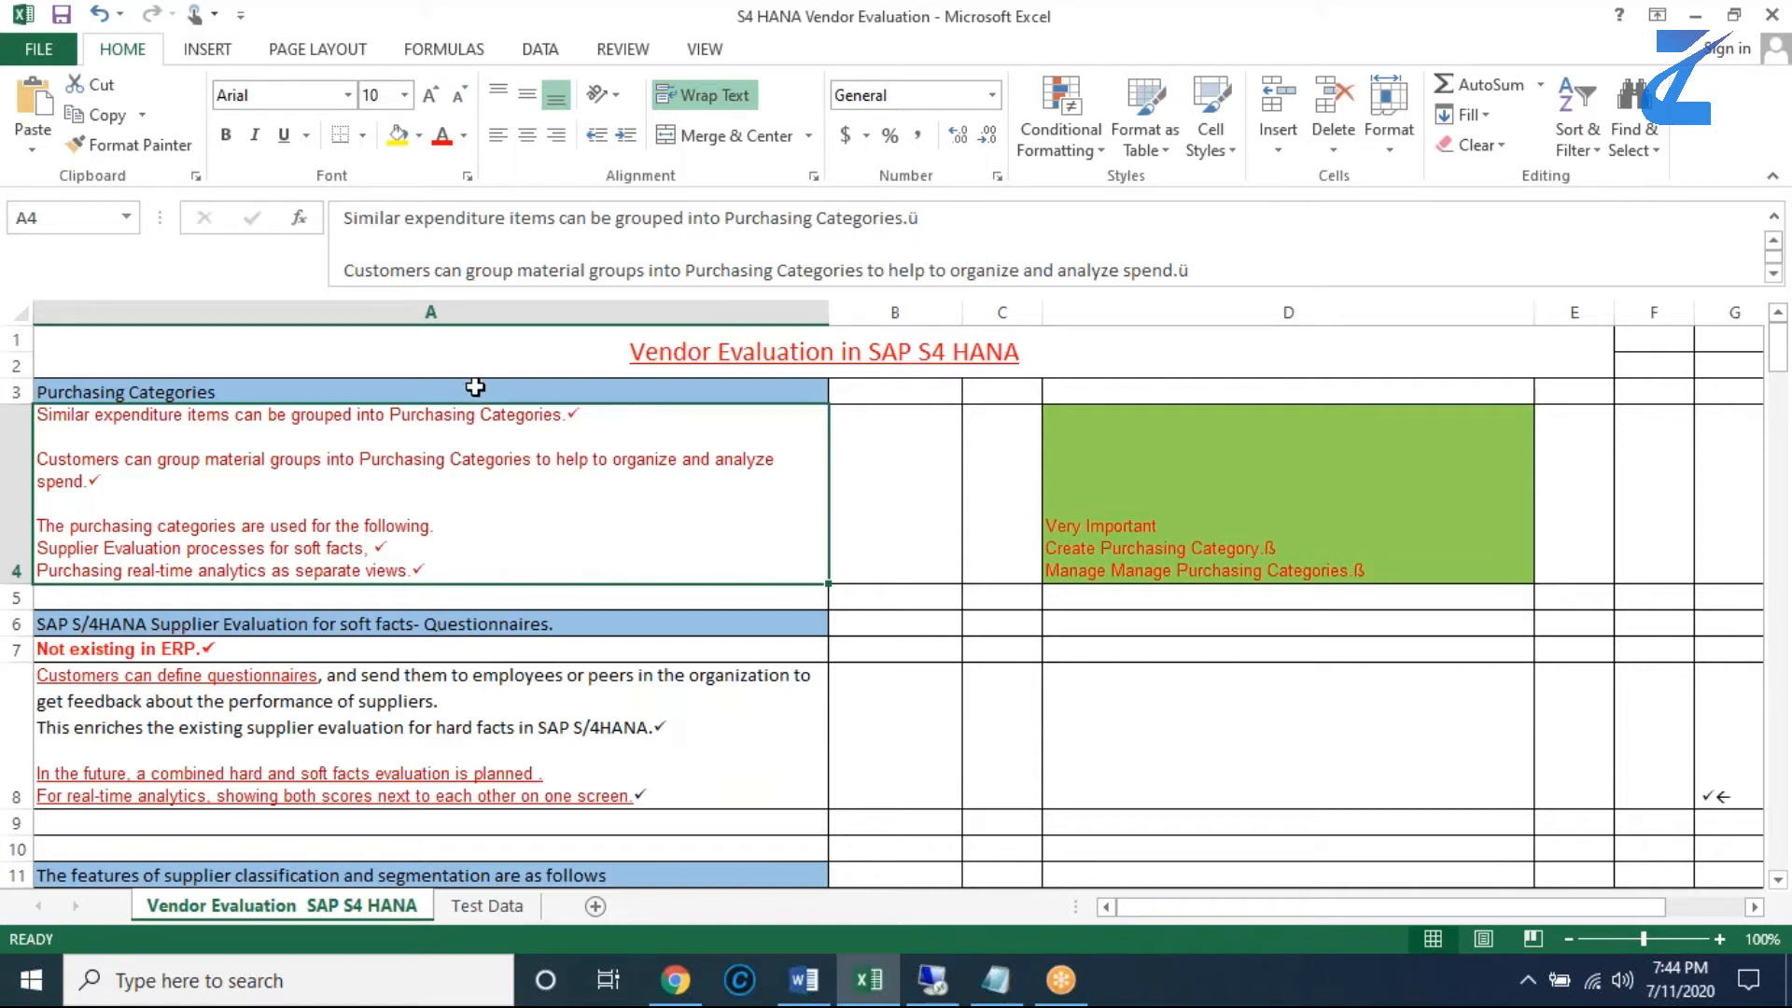
- Remove the duplicated word "Manage" from the purchasing categories line in cell D4
left_click(475, 386)
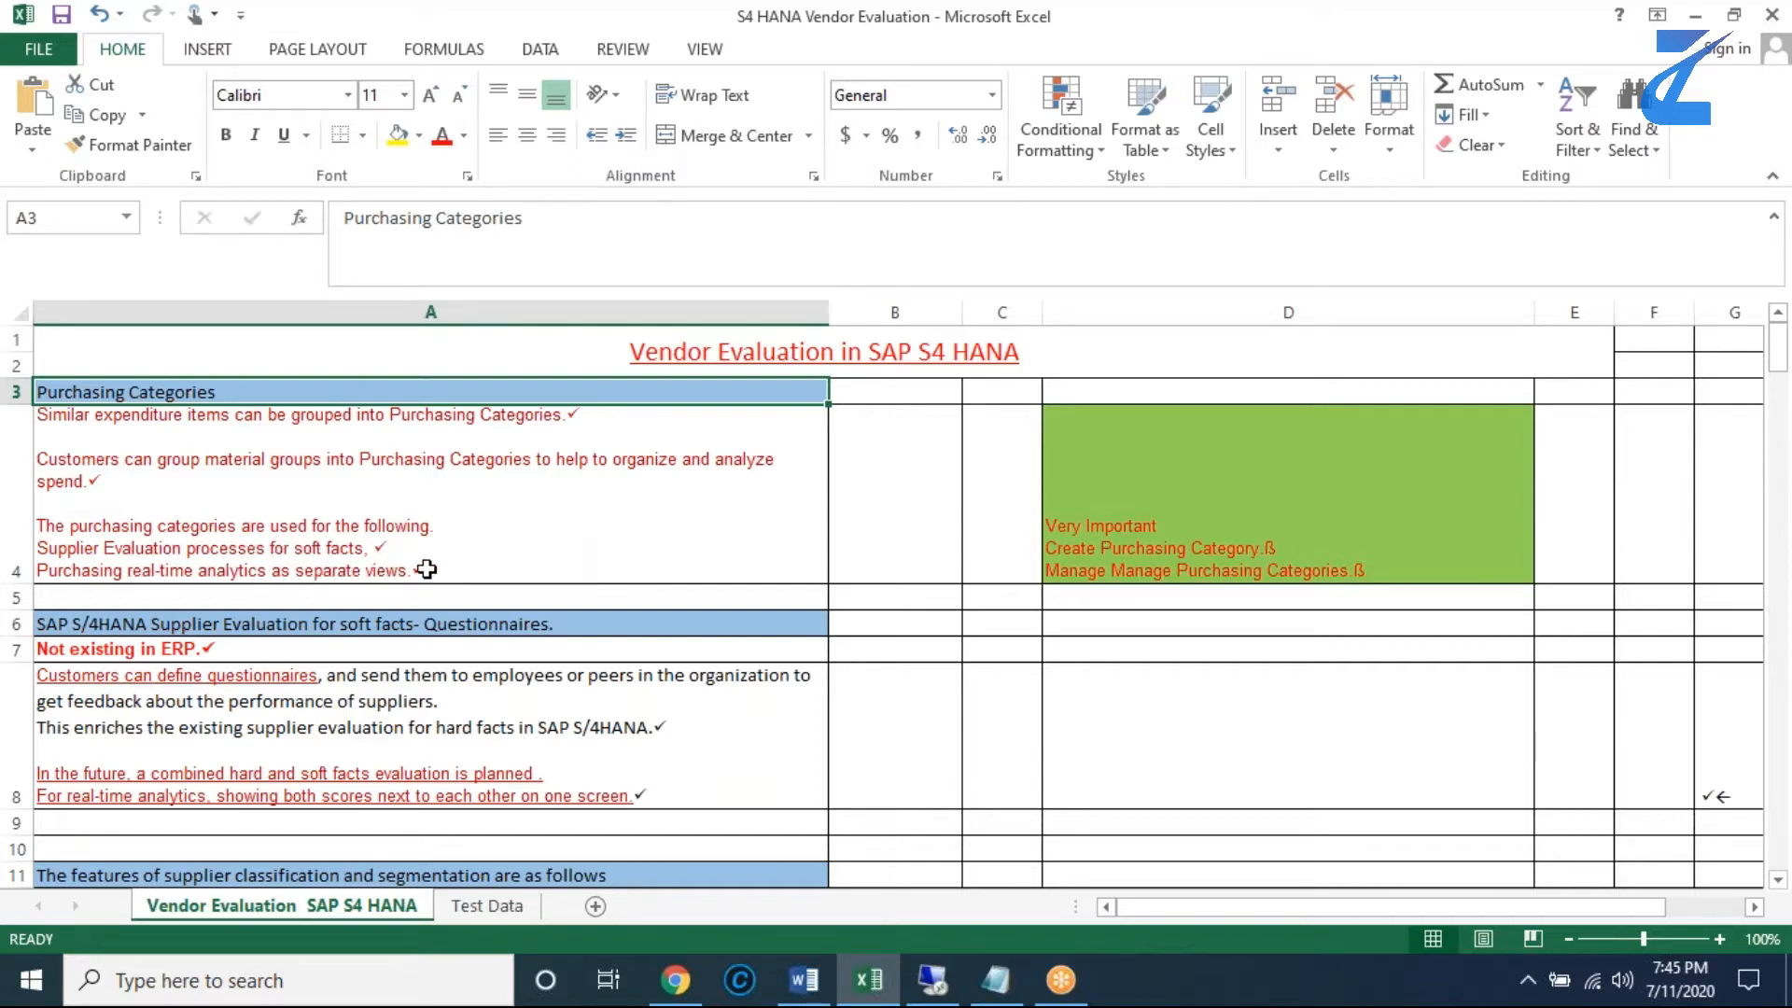
left_click(1112, 566)
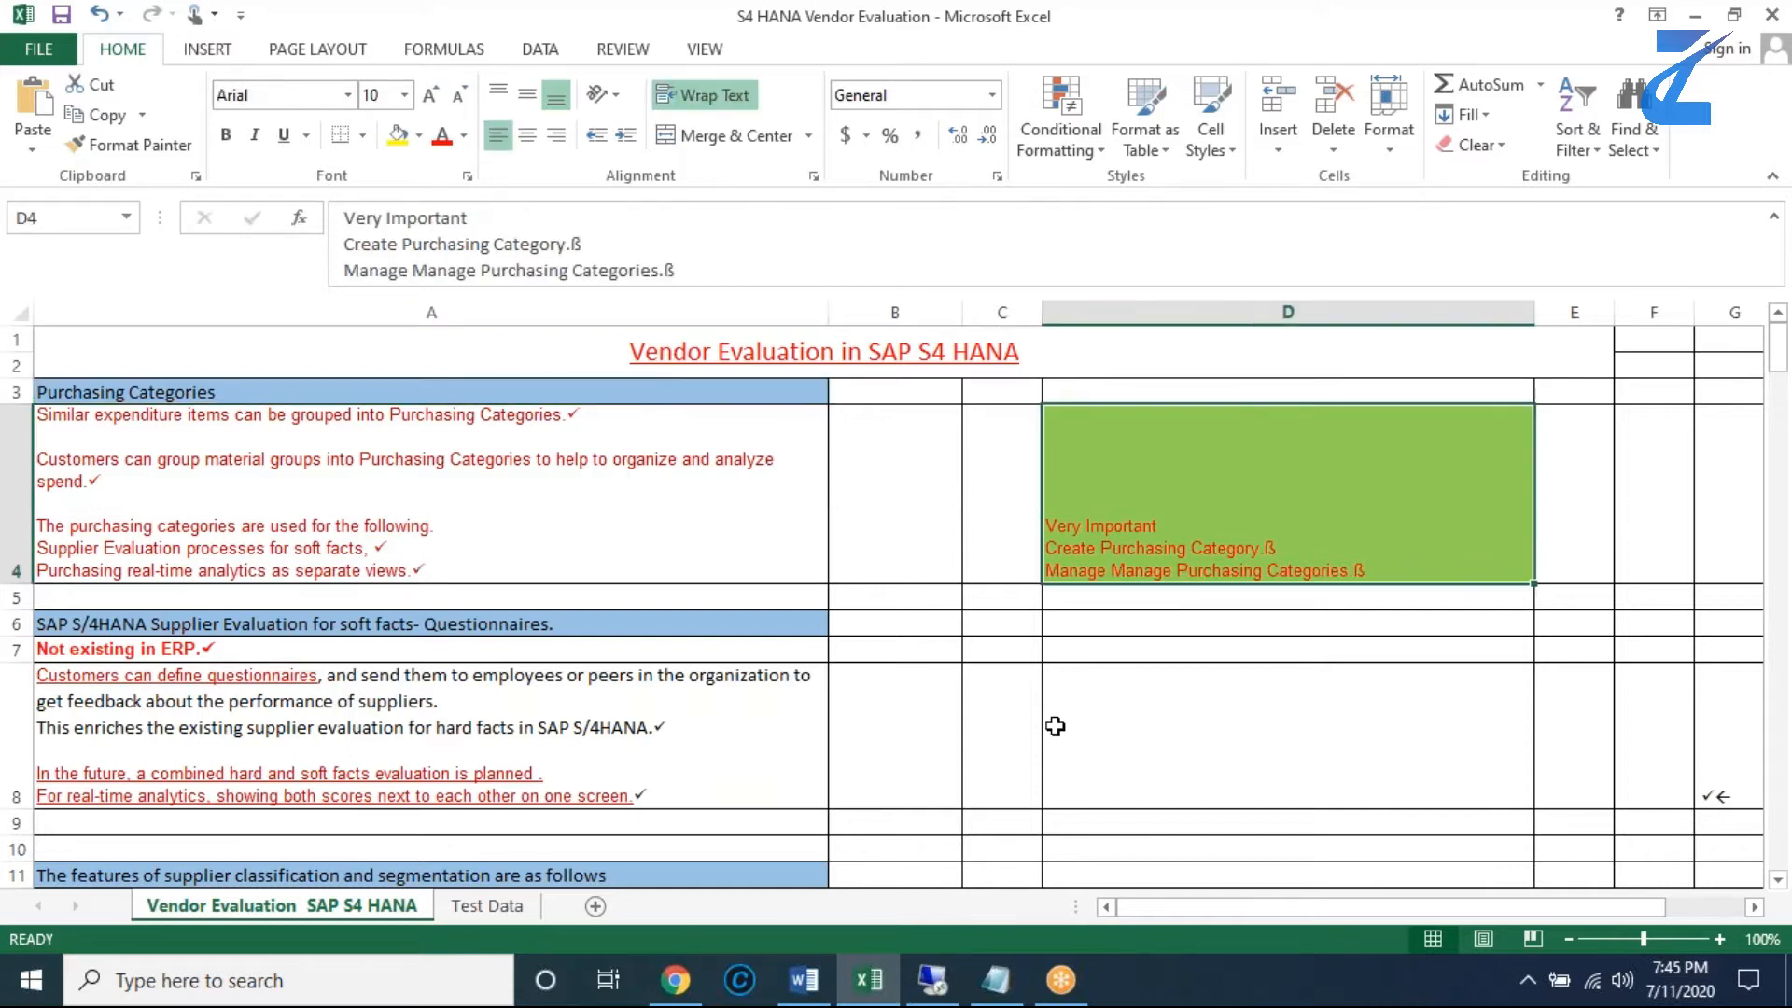
double_click(1109, 571)
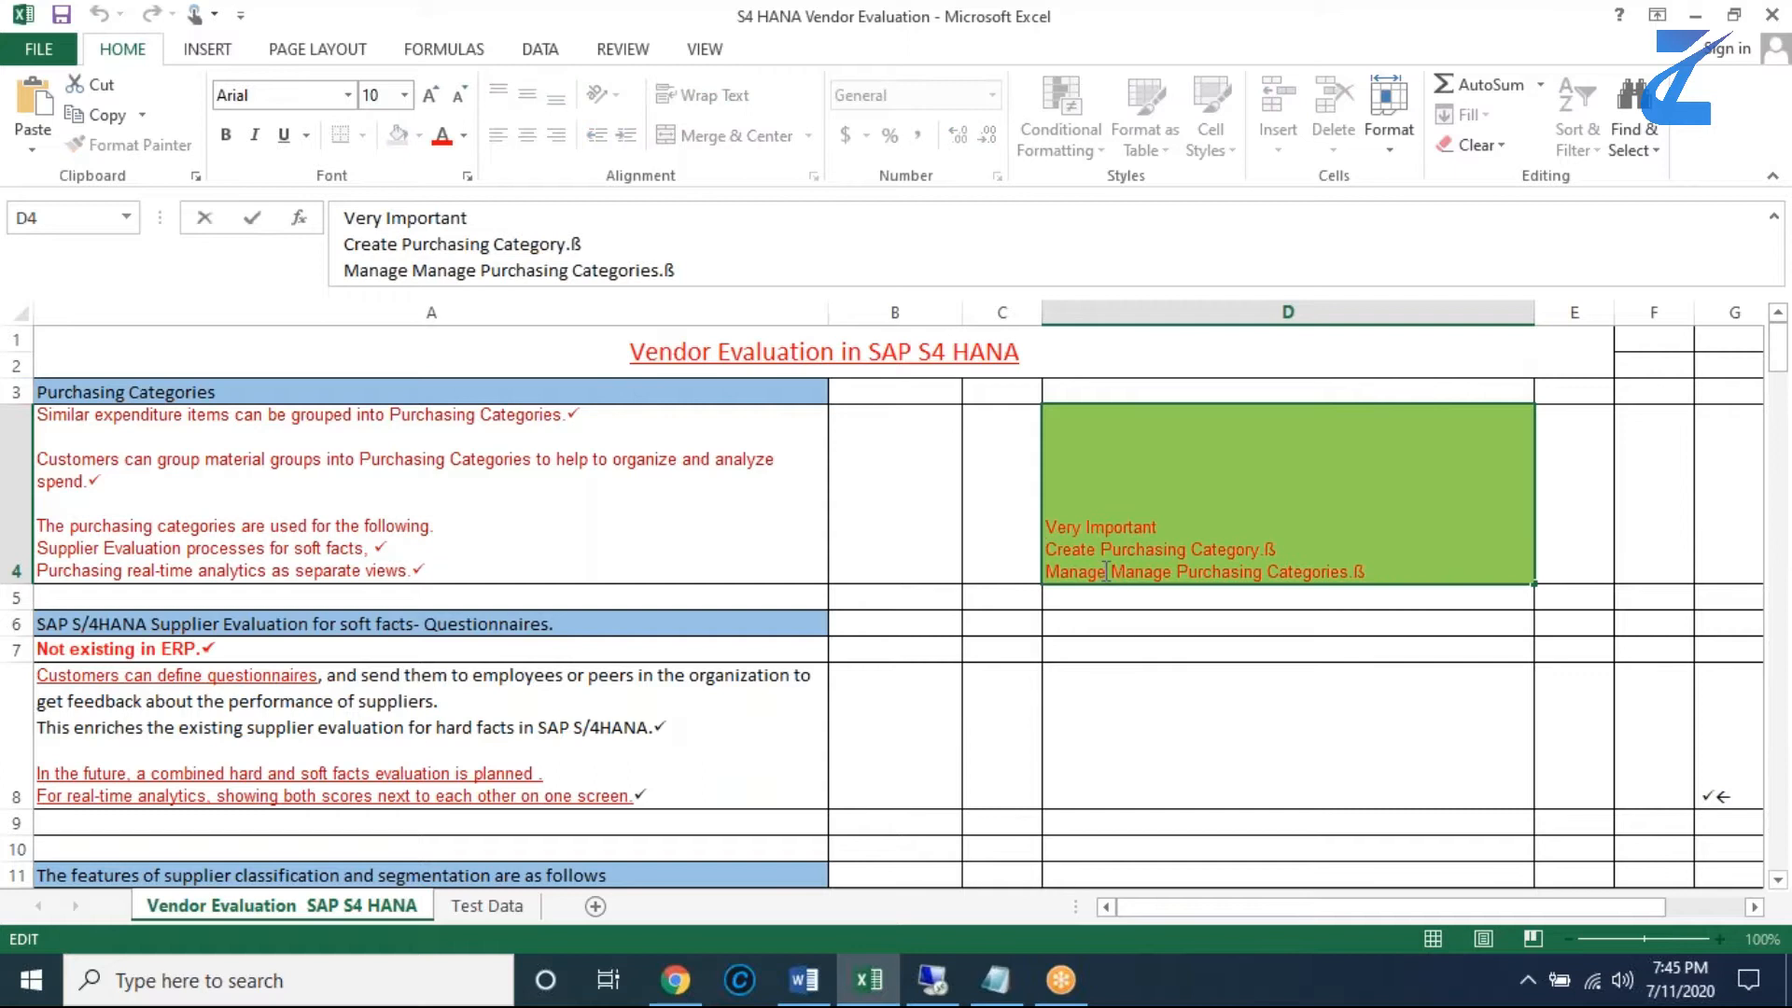
left_click_drag(1106, 571, 1021, 576)
key("BackSpace")
key("Delete")
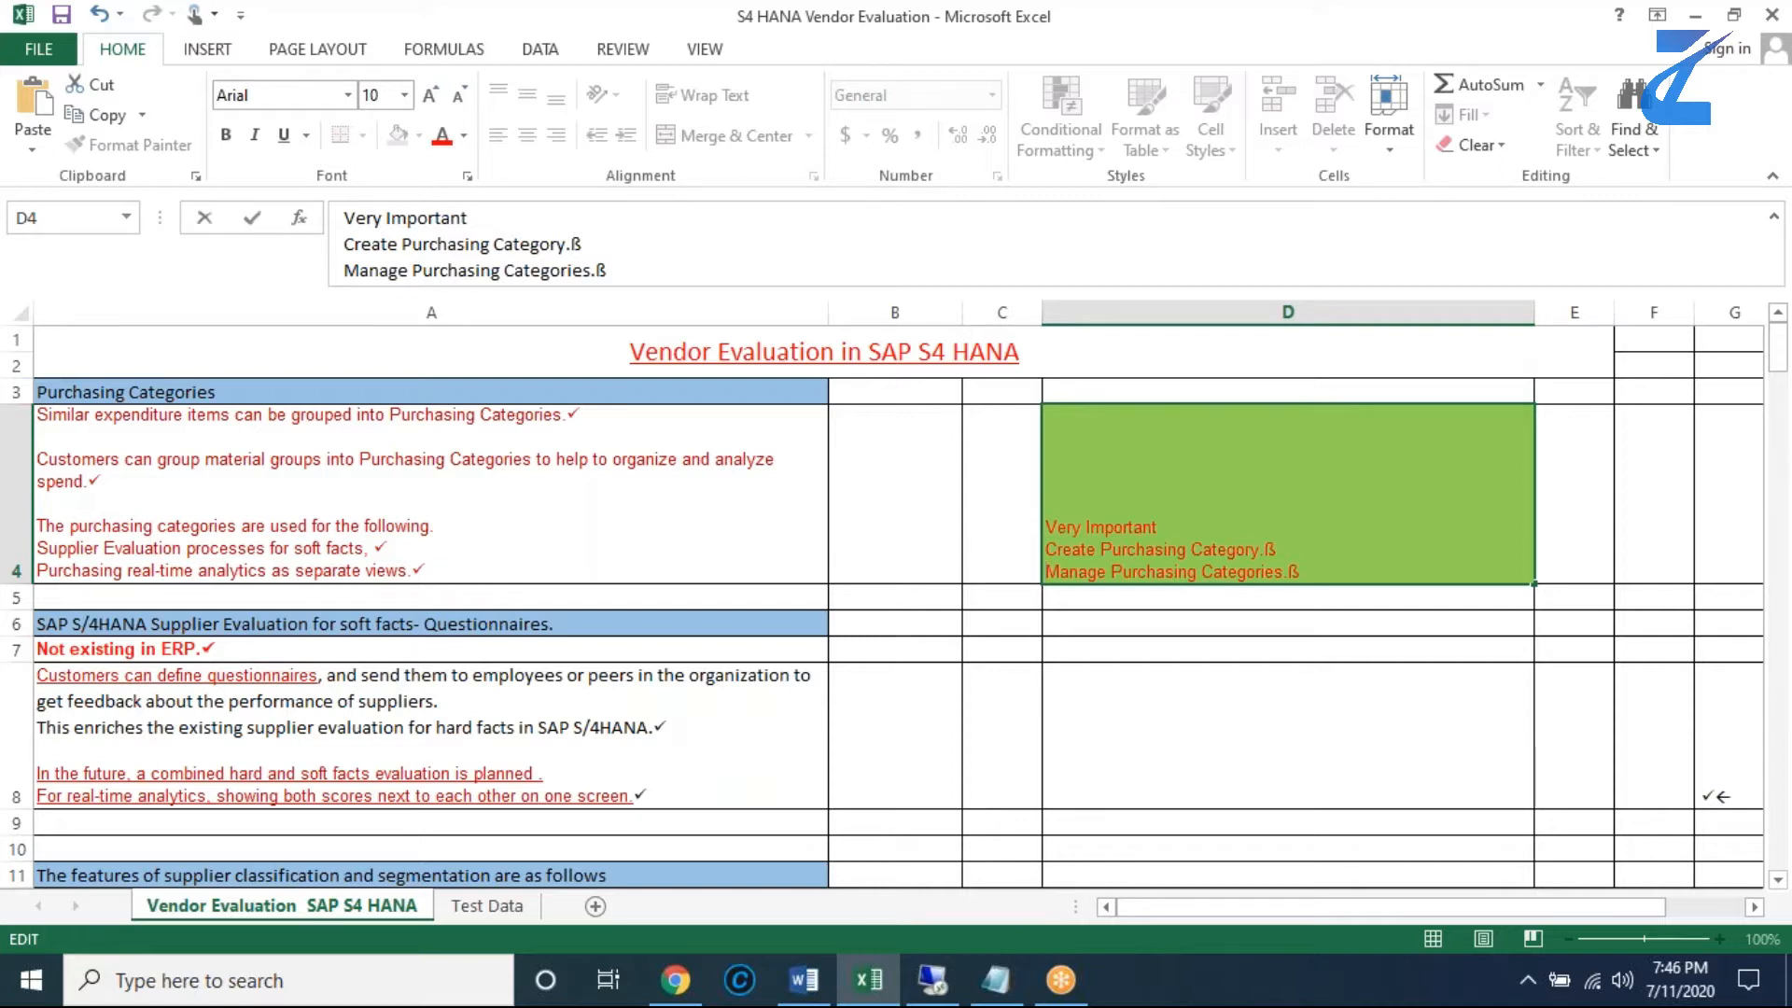
left_click(783, 624)
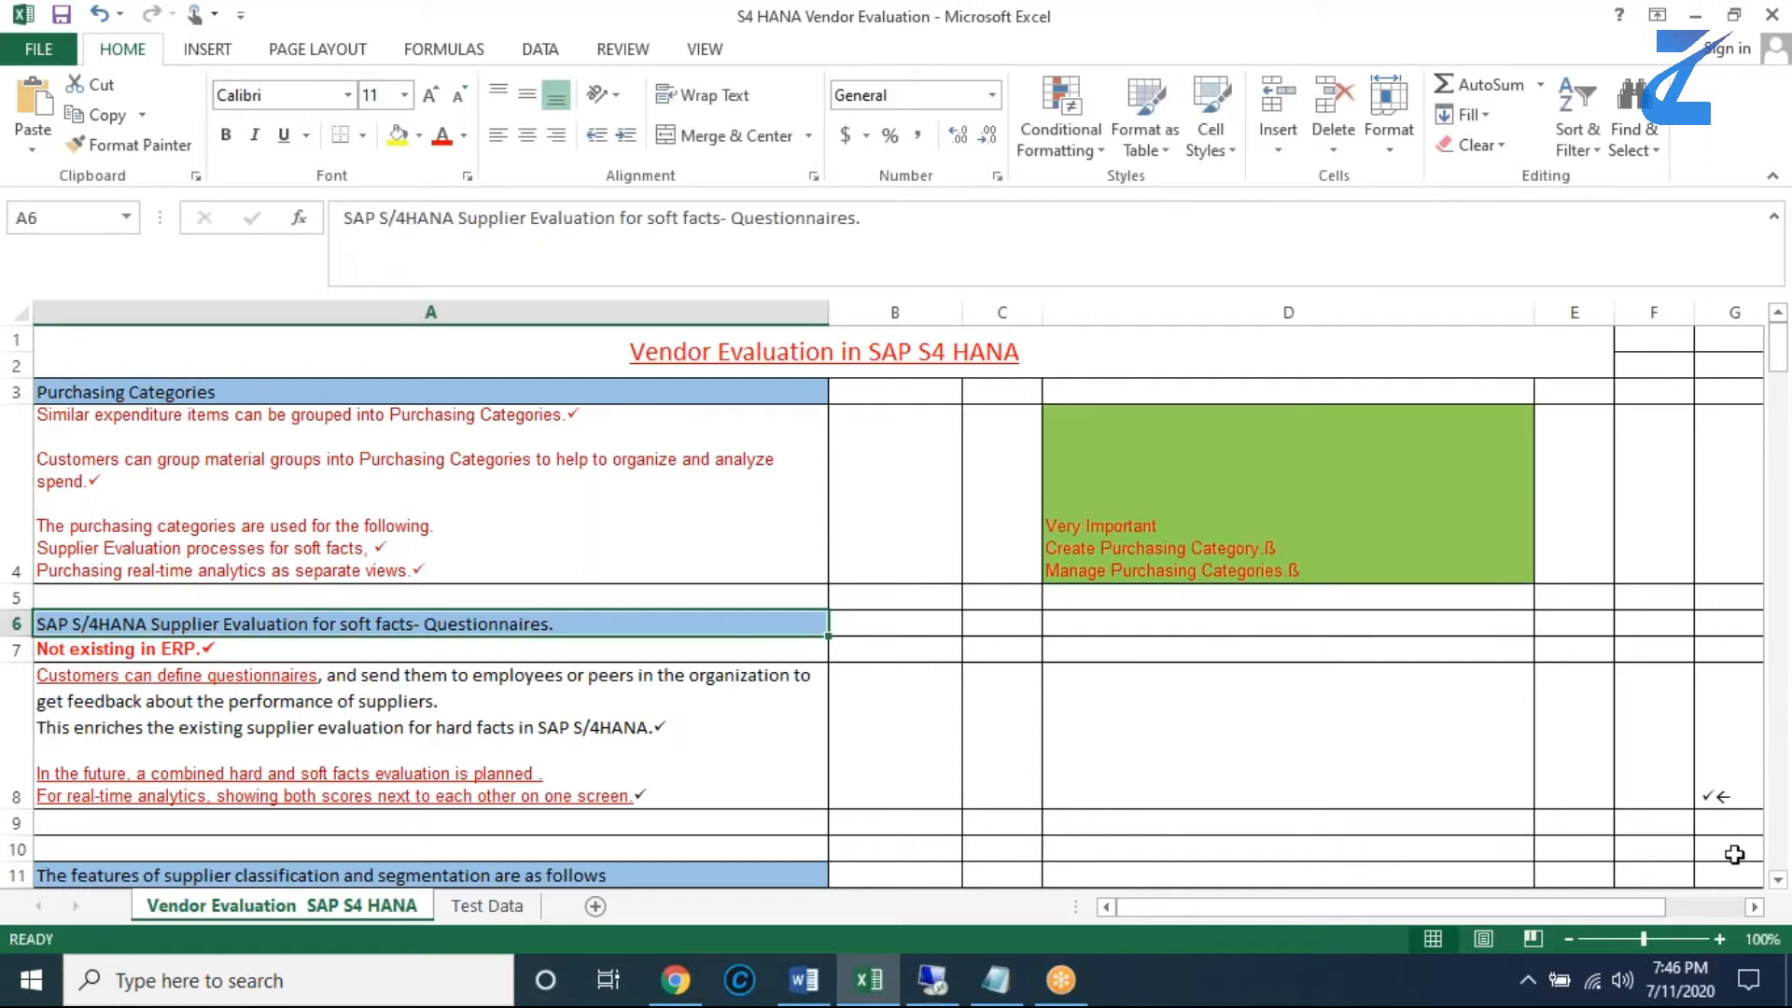
- Review the worksheet sections on soft-fact questionnaires, purchasing category and supplier evaluation in rows 6 to 14
scroll(1777, 883, "down", 3)
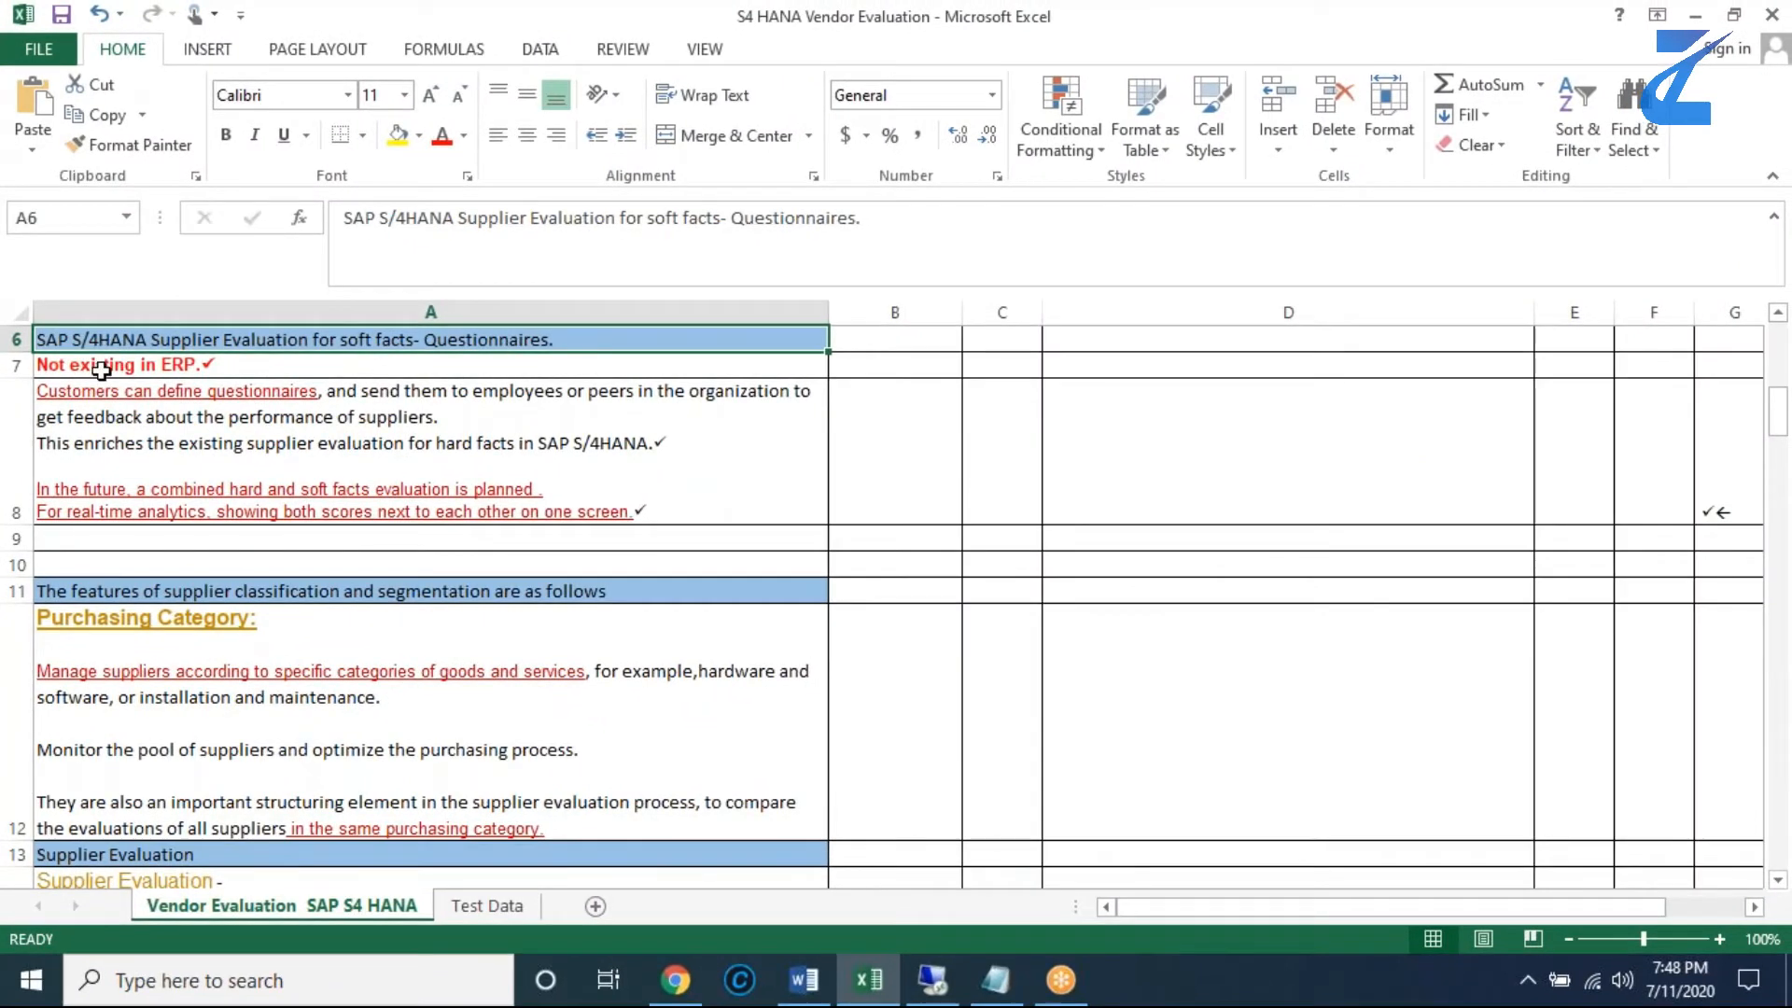
left_click(100, 370)
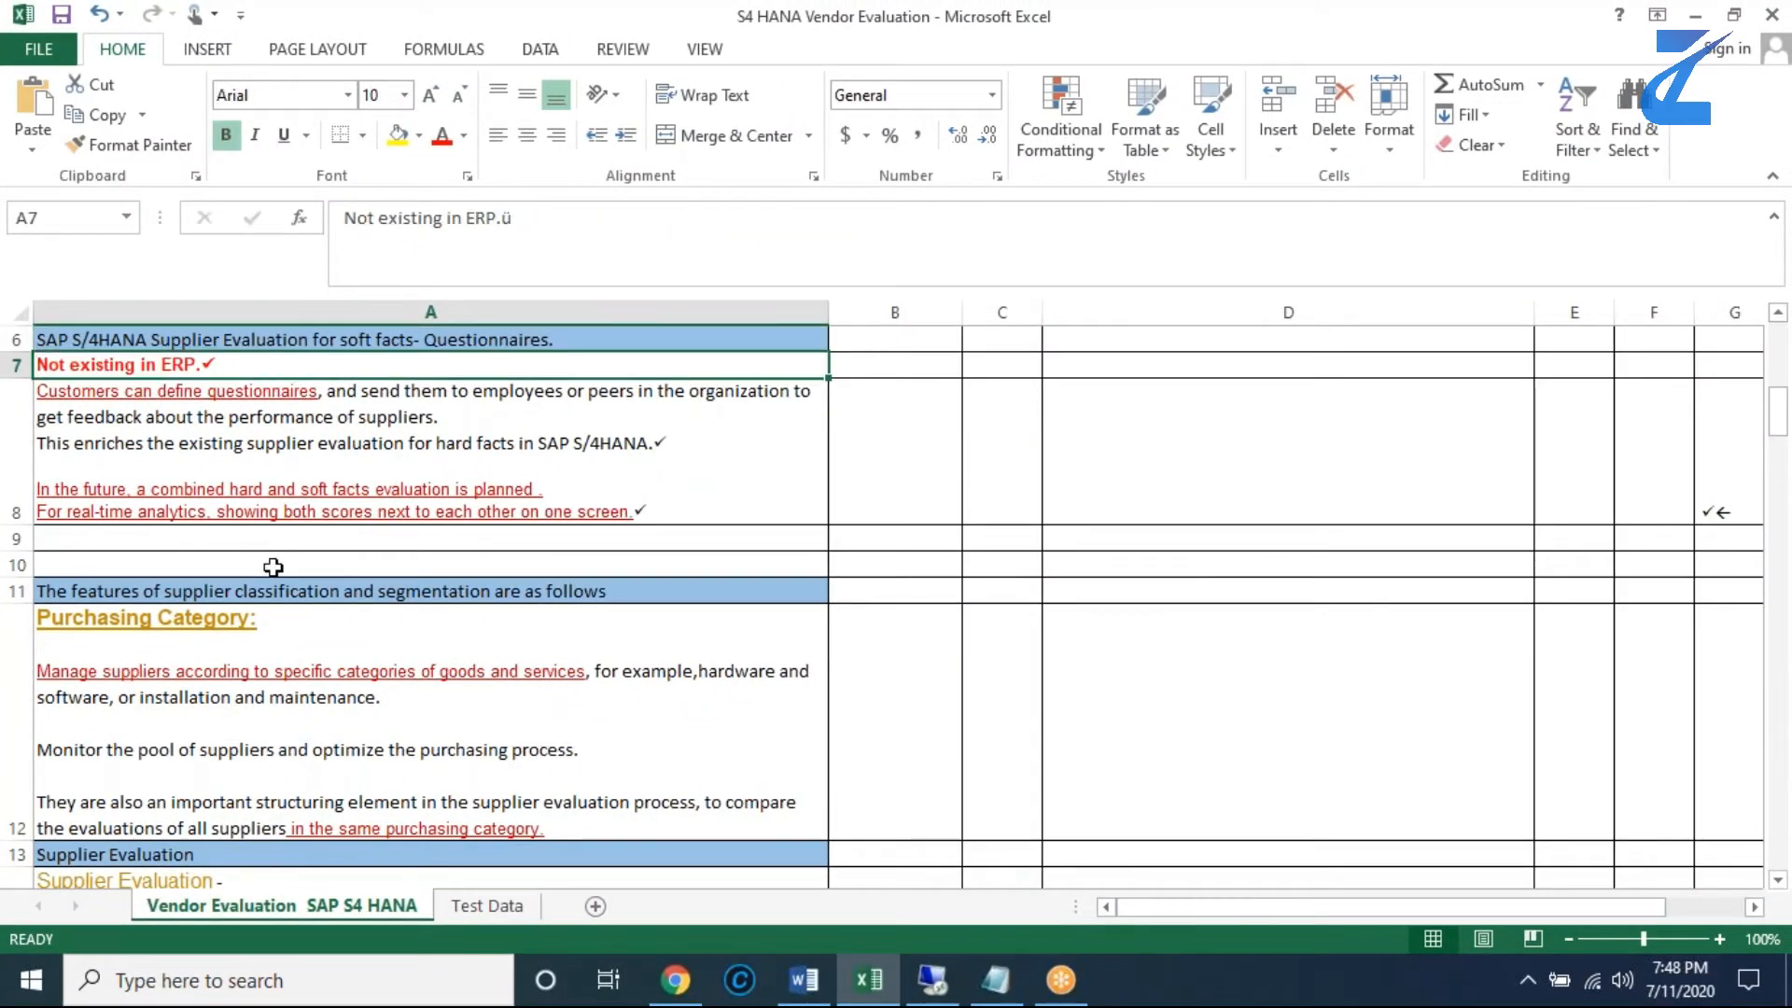
left_click(190, 422)
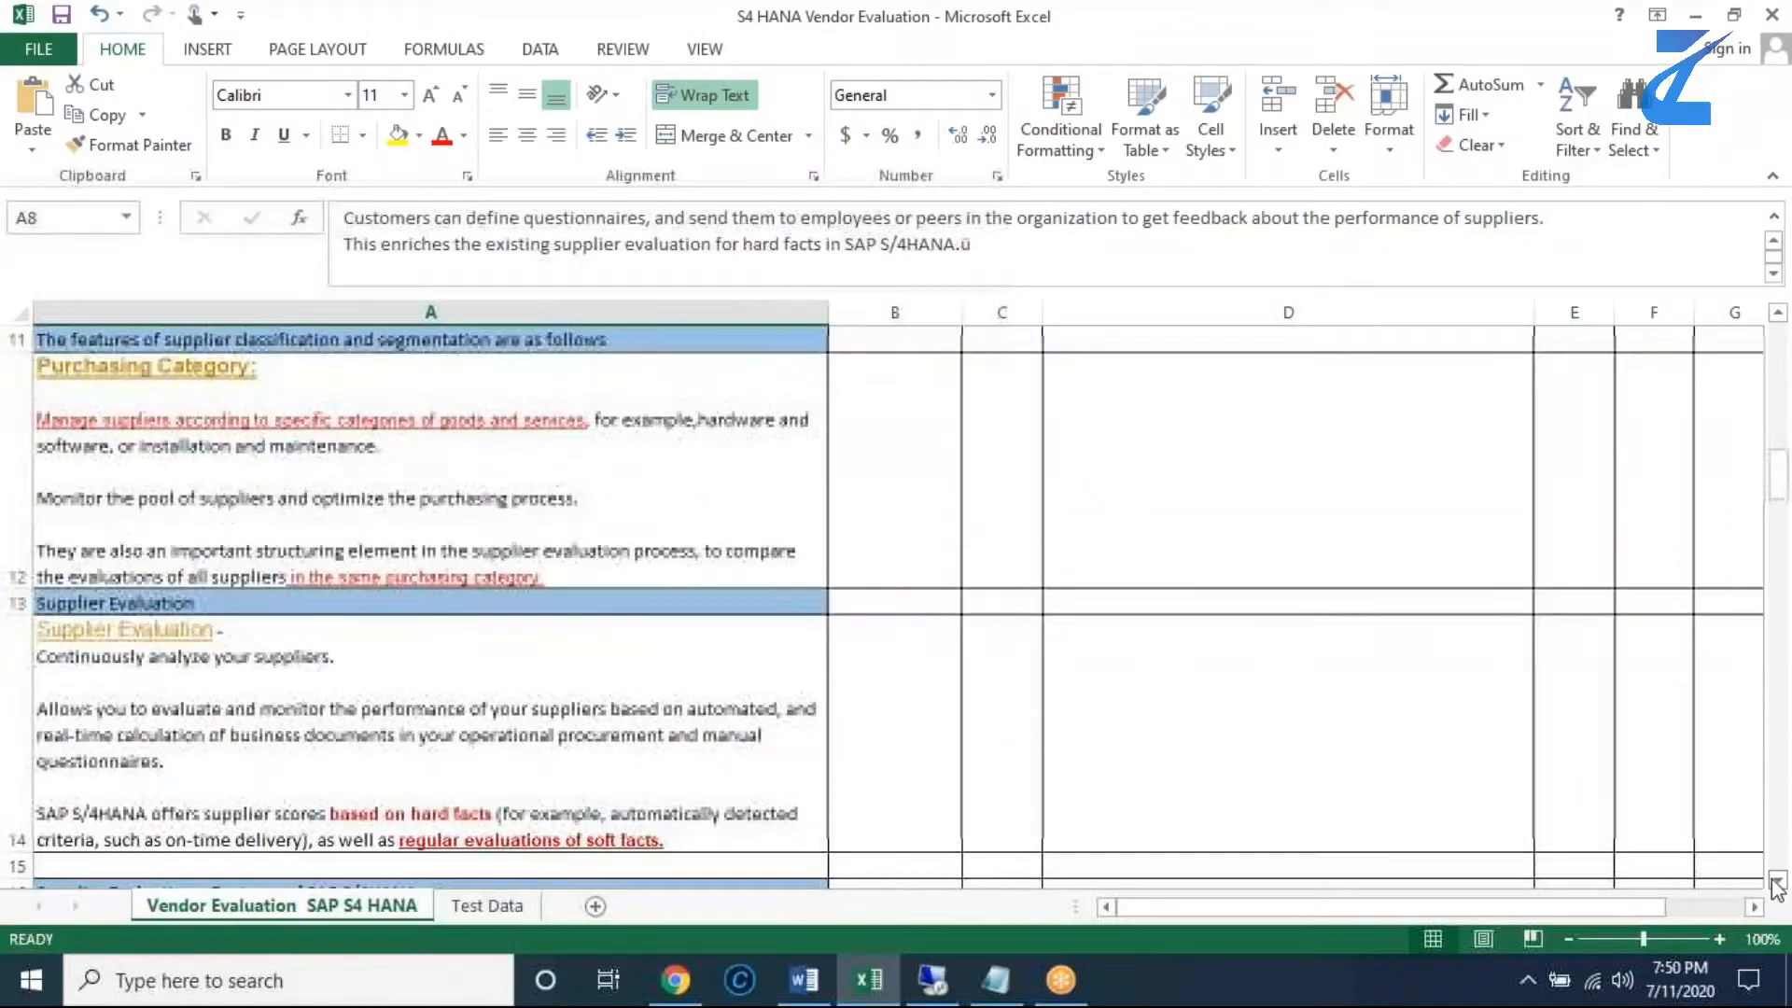
scroll(900, 732, "down", 1)
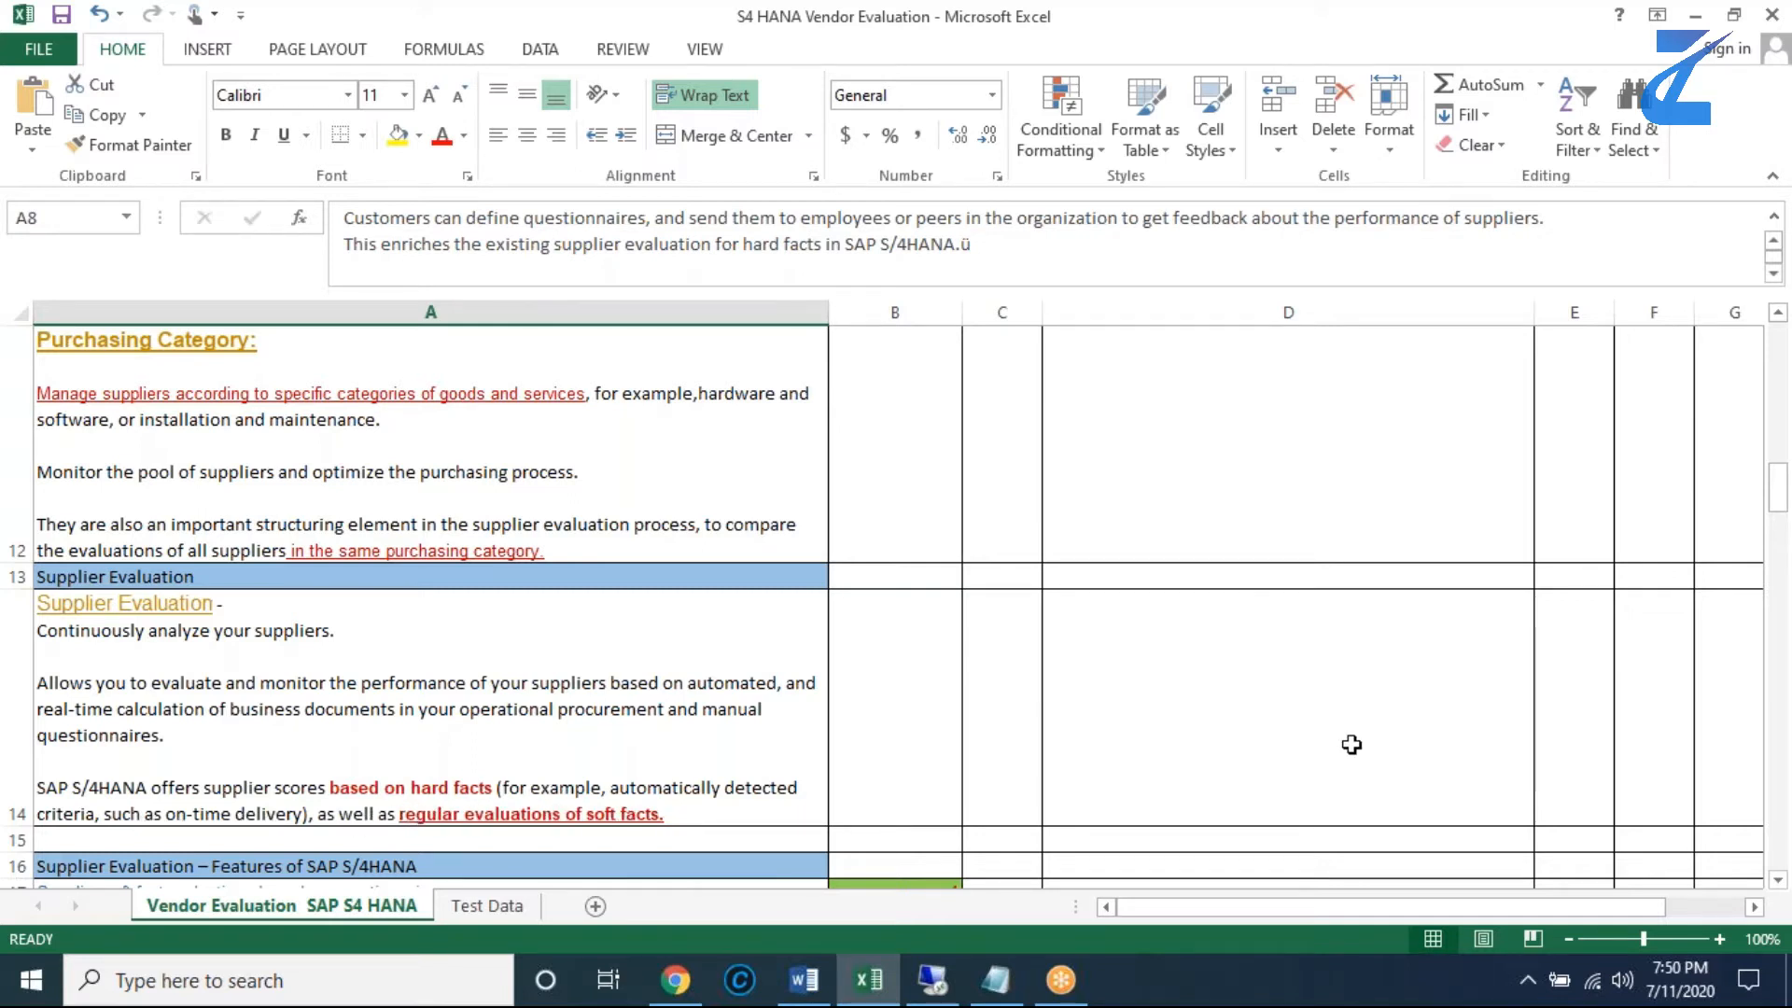
scroll(381, 636, "down", 1)
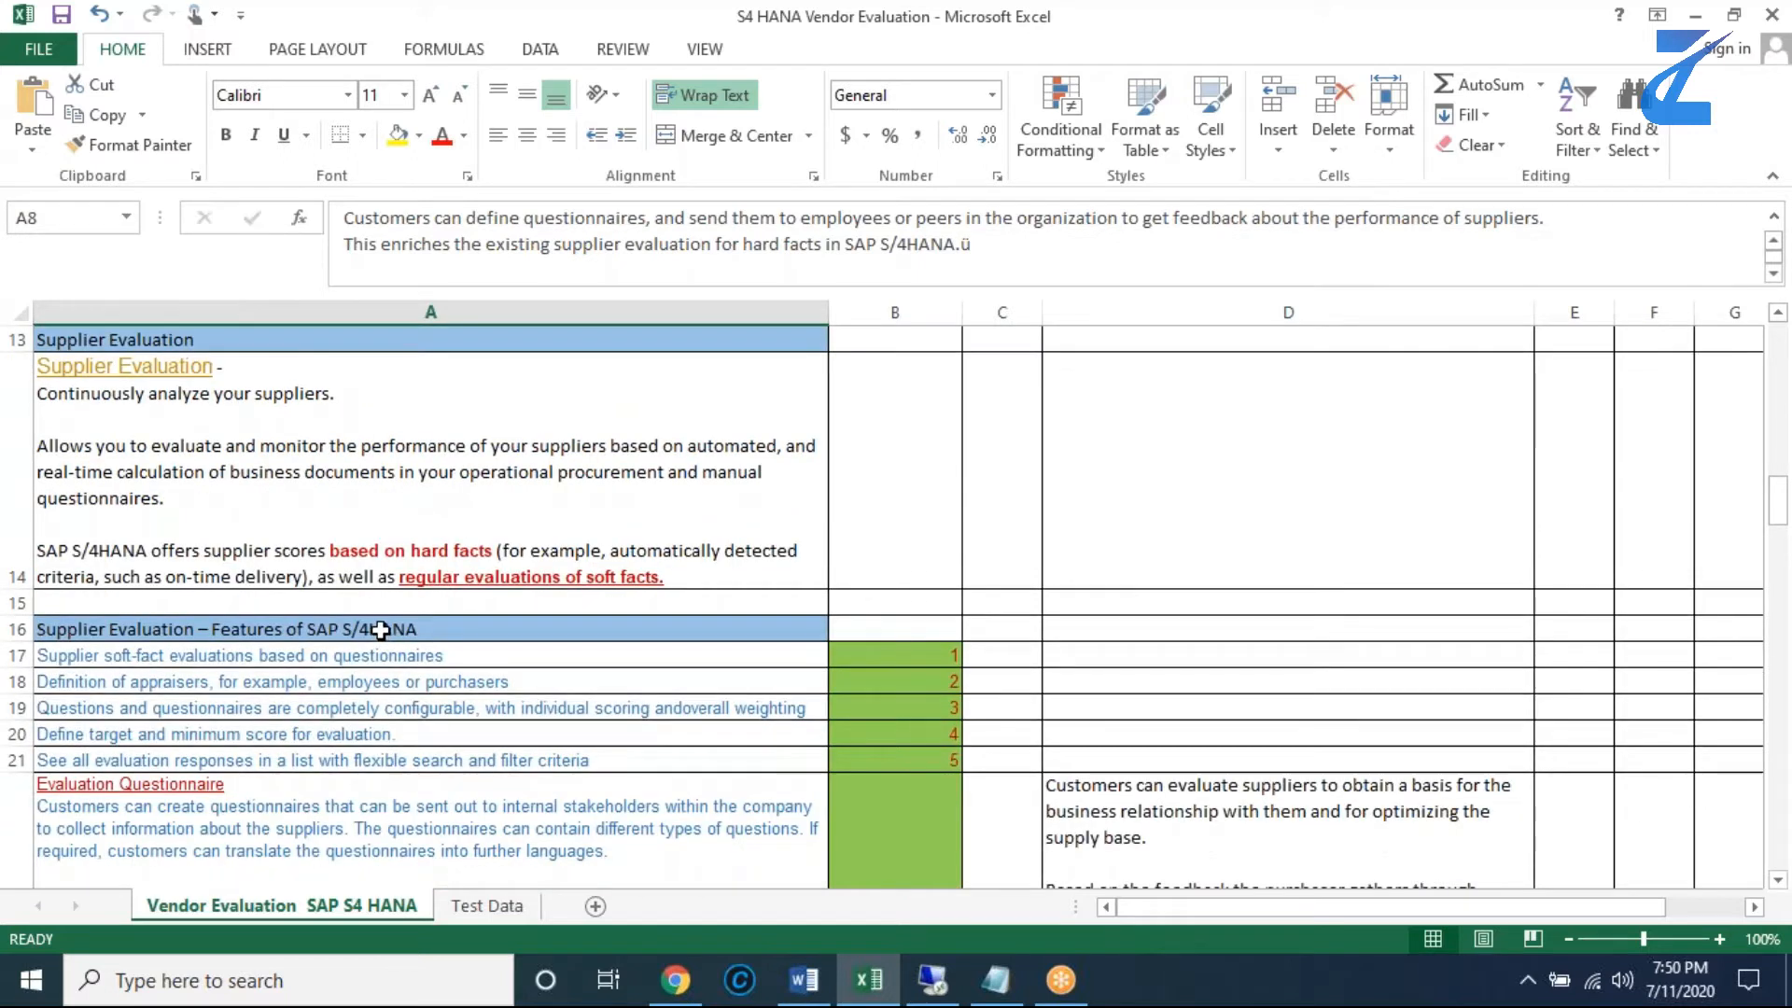
- Go through the SAP S/4HANA supplier evaluation features one by one in cells A16 to A21
left_click(380, 630)
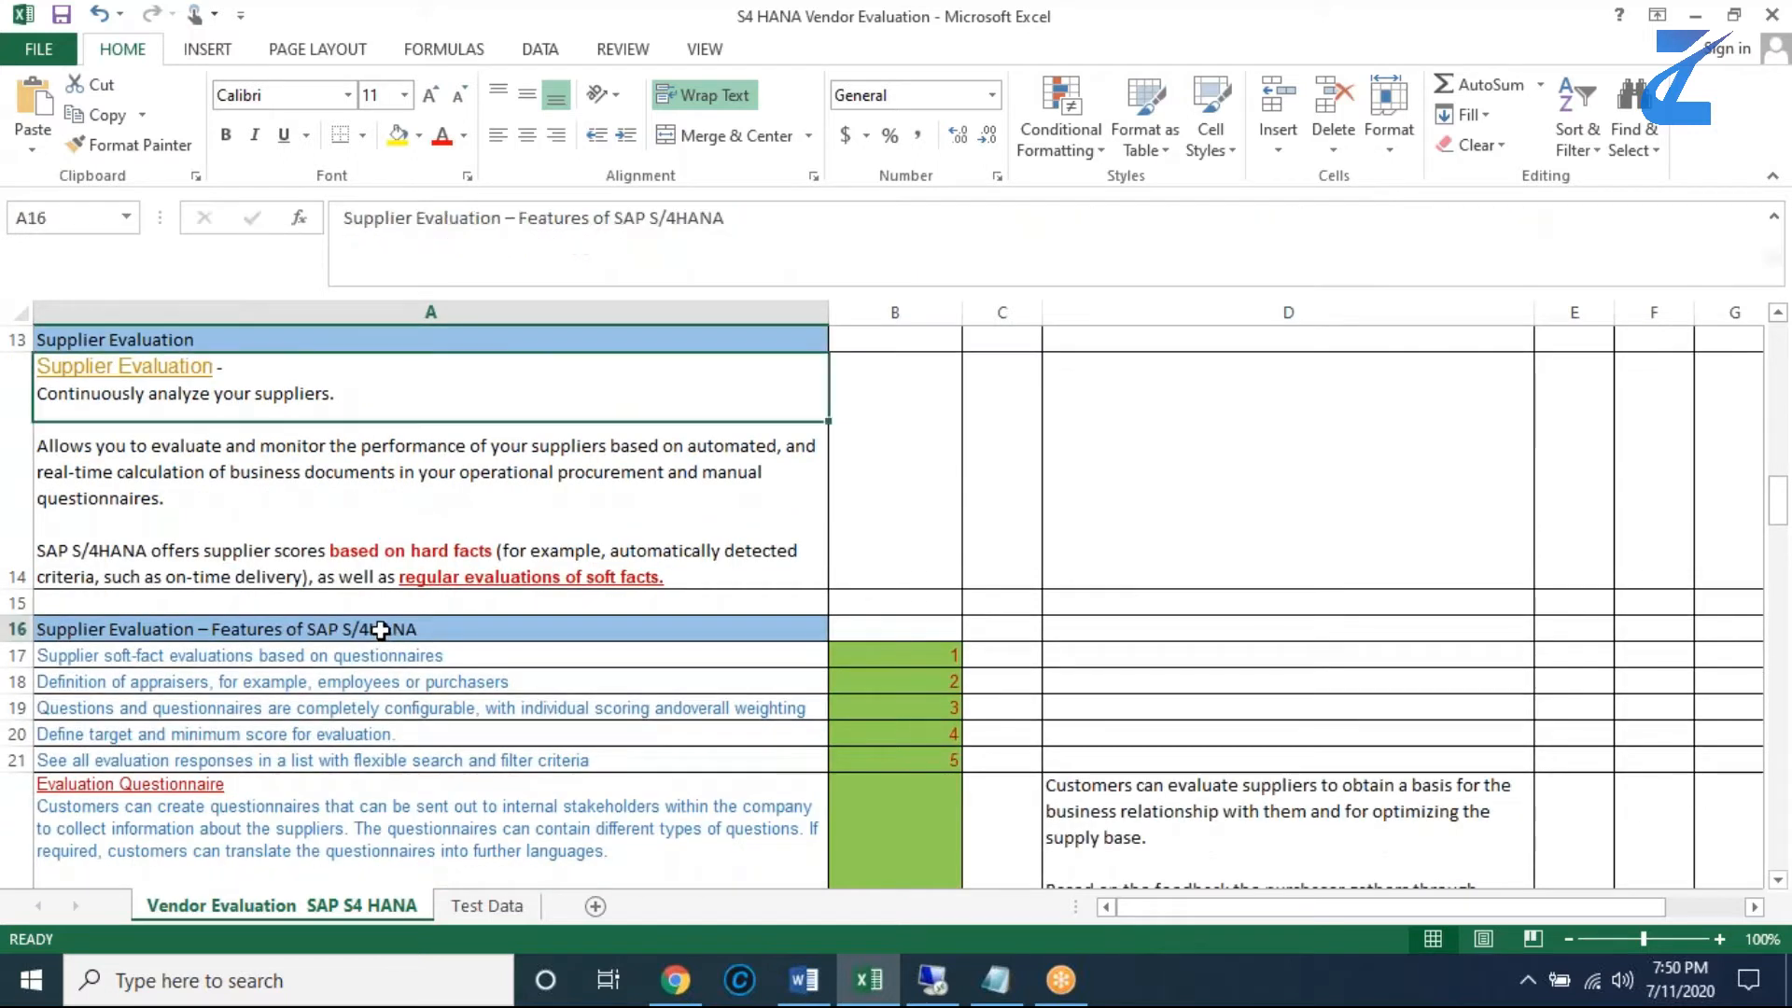
left_click(297, 658)
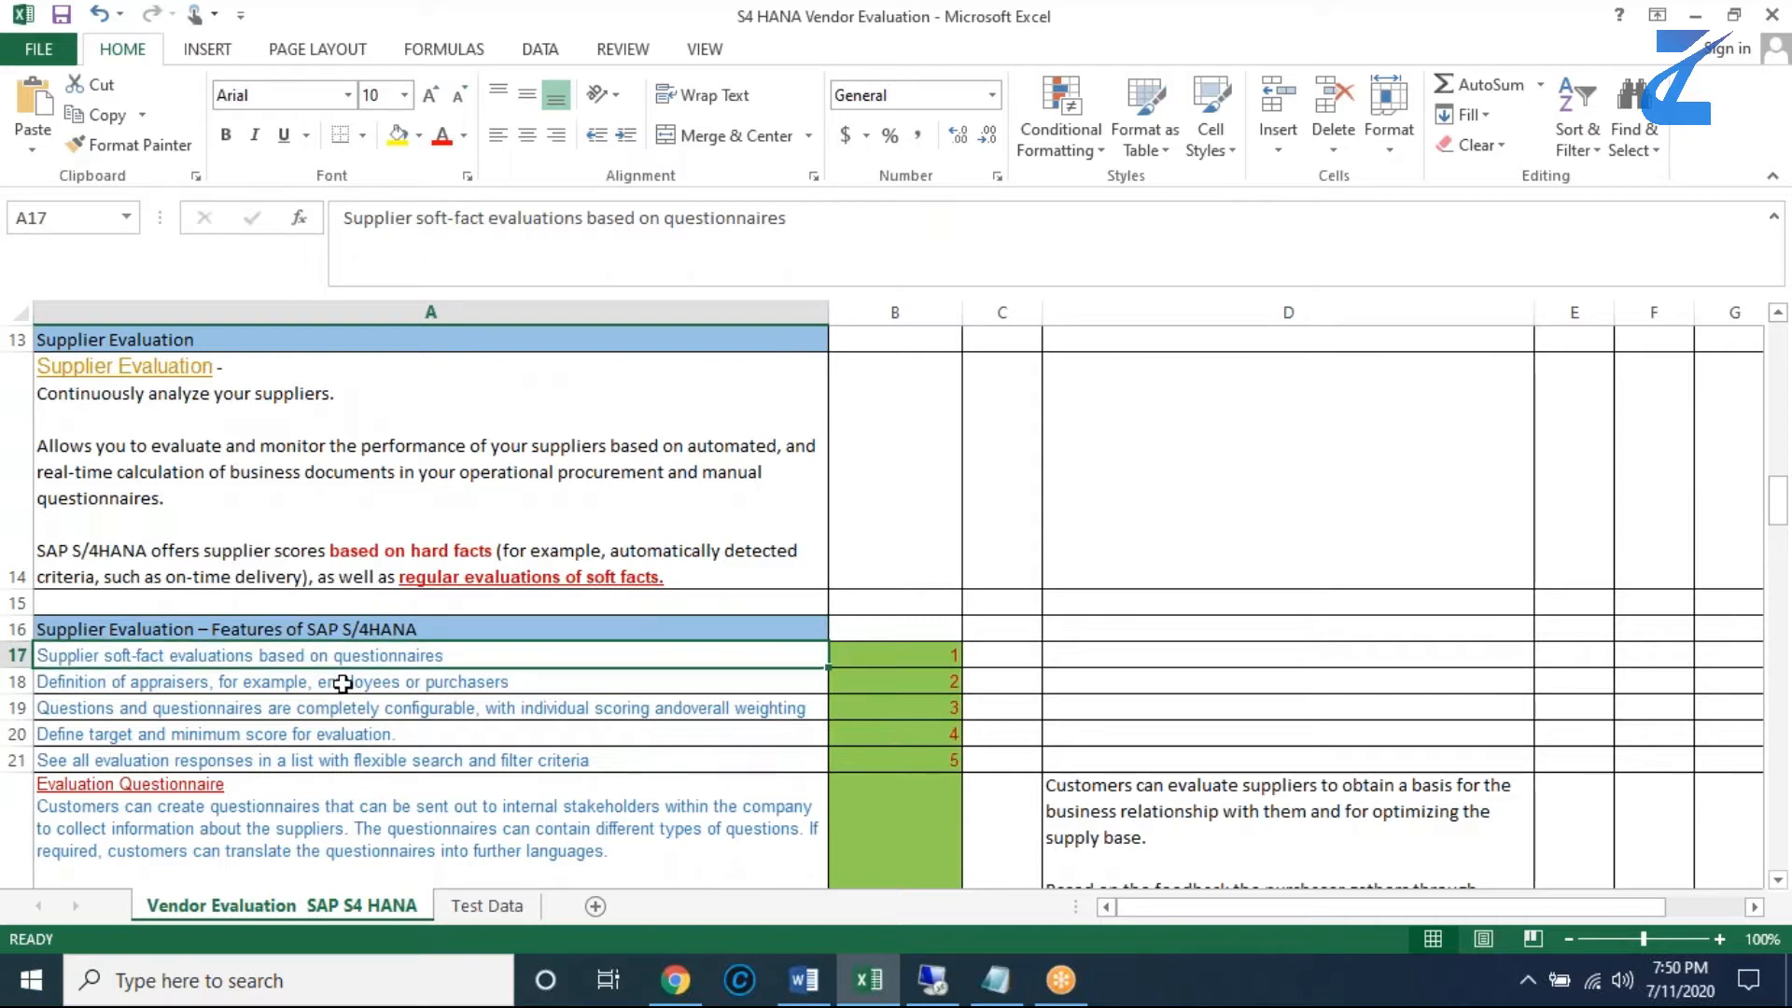
left_click(343, 684)
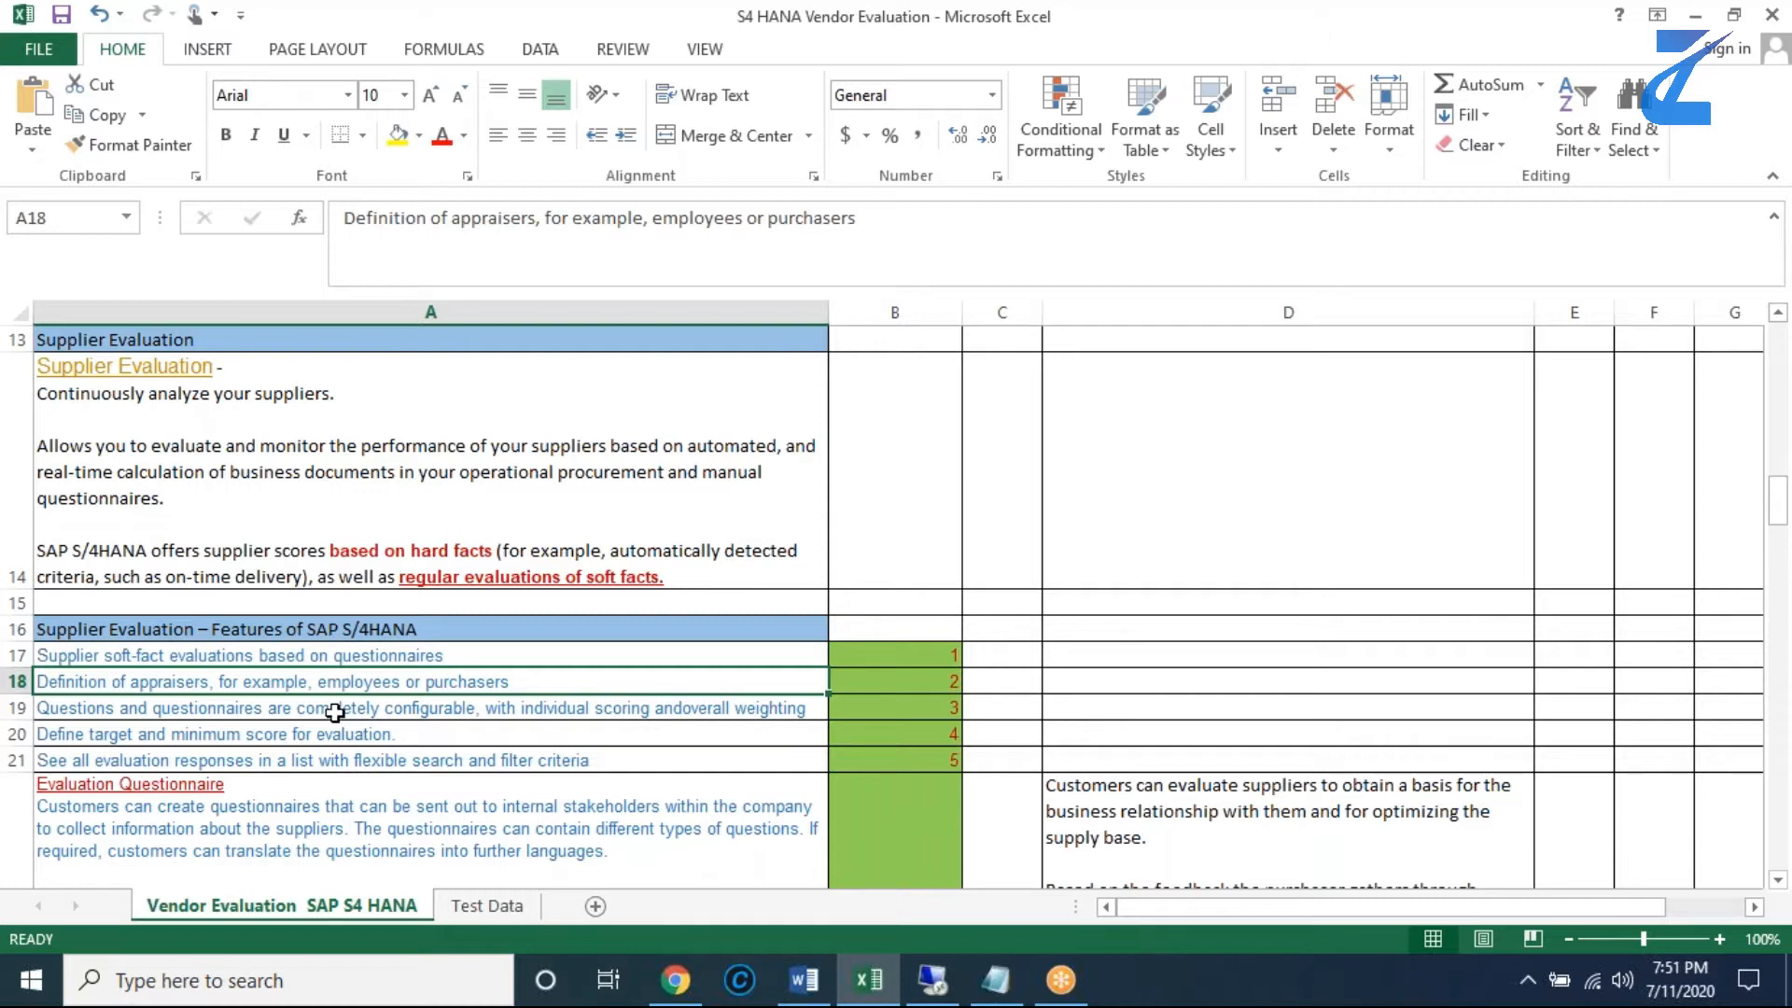
left_click(335, 712)
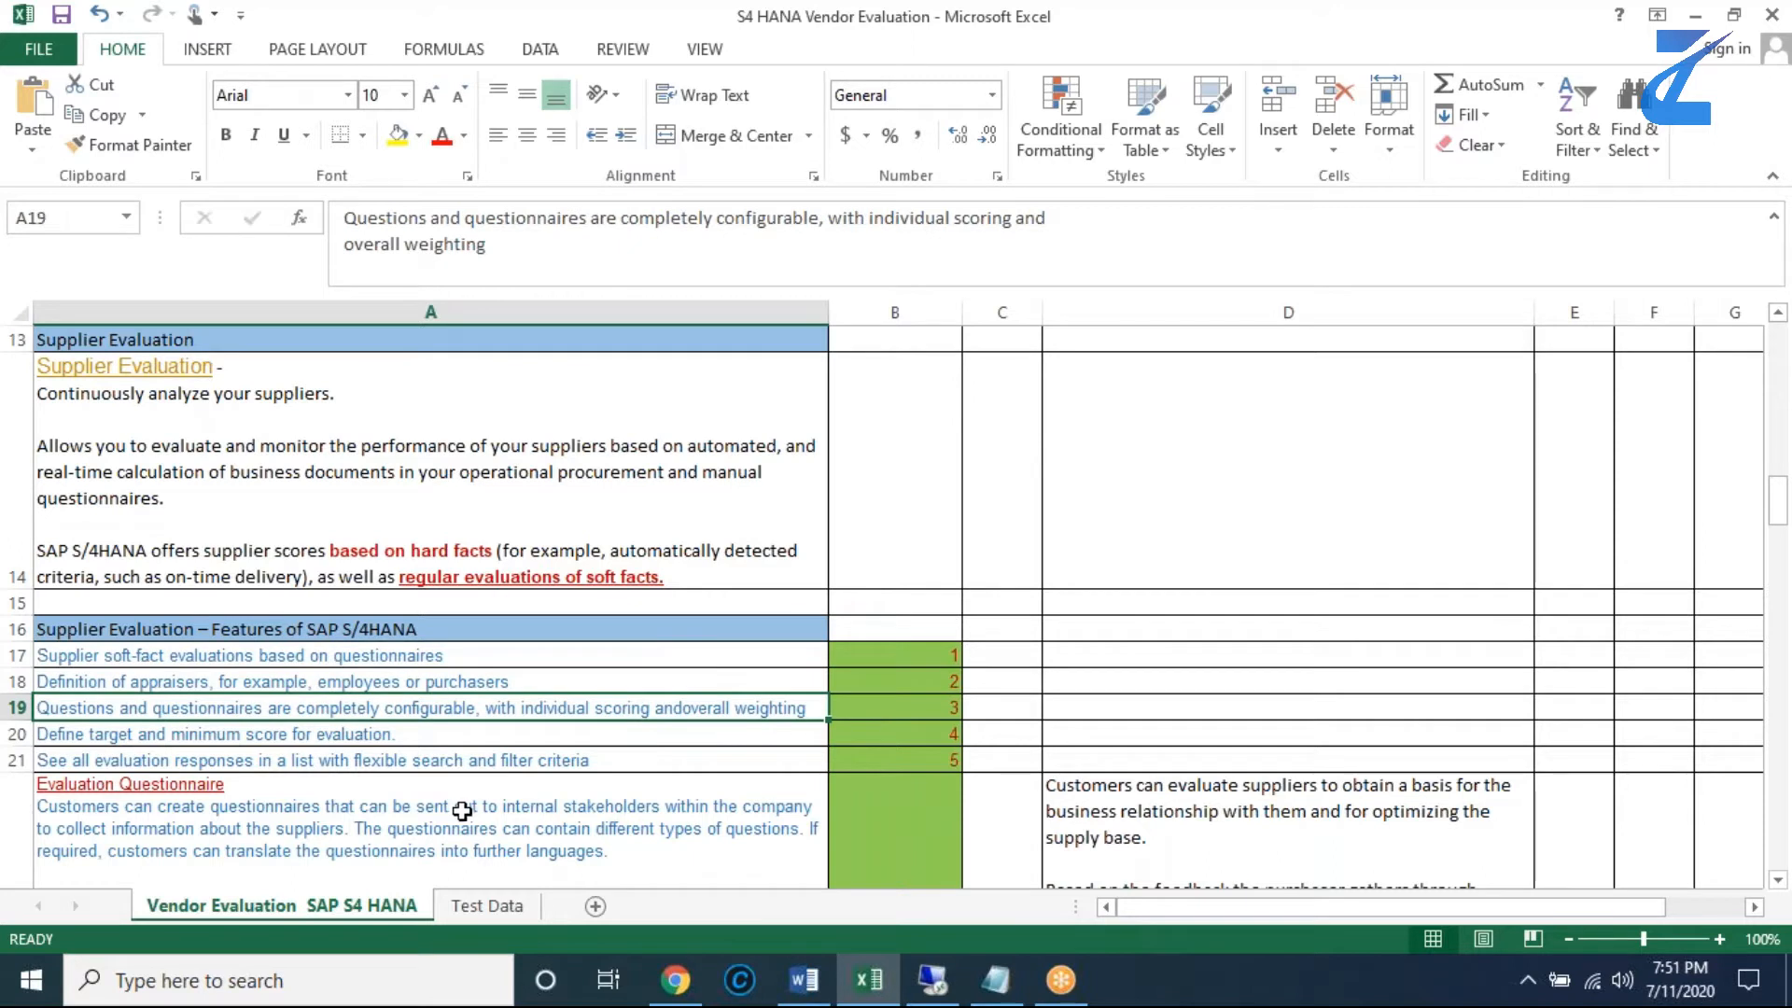
left_click(326, 737)
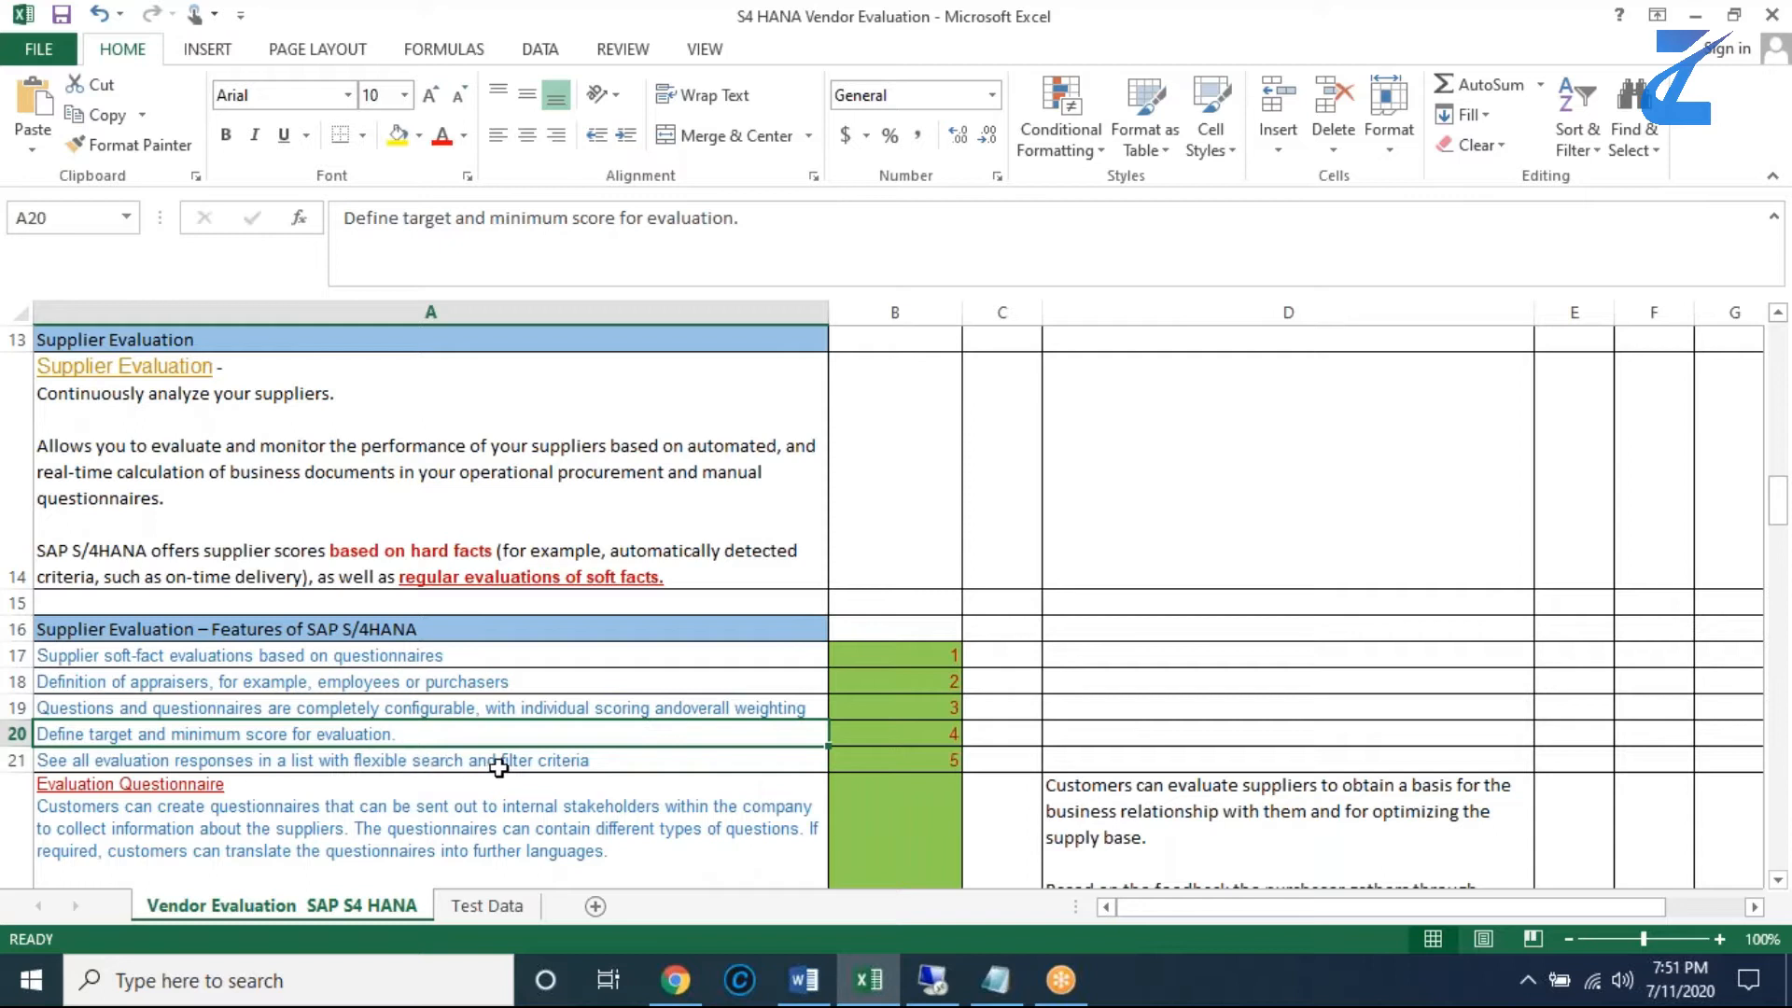
left_click(530, 763)
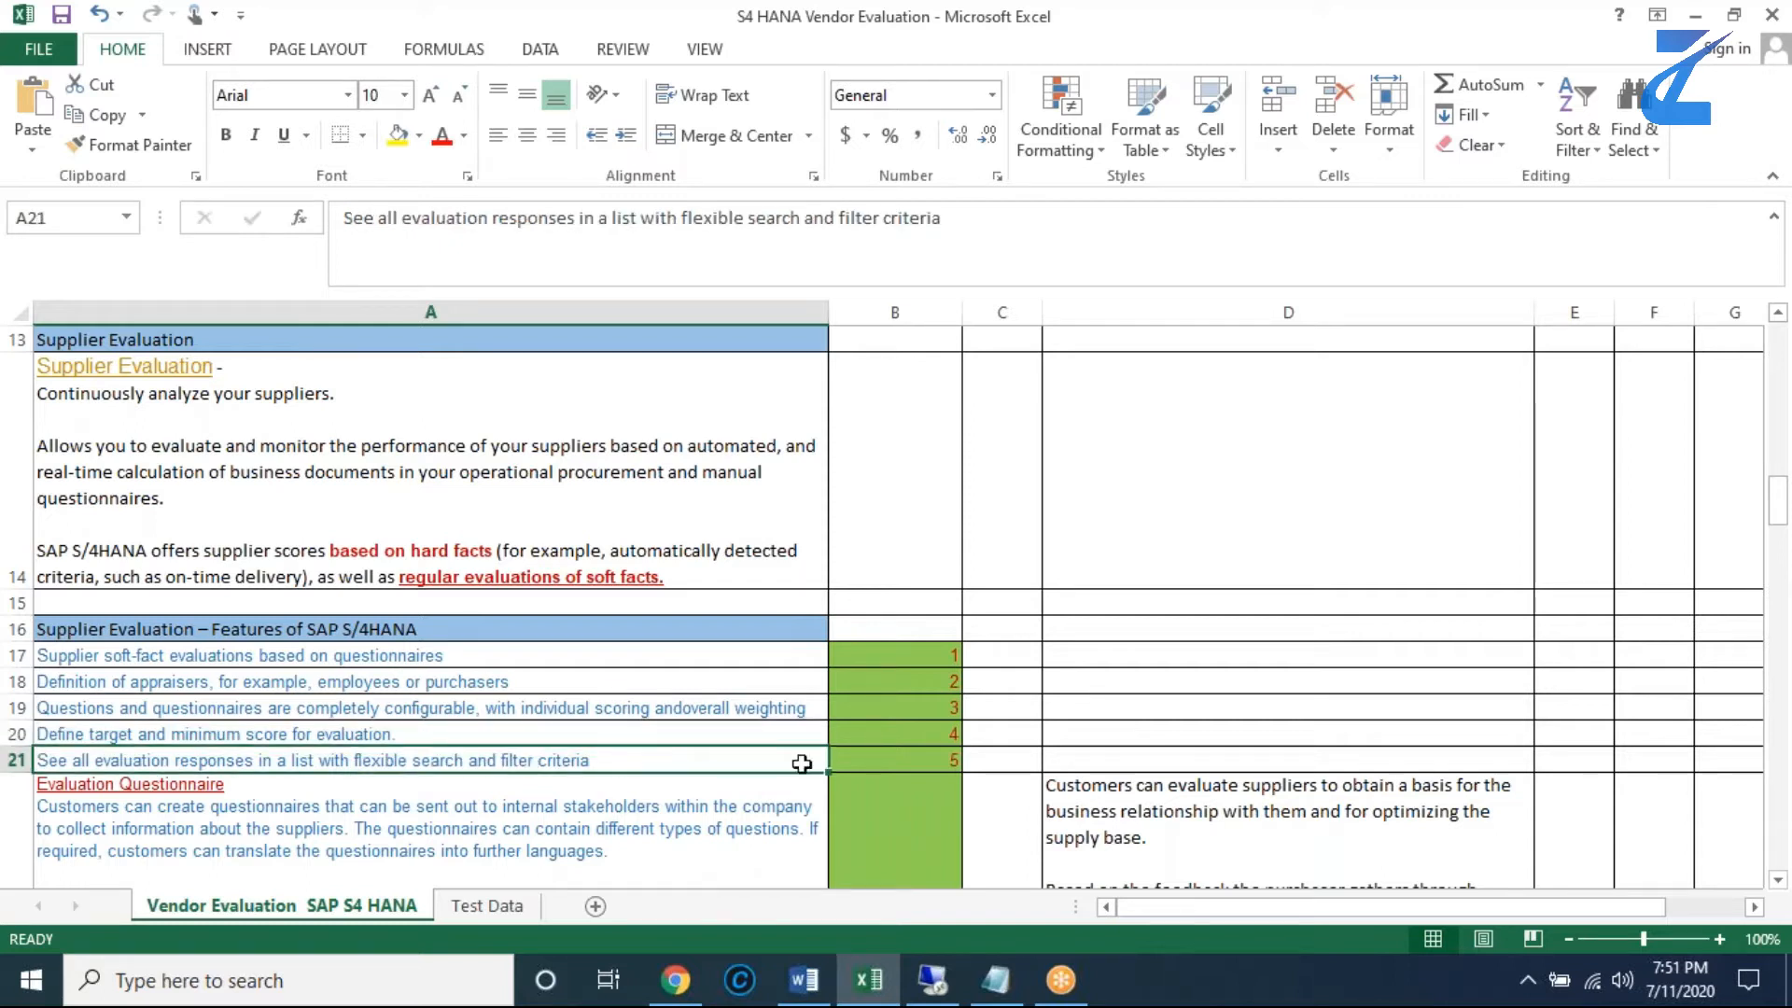
- Read the evaluation questionnaire, template, request, response and scorecard entries, down to the customizing settings heading in A29
scroll(1773, 882, "down", 1)
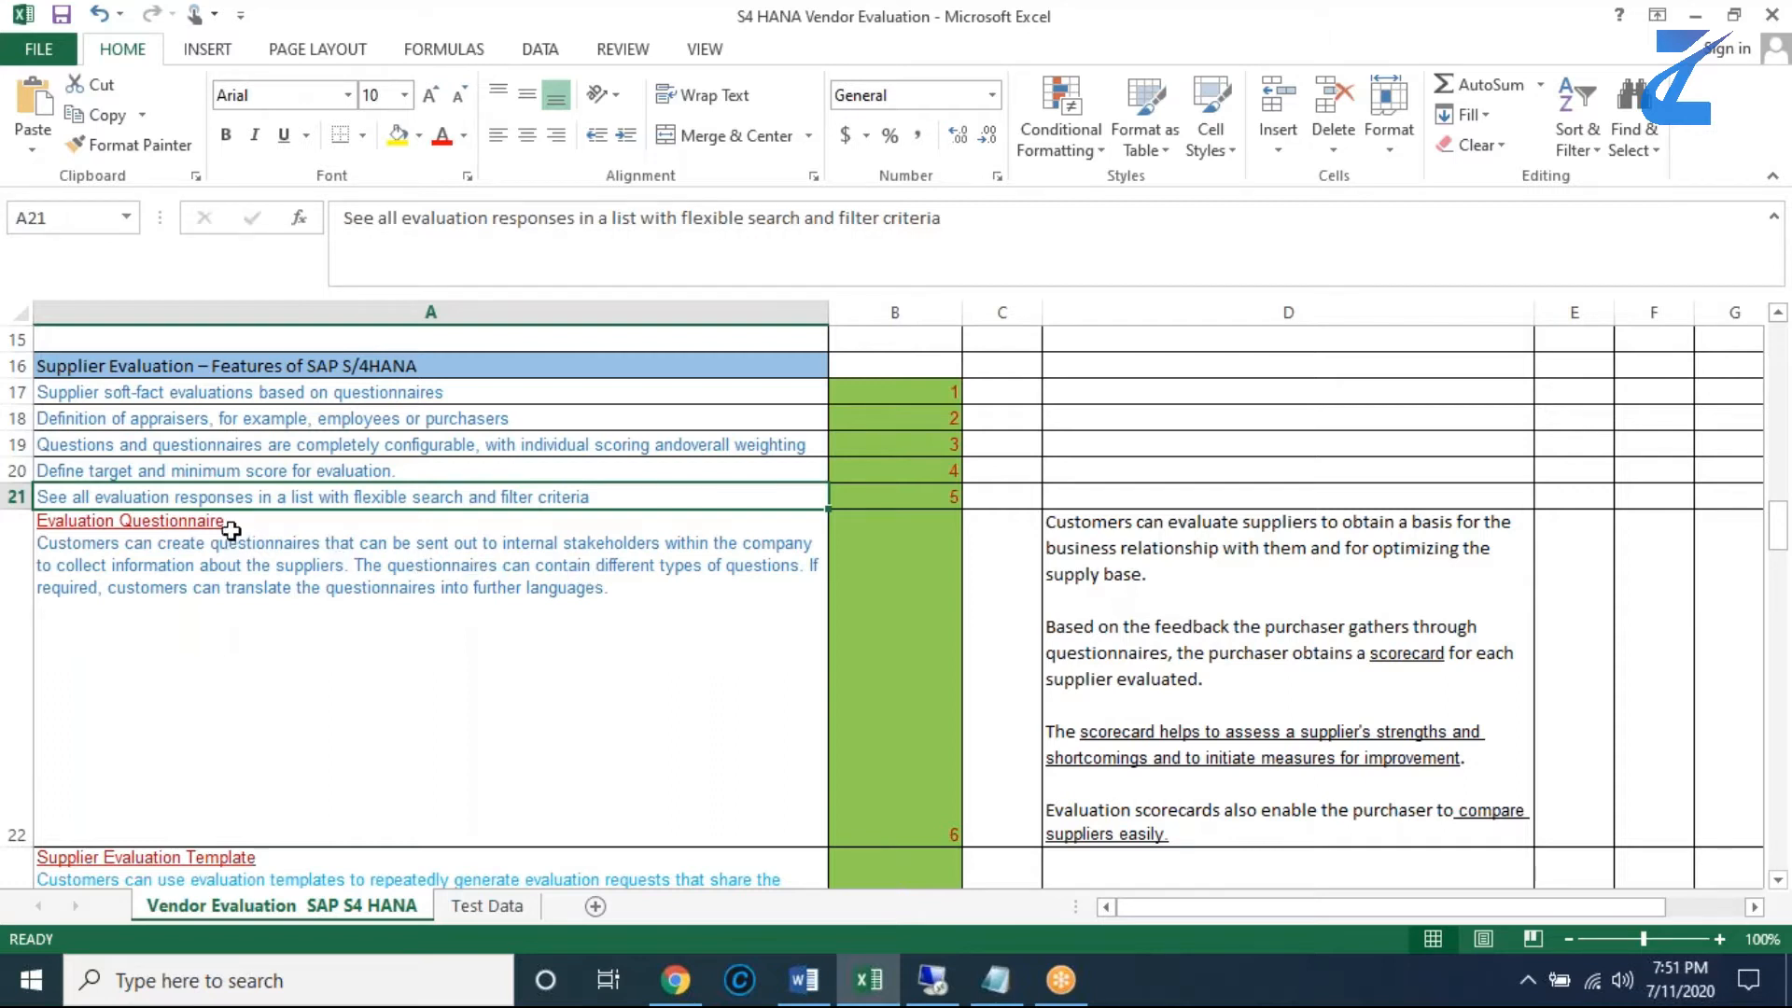
left_click(281, 876)
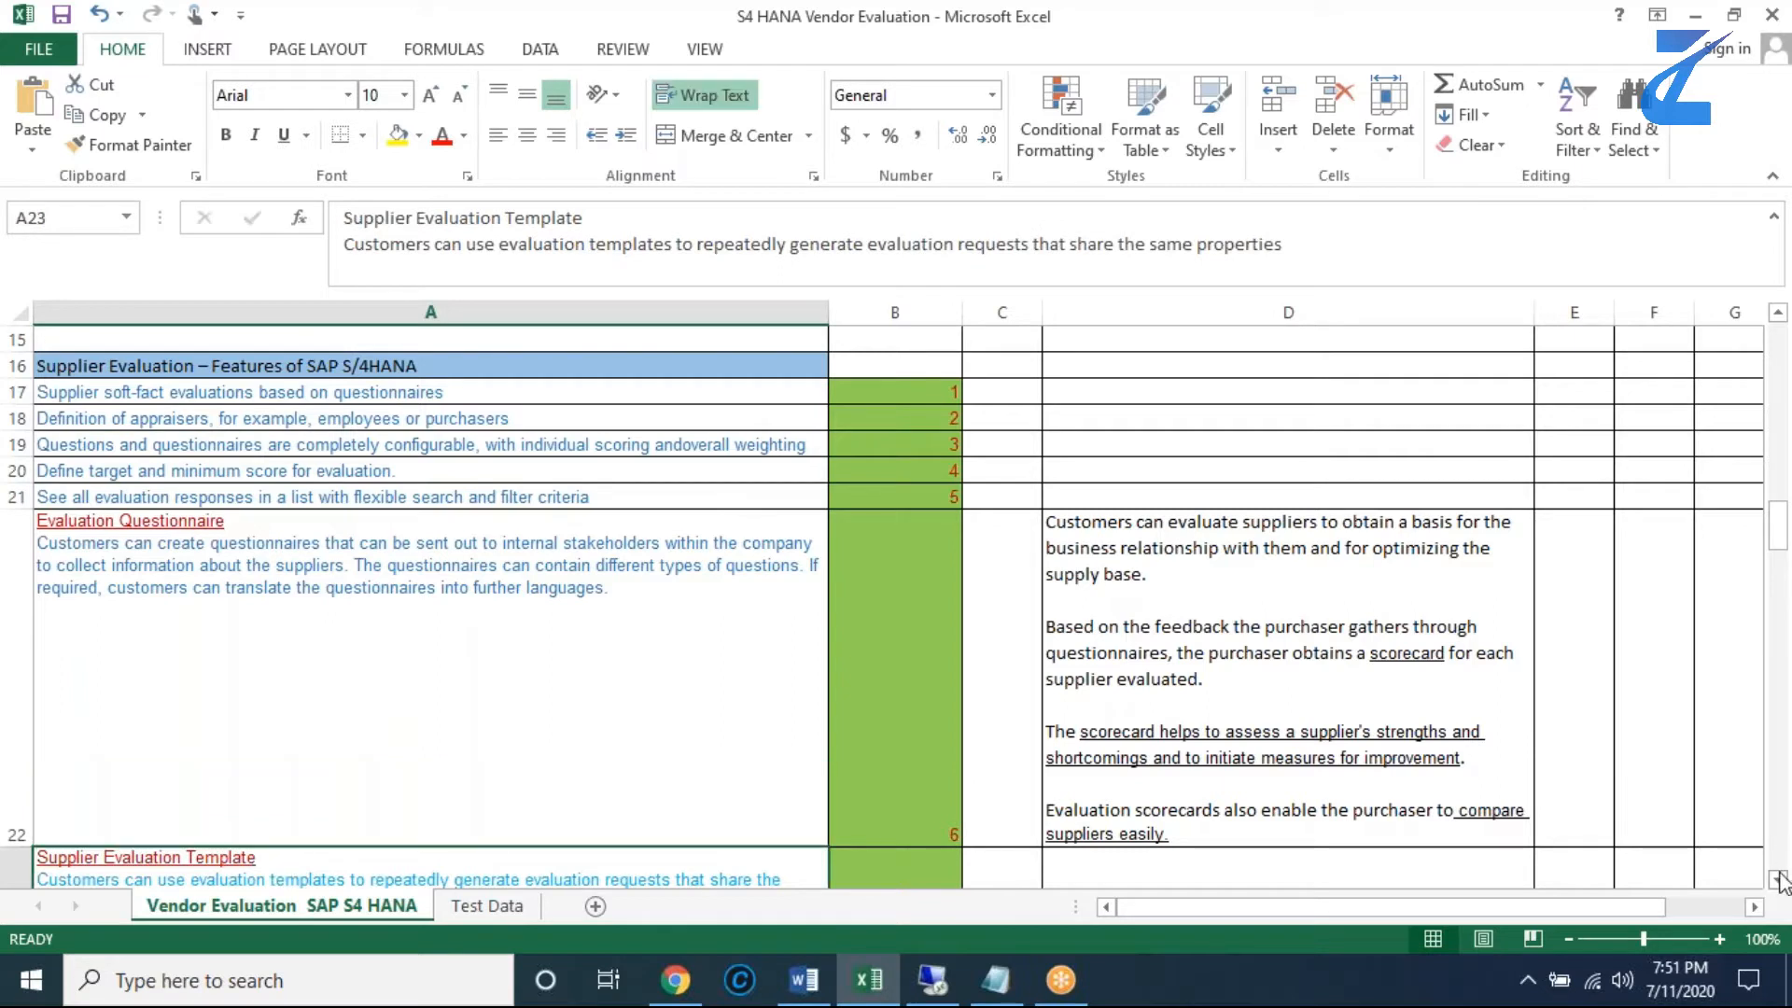
left_click(1781, 882)
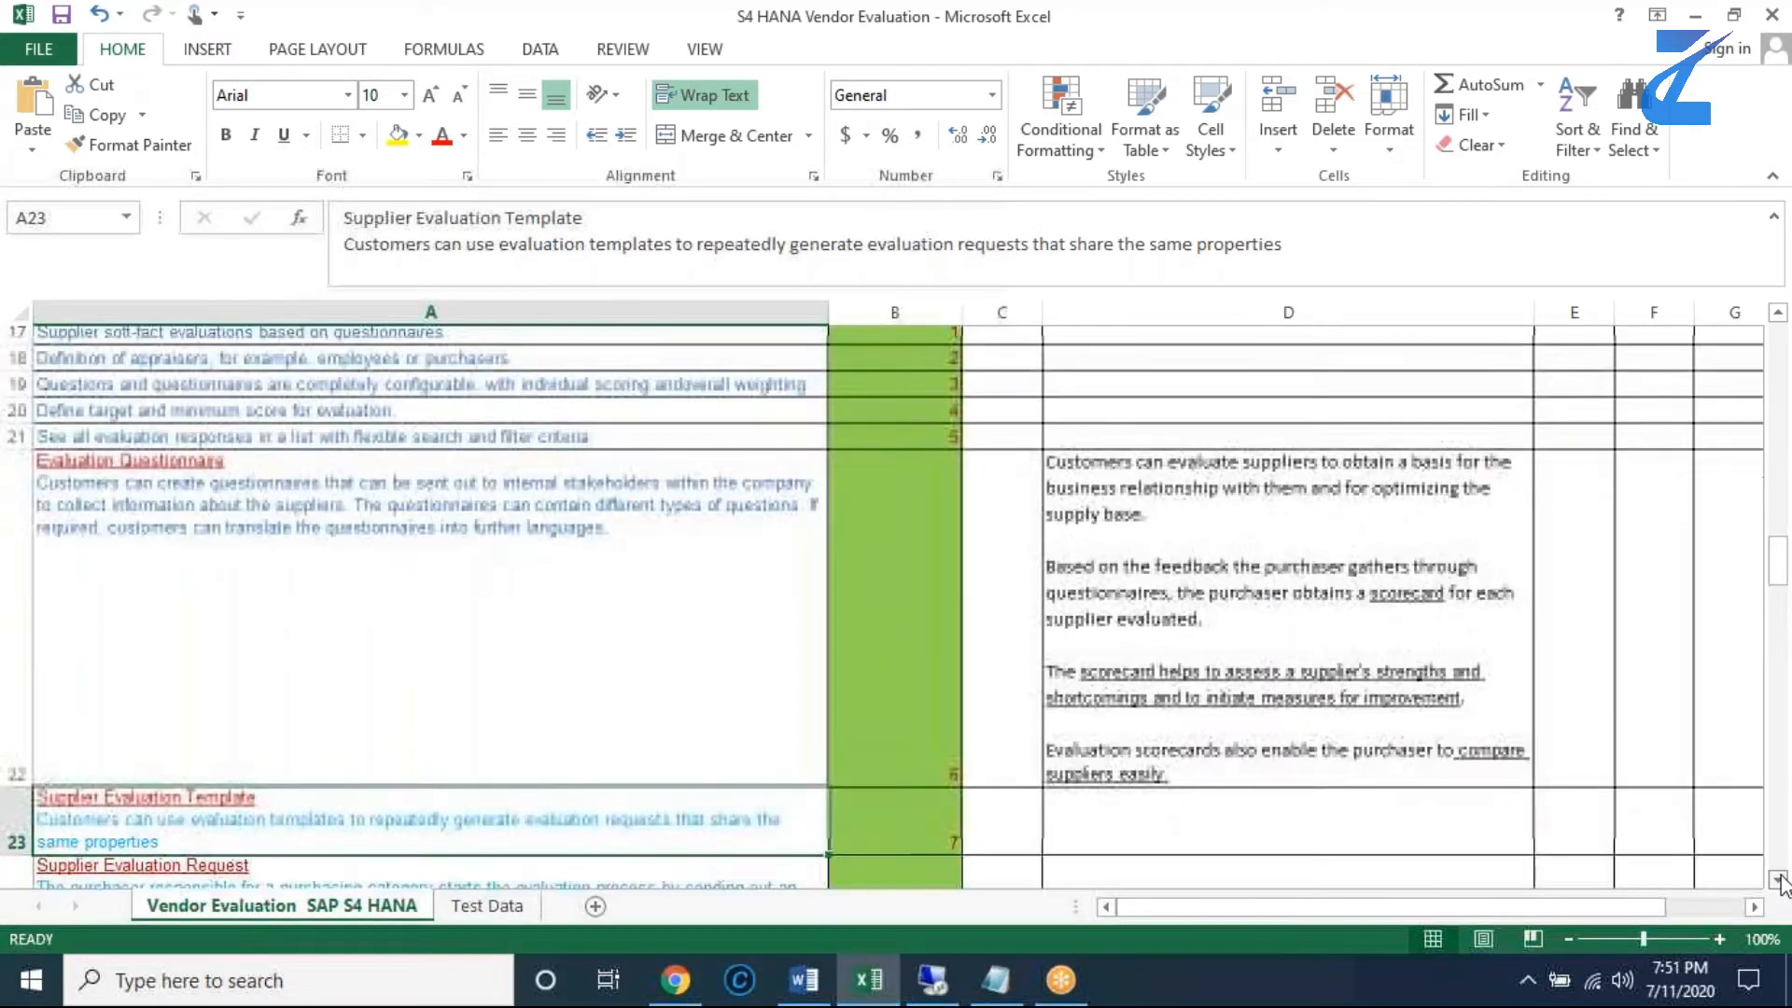
left_click(1782, 881)
left_click(1781, 881)
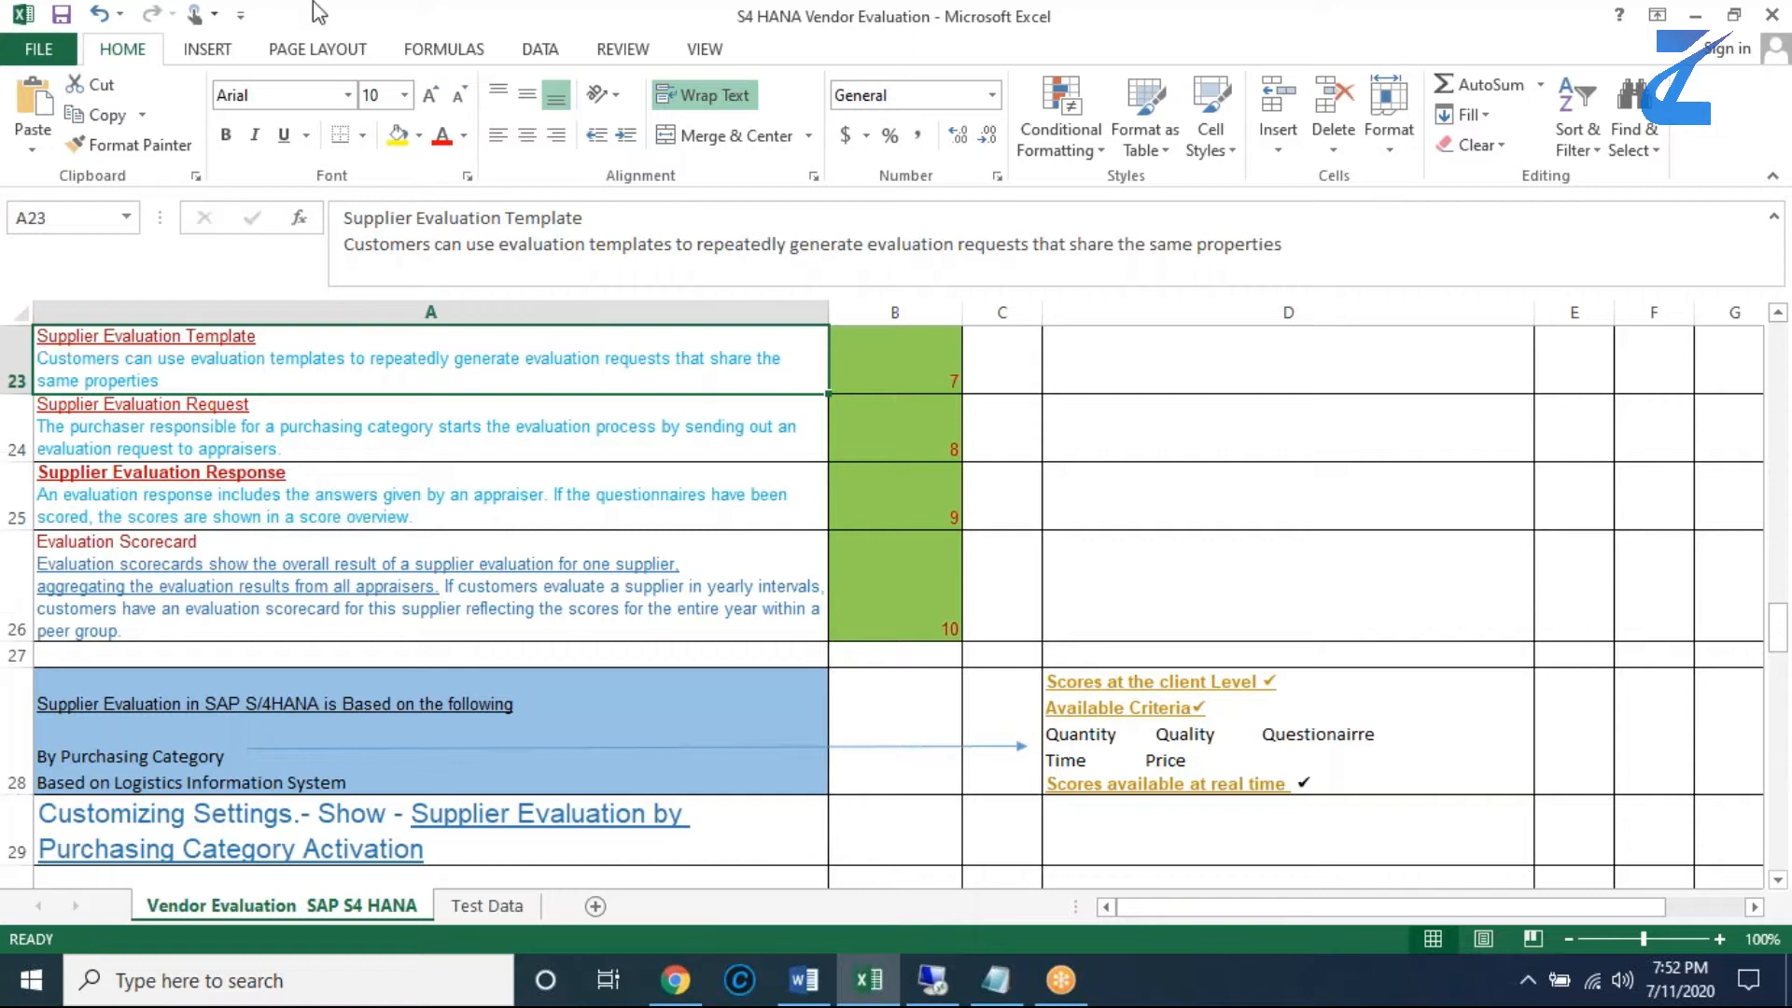
left_click(1779, 880)
left_click(1779, 880)
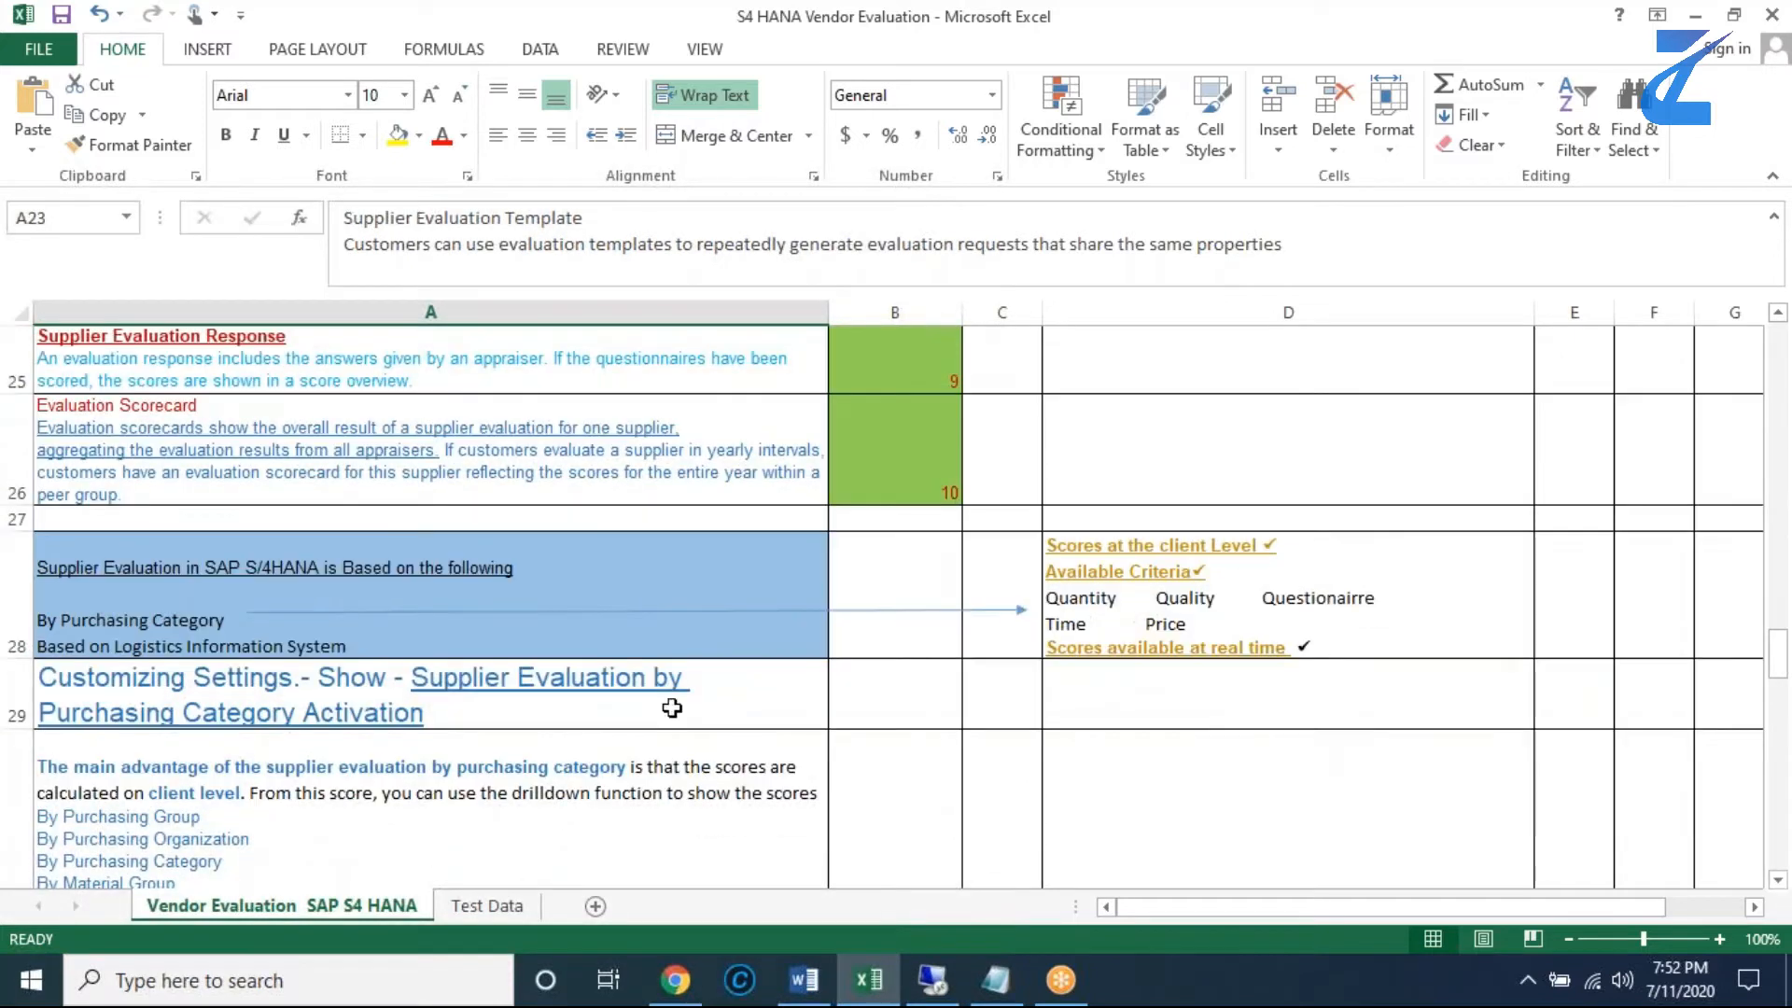
left_click(632, 700)
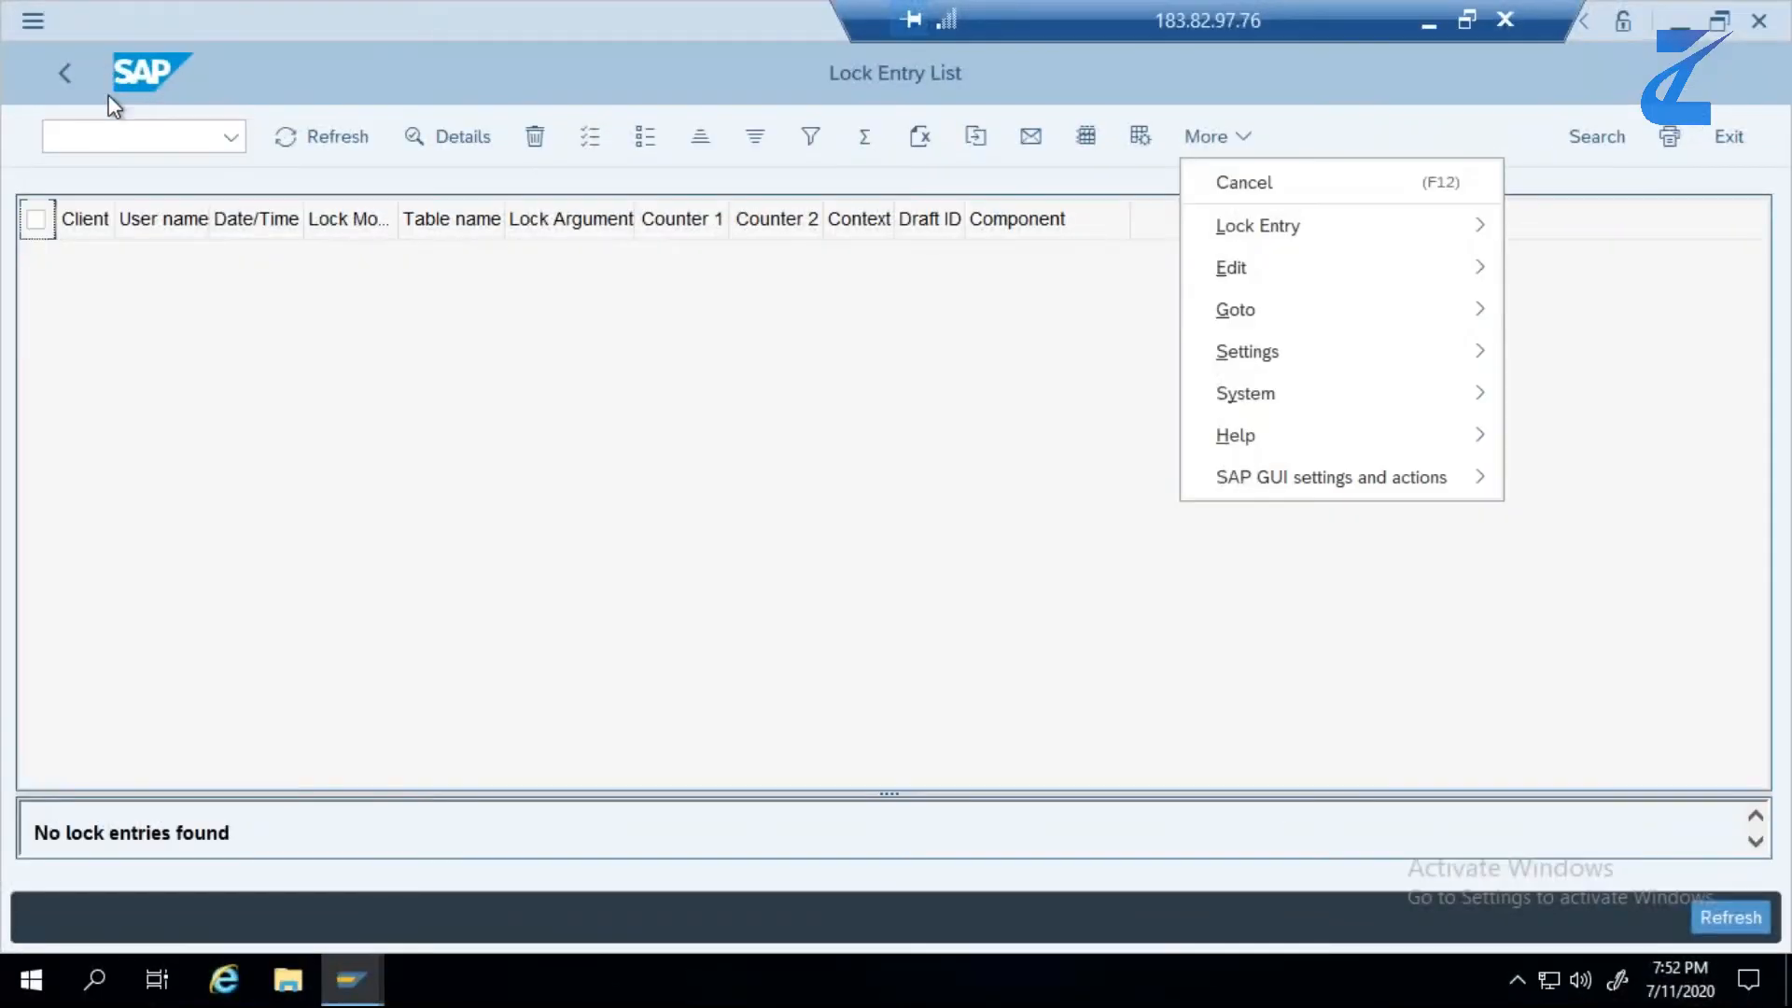
- Switch to the SAP system, run transaction /NSPRO and display the IMG structure
left_click(115, 132)
type("/NSPRO")
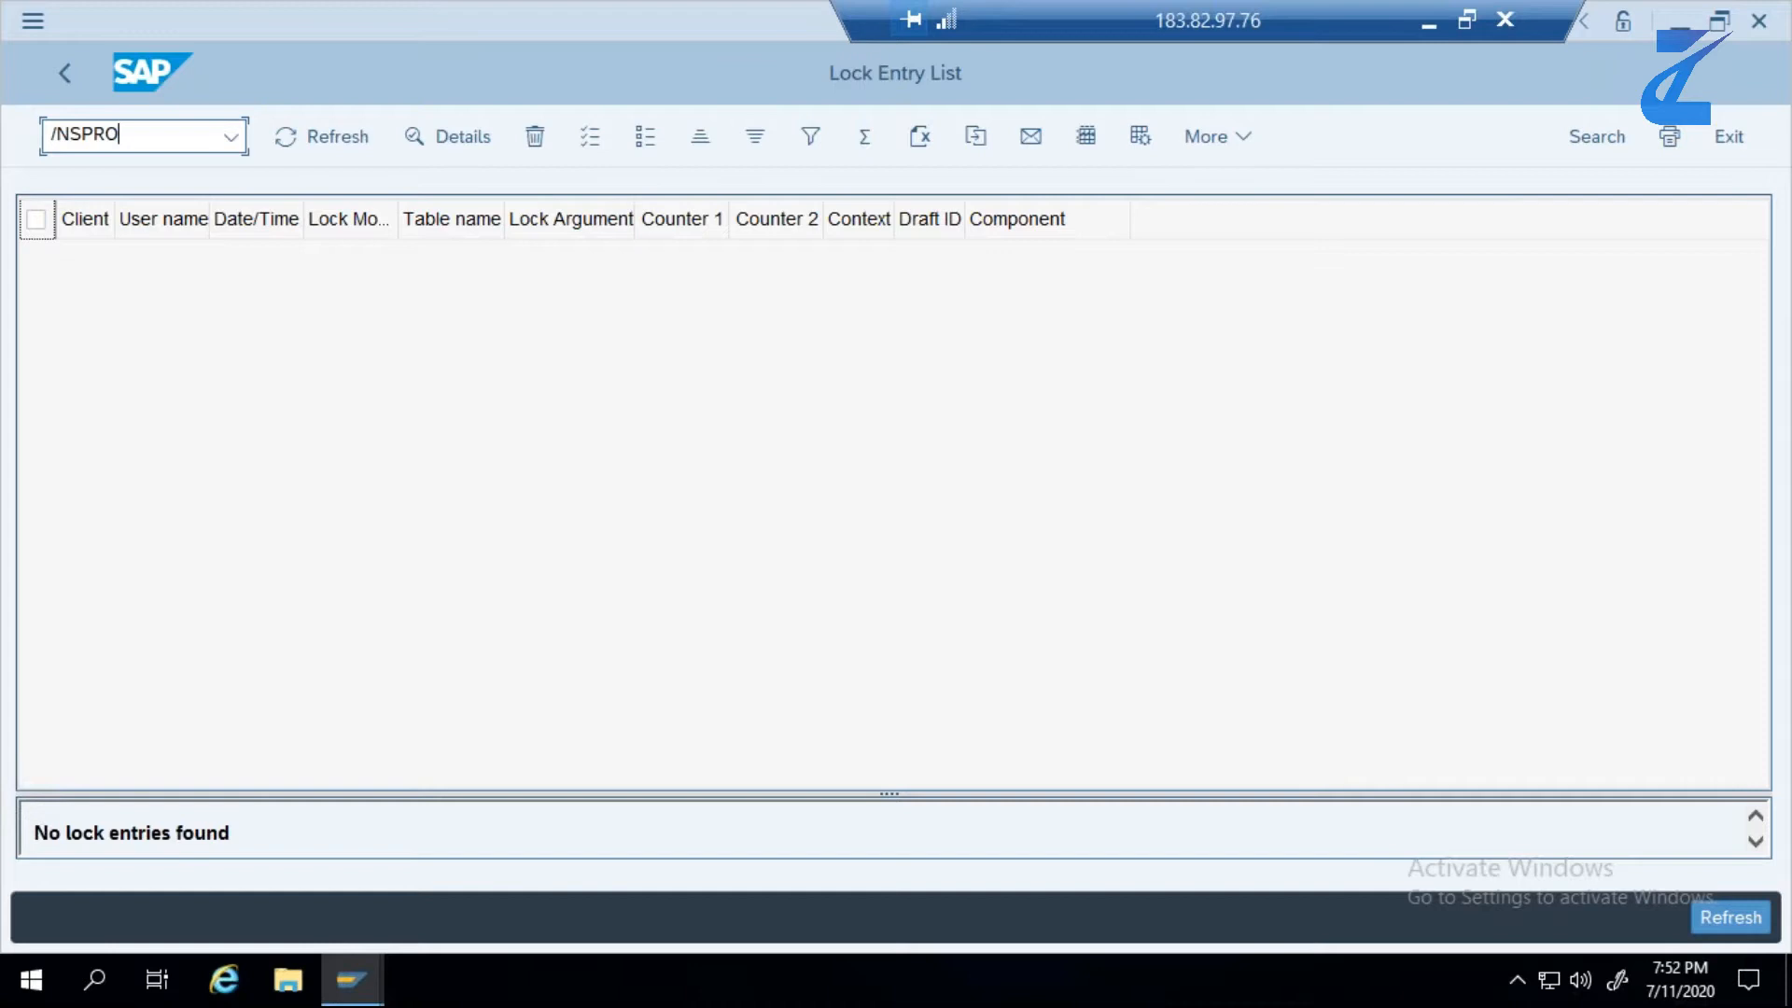
key("Return")
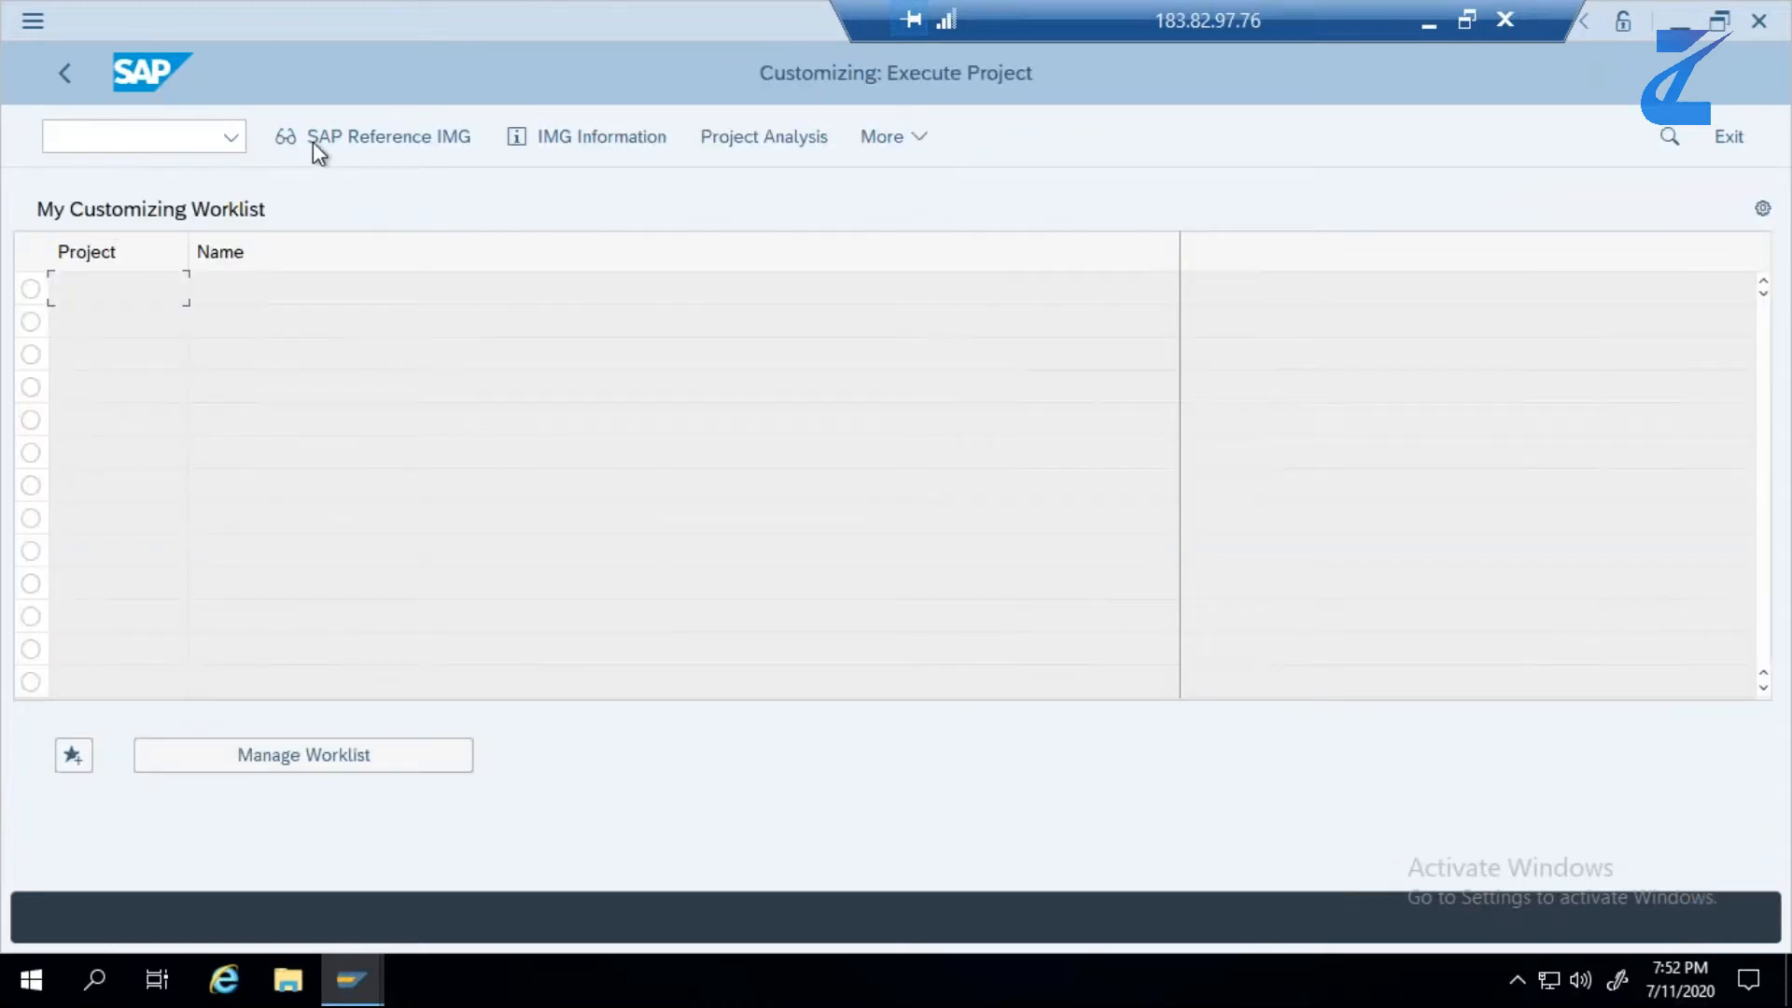
left_click(314, 137)
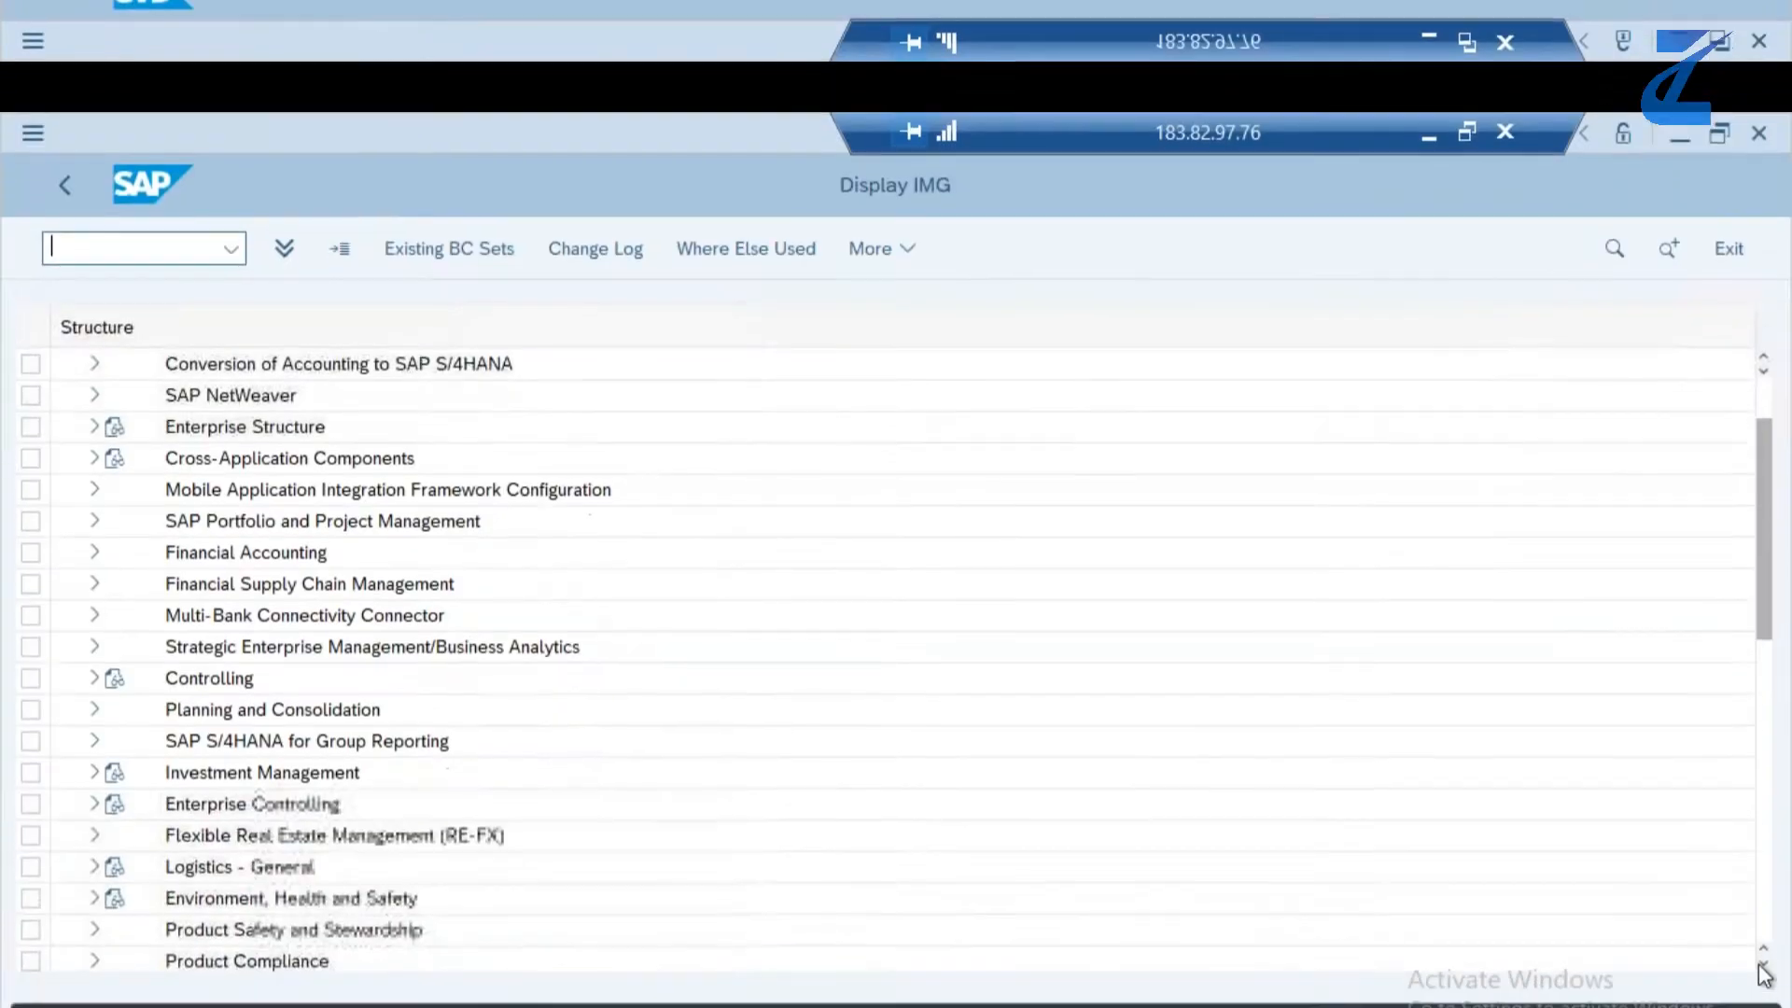
- Expand Materials Management and its Purchasing node in the IMG structure
left_click(1762, 965)
left_click(1761, 966)
left_click(1761, 966)
left_click(1762, 965)
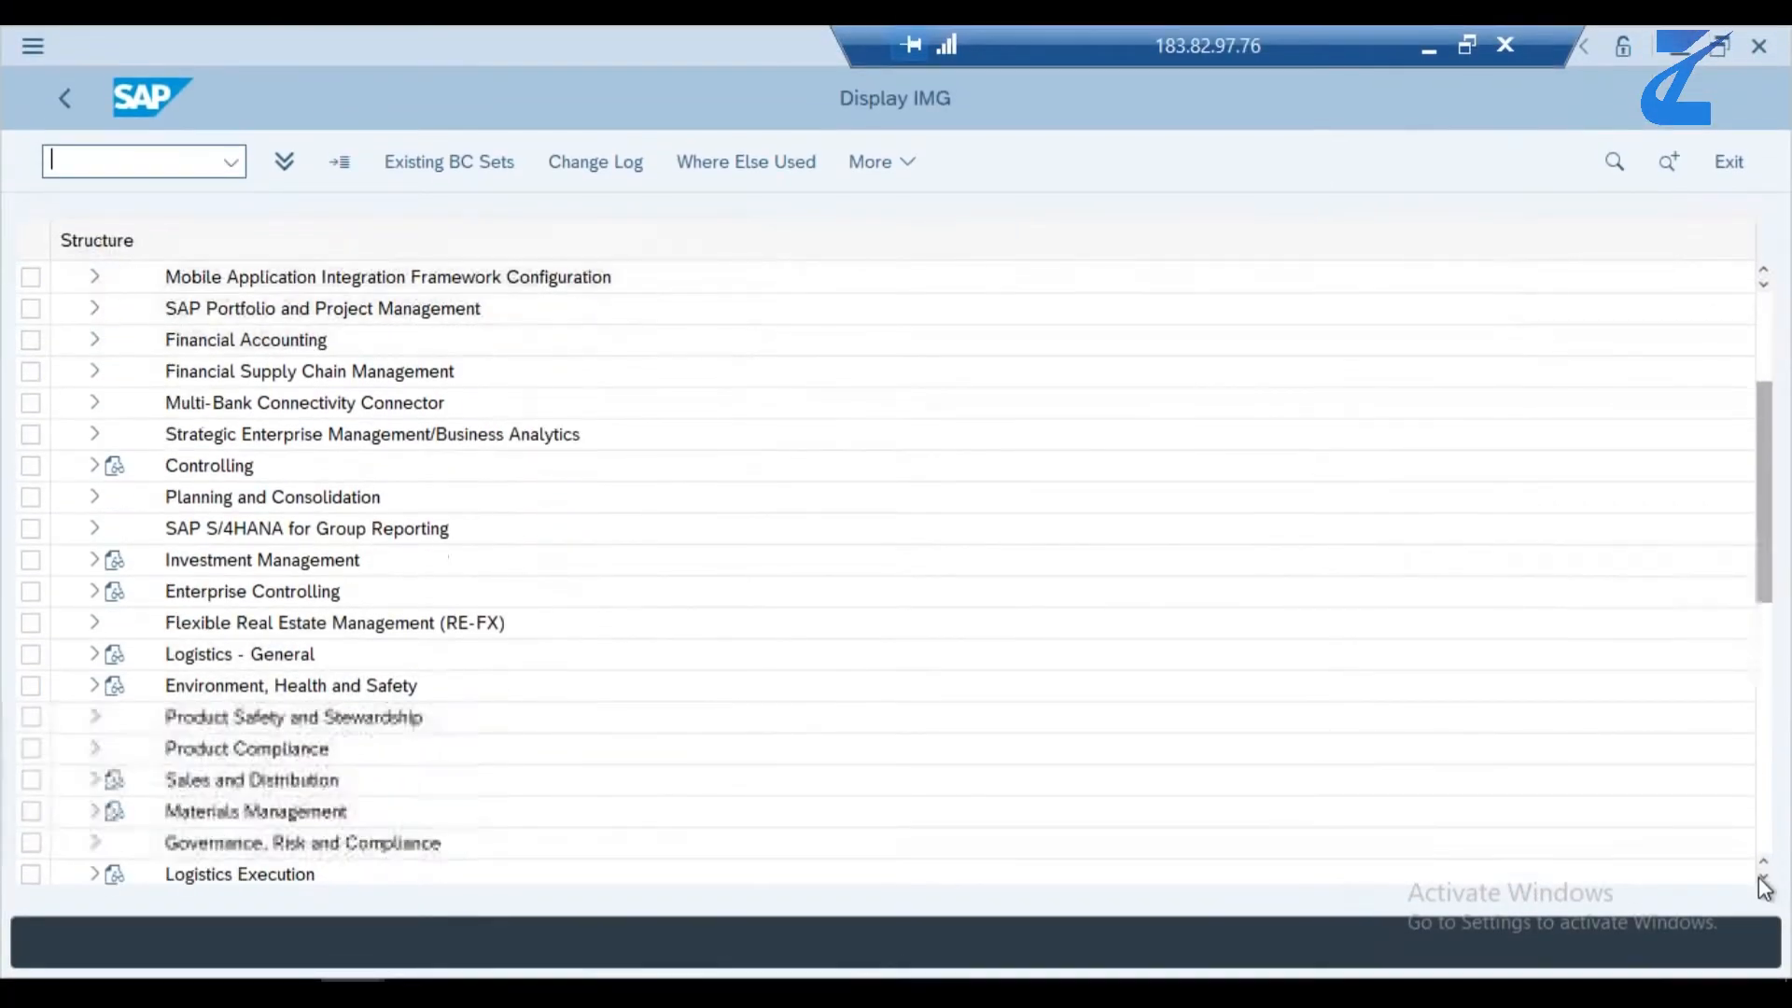
left_click(93, 811)
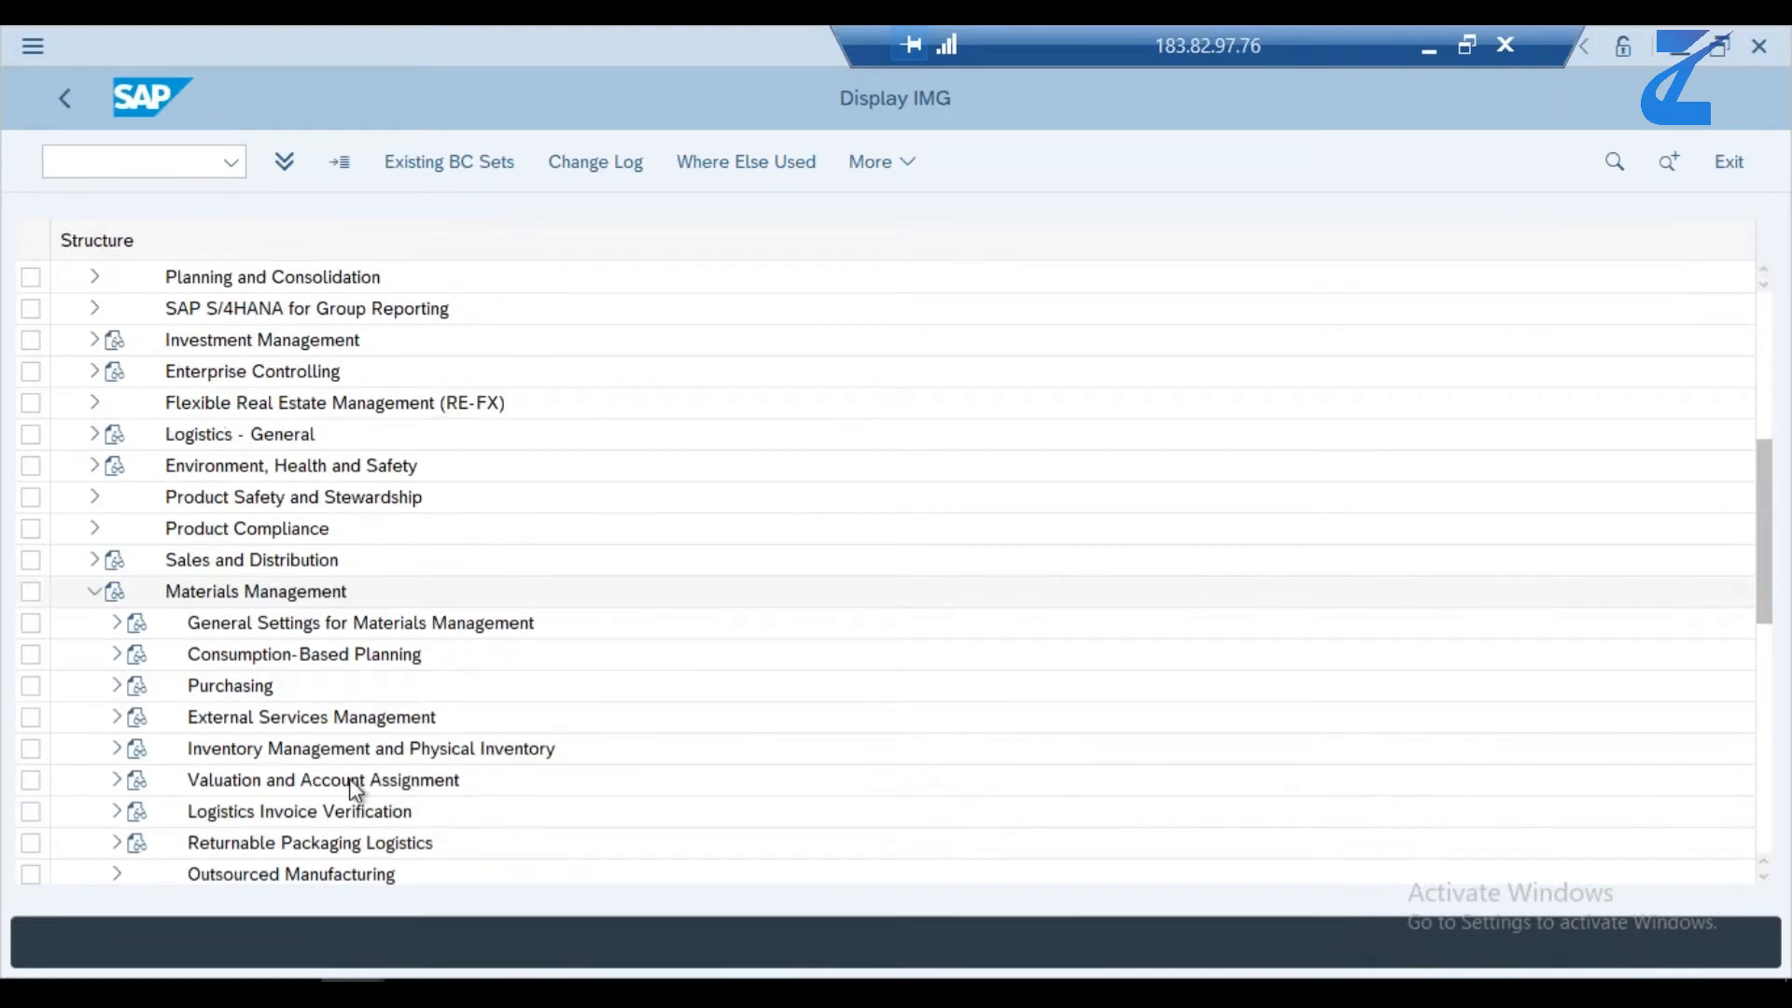
left_click(1764, 877)
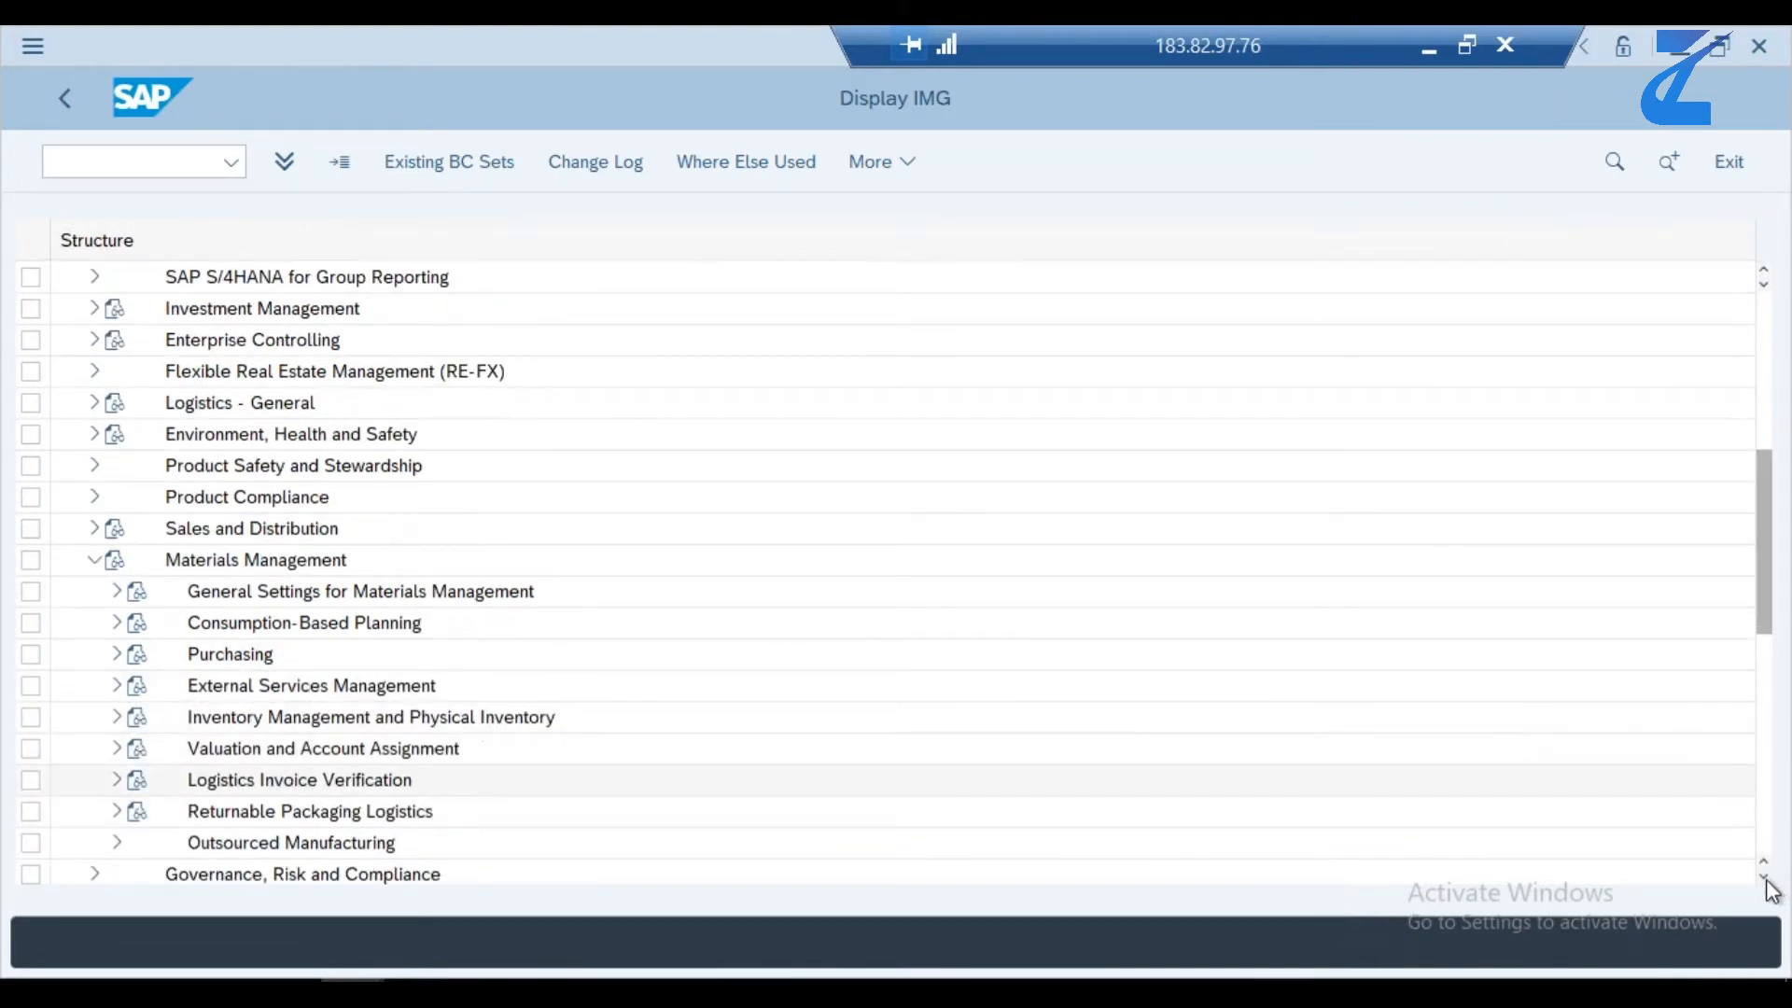
left_click(1765, 880)
left_click(1765, 880)
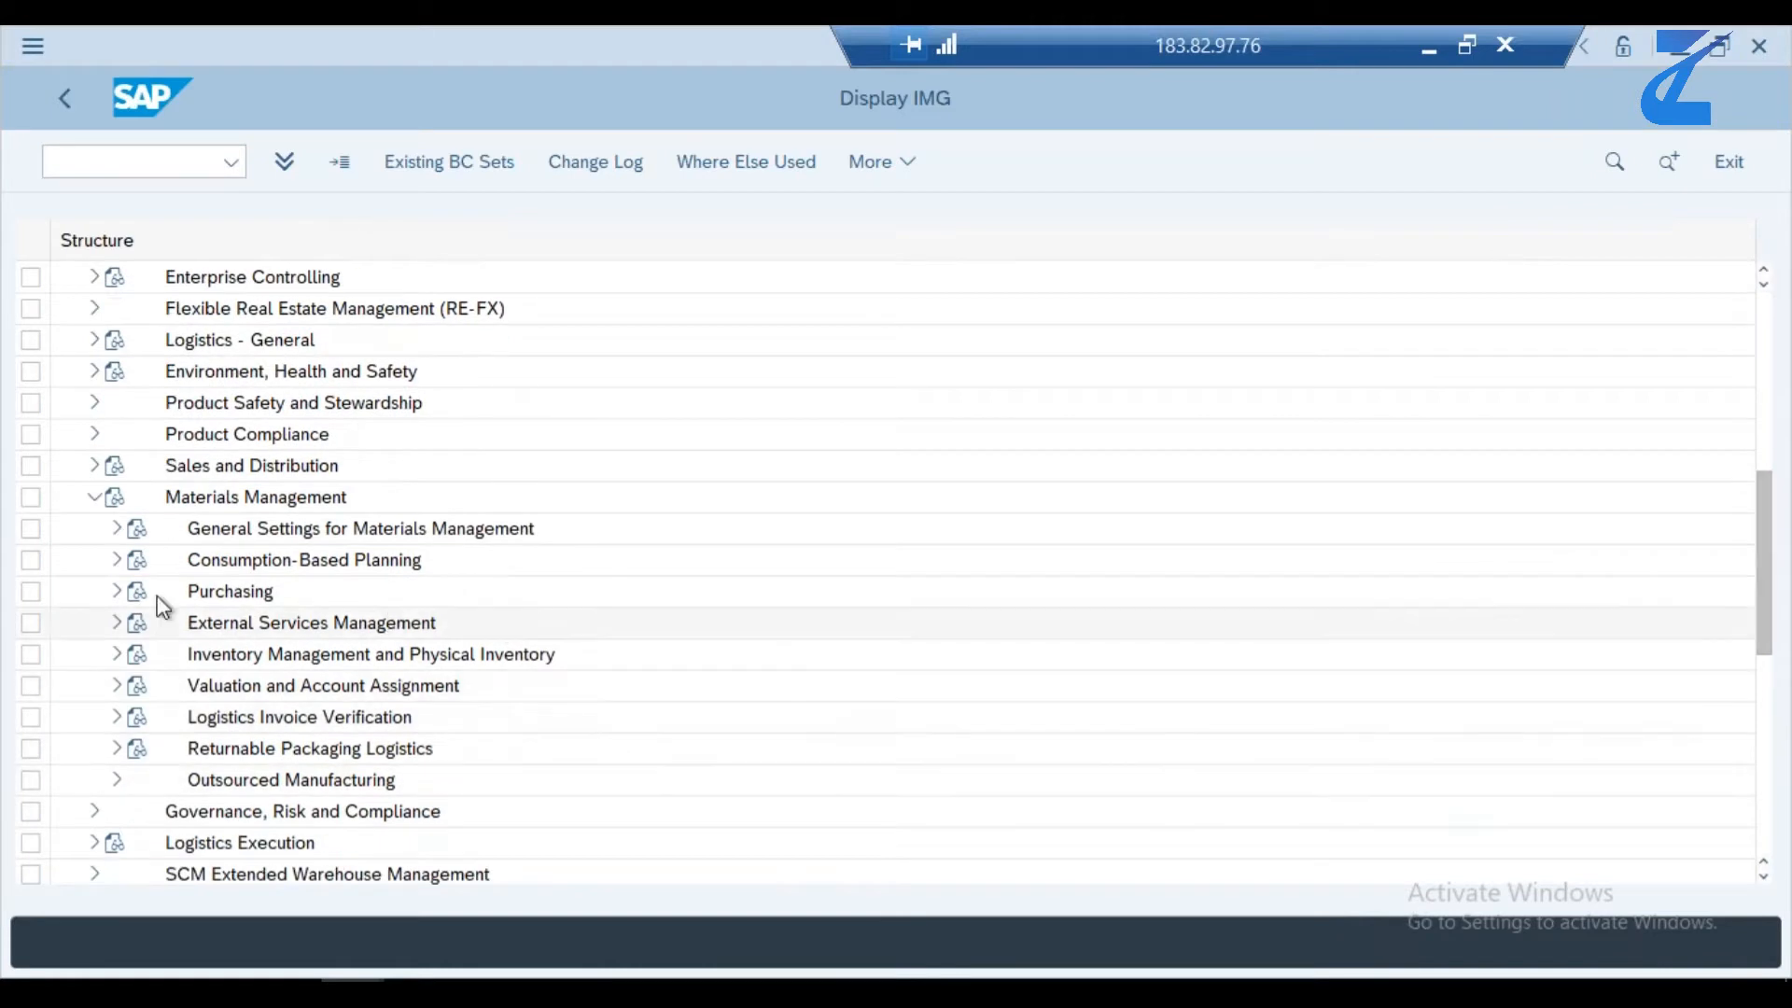
left_click(117, 593)
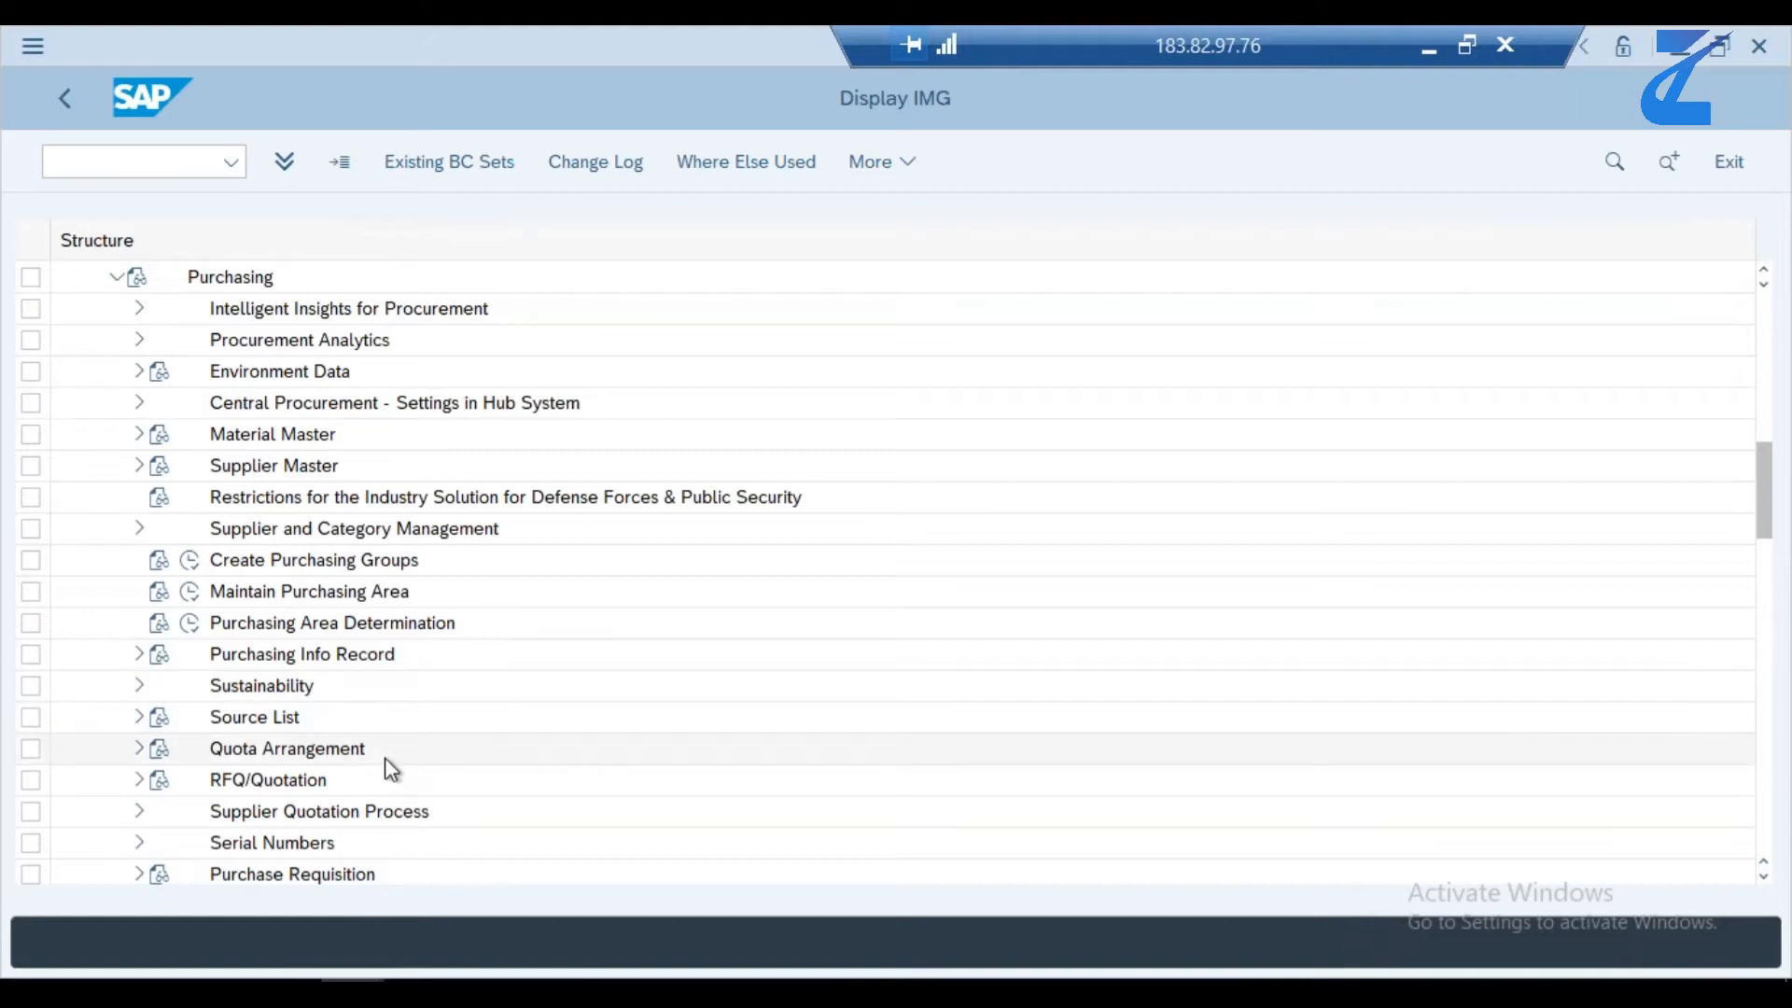
- Expand Supplier Evaluation under Purchasing, including its Supplier Evaluation by Purchasing Category node
scroll(384, 758, "down", 3)
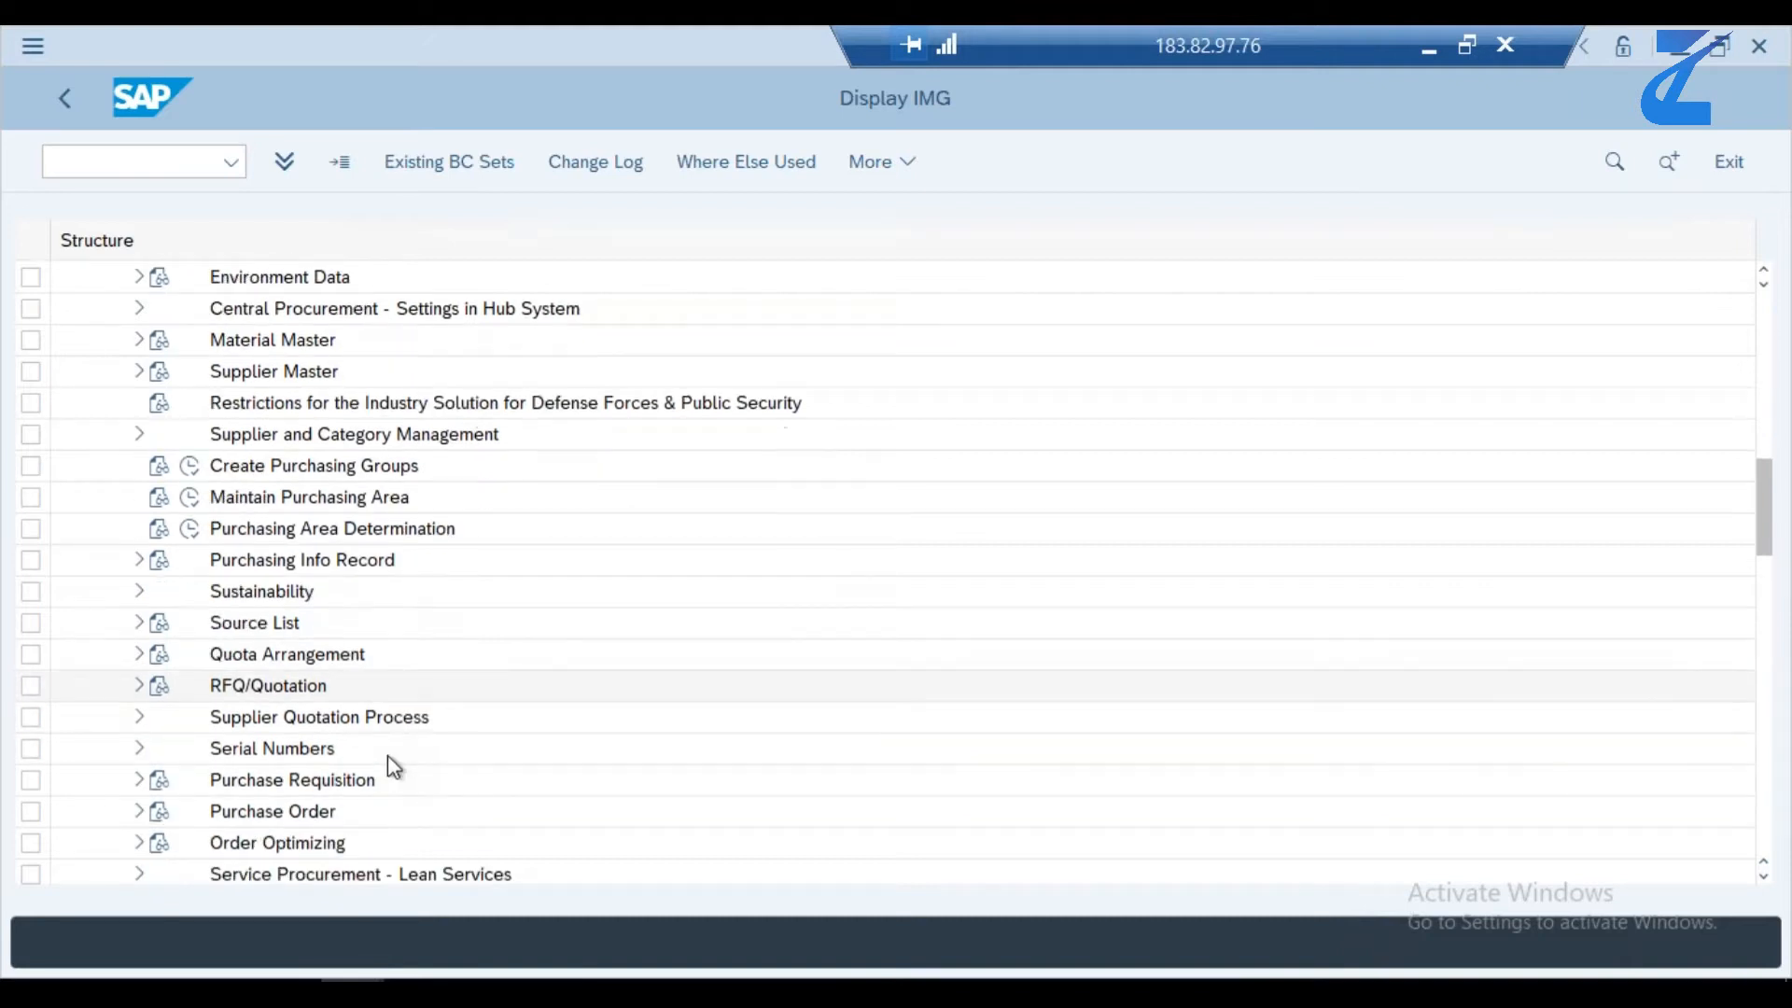
scroll(388, 755, "down", 6)
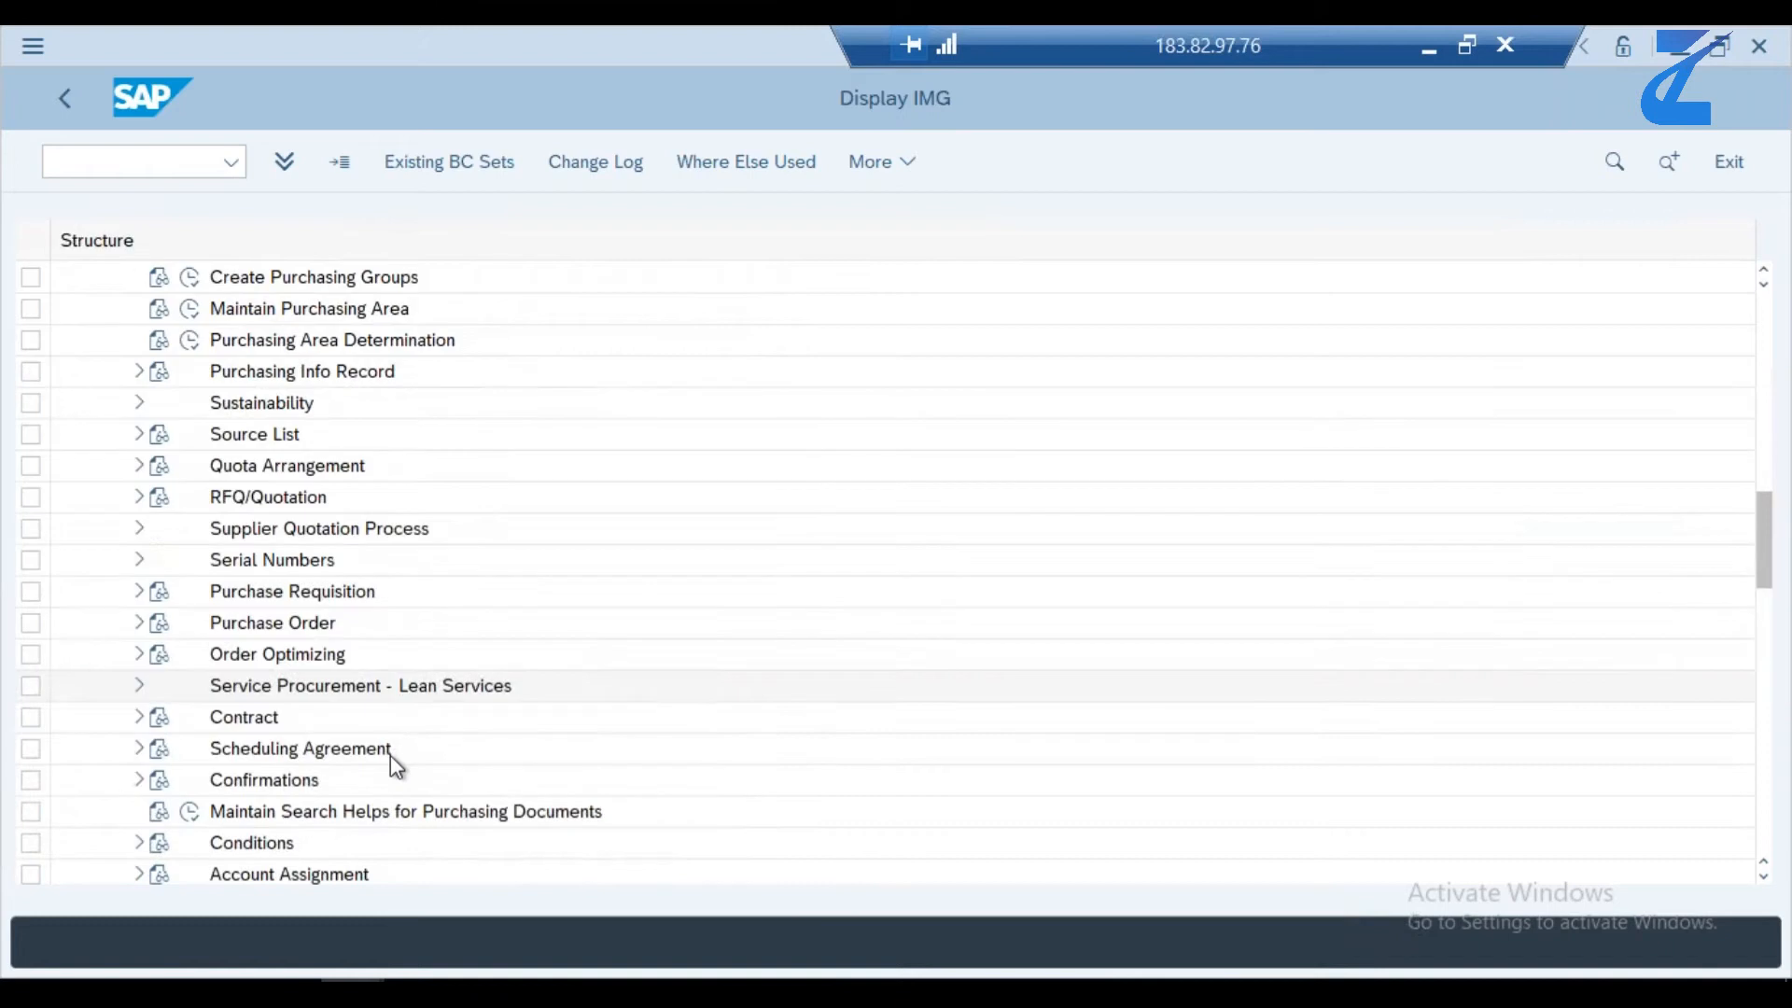
scroll(391, 754, "down", 5)
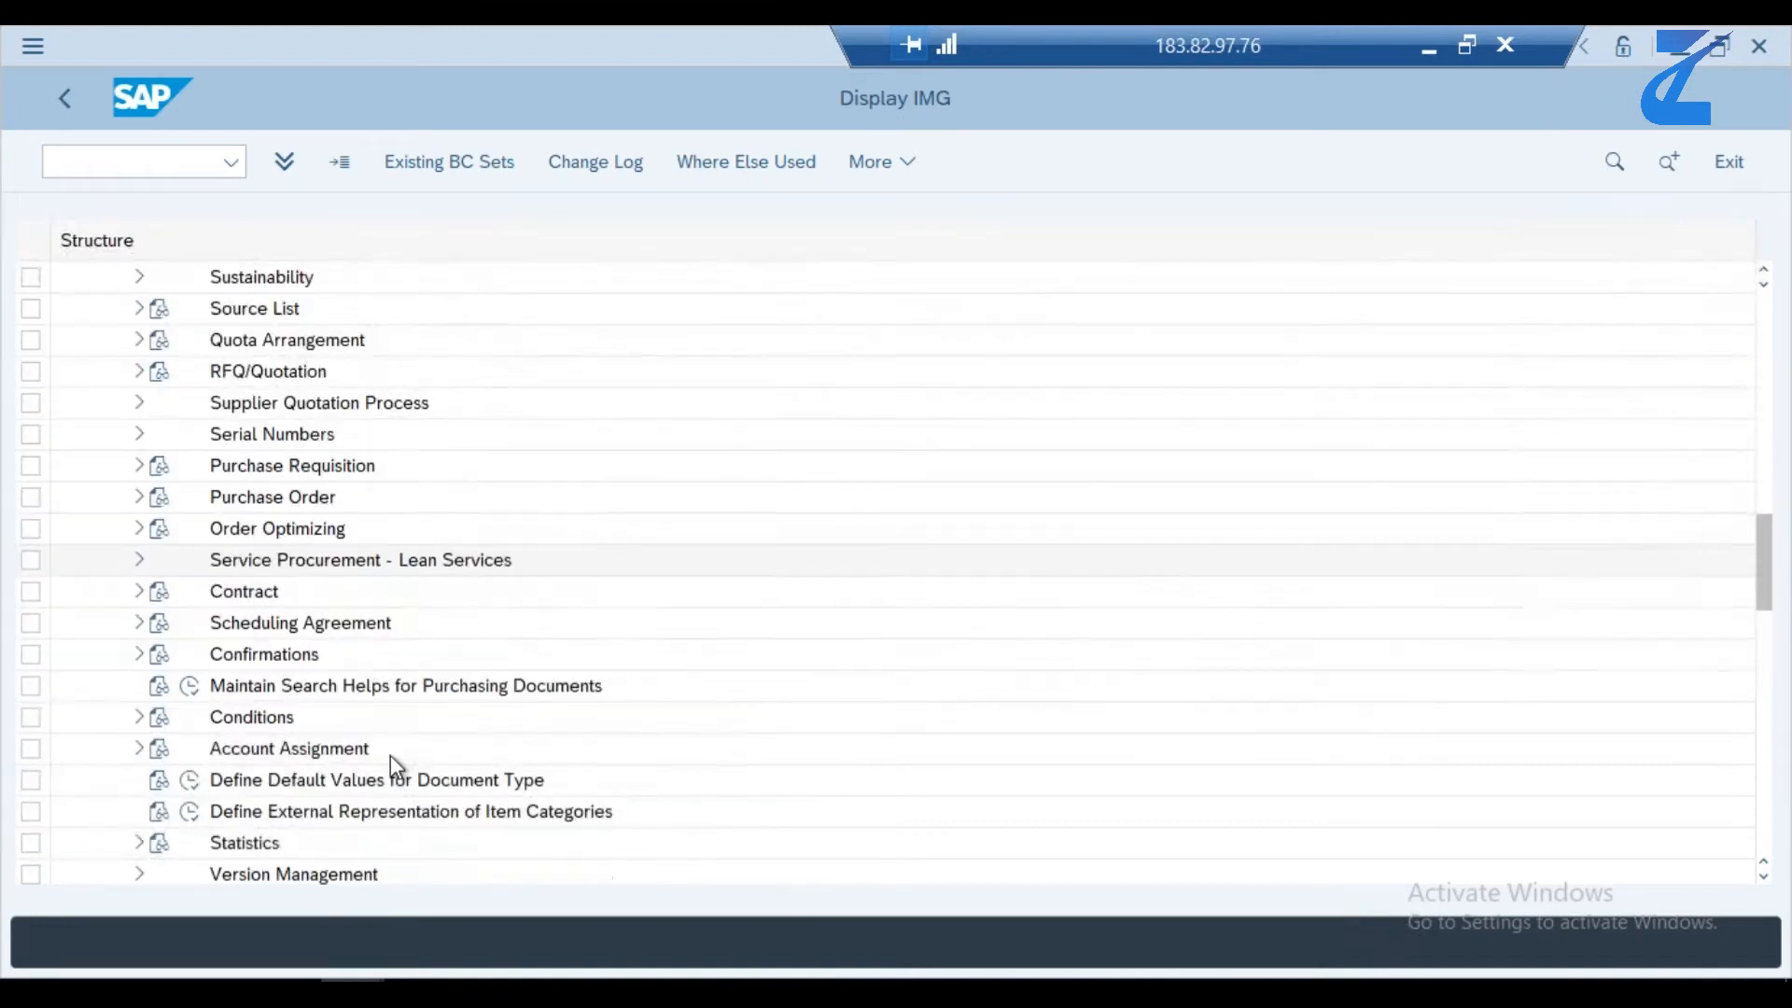
scroll(391, 754, "down", 3)
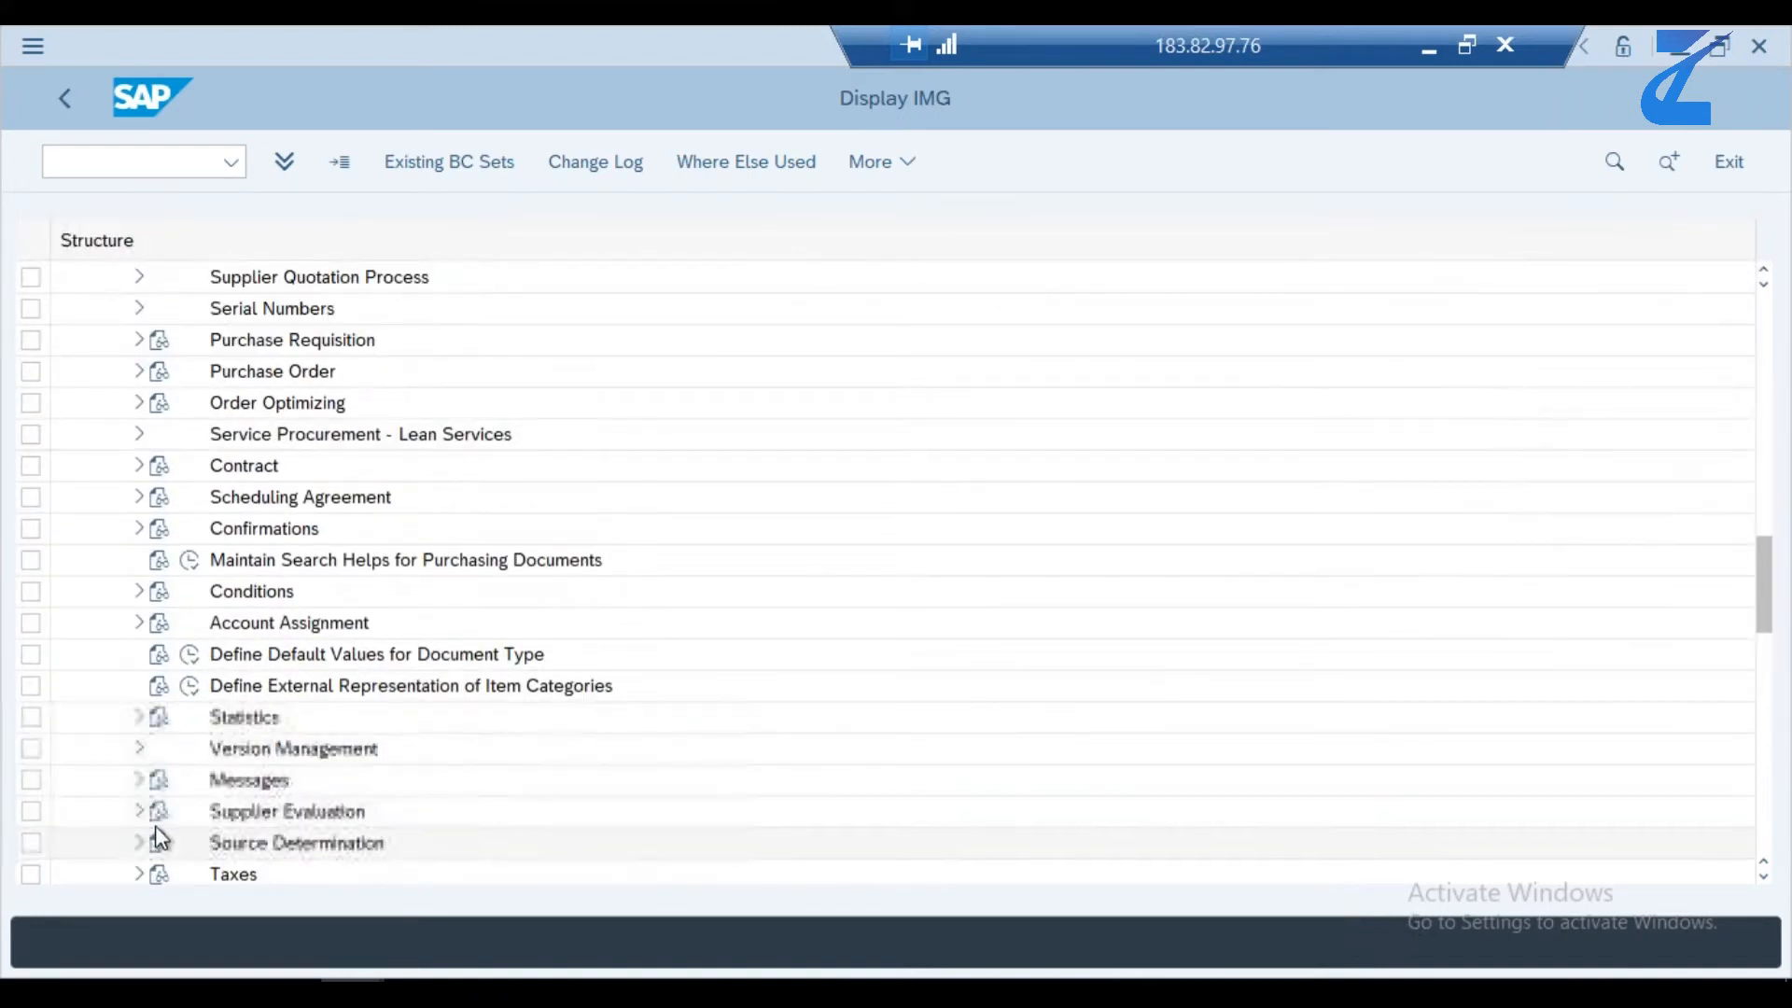
left_click(138, 811)
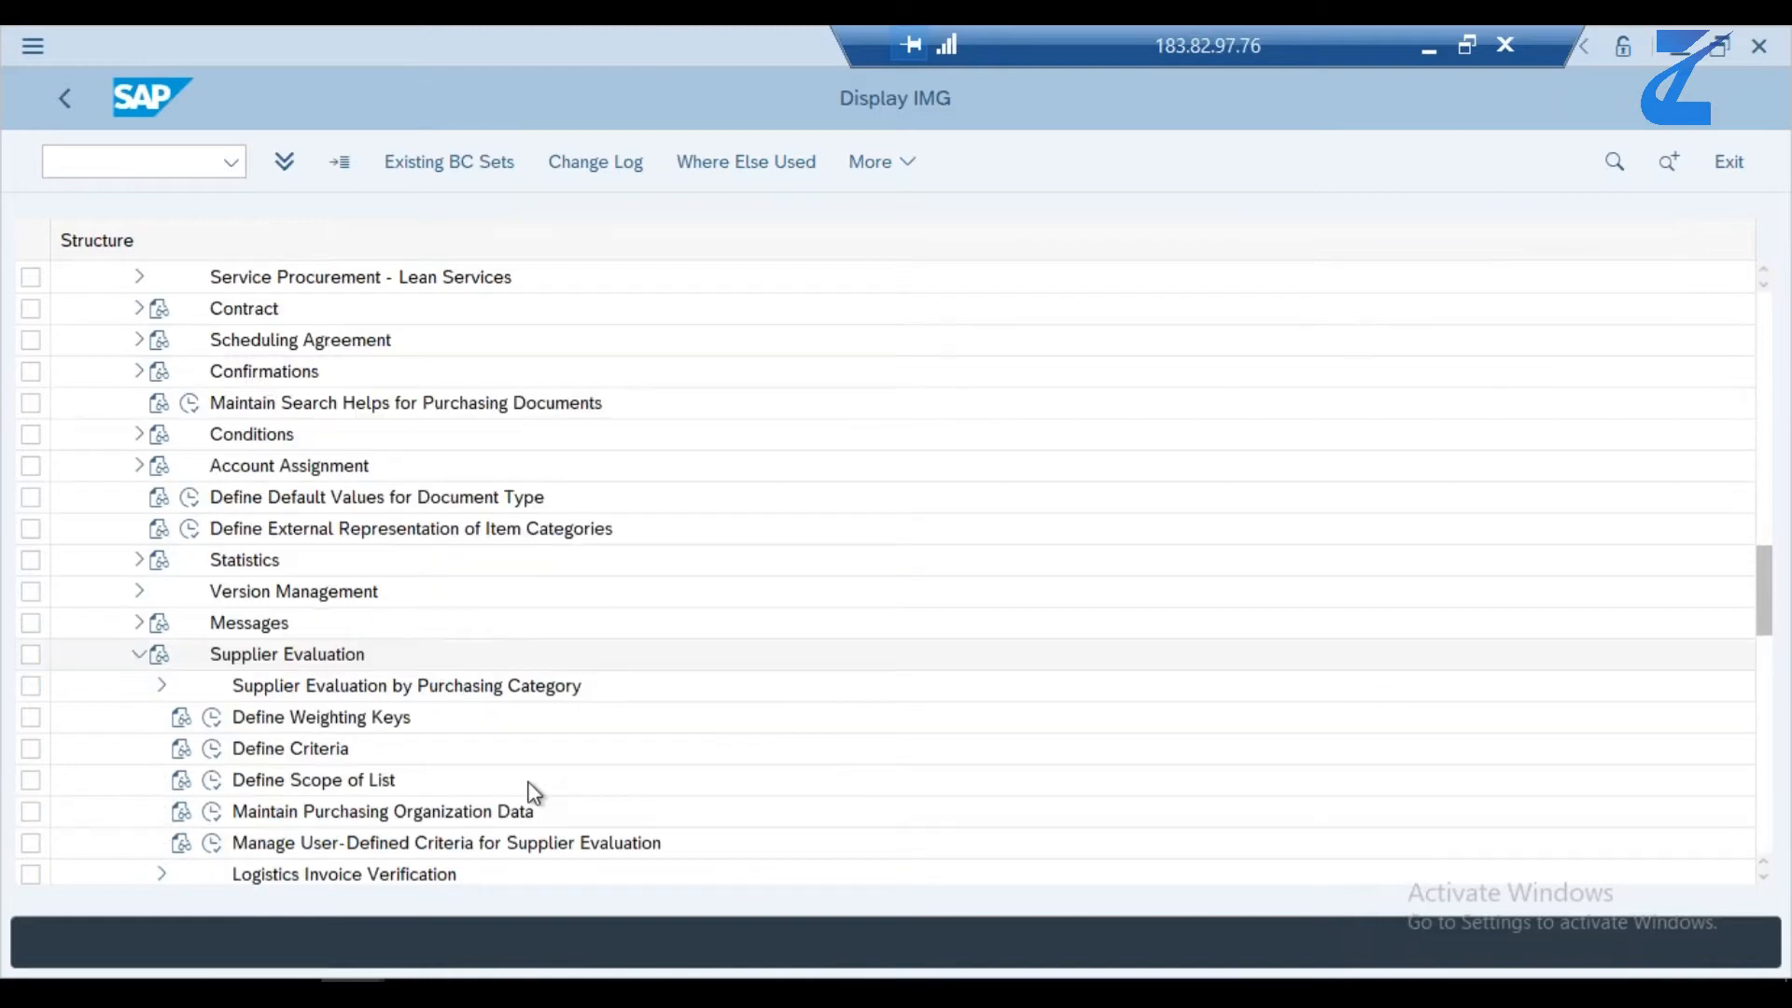
left_click(162, 686)
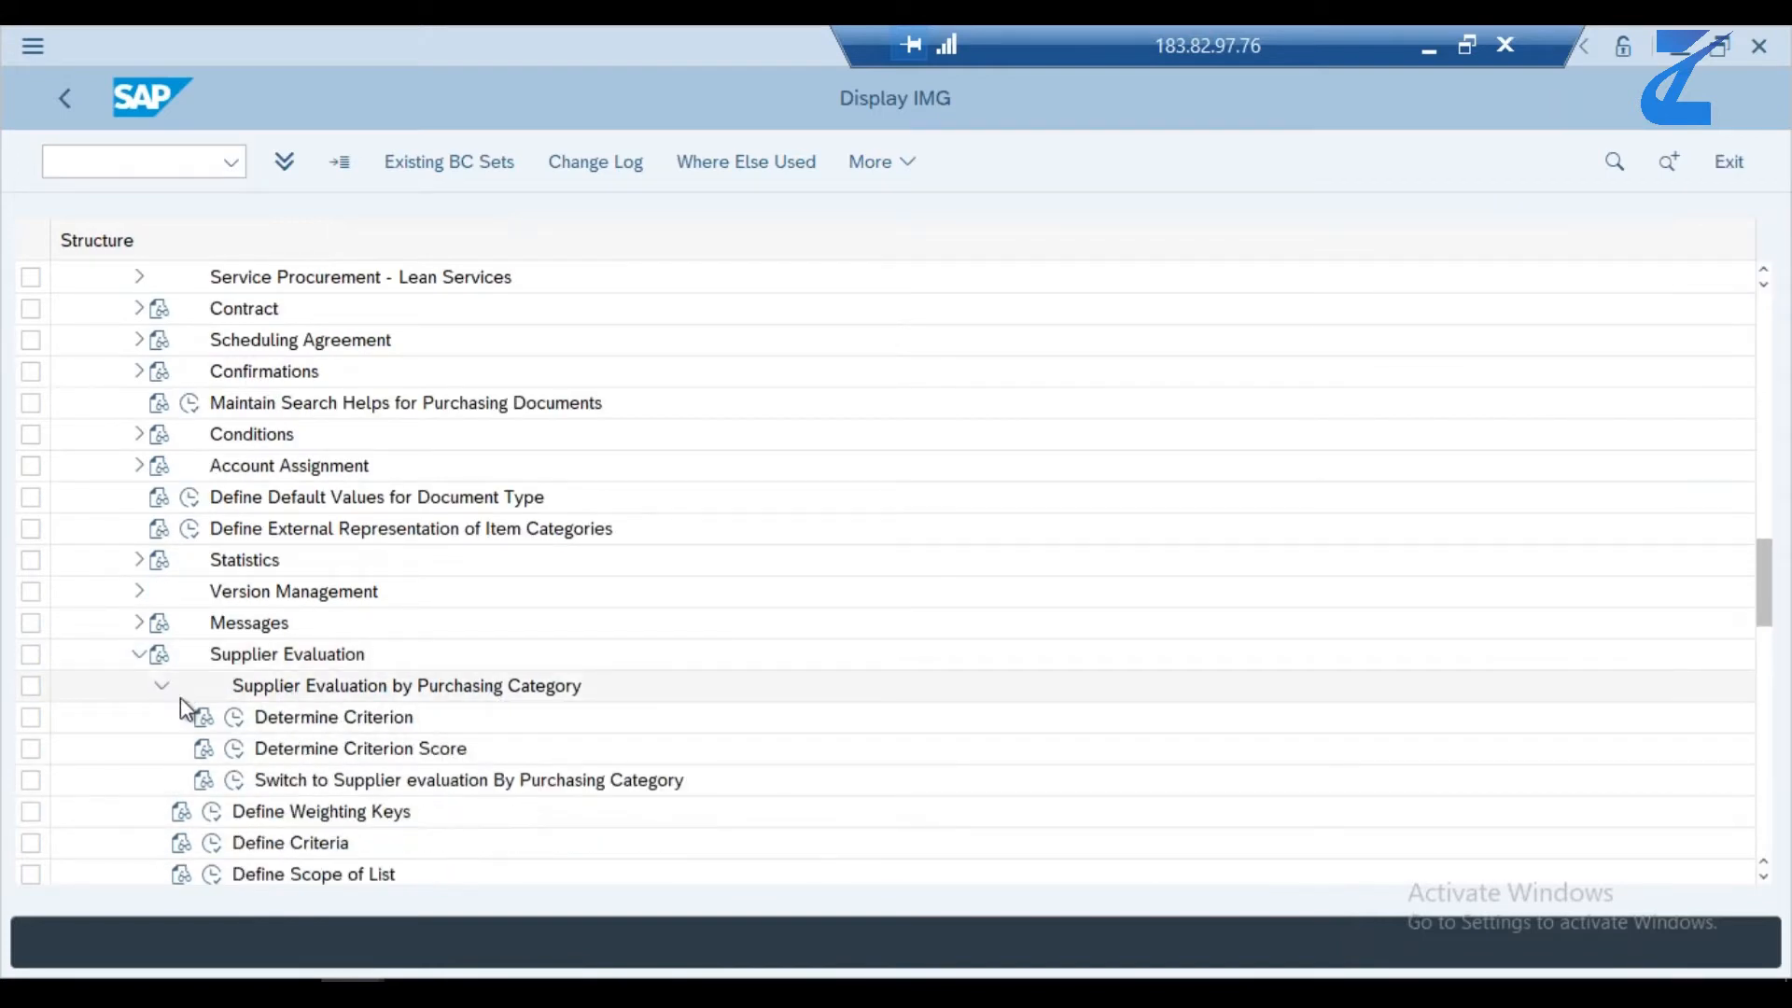
- Display the Determine Criterion settings, check the criteria weightings including Questionnaire, and return to the IMG structure
left_click(237, 719)
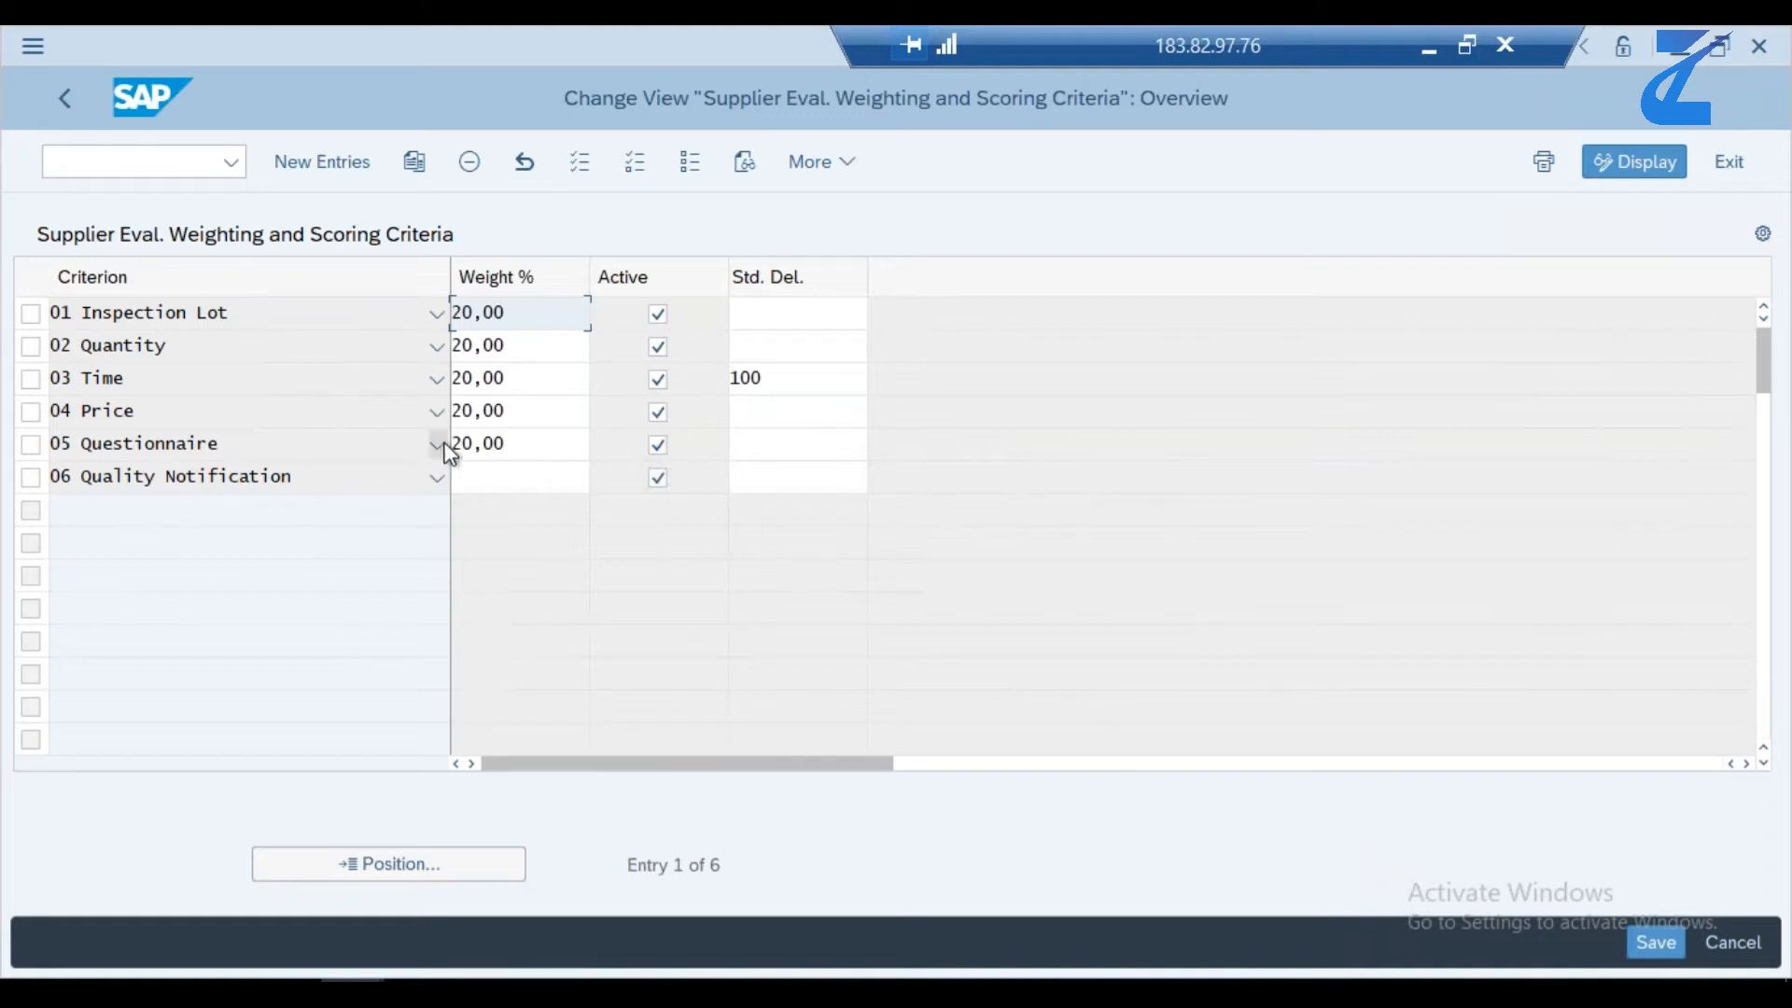
left_click(514, 446)
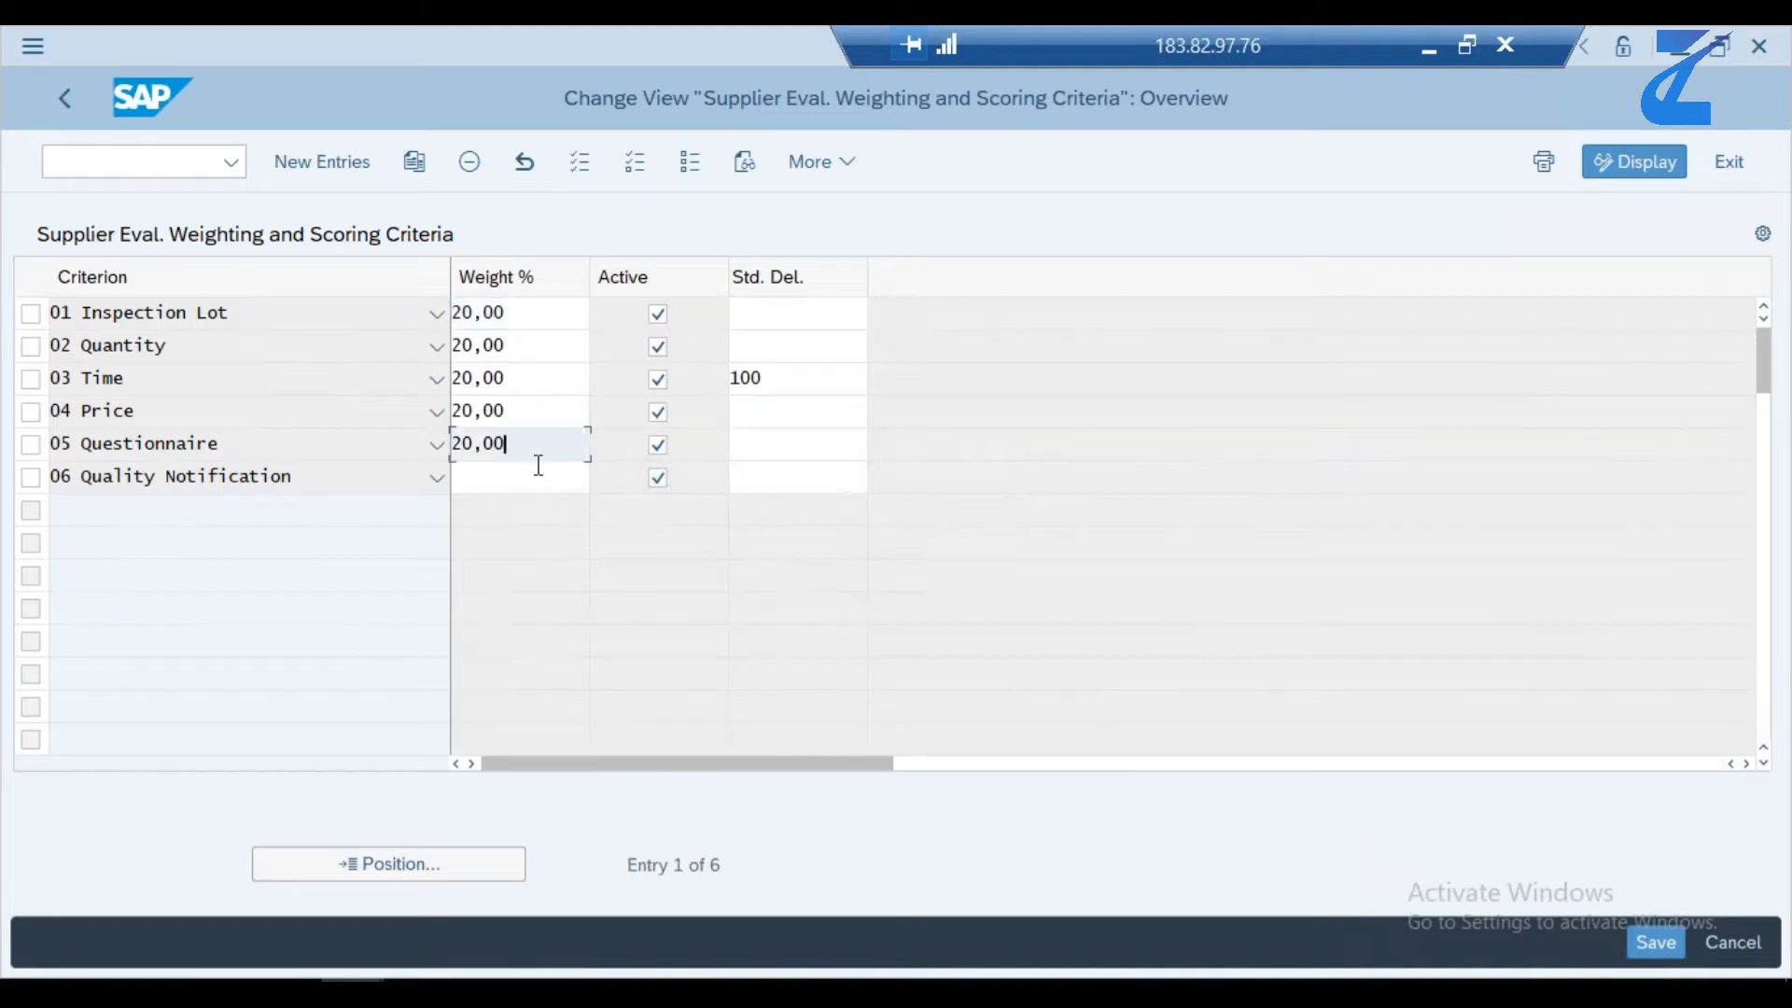
left_click(70, 99)
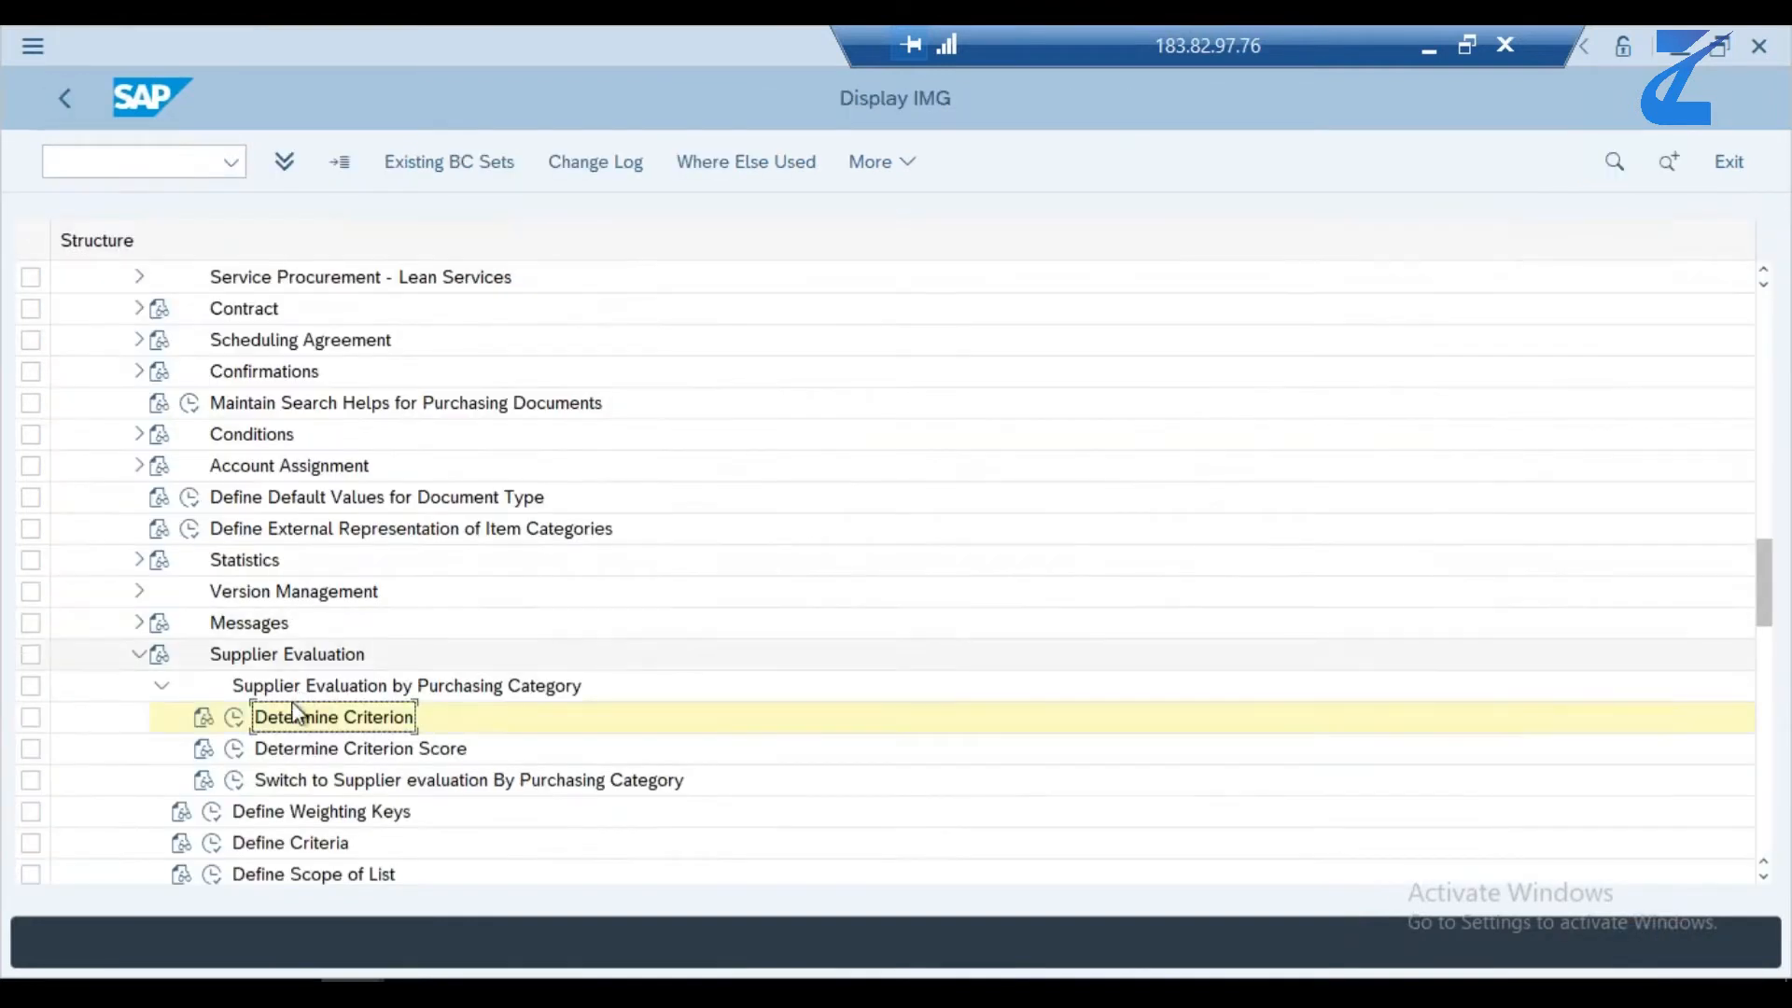
- Display the Determine Criterion Score settings, review the variance and score entries and the available criteria, and return to the IMG
left_click(235, 758)
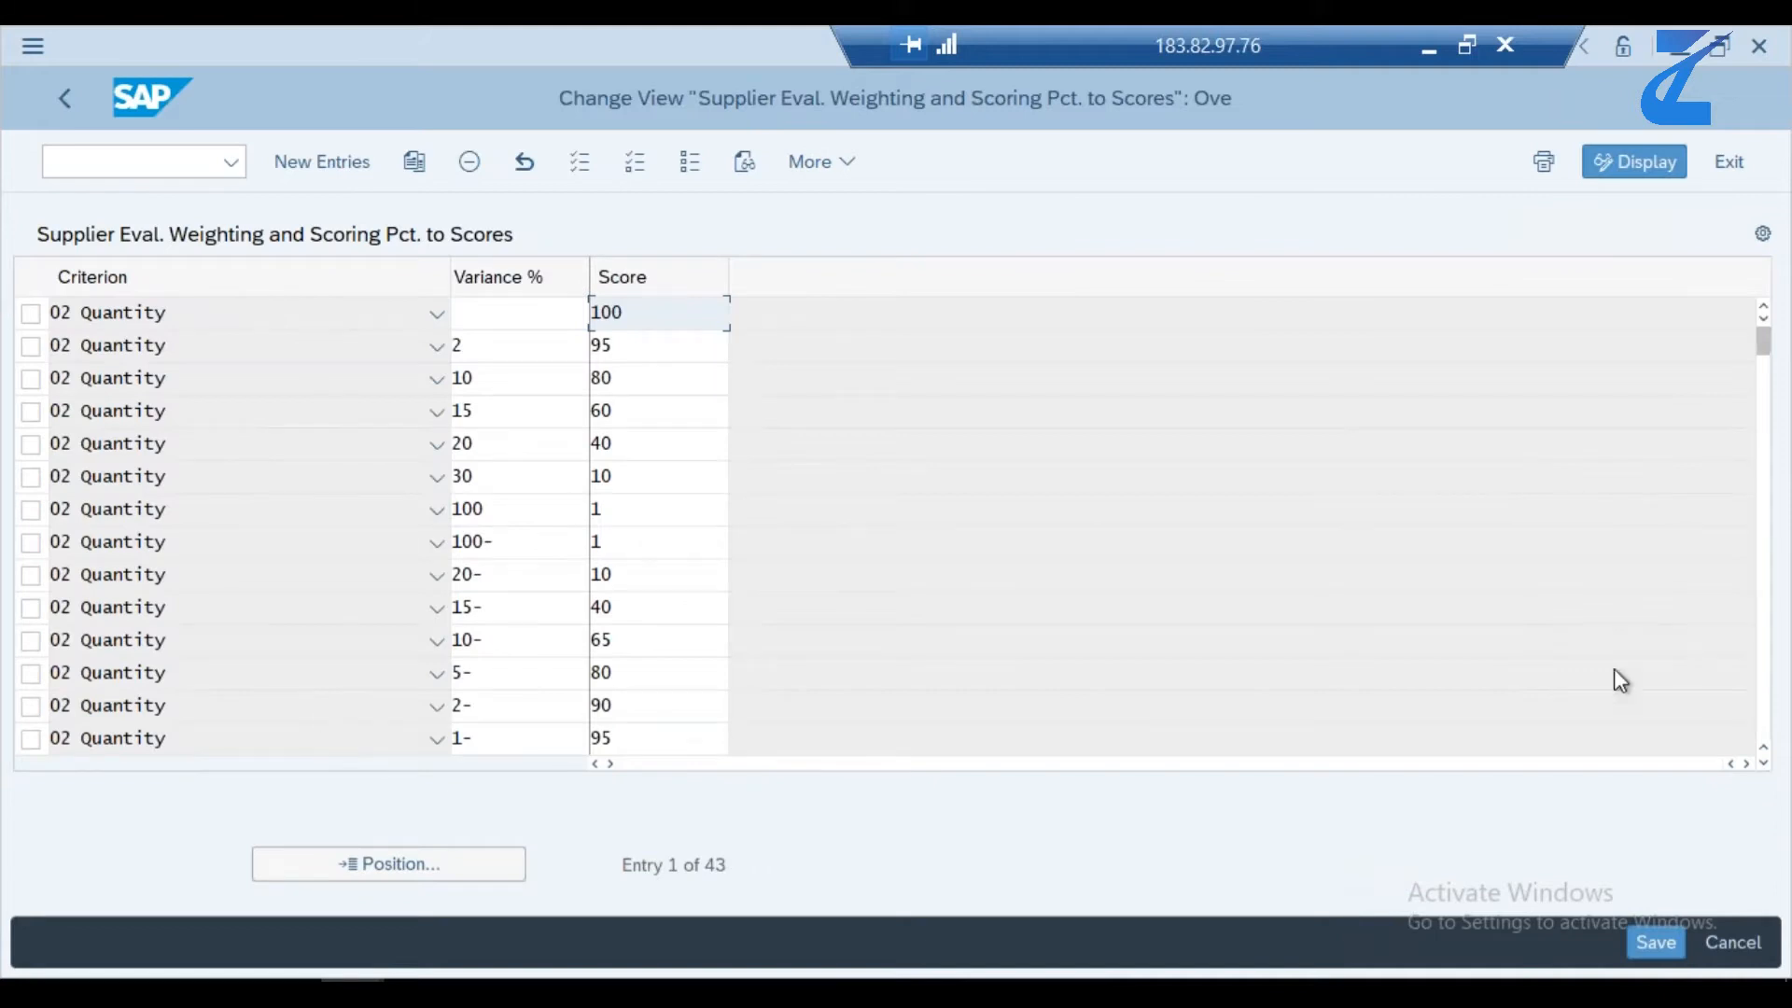
left_click(1764, 707)
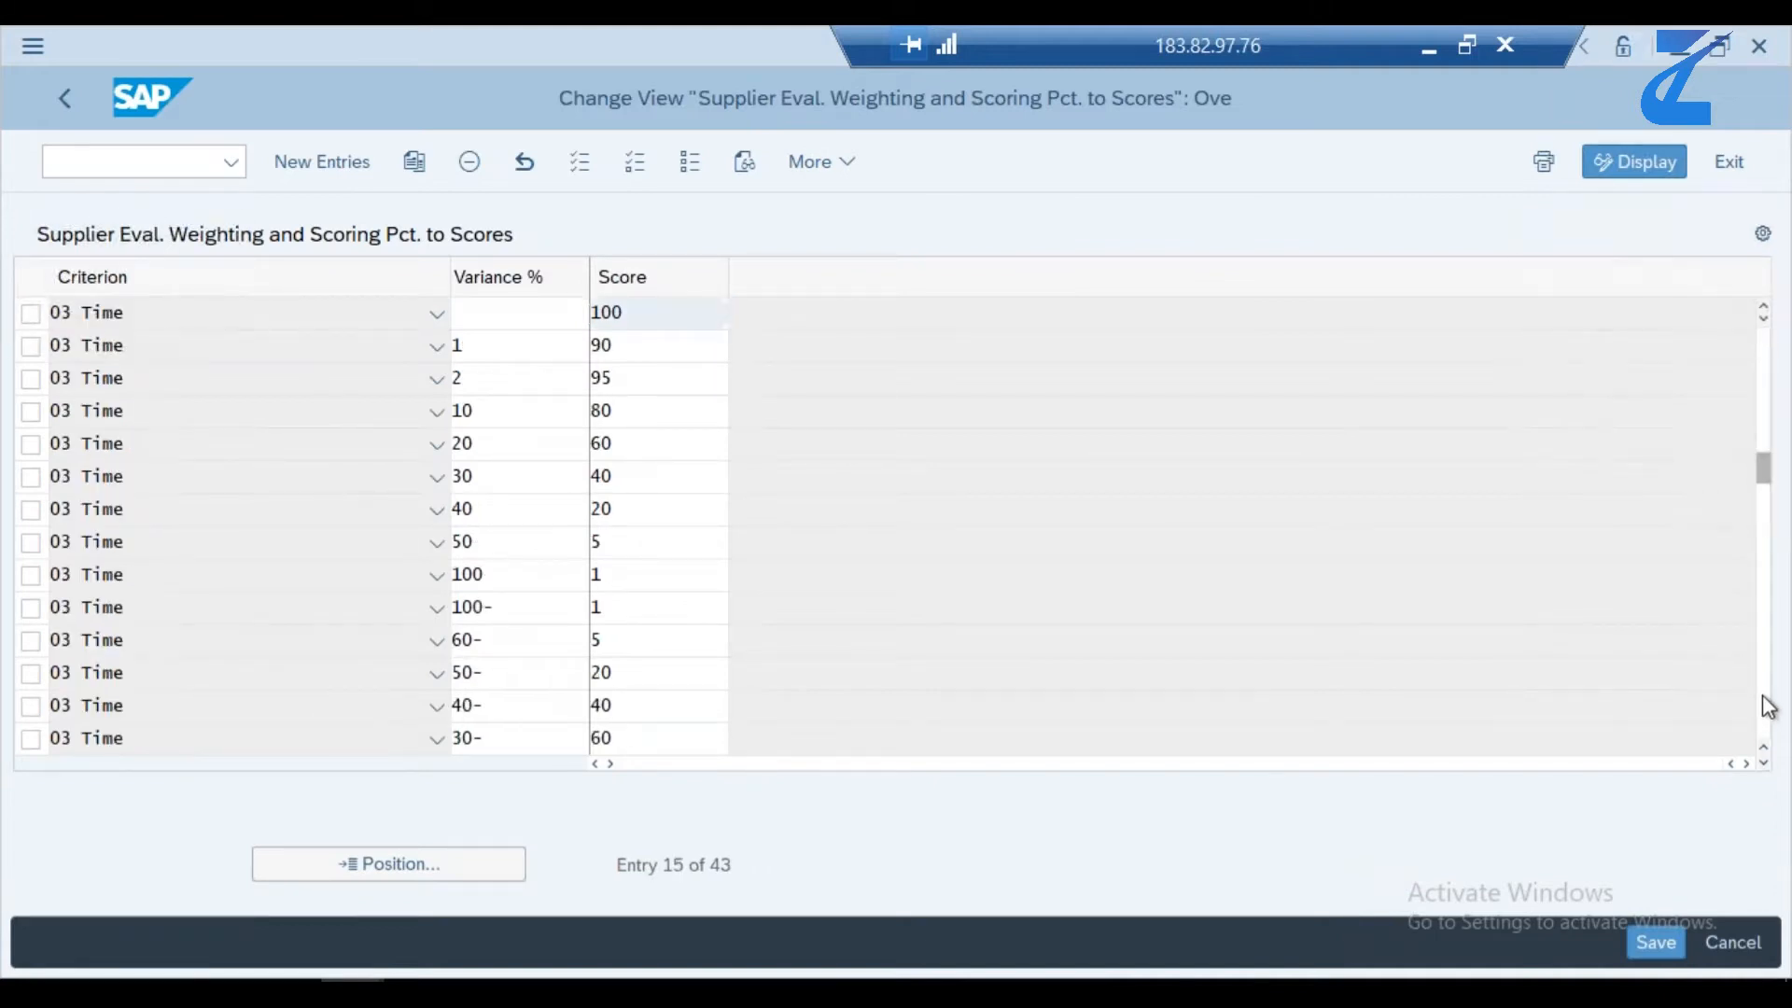
left_click(1764, 707)
left_click(1764, 707)
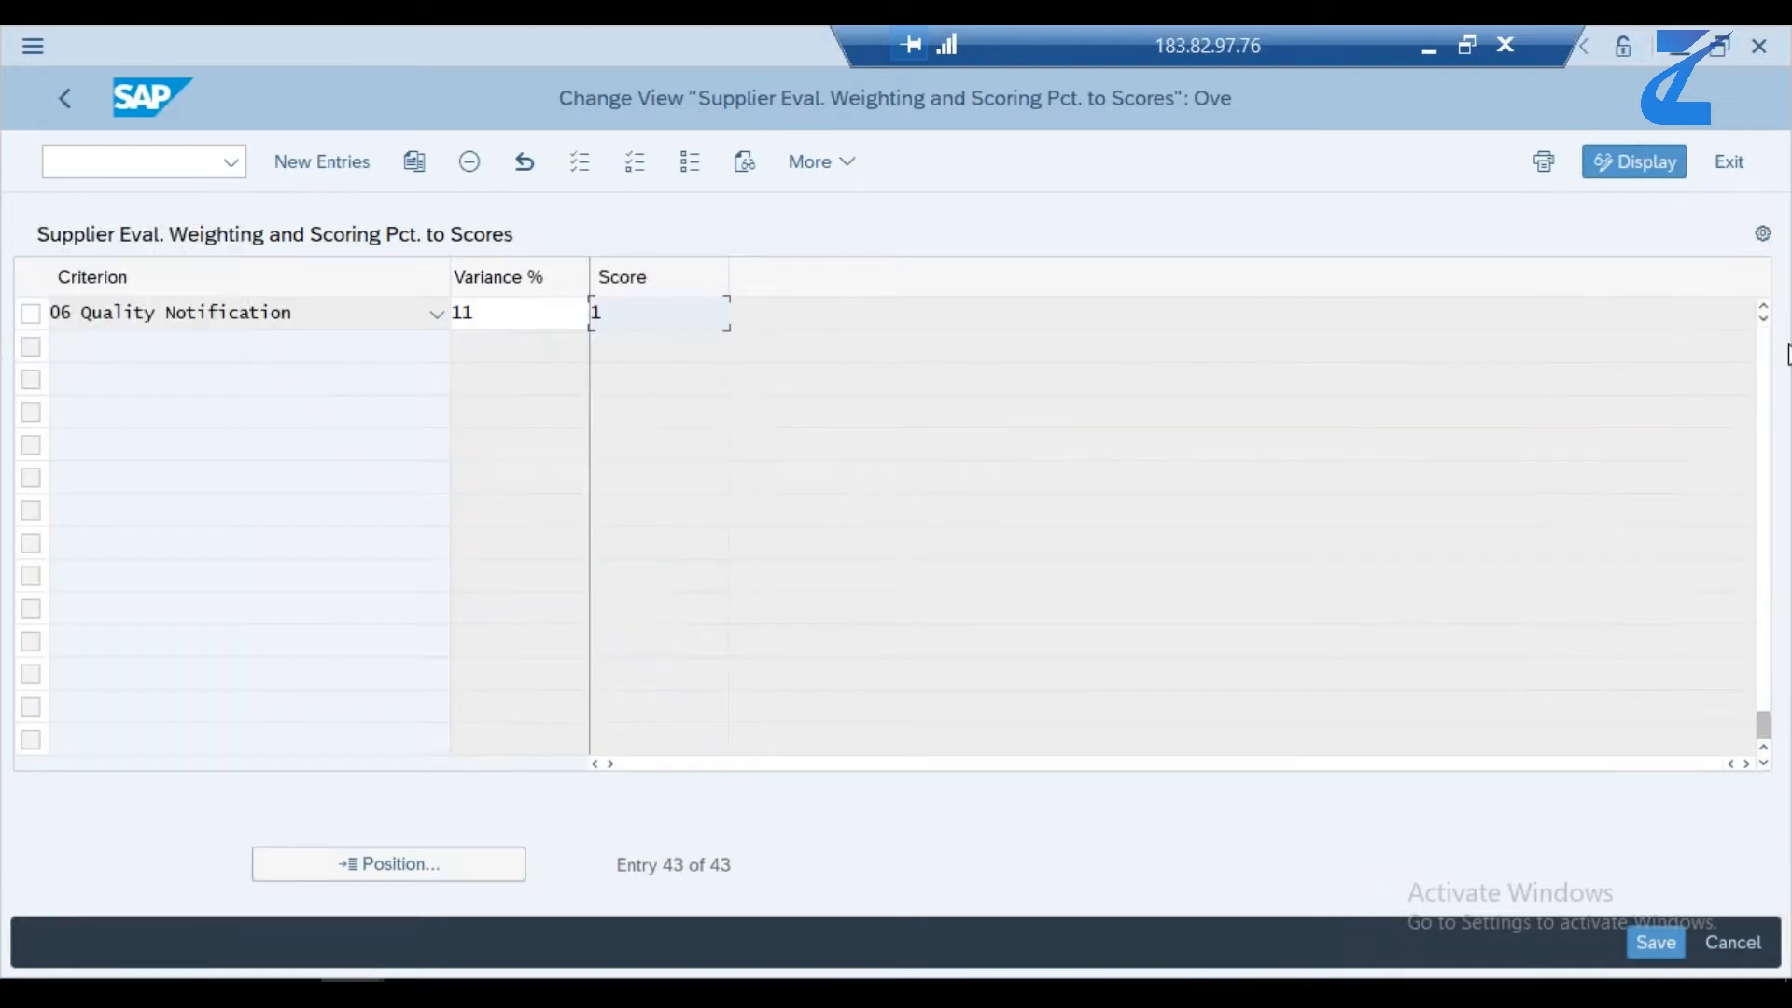
left_click(1764, 360)
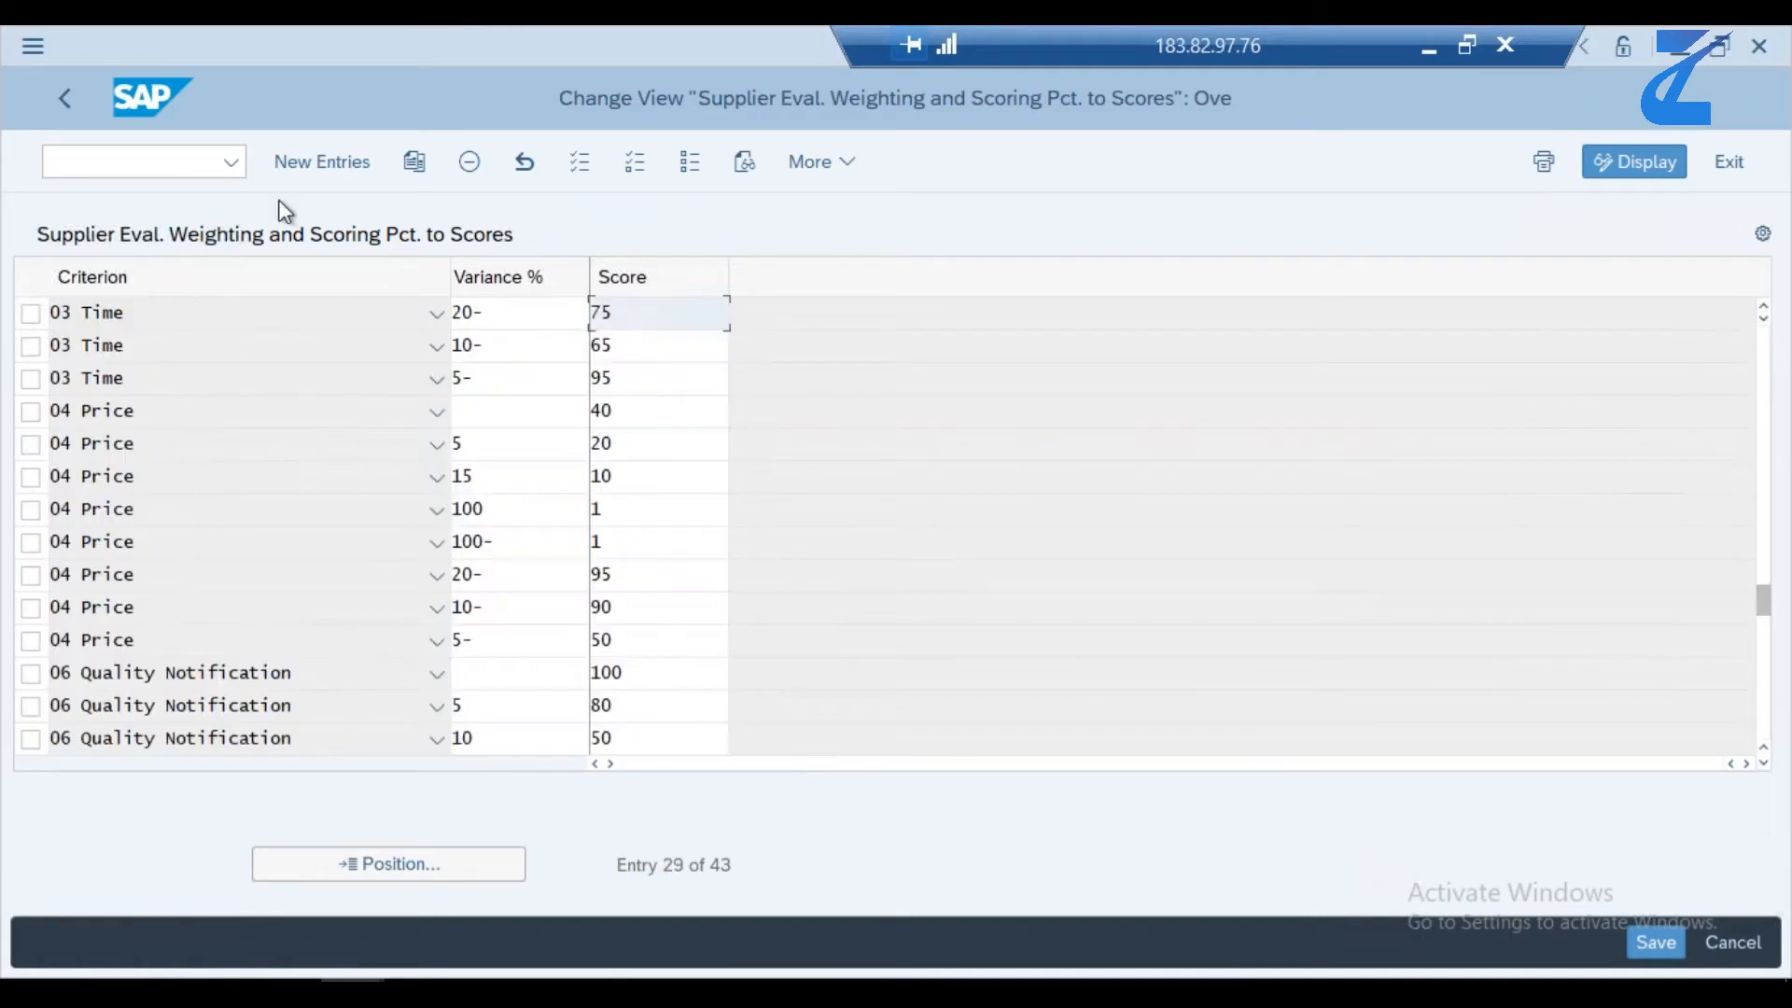
left_click(438, 353)
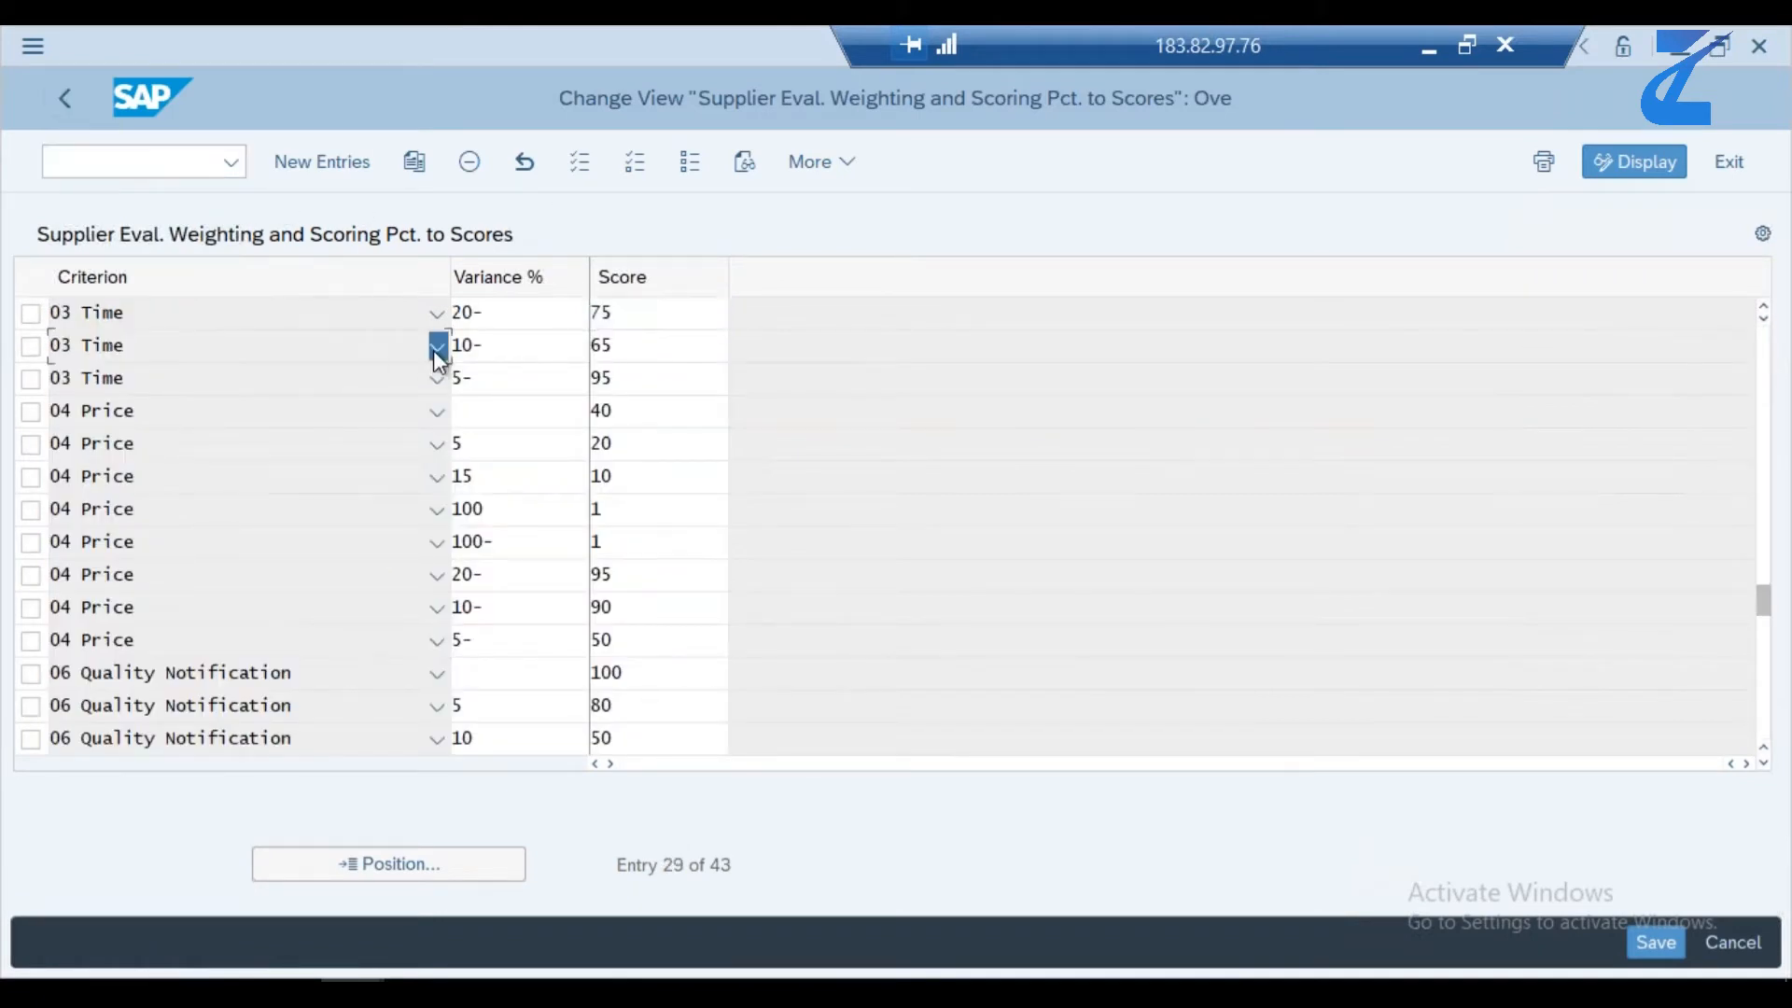
left_click(437, 348)
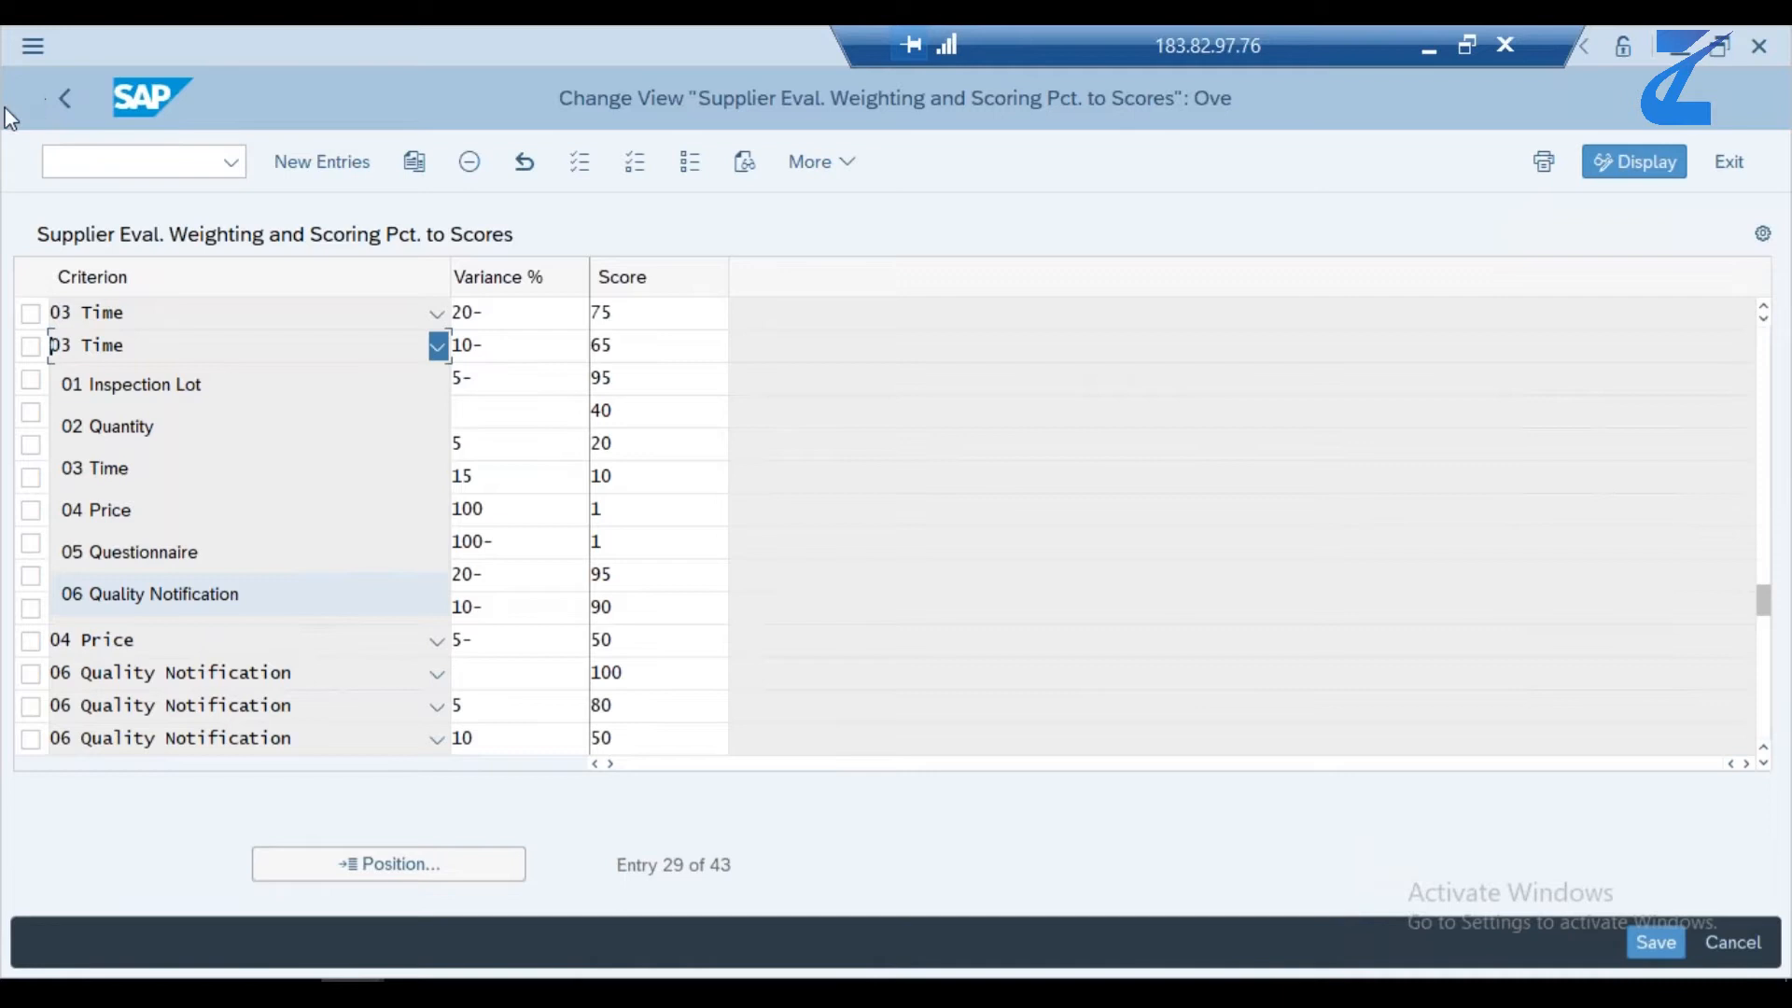
left_click(65, 100)
- Check the switch status for Supplier Evaluation by Purchasing Category and return to the IMG structure
left_click(254, 754)
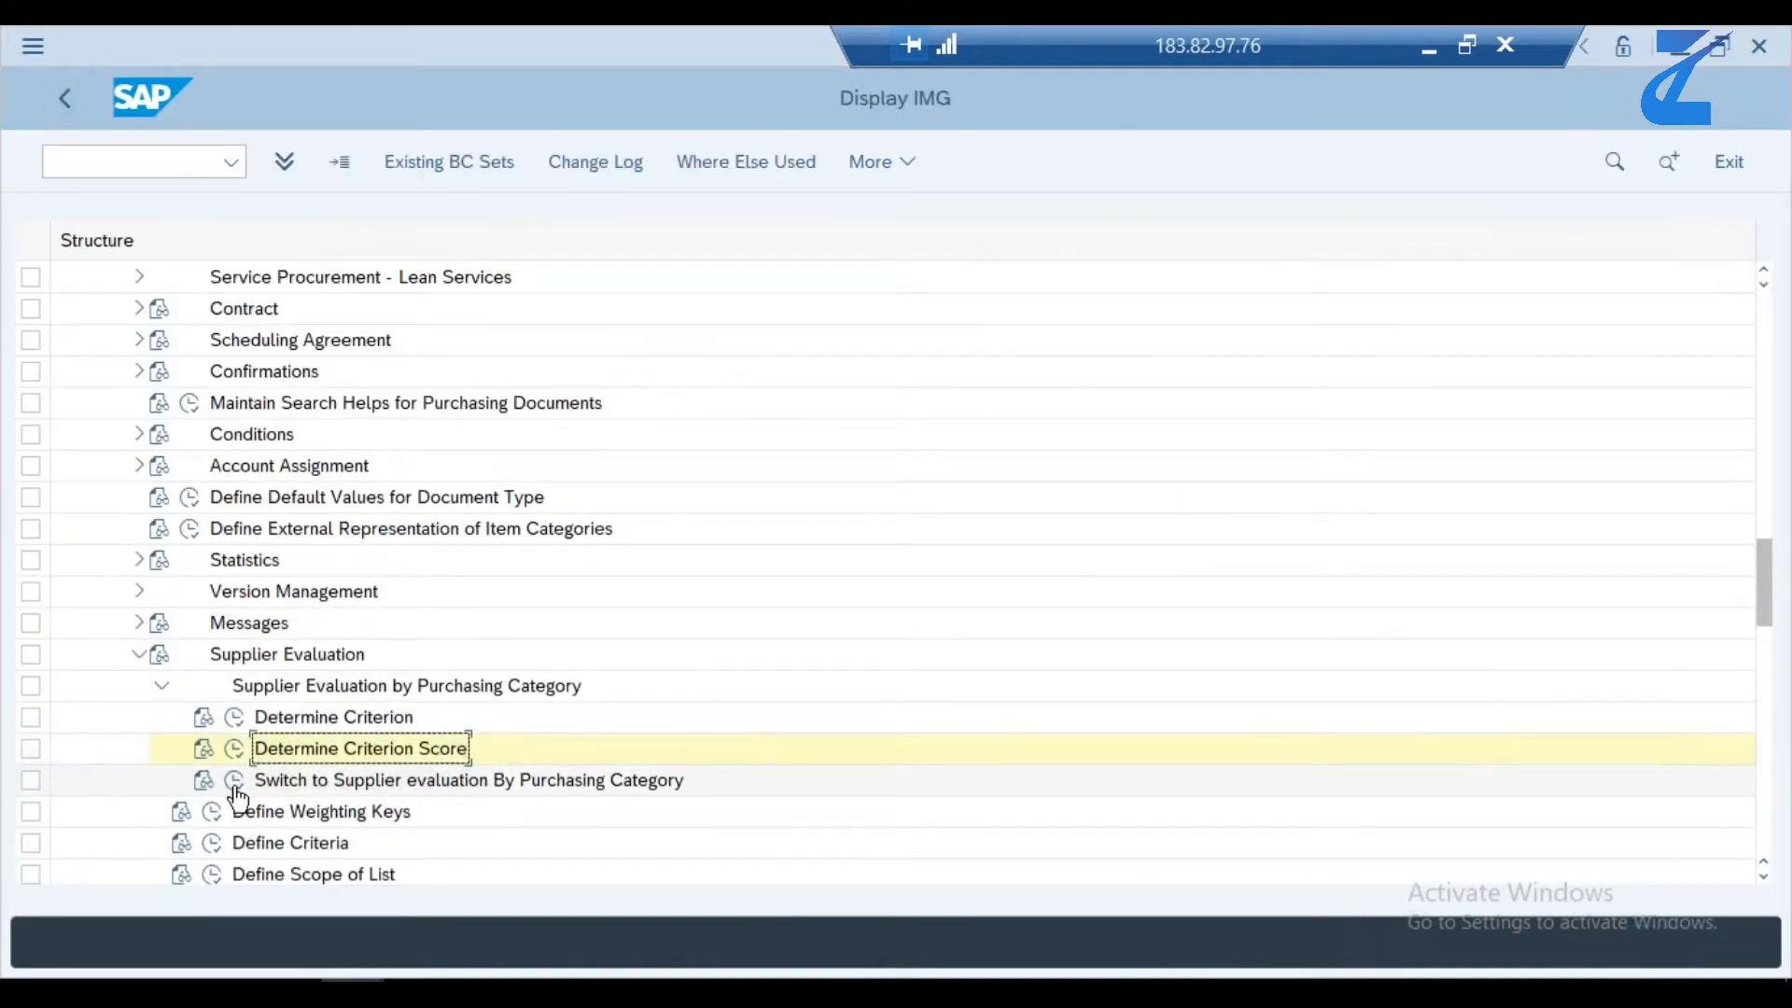
left_click(235, 782)
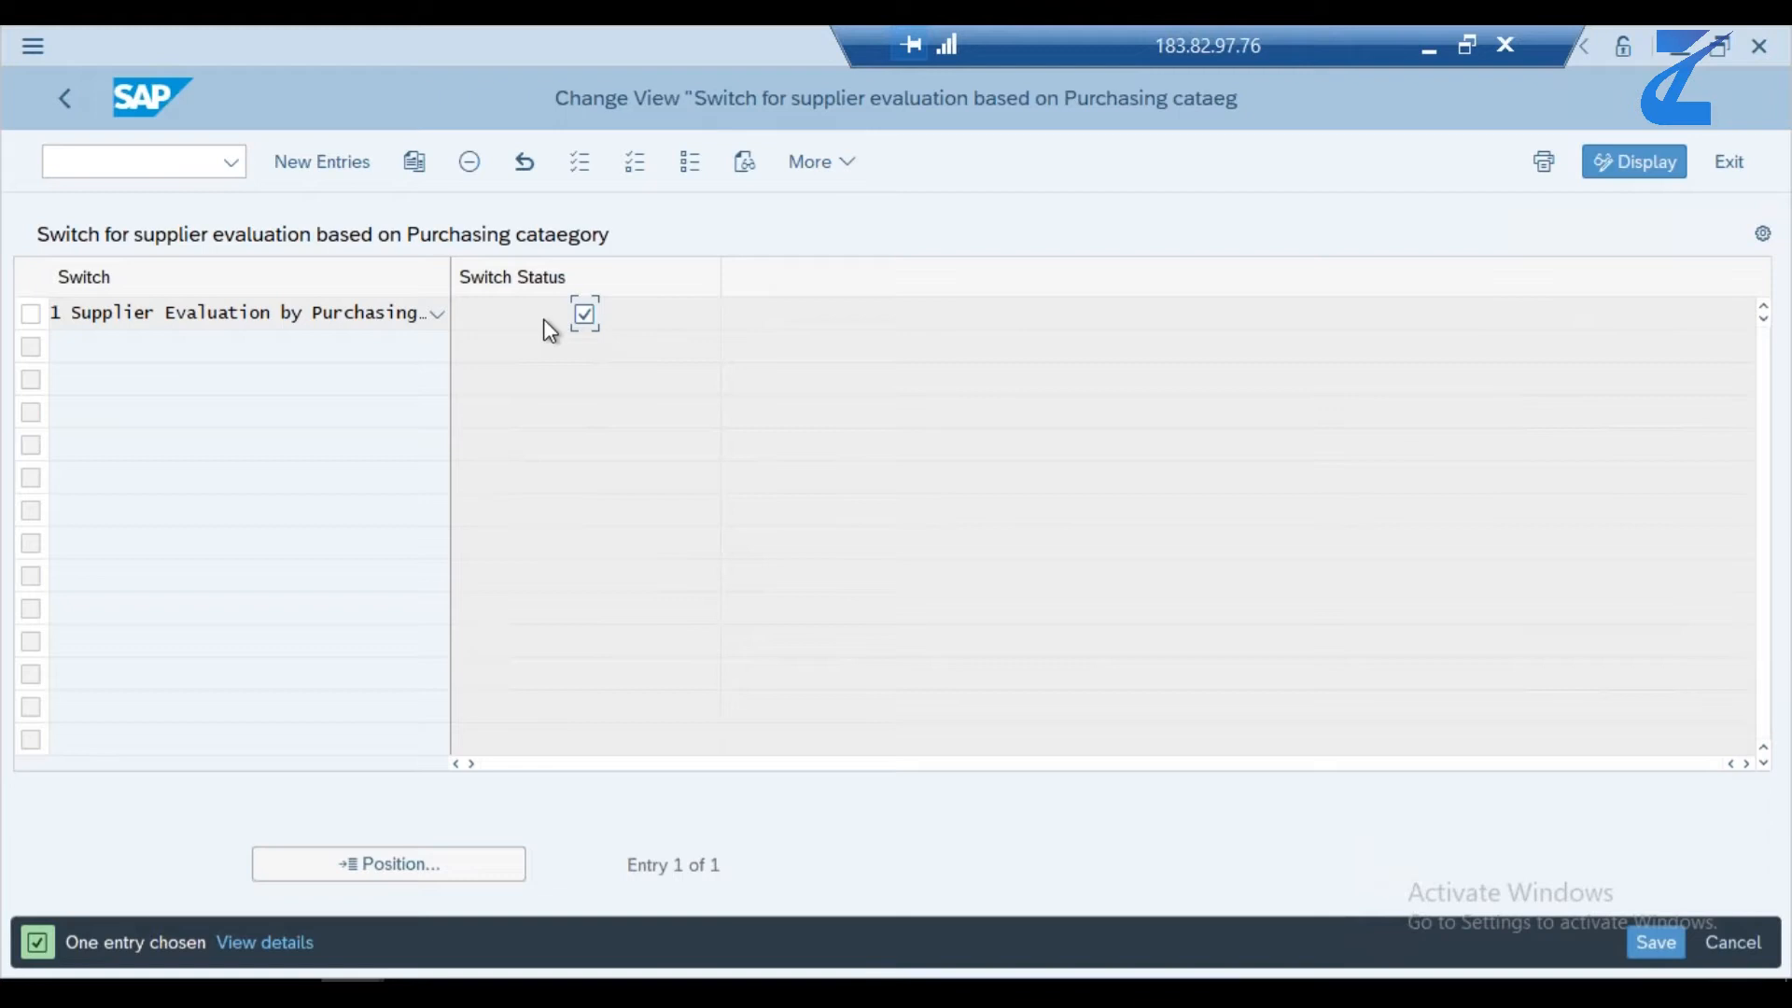
left_click(63, 105)
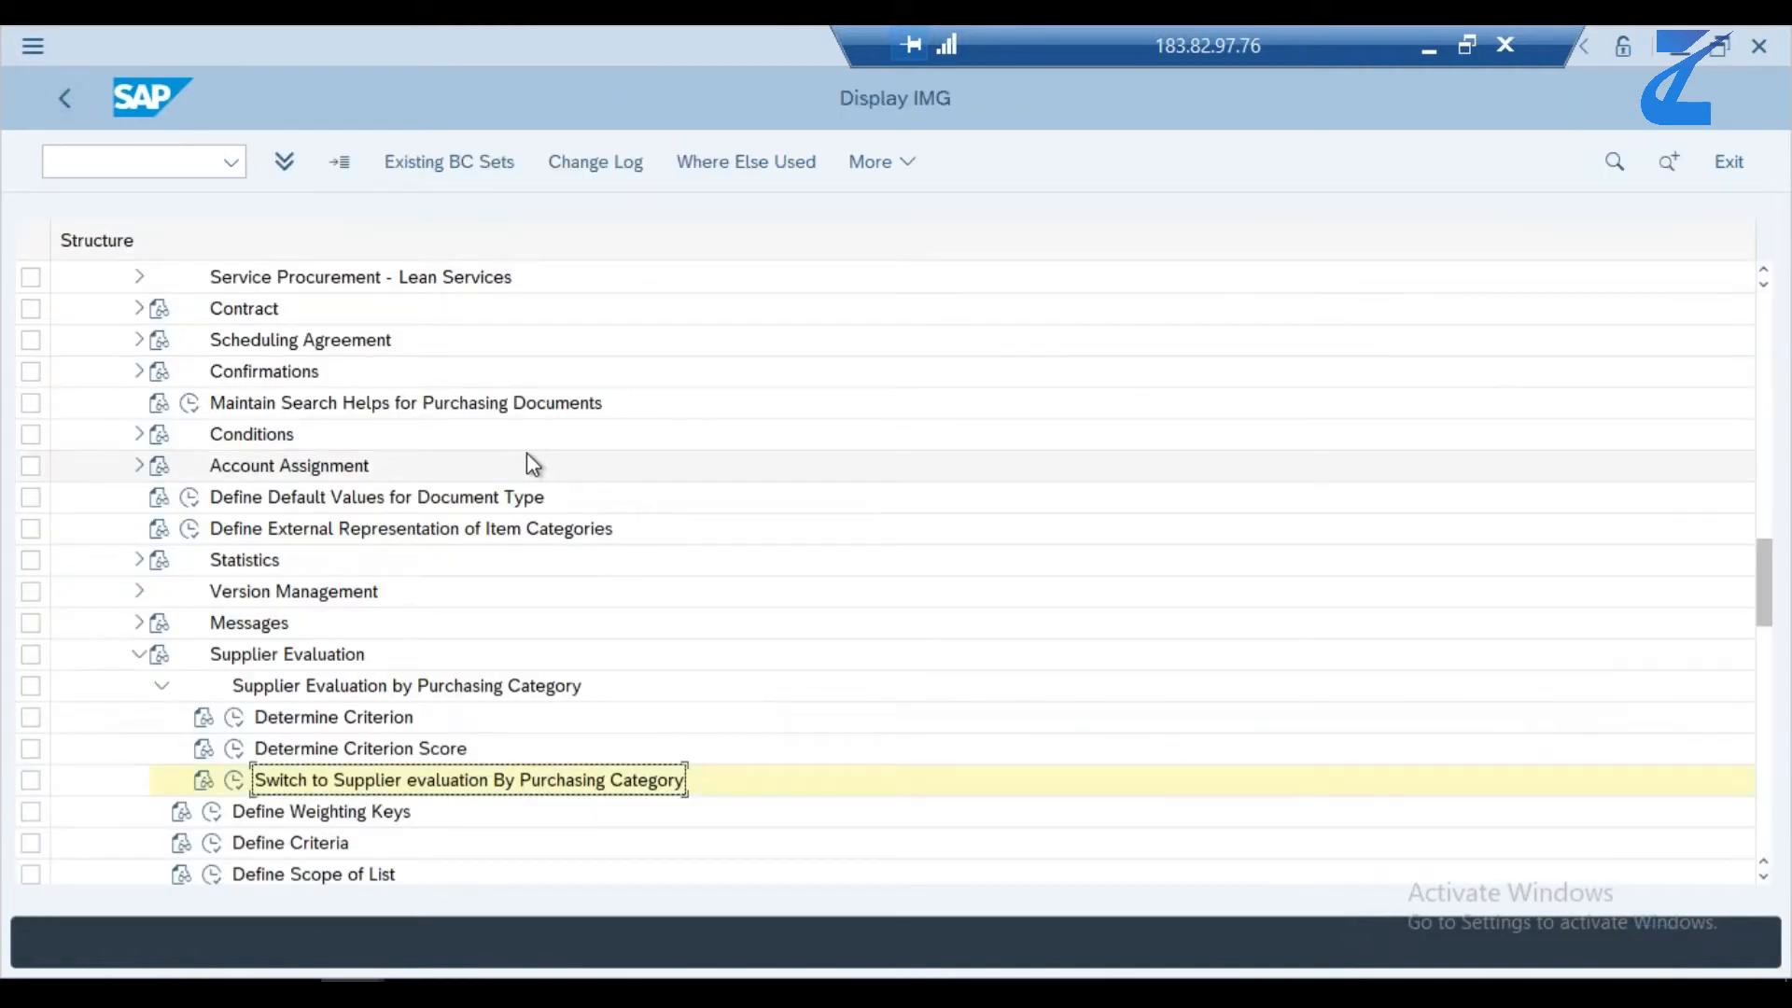
- Display the supplier evaluation settings by purchasing organization and review the main criteria of purchasing organization 1710
scroll(528, 458, "down", 2)
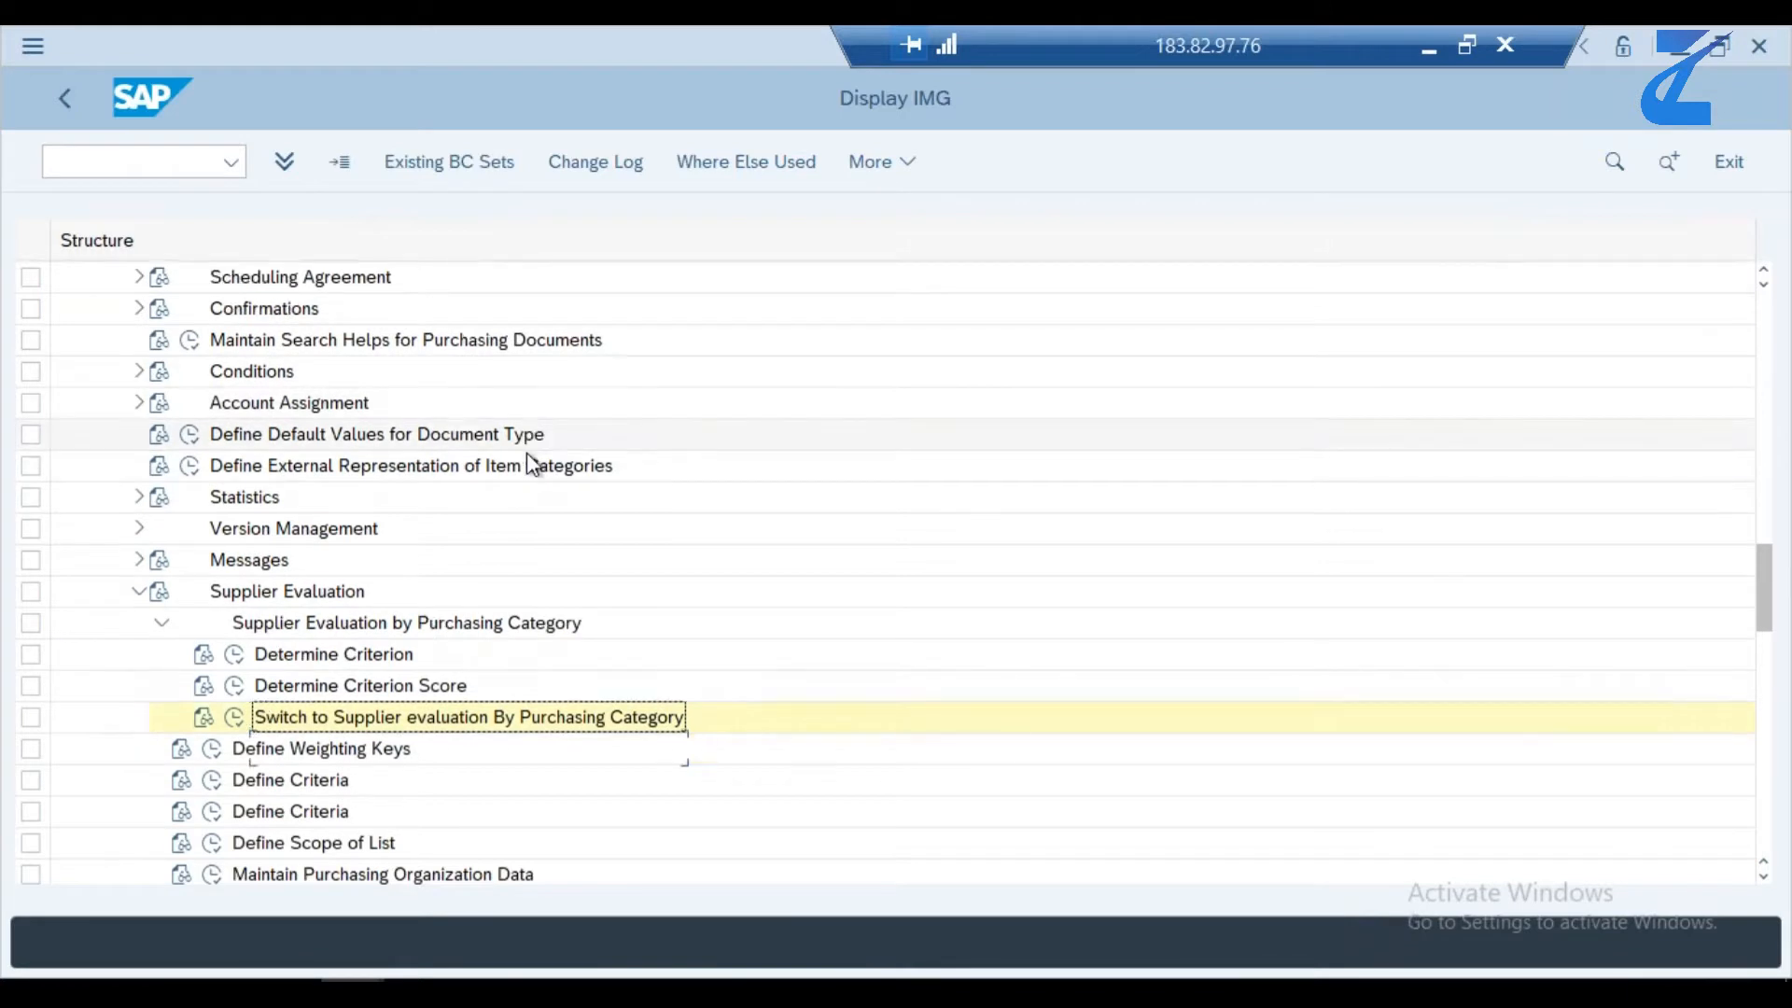
scroll(526, 457, "down", 1)
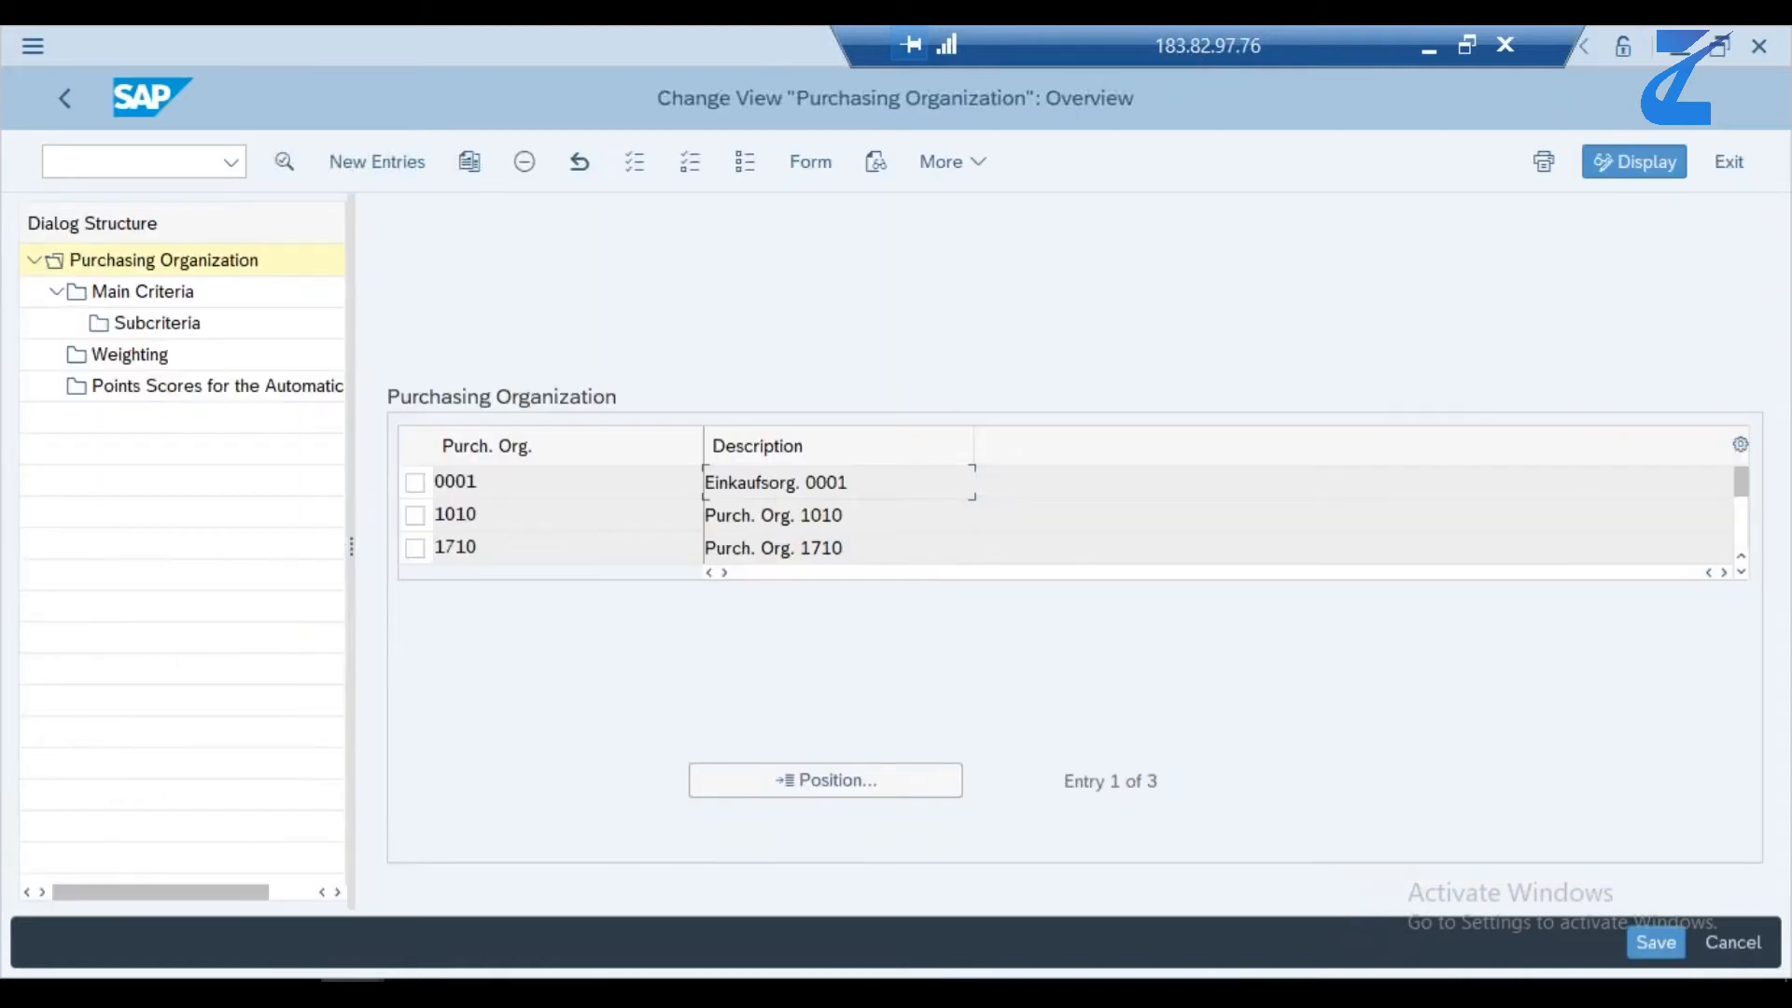
left_click(414, 550)
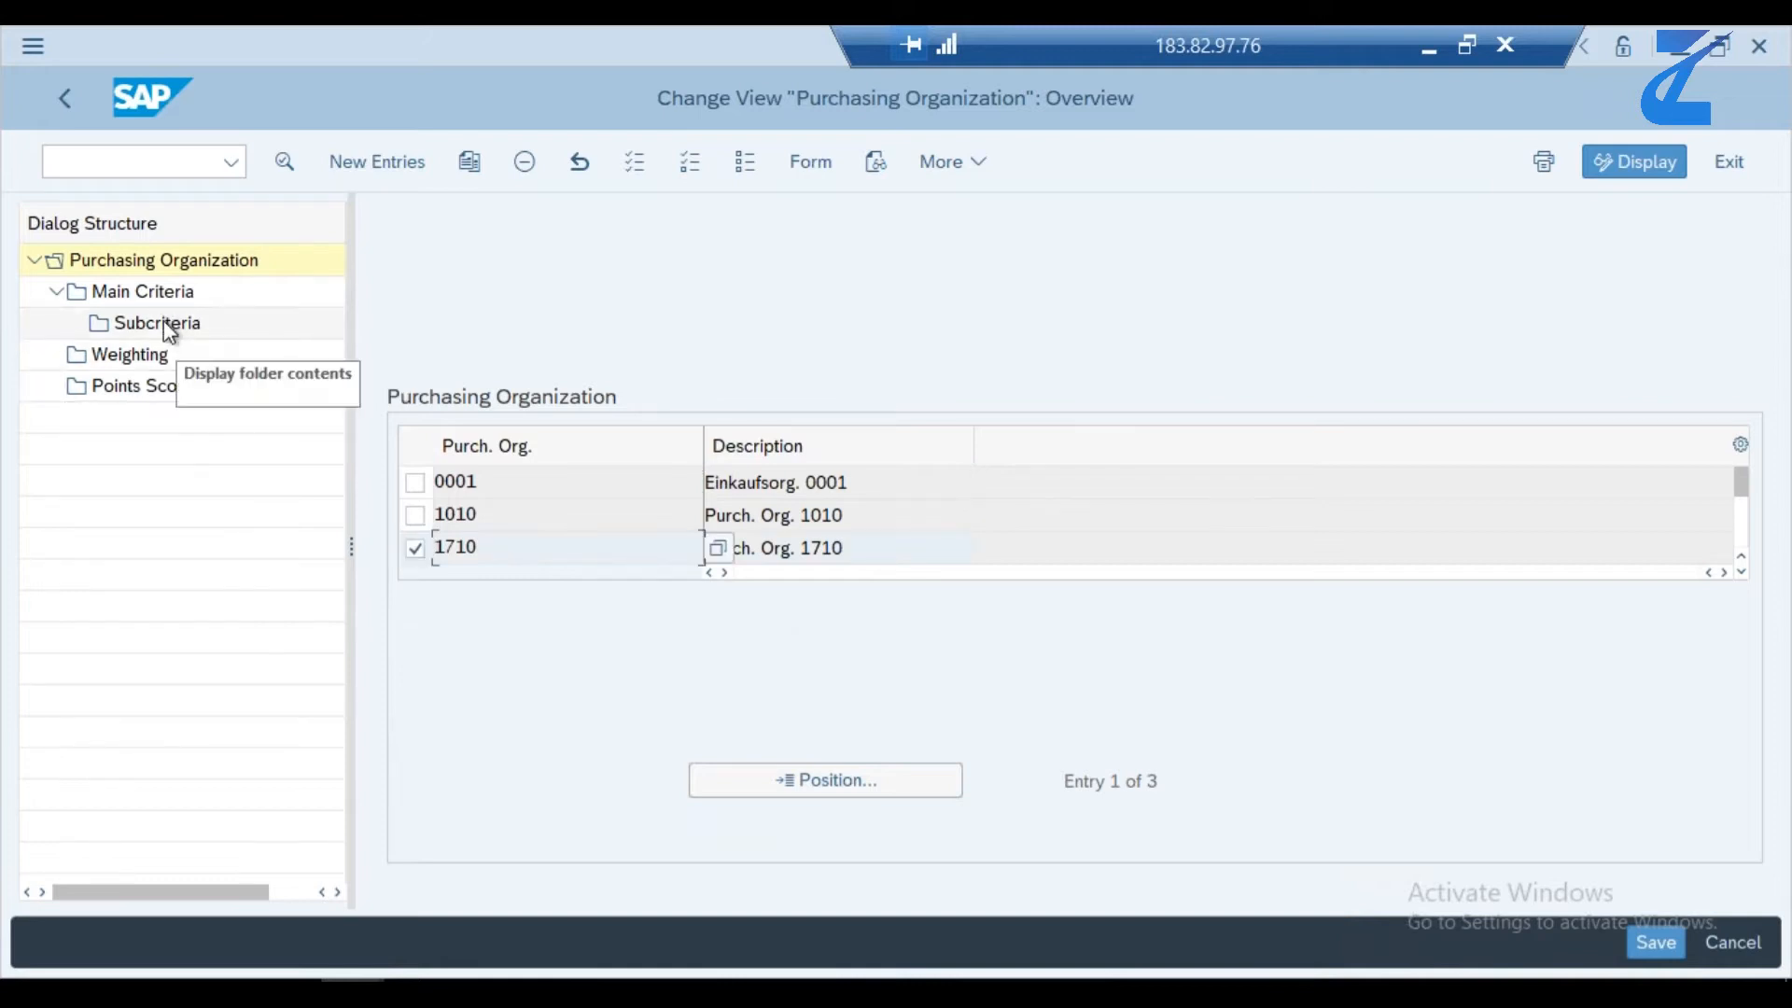
double_click(166, 291)
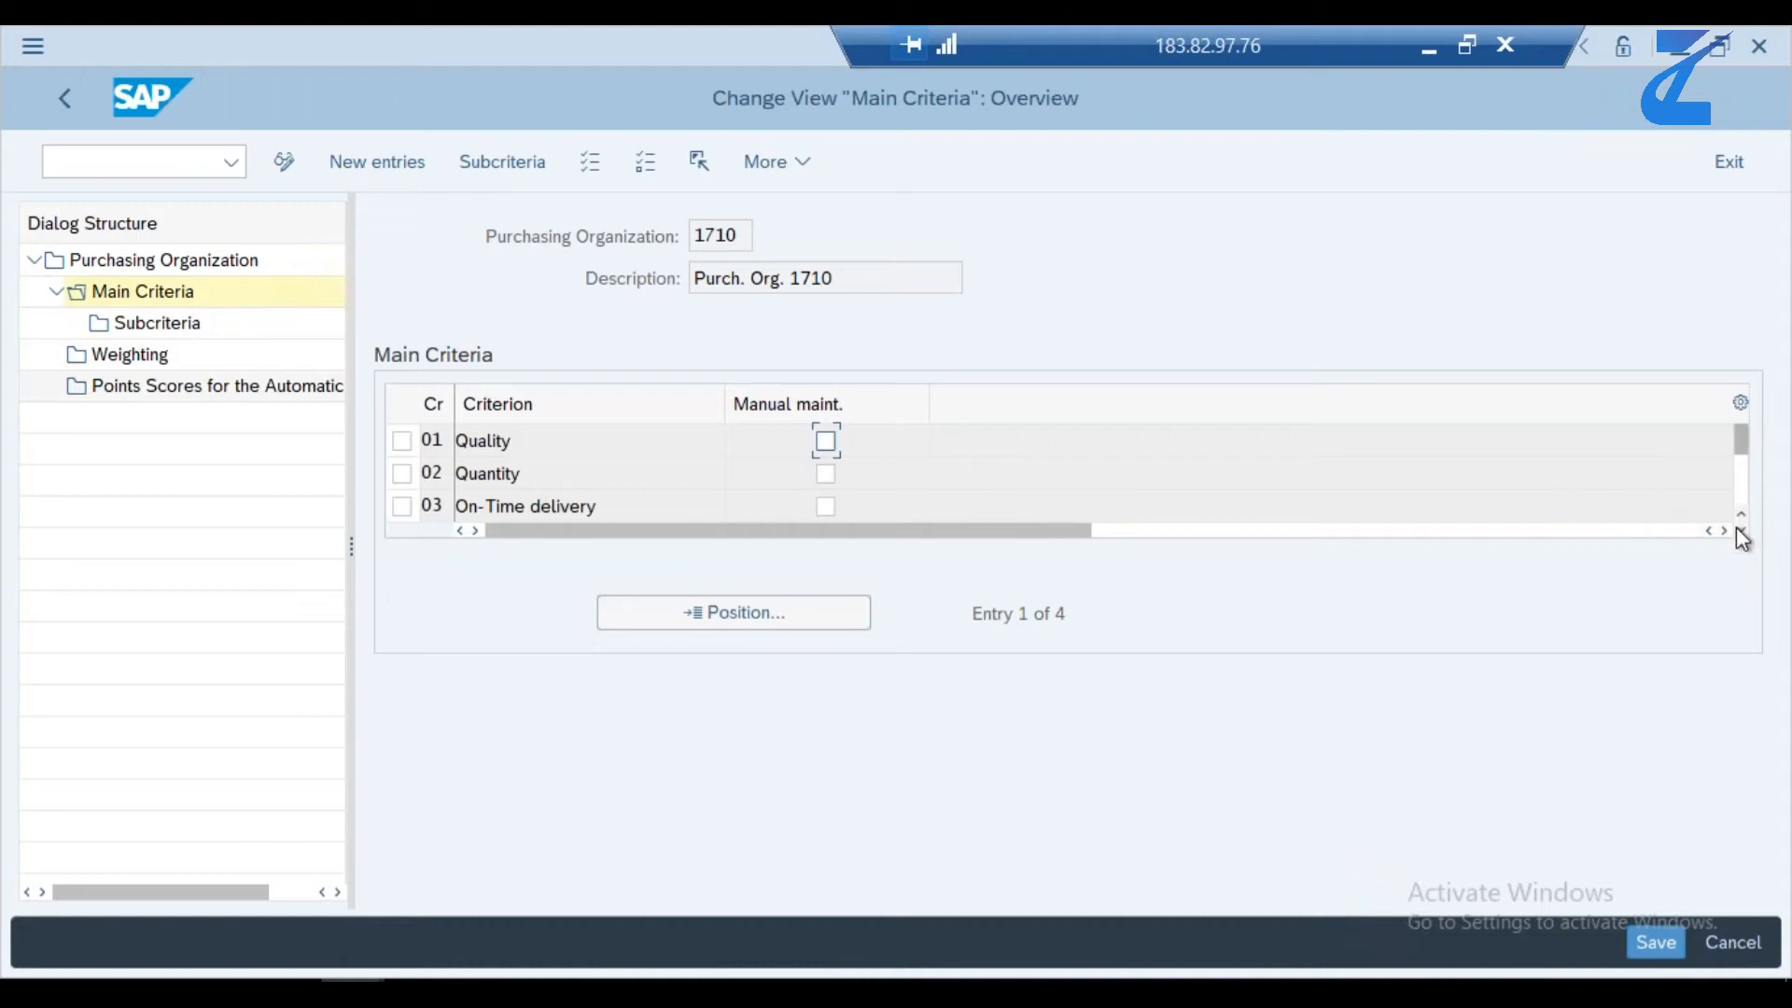
left_click(1741, 530)
left_click(1741, 531)
left_click(1742, 531)
left_click_drag(1746, 430, 1745, 428)
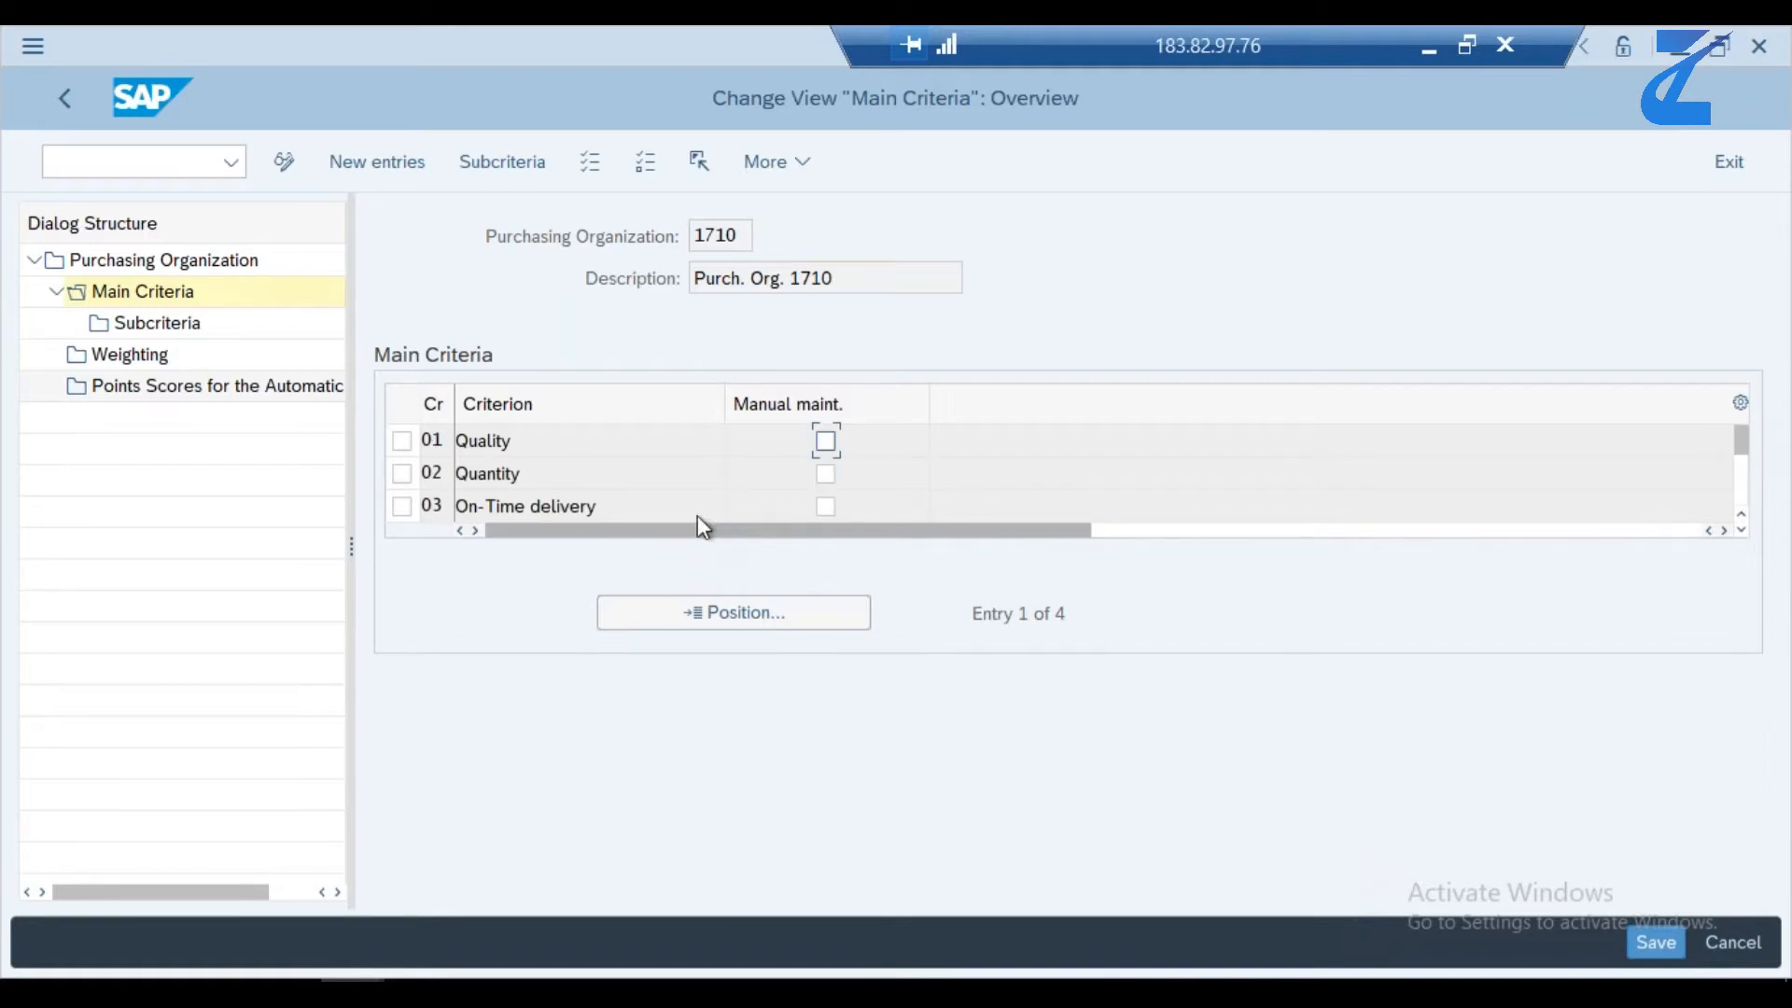
- Display the subcriteria of the On-Time delivery main criterion for purchasing organization 1710
double_click(136, 324)
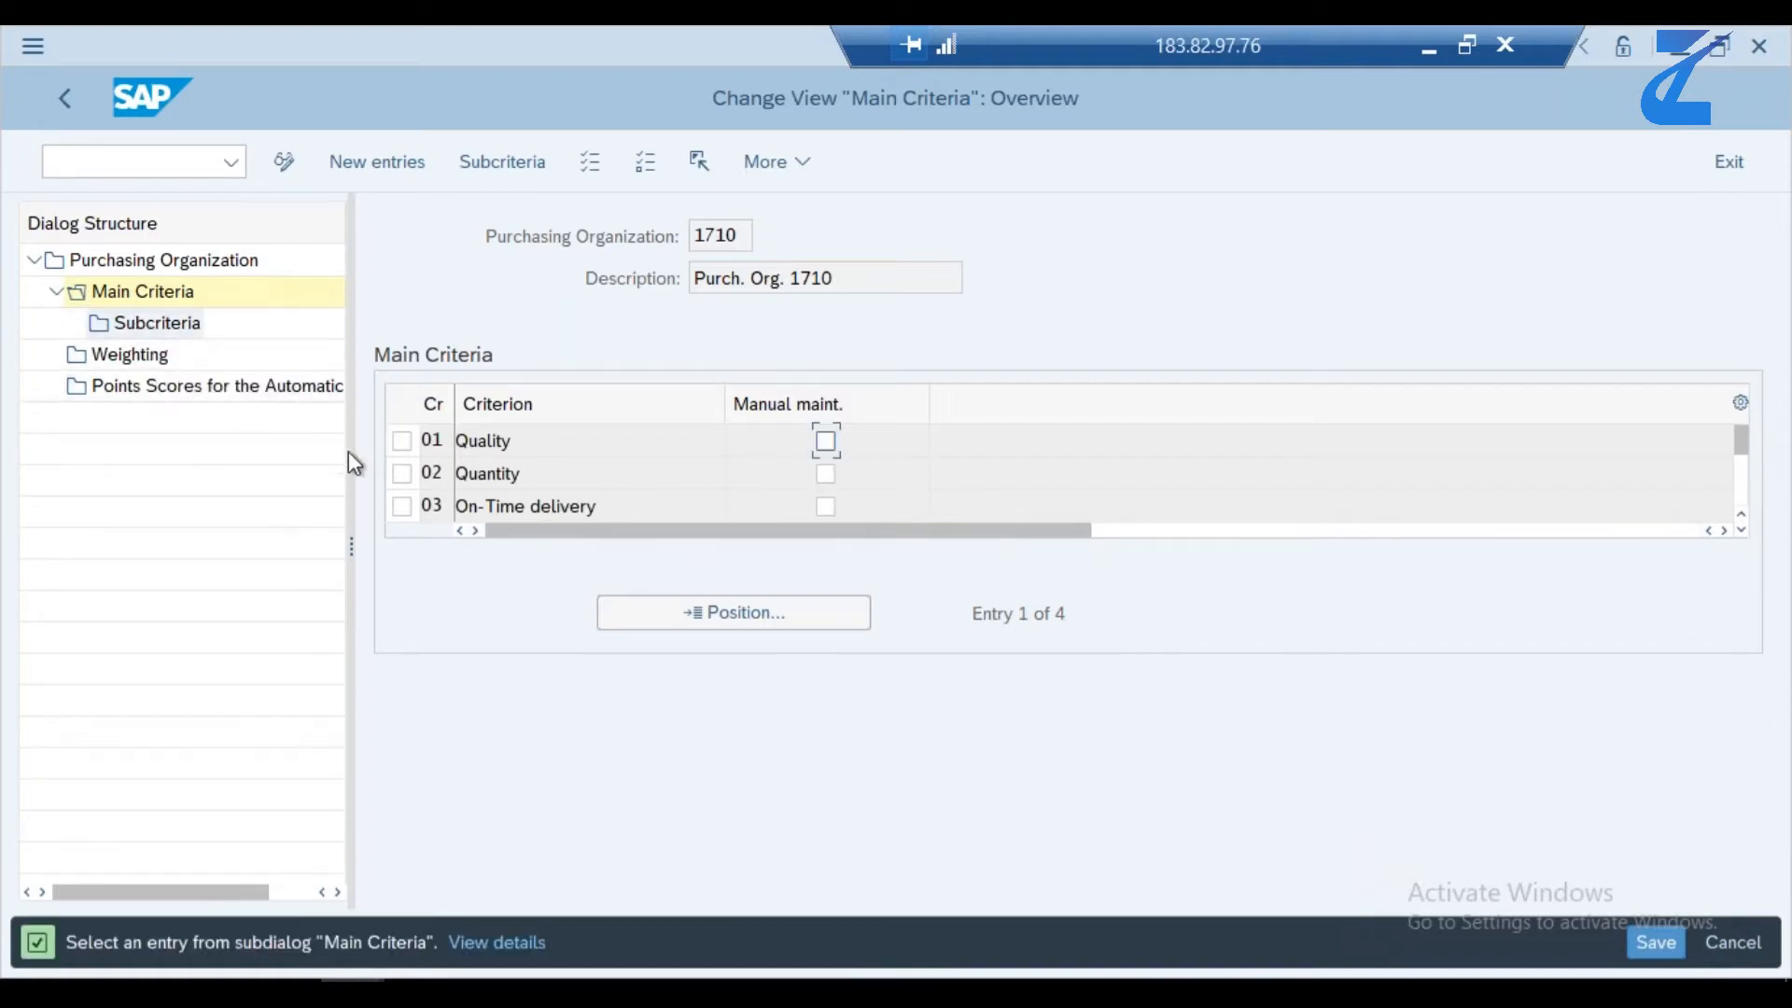
left_click(400, 436)
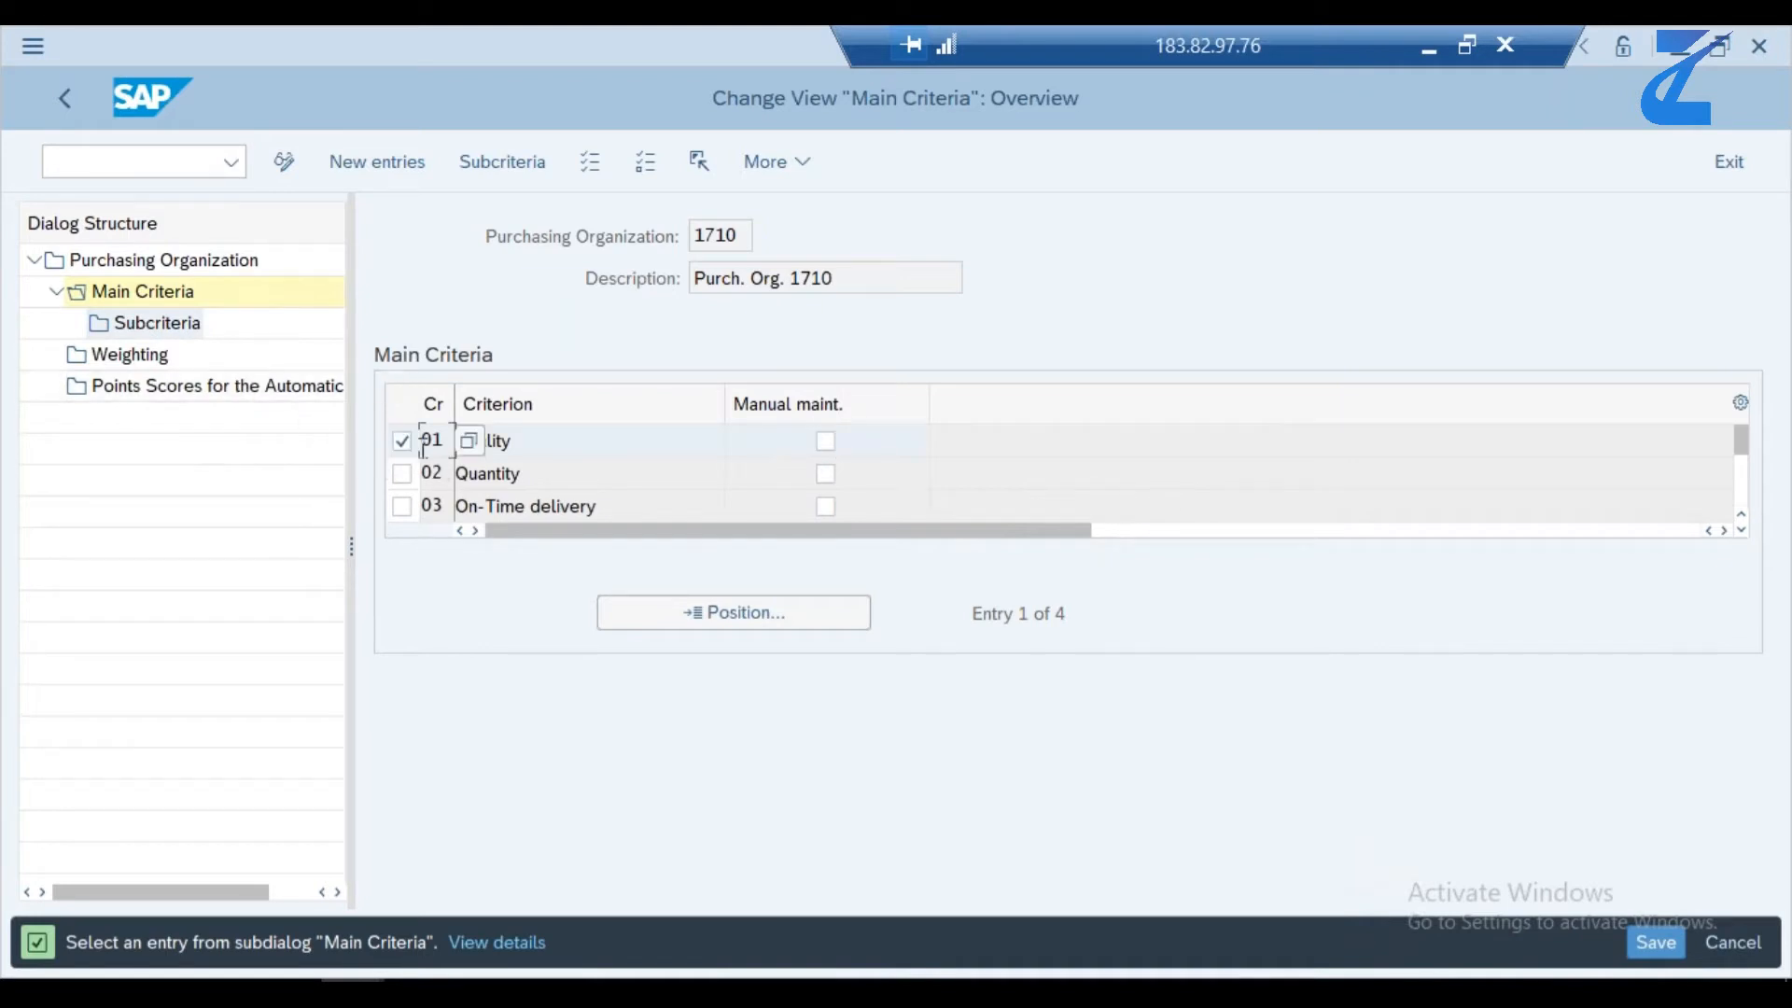
left_click(407, 446)
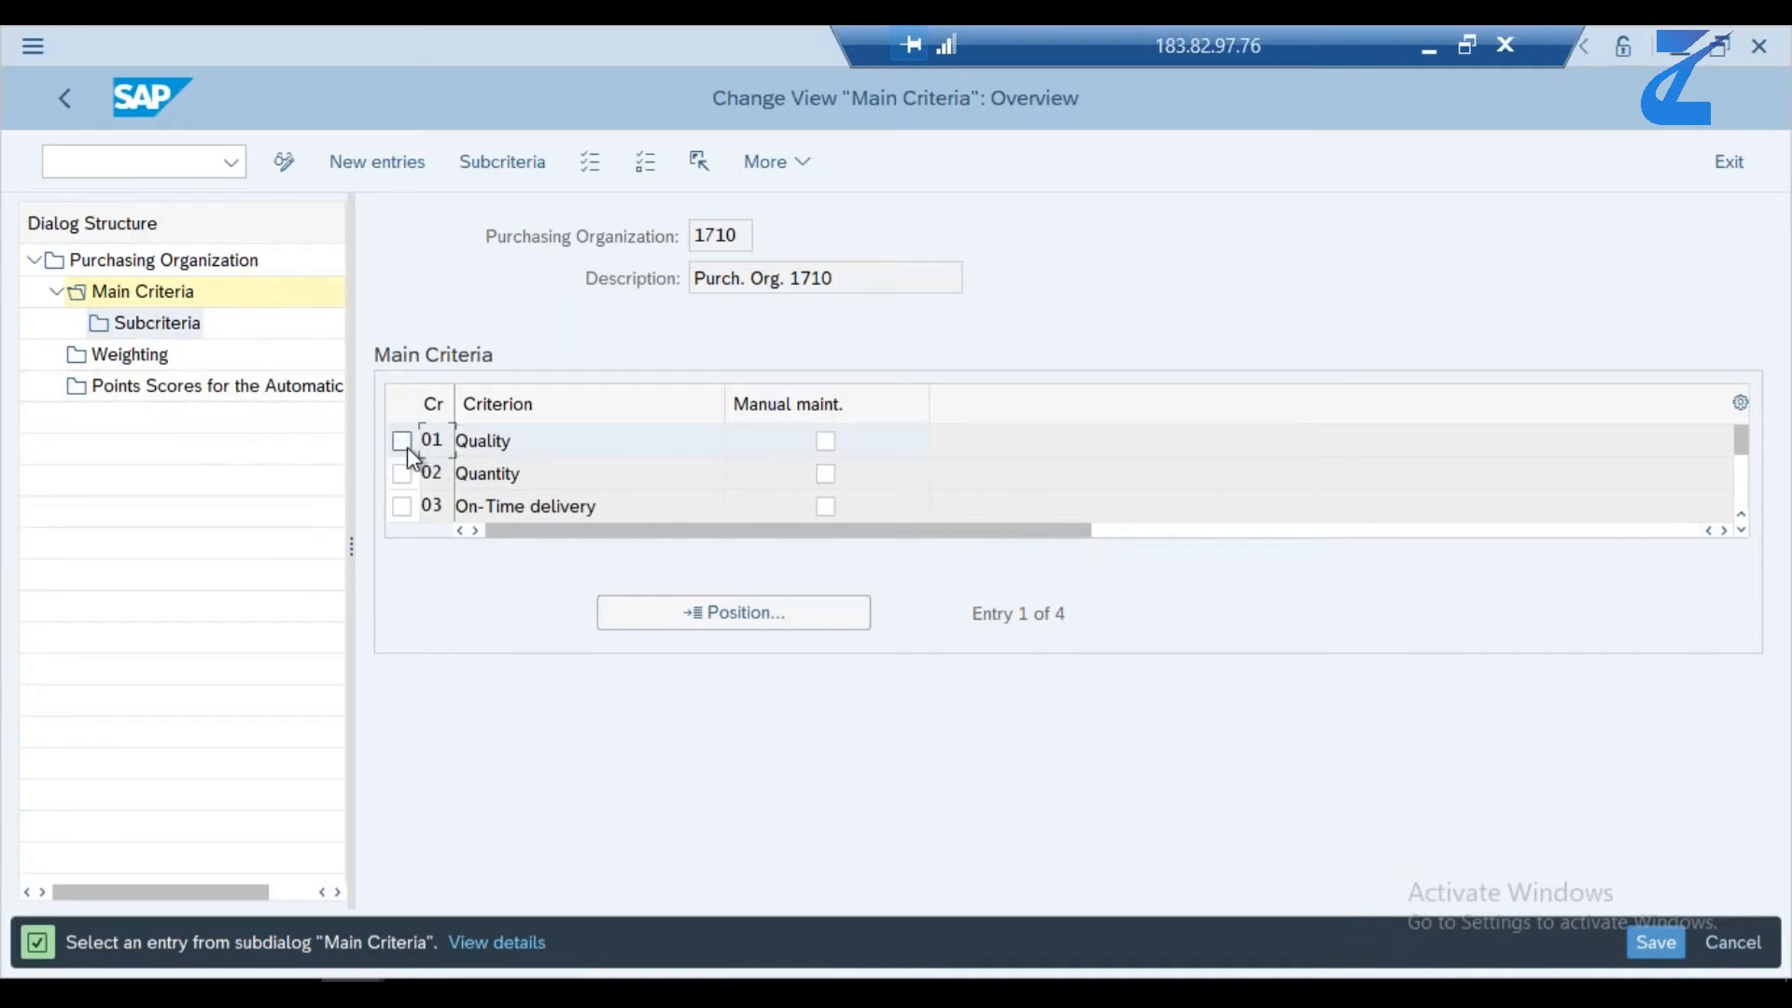
left_click(402, 507)
left_click(145, 327)
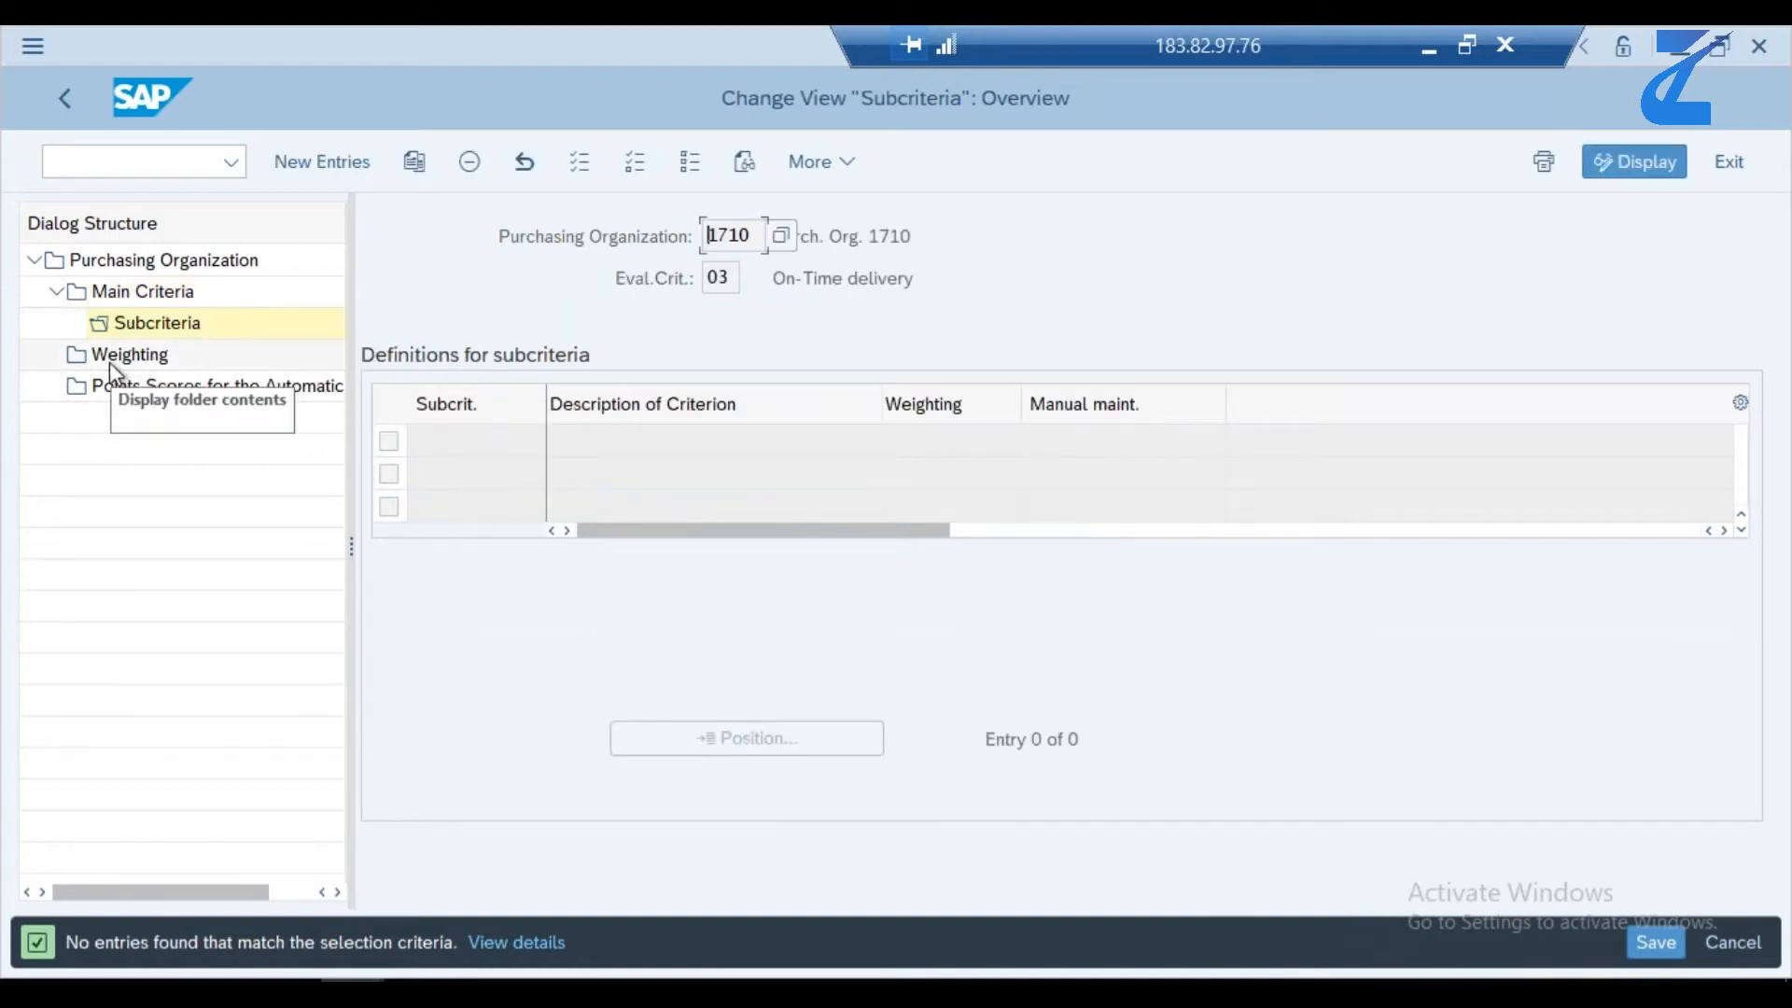
- Review the points scores for the automatic criteria of purchasing organization 1710 and return to the IMG structure
left_click(145, 397)
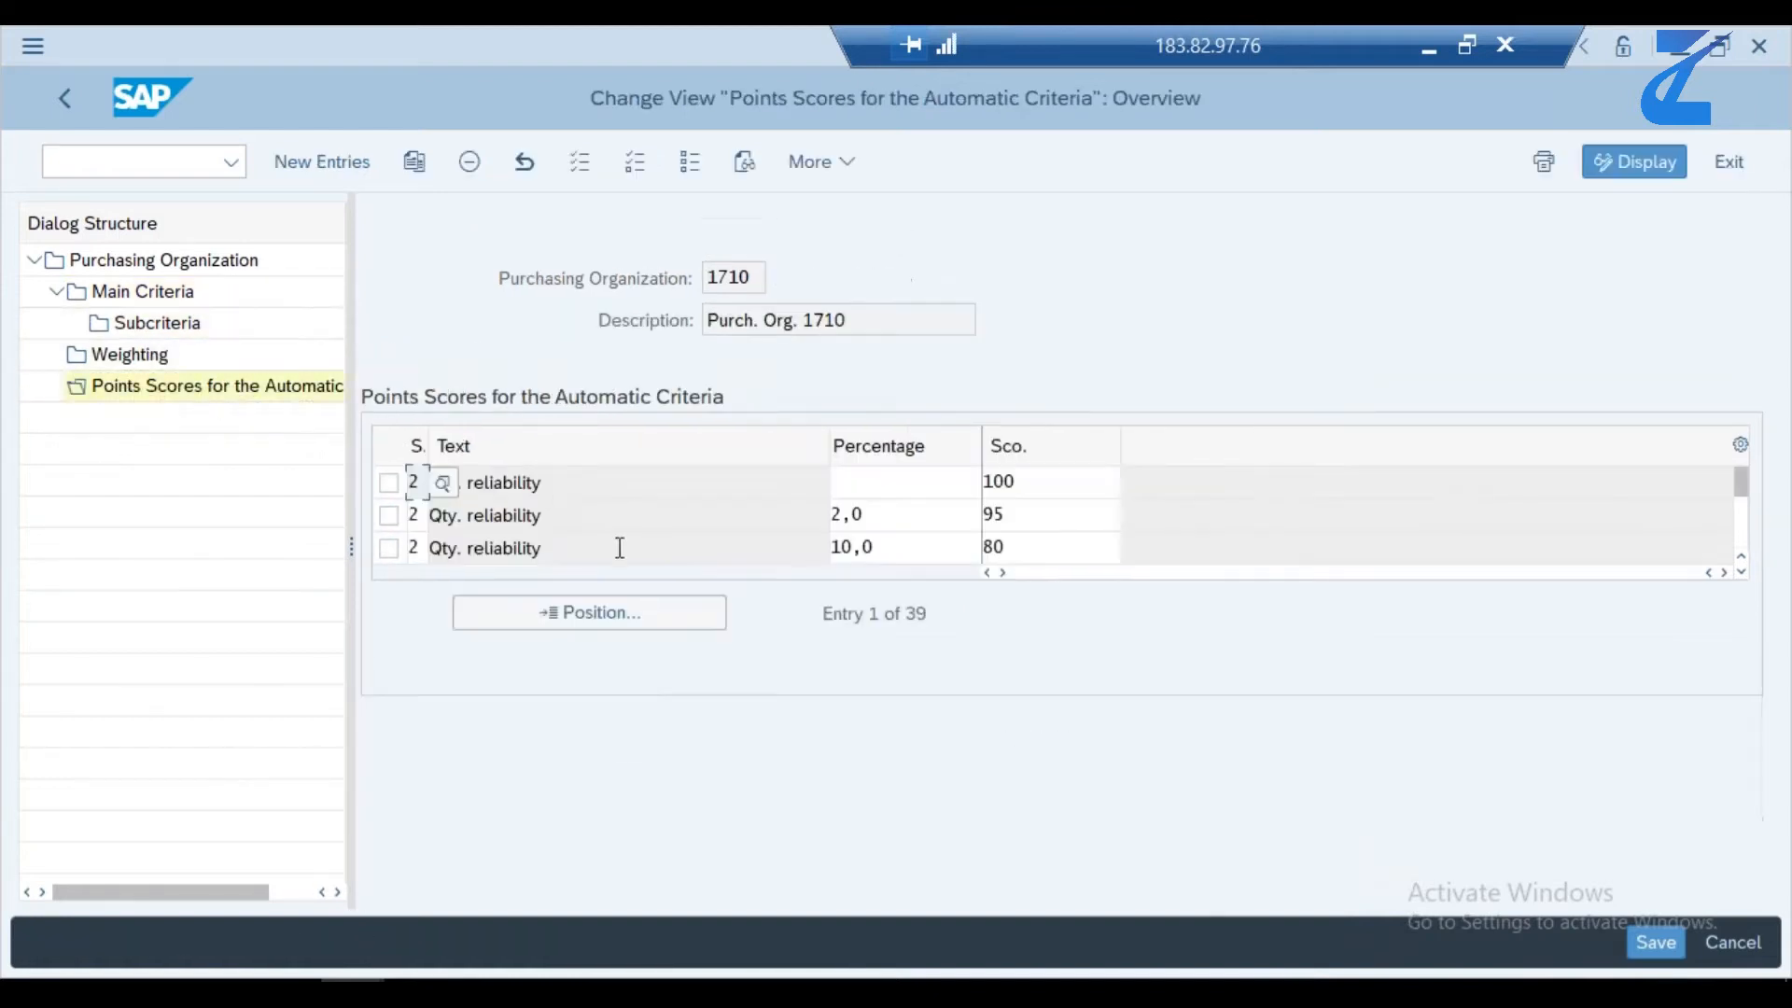
left_click(1742, 538)
left_click(1742, 538)
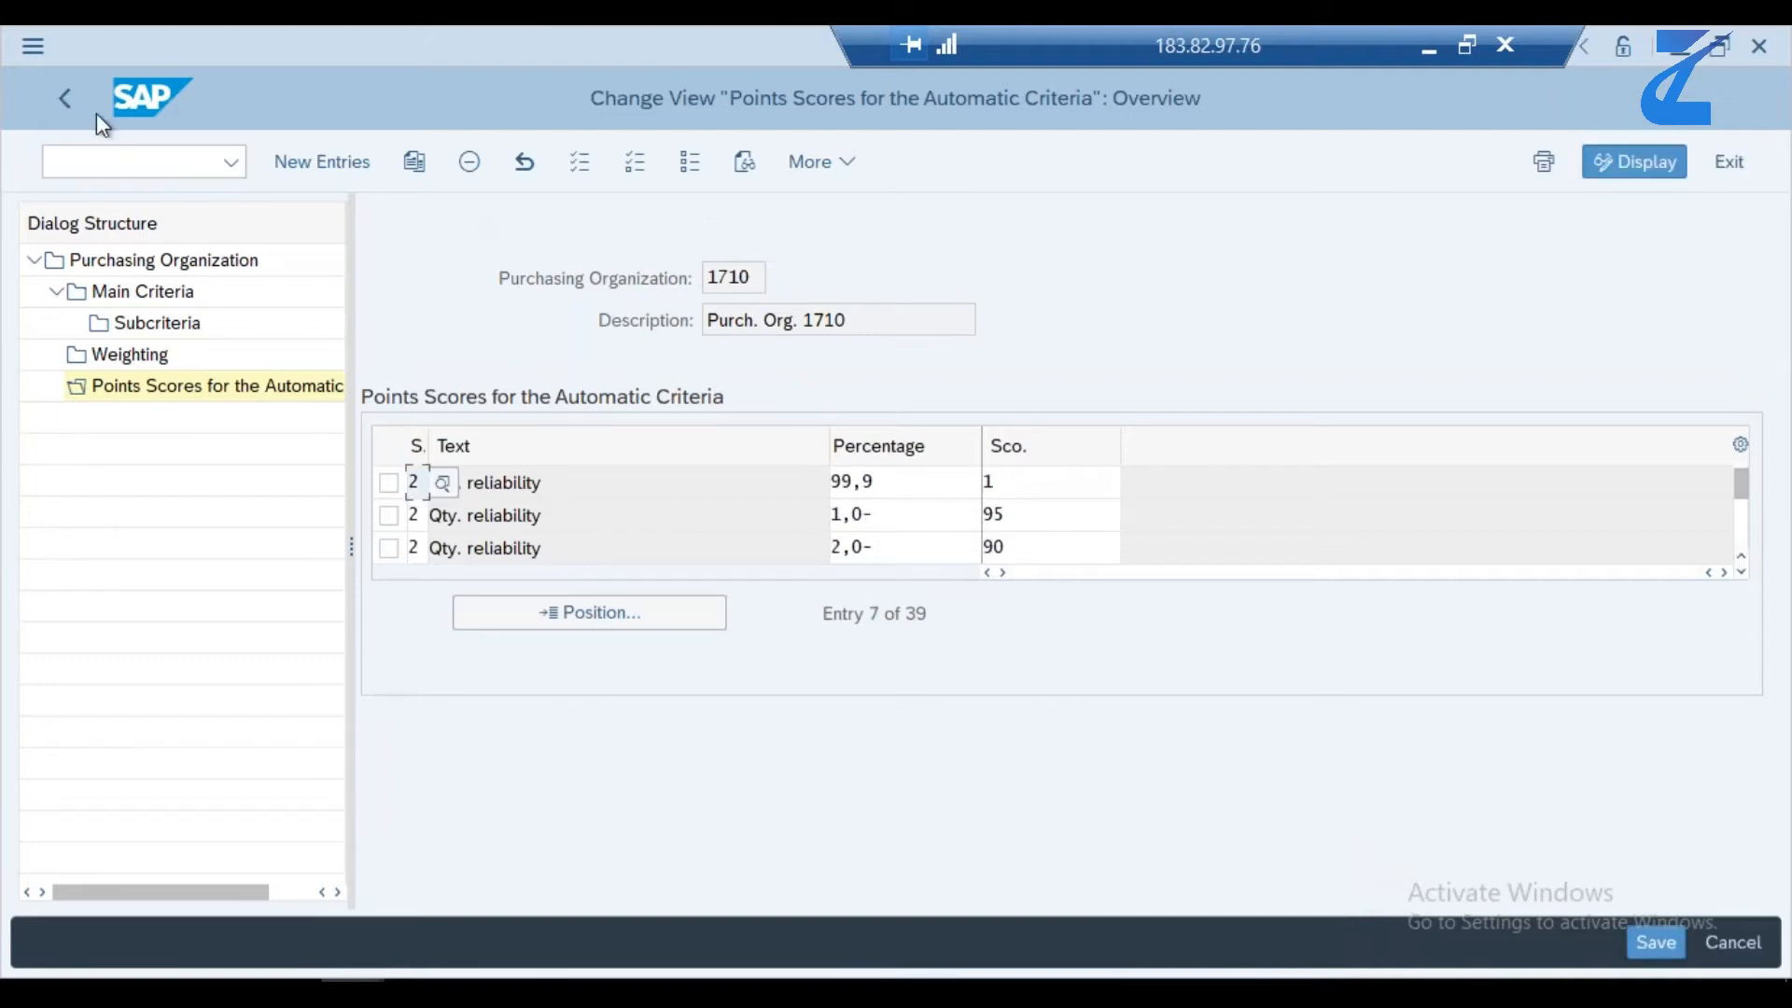
left_click(63, 100)
left_click(62, 79)
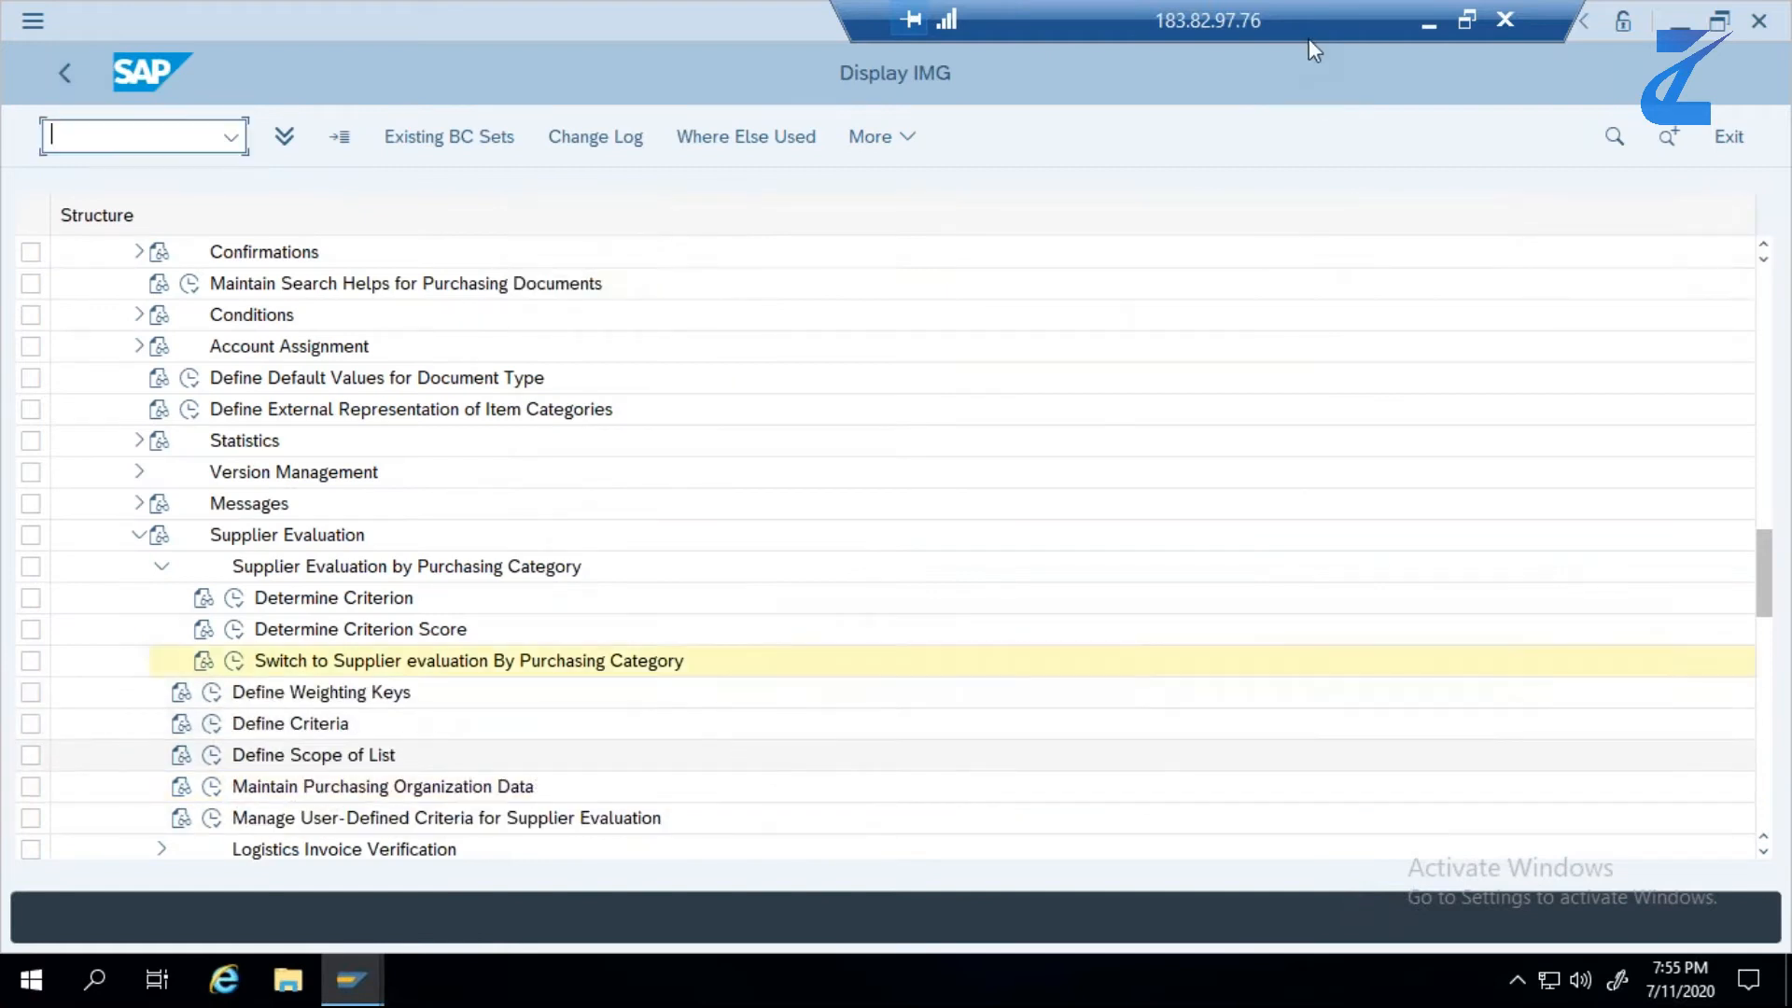
- Switch to the S4 HANA Vendor Evaluation workbook in Excel and read the purchasing category advantages in A30
left_click(1434, 21)
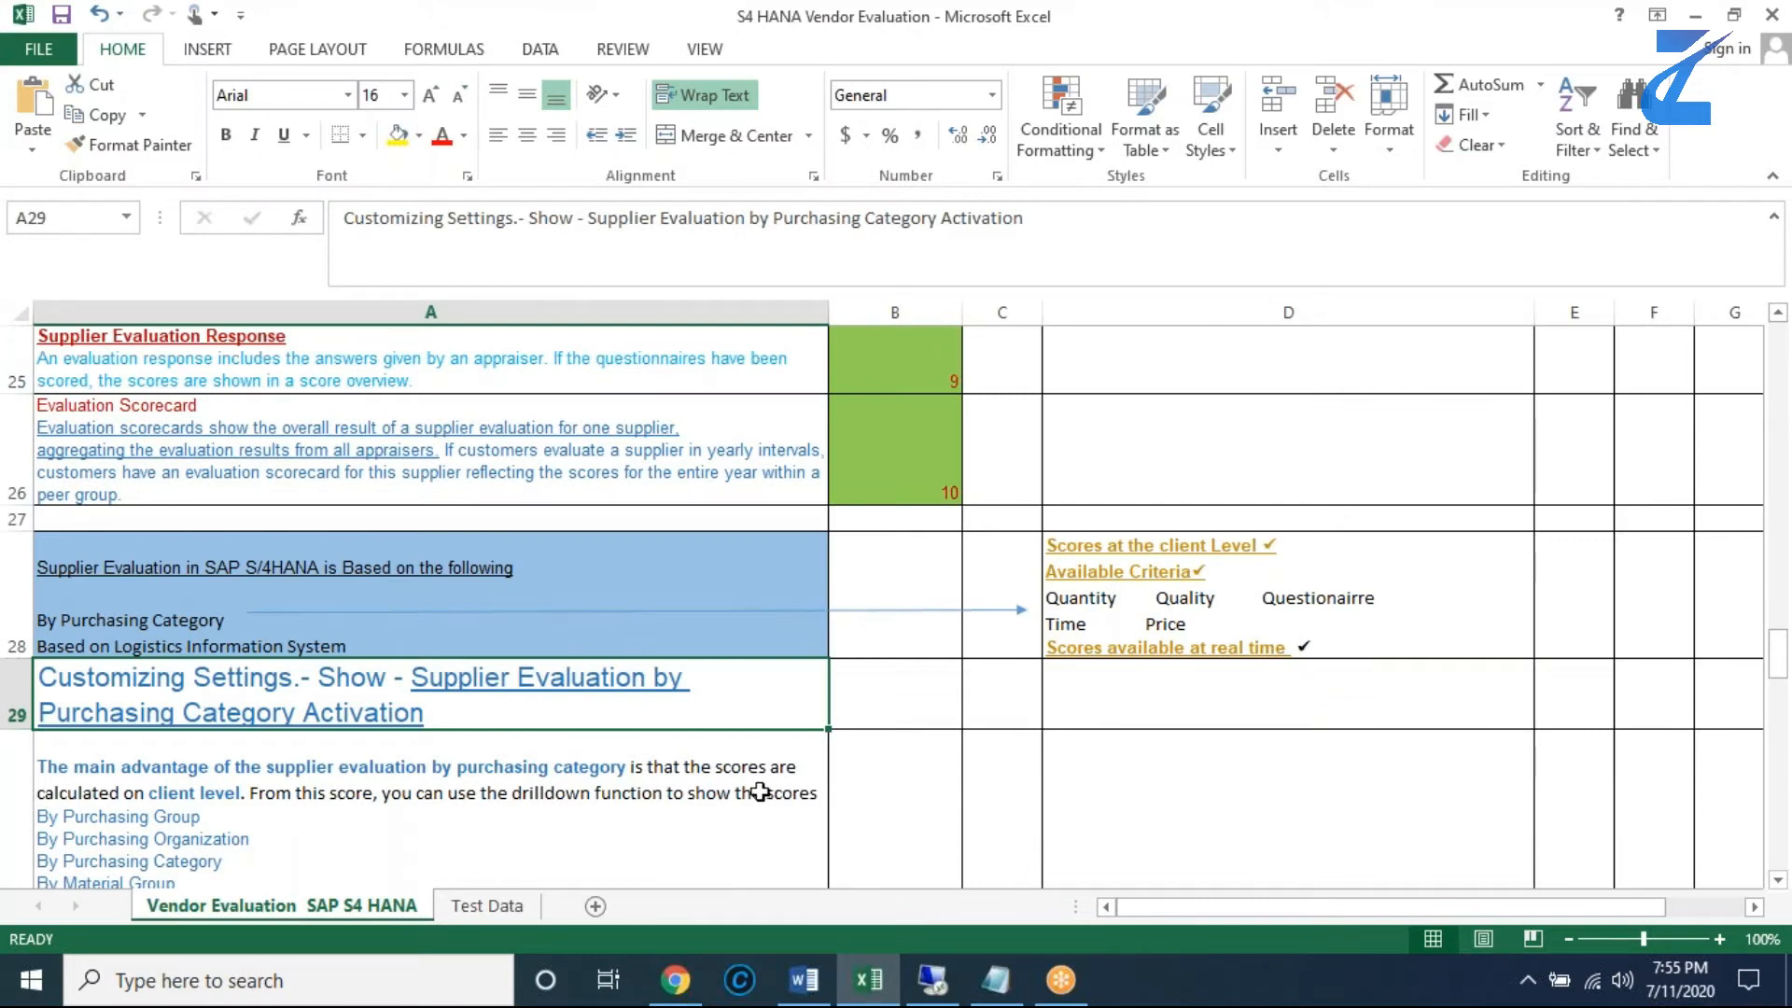
left_click(1317, 106)
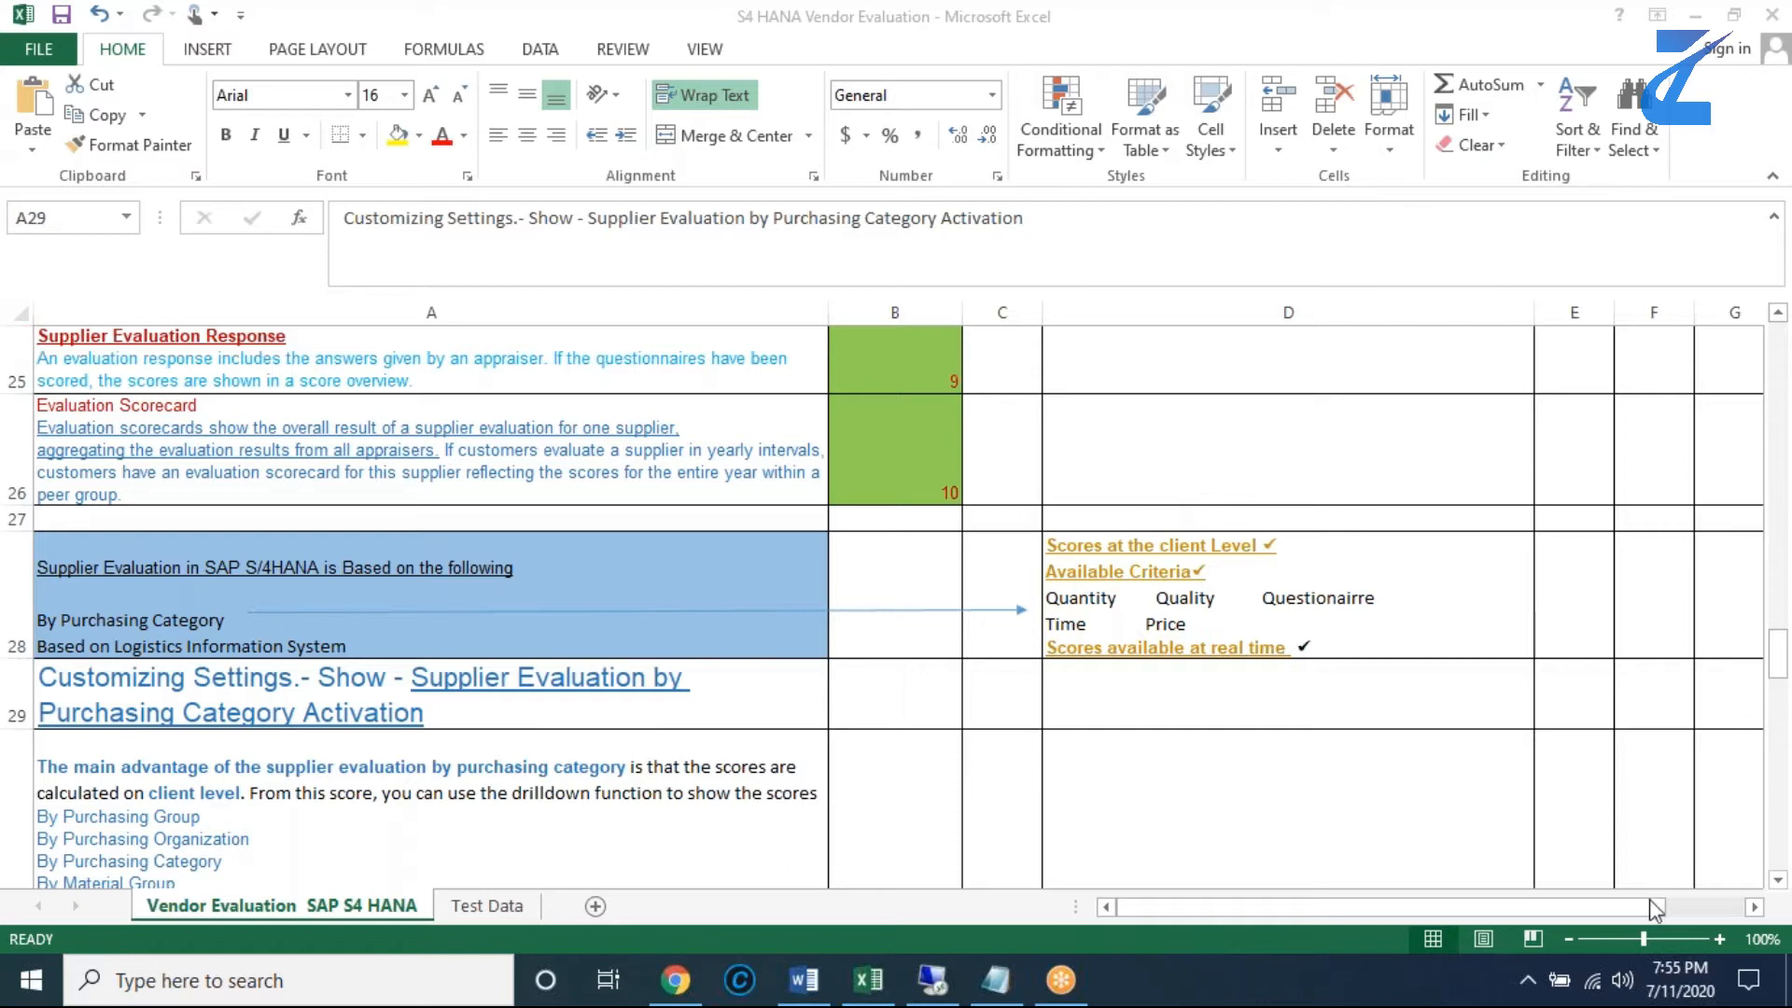
left_click(1778, 884)
left_click(1779, 883)
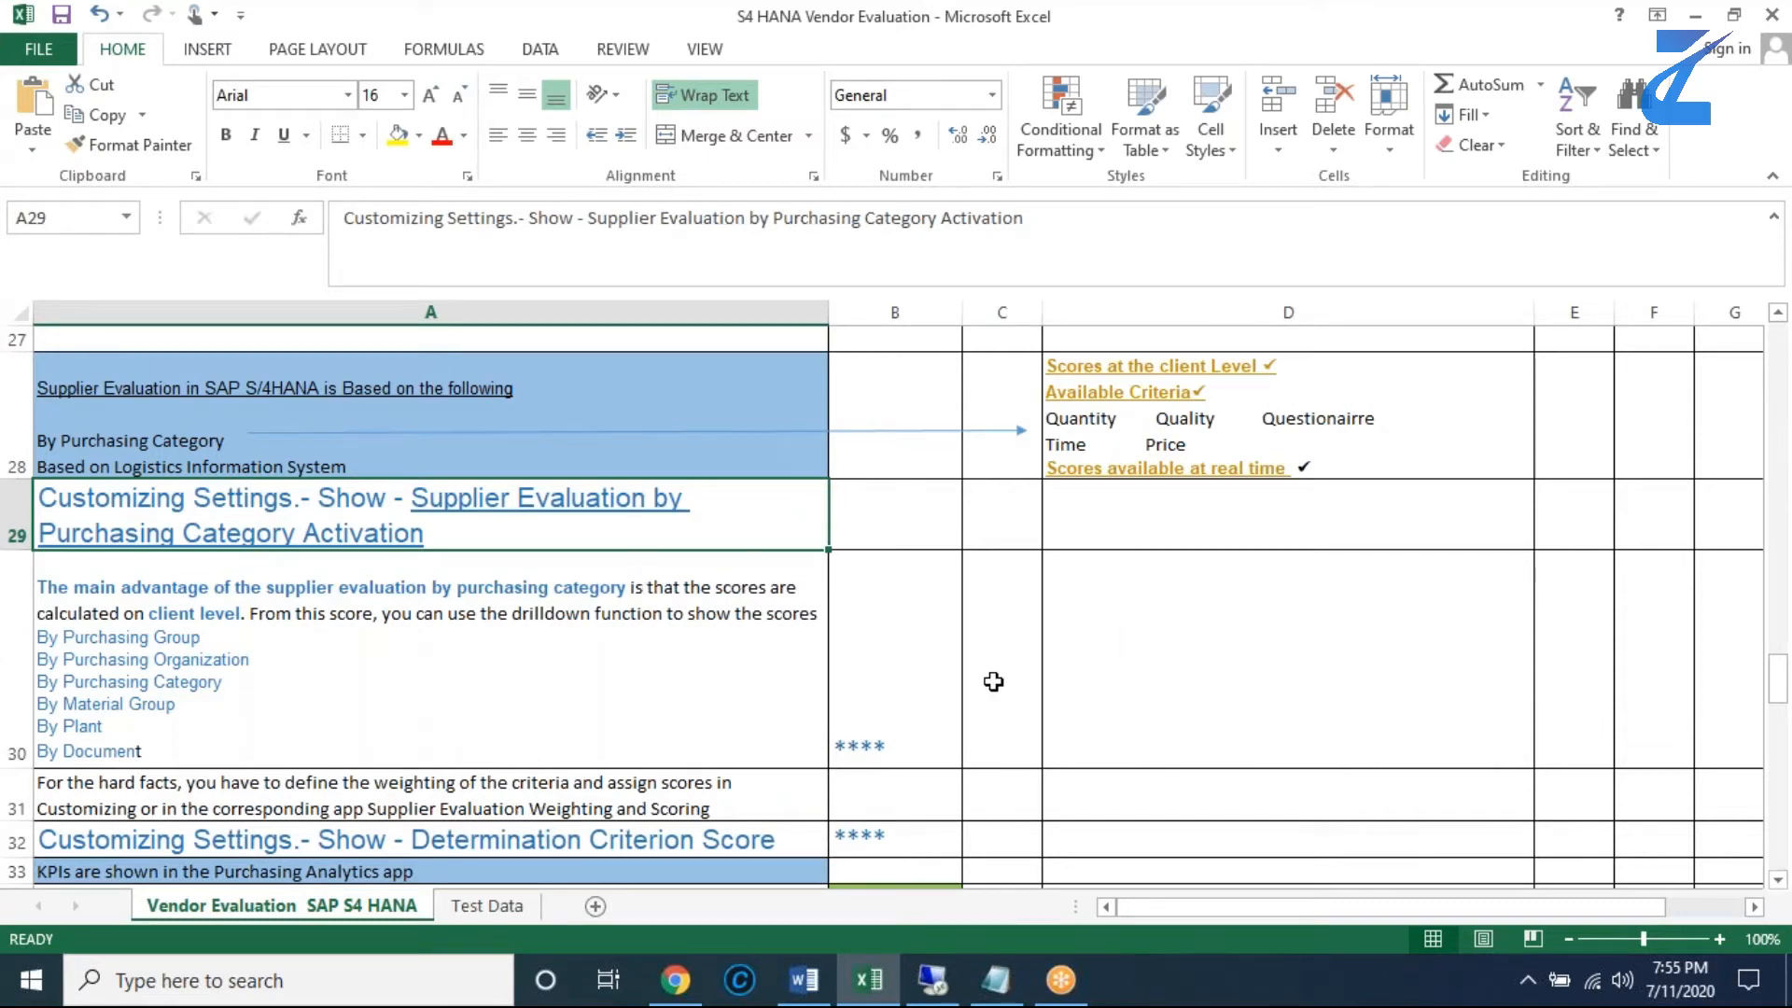
left_click(308, 636)
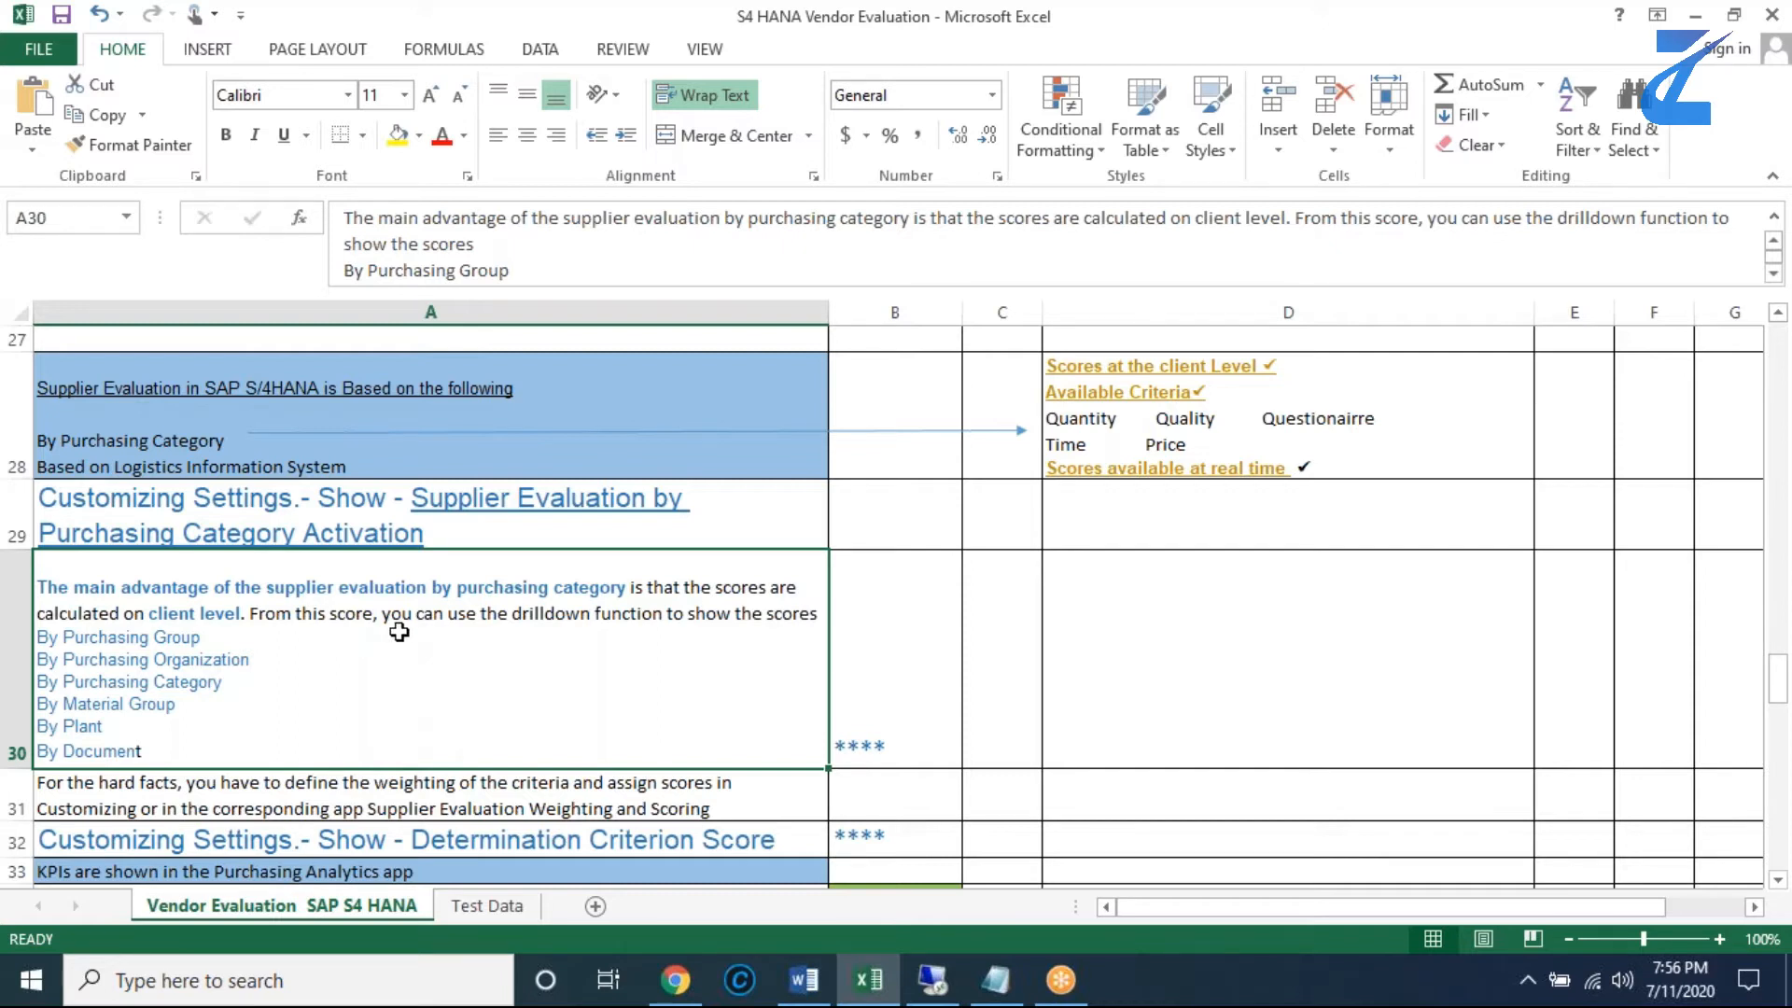
- Read the Purchasing Analytics KPI notes on Overall Supplier Evaluation and Operational Supplier Evaluation, down to A35
left_click(1777, 880)
left_click(1778, 881)
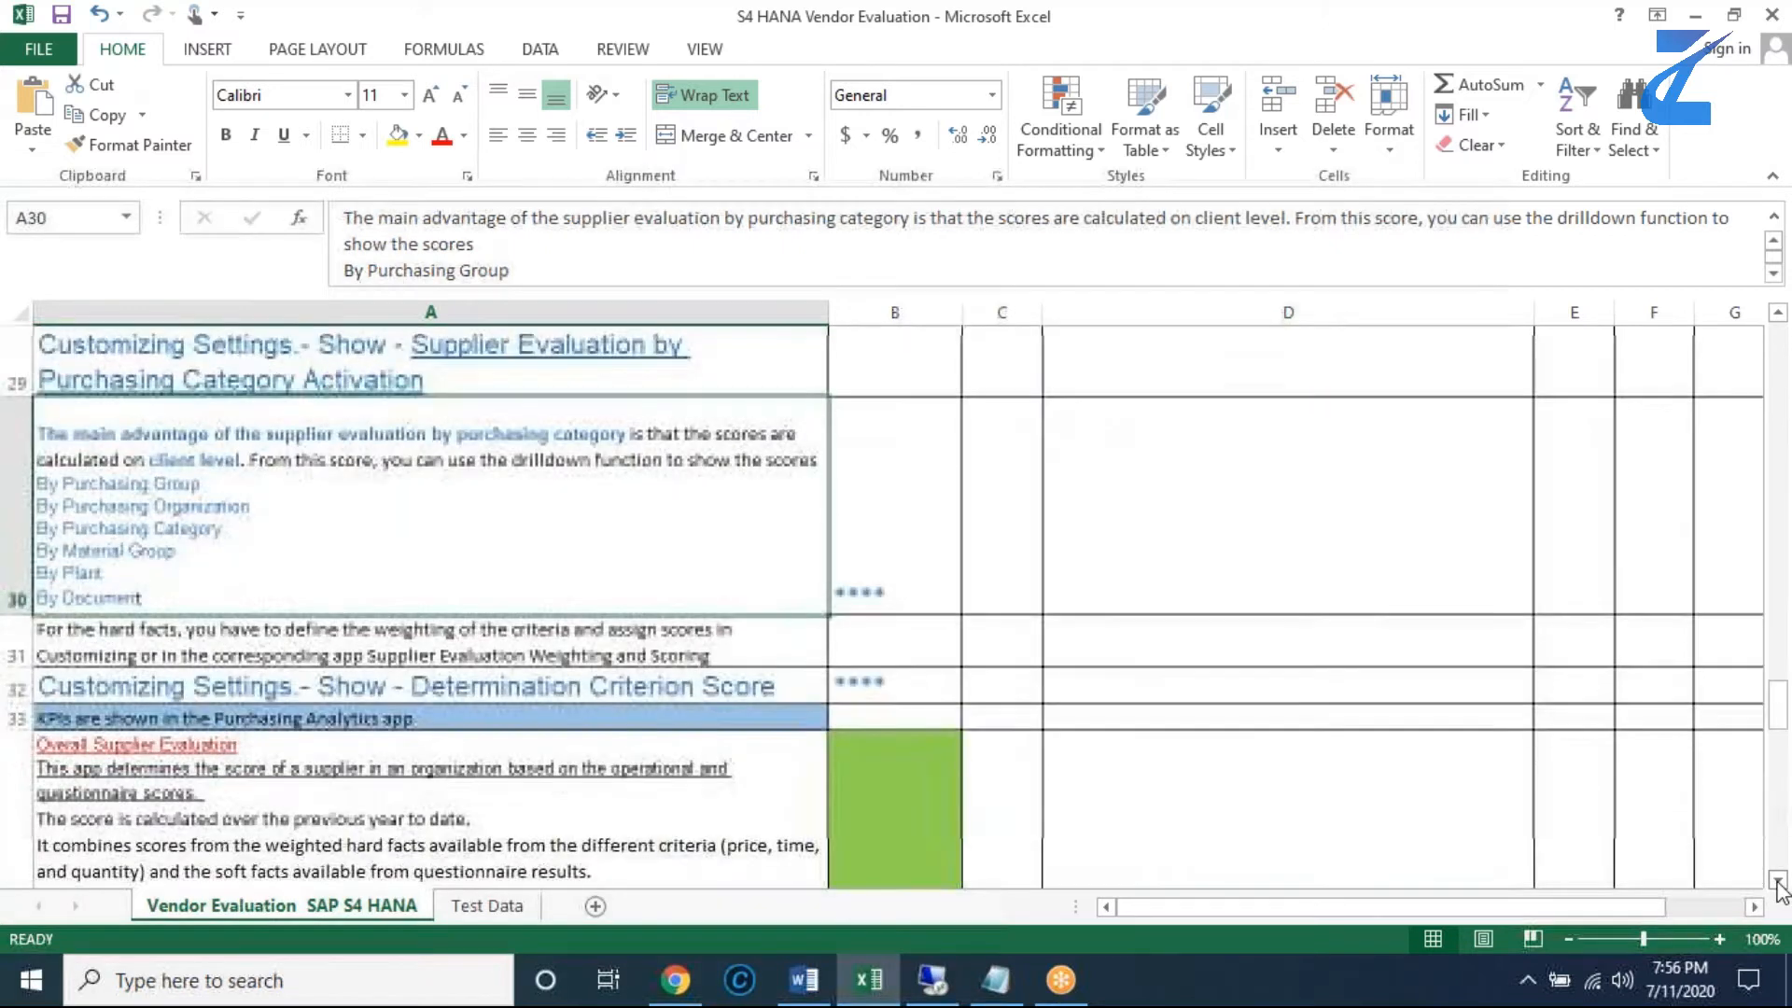
left_click(1778, 880)
left_click(1777, 880)
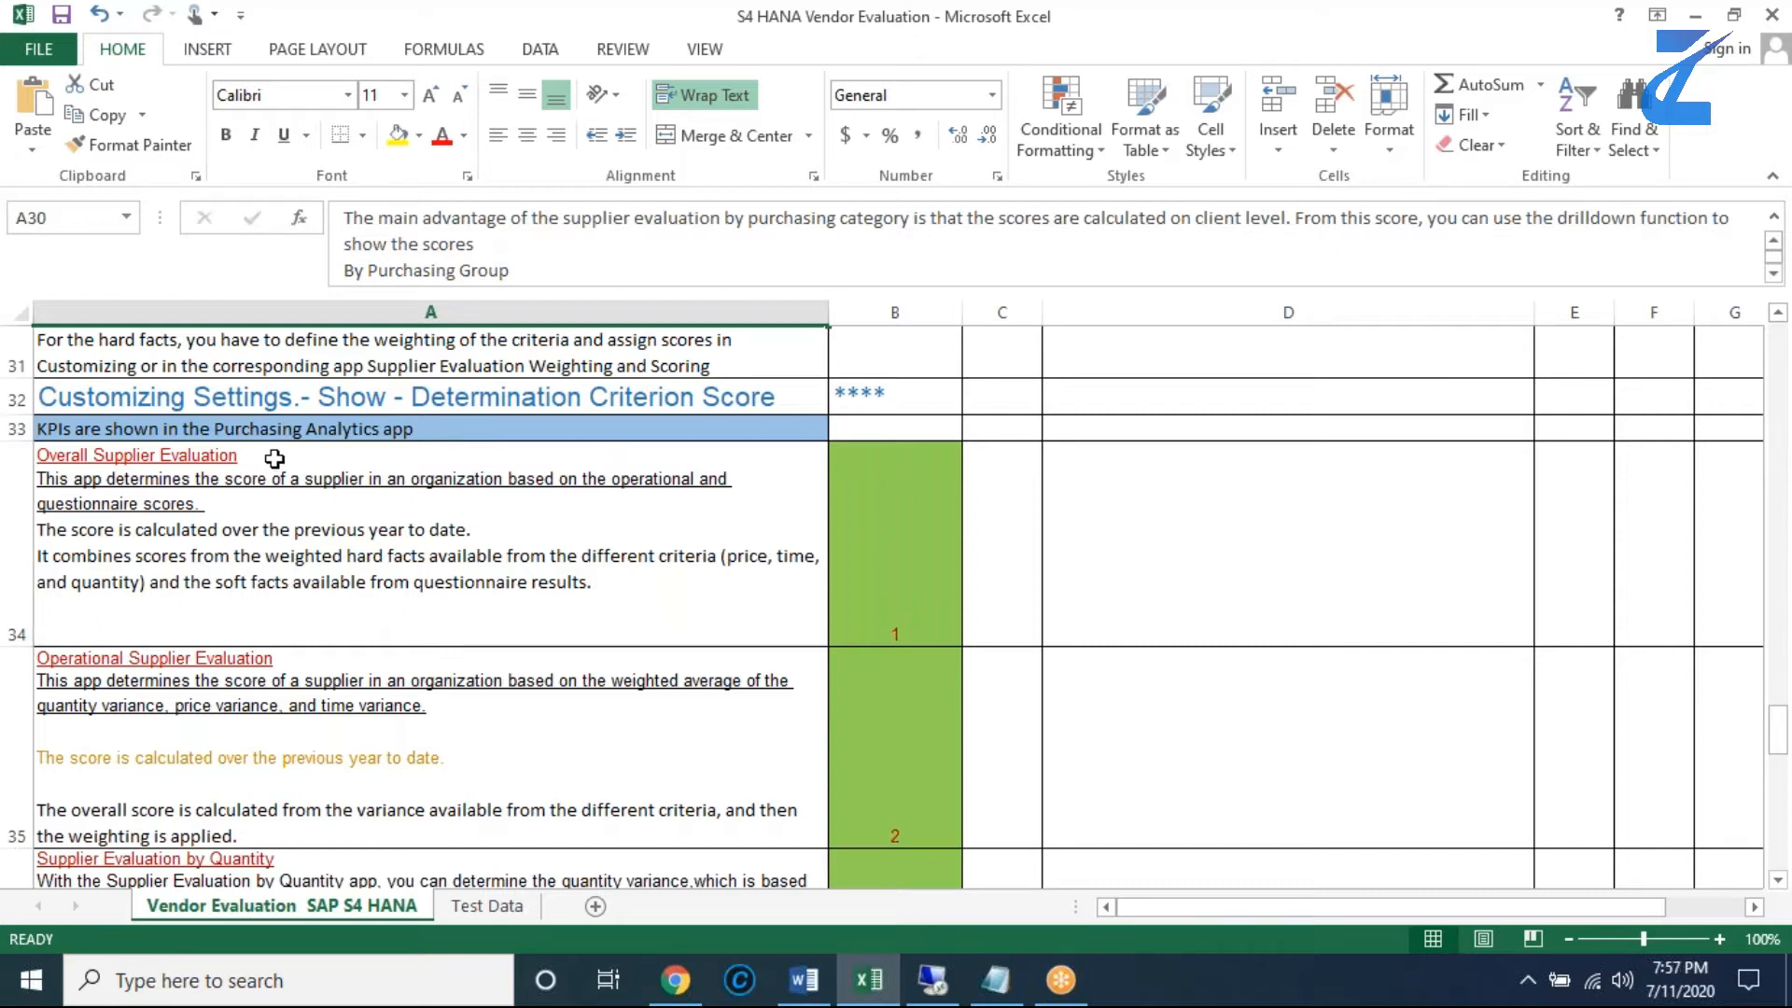
left_click(316, 668)
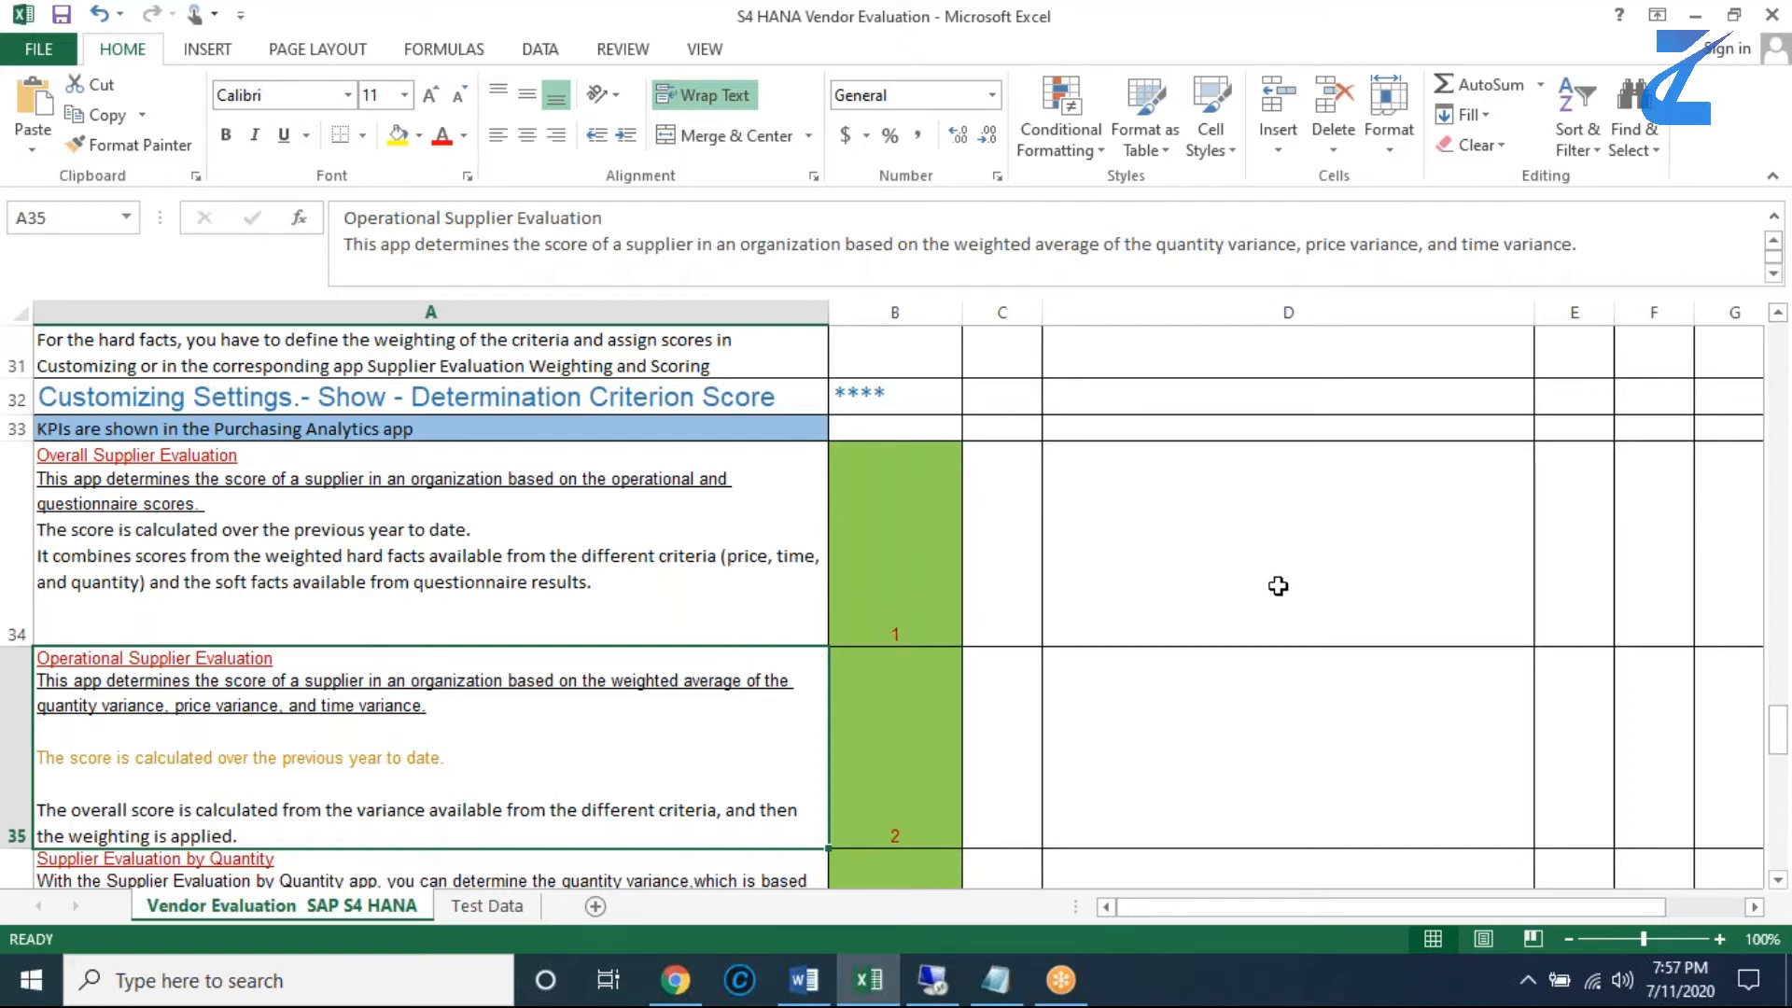
- Revisit the purchasing category notes from row 28, then read on to Supplier Evaluation by Quantity and by Time
scroll(1278, 585, "up", 1)
scroll(1278, 585, "up", 2)
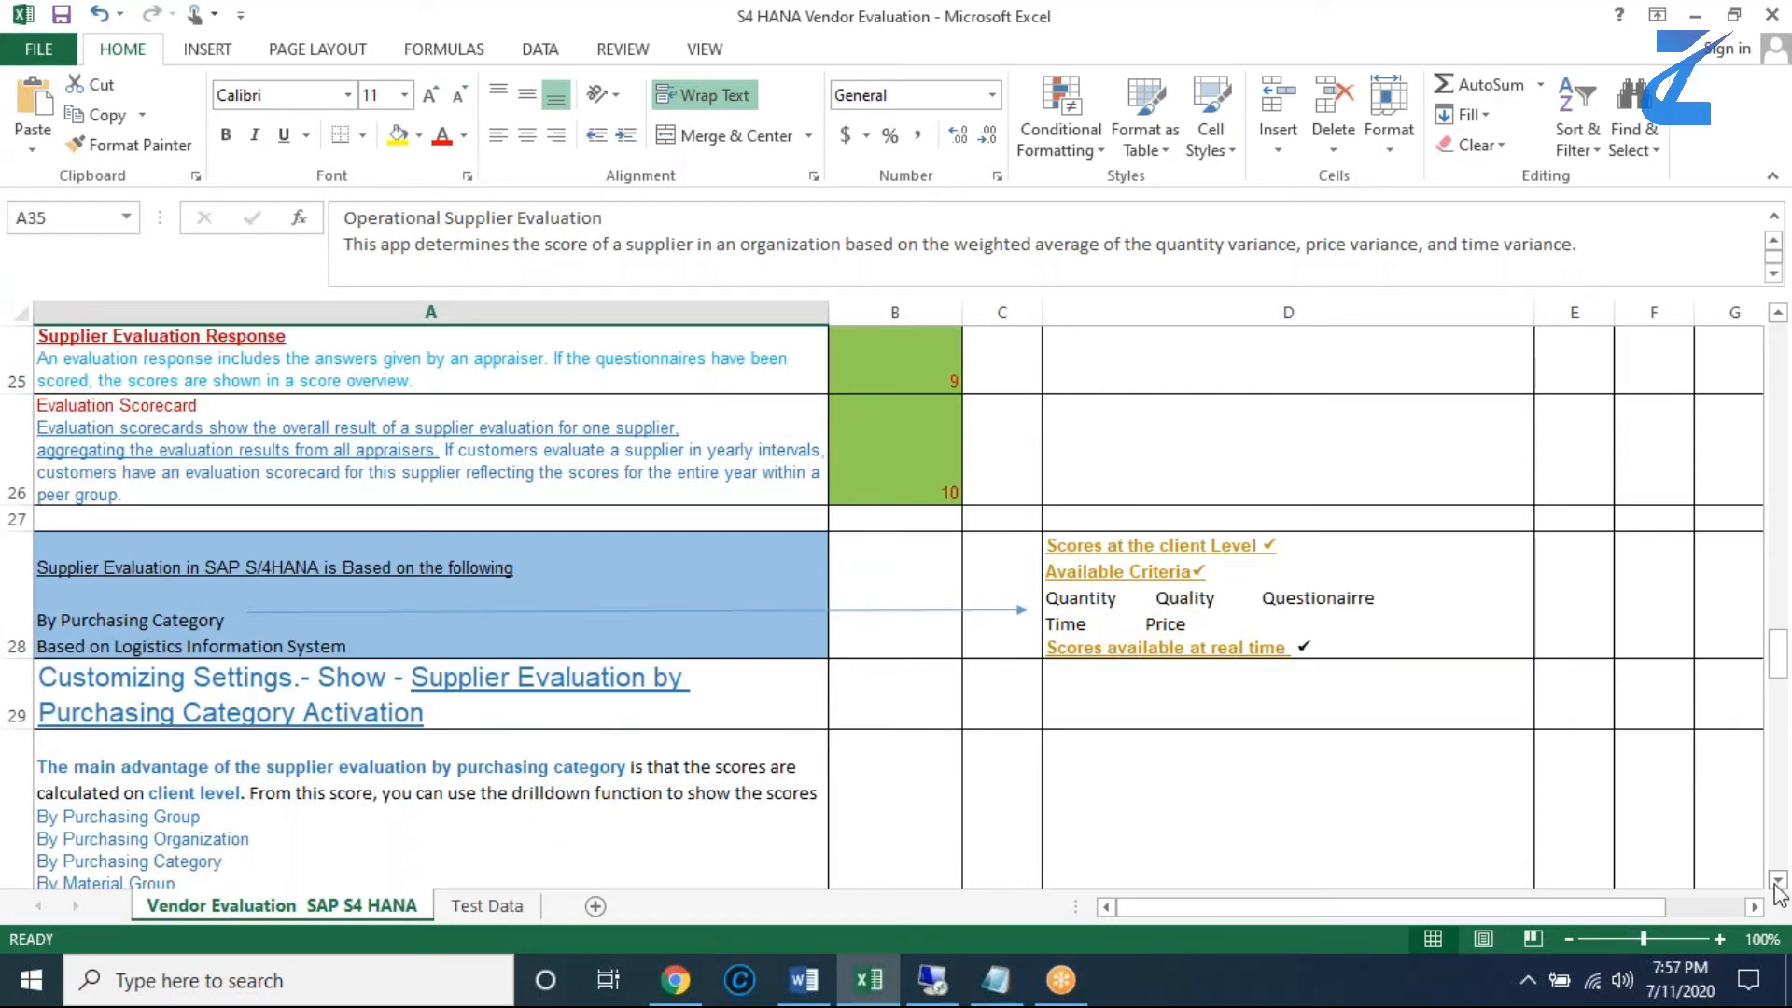
scroll(1778, 885, "down", 5)
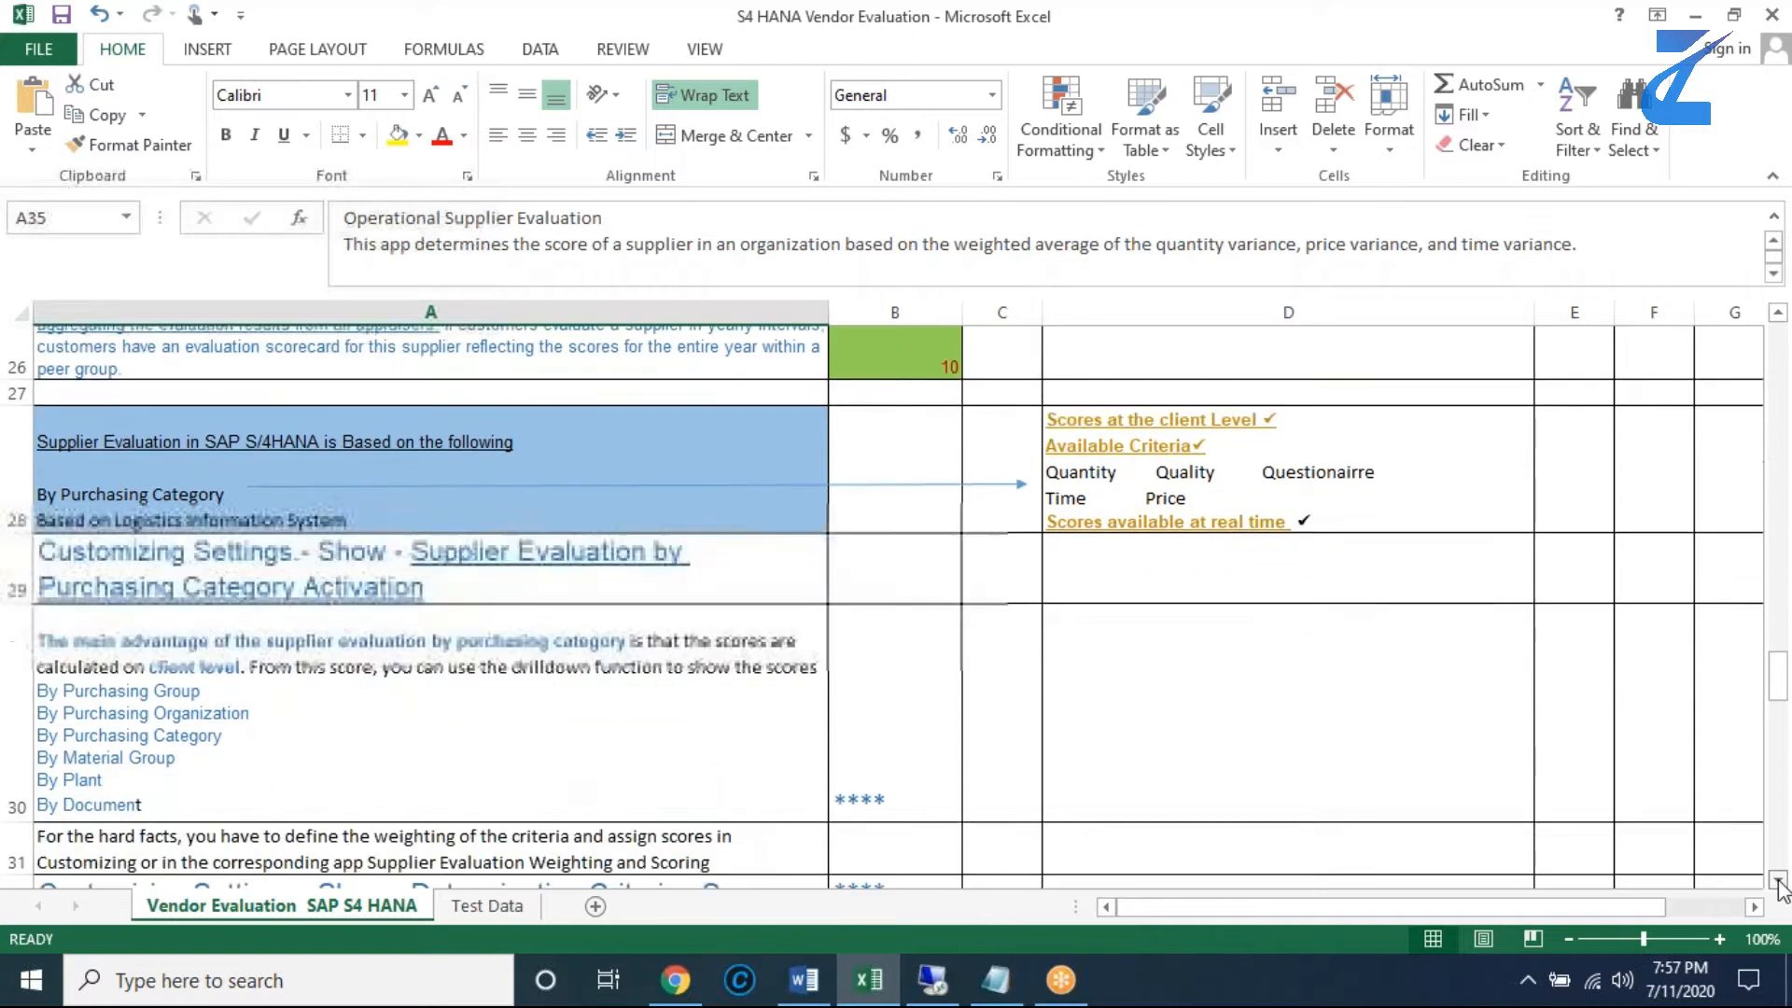
scroll(1778, 885, "down", 5)
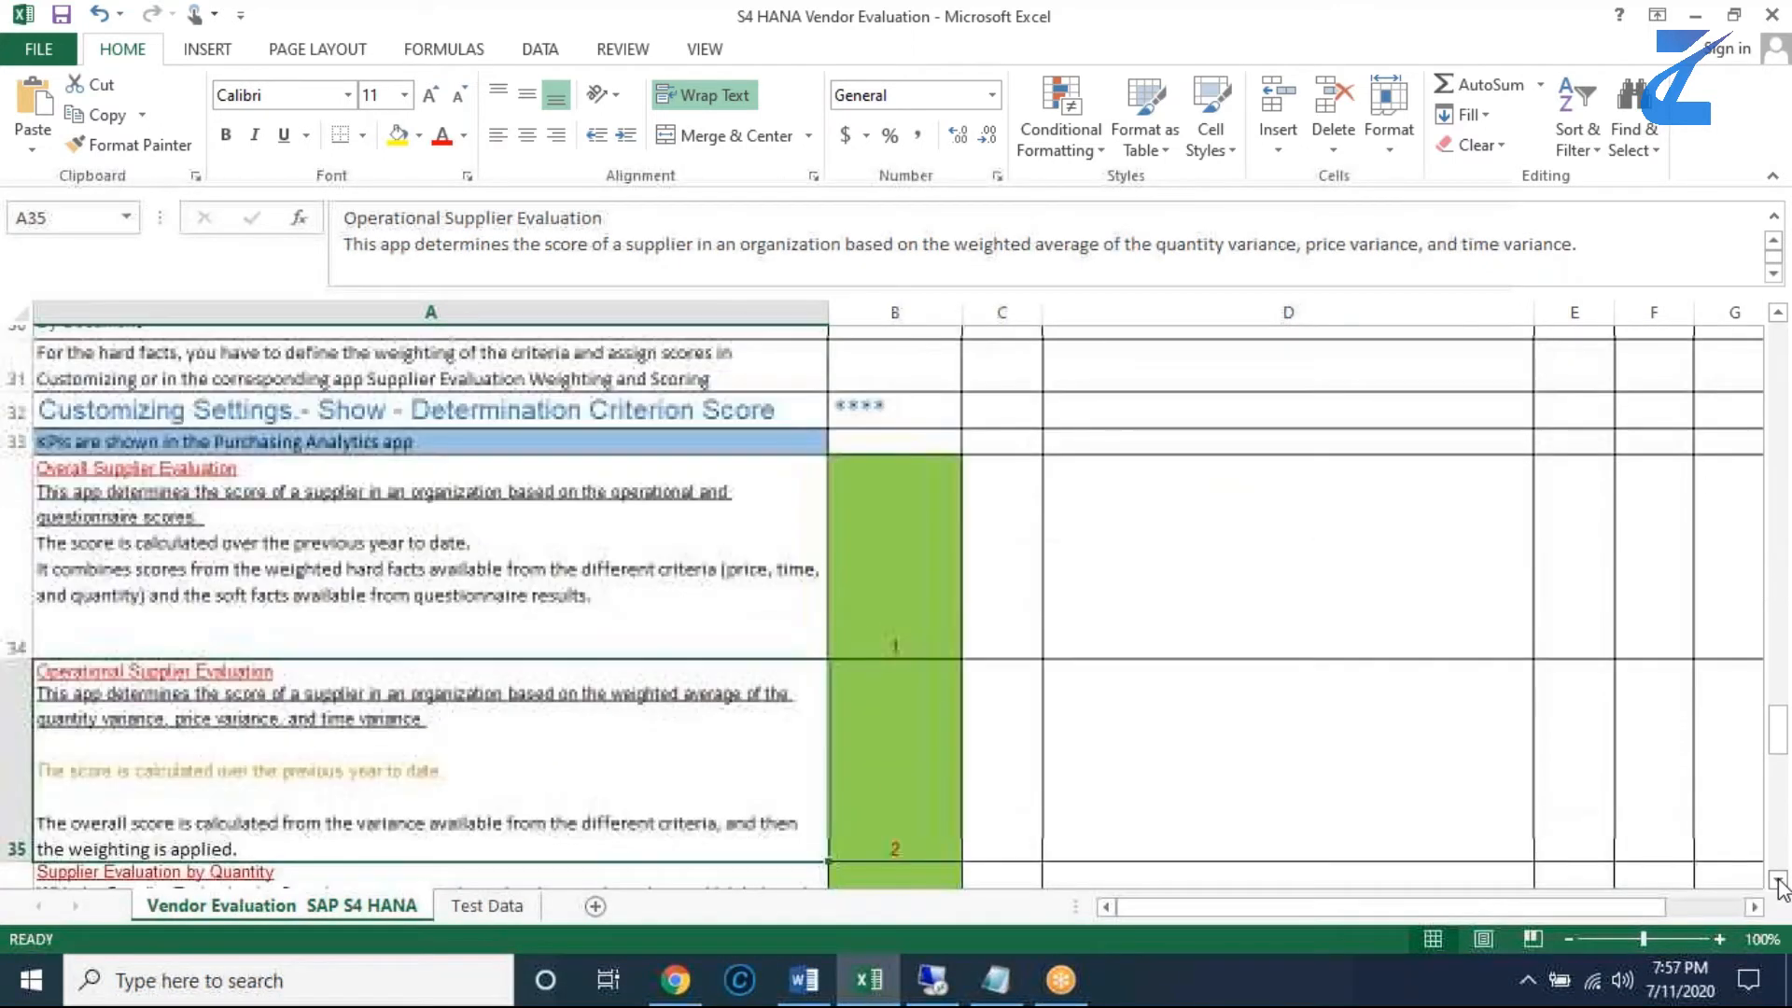
scroll(1778, 885, "down", 3)
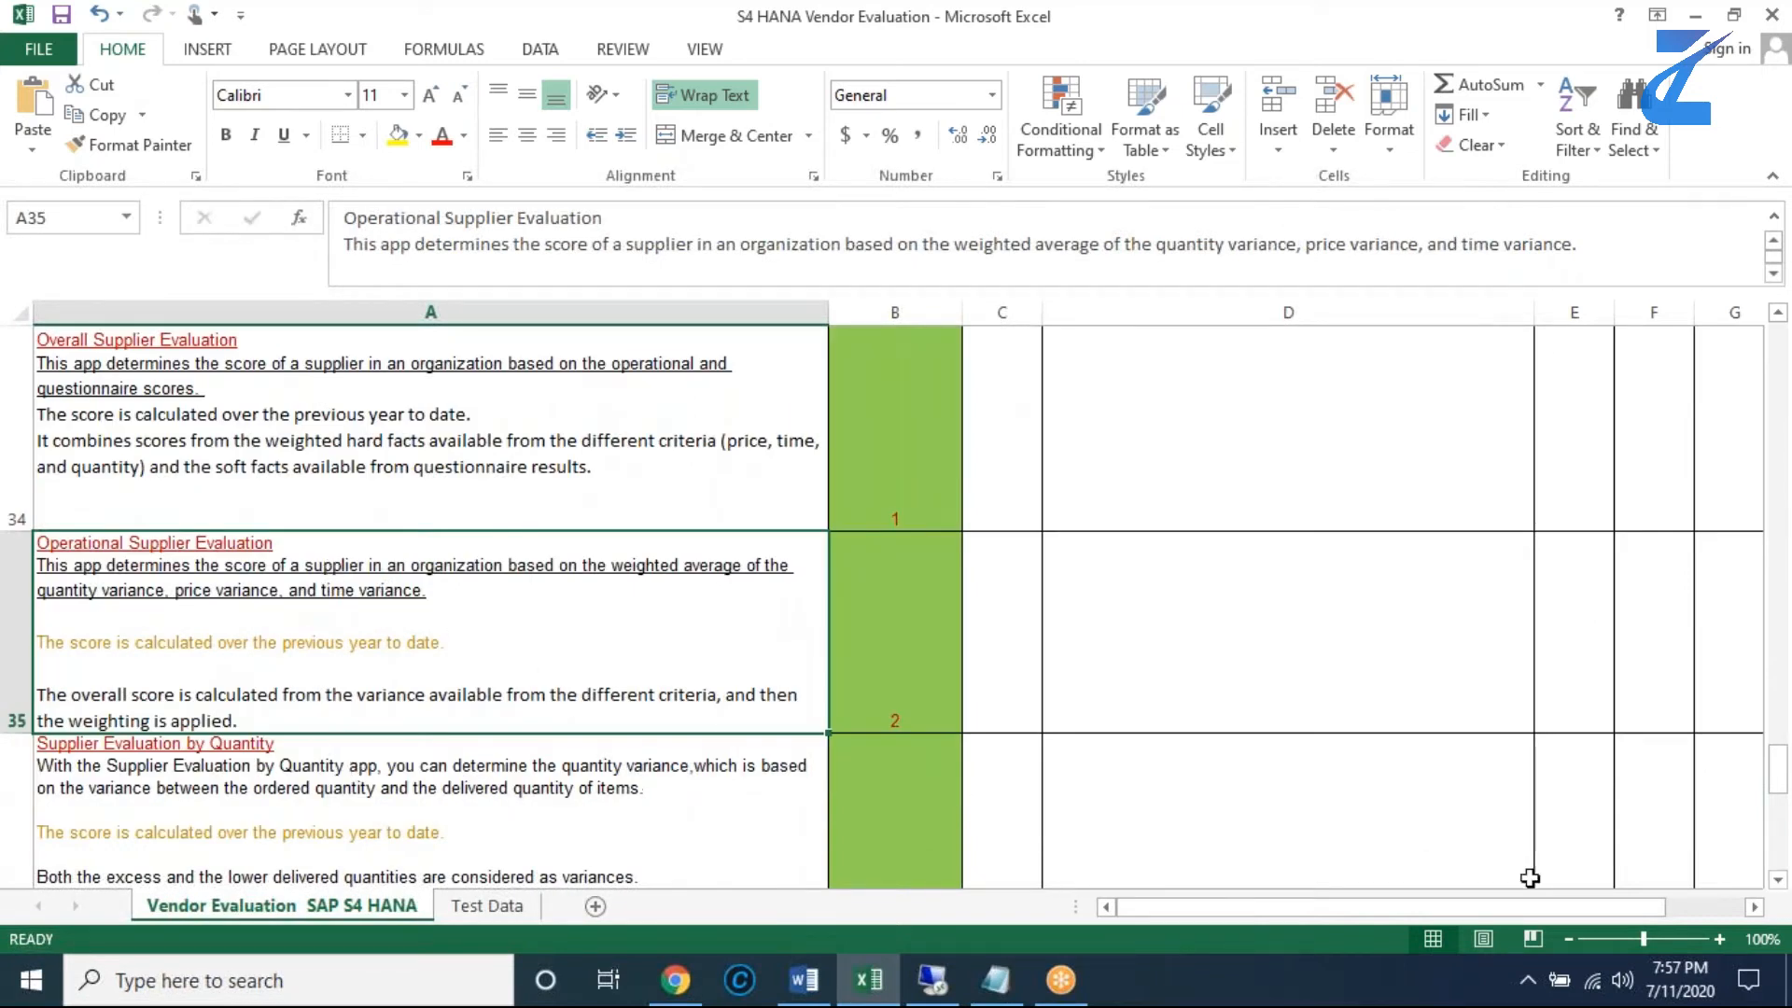
left_click(1778, 882)
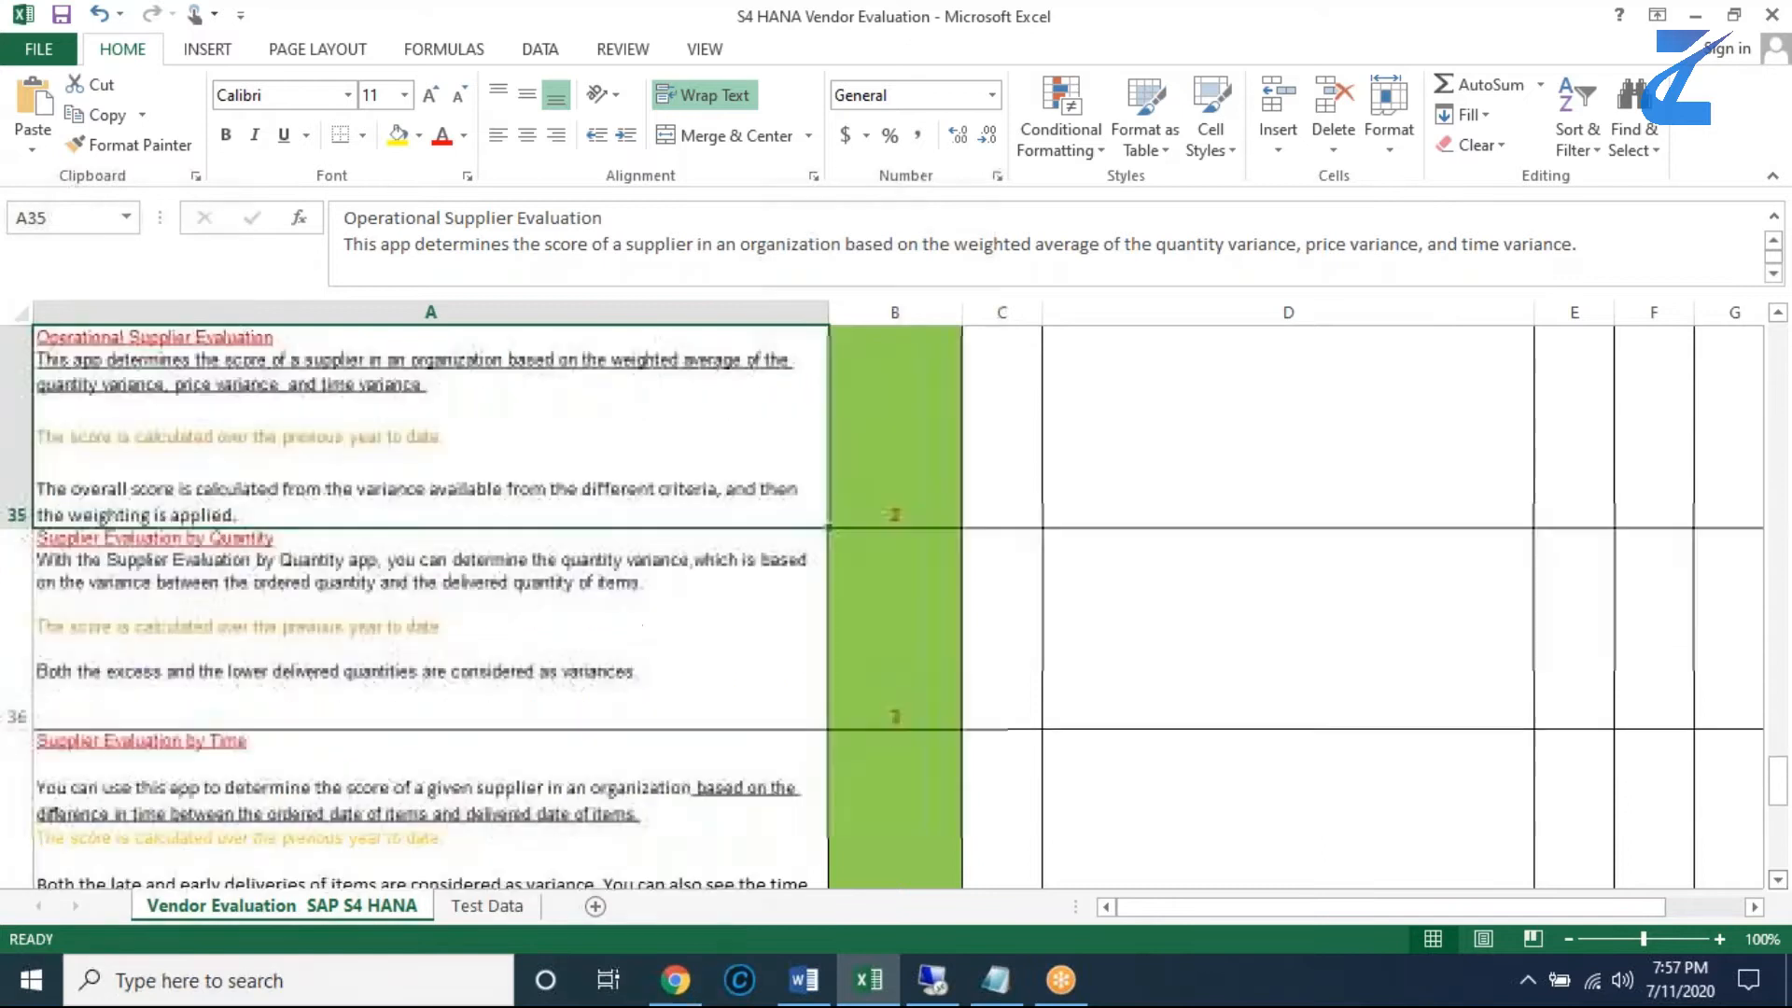
- Read on through the notes for Supplier Evaluation by Price, by Quality and by Quality Notification, down to A40
left_click(1778, 881)
left_click(1779, 881)
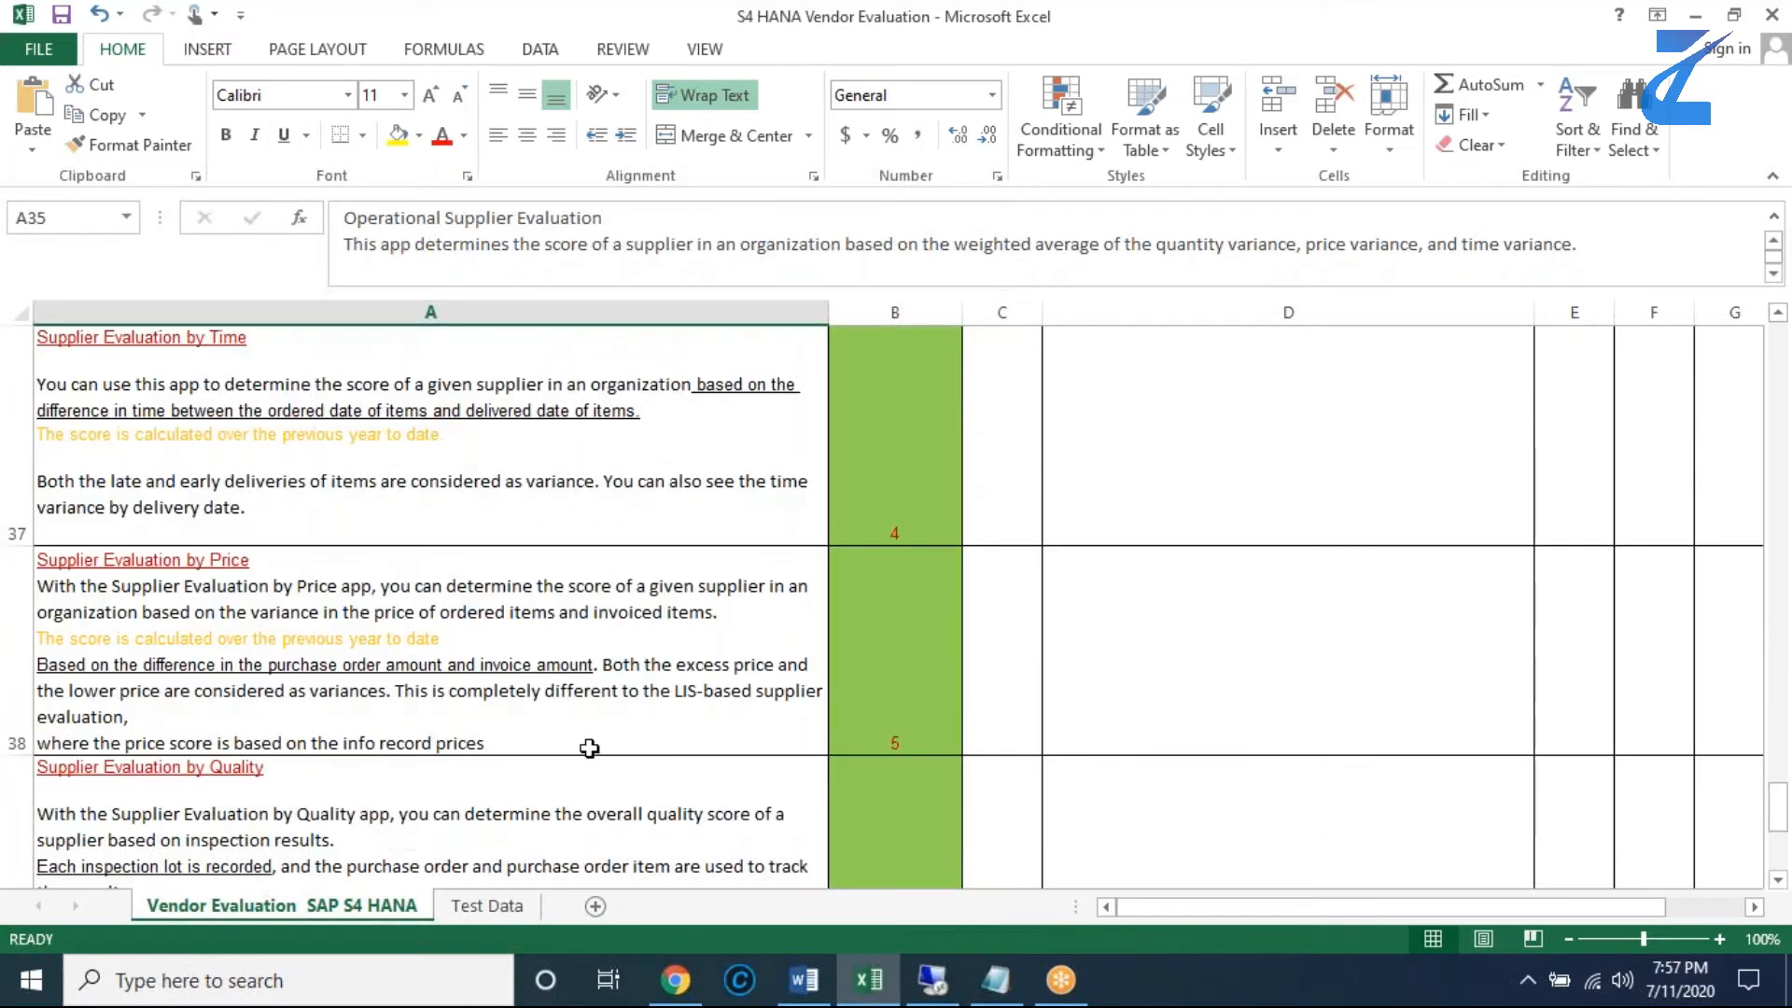
left_click(760, 797)
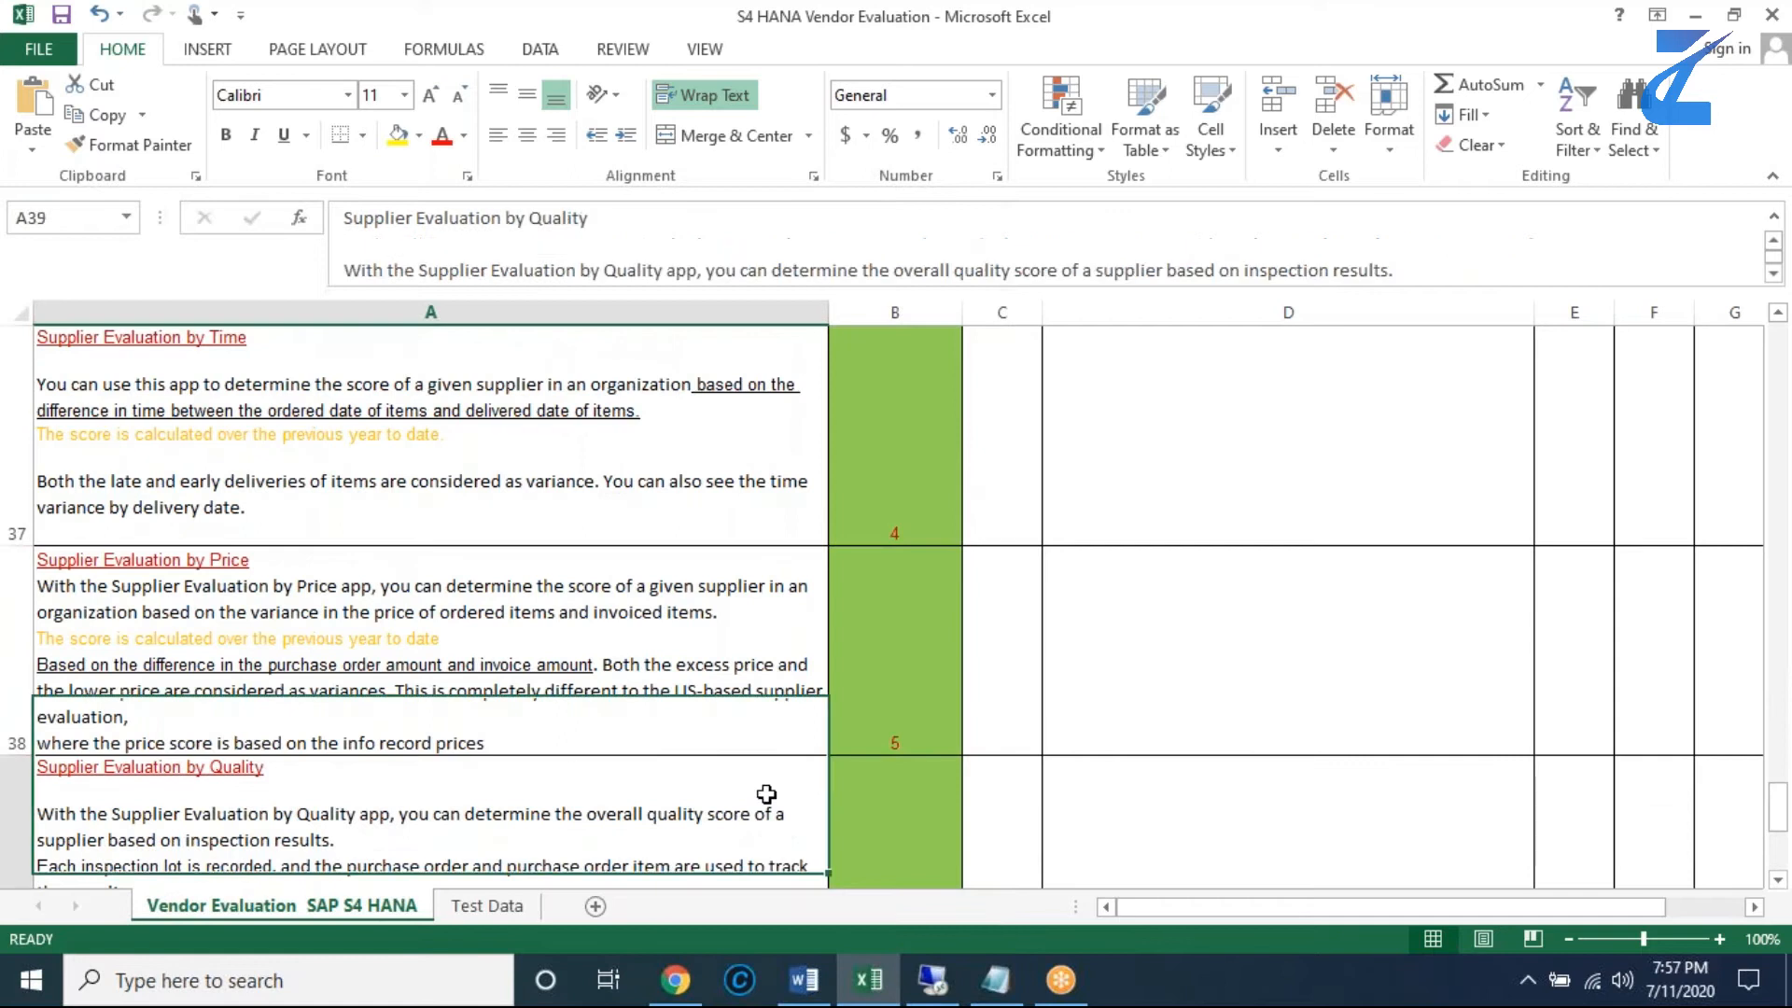
left_click(1778, 881)
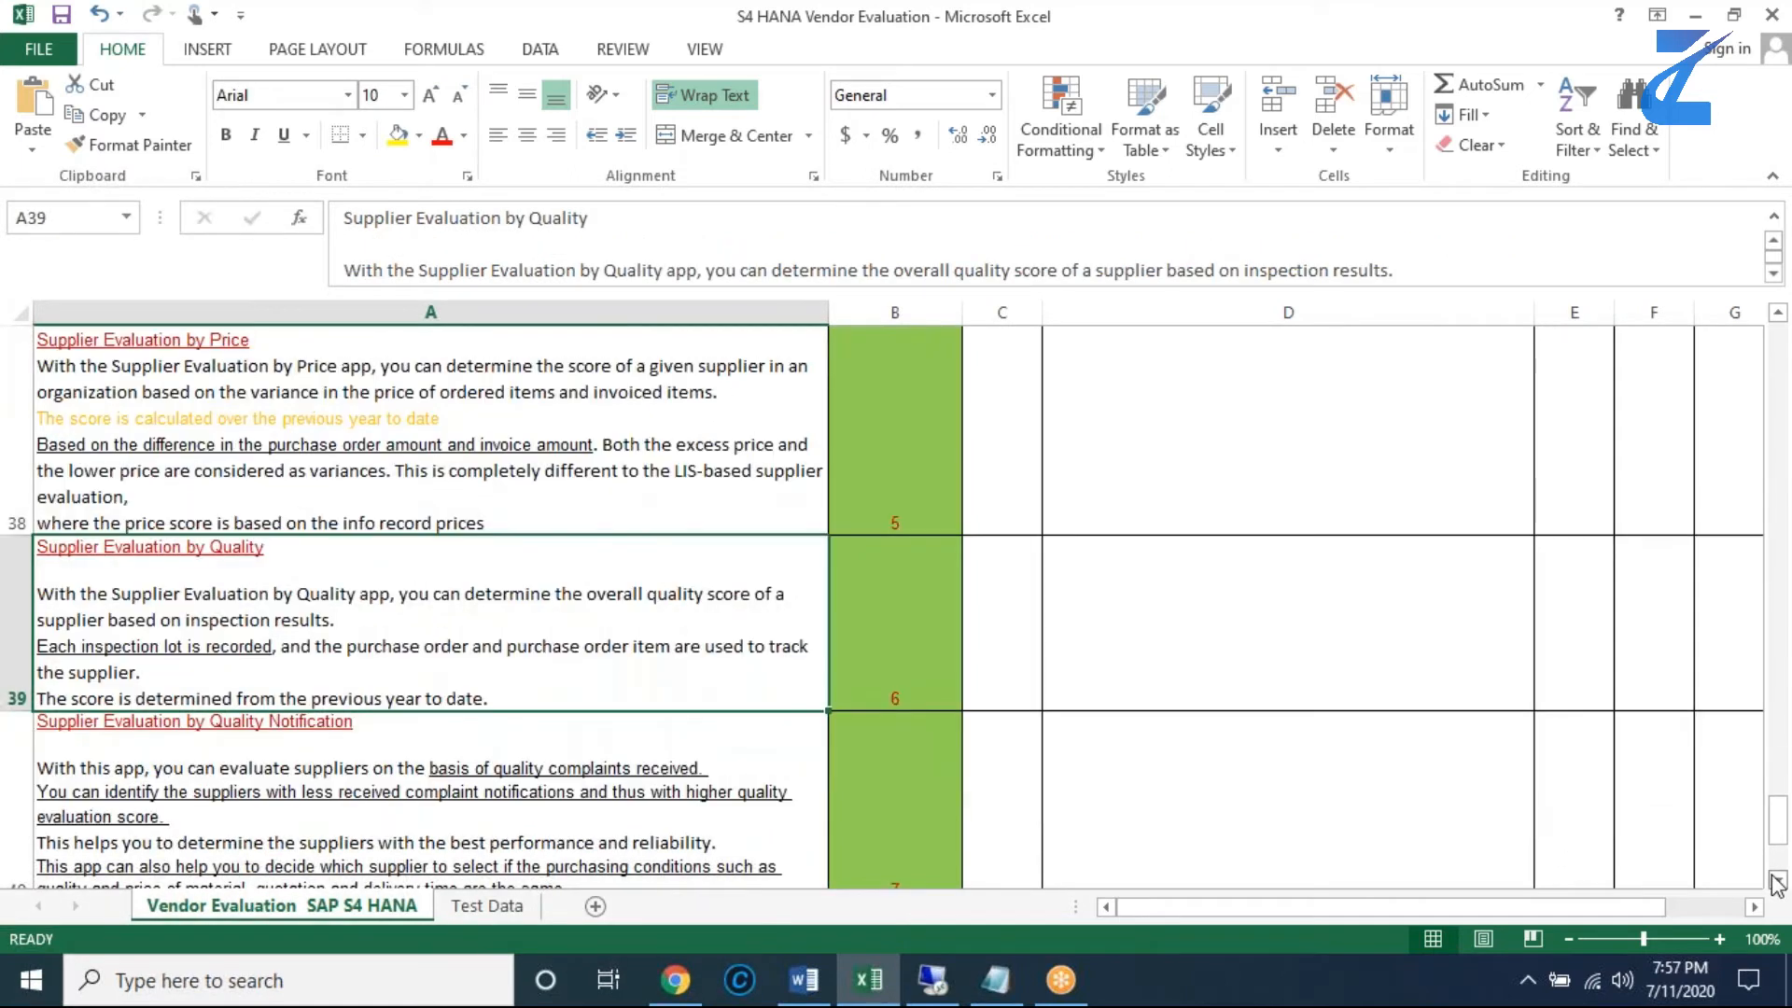
left_click(1778, 881)
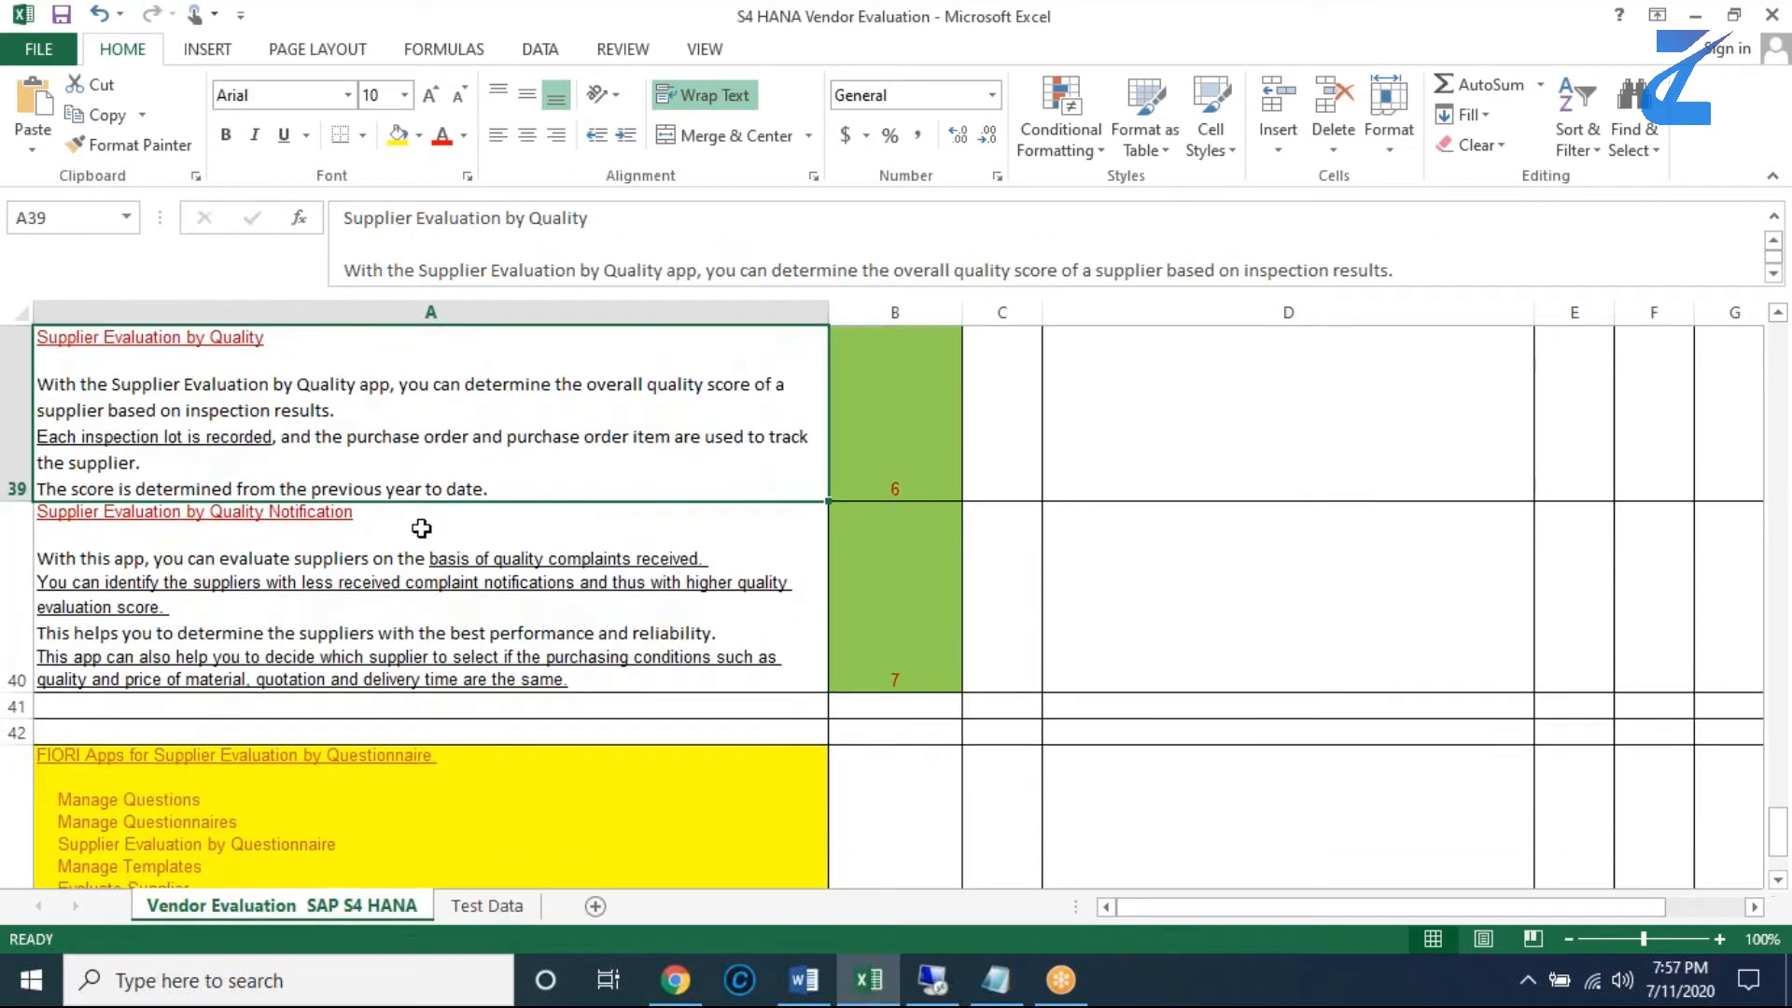
left_click(418, 527)
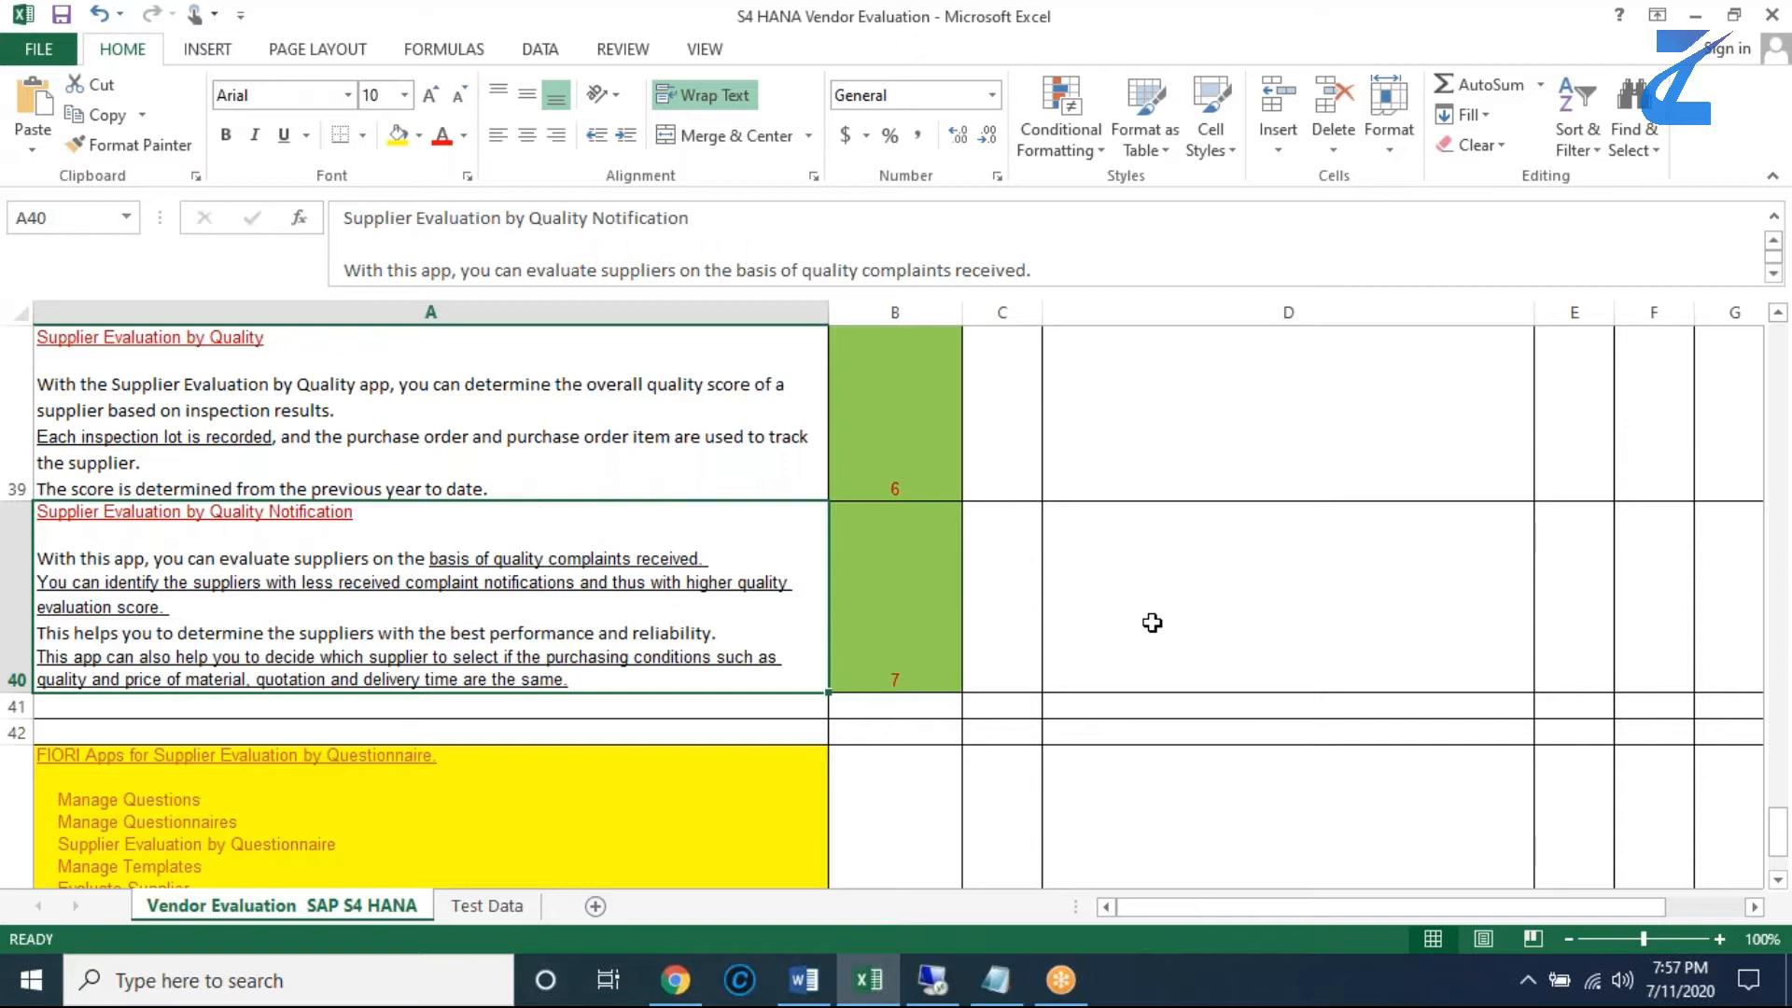
- Revisit the purchasing category and KPI app notes from row 28, then read the Fiori questionnaire apps list in A43
scroll(1159, 482, "up", 2)
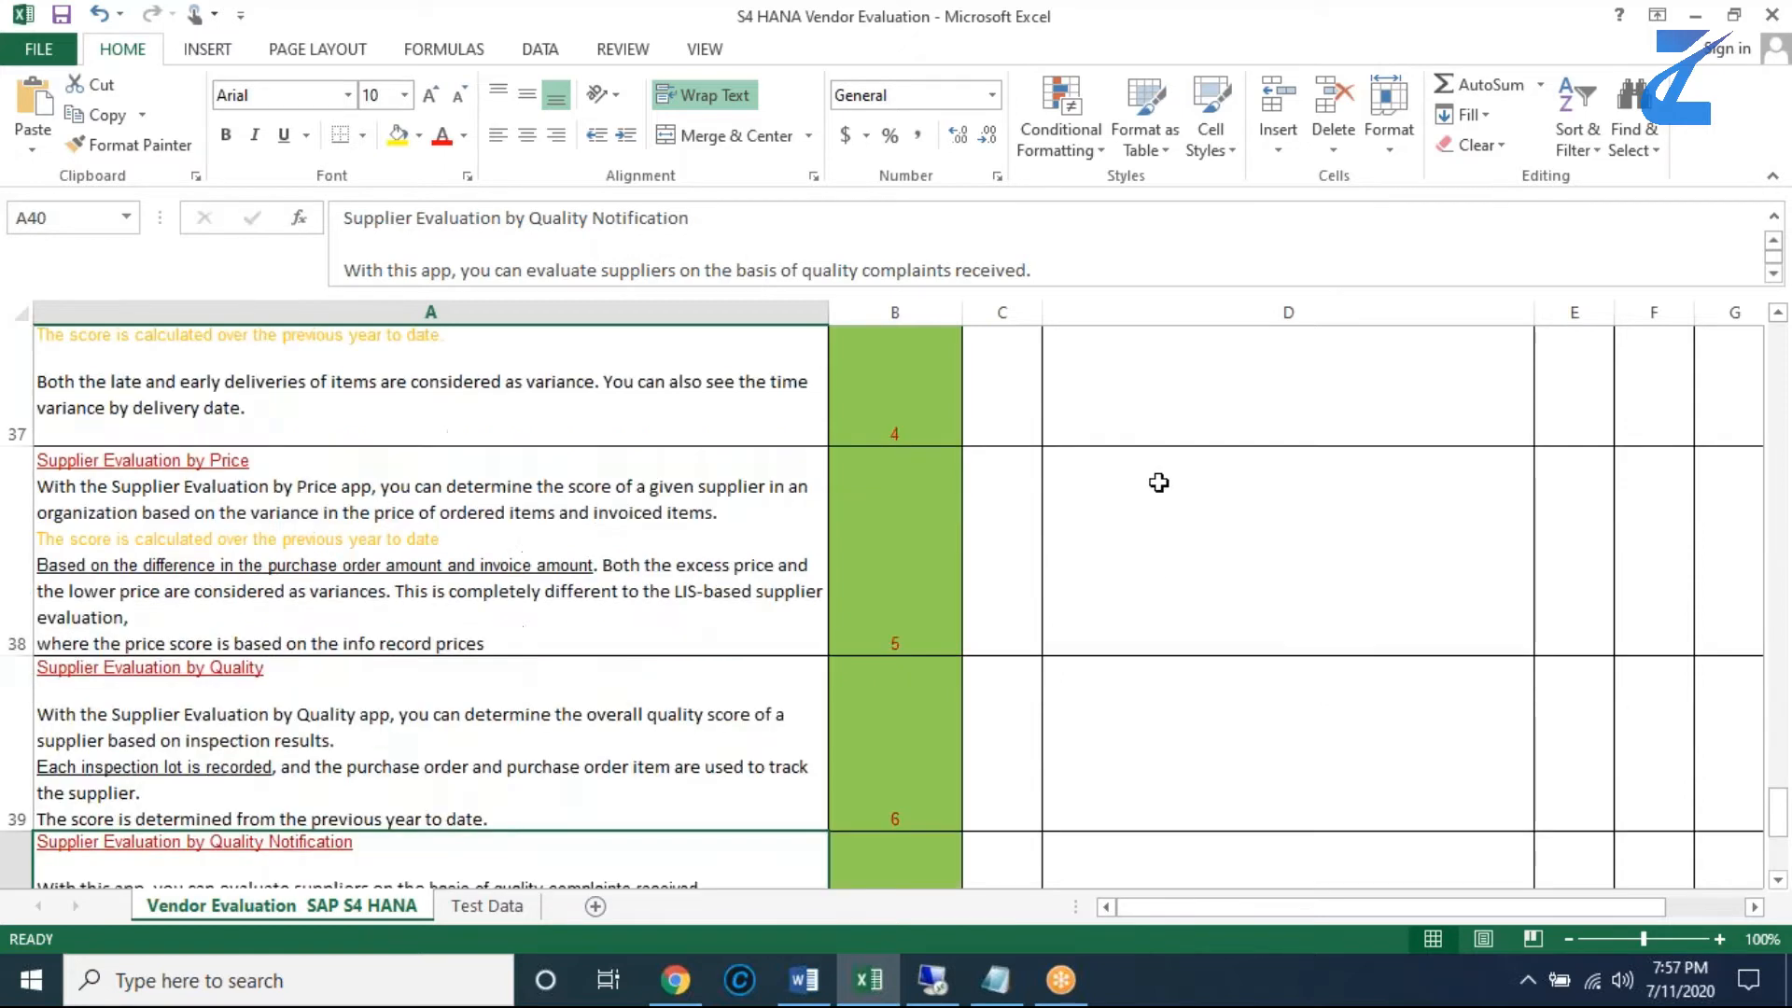
scroll(1158, 482, "up", 2)
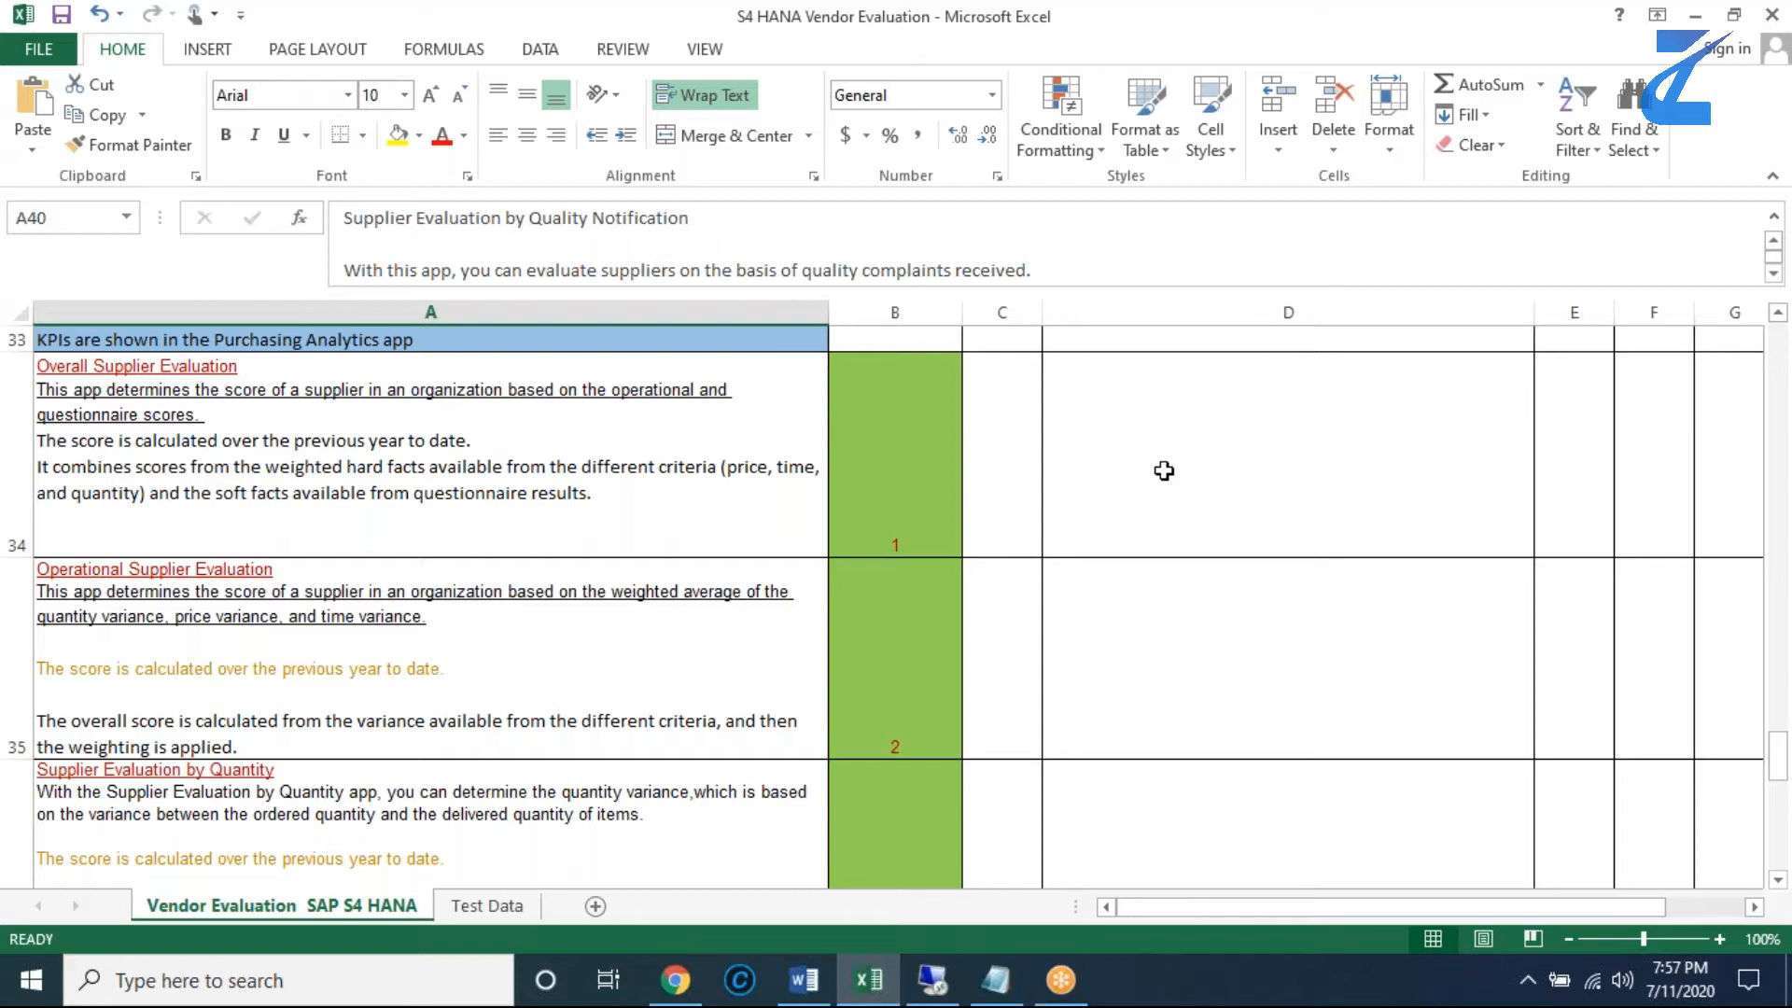
scroll(1164, 471, "up", 2)
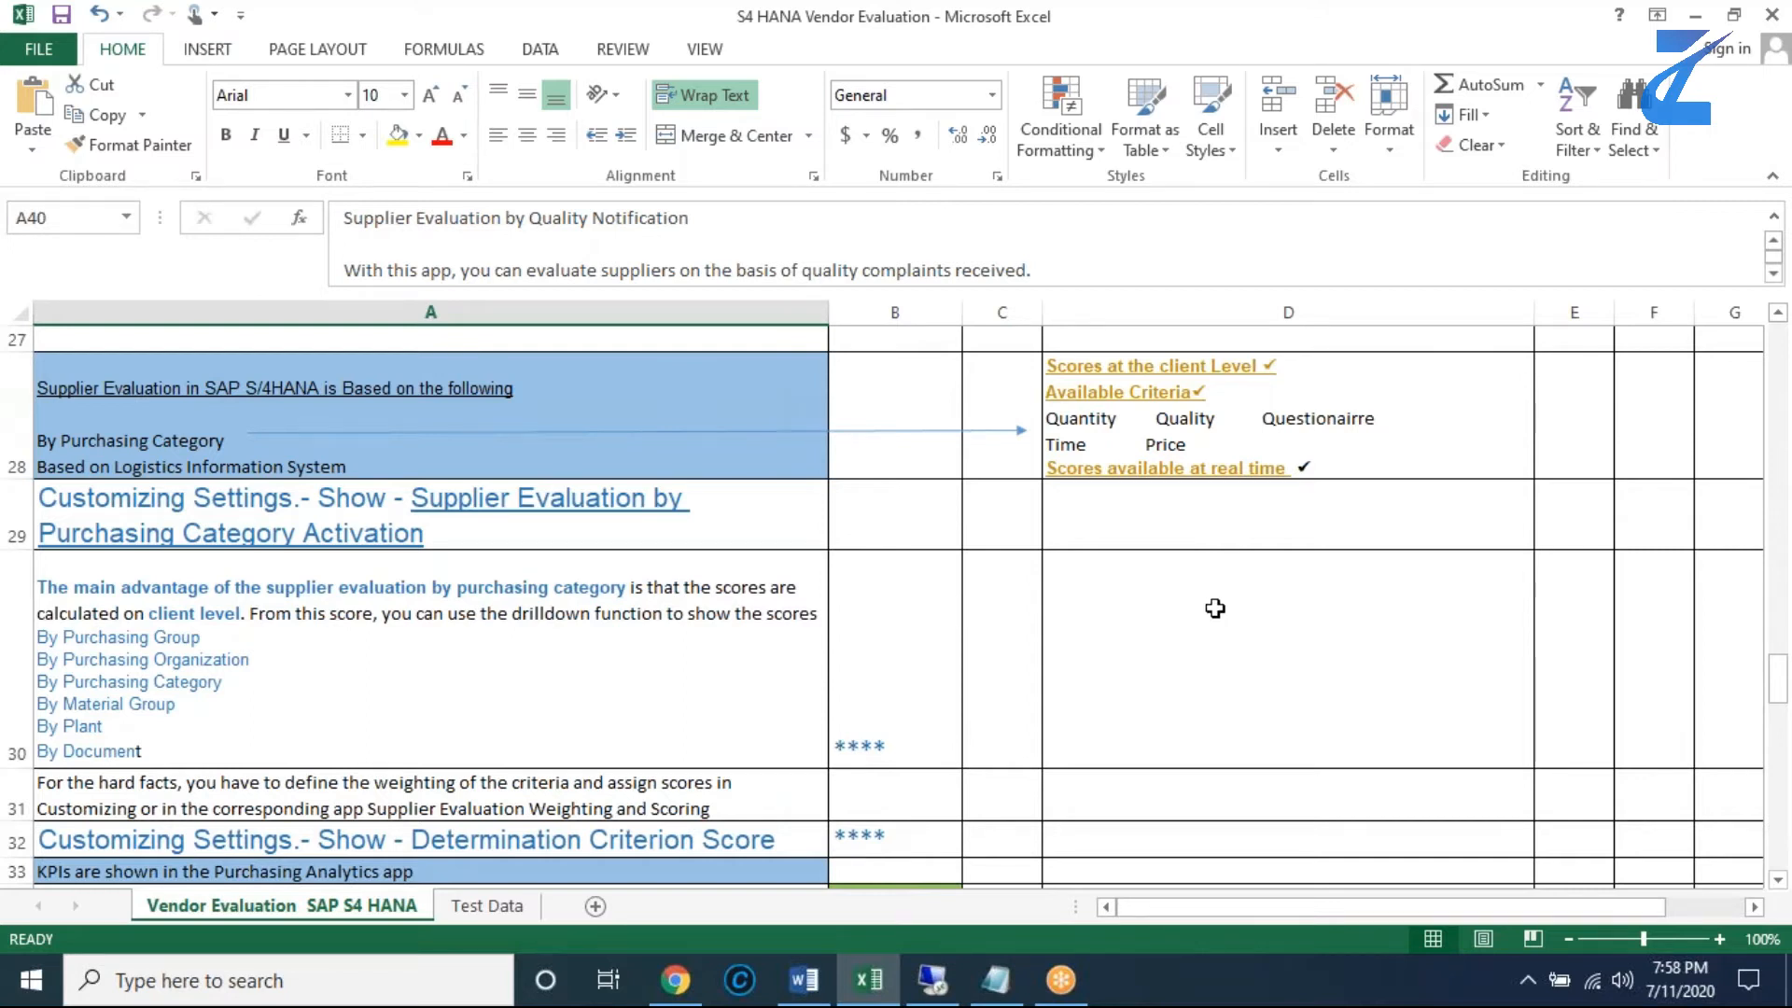
scroll(1212, 607, "down", 3)
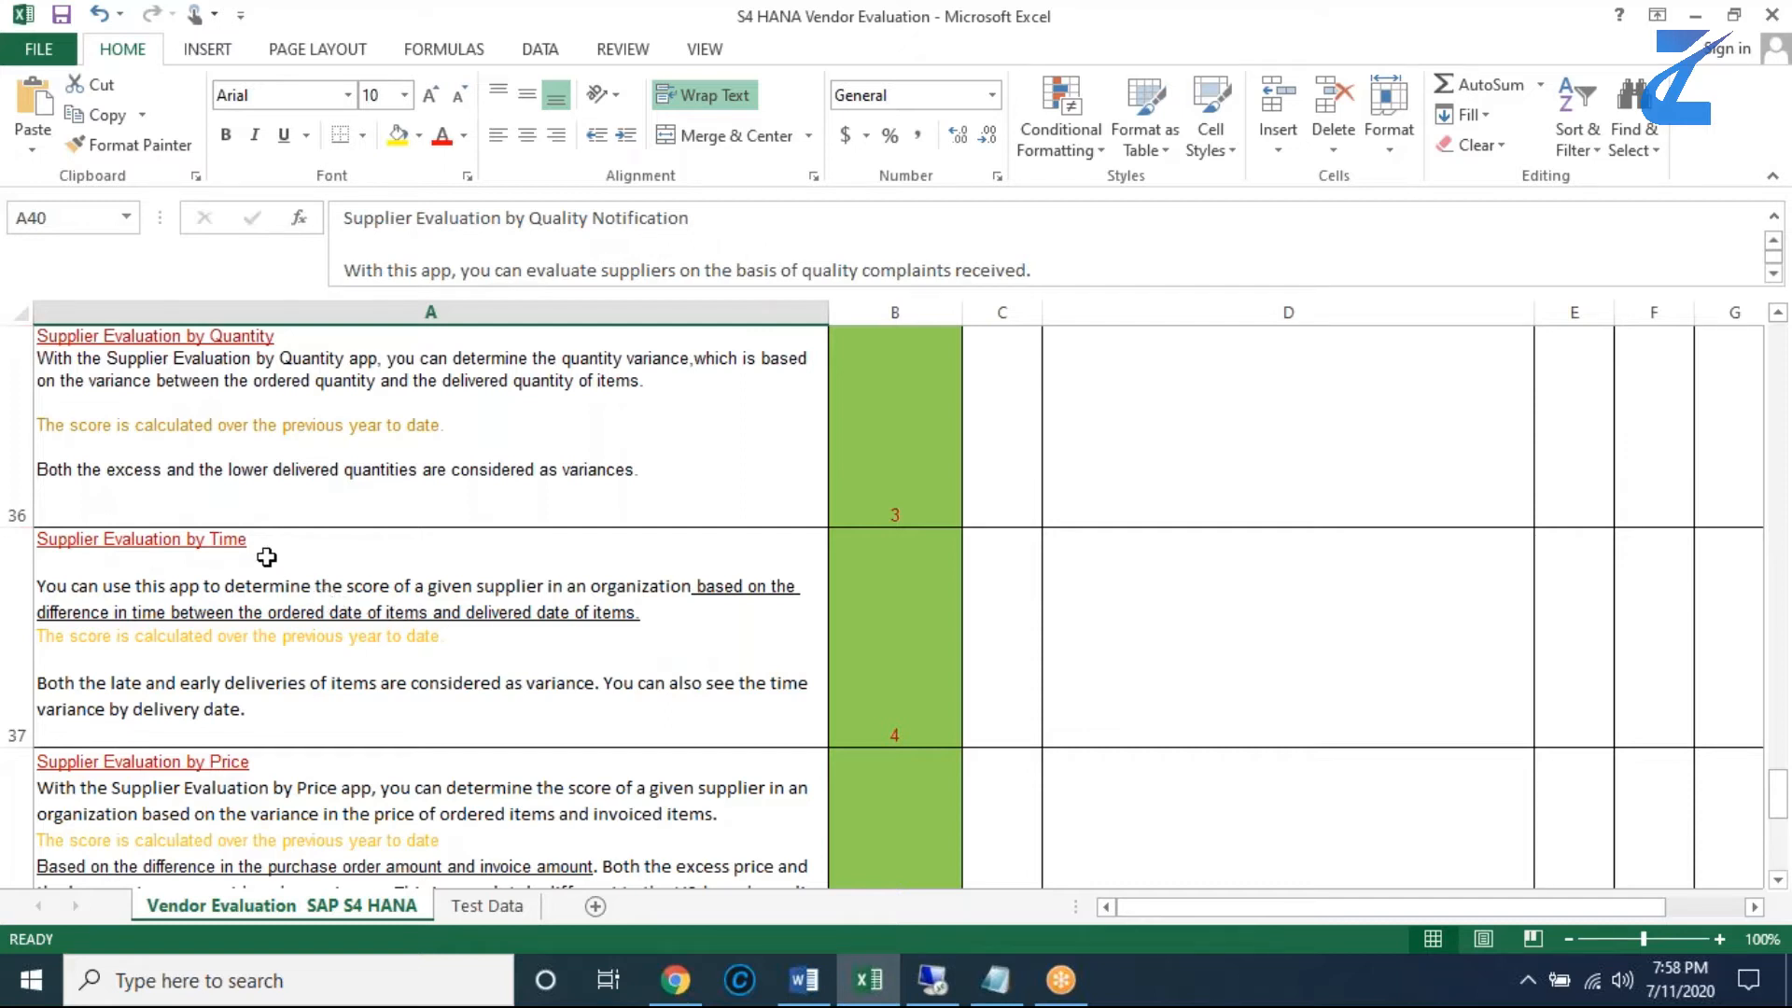
left_click(232, 548)
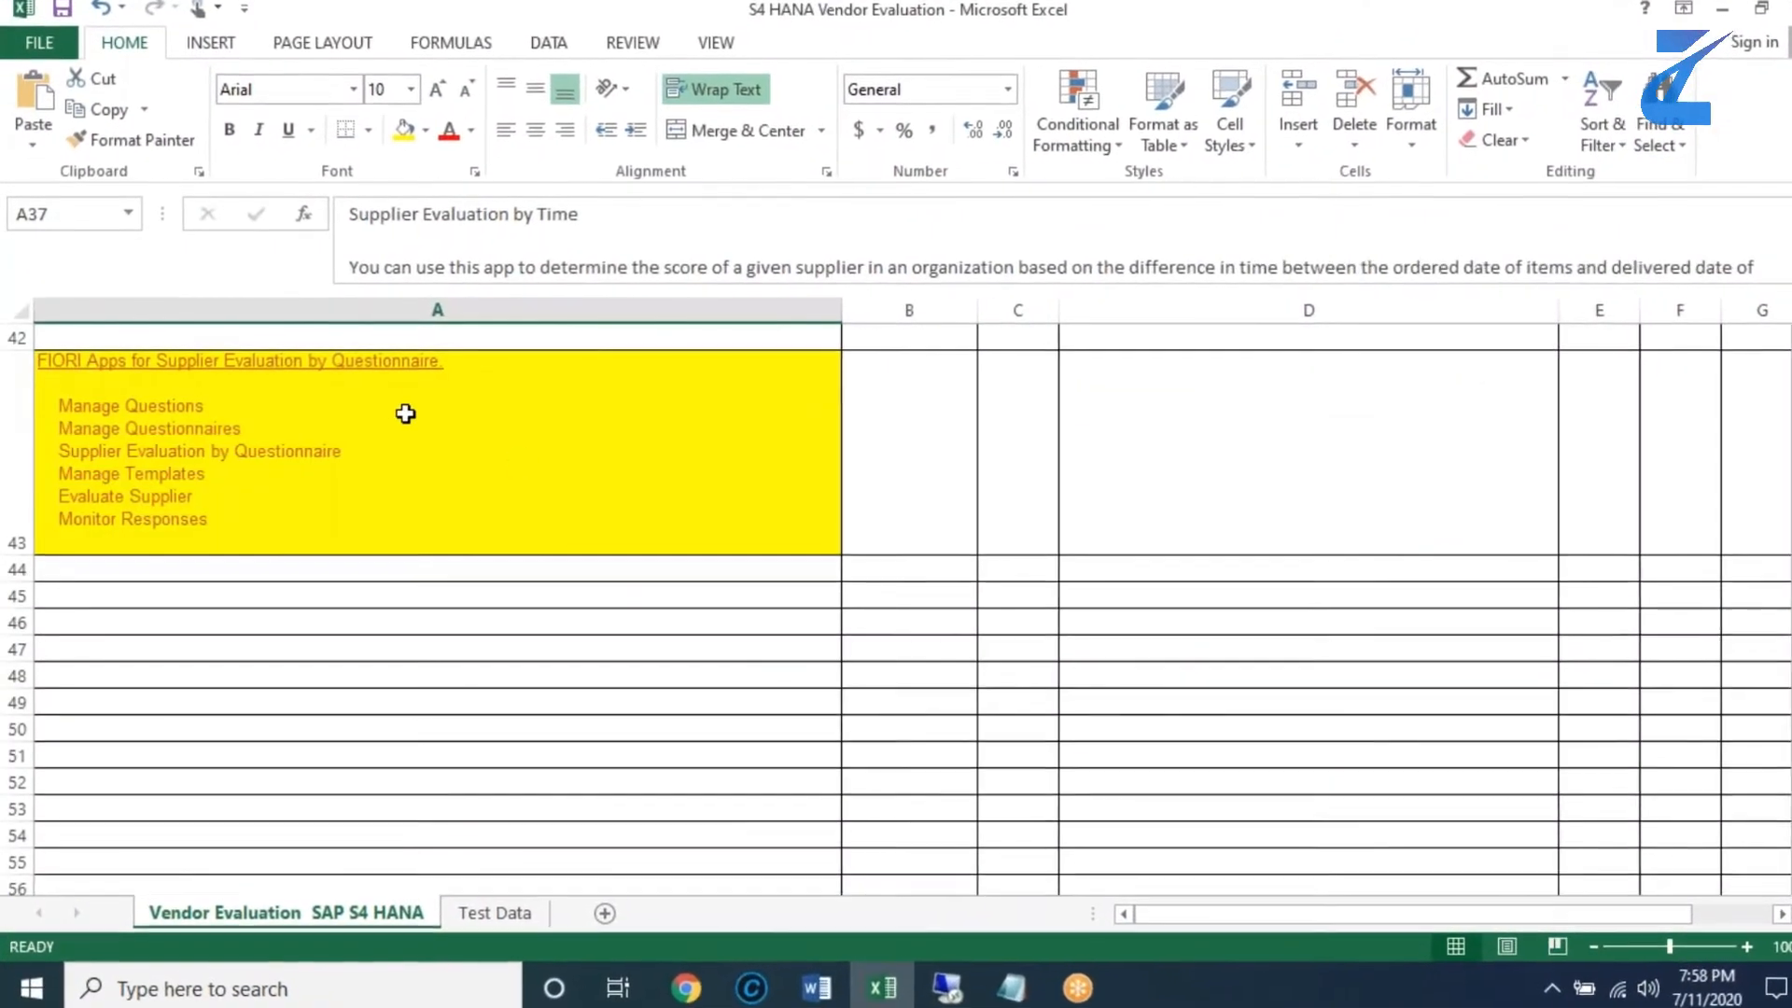
left_click(401, 408)
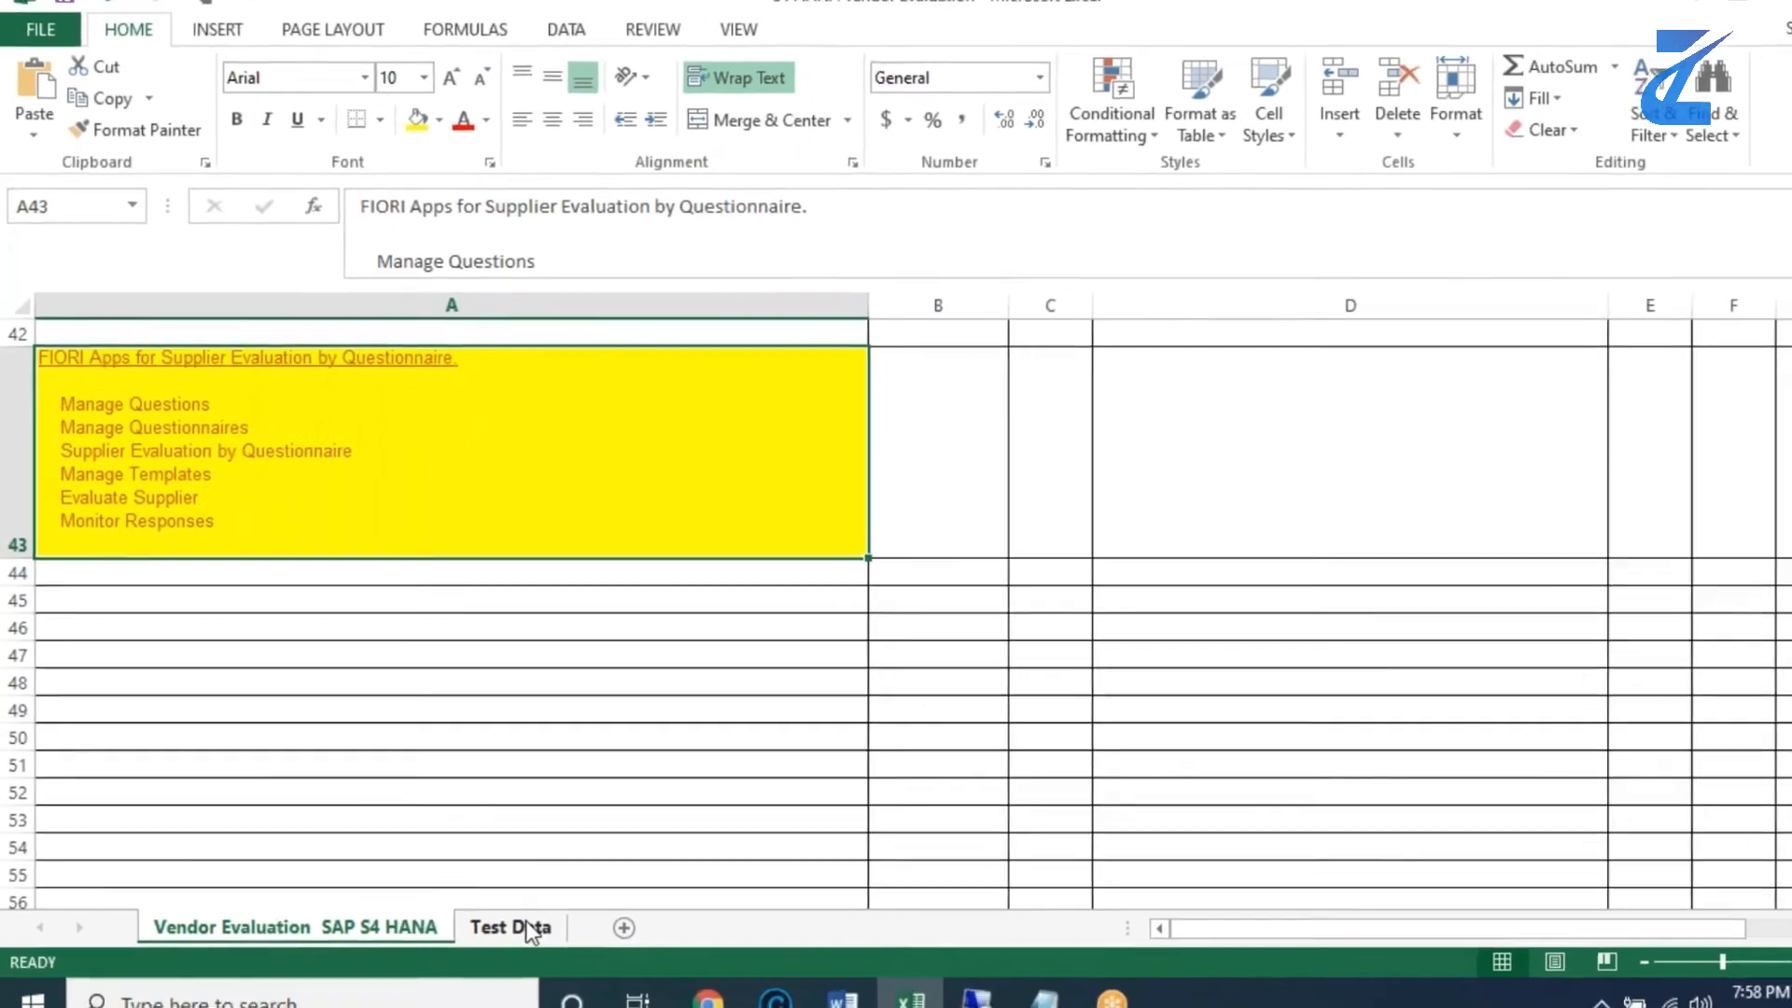
- Open the Test Data sheet and review the details, application and test data for step 1 in row 2
left_click(525, 927)
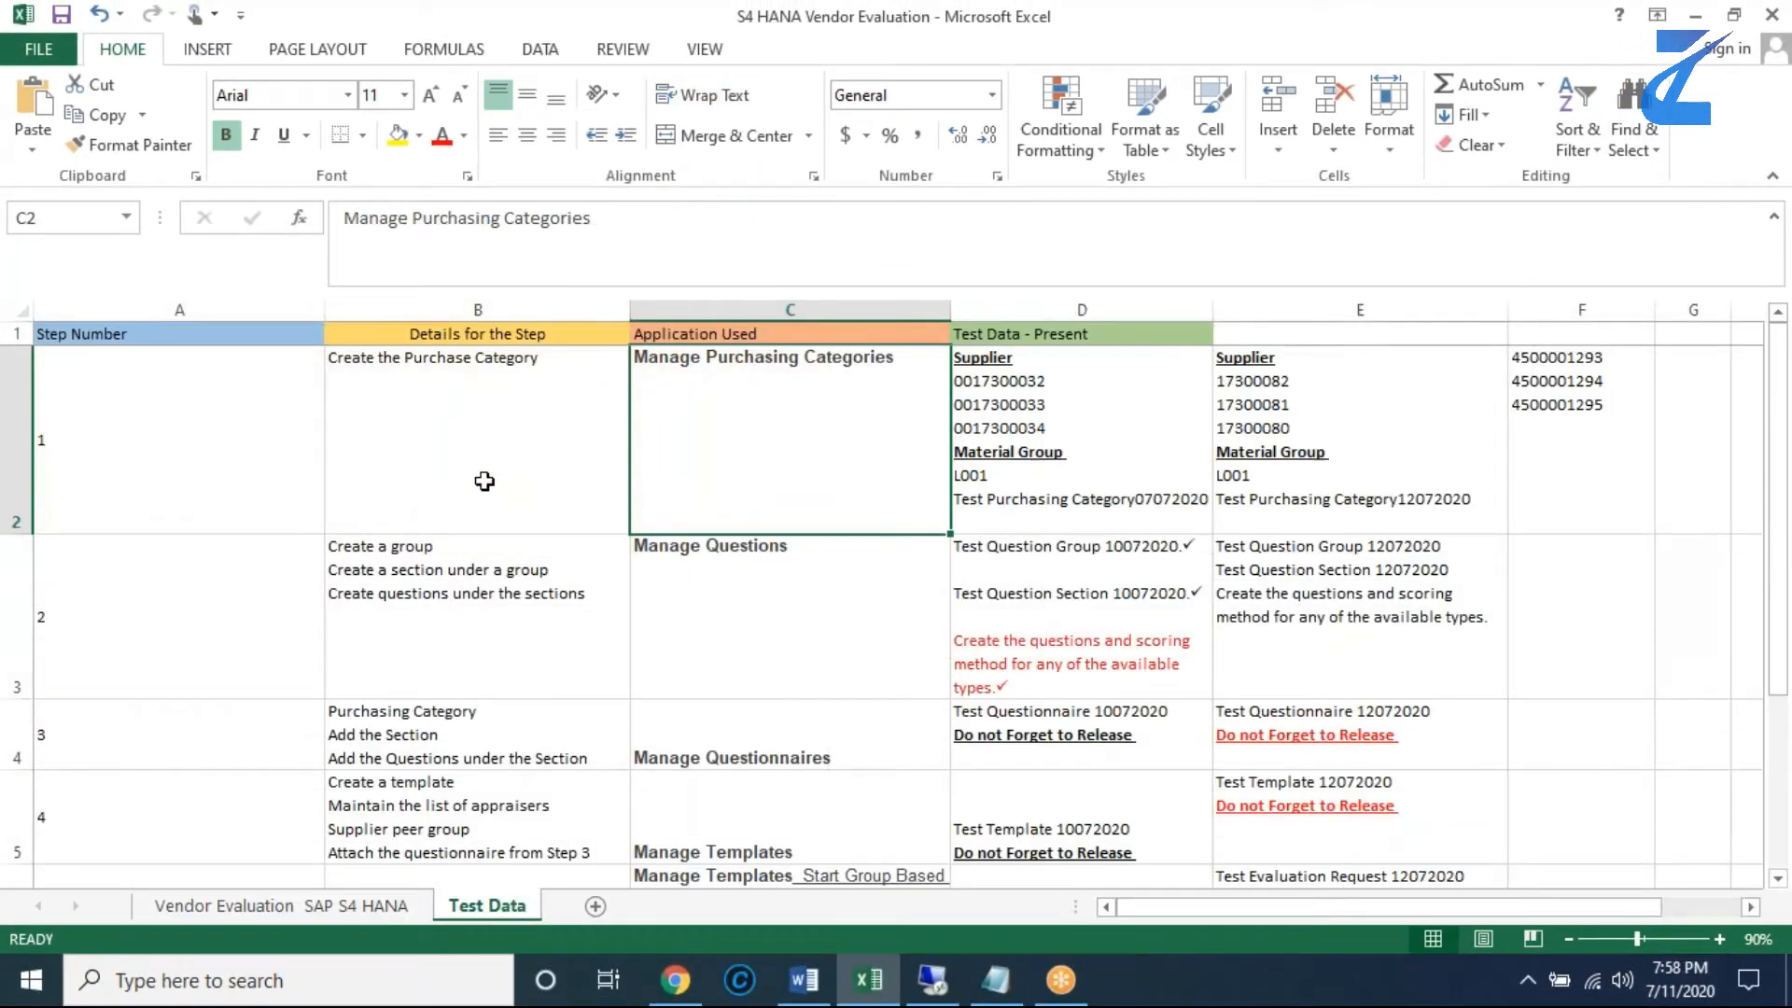
left_click(484, 481)
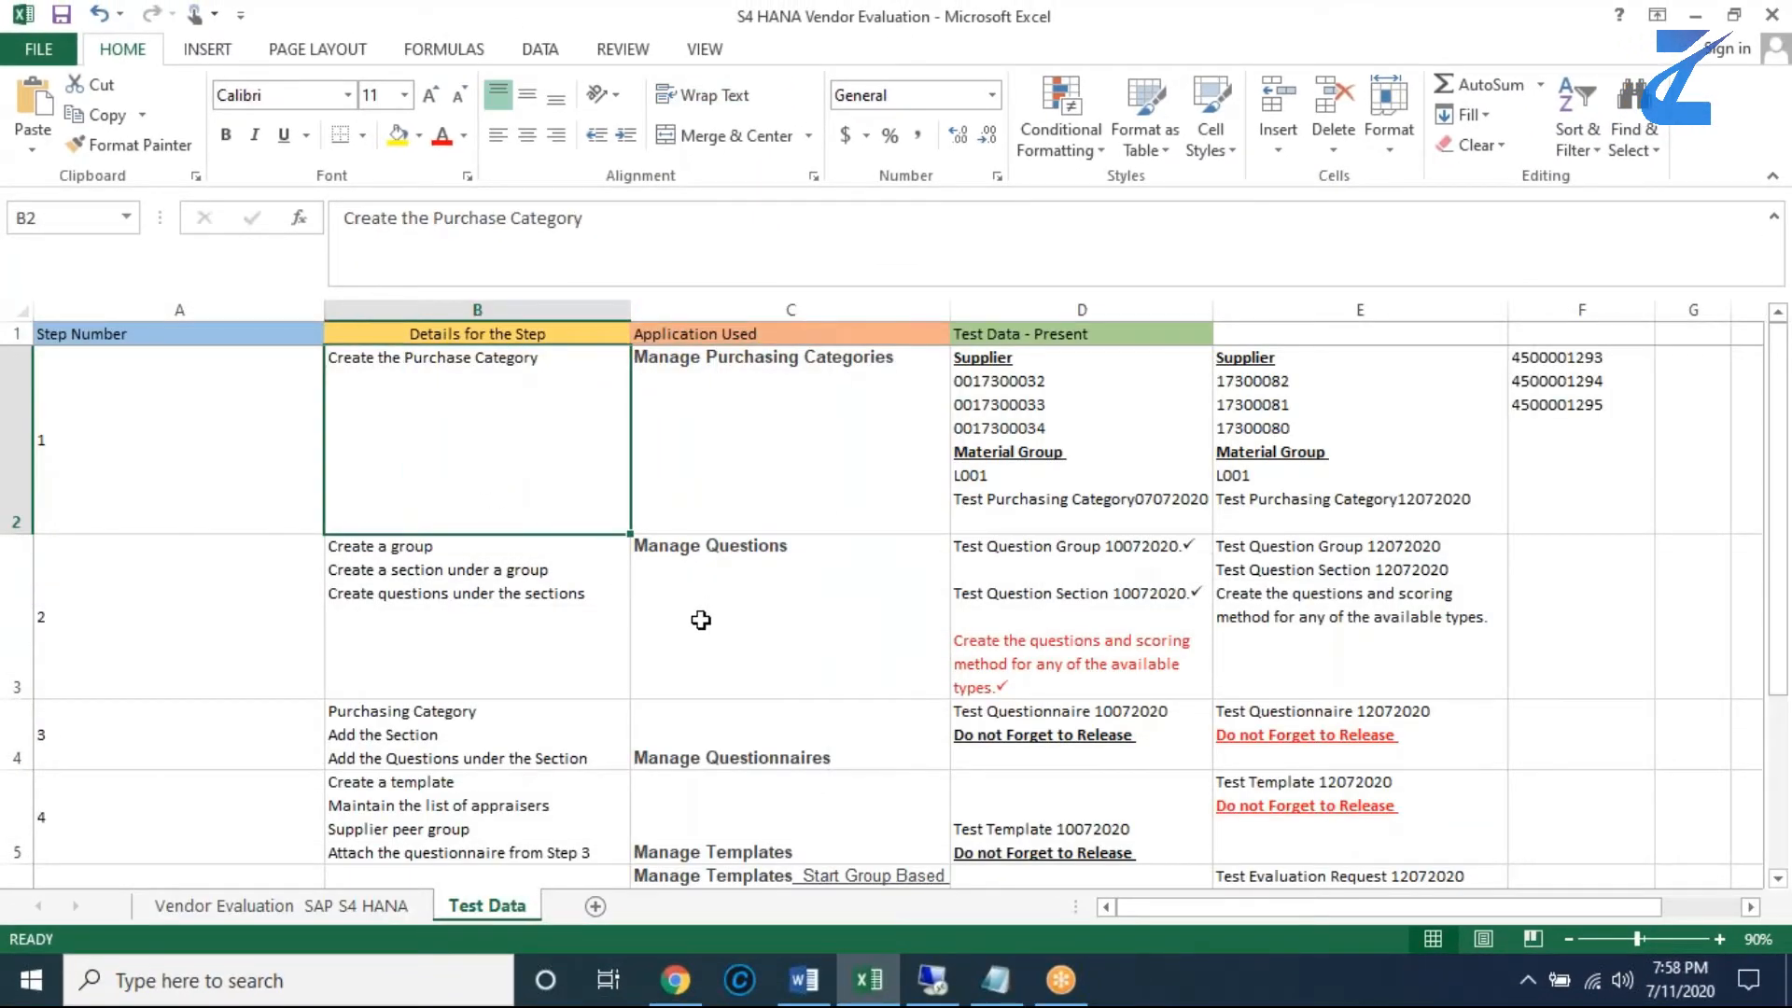
left_click(859, 472)
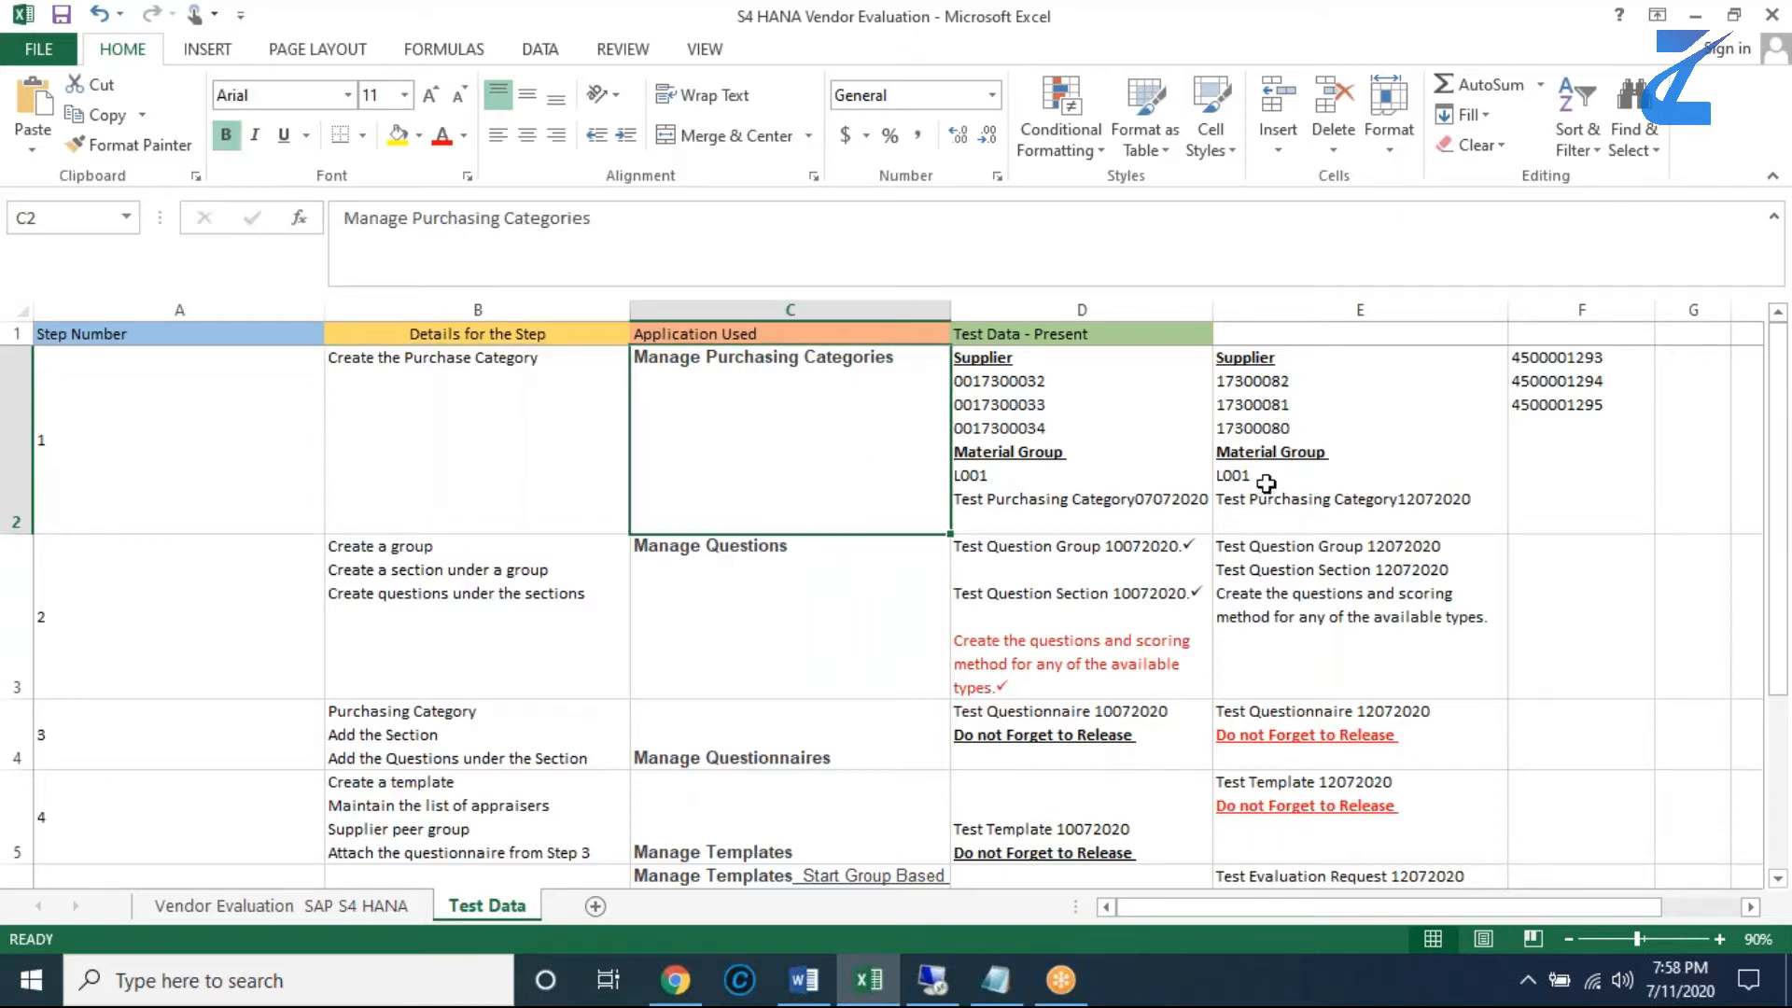
left_click(1281, 507)
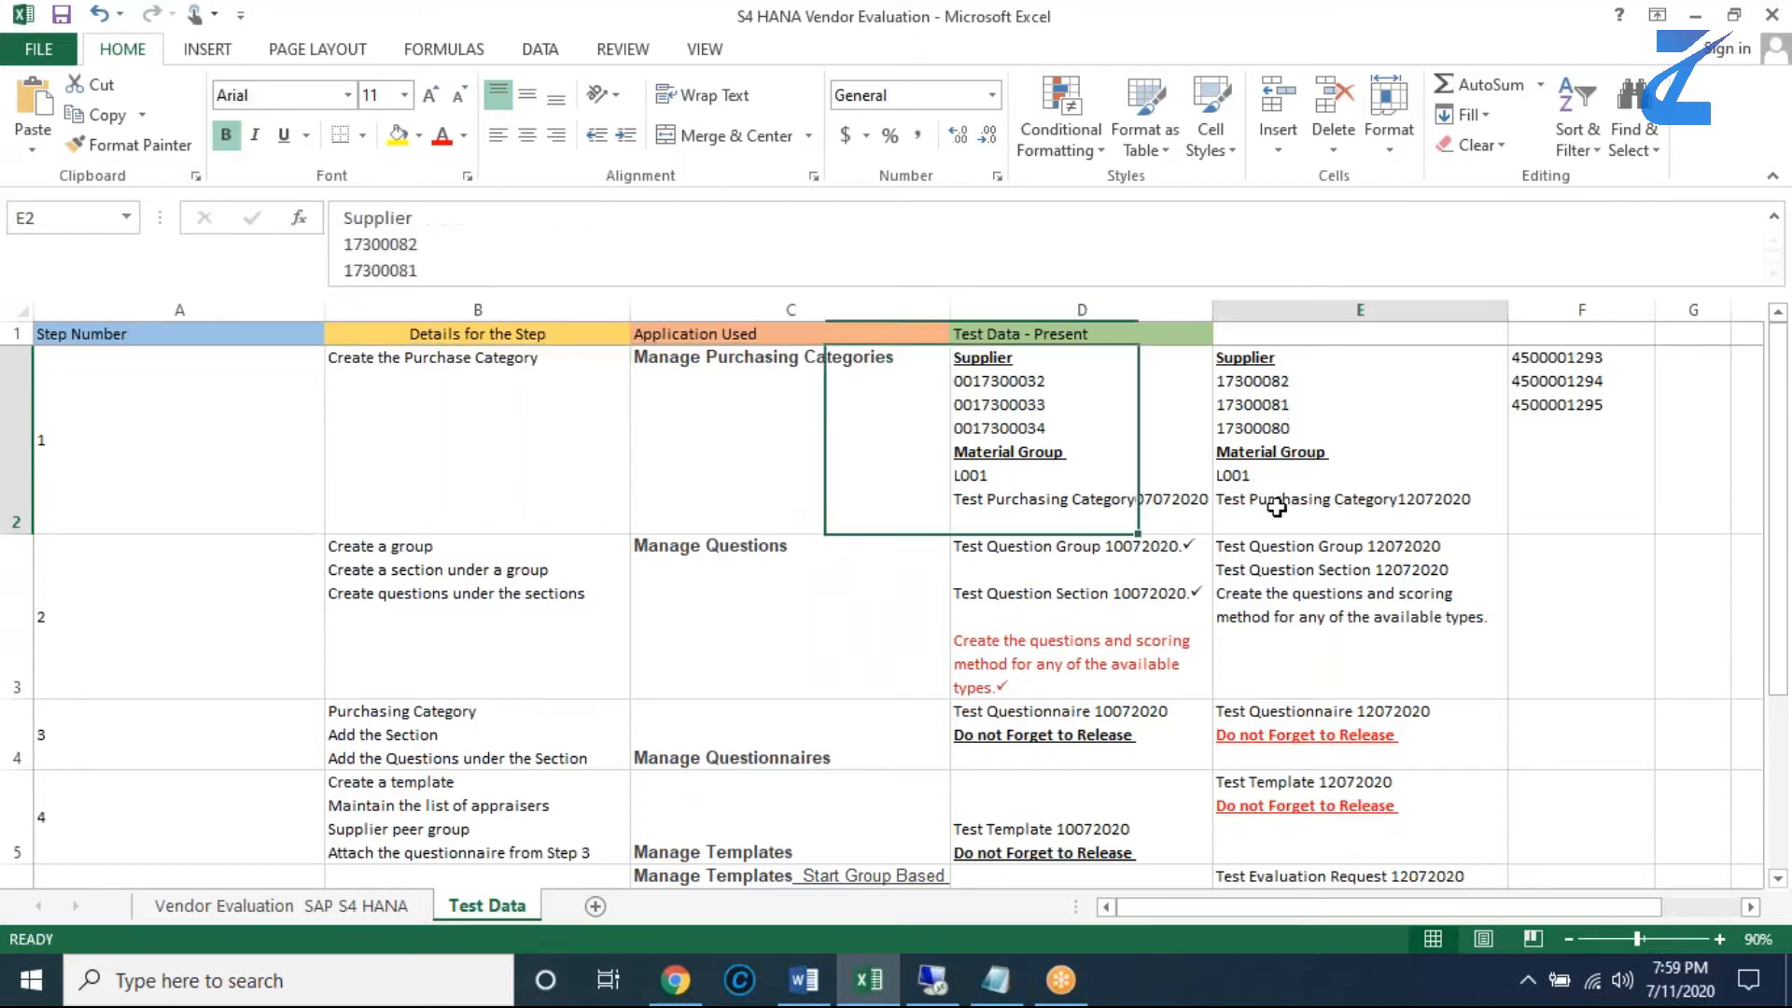
- Hide the Test Data - Present column D on the Test Data sheet
left_click(1044, 300)
right_click(1045, 305)
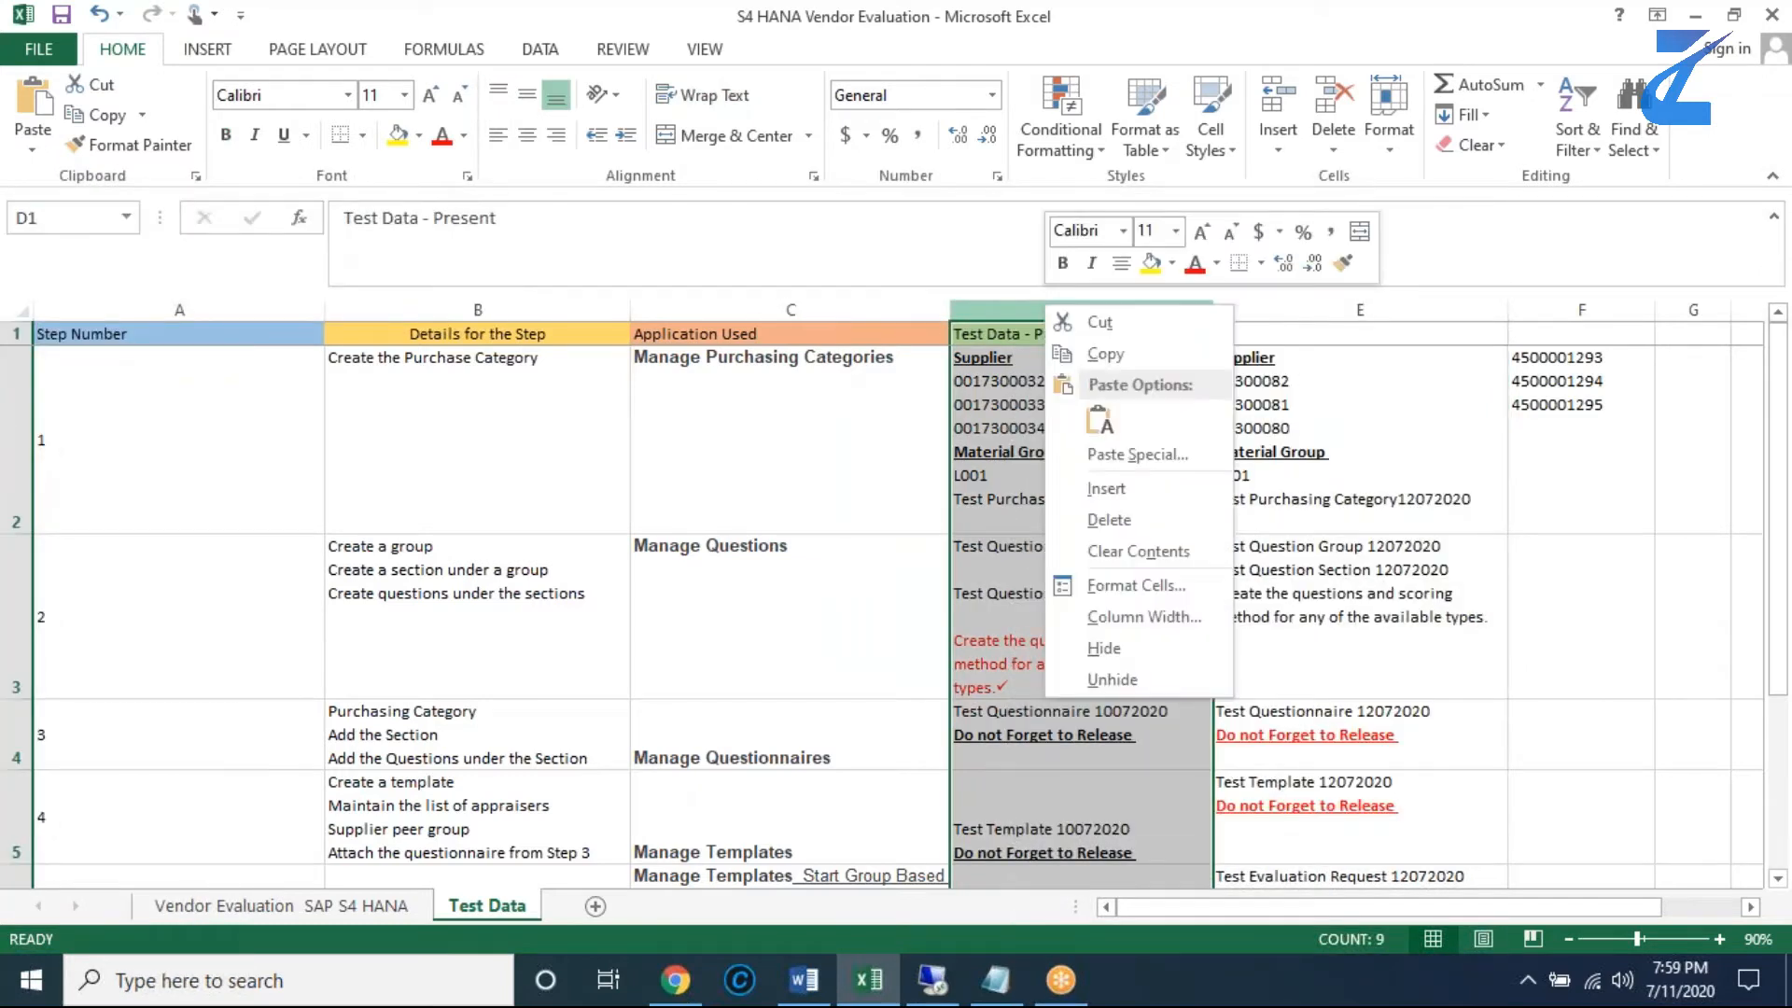
left_click(1115, 651)
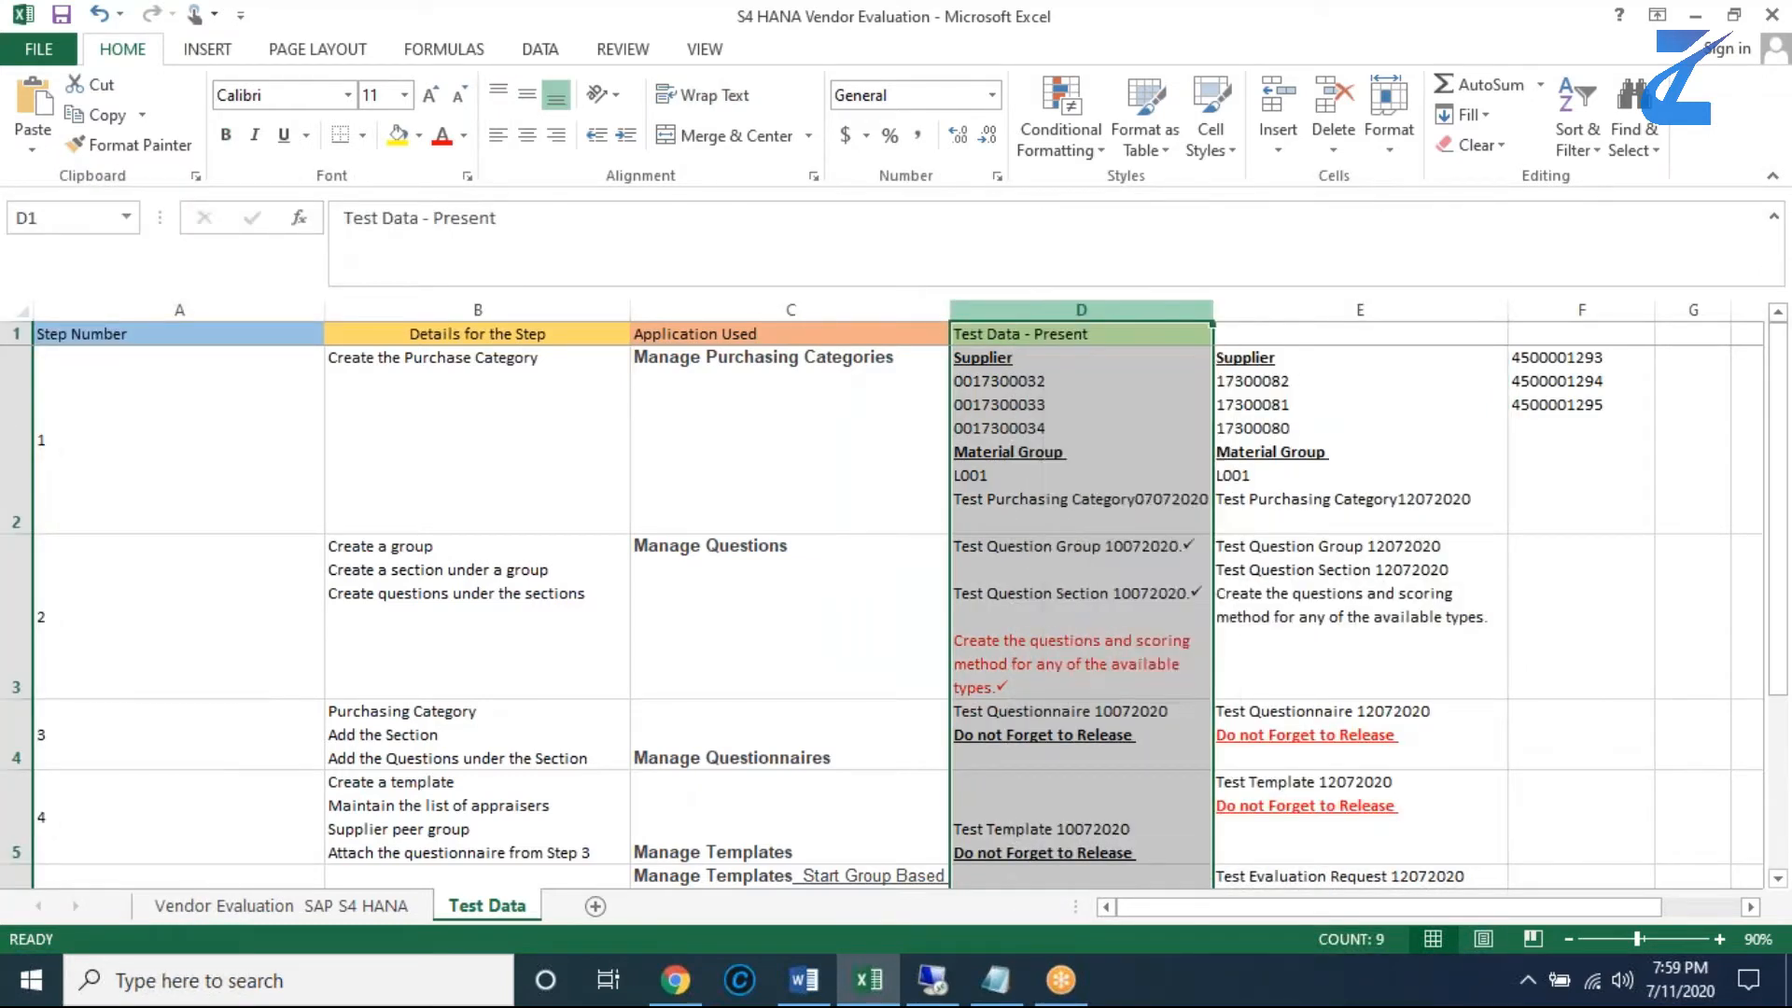
left_click(1088, 388)
left_click(1039, 333)
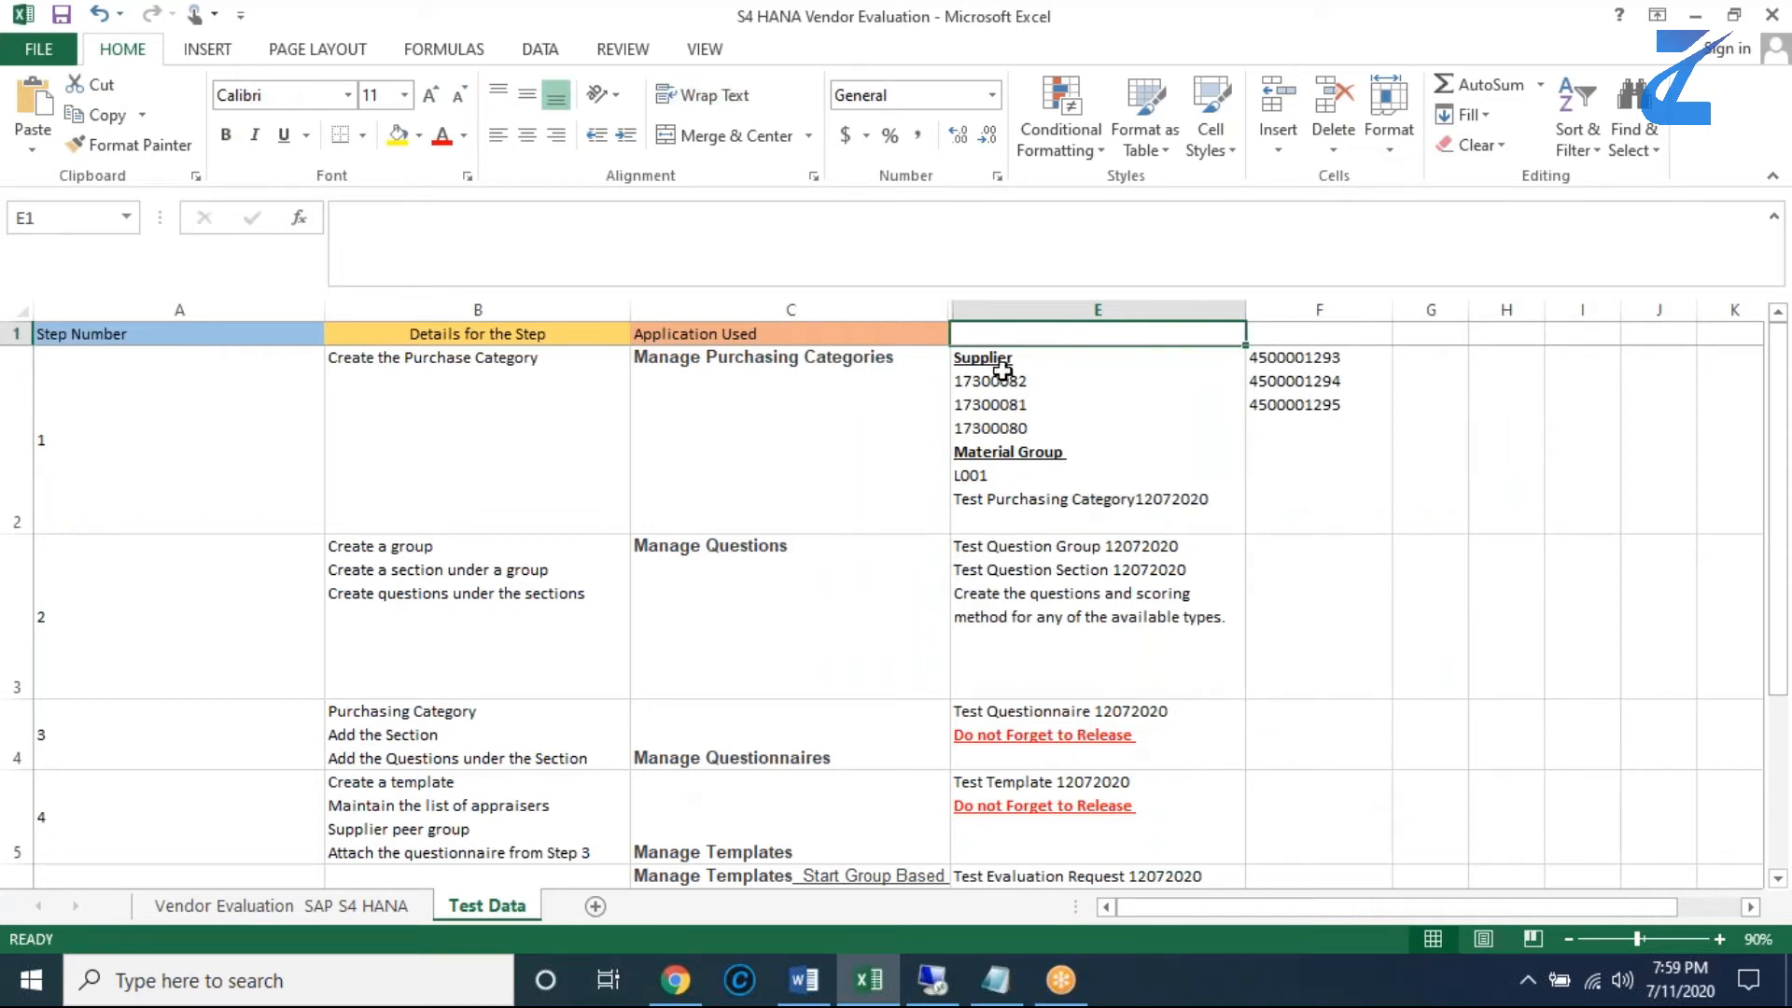
left_click(801, 398)
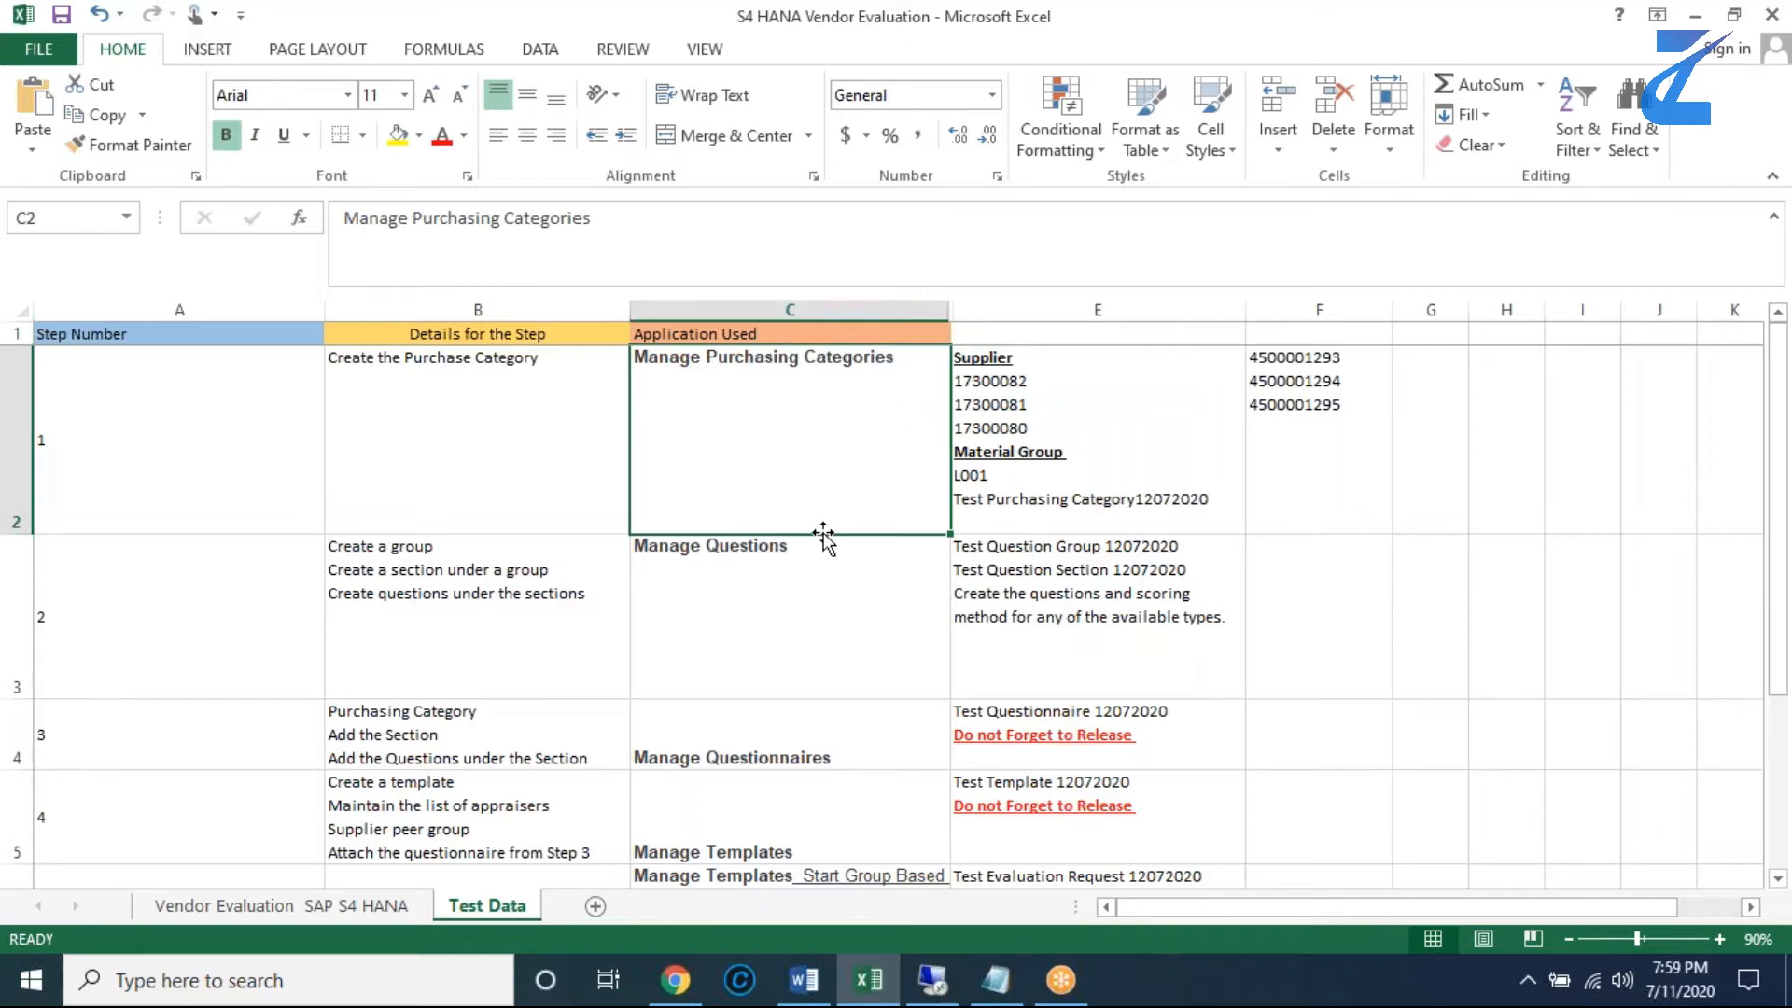
- Make the Test Purchasing Category12072020 line in E2 red and underlined, and clear the contents of F2
double_click(1038, 498)
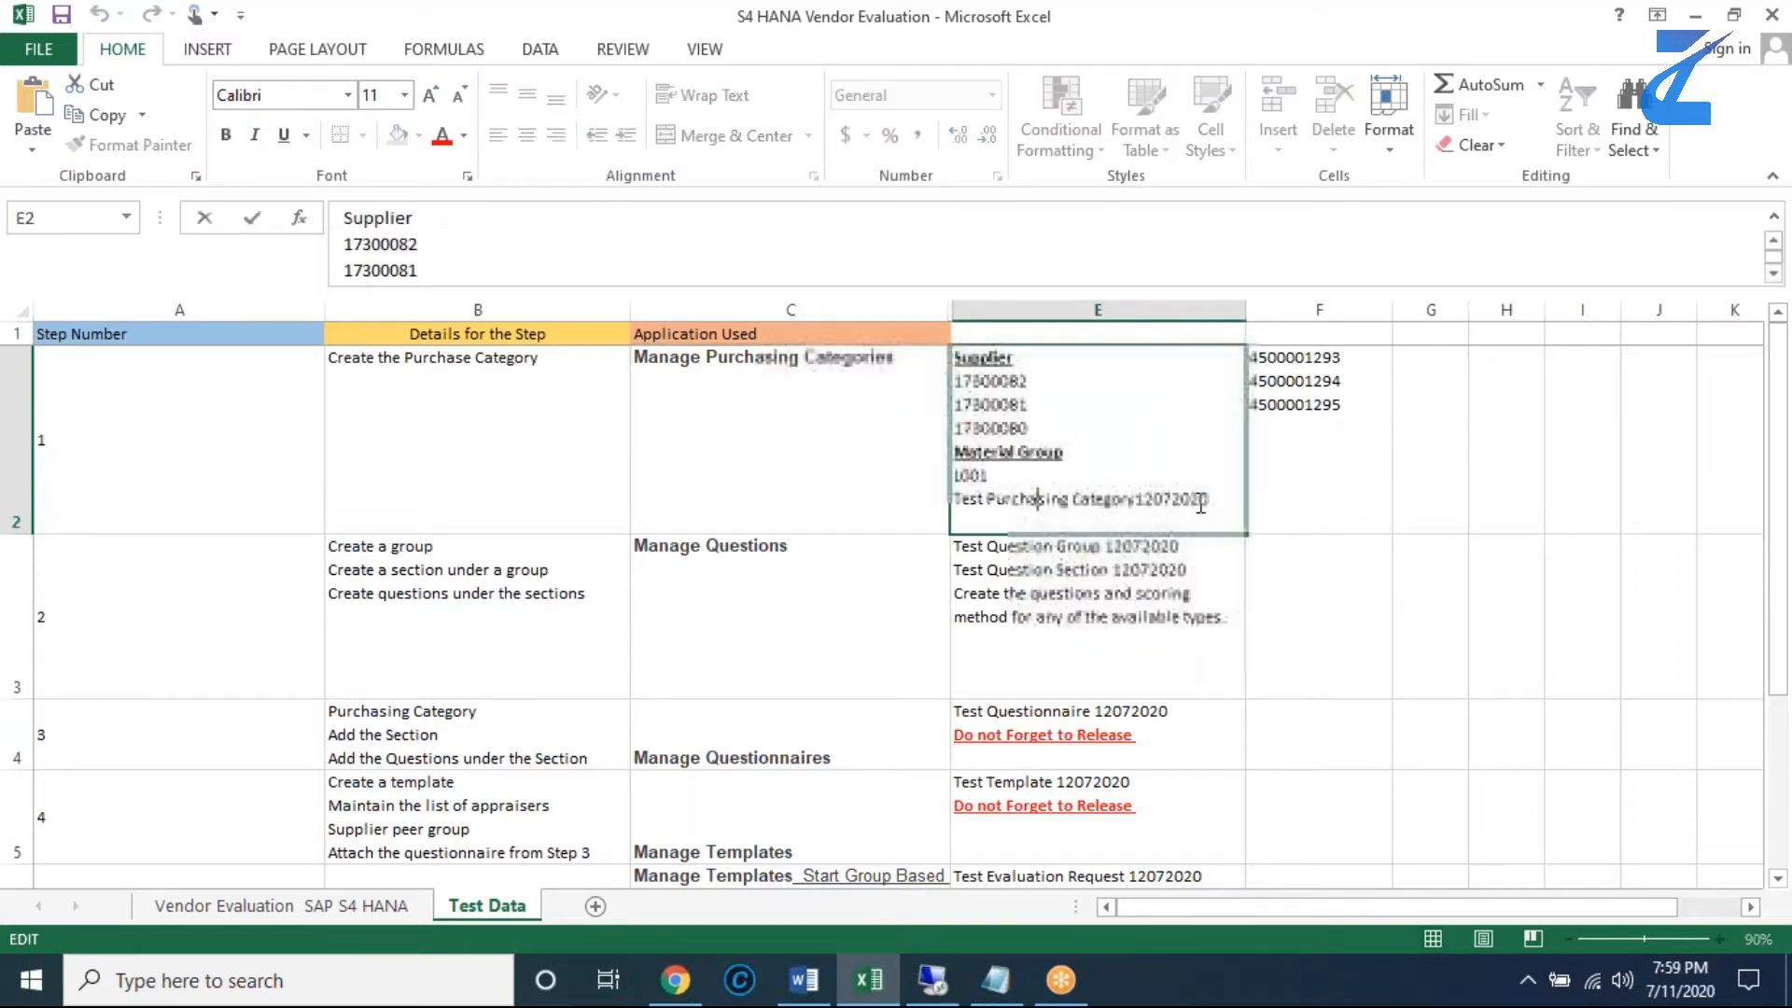
left_click_drag(1209, 500, 1058, 495)
left_click_drag(972, 495, 954, 498)
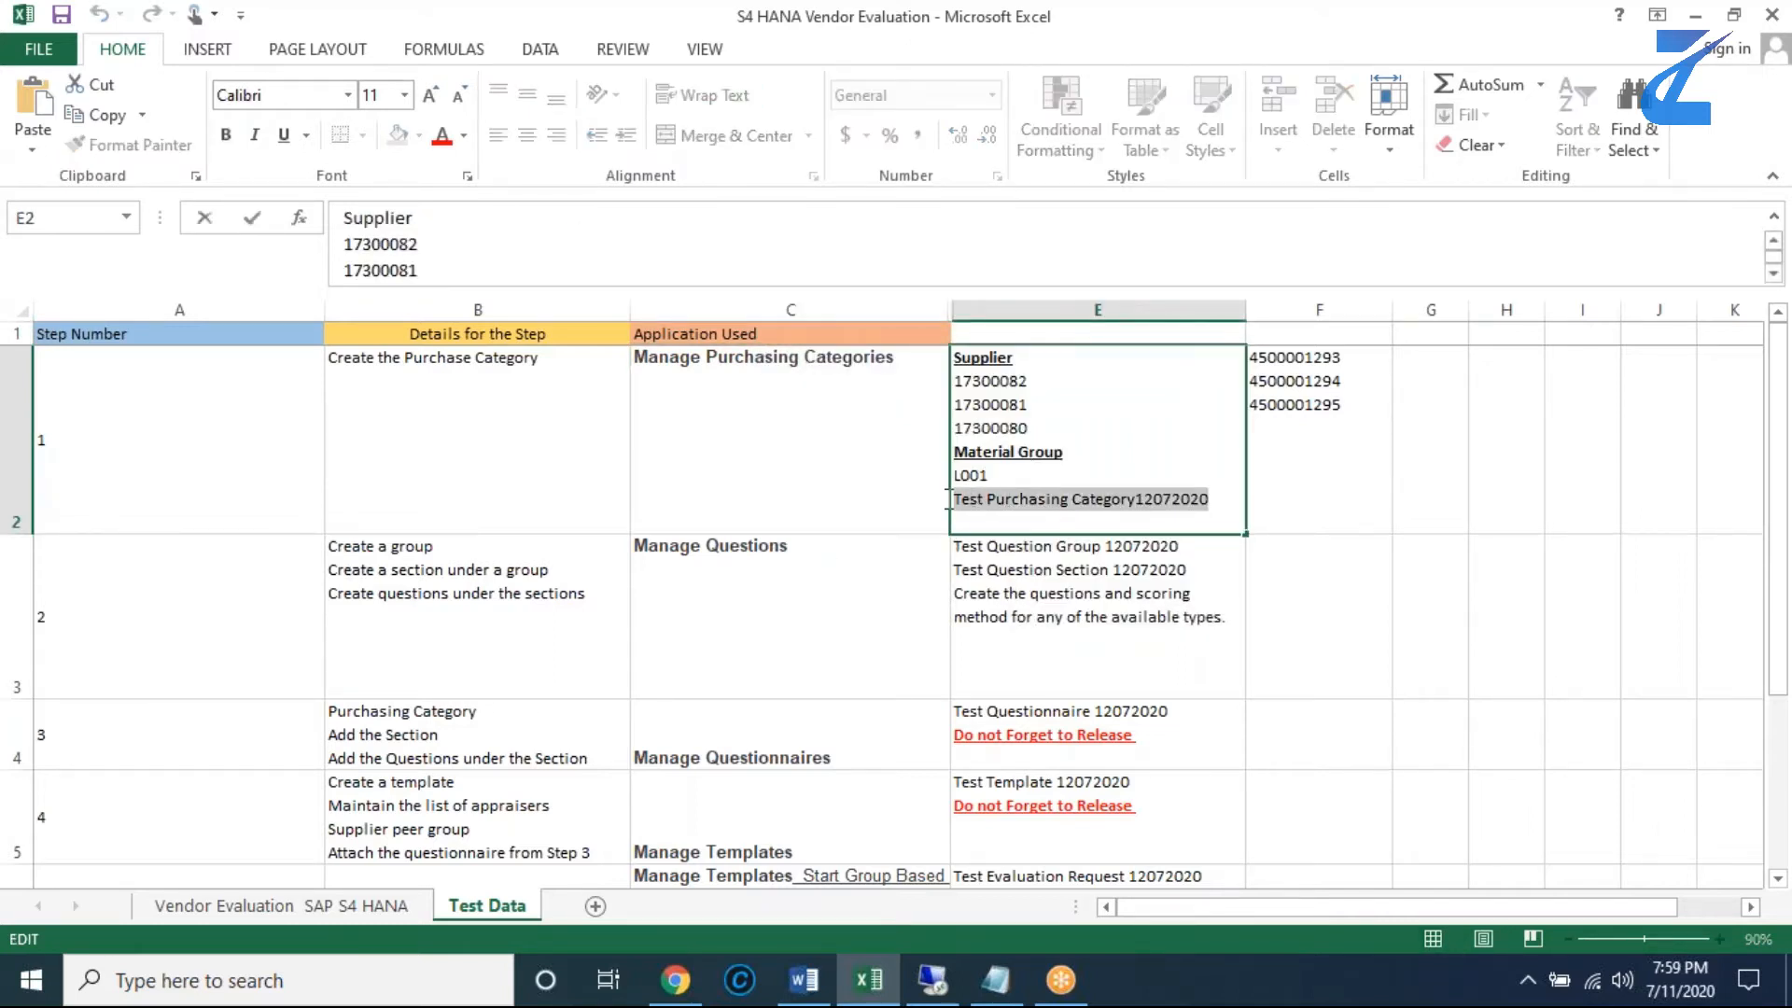
left_click(445, 137)
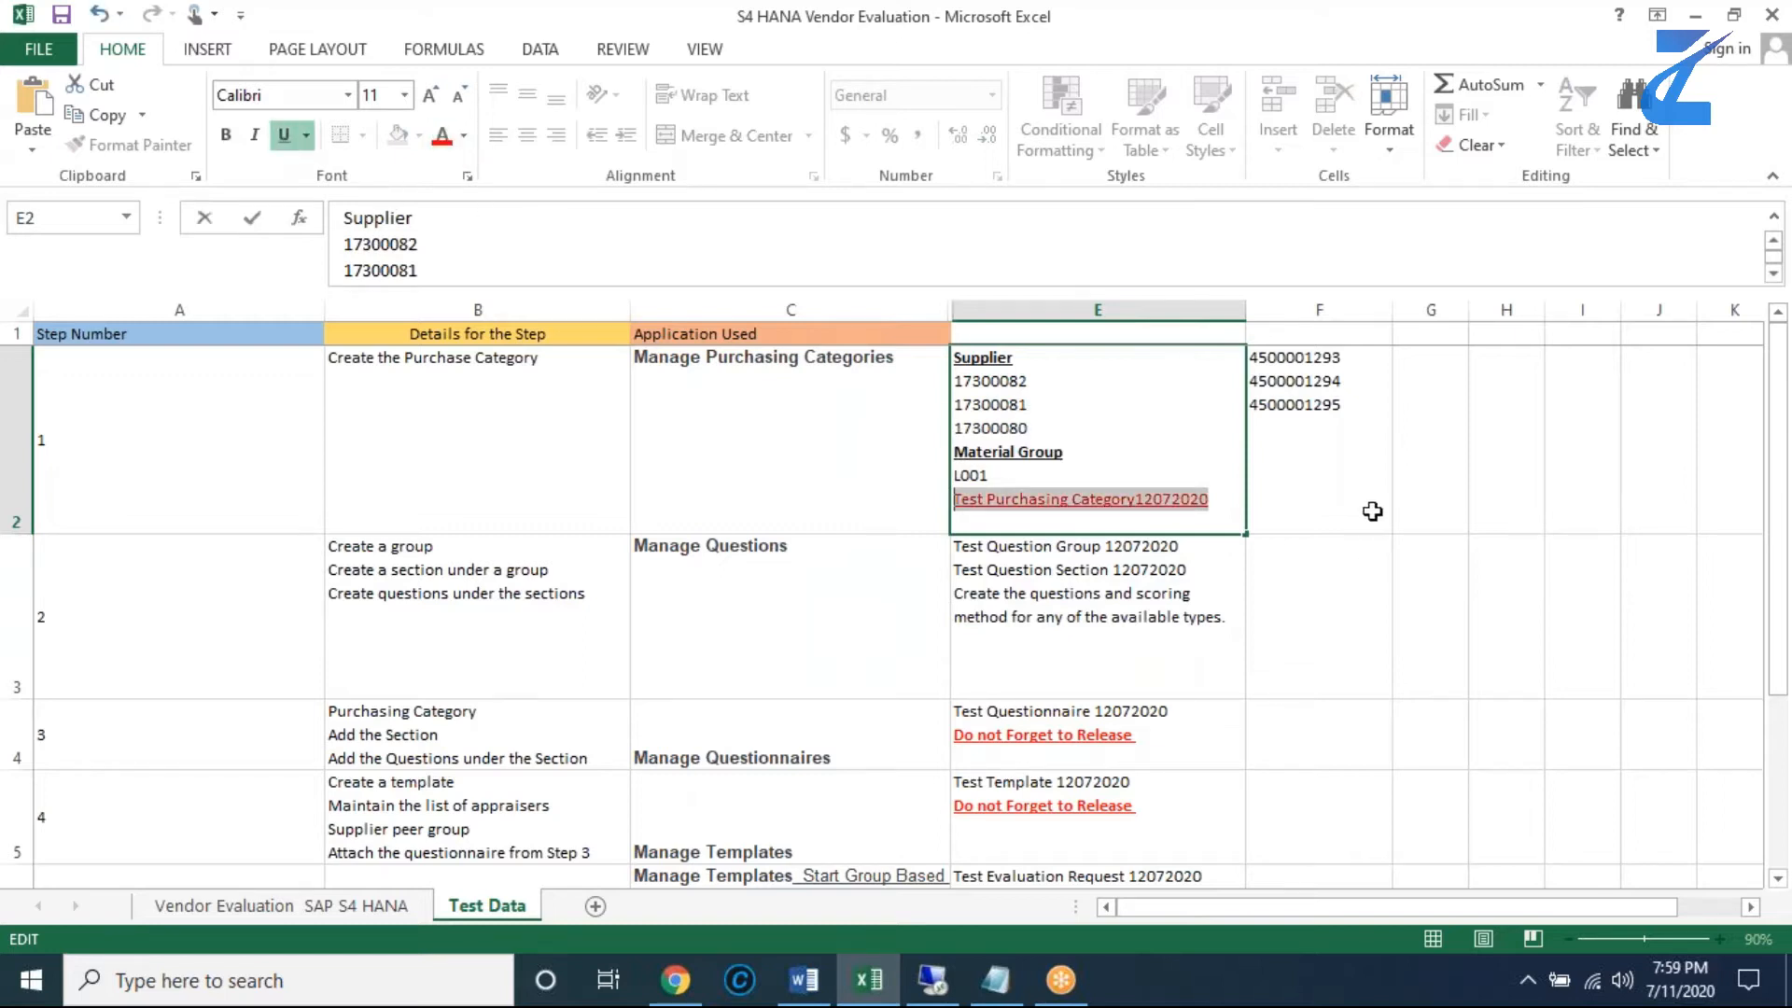
left_click(1370, 510)
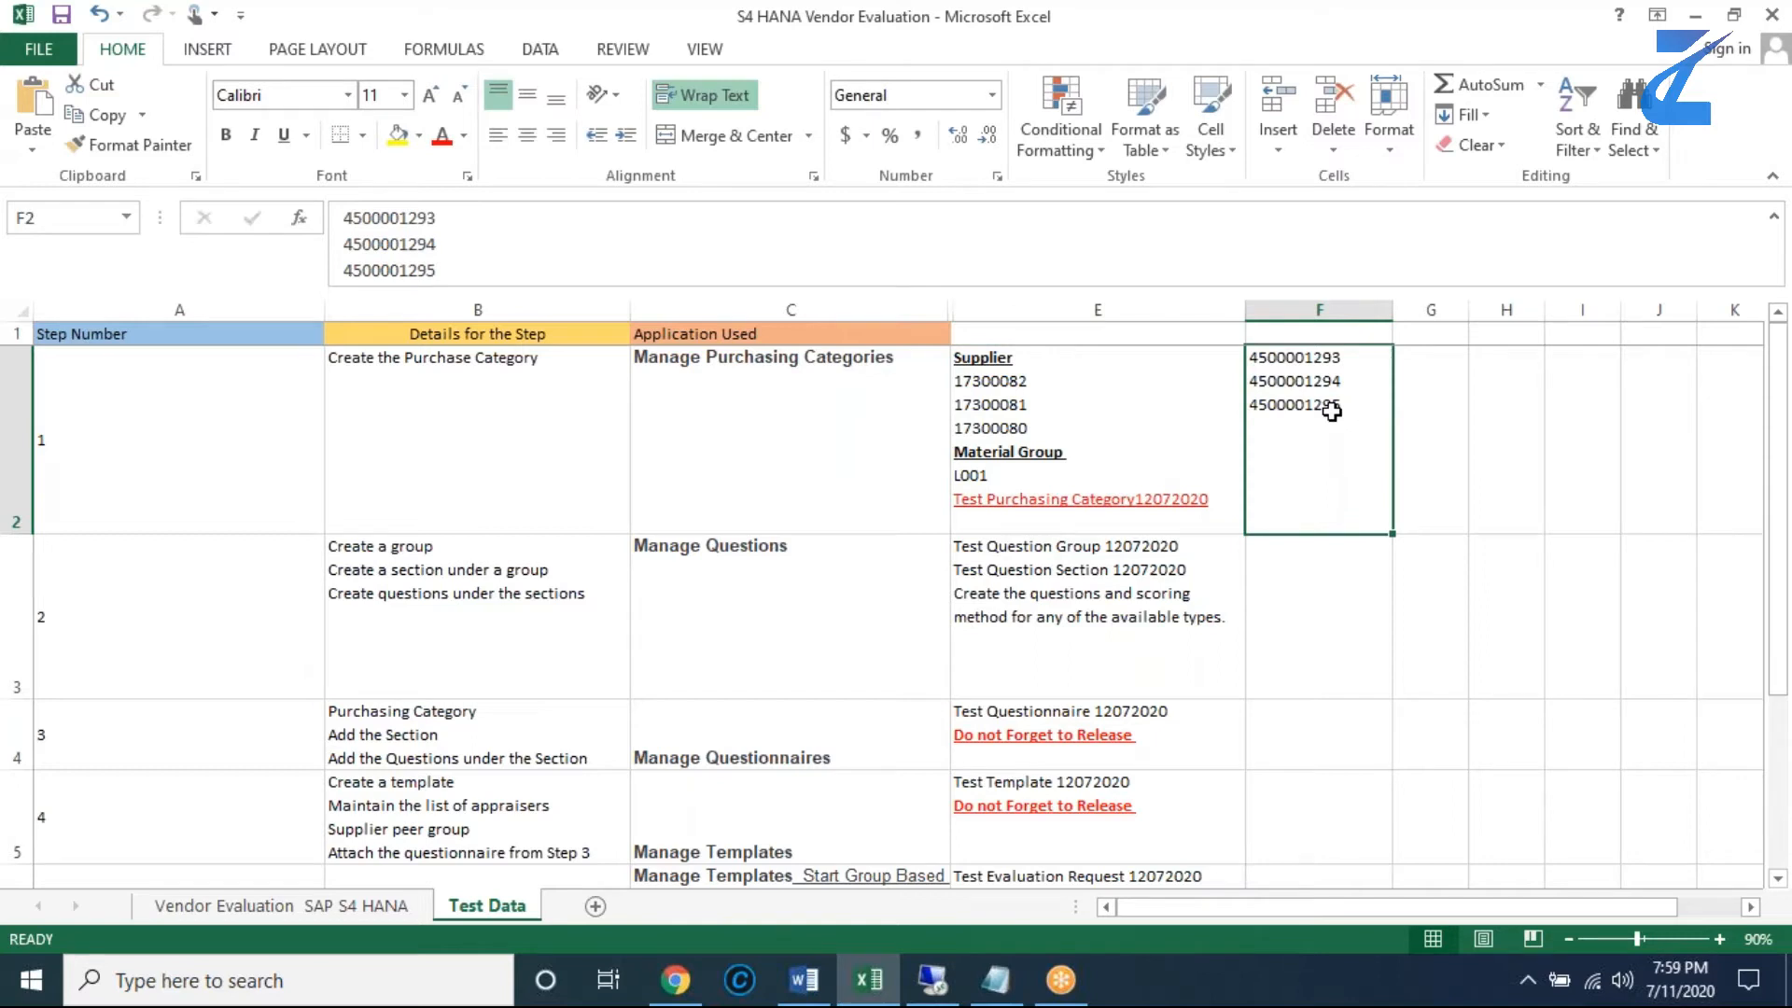
key("Delete")
- Colour the Material Group and Supplier headings in E2 red
left_click(1068, 448)
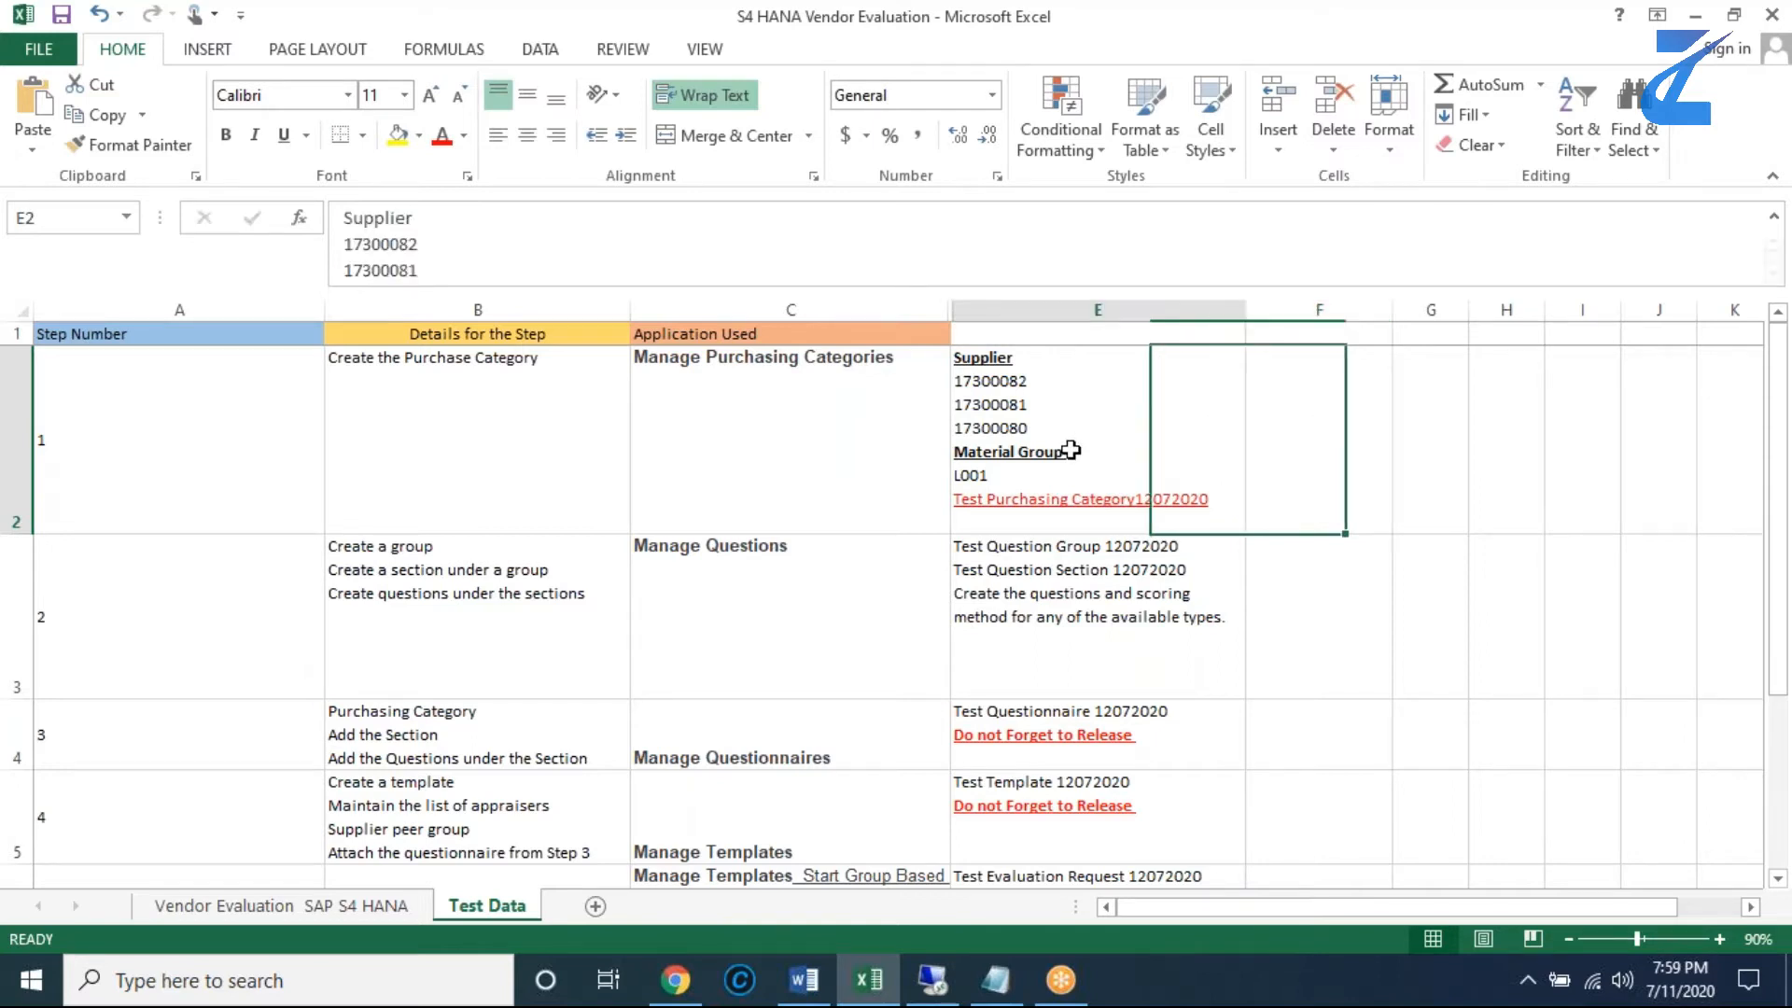
double_click(1068, 448)
left_click_drag(1067, 452, 951, 453)
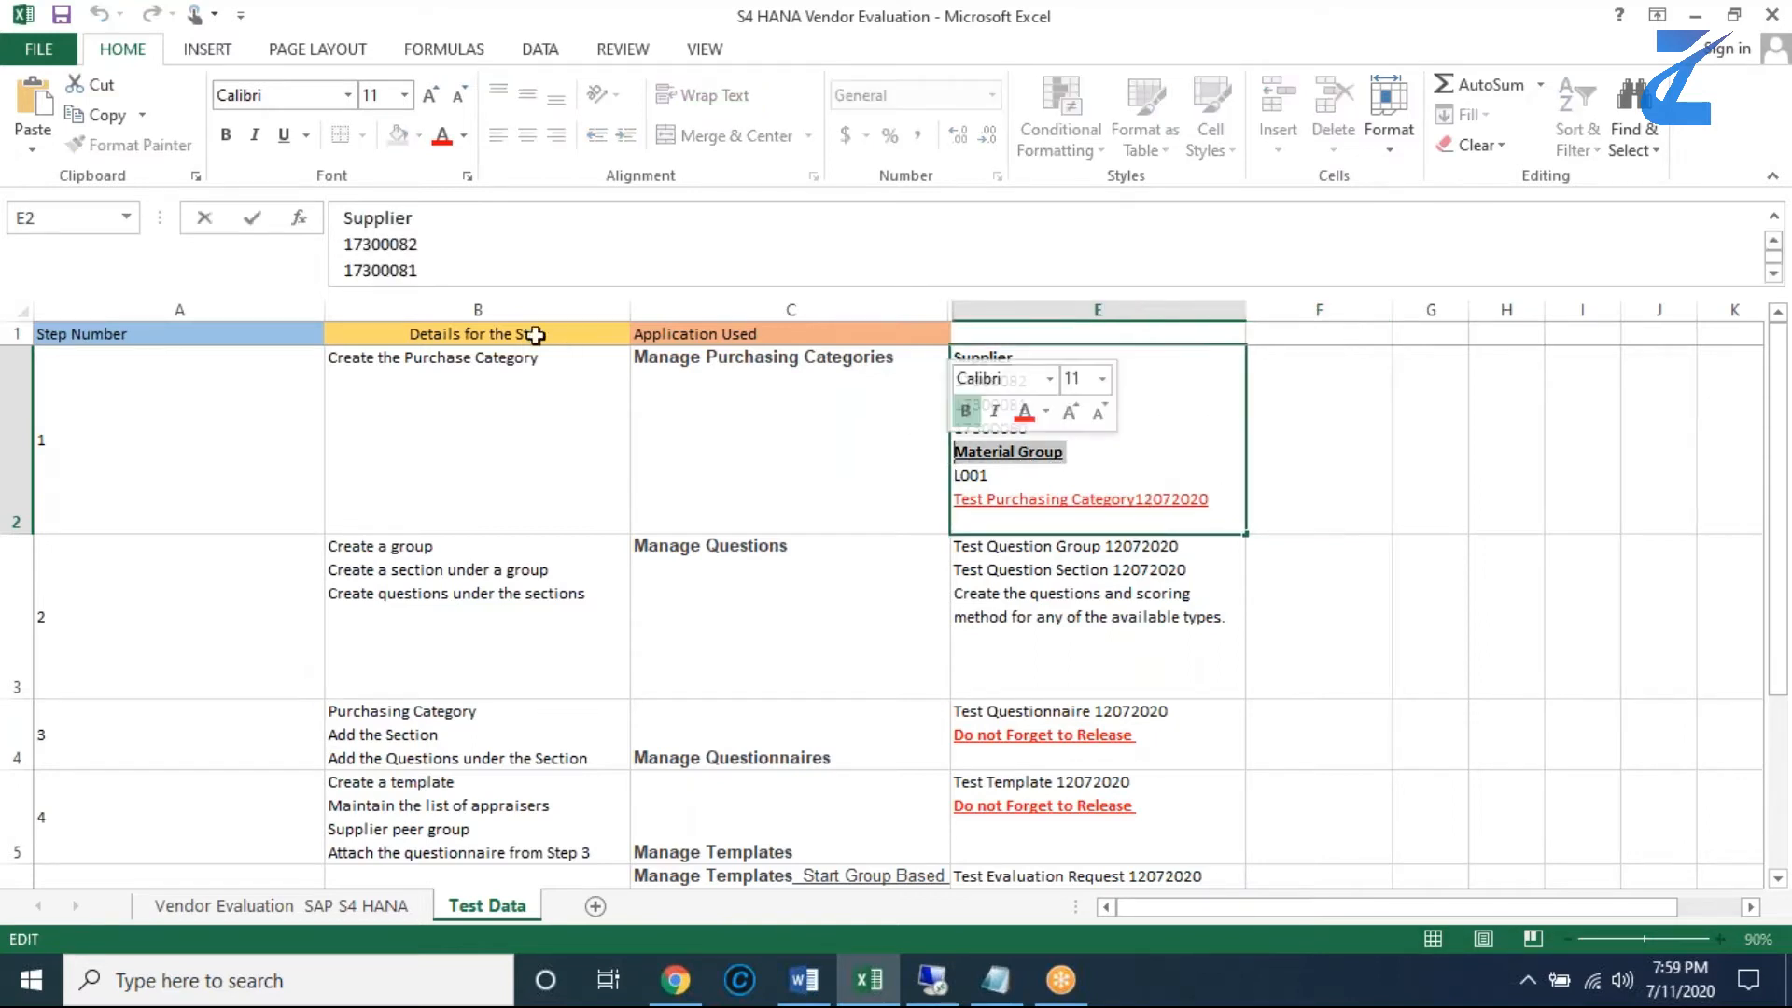
left_click(441, 140)
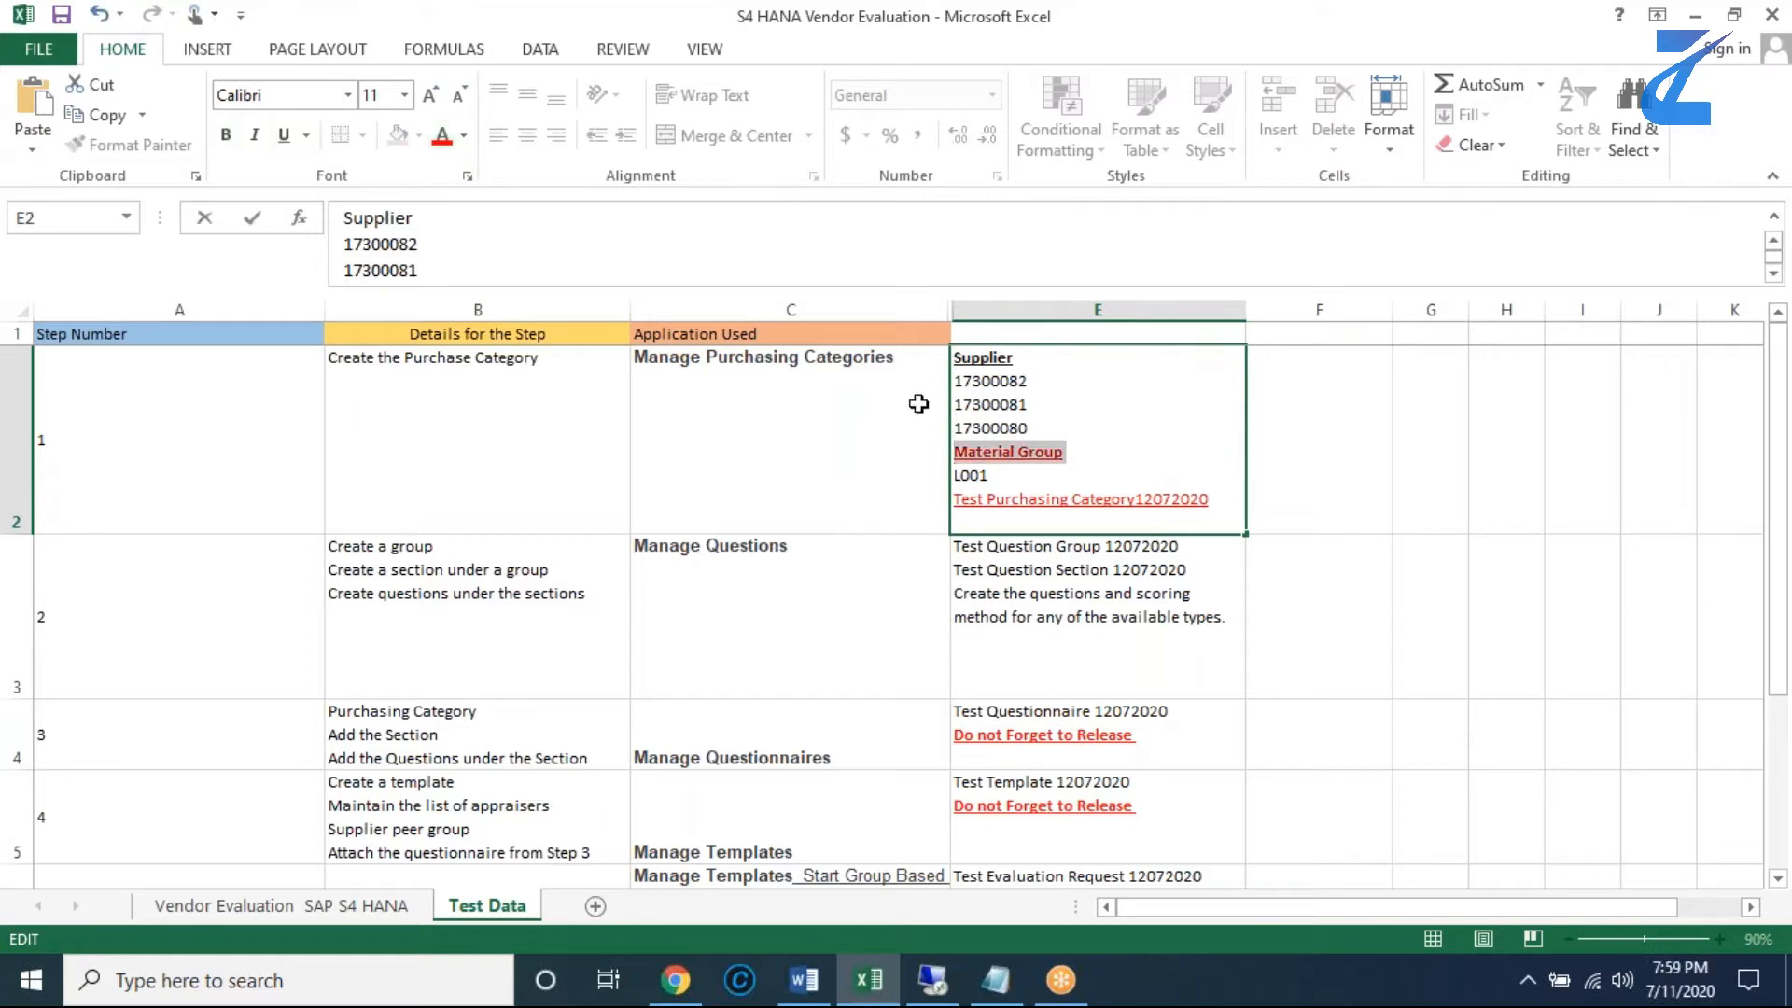
left_click_drag(1016, 358, 956, 355)
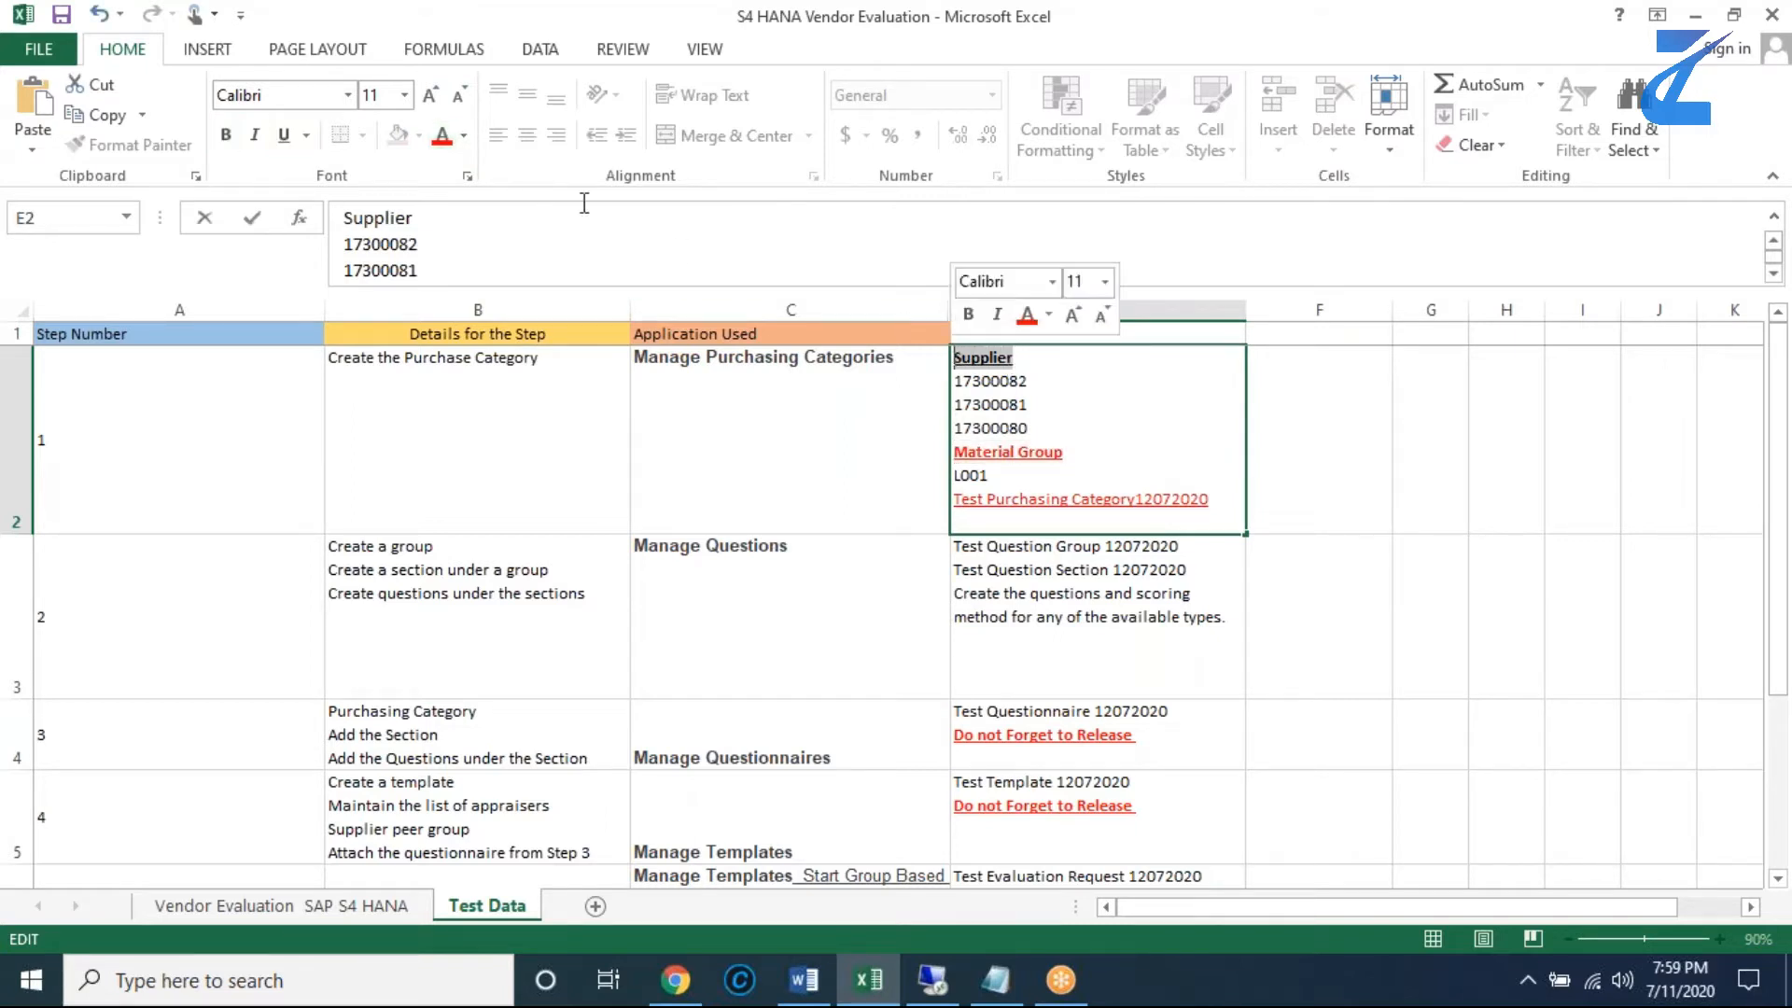
left_click(441, 138)
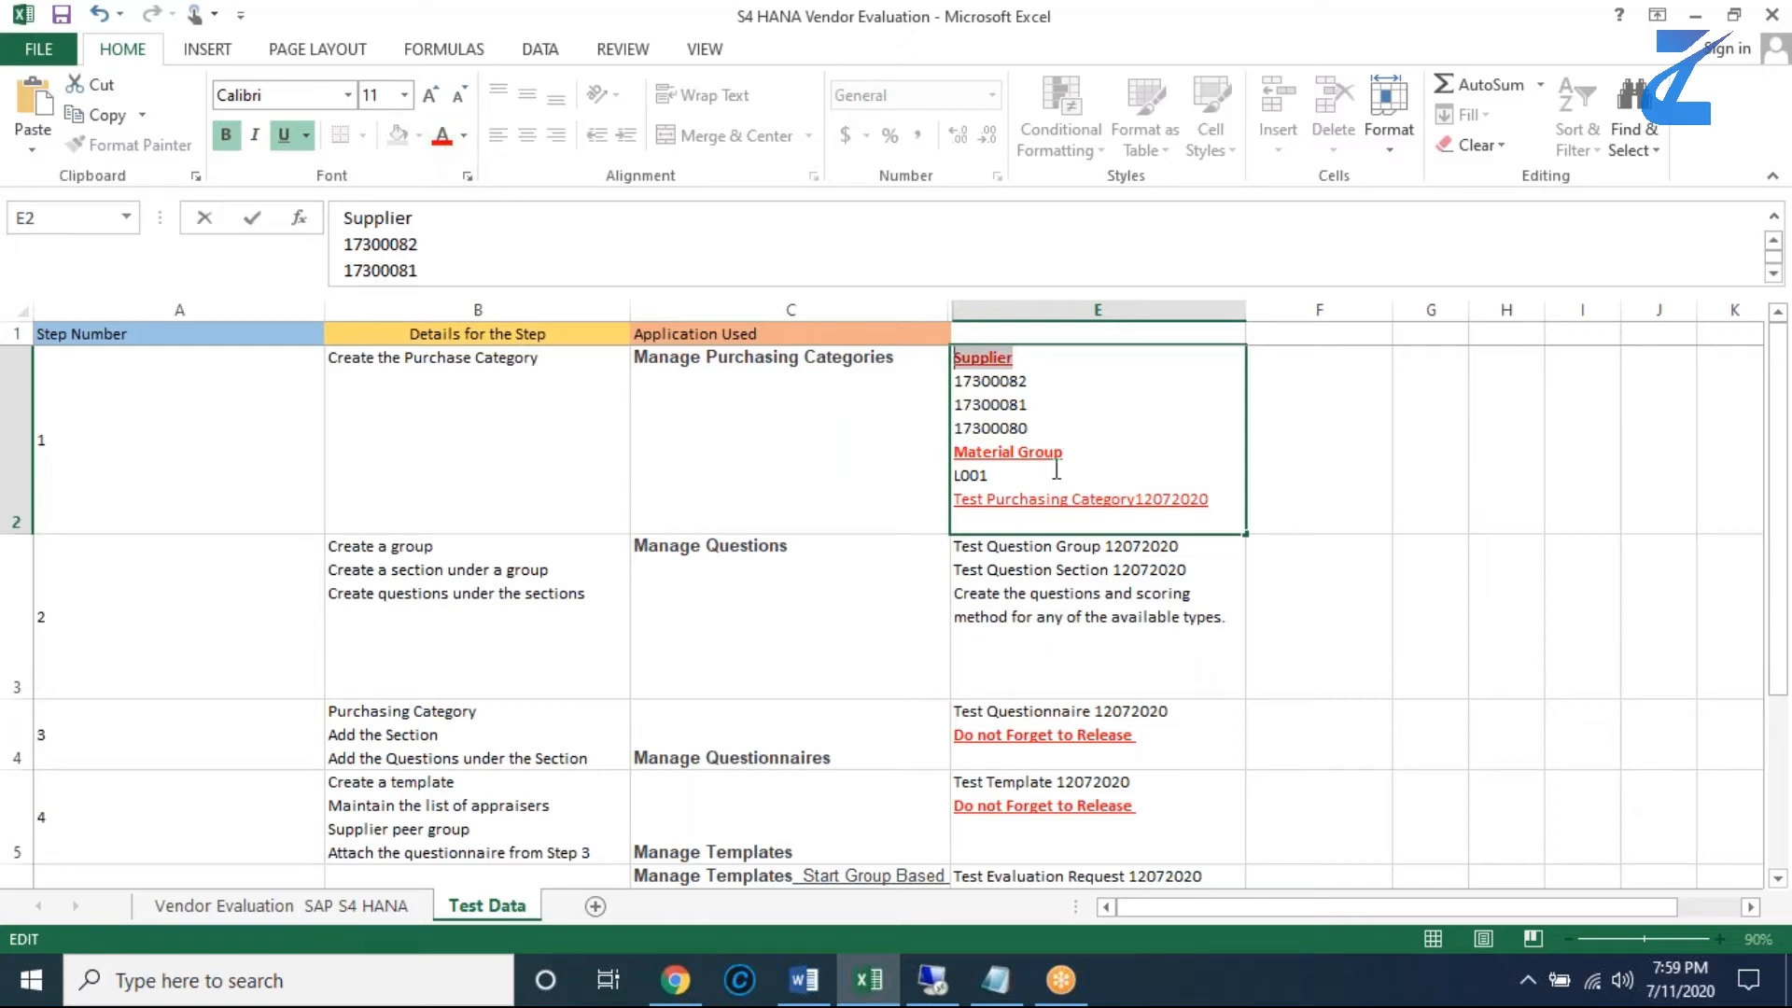
left_click(1030, 385)
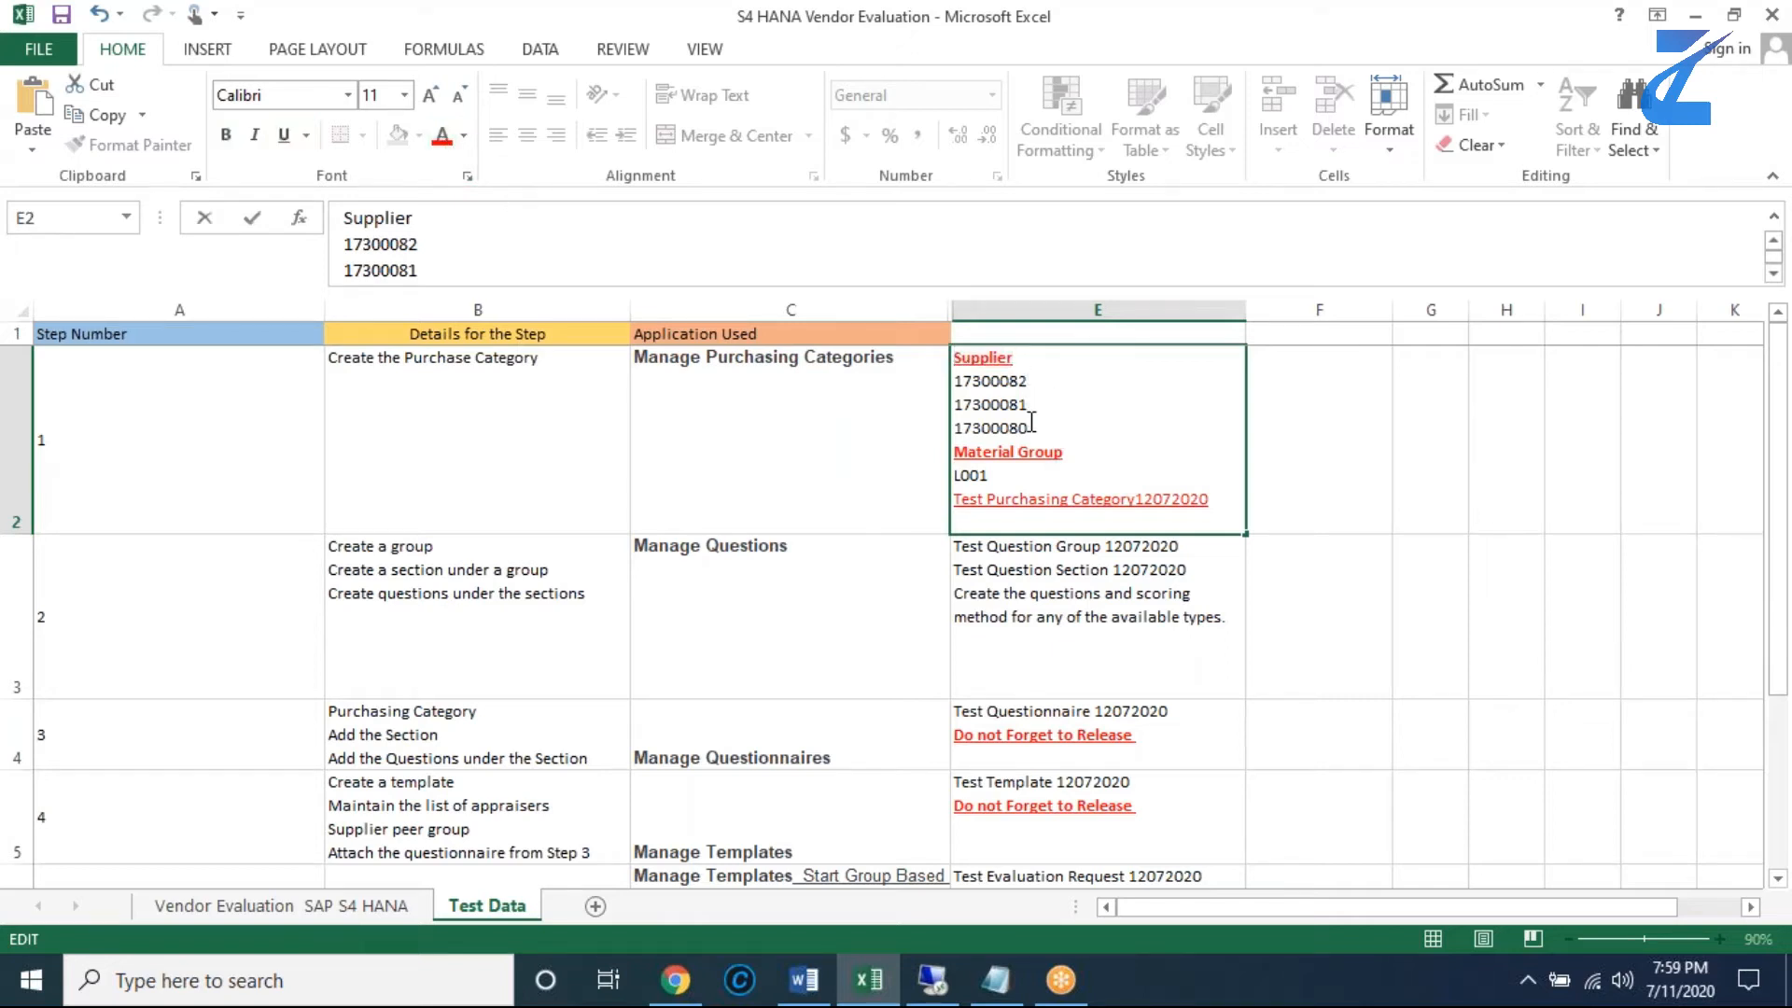
left_click(697, 647)
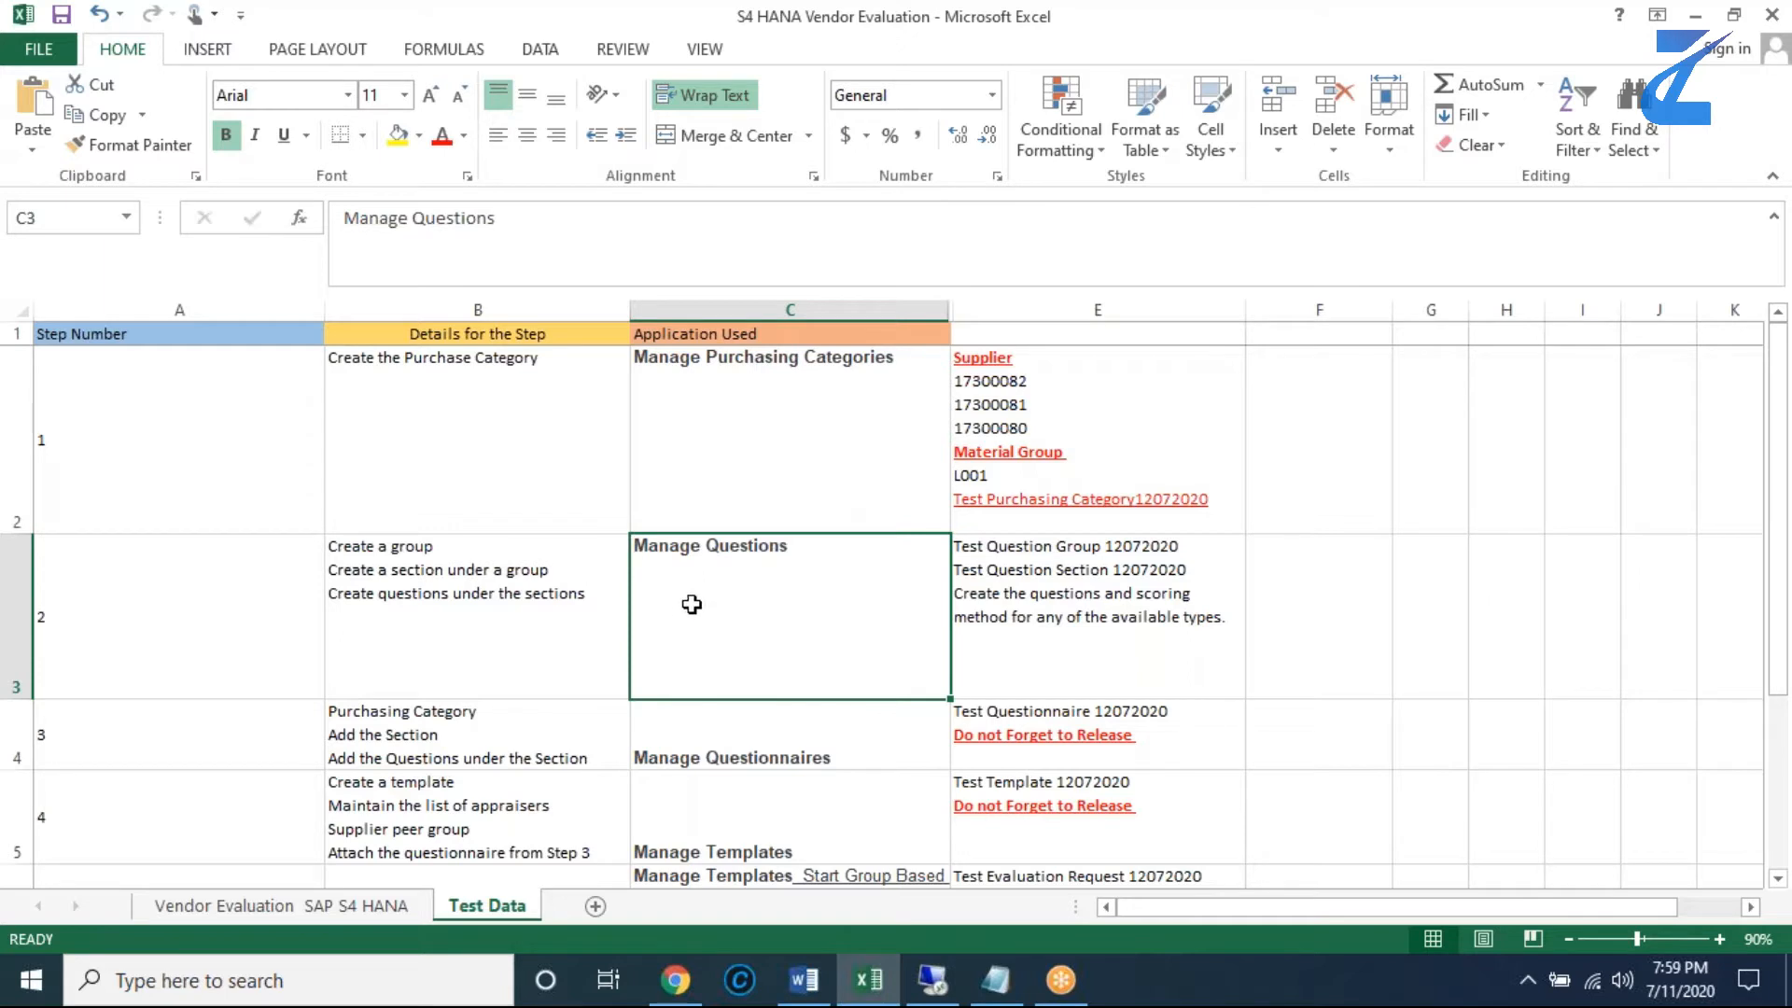
- Select the application name Manage Purchasing Categories inside C2
left_click(599, 446)
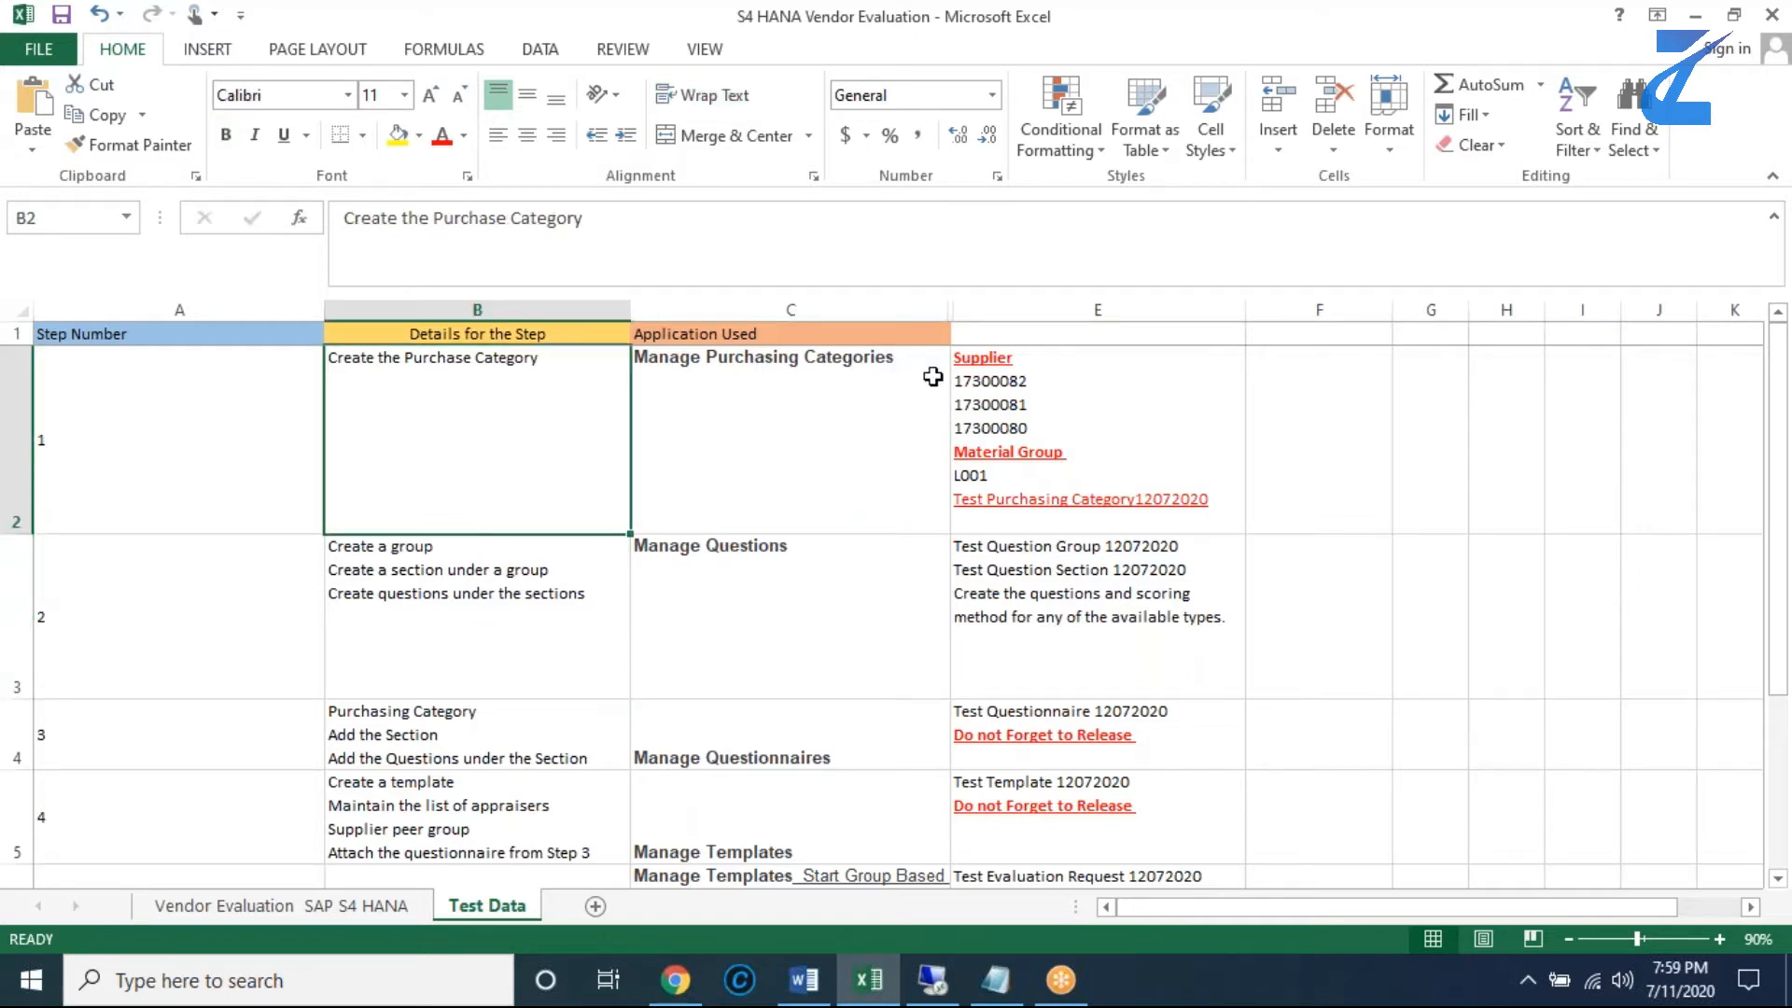
double_click(910, 358)
left_click_drag(894, 357, 681, 357)
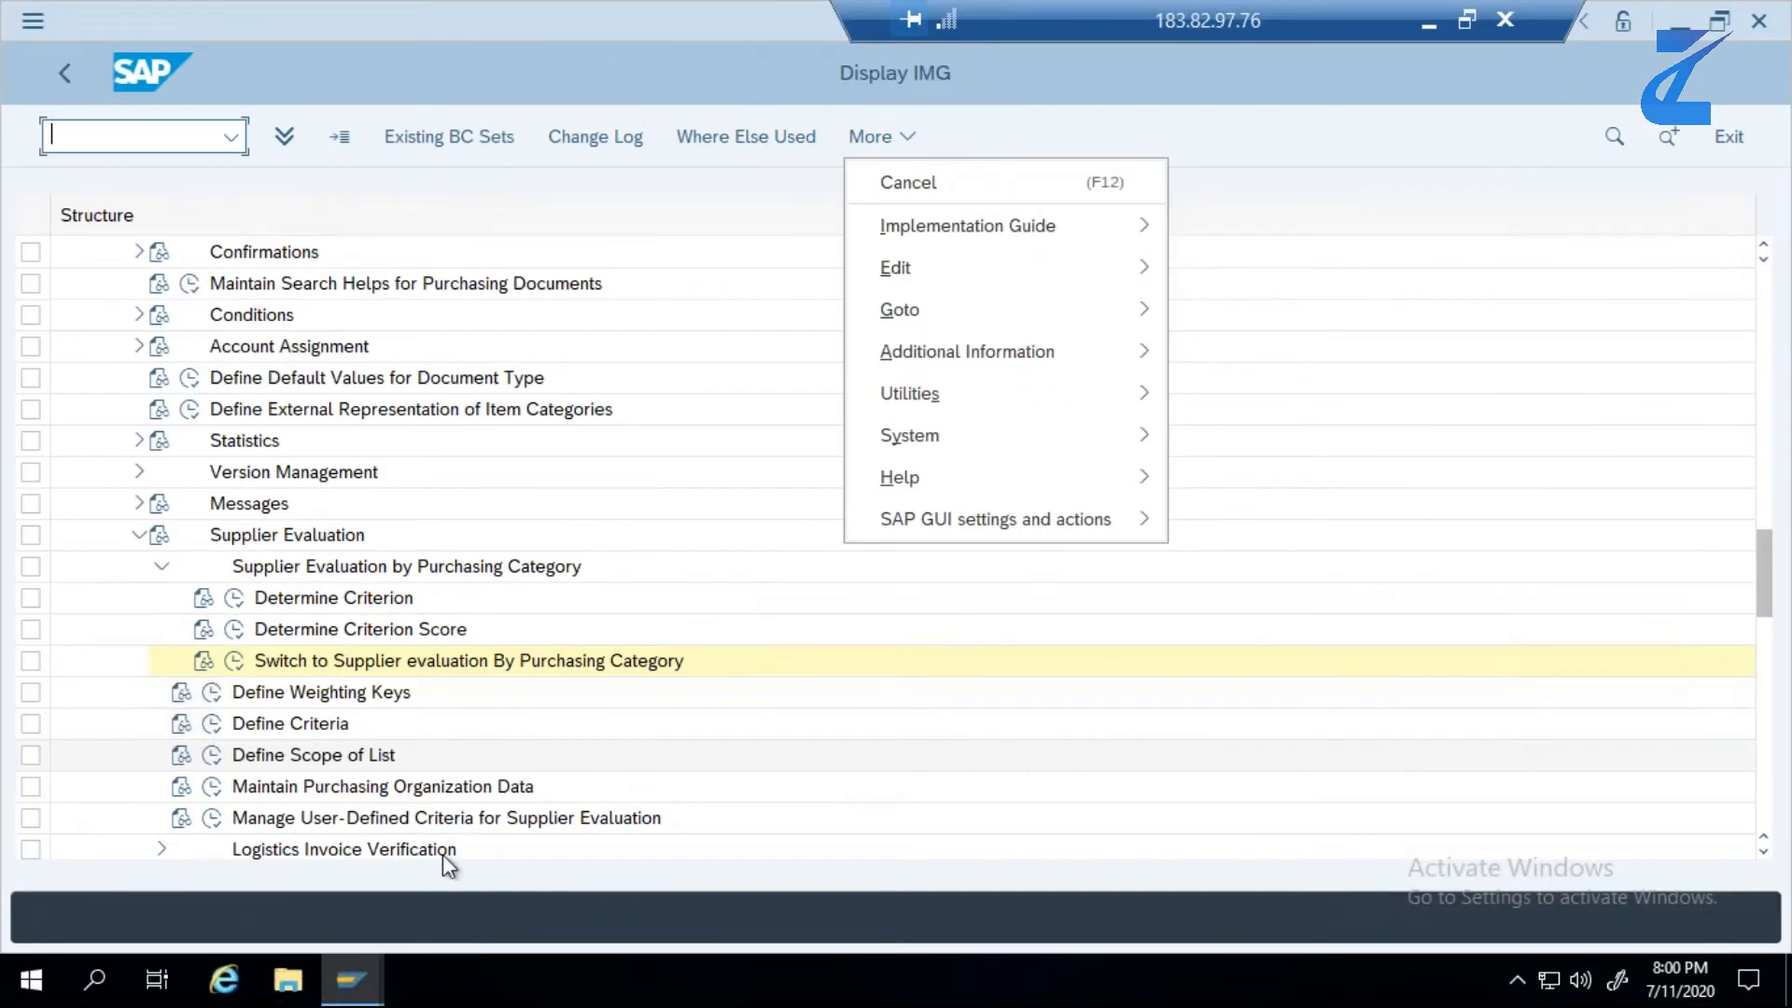
- Switch to Google Chrome on the remote desktop and open the SAP Fiori Launchpad logon page
key("super+d")
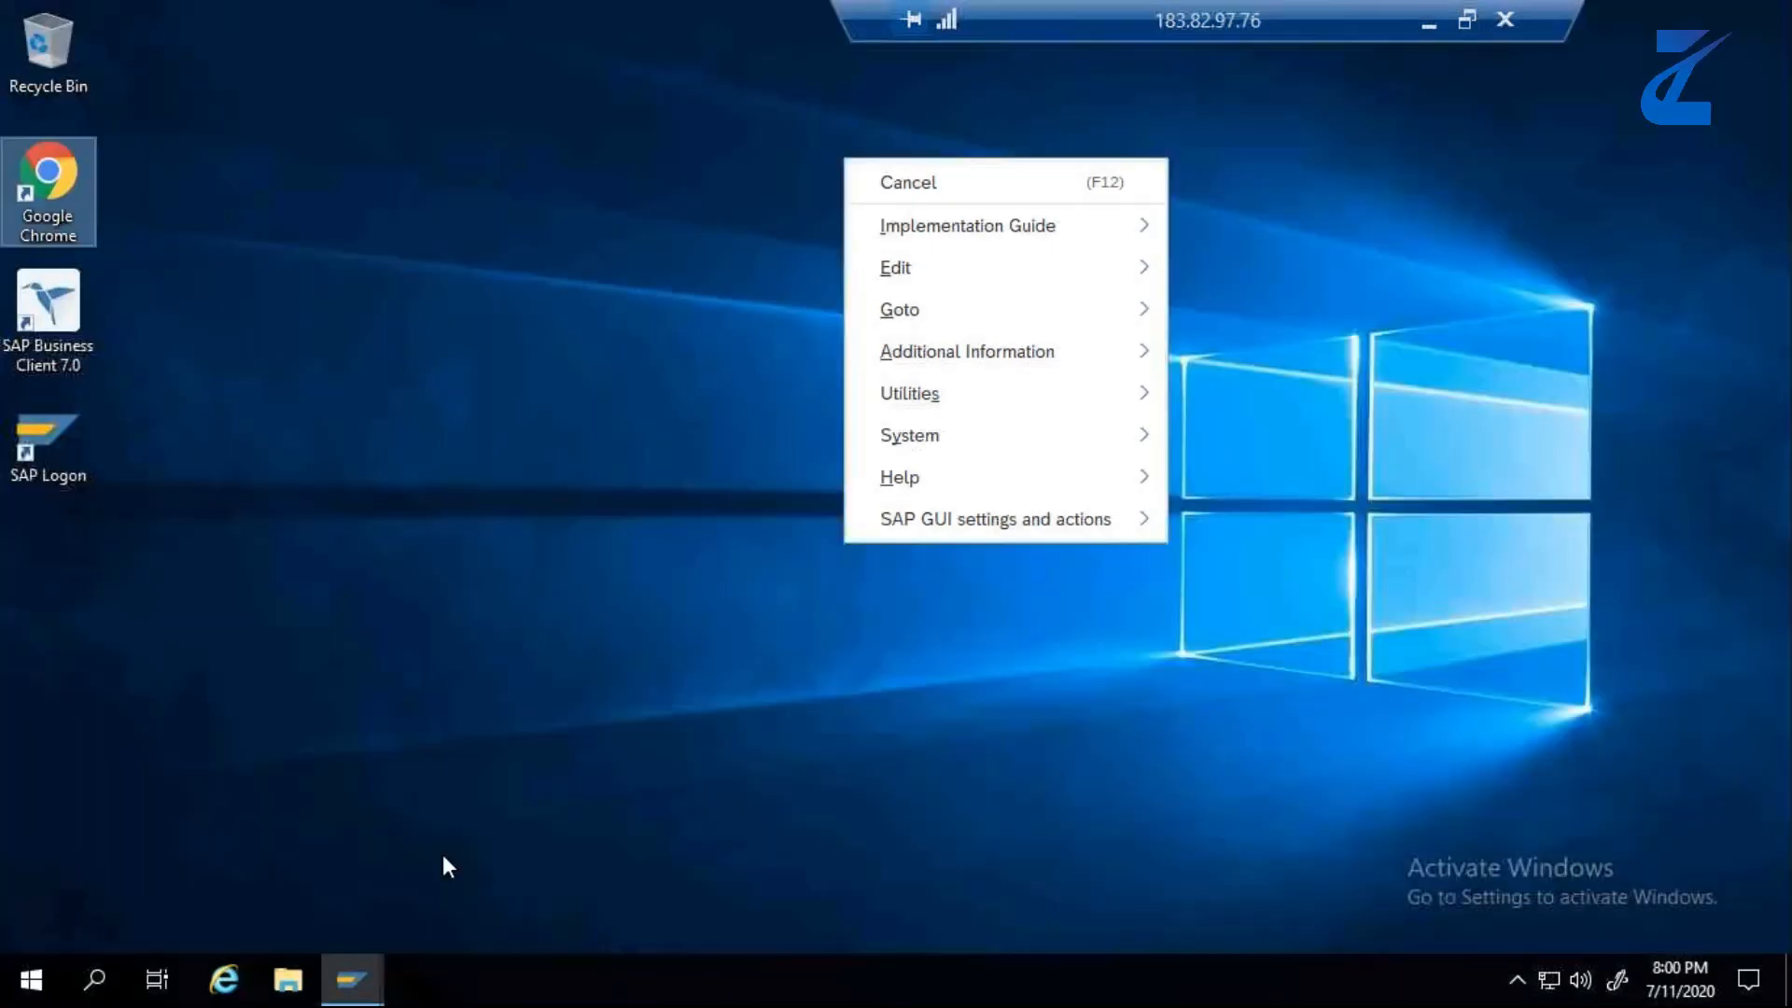
double_click(37, 184)
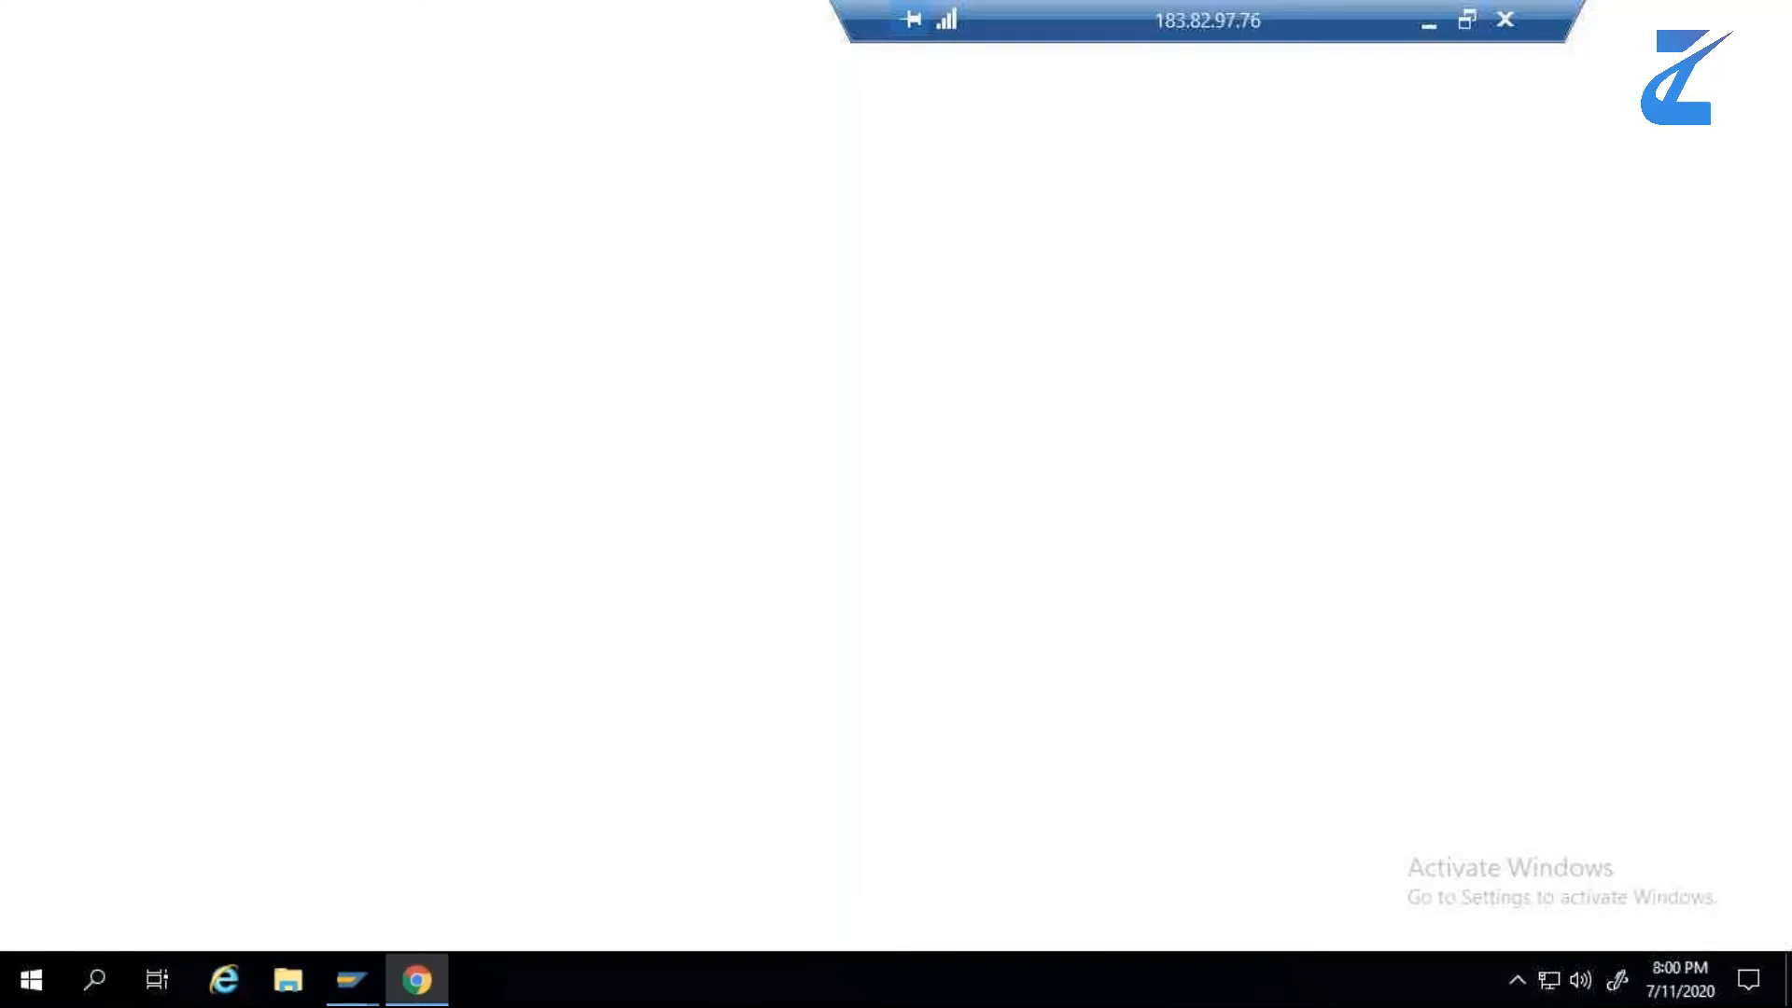
left_click(665, 732)
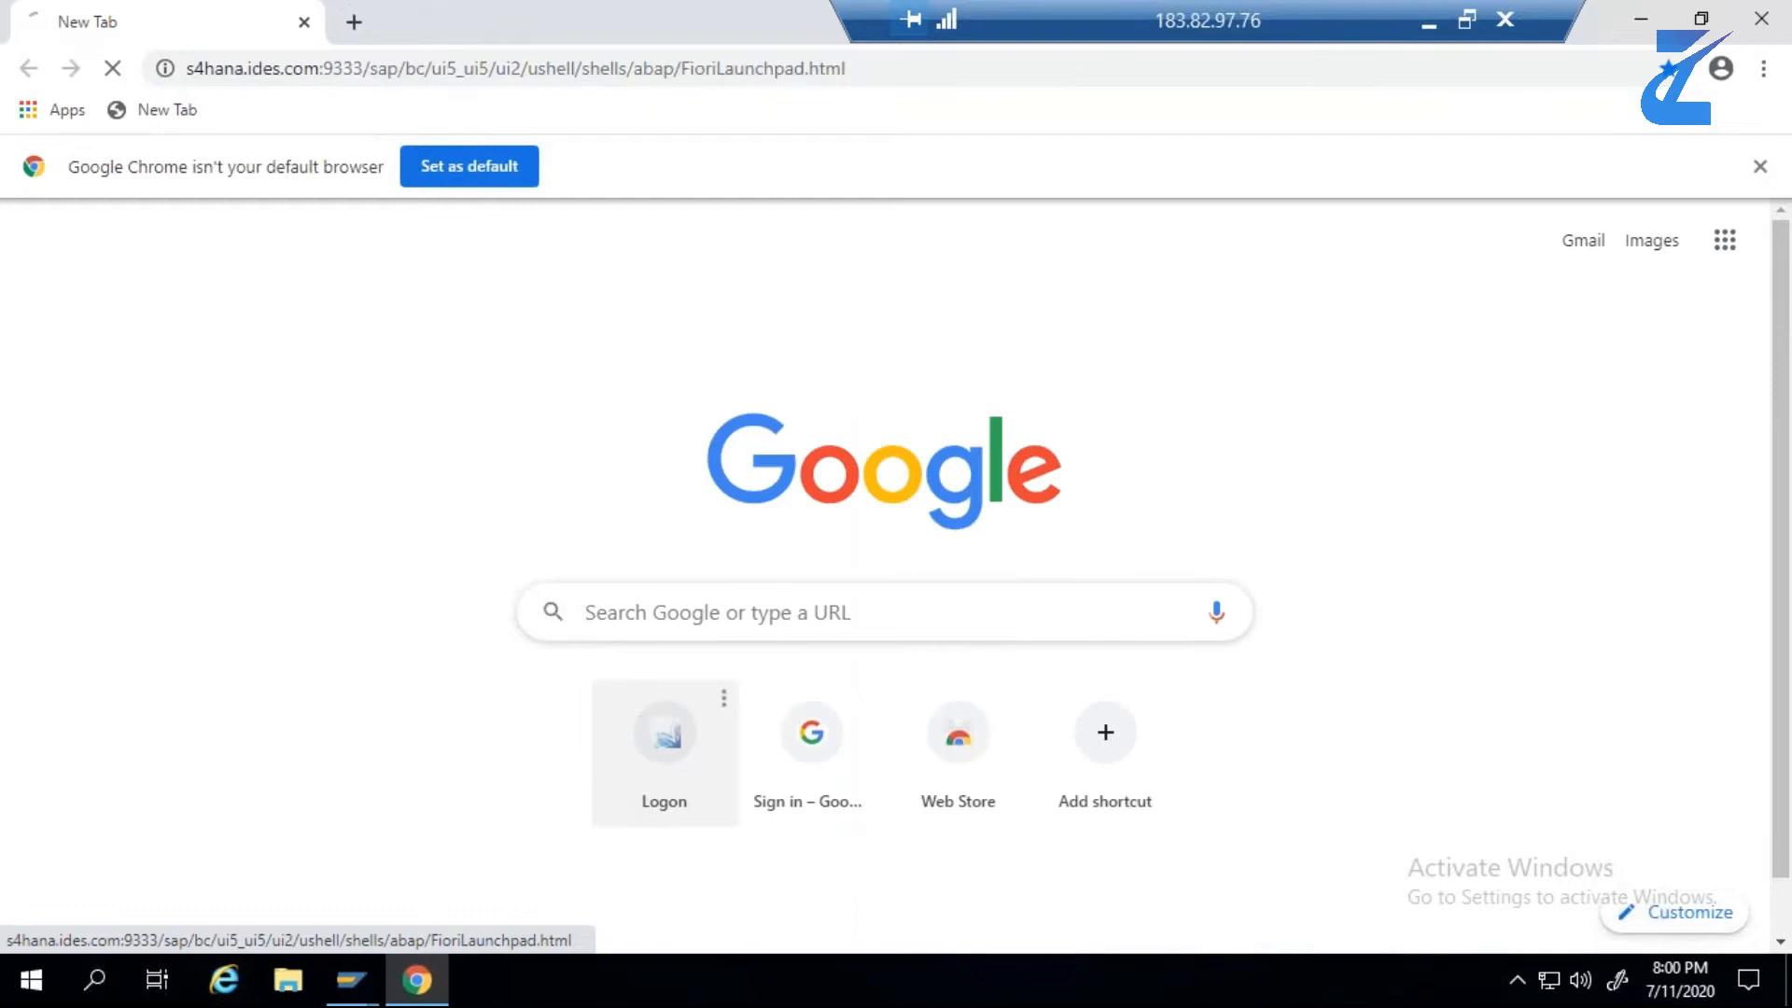
- Enter the user name and password on the SAP Fiori logon page and log on
left_click(752, 378)
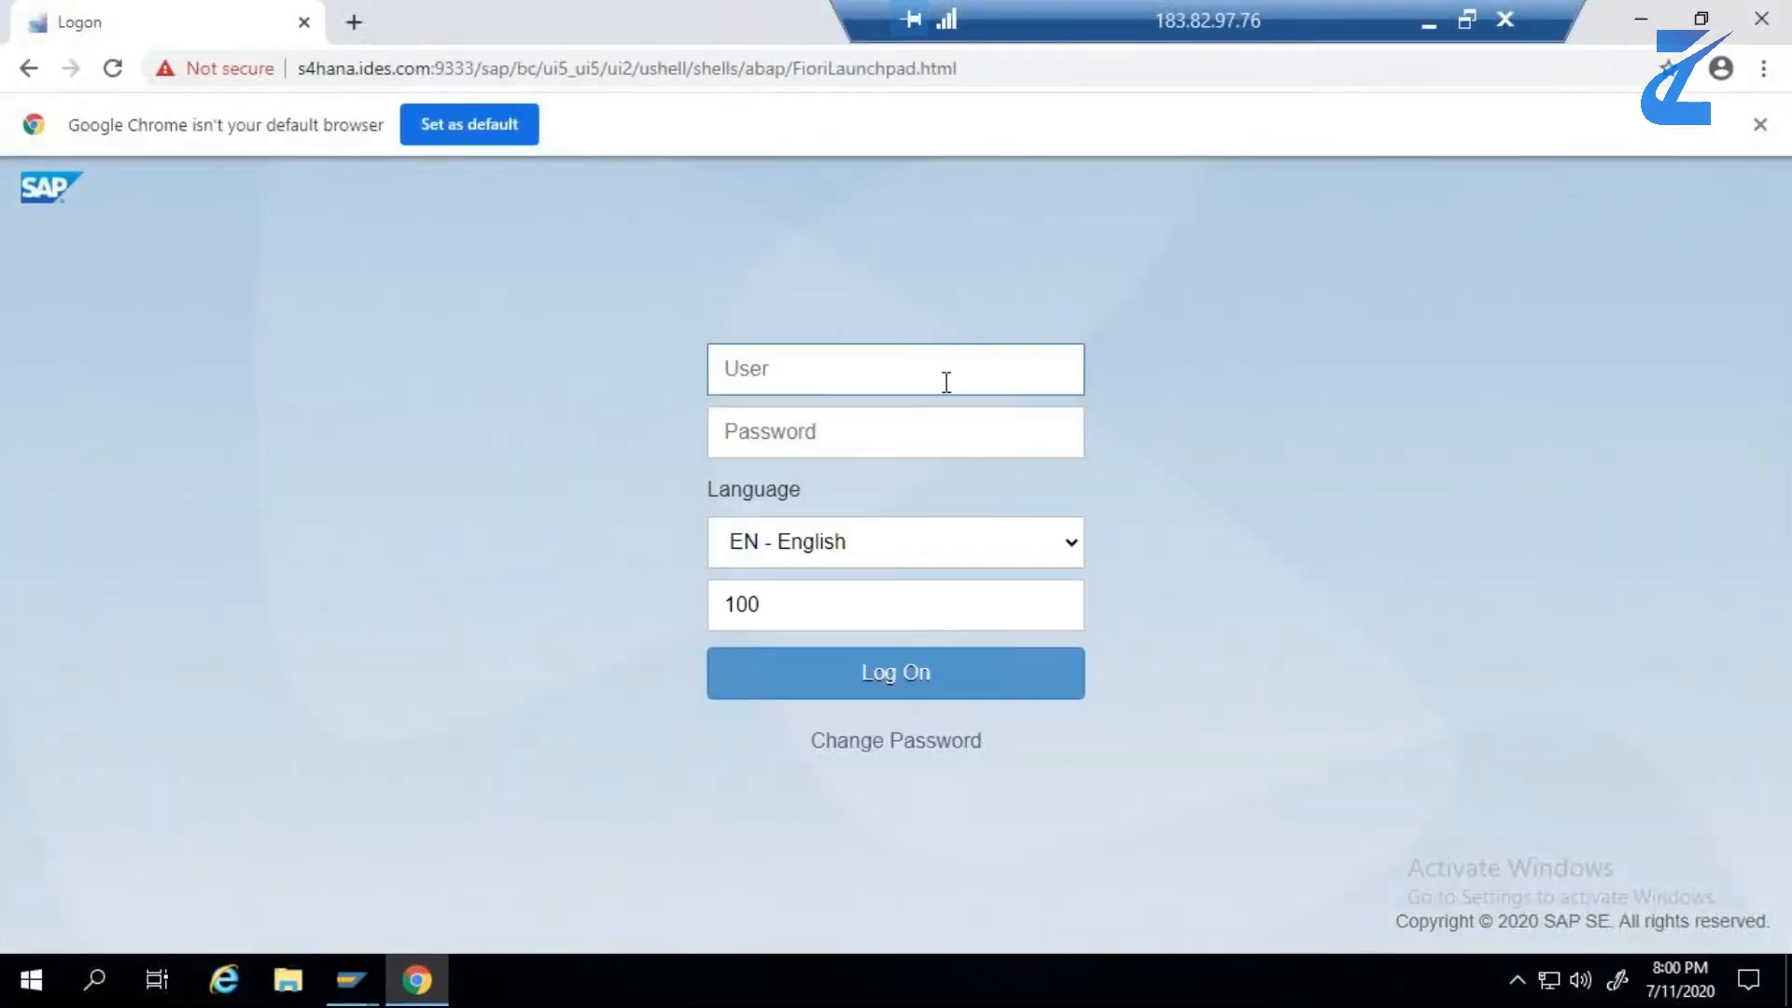
type("b")
key("BackSpace")
type("BPINST")
left_click(856, 432)
key("ctrl+v")
left_click(880, 698)
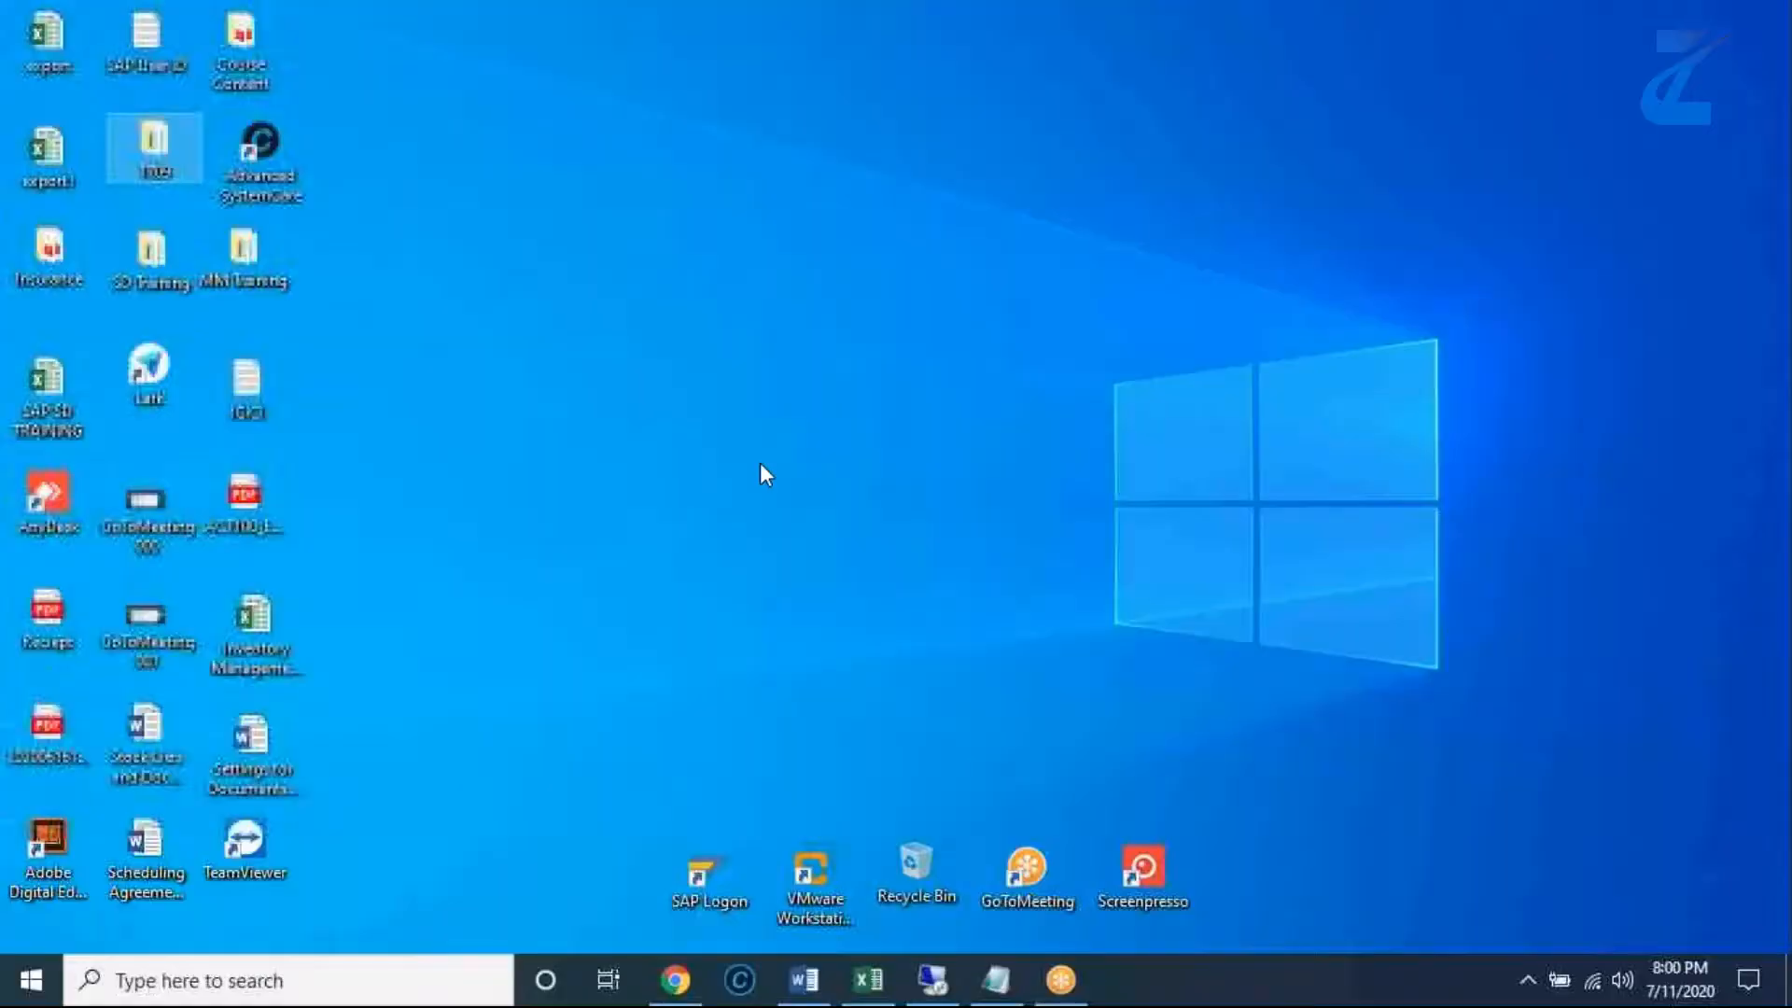
- Switch to the Test Data sheet in Excel and review the application name and details given for step 1
left_click(876, 980)
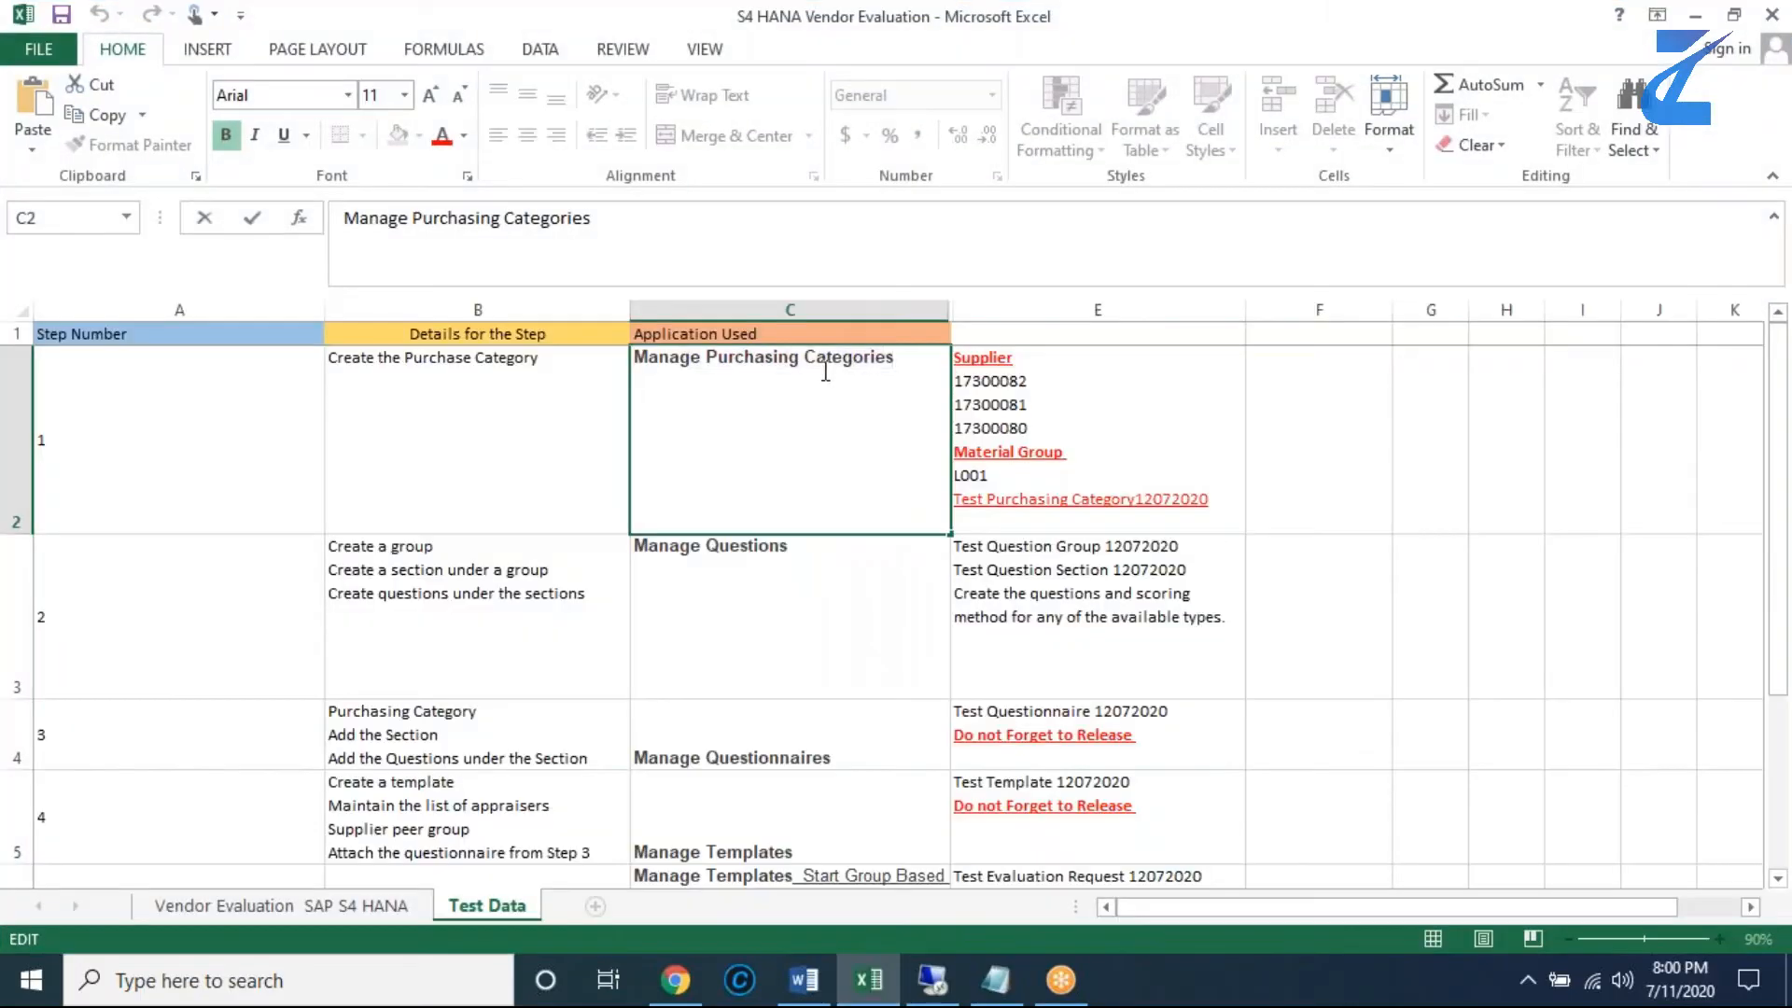
left_click_drag(899, 362, 635, 353)
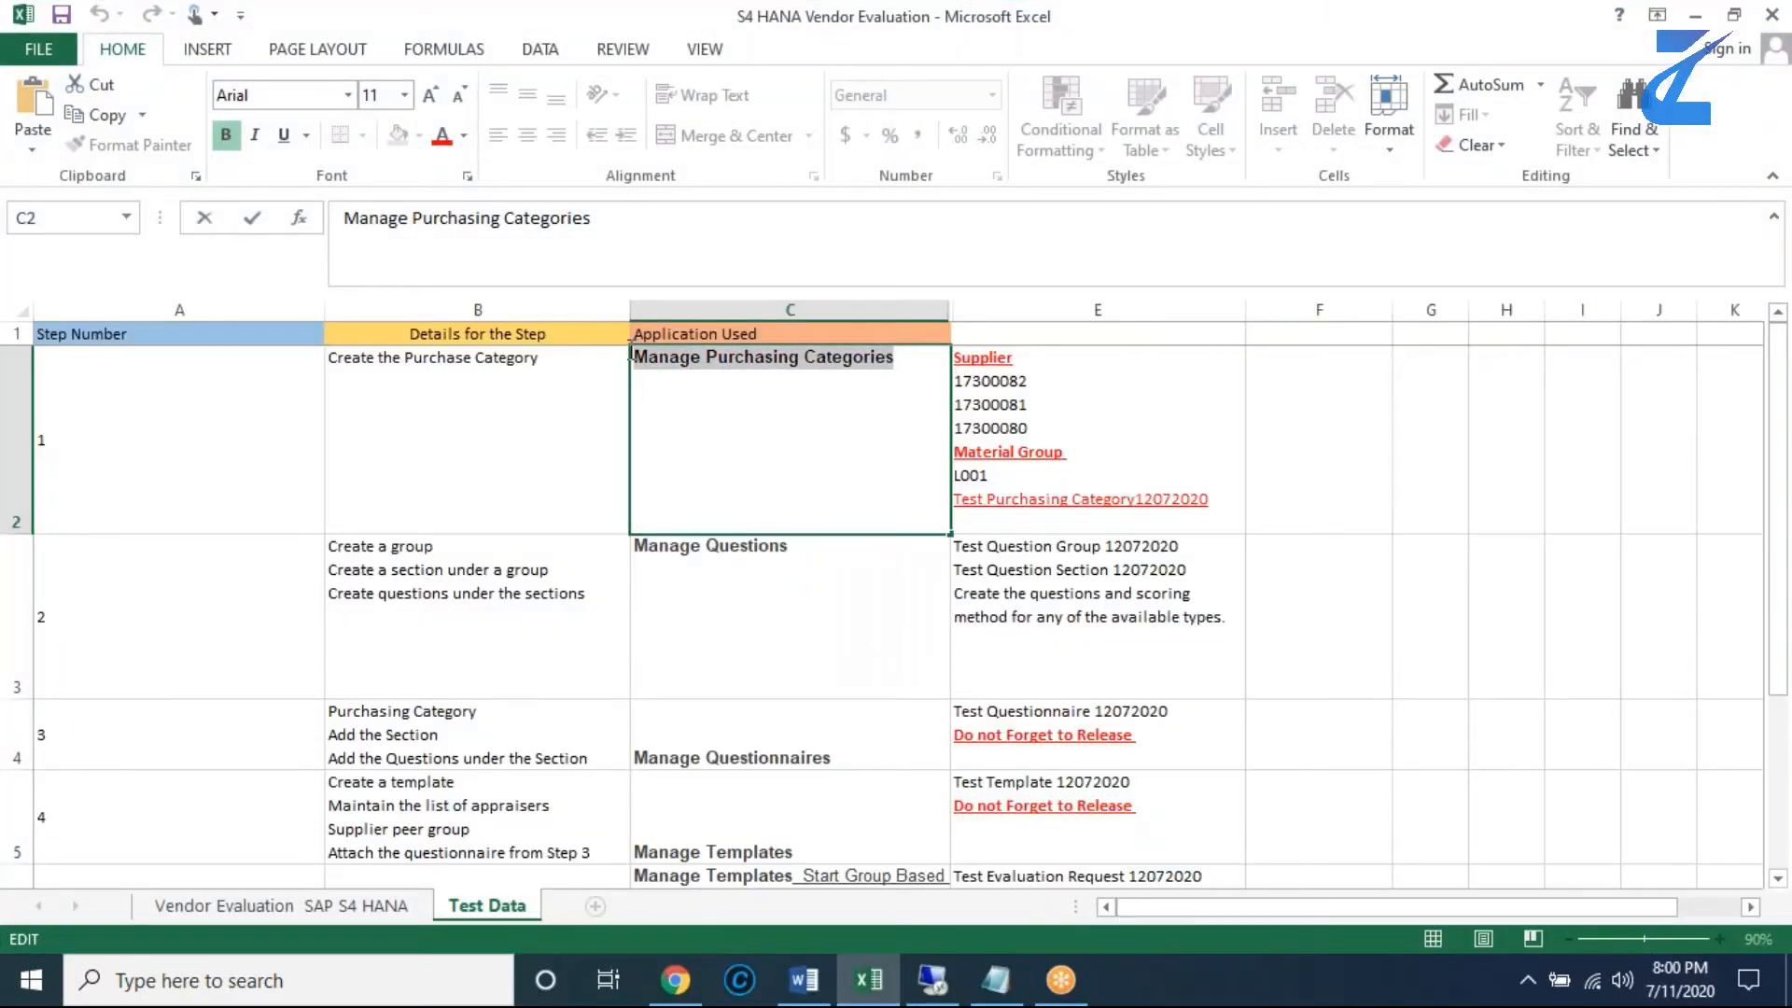
left_click(200, 396)
left_click(411, 400)
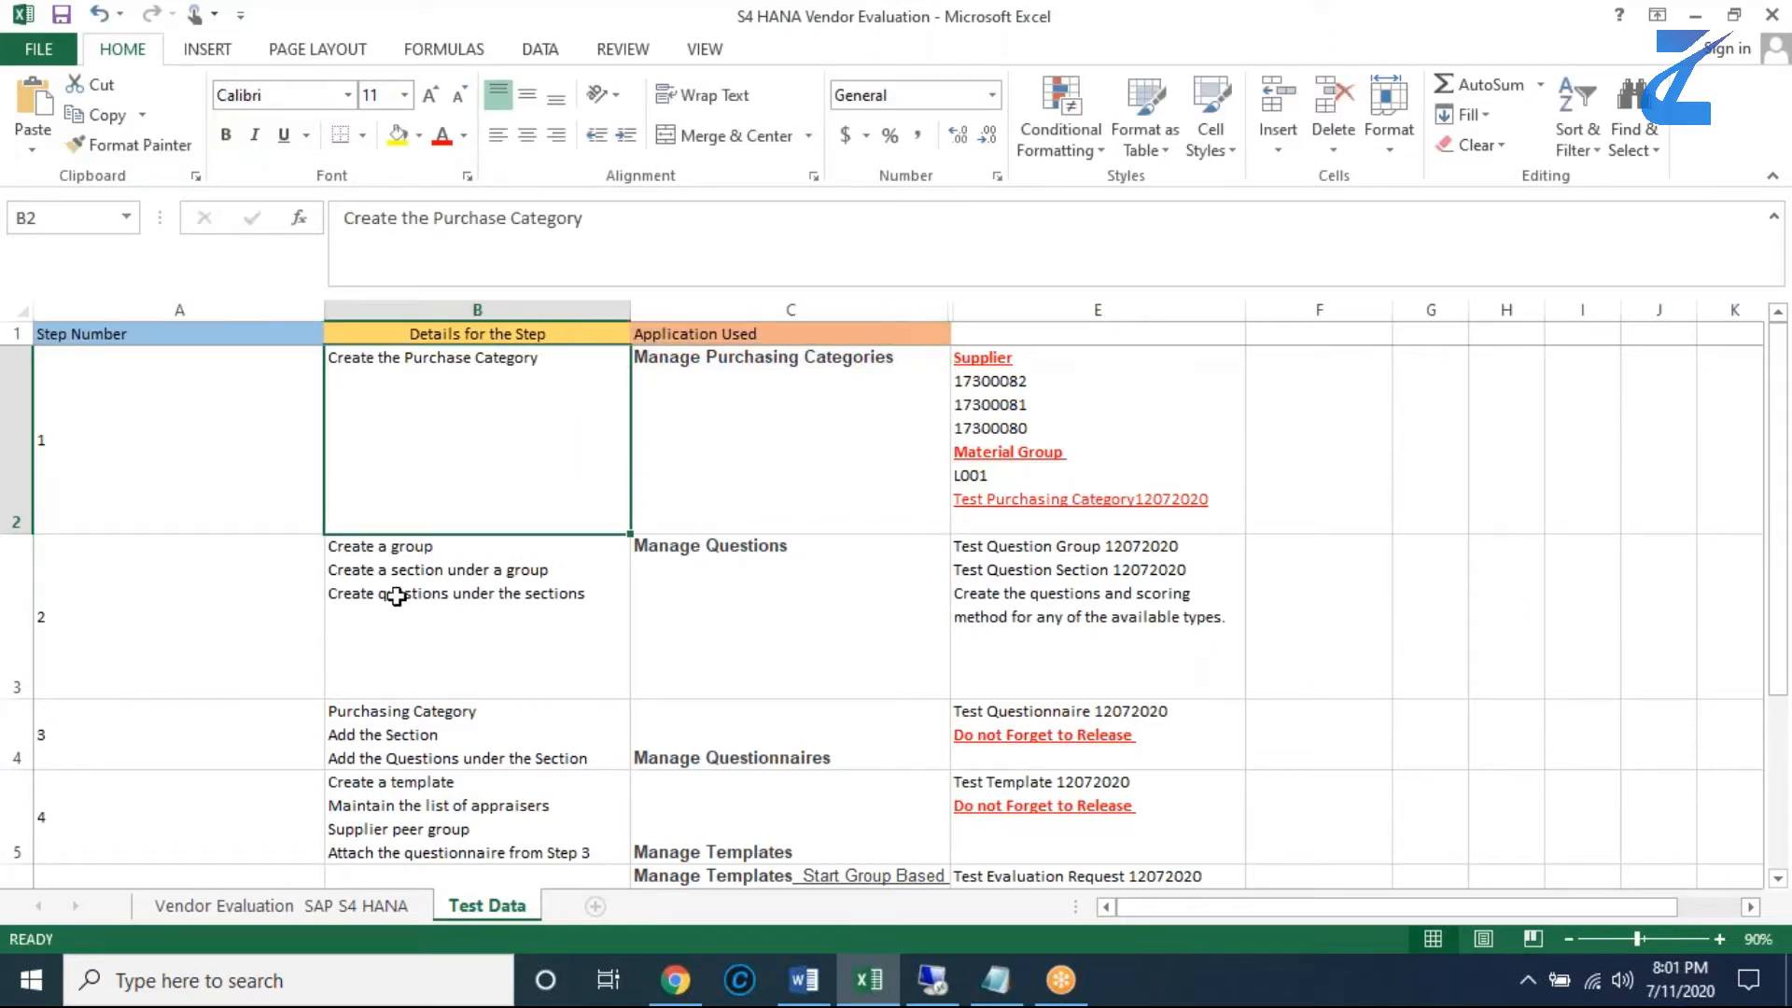
- Enter the column heading Data To Be Used/ Created in E1
left_click(1020, 338)
double_click(1020, 338)
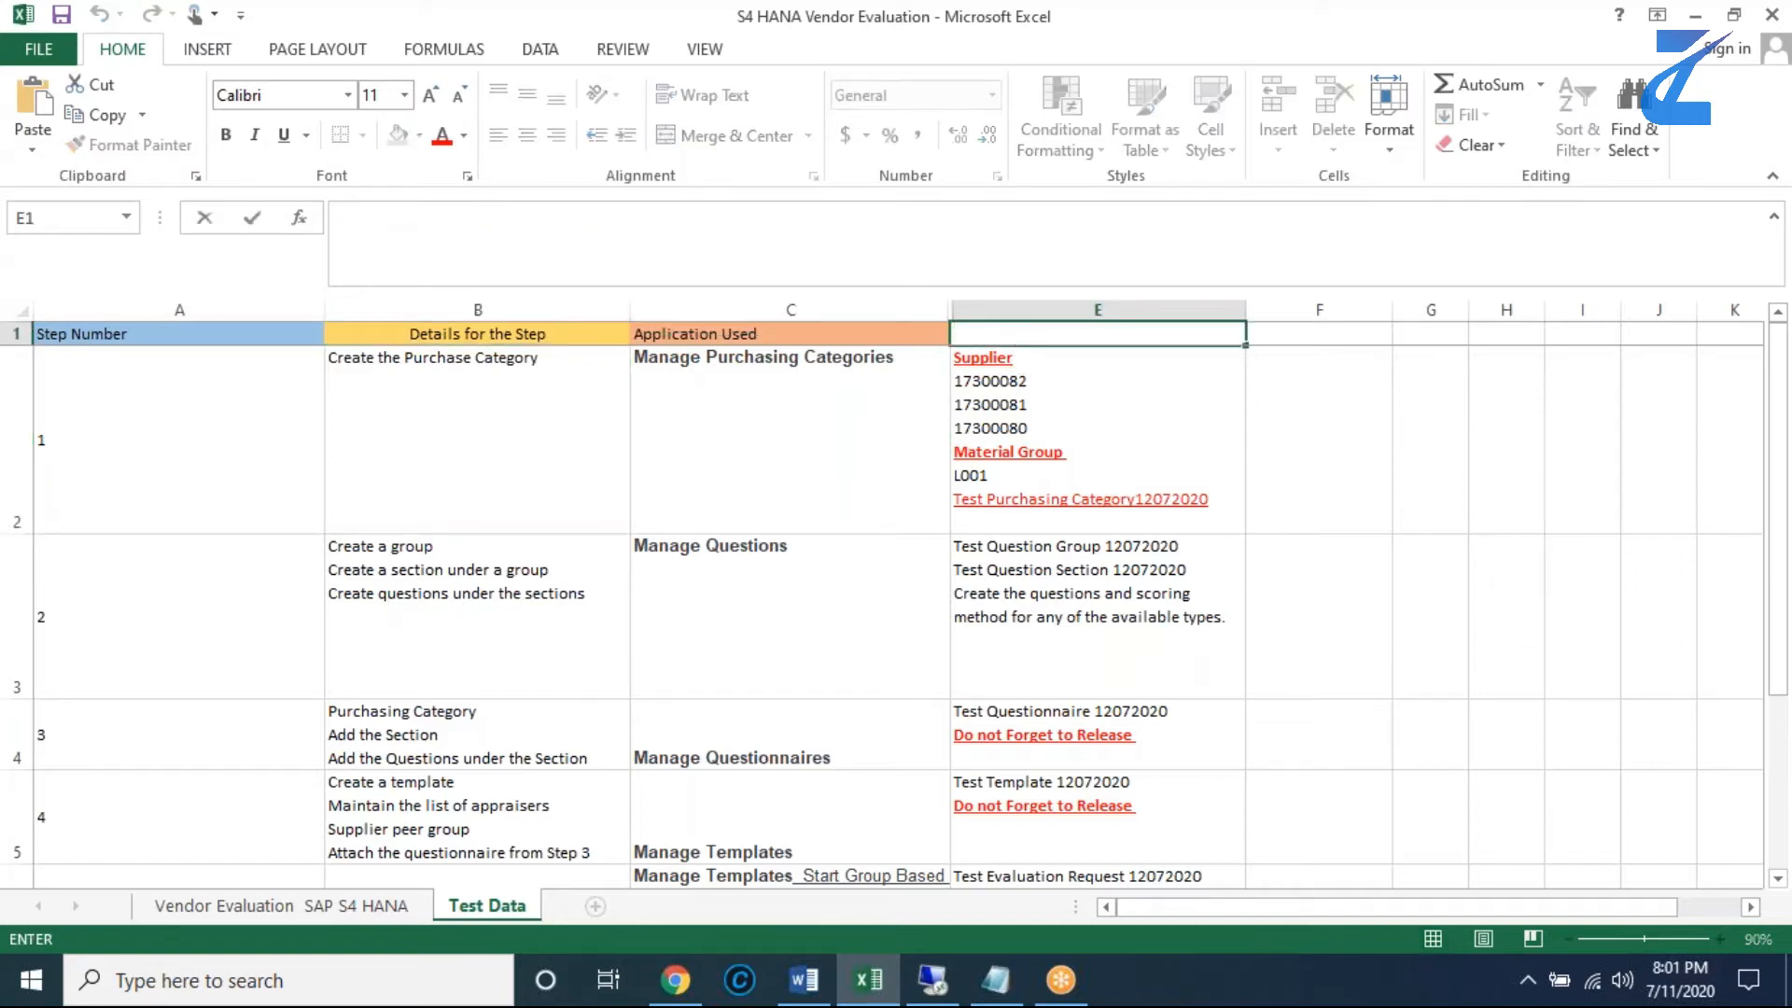
type("dATA To Be Used")
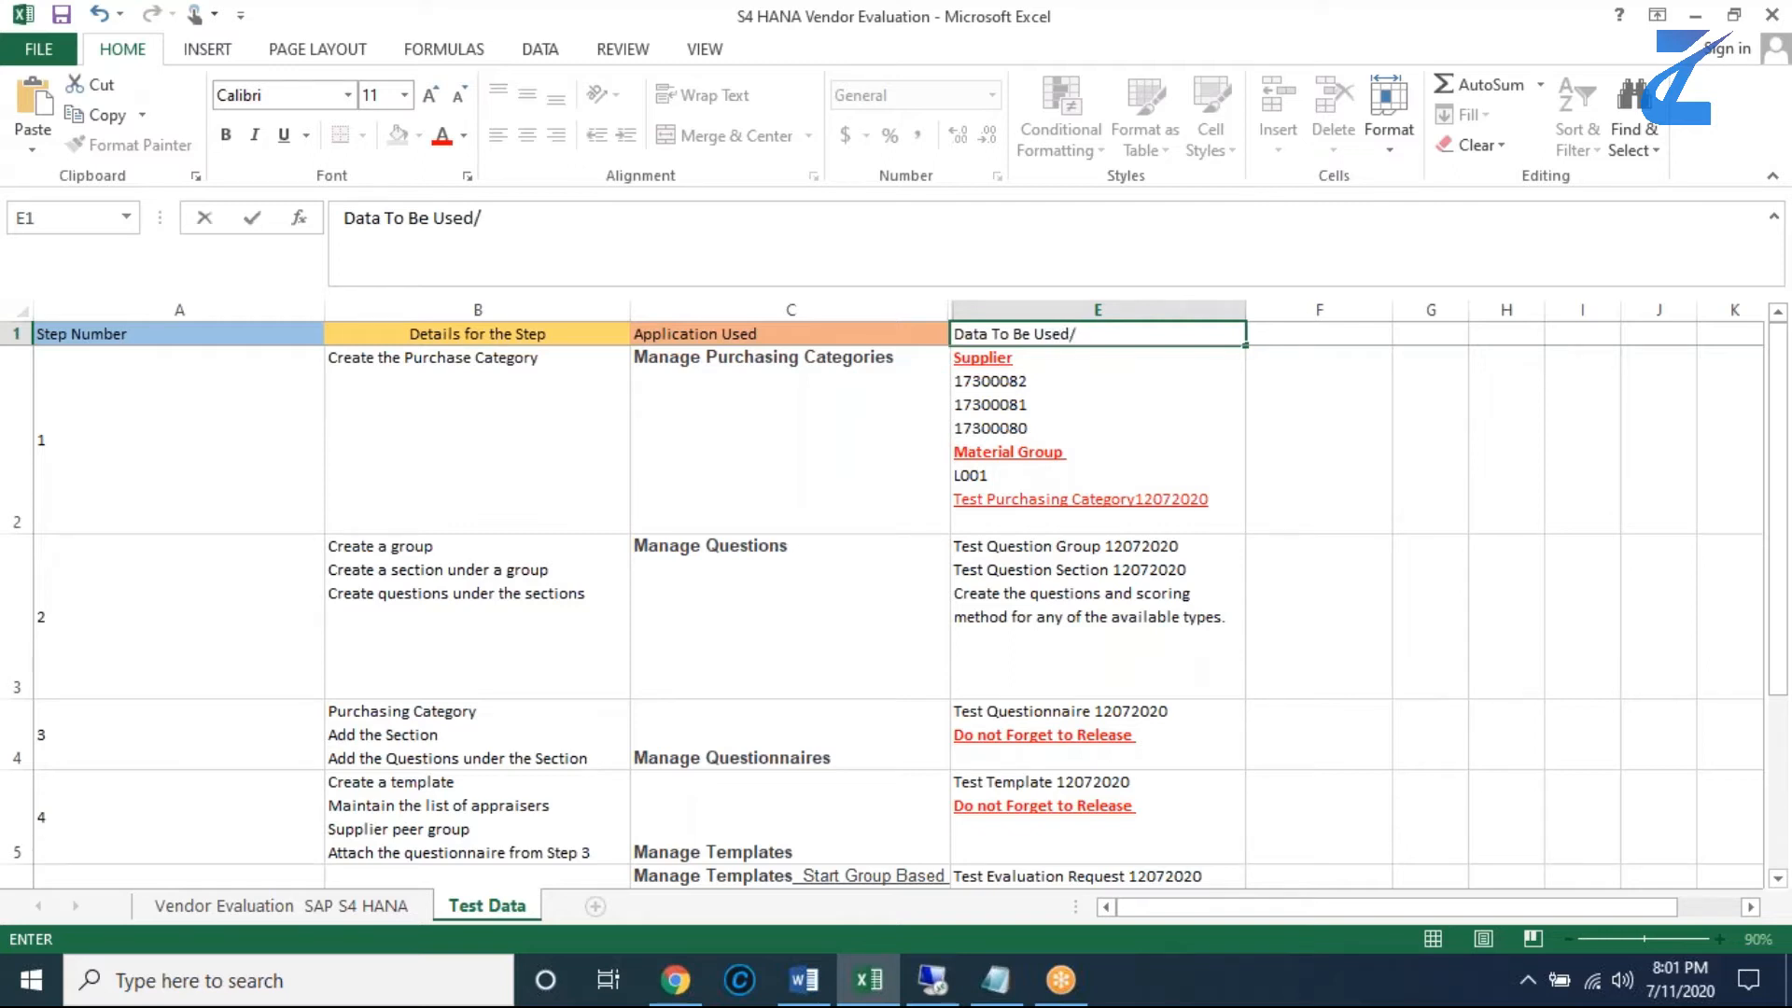
type("/ Created")
left_click(1343, 442)
- Fill the heading cell E1 with yellow
left_click(1192, 336)
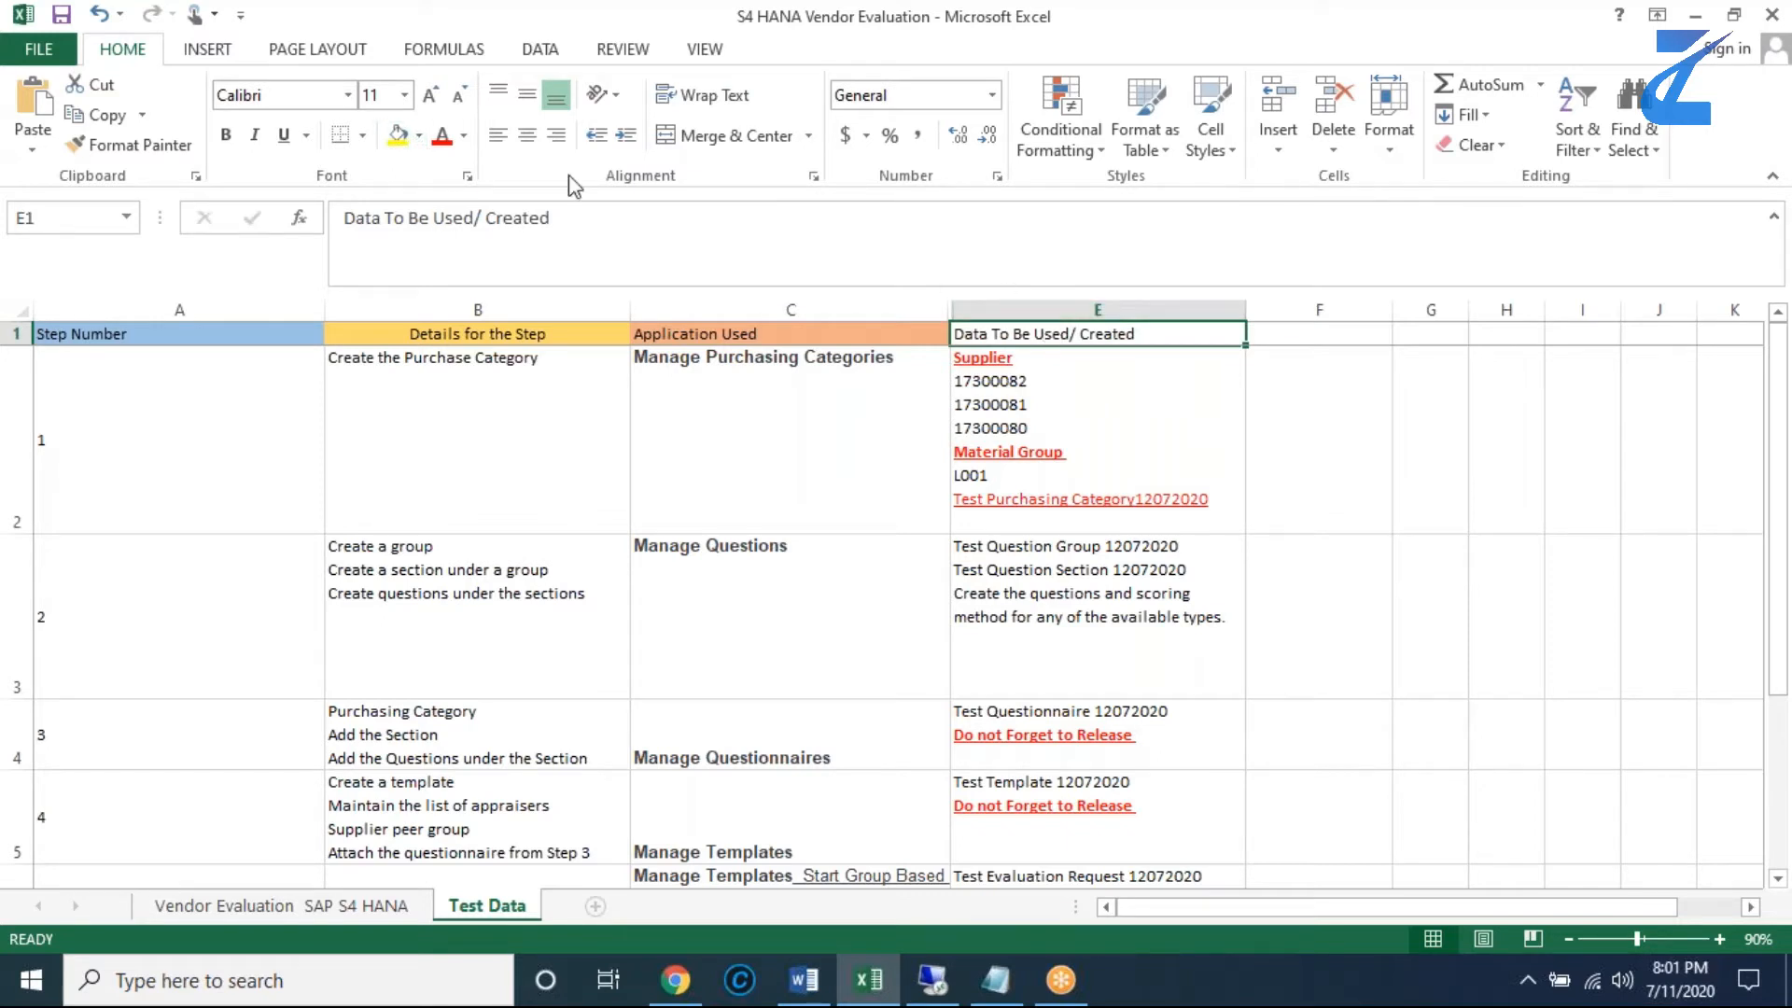
left_click(399, 135)
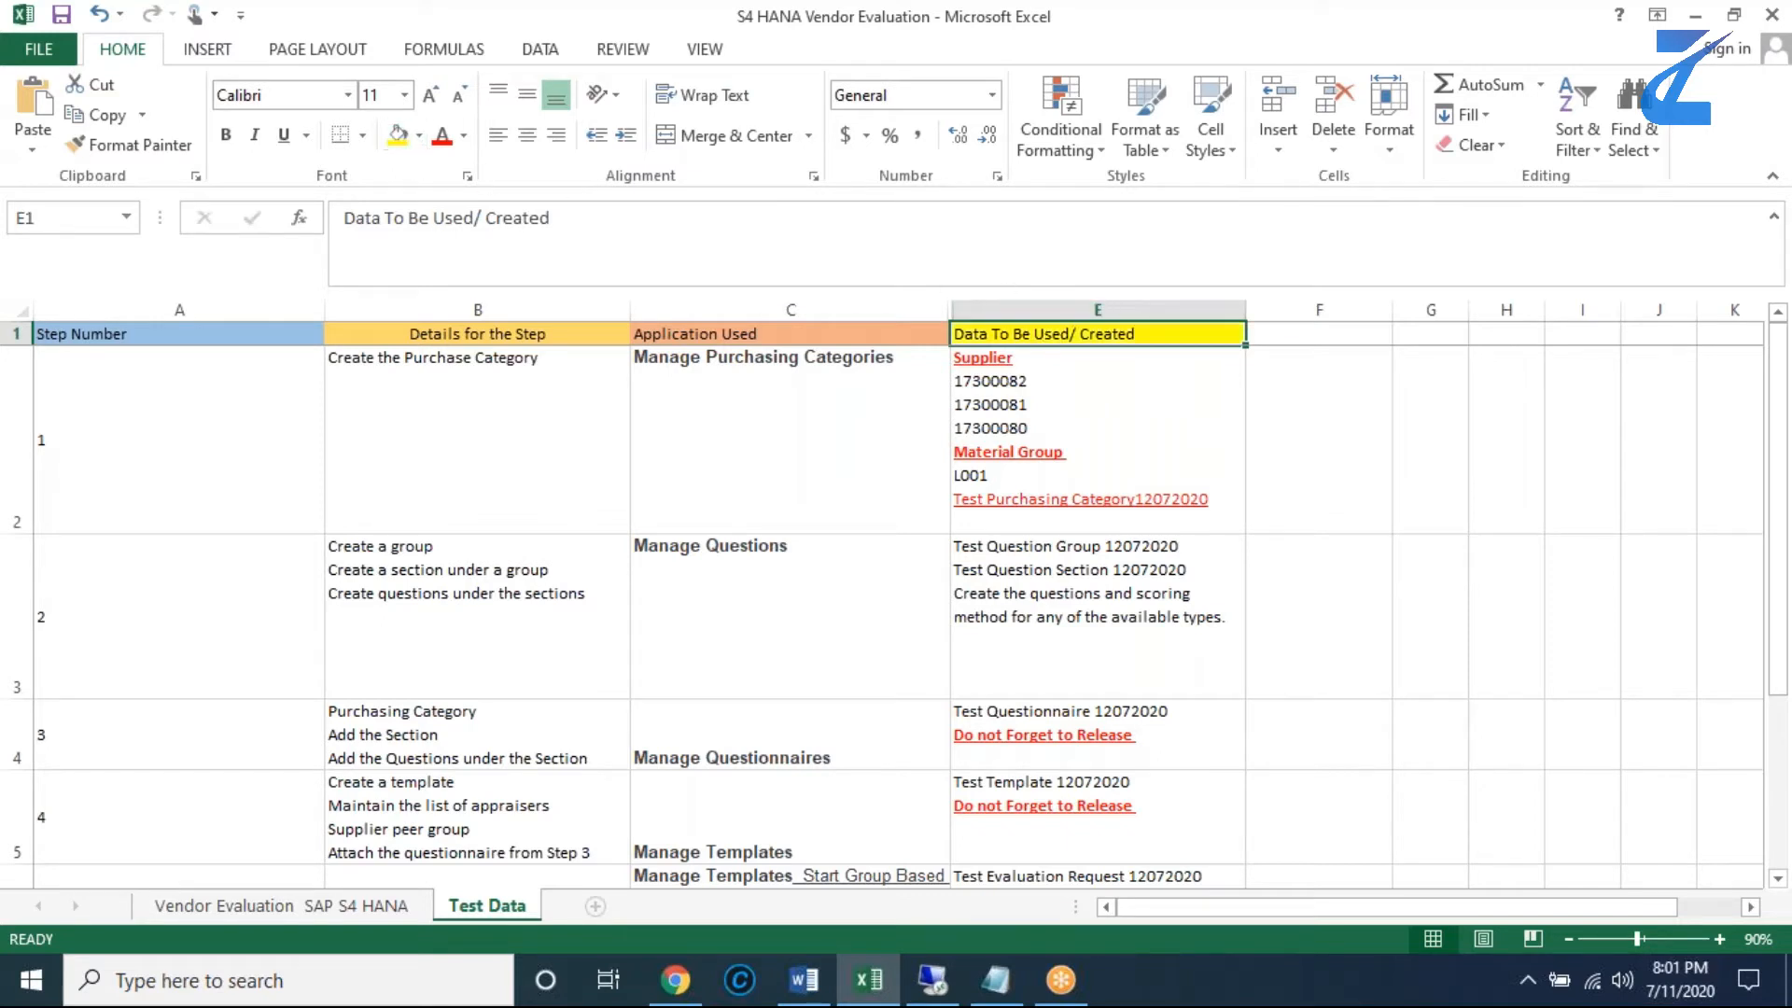
left_click(1326, 338)
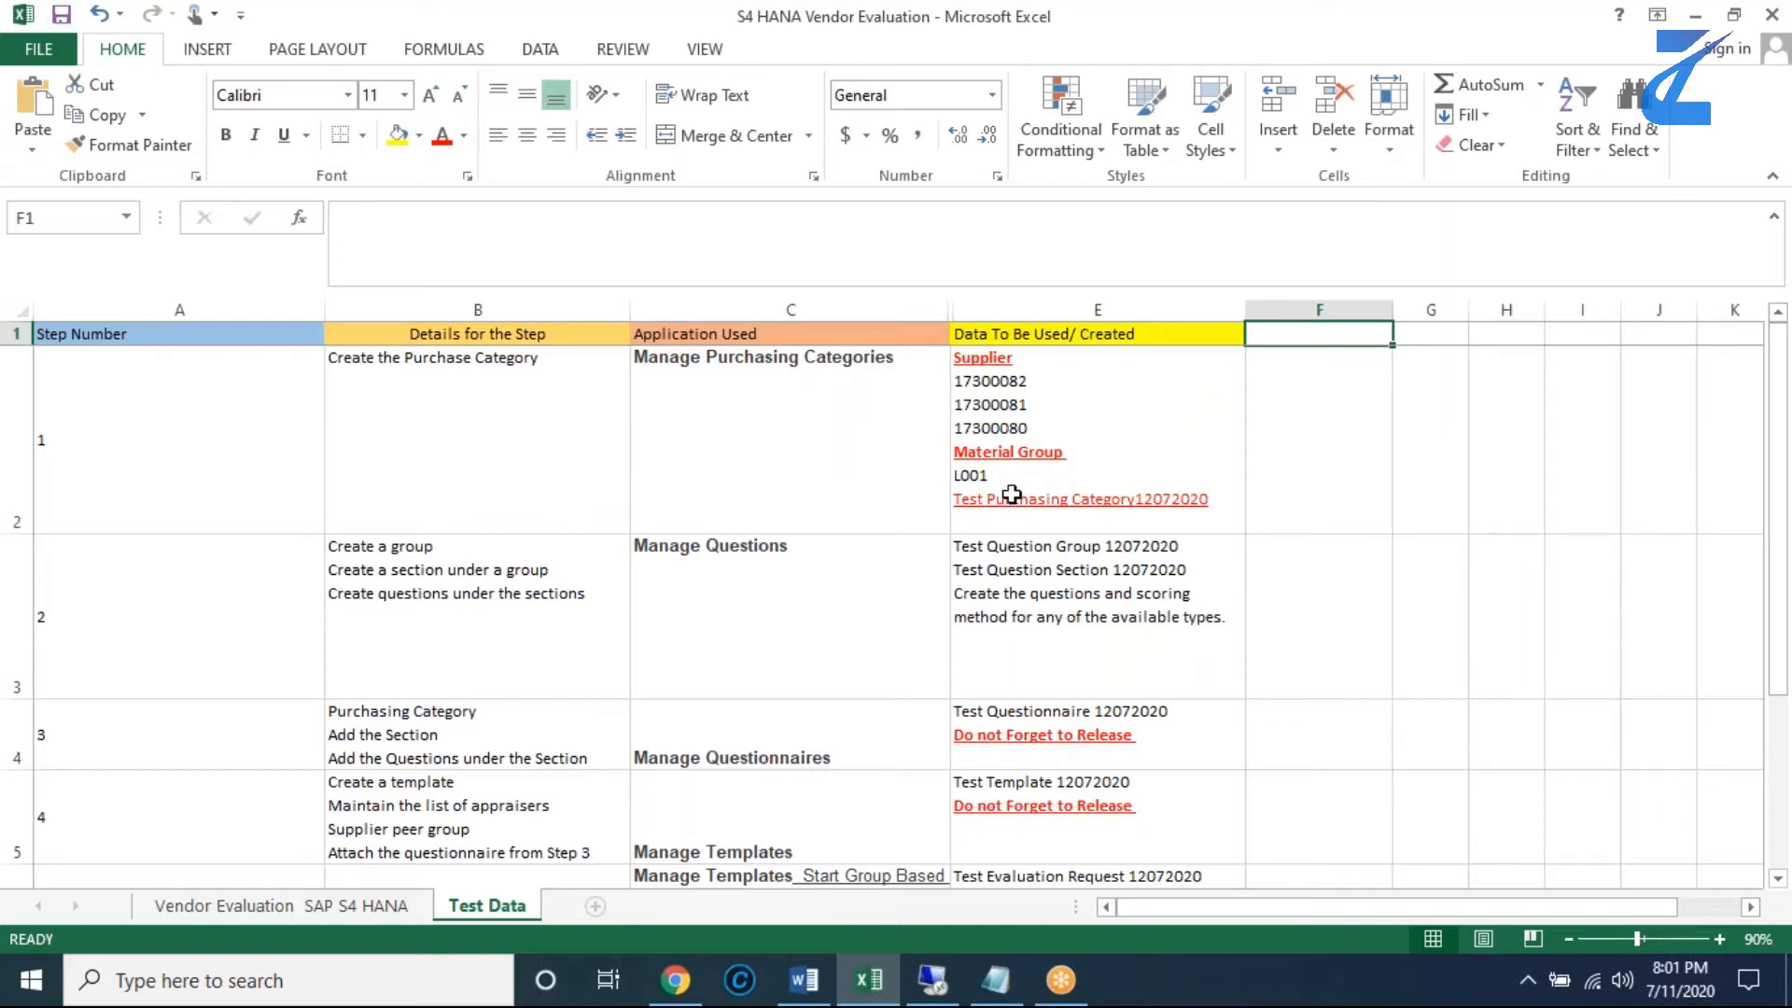
- Copy the application name Manage Purchasing Categories from C2 and switch to the Fiori Launchpad on the remote desktop
left_click(817, 412)
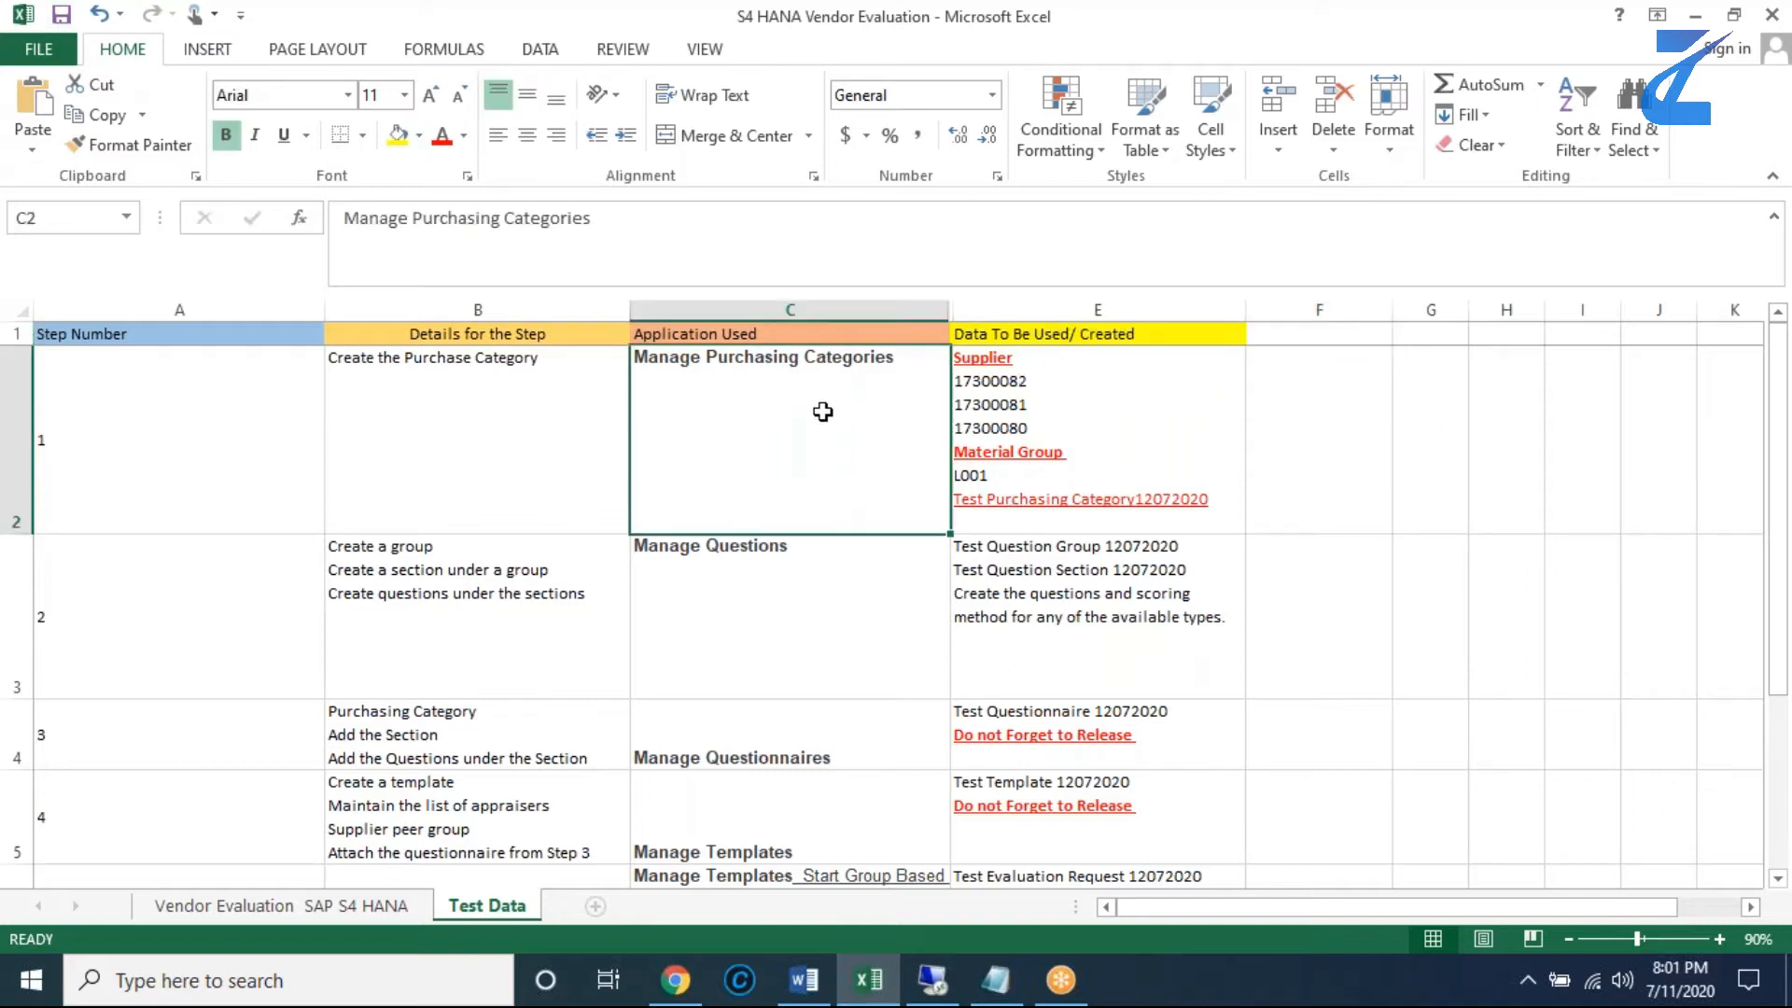
left_click(451, 217)
triple_click(452, 217)
key("ctrl+c")
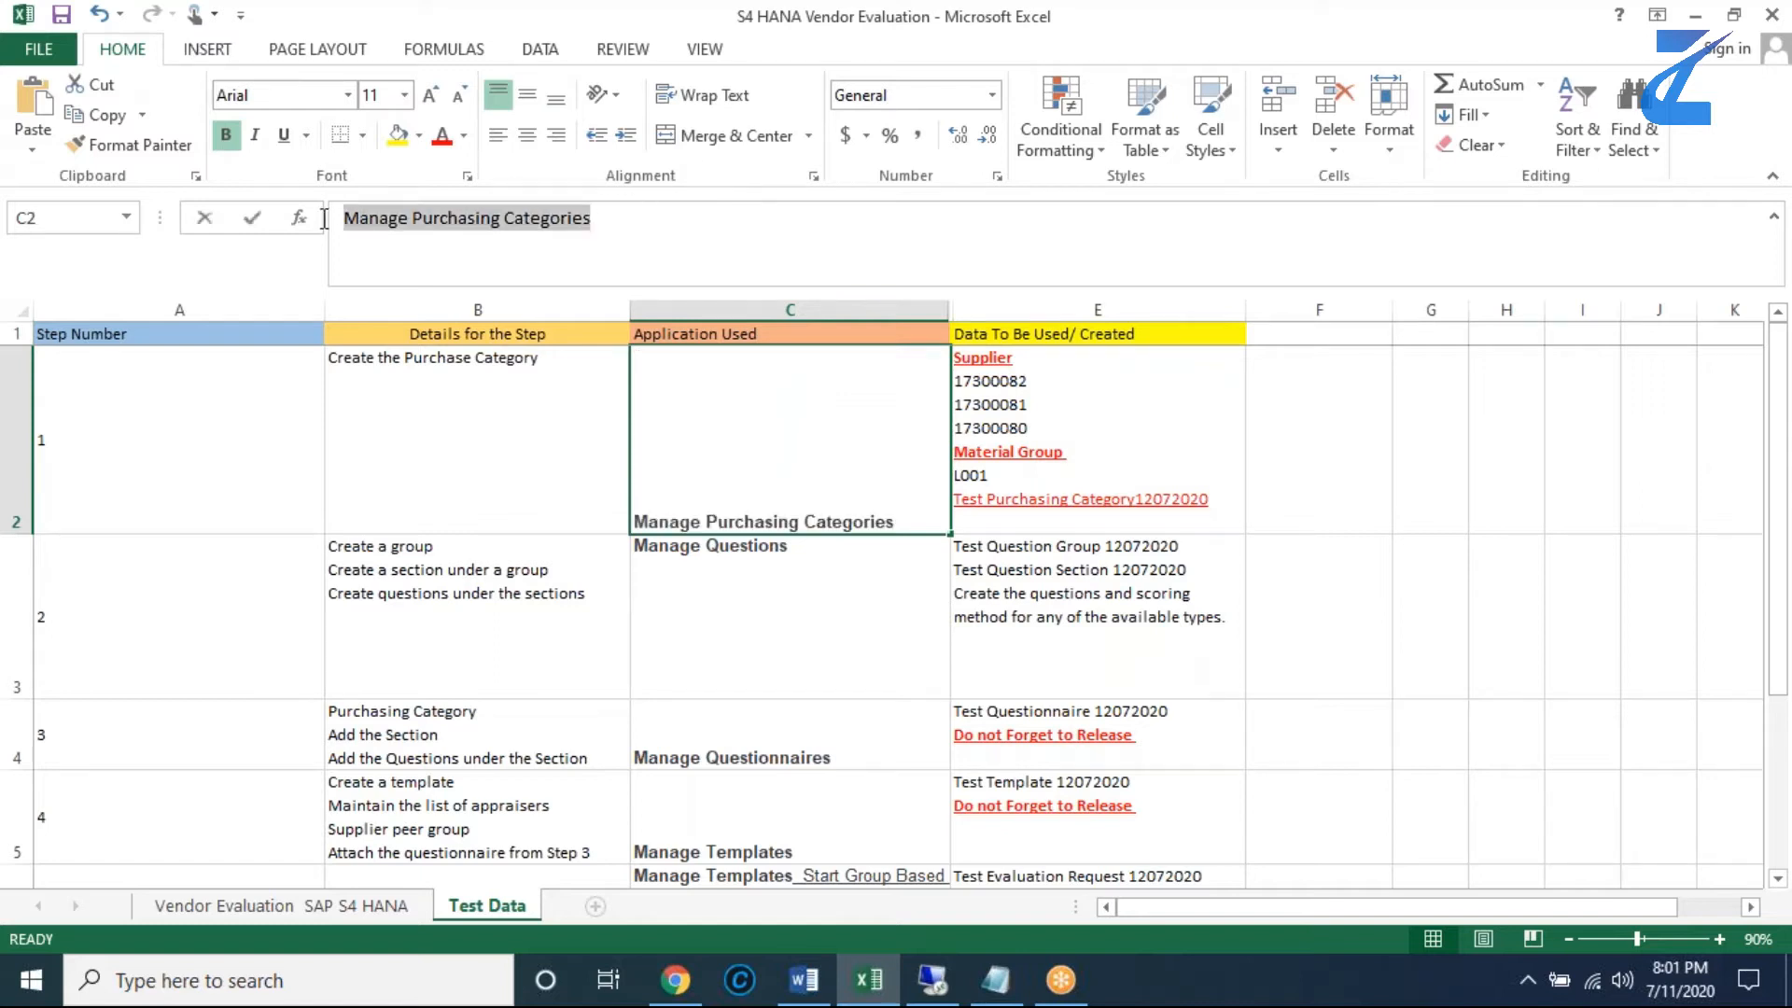
left_click(932, 980)
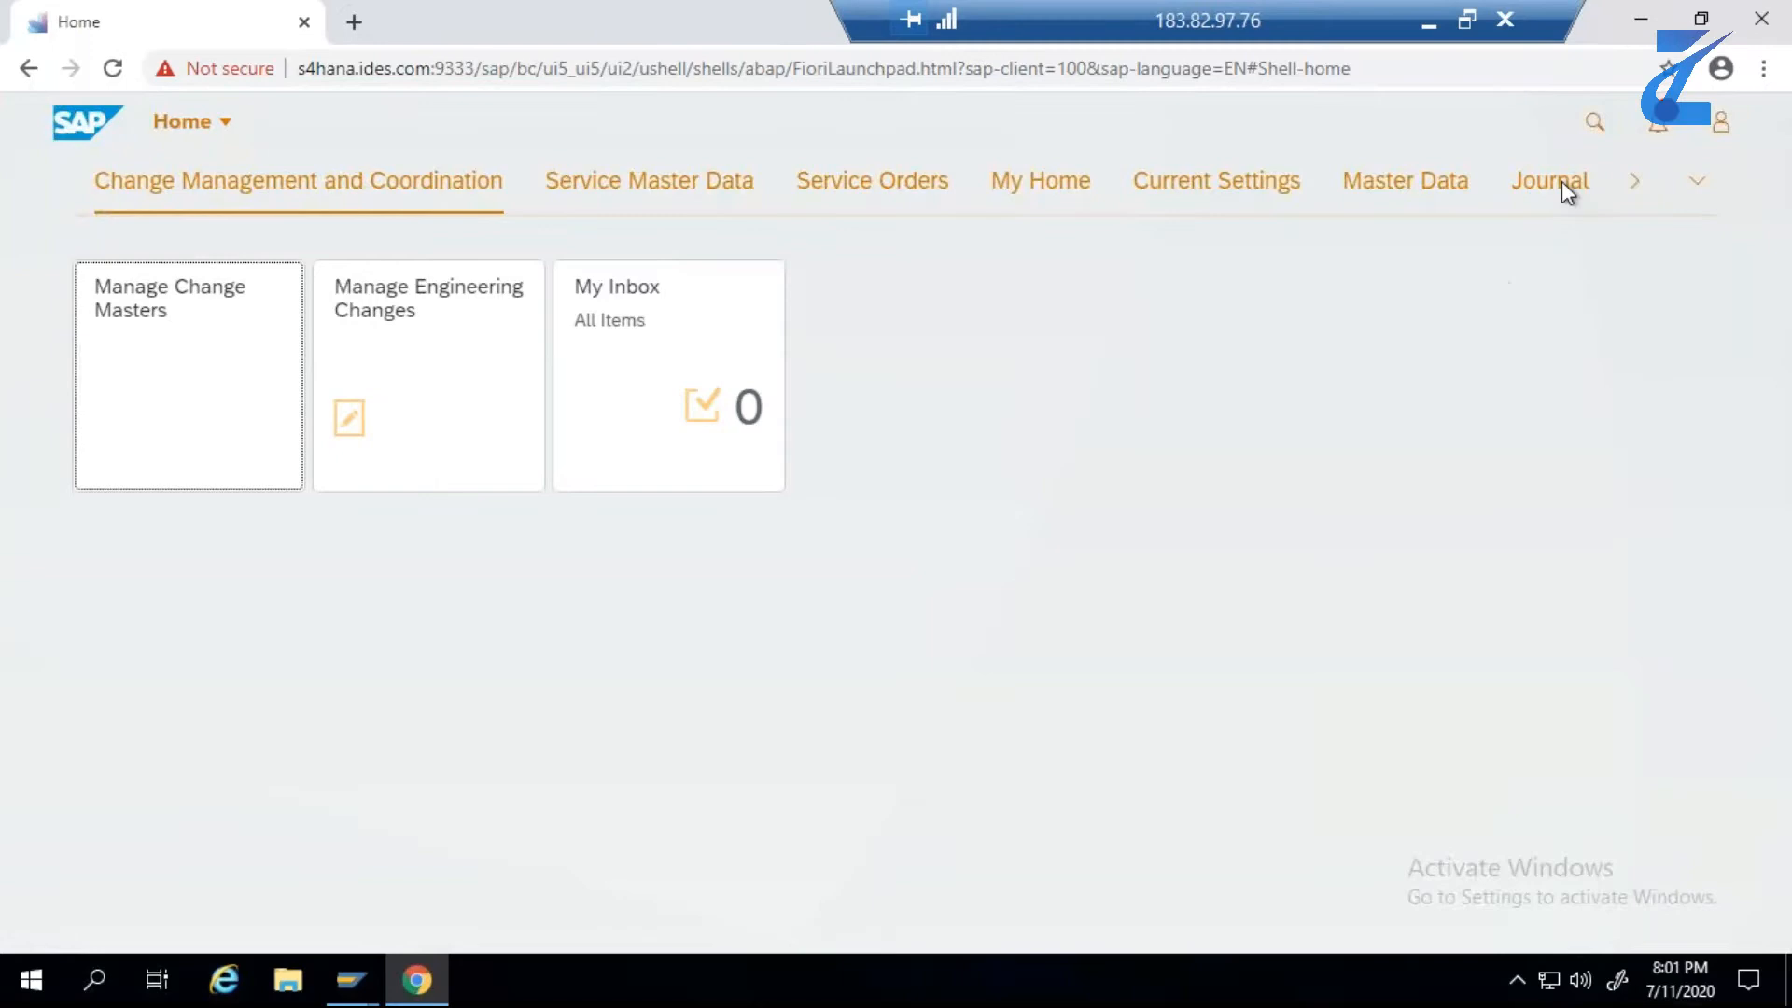
- Search the launchpad for Manage Purchasing Categories and open the matching app
left_click(1592, 142)
left_click(1591, 142)
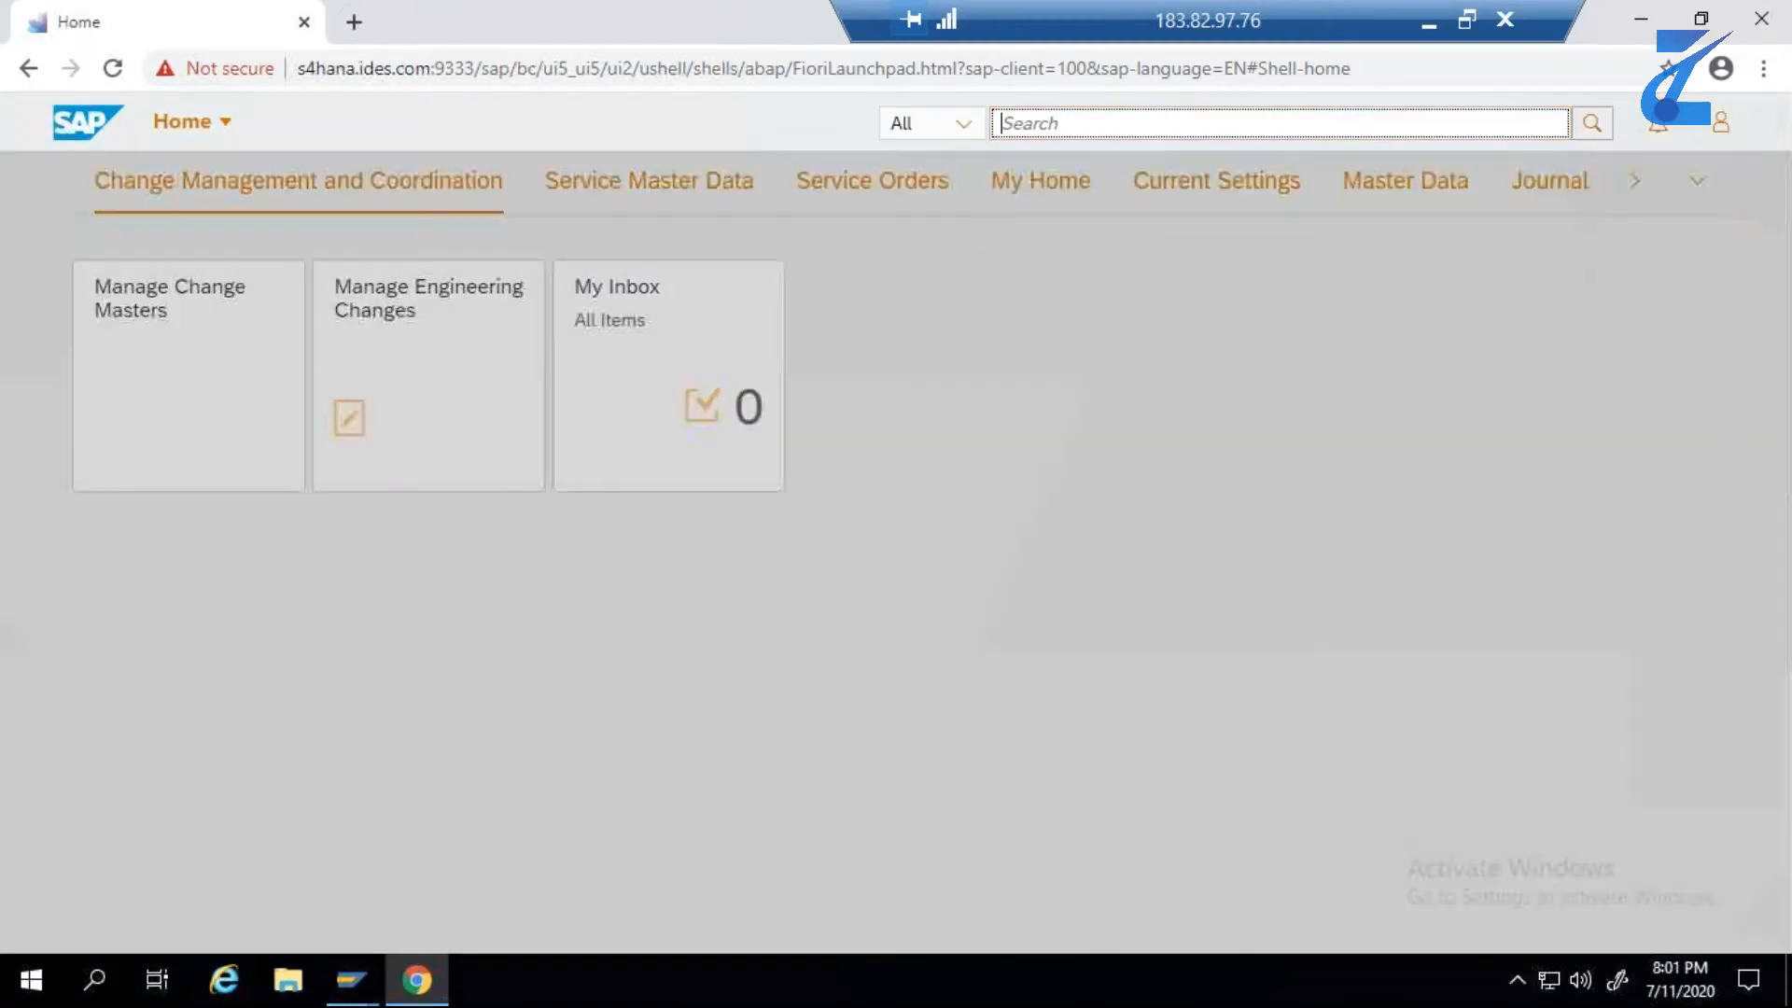
key("ctrl+v")
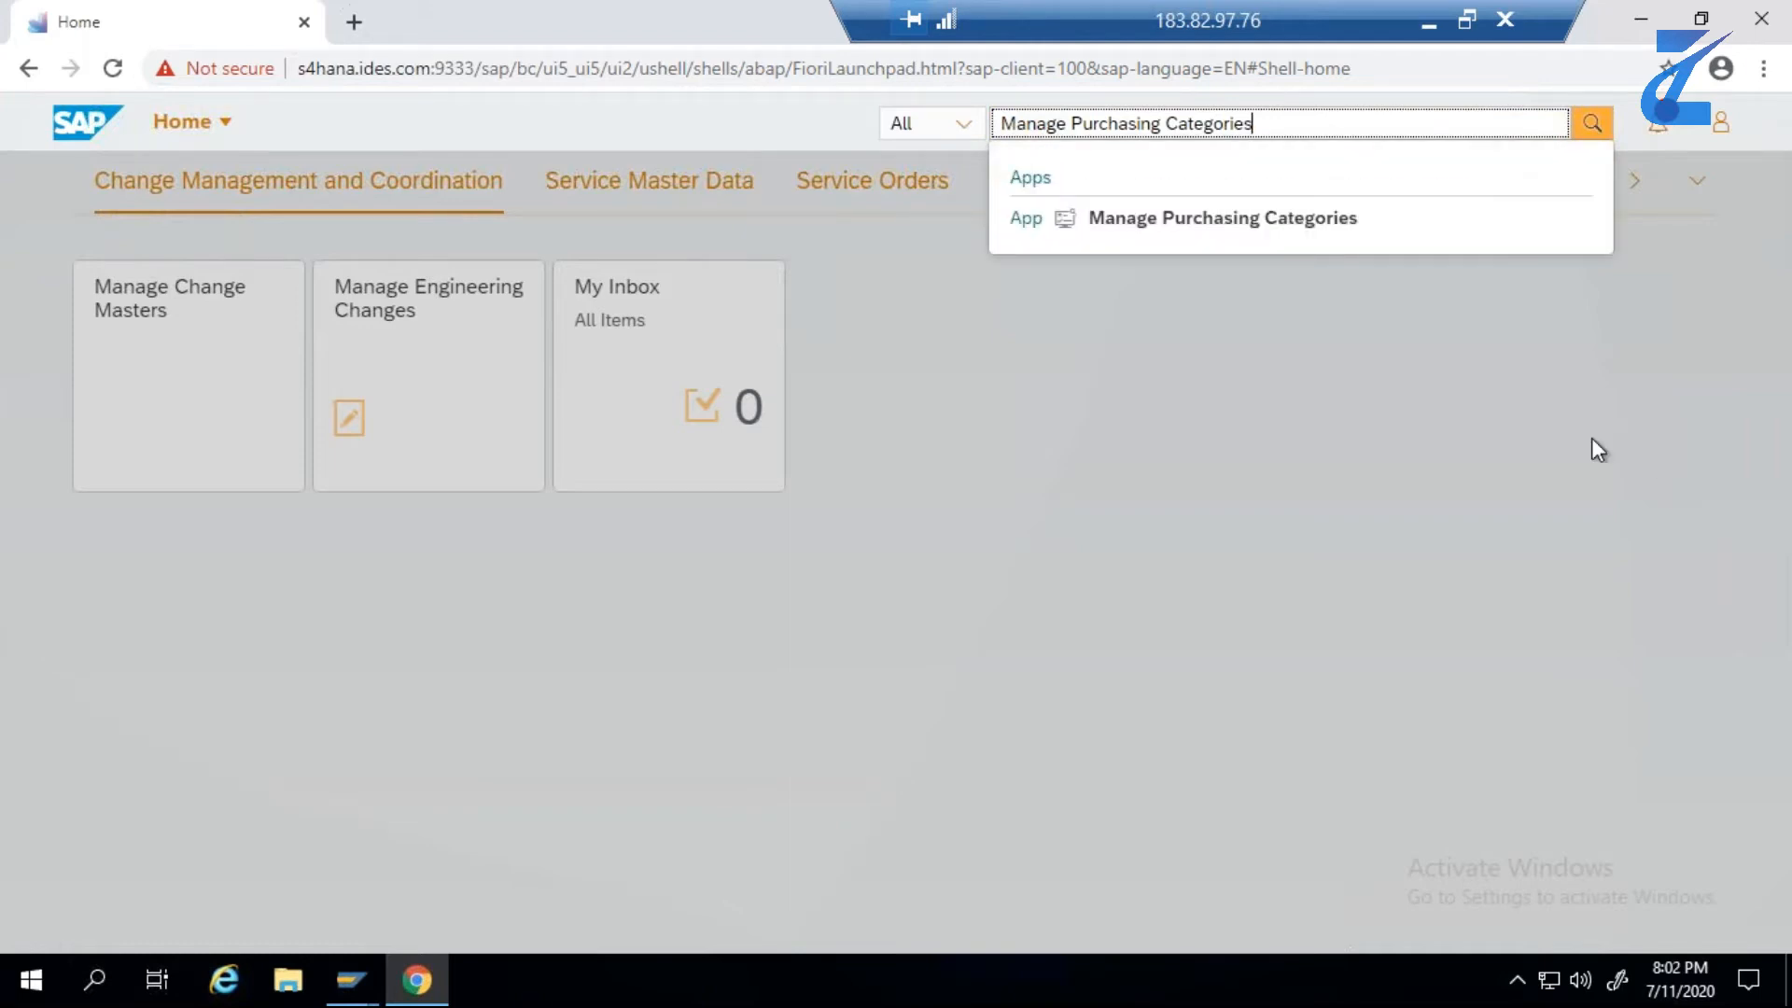
left_click(1178, 222)
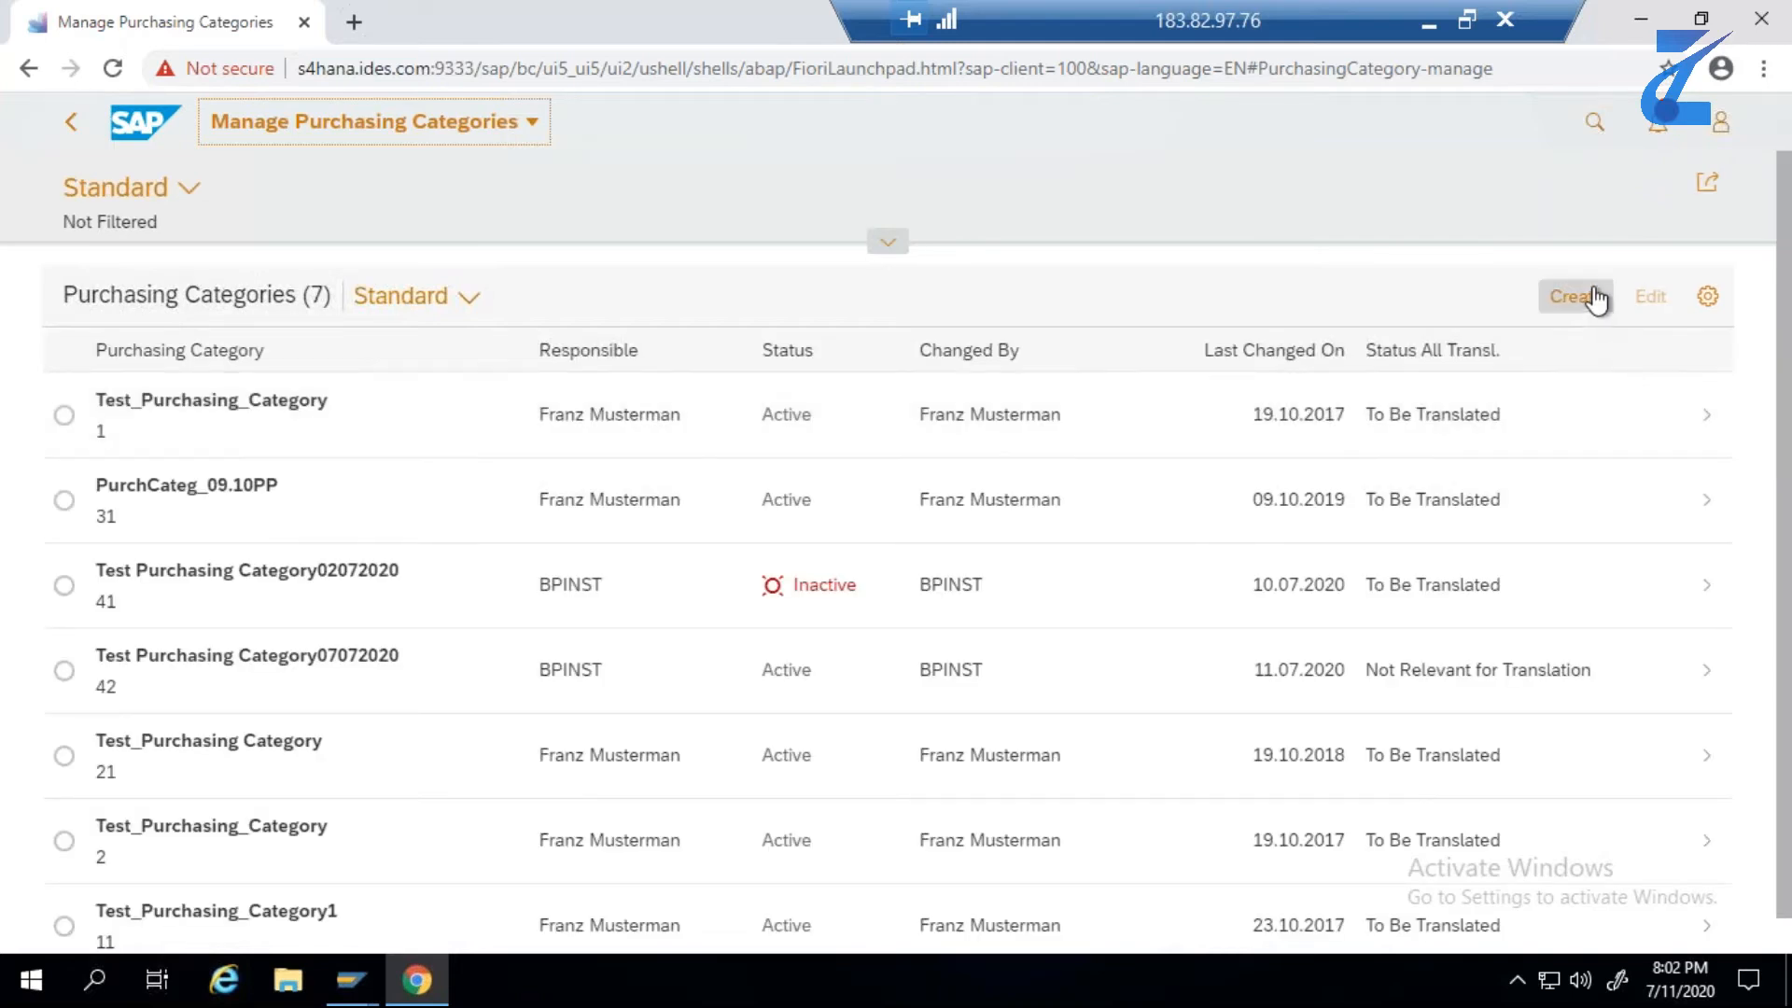
- Start a new purchasing category and name it Test Purchasing Category 12072020, using the name copied from E2 of the Excel sheet
left_click(1597, 300)
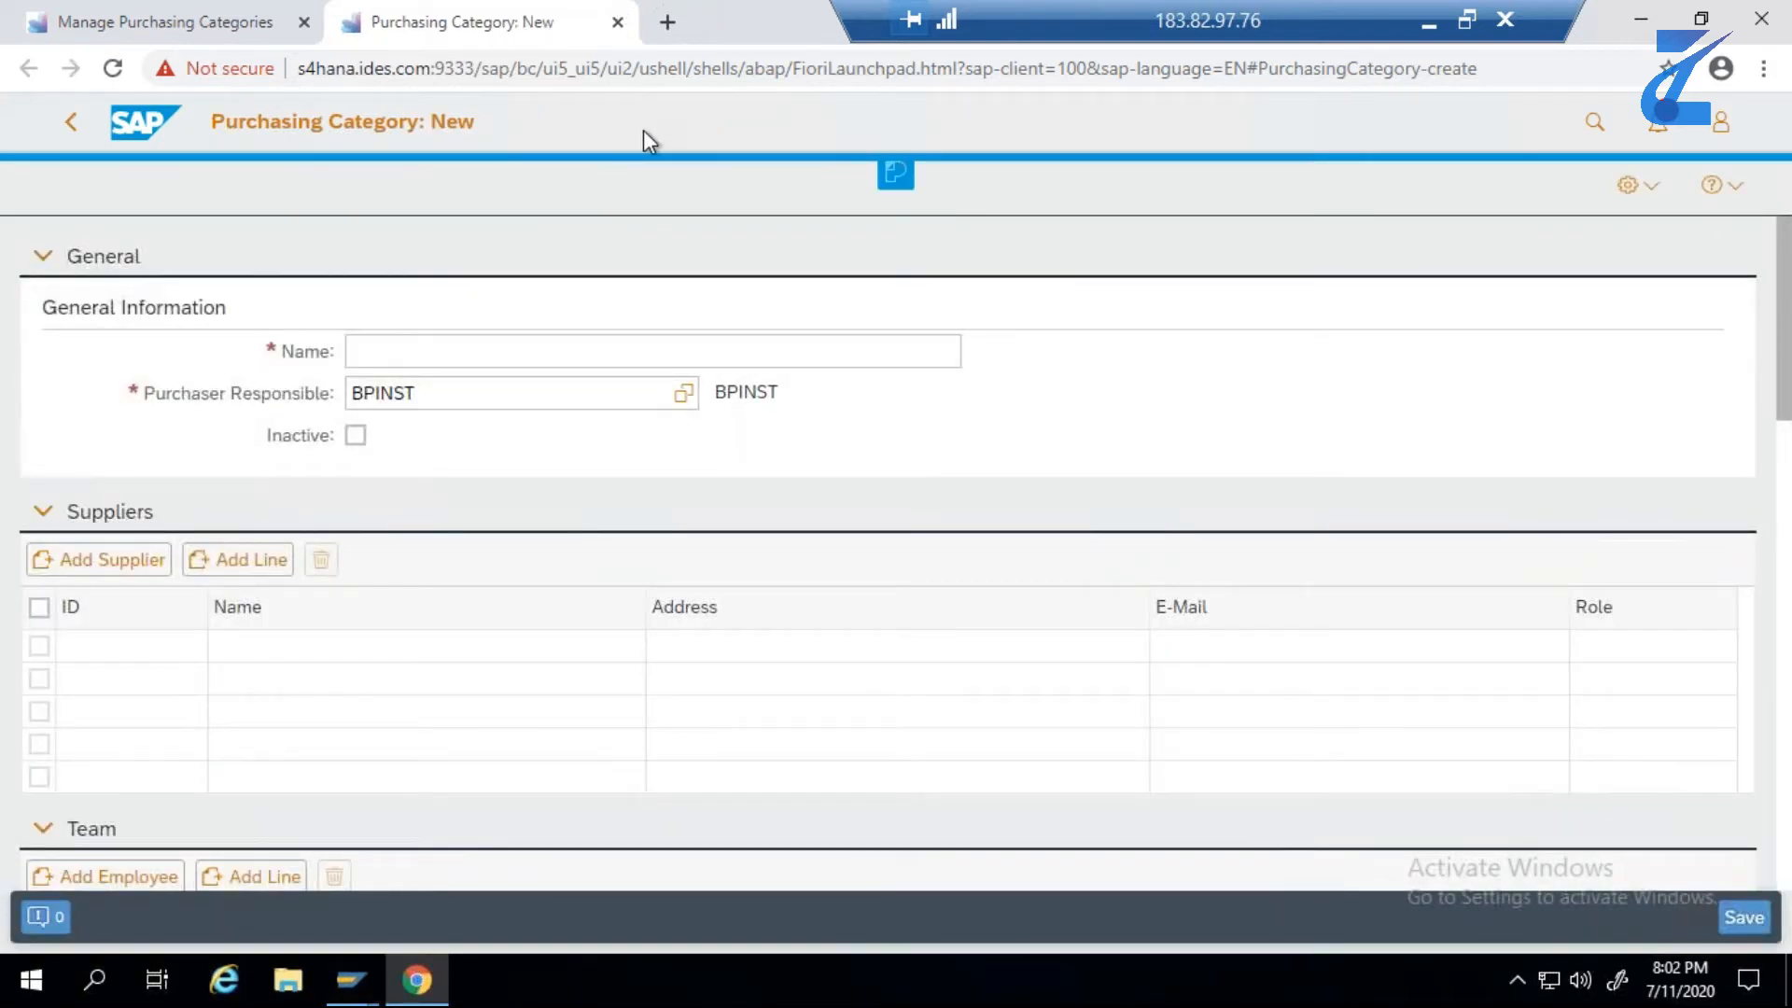
left_click(1428, 22)
left_click(1686, 16)
left_click(869, 982)
left_click(1205, 514)
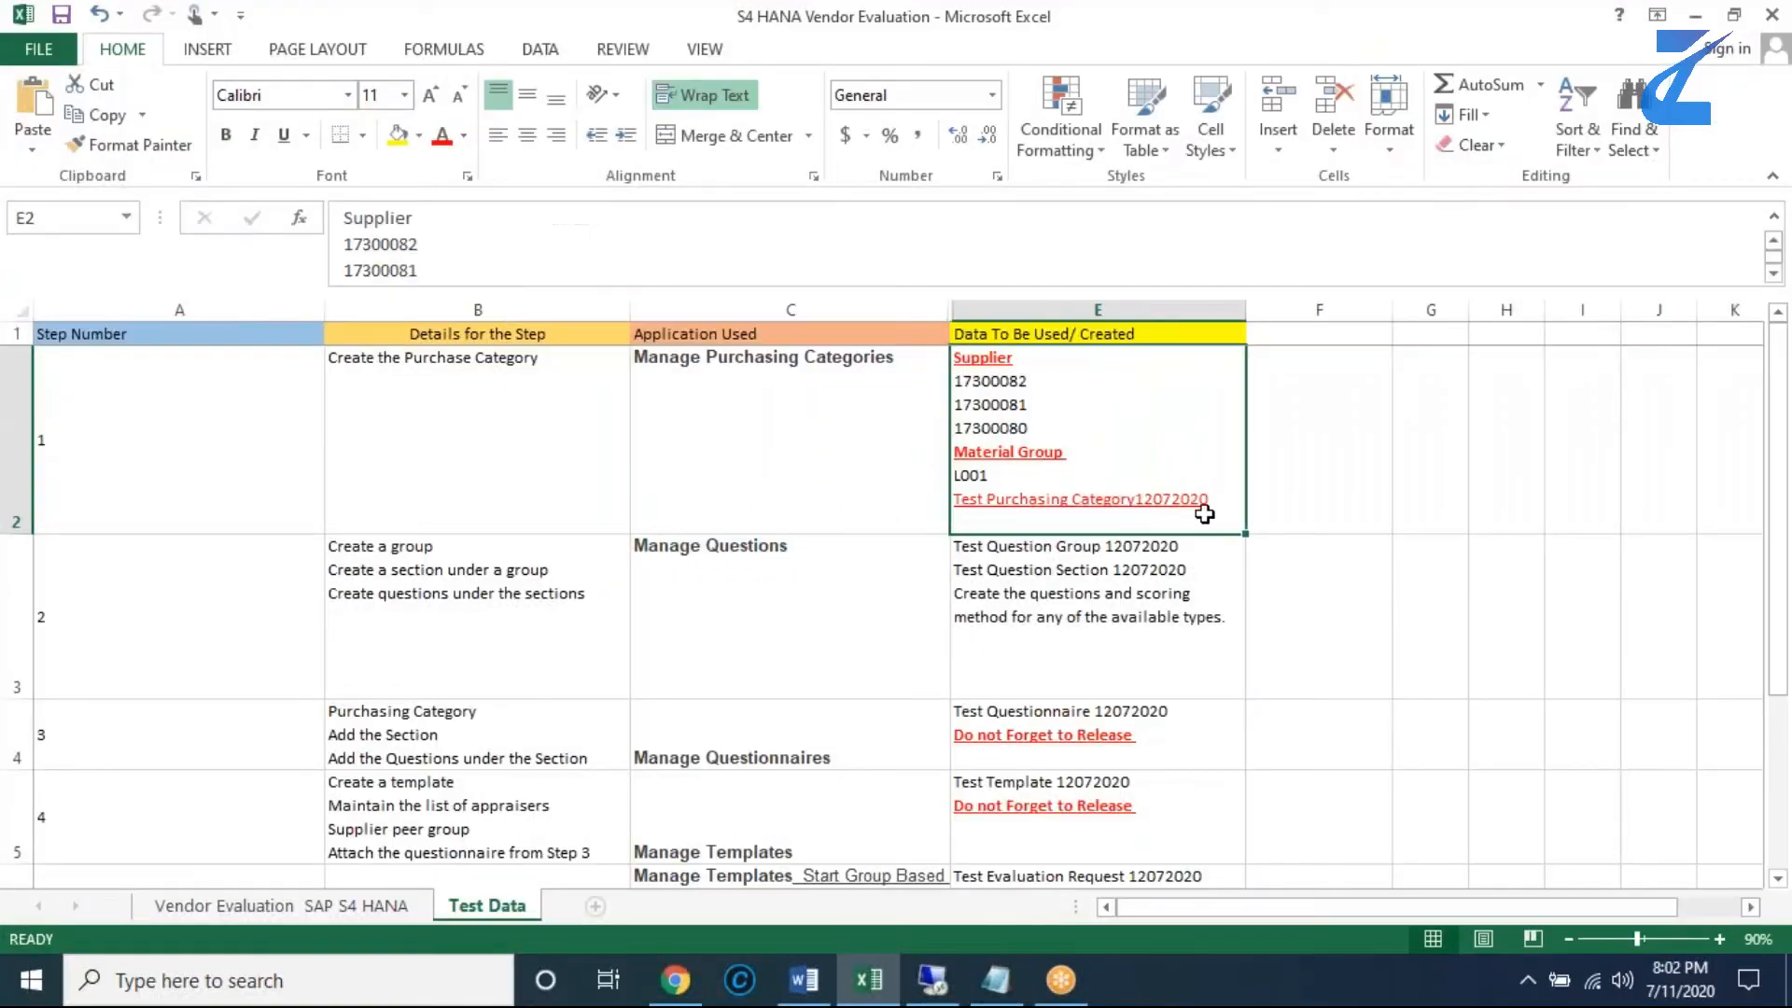
double_click(1218, 502)
left_click_drag(1212, 500, 953, 501)
key("ctrl+c")
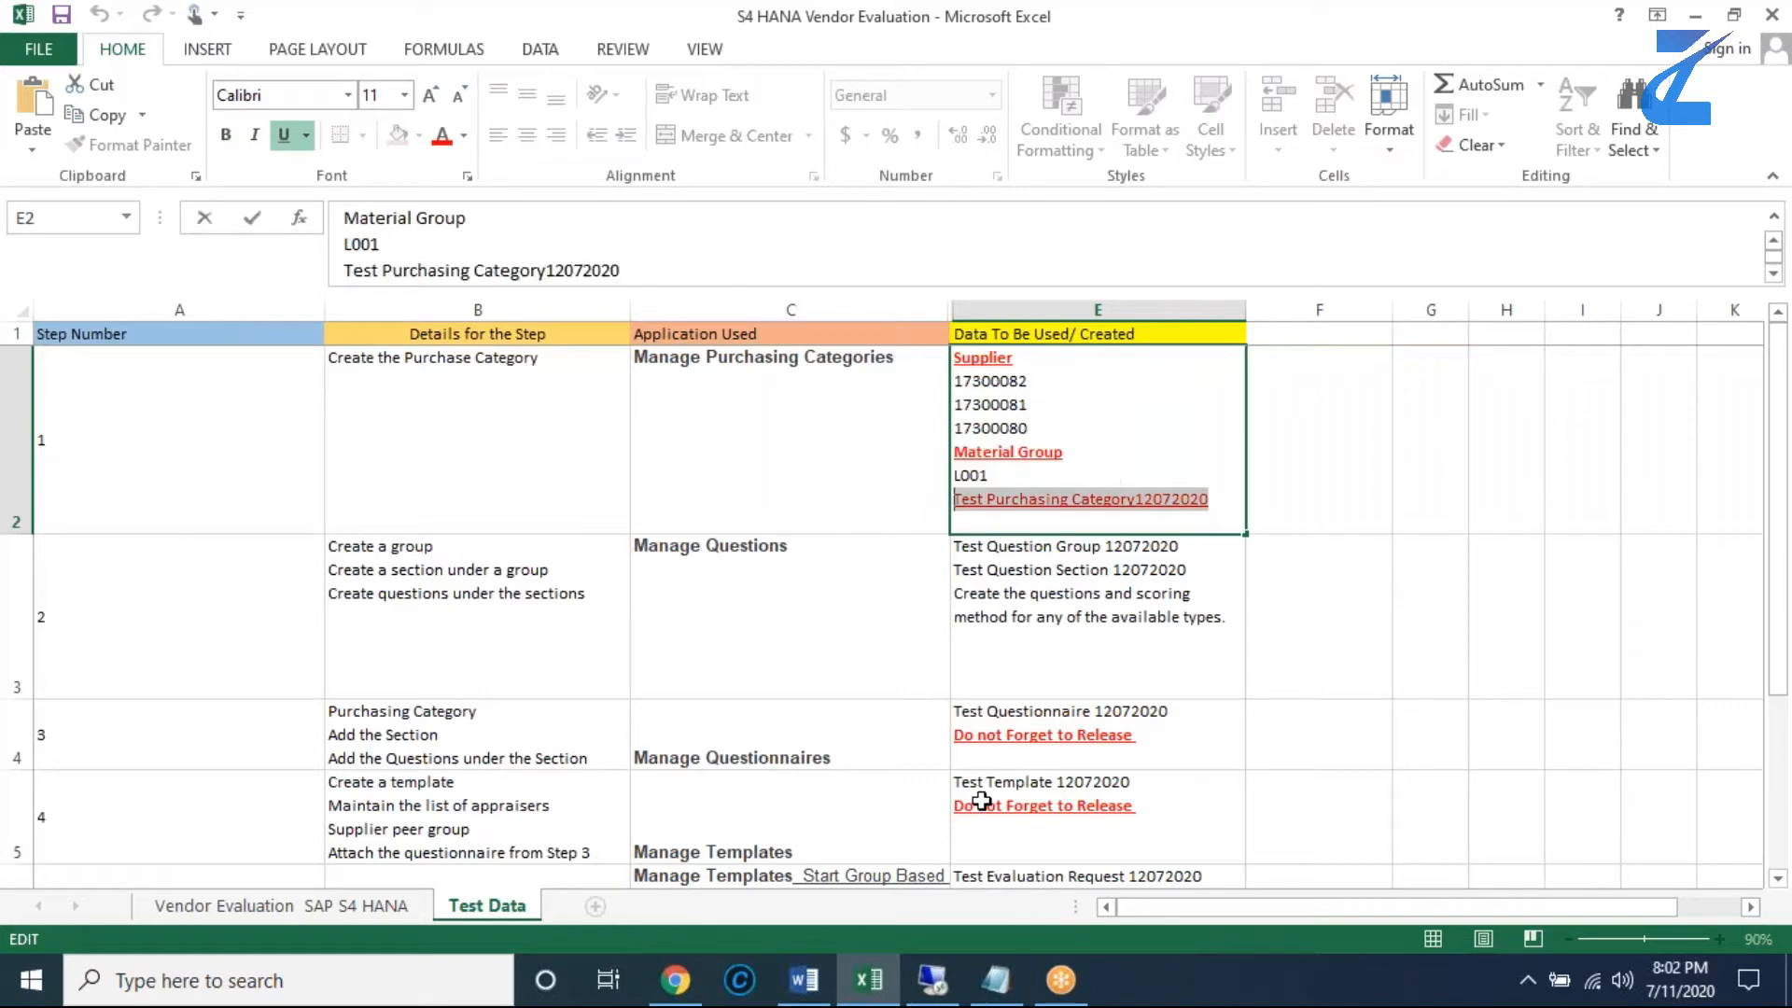
left_click(932, 980)
left_click(485, 353)
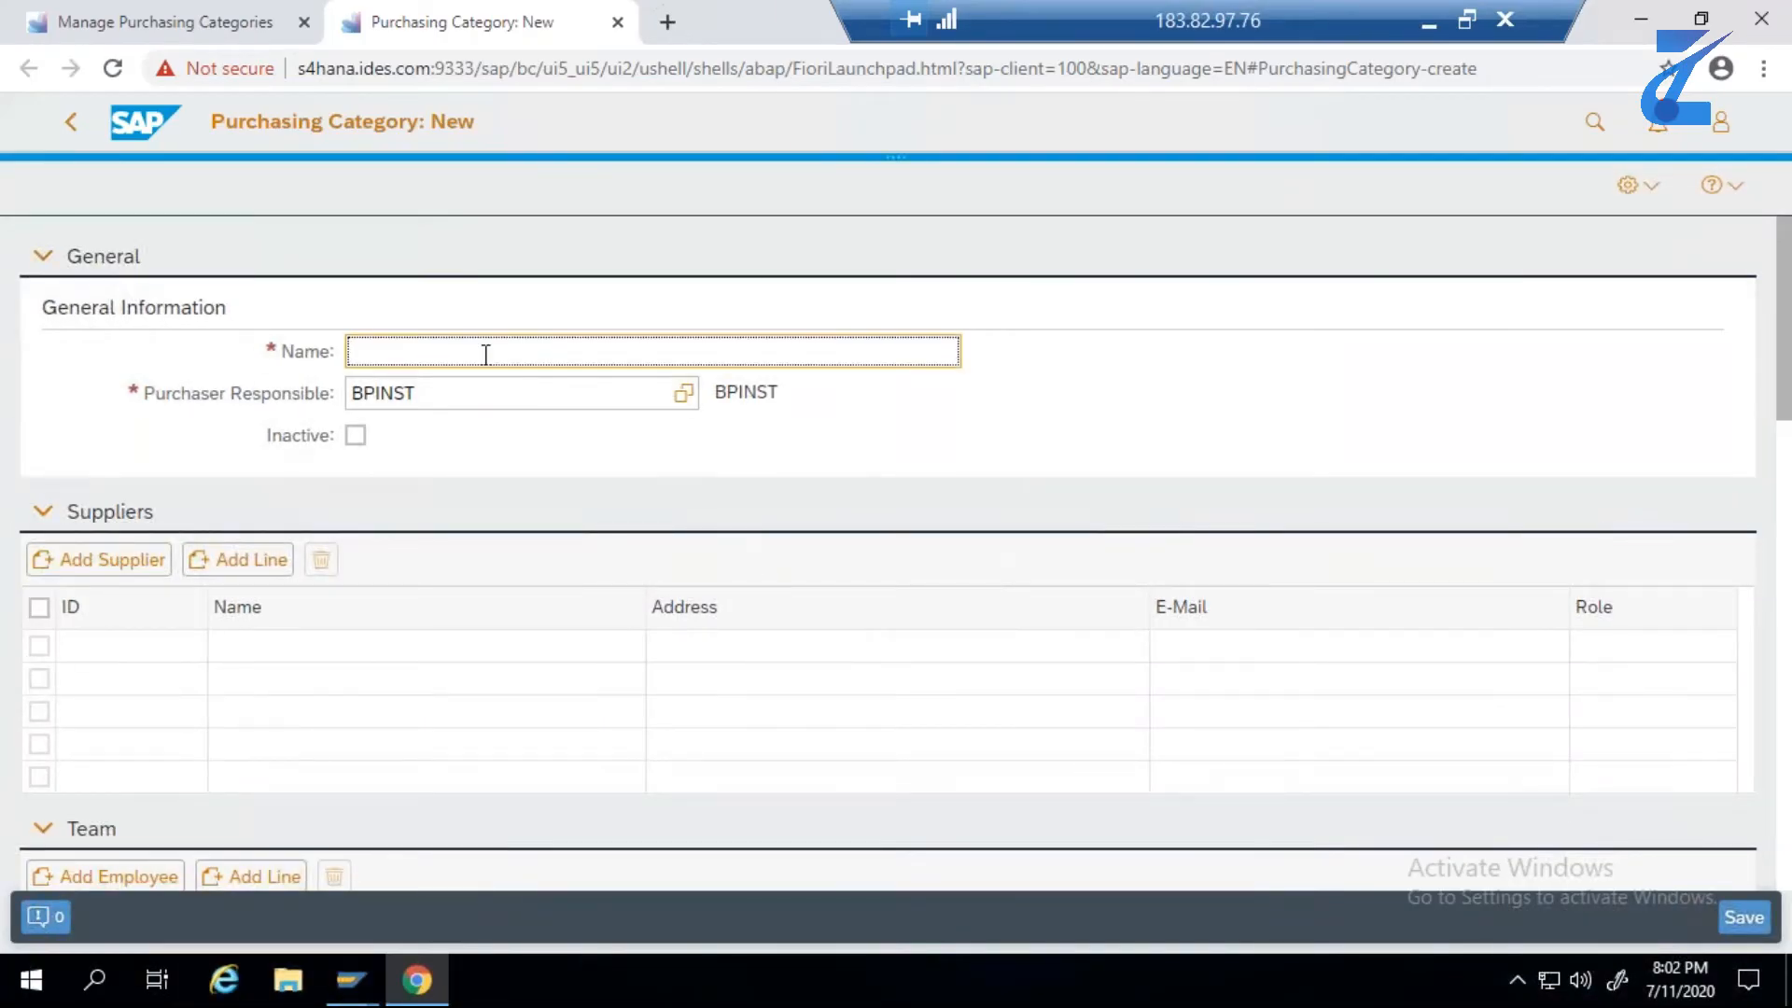
key("ctrl+v")
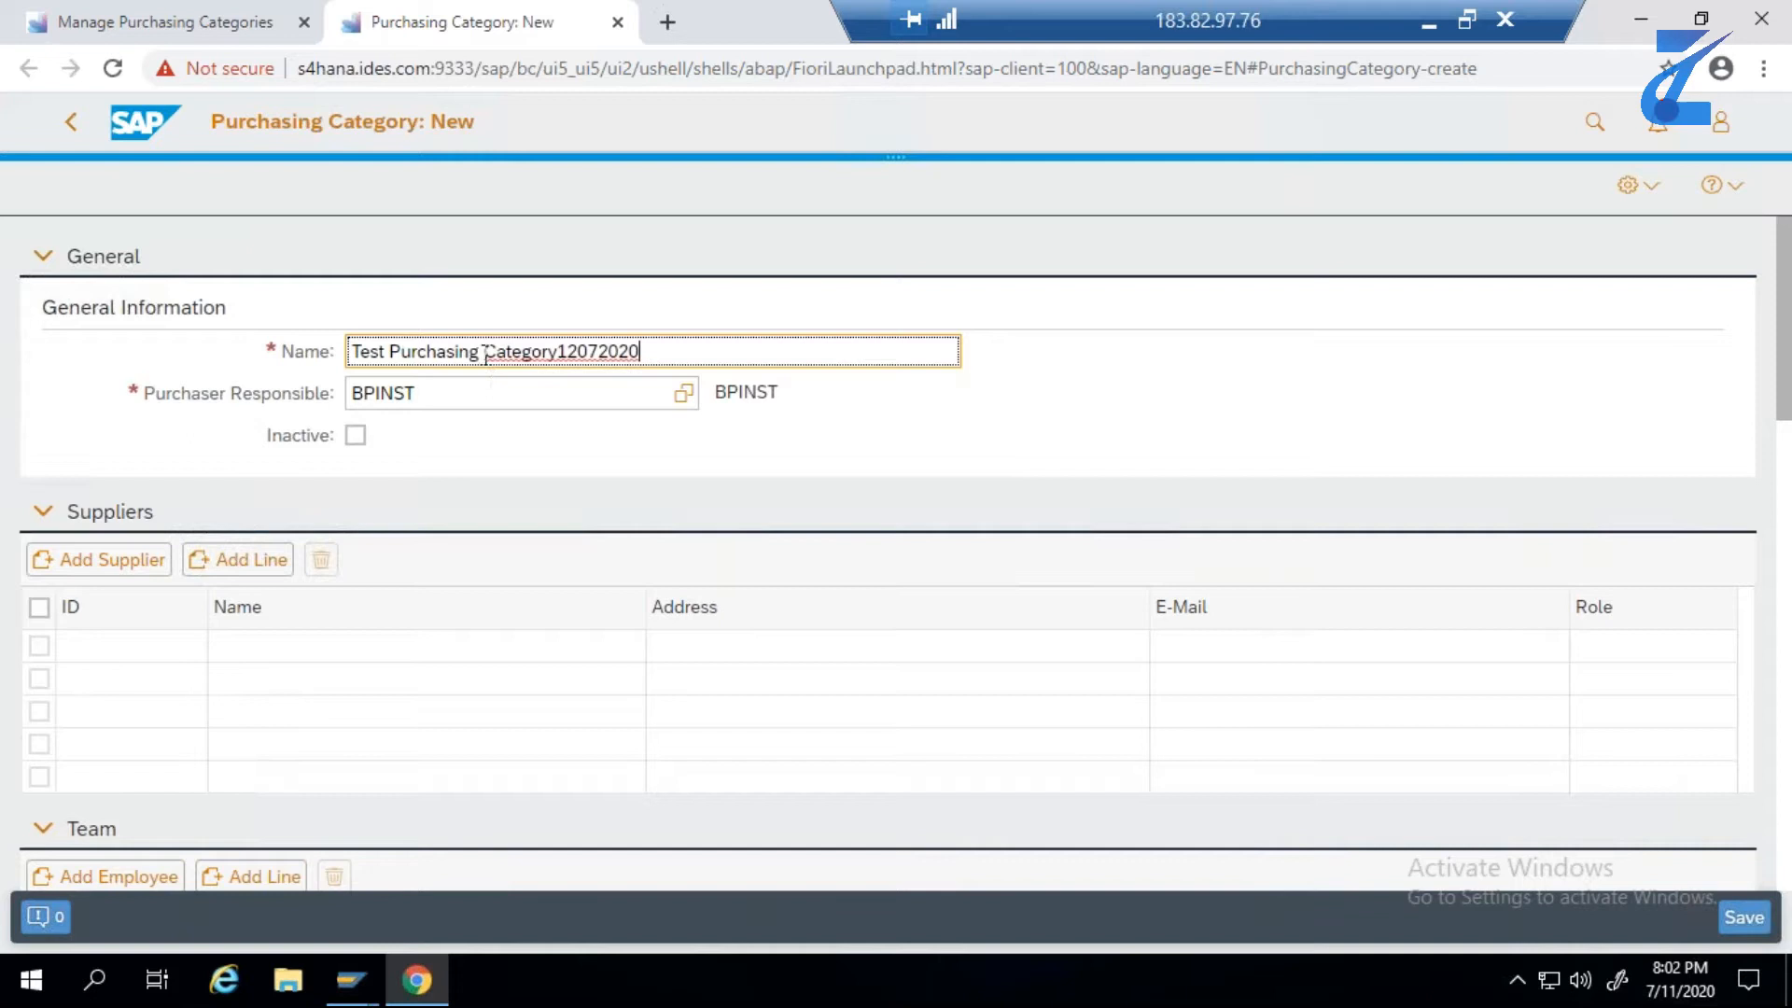
left_click(560, 353)
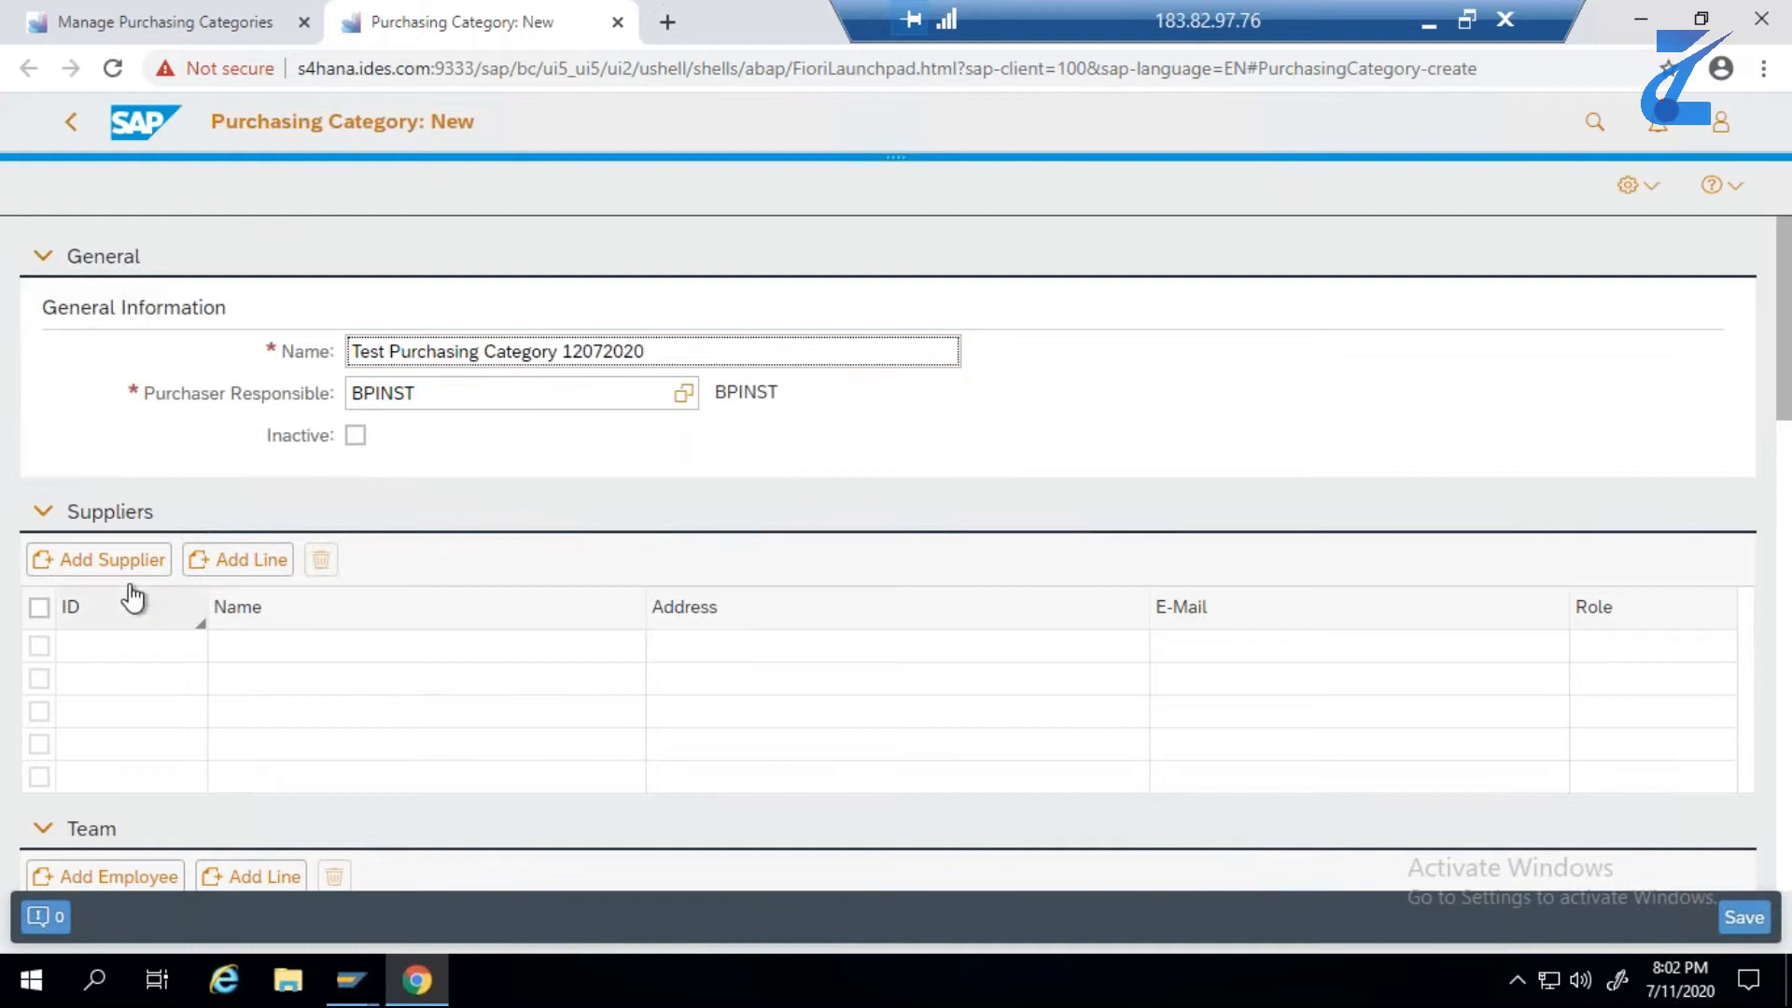
- Add supplier 17300082 to the purchasing category, finding it by the ID copied from E2 of the Excel sheet
left_click(103, 560)
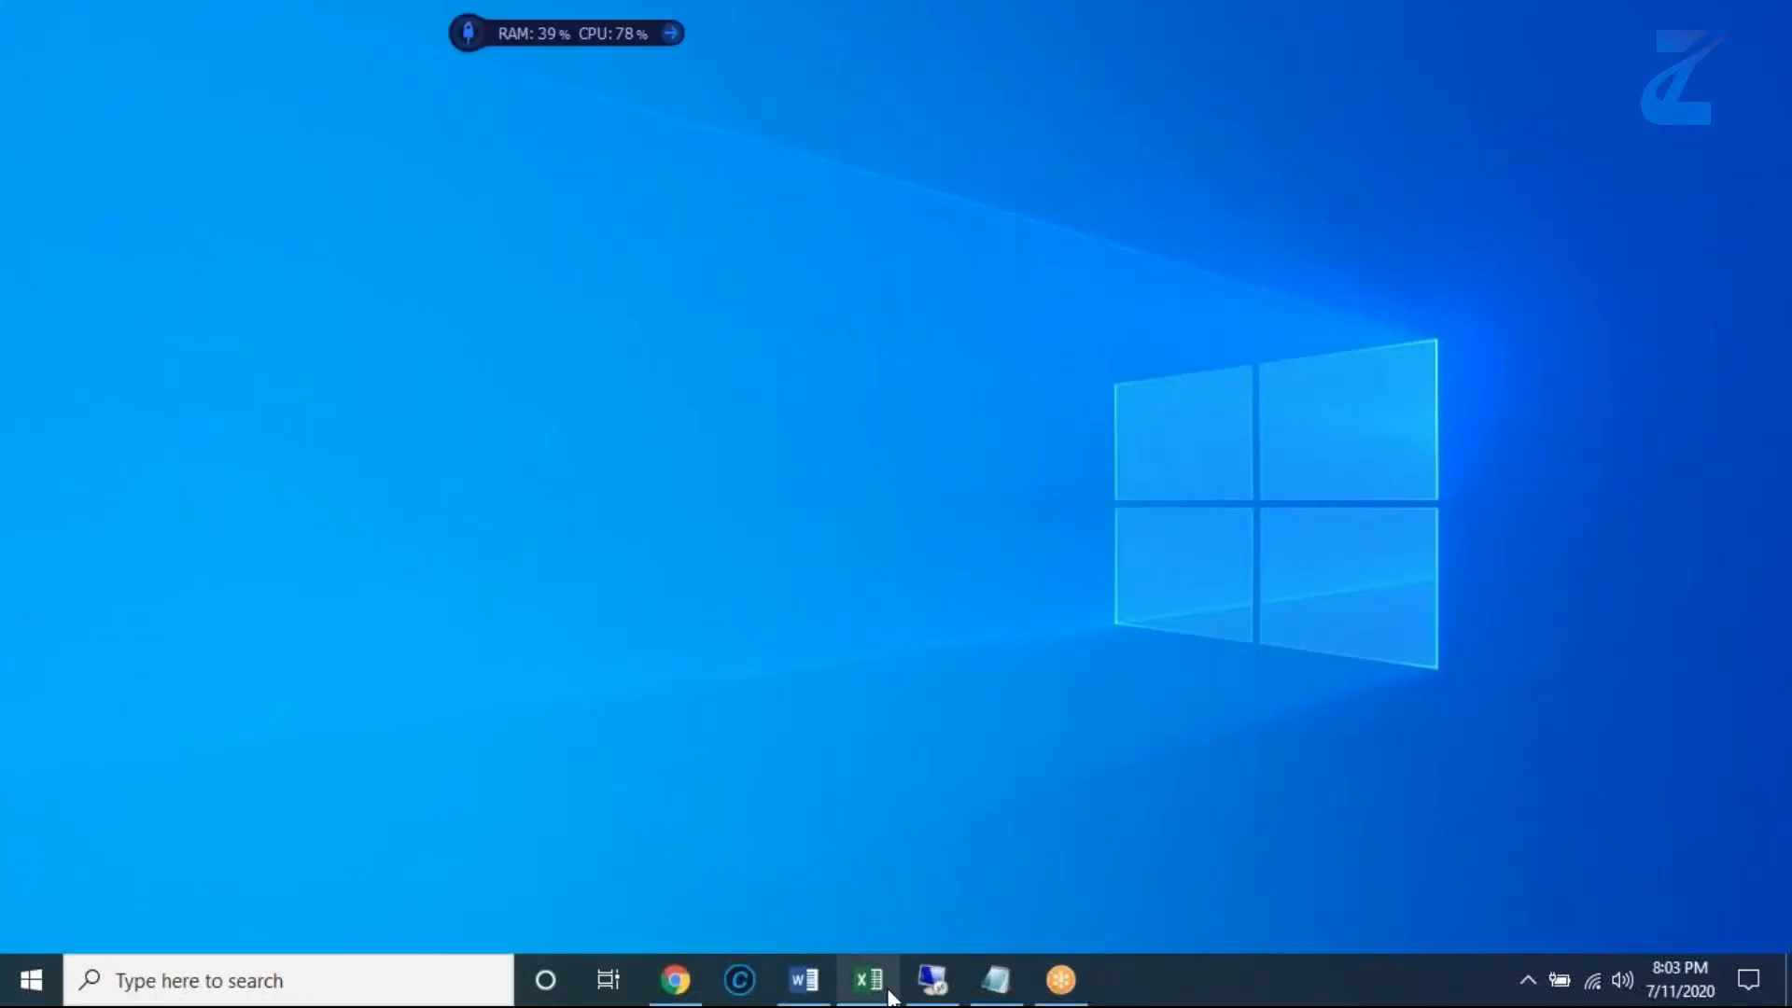
left_click(887, 994)
left_click_drag(1028, 383, 953, 382)
key("ctrl+c")
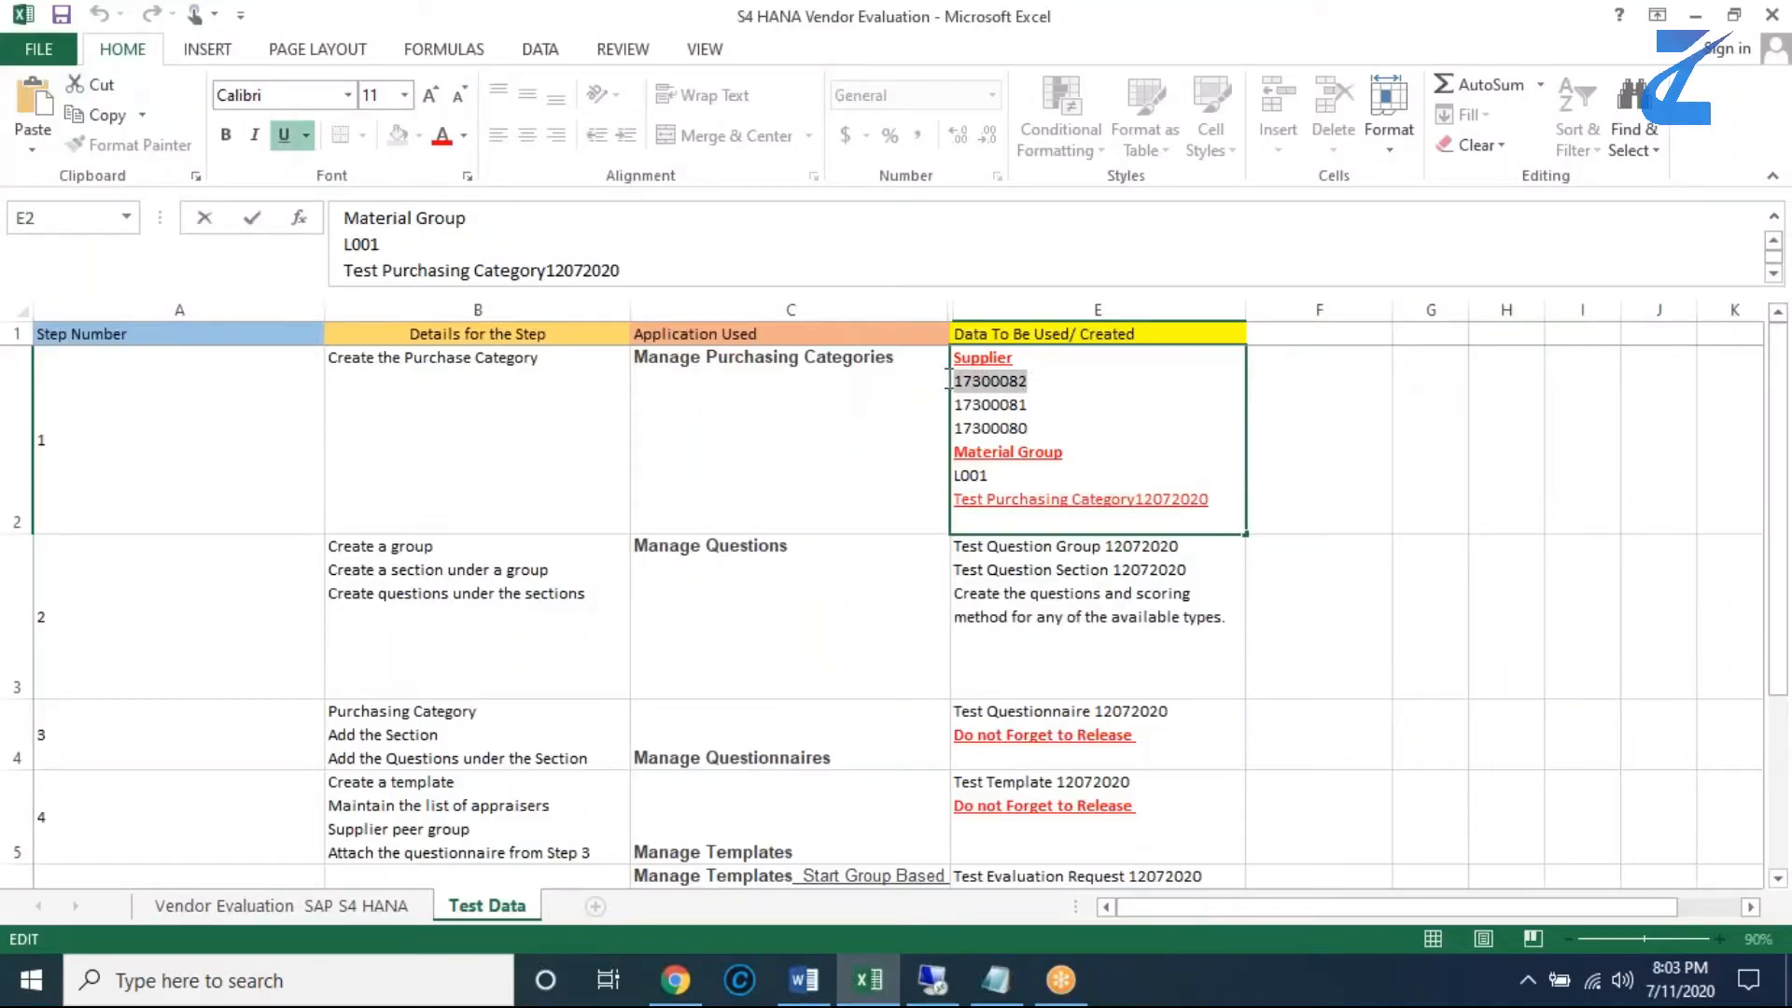
left_click(933, 980)
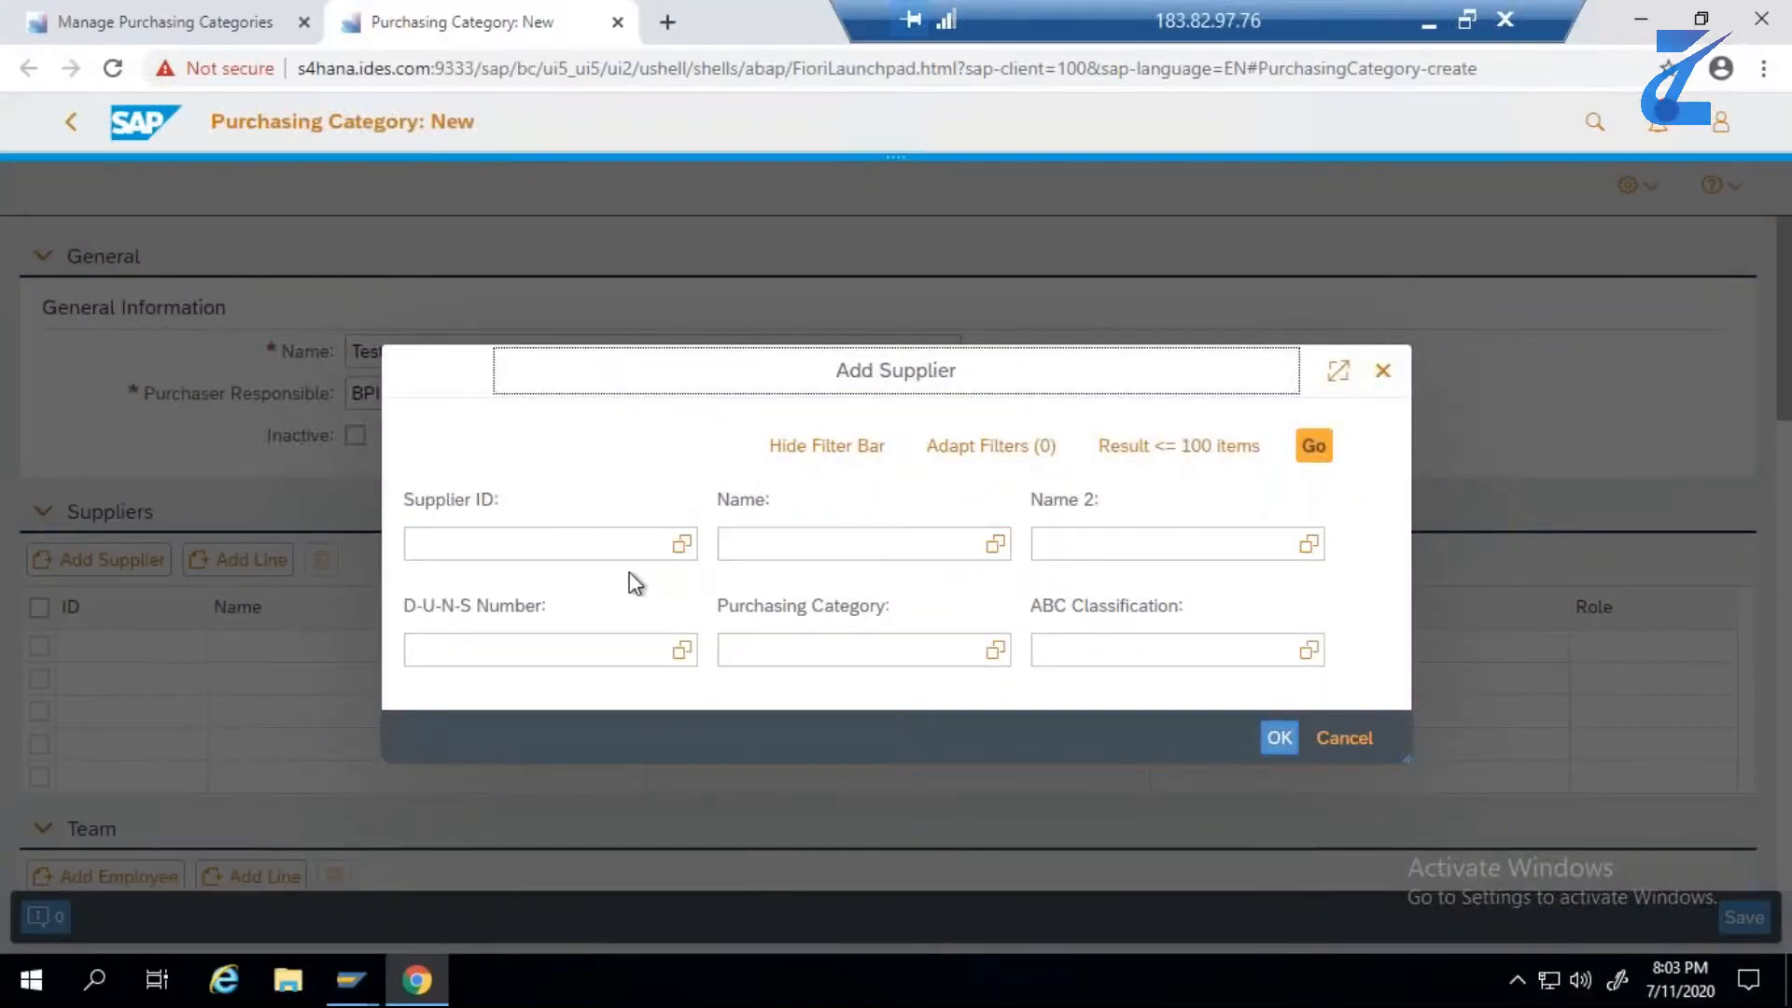
left_click(594, 549)
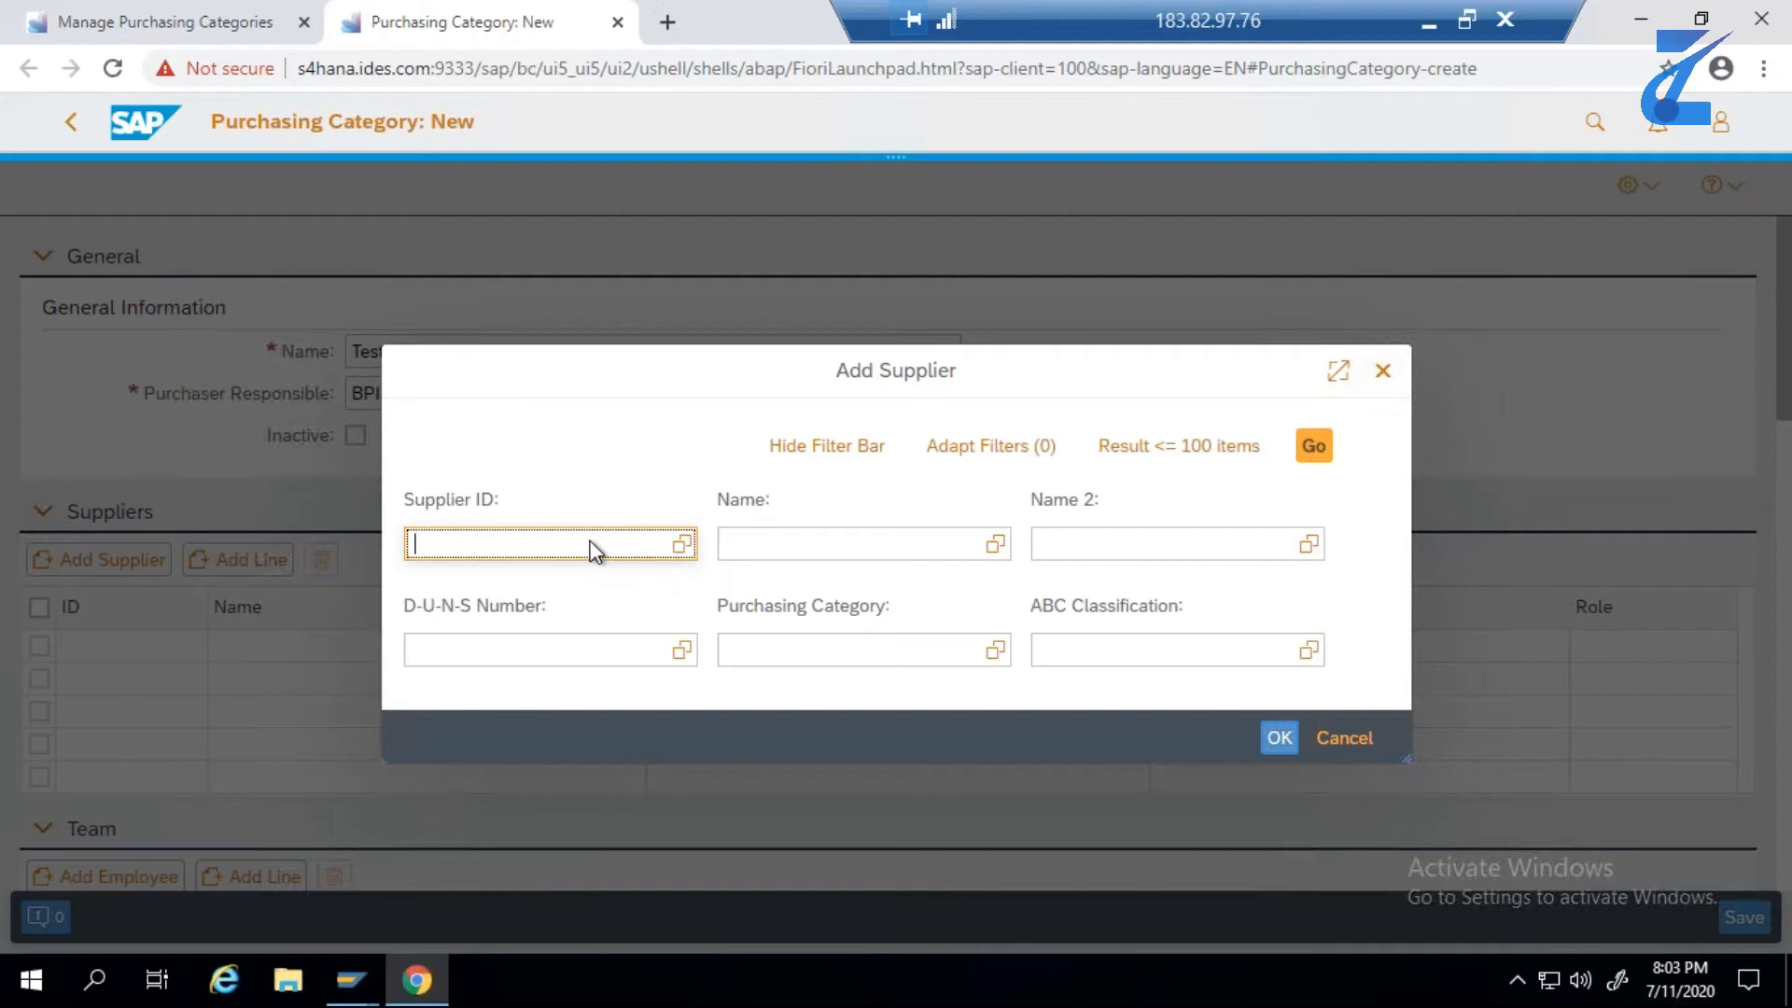
key("ctrl+v")
key("Return")
left_click(1315, 449)
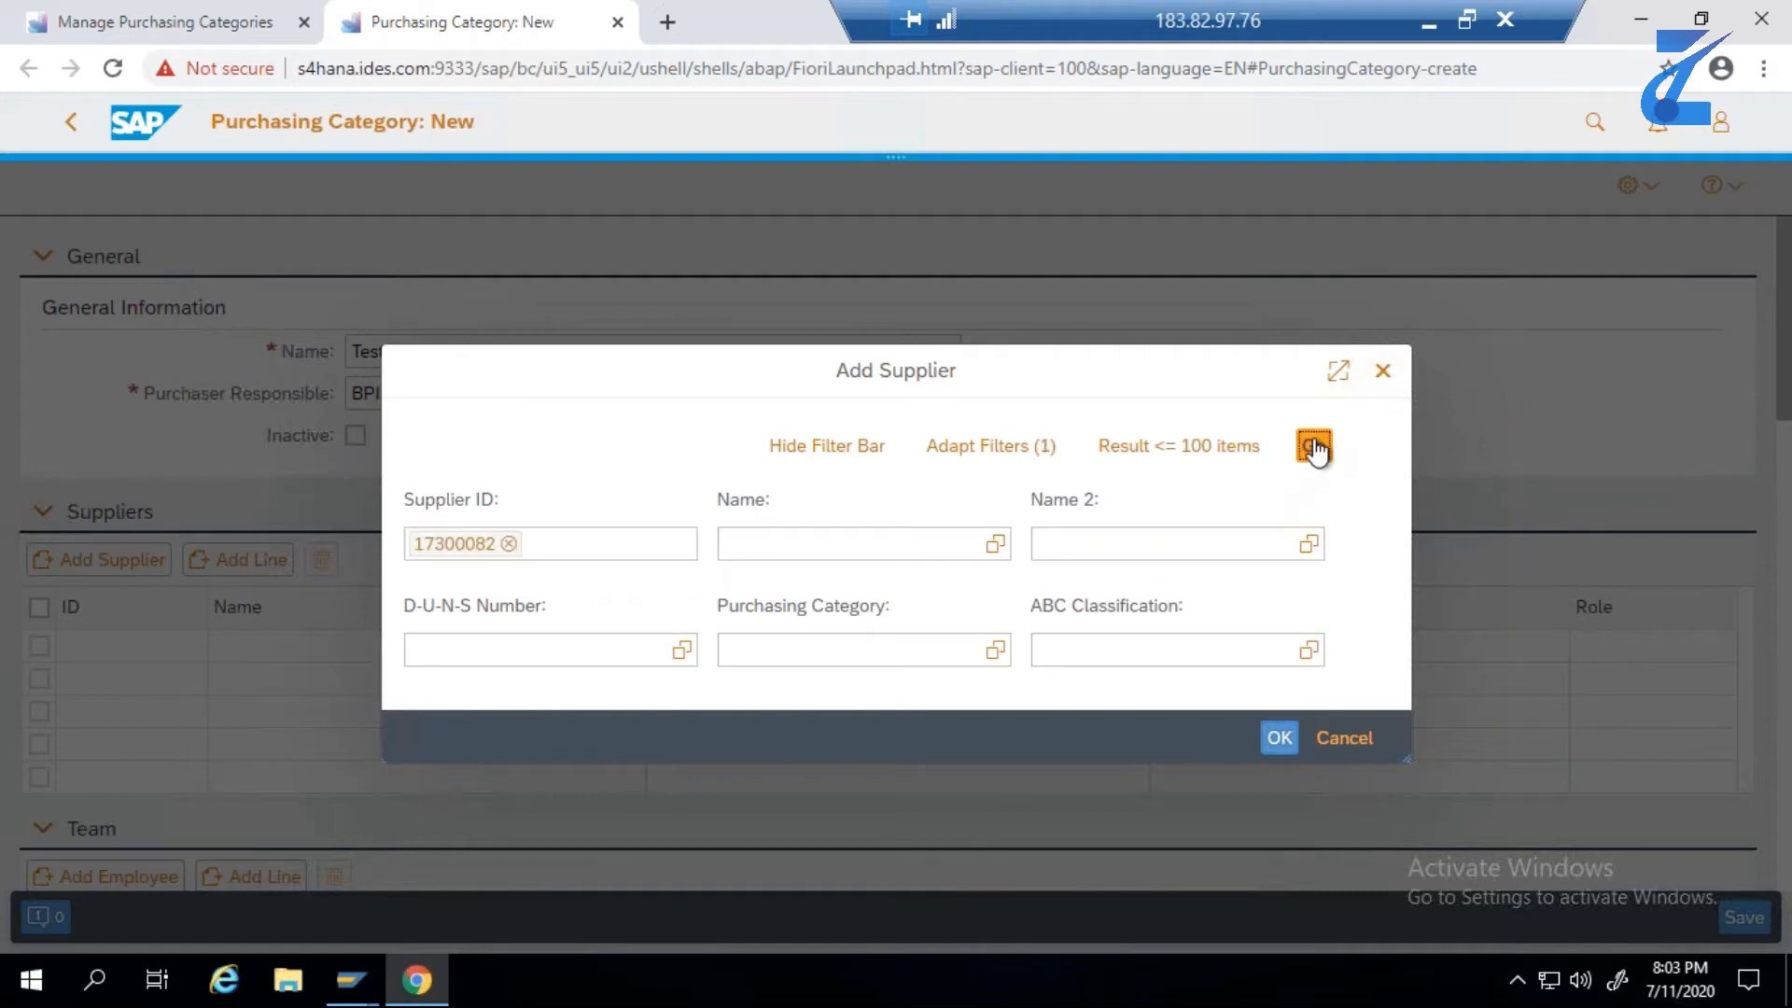
left_click(421, 665)
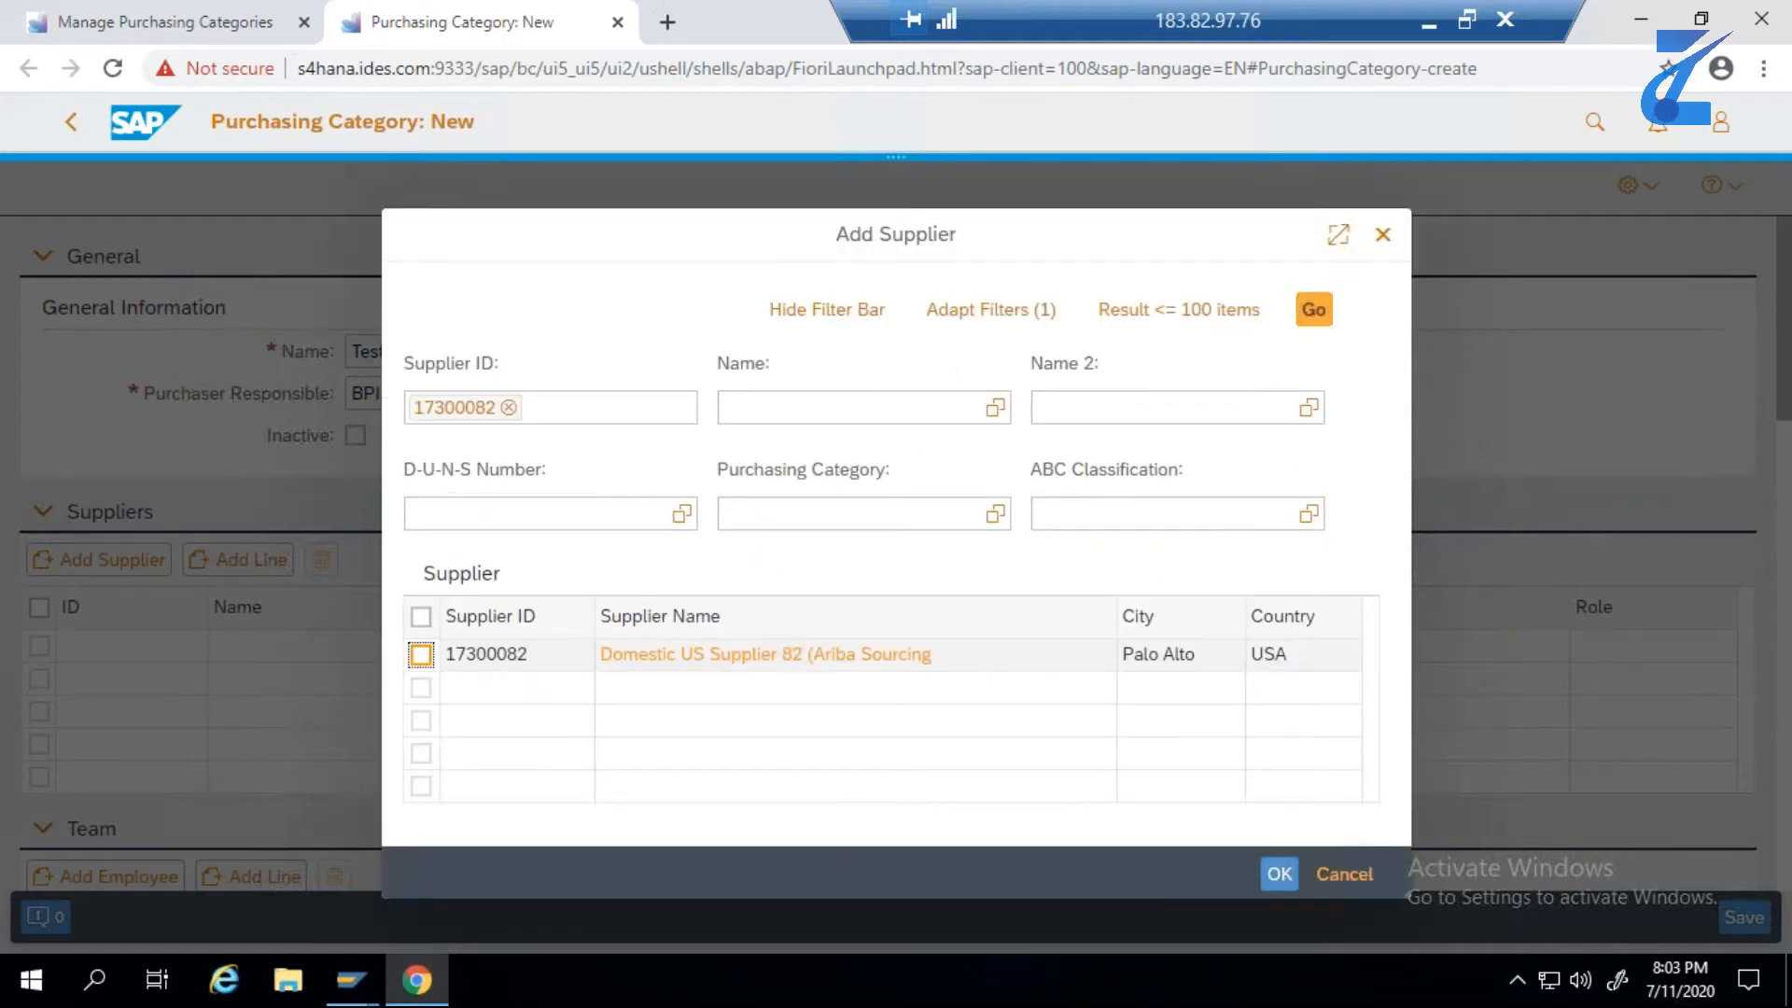
left_click(1276, 861)
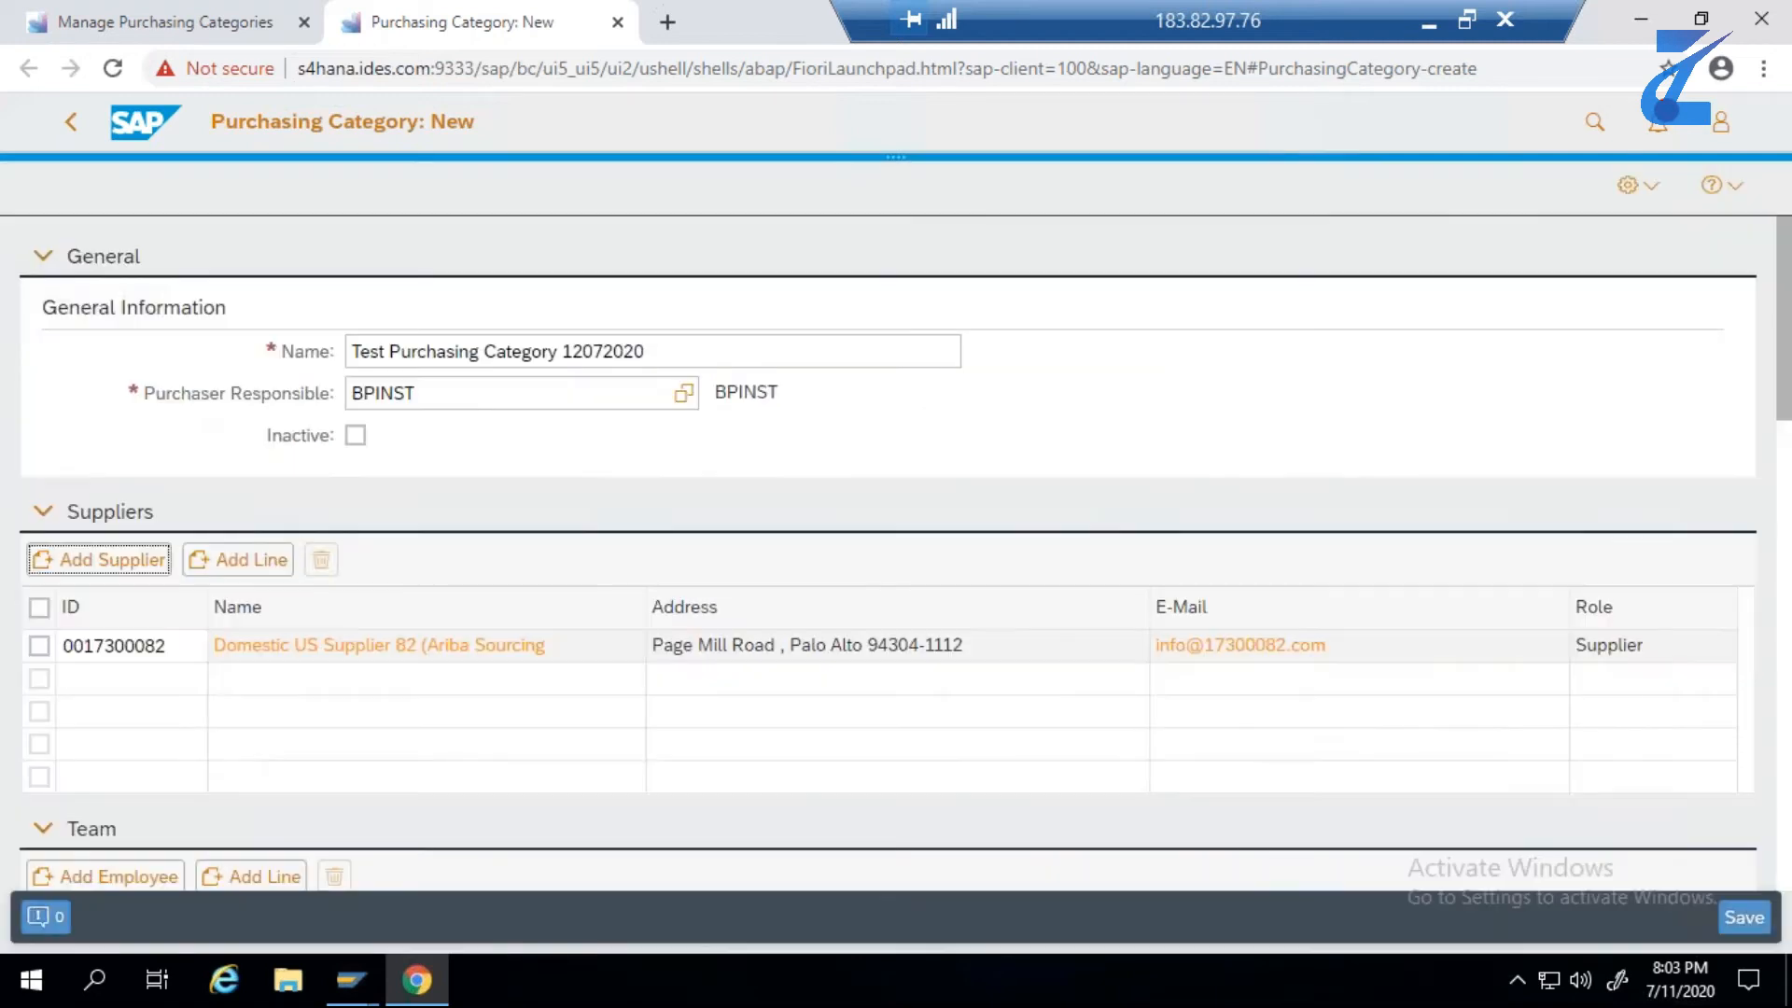
- Reopen the supplier search for another supplier and clear the previous supplier ID from its filter
left_click(131, 574)
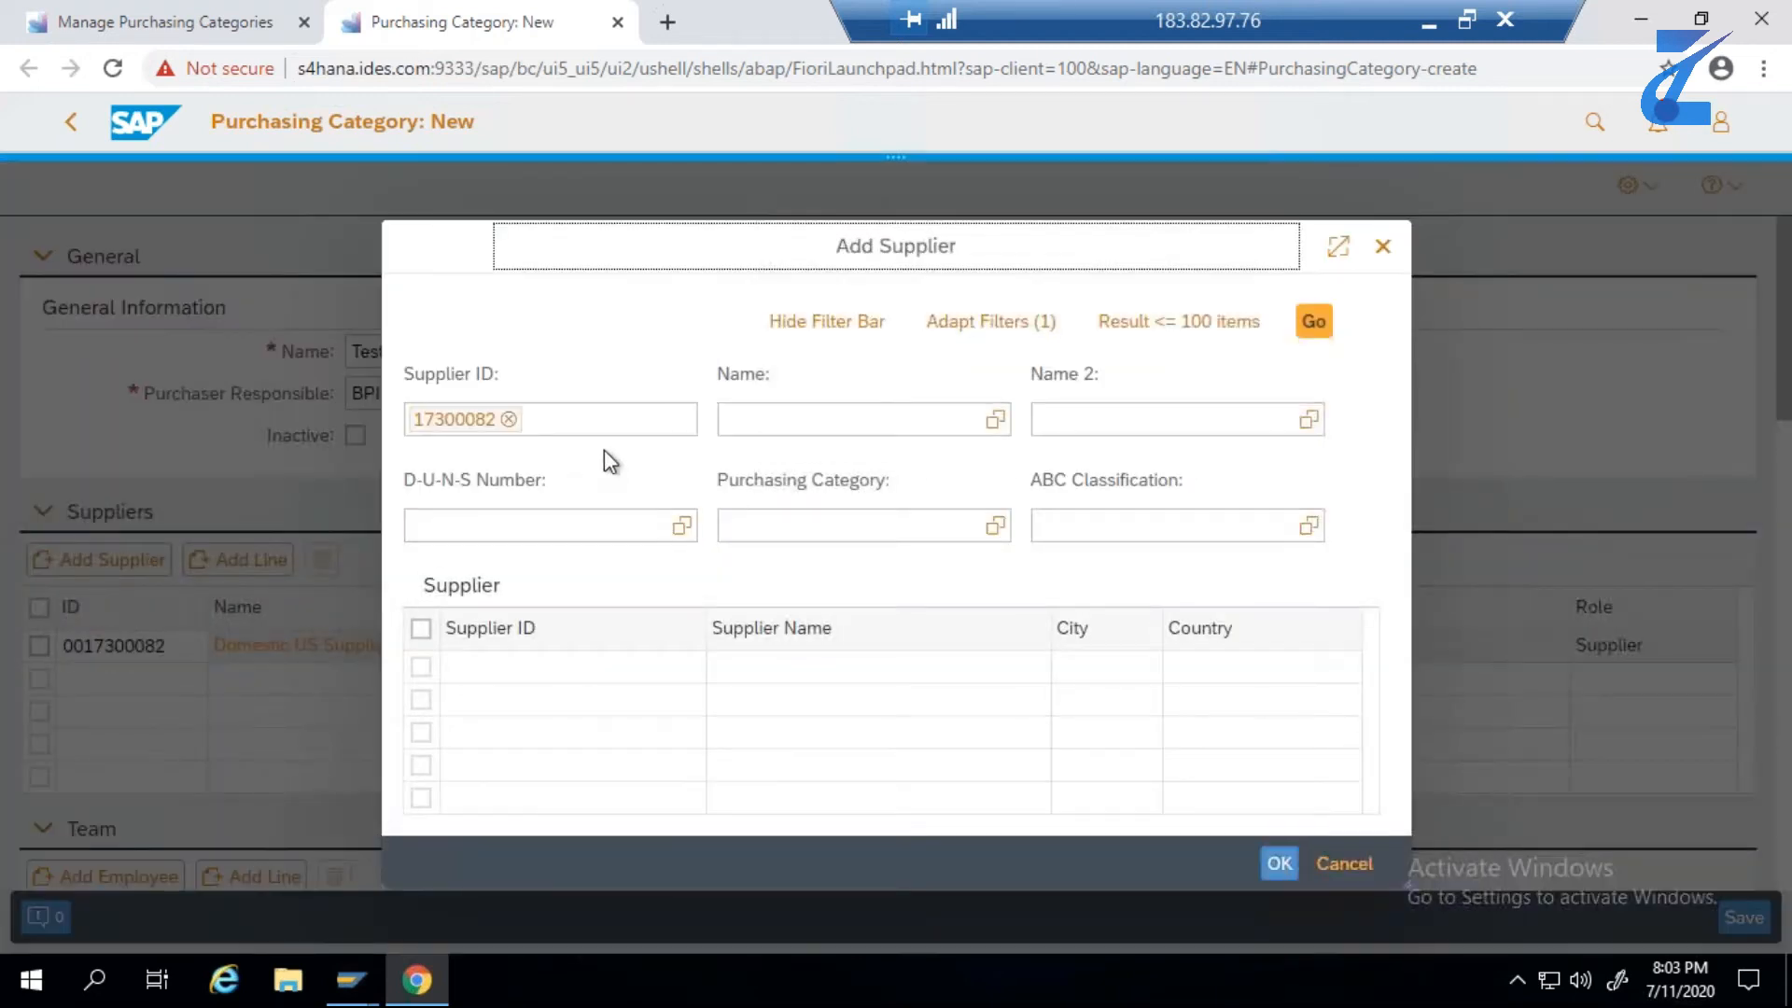
left_click(467, 419)
key("BackSpace")
key("ctrl+v")
key("Return")
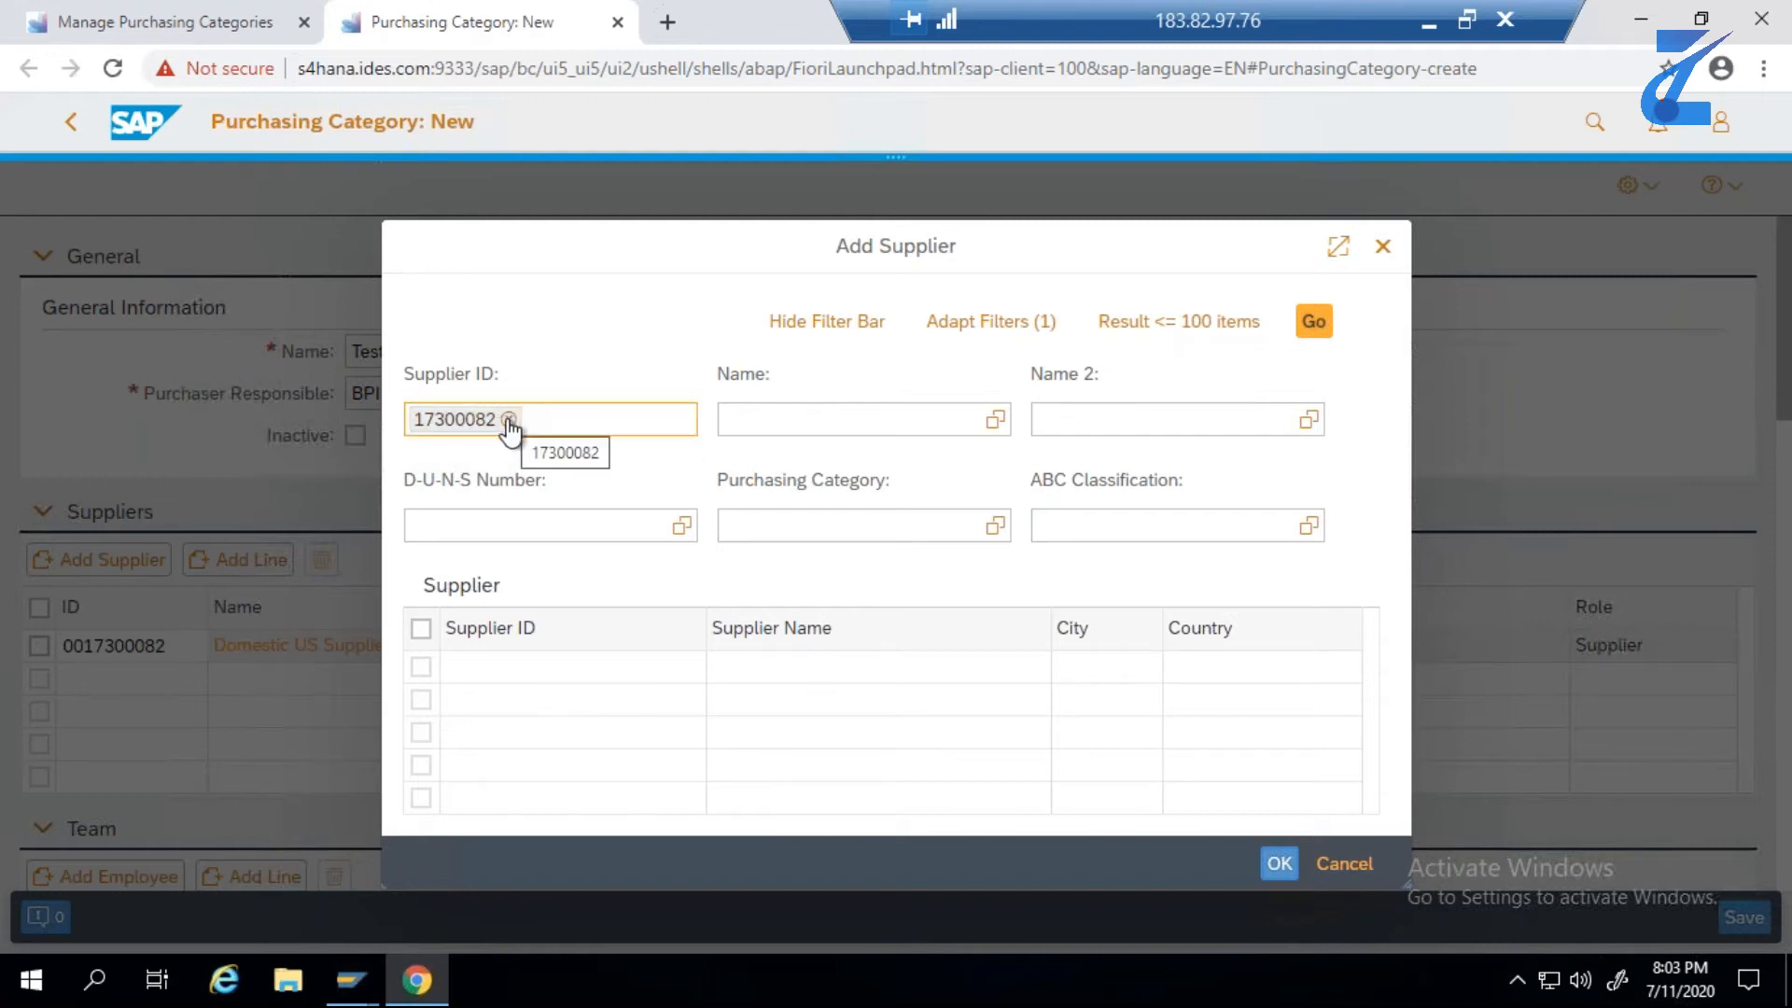
left_click(489, 418)
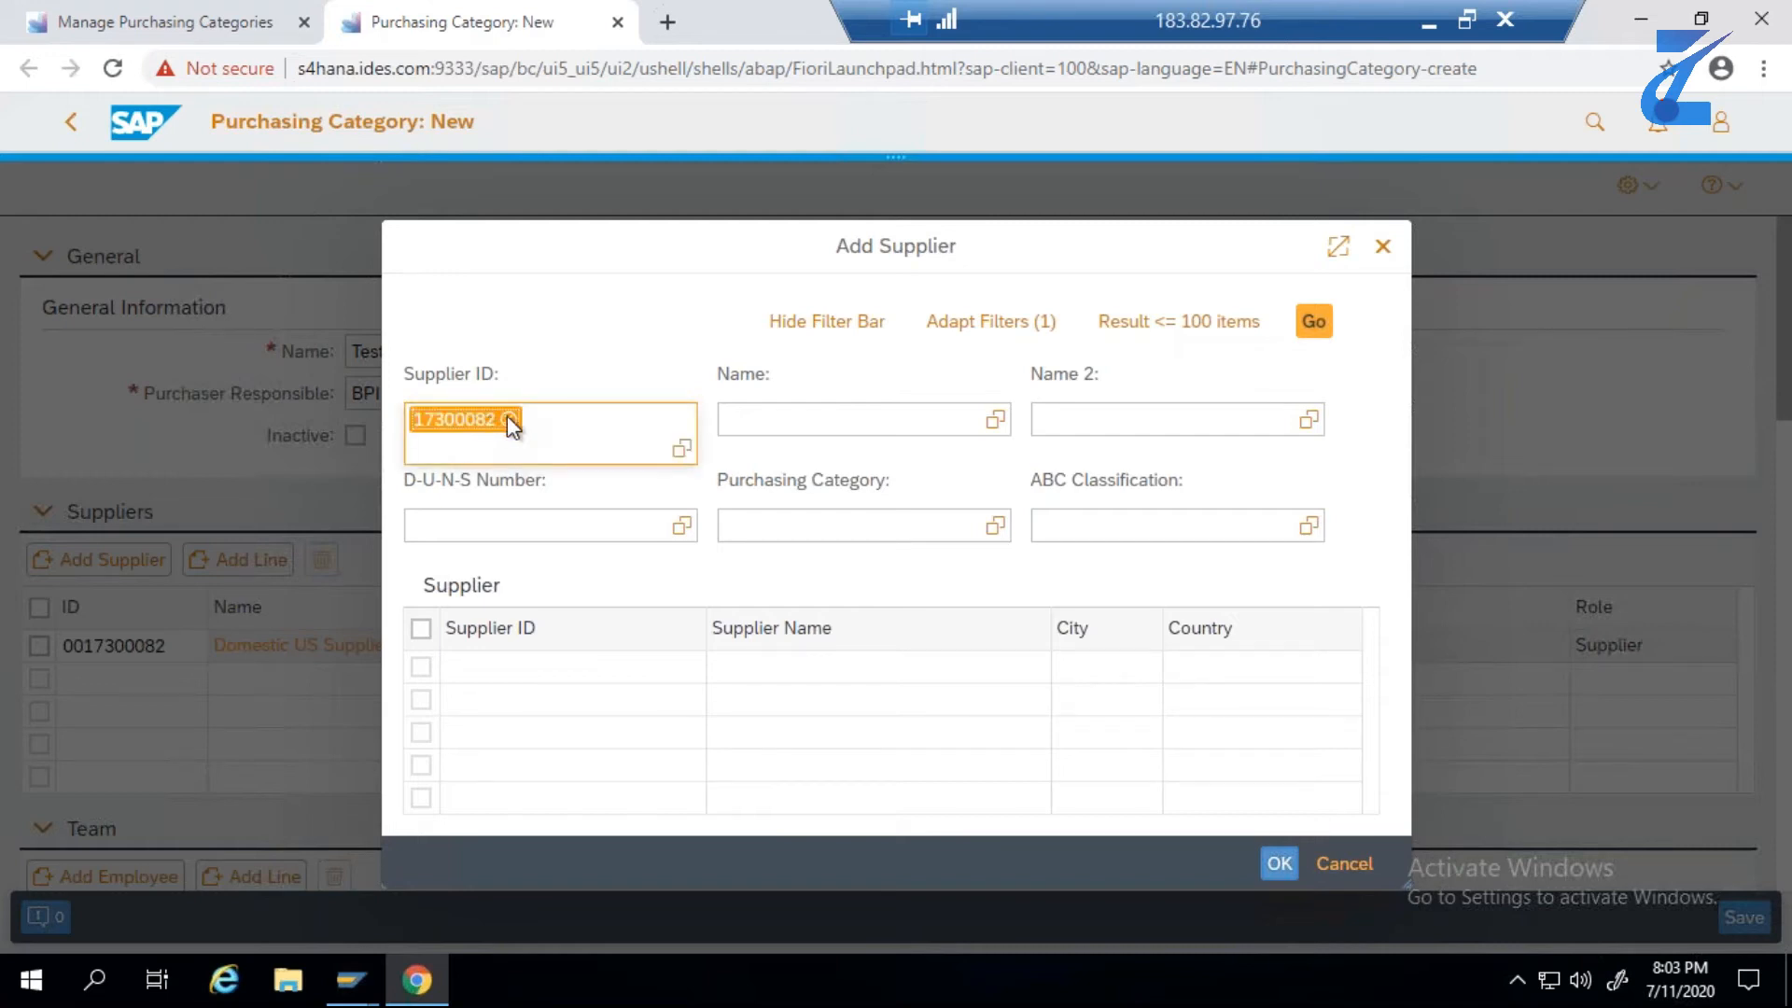
left_click(534, 412)
key("BackSpace")
key("BackSpace")
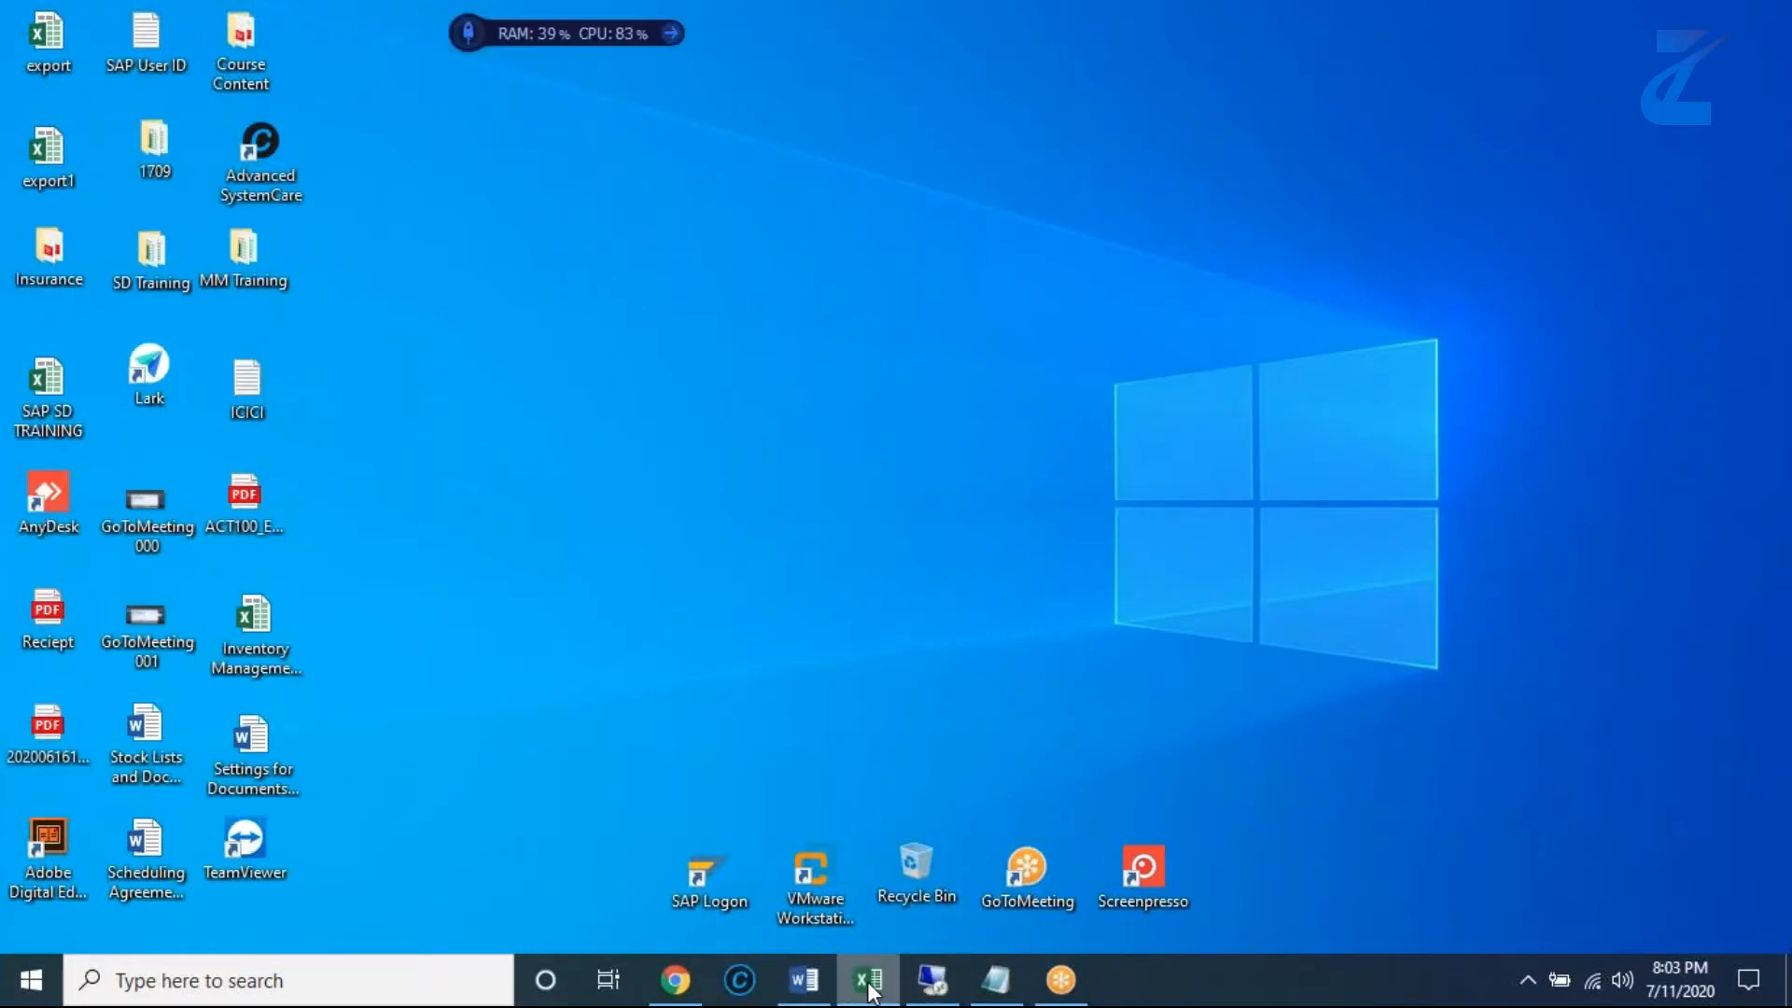
- Add supplier 17300081 to the purchasing category, finding it by the ID copied from E2 of the Excel sheet
left_click(869, 980)
left_click_drag(1028, 405, 944, 405)
key("ctrl+c")
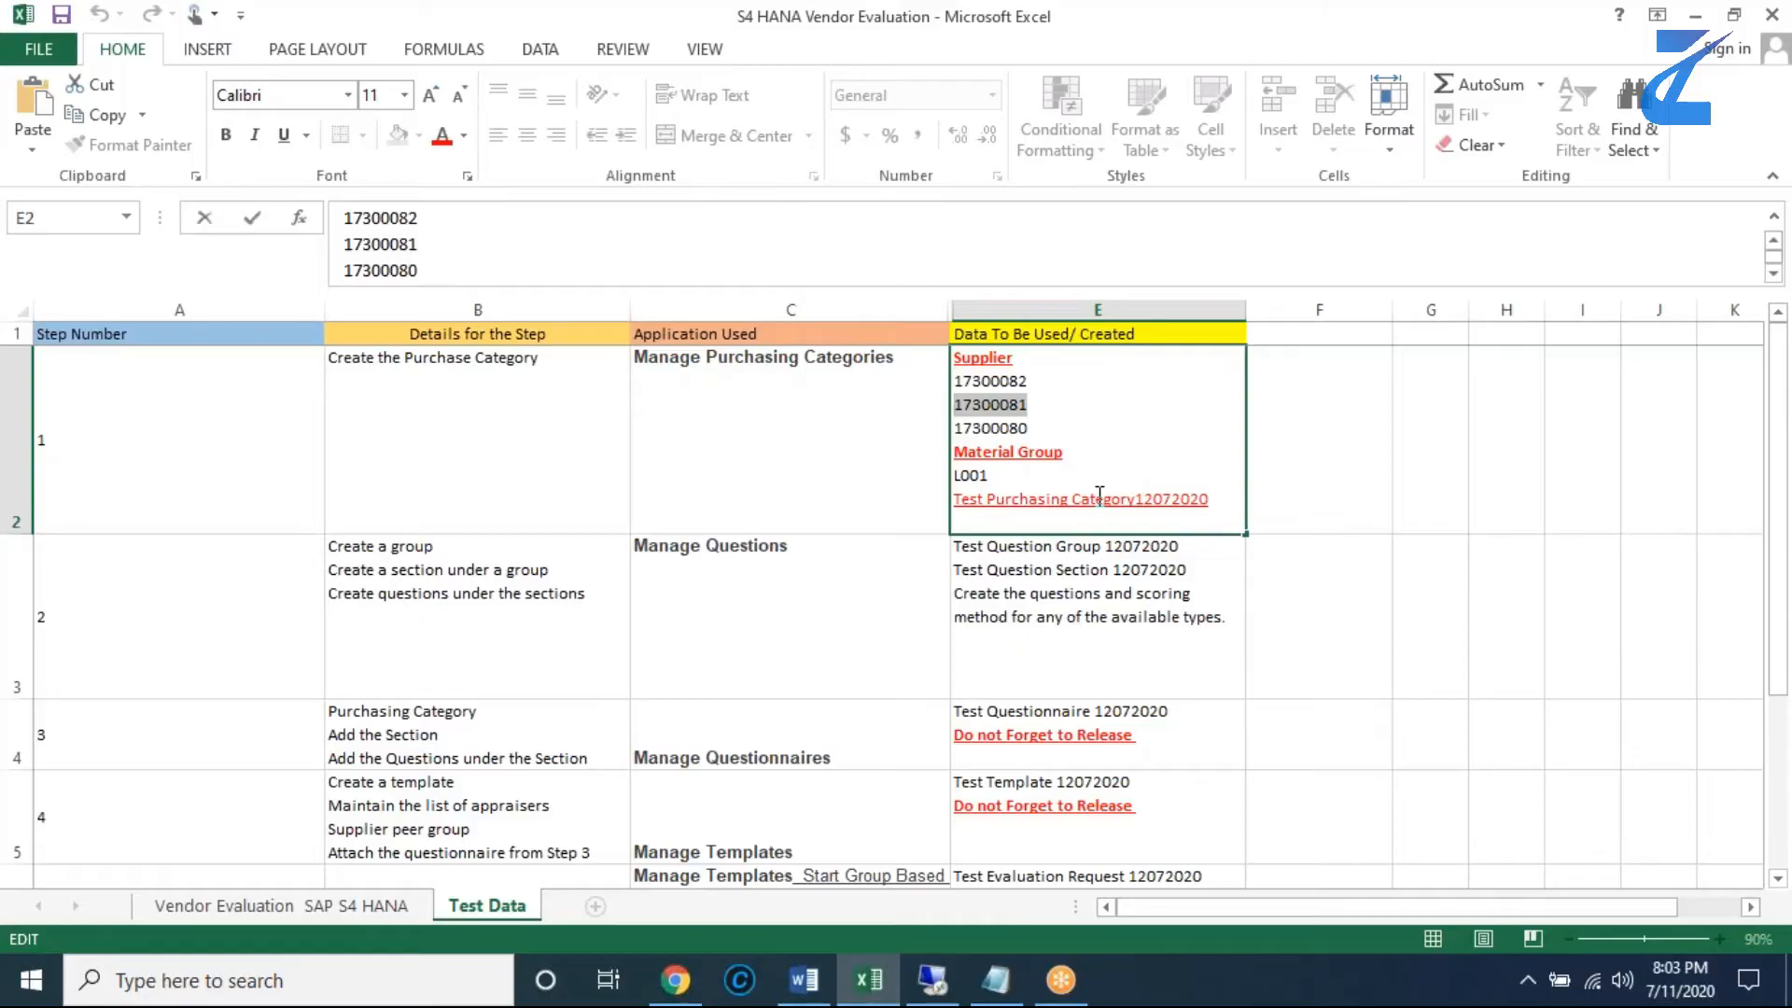
key("alt+Tab")
left_click(564, 418)
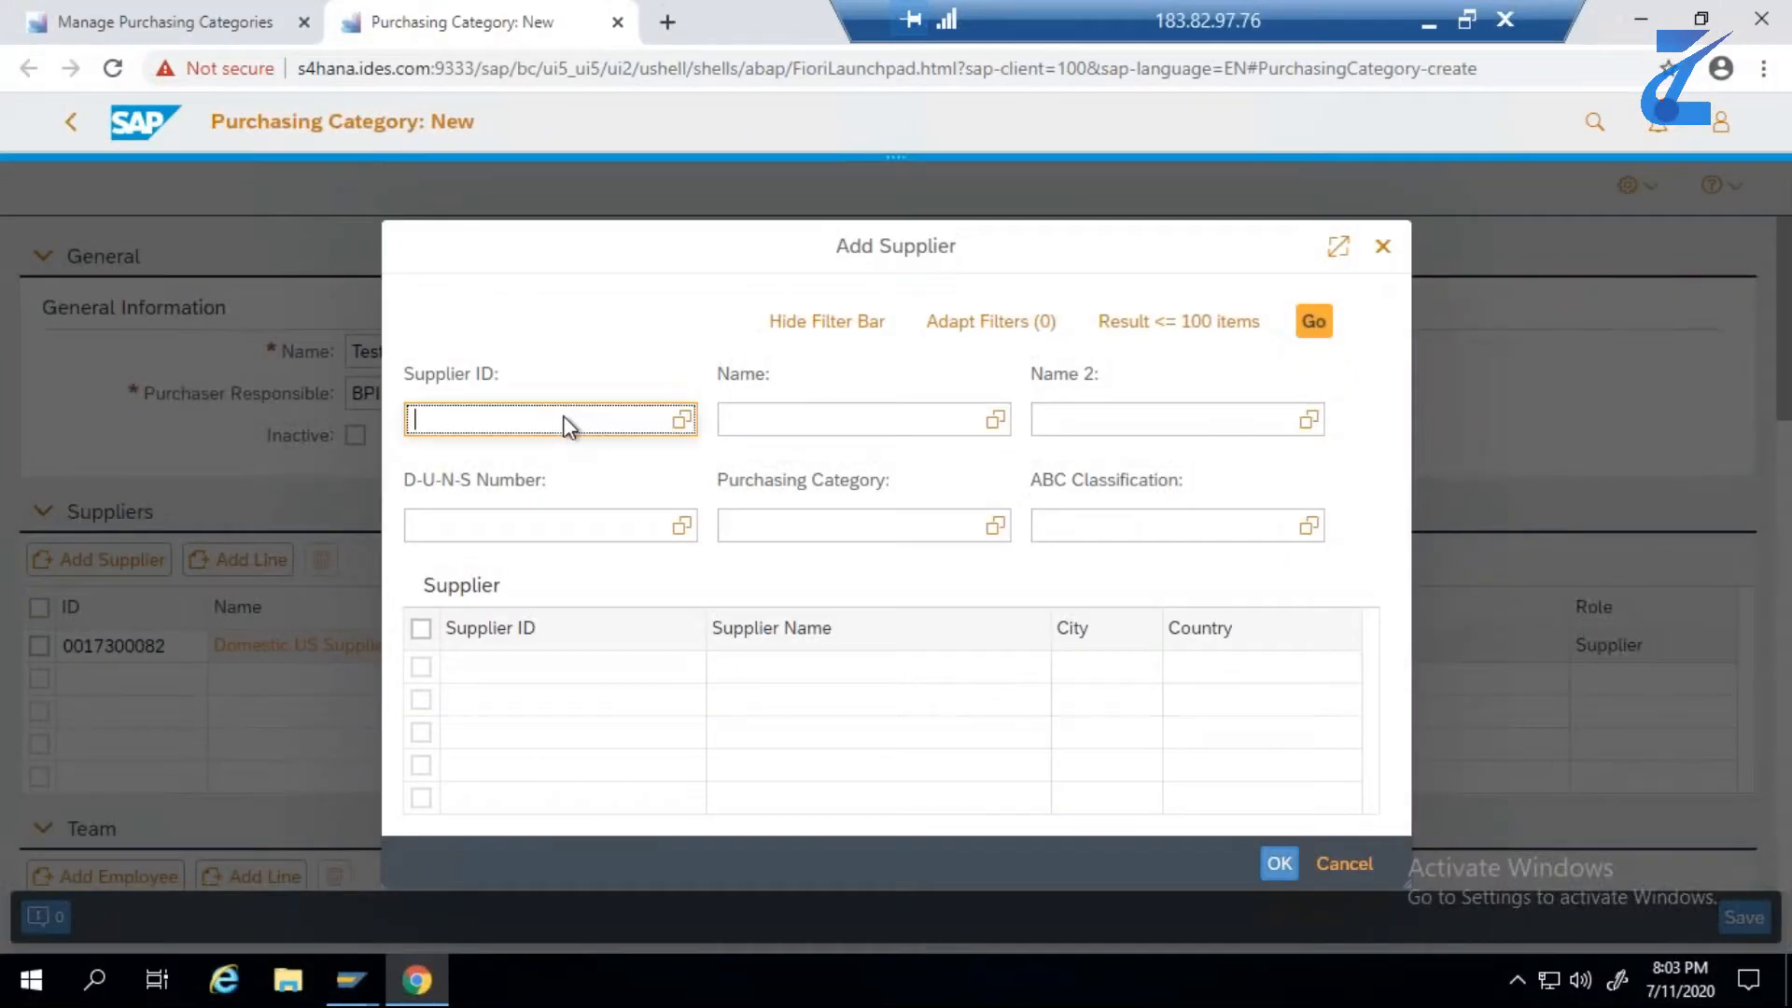
key("ctrl+v")
key("Return")
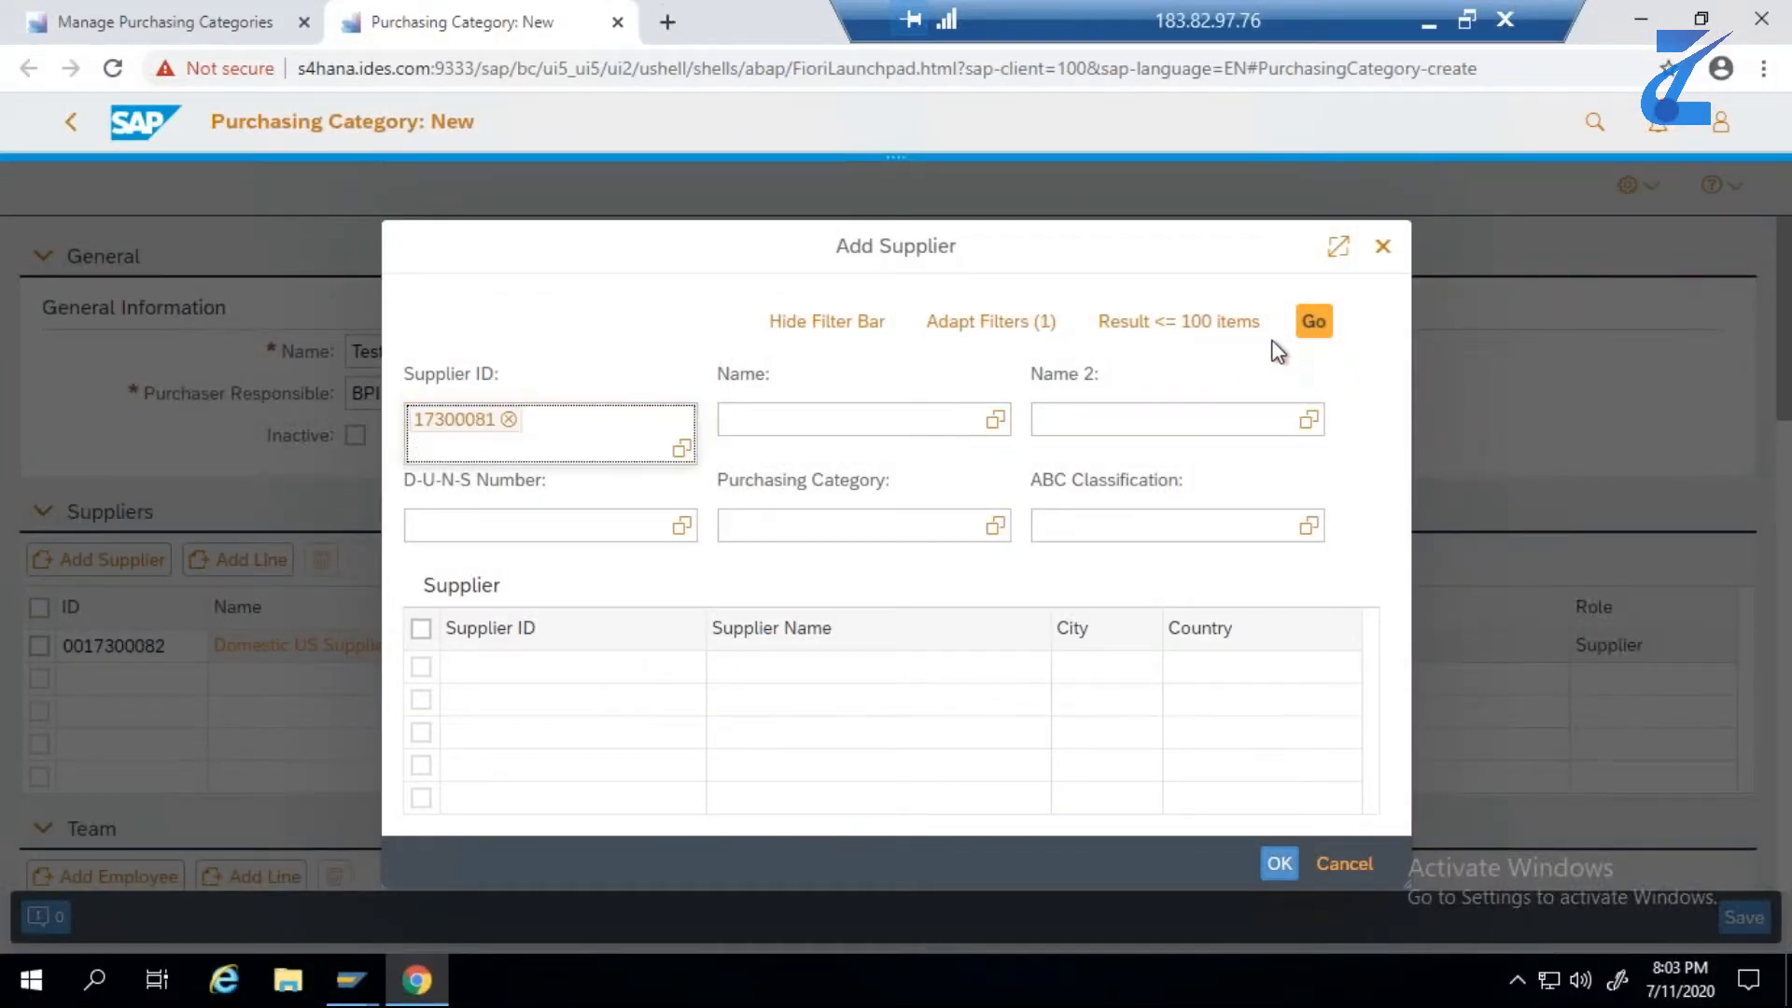
left_click(1315, 322)
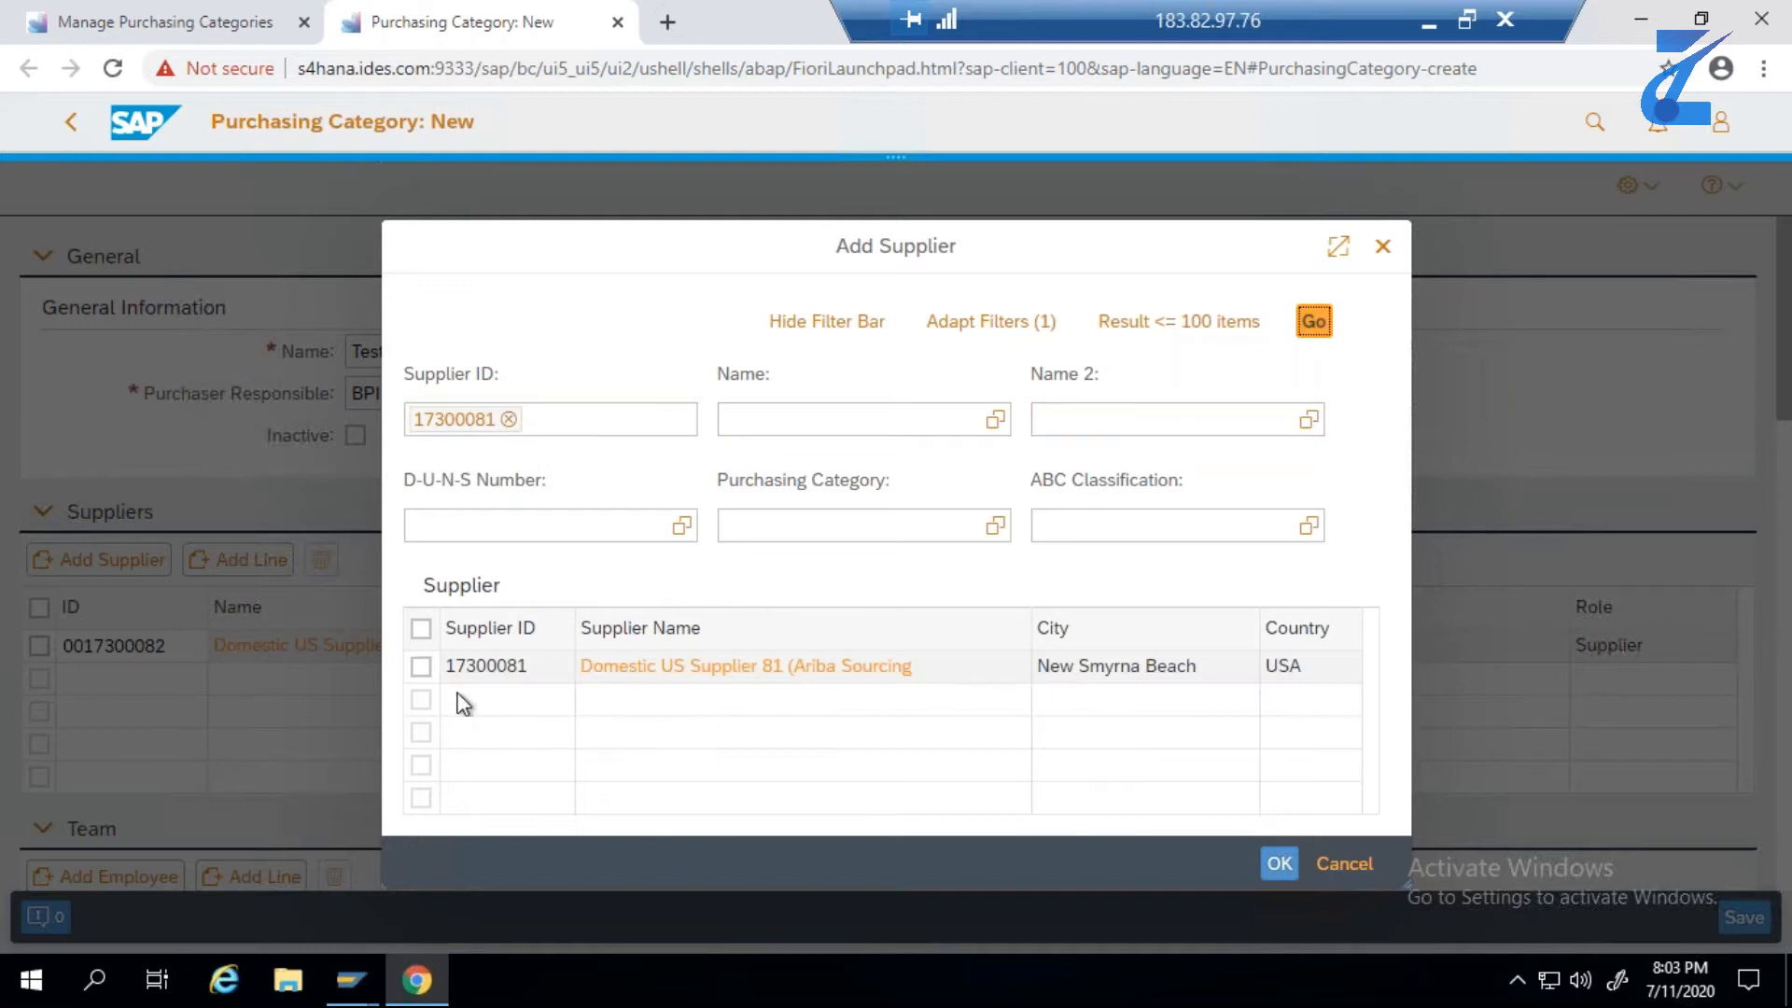
left_click(421, 668)
left_click(1286, 868)
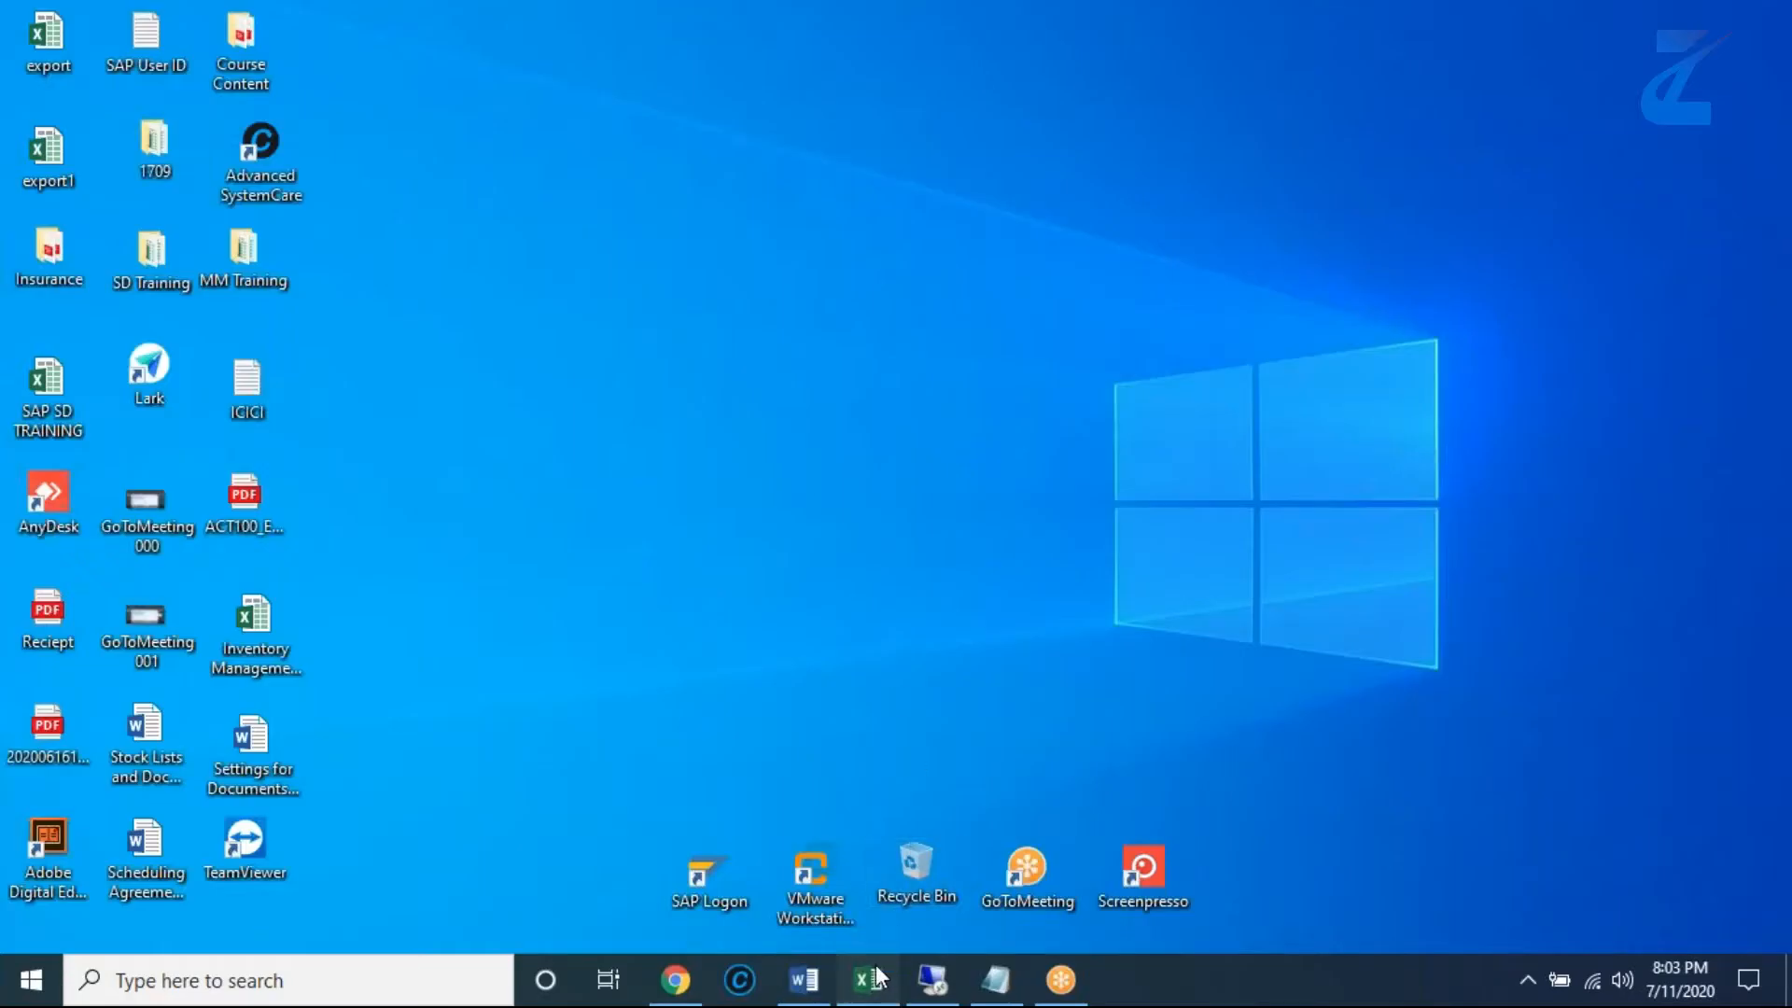
- Copy supplier ID 17300080 from E2 of the Excel sheet and return to the purchasing category in the remote session
left_click(870, 979)
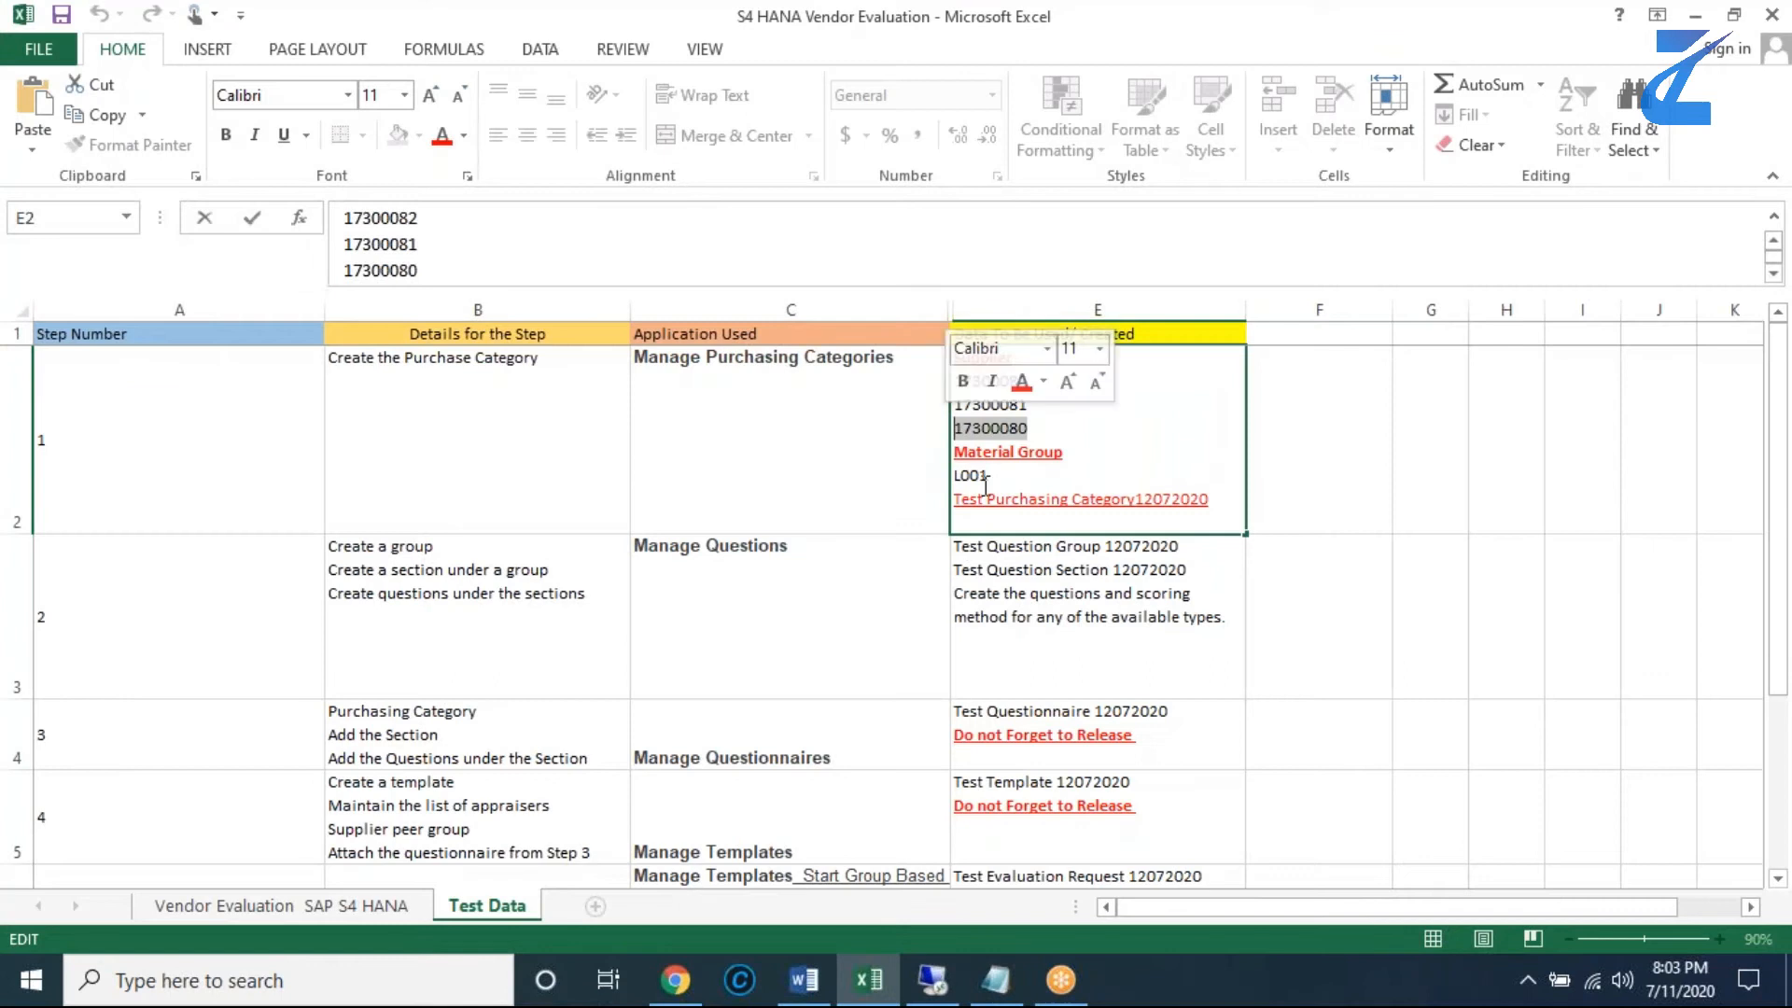
key("alt+Tab")
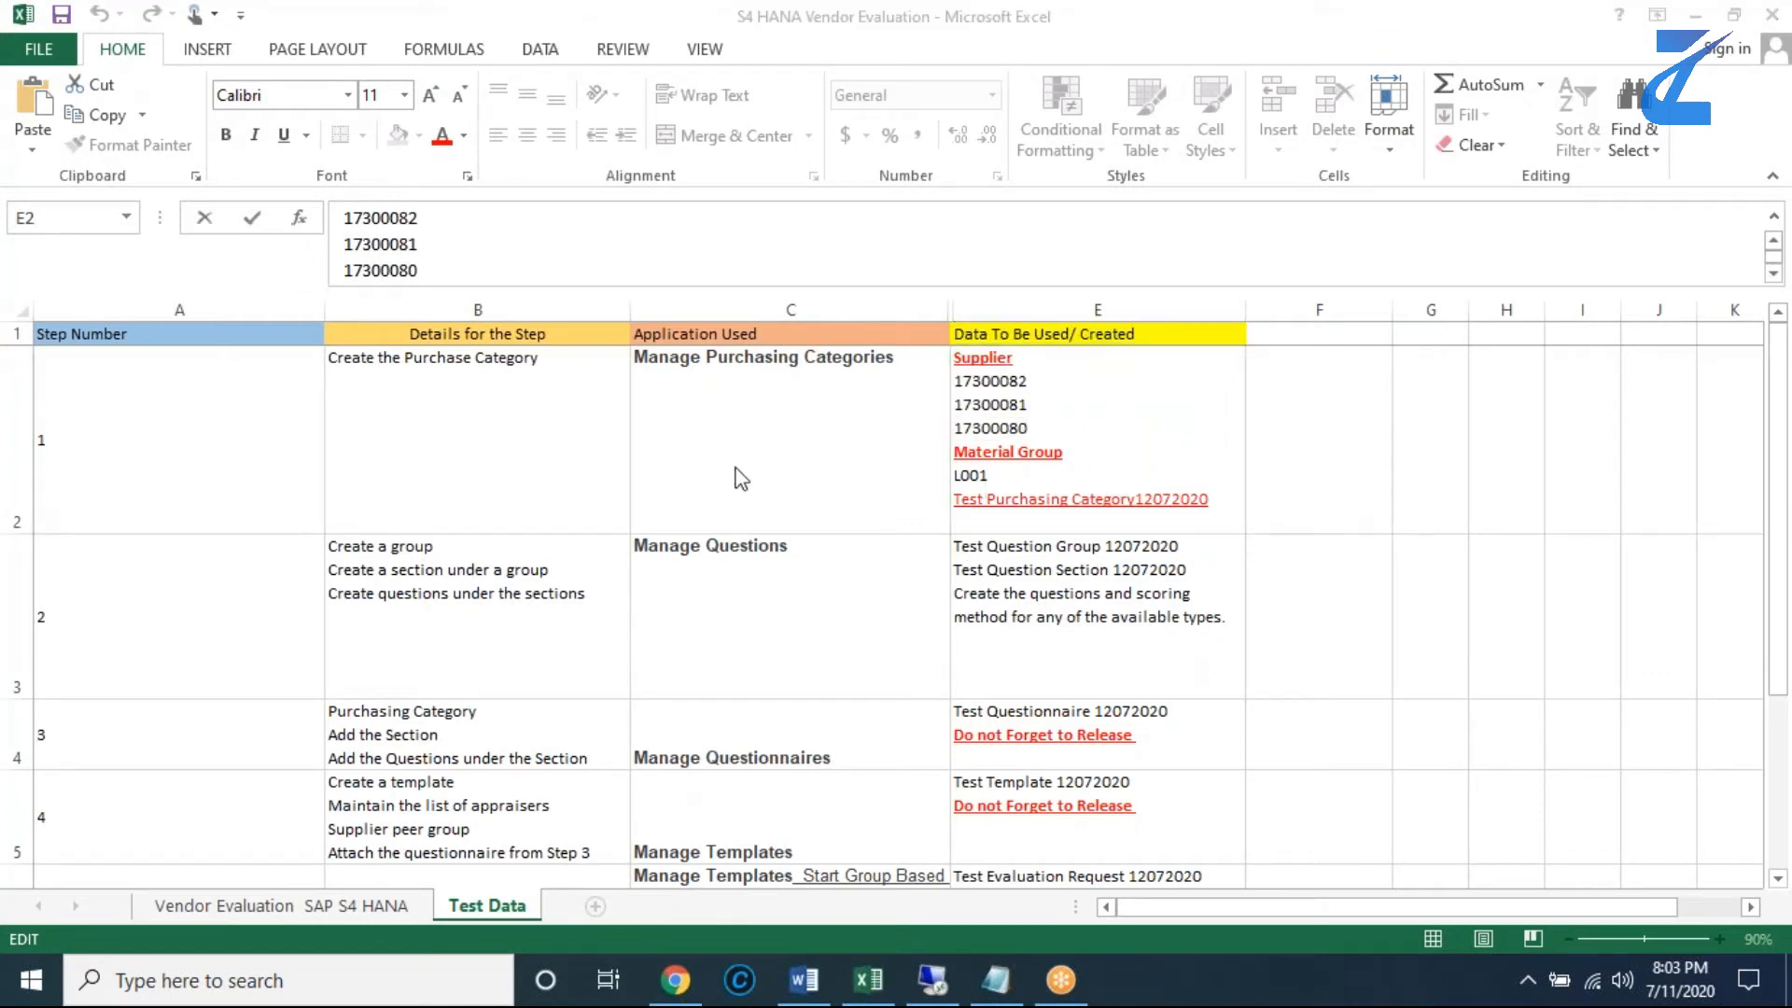
key("super+d")
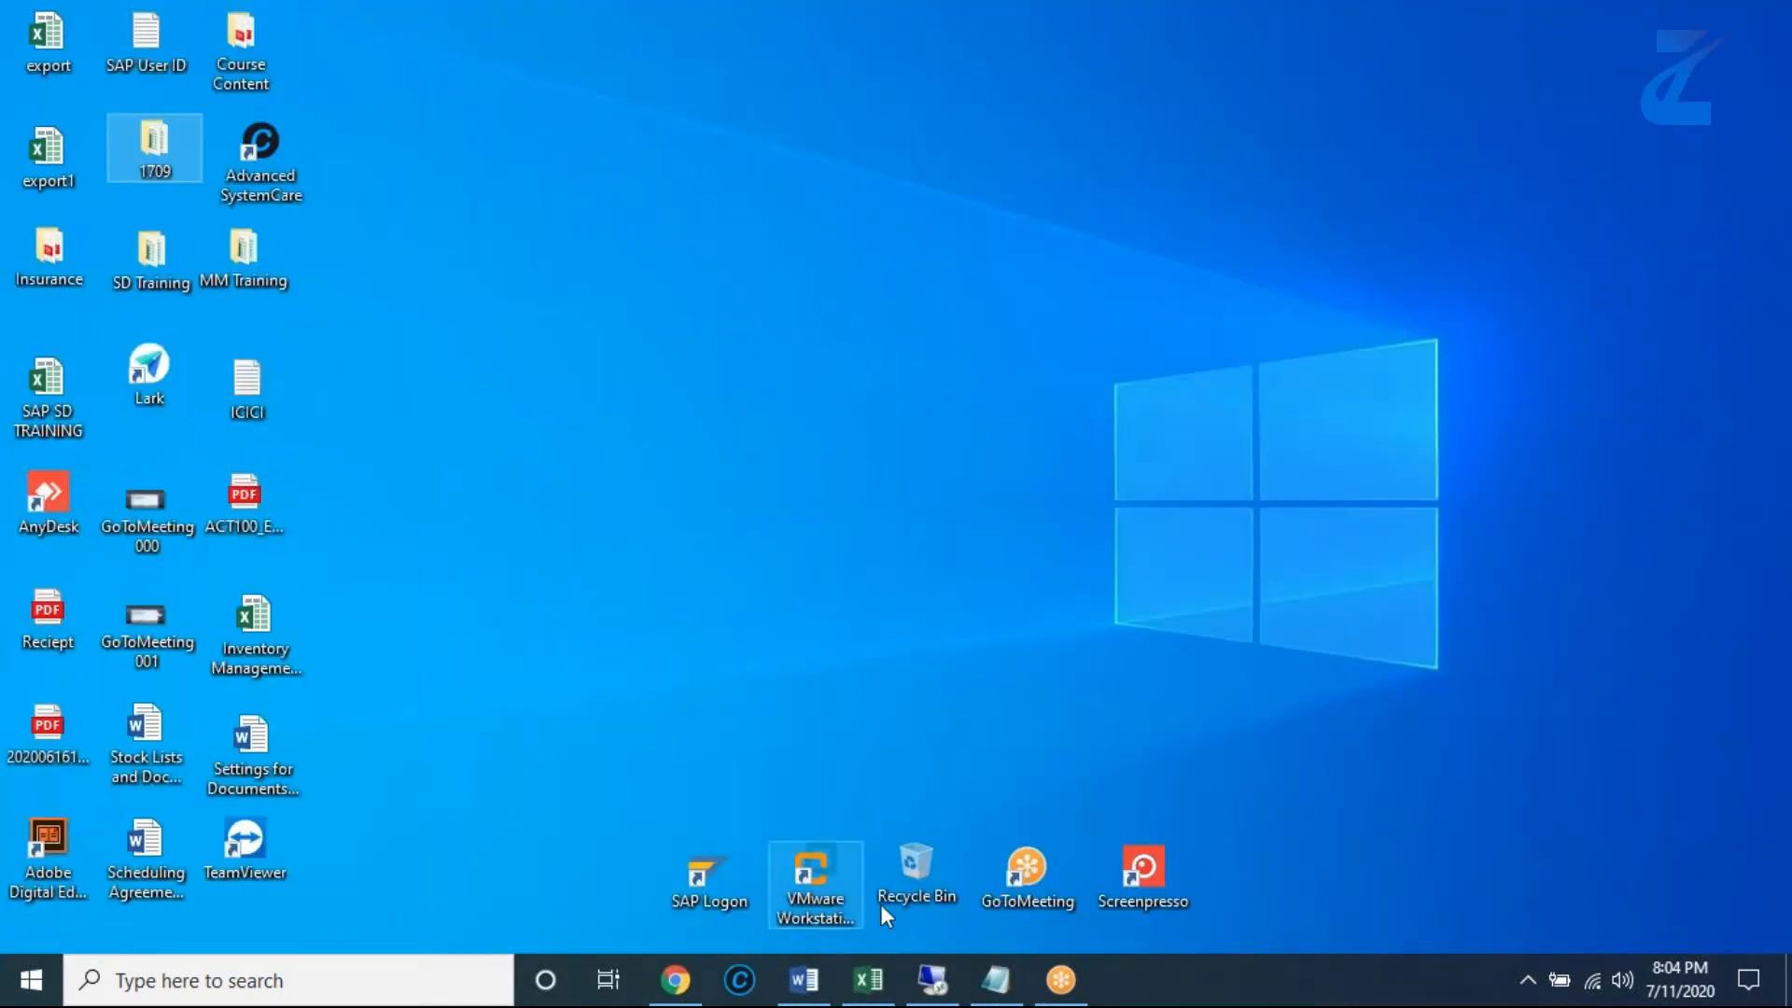
left_click(876, 979)
left_click(877, 979)
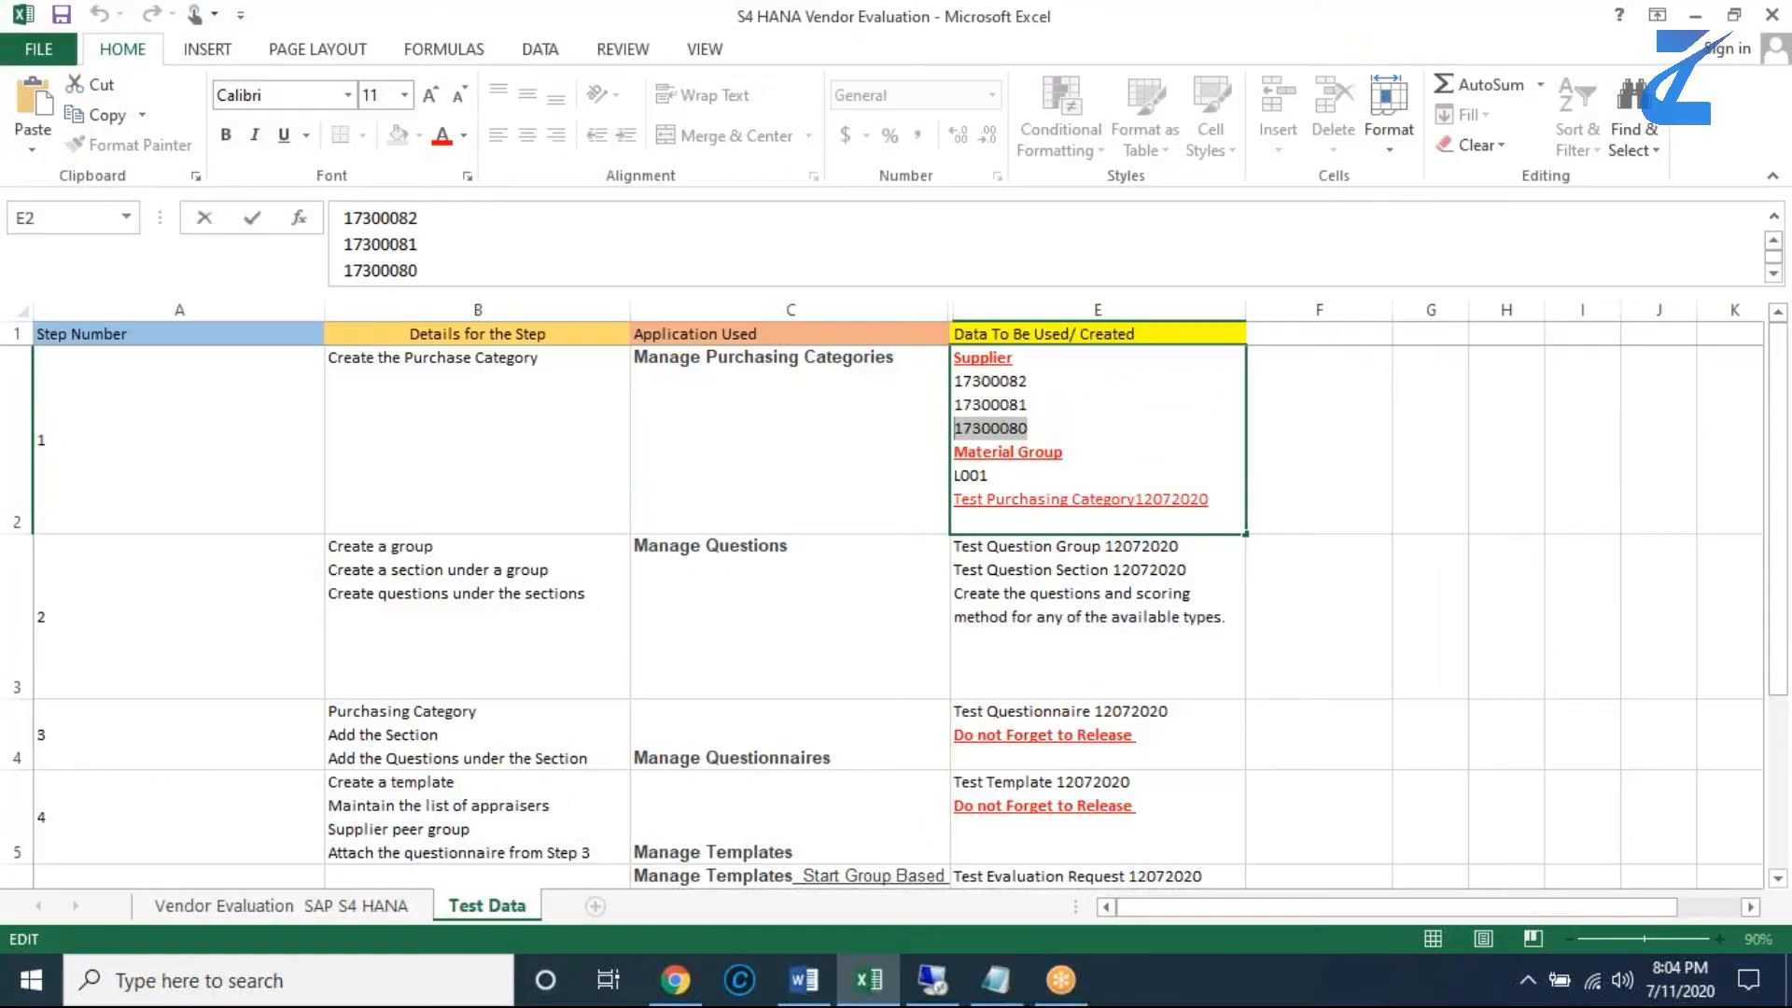
left_click(934, 978)
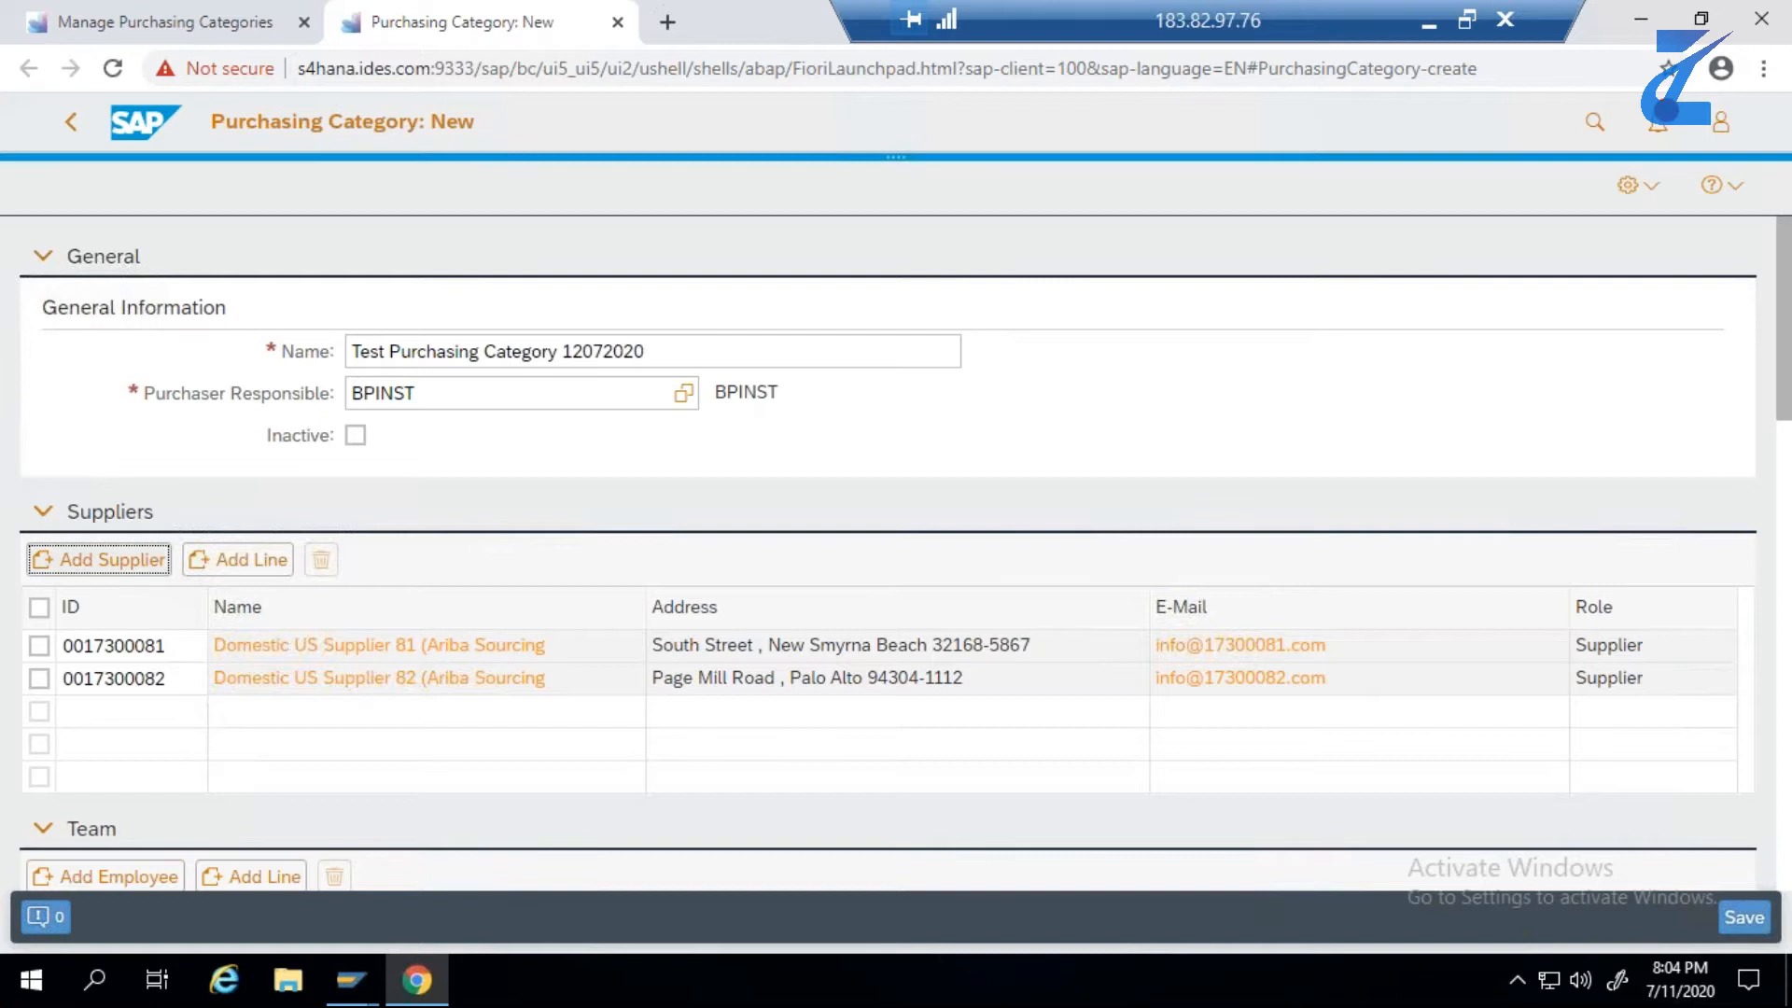
- Replace the previous ID in the supplier search with 17300080 and add that supplier to the purchasing category
left_click(159, 558)
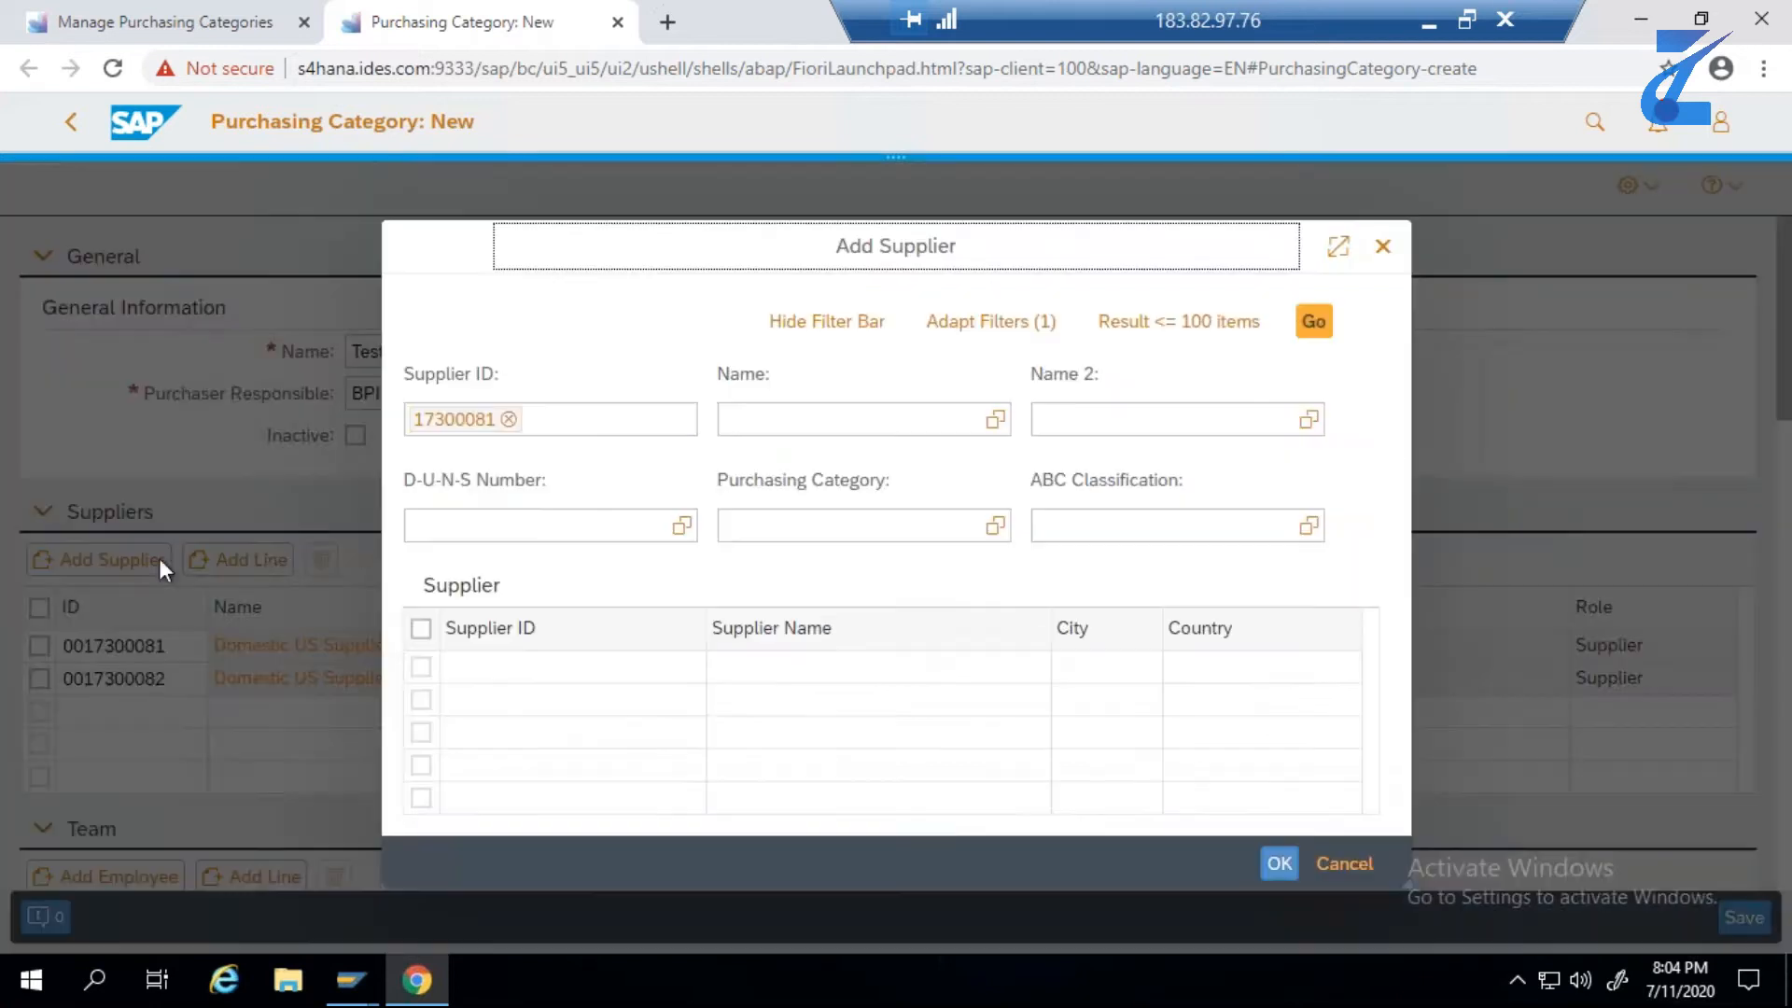
left_click(510, 419)
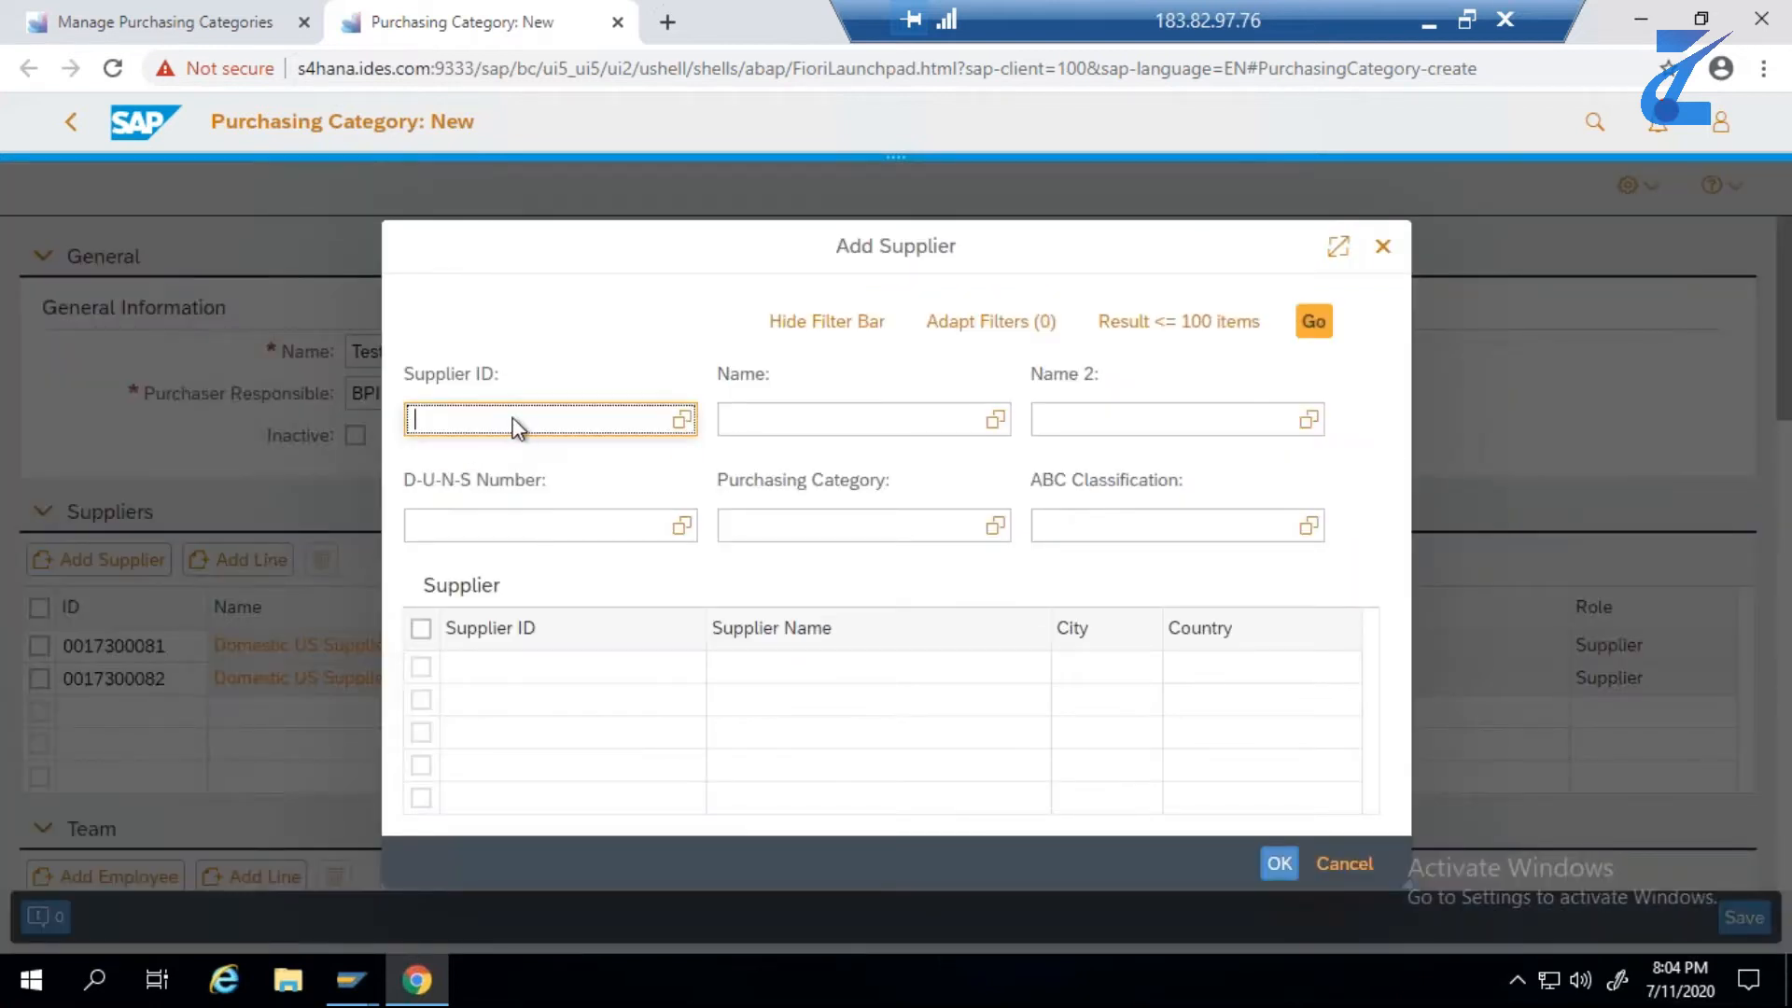
type("17300080")
key("Return")
left_click(1315, 325)
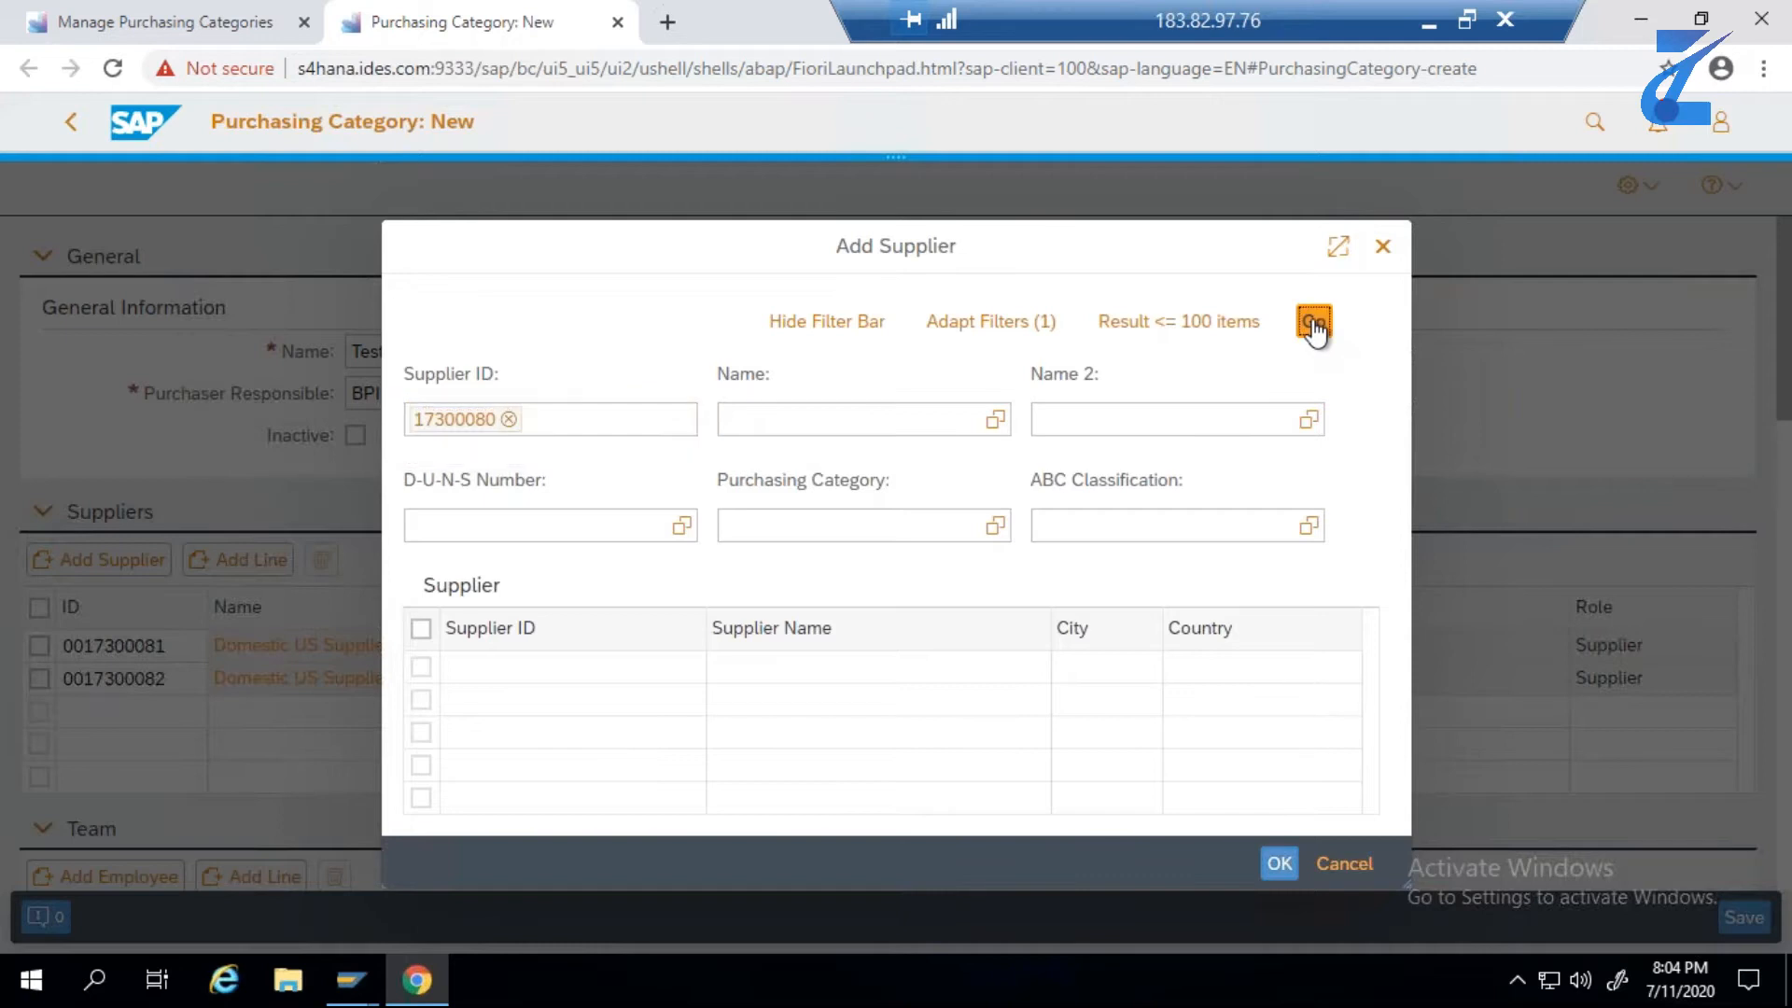
left_click(421, 666)
left_click(1270, 865)
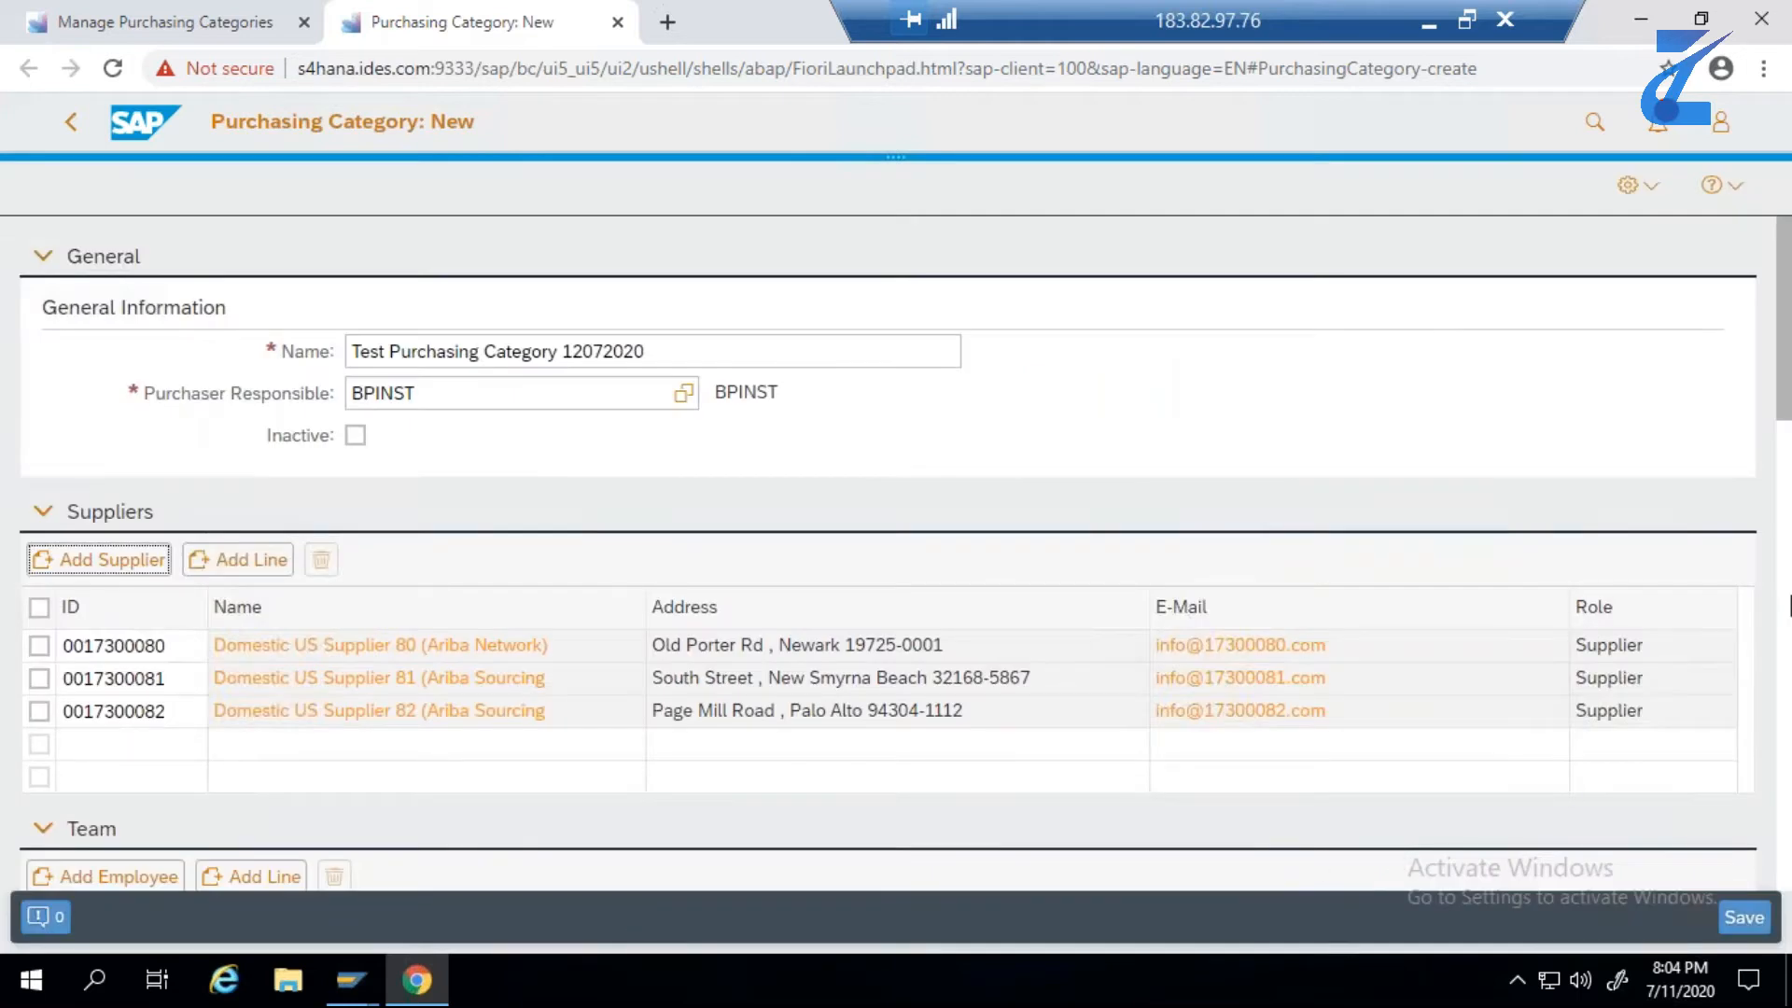
- List the available employees without filters and add employee S4H_MM to the purchasing category's team
left_click_drag(1781, 411, 1783, 513)
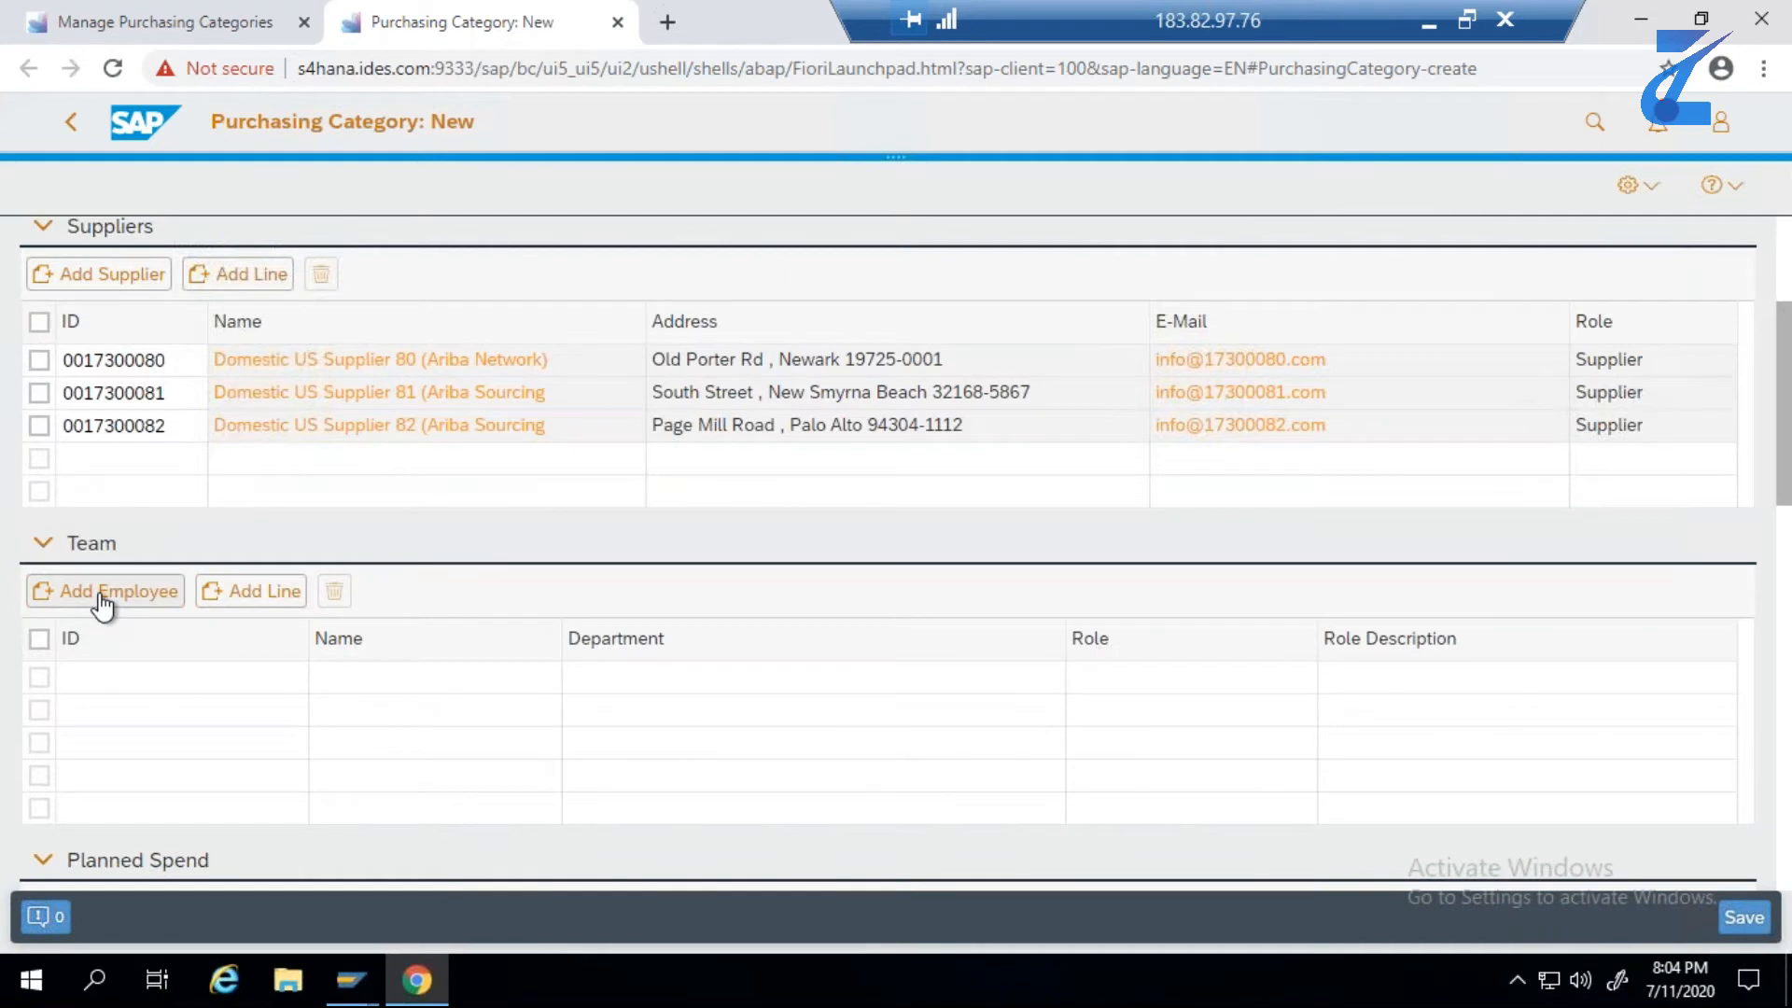
left_click(103, 602)
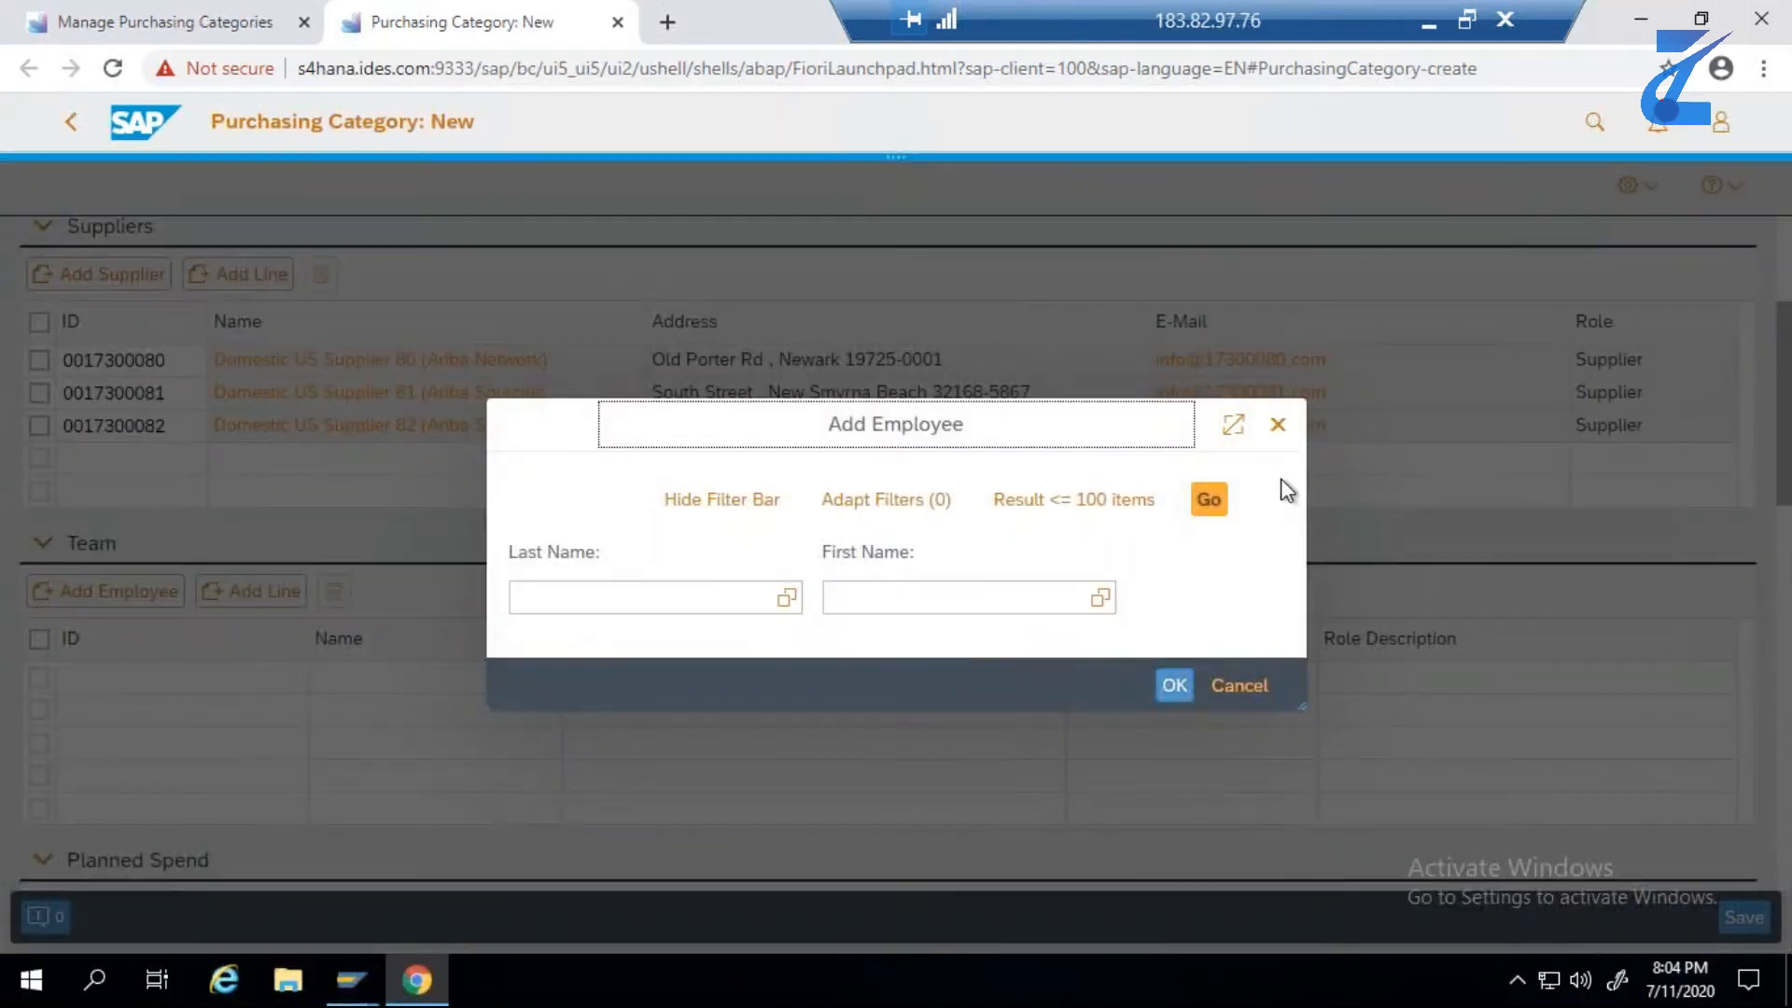
left_click(1219, 504)
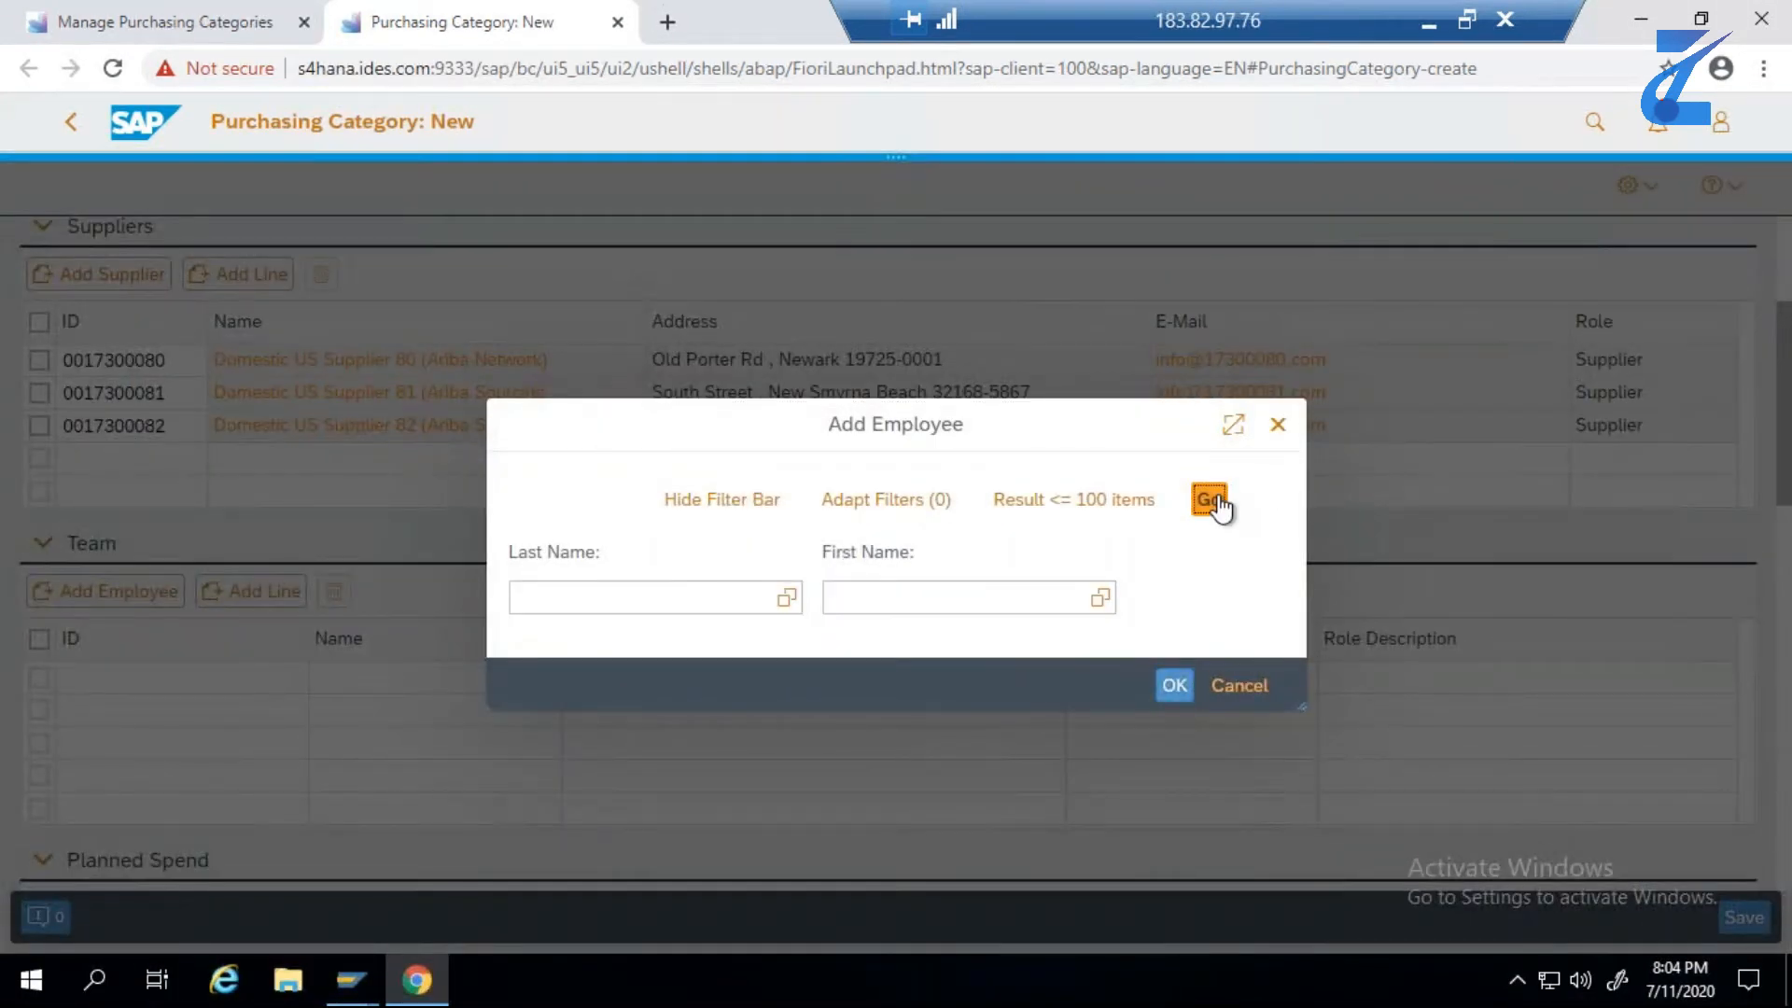
left_click(528, 682)
left_click(1174, 789)
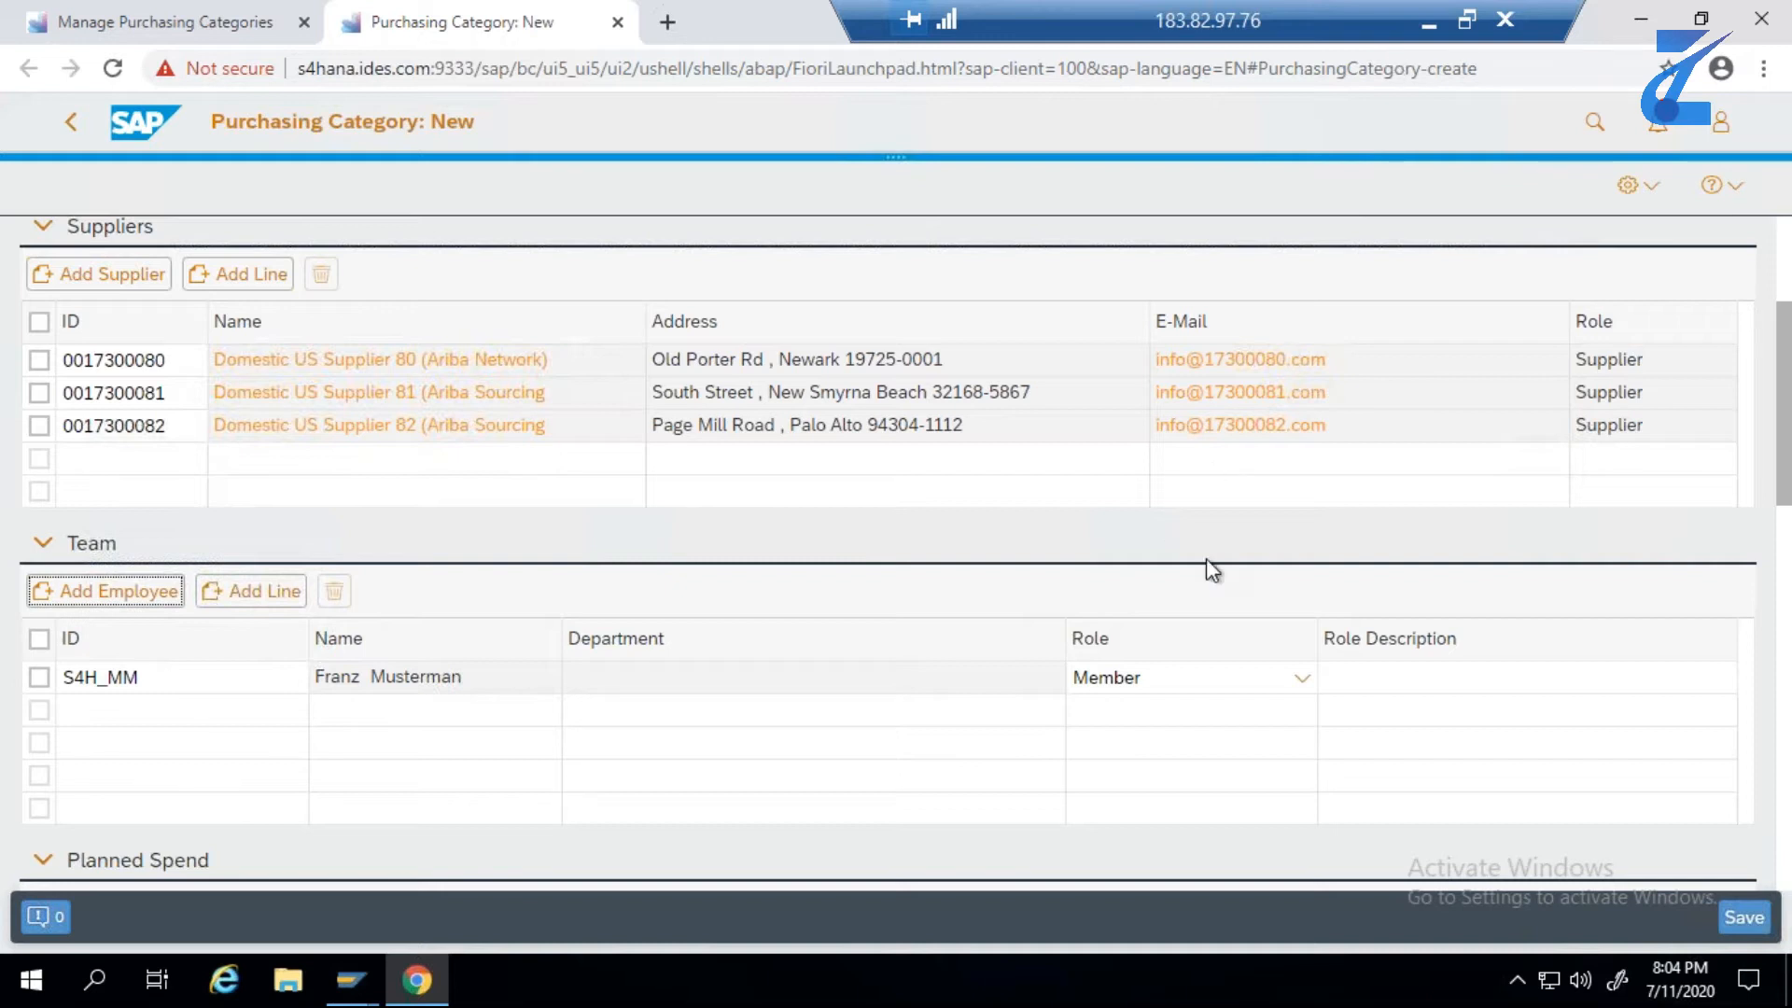
- Open the search for adding material groups to the purchasing category
left_click(1783, 523)
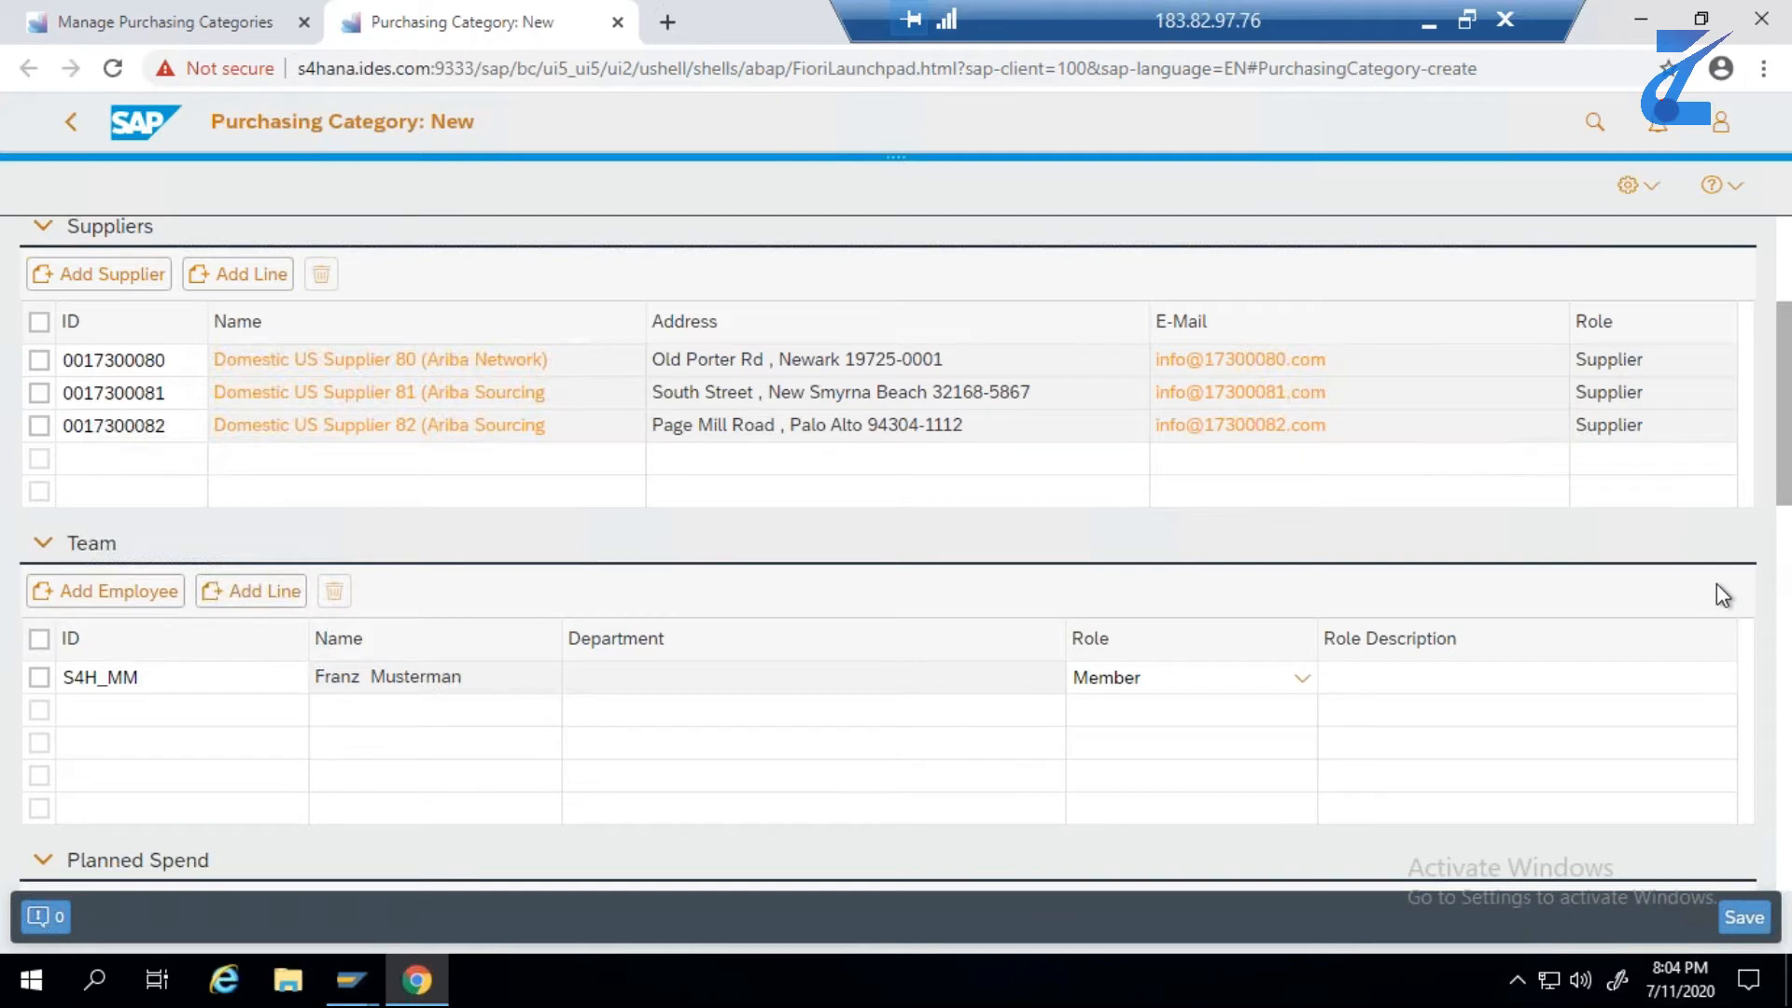
scroll(1722, 595, "down", 1)
scroll(1666, 602, "down", 2)
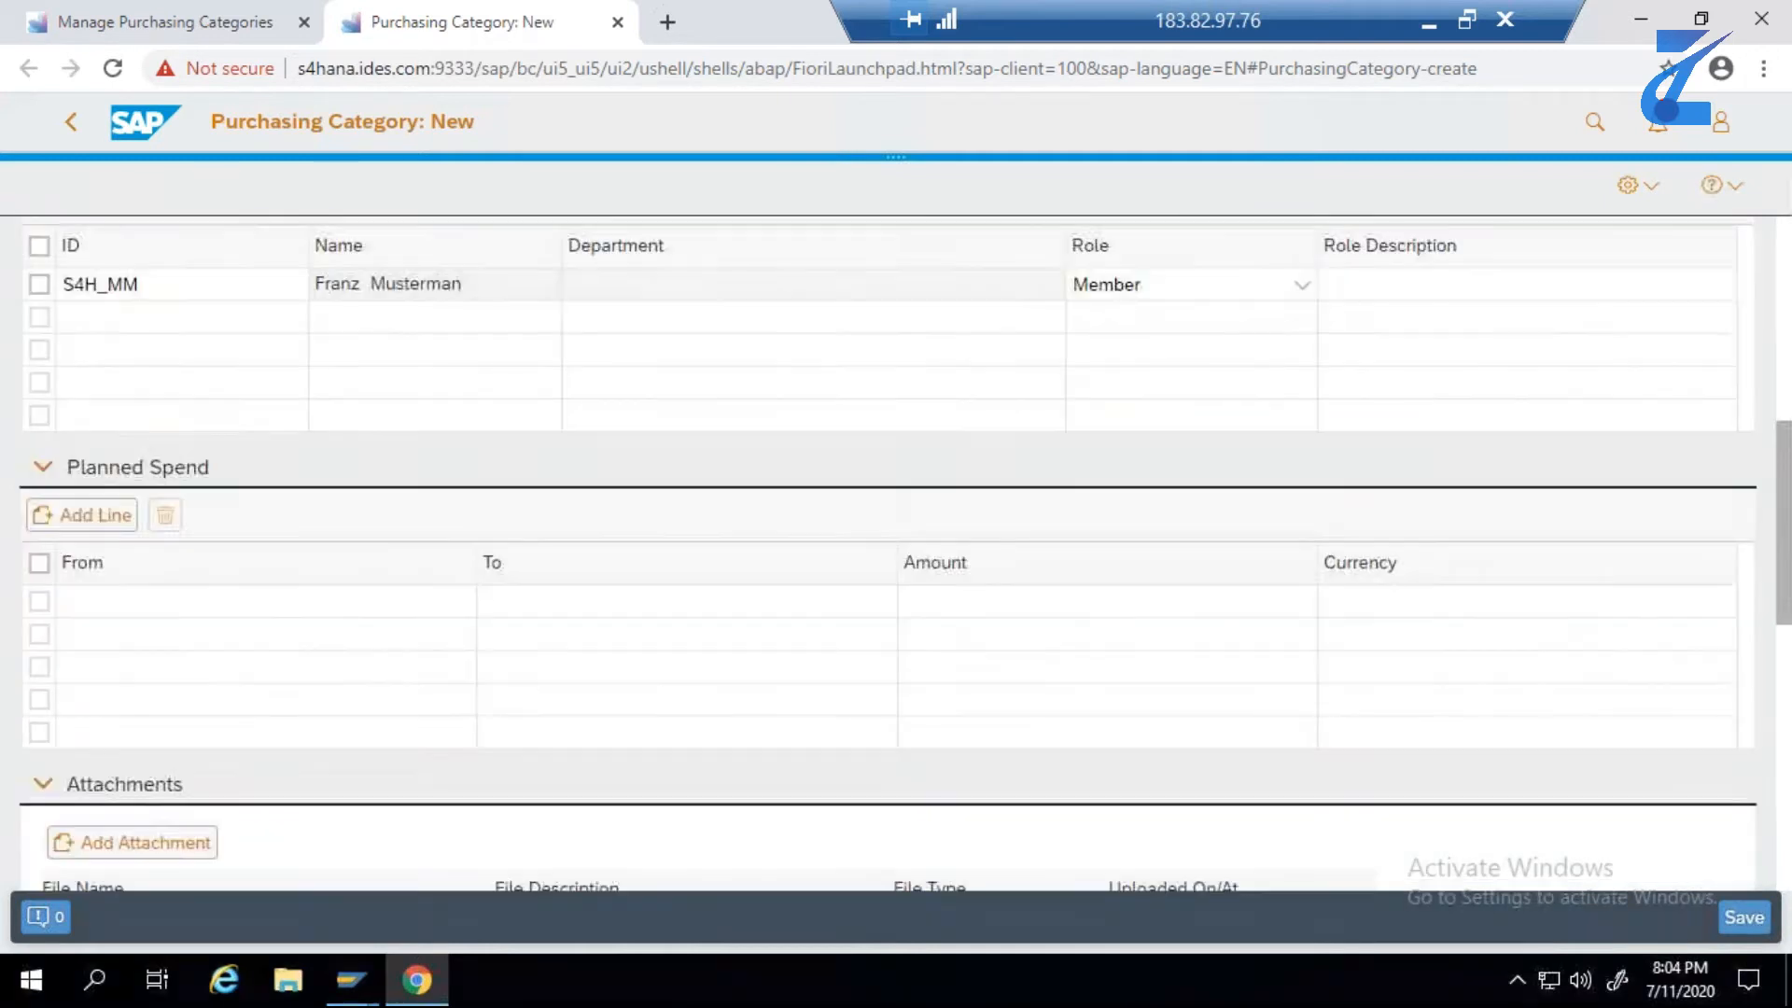
scroll(683, 576, "down", 2)
scroll(682, 573, "down", 2)
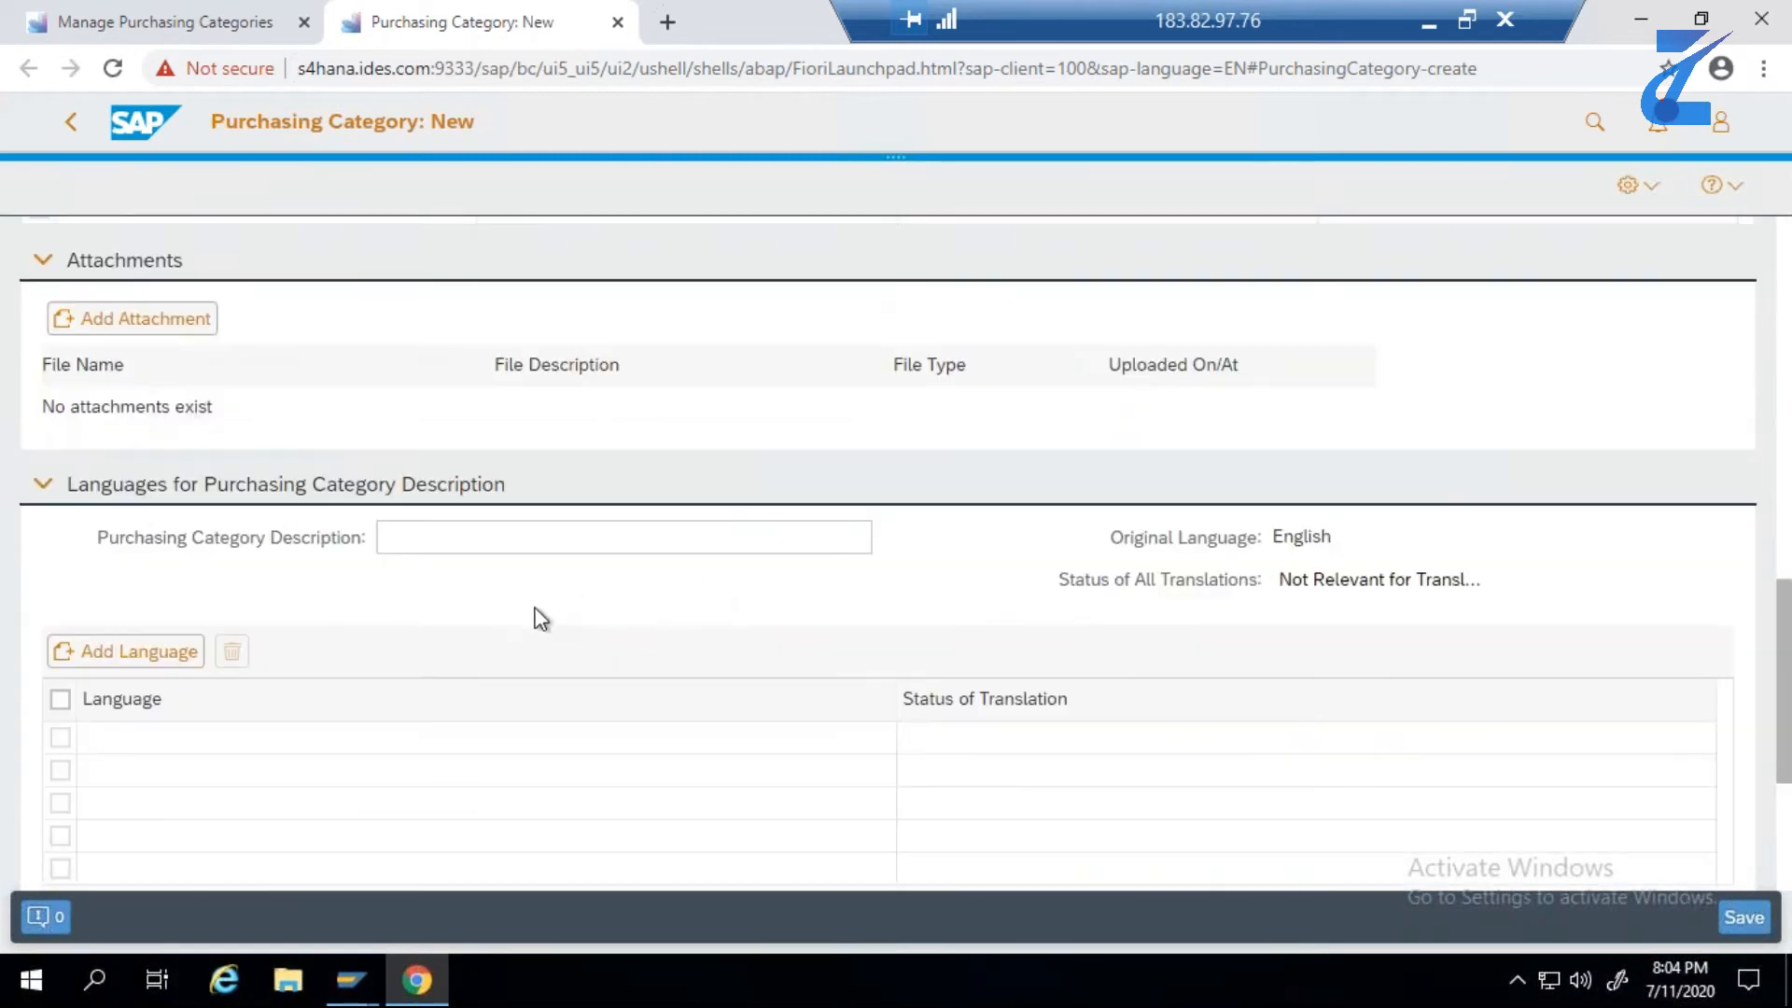
scroll(563, 606, "down", 1)
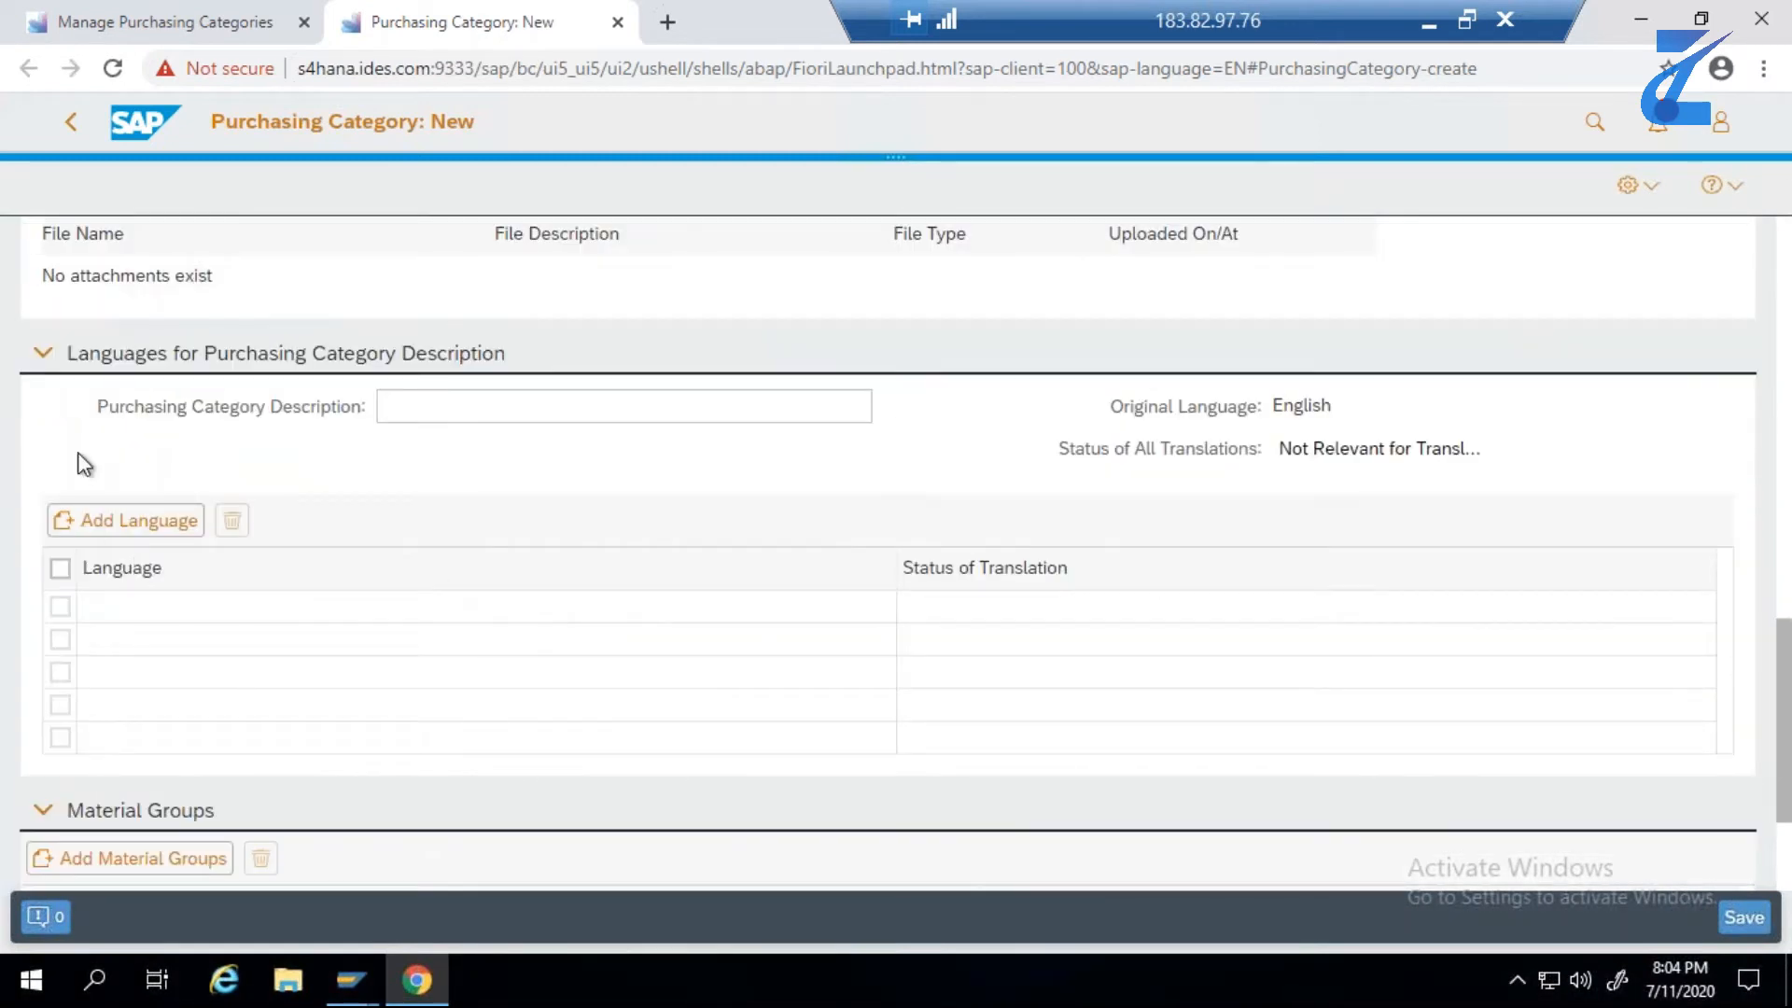
scroll(159, 616, "down", 2)
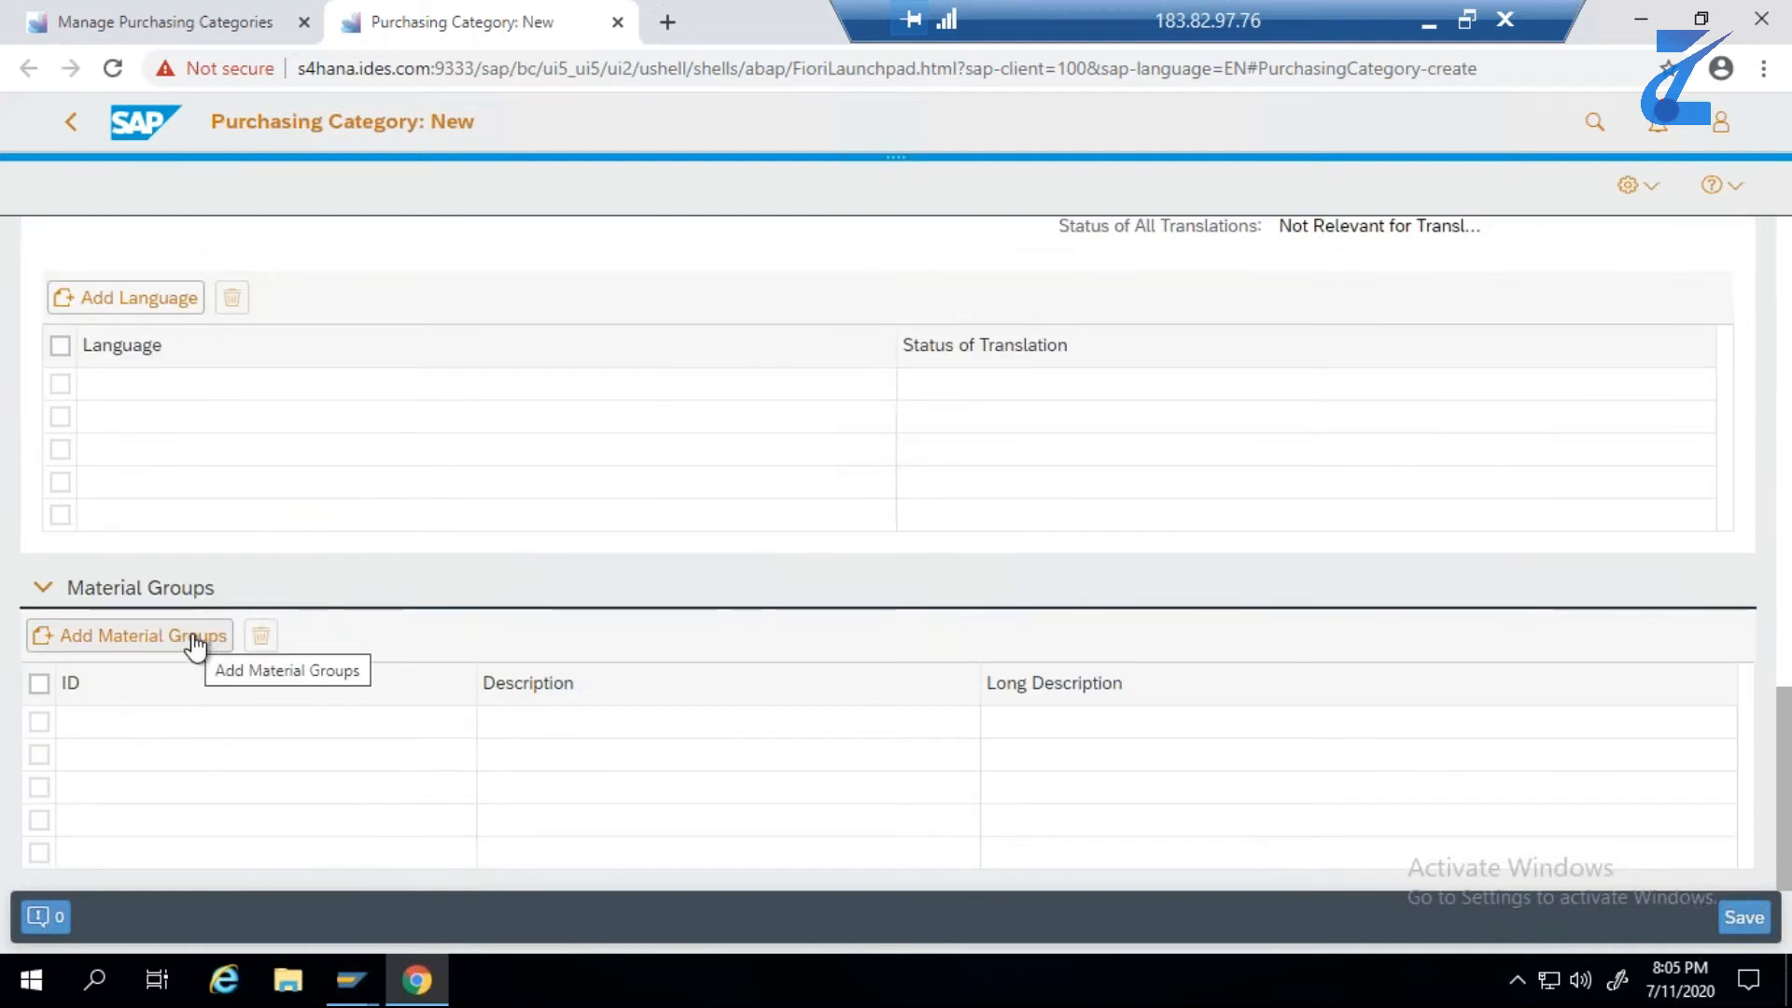
left_click(195, 638)
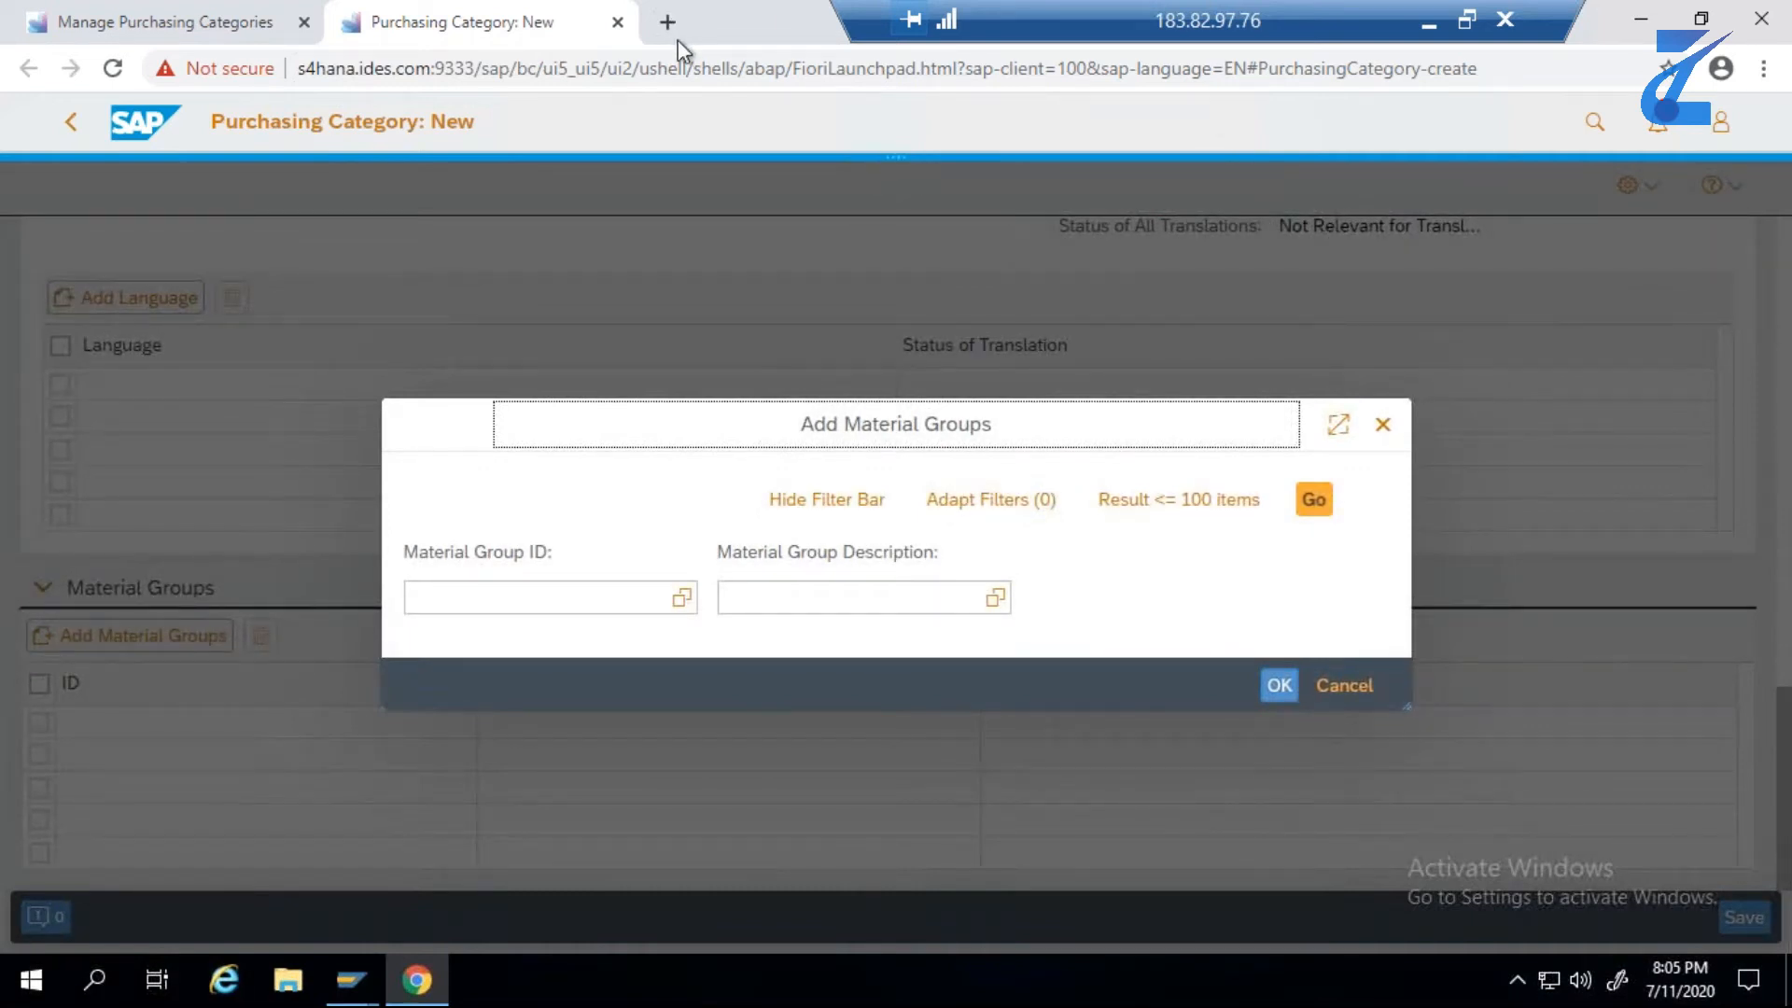
- Add material group L001 to the purchasing category, finding it by the ID copied from E2 of the Excel sheet
left_click(1429, 21)
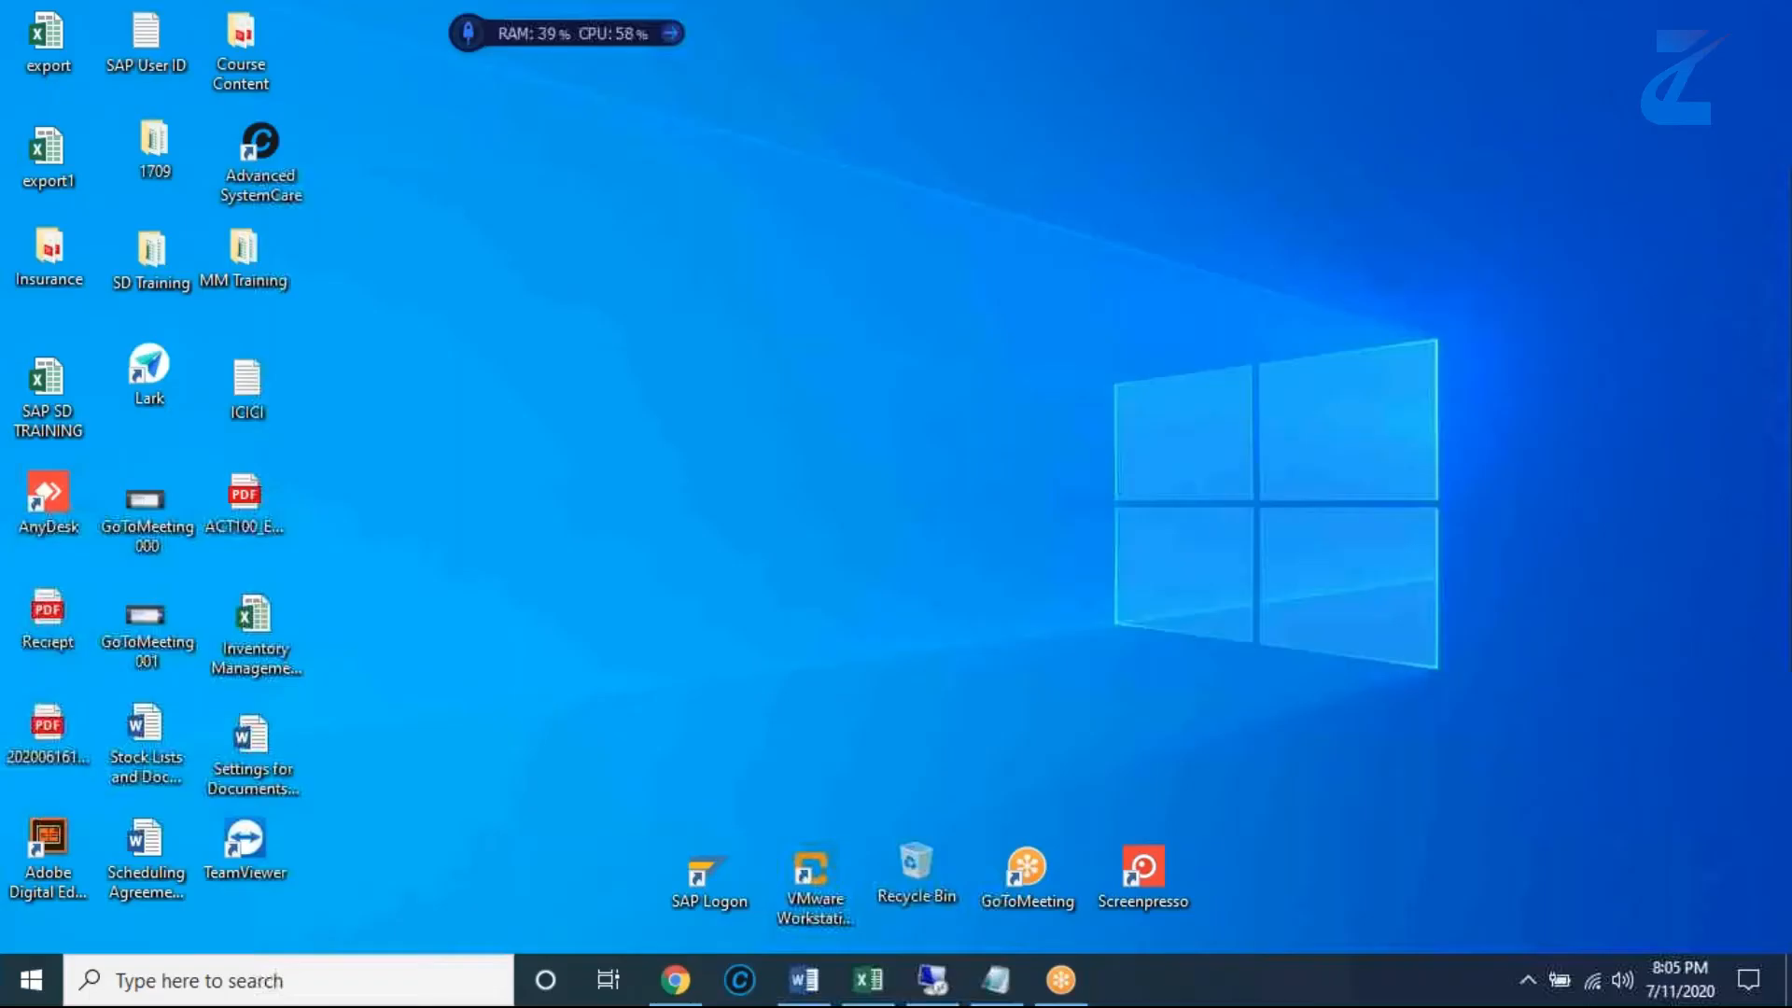
left_click(868, 980)
left_click_drag(991, 477, 949, 479)
key("ctrl+c")
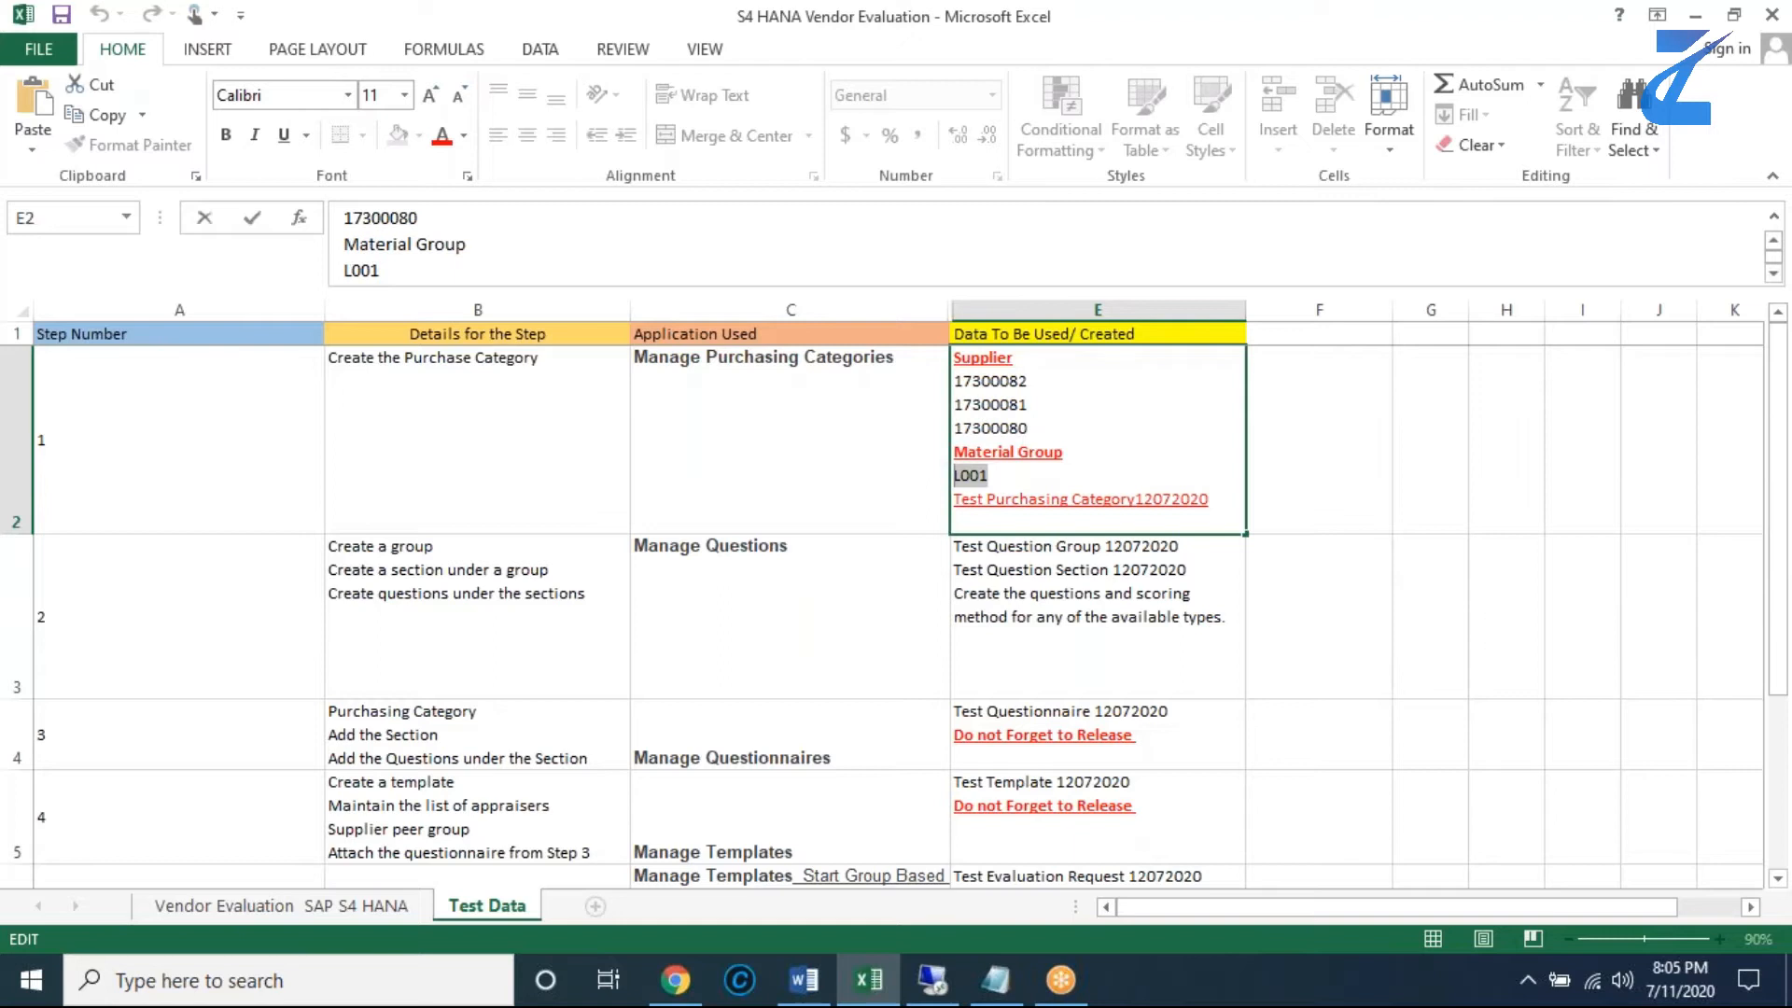
mouse_move(953, 982)
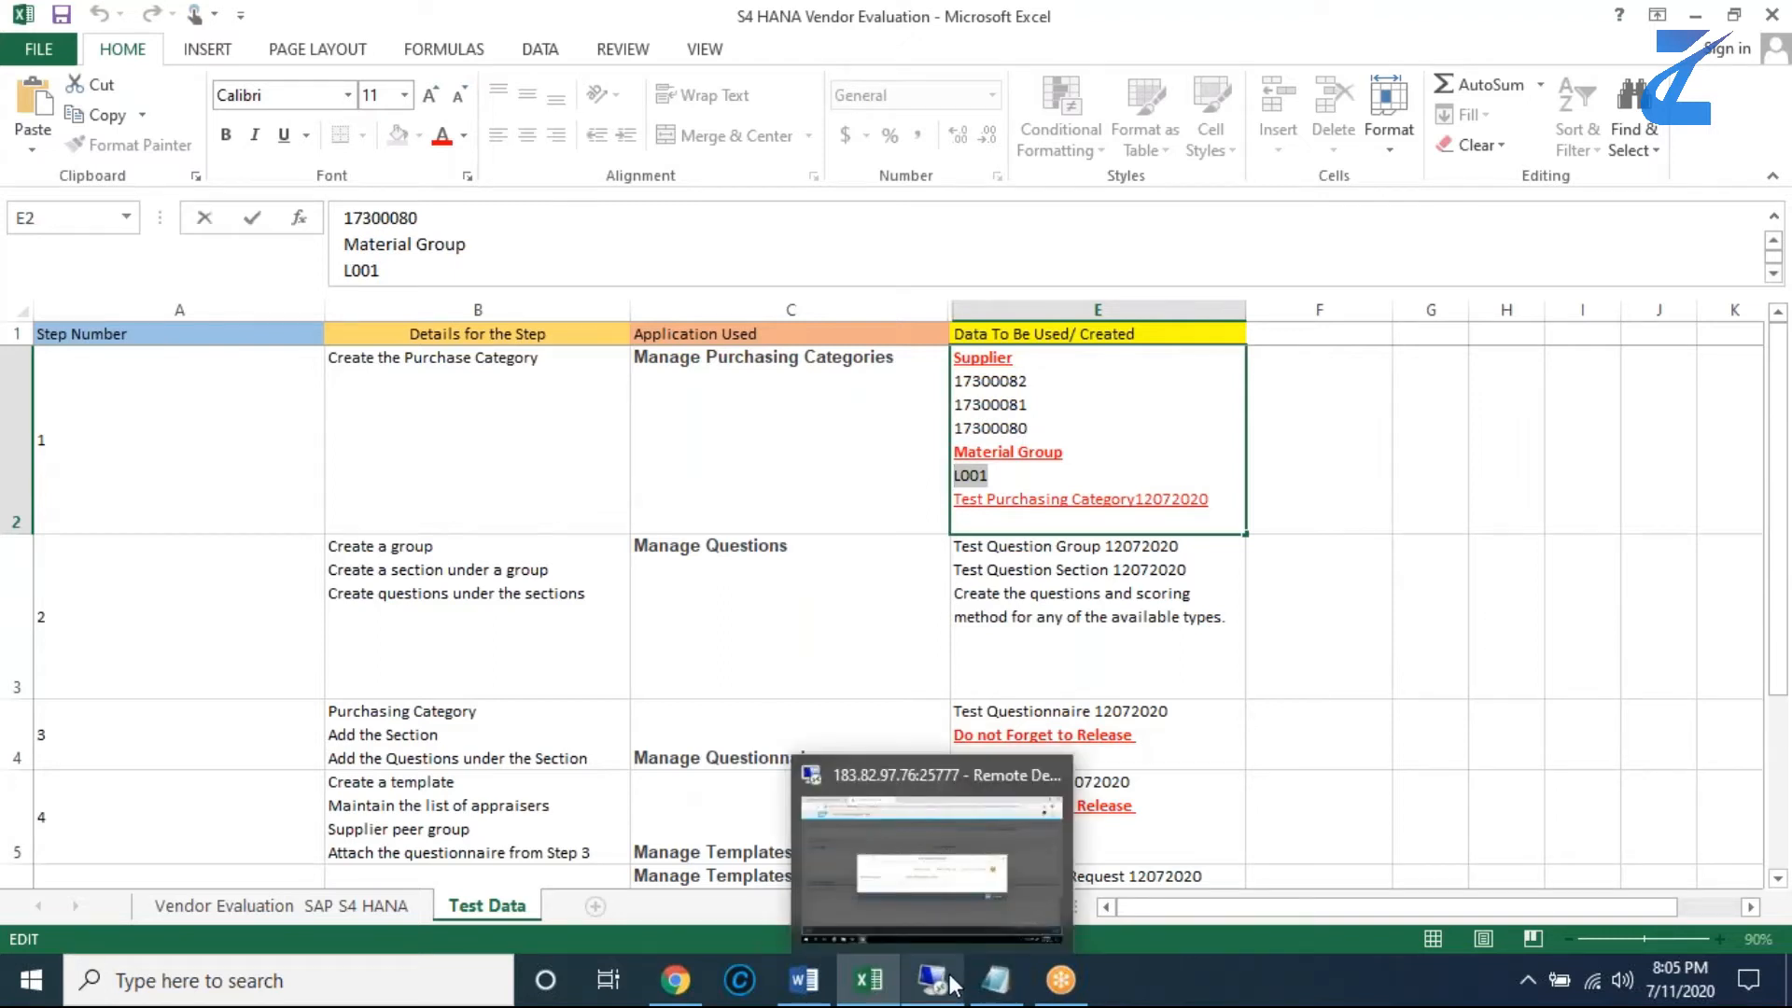
left_click(965, 898)
left_click(540, 597)
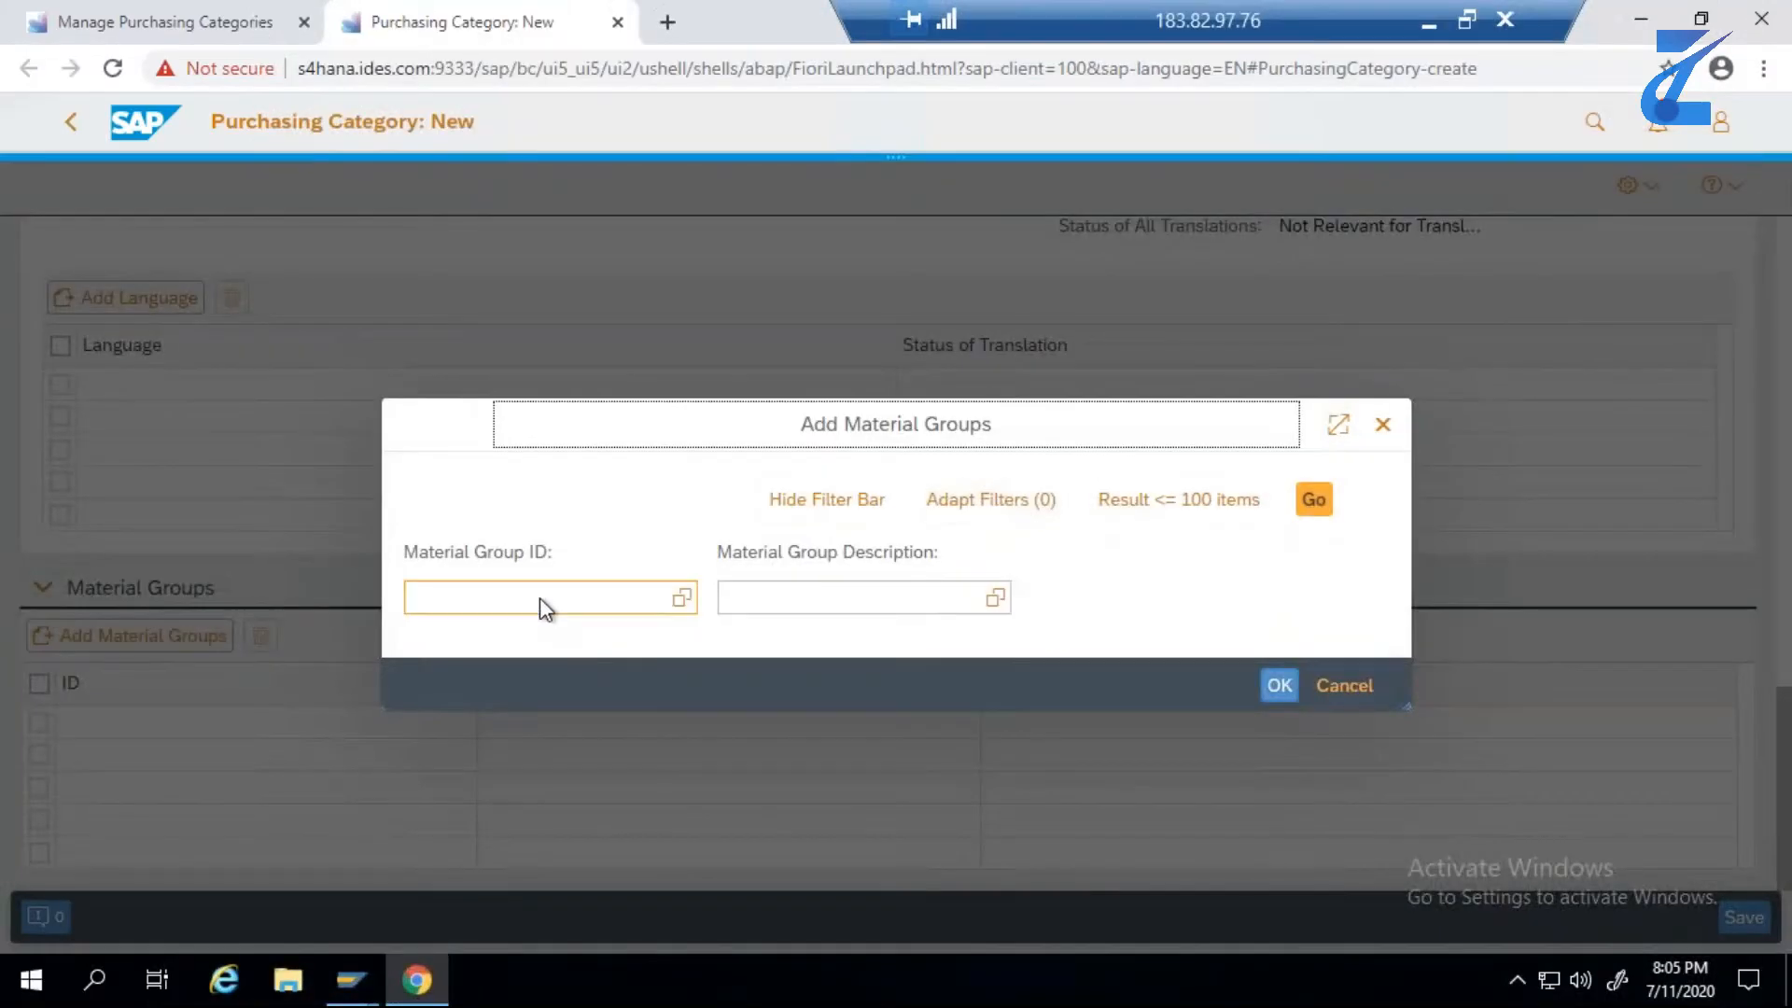
key("ctrl+v")
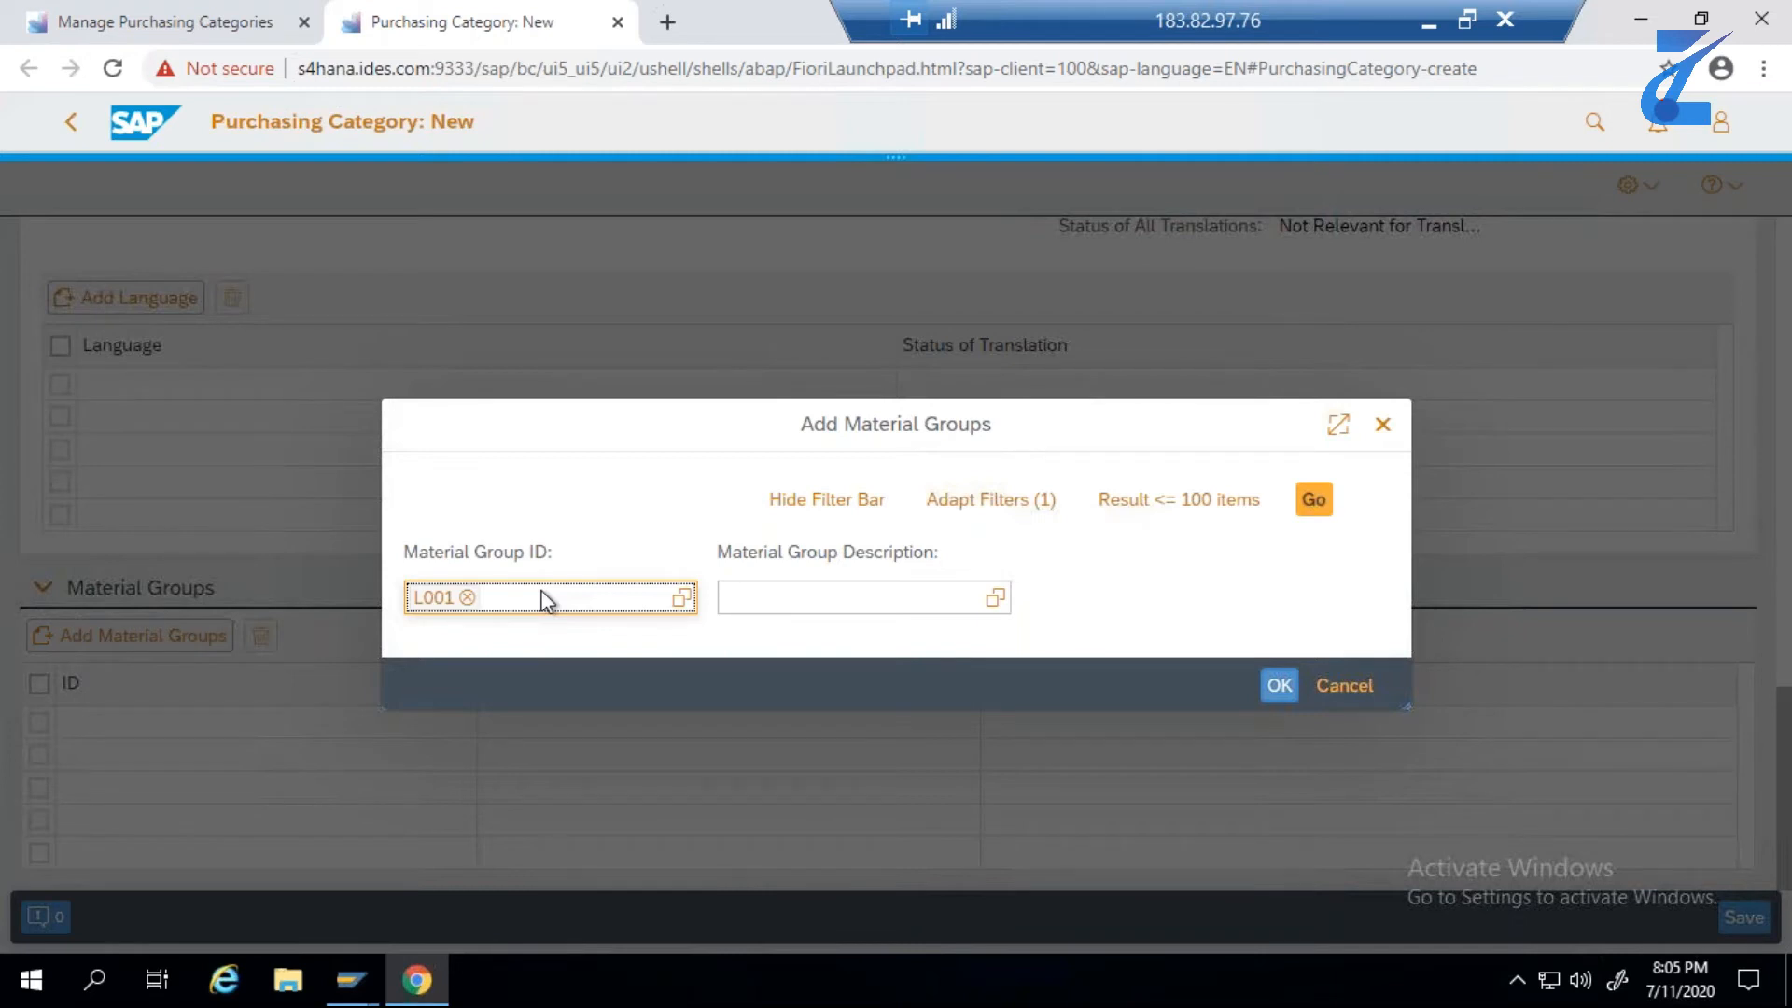
left_click(1314, 500)
left_click(448, 609)
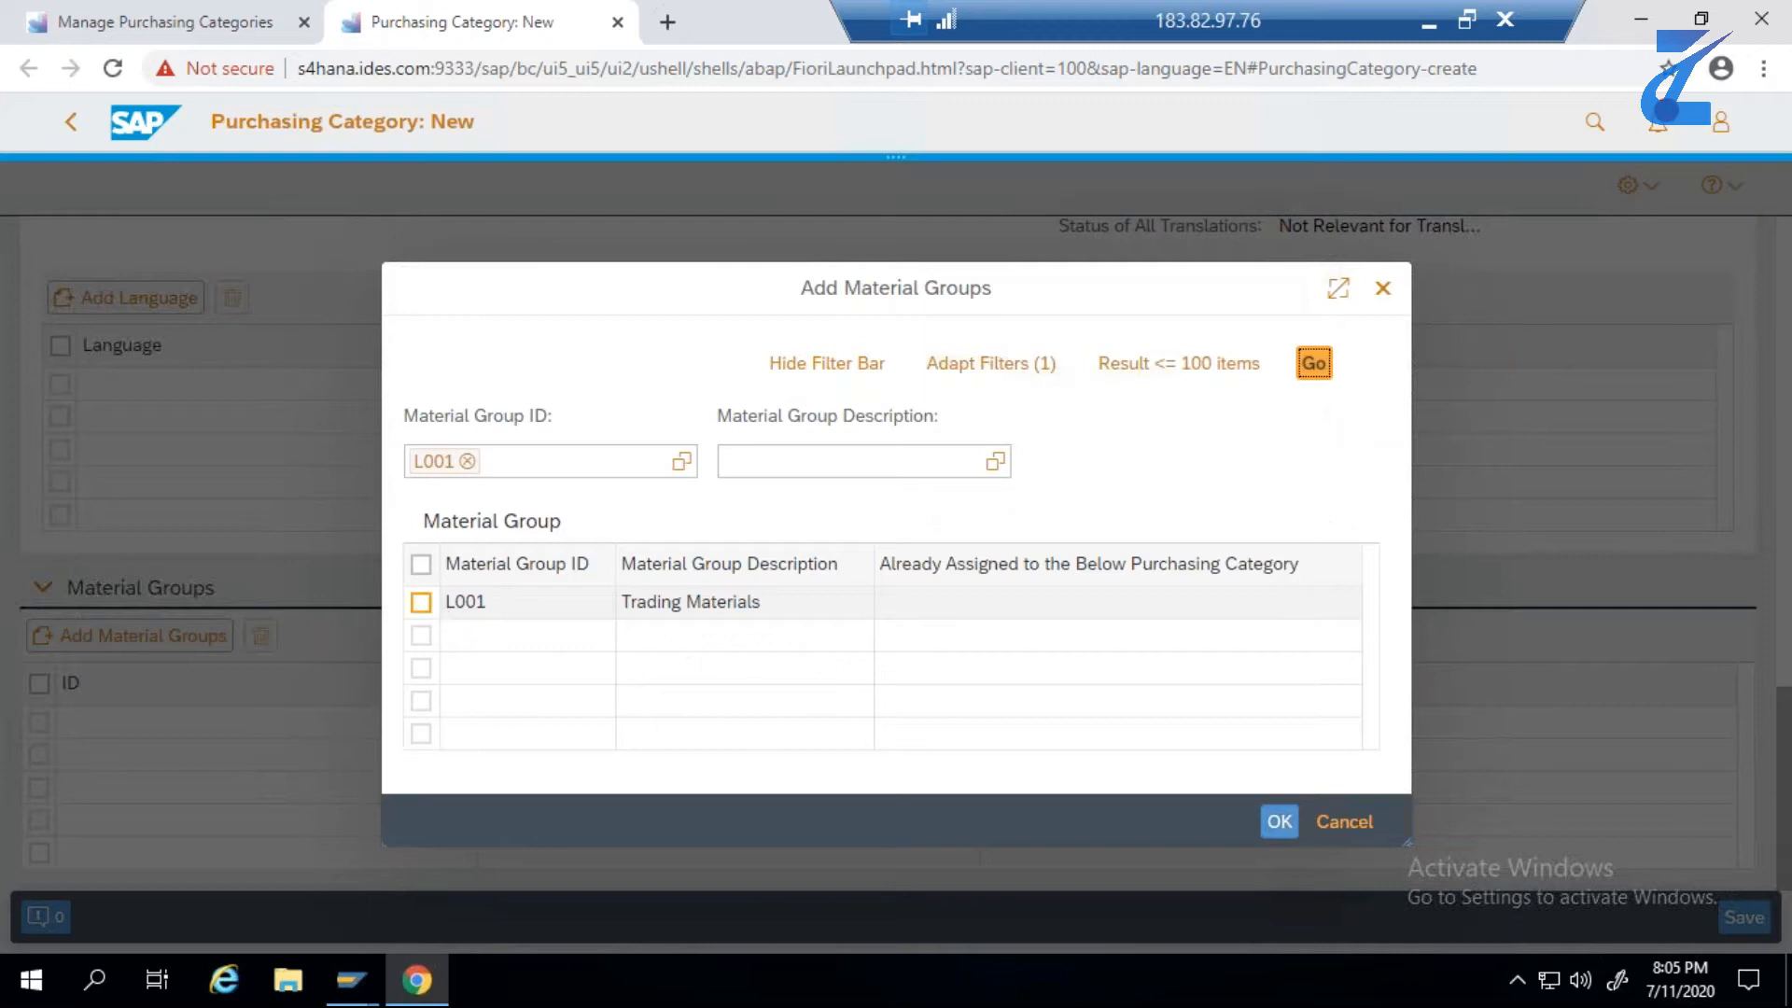
left_click(1272, 820)
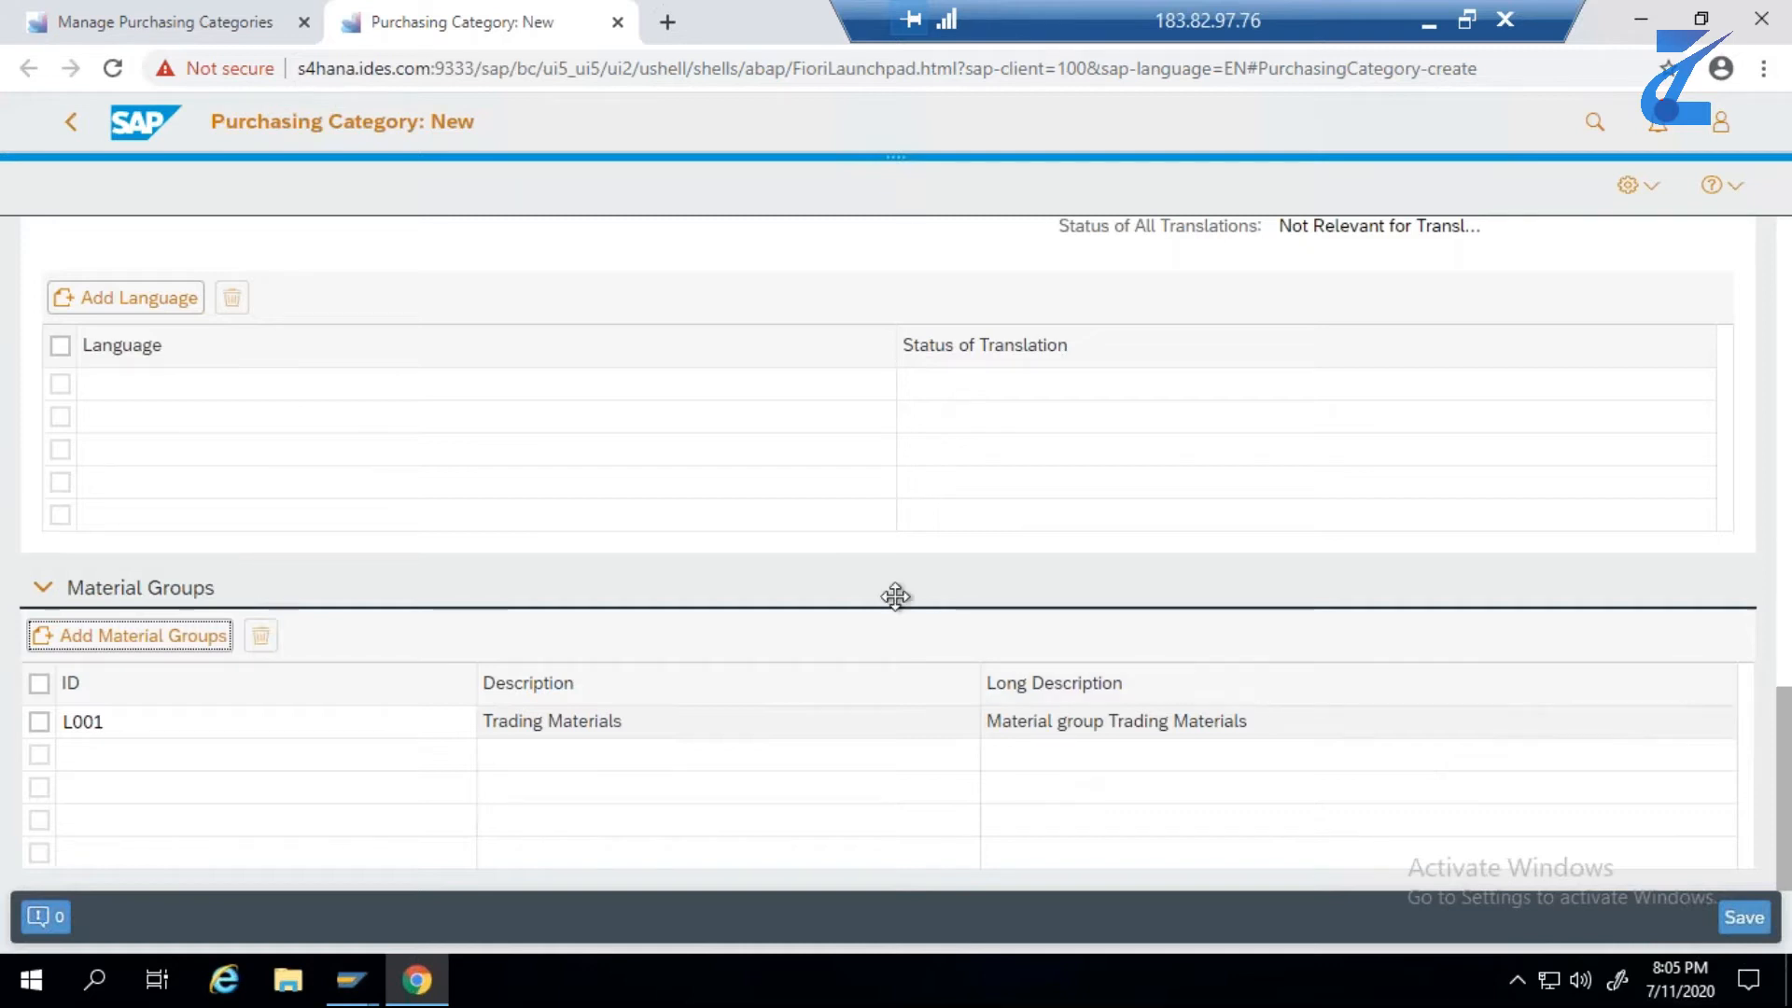
- Review the general data, suppliers, team and material groups entered for the new purchasing category
scroll(895, 596, "up", 3)
scroll(895, 595, "up", 8)
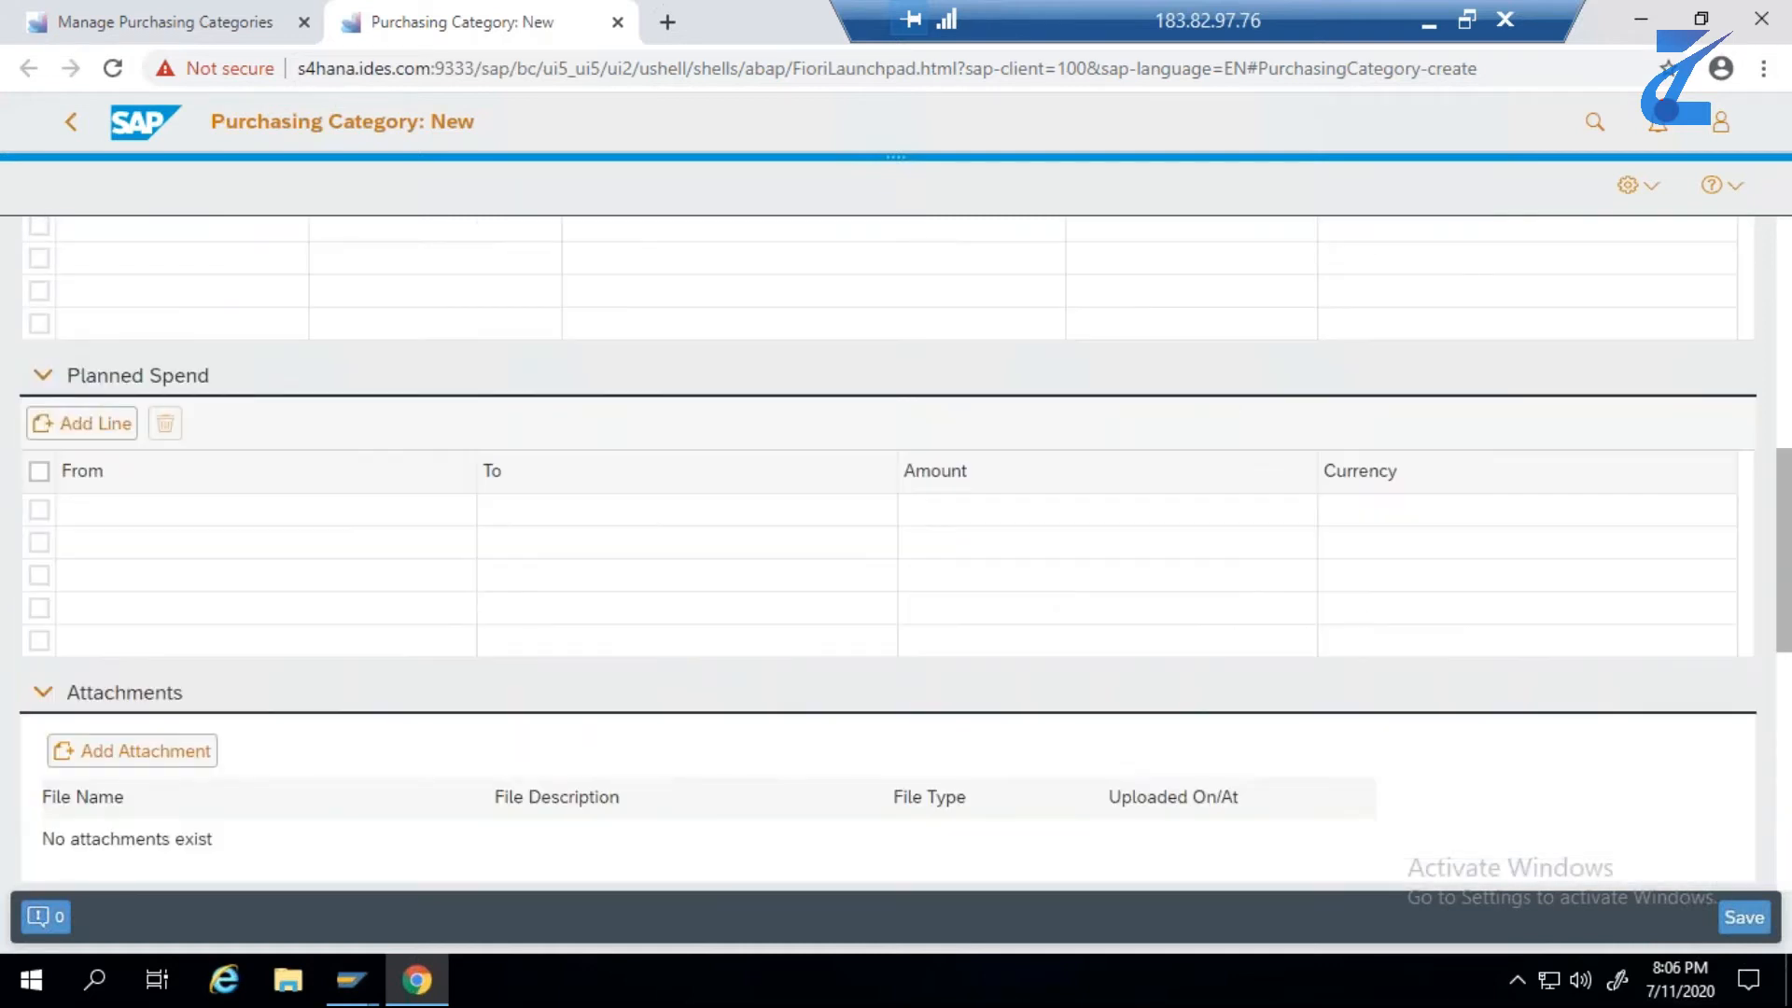
scroll(895, 596, "up", 6)
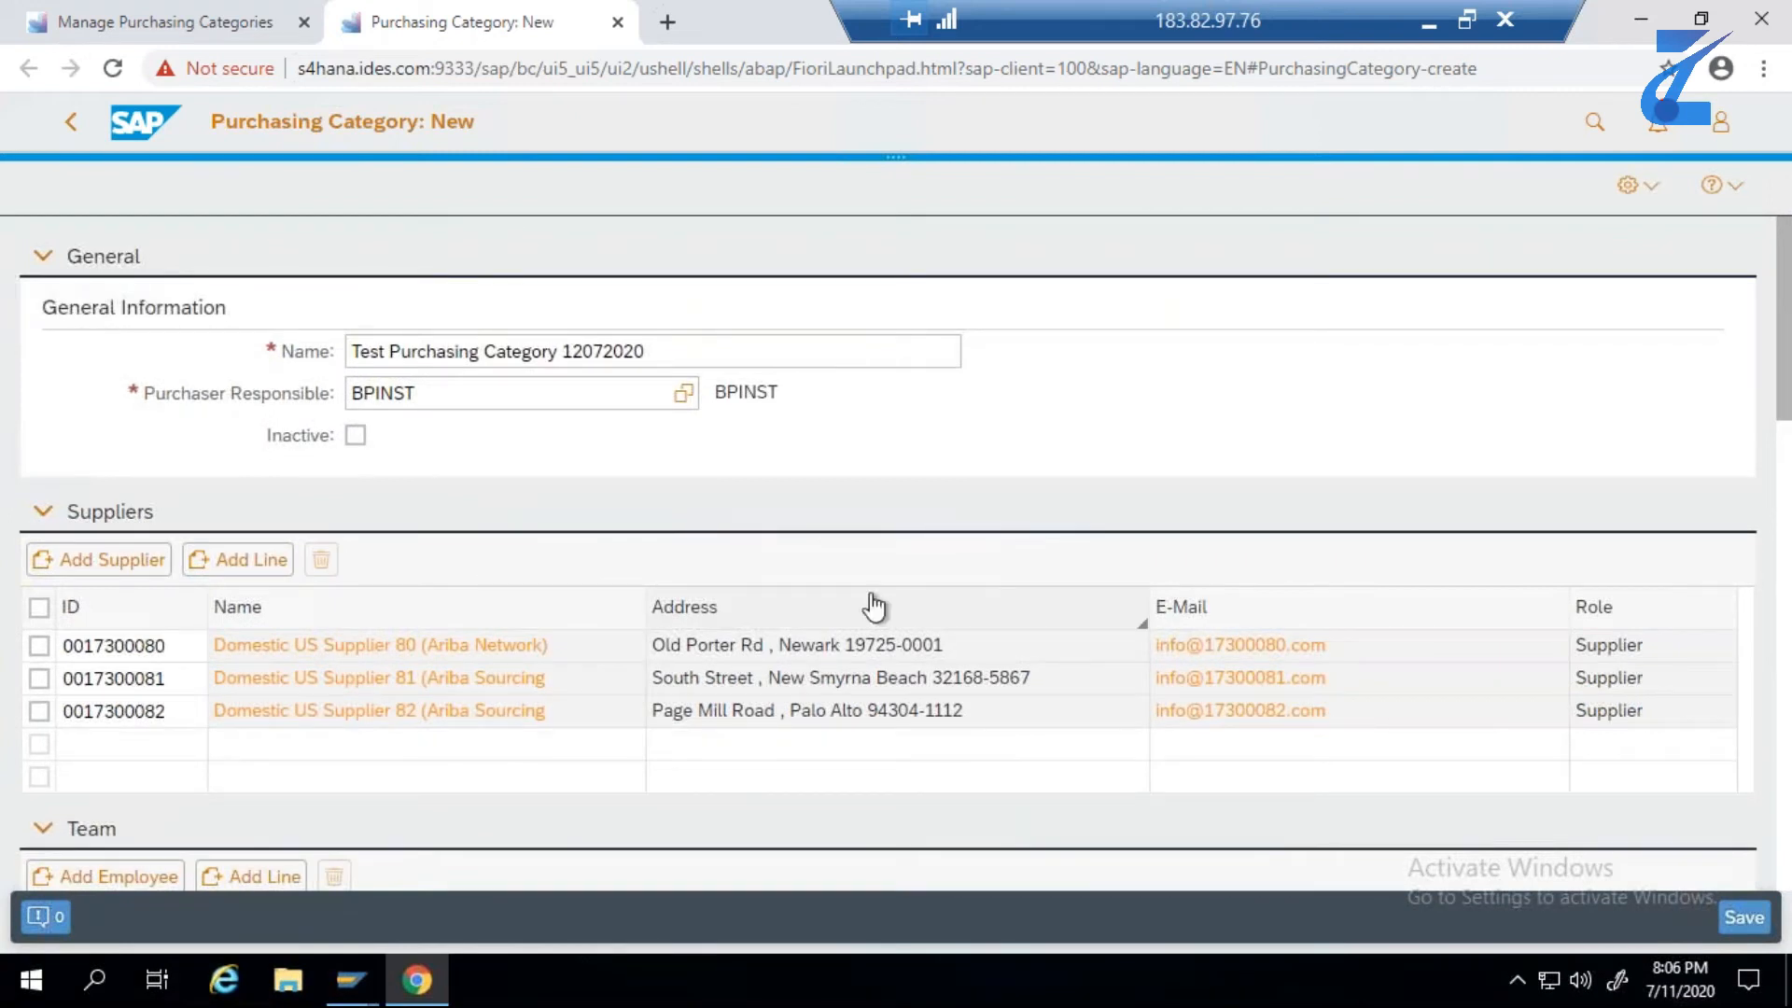
scroll(840, 632, "down", 2)
scroll(840, 632, "down", 14)
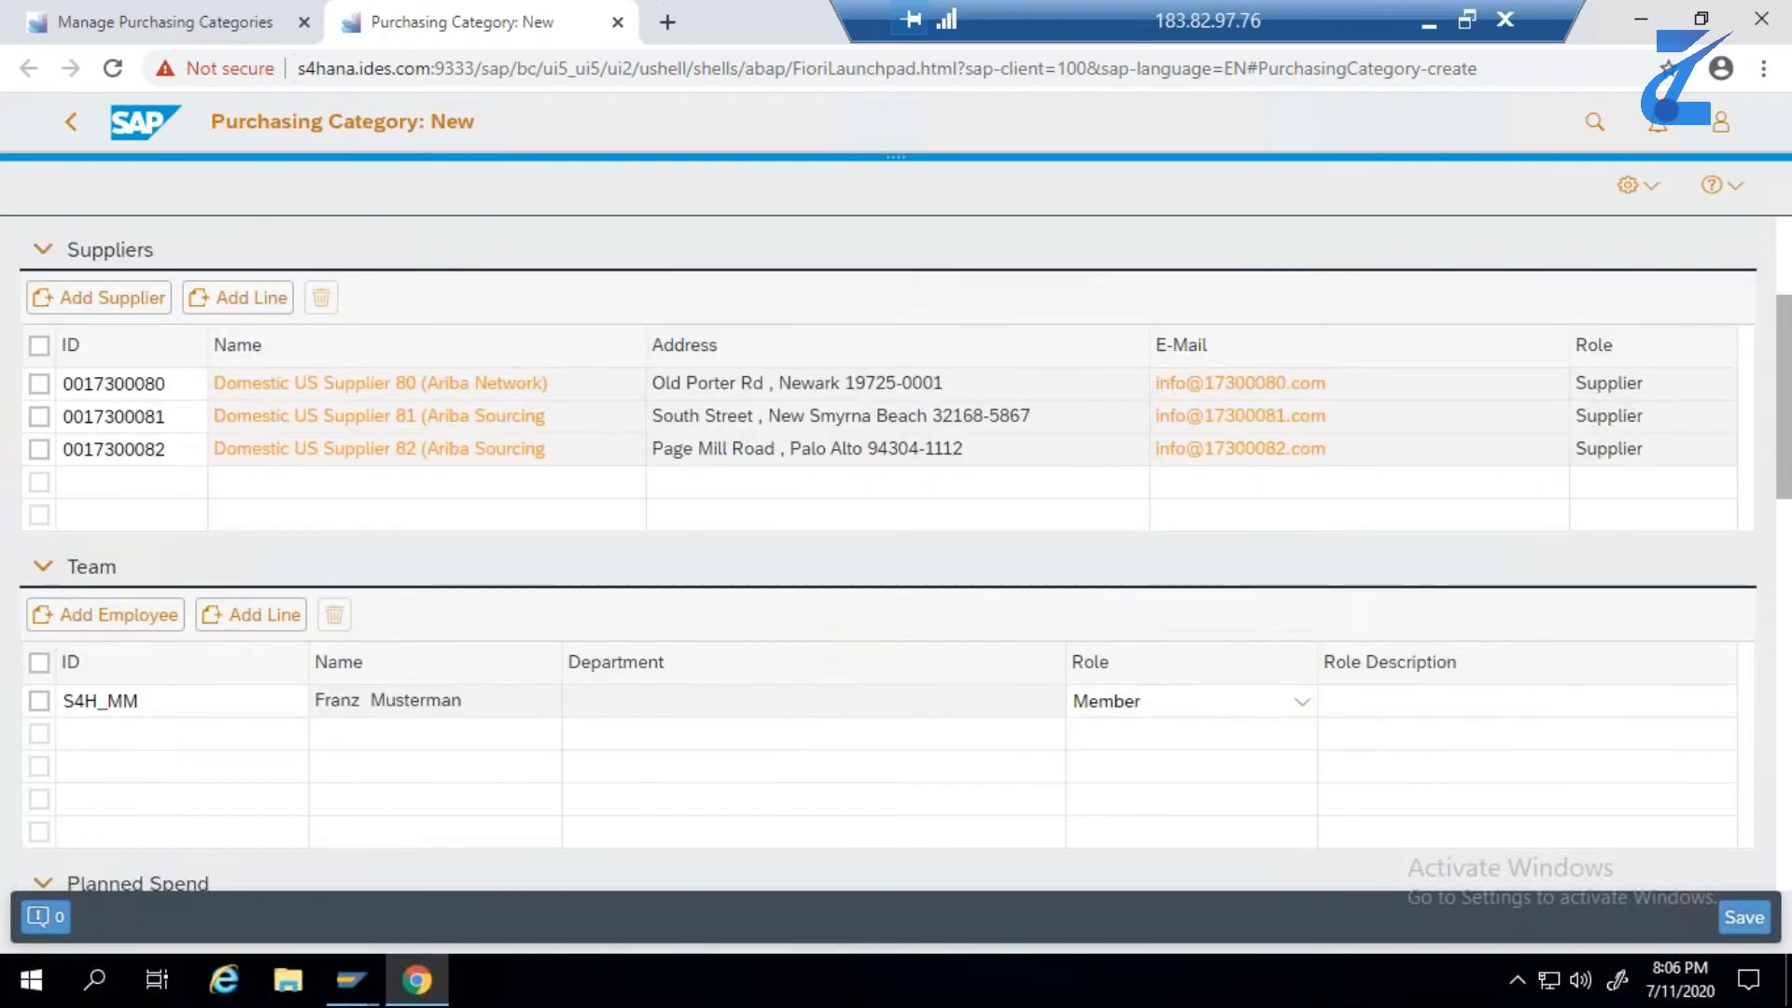
scroll(836, 619, "down", 8)
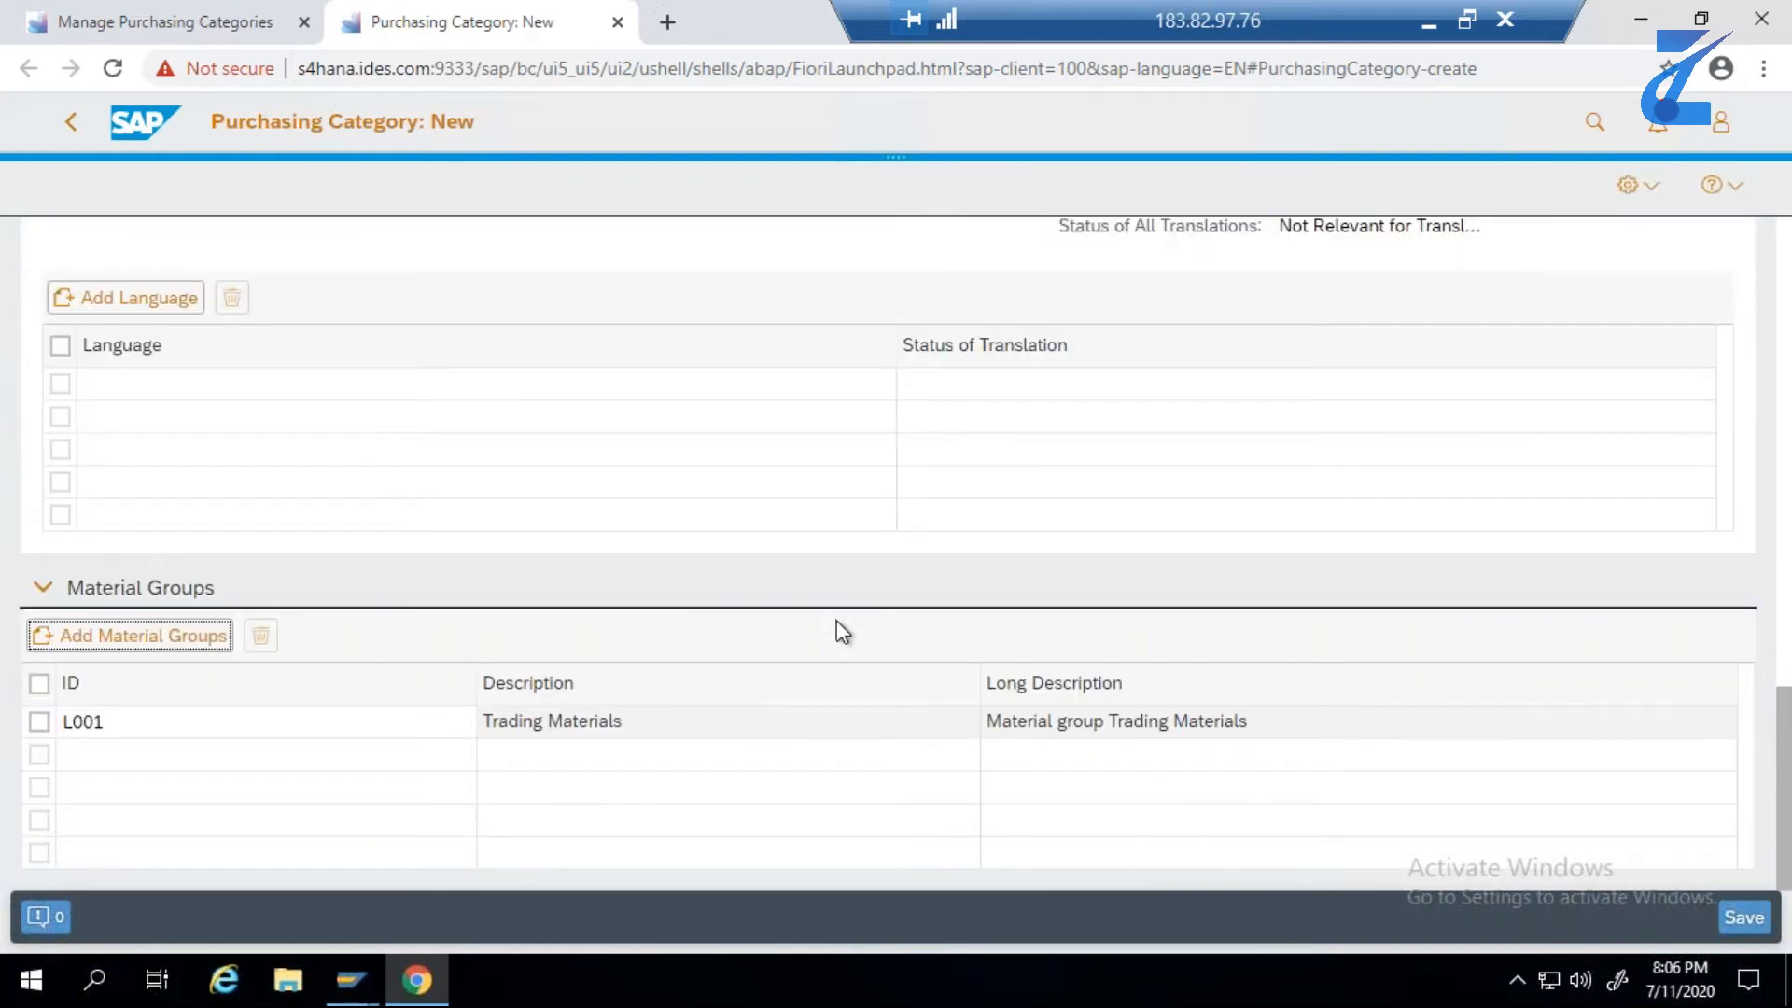
- Save the new purchasing category and dismiss the message
scroll(838, 623, "up", 8)
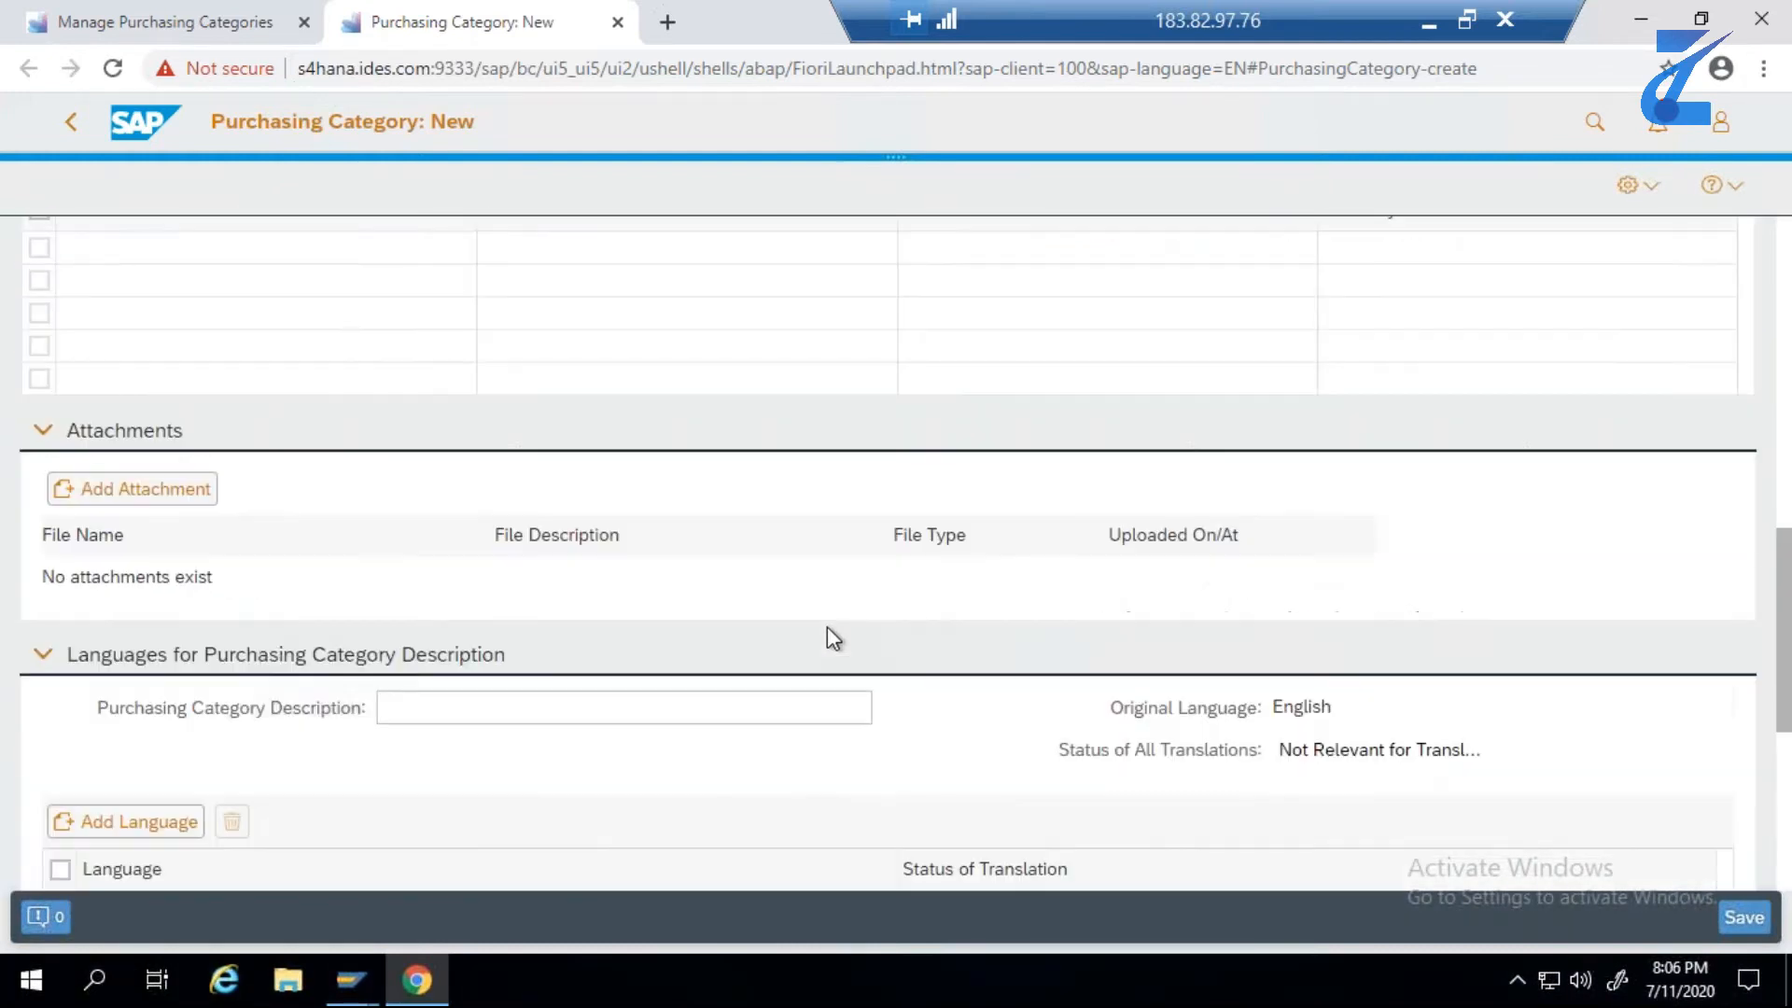
scroll(834, 639, "up", 6)
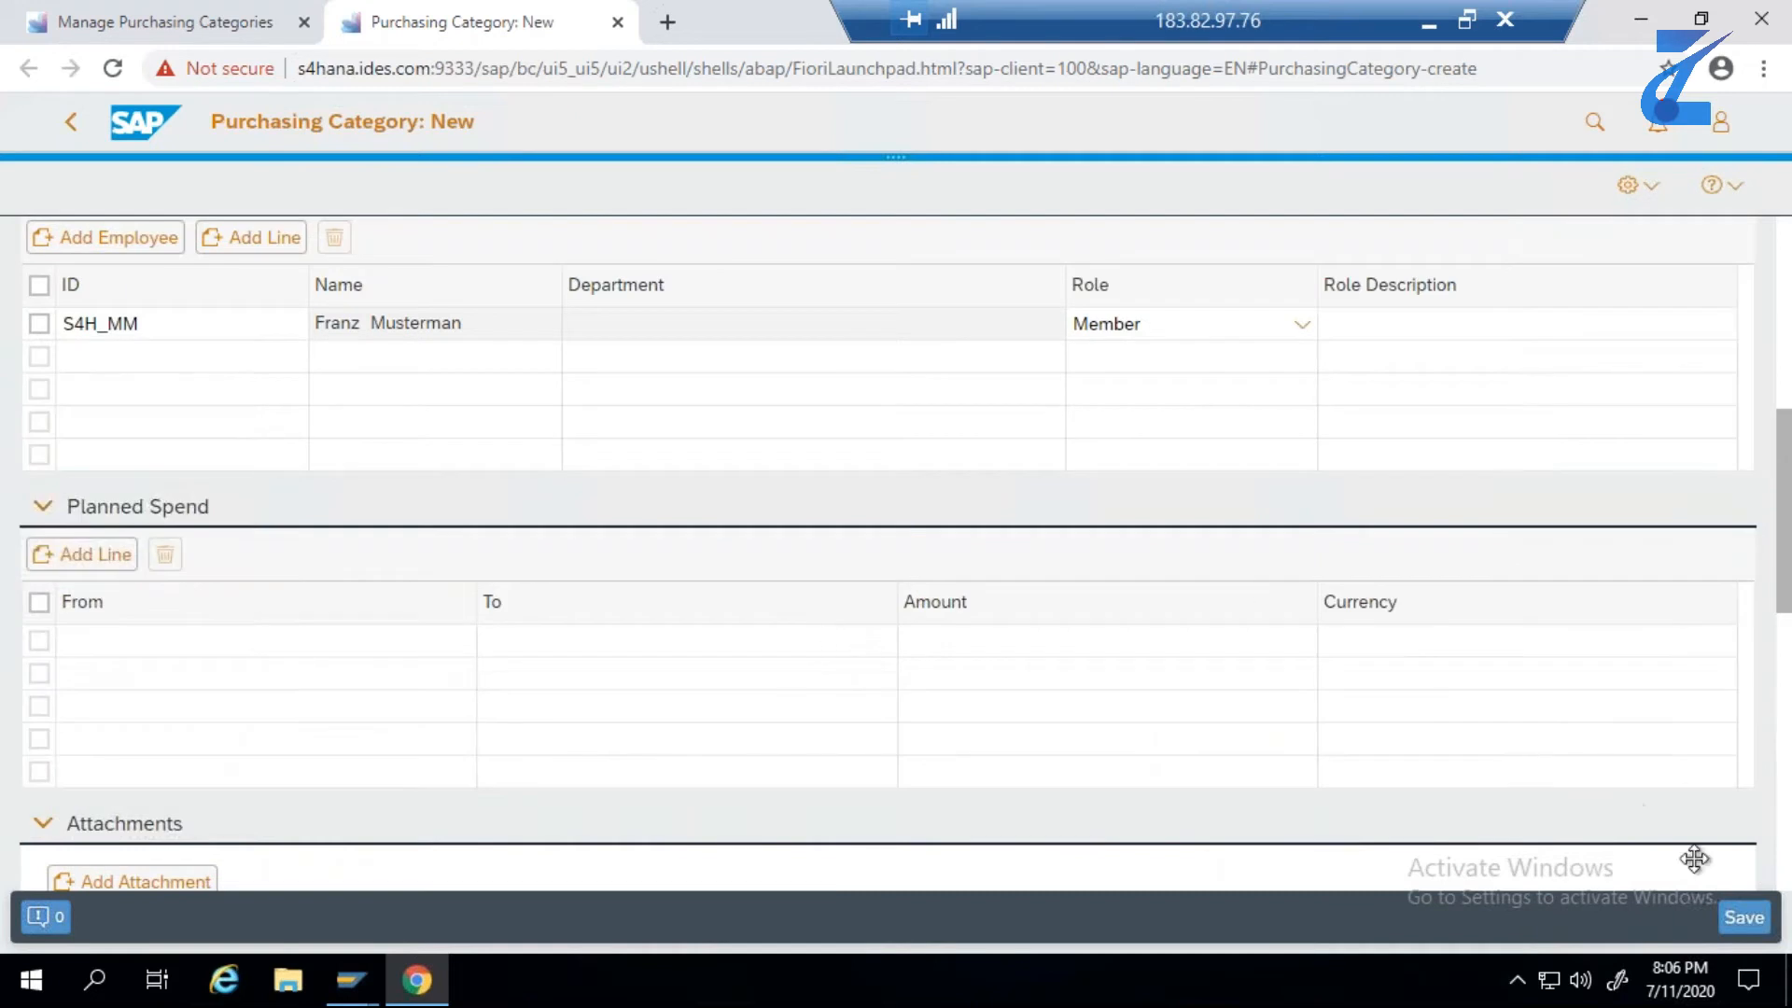
left_click(1729, 923)
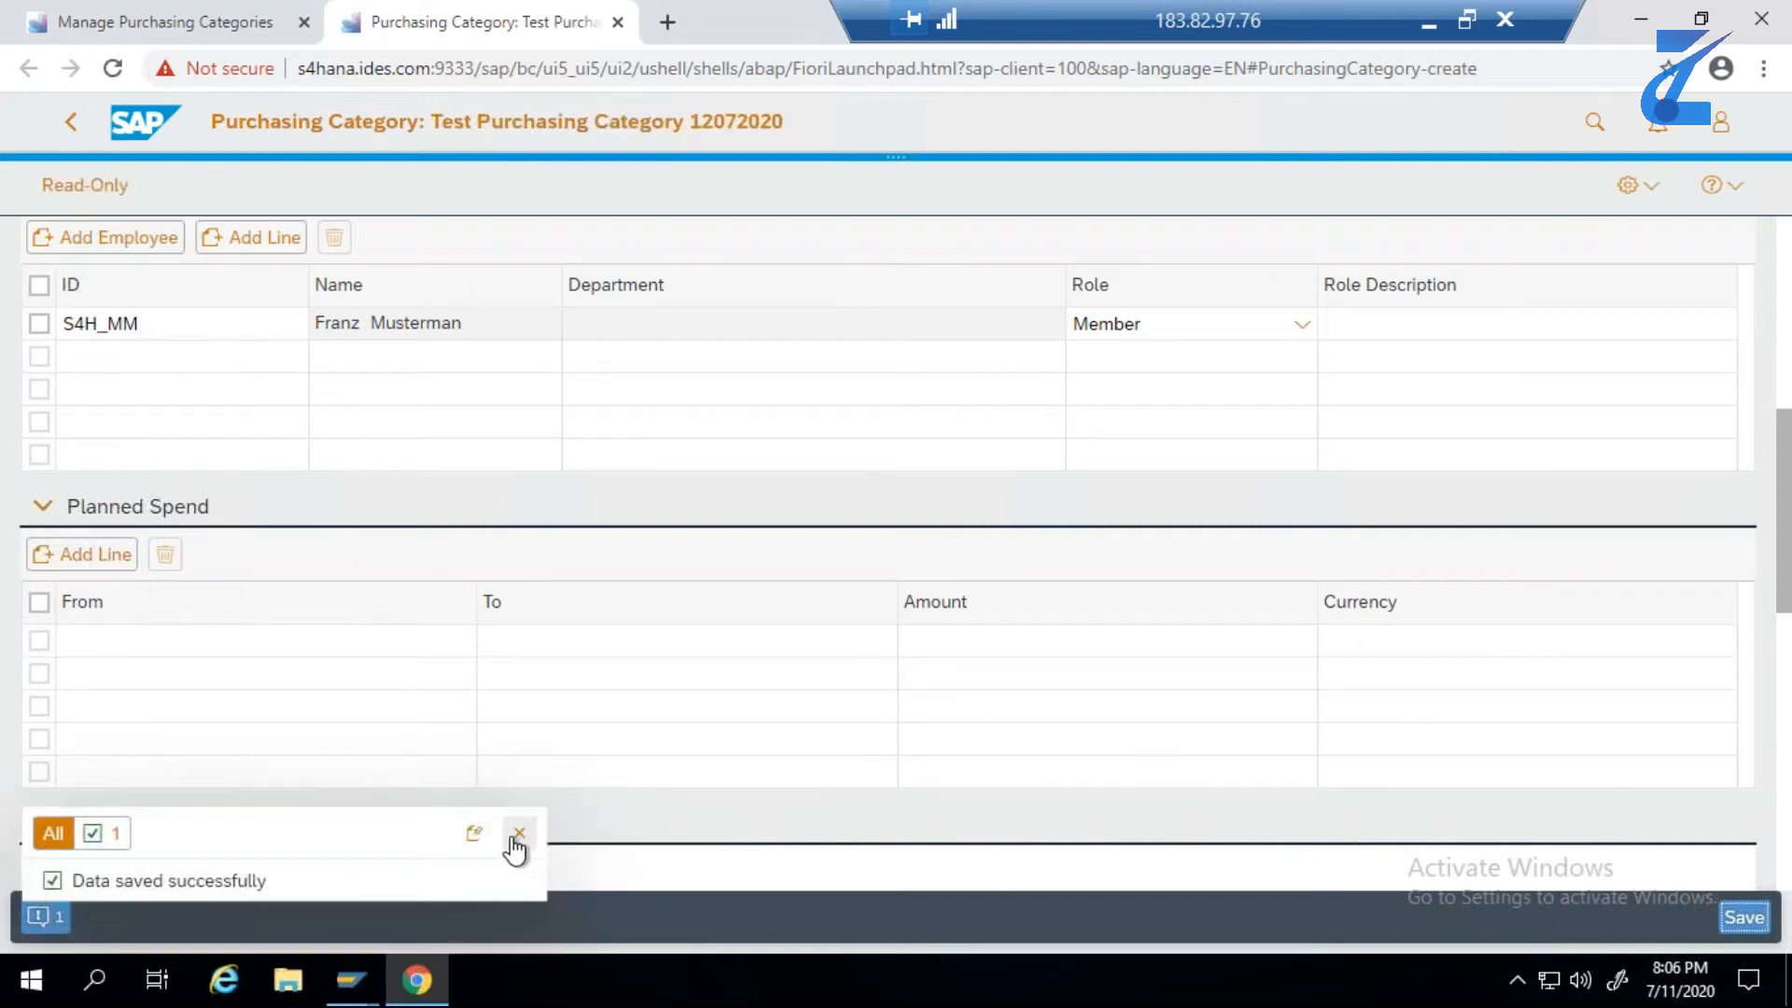
left_click(519, 834)
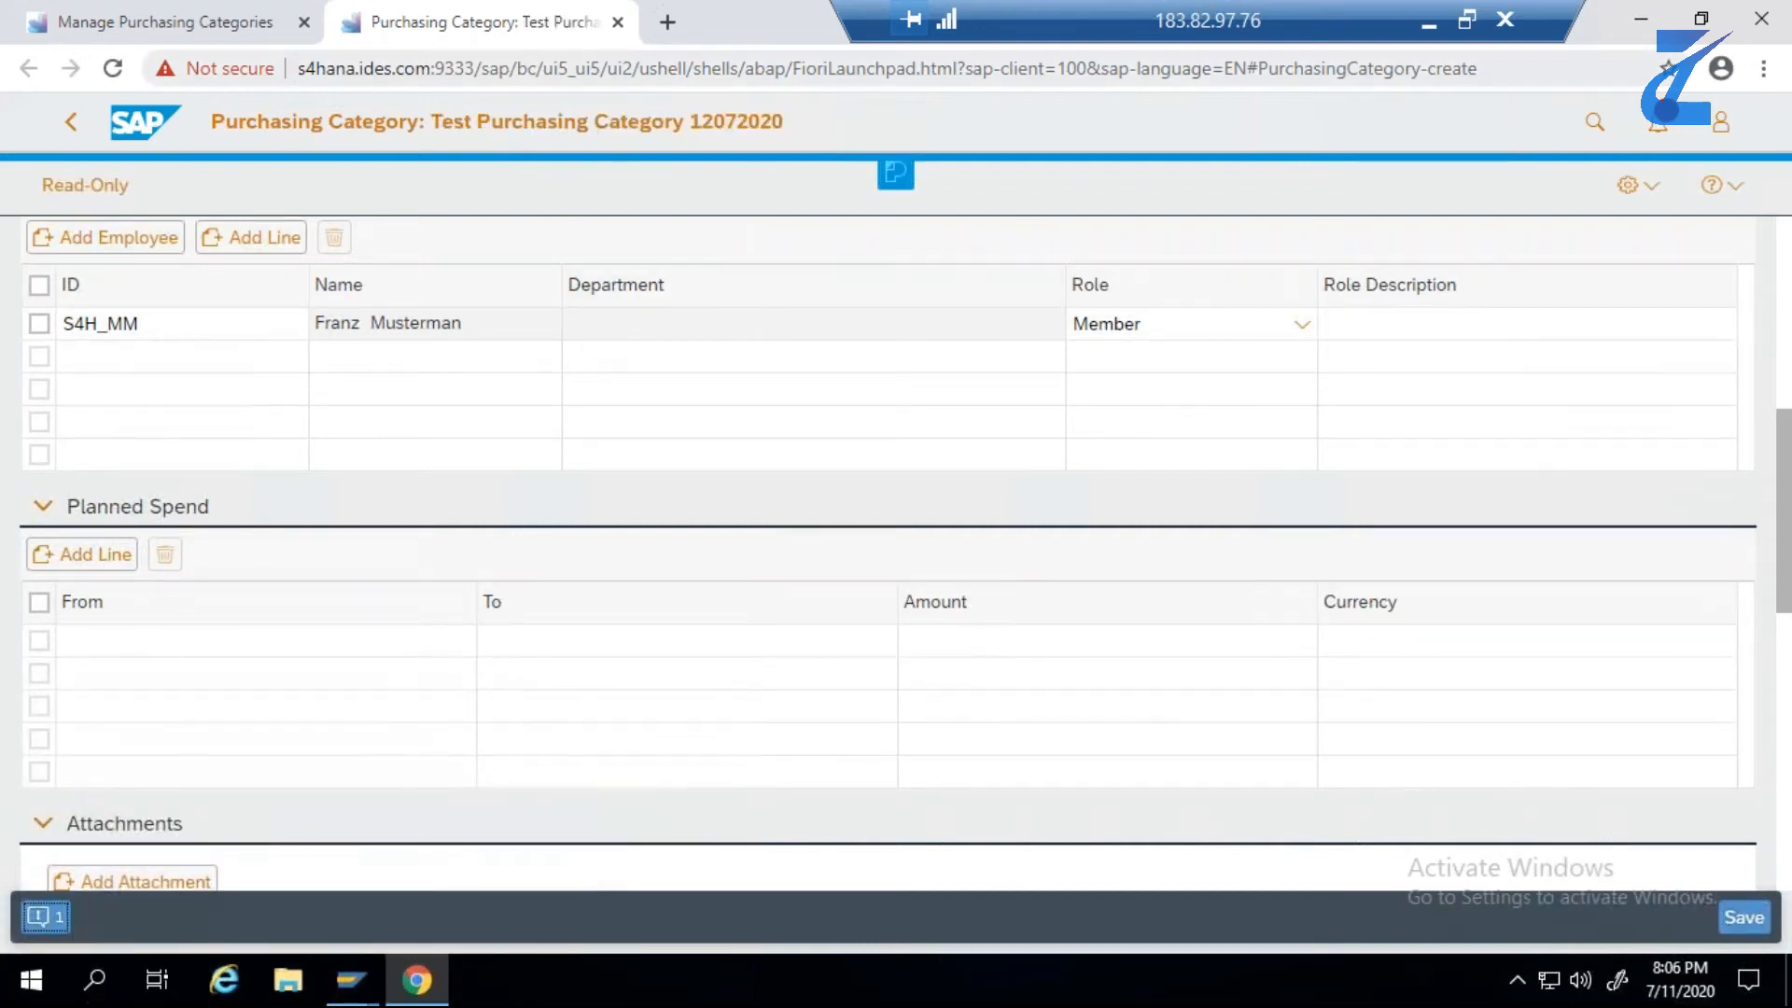
- Close the category's browser tab, refresh the purchasing categories list and select Test Purchasing Category 12072020
left_click(618, 24)
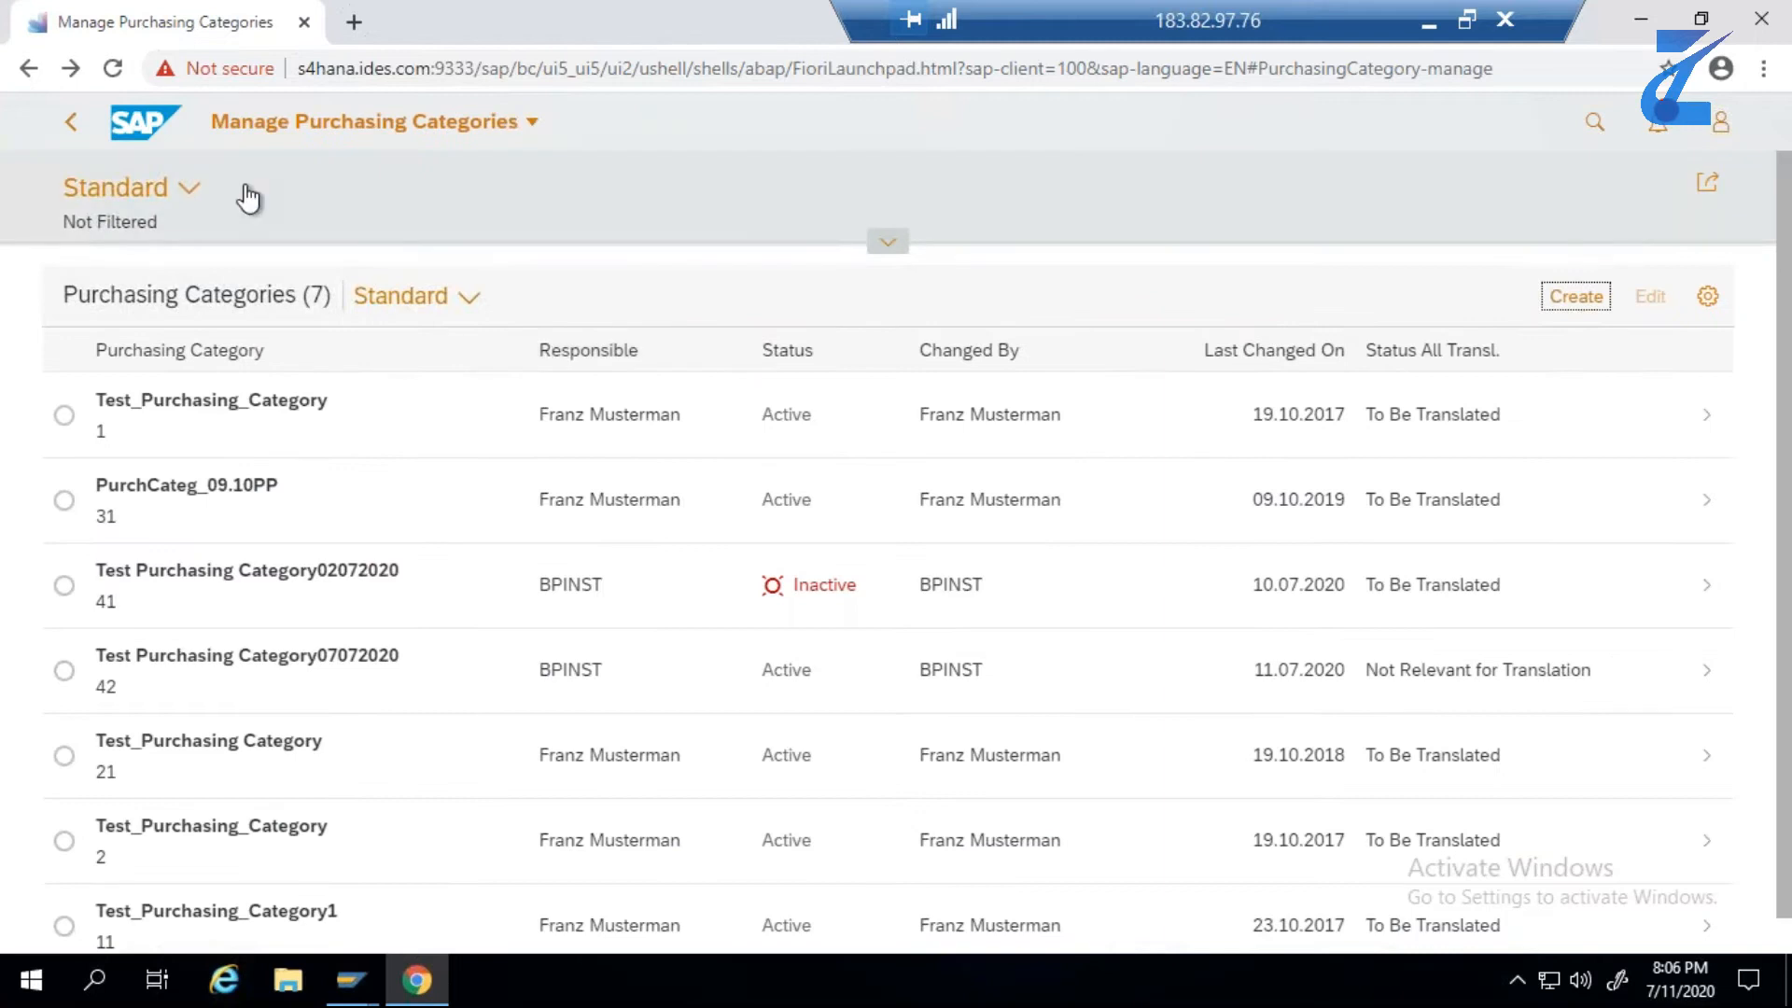
left_click(125, 75)
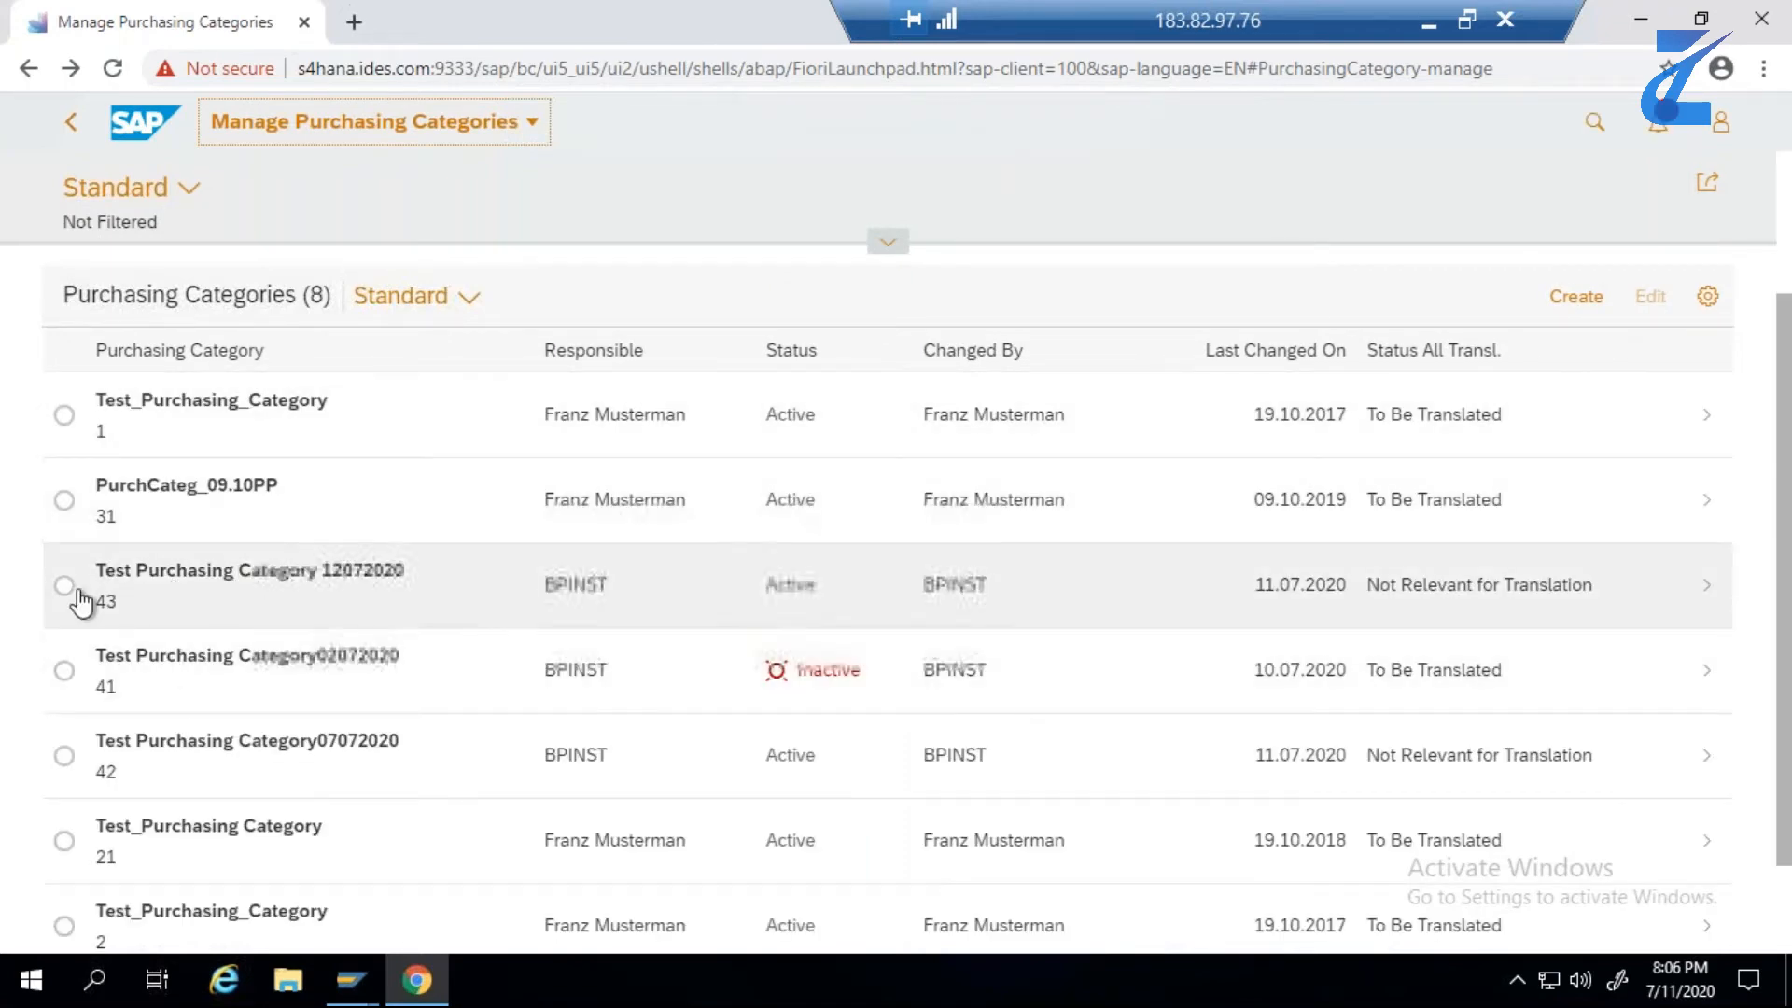
left_click(64, 586)
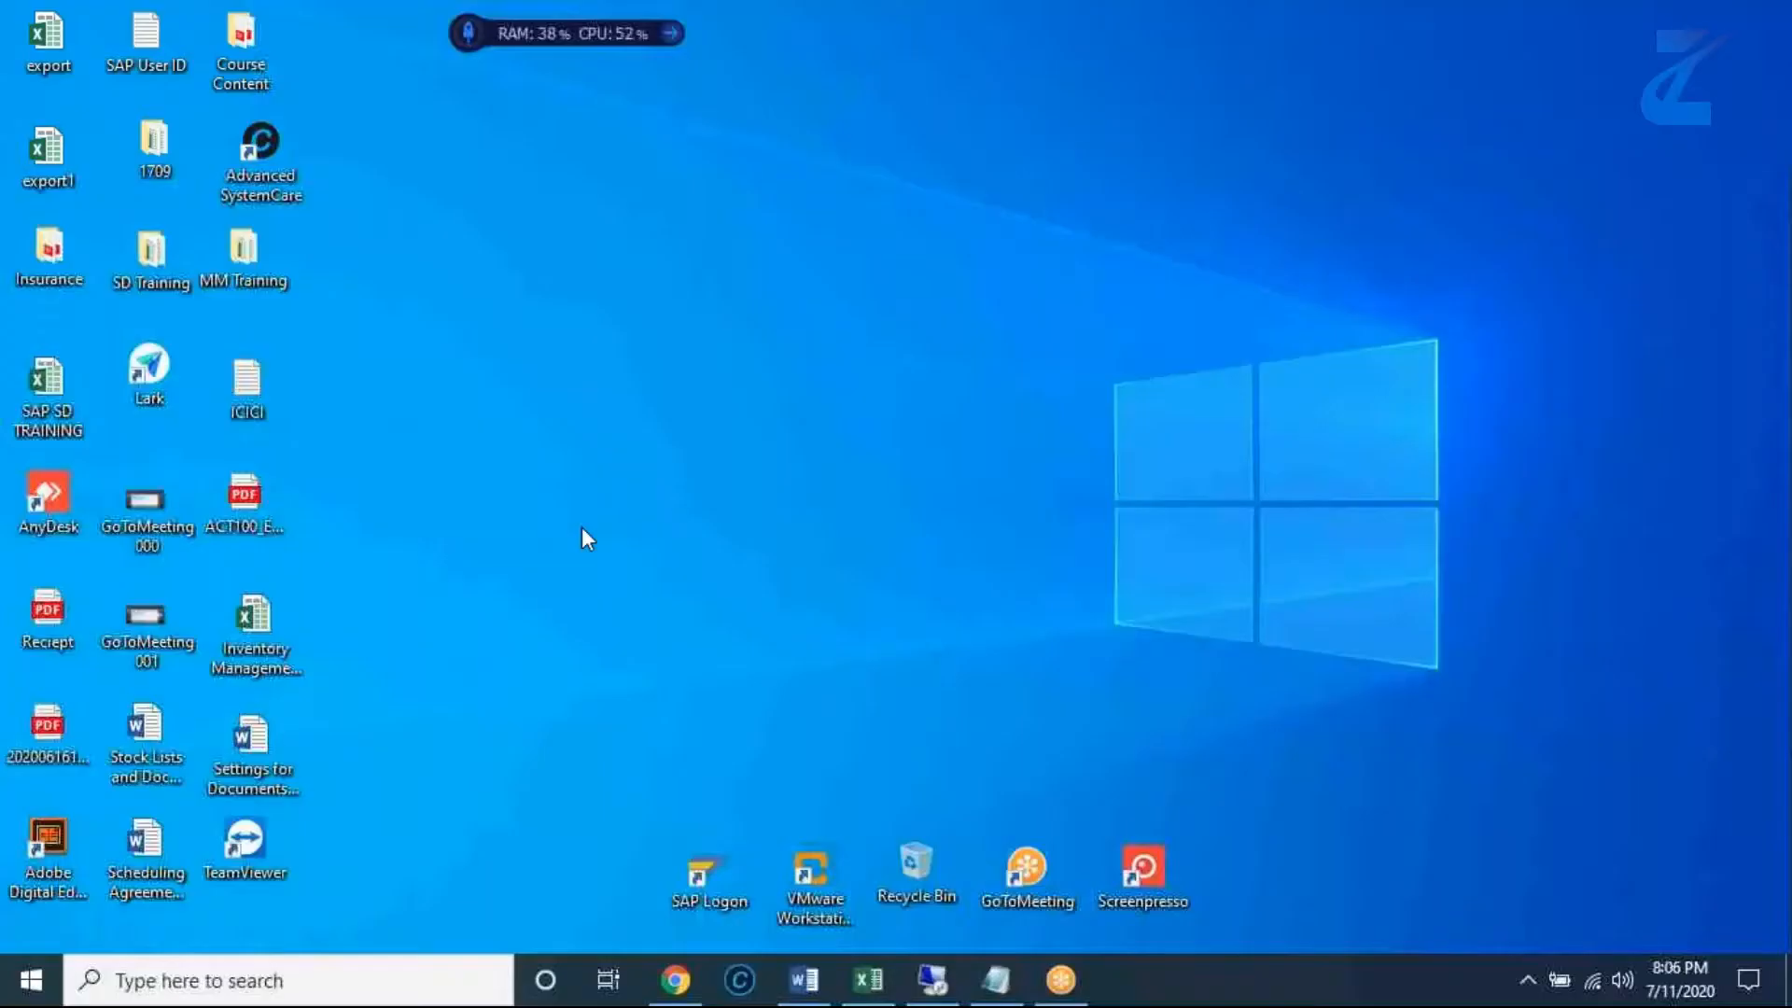
- Switch to the Excel test data sheet and enter Done in F2 for step 1
left_click(871, 980)
left_click(1273, 513)
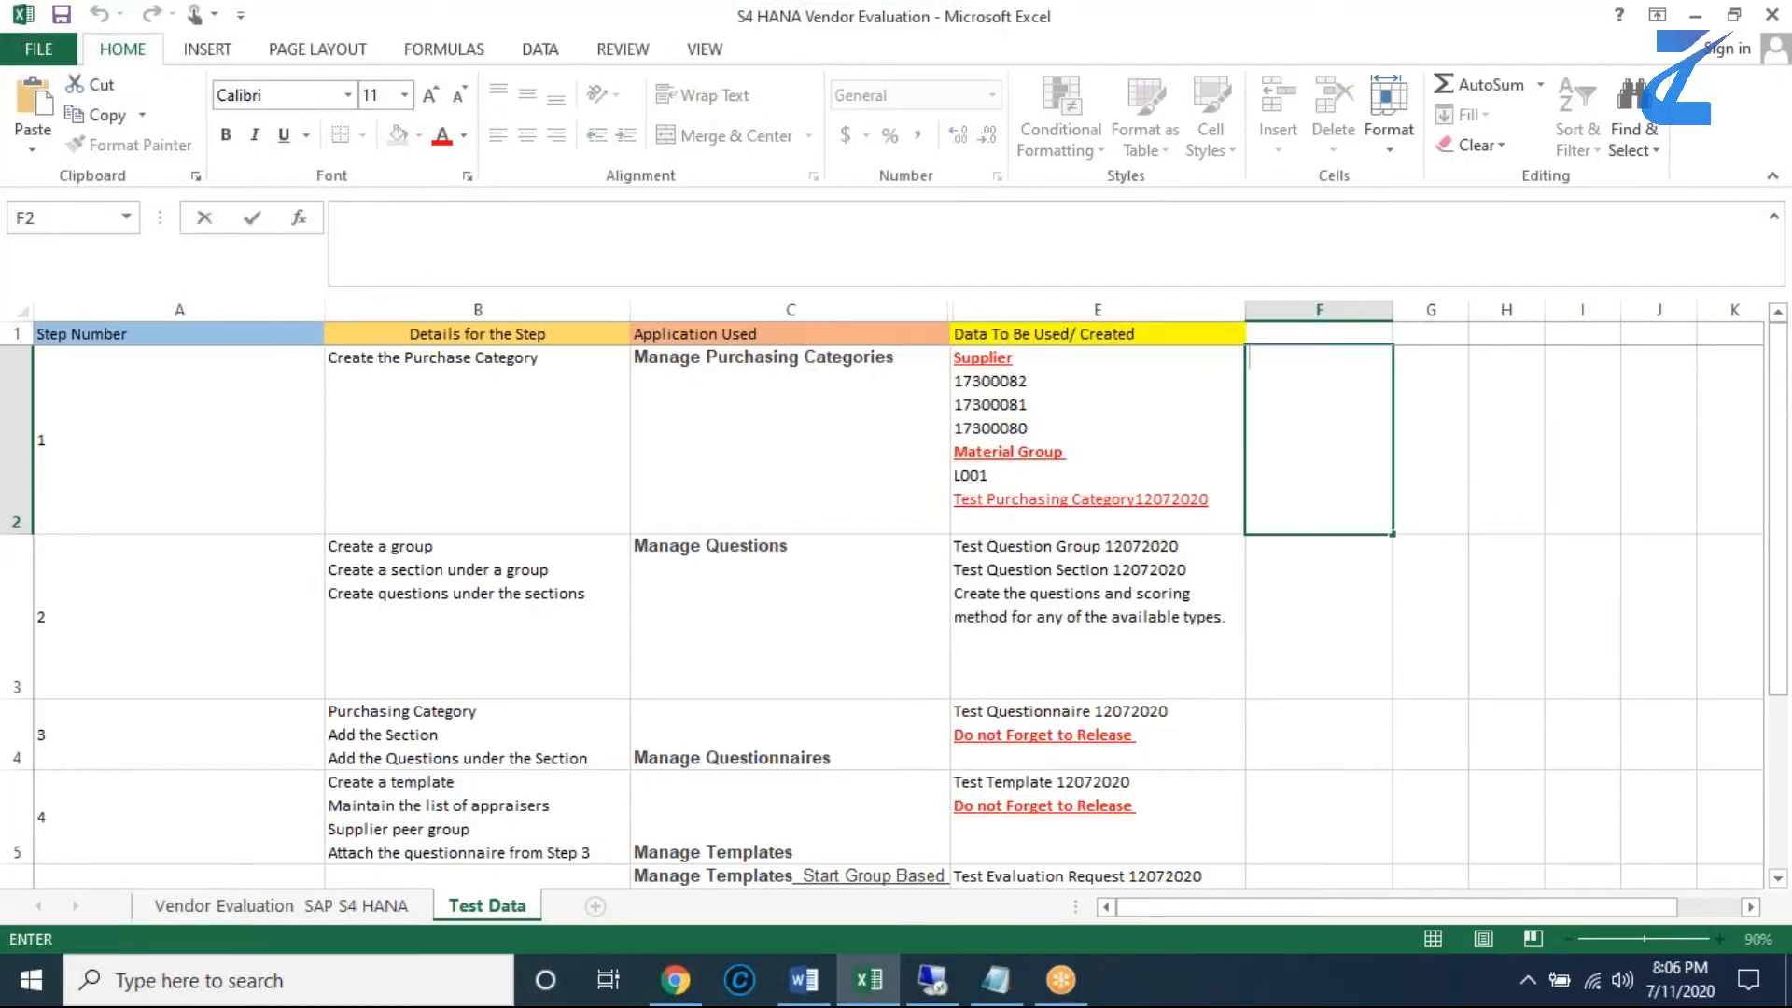
type("Done")
left_click(1425, 504)
left_click(1308, 492)
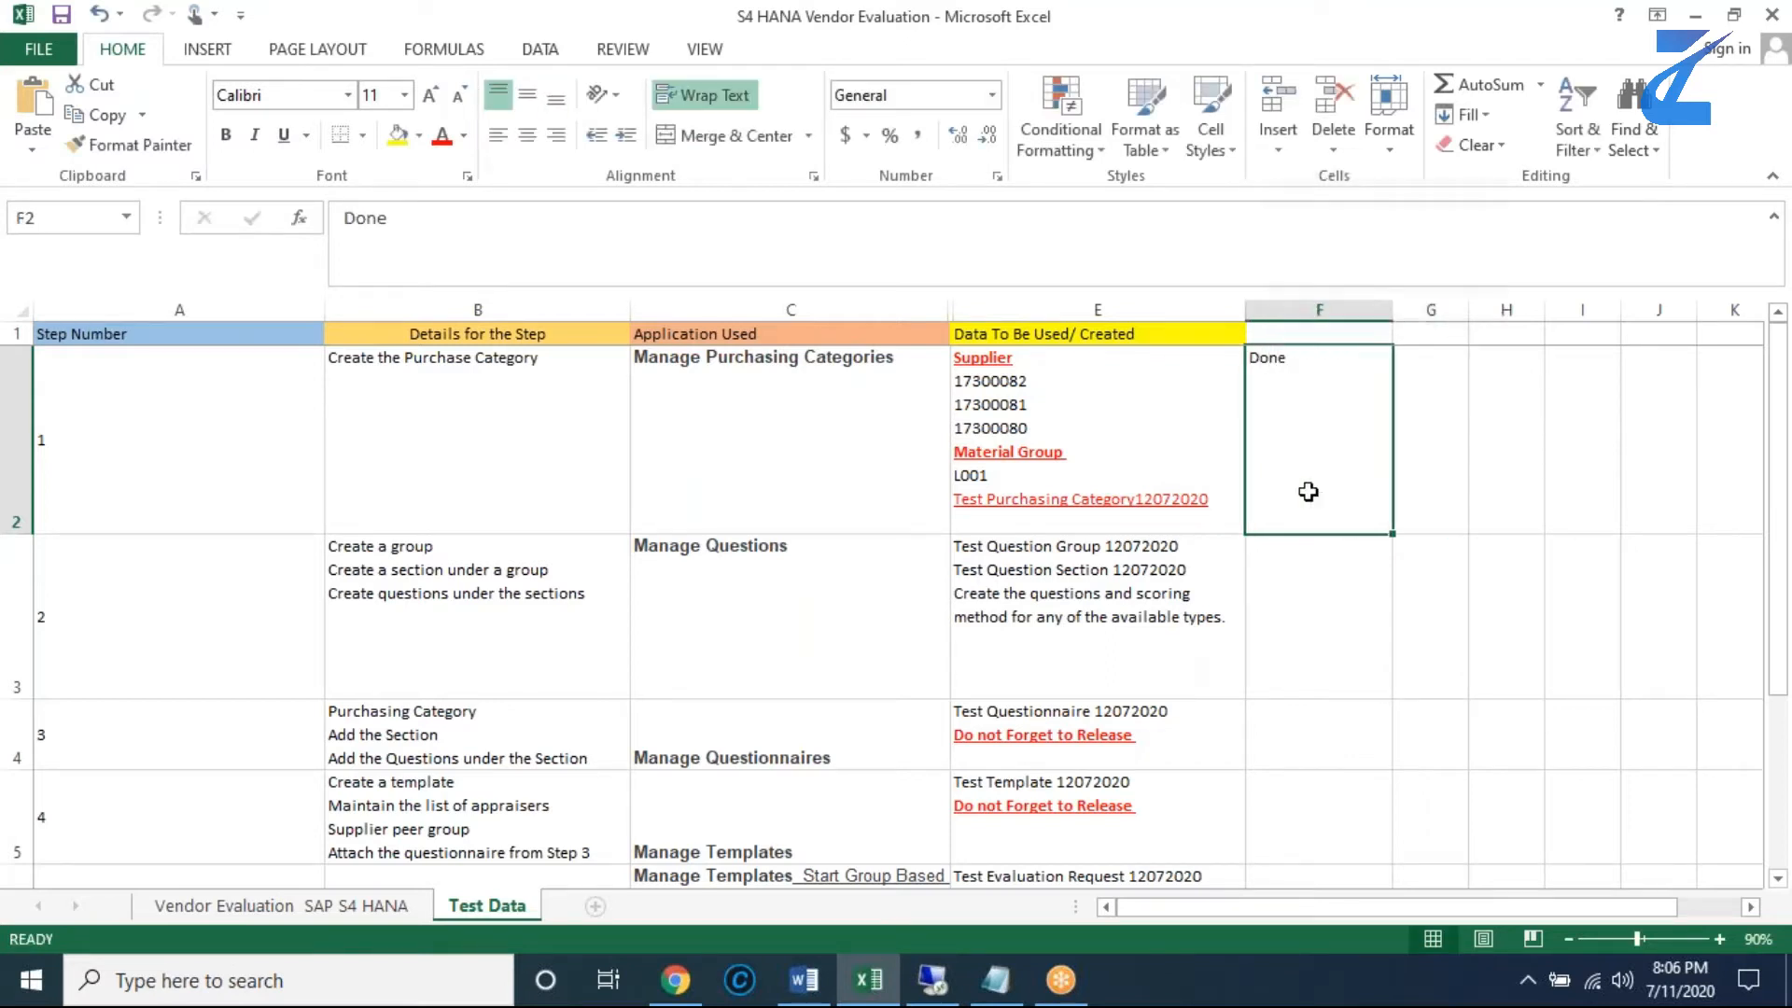
- Copy the app name Manage Questions from C3 of the Excel sheet, then search for that app in Fiori and open it
left_click(860, 573)
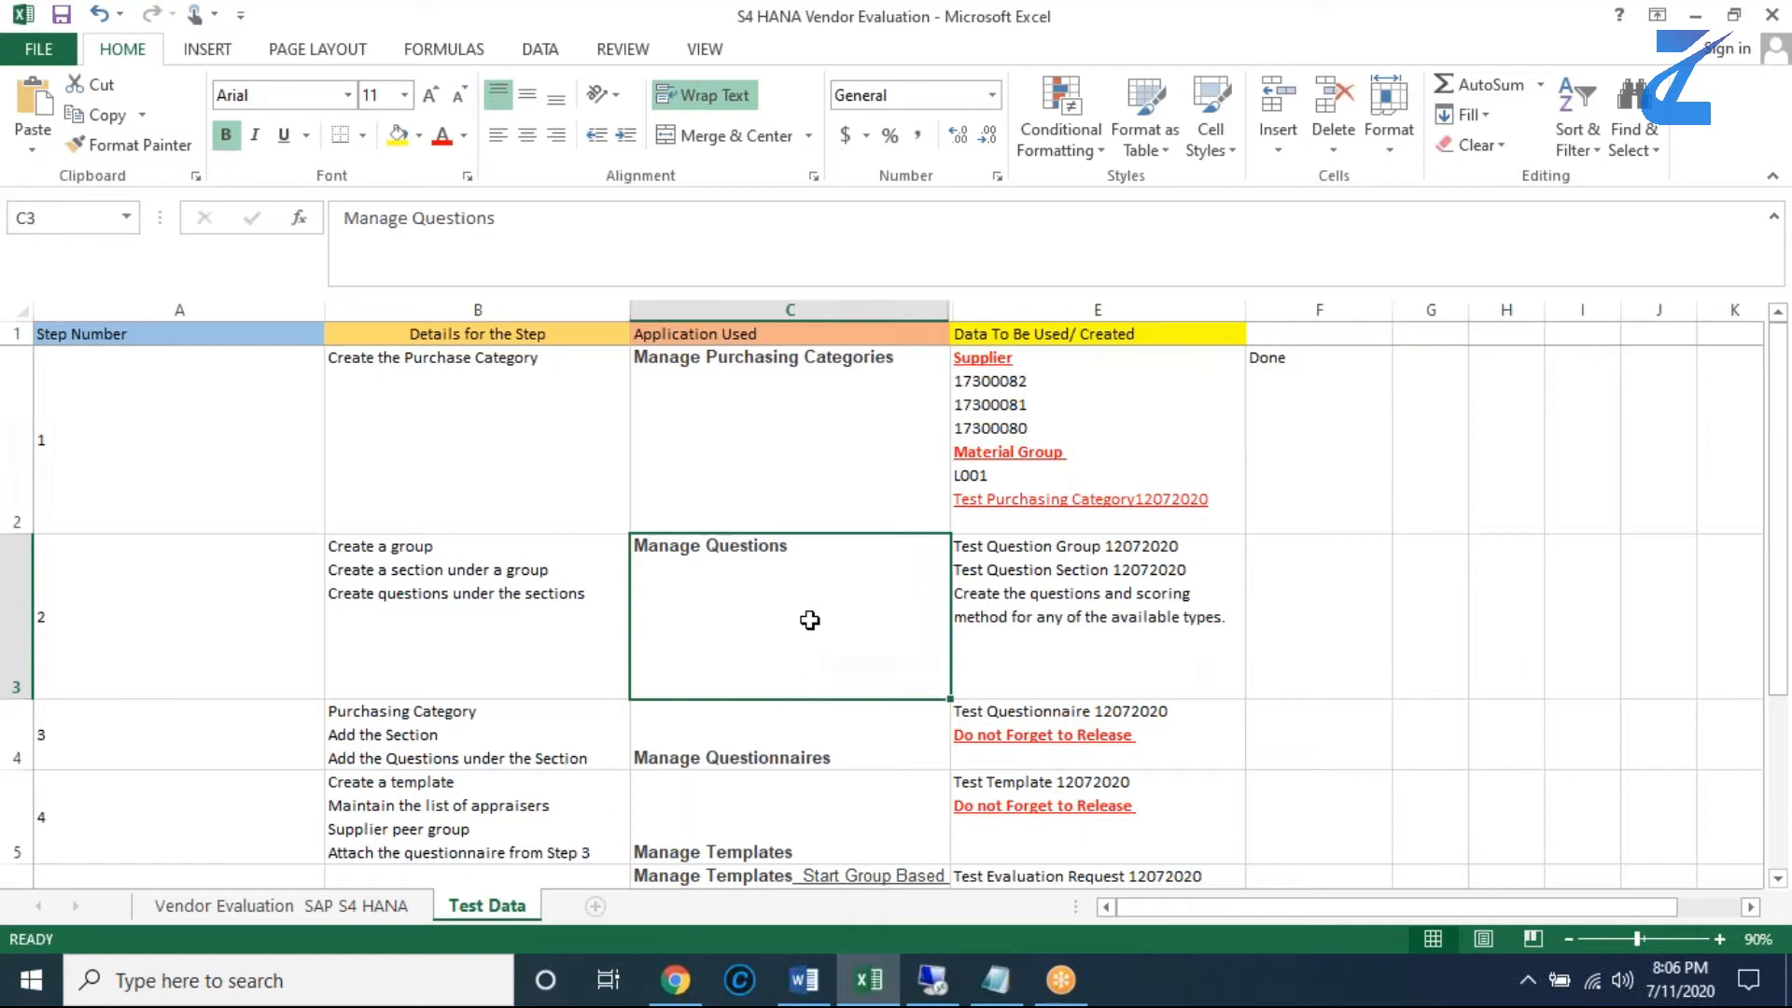
double_click(794, 547)
left_click_drag(794, 546, 637, 548)
key("ctrl+c")
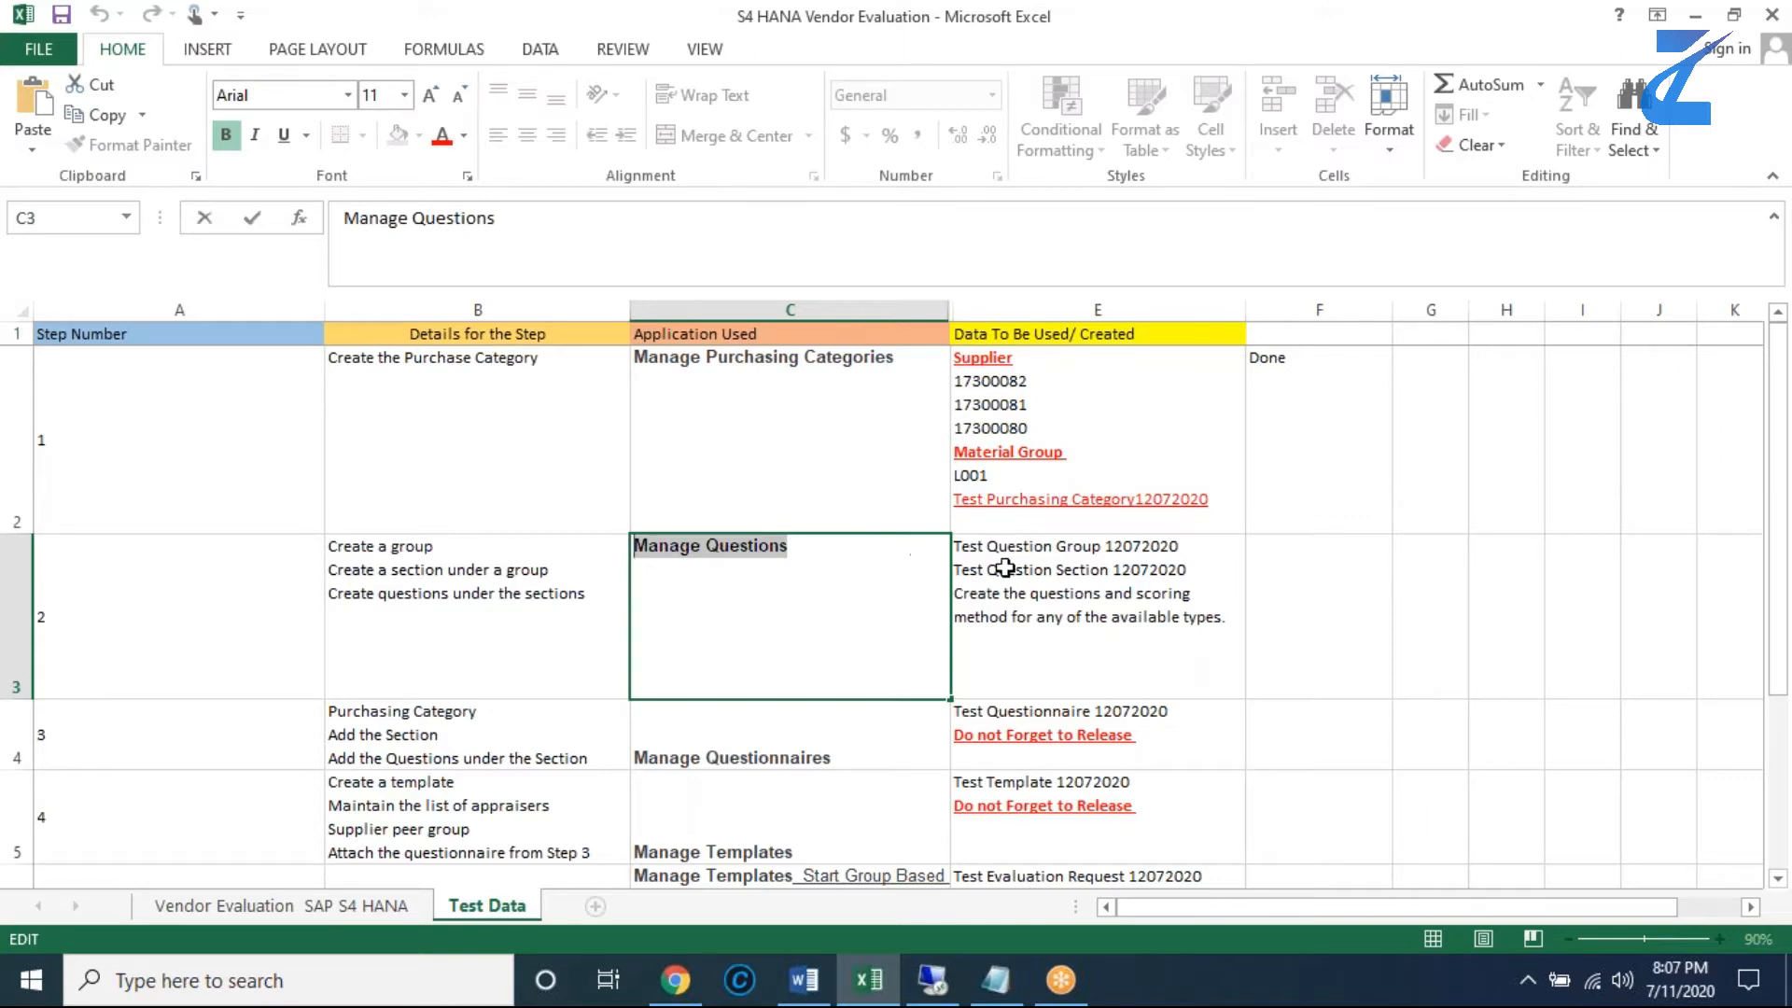
left_click(950, 982)
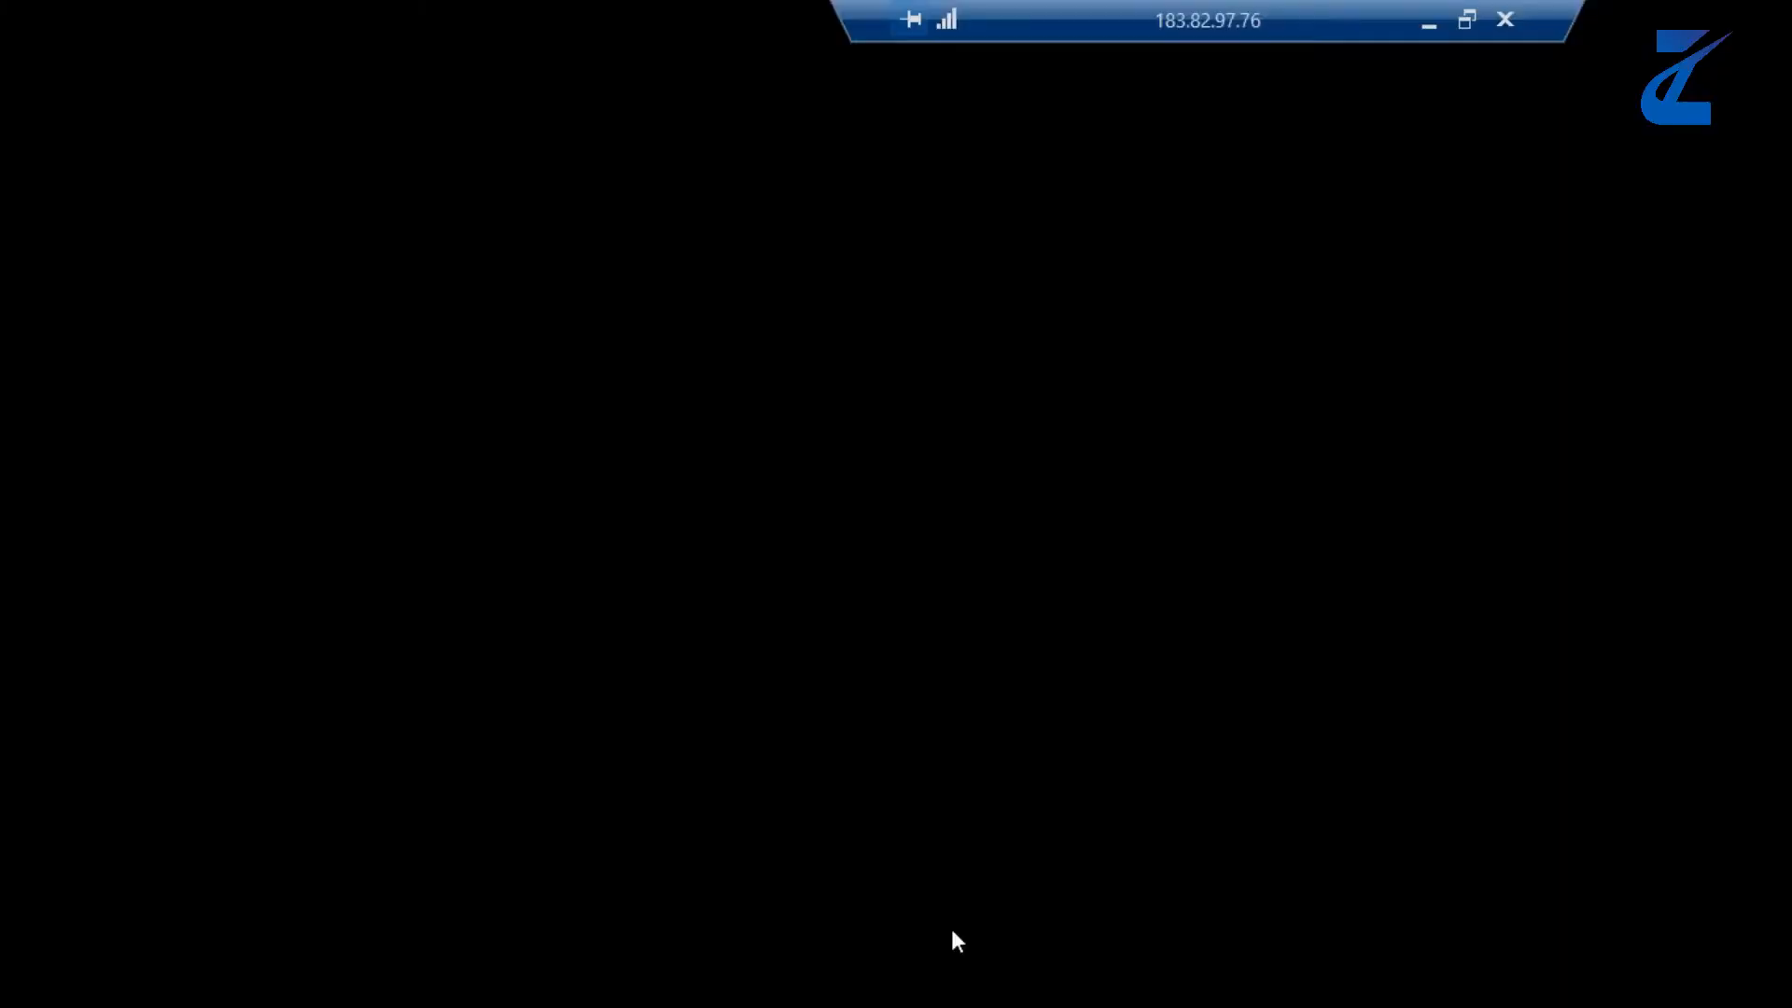
left_click(1593, 131)
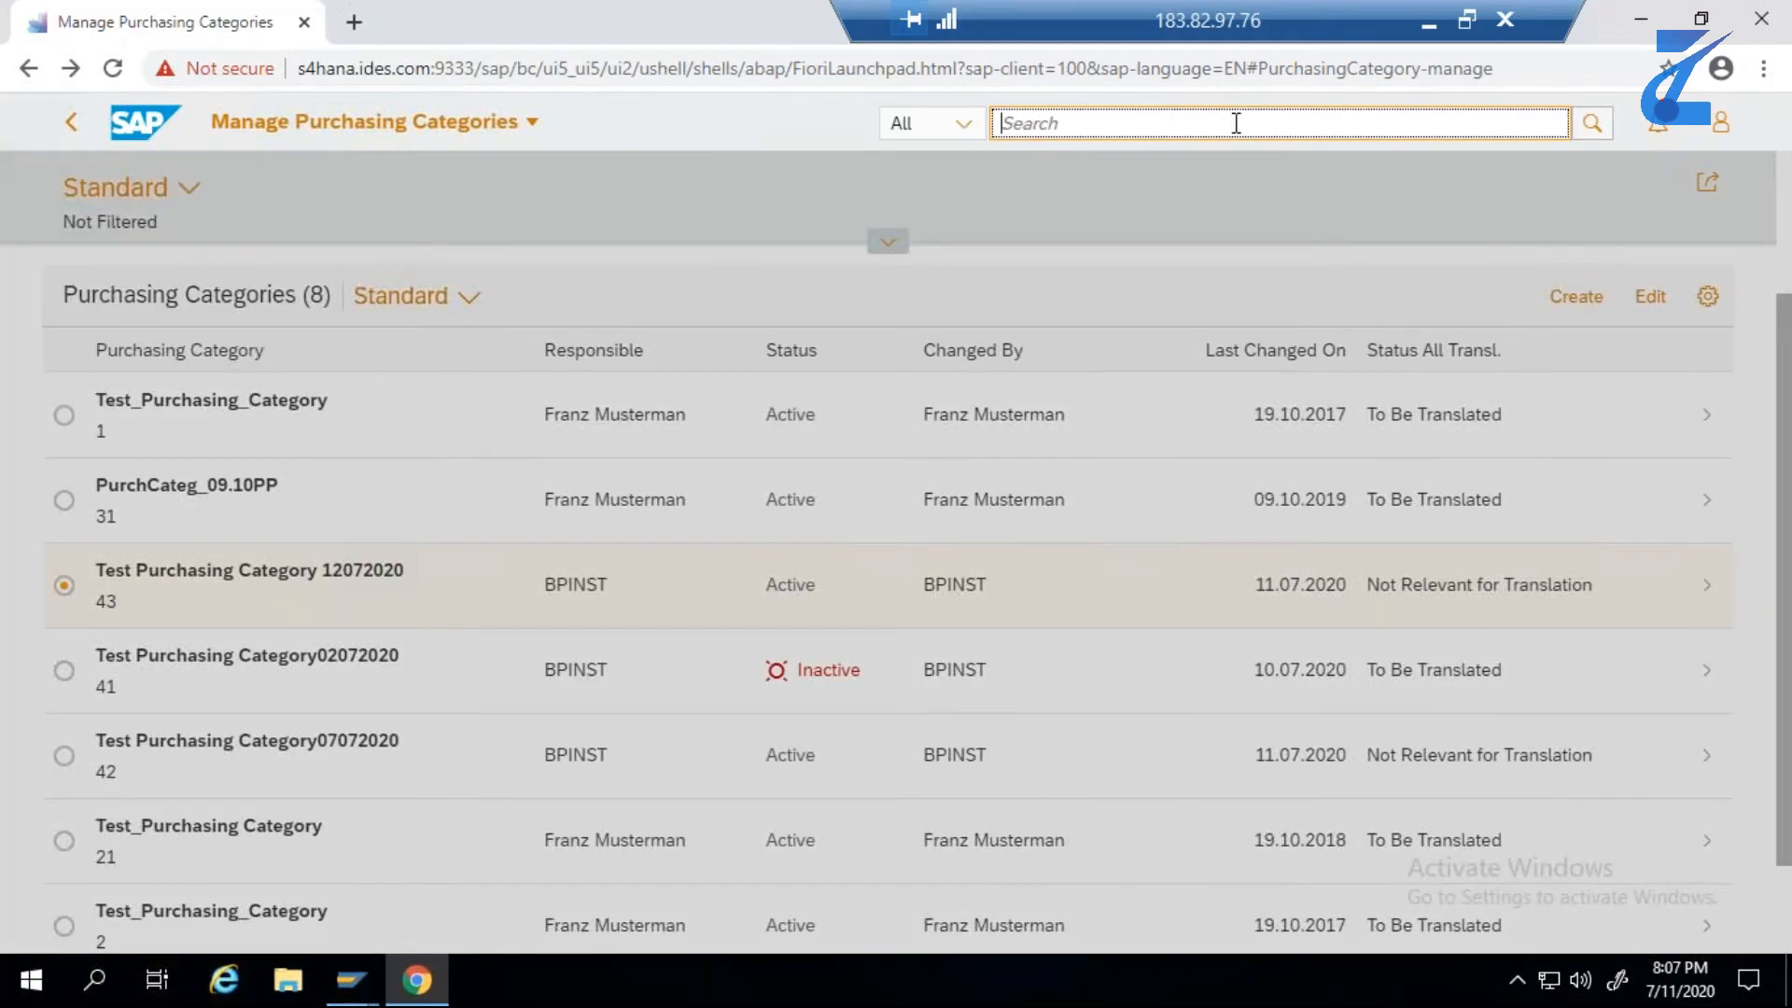
key("ctrl+v")
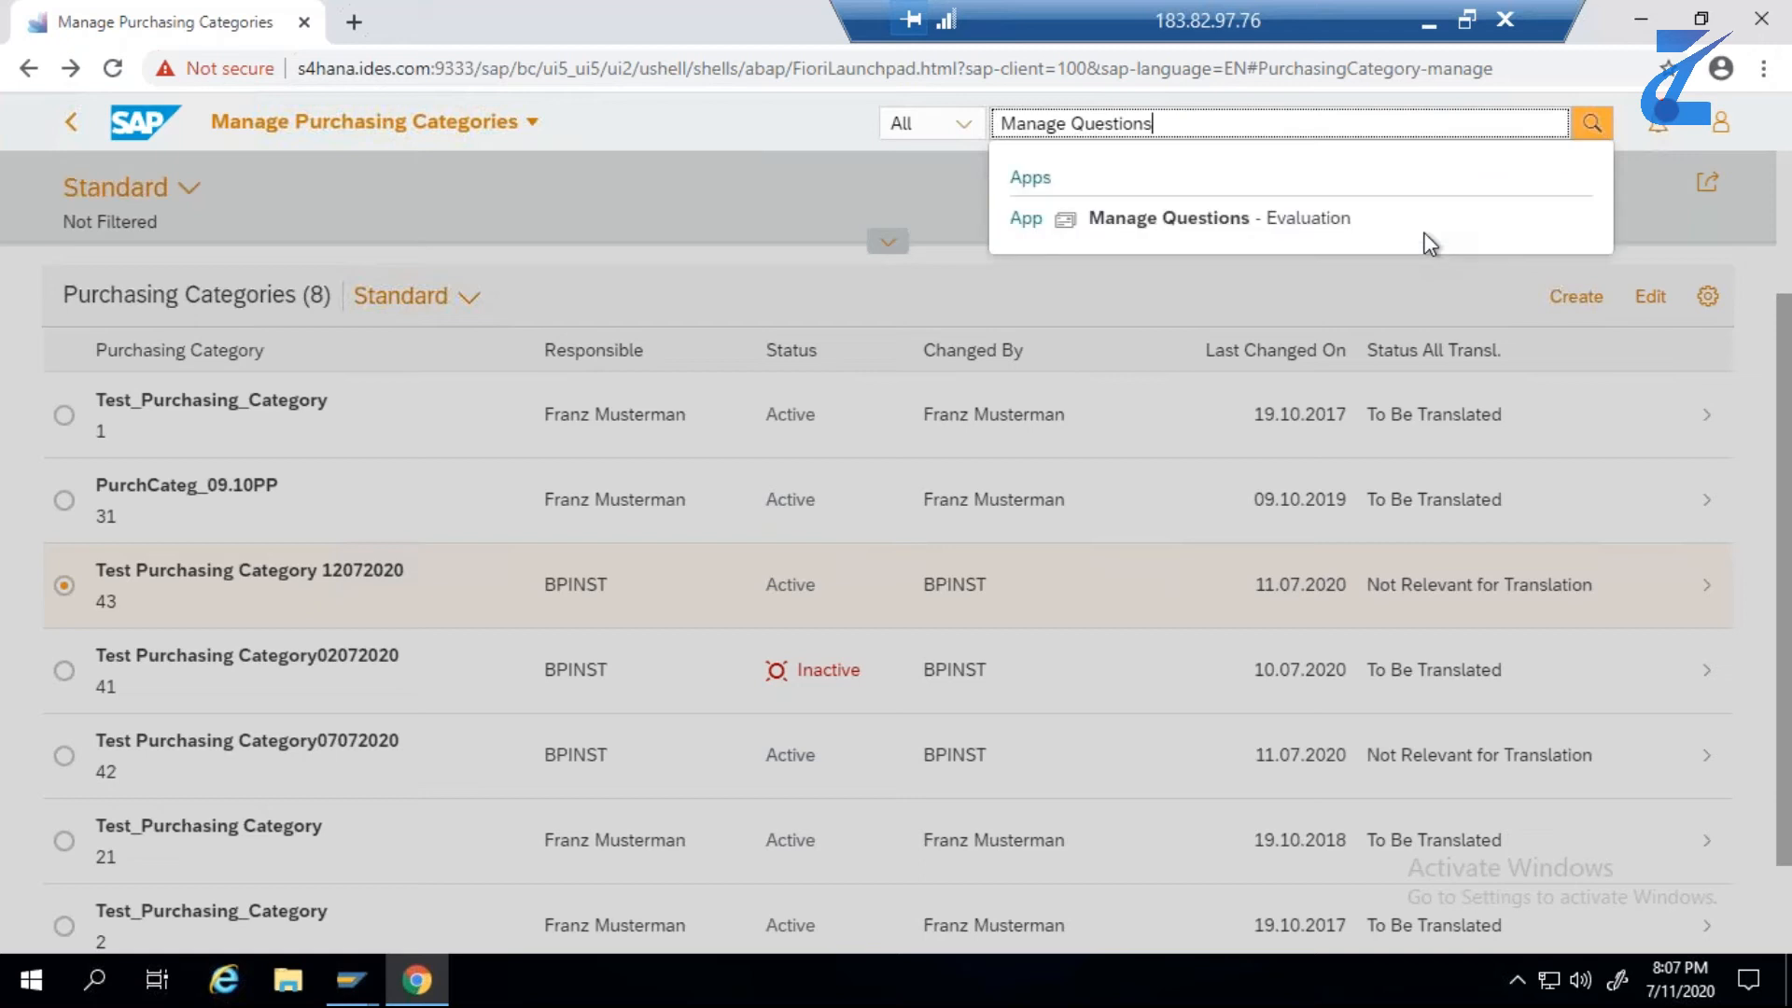
left_click(1185, 222)
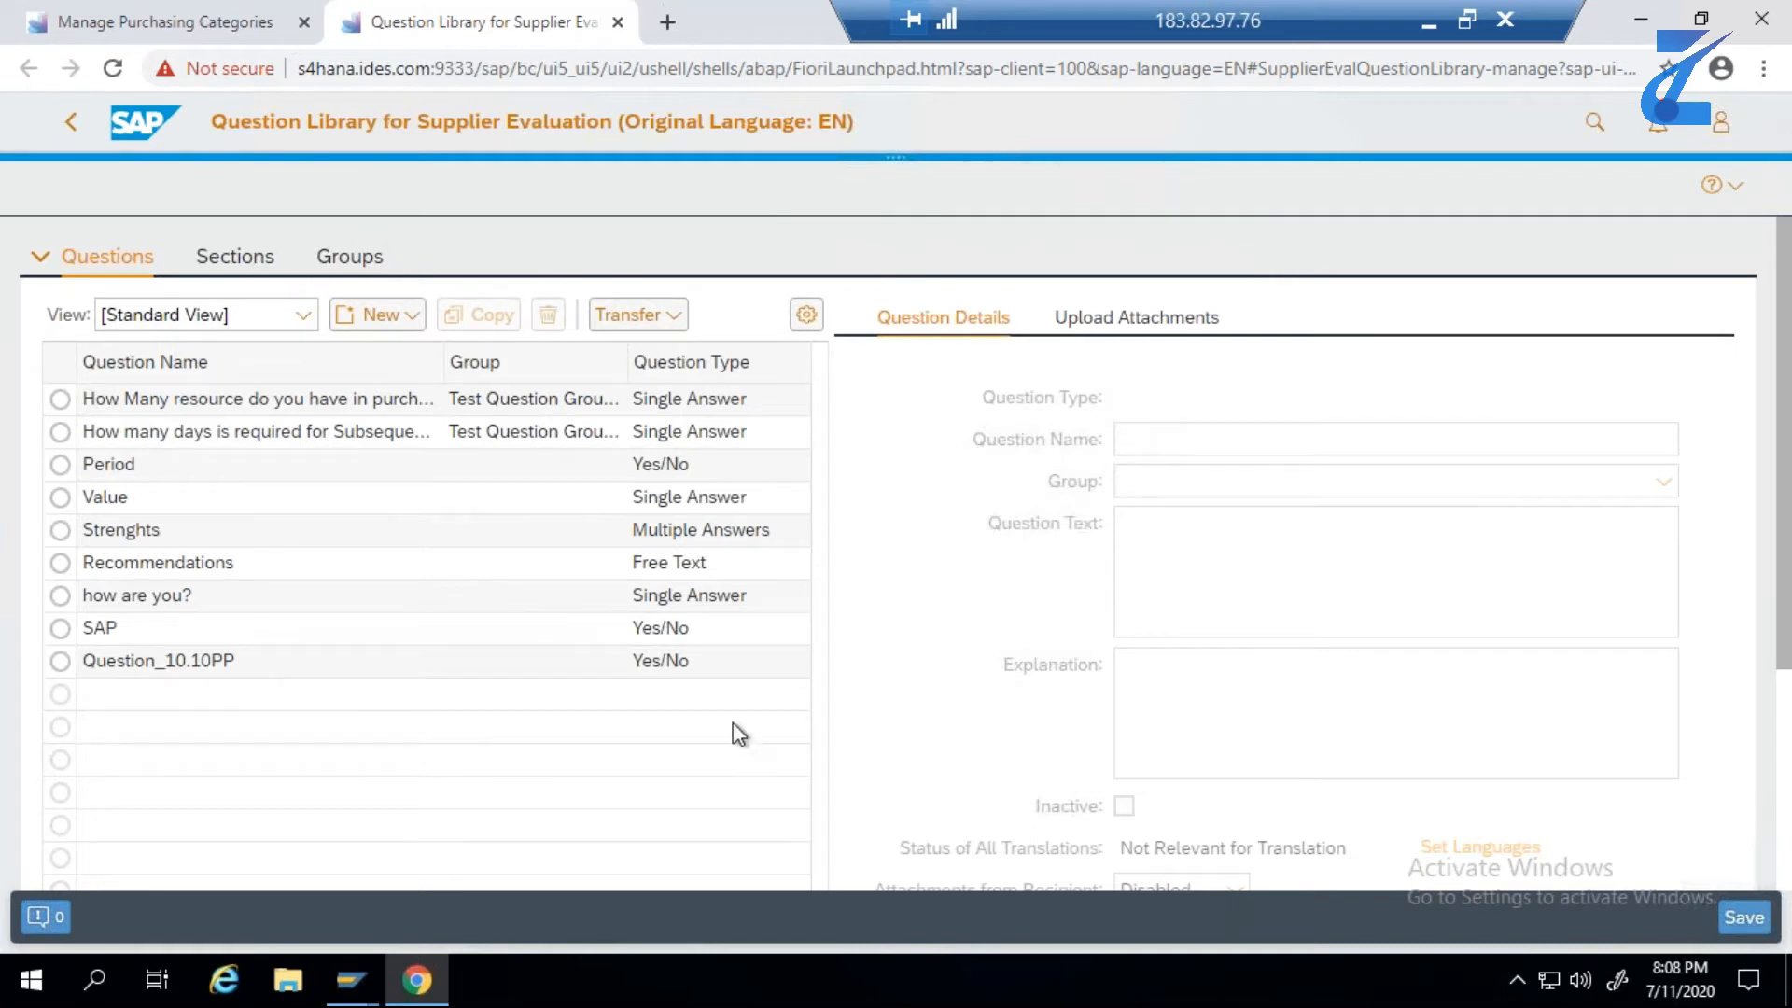
- Examine the details of the first question in the question library and switch to the question groups
left_click(59, 399)
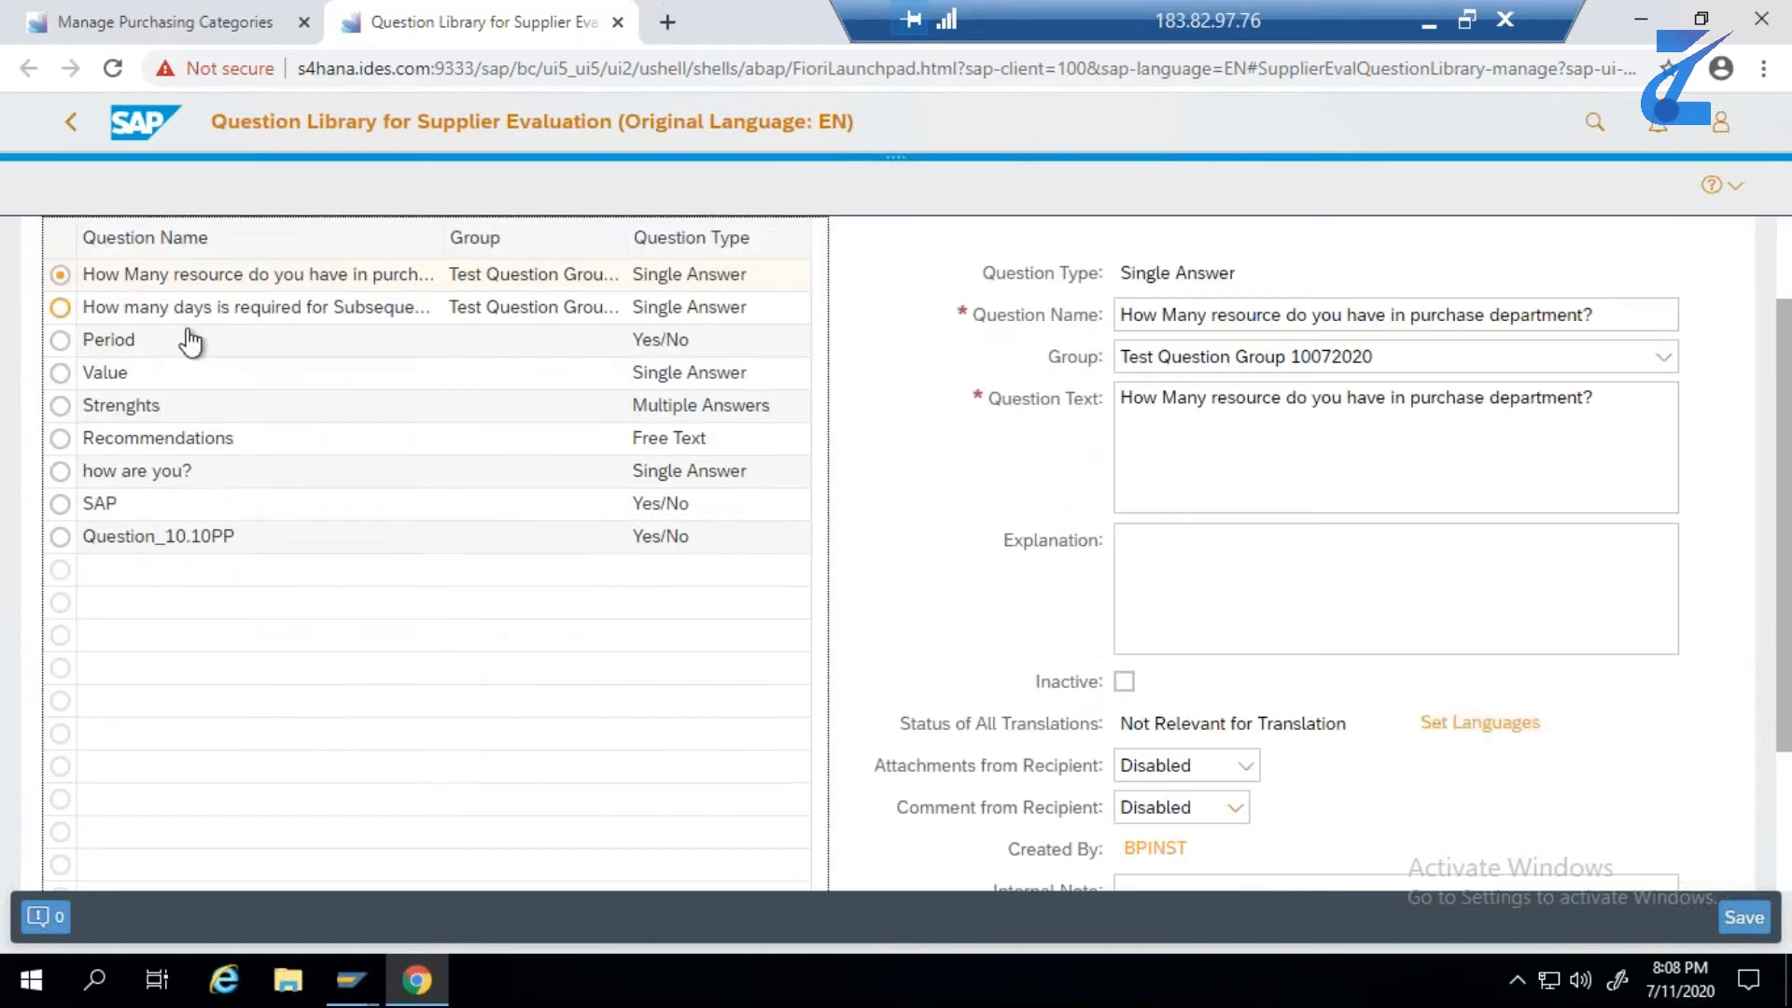
left_click(1784, 270)
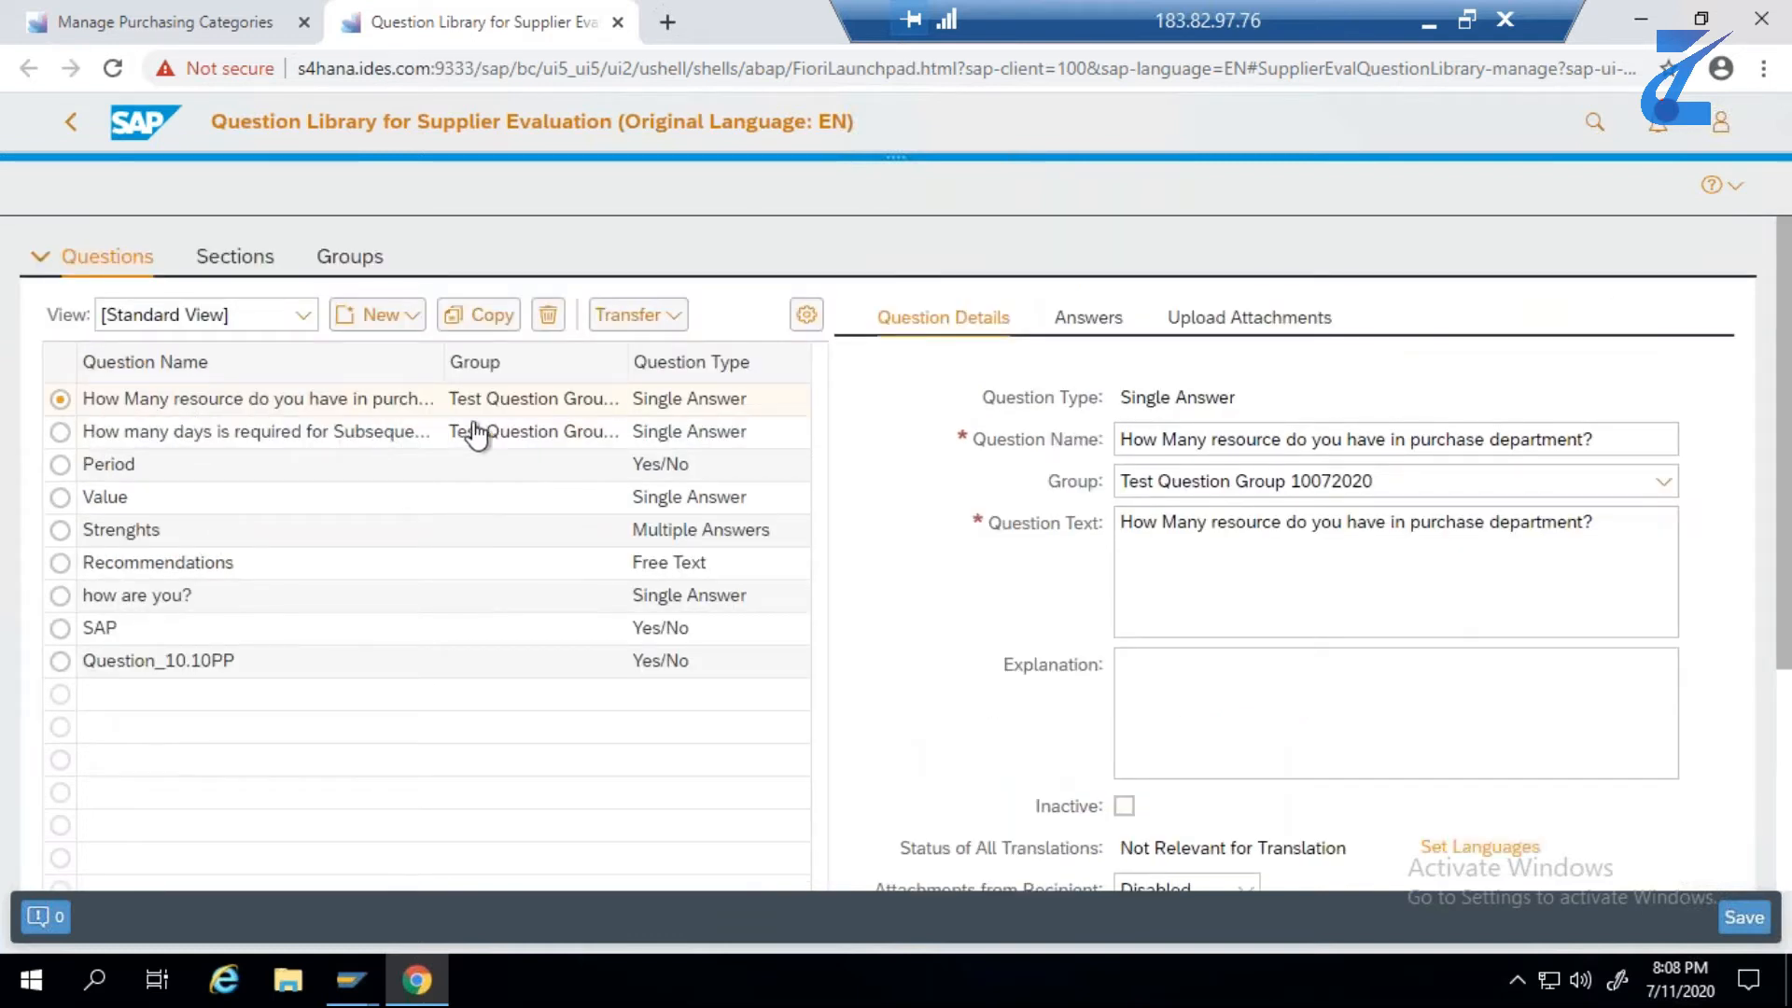
left_click(1129, 449)
left_click(365, 262)
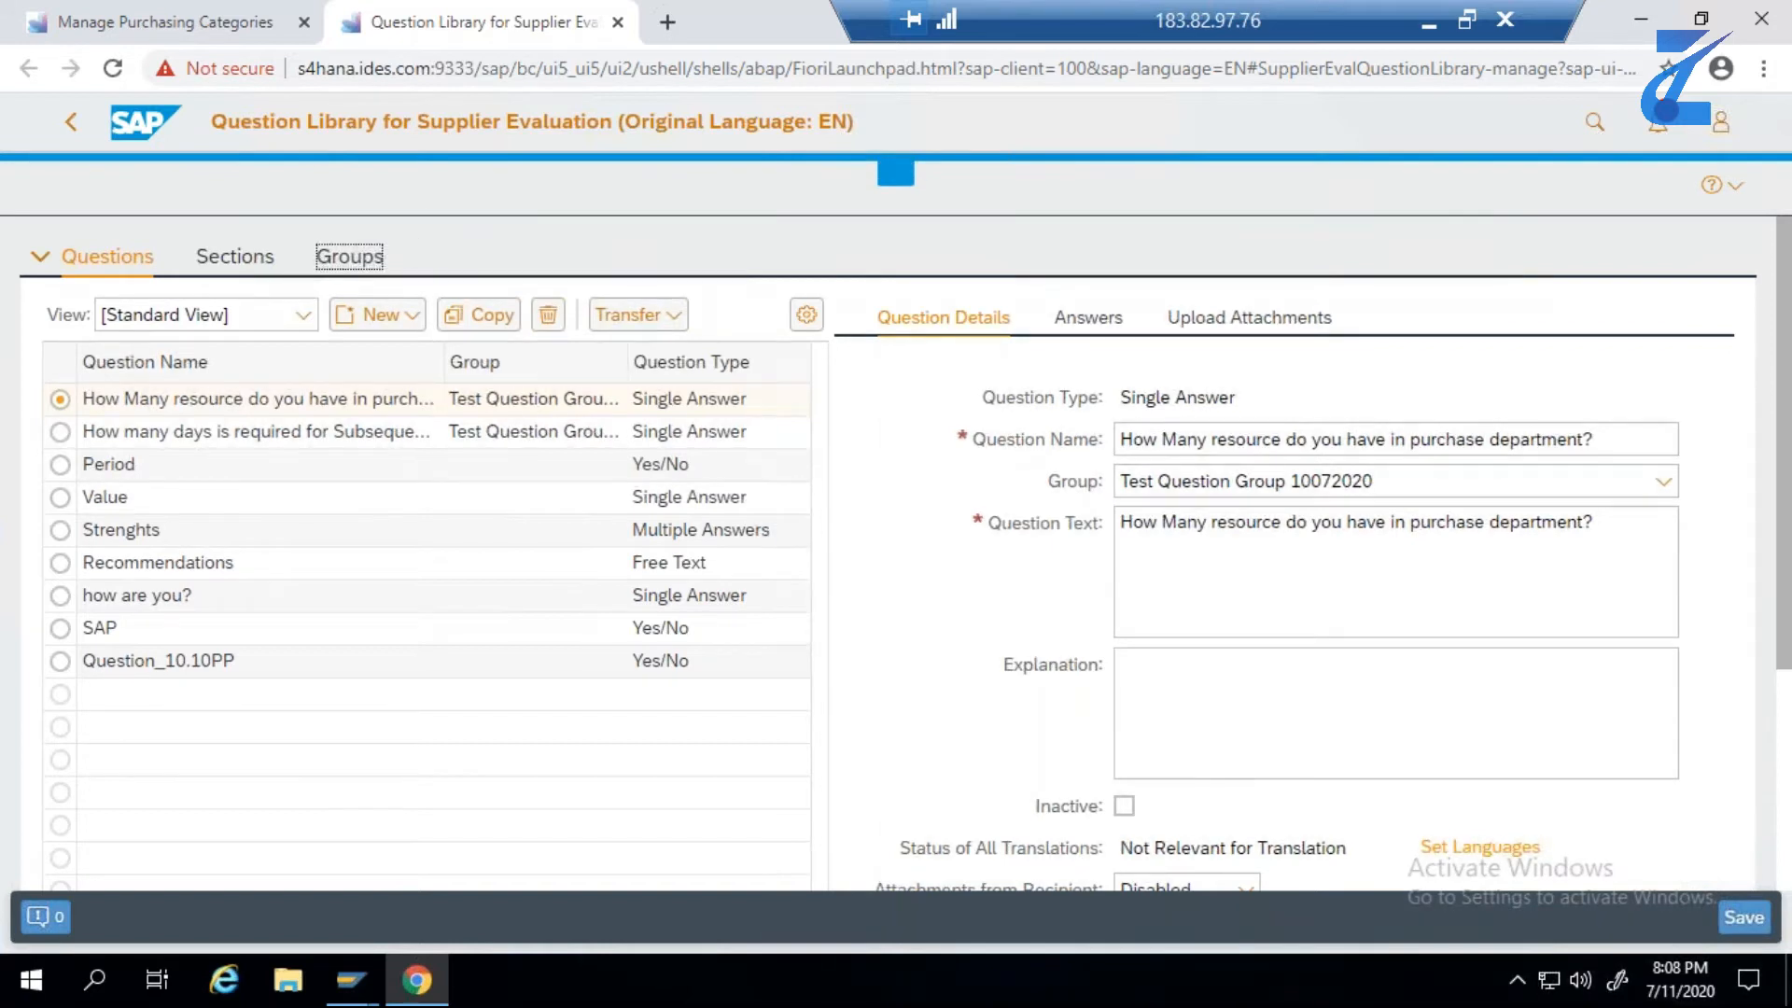
- Try to delete Test Question Group 11072020 from the question groups
left_click(41, 426)
left_click(130, 309)
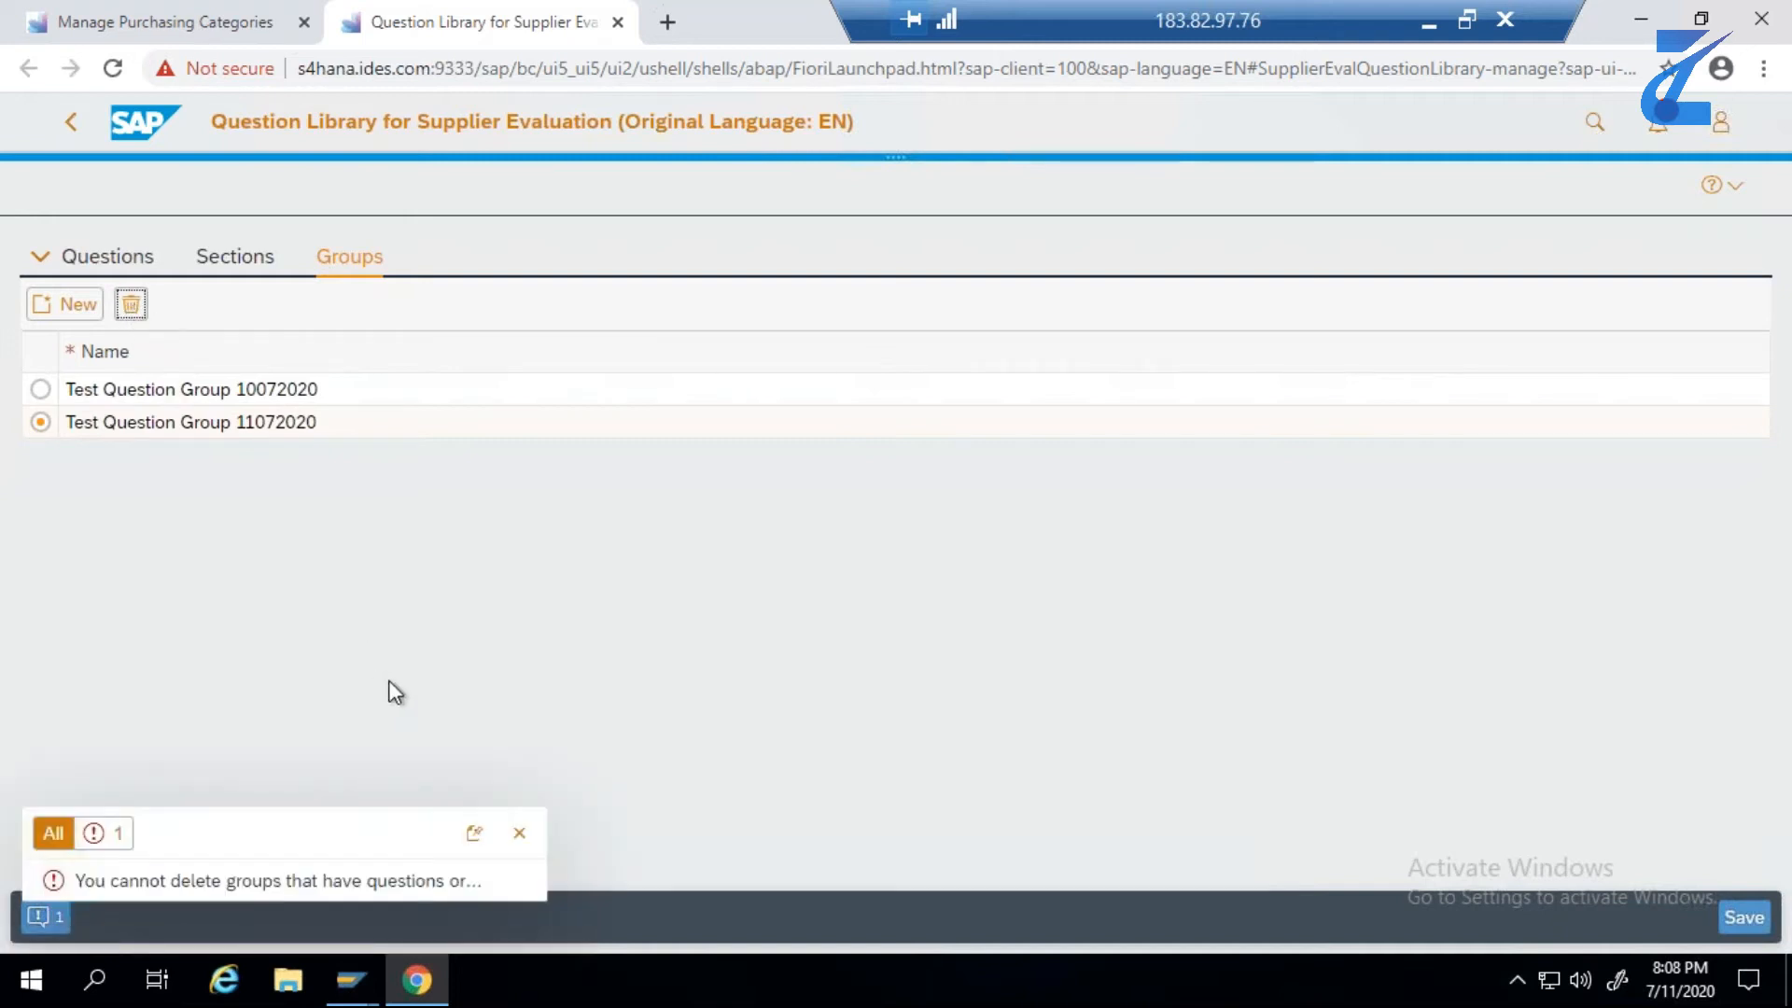
left_click(520, 833)
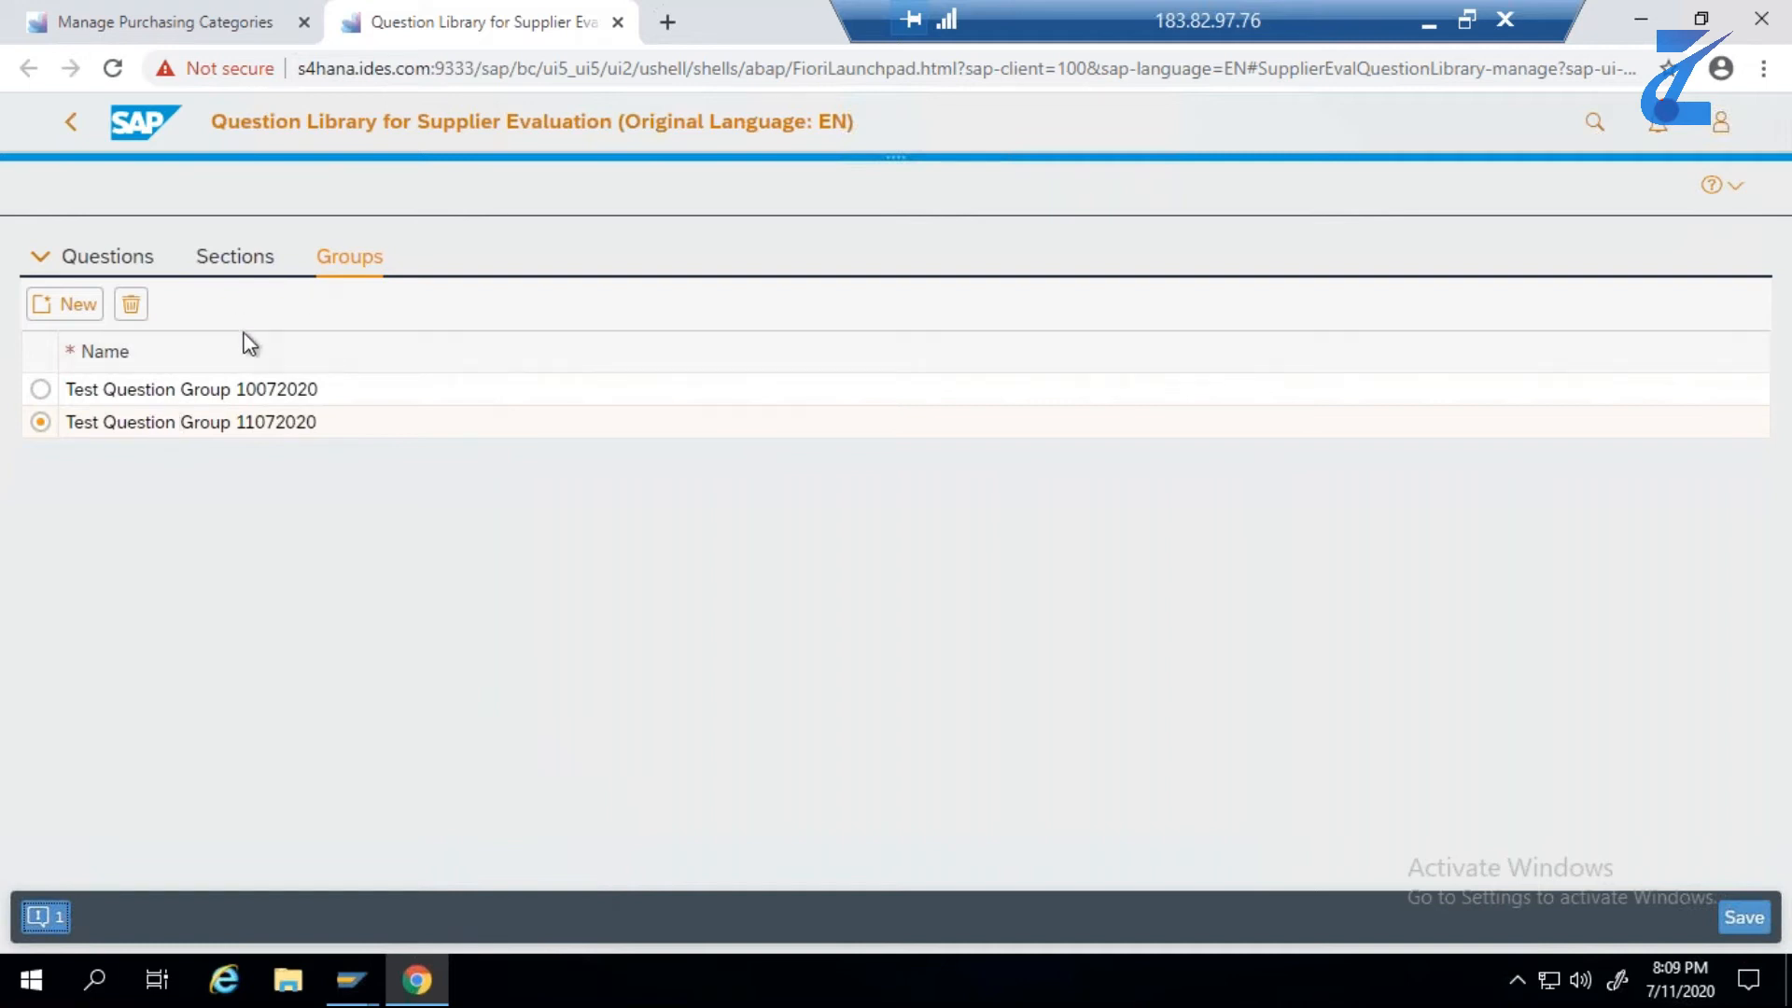
- Create a question group named Test Question Group 12072020, copying the name from E3 of the Excel sheet, and save it
left_click(75, 309)
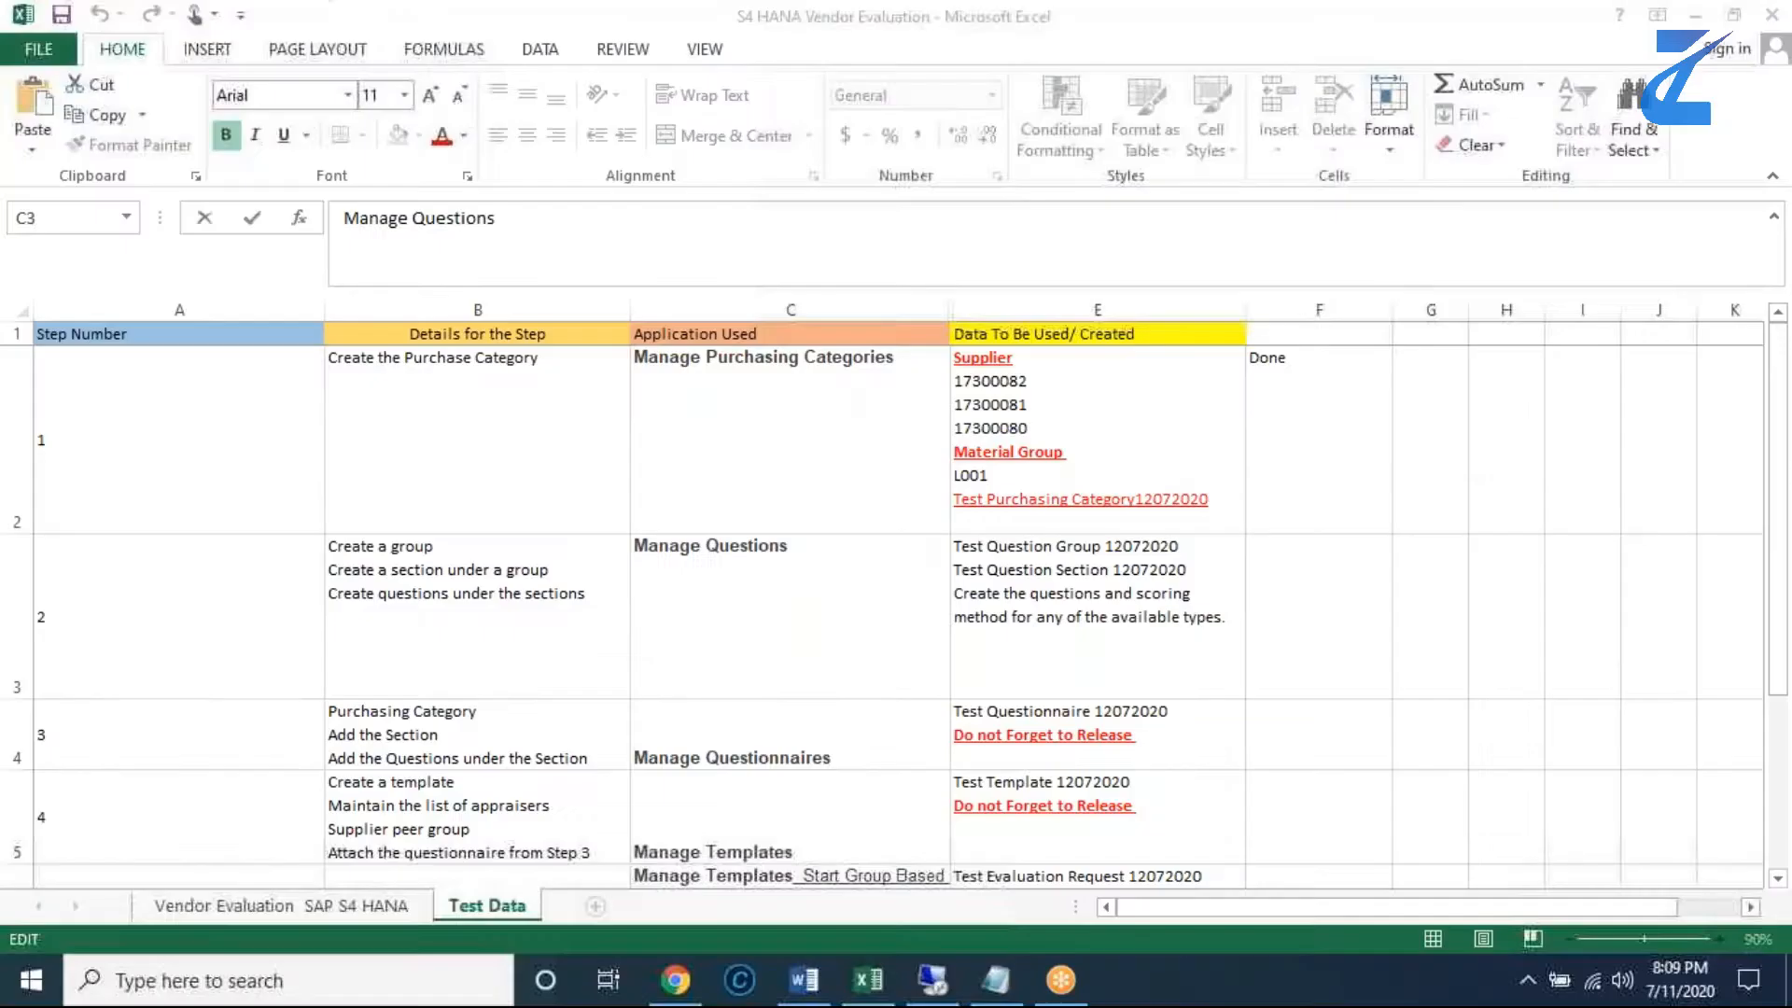
left_click(892, 962)
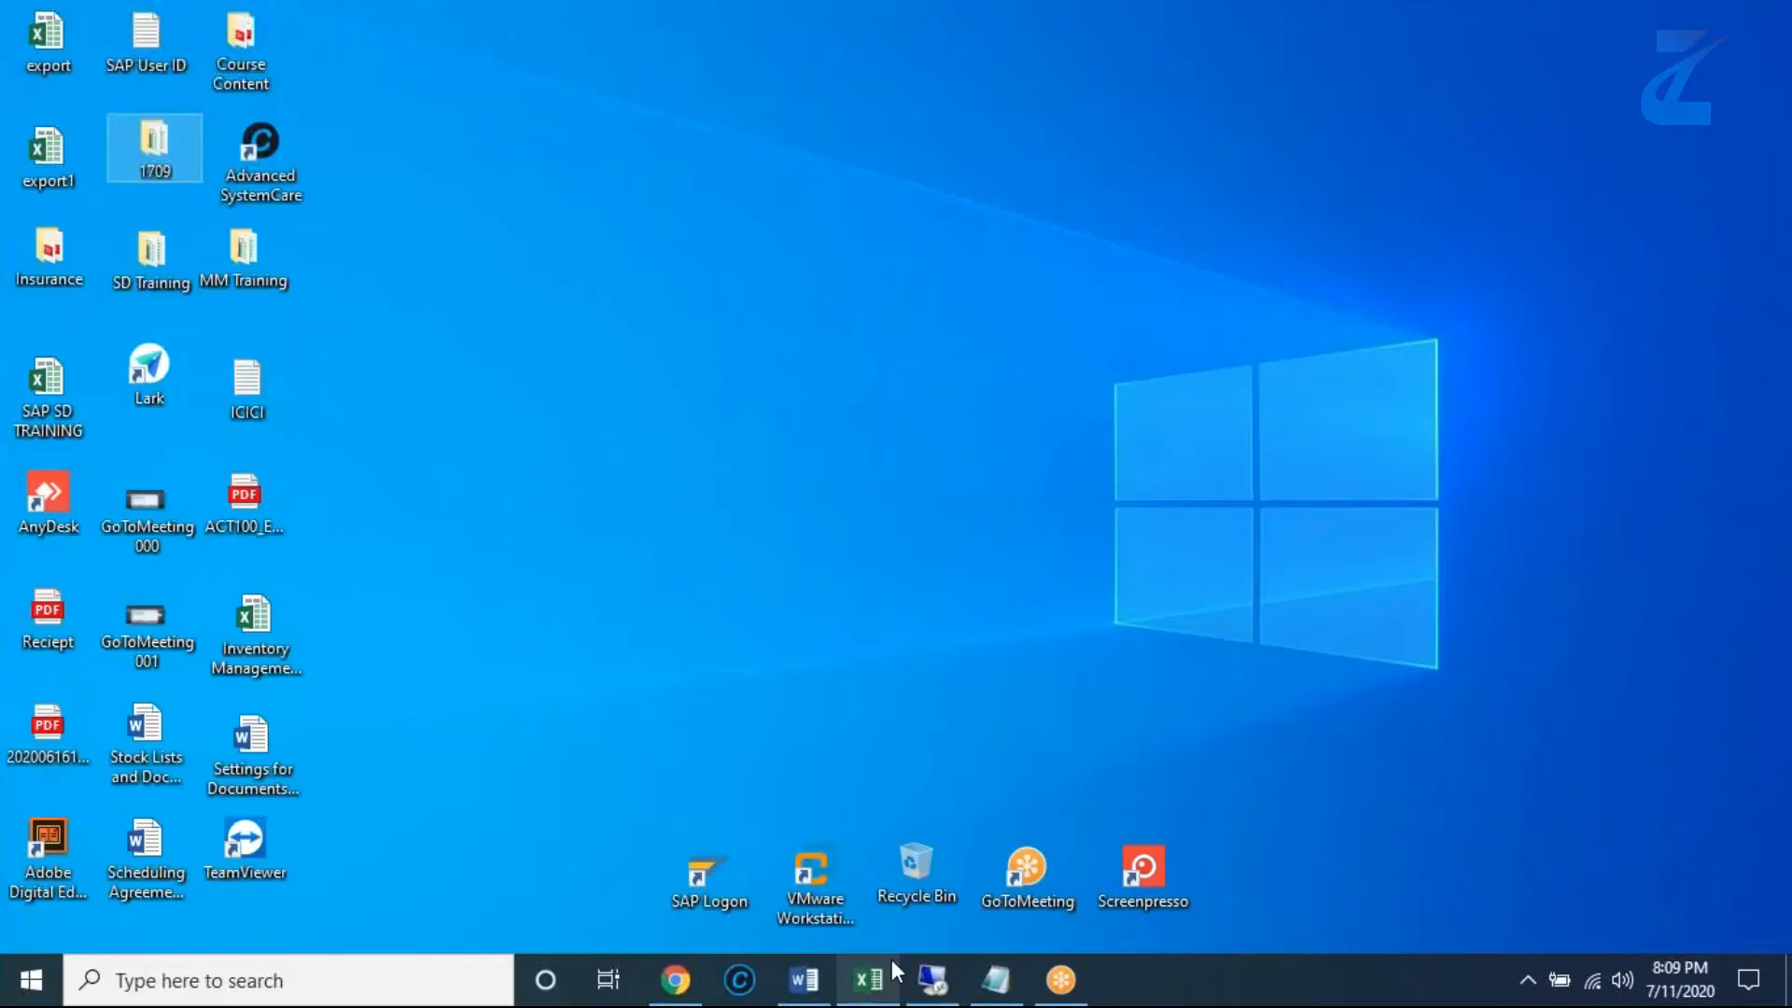
left_click(890, 979)
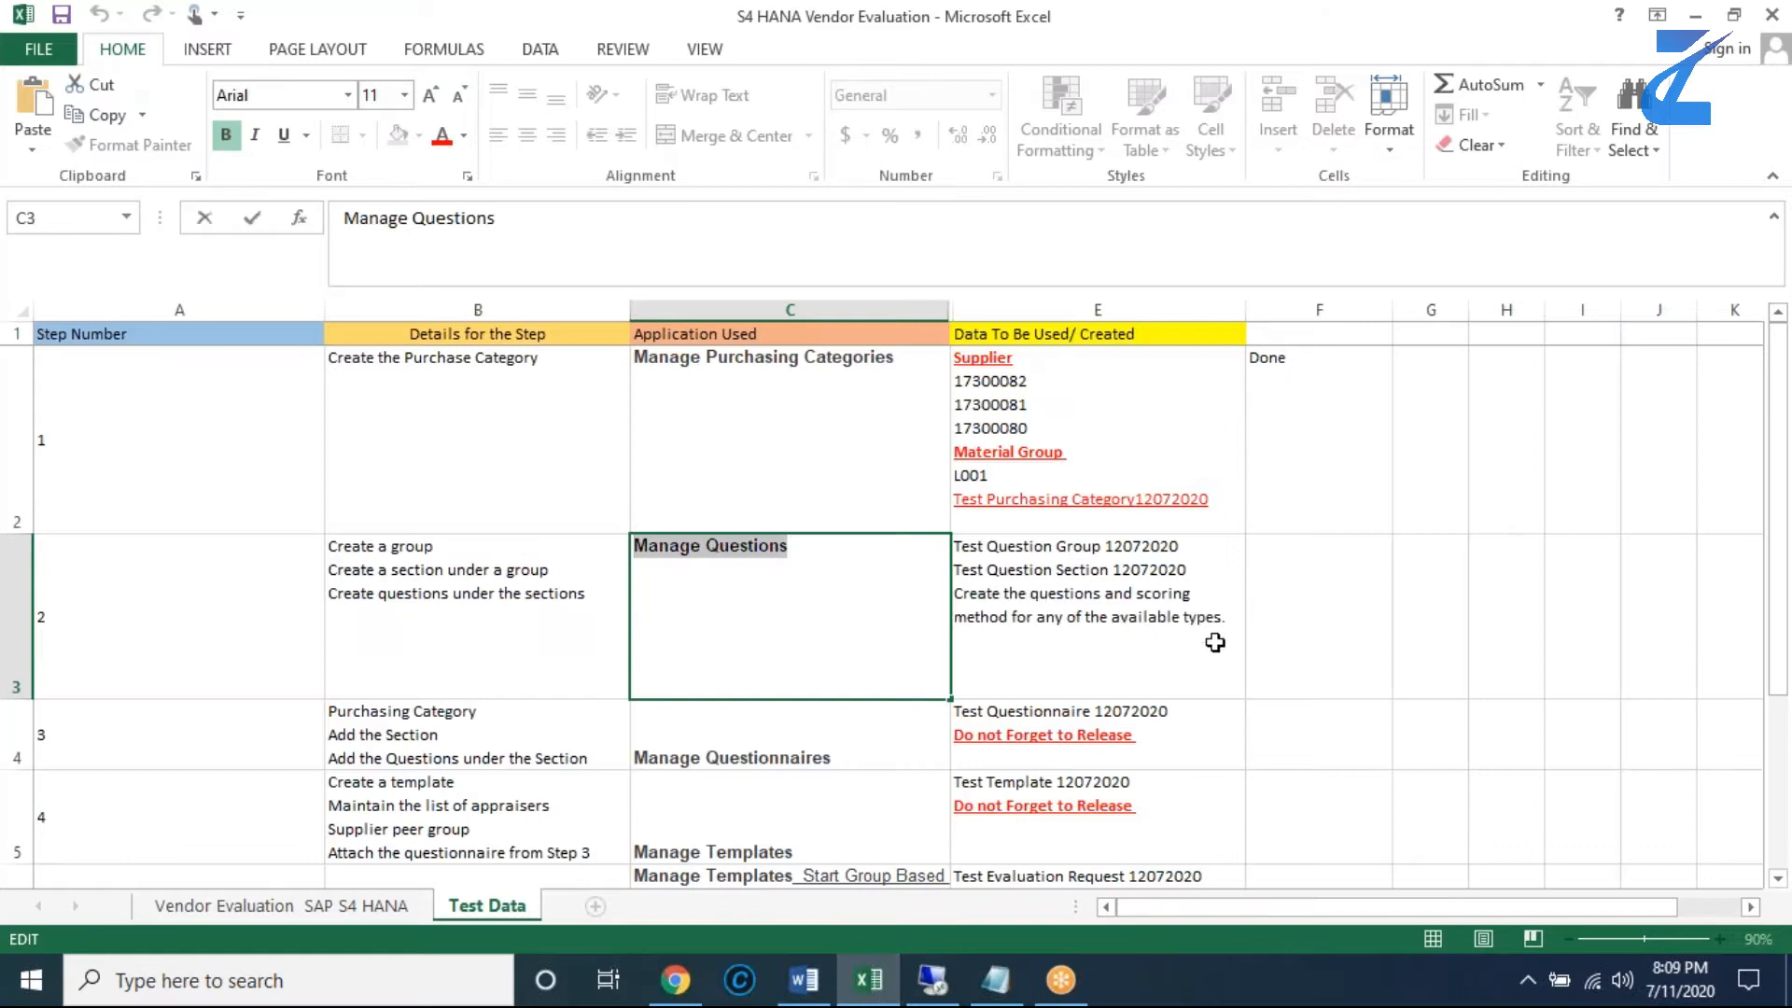
left_click(1336, 655)
double_click(1123, 548)
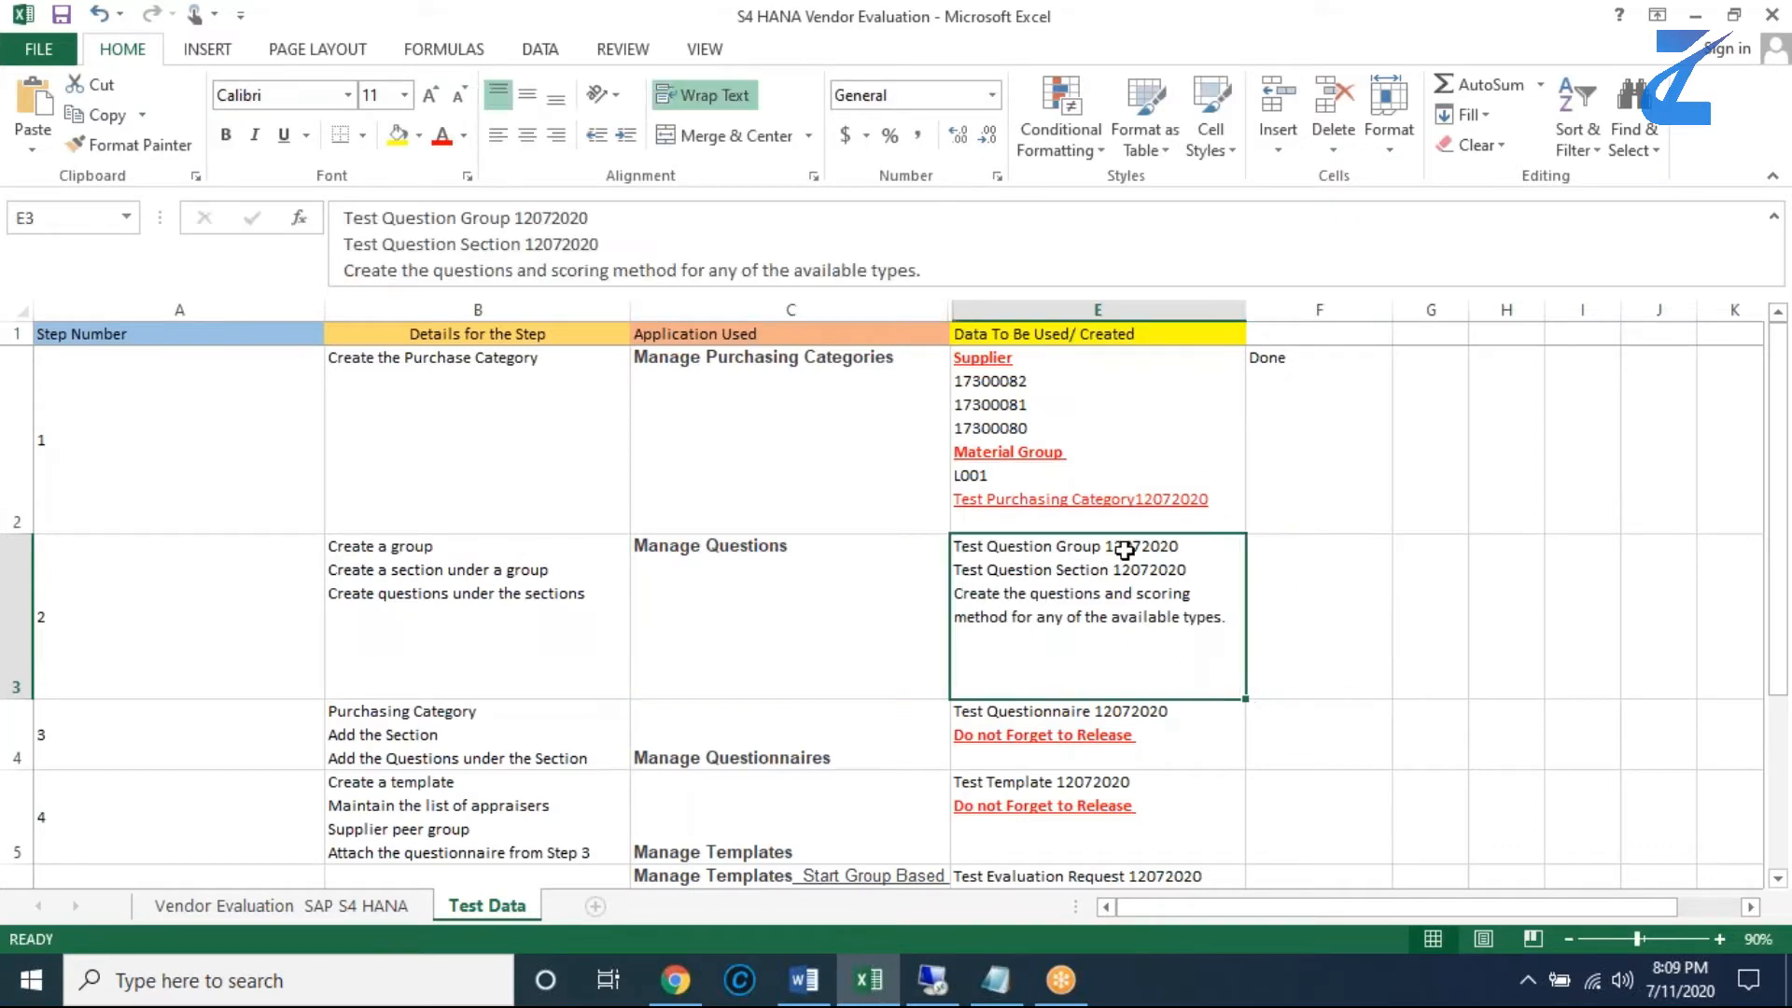
left_click_drag(1183, 551, 959, 544)
key("ctrl+c")
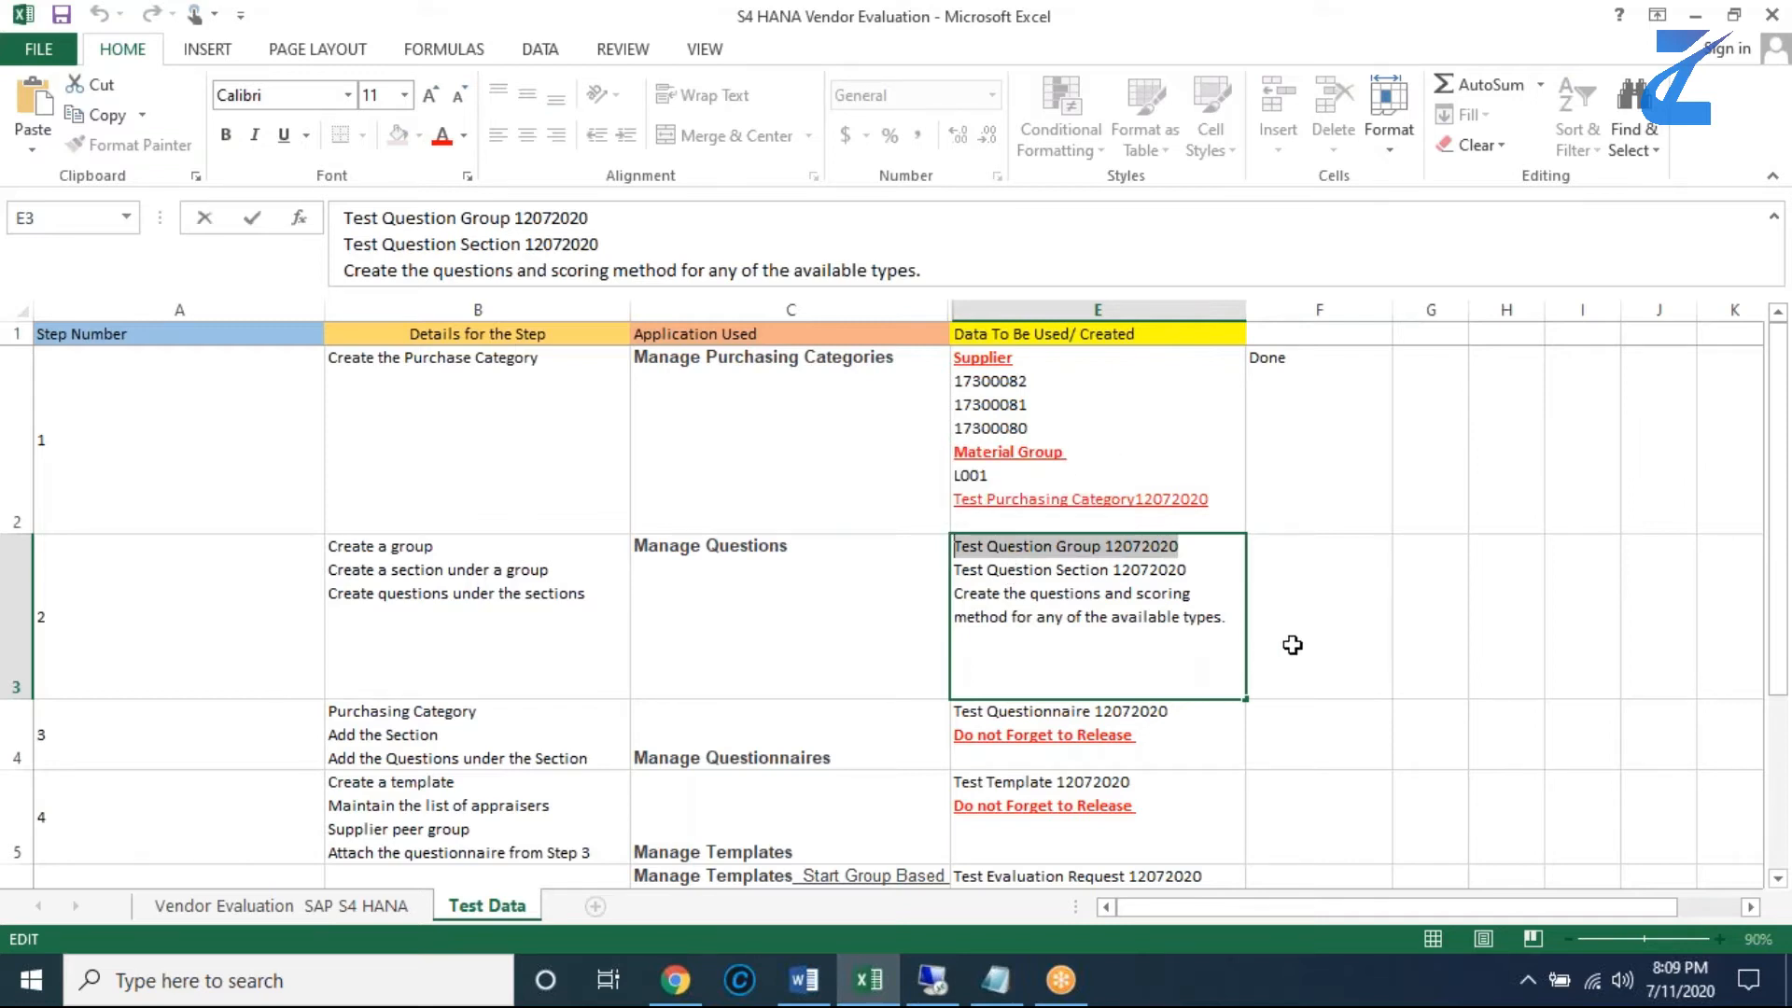
key("alt+Tab")
left_click(275, 392)
key("ctrl+v")
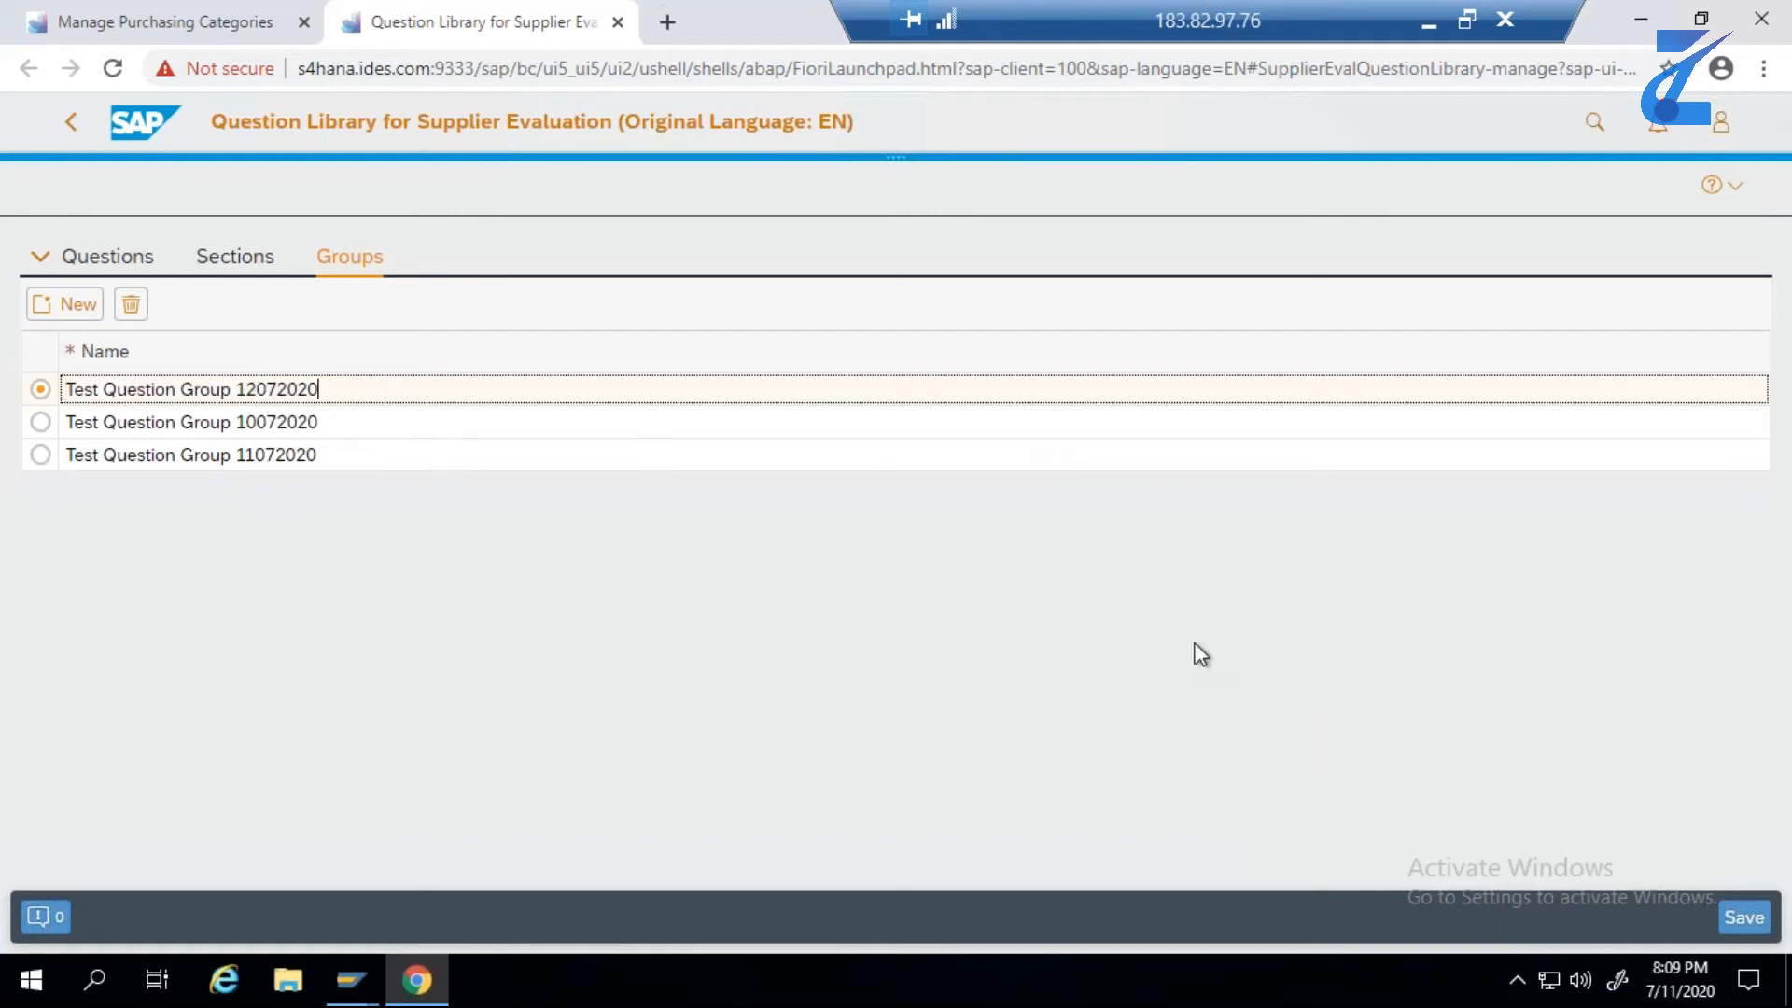
left_click(1744, 917)
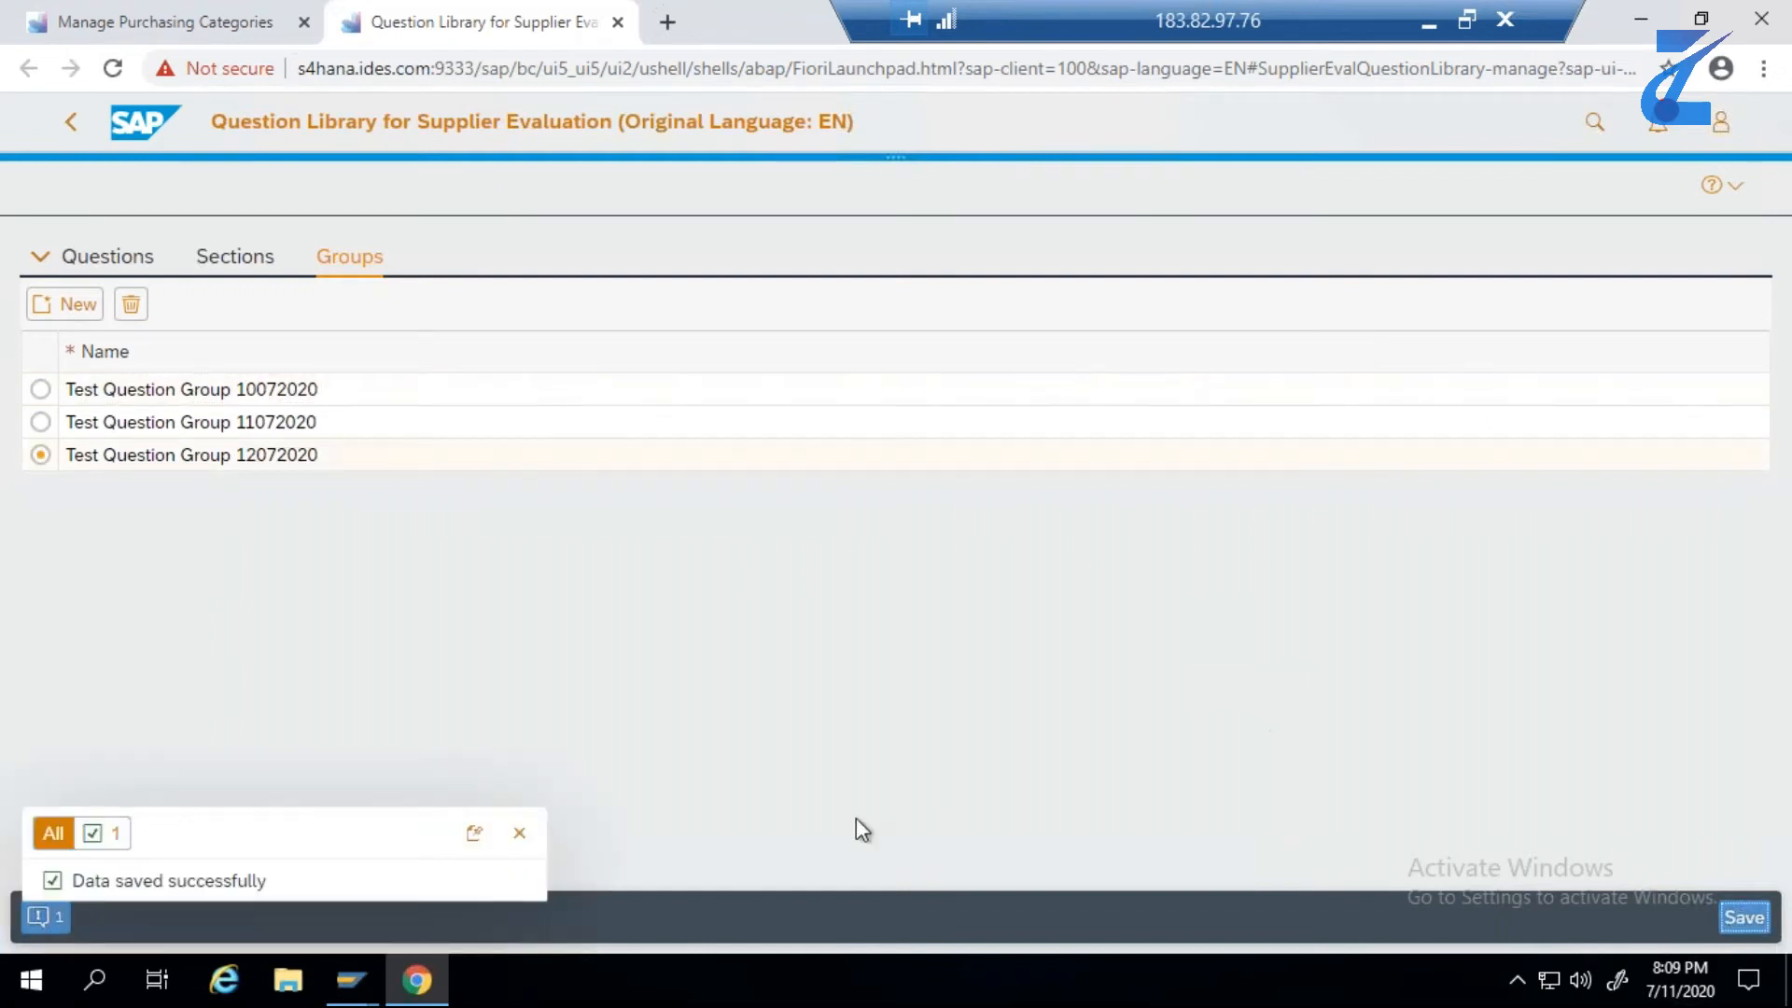
left_click(519, 832)
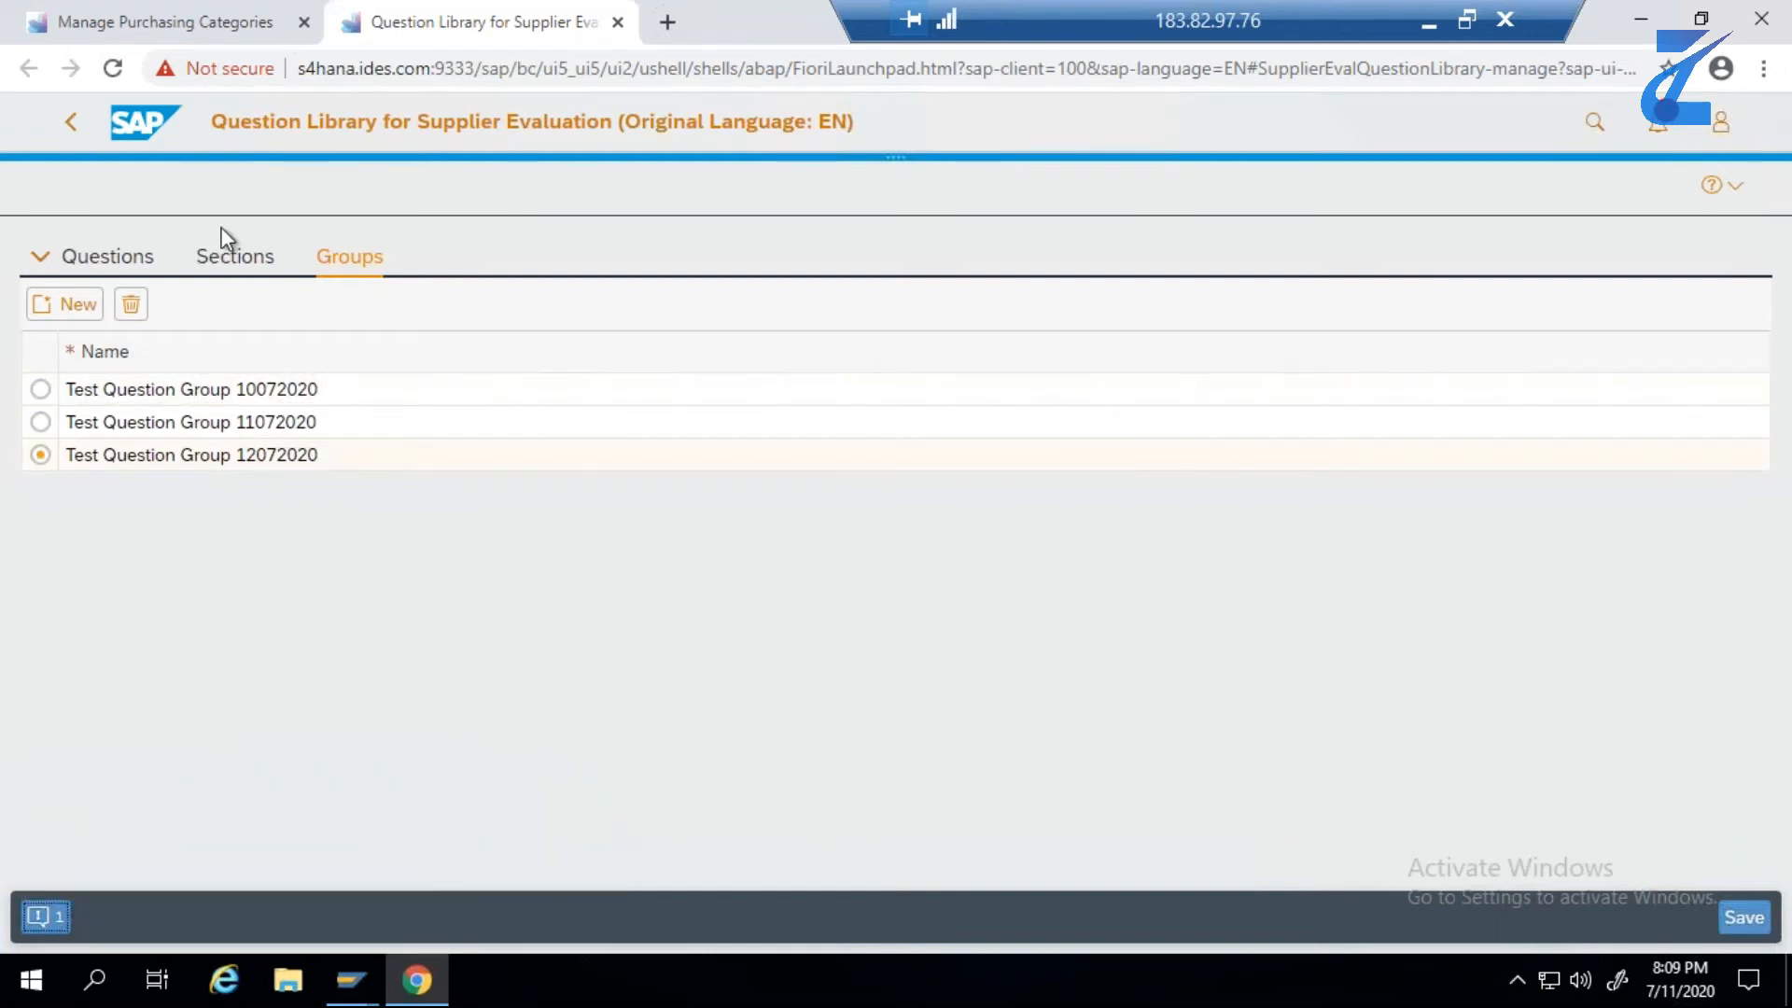
- Start a new question section and name it Test Question Section 12072020, copying the name from E3 of the Excel sheet
left_click(230, 268)
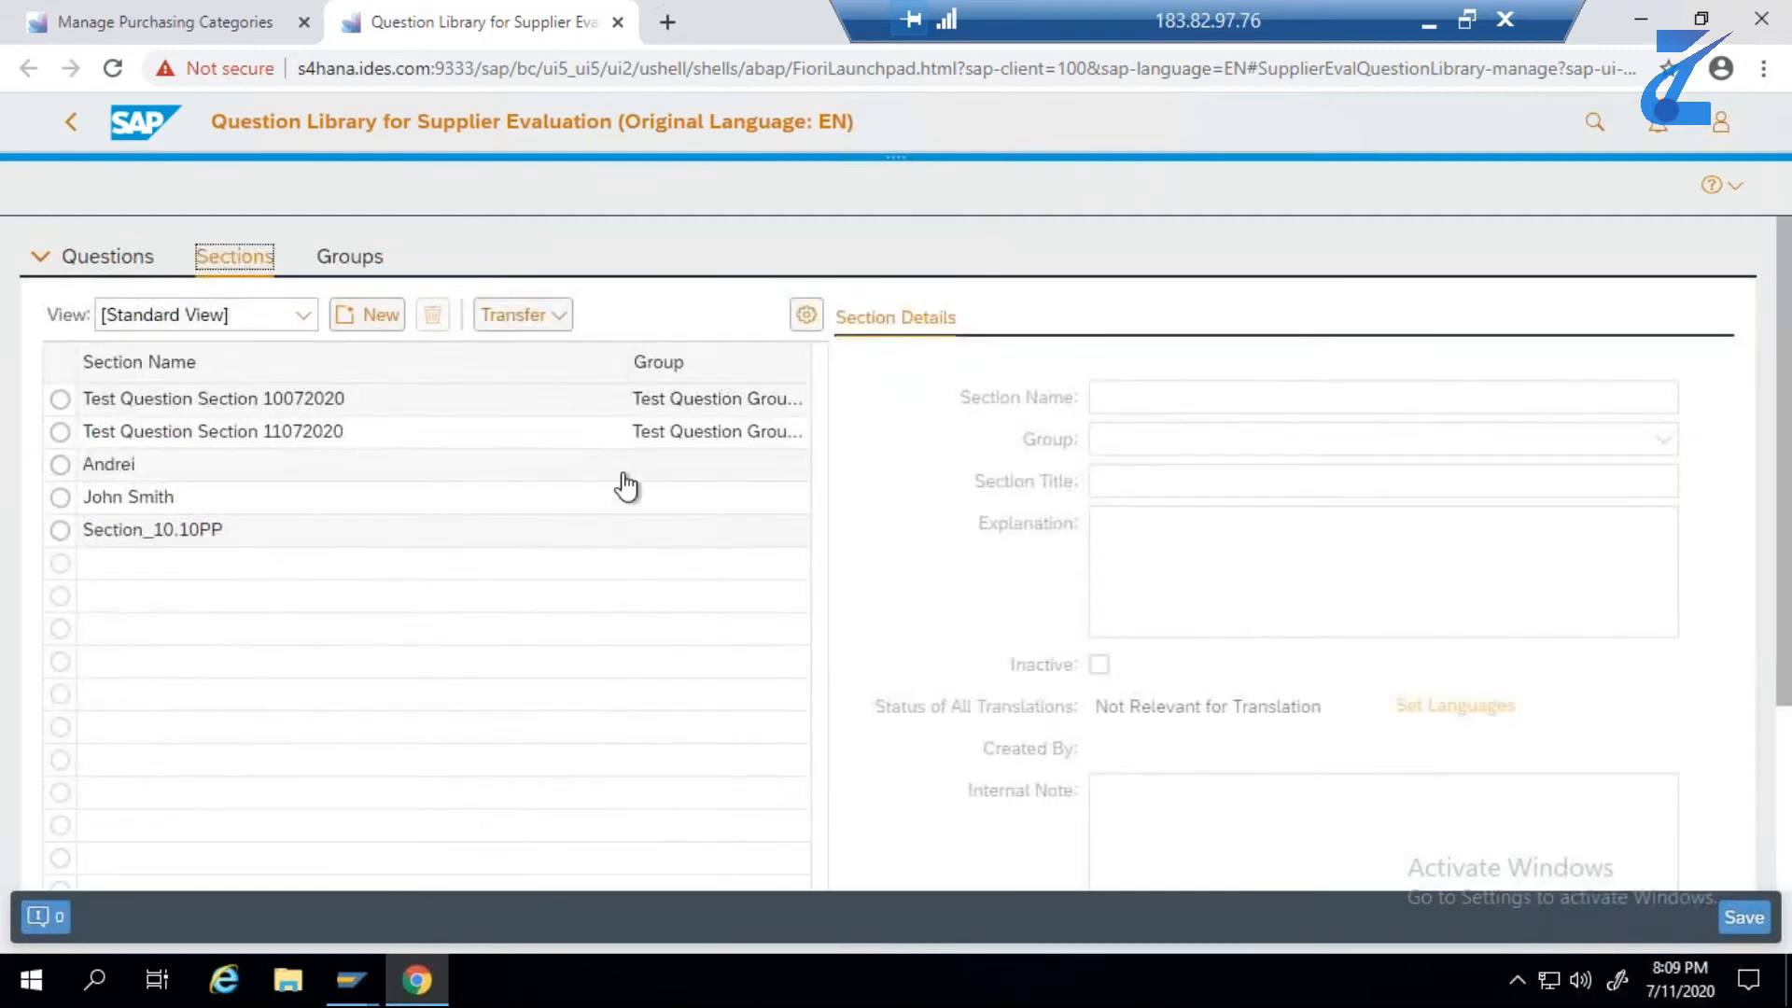
left_click(387, 322)
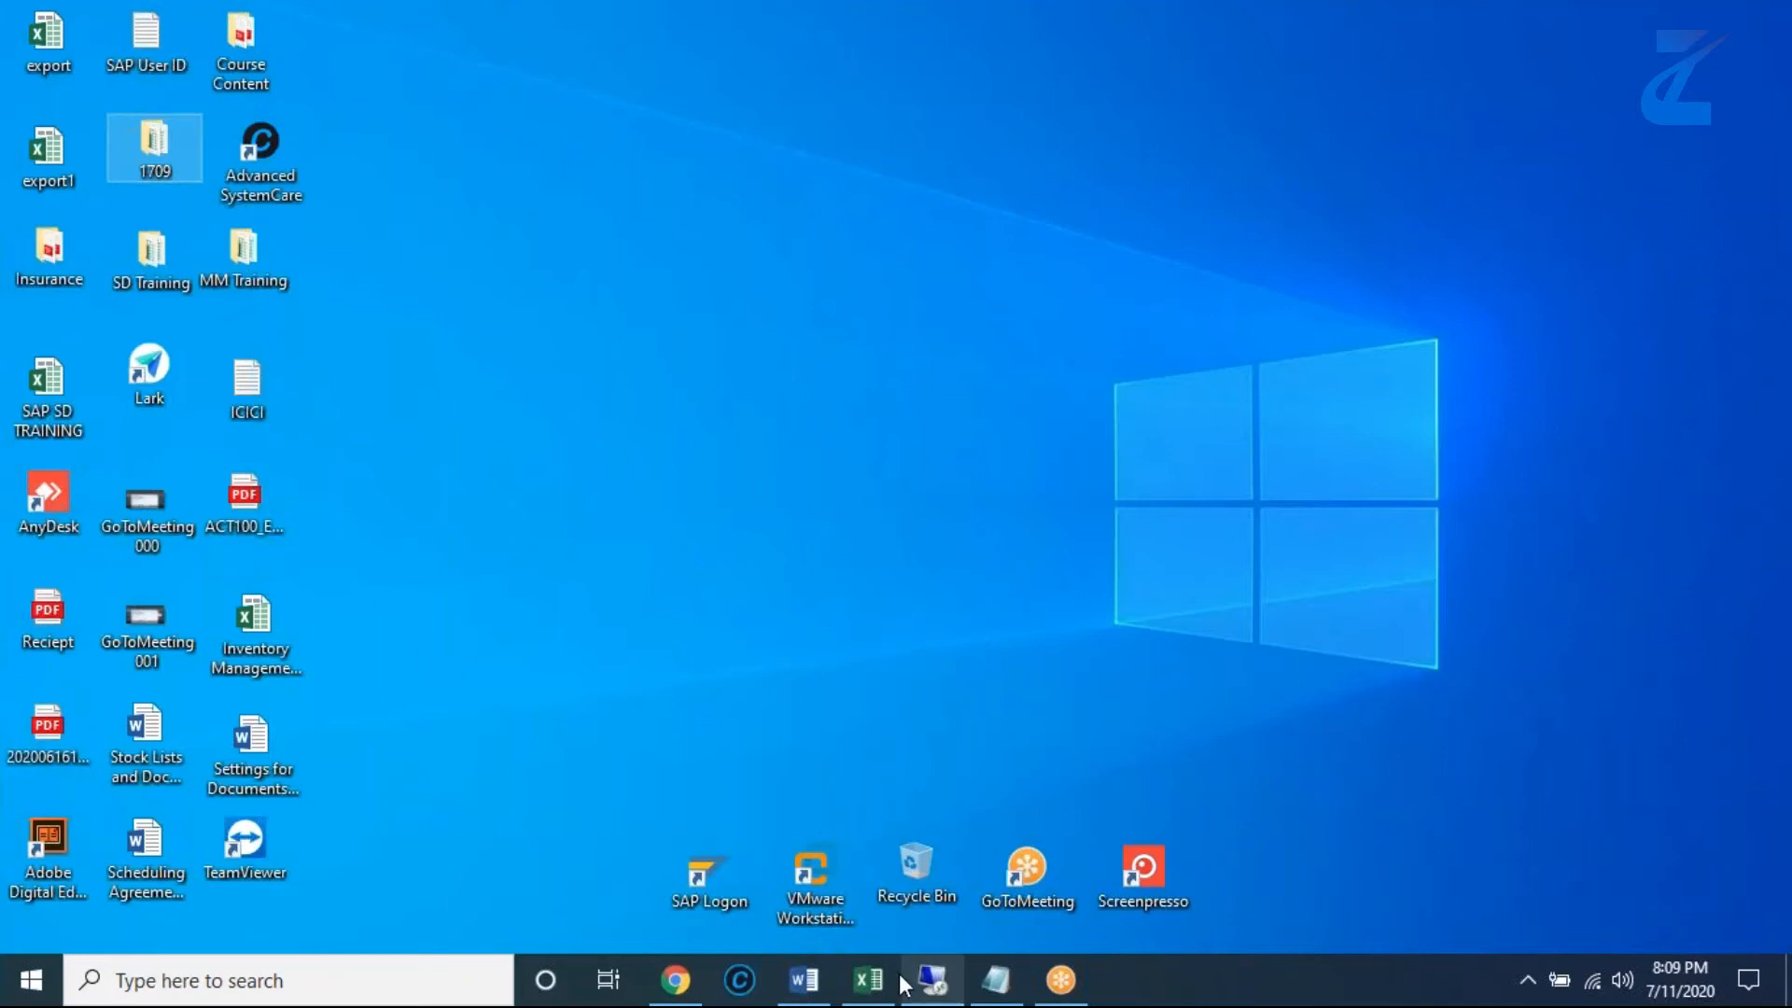
left_click(893, 985)
double_click(1187, 571)
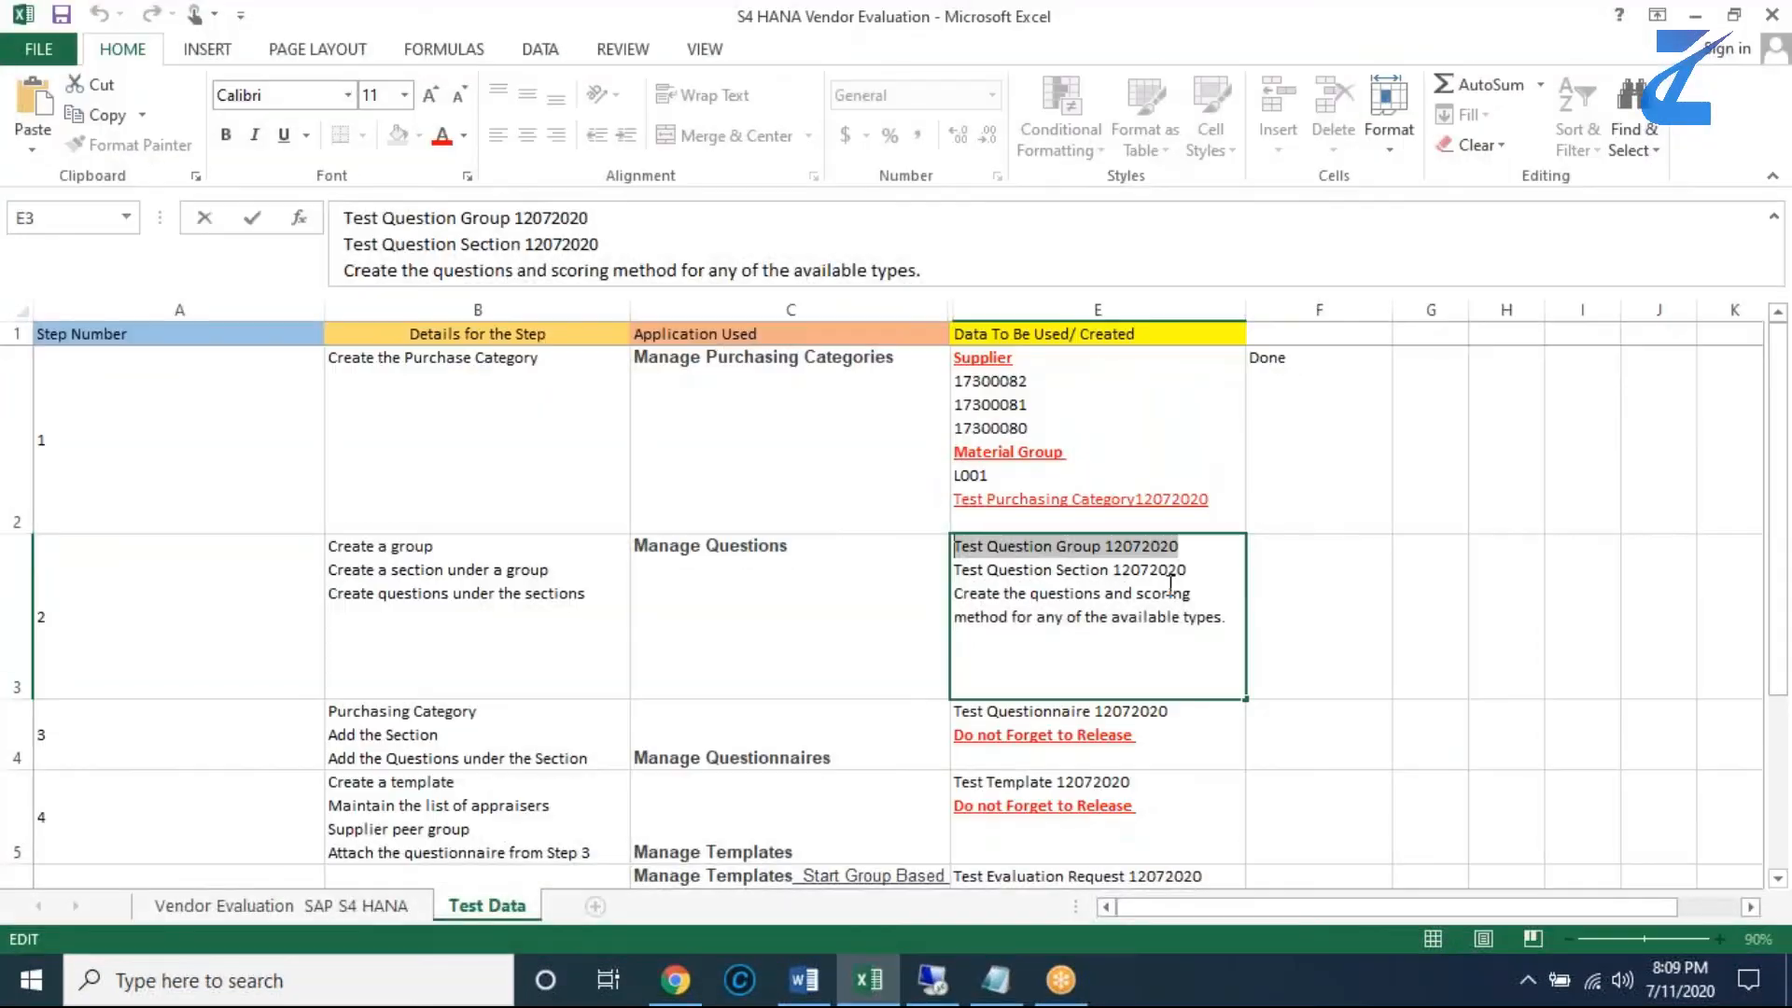
left_click_drag(1194, 569, 945, 576)
key("ctrl+c")
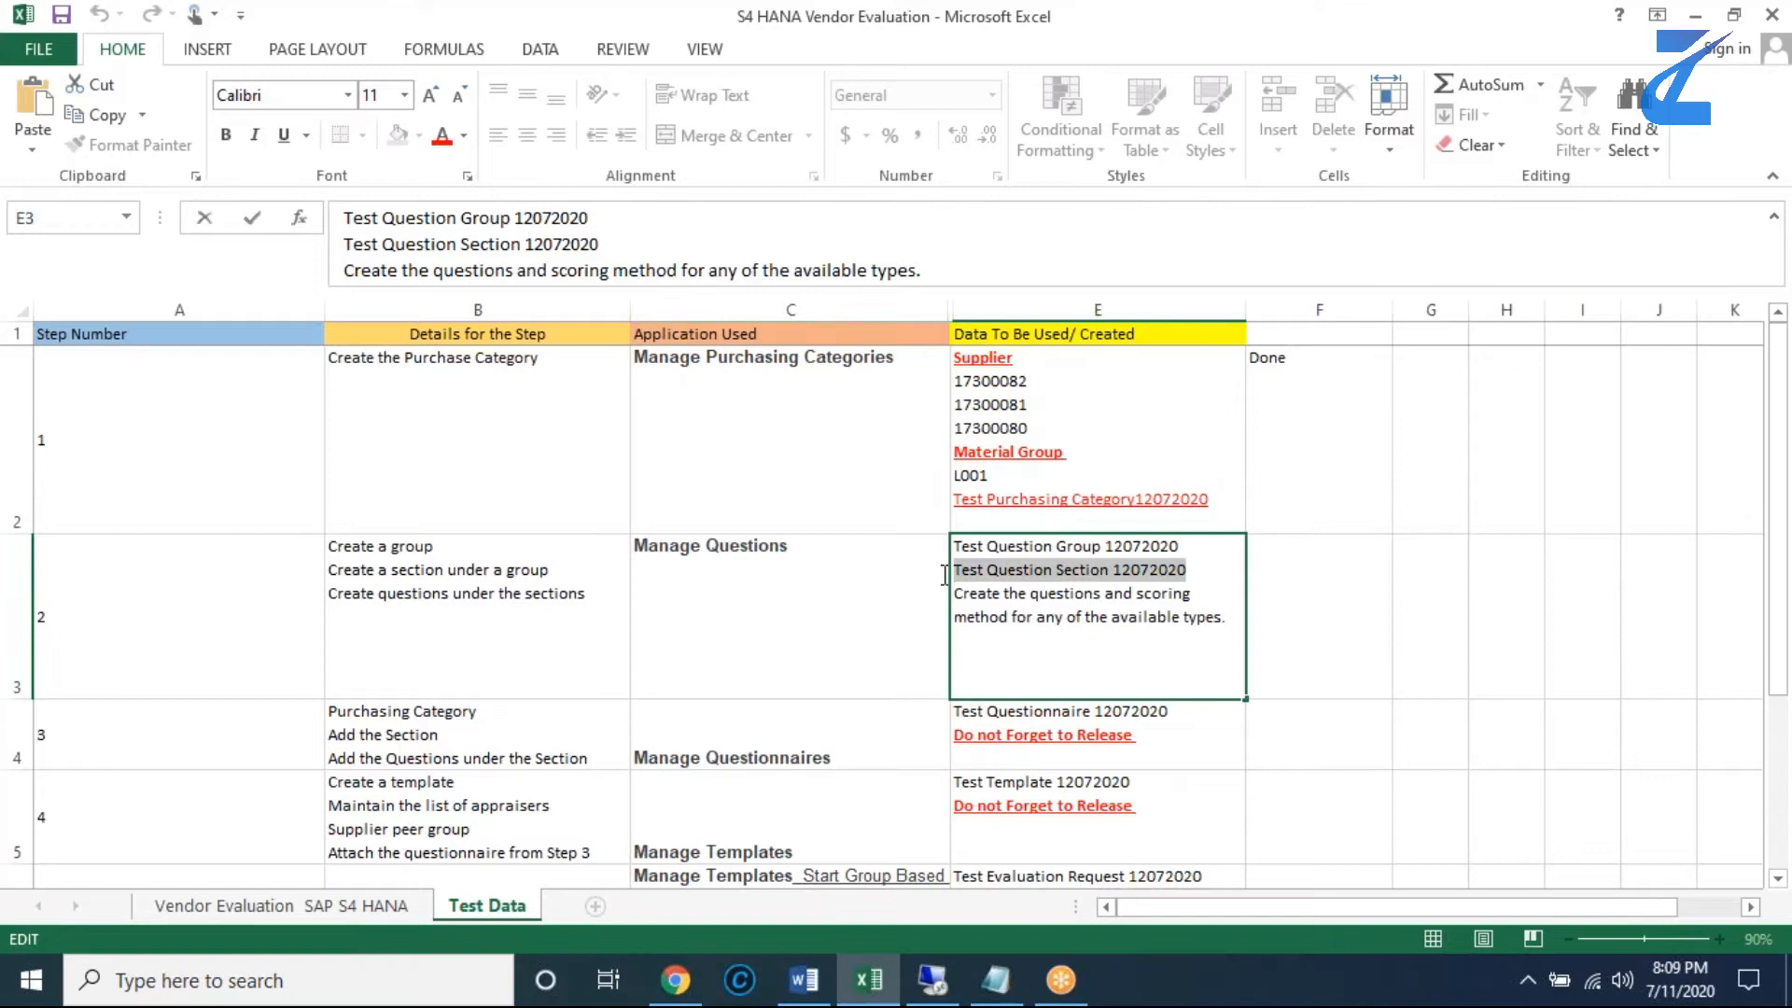
left_click(1307, 668)
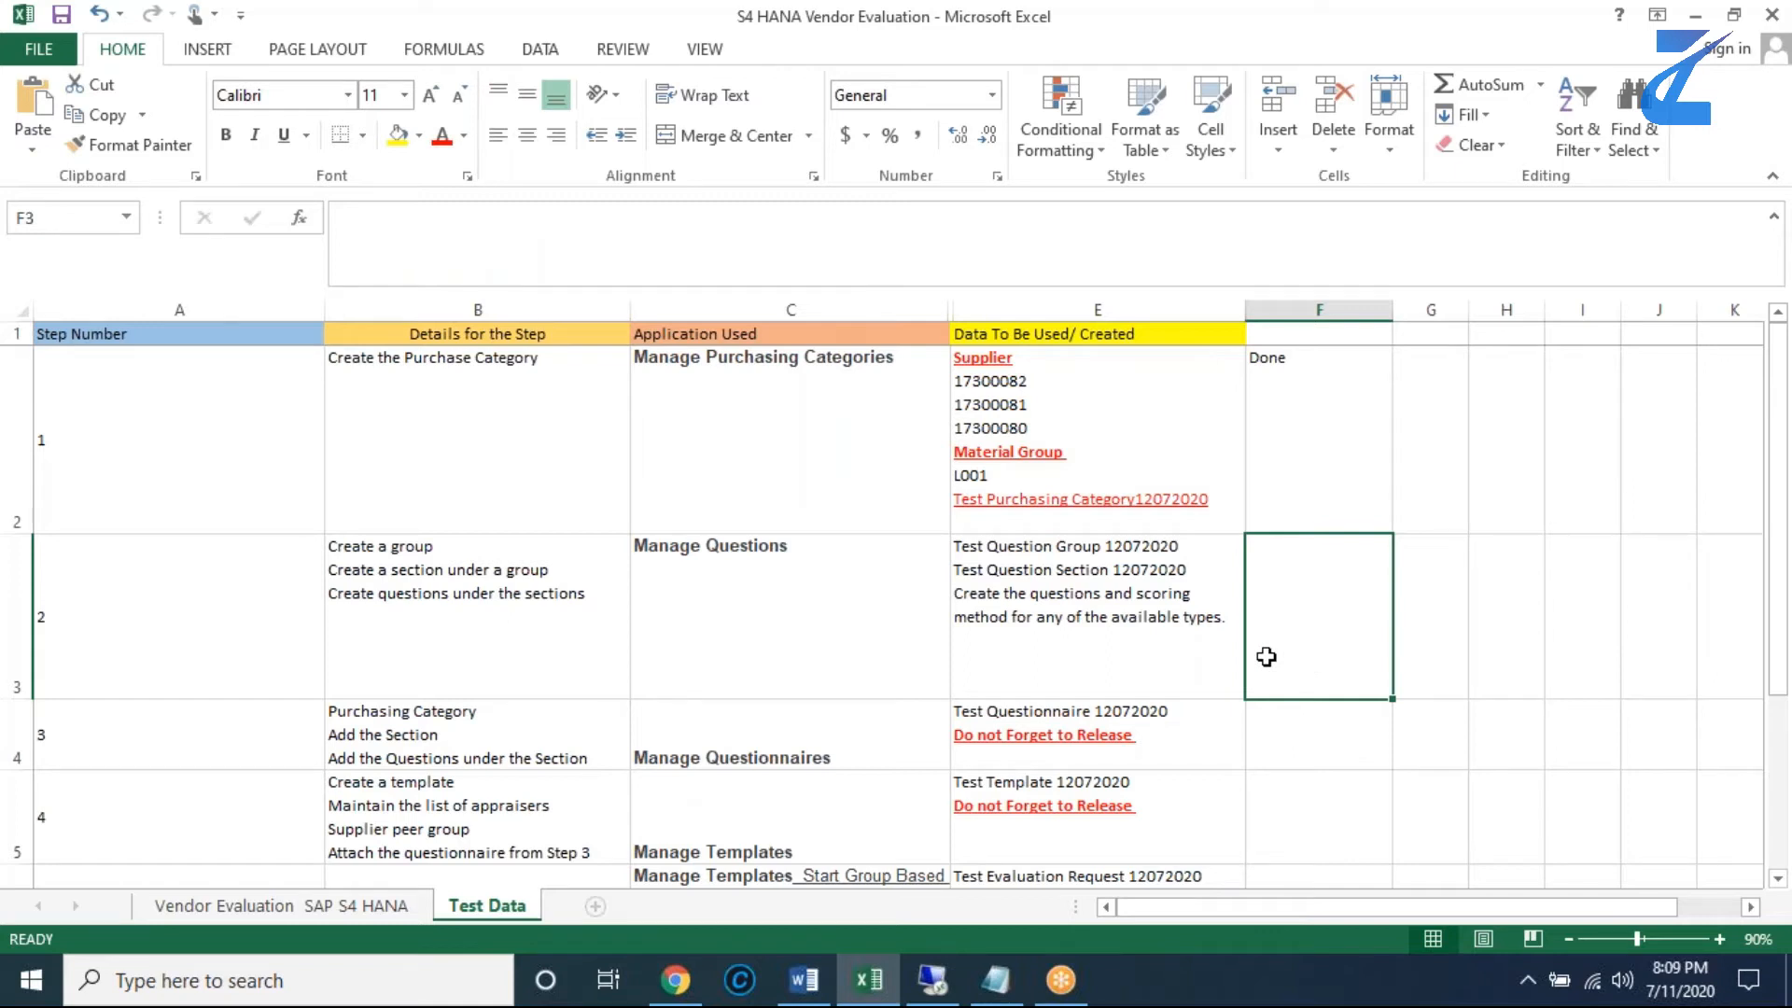
key("alt+Tab")
left_click(1111, 401)
key("ctrl+v")
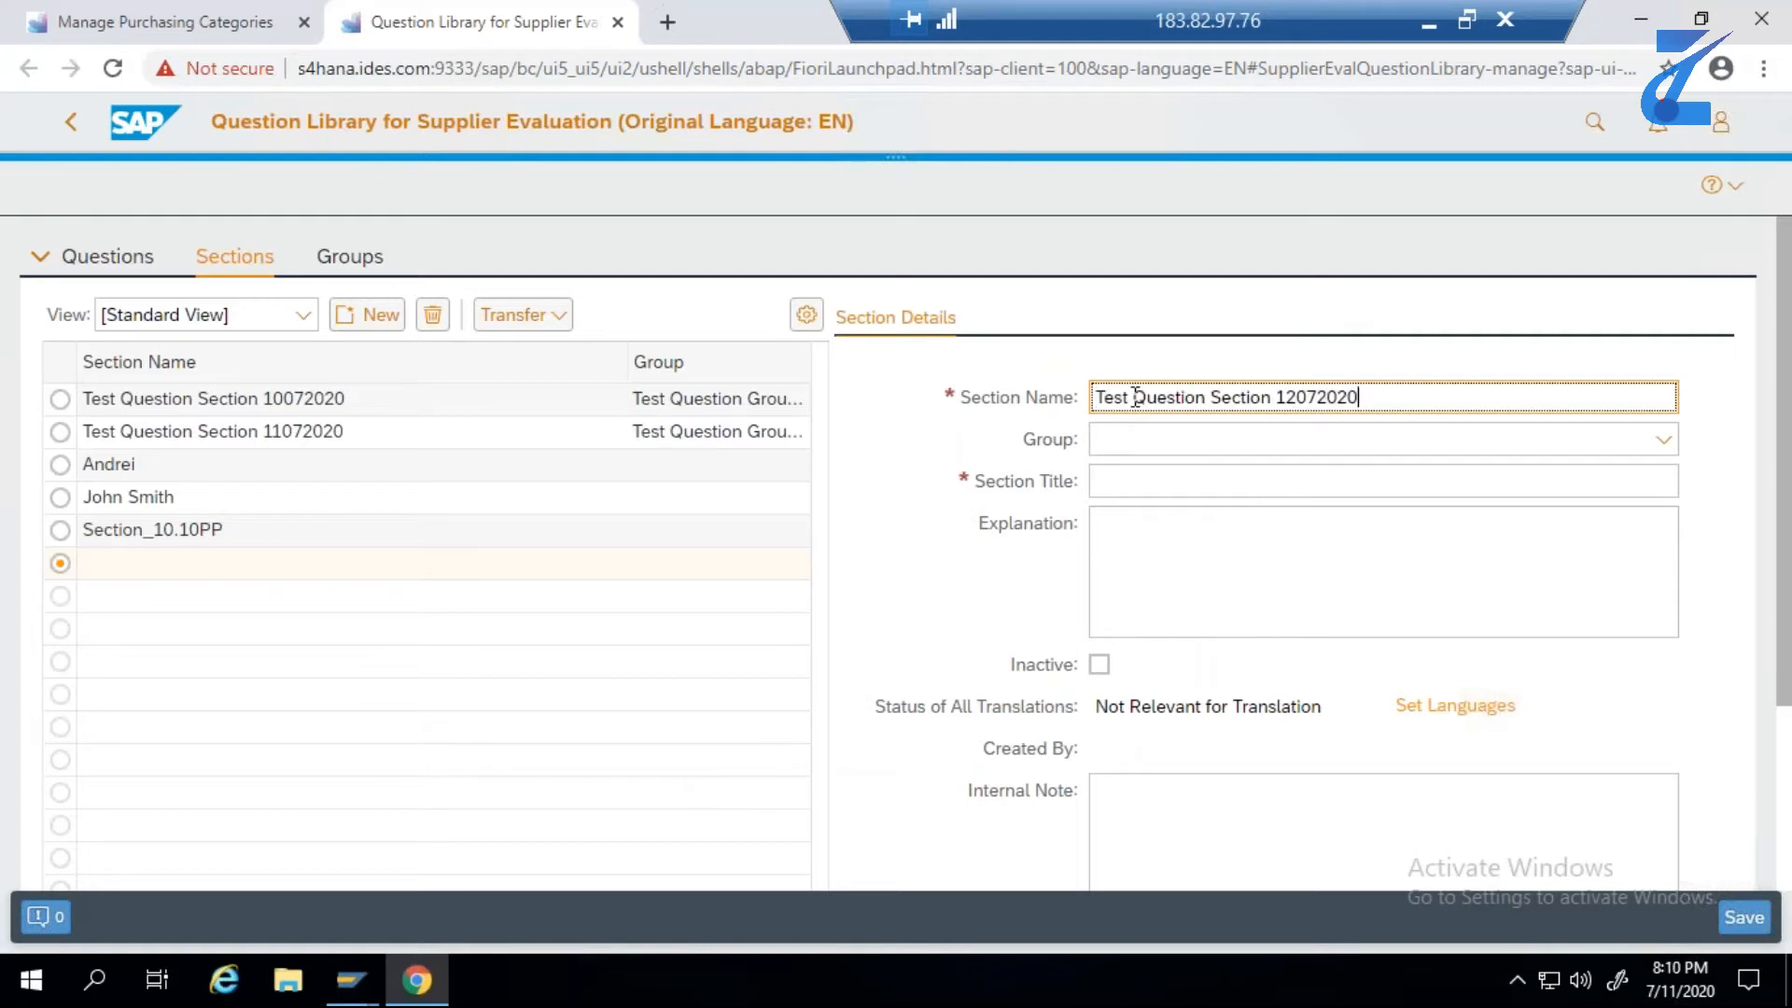
- Assign the new section to Test Question Group 12072020 and set its title to Test Question Section 12072020
left_click(1664, 439)
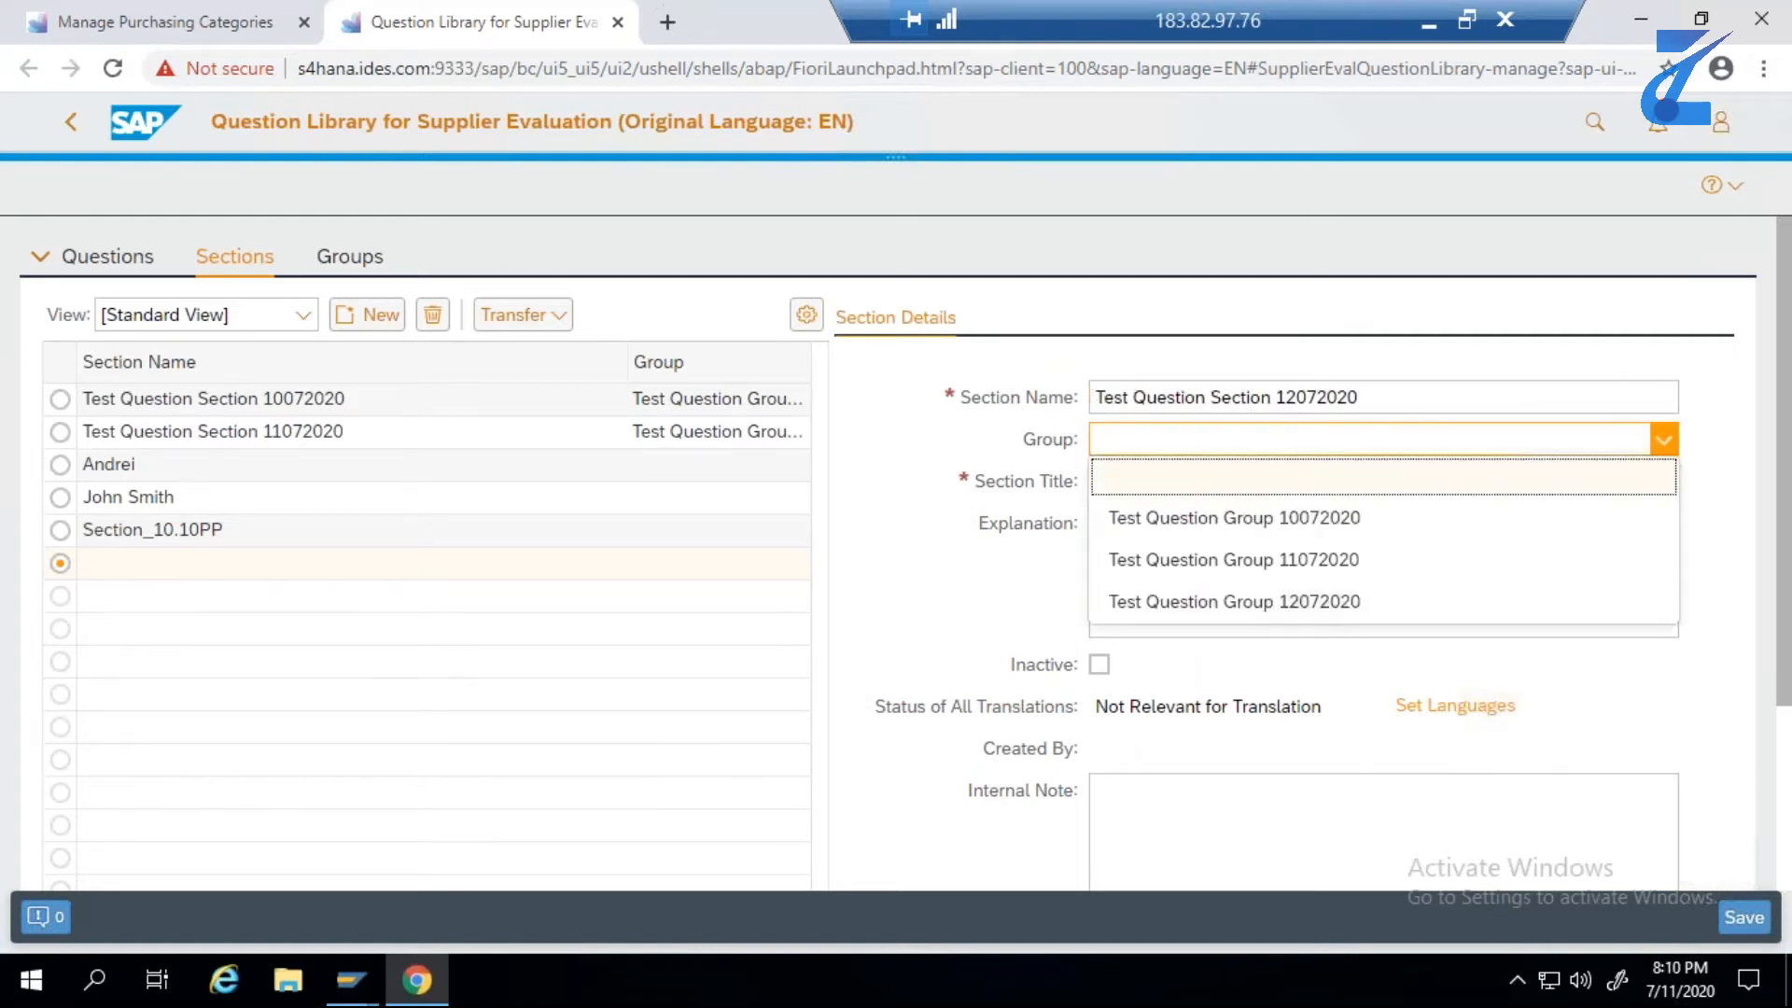
left_click(1467, 603)
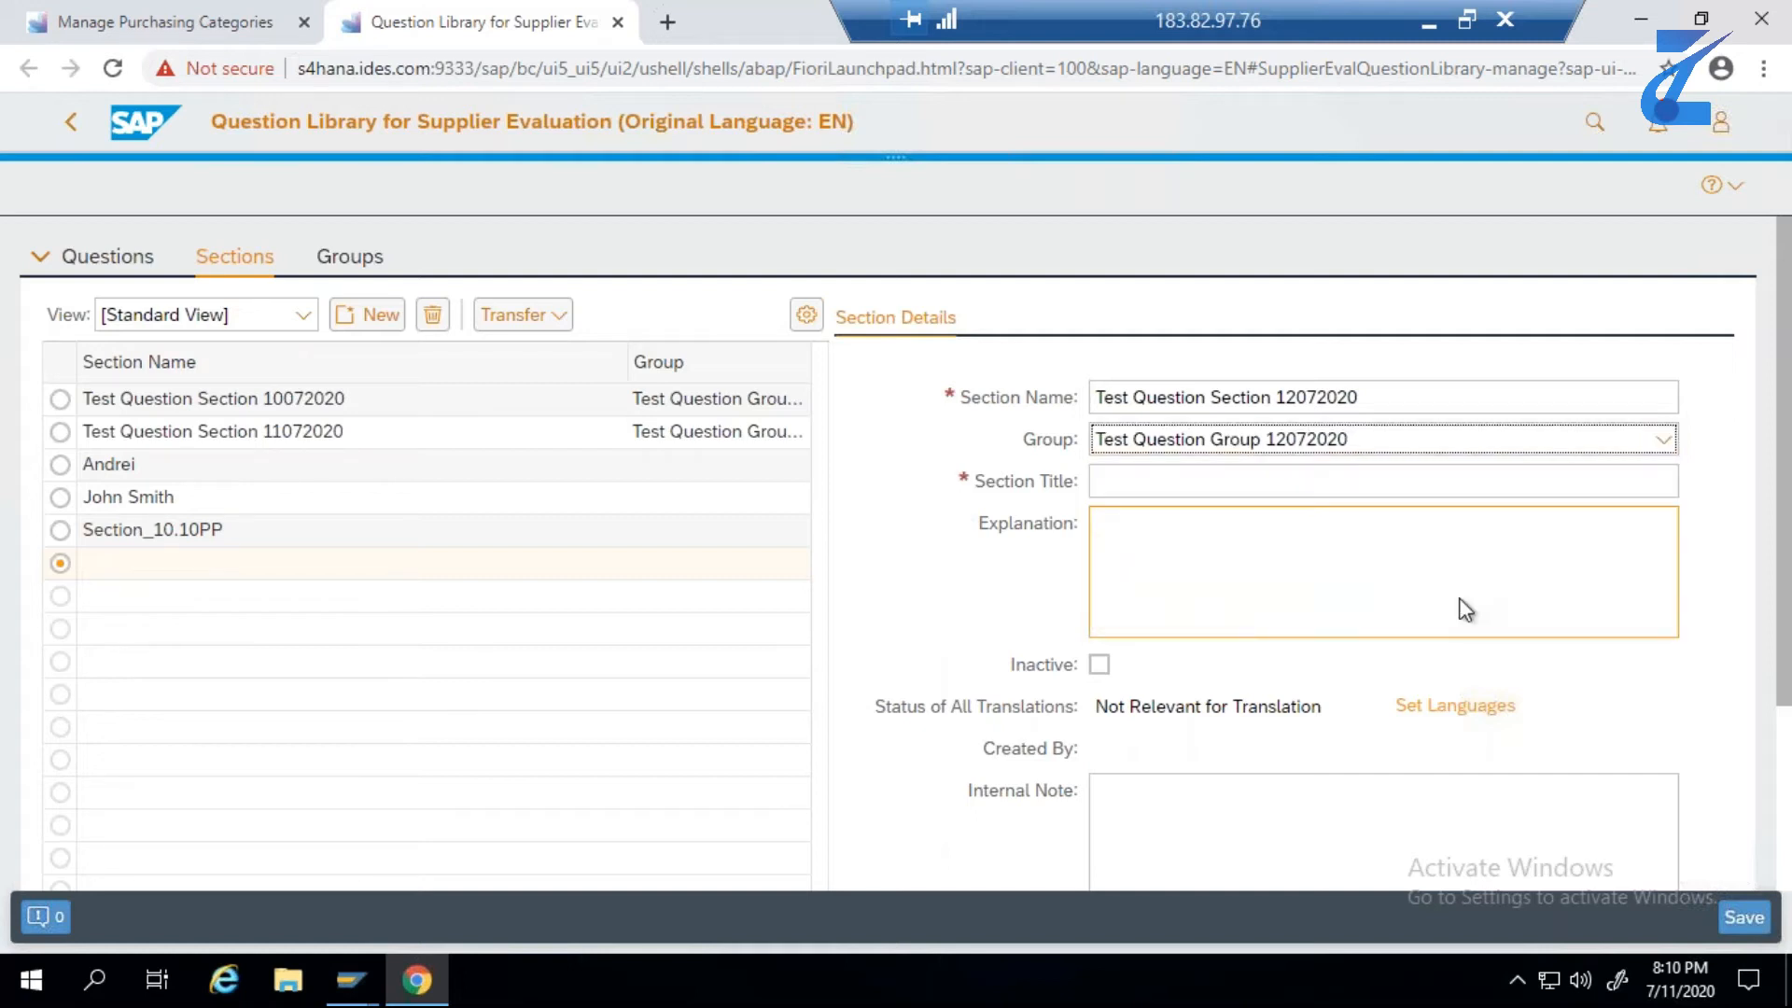
left_click(1206, 476)
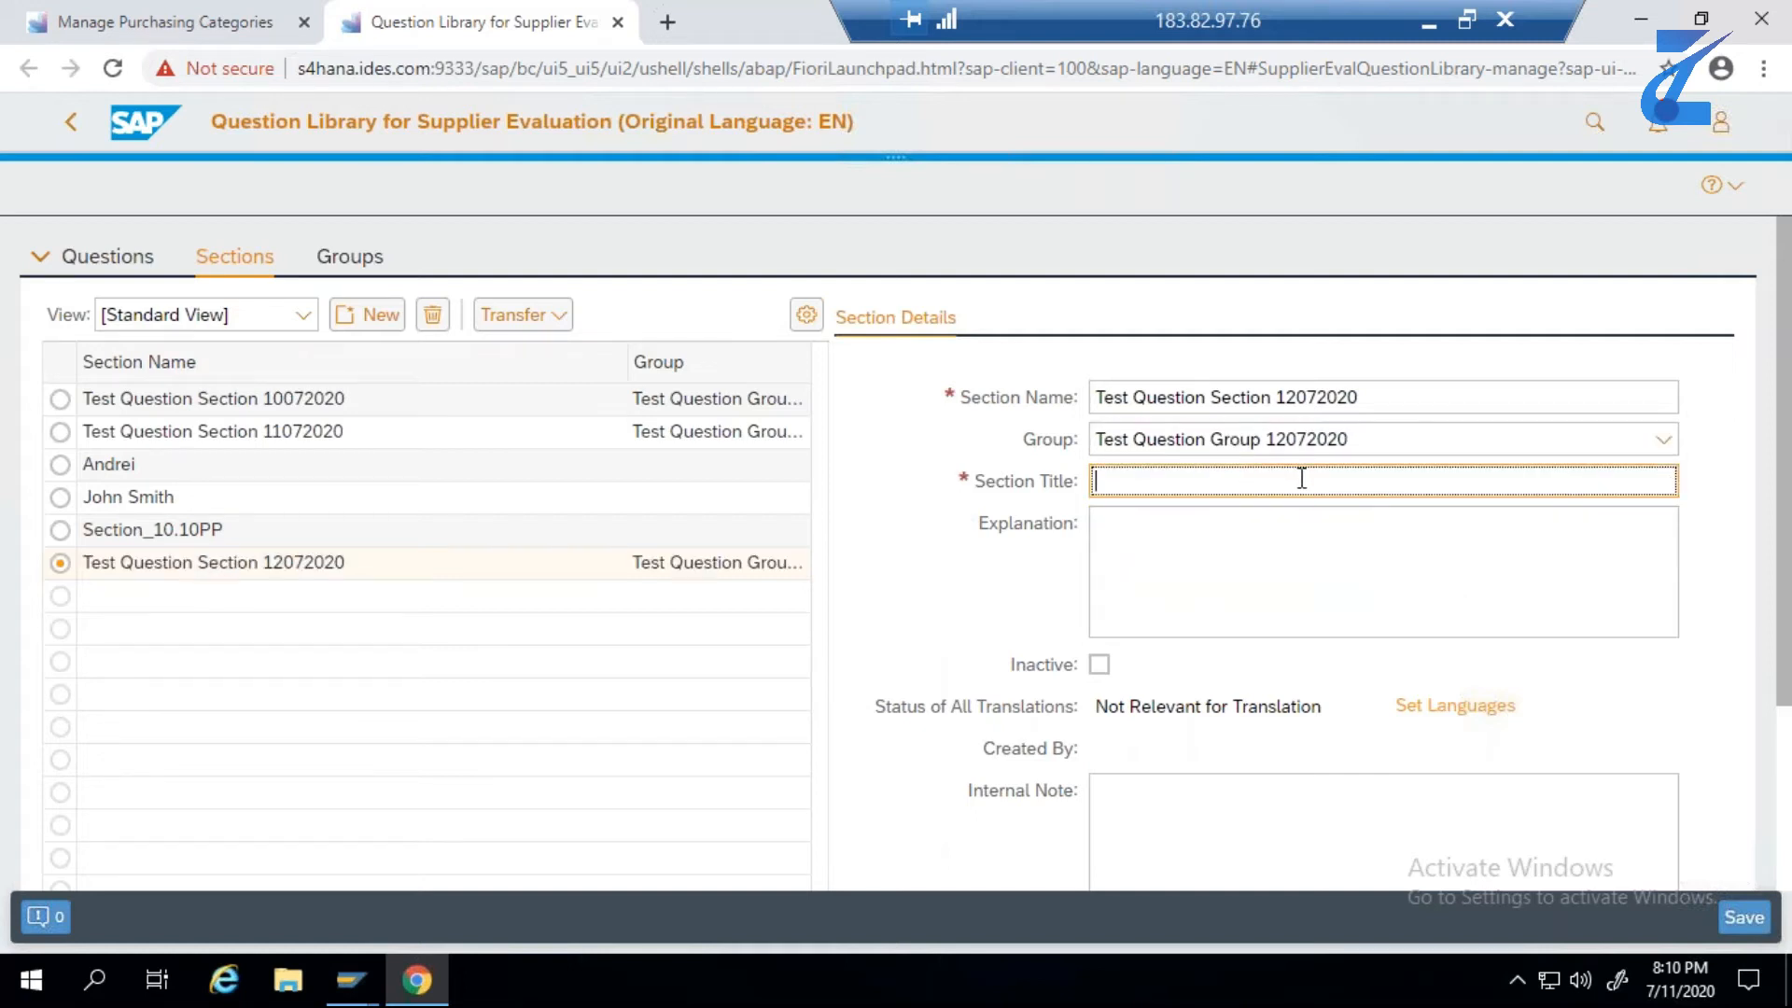
key("ctrl+v")
- Enter the section explanation "The Question Section shall be used to evaluate the Vendors"
left_click(1272, 539)
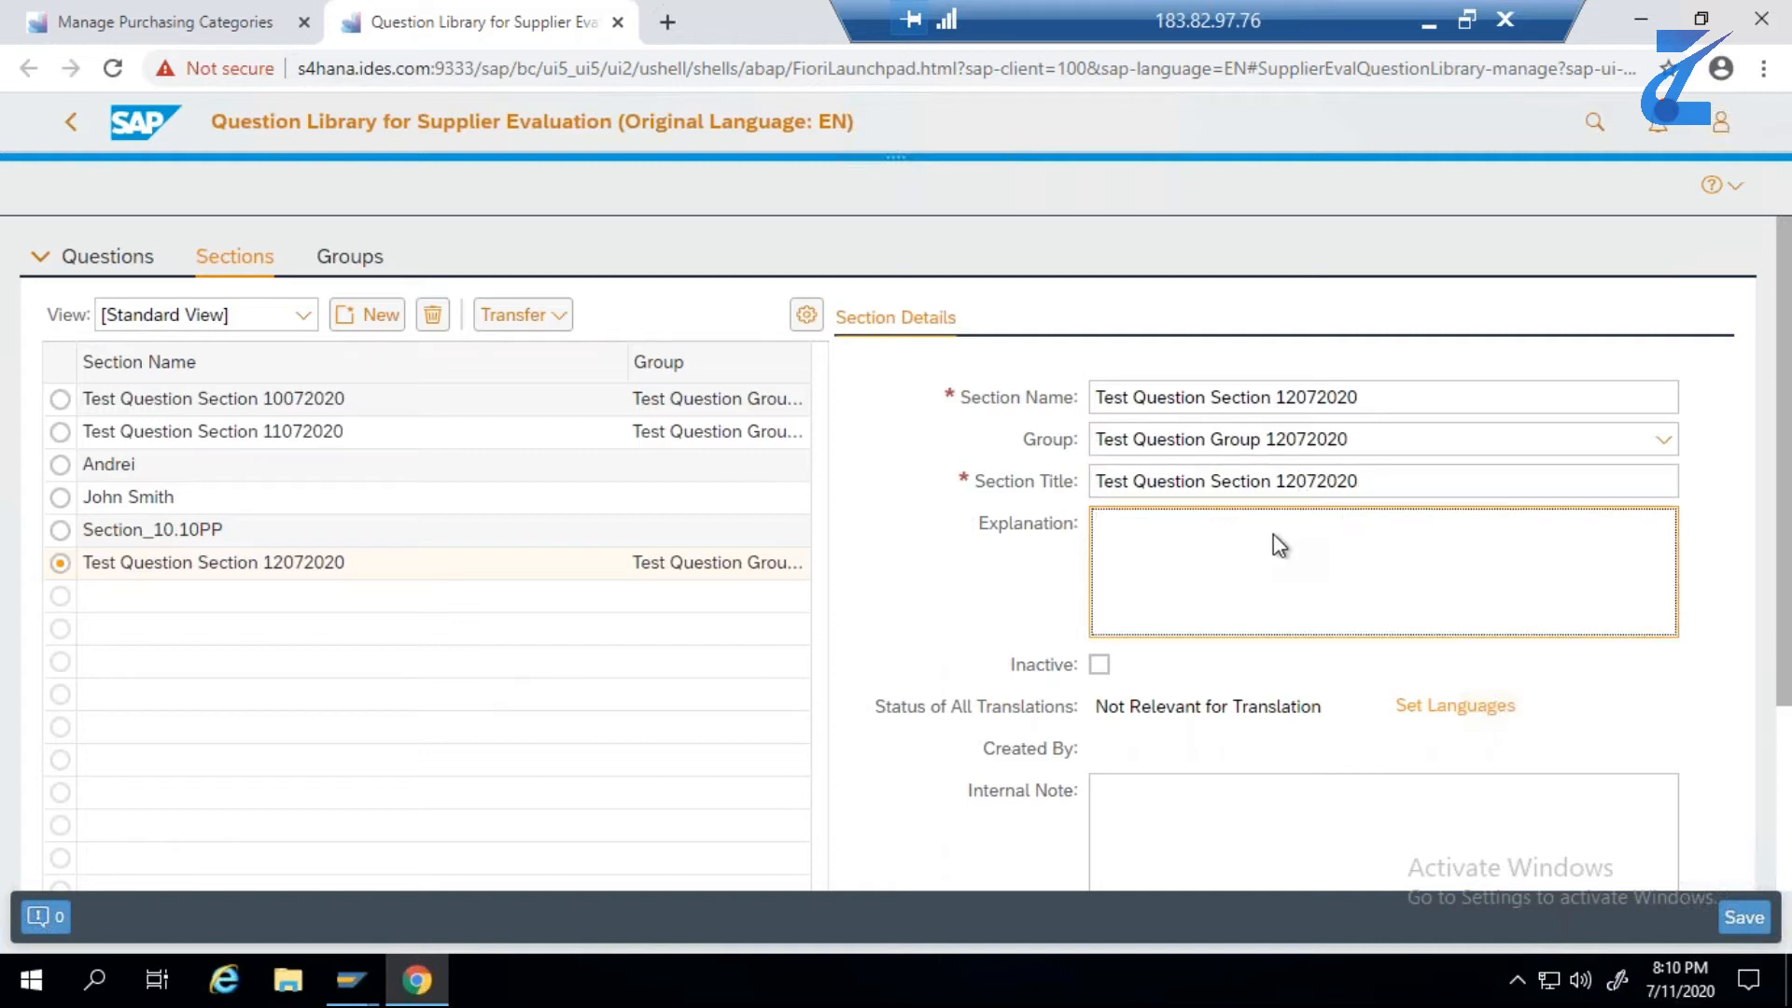
type("The Question")
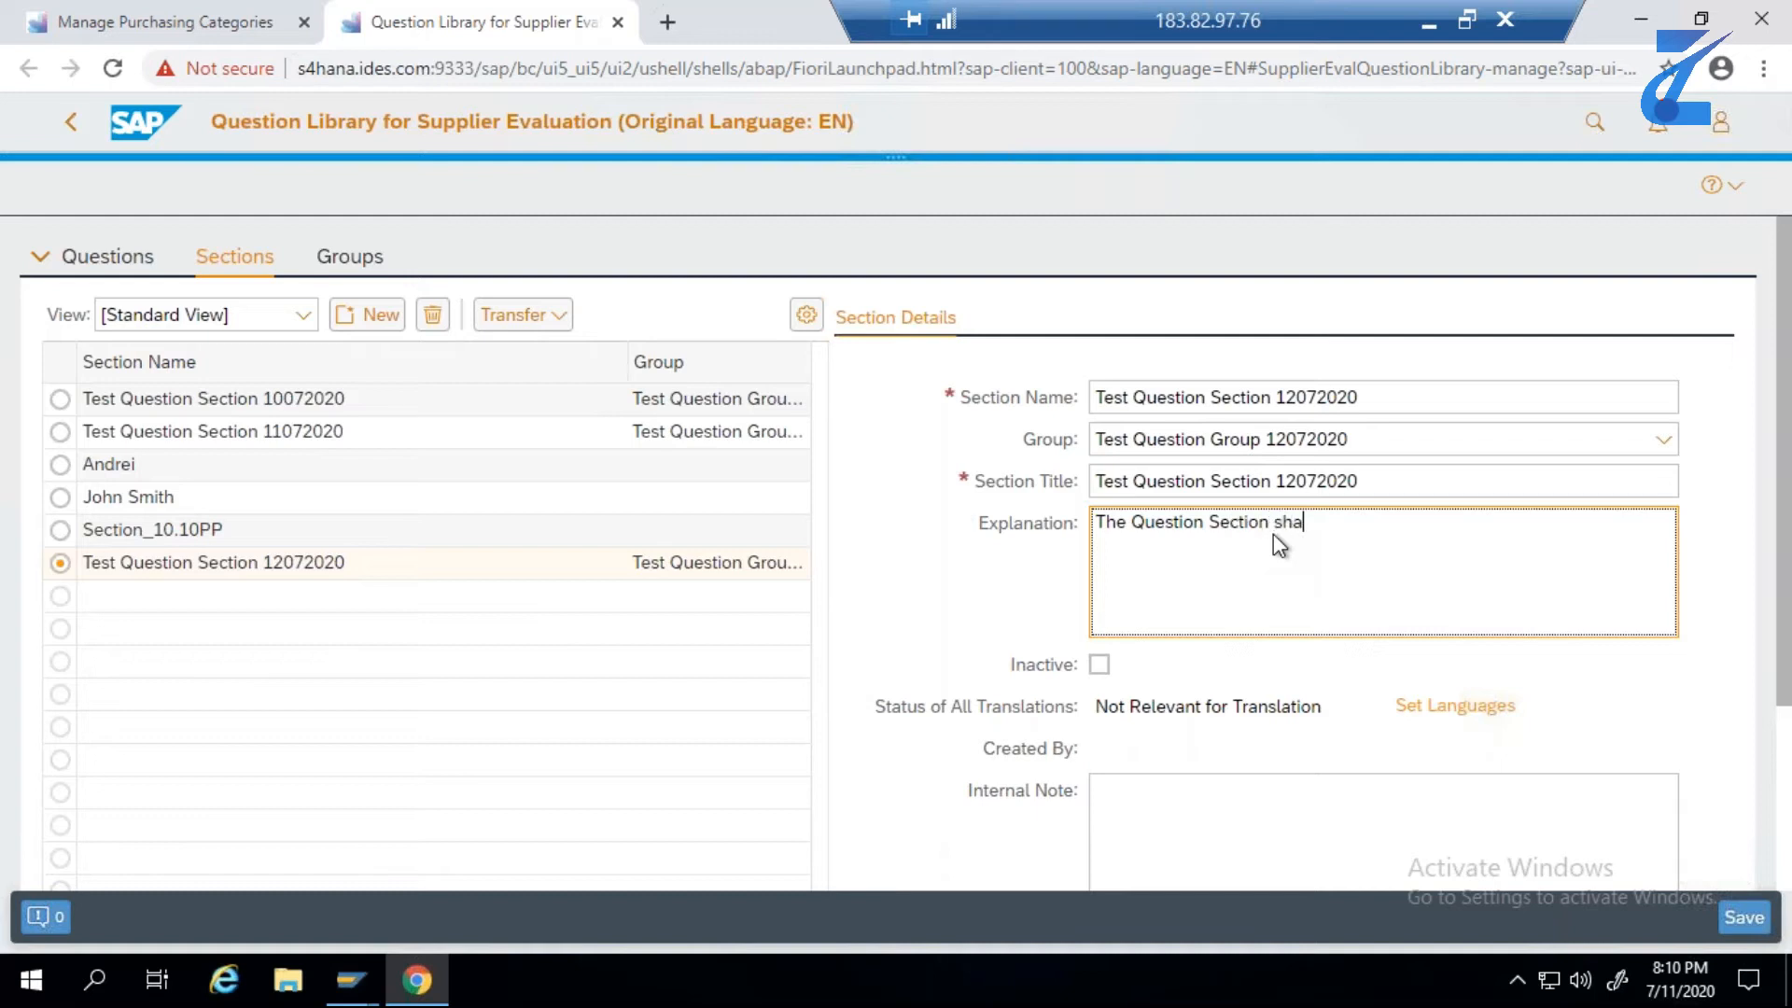
type(" Section shall be used")
type("to evaluate the Vendors")
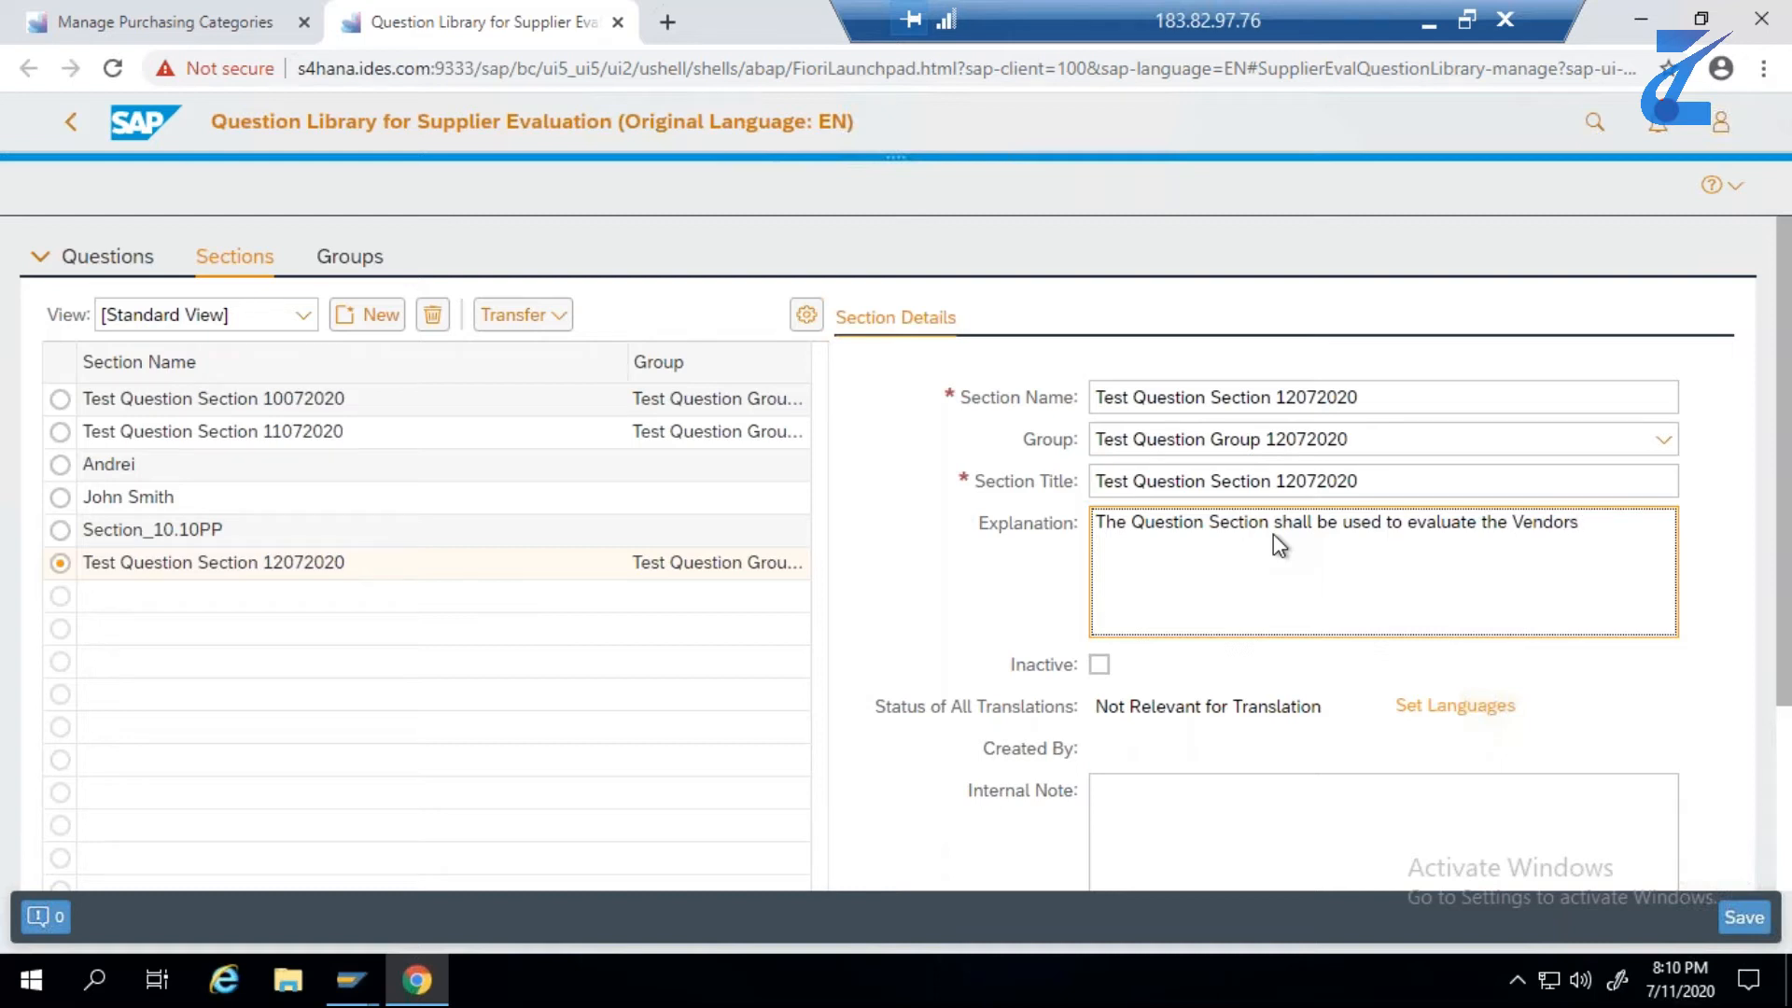
- Review the remaining section details, leave the internal note empty, save the section and dismiss the message
left_click(1783, 712)
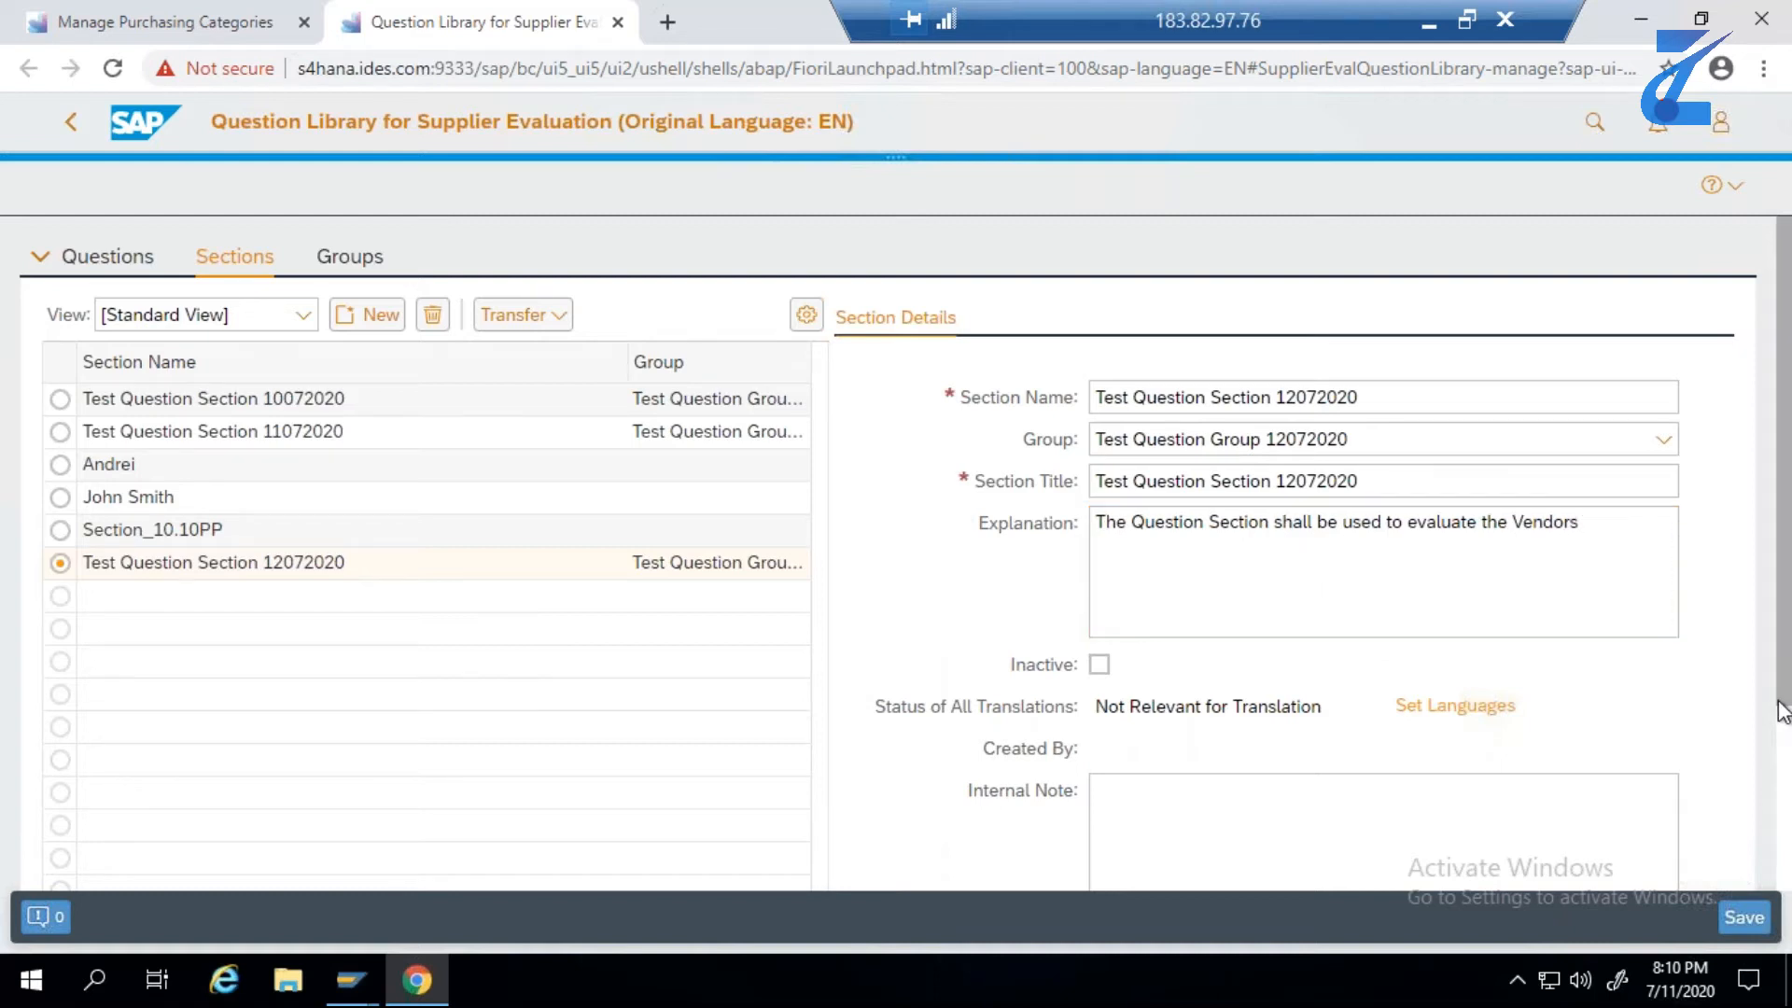
scroll(1783, 711, "down", 3)
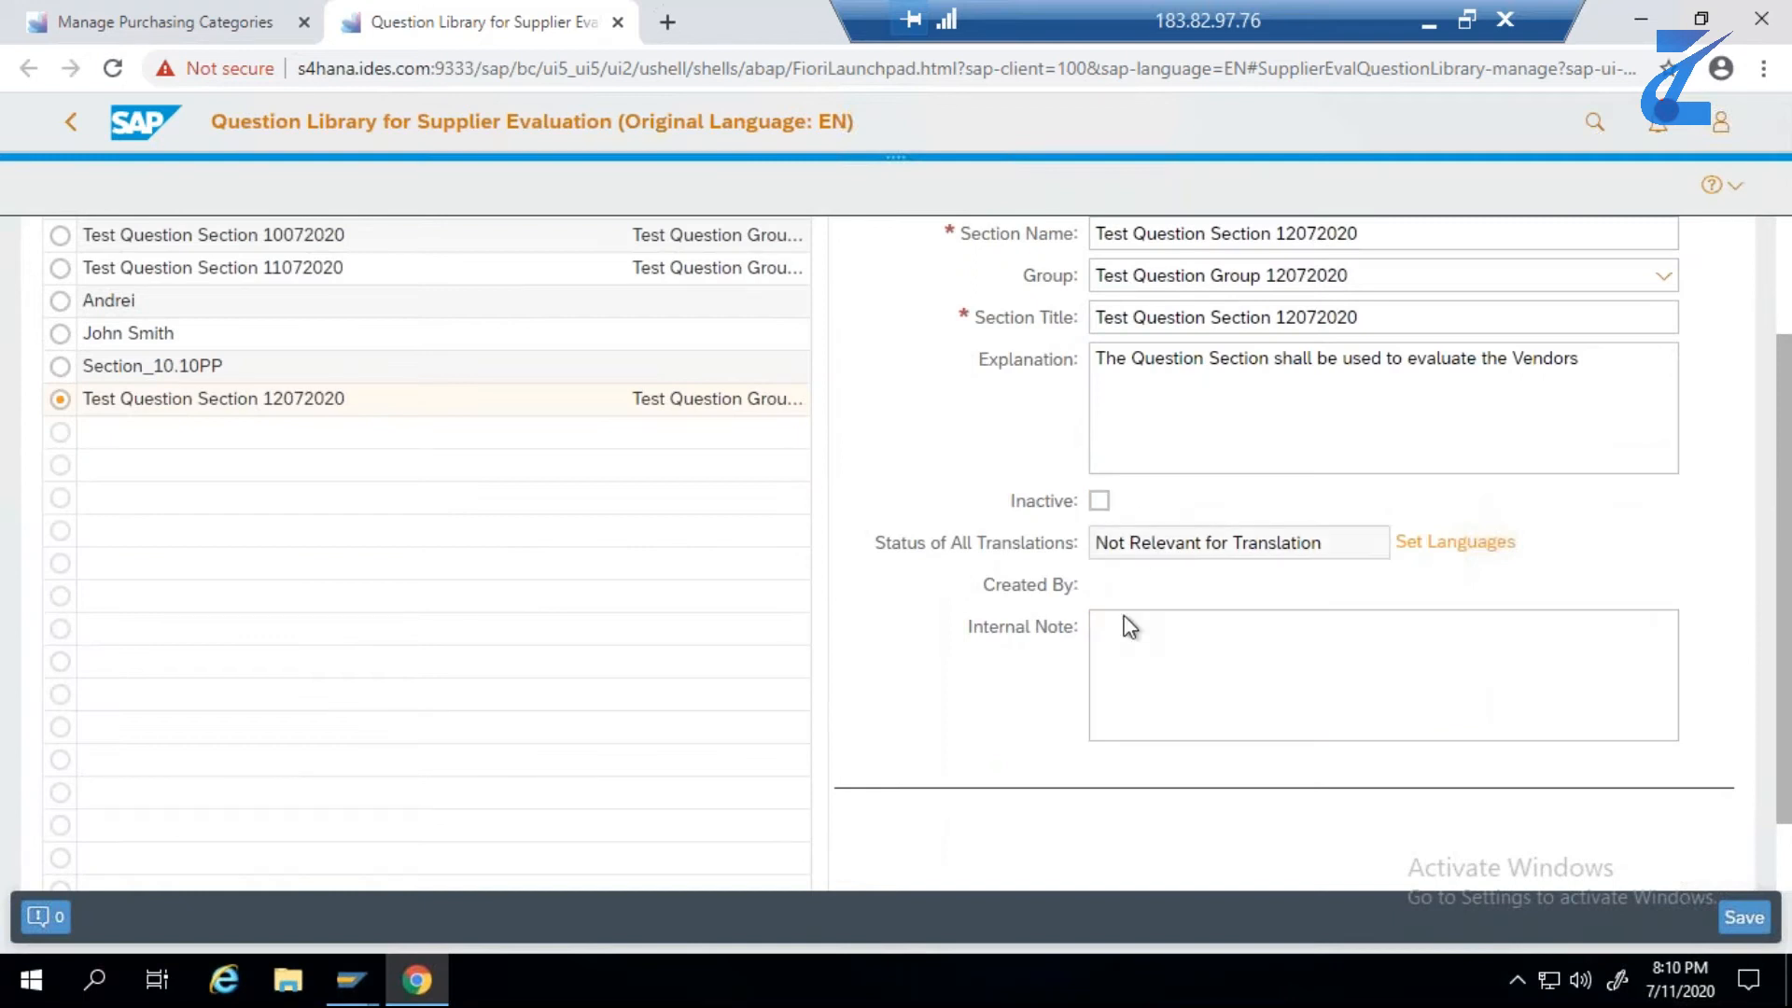
left_click(1114, 638)
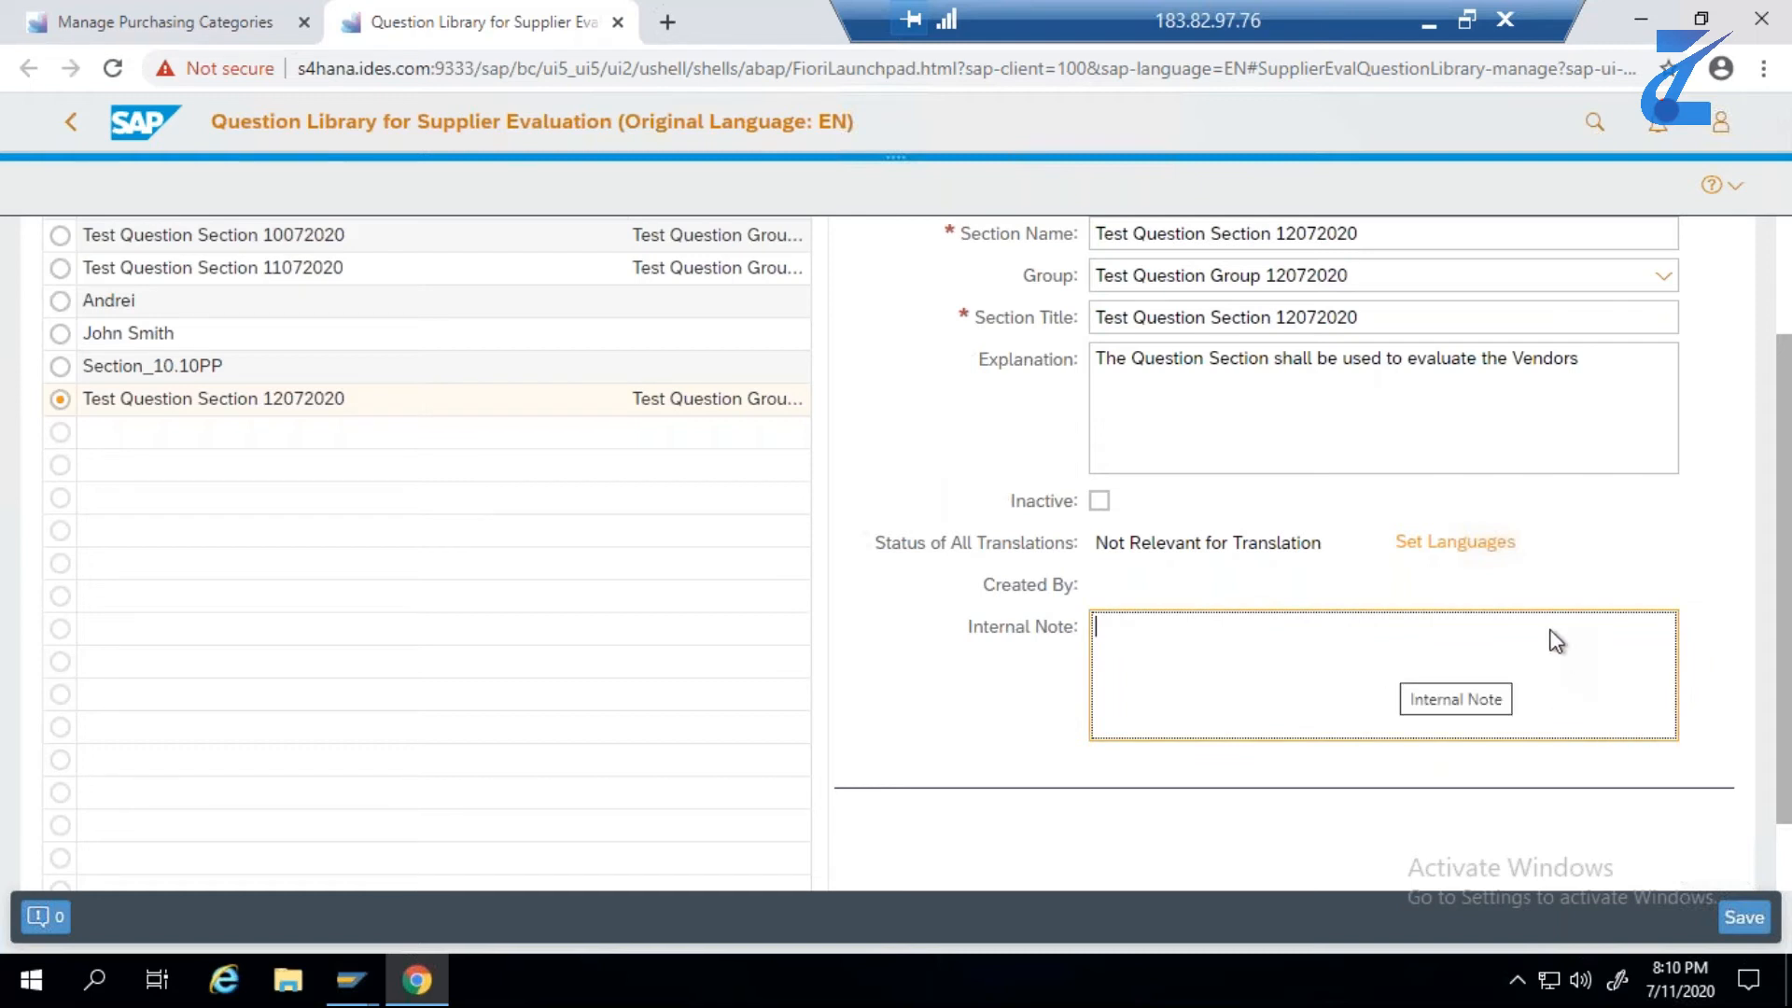
scroll(1552, 636, "up", 2)
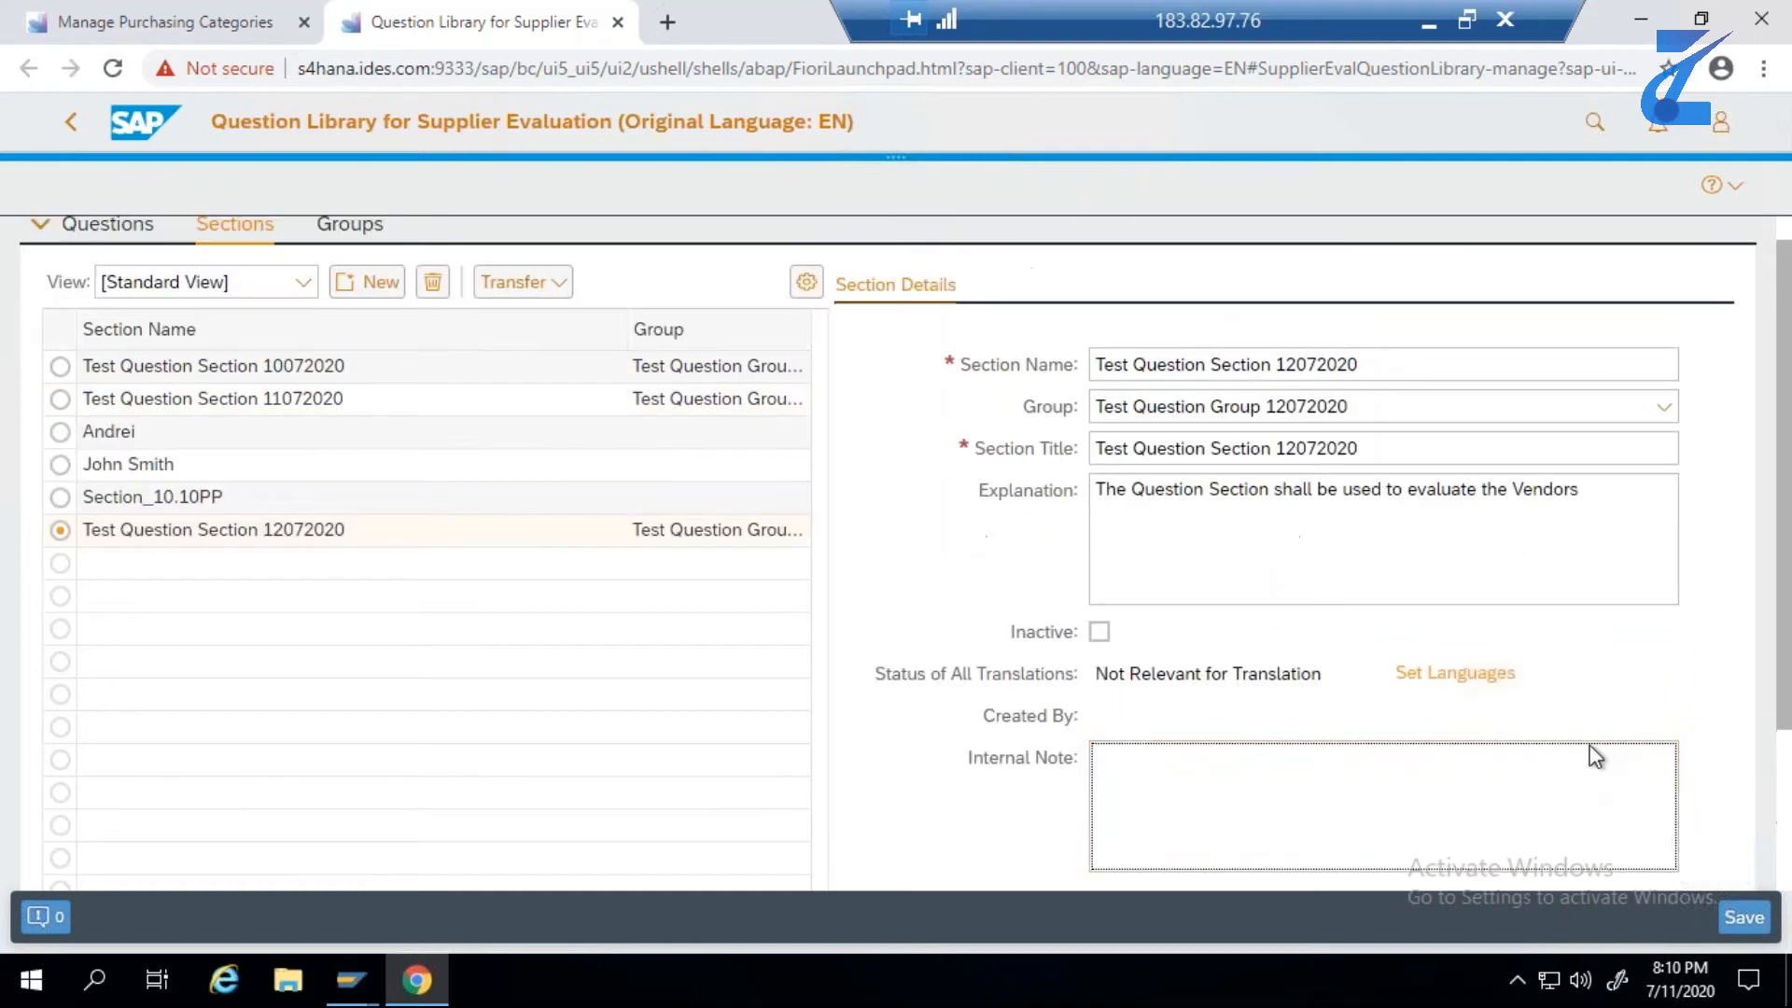
left_click(1742, 918)
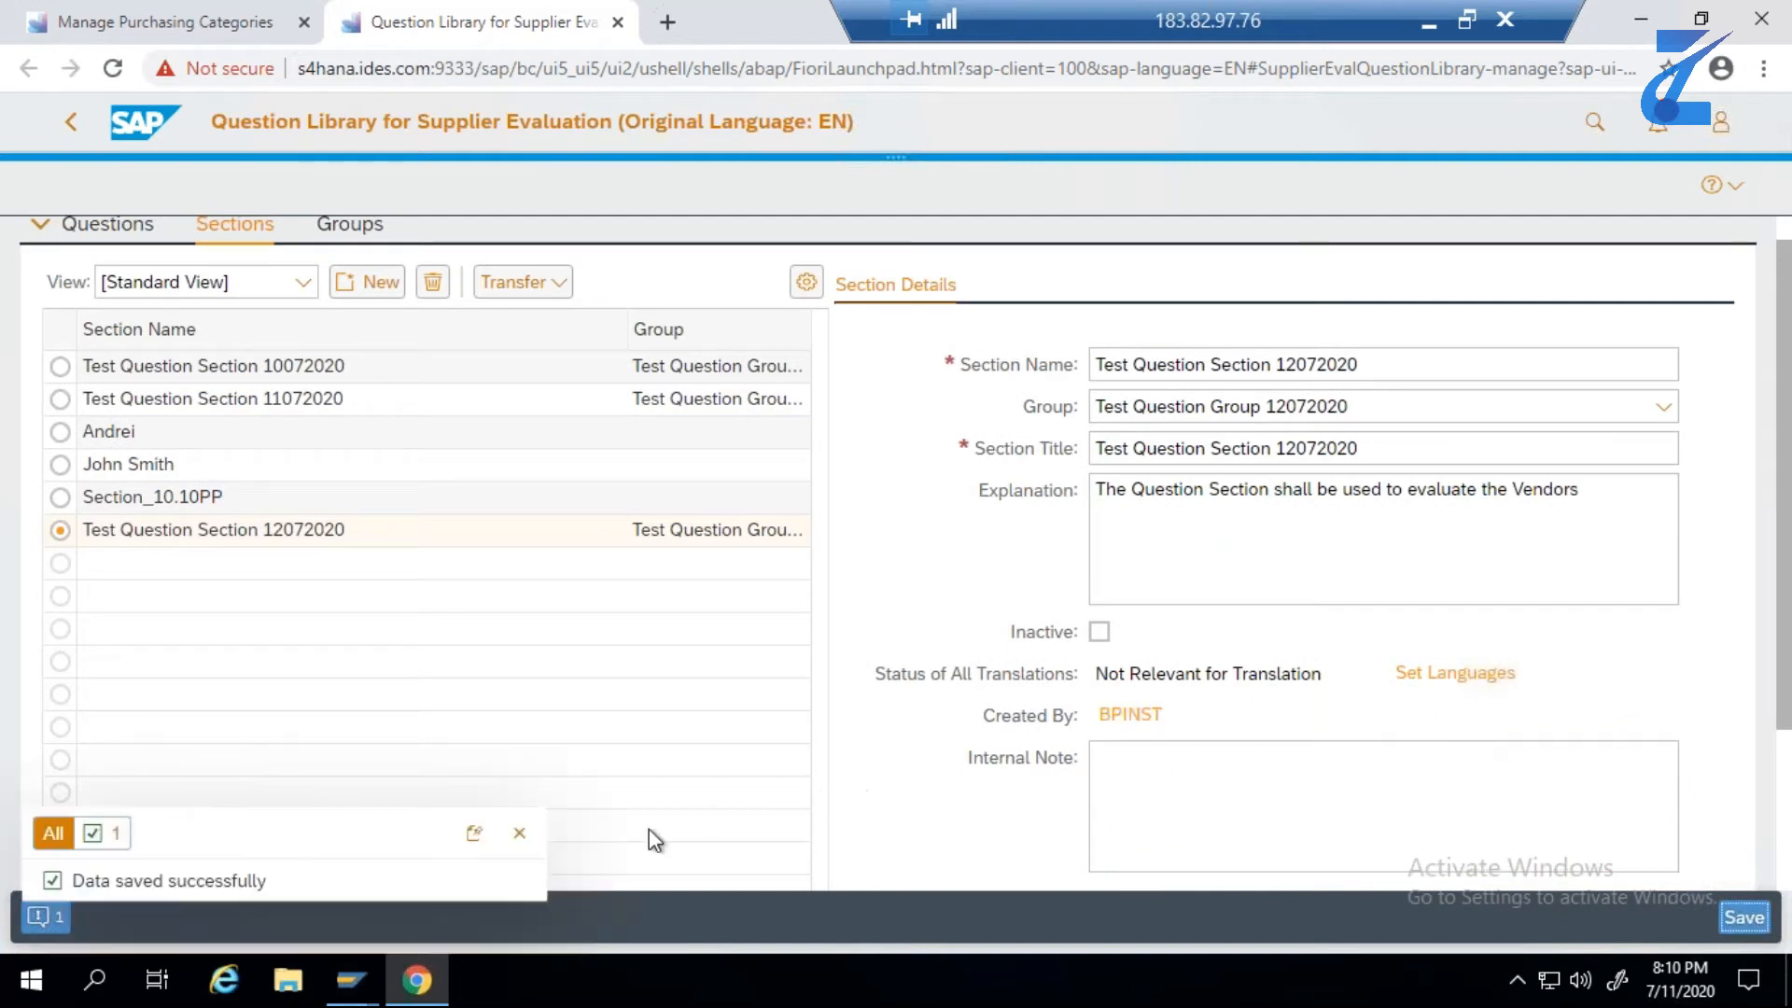
left_click(520, 832)
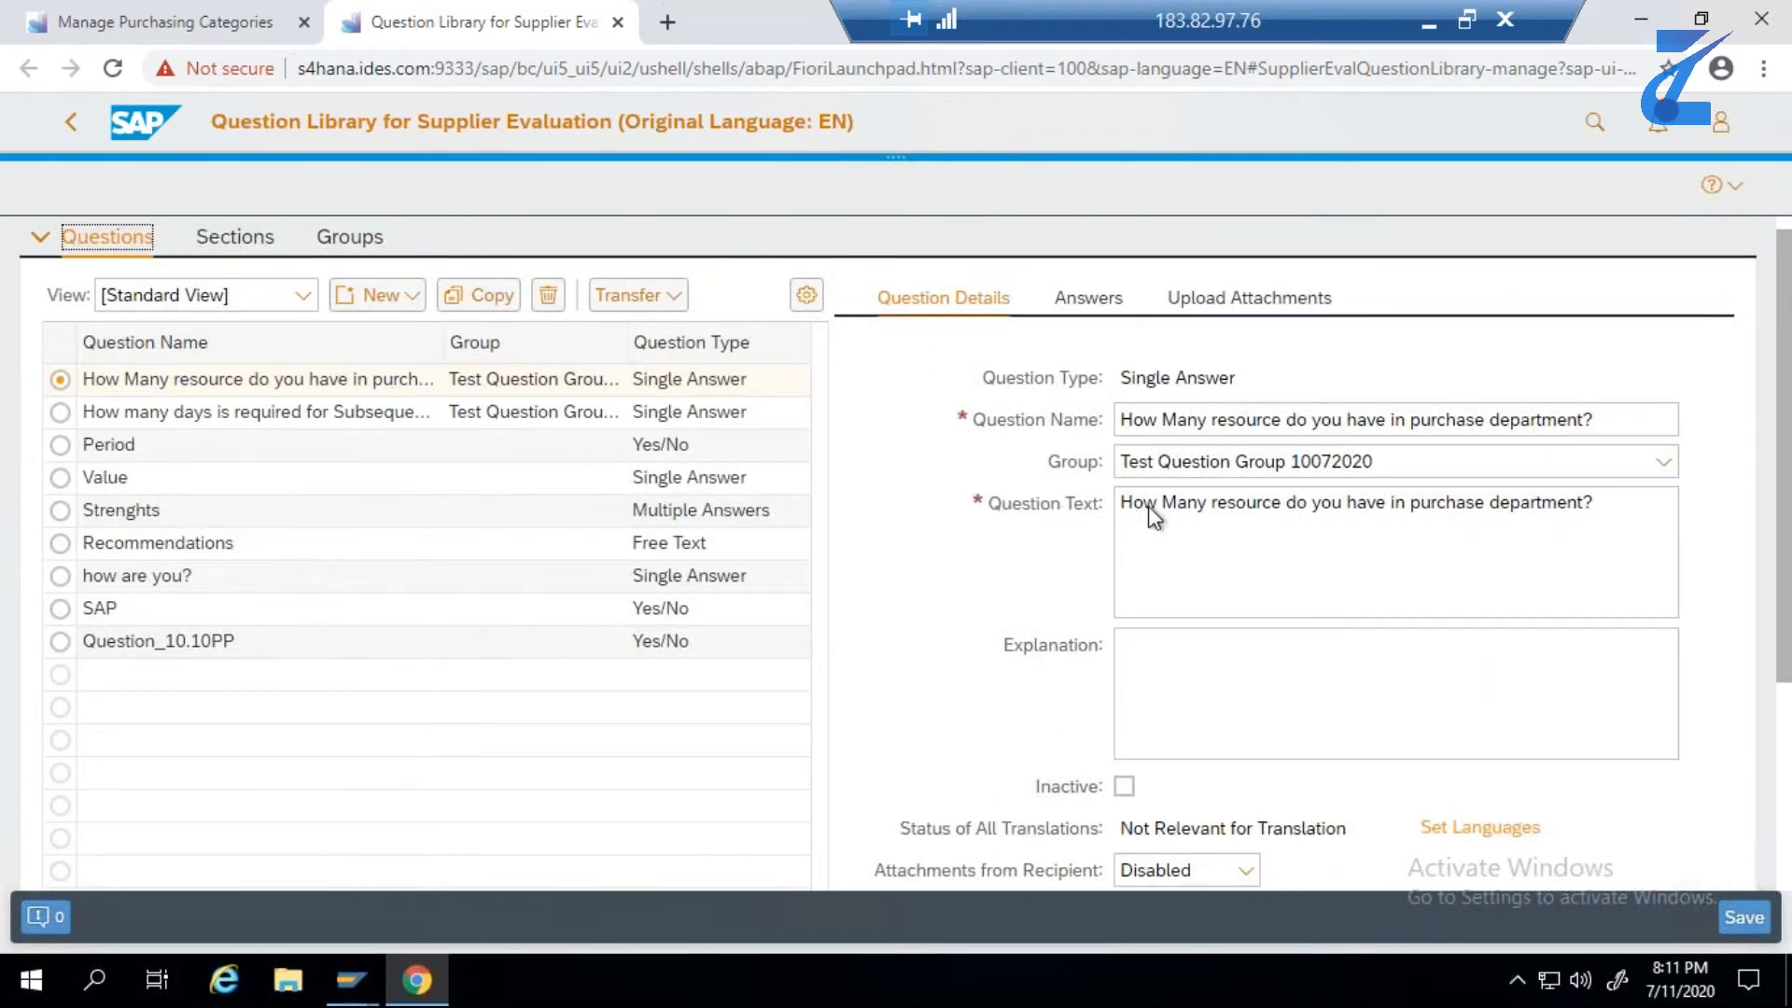
- In the questions list, reassign "How Many resource do you have in purchase department?" to Test Question Group 12072020 and save
left_click(1383, 463)
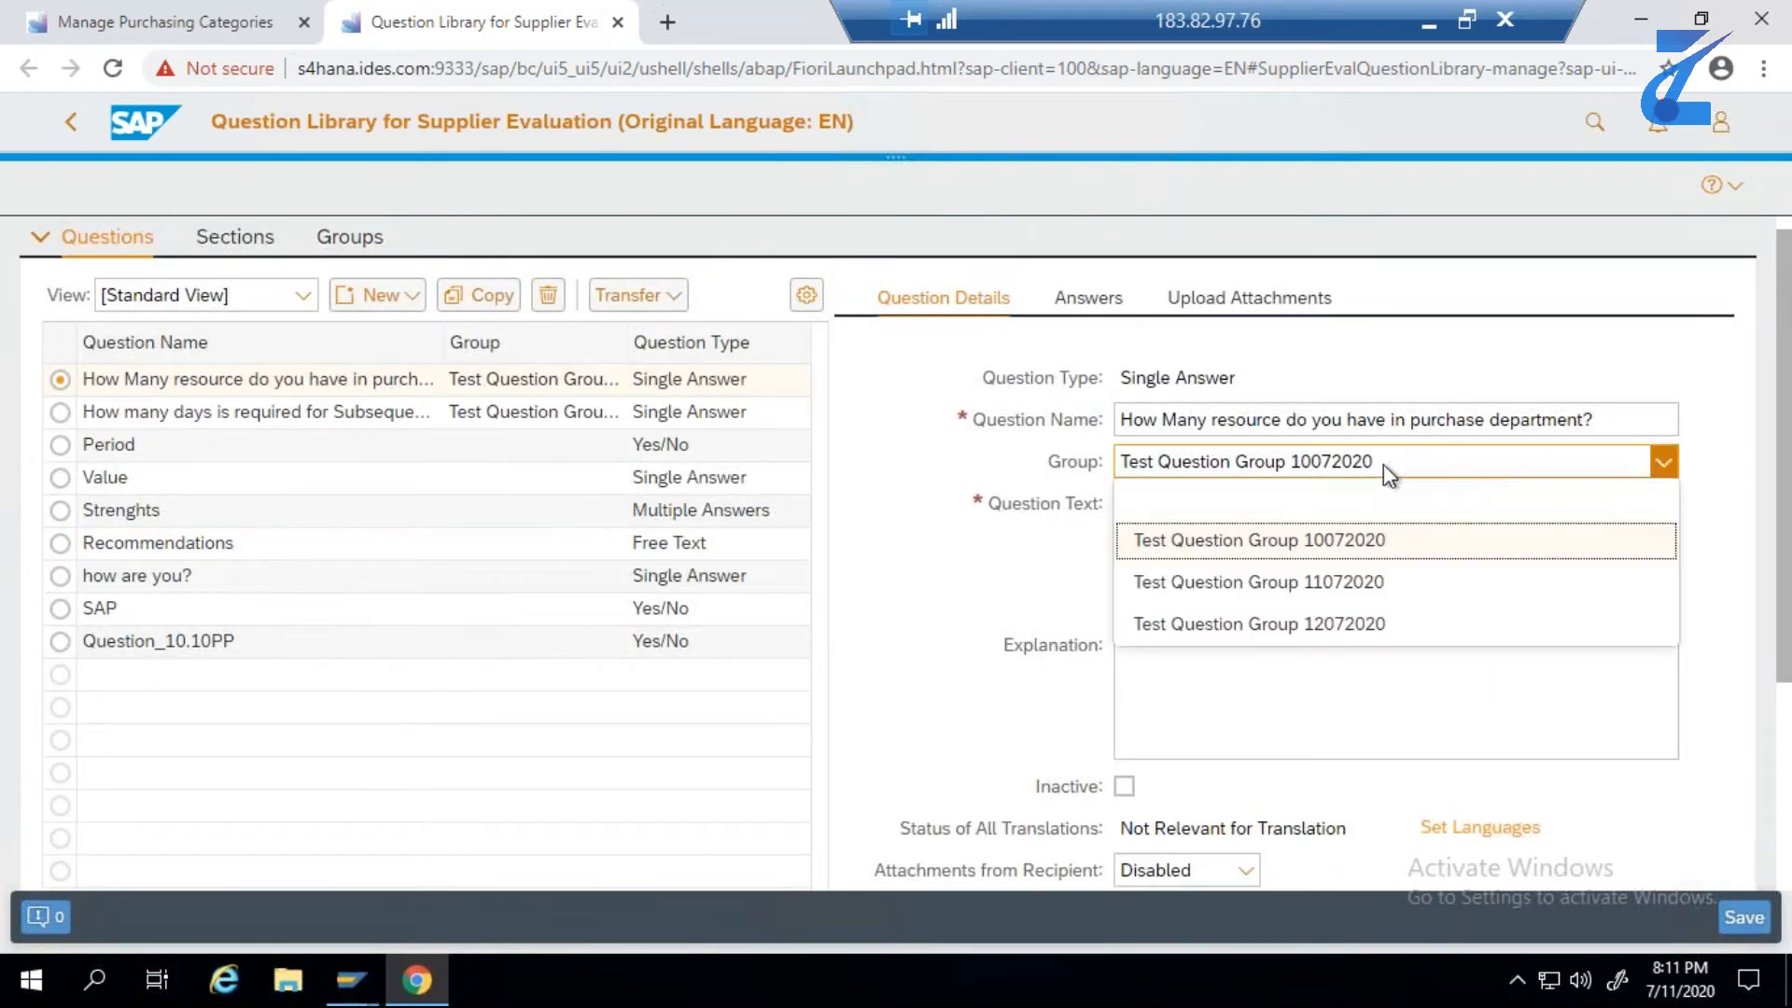
left_click(1375, 625)
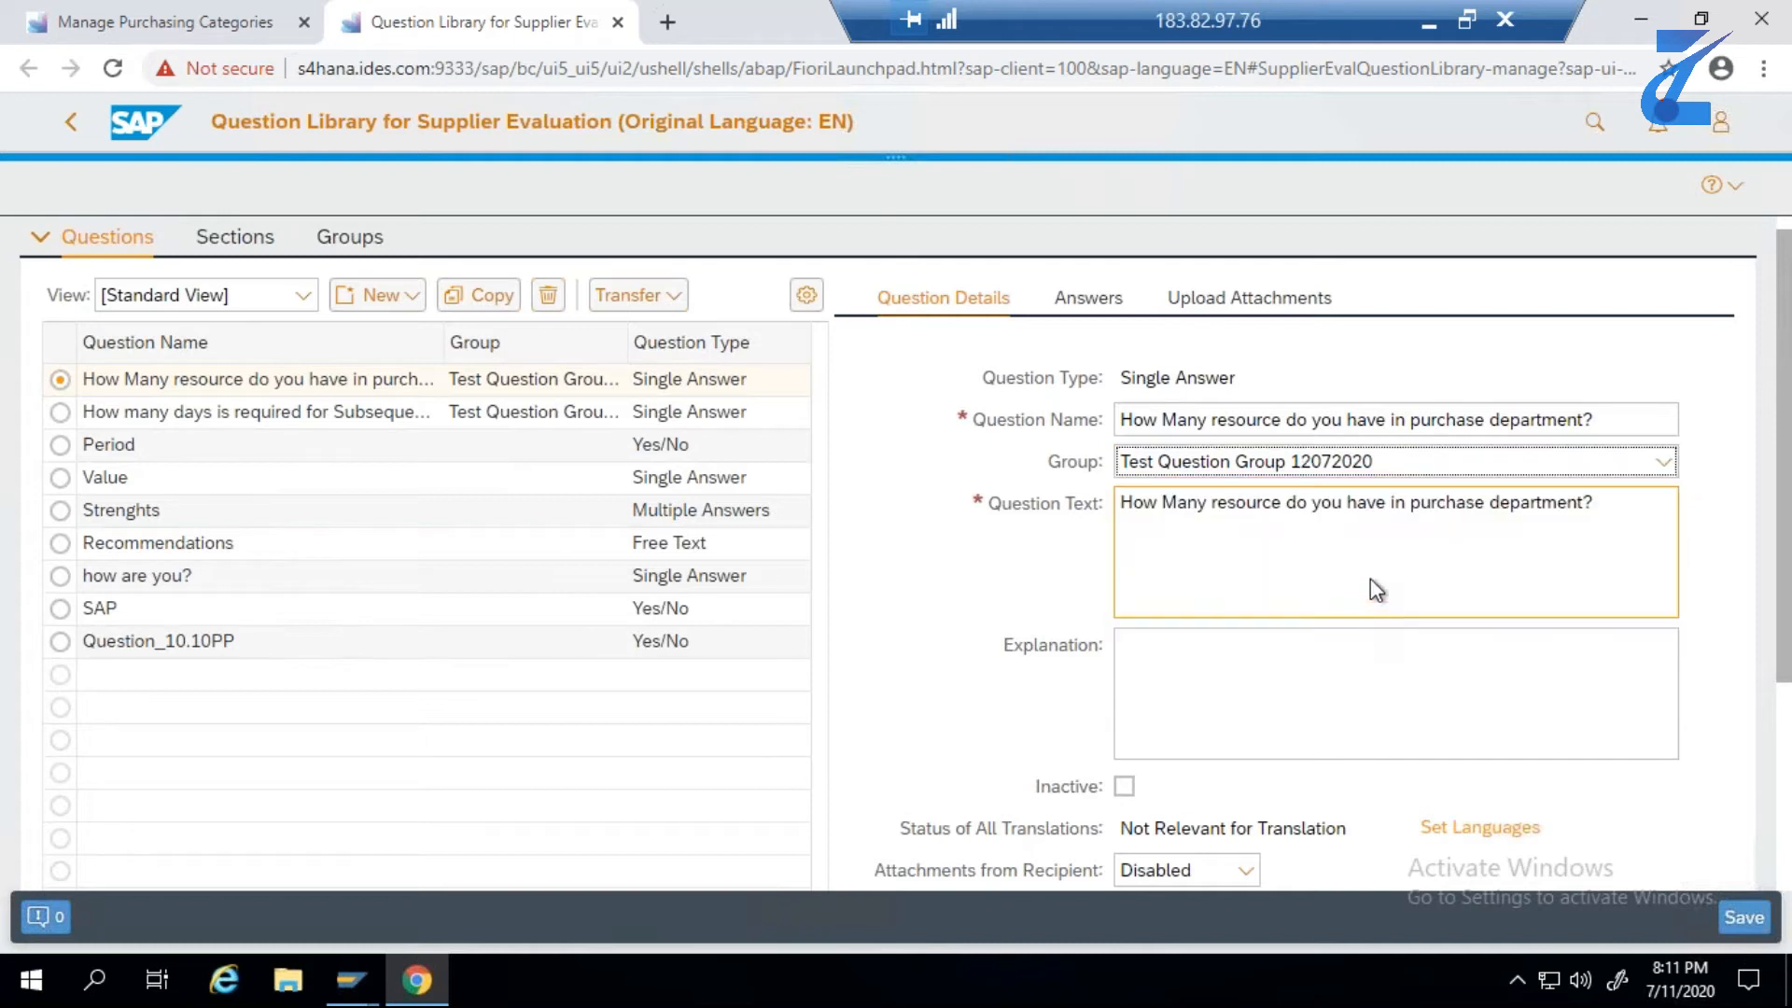
left_click(1761, 912)
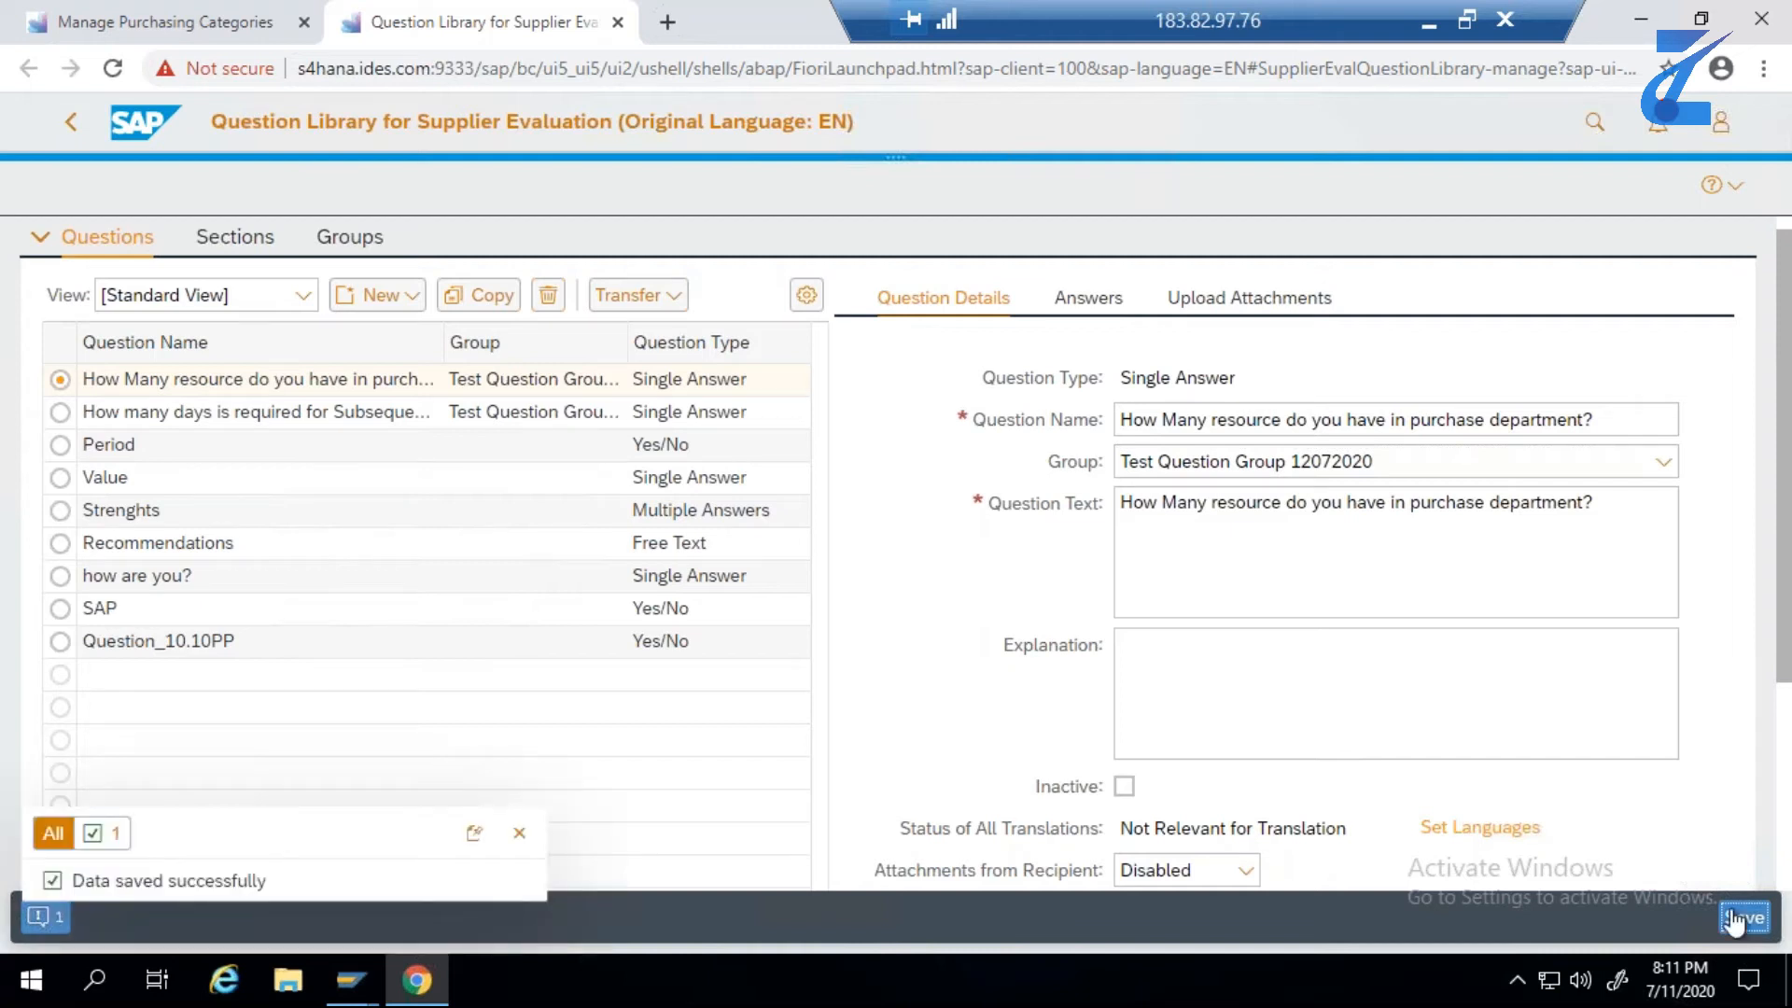
left_click(520, 834)
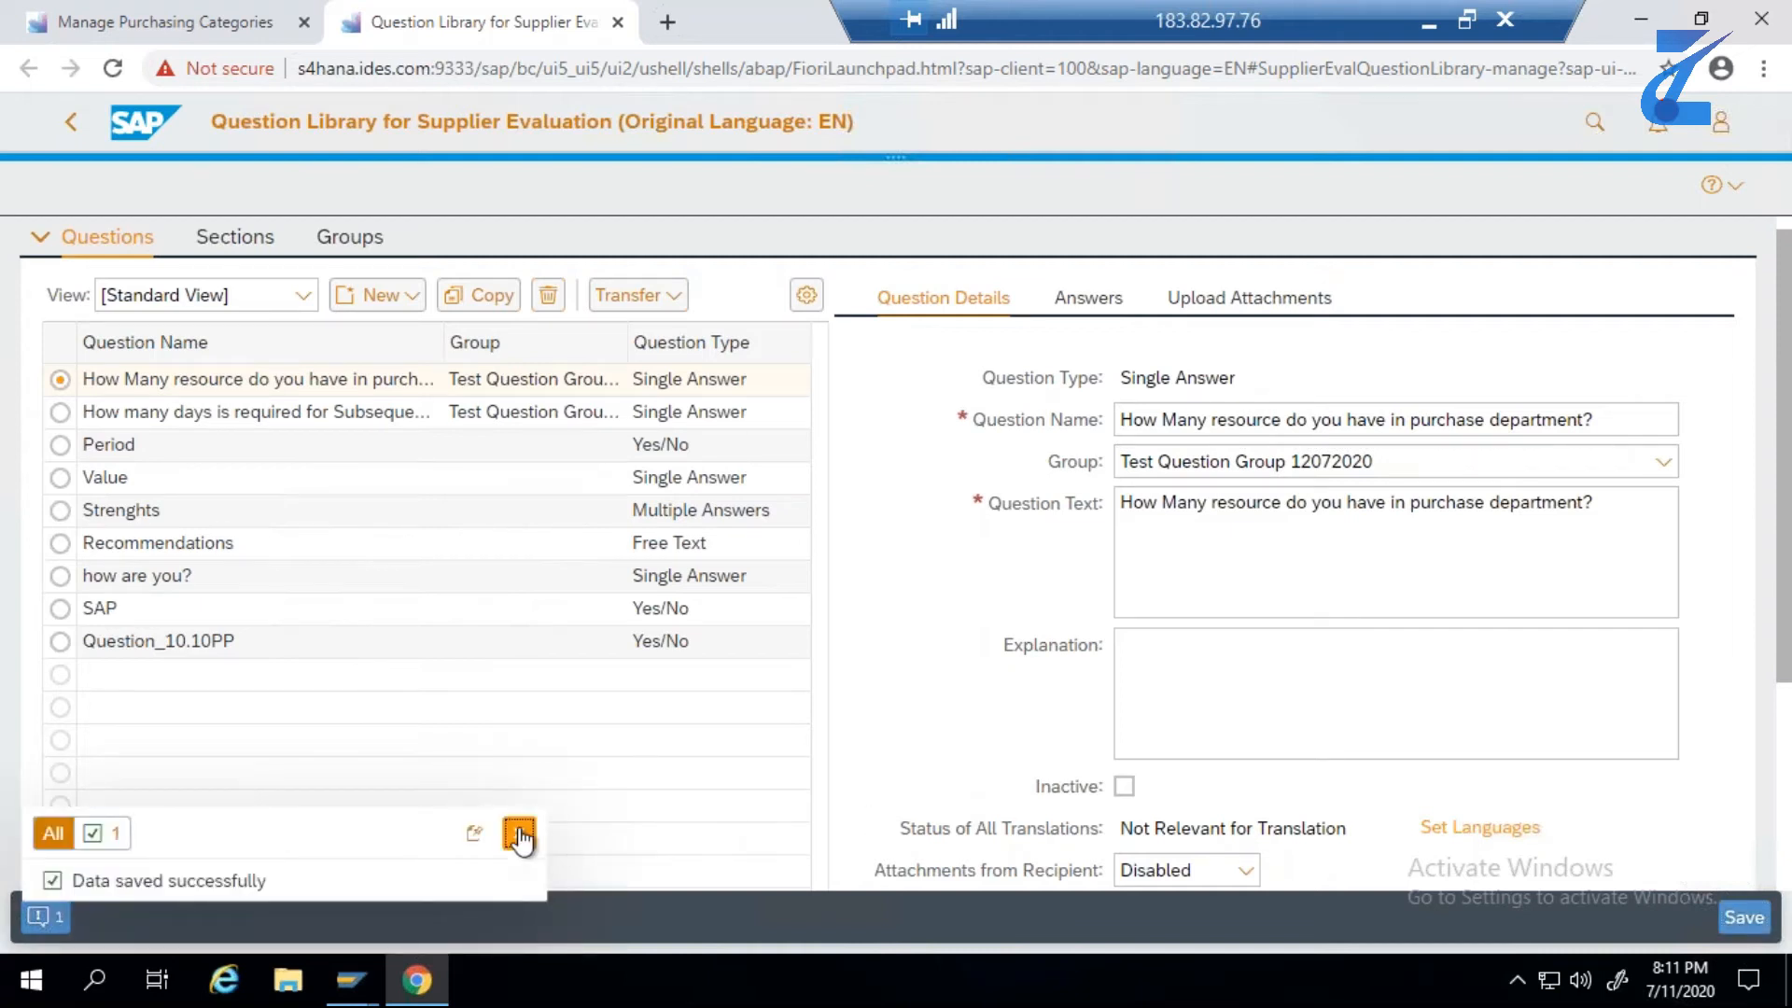
- Reassign the question "How many days is required for Subsequent Delivery?" to Test Question Group 12072020 and save it
left_click(61, 412)
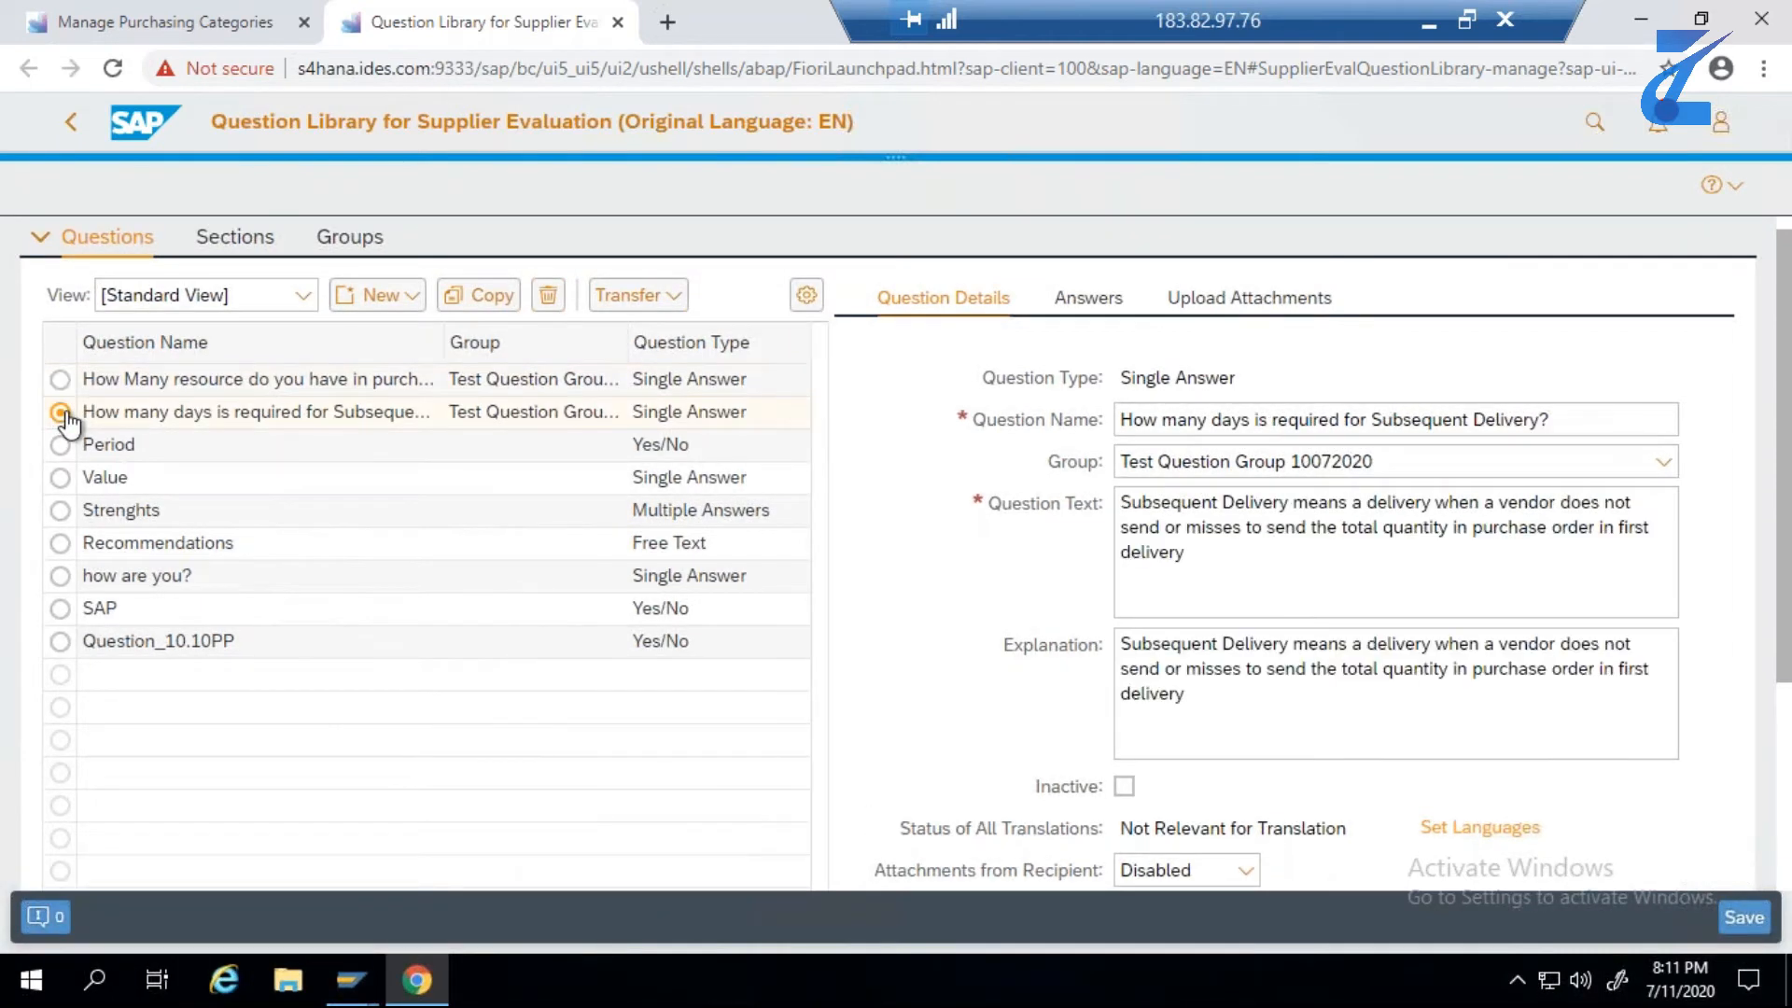
scroll(1129, 728, "down", 1)
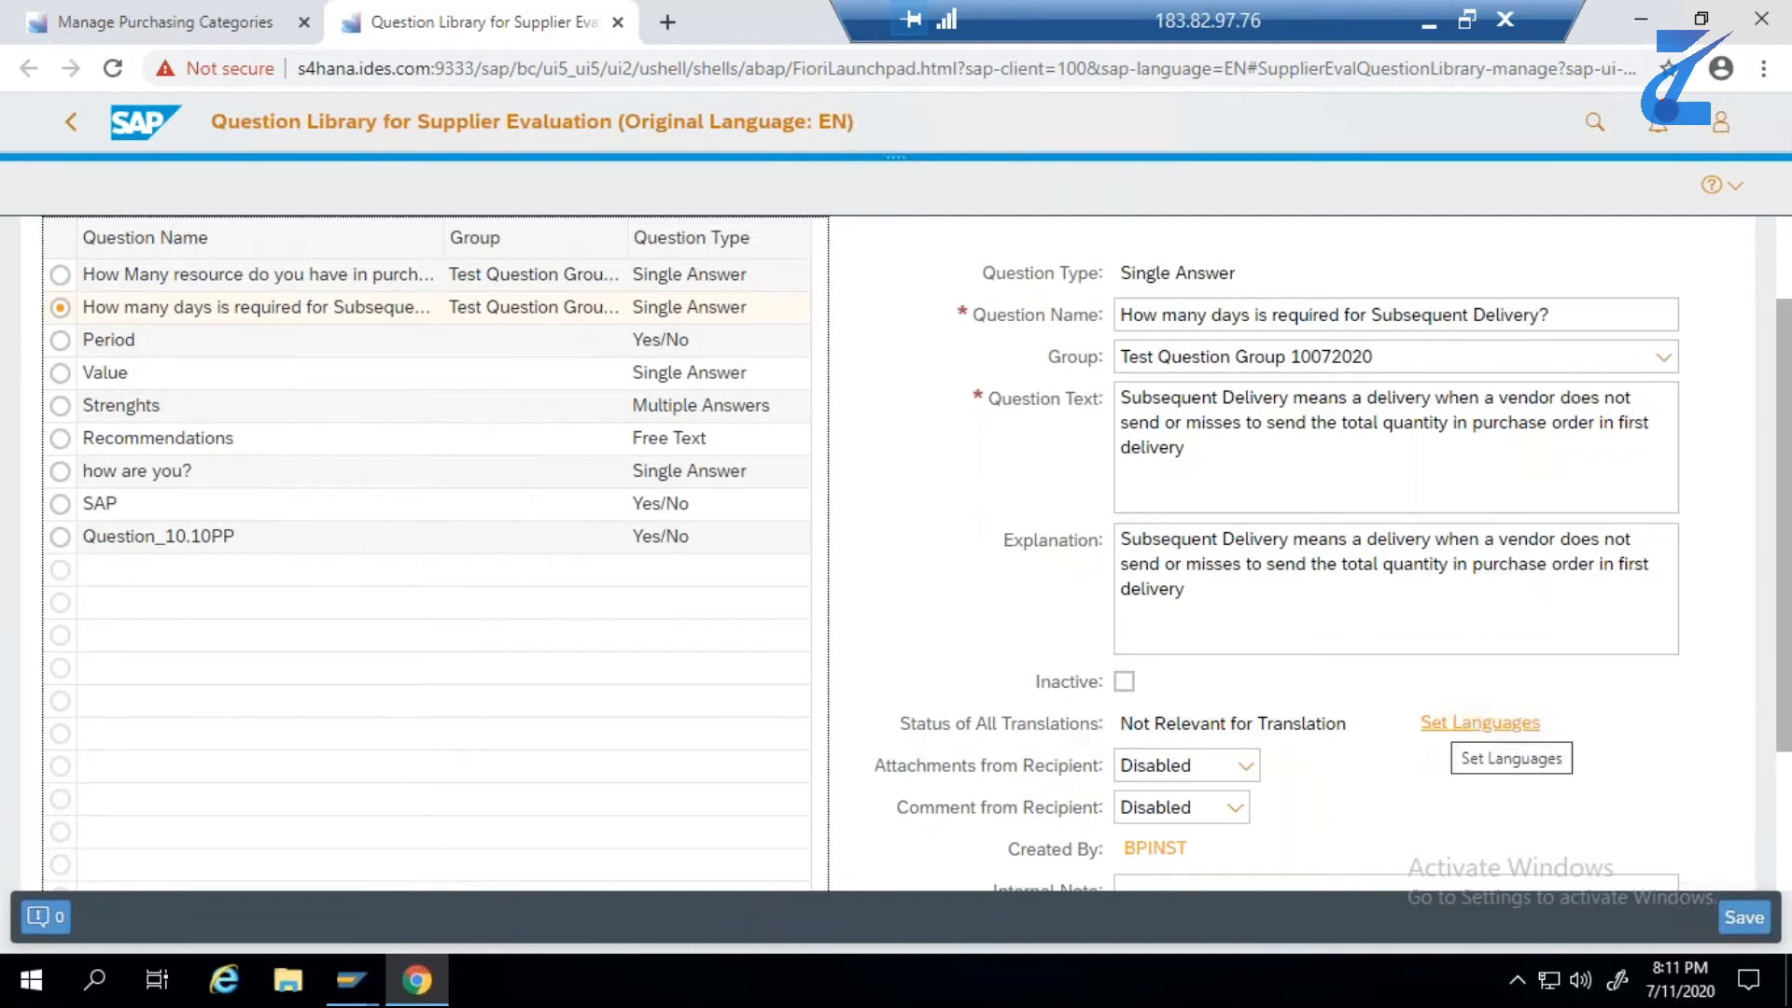
scroll(1653, 532, "up", 1)
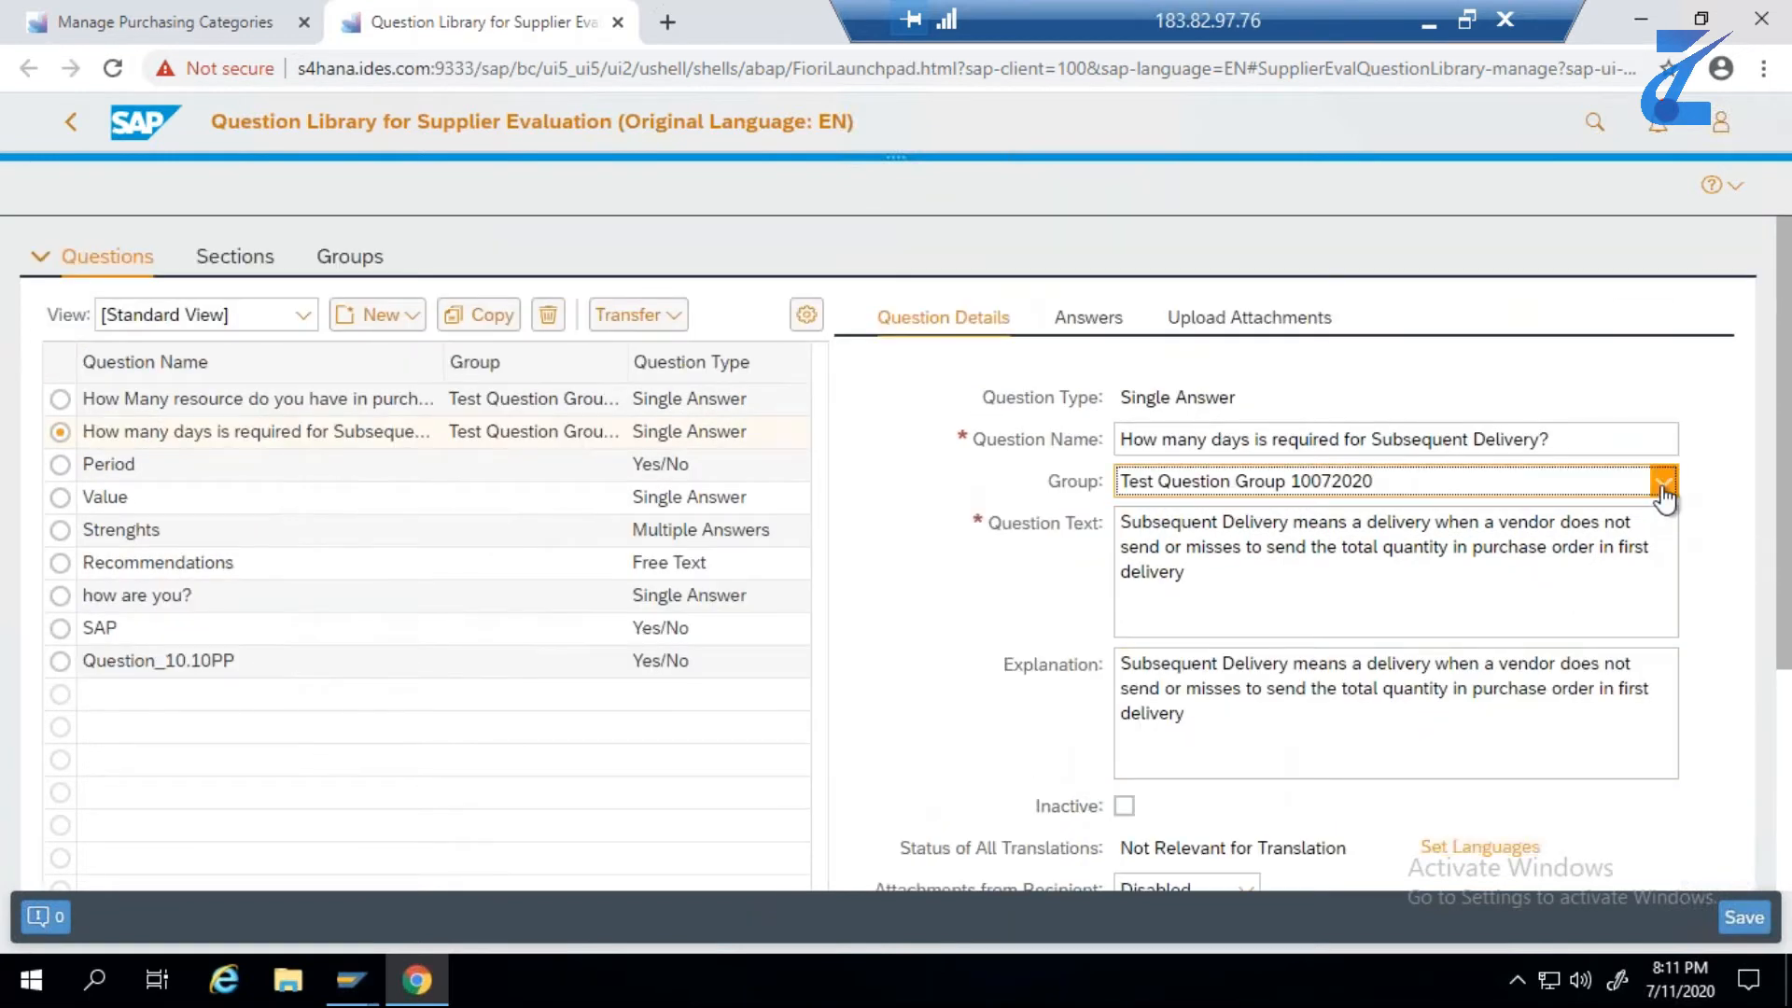
left_click(1664, 483)
left_click(1442, 638)
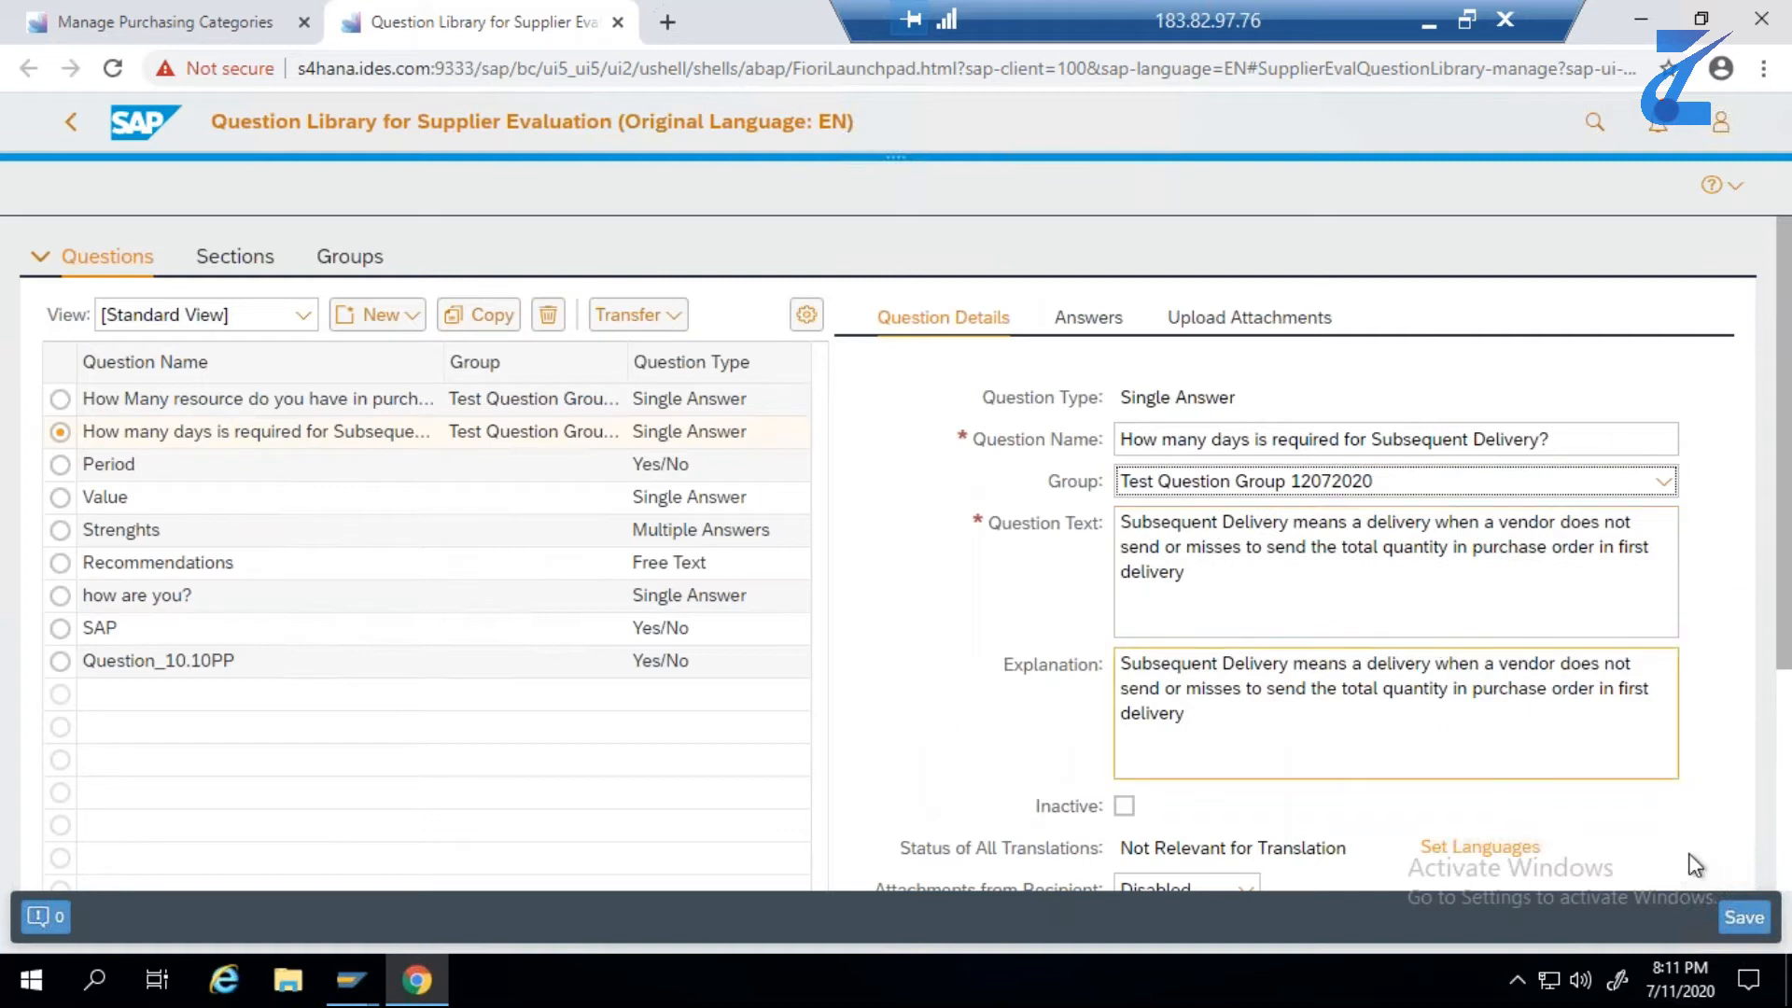
left_click(1742, 920)
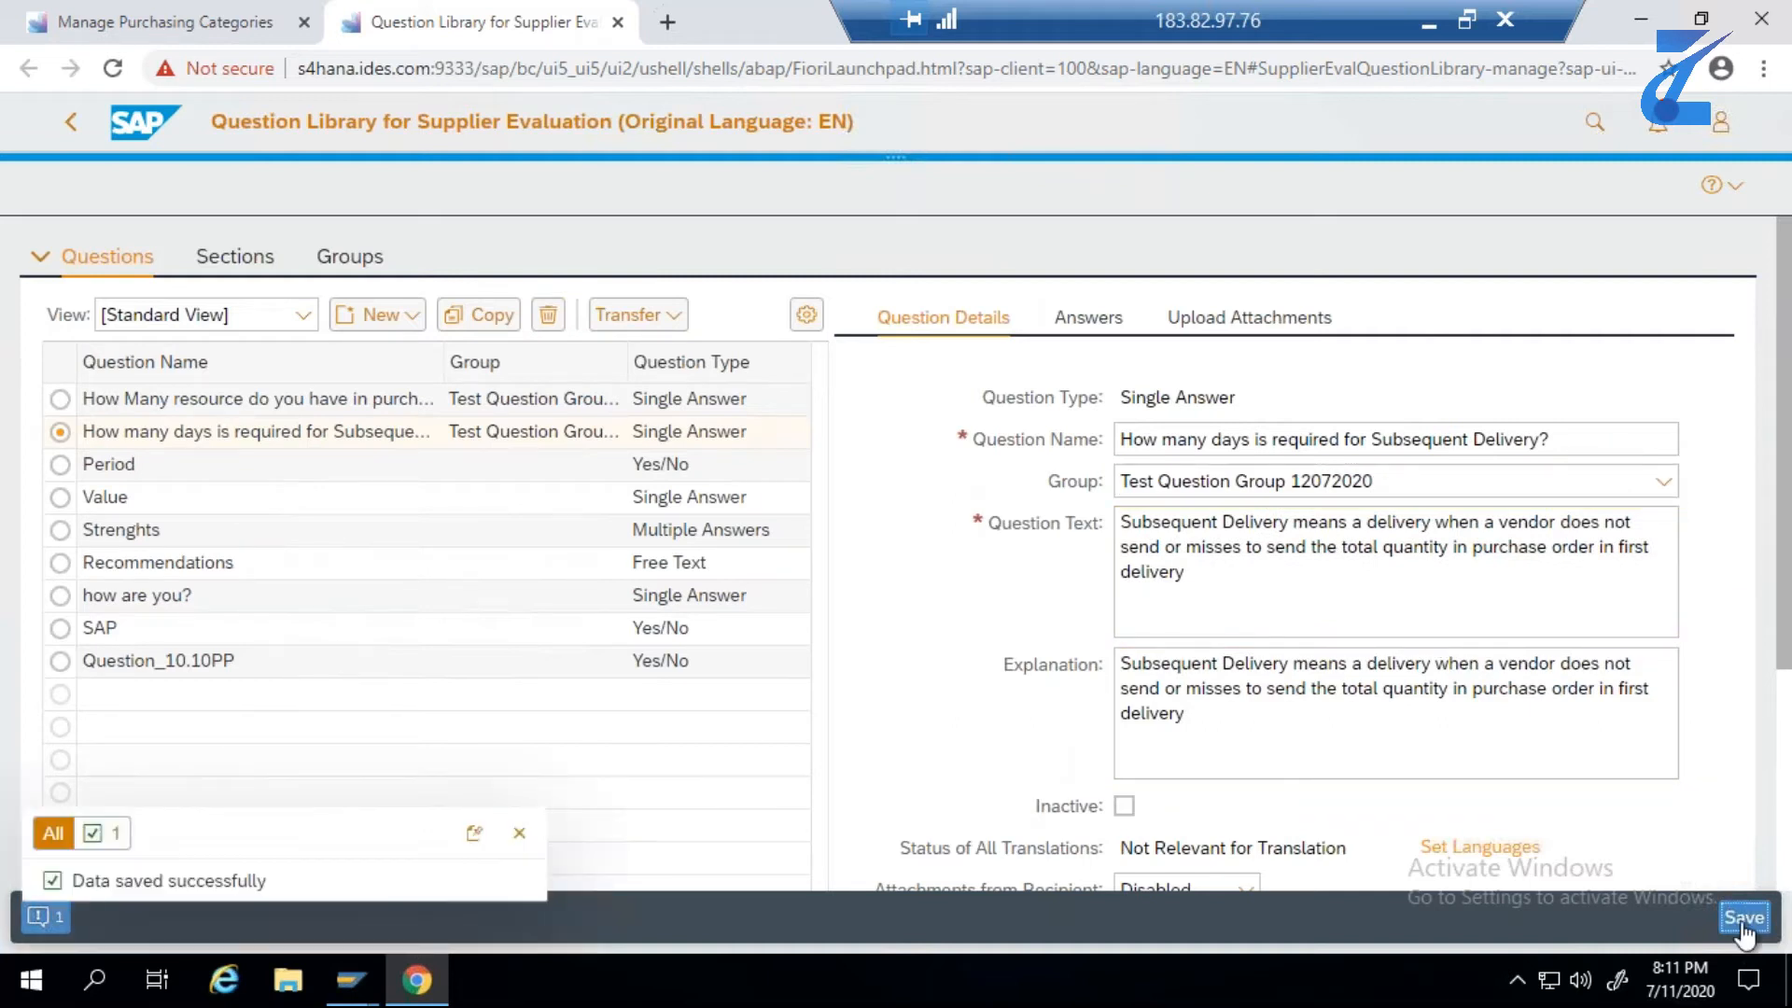
left_click(519, 832)
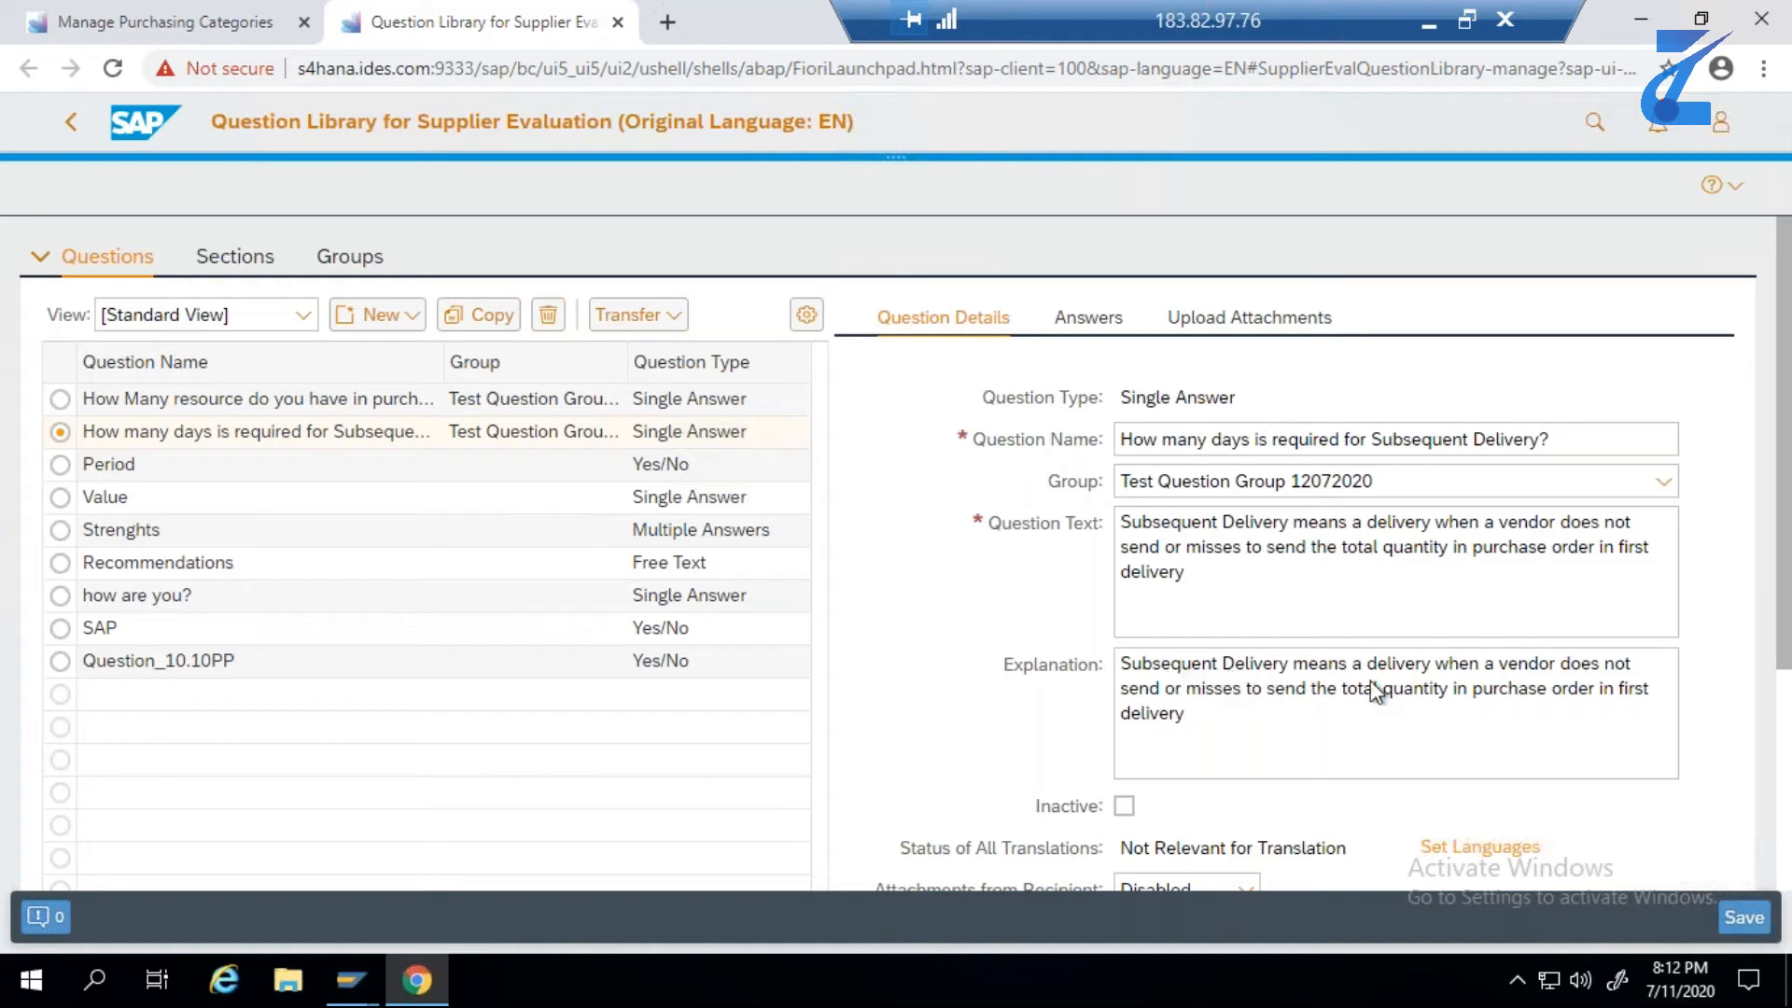
- Review the scored answers and question details of the subsequent delivery and purchase department resource questions
left_click(1084, 319)
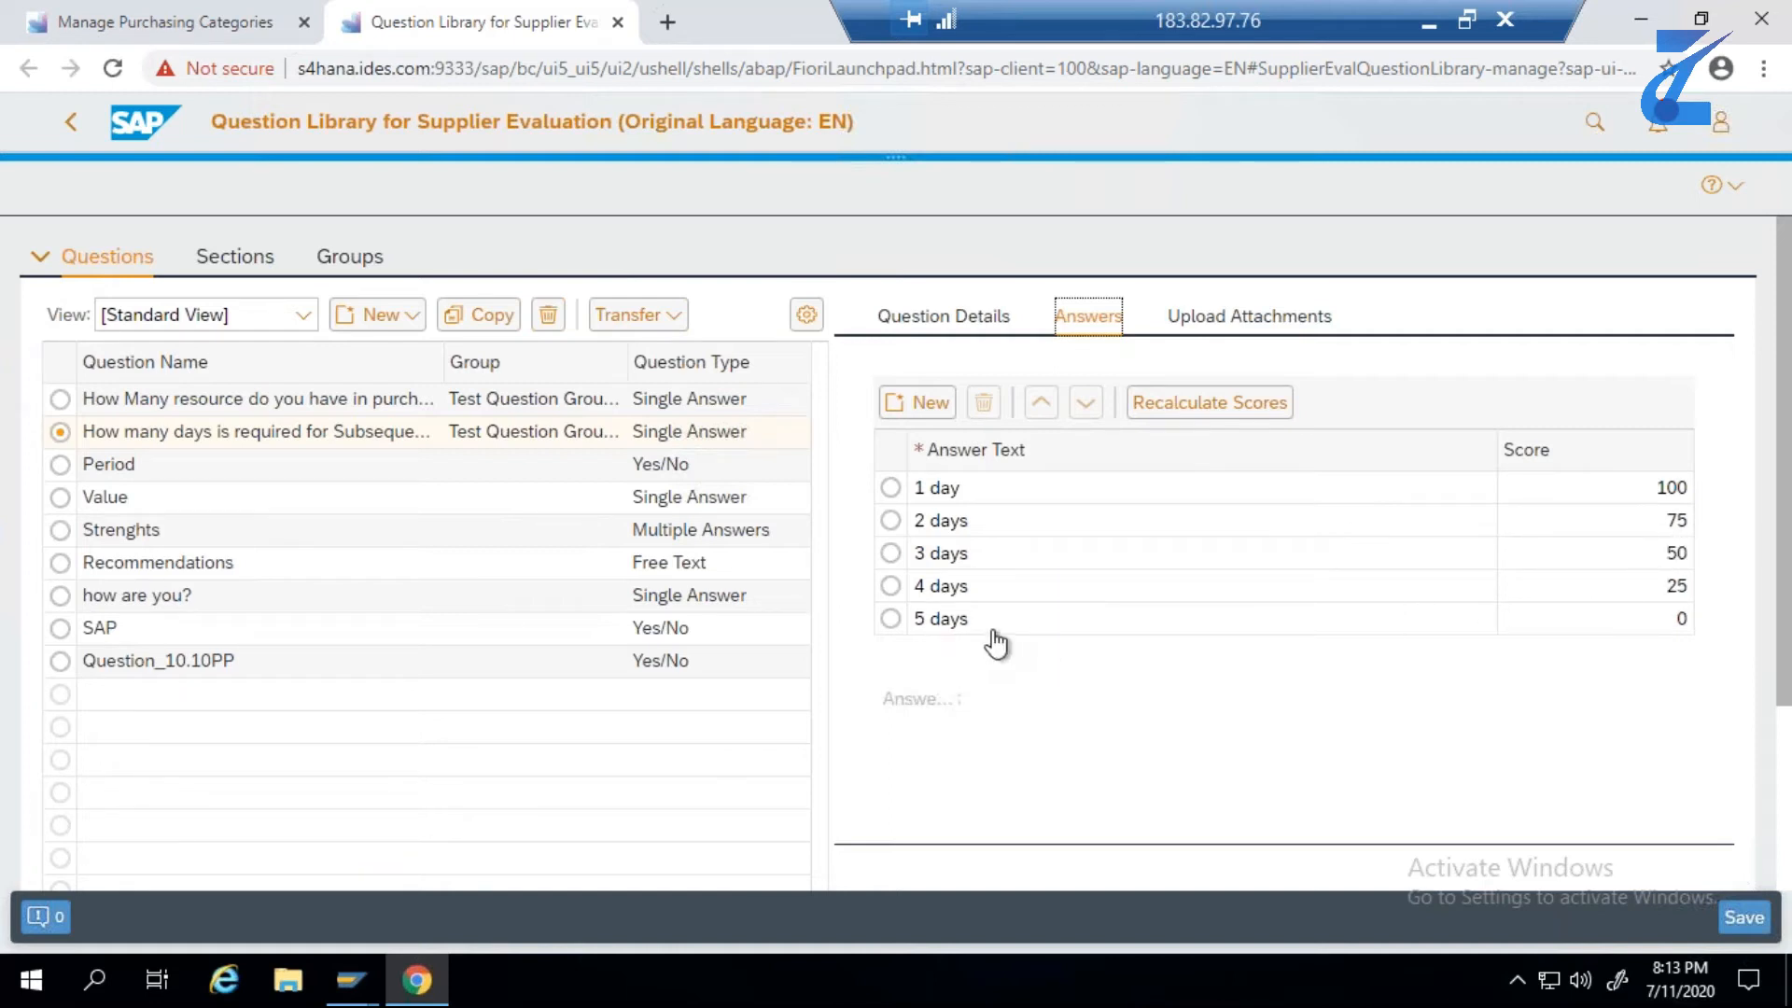
left_click(59, 399)
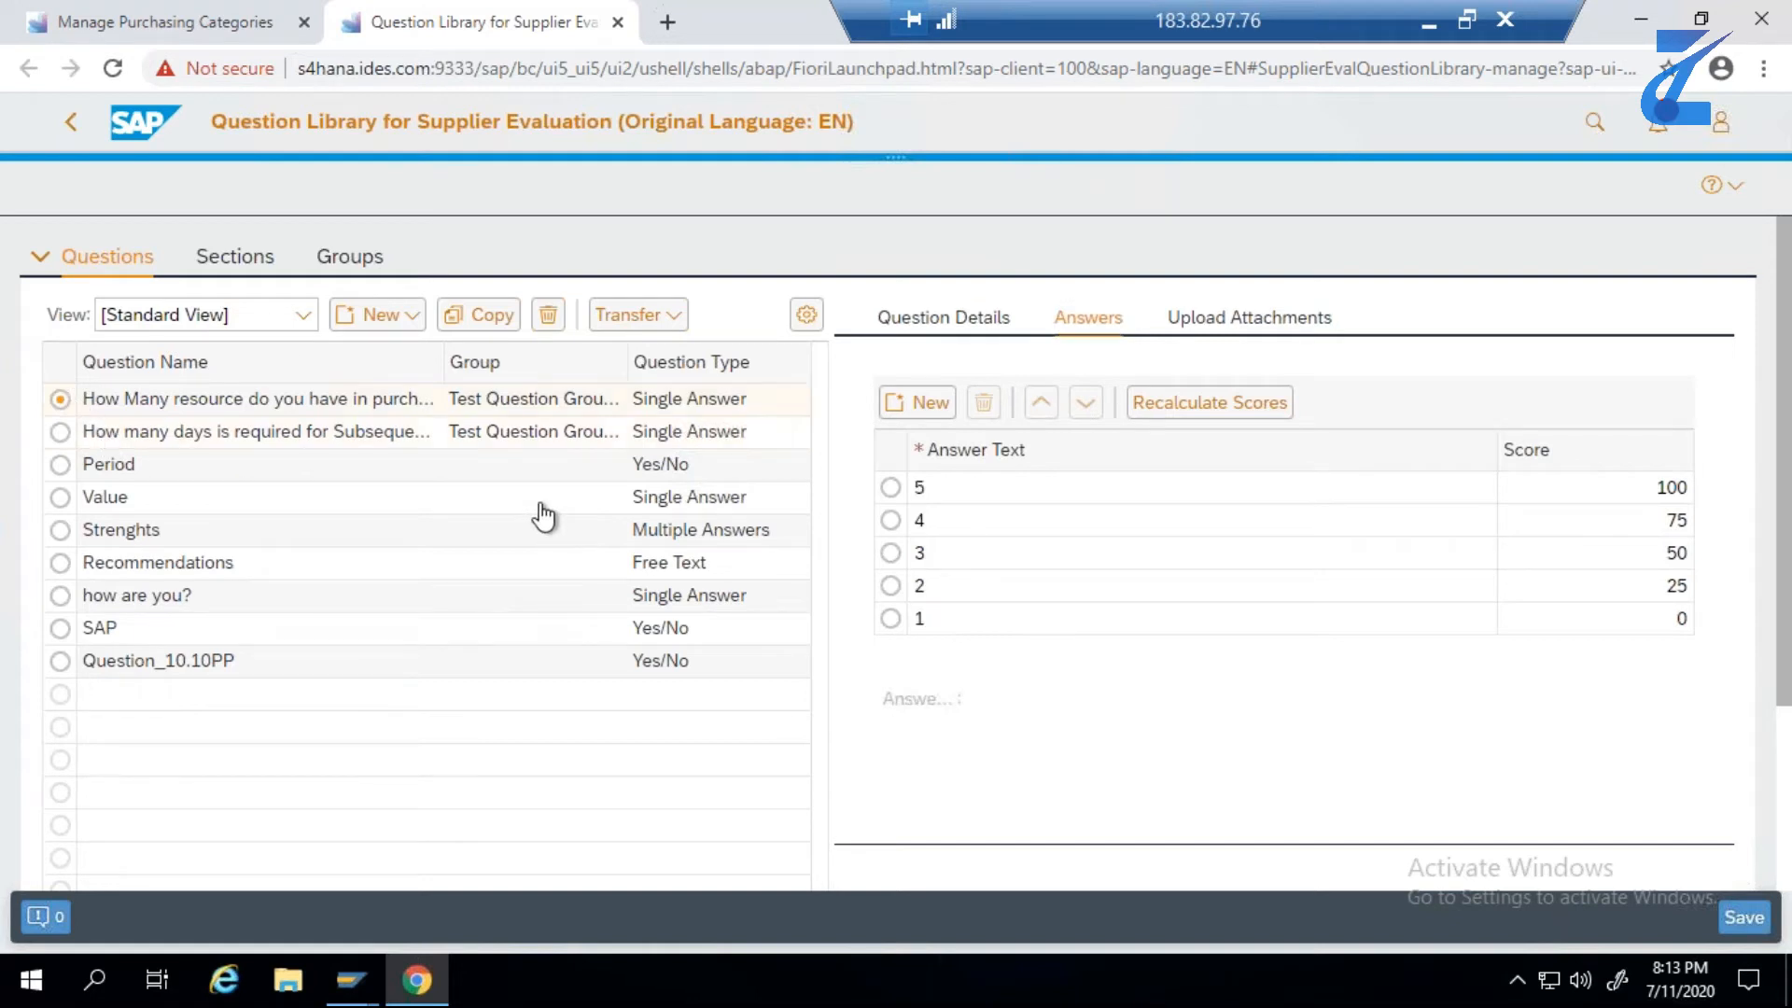
left_click(943, 317)
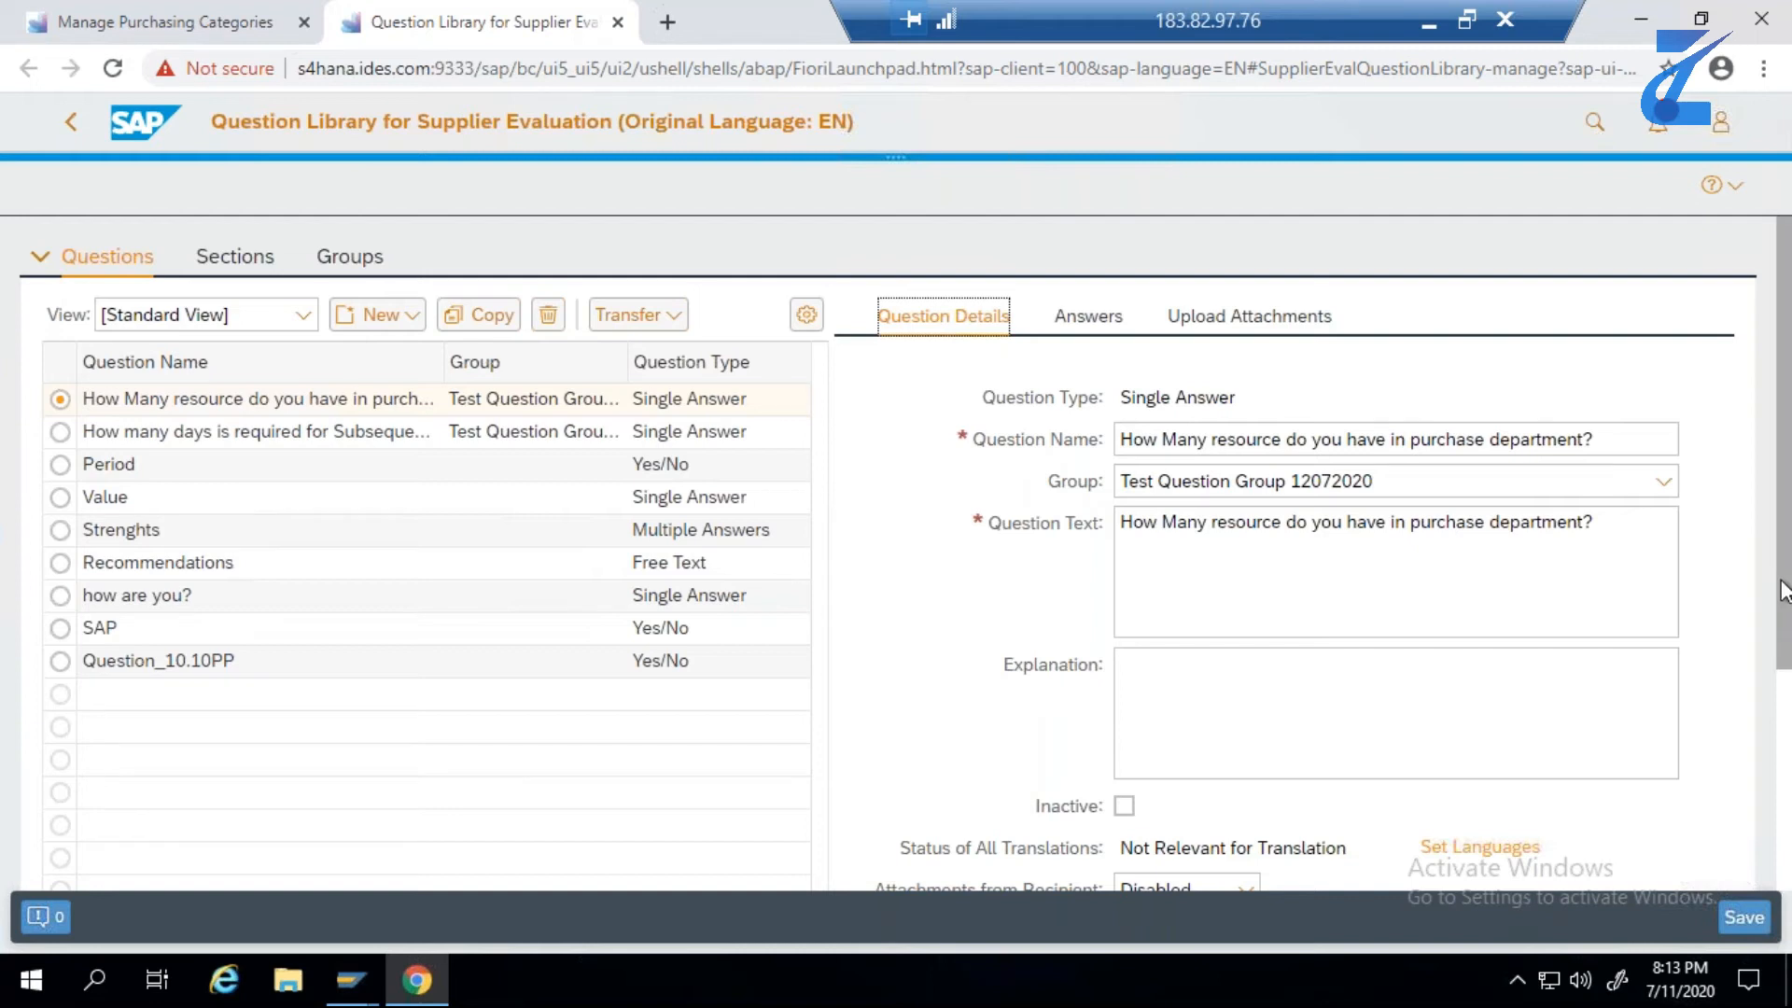
left_click_drag(1785, 611, 1785, 621)
left_click(1092, 318)
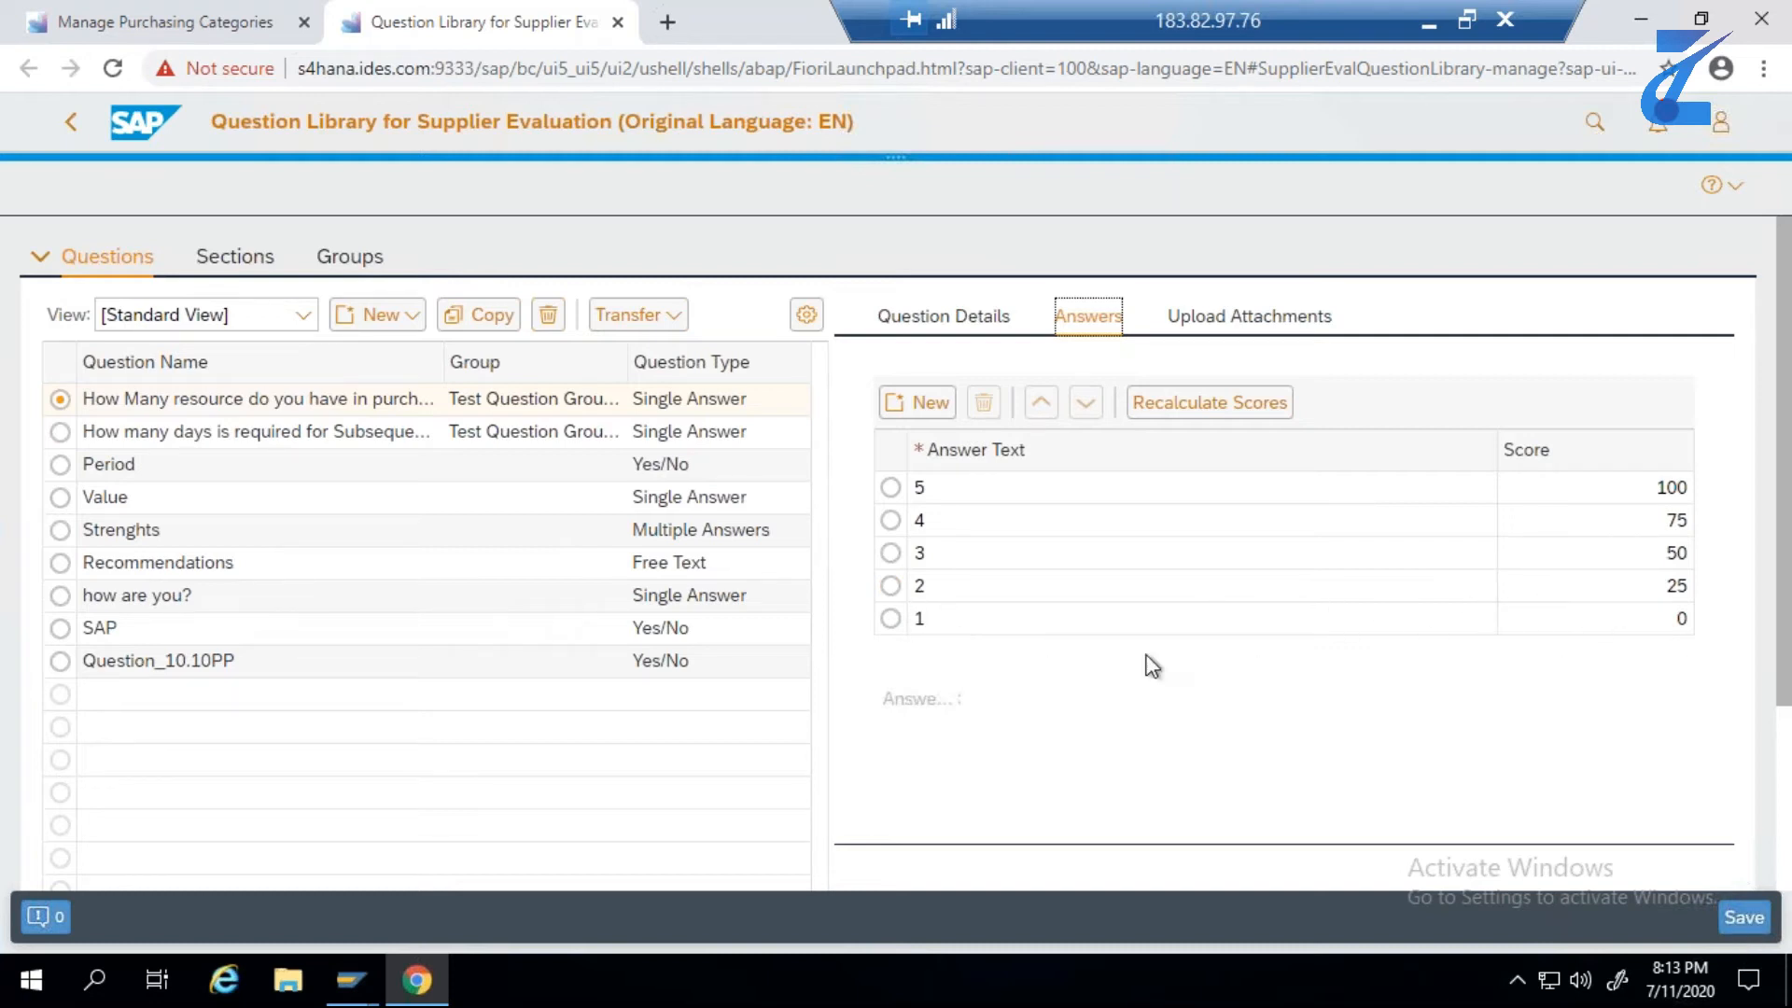
left_click(929, 322)
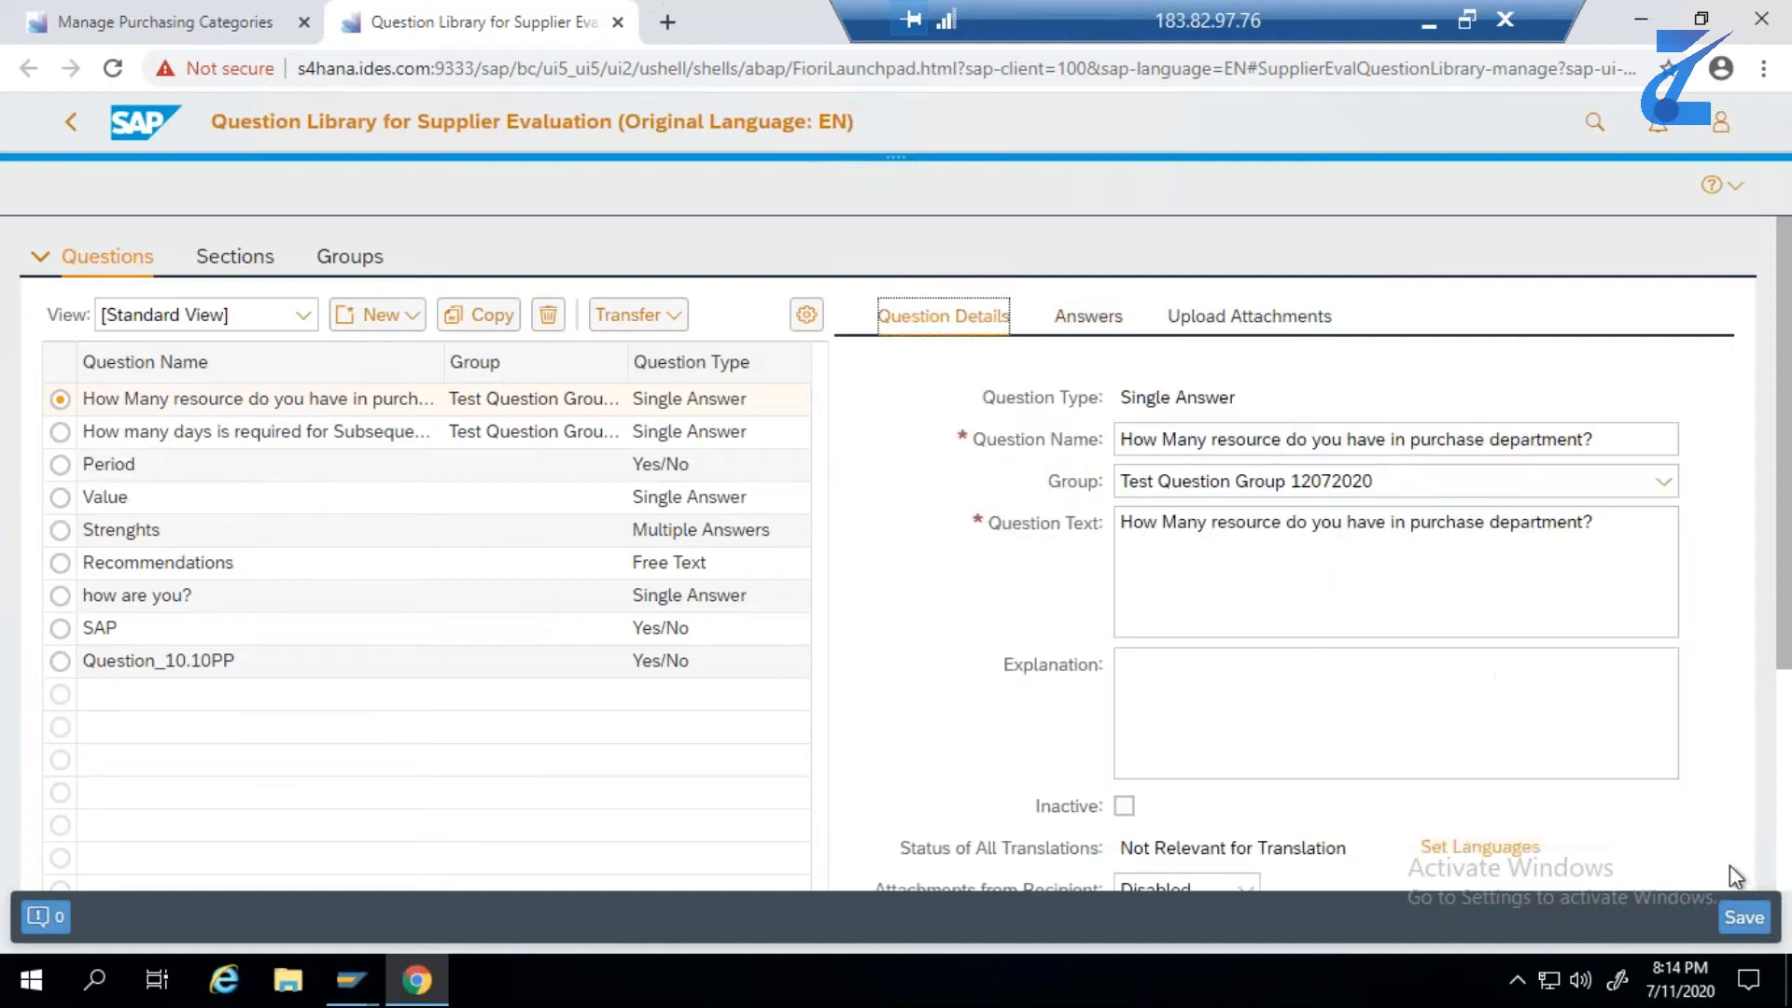
- Save the purchase department resource question and dismiss the resulting message
left_click(1741, 919)
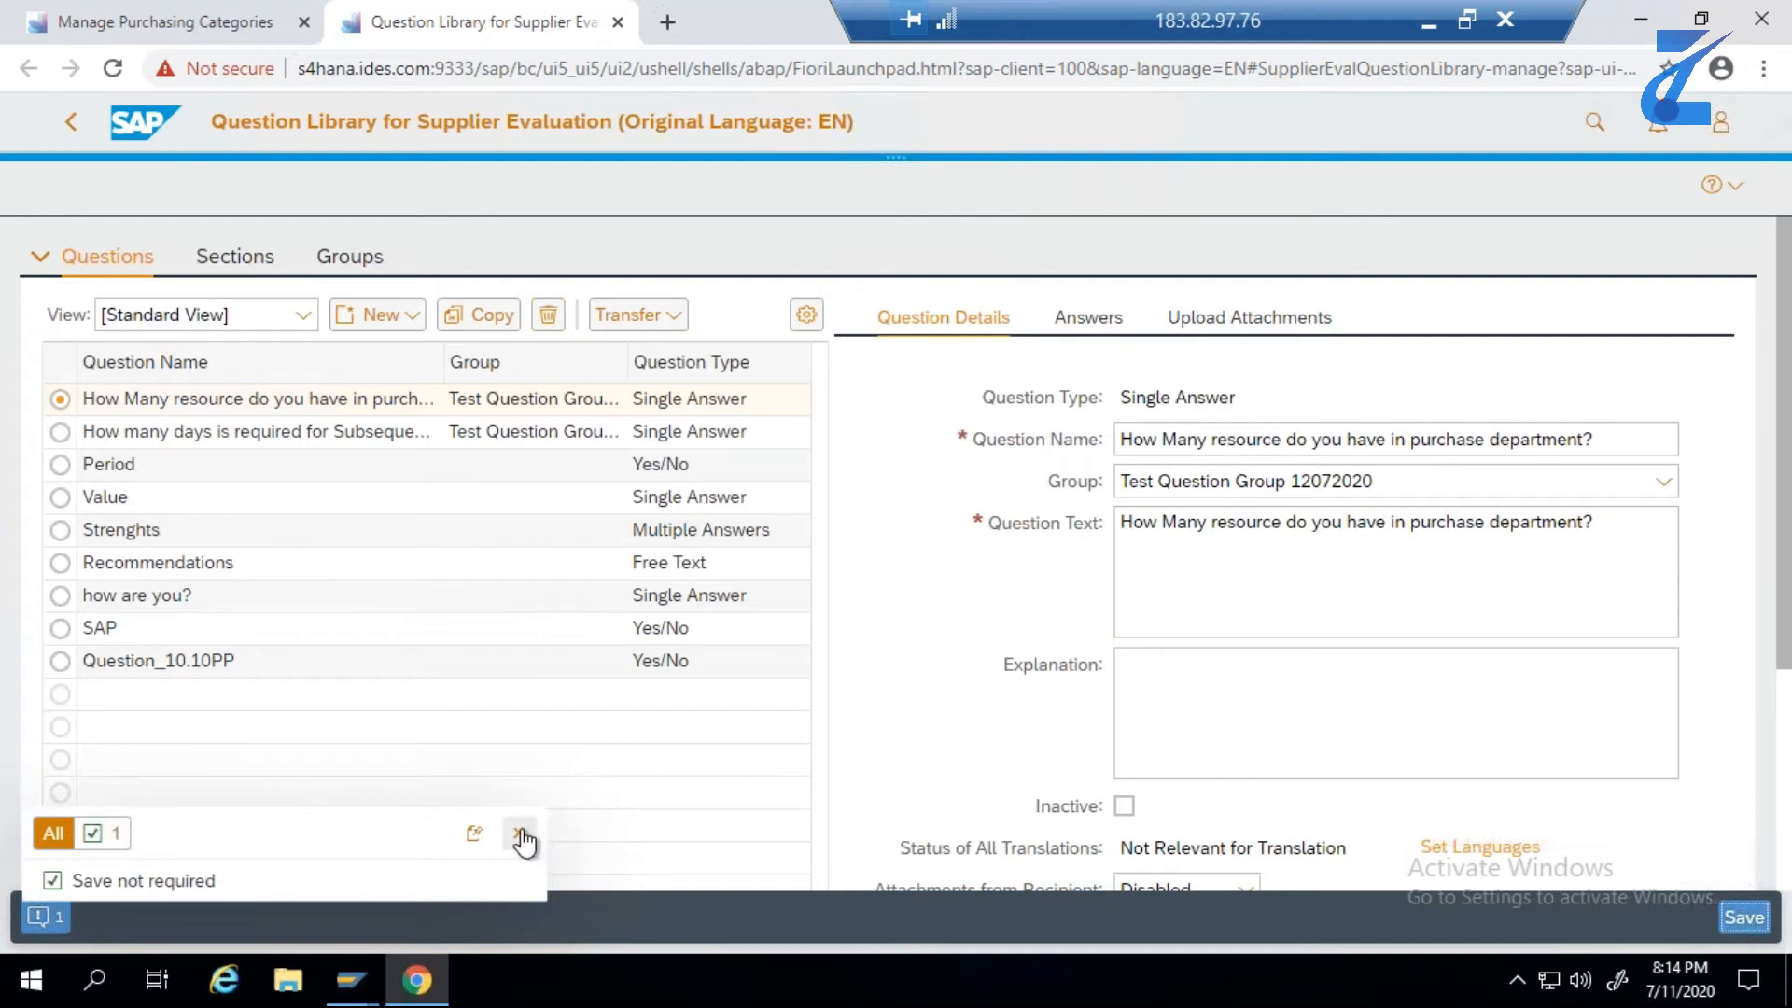
left_click(42, 919)
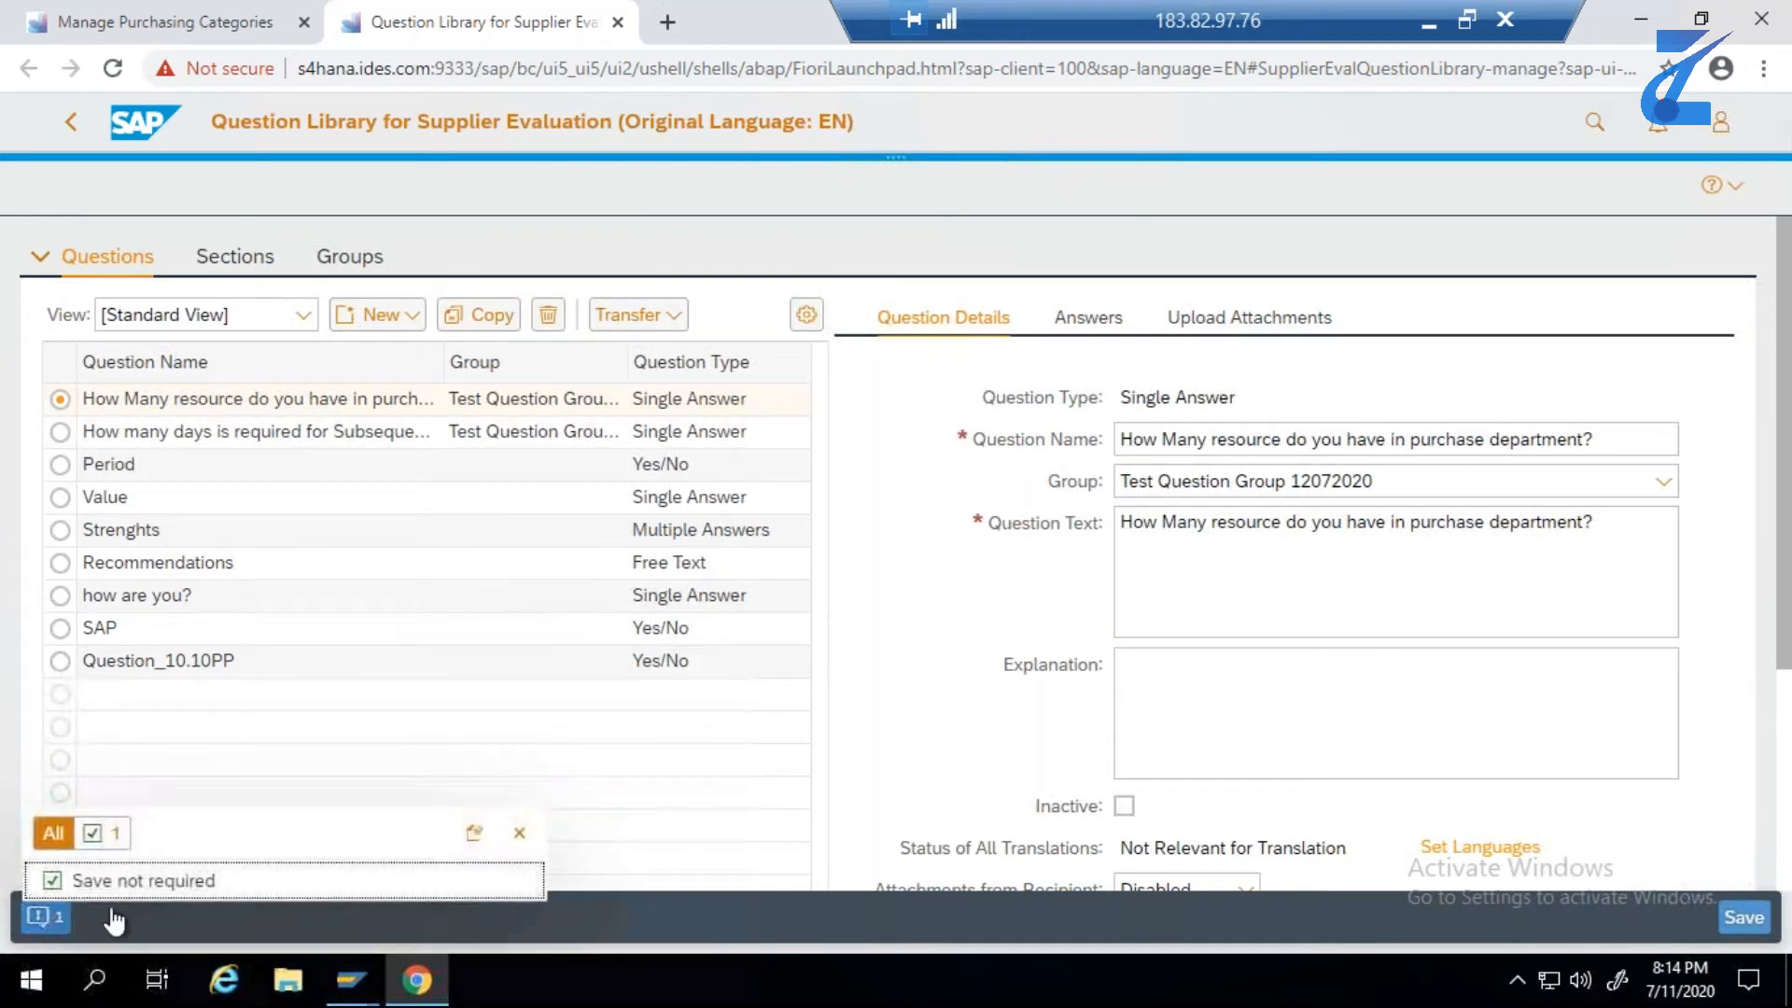
left_click(519, 833)
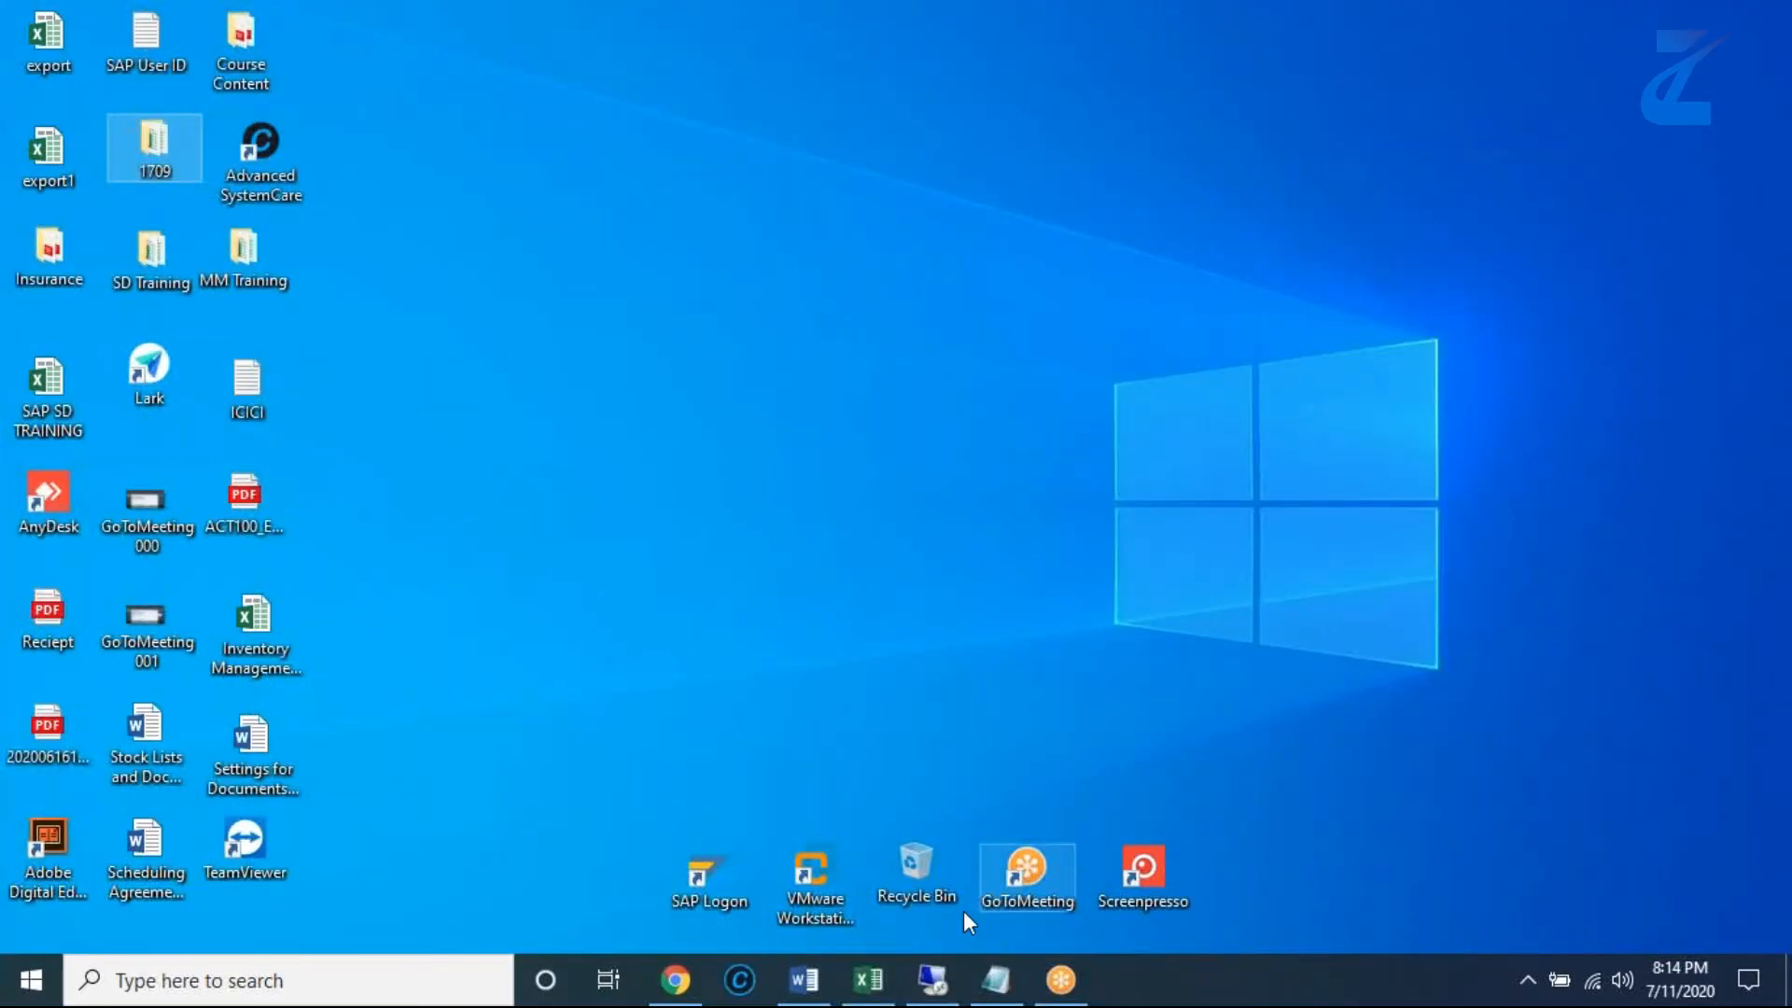
- Switch to Excel and mark step 2, Manage Questions, as "Done" in cell F3 of the Test Data sheet
left_click(868, 980)
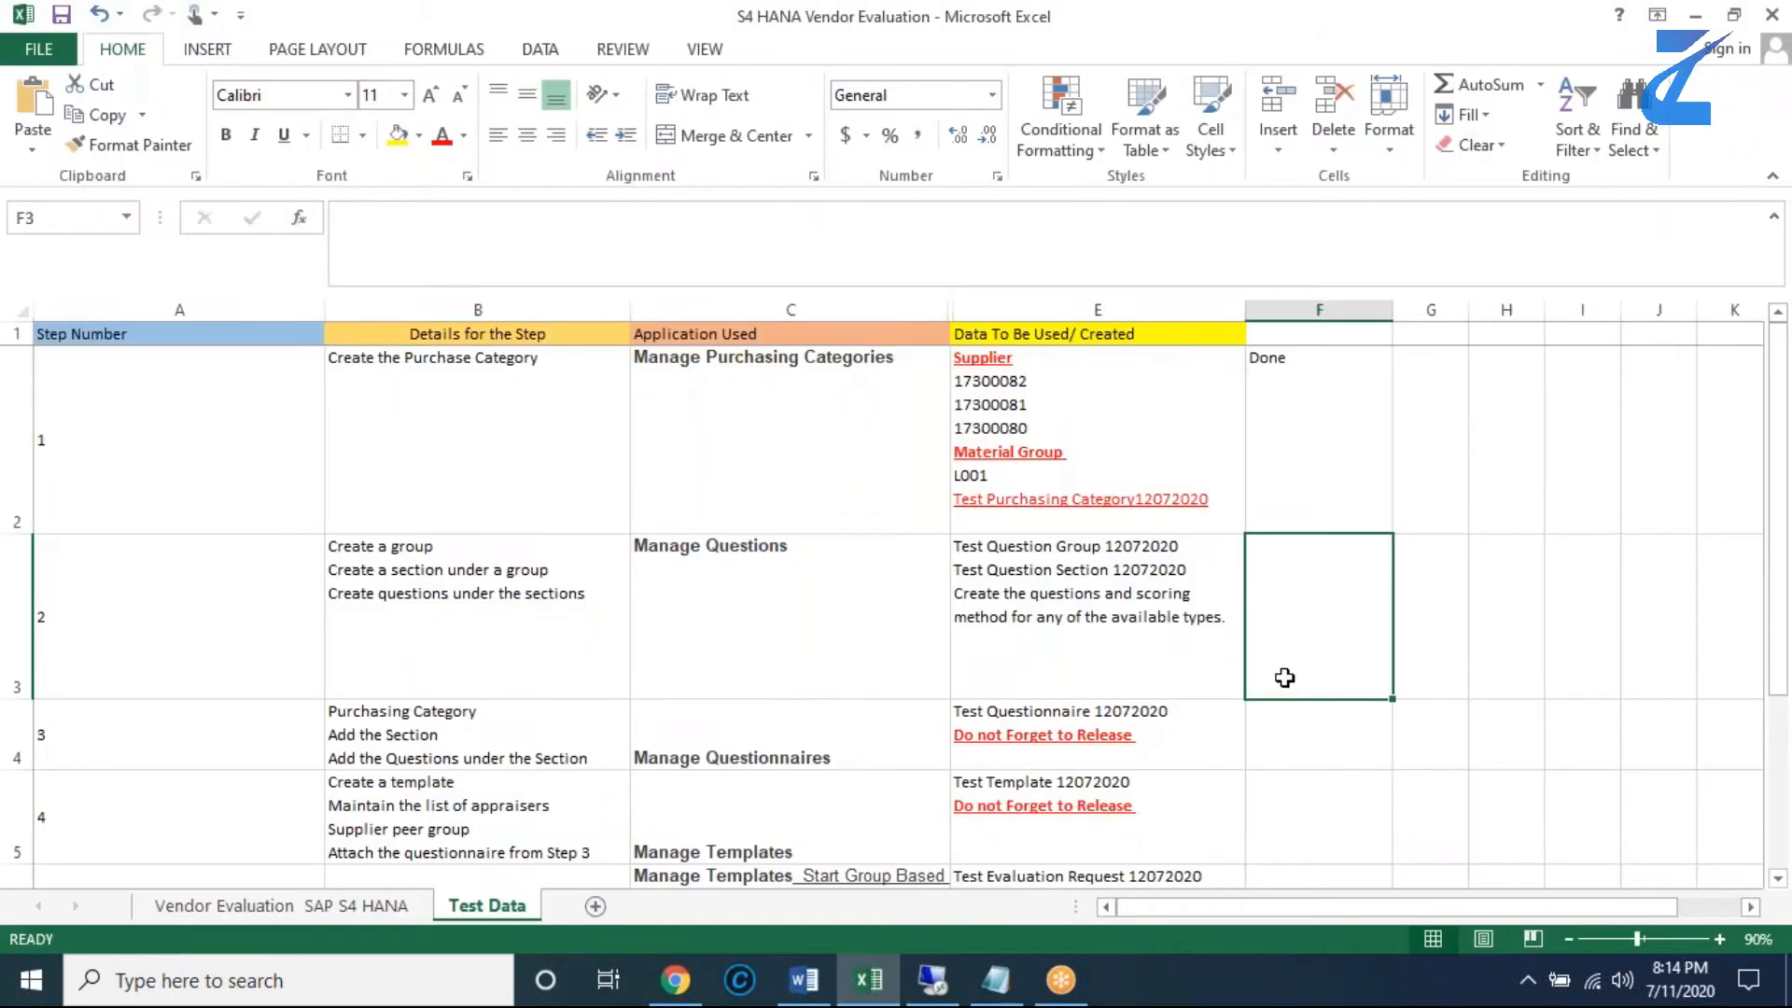
double_click(1285, 678)
type("Done")
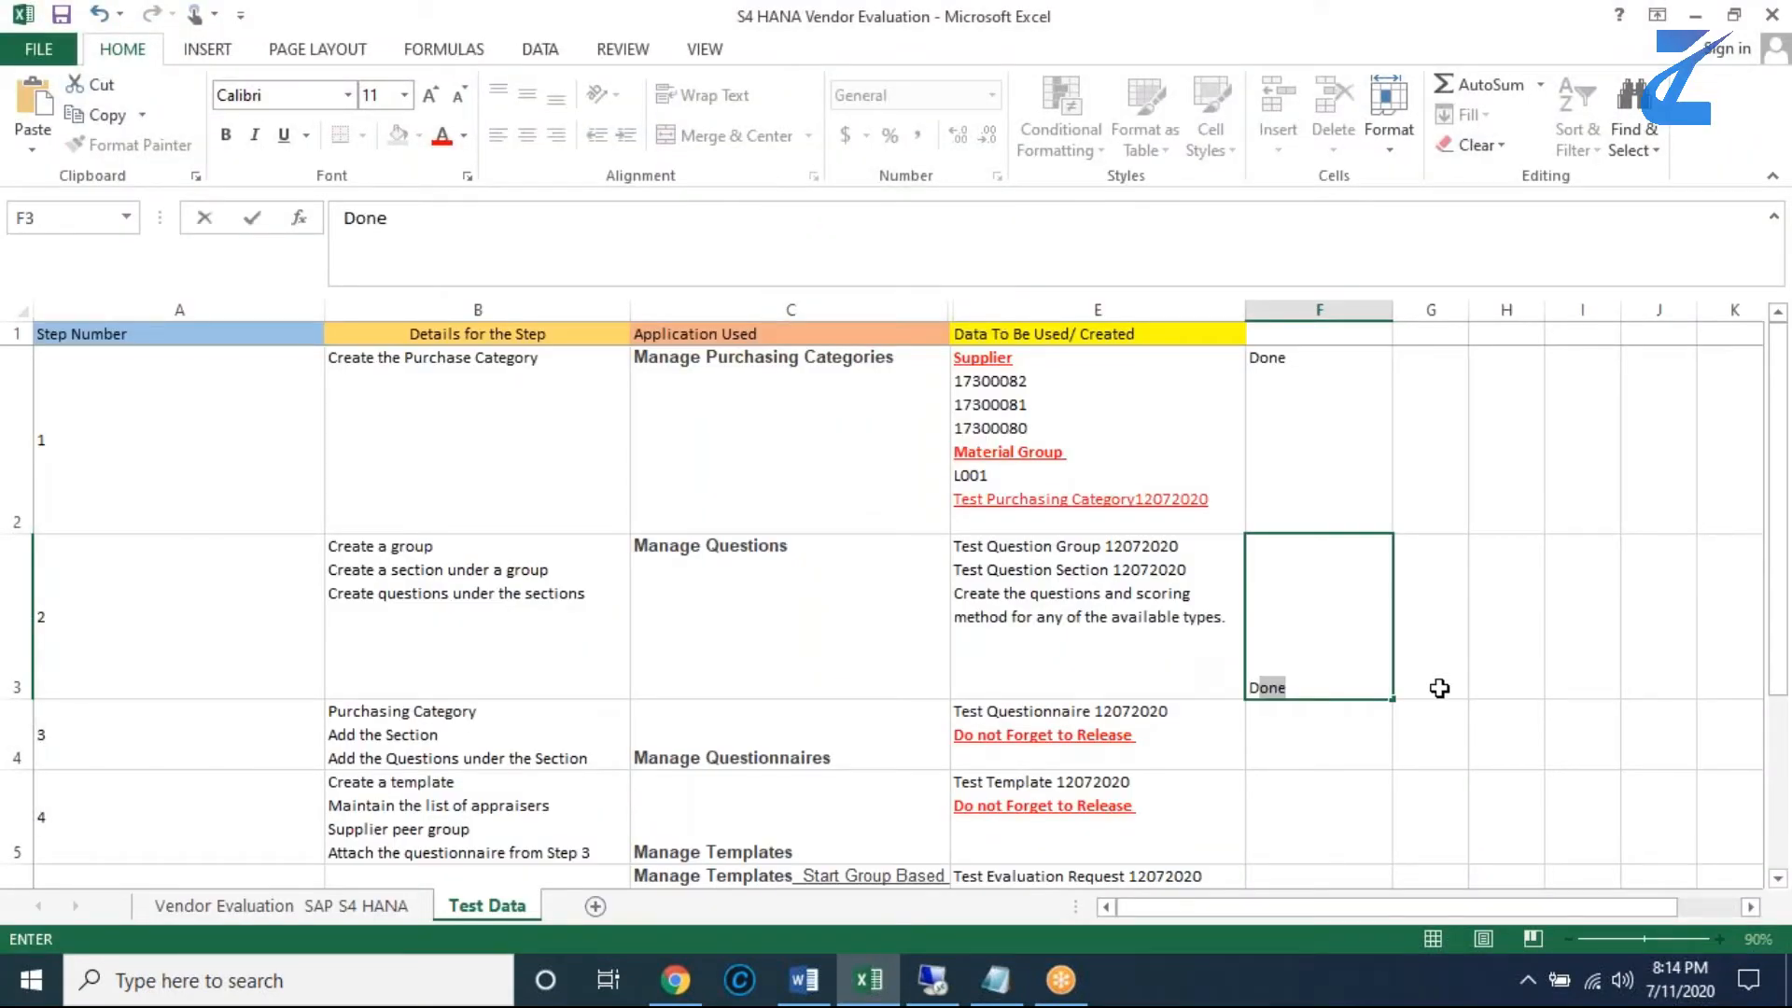
left_click(1435, 684)
- Check the step 3 application name in the test data and review the groups and sections in the SAP question library
left_click(903, 760)
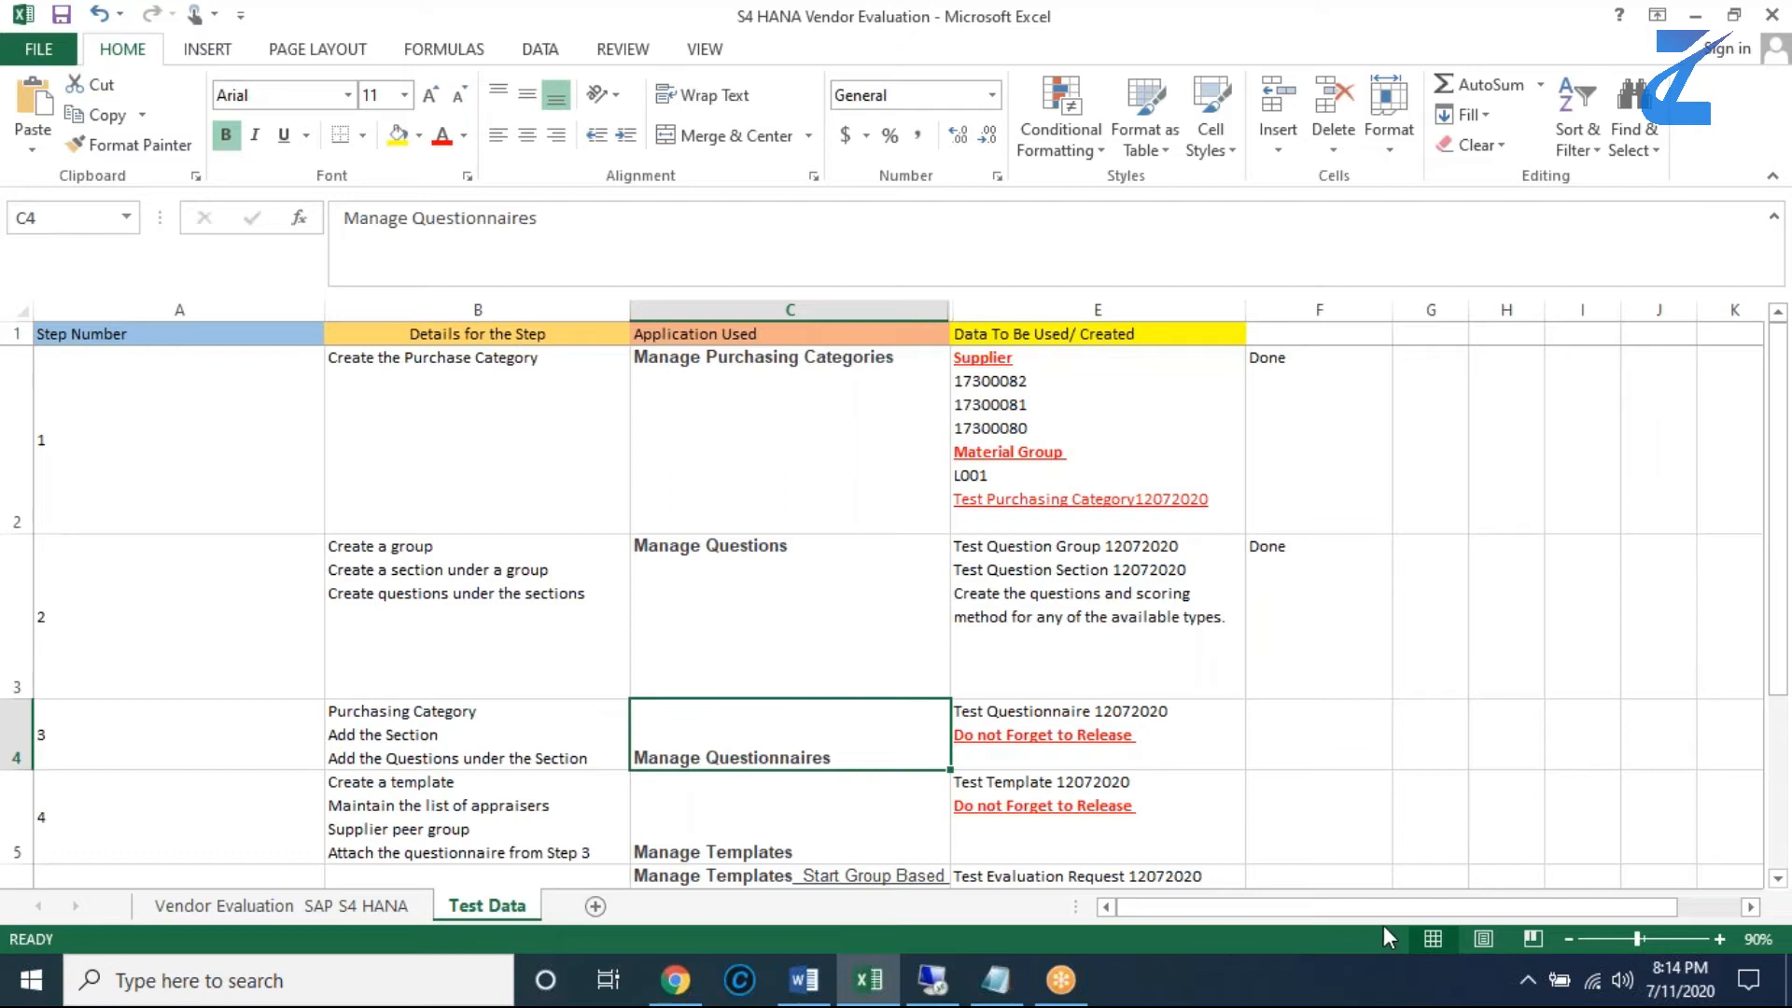
double_click(841, 758)
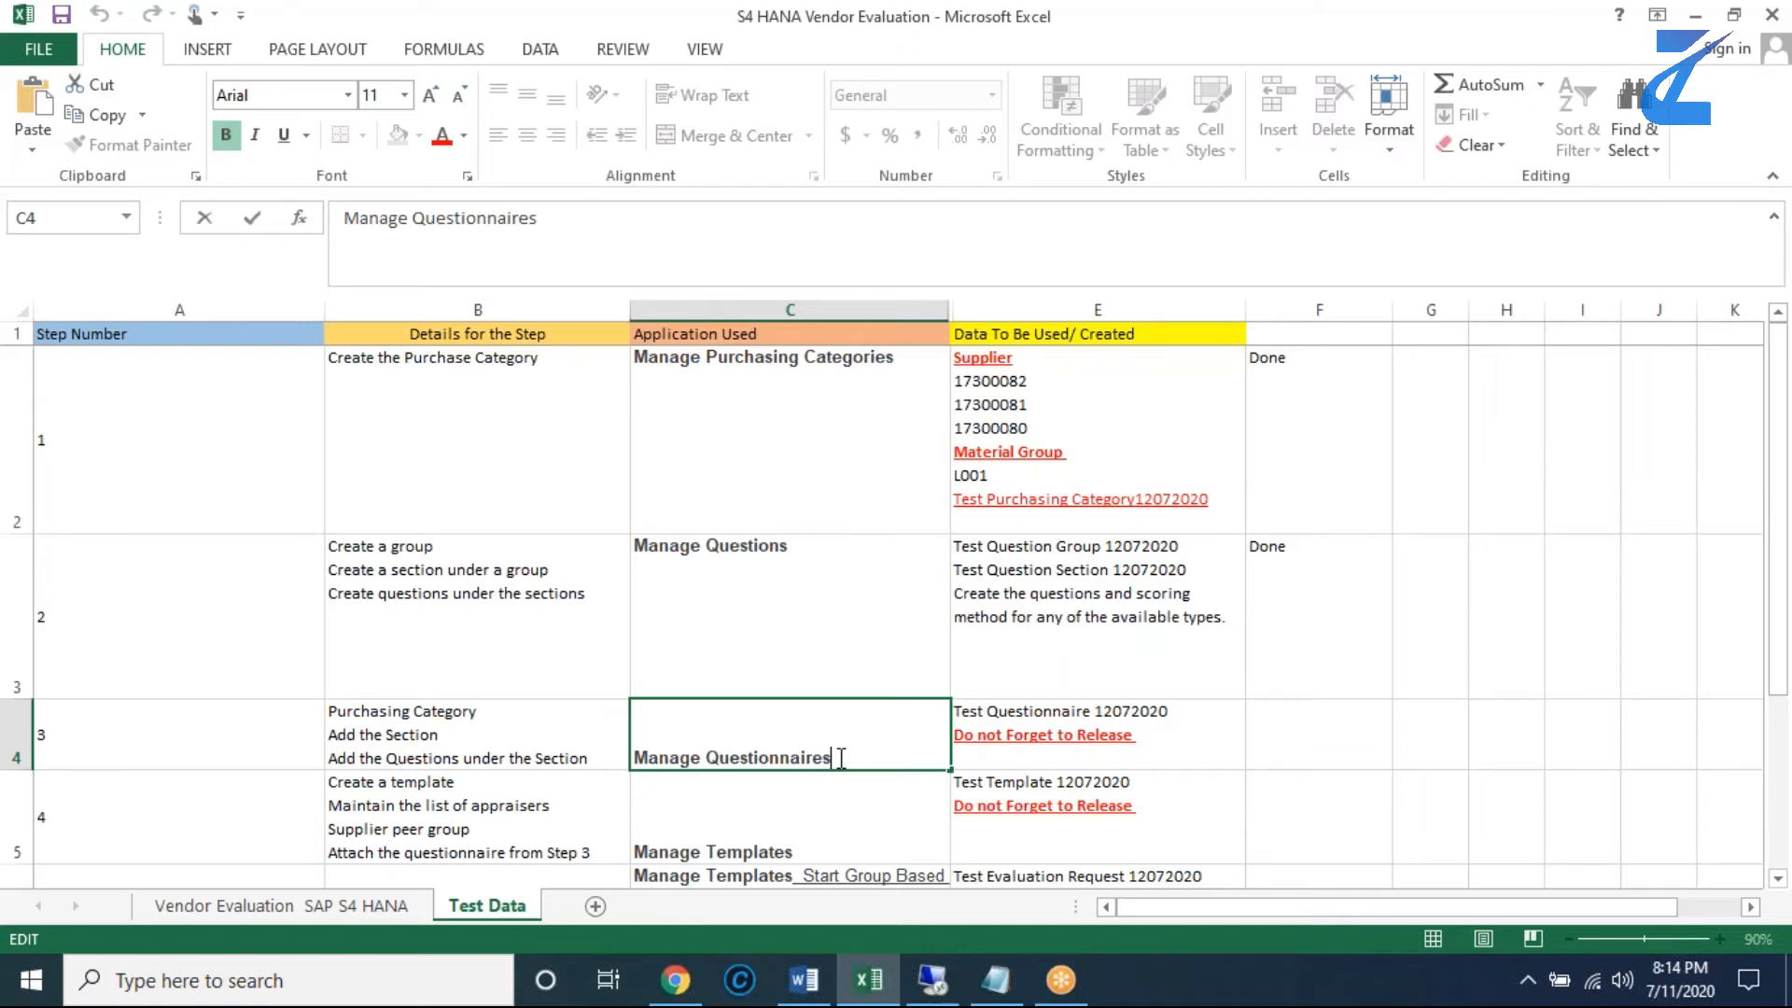
left_click(939, 986)
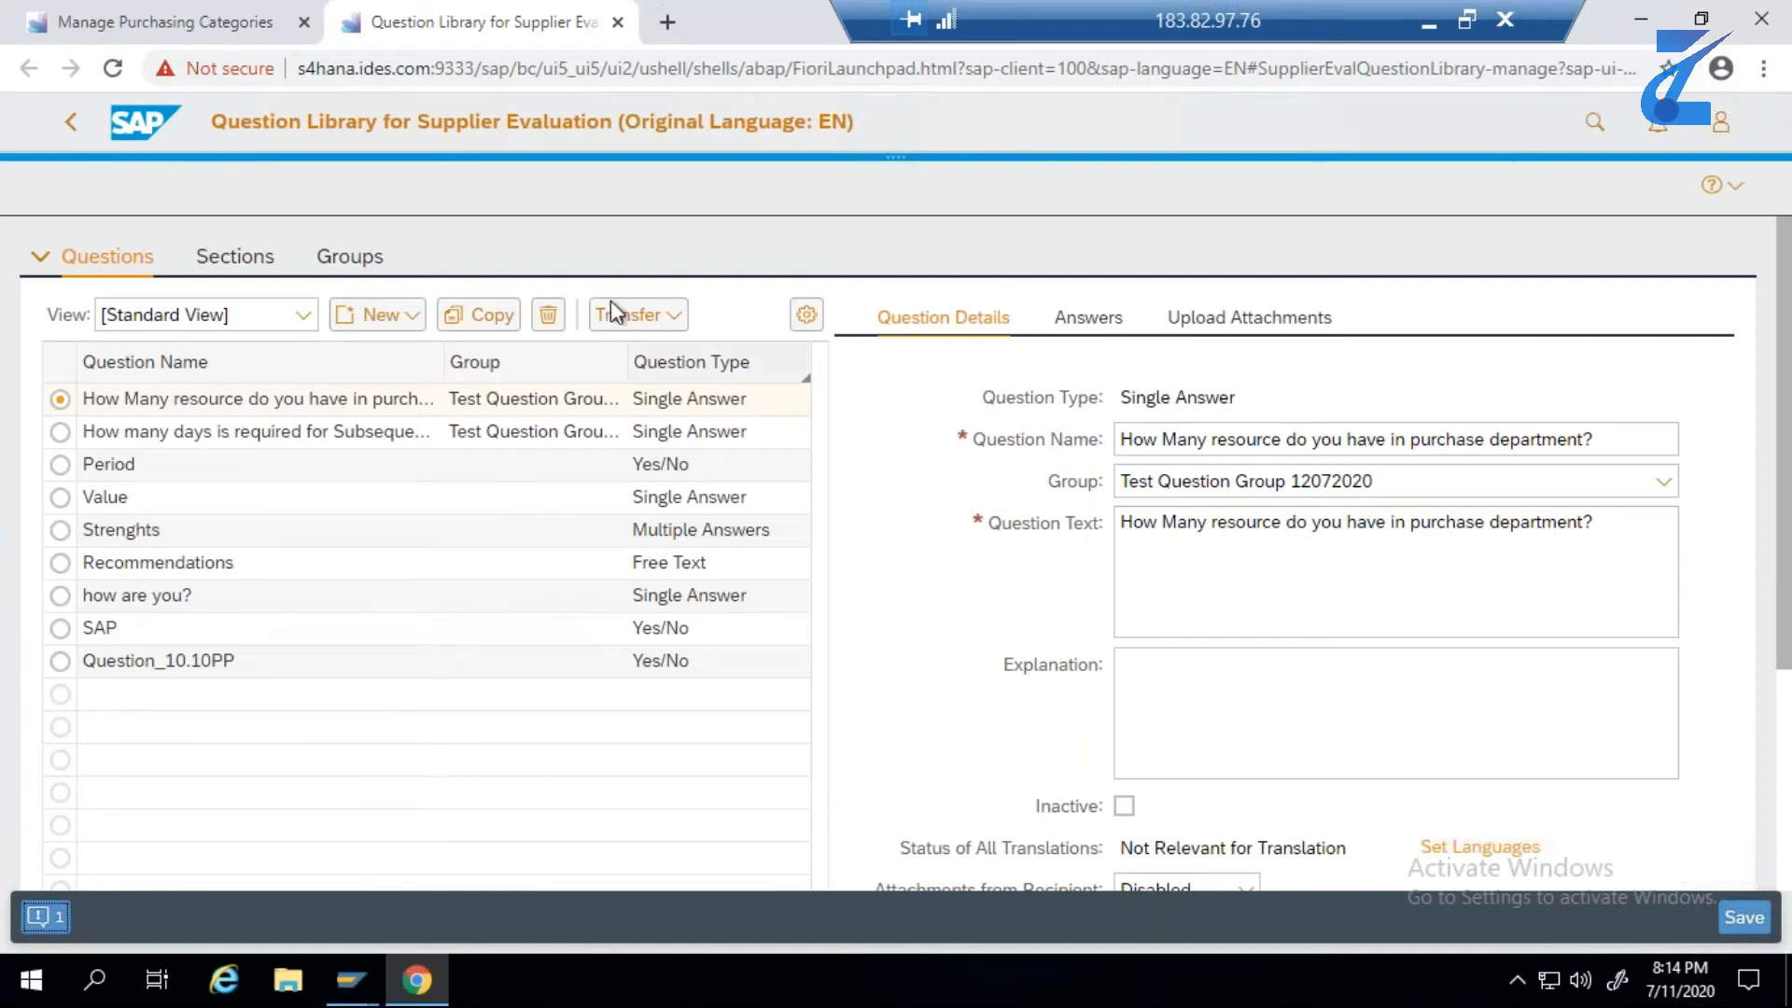
left_click(378, 262)
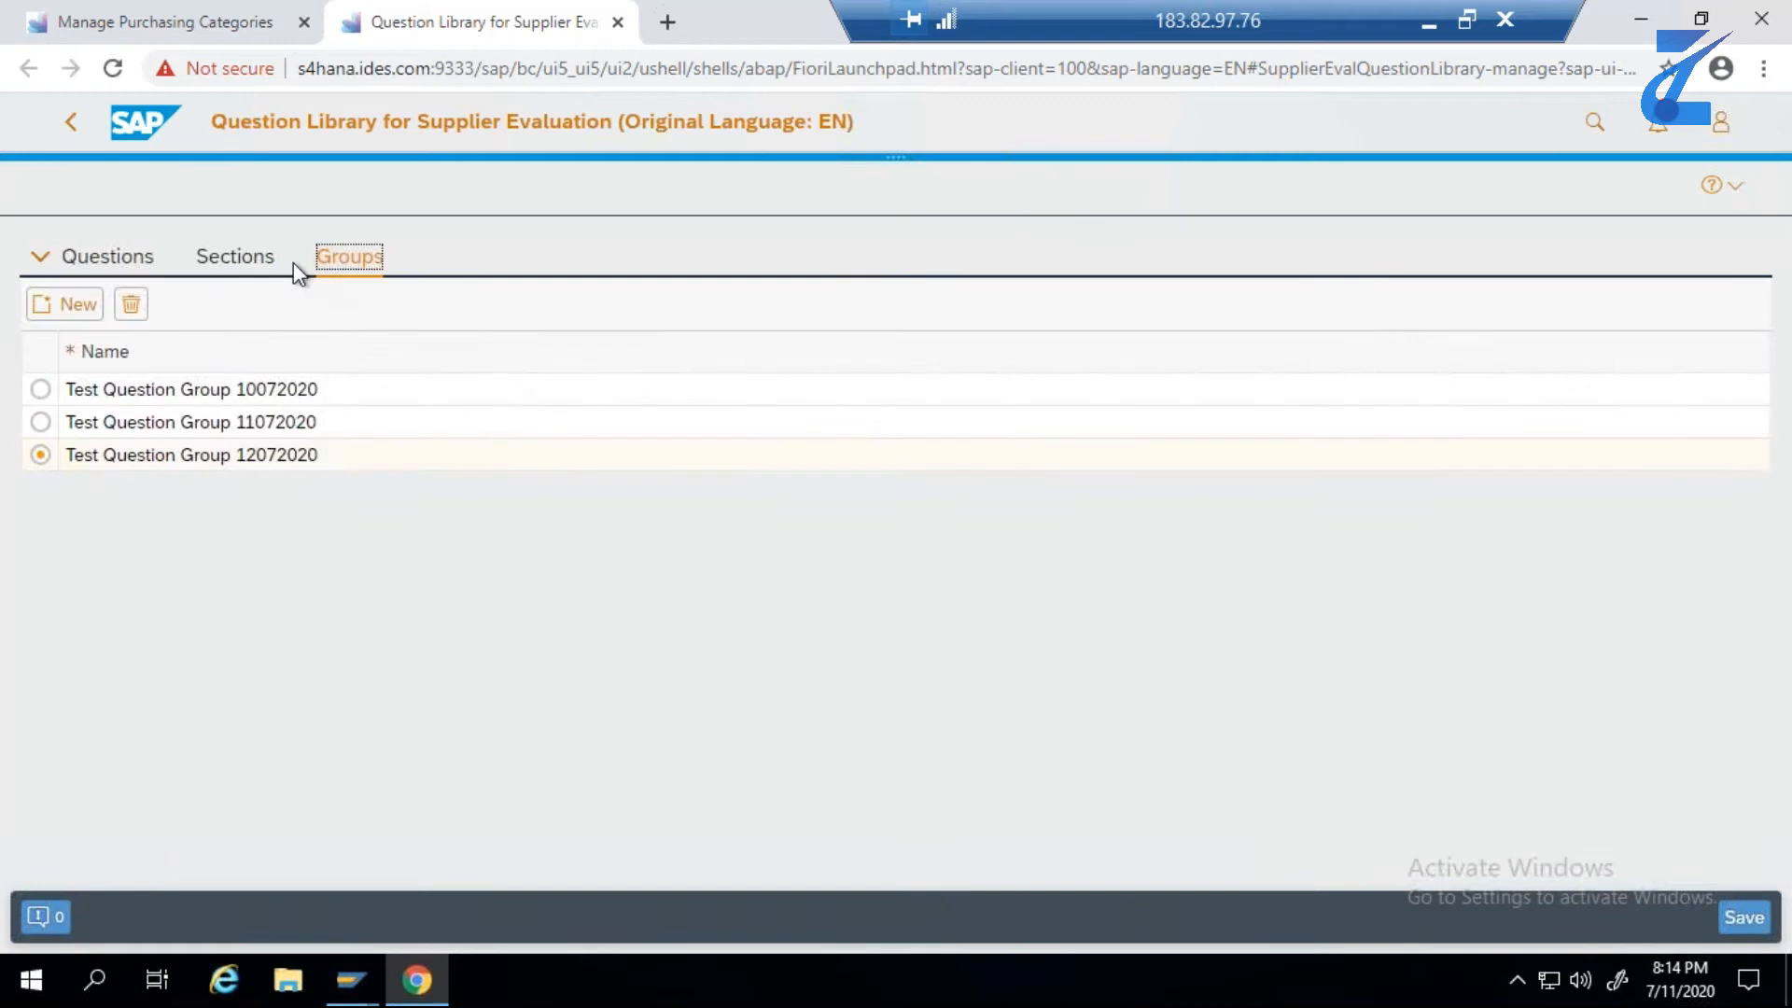
left_click(266, 264)
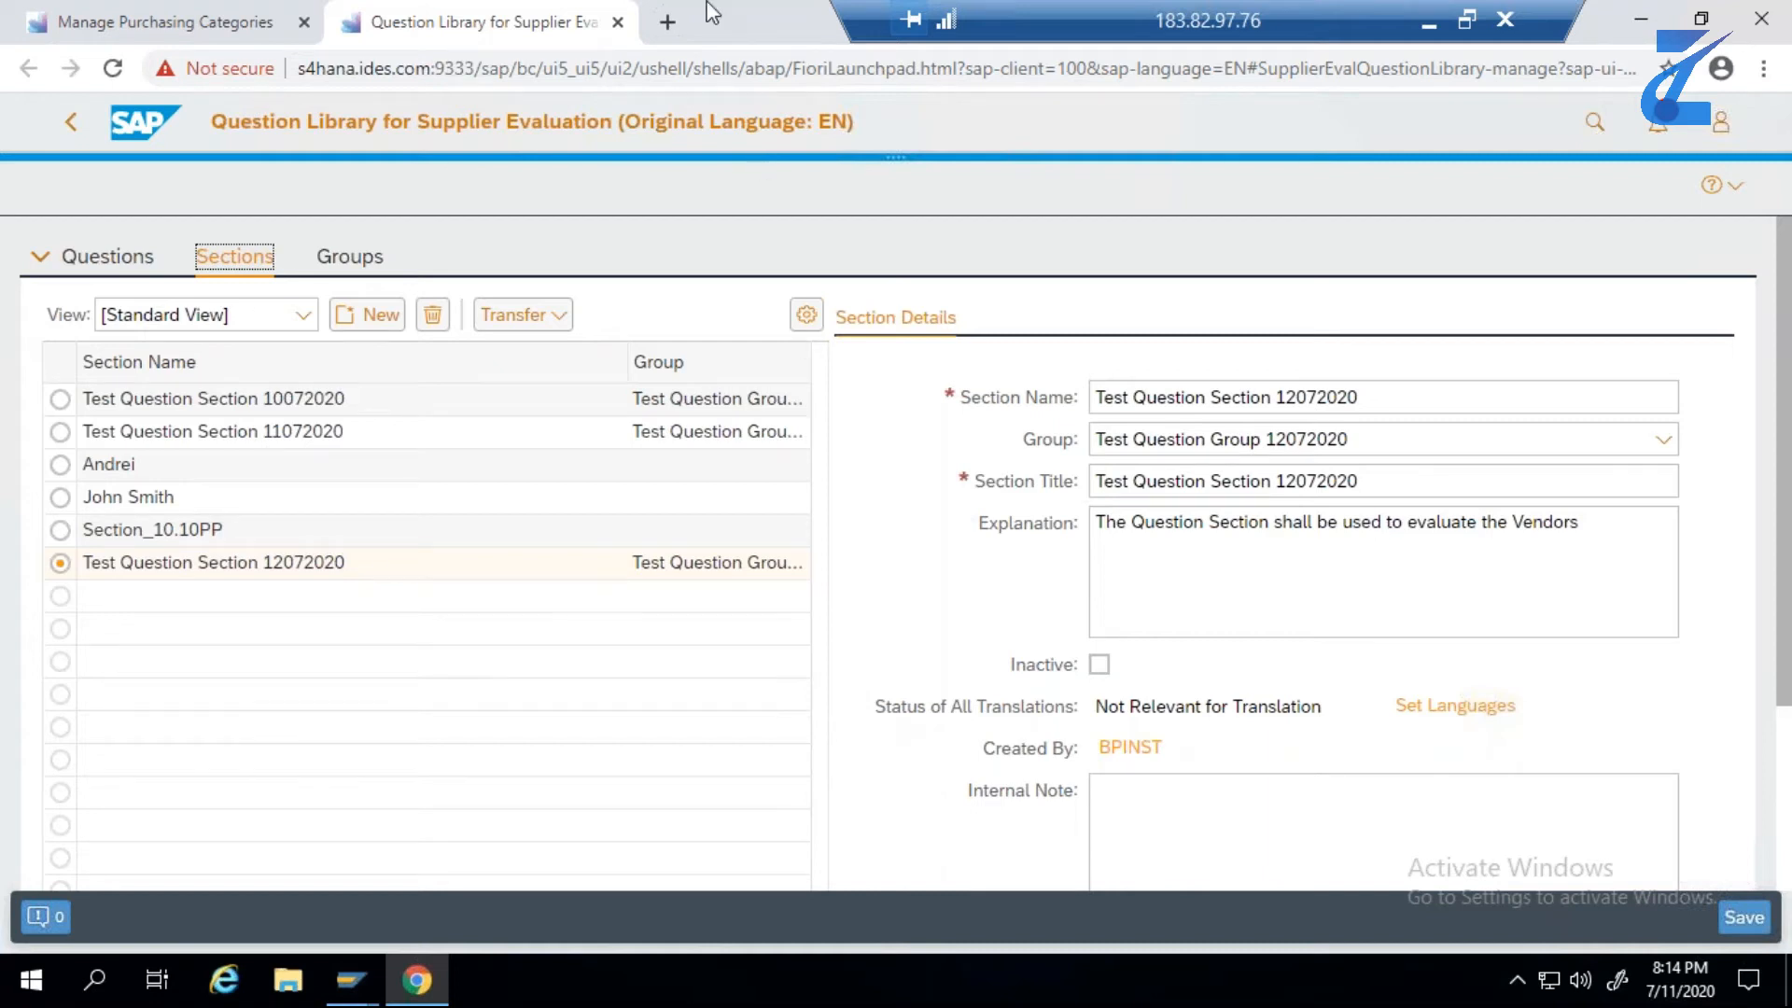
- Copy "Manage Questionnaires" from the step 3 cell in Excel and search for it in the SAP Fiori launchpad
left_click(1428, 21)
left_click(868, 980)
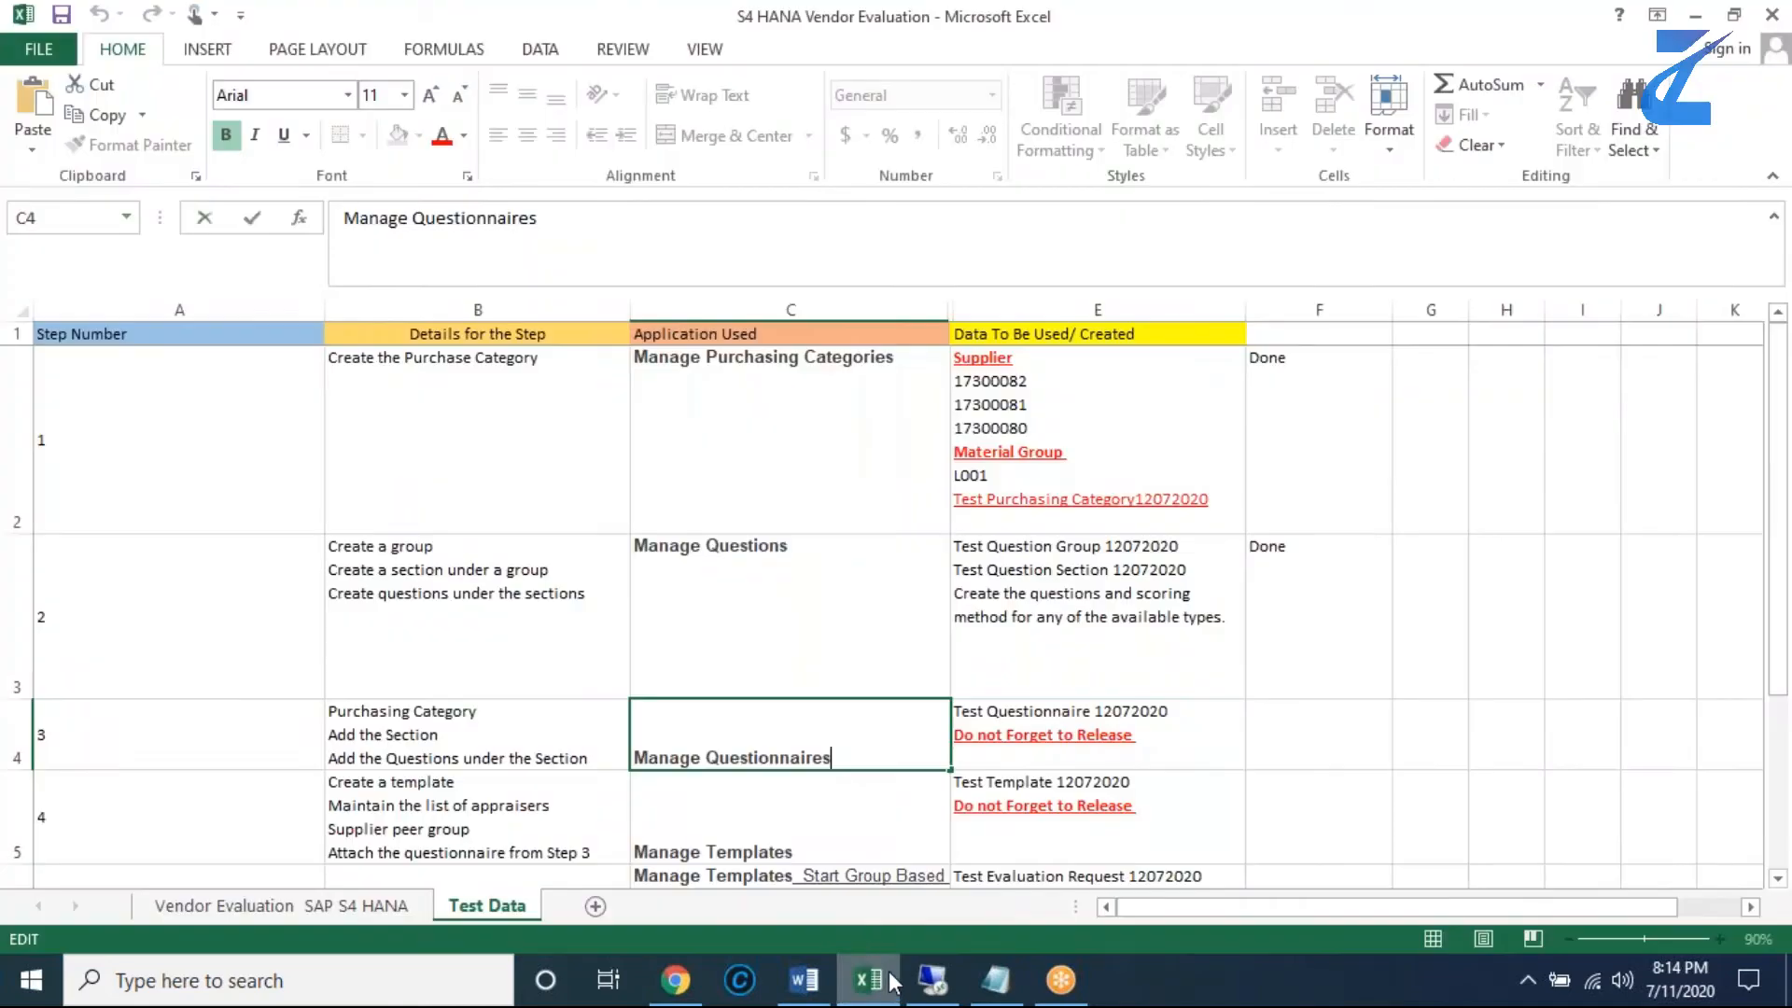
left_click_drag(831, 758, 631, 758)
key("ctrl+c")
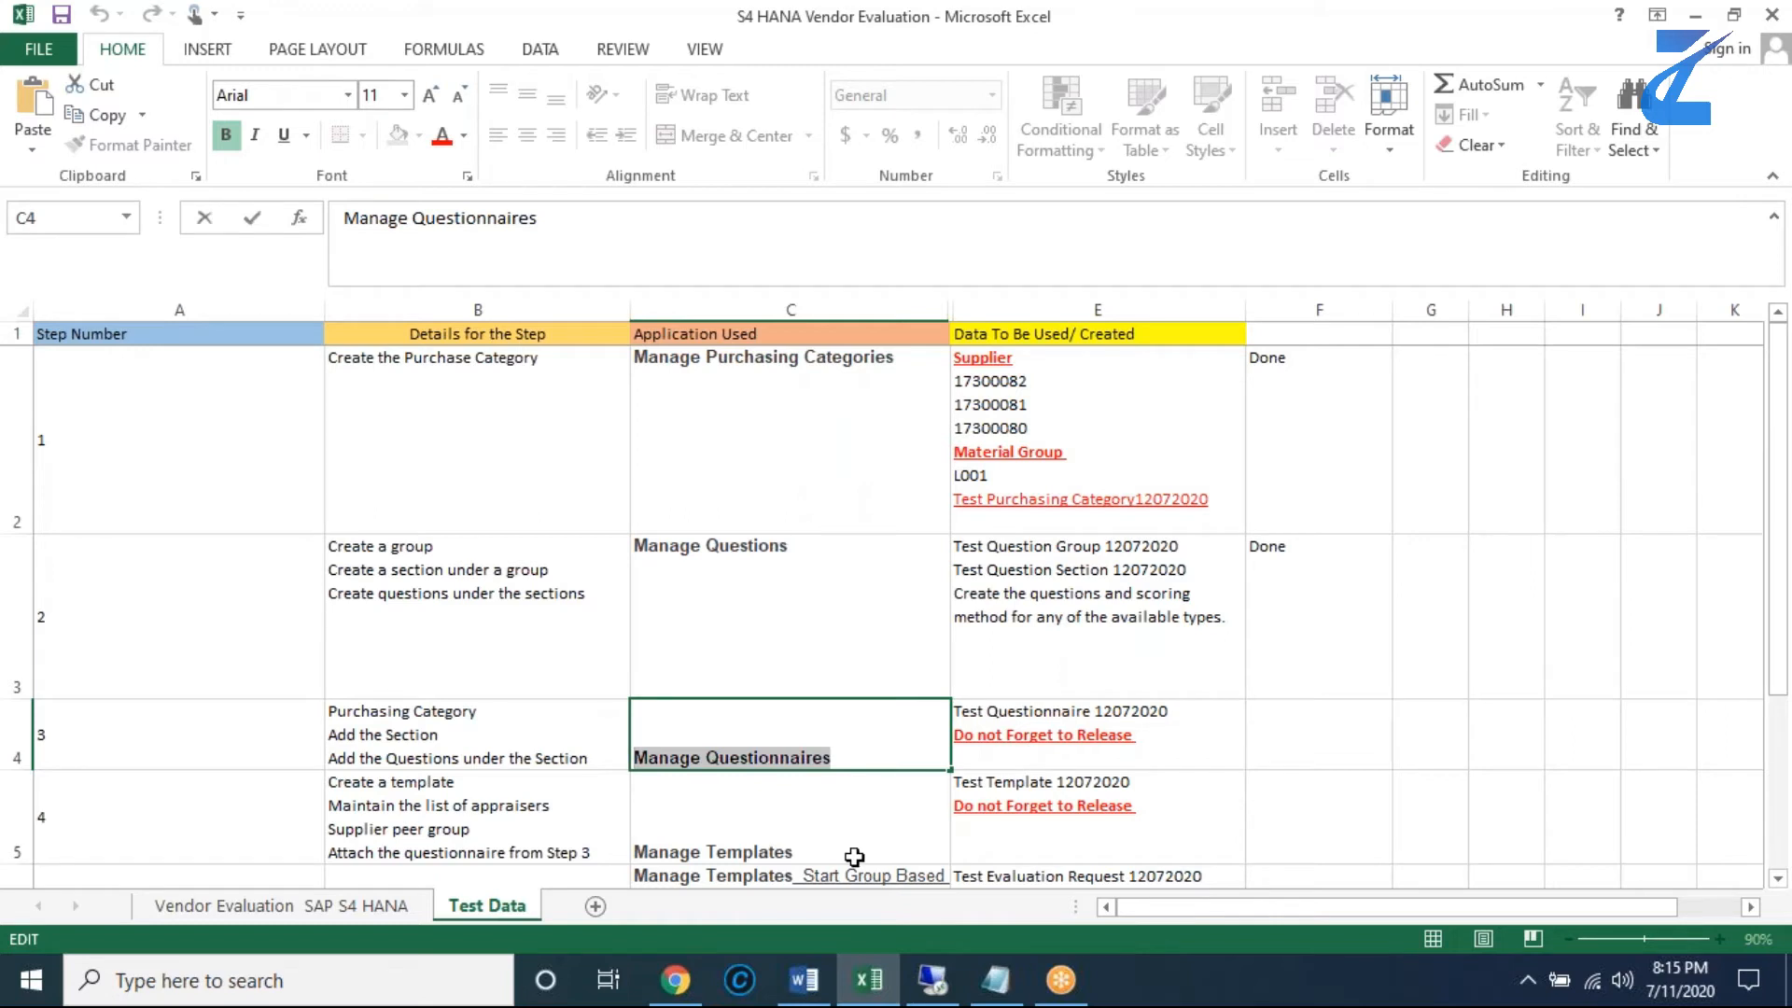
left_click(932, 980)
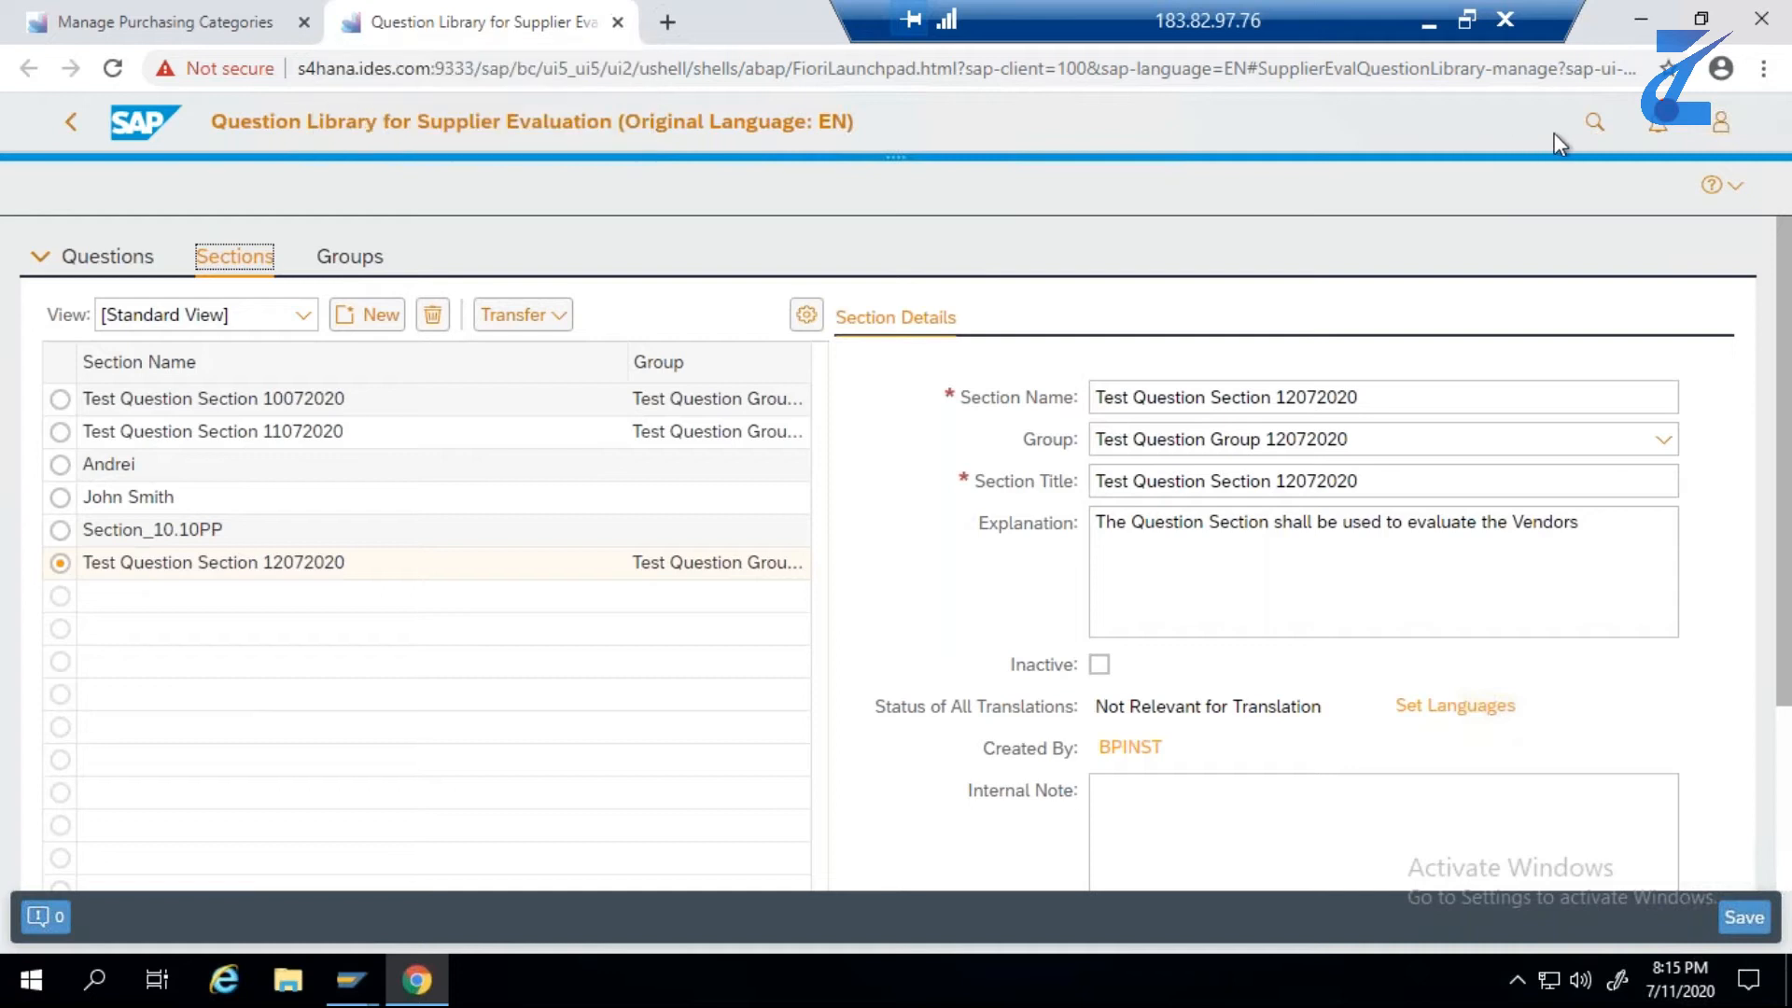
left_click(1583, 129)
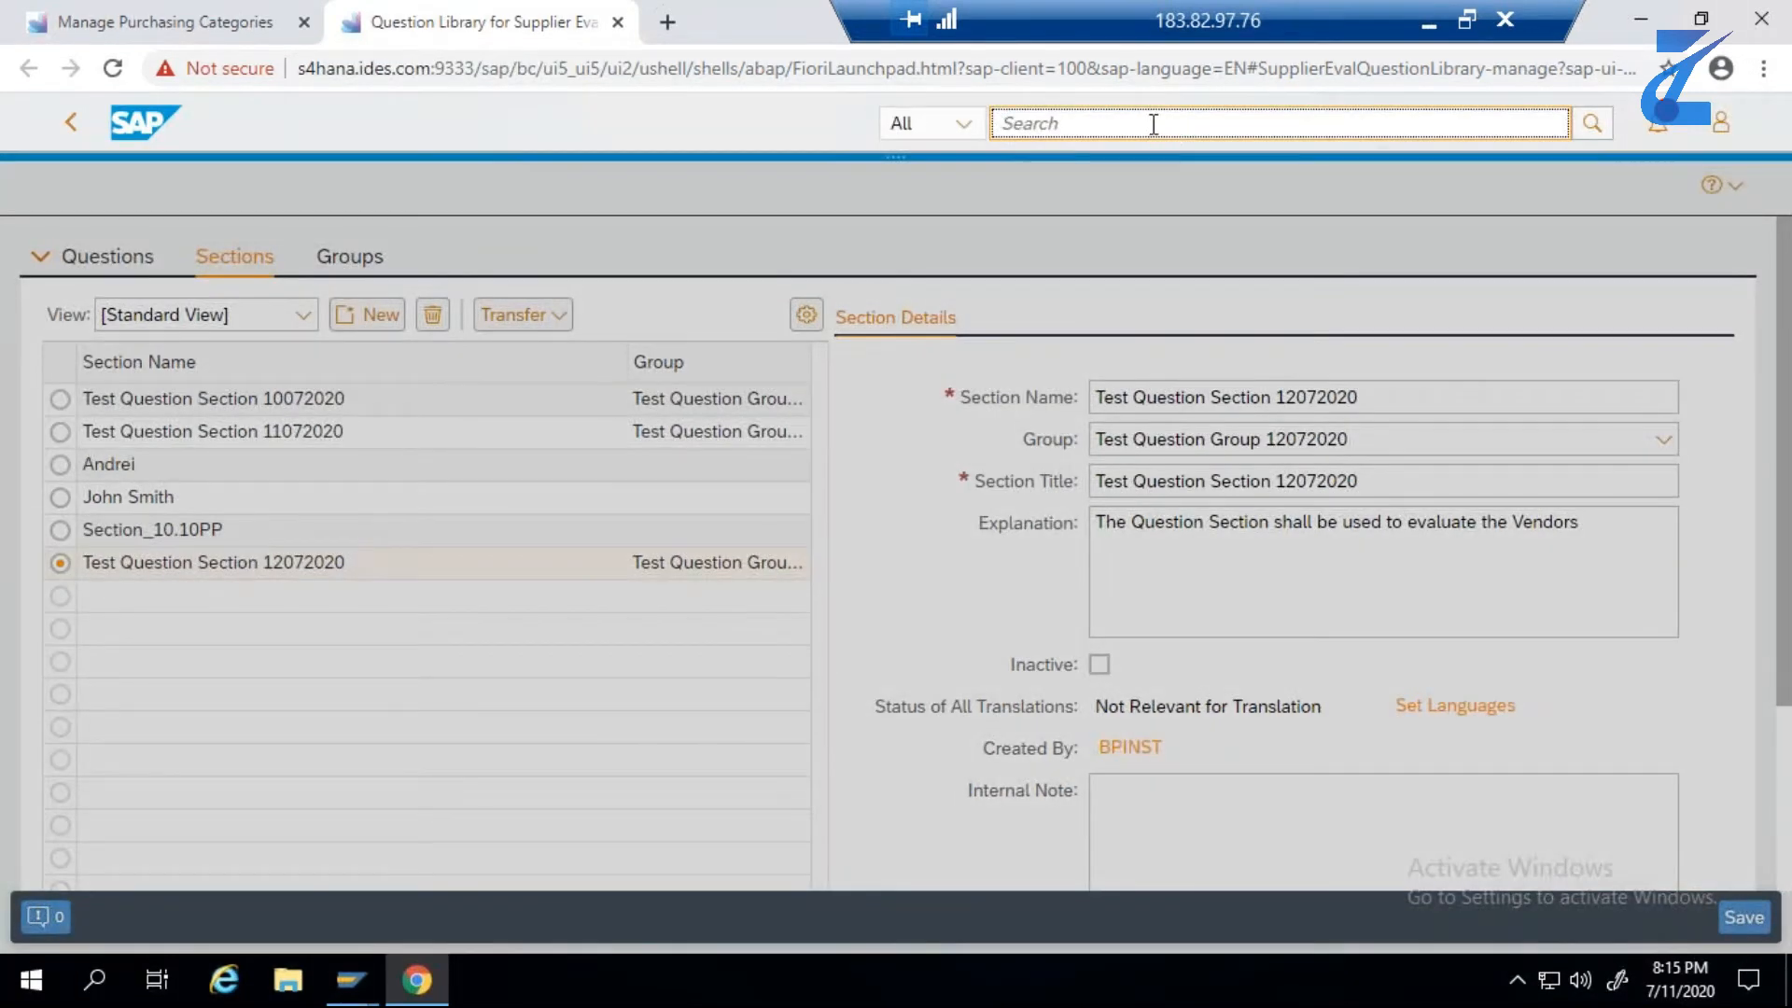
key("ctrl+v")
left_click(1593, 127)
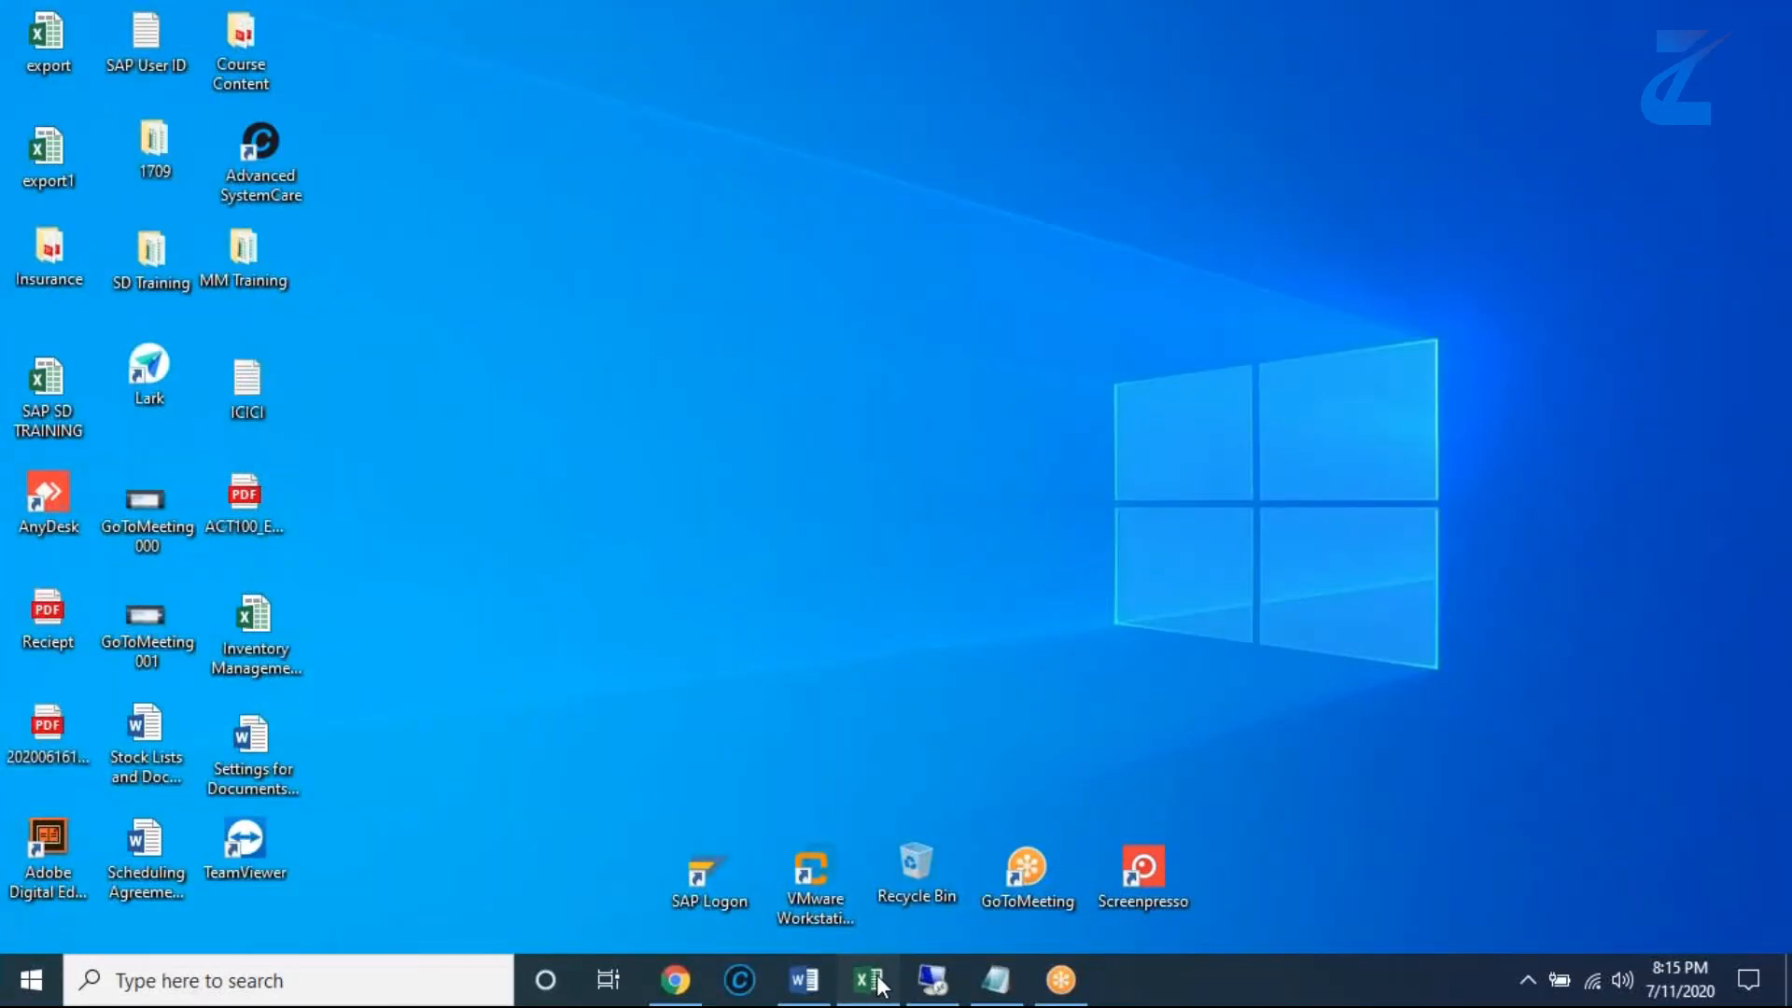
- Open the Manage Questionnaires app from the search results and start creating a new evaluation questionnaire
left_click(870, 978)
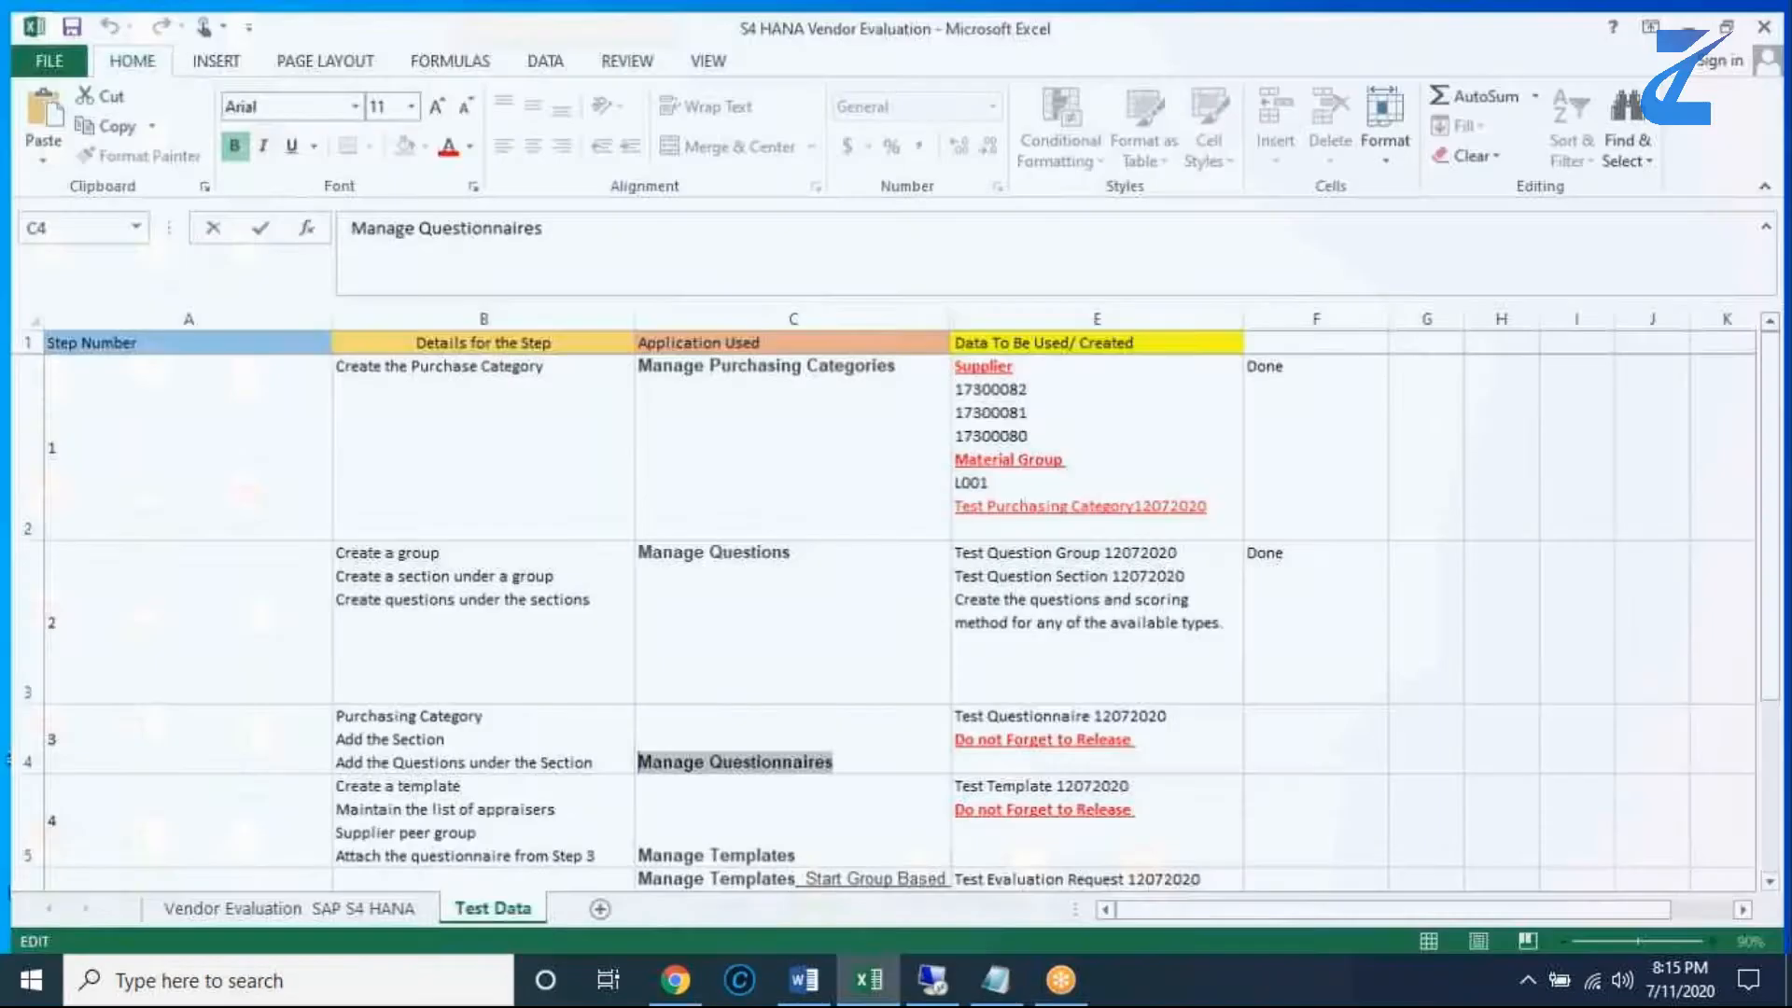
left_click(933, 981)
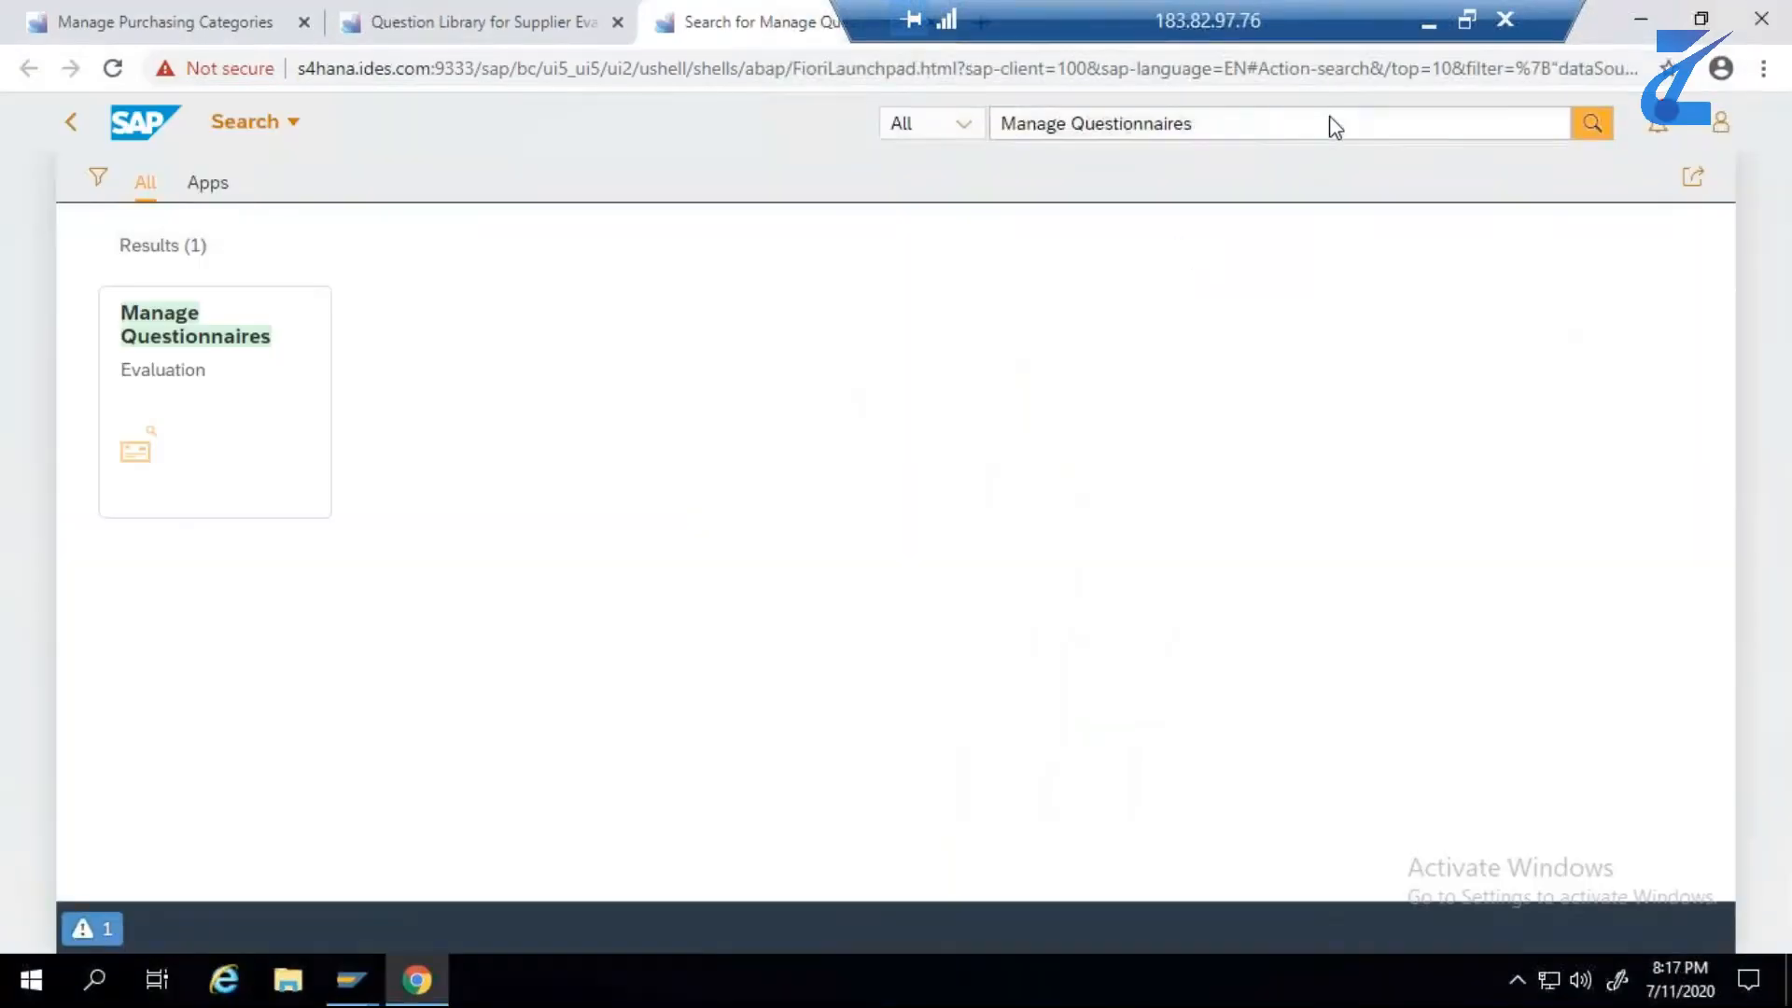
left_click(214, 355)
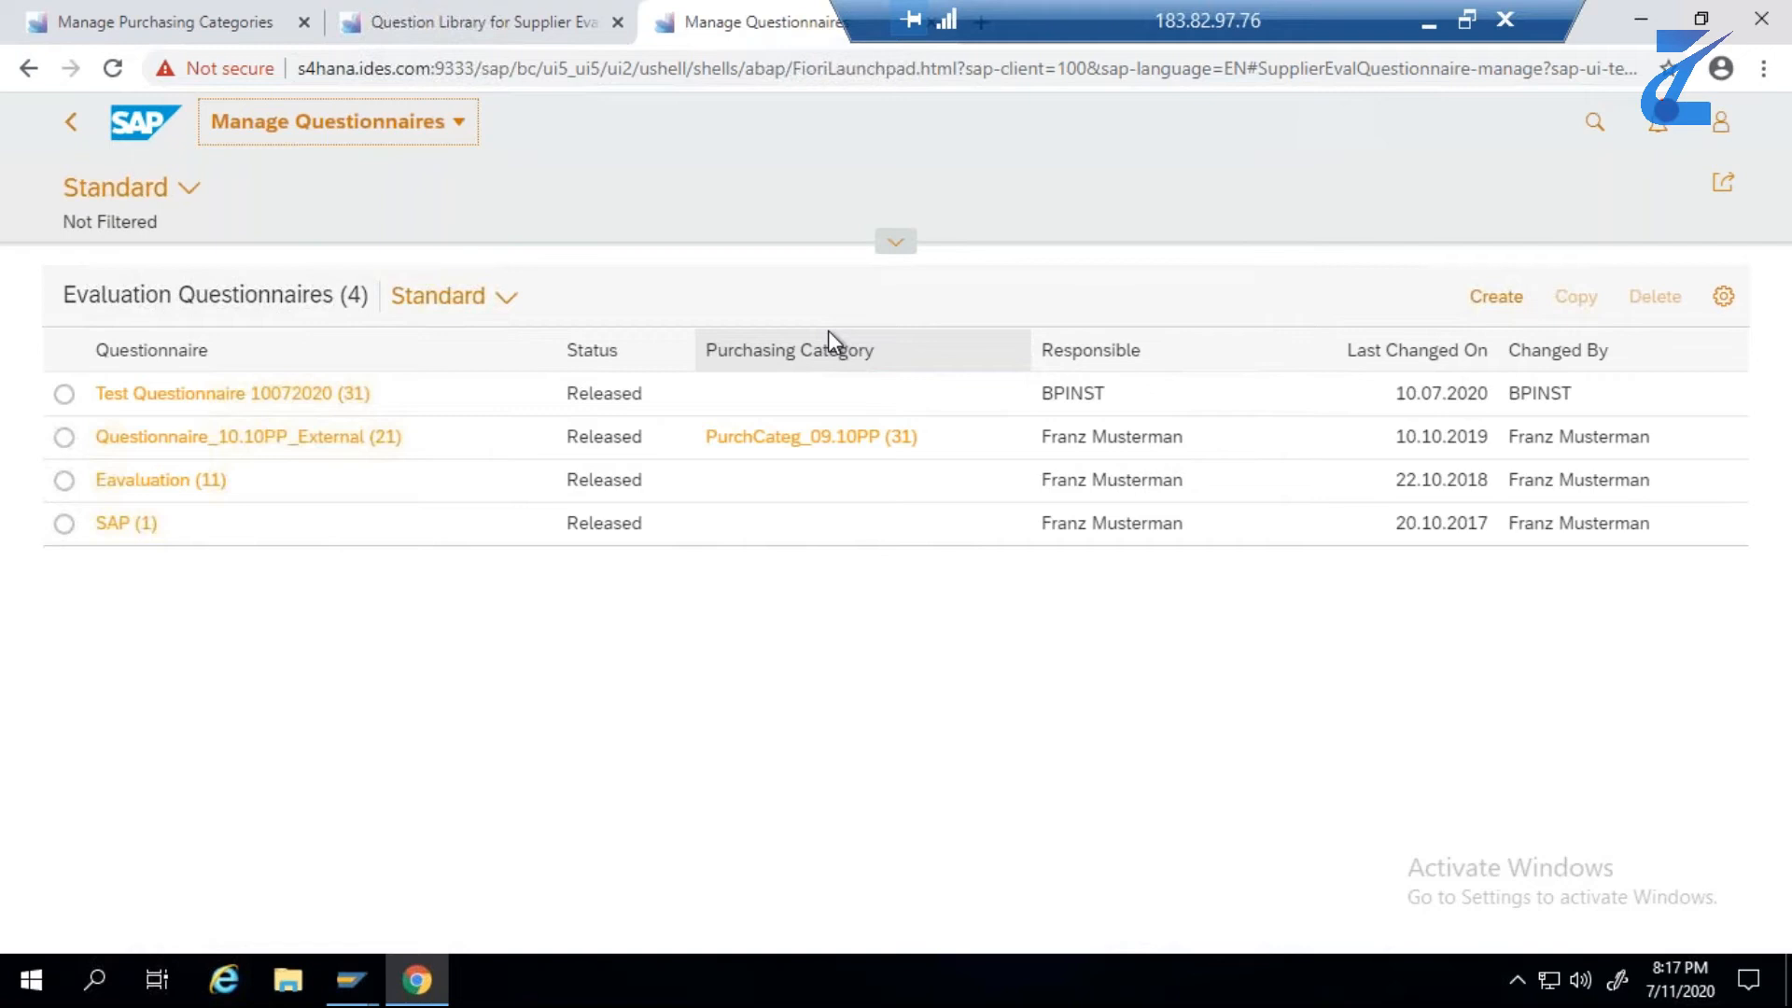
left_click(1522, 303)
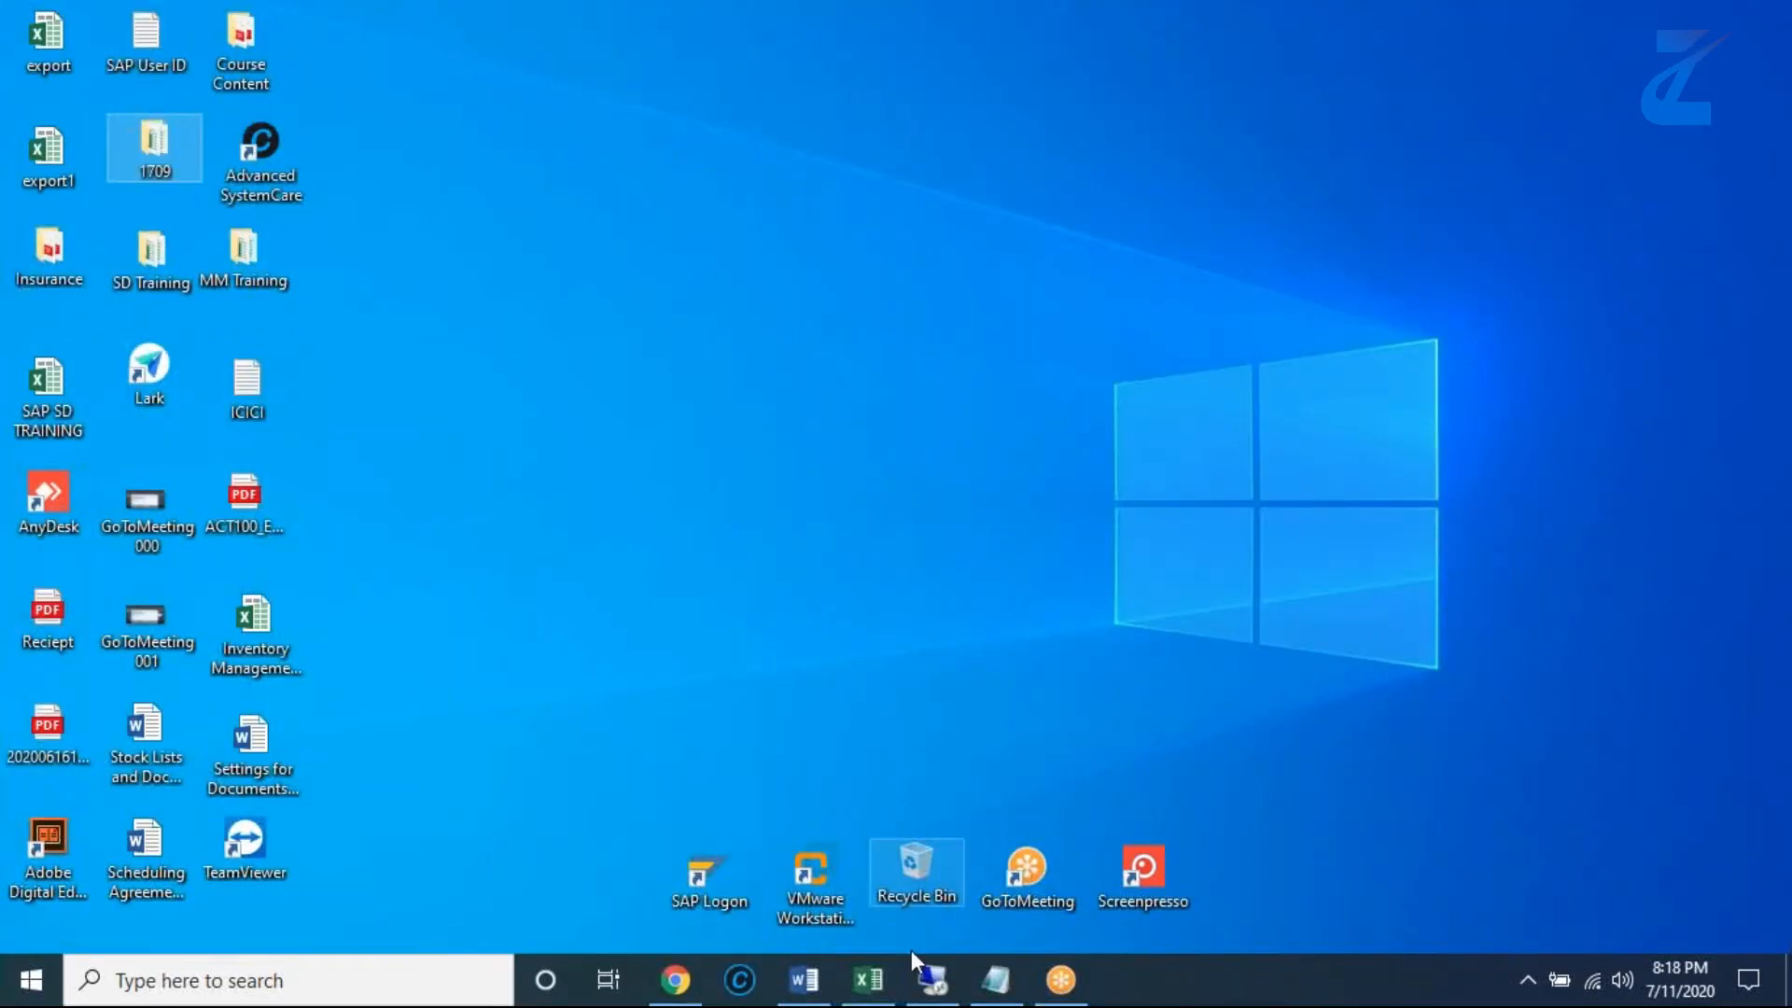
- Copy the name "Test Questionnaire 12072020" from cell E4 in Excel and return to the new SAP questionnaire
left_click(869, 978)
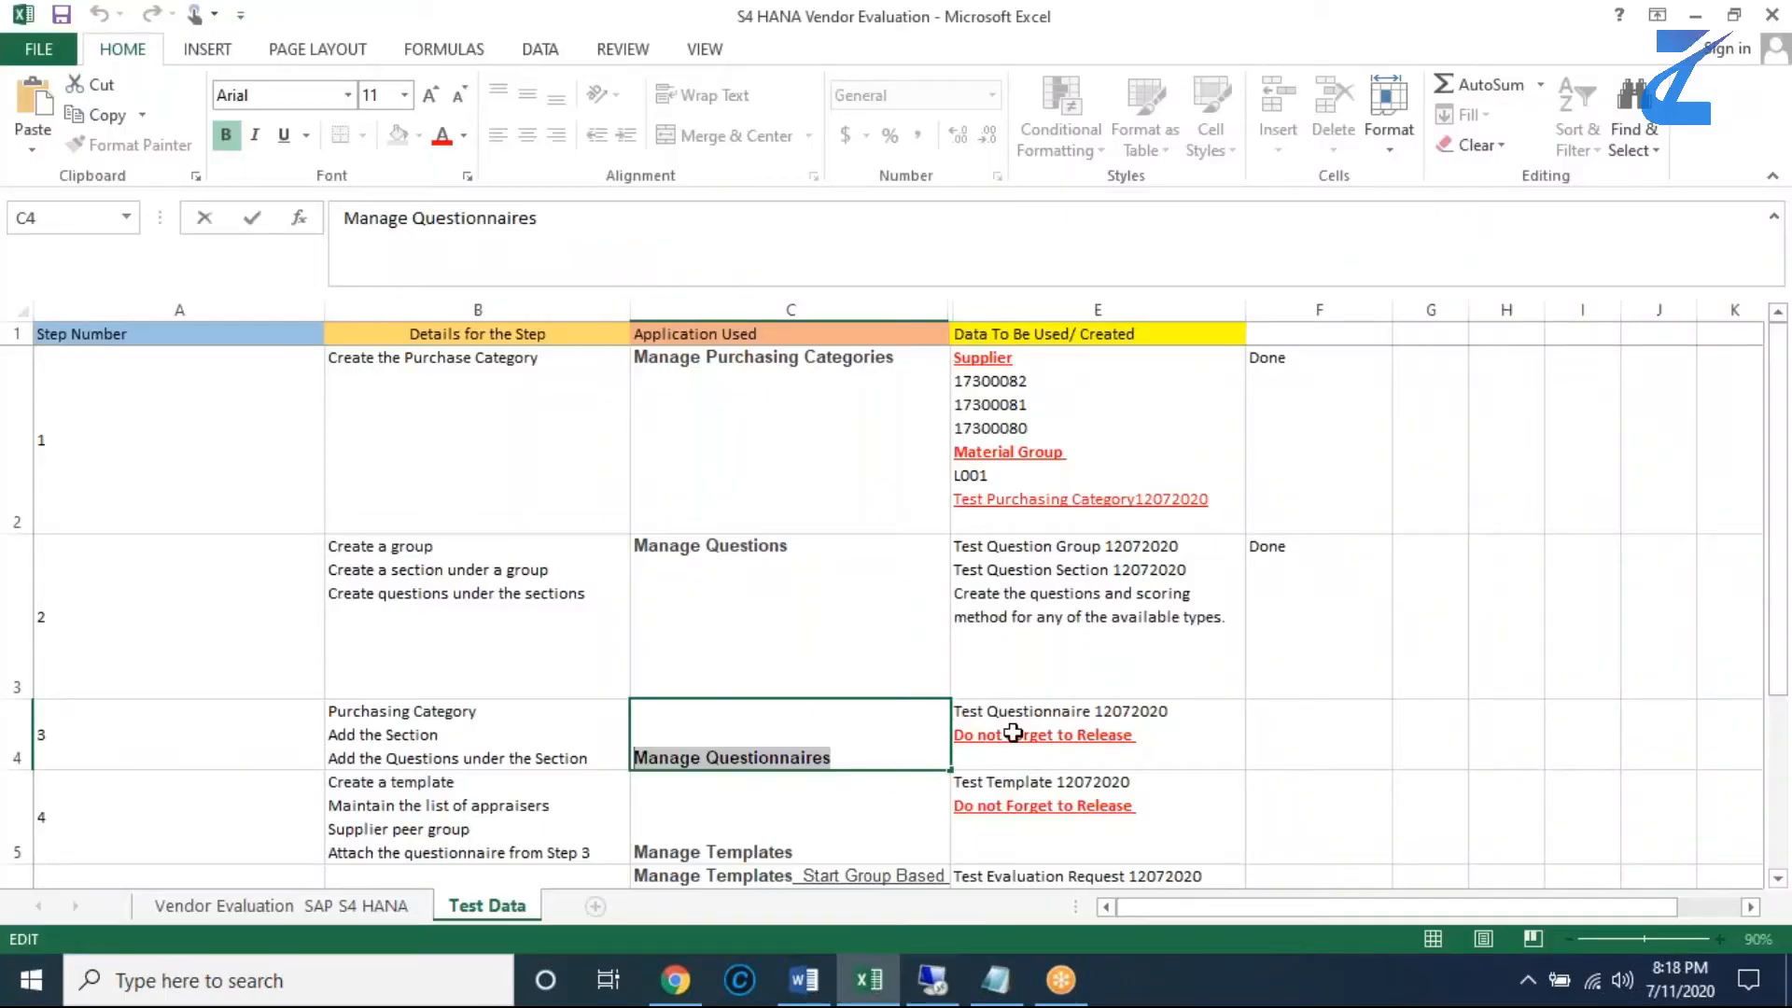
left_click(1013, 733)
double_click(1179, 711)
left_click_drag(1179, 711, 950, 707)
key("ctrl+c")
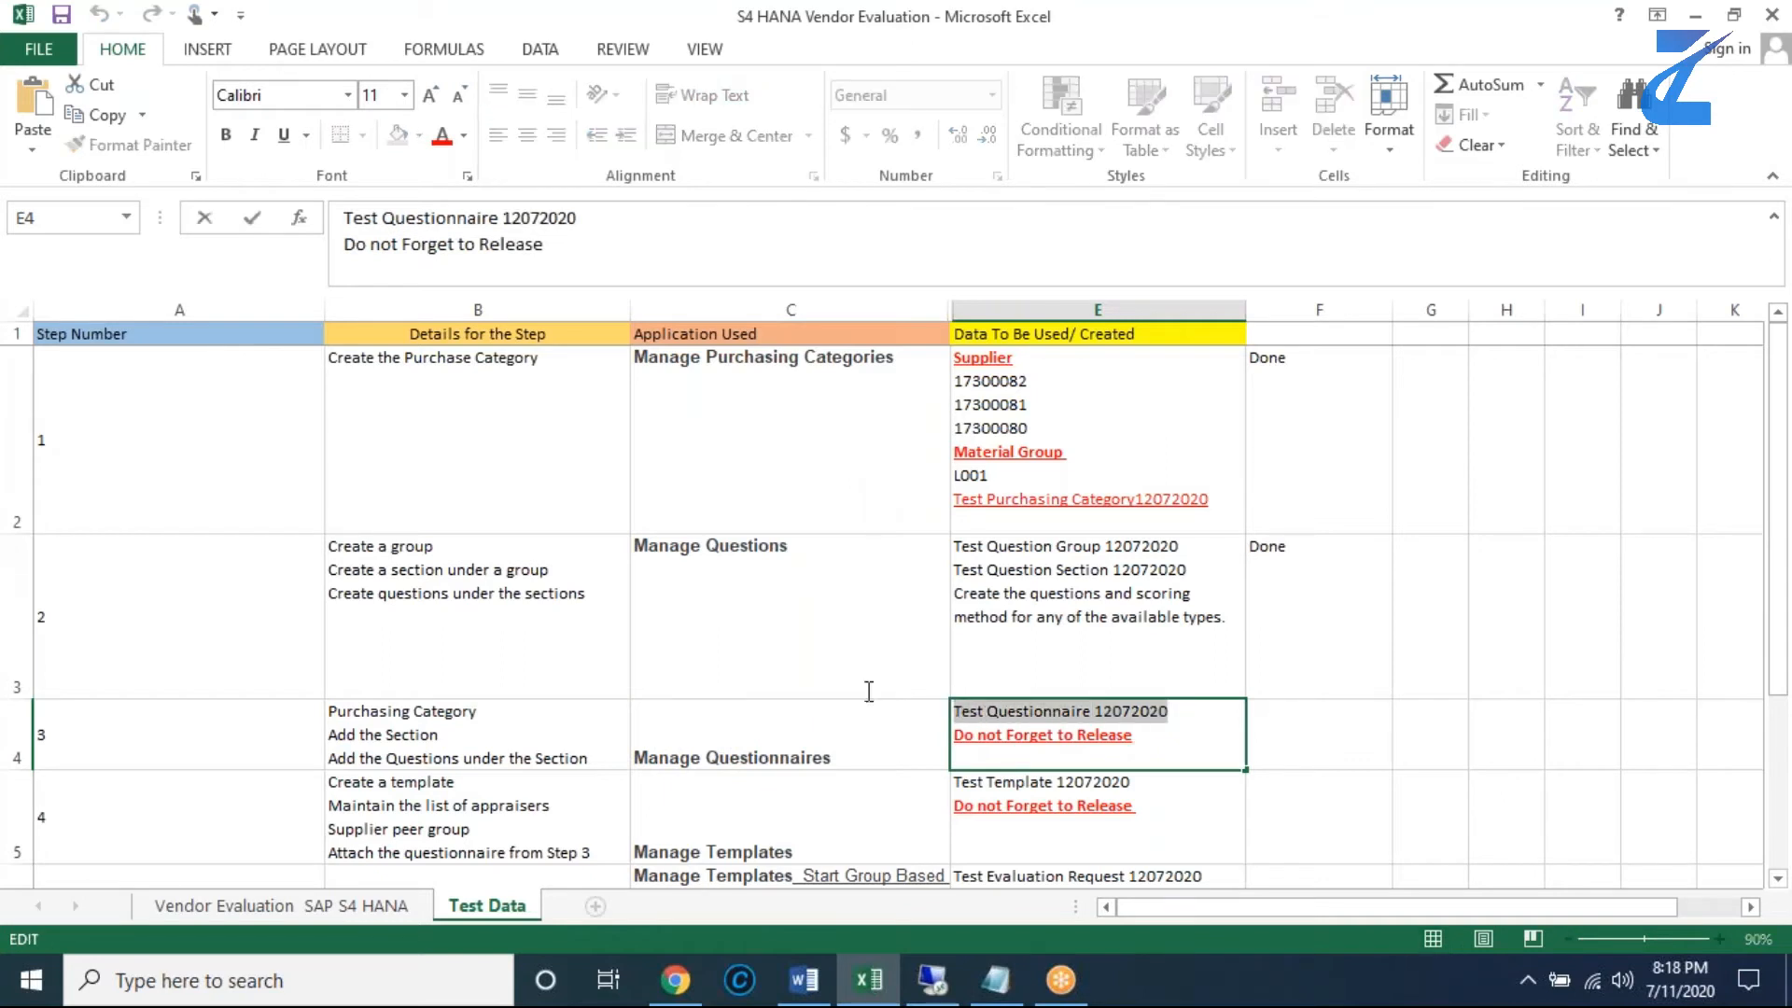
left_click(1012, 982)
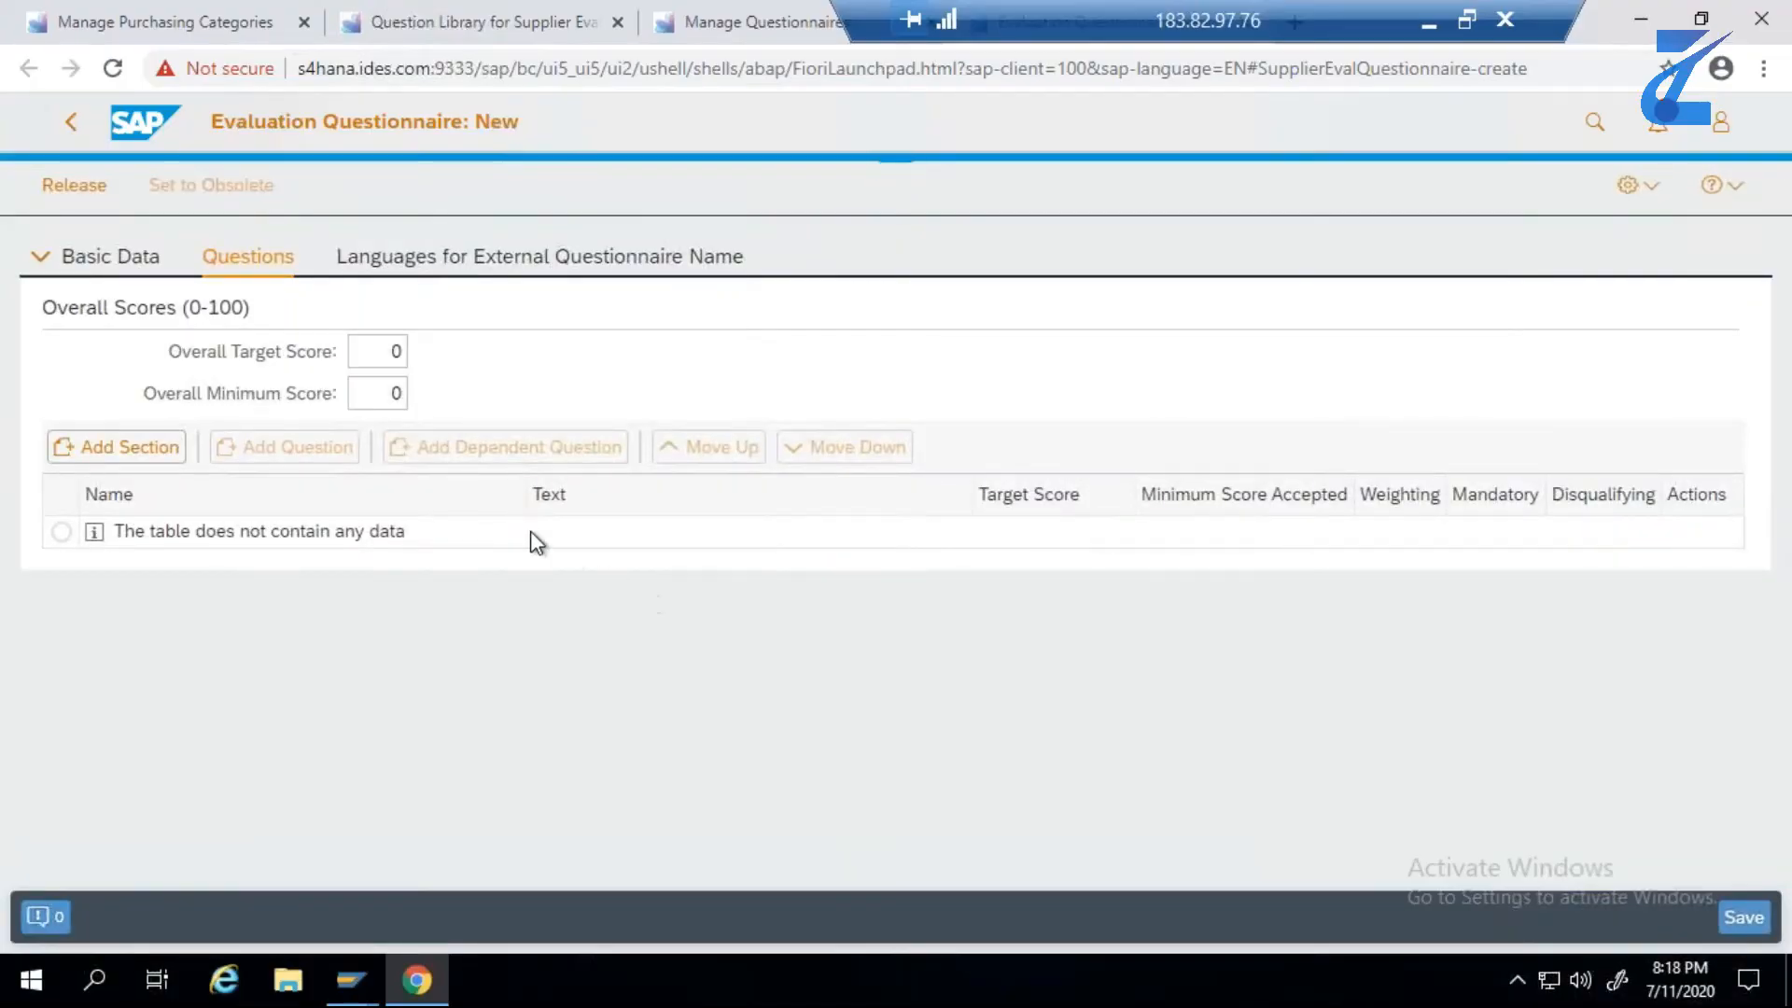
- Add the section Test Question Section 12072020 to the new questionnaire
left_click(143, 458)
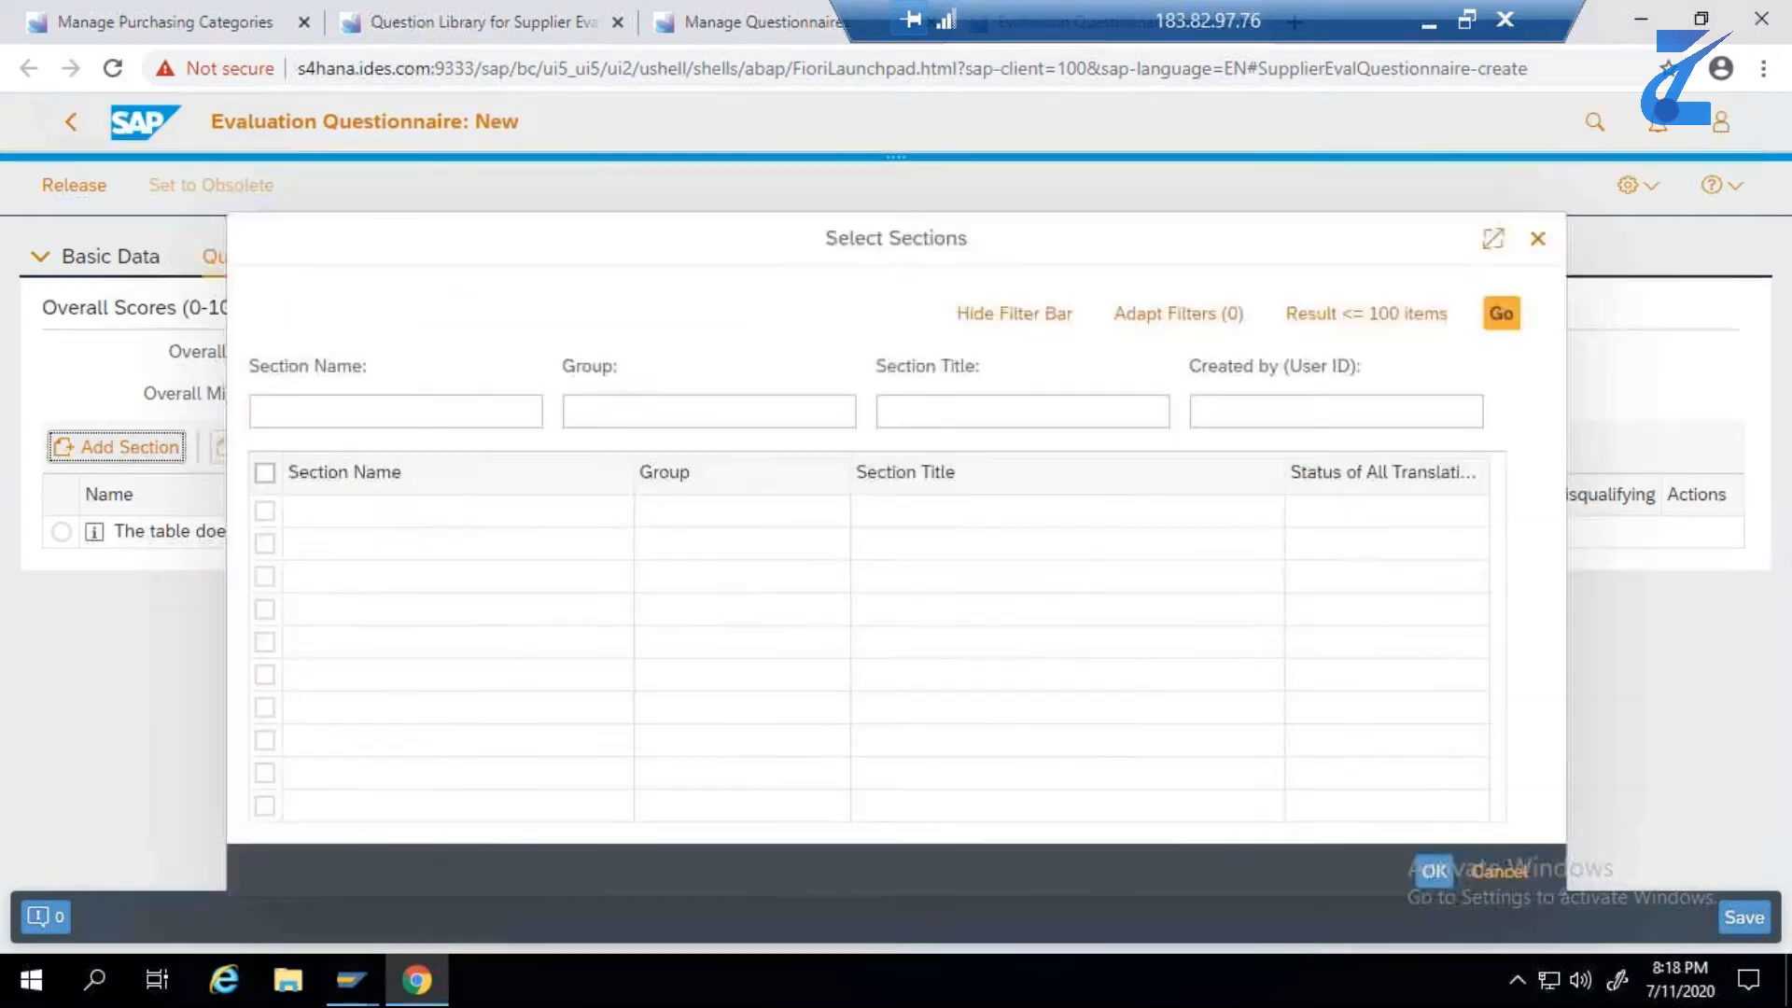
left_click(1502, 317)
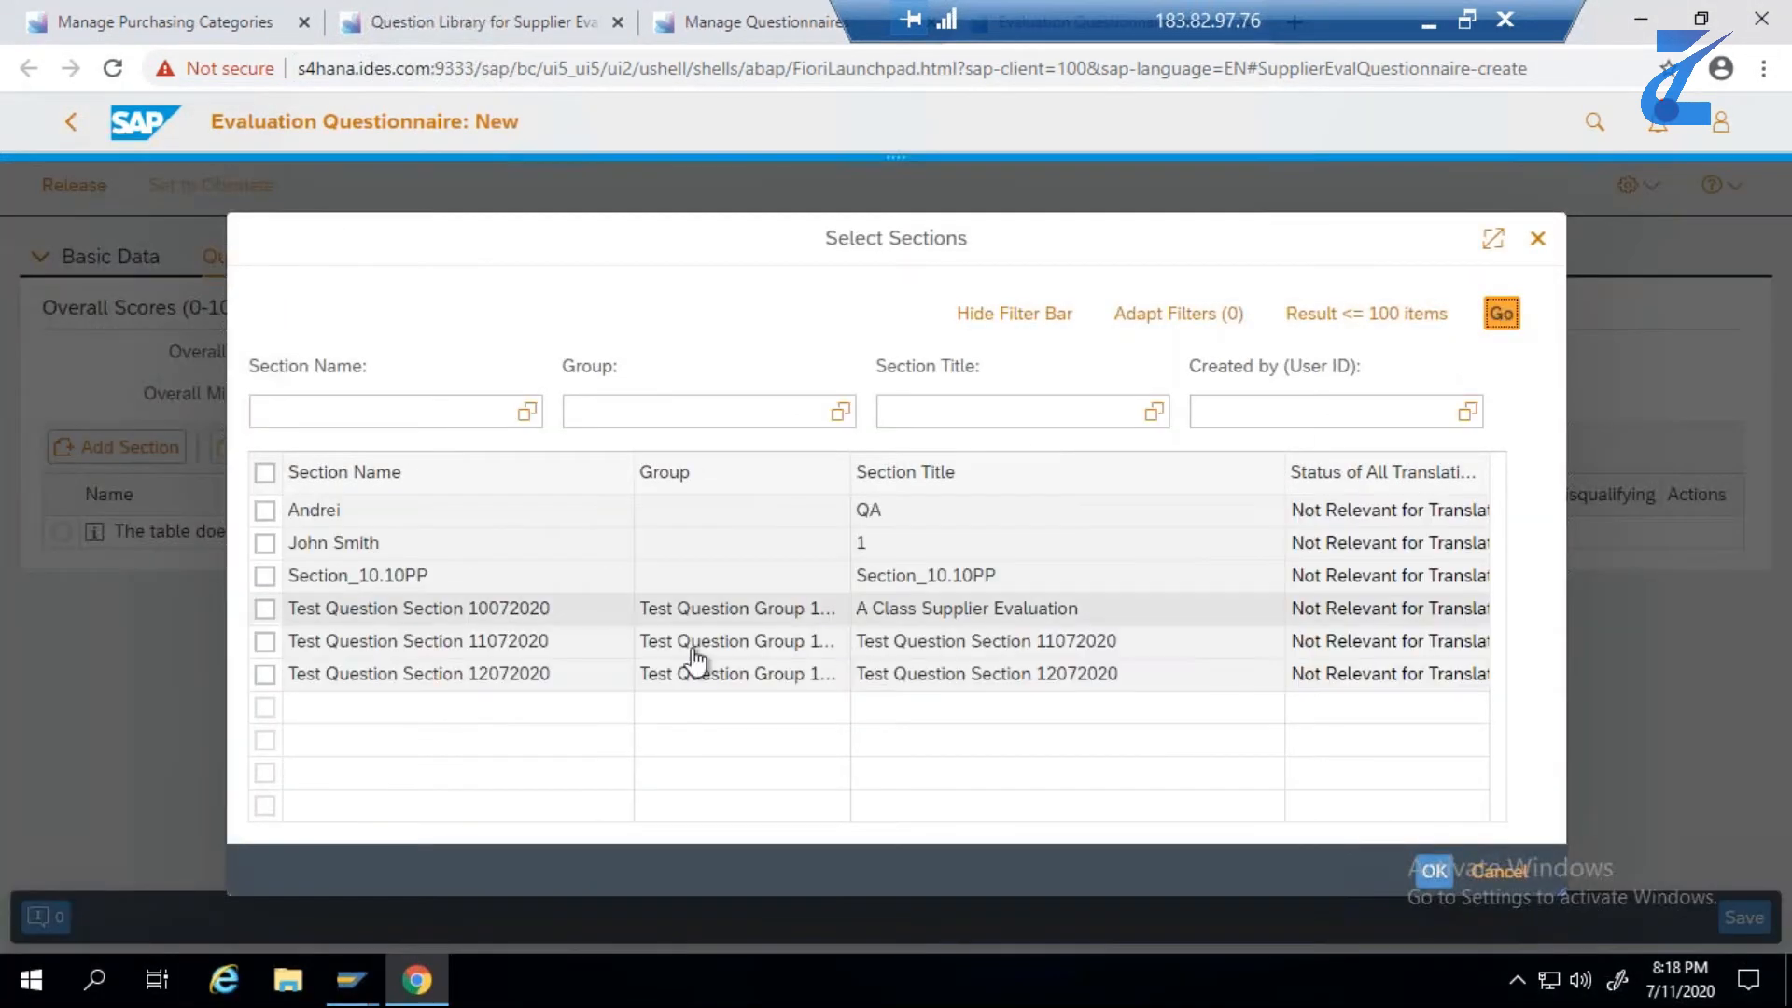
left_click(266, 676)
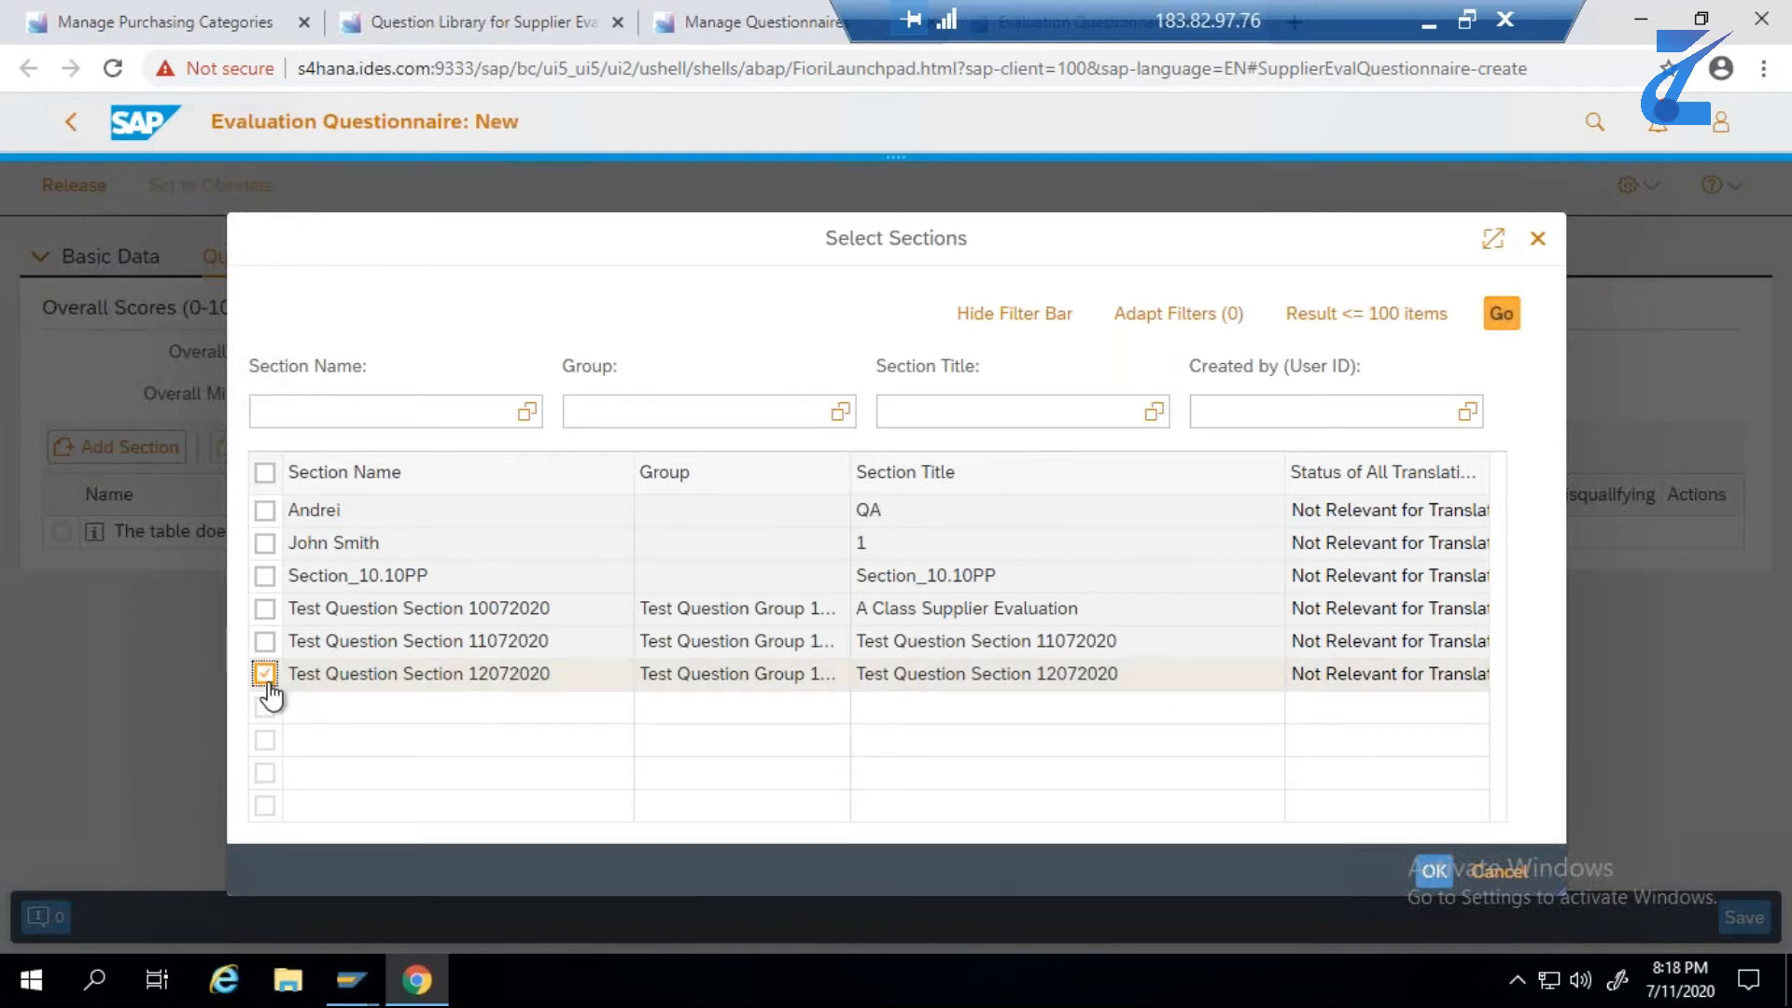
left_click(1435, 871)
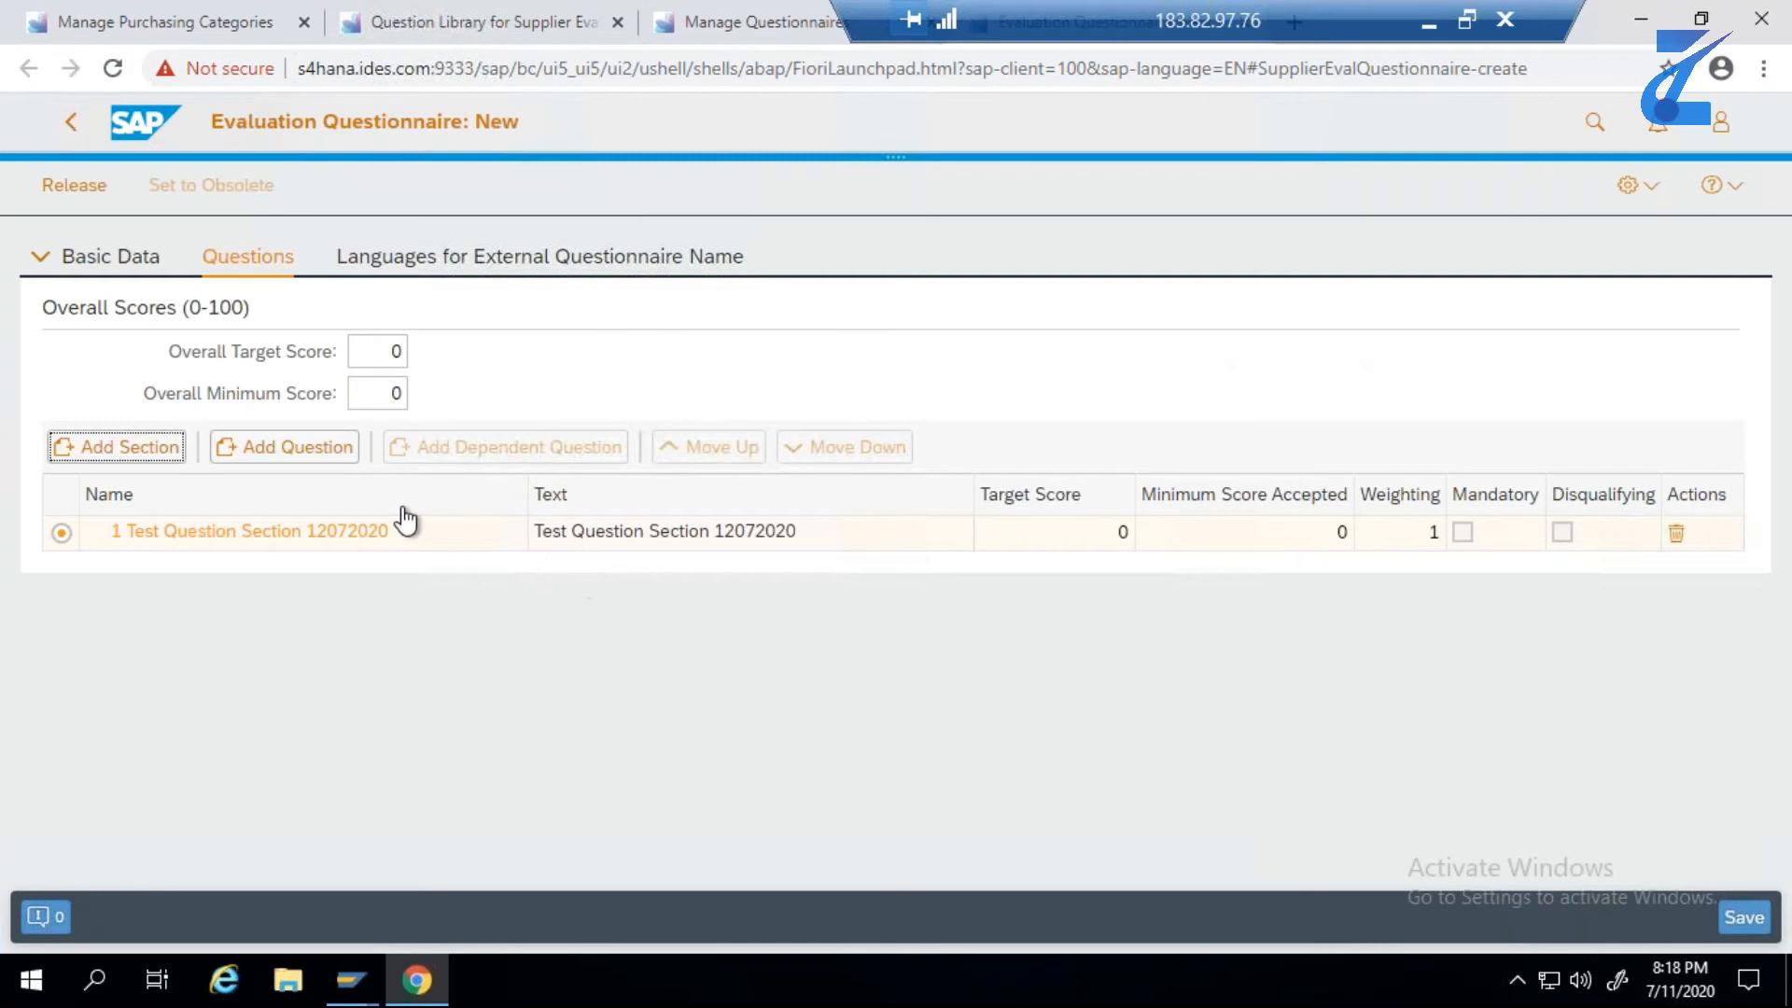
- Add the subsequent delivery and purchase department resource questions of Test Question Group 12072020 to the section
left_click(342, 457)
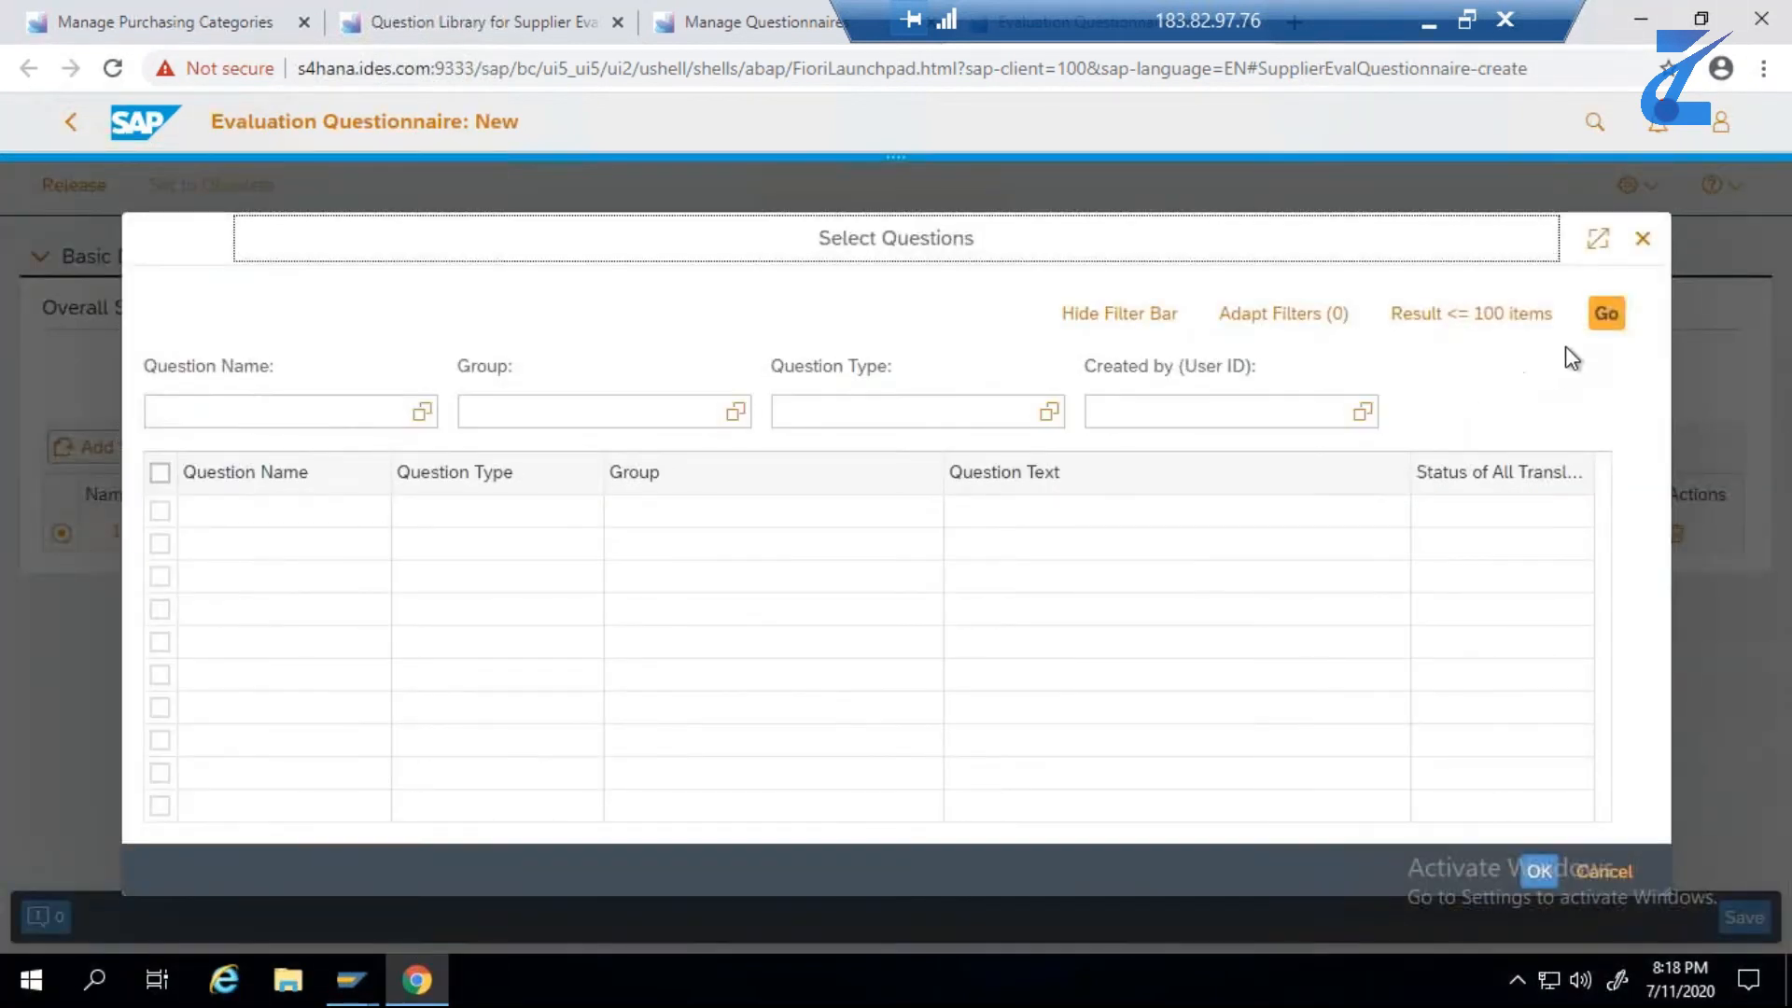
left_click(1618, 322)
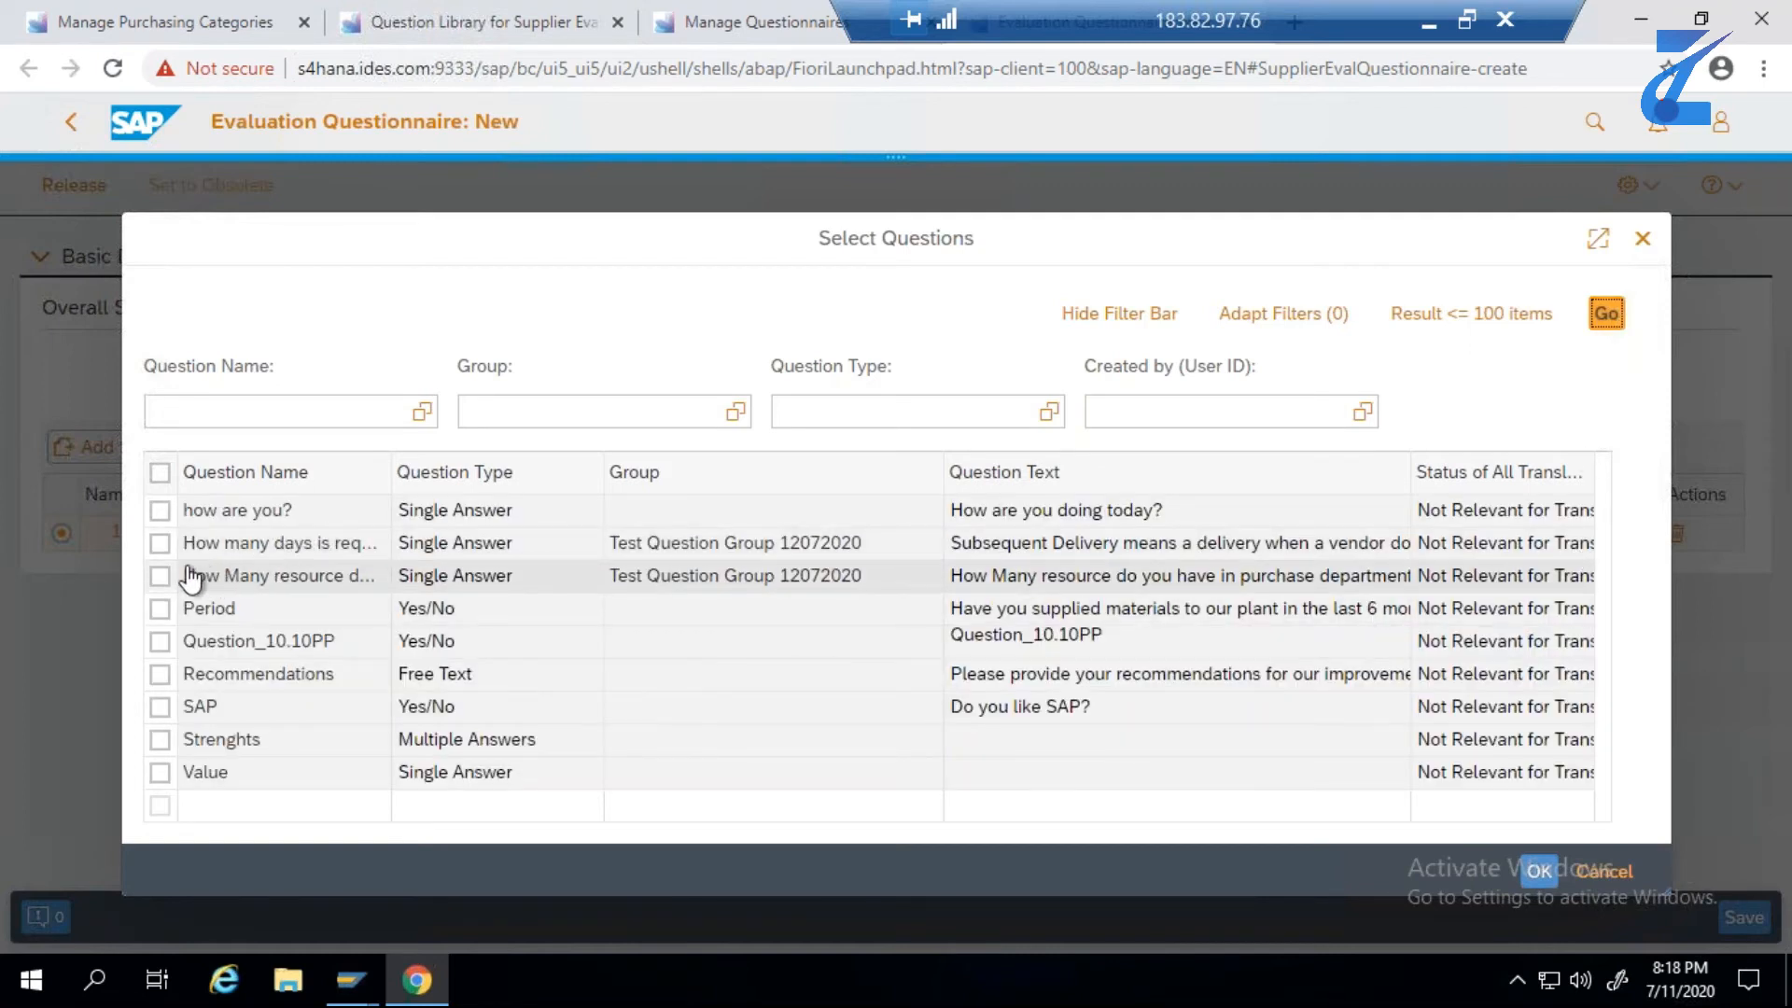
left_click(160, 542)
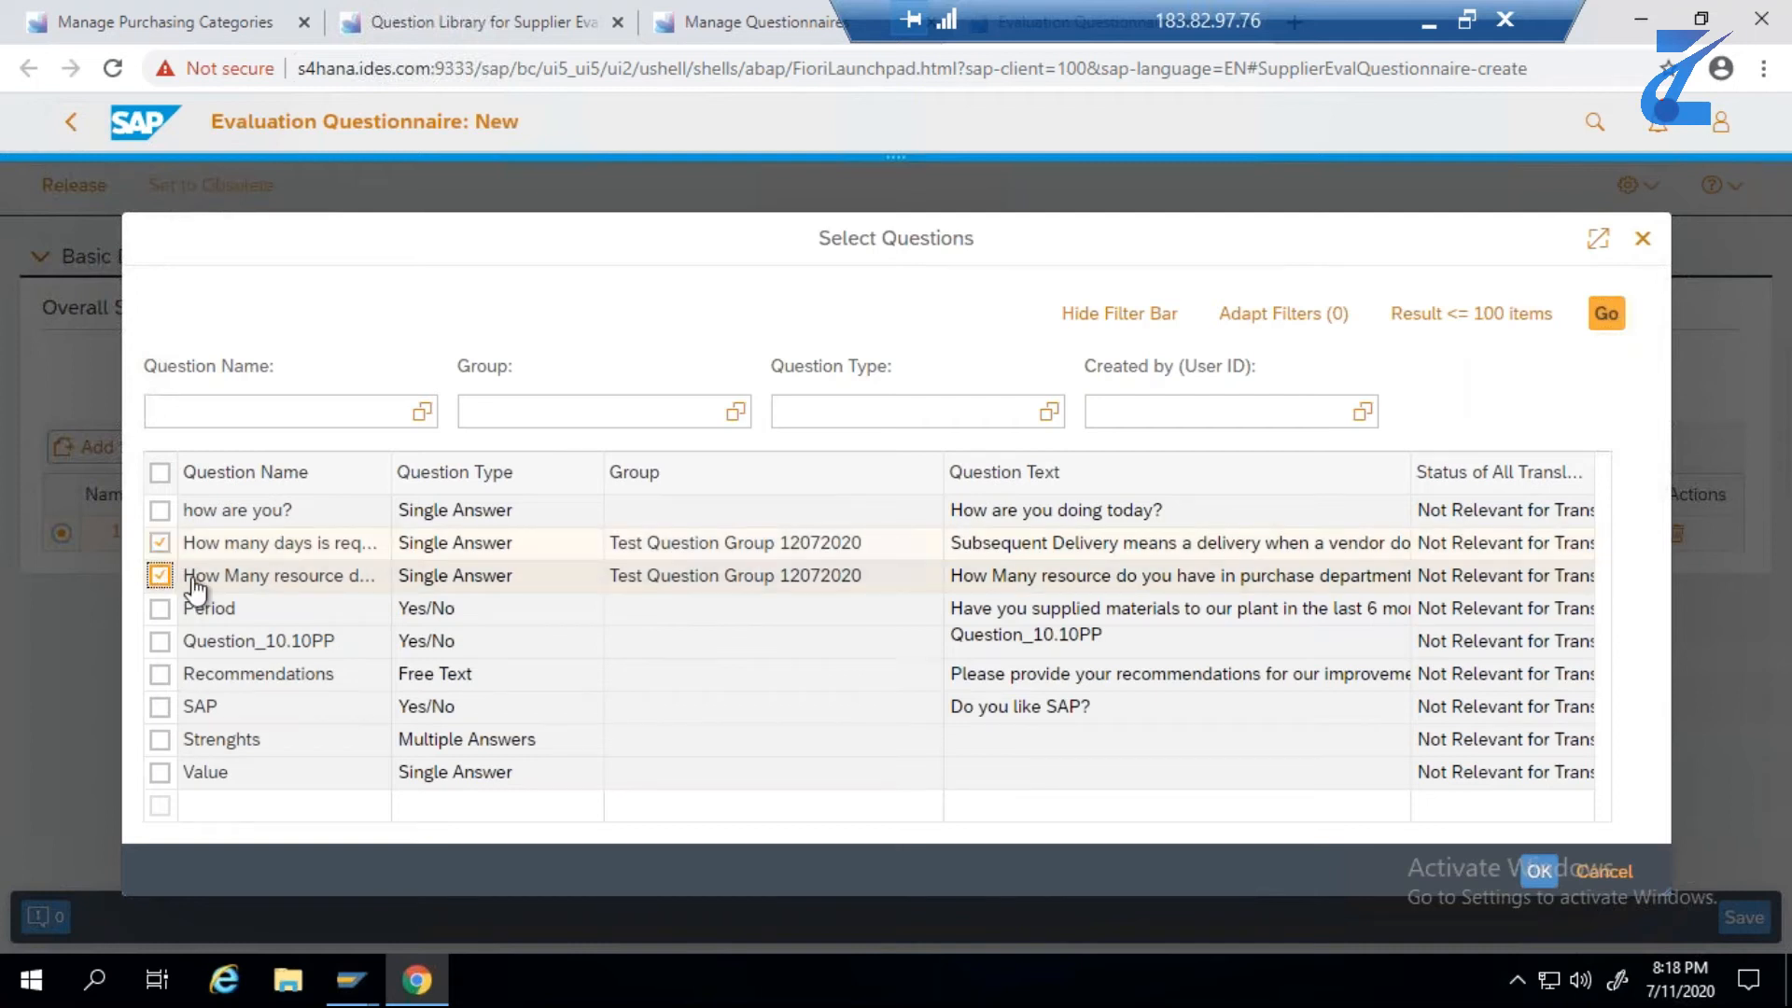
left_click(160, 575)
left_click(1539, 871)
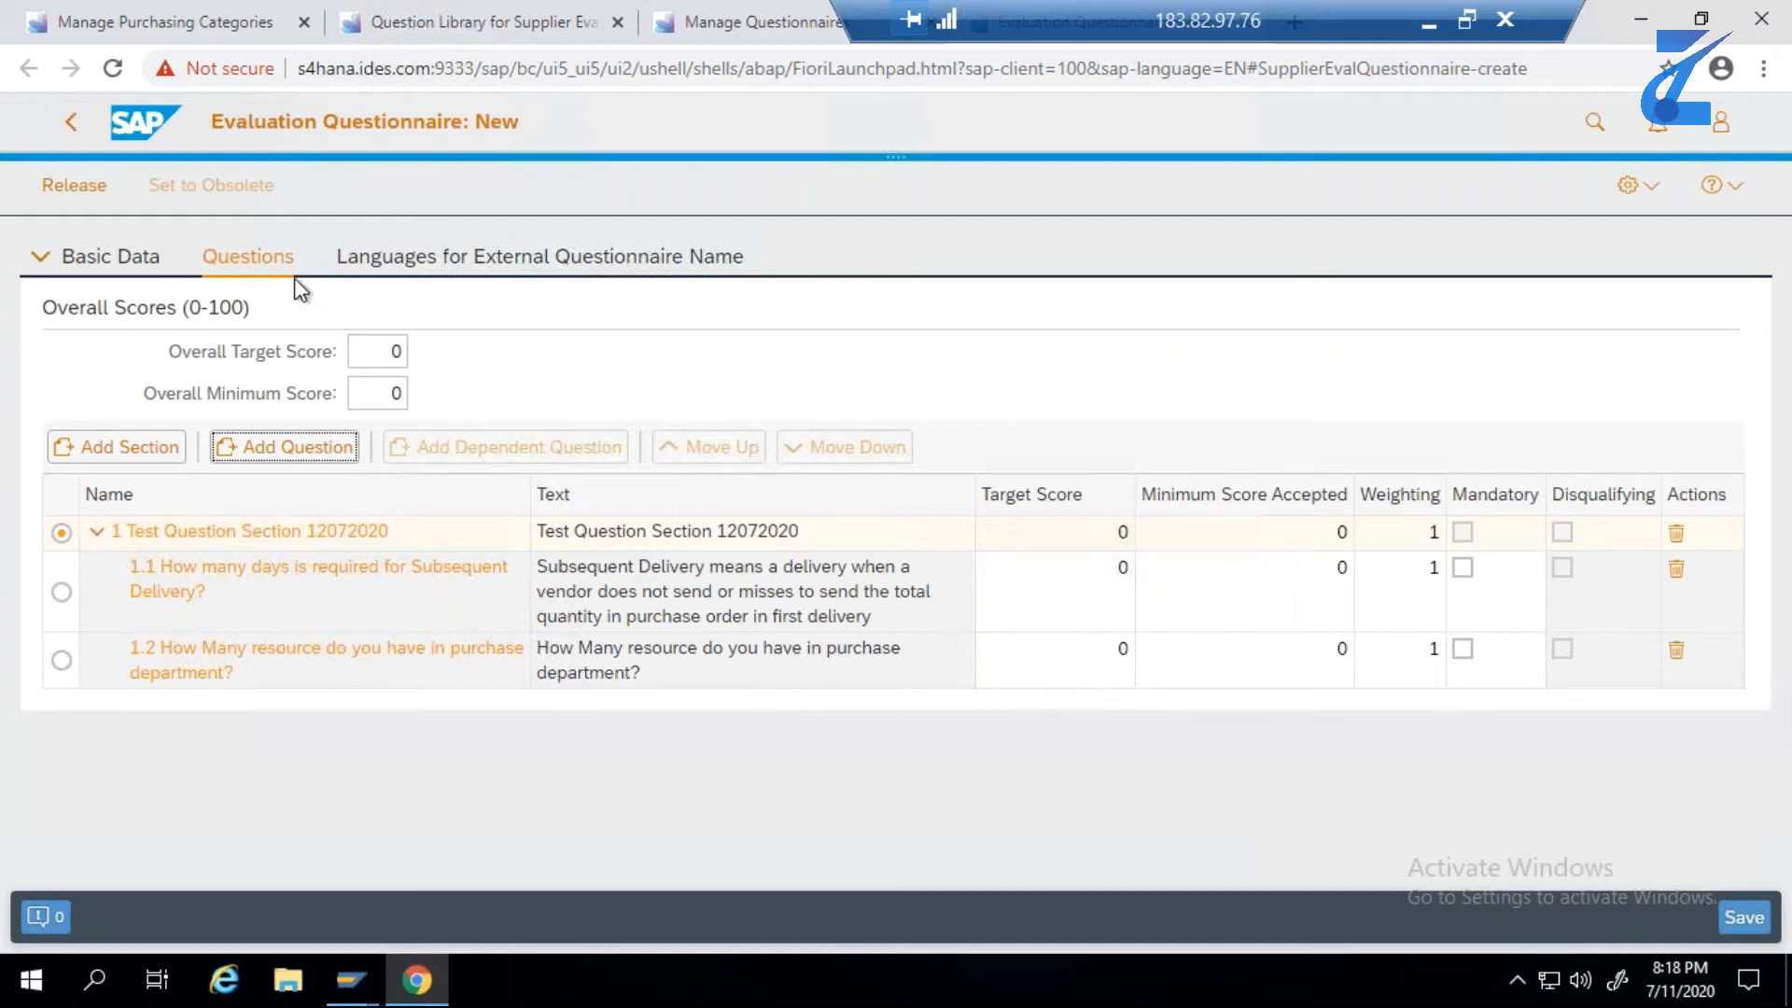
- Set the external questionnaire name to Test Questionnaire 12072020
left_click(481, 273)
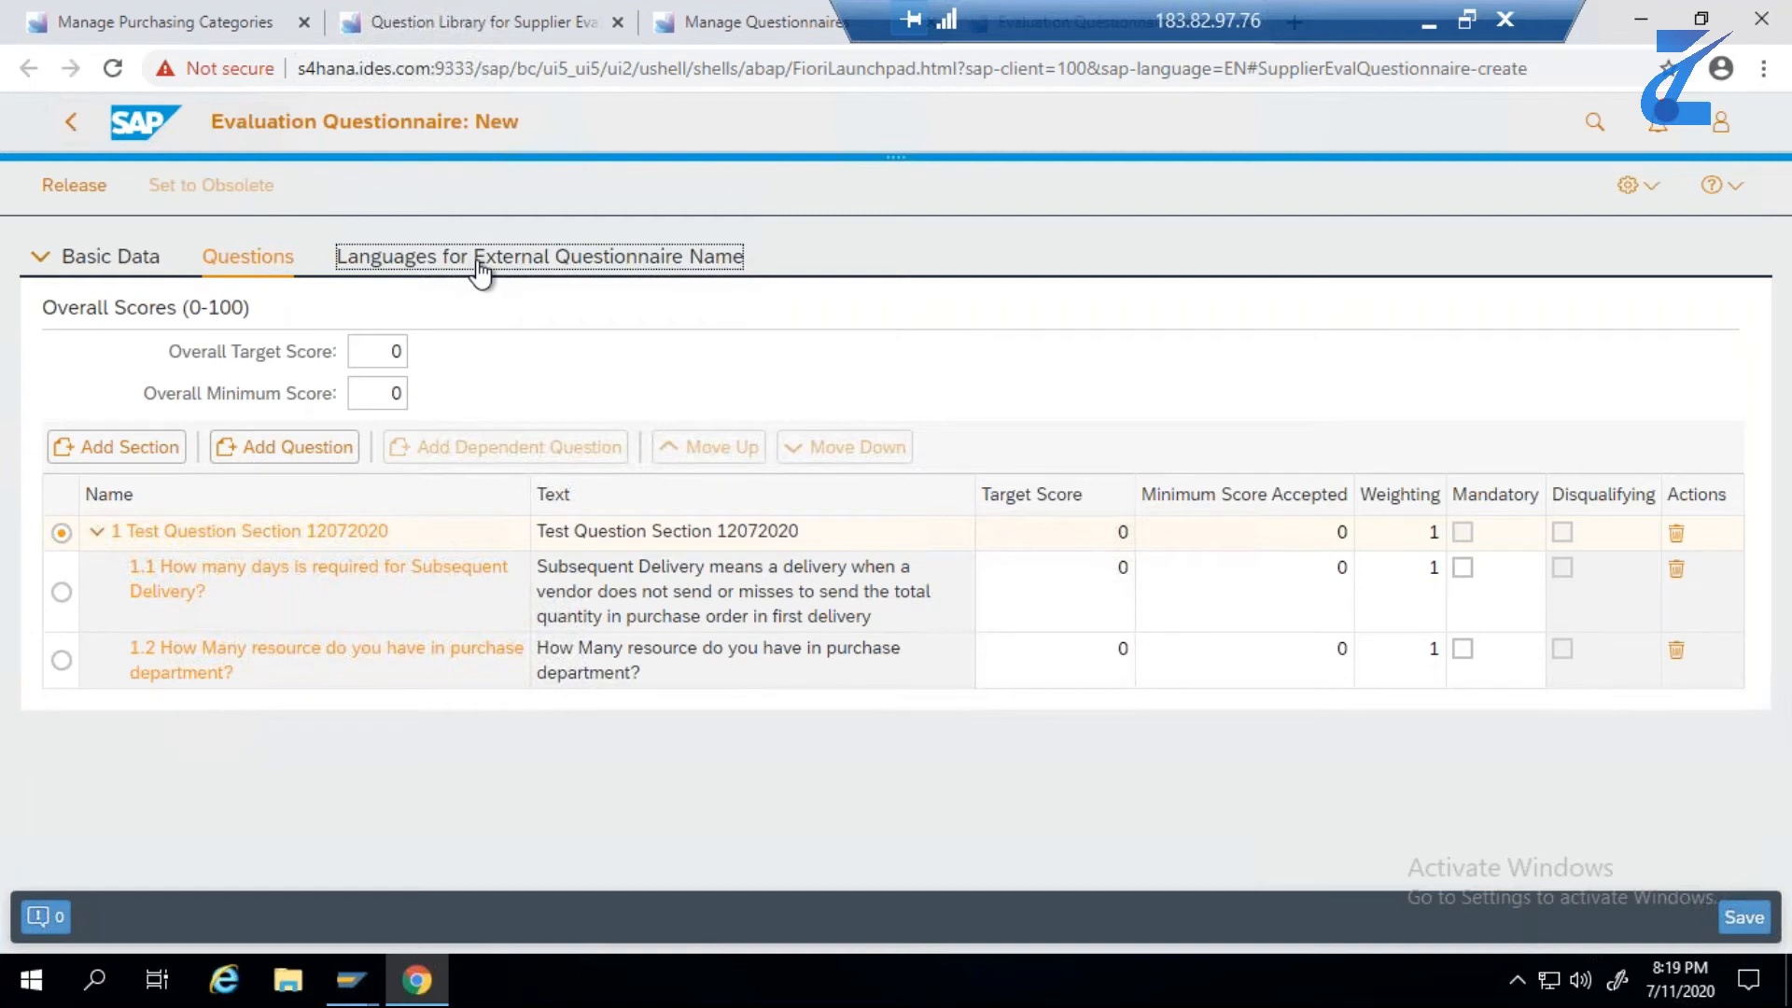
left_click(432, 326)
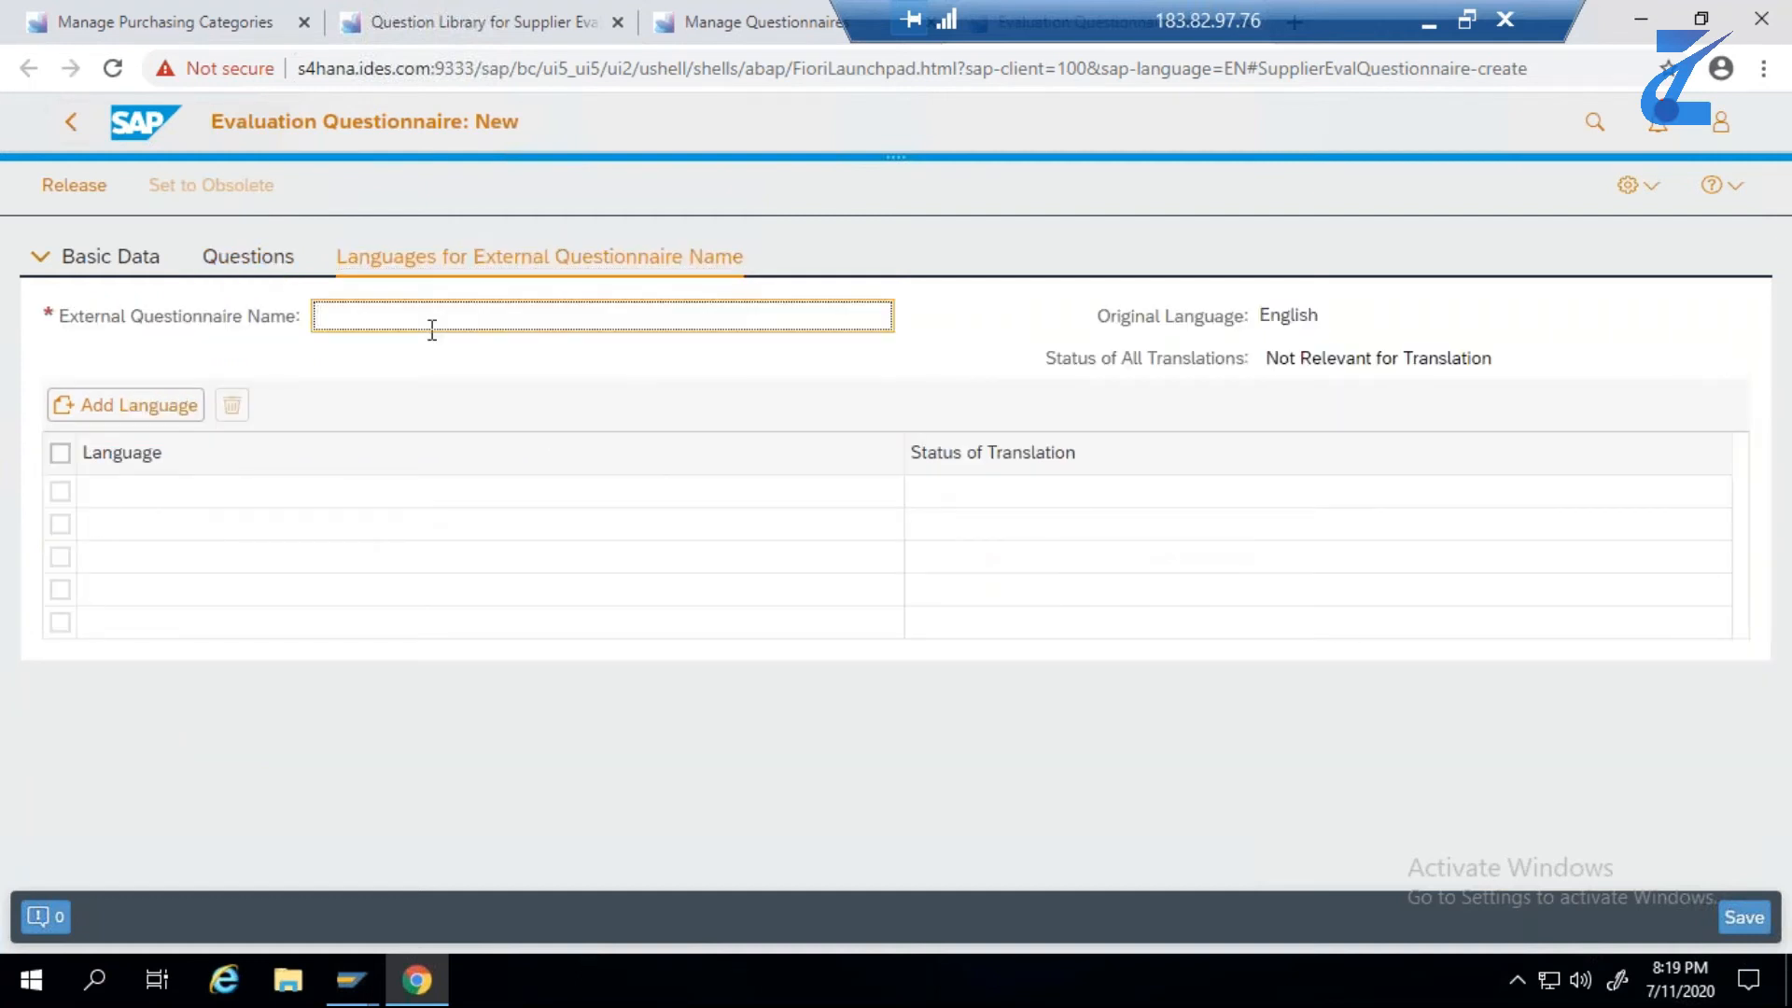
key("ctrl+v")
- Name the questionnaire Test Questionnaire 12072020 in its basic data and choose Test Purchasing Category 12072020 as the purchasing category
left_click(148, 265)
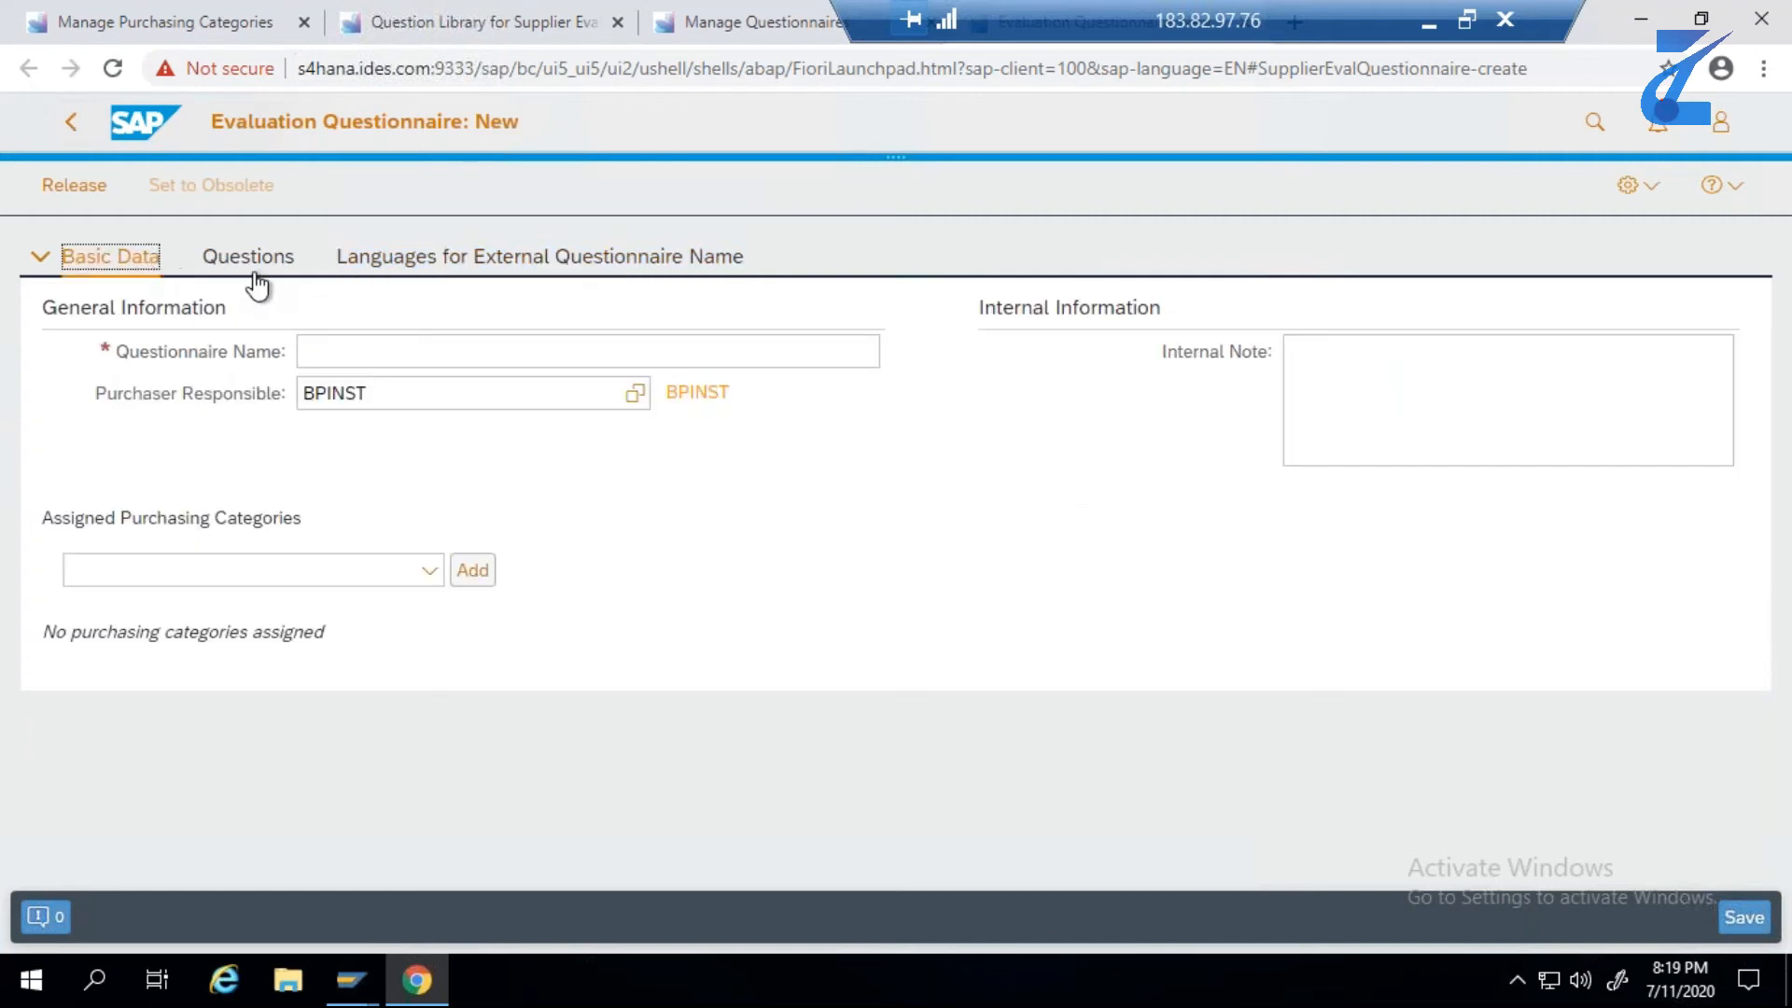
left_click(321, 349)
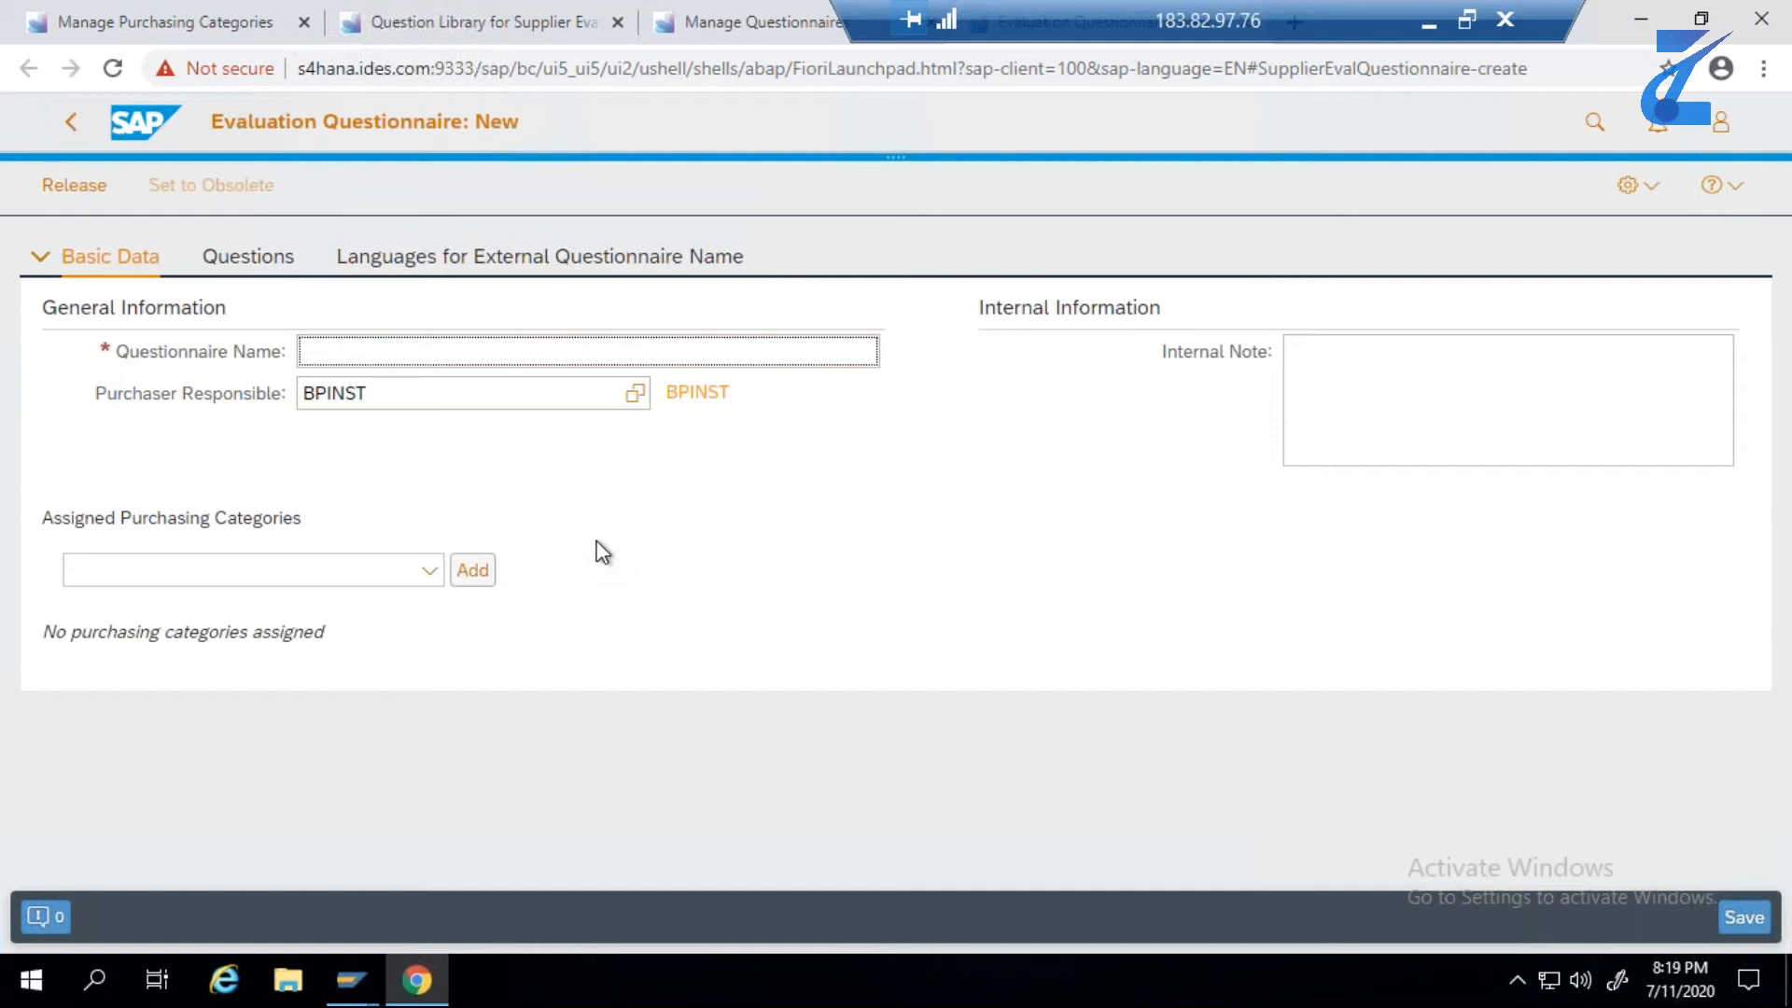
key("ctrl+v")
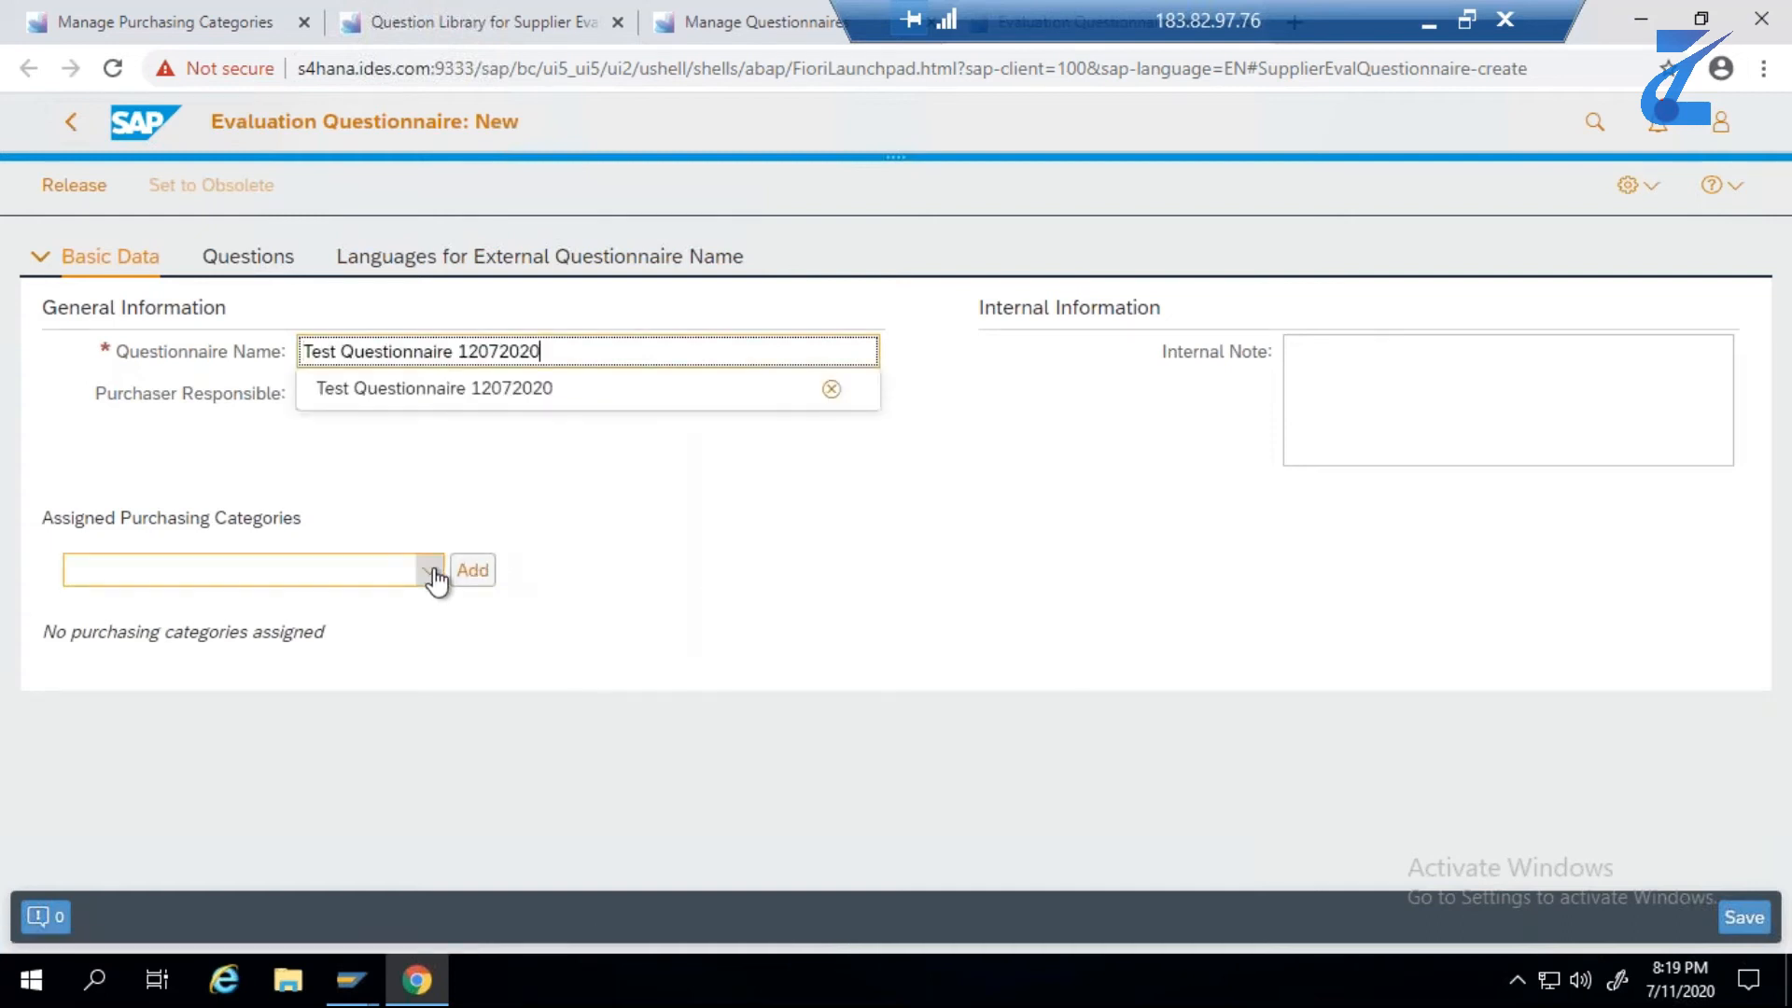
left_click(473, 388)
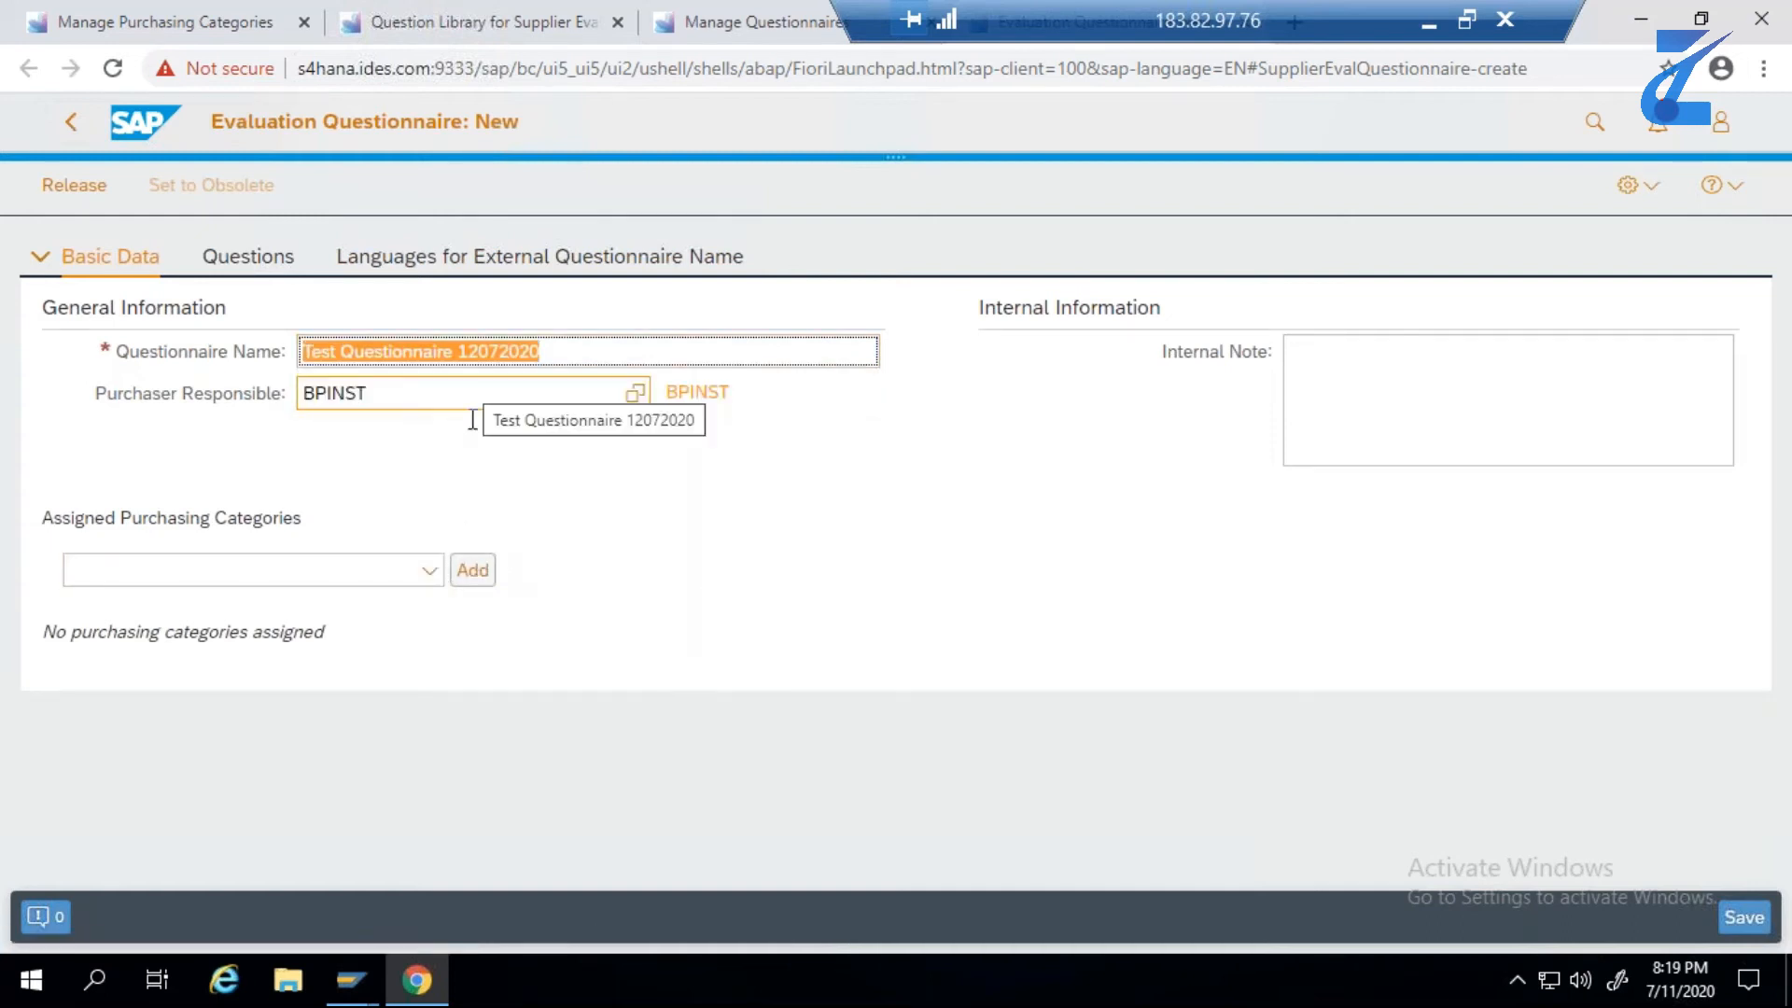
left_click(431, 577)
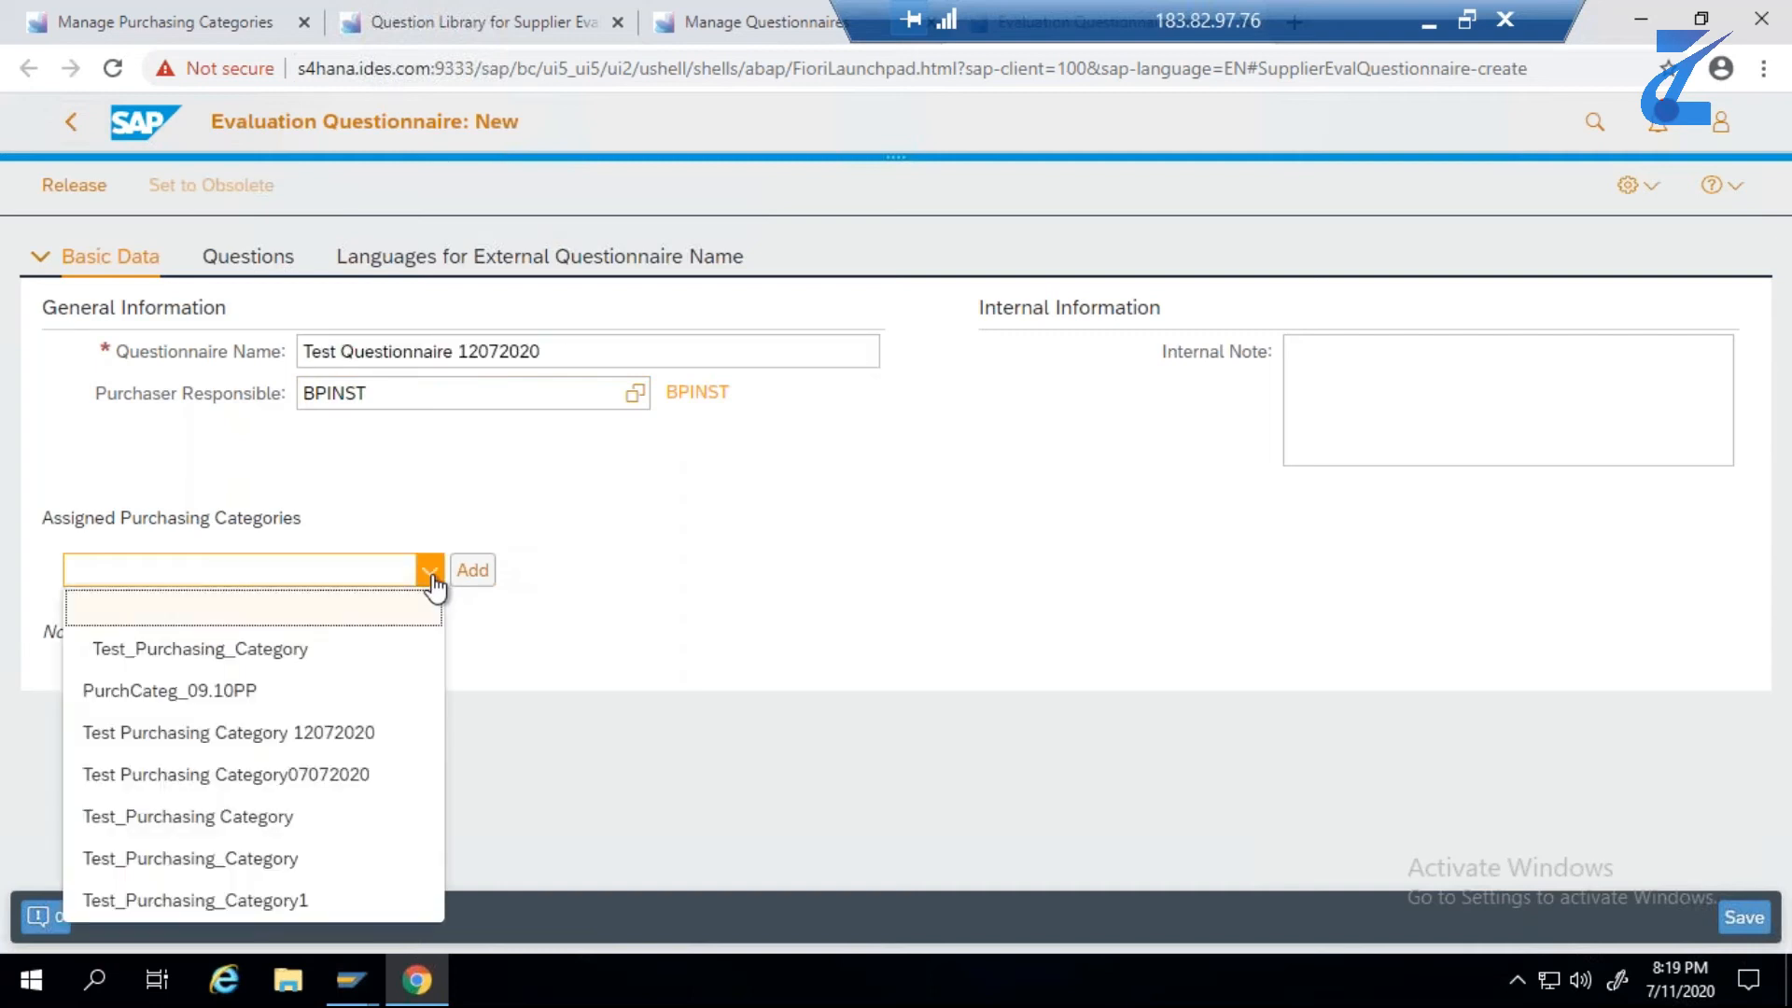
left_click(377, 734)
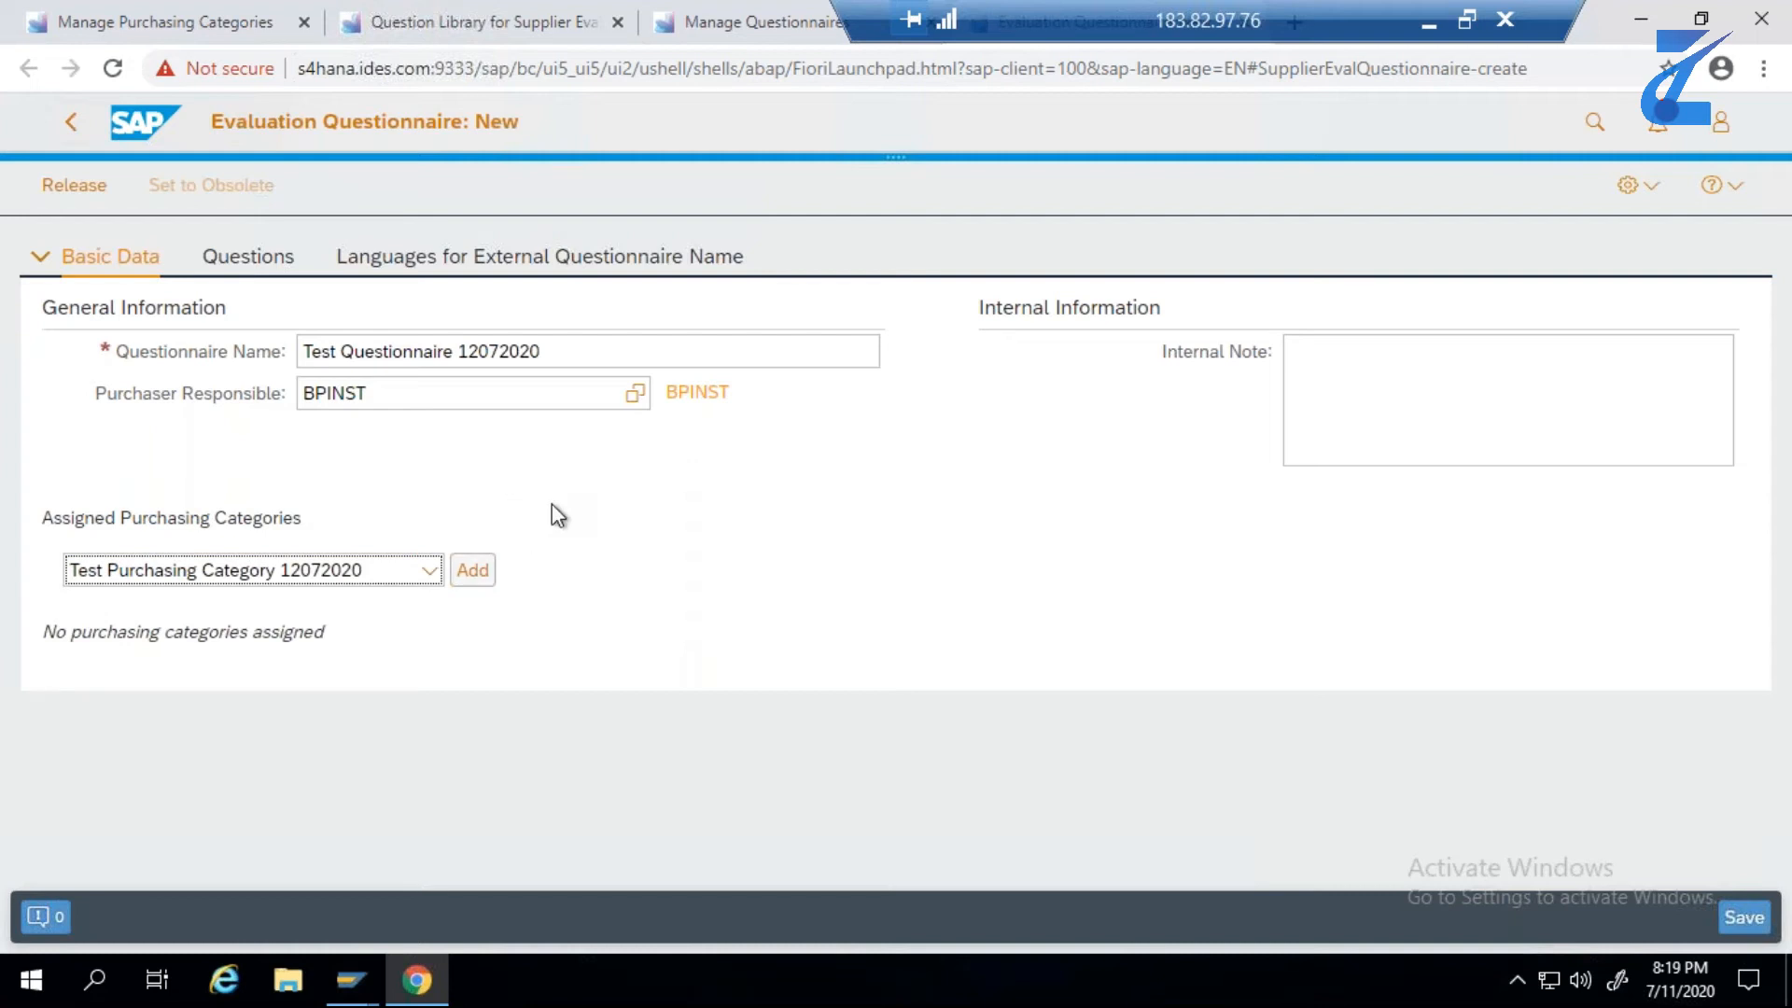
- Set the minimum score accepted to 25 for both the subsequent delivery and the purchase department resource questions
left_click(282, 269)
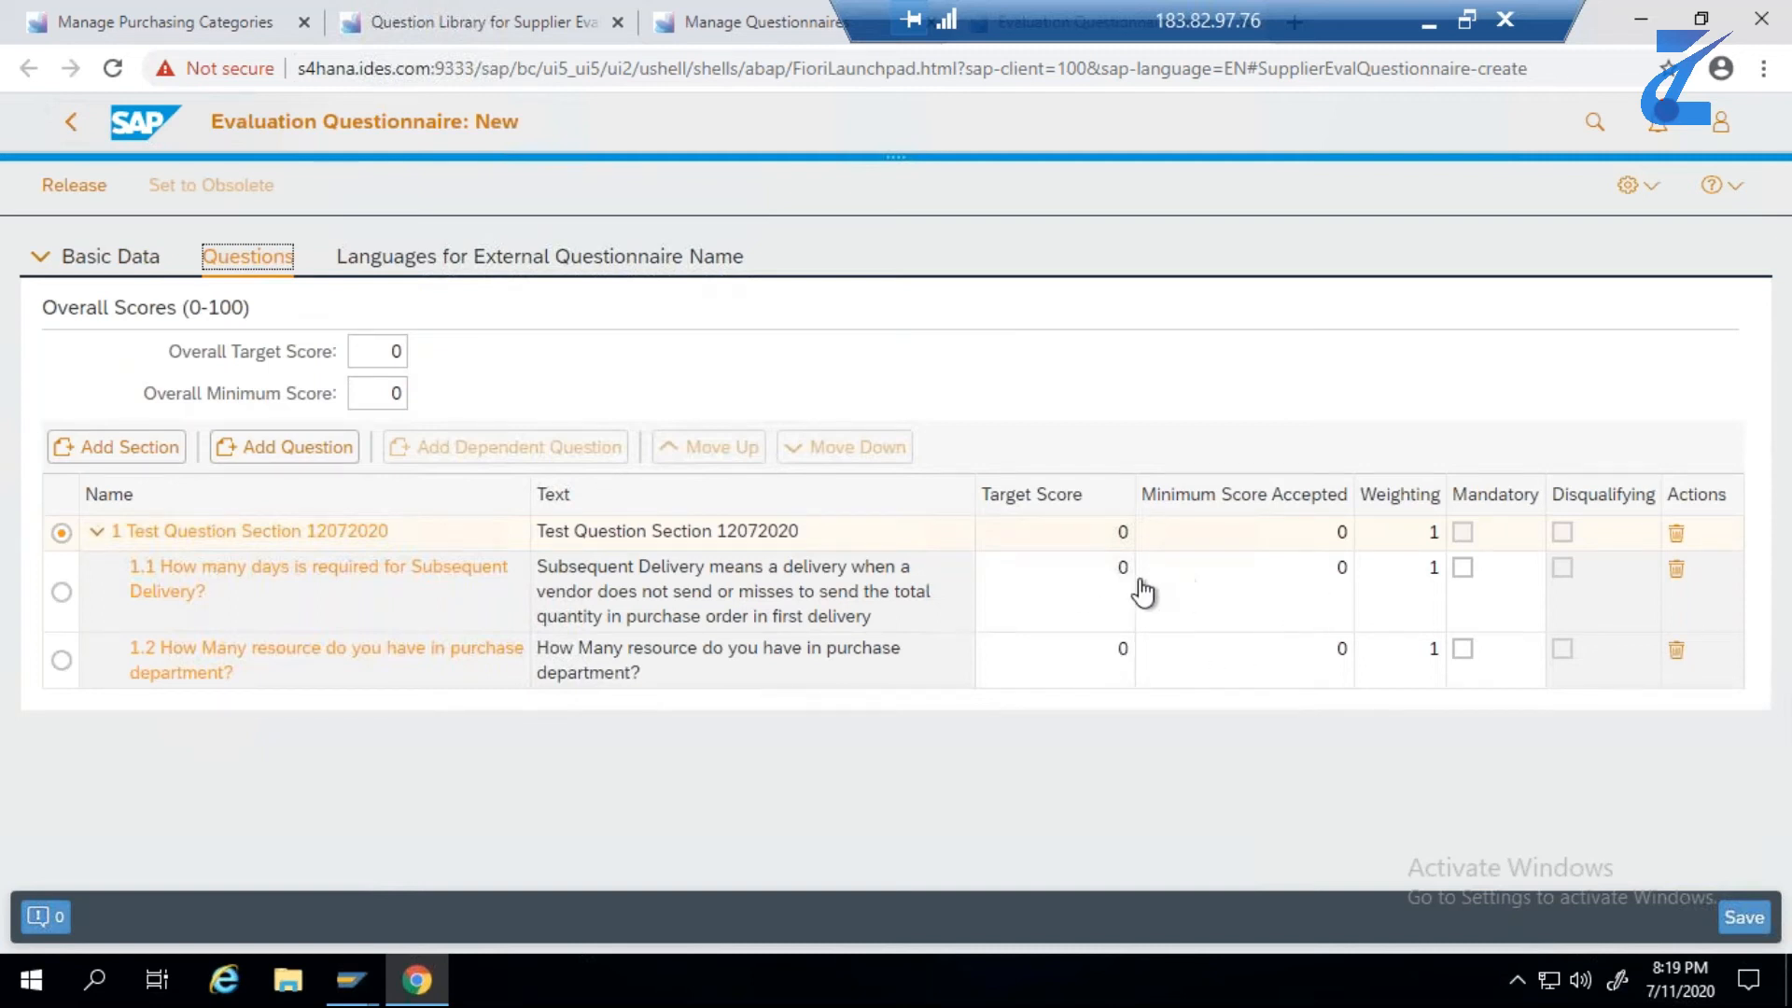
left_click(1340, 596)
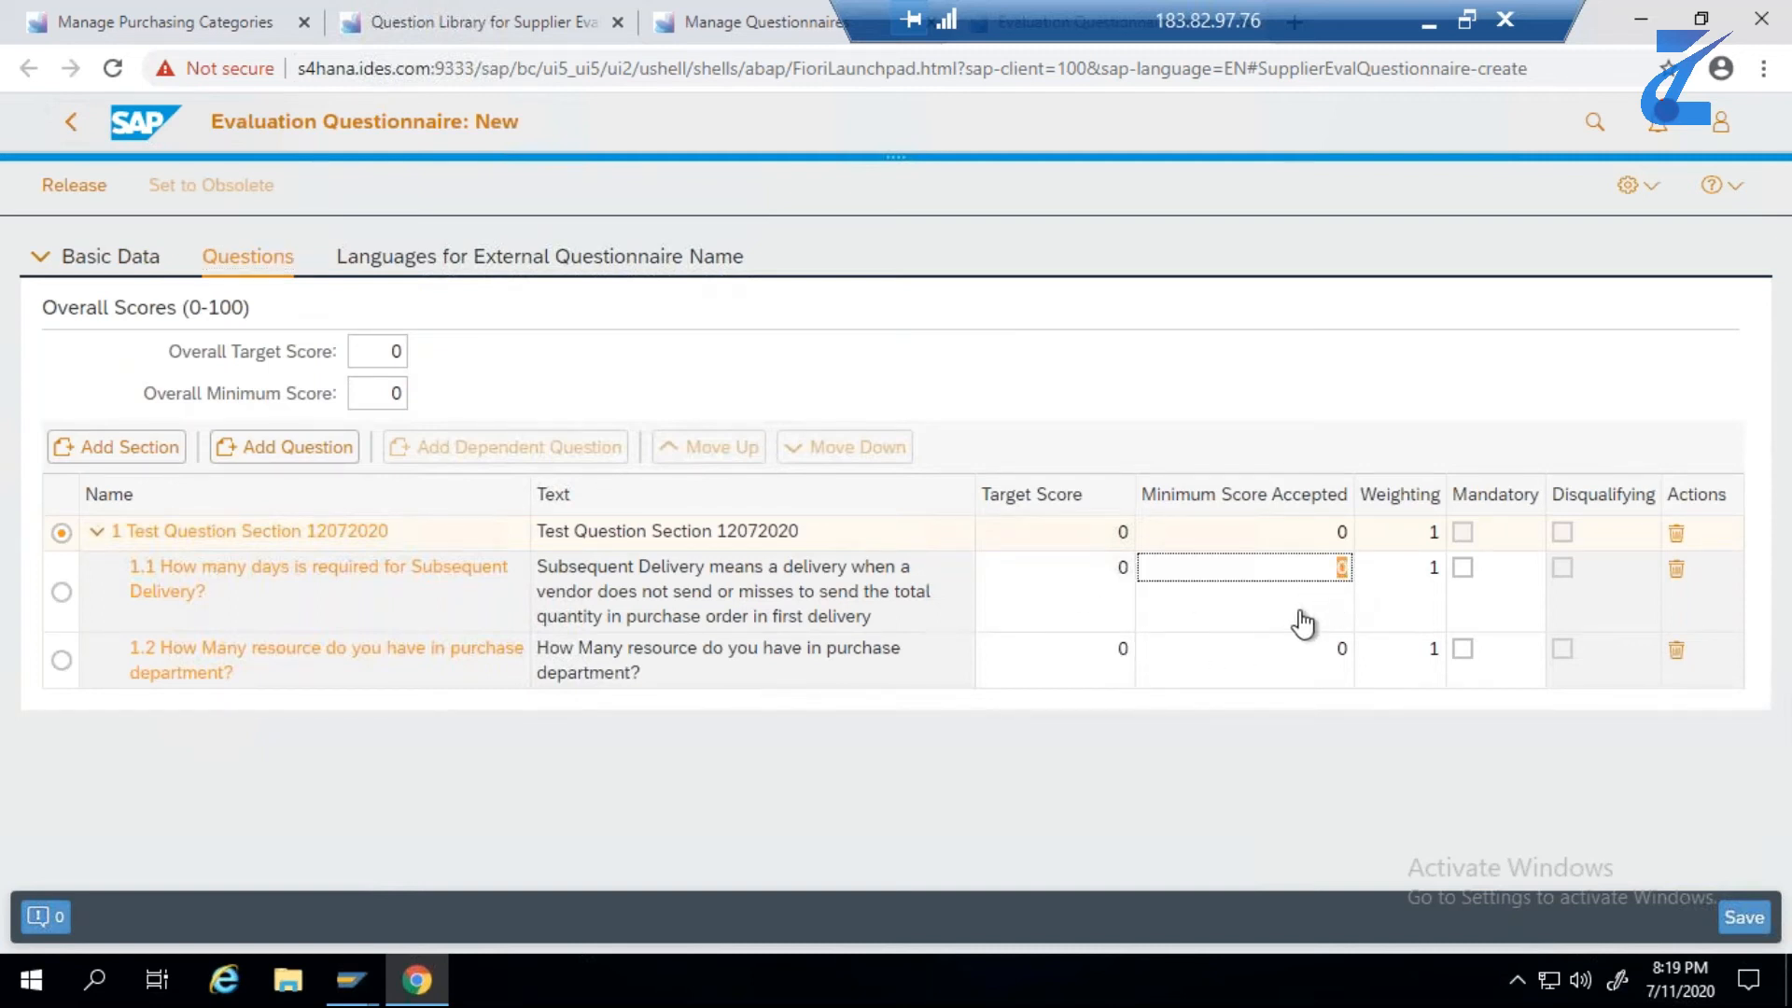
type("25")
key("Return")
left_click(1349, 665)
key("BackSpace")
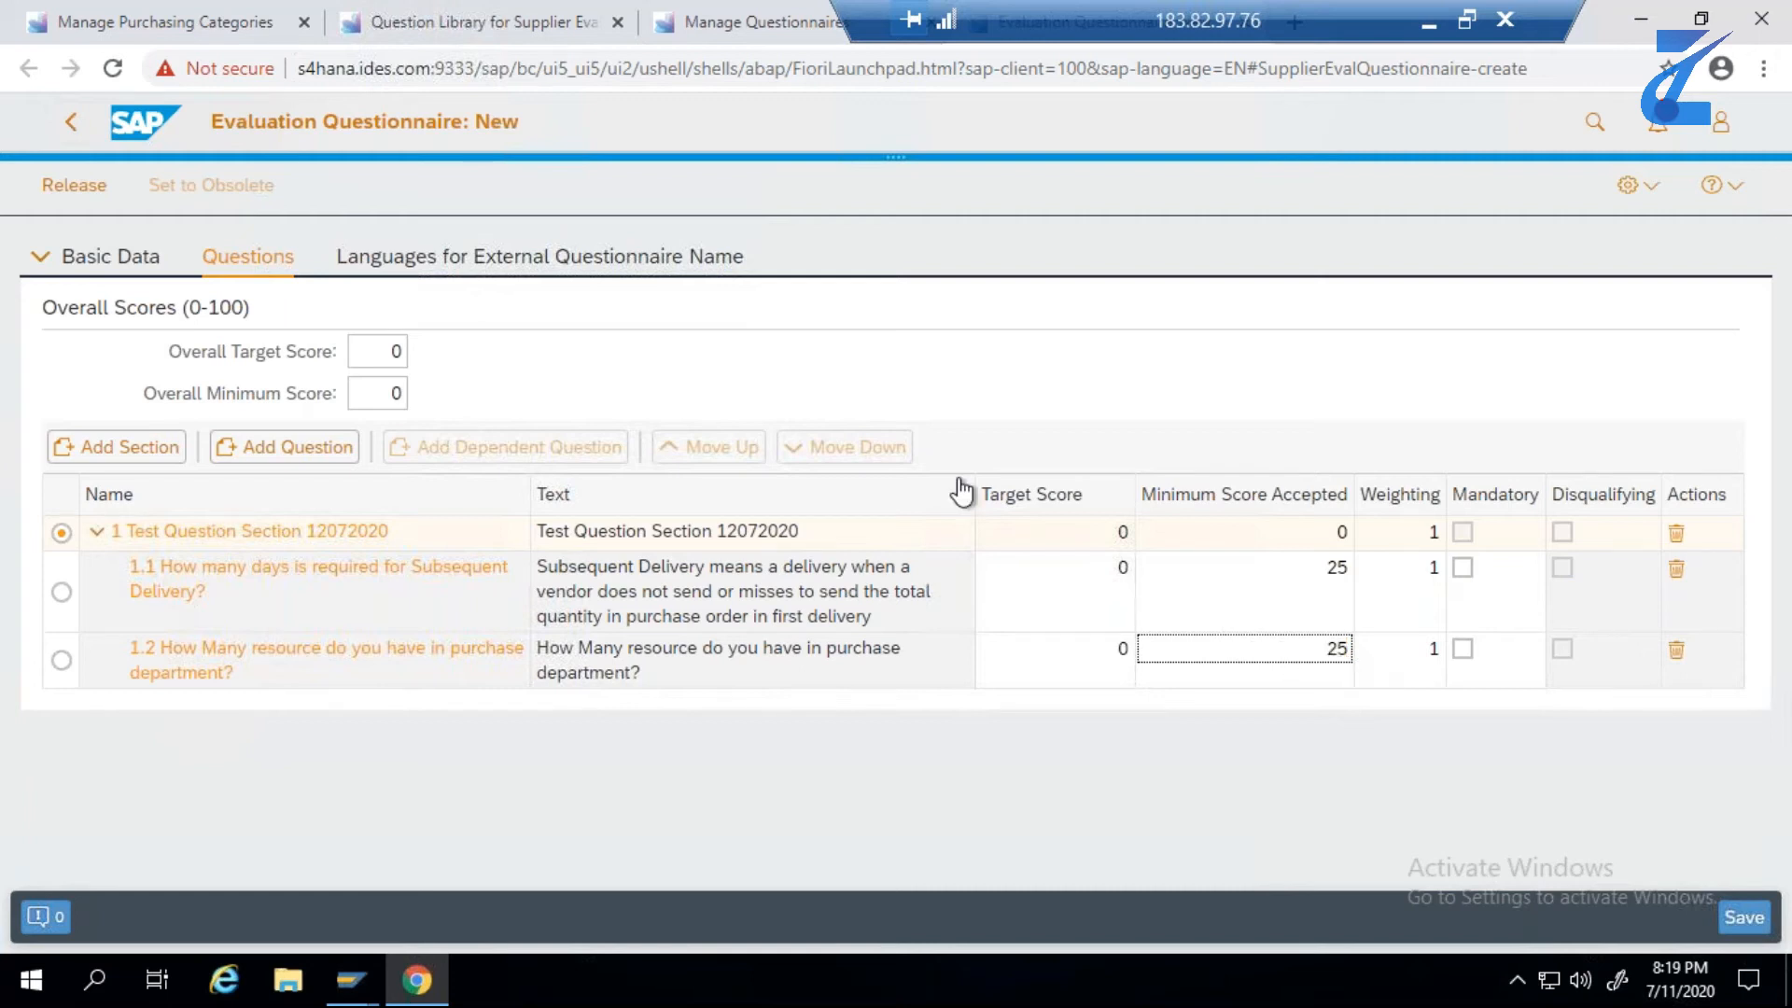
- Set the questionnaire's overall target score to 75 and its overall minimum score to 25
left_click(402, 351)
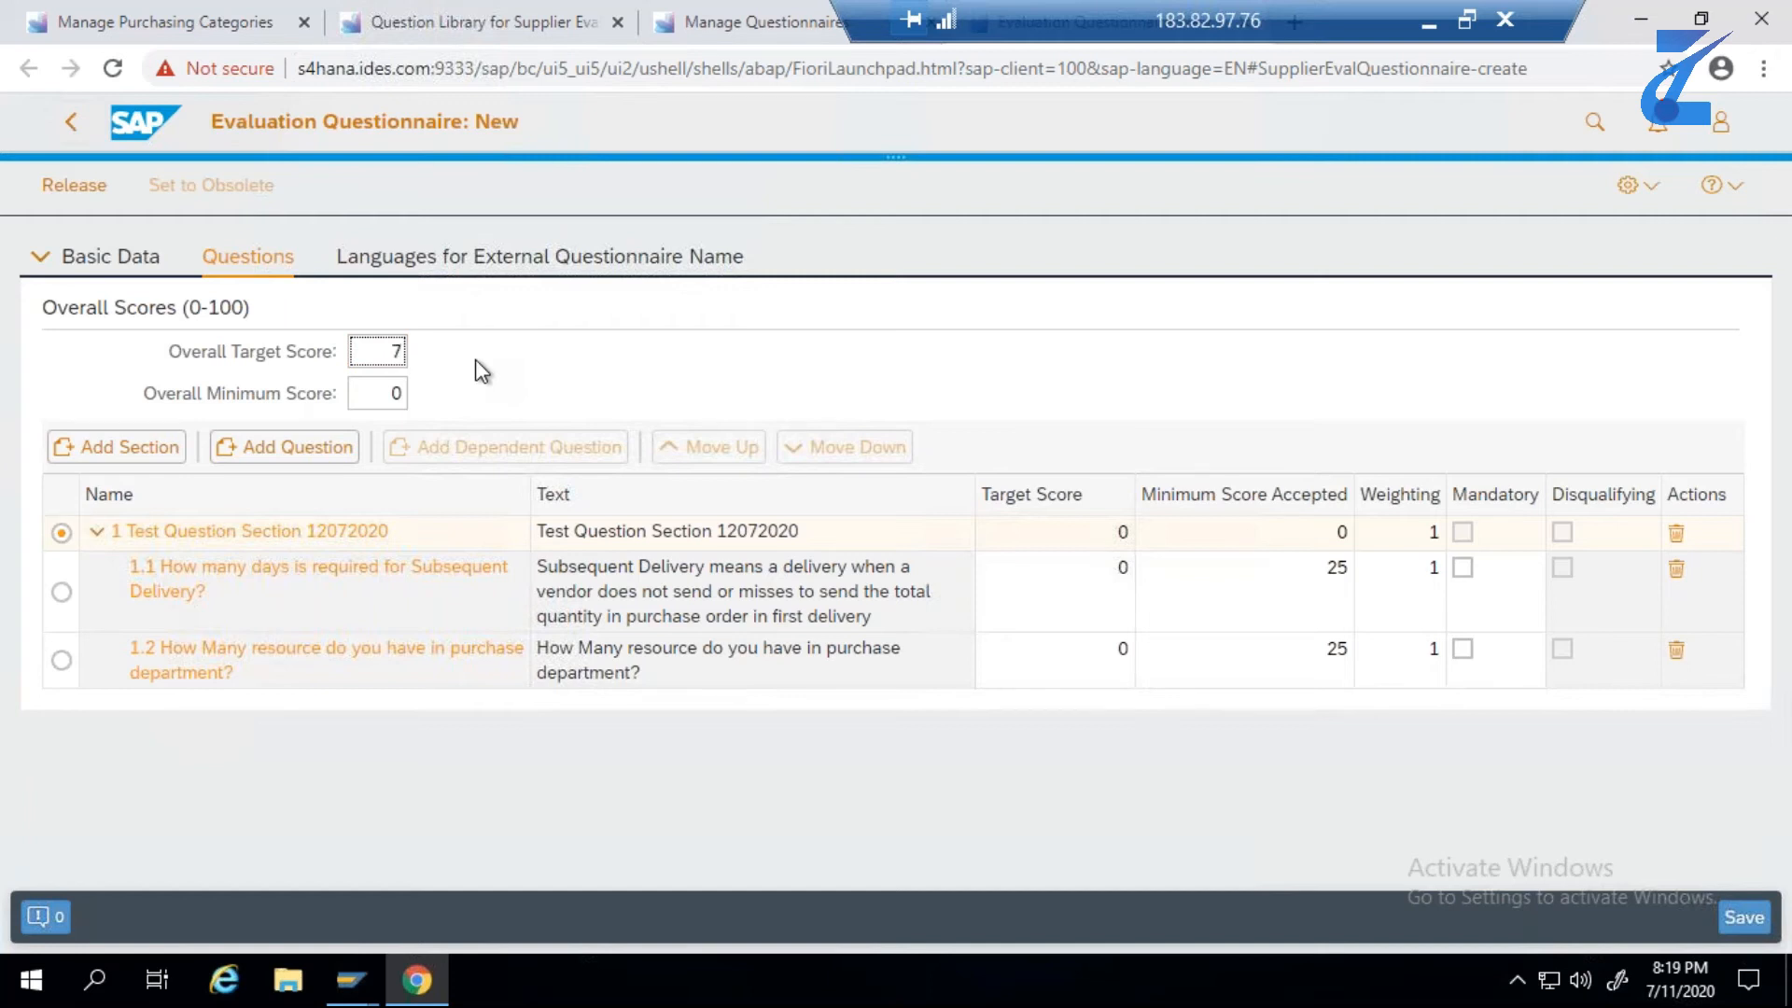
type("7")
left_click(428, 392)
key("Tab")
type("25")
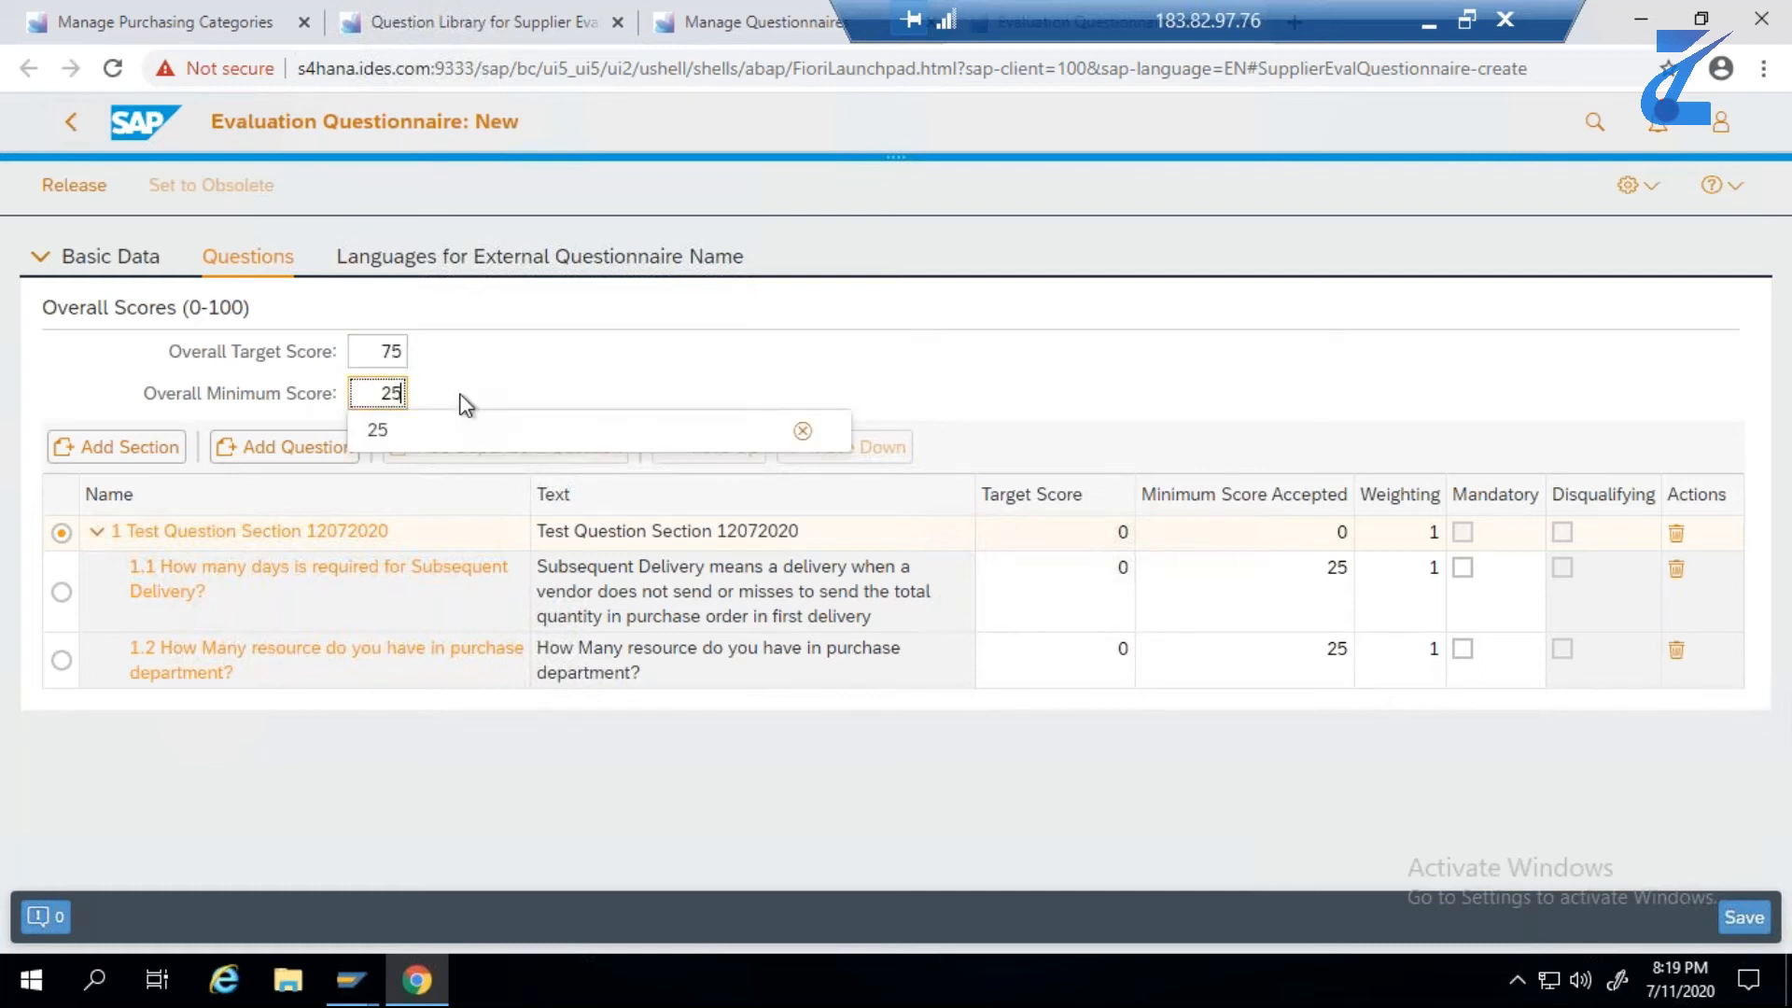
left_click(436, 447)
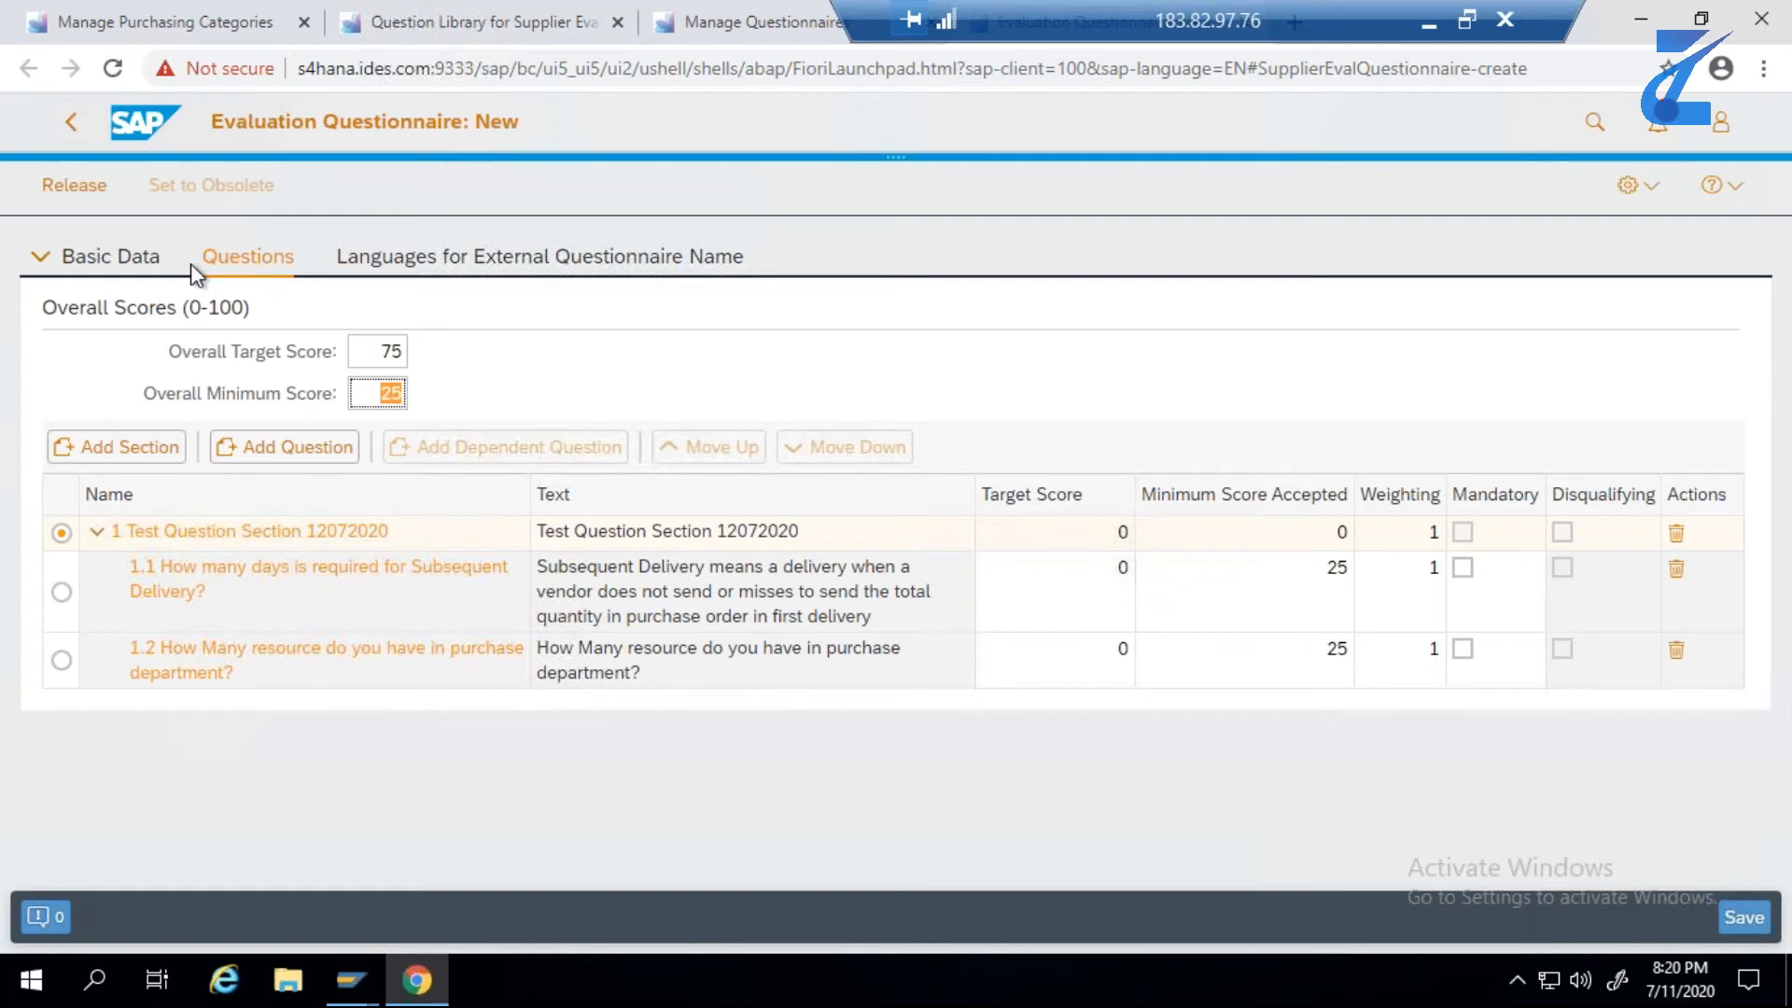
- Save the questionnaire and try to release it, widening the message list to read its full text
left_click(1736, 927)
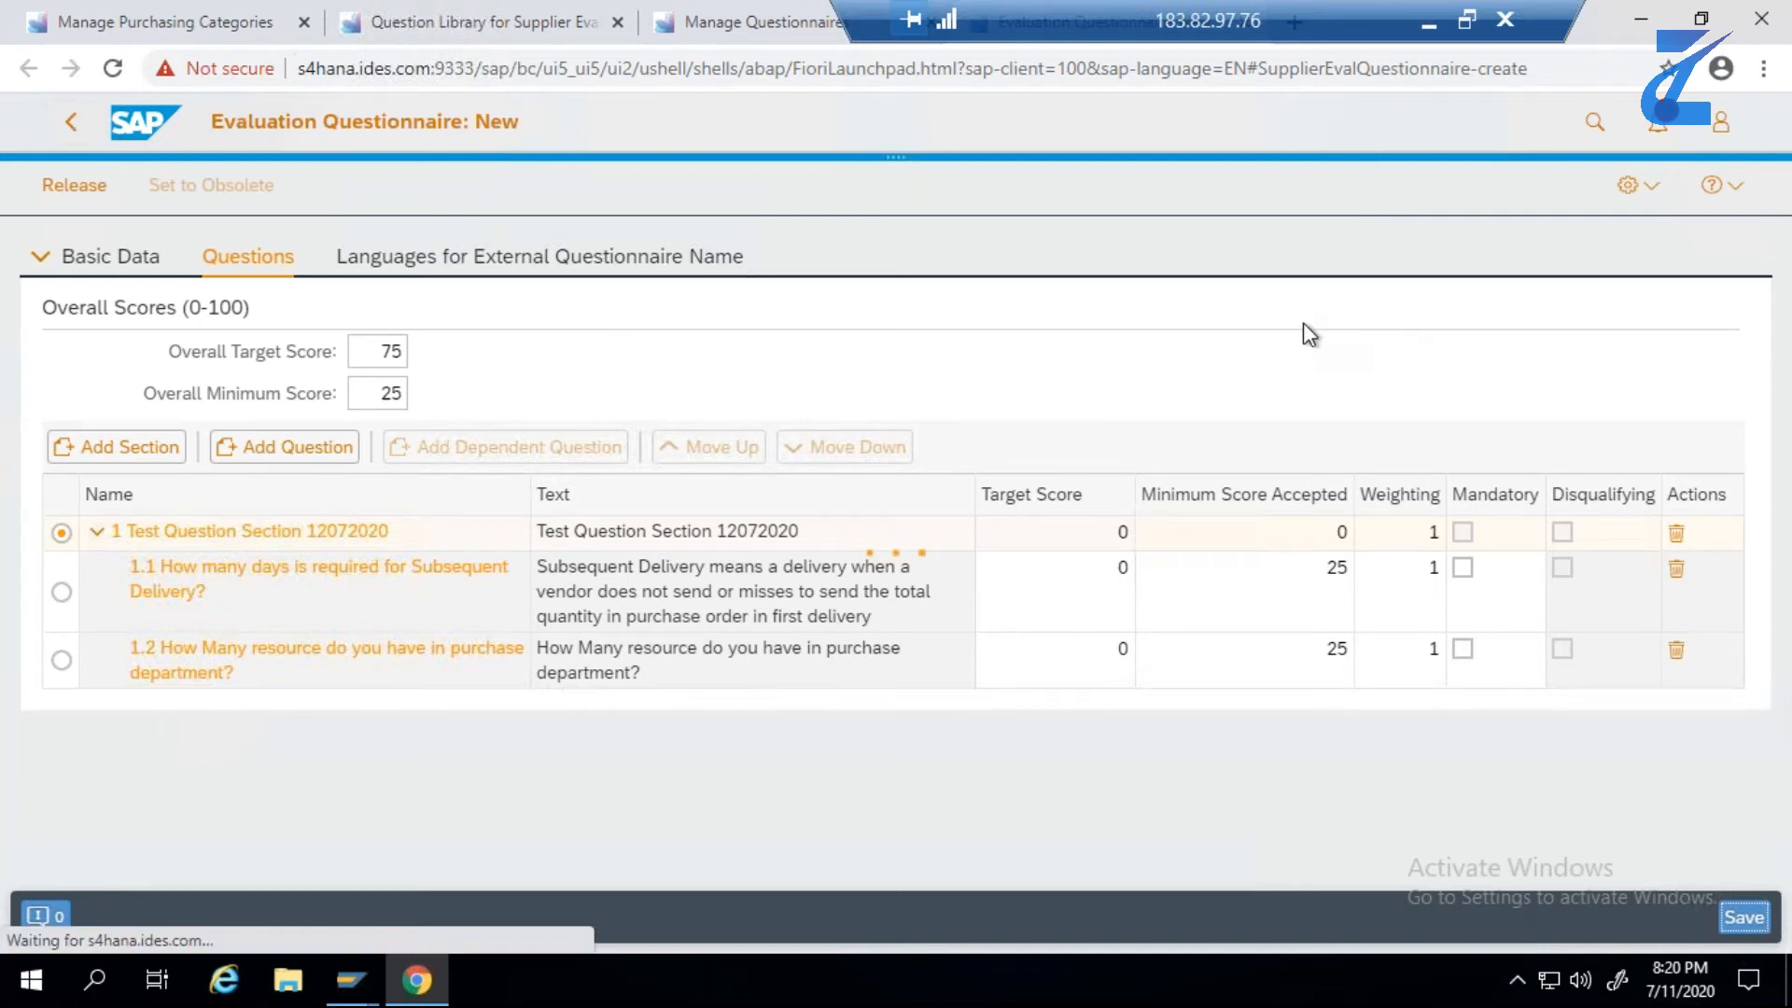
left_click(521, 833)
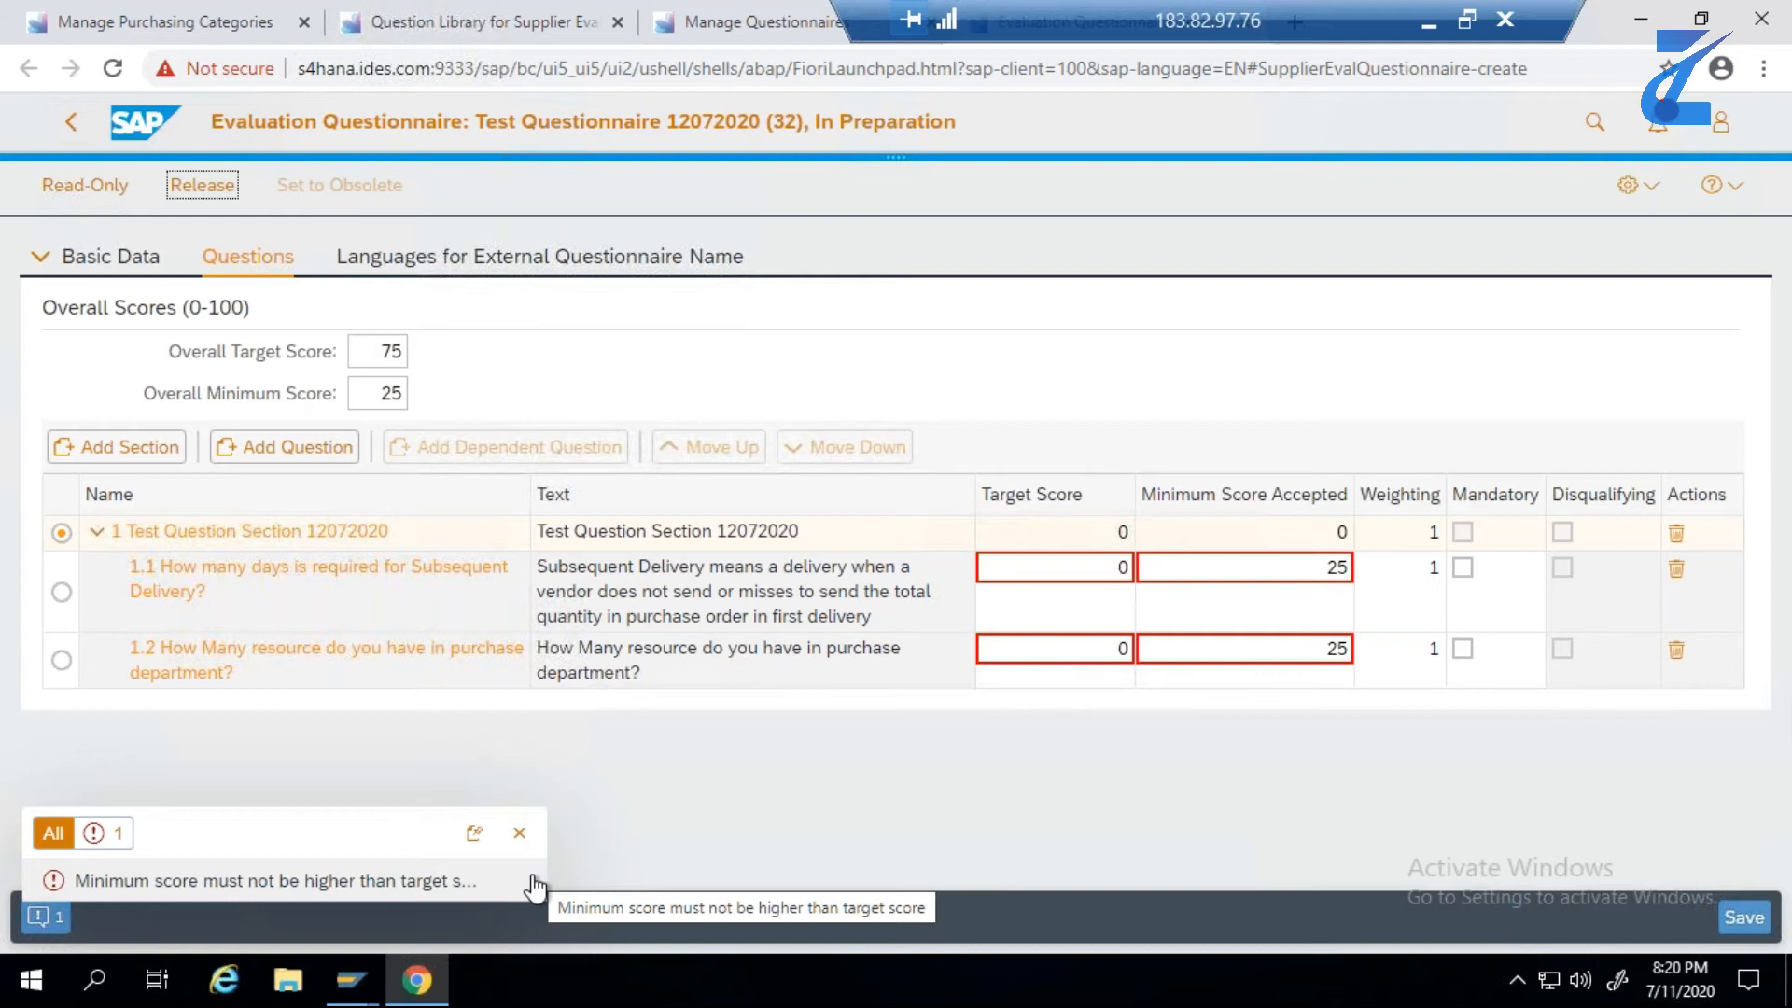
left_click_drag(547, 870, 722, 863)
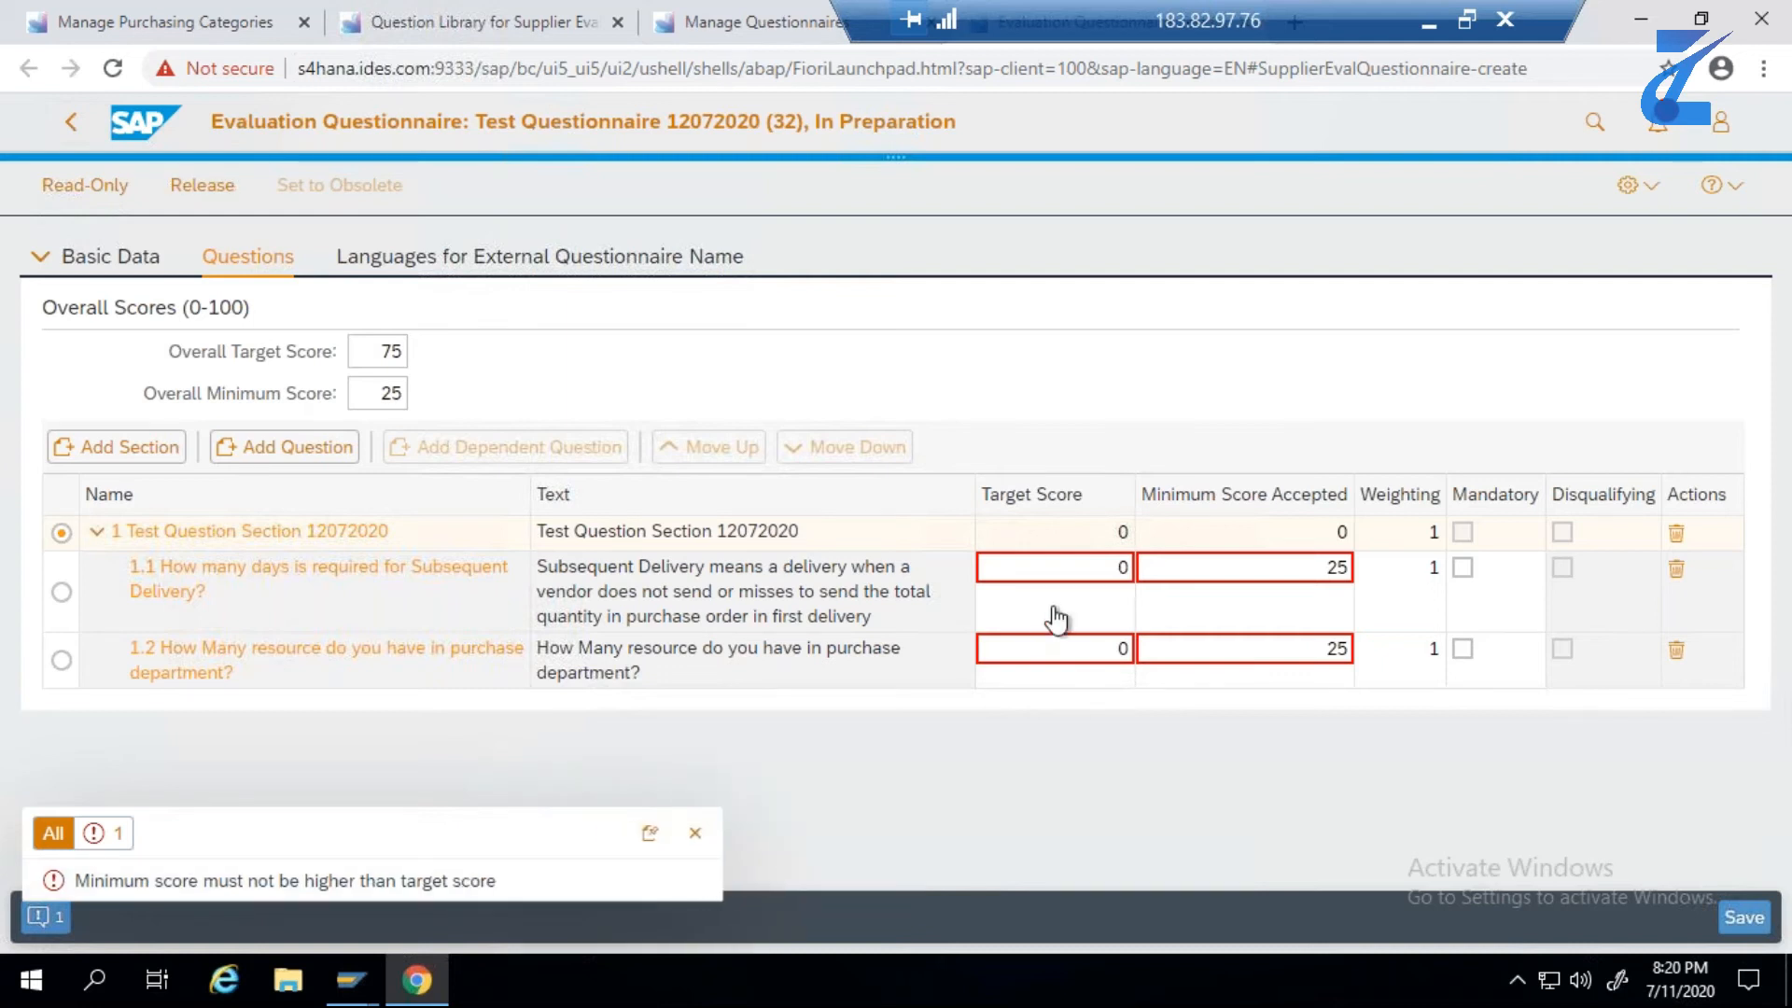
- Set the target score to 75 for both questions of Test Question Section 12072020
double_click(1123, 570)
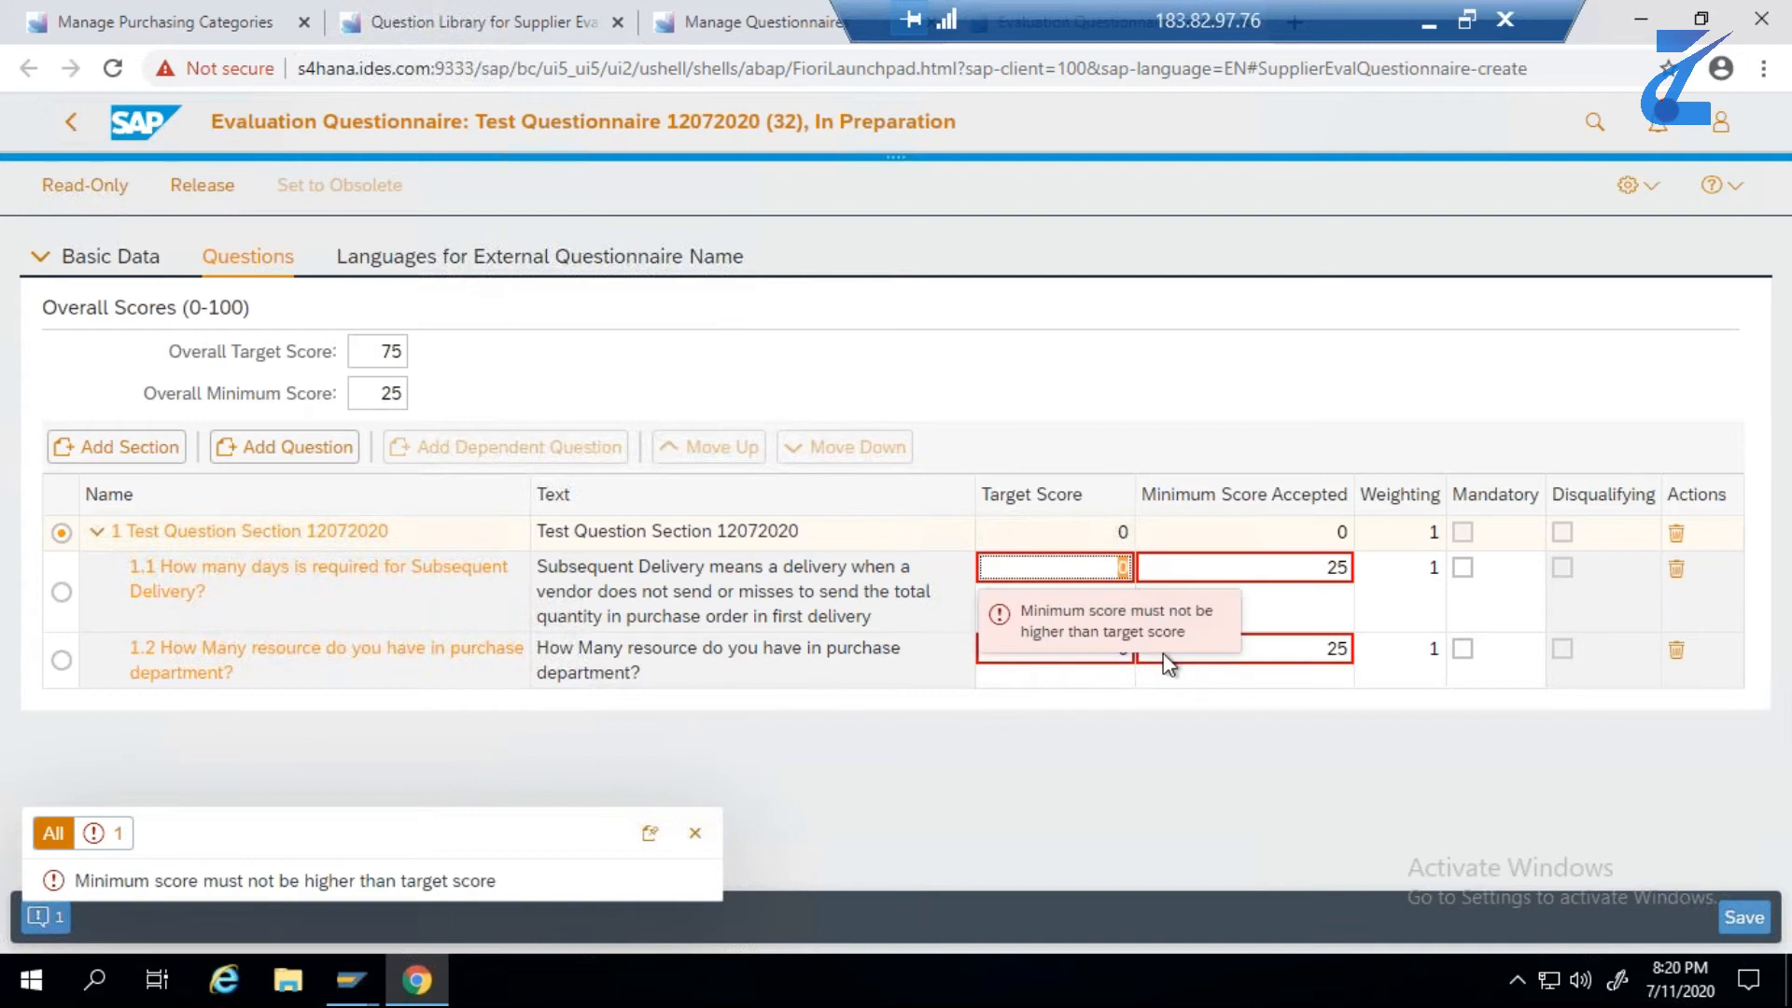
key("BackSpace")
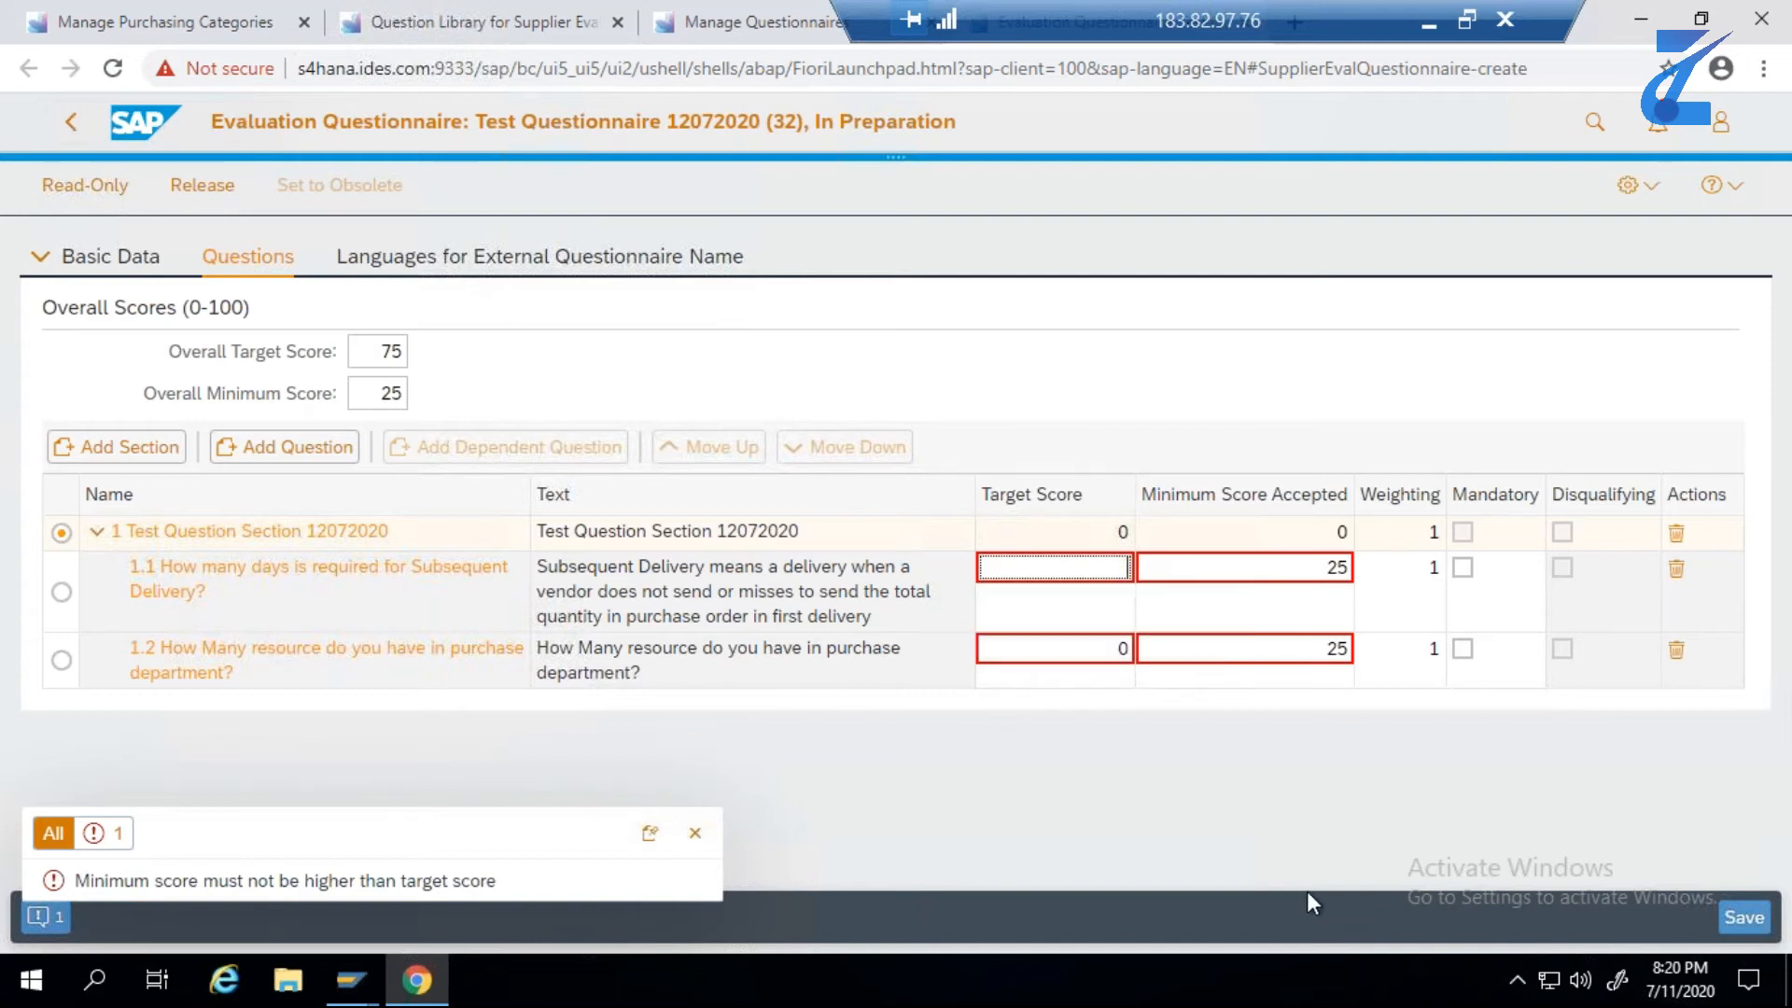
type("75")
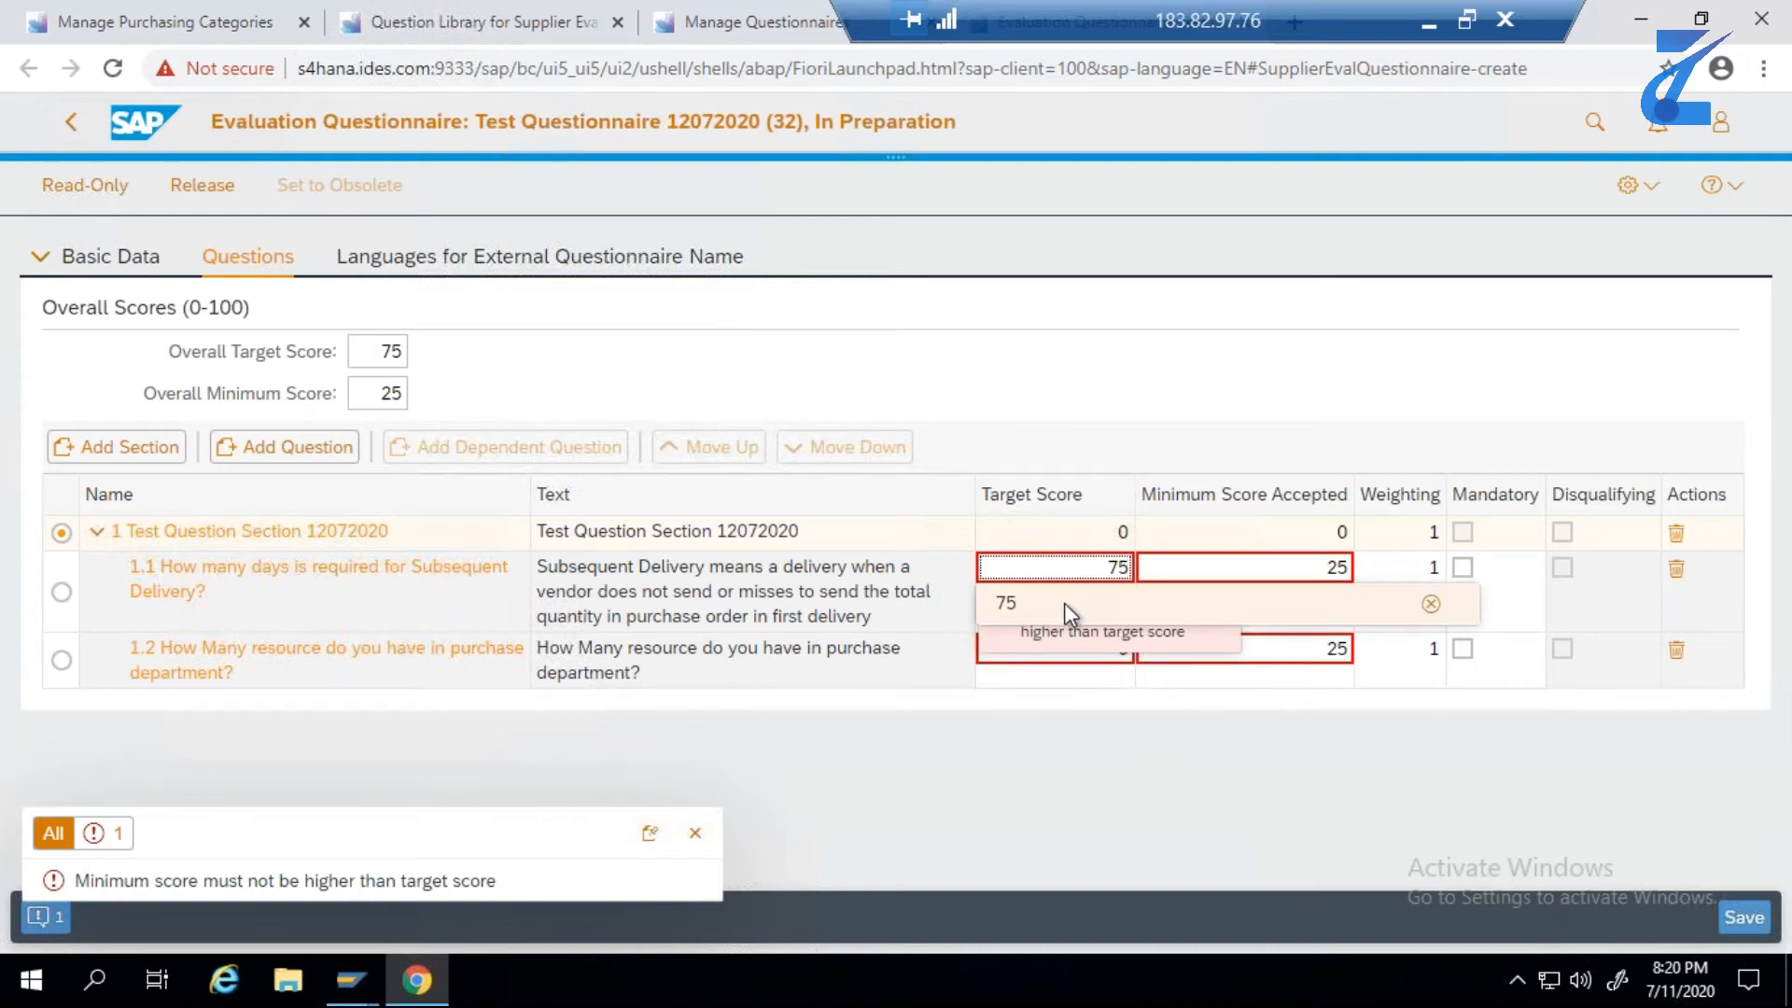
left_click(1064, 603)
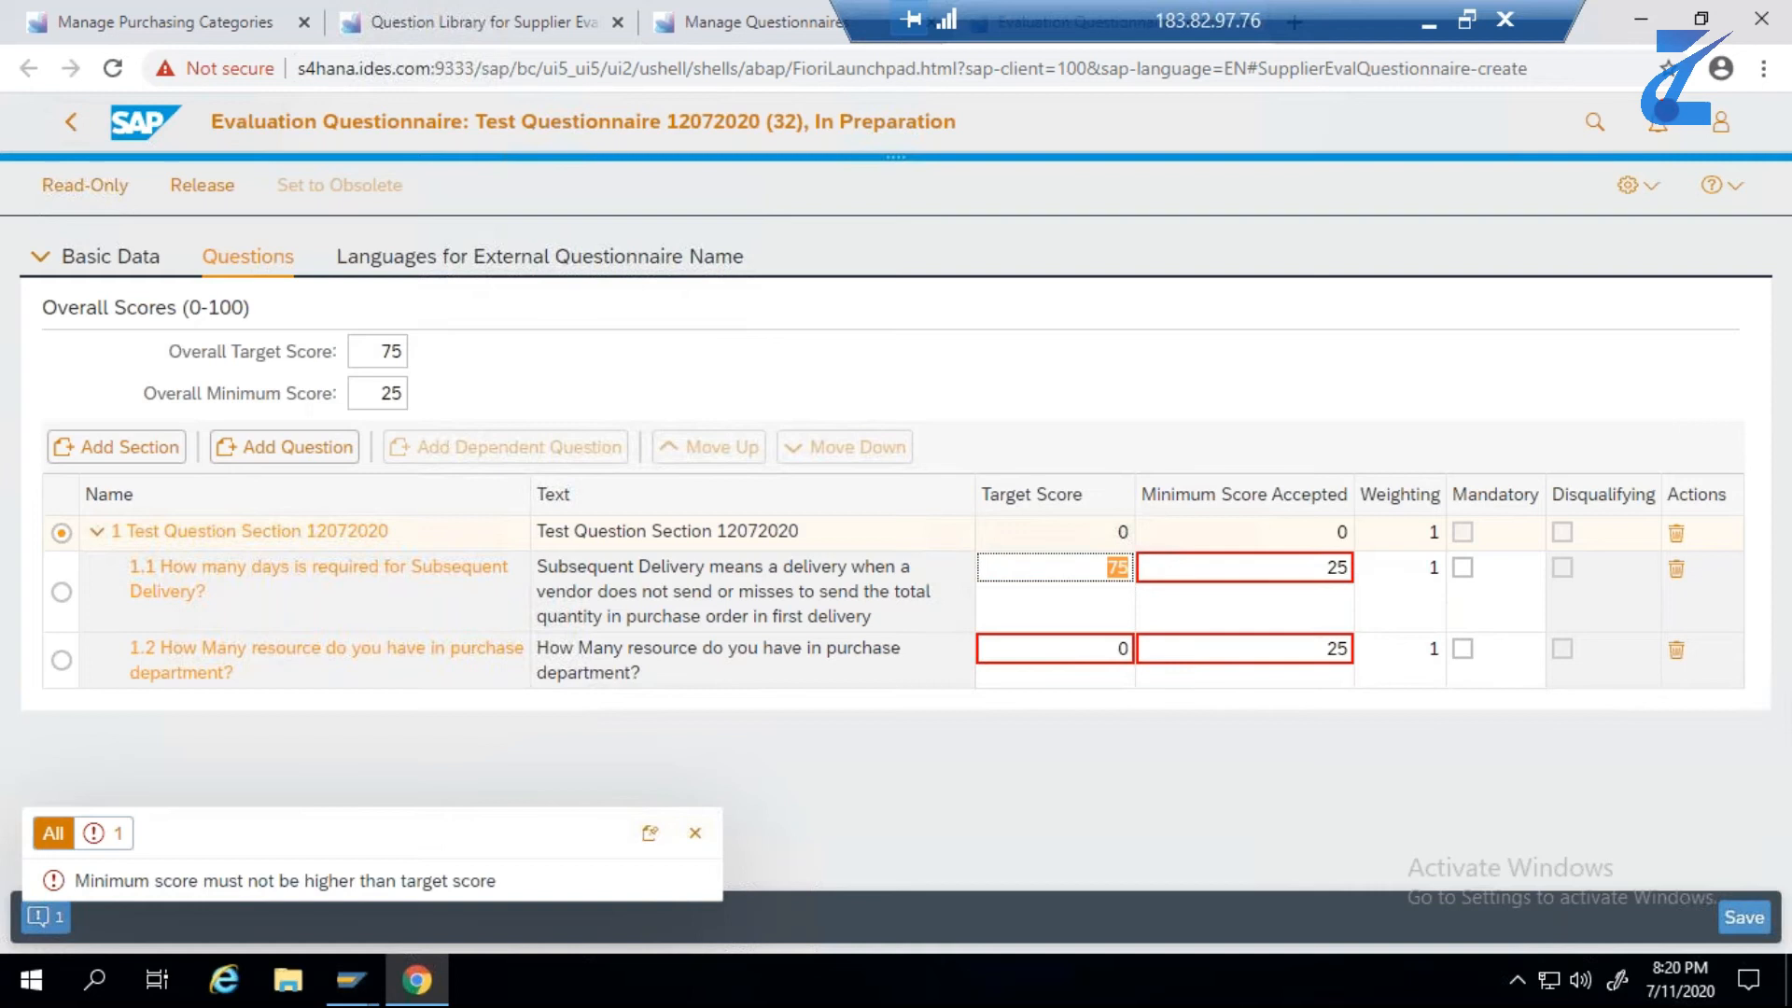
left_click(1102, 649)
key("BackSpace")
type("75")
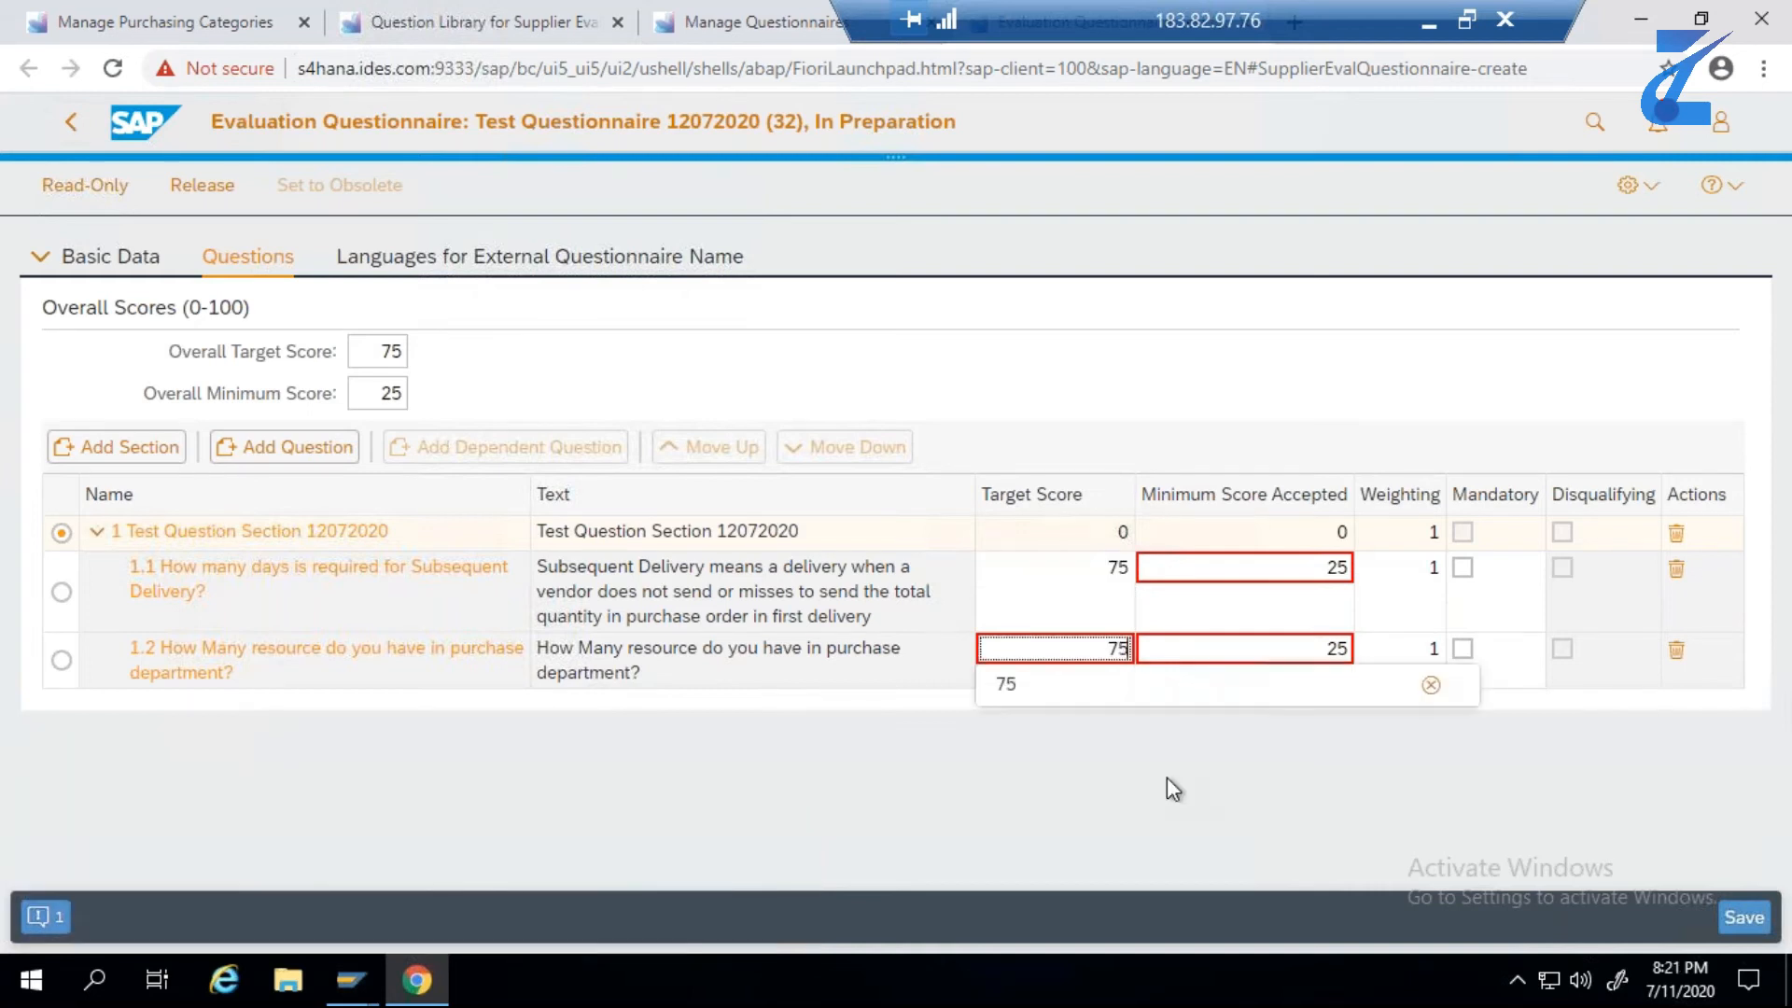
left_click(1016, 684)
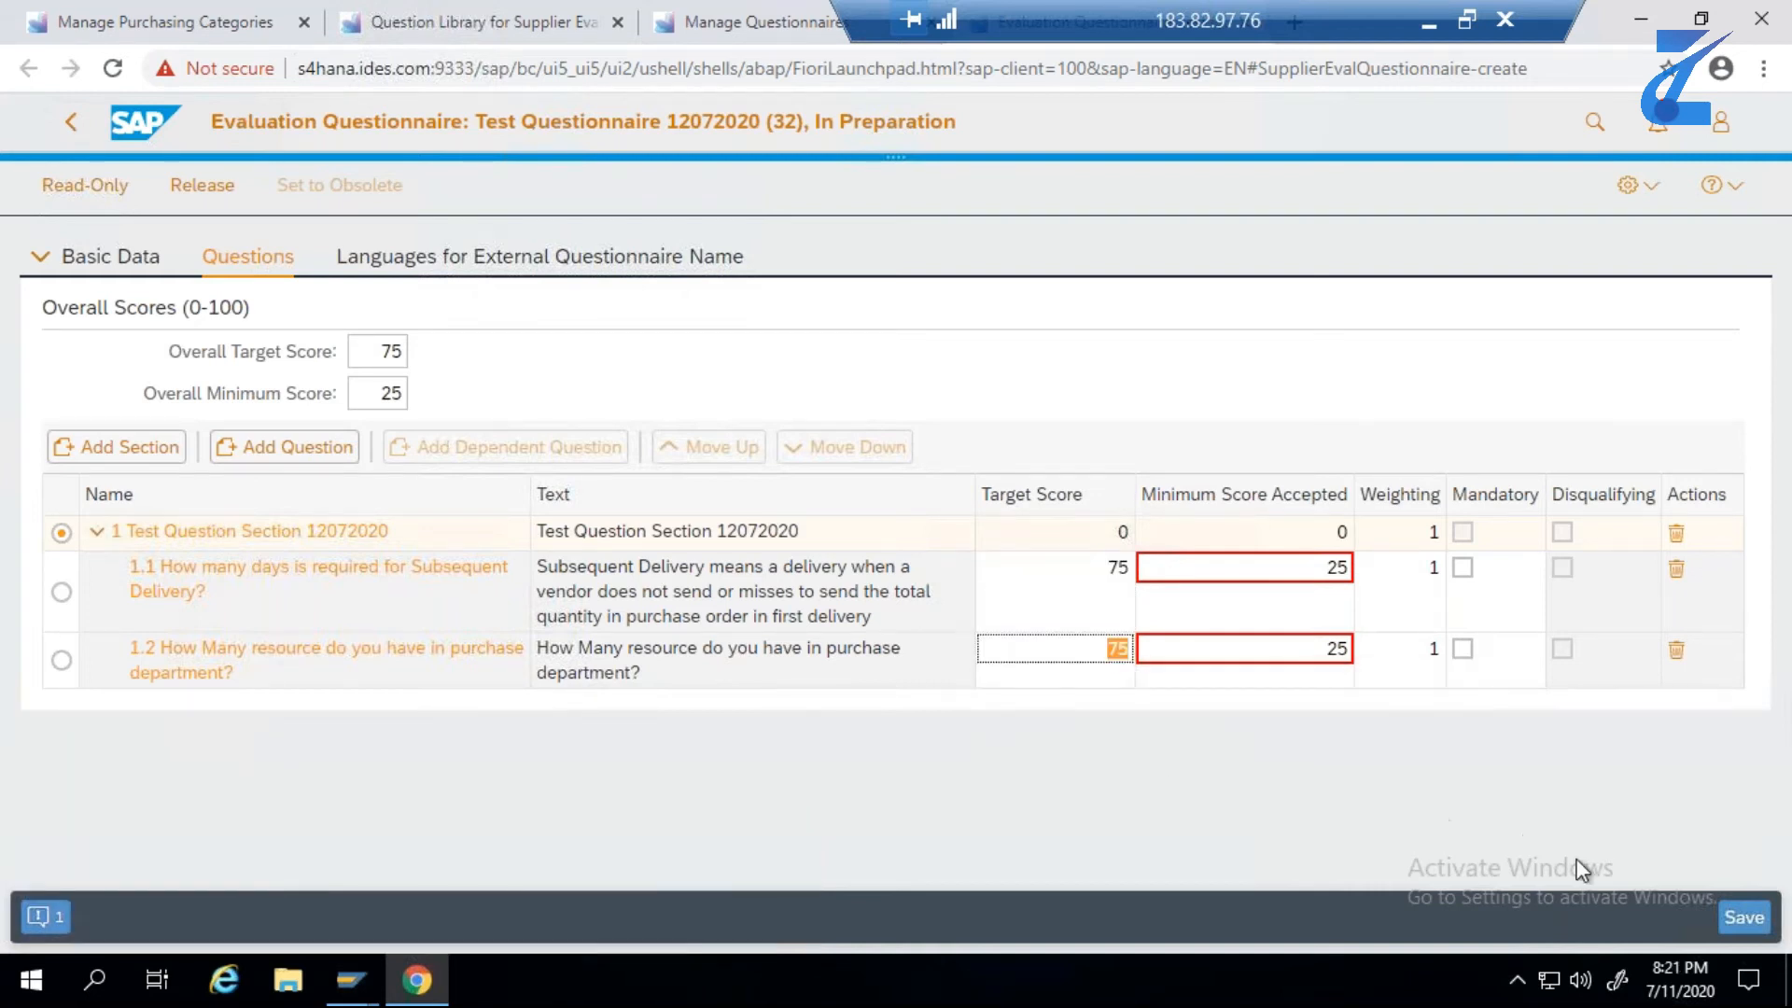
- Save the questionnaire with the corrected scores and release it, closing the messages
left_click(1746, 919)
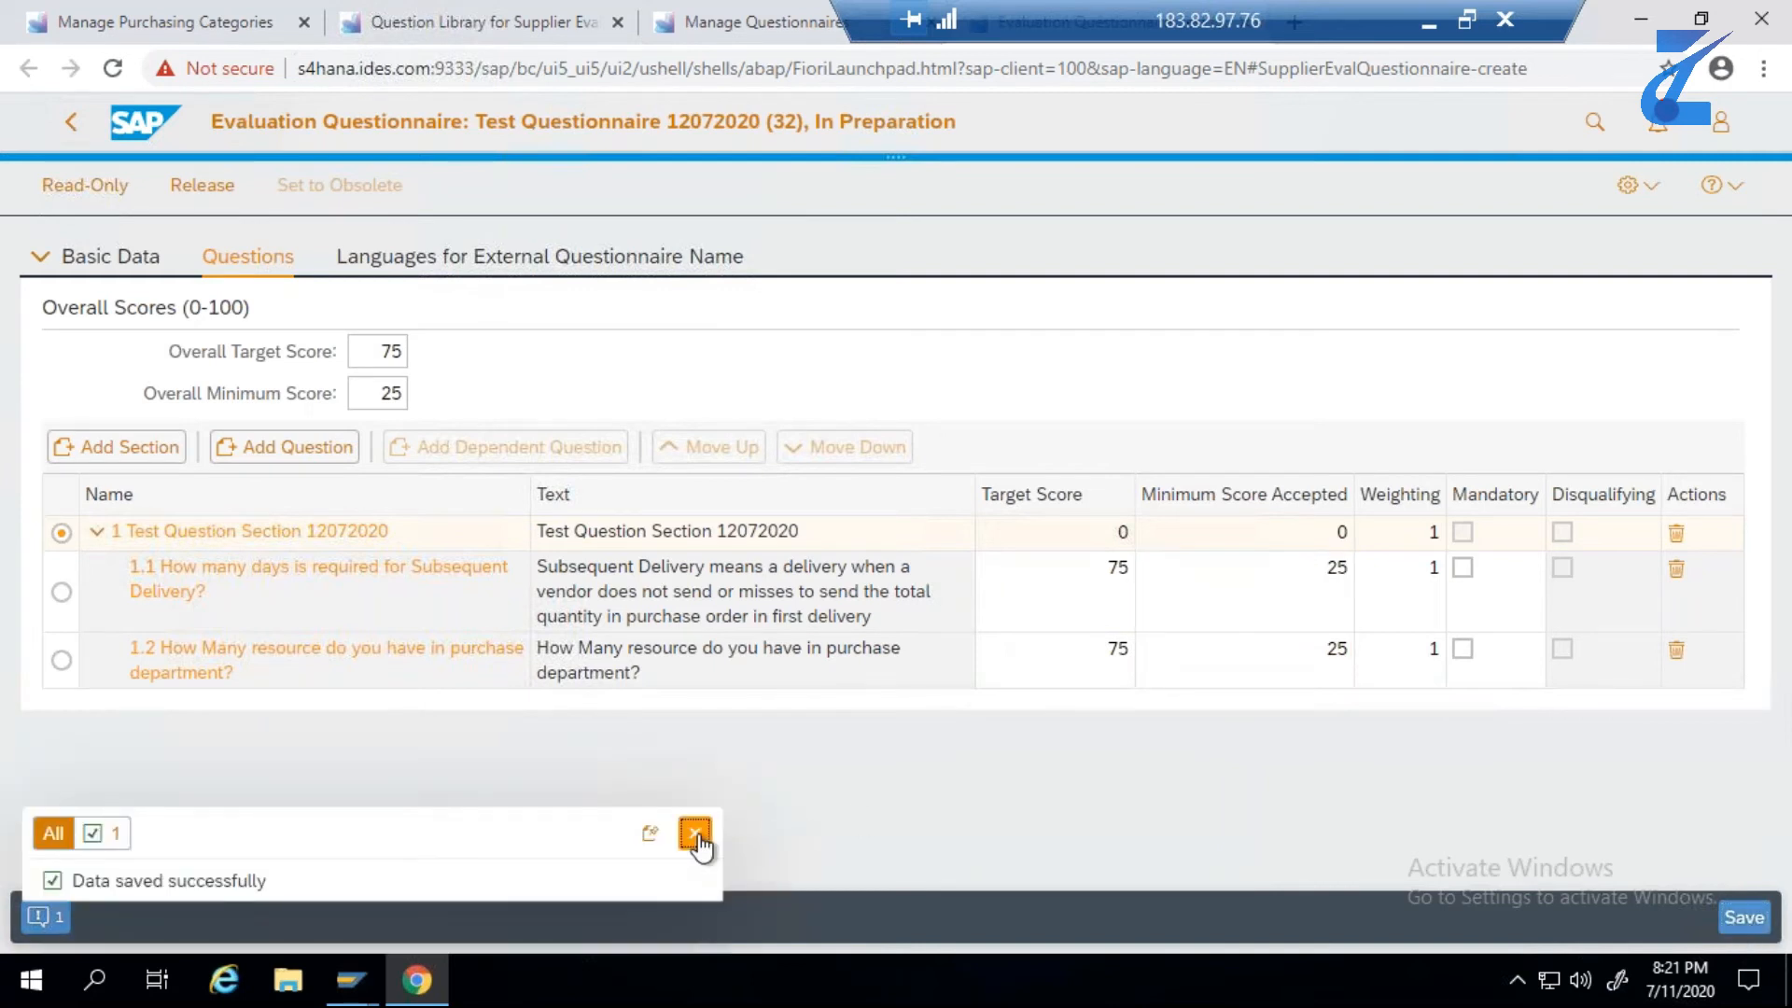
left_click(696, 835)
left_click(179, 193)
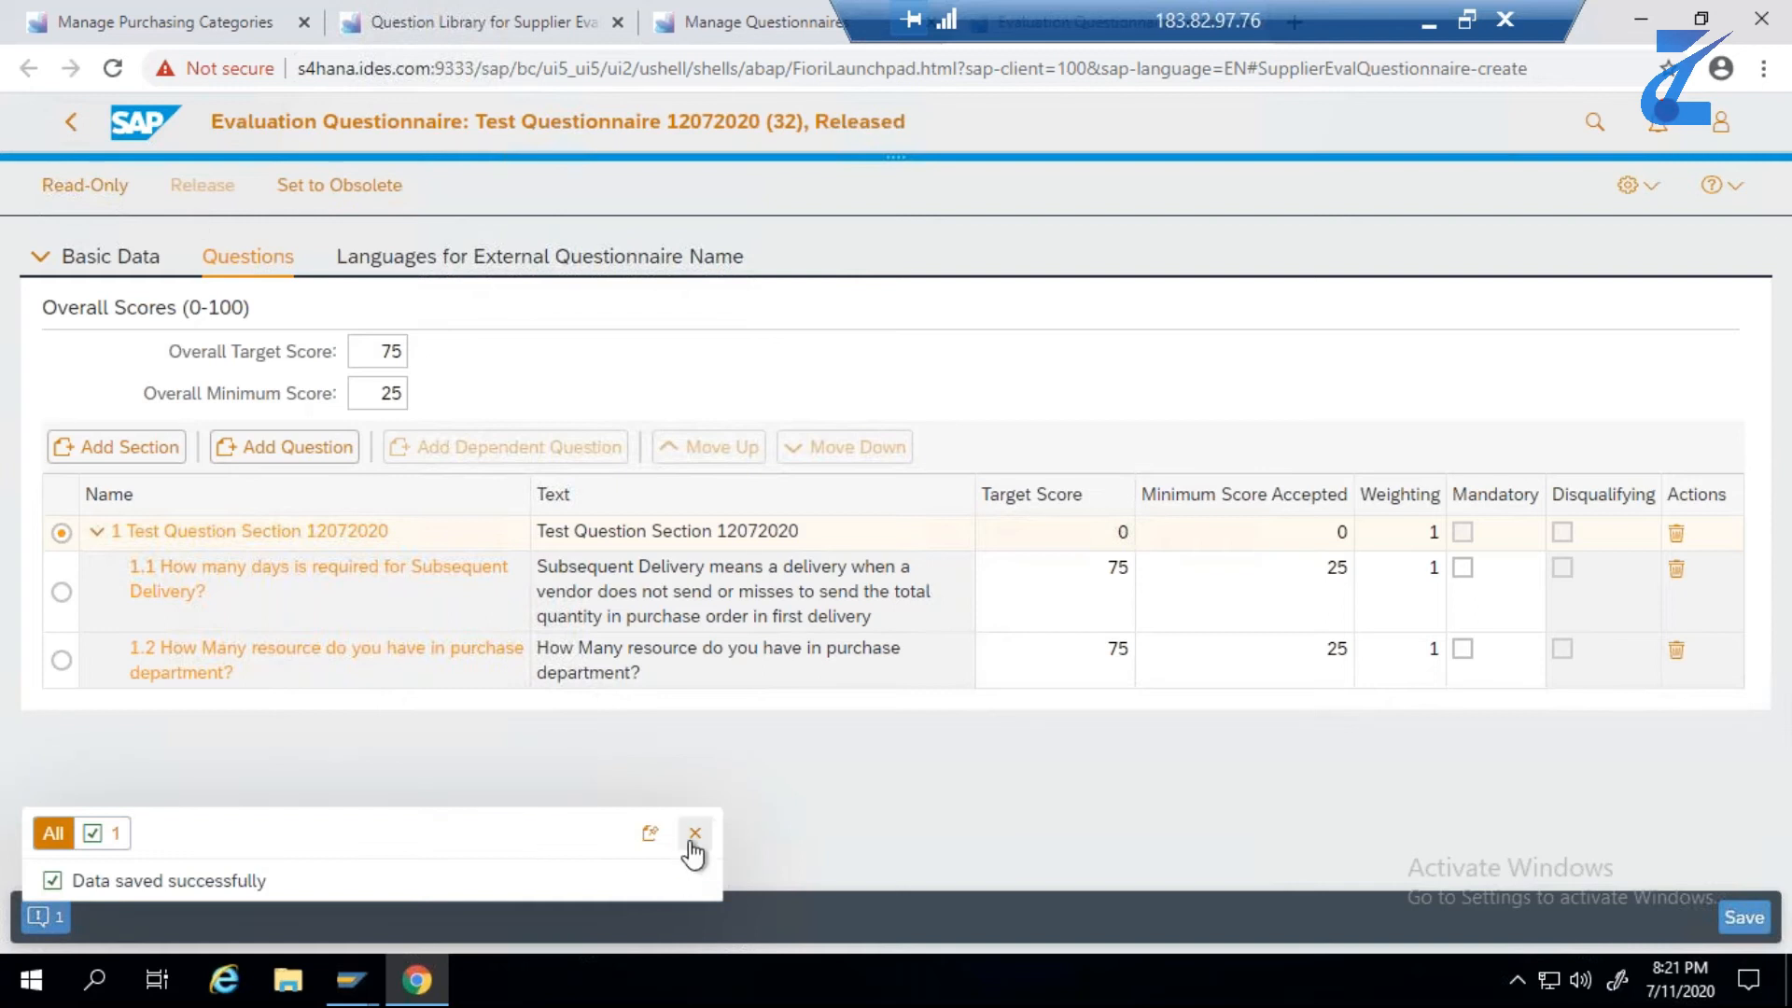
left_click(696, 836)
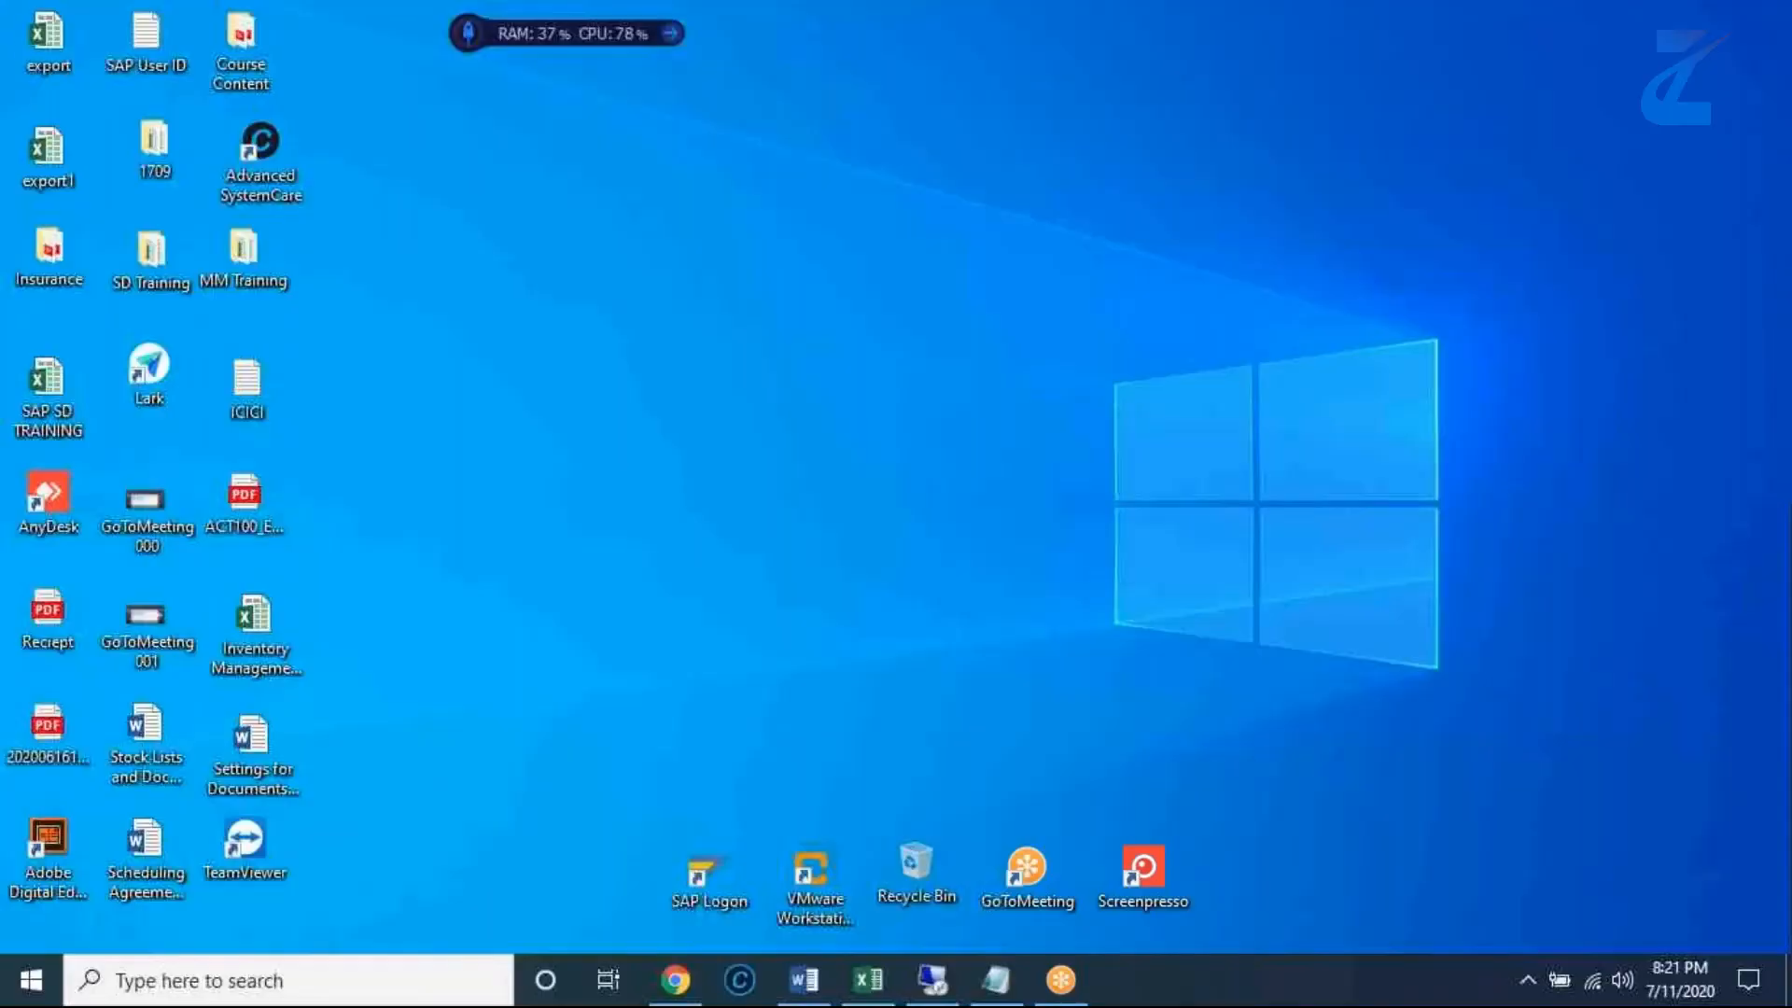
- Switch to the Excel test data and mark step 3, Manage Questionnaires, as Done in cell F4
left_click(868, 980)
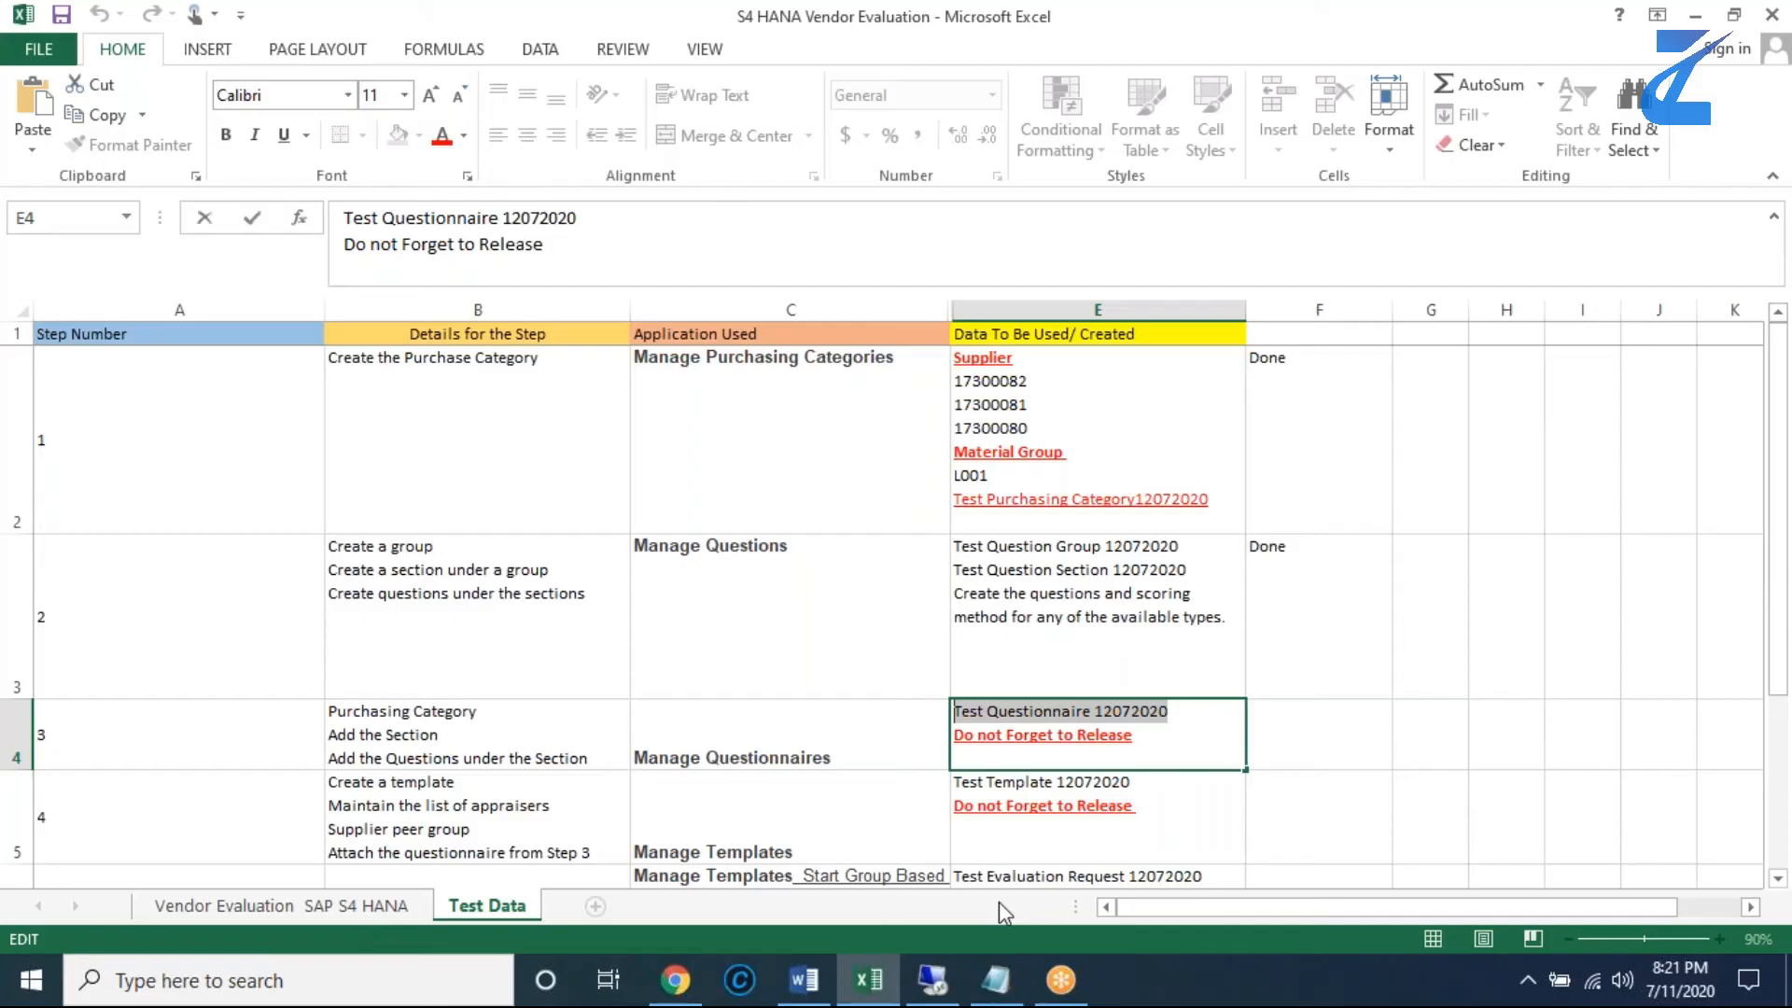
left_click(1301, 741)
double_click(1301, 741)
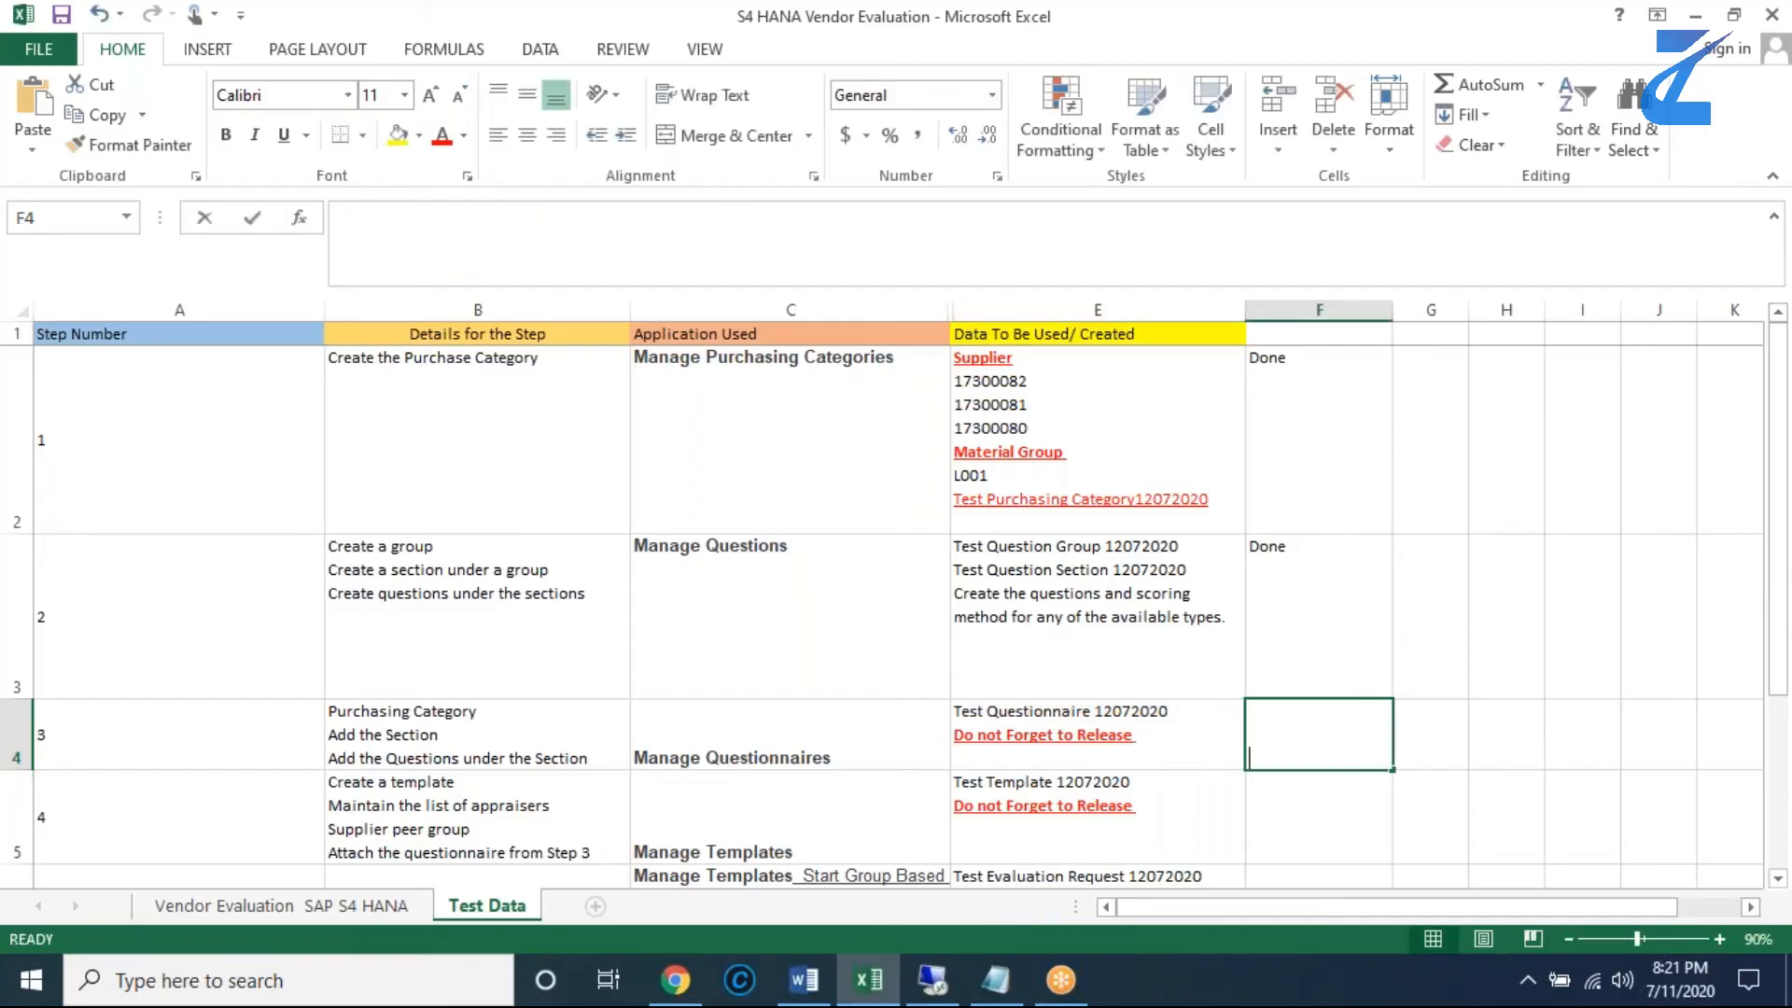
type("done")
key("BackSpace")
key("BackSpace")
key("BackSpace")
key("BackSpace")
type("Done")
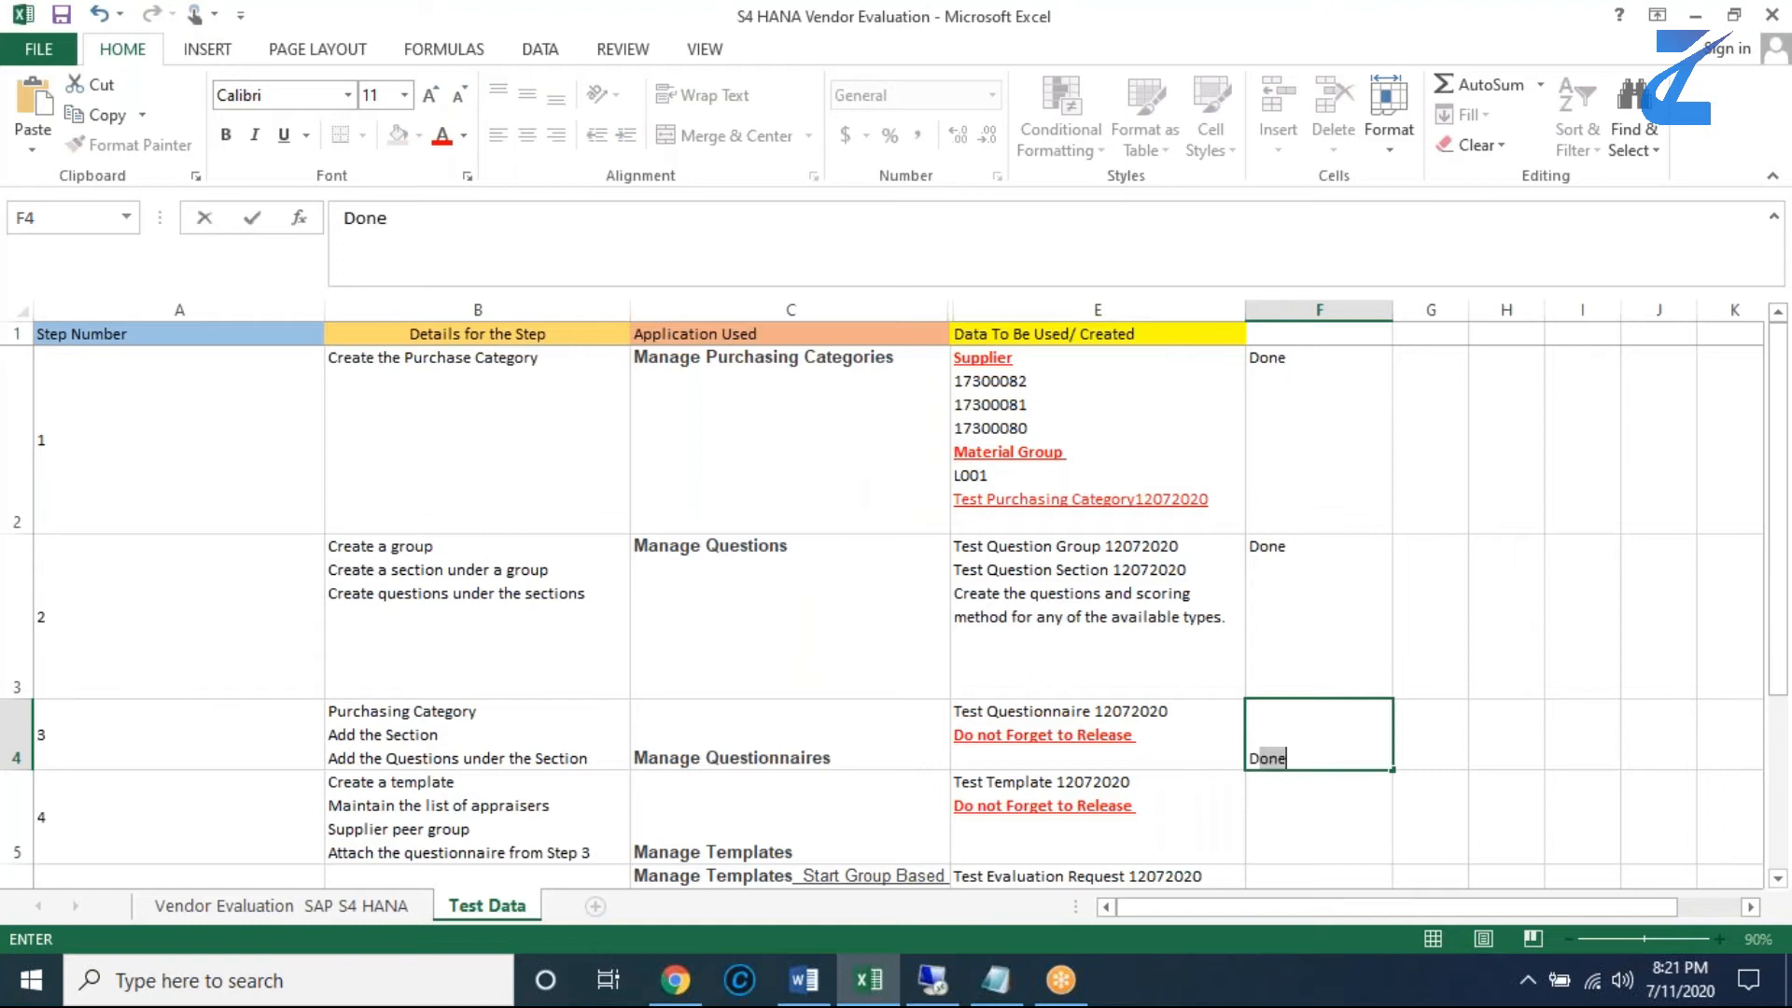
left_click(1464, 744)
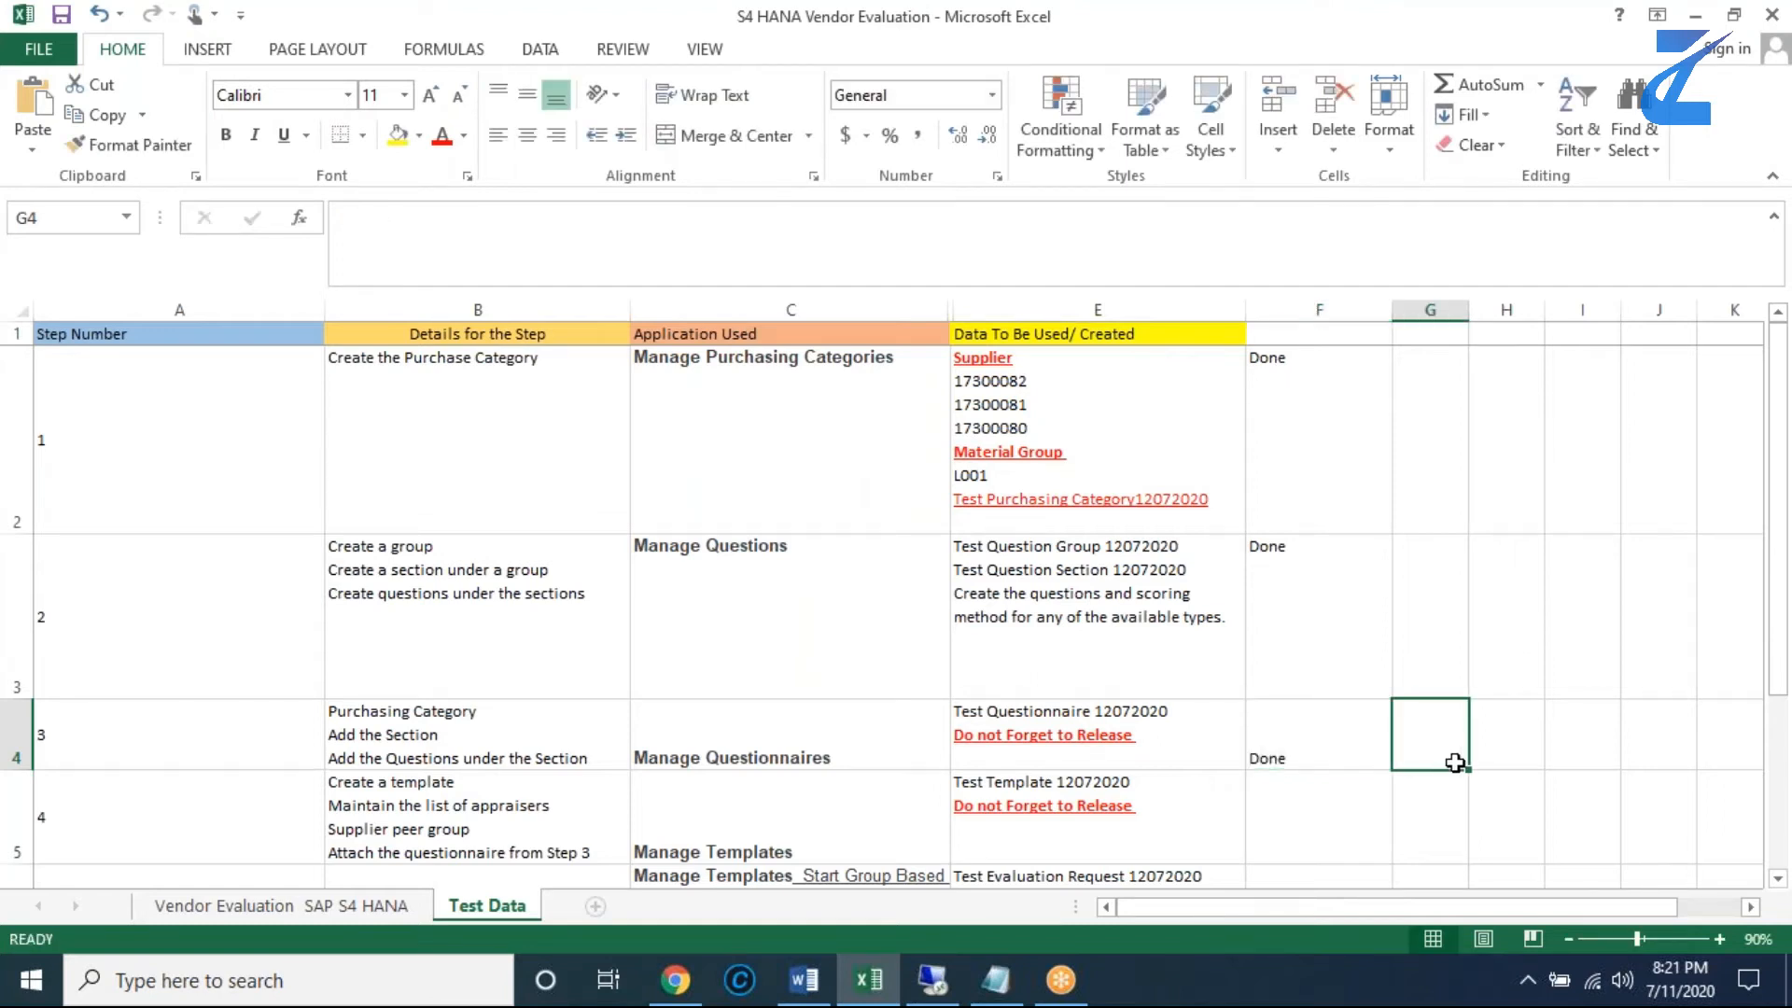
- Check the step 4 details in the workbook, copy the app name Manage Templates from cell C5, and switch to the remote Fiori session
left_click(1089, 827)
left_click(822, 848)
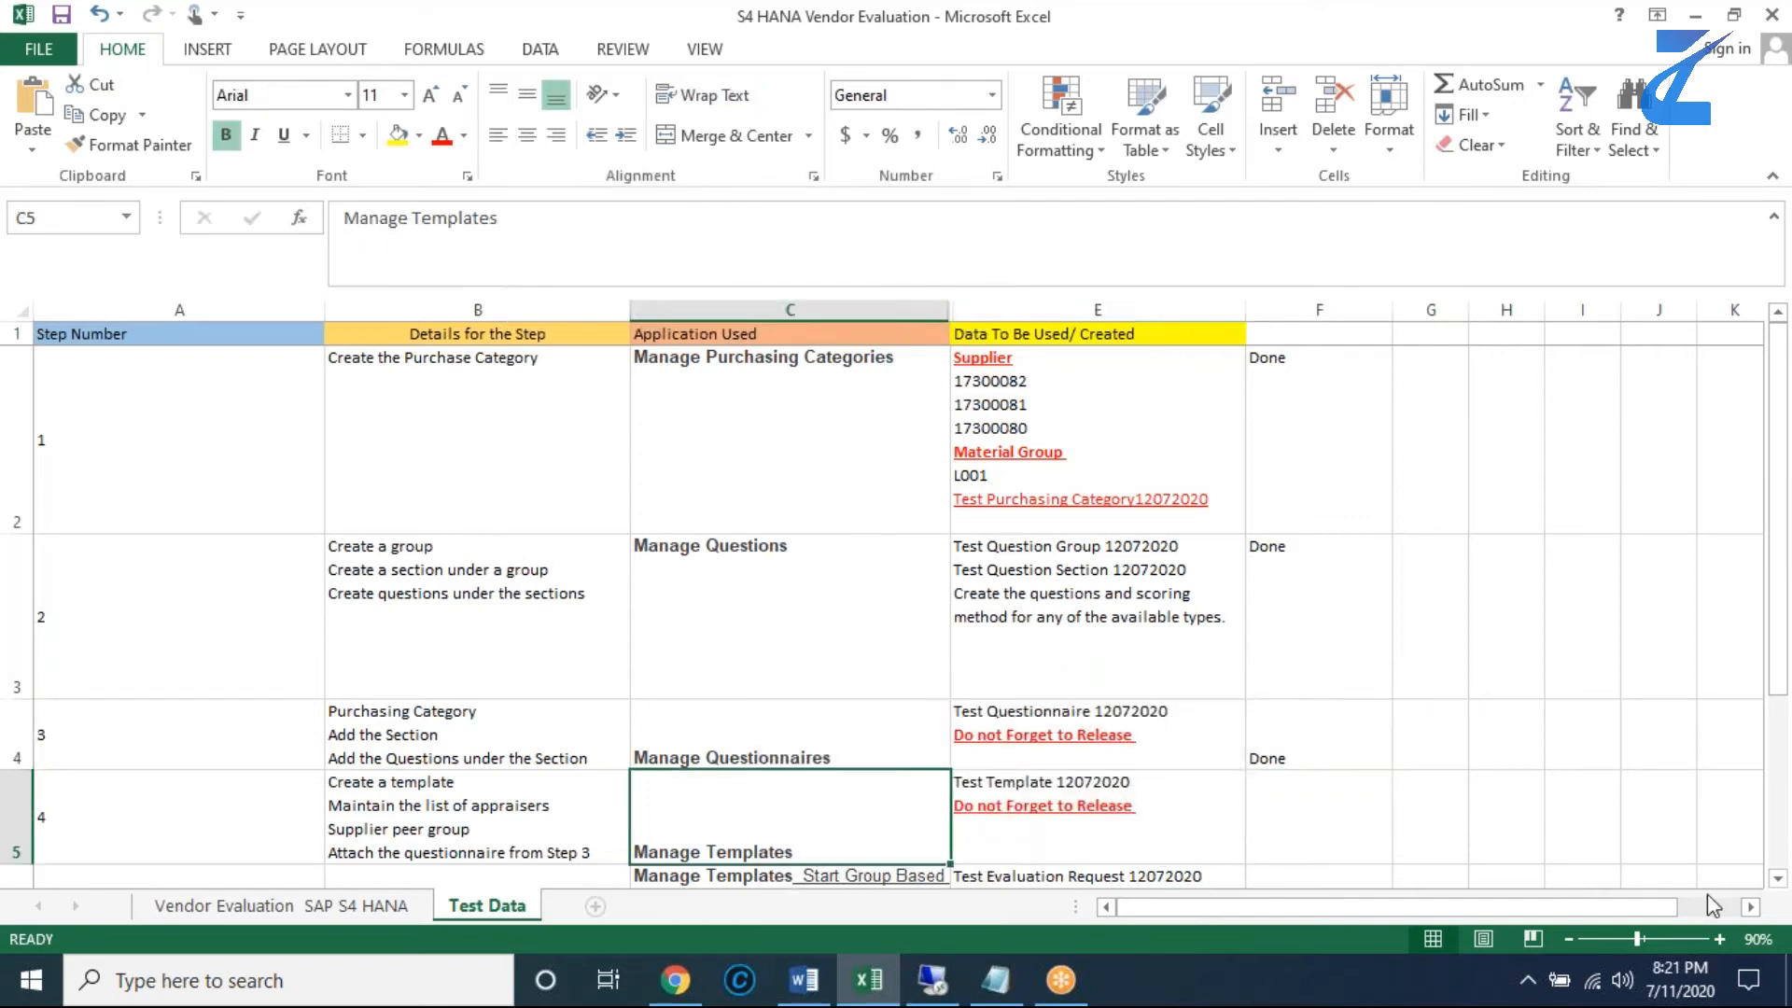
left_click(1777, 882)
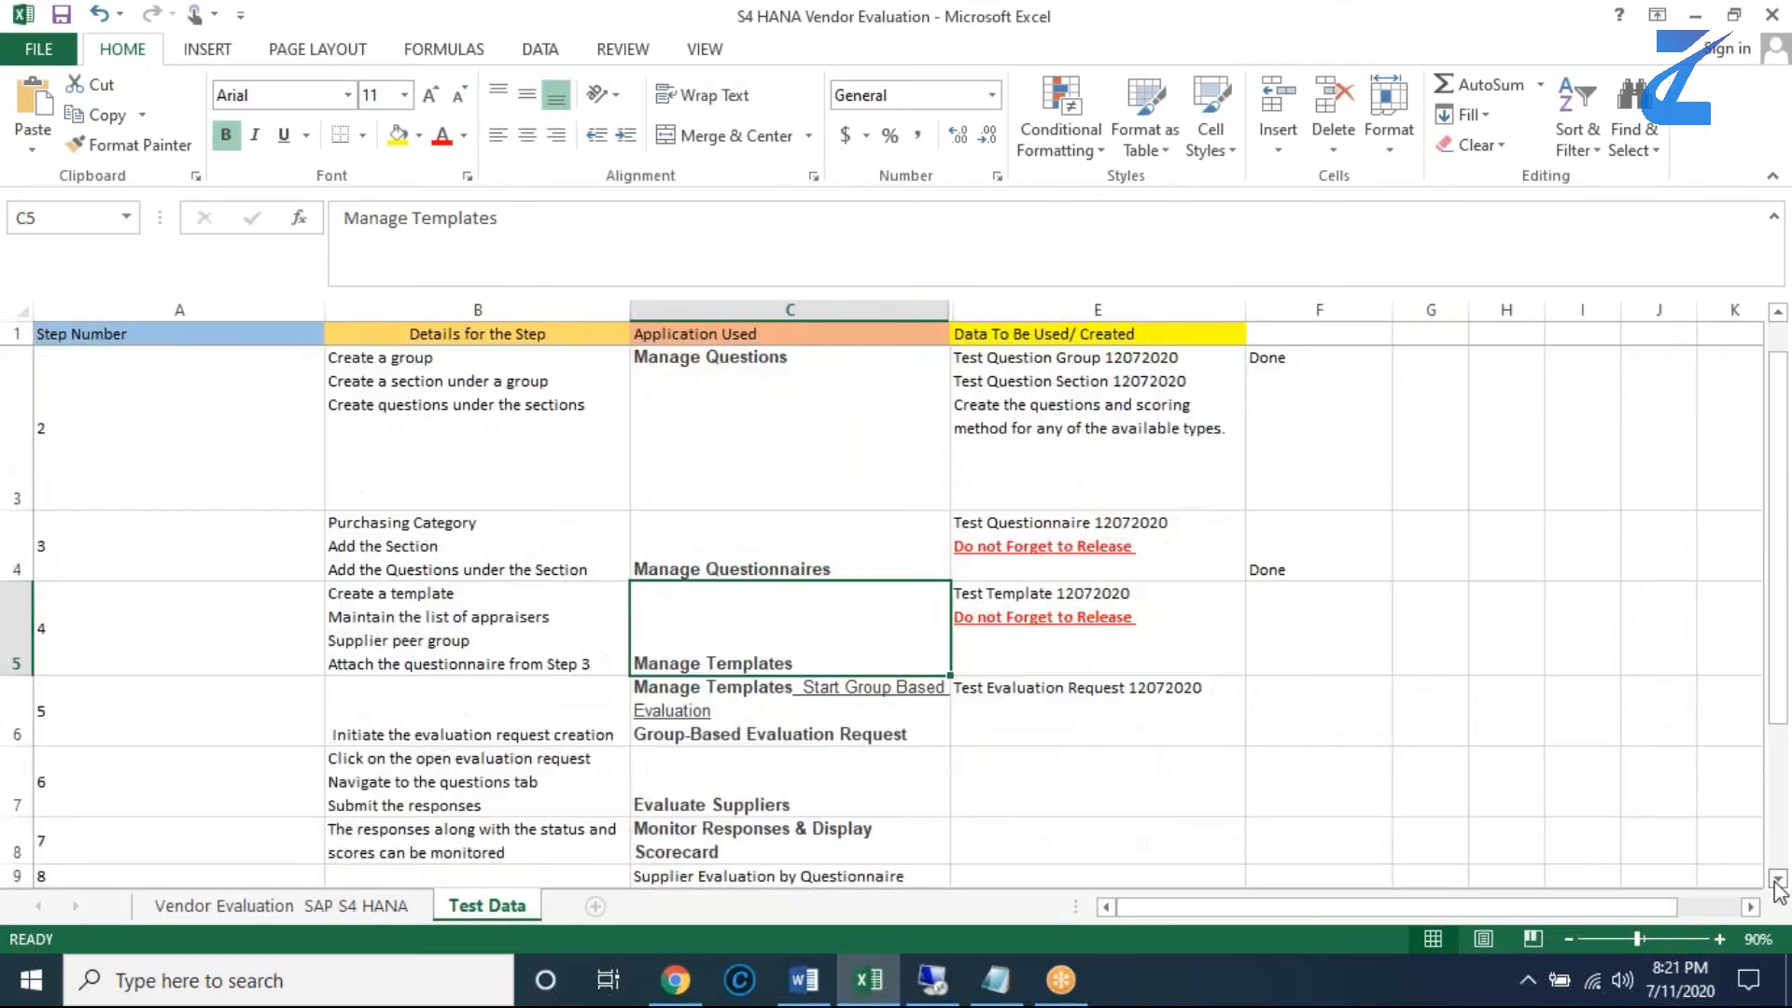
left_click(416, 907)
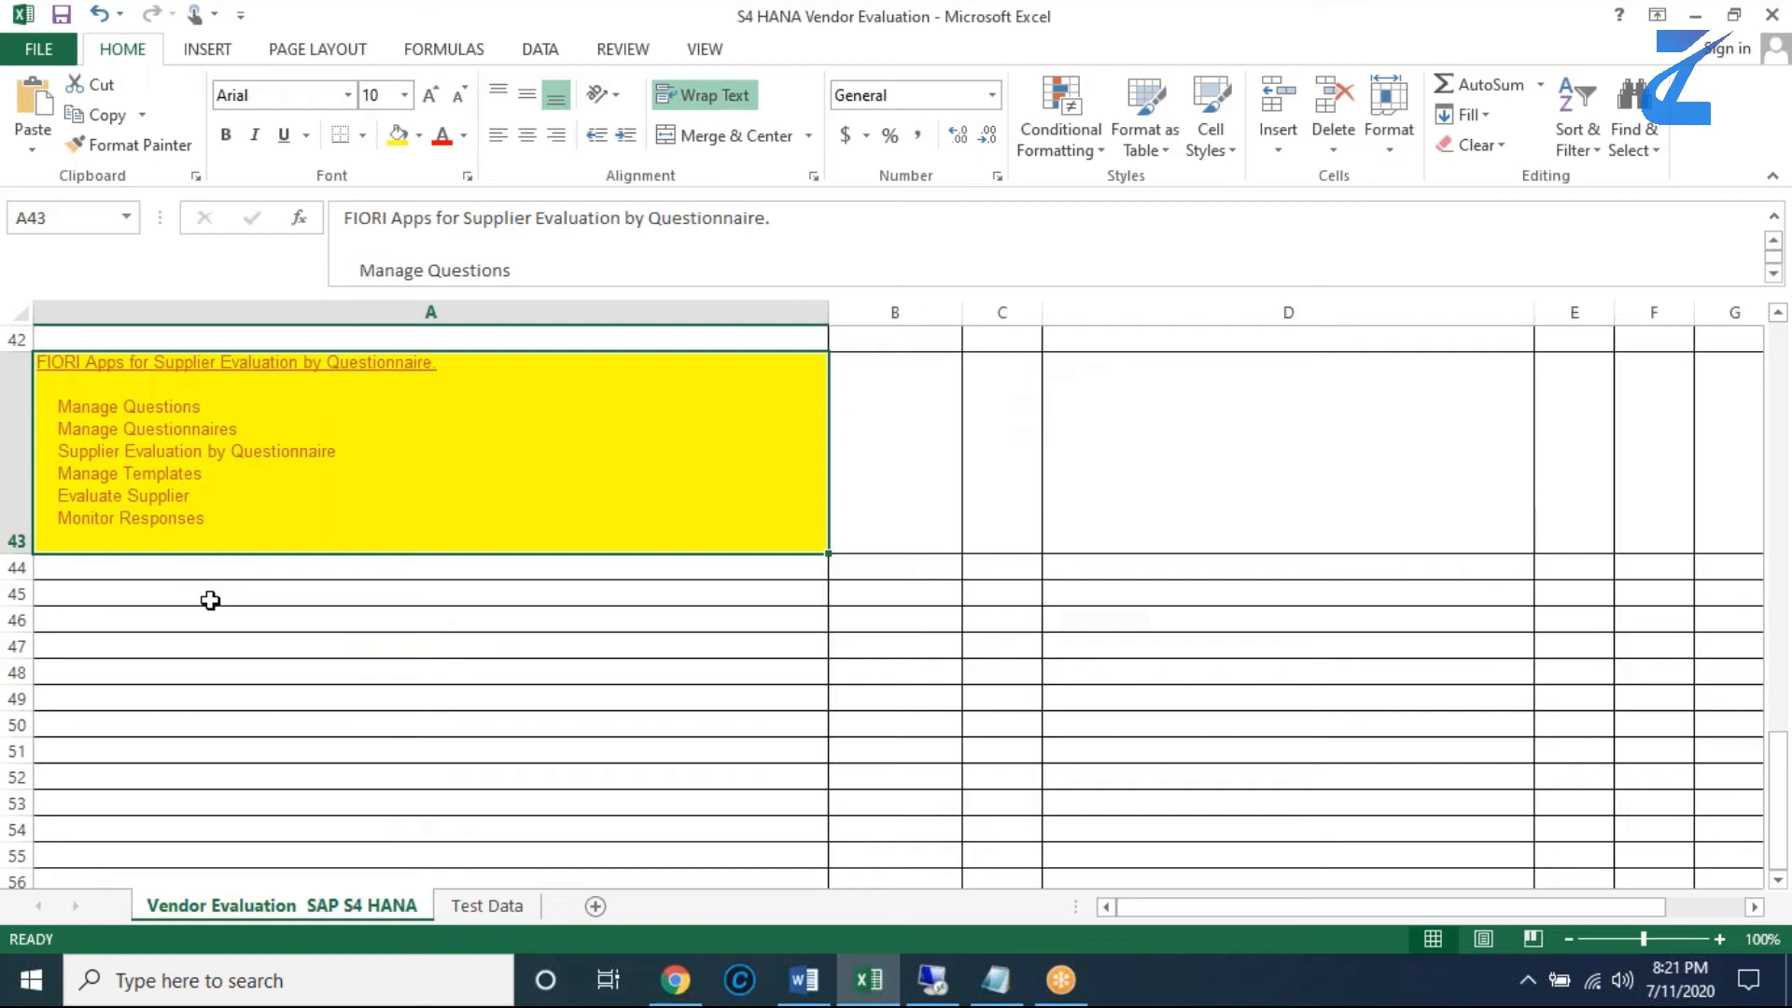
left_click(476, 907)
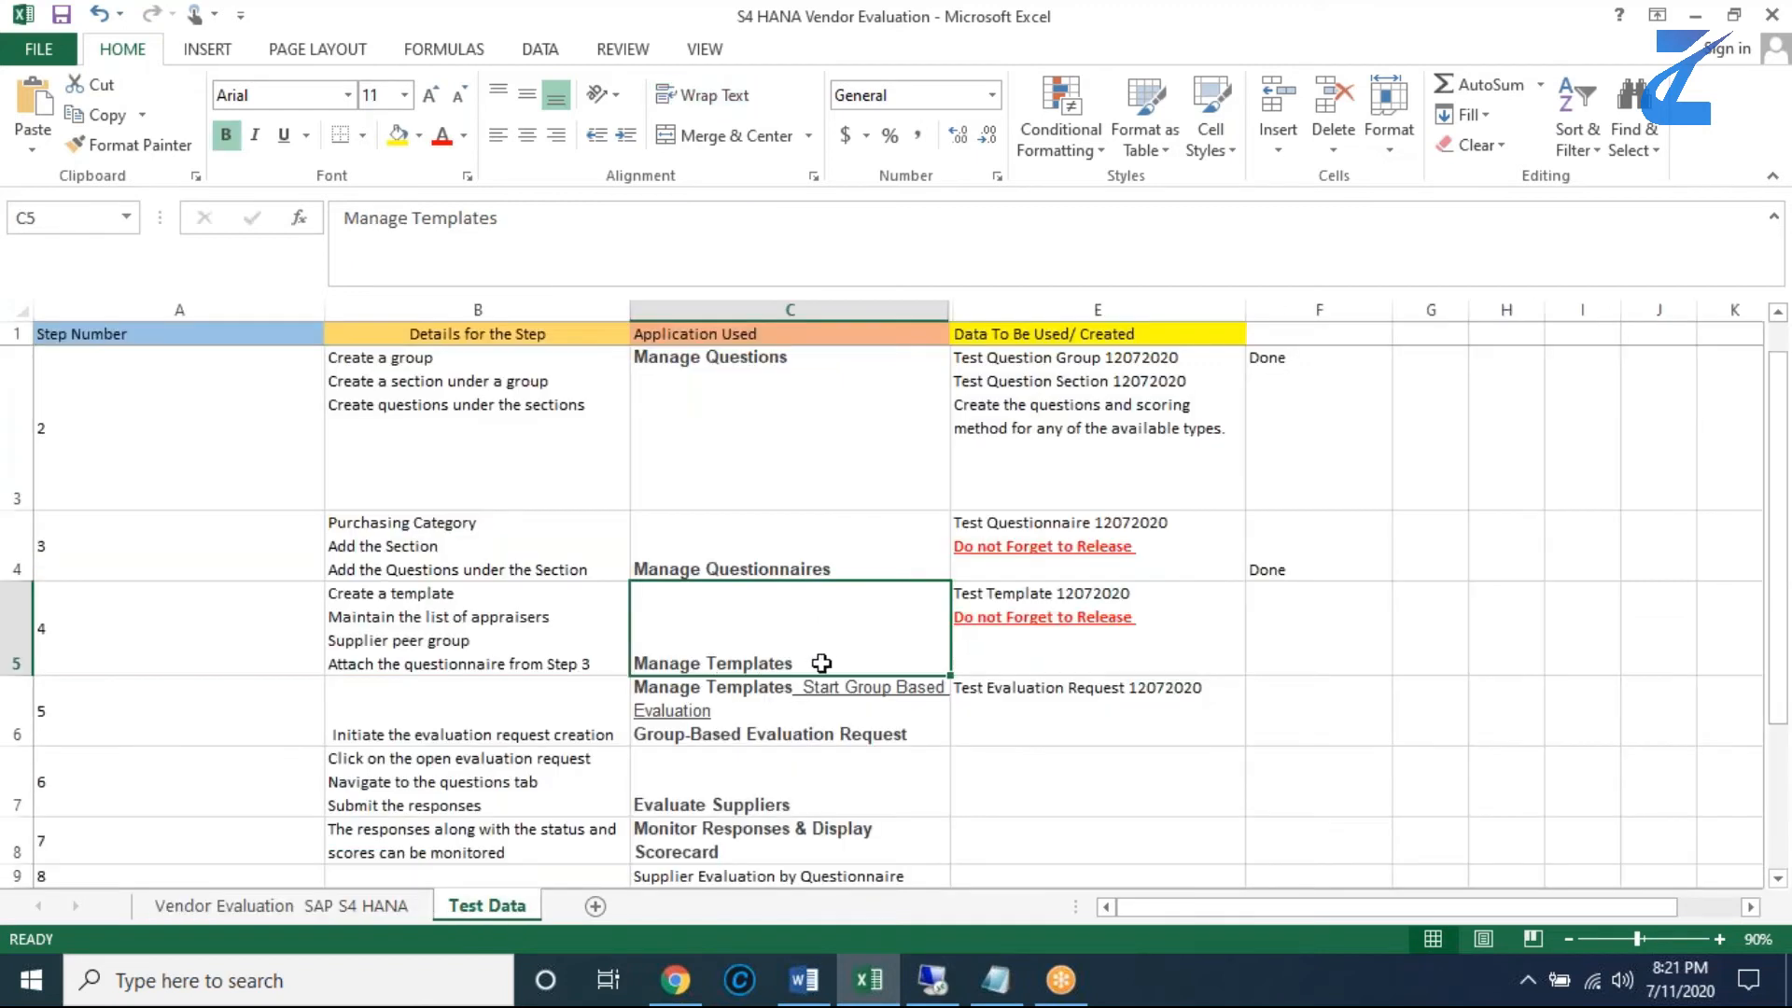
double_click(803, 665)
left_click_drag(803, 664, 631, 665)
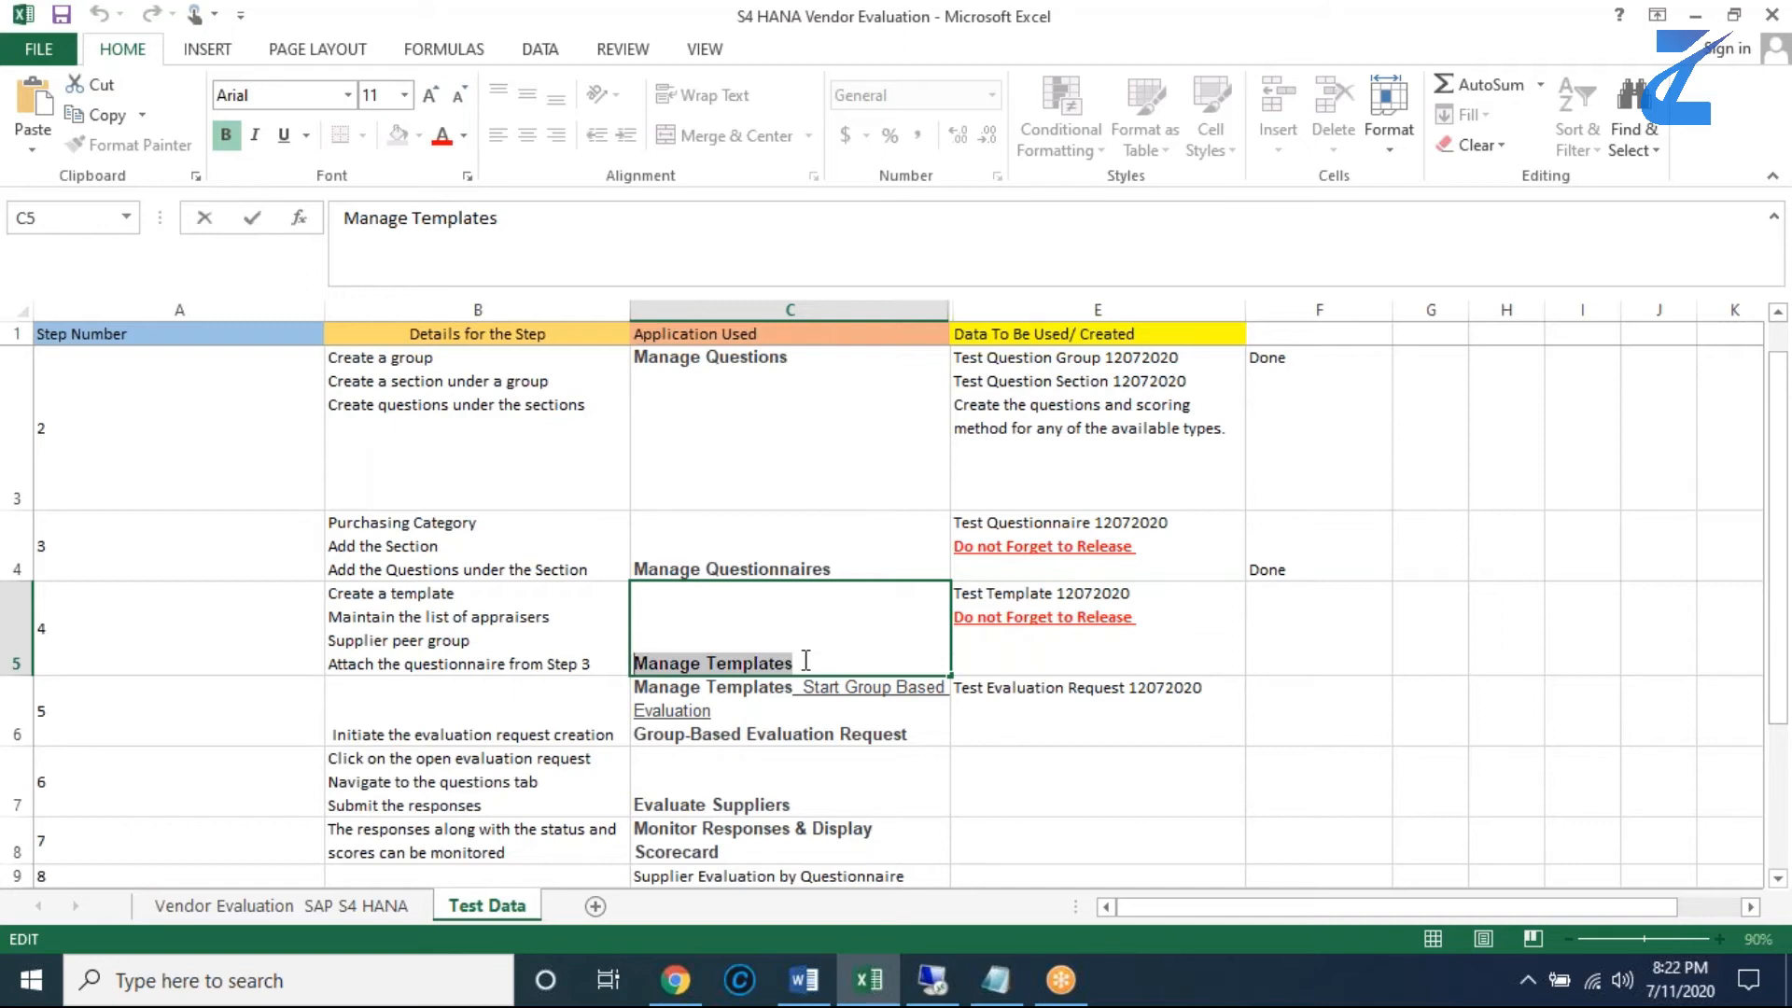
left_click_drag(803, 661, 638, 663)
key("ctrl+c")
left_click(943, 979)
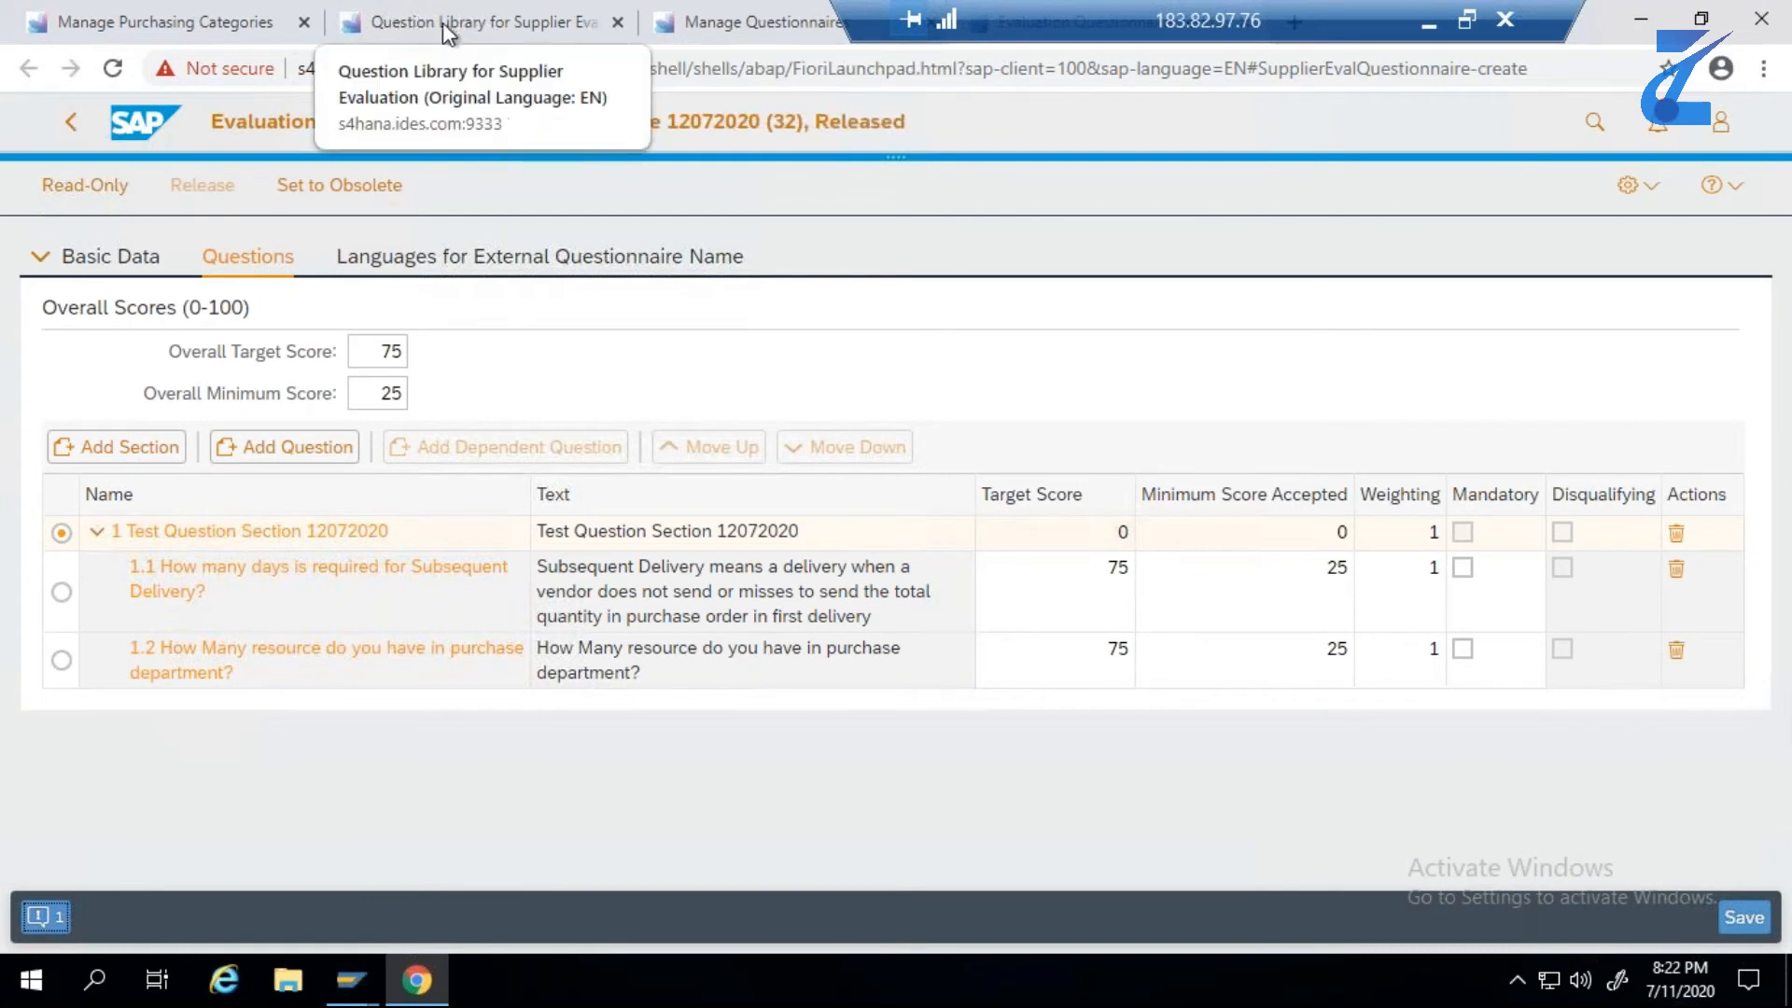
- Close the Question Library and Manage Questionnaires browser tabs and search Fiori for Manage Templates to open the app
left_click(619, 24)
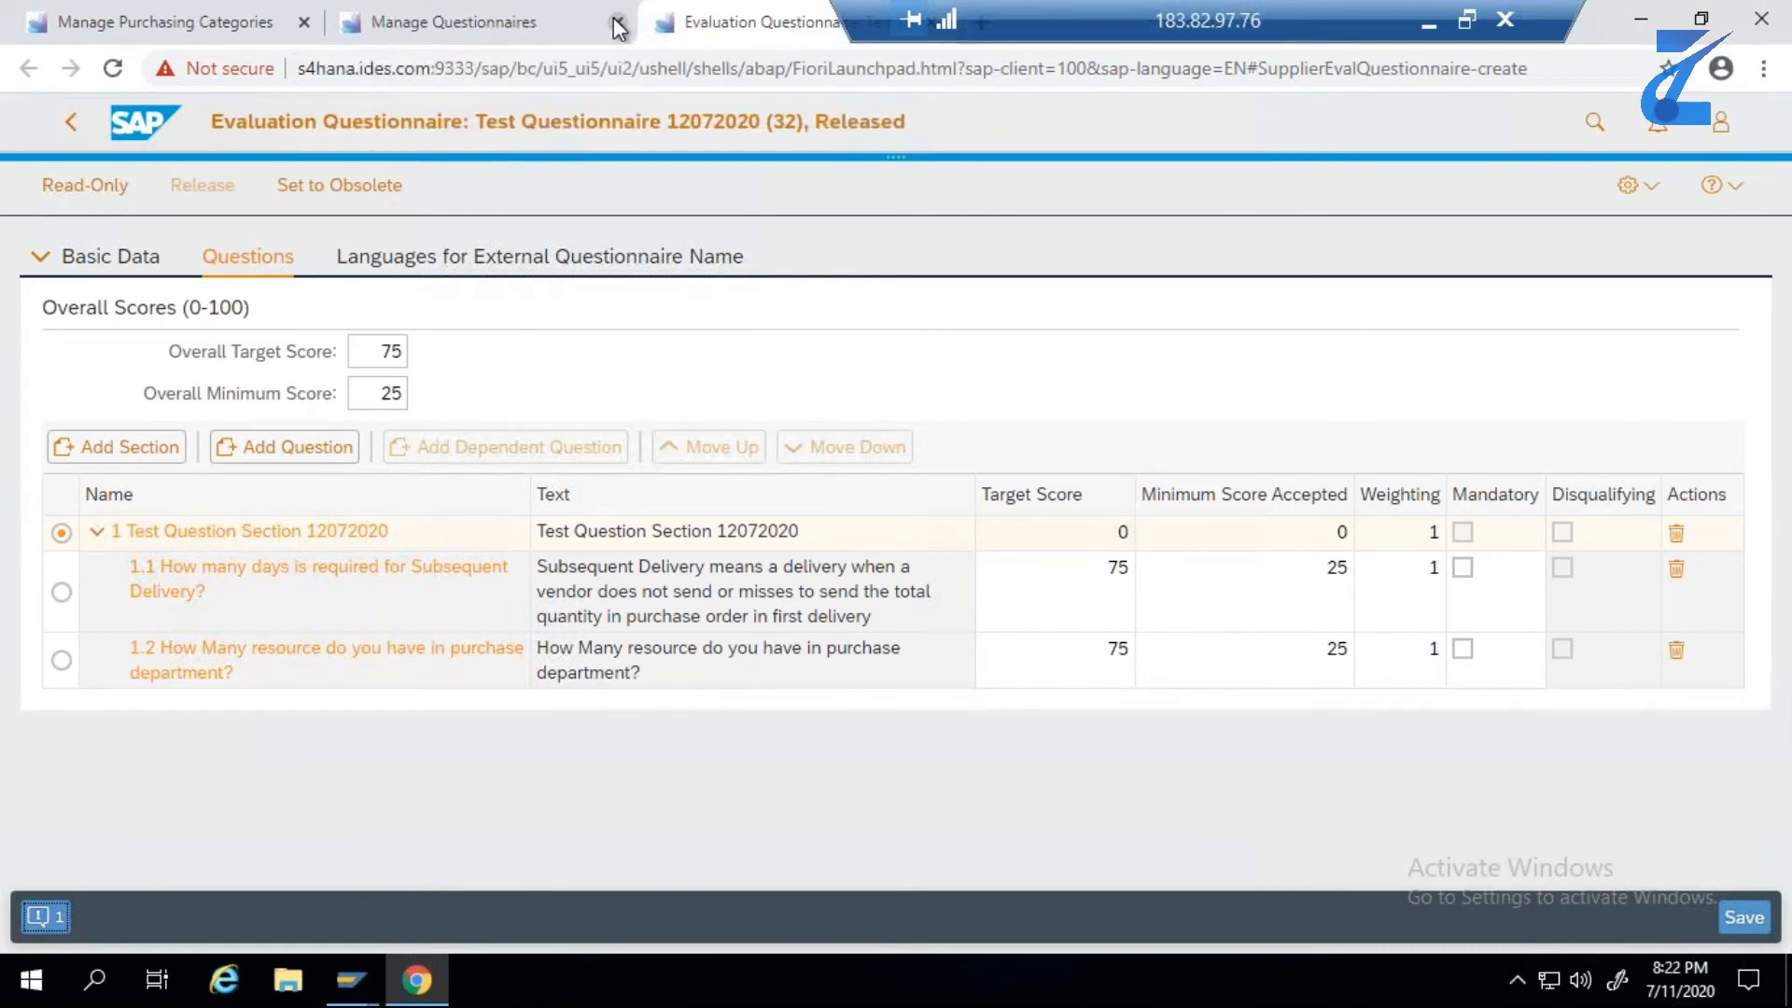
left_click(619, 23)
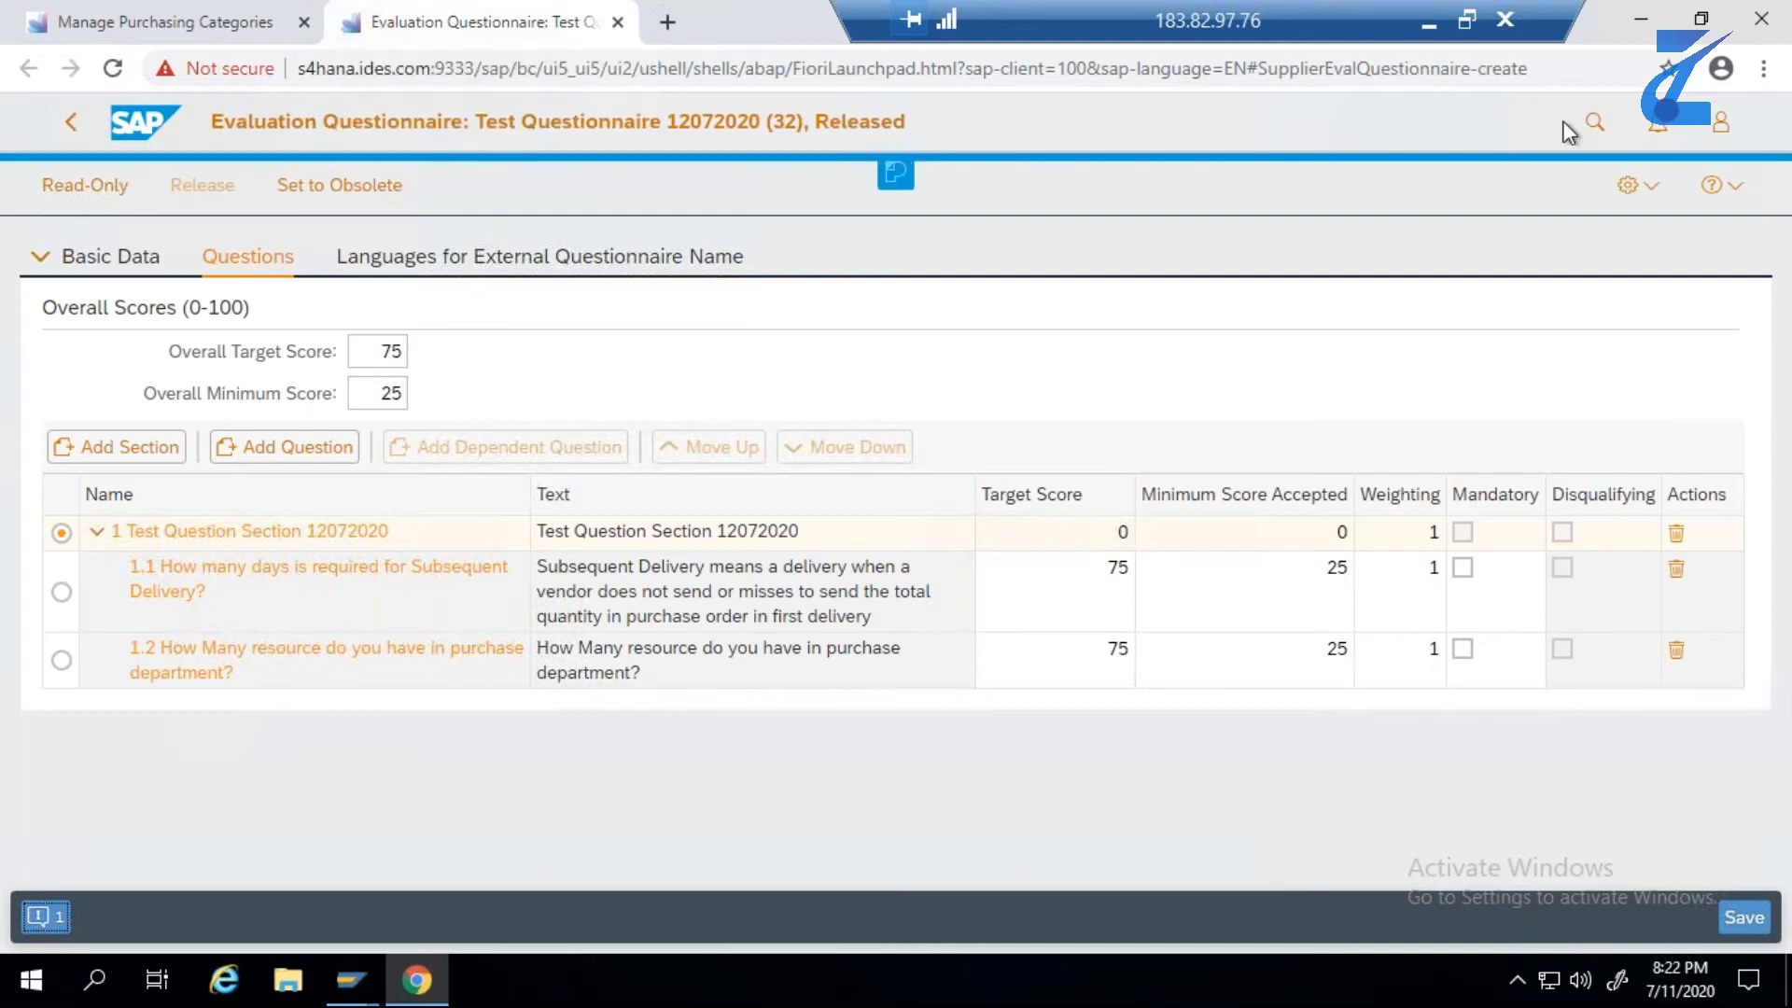
left_click(1595, 122)
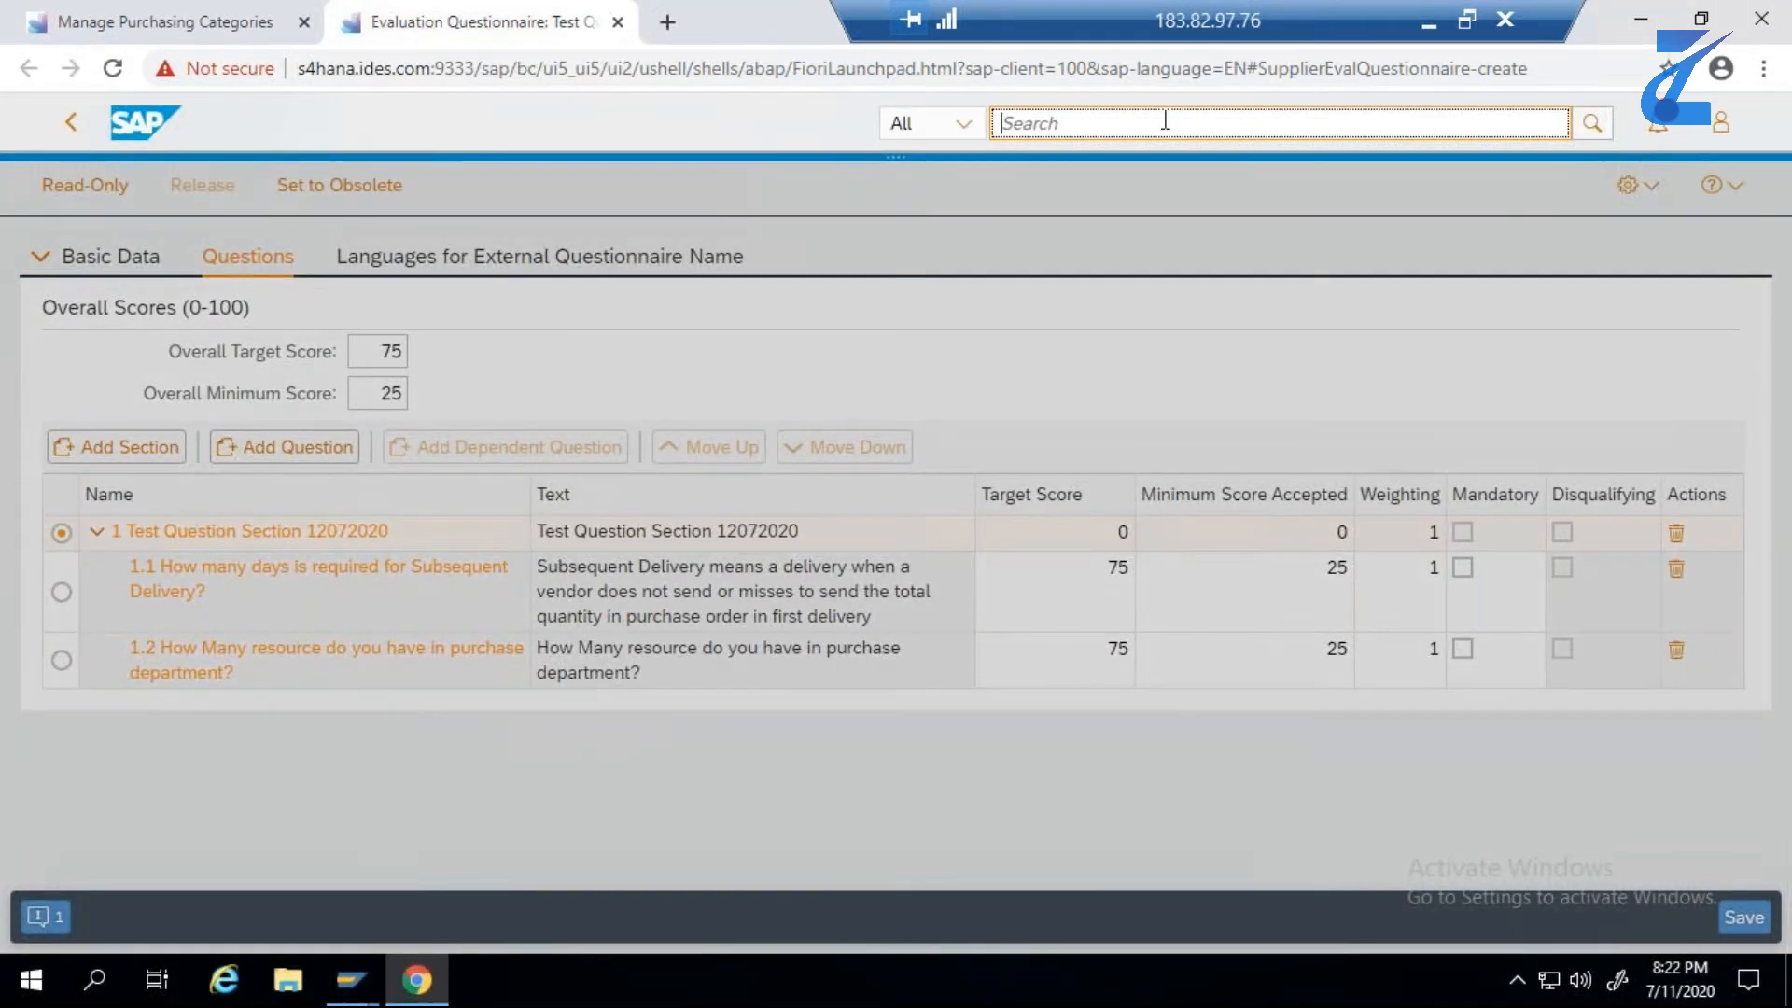
key("ctrl+v")
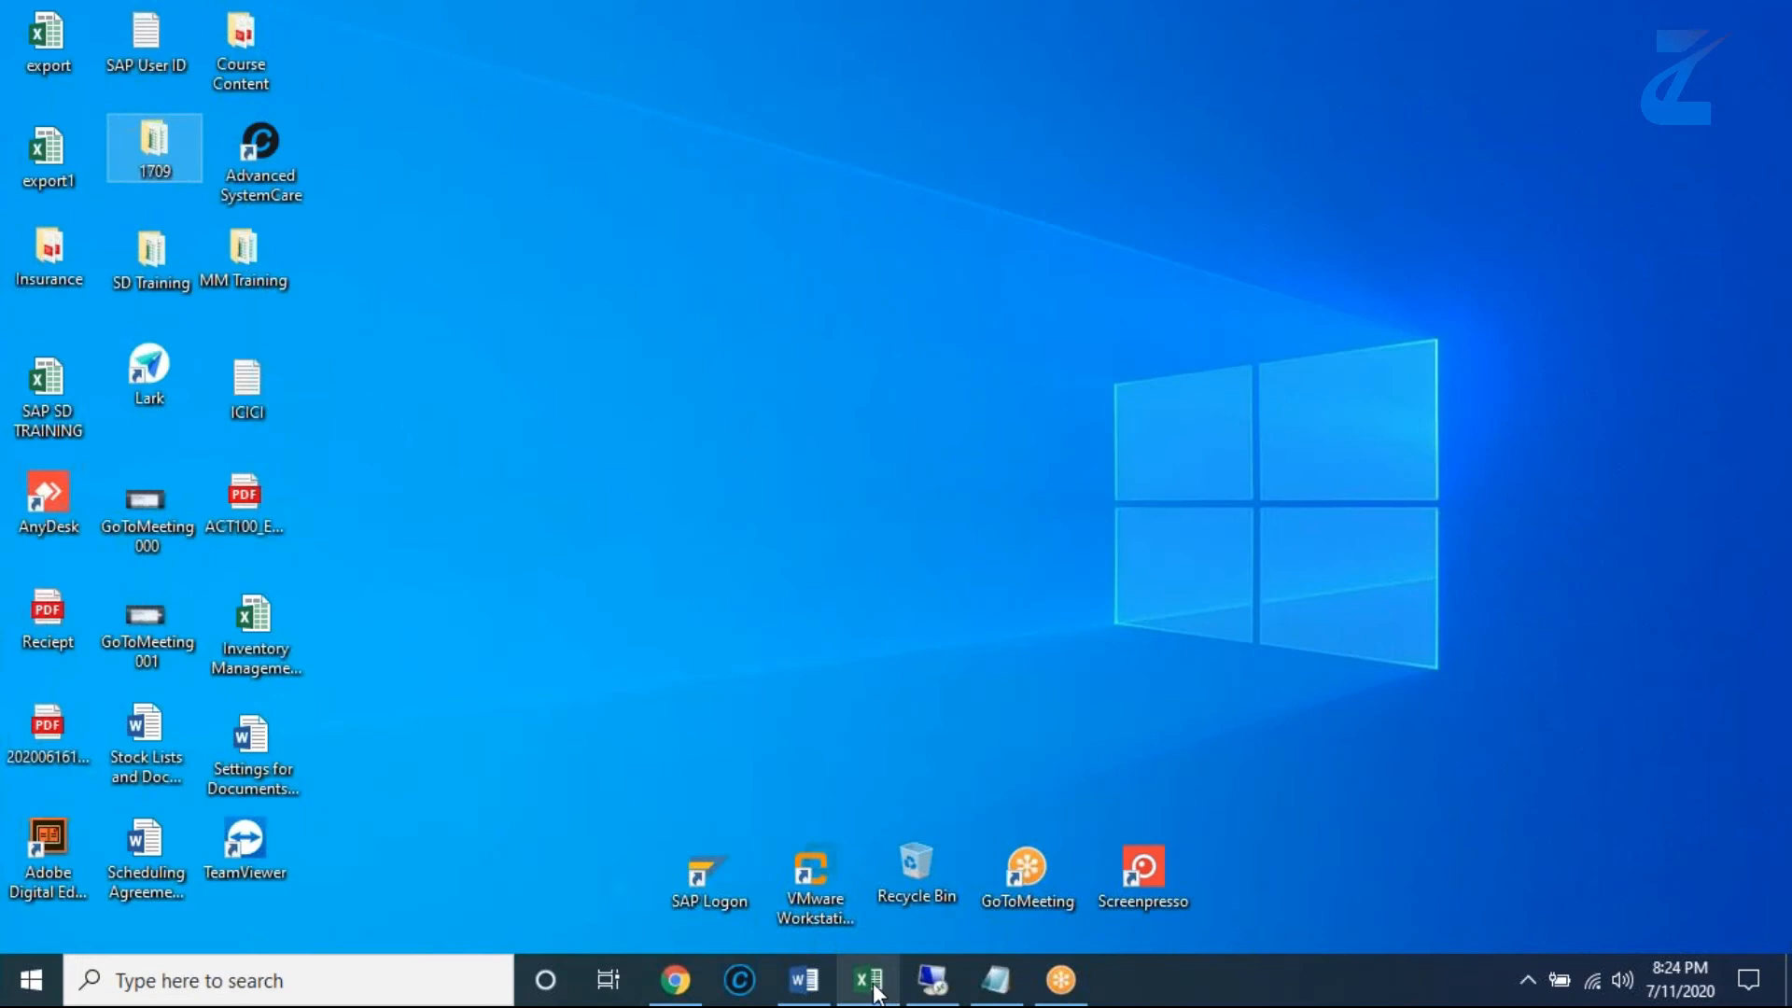
- Name the new evaluation template Test Template 12072020, copied from cell E5 of the Excel test data, and choose its purchasing category
left_click(870, 980)
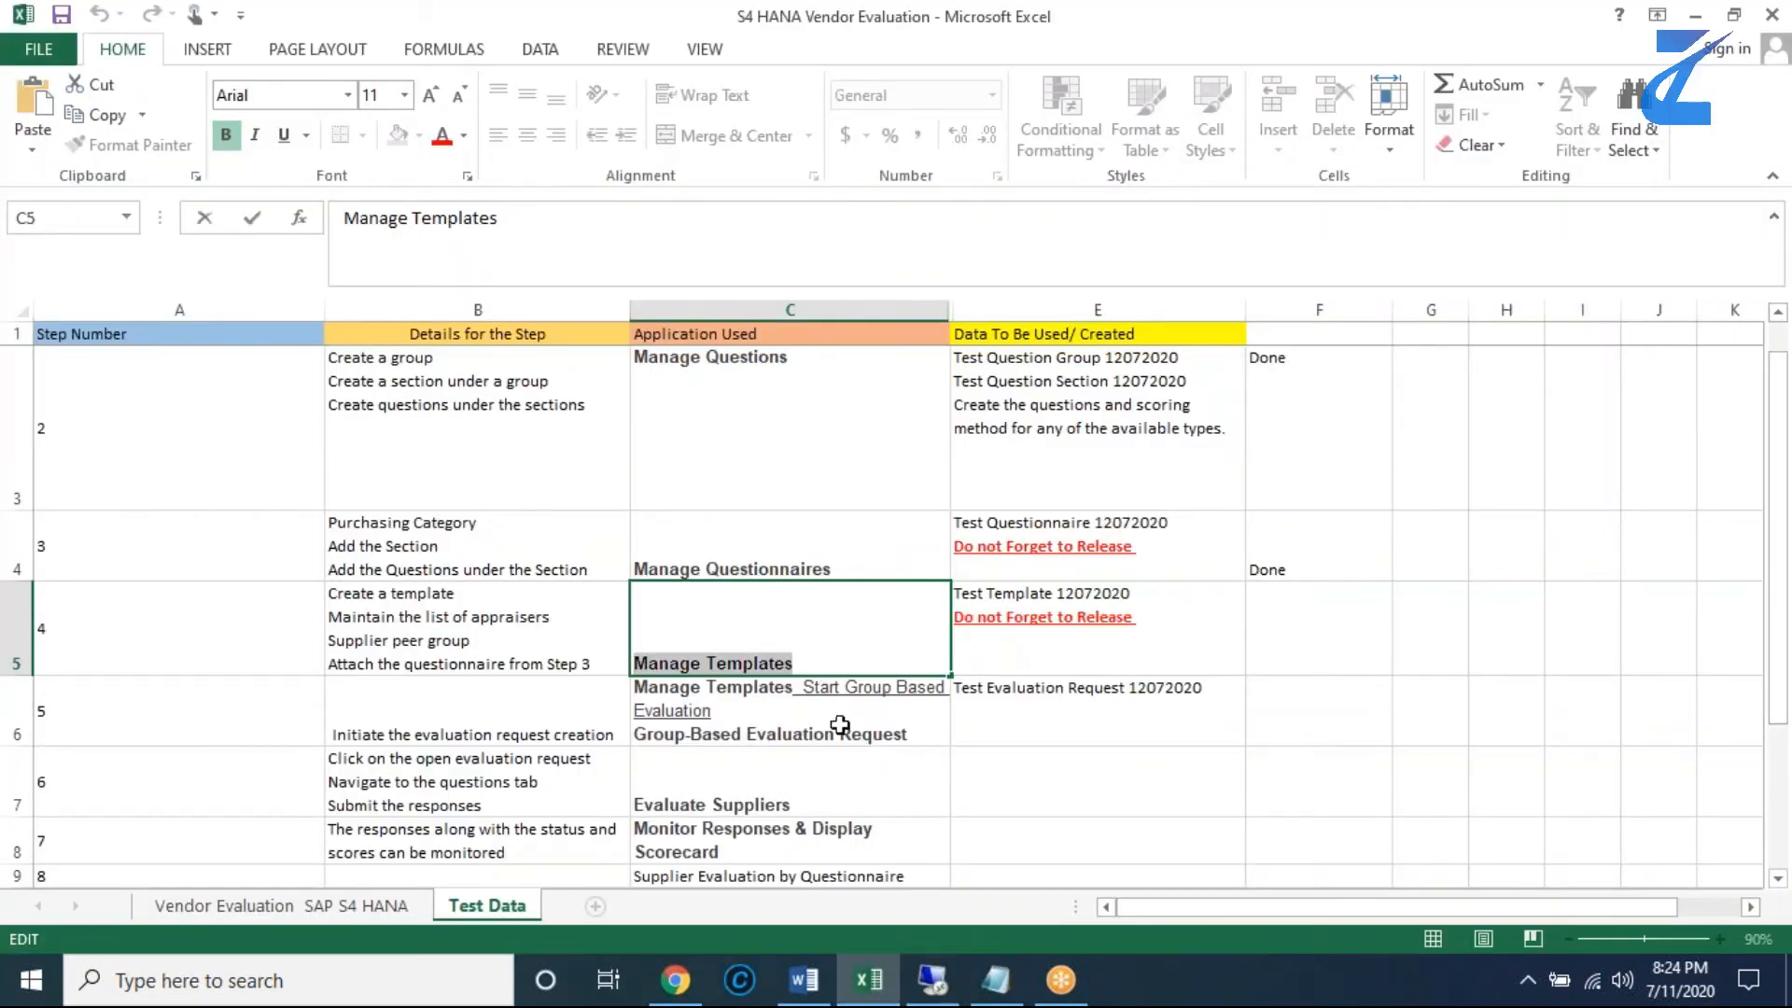
left_click(1094, 600)
double_click(1138, 594)
left_click_drag(1139, 593, 952, 592)
key("ctrl+c")
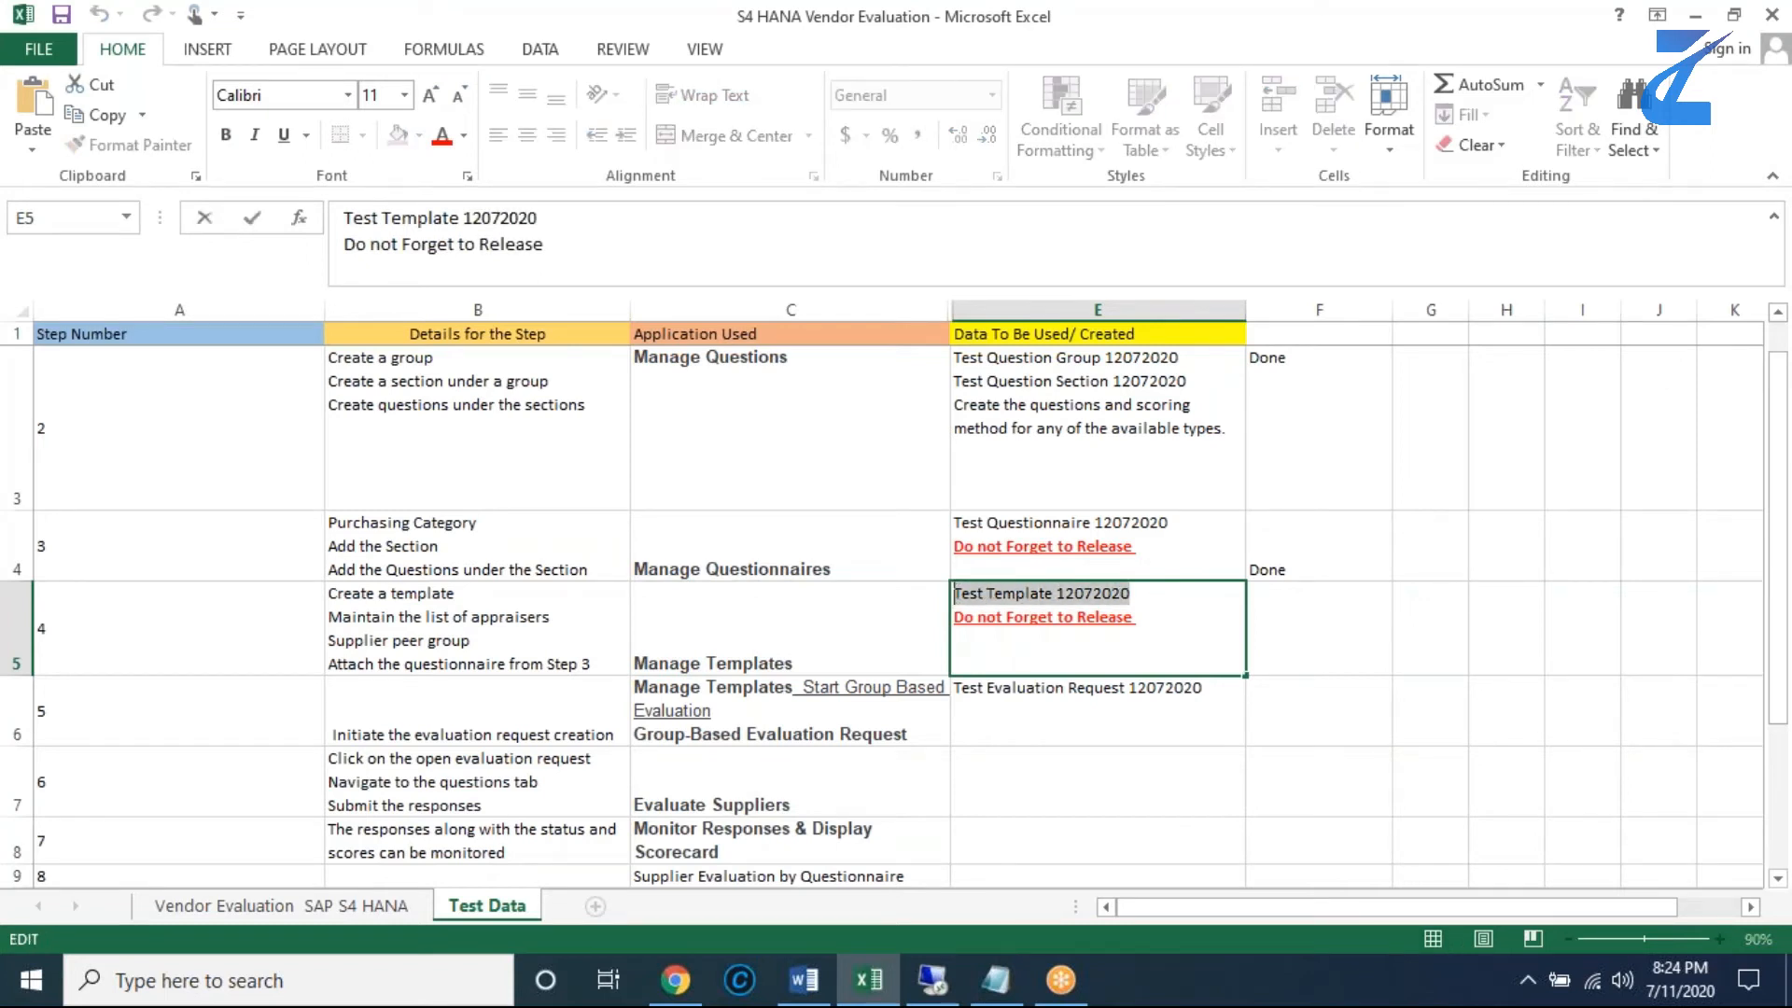
left_click(931, 980)
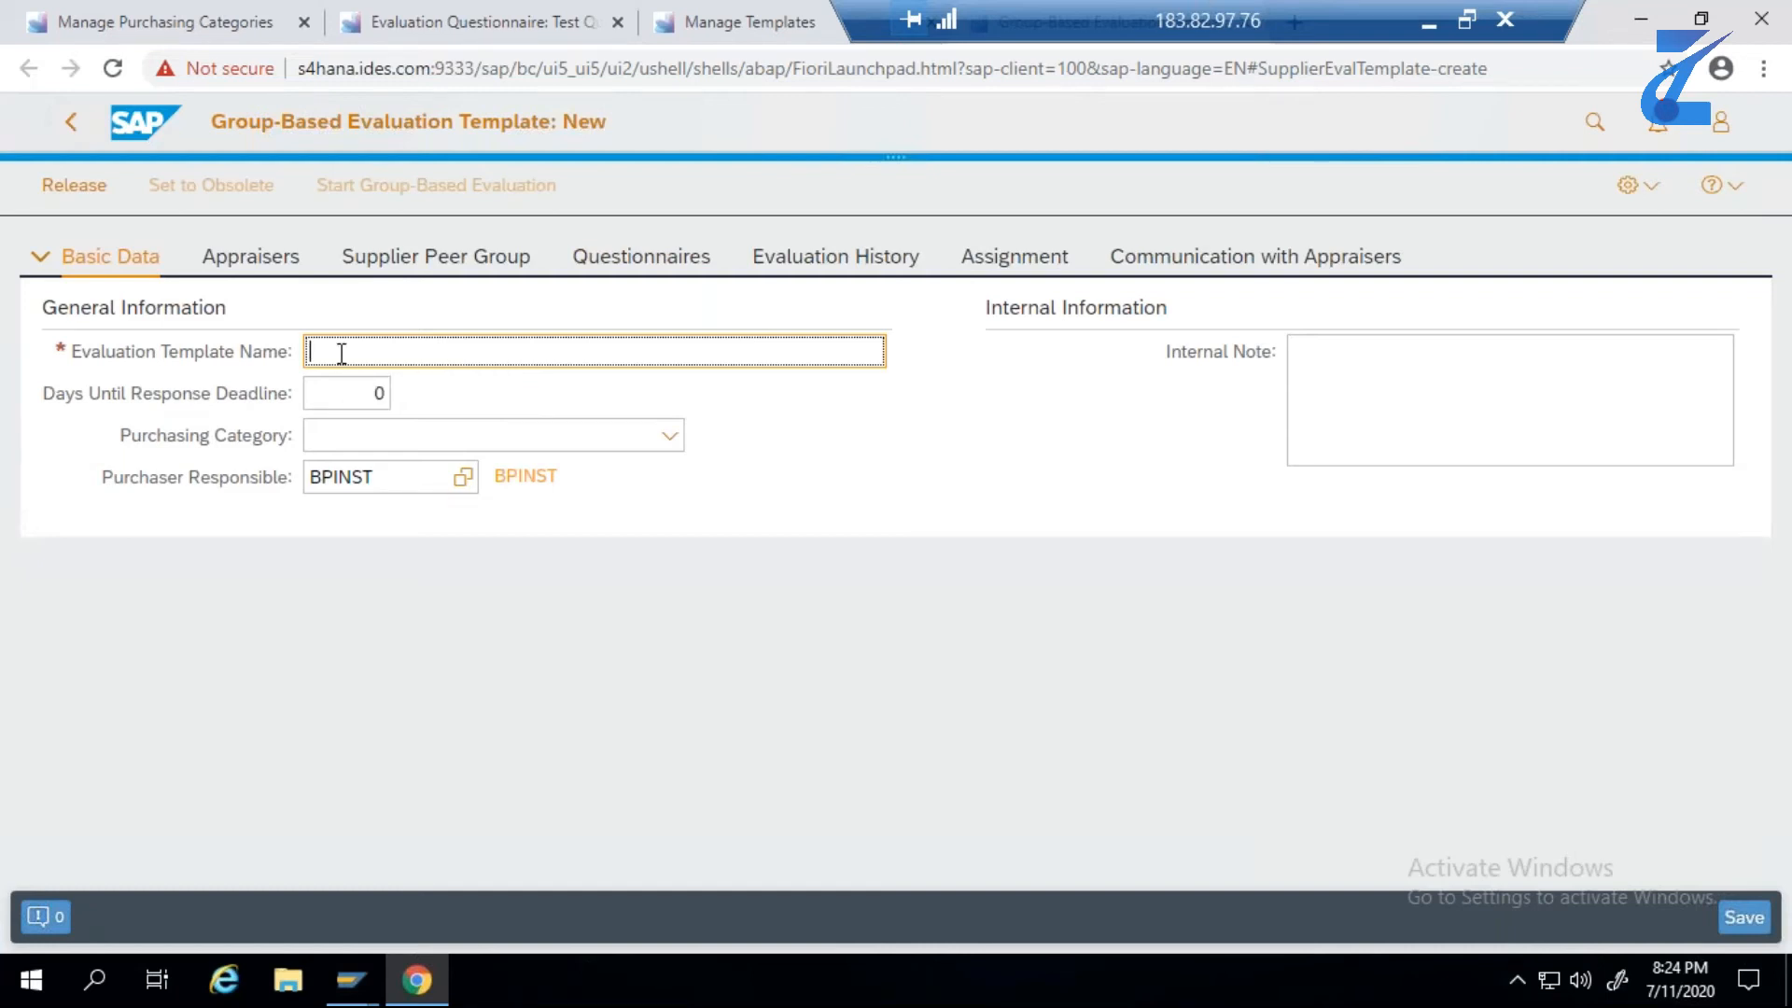
key("ctrl+v")
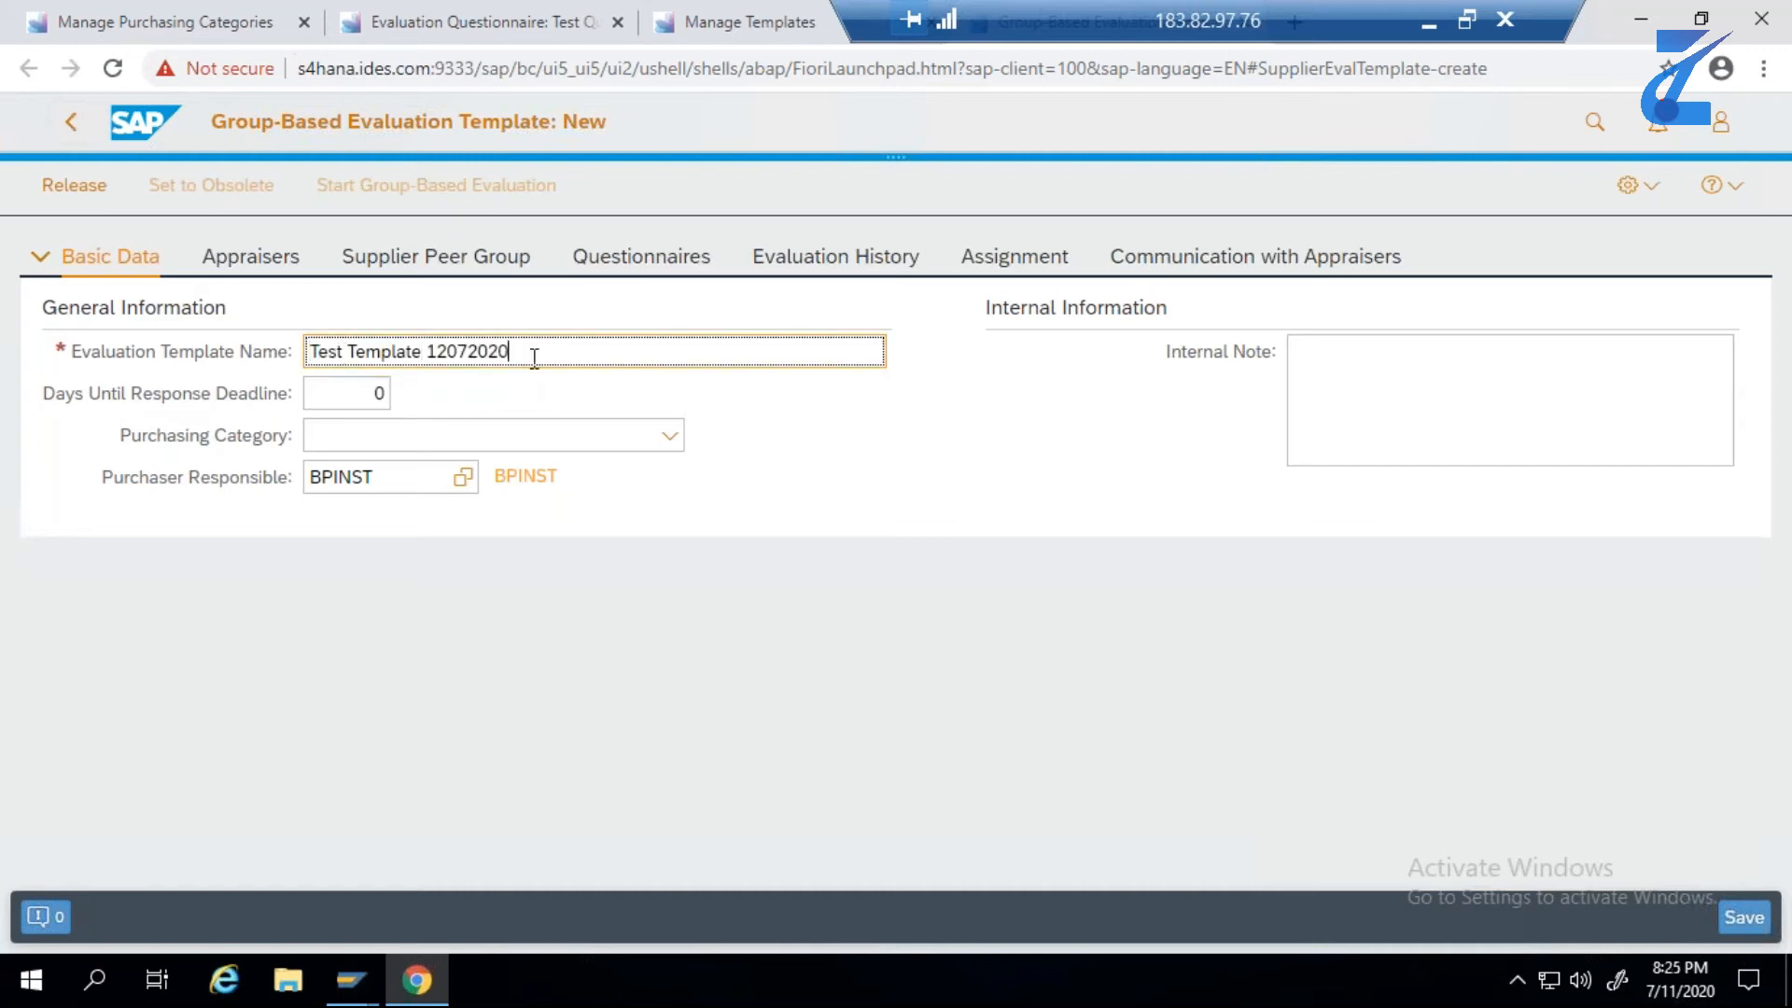
left_click(650, 446)
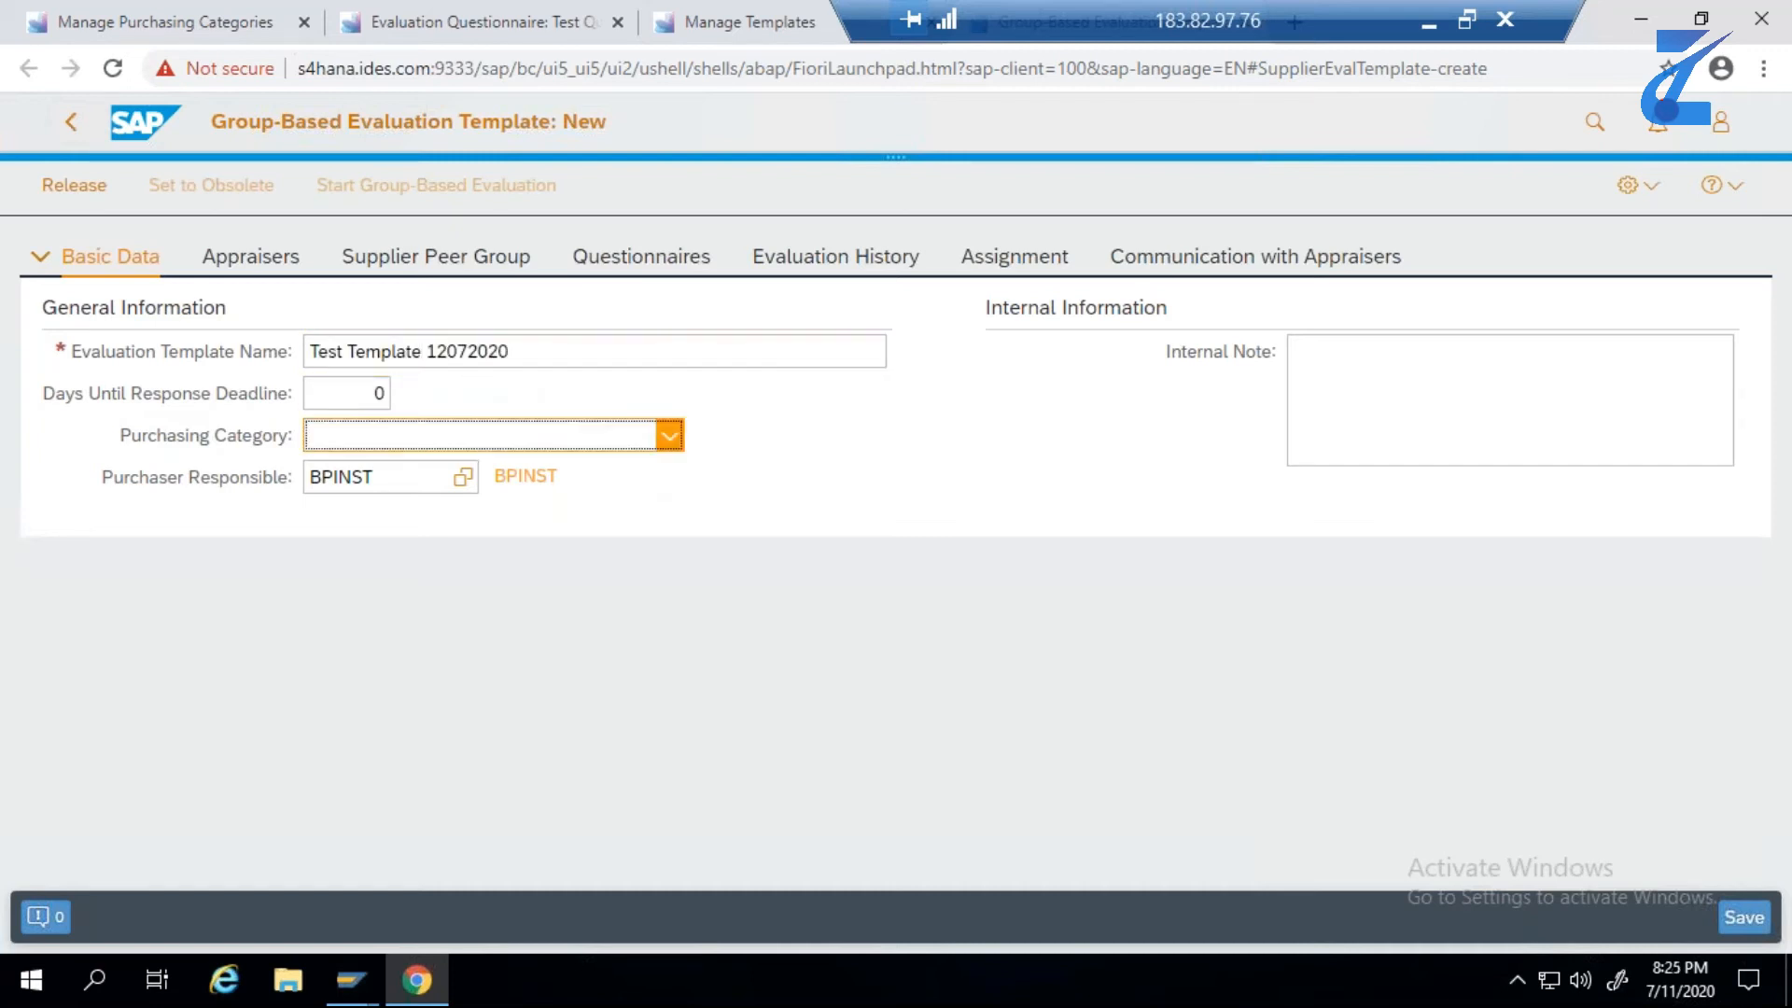
left_click(586, 605)
- Search the appraisers without filters and add system user BPINST as appraiser of the evaluation template
left_click(279, 265)
left_click(189, 360)
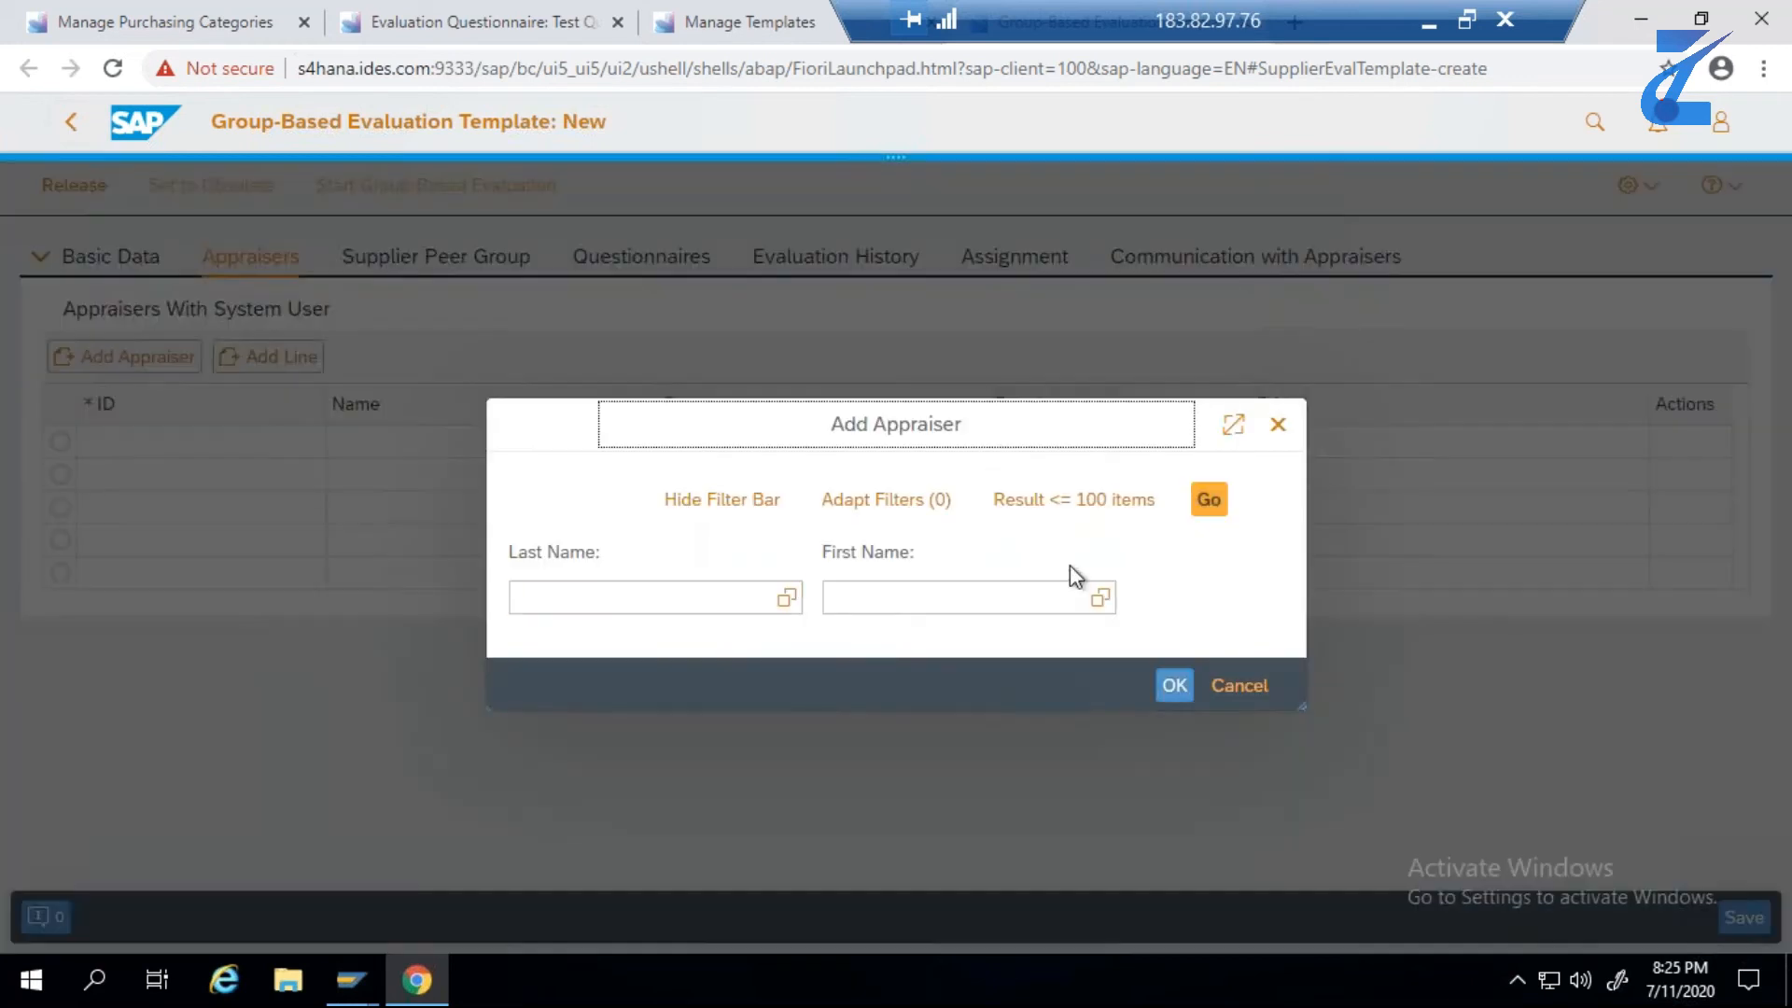
left_click(1211, 502)
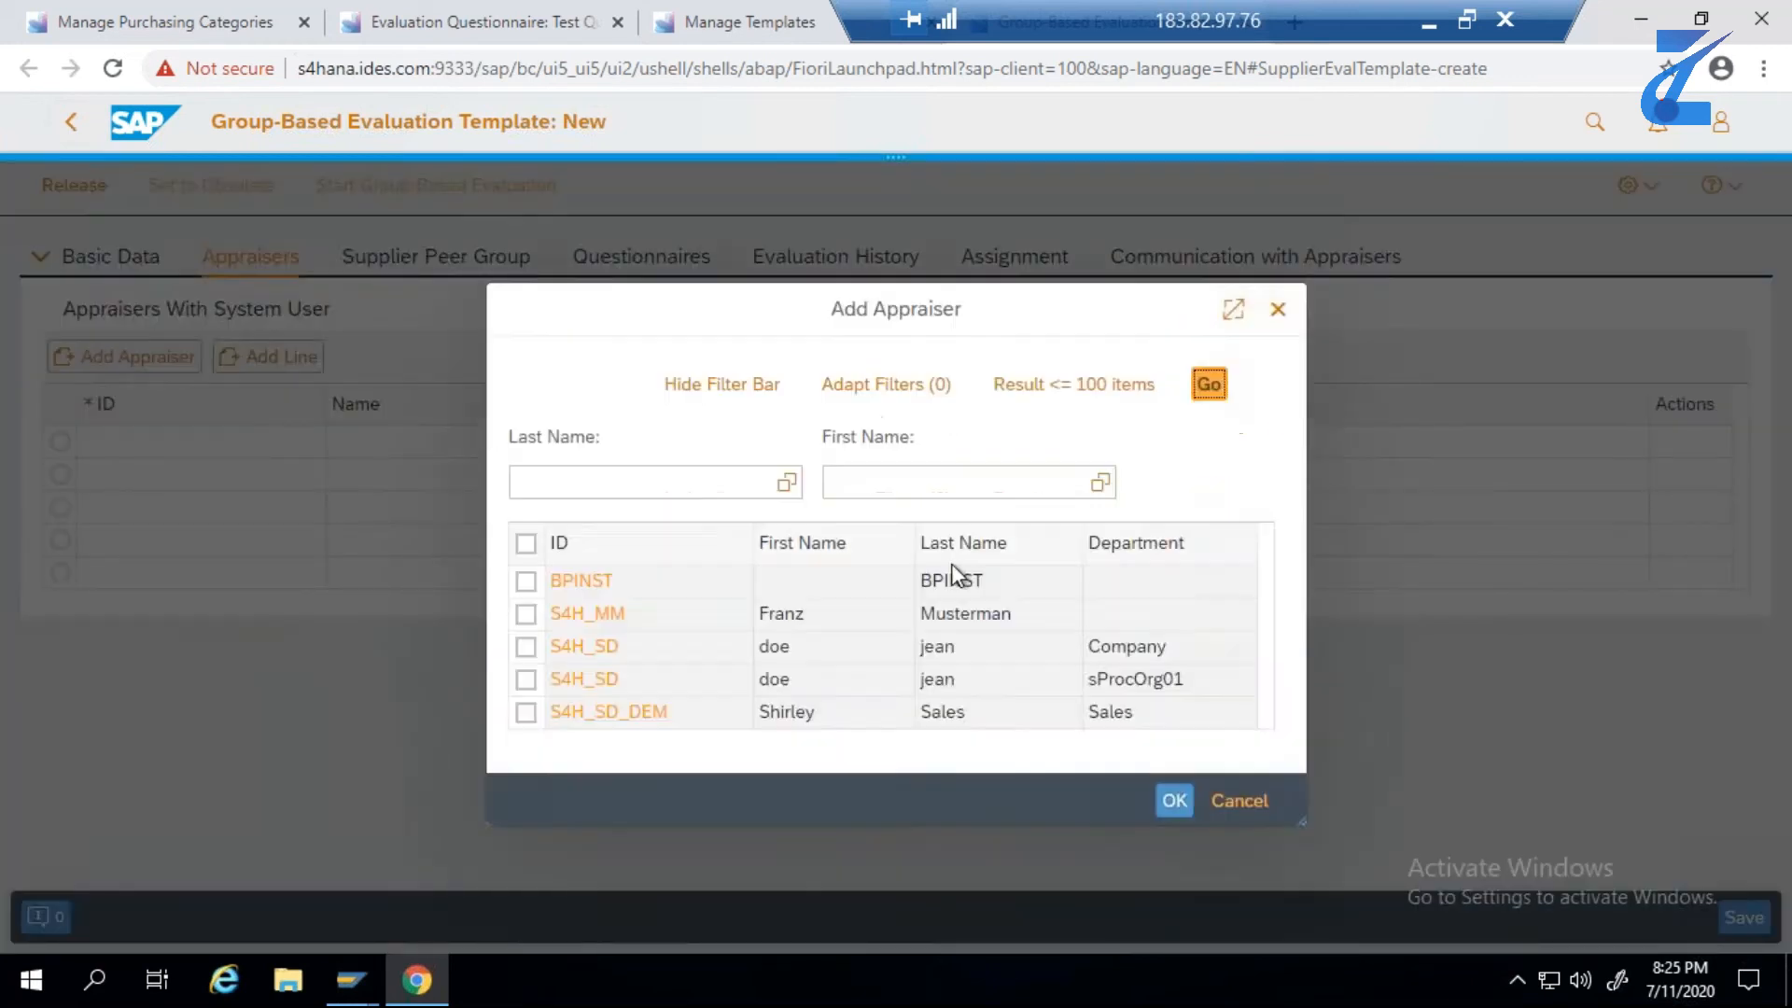
left_click(527, 581)
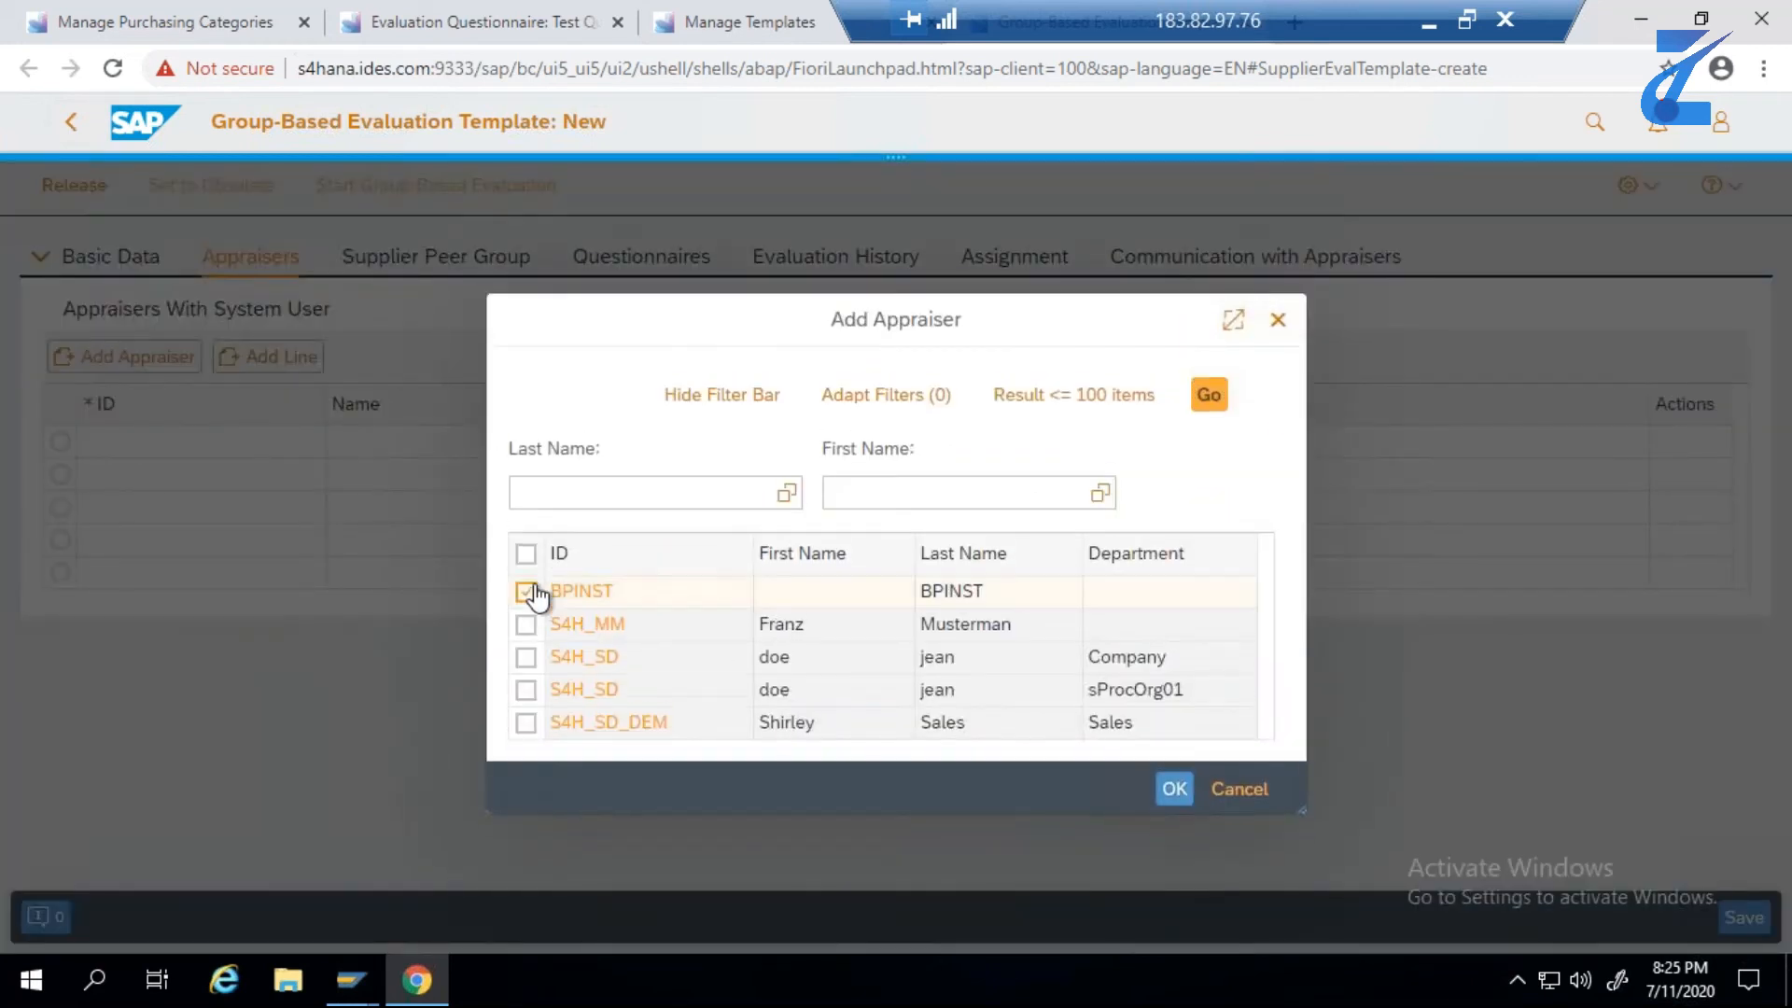
left_click(1167, 789)
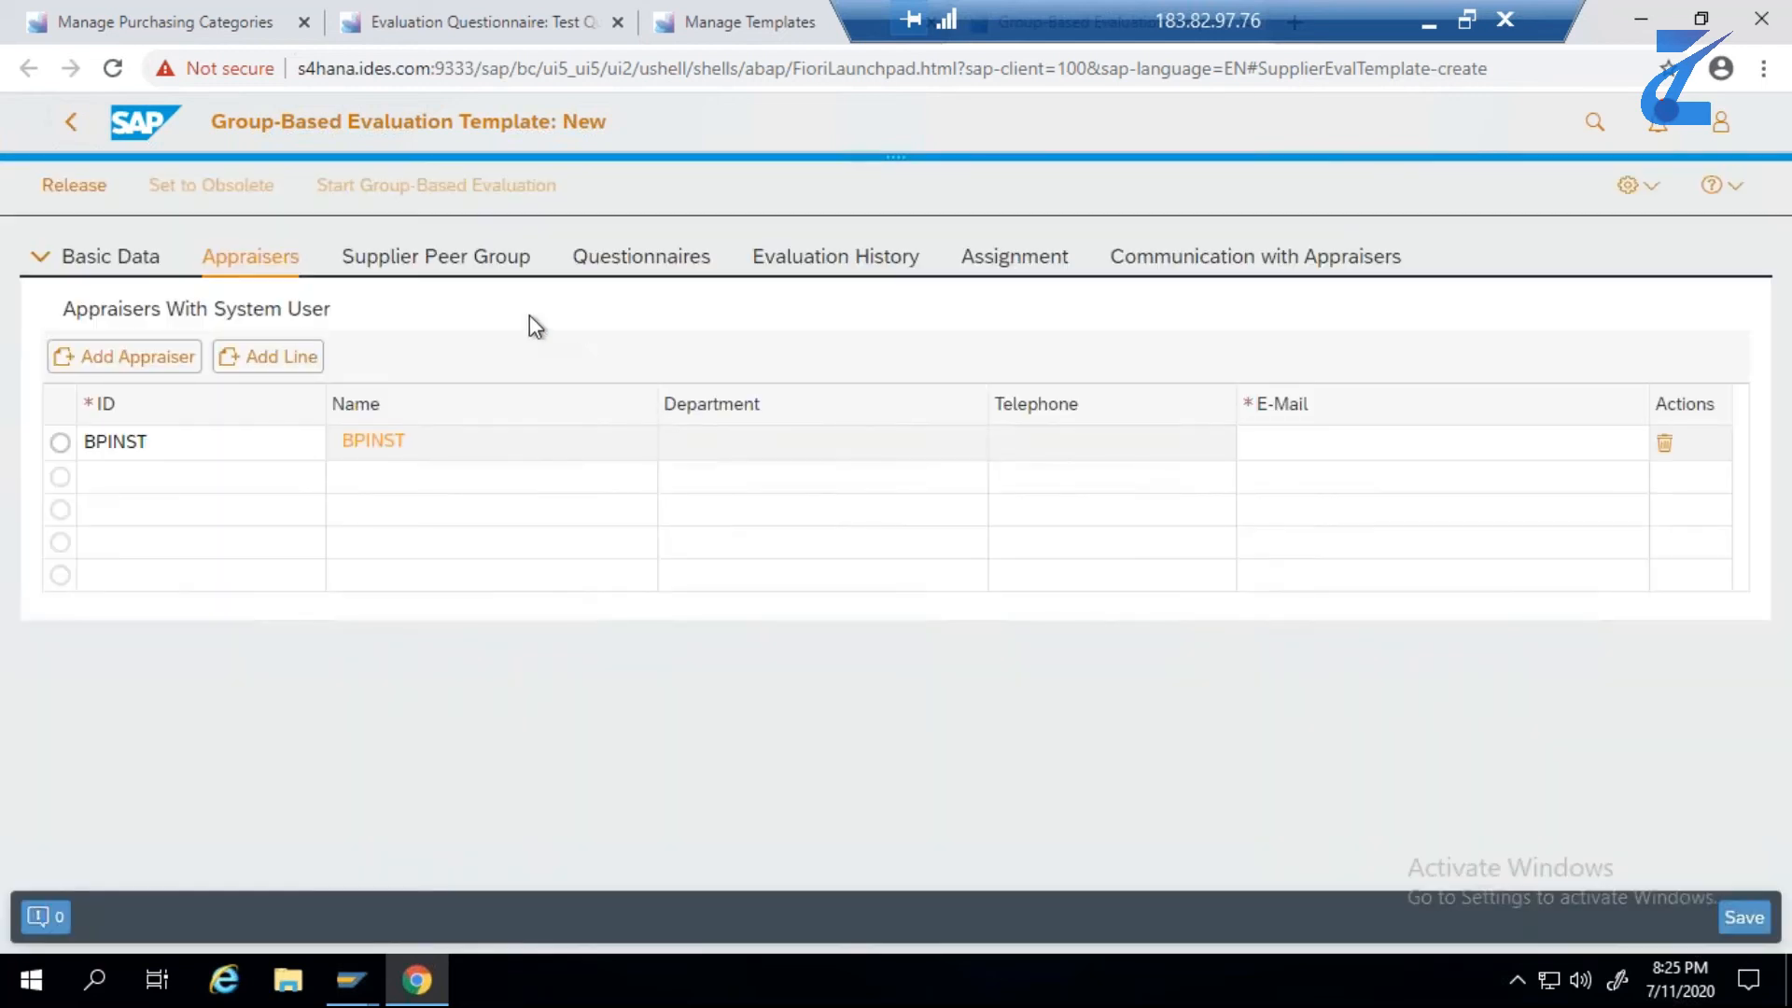
- Add supplier 17300082 to the template's Supplier Peer Group, using the supplier ID copied from the Excel test data
left_click(498, 263)
left_click(135, 315)
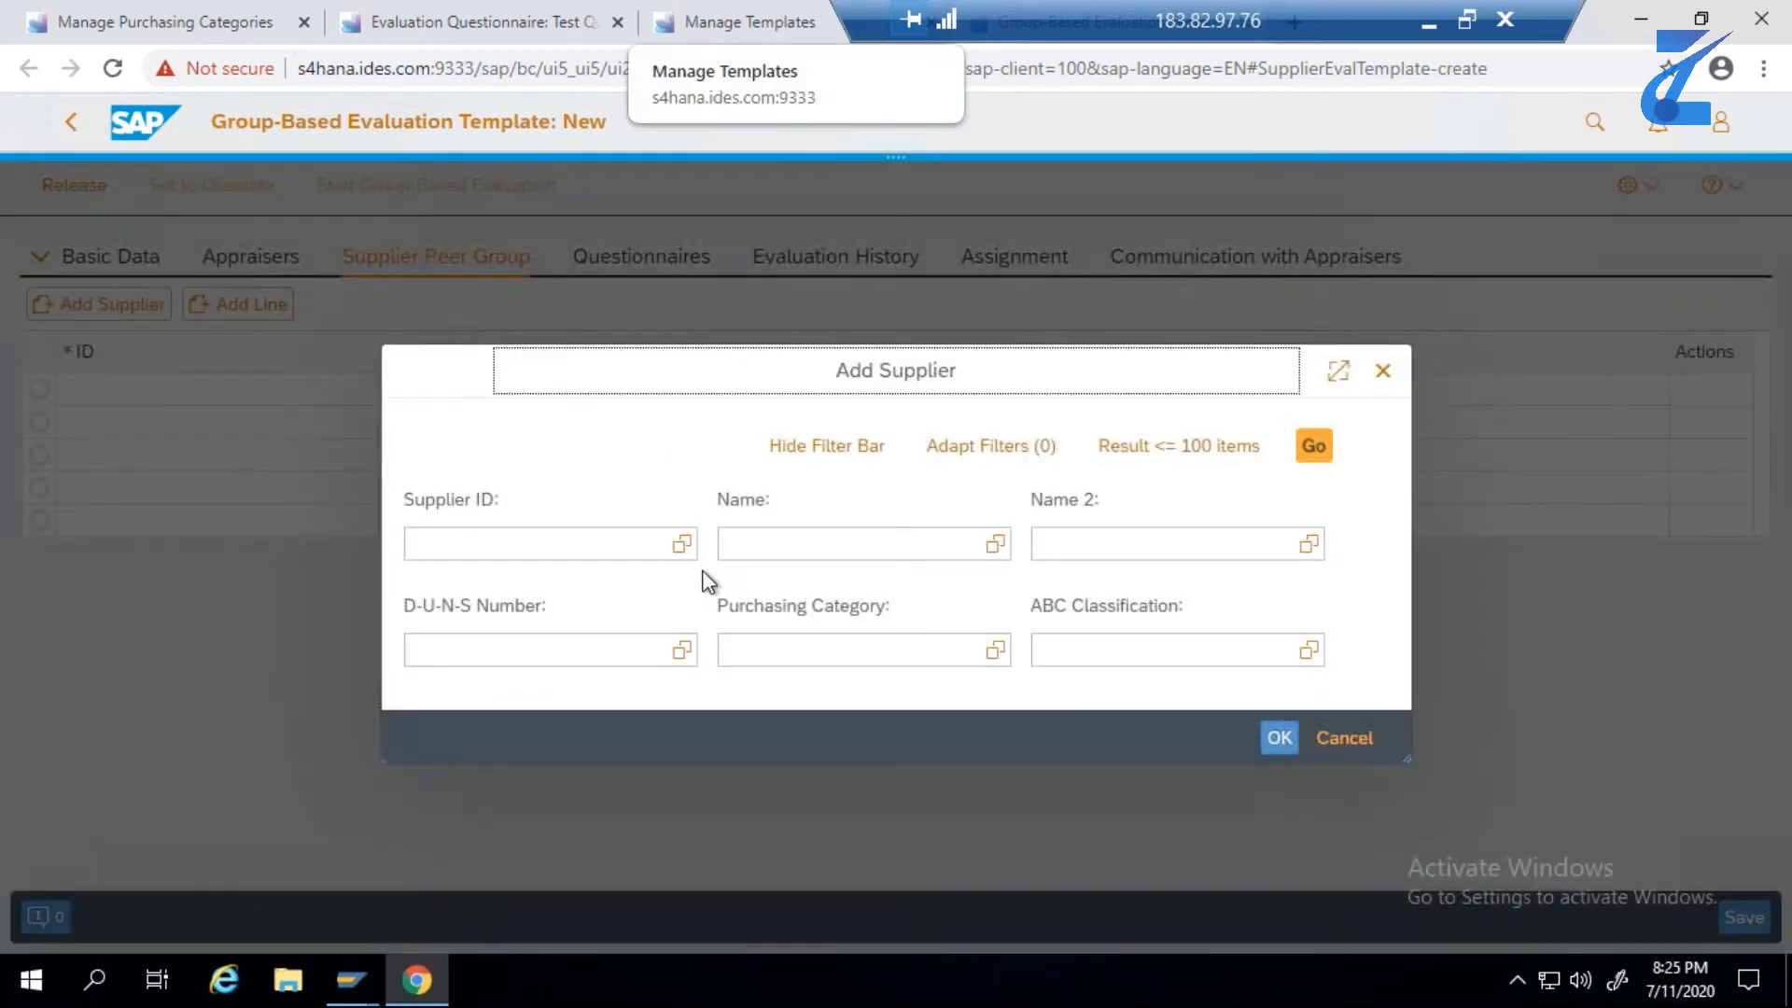
left_click(1429, 22)
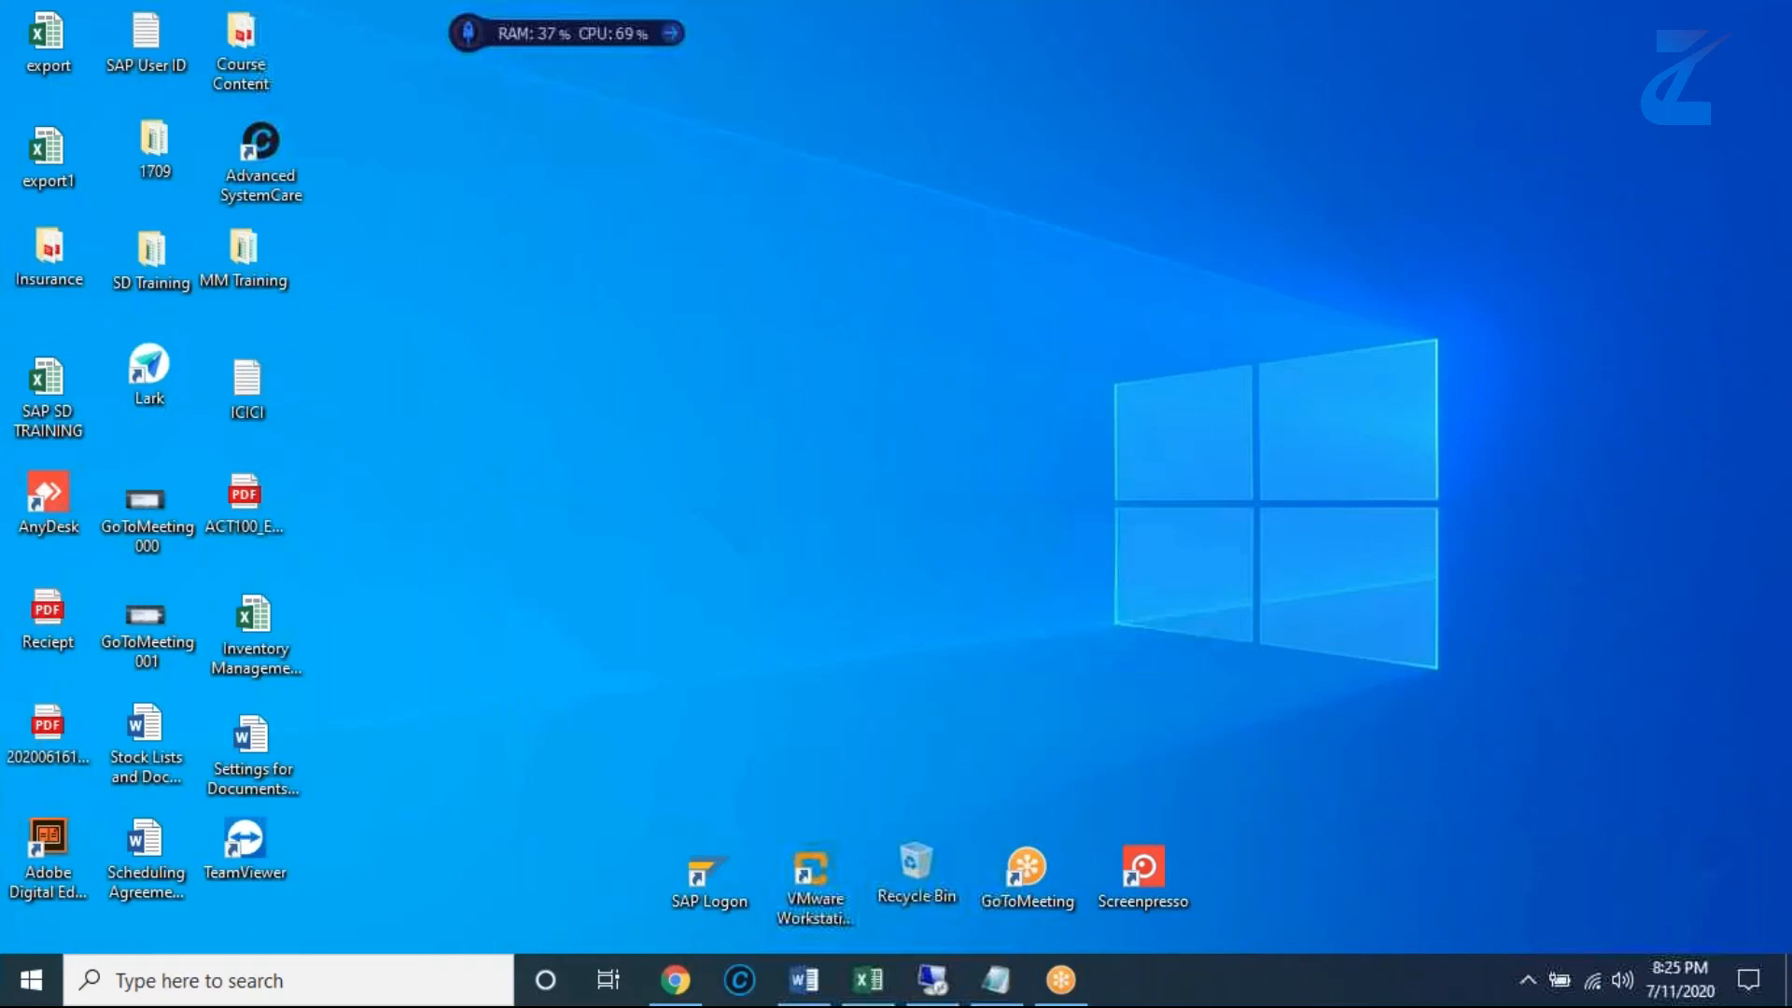
left_click(868, 980)
scroll(1030, 373, "up", 1)
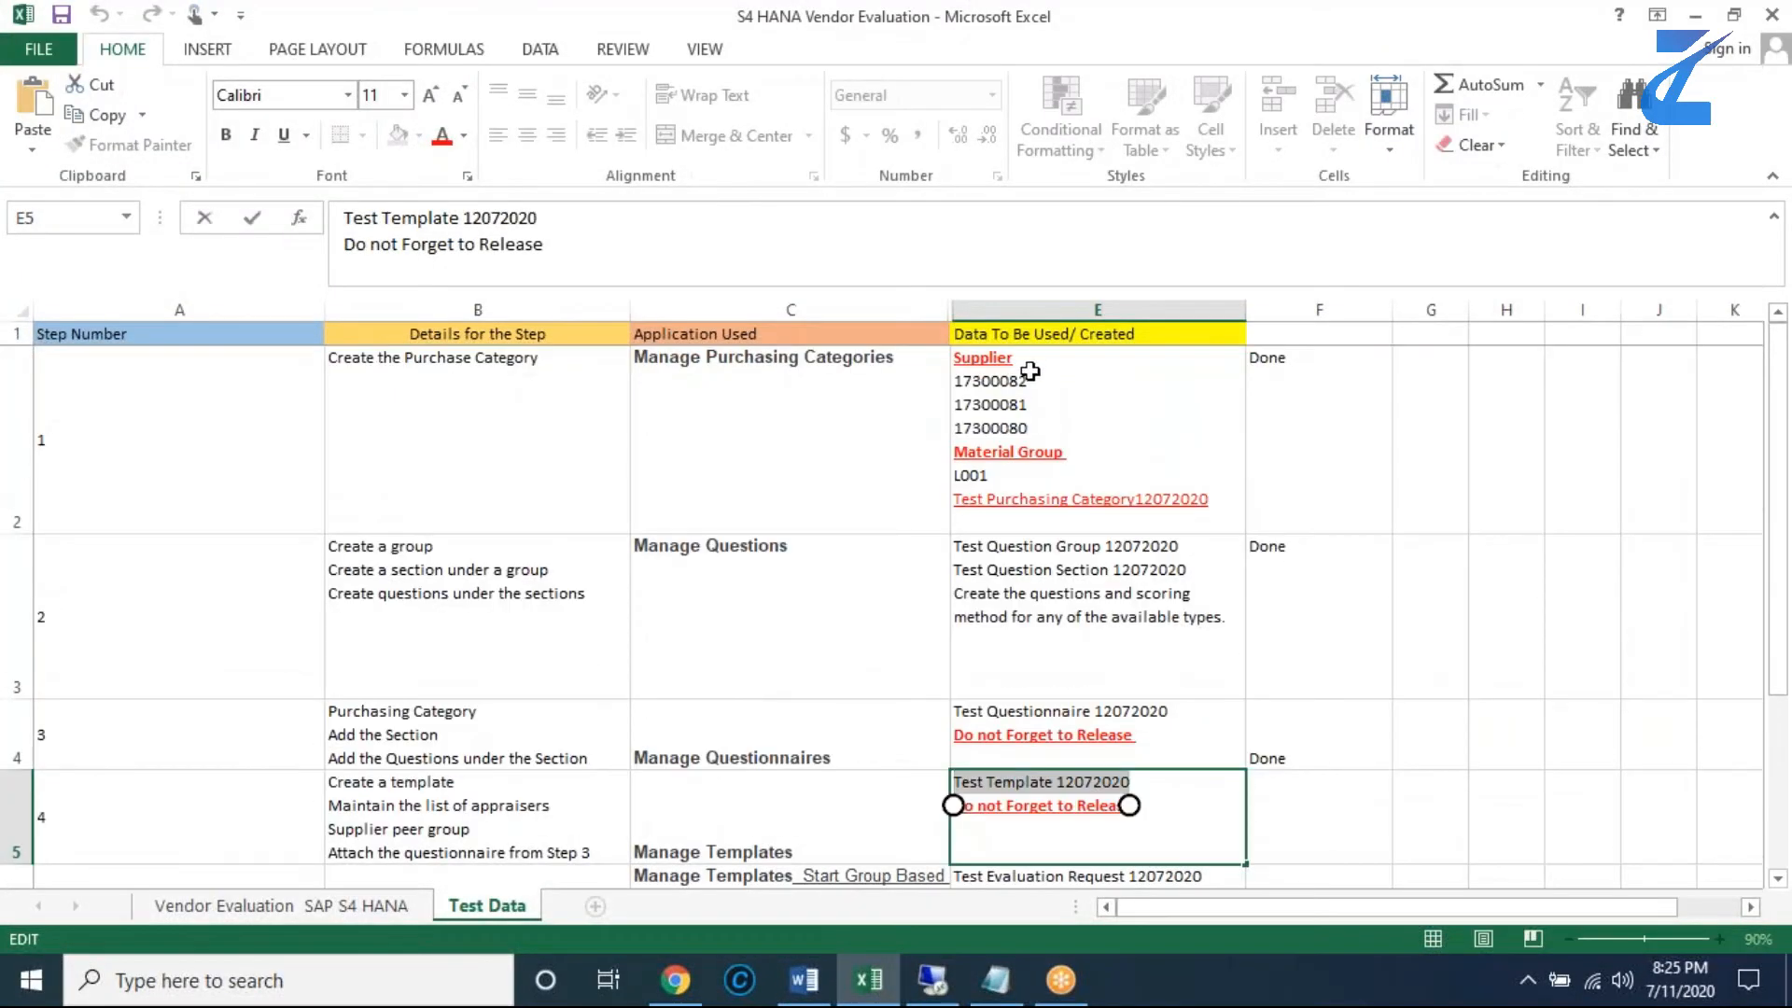
double_click(1027, 379)
key("ctrl+c")
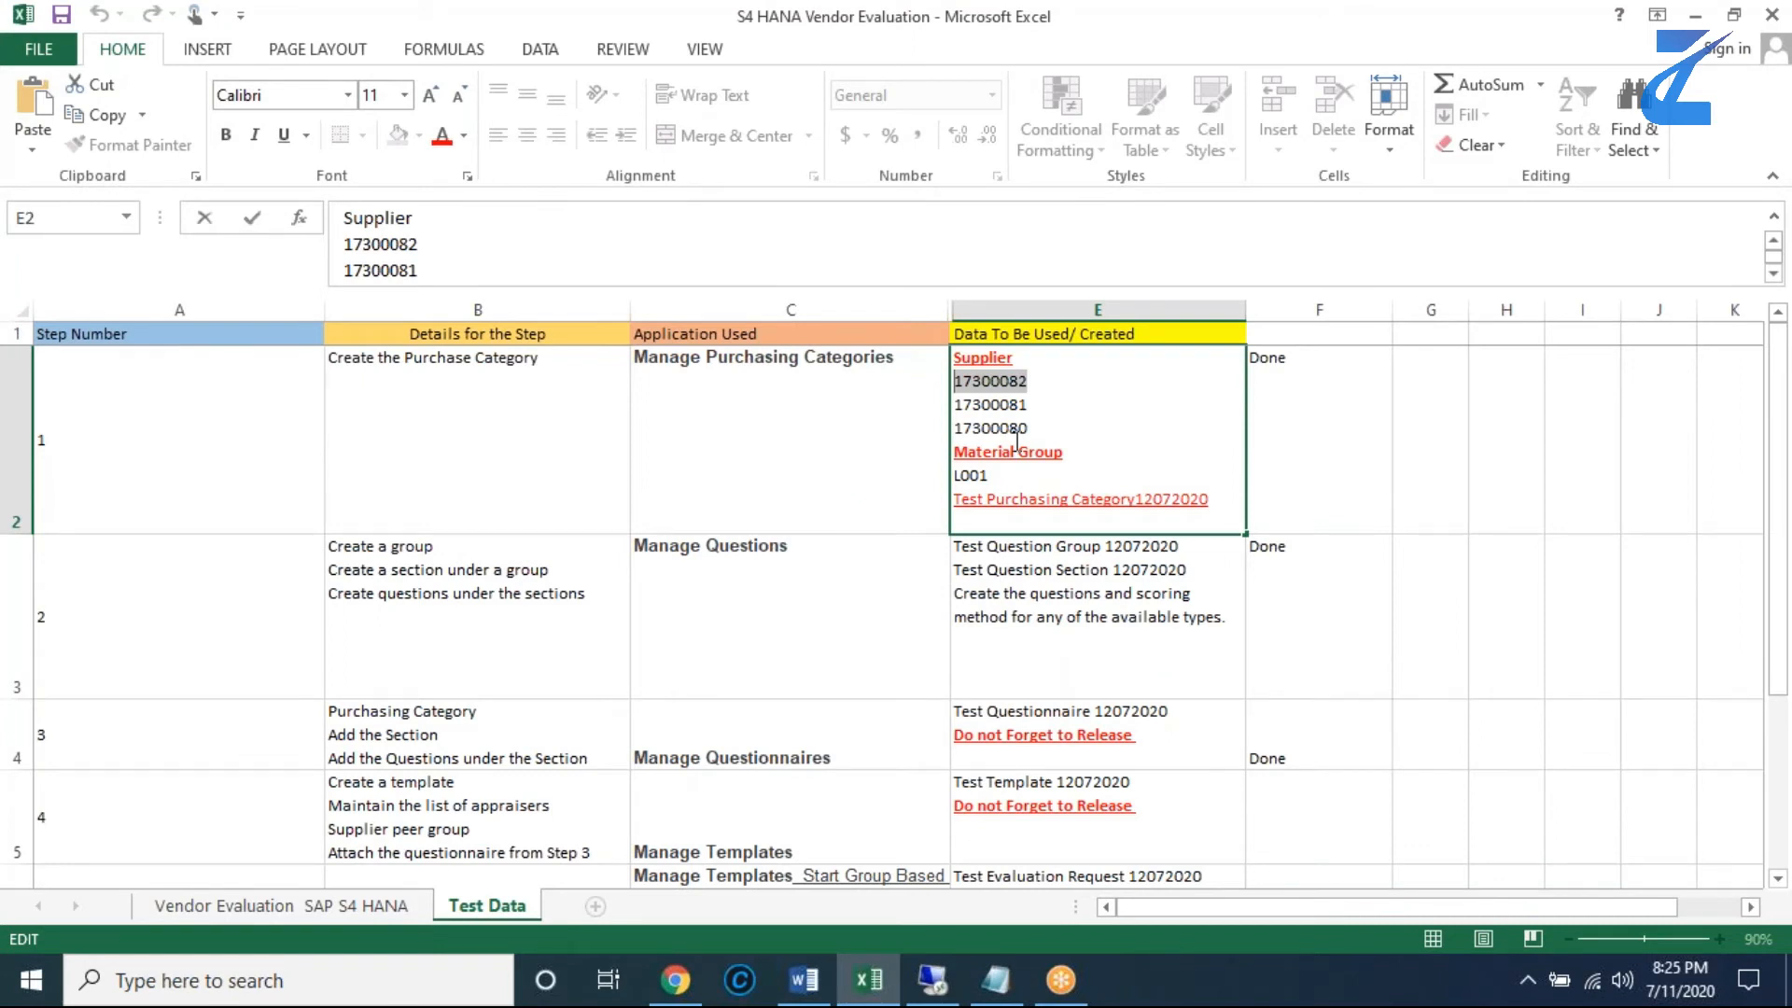
key("alt+Tab")
left_click(621, 546)
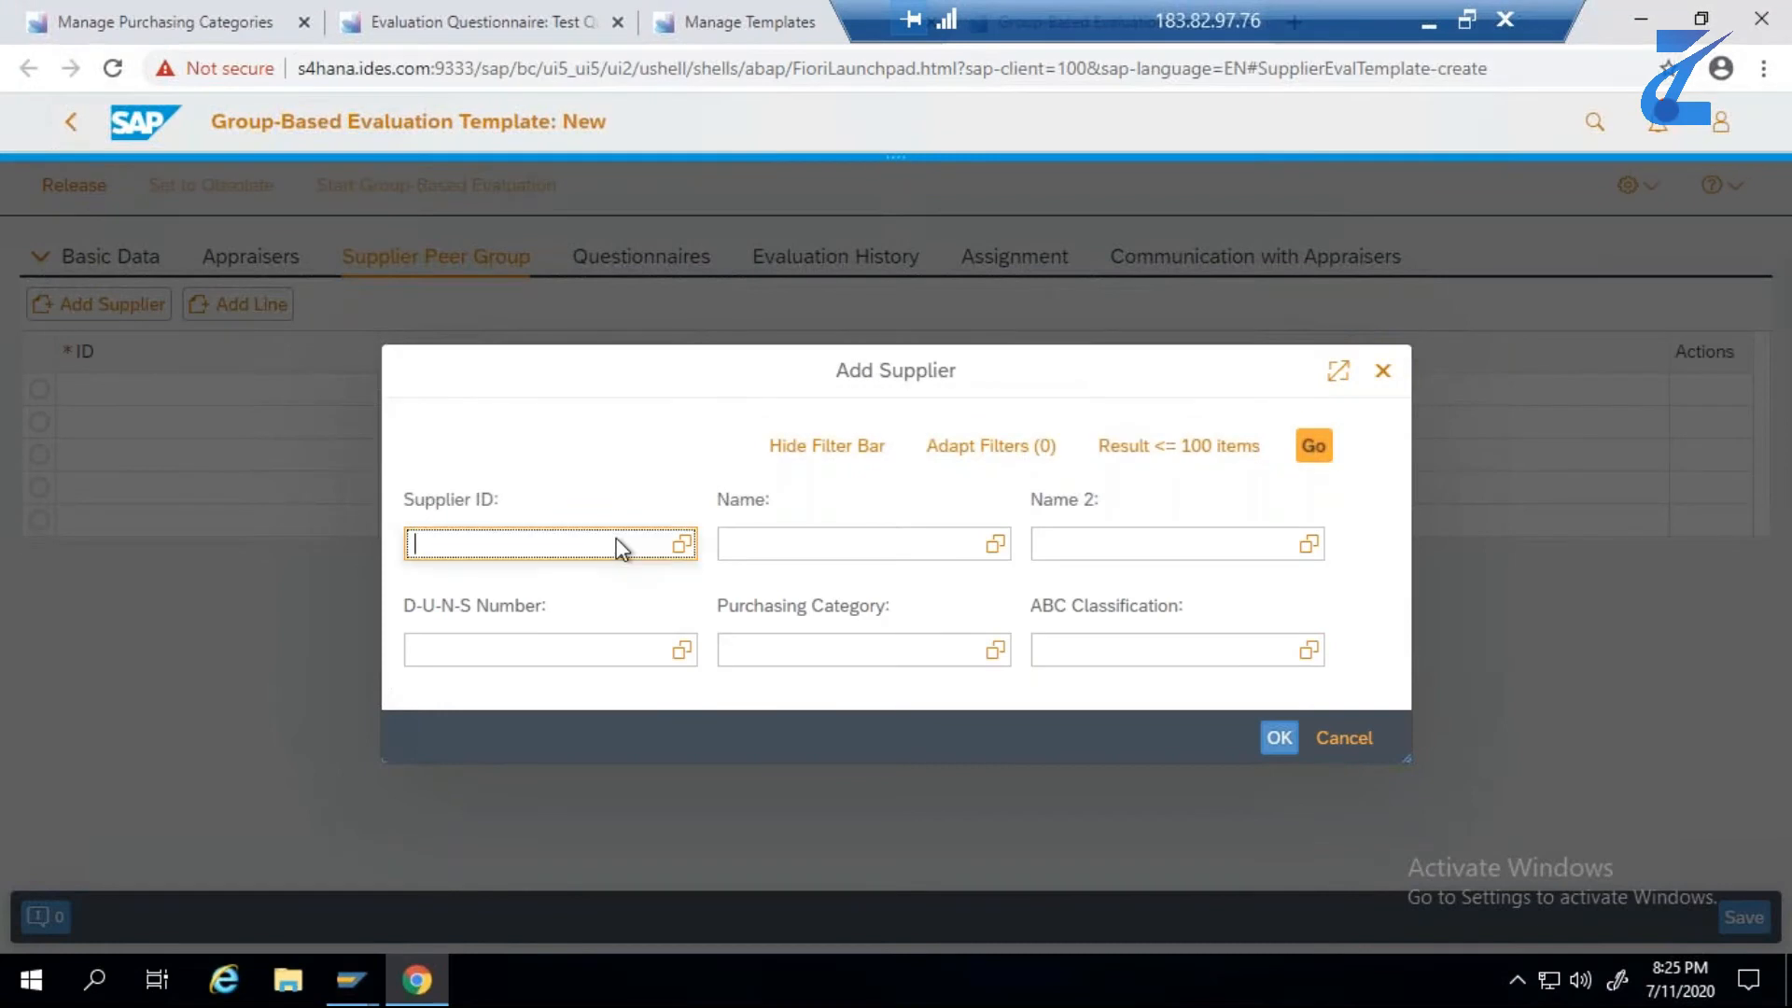
key("ctrl+v")
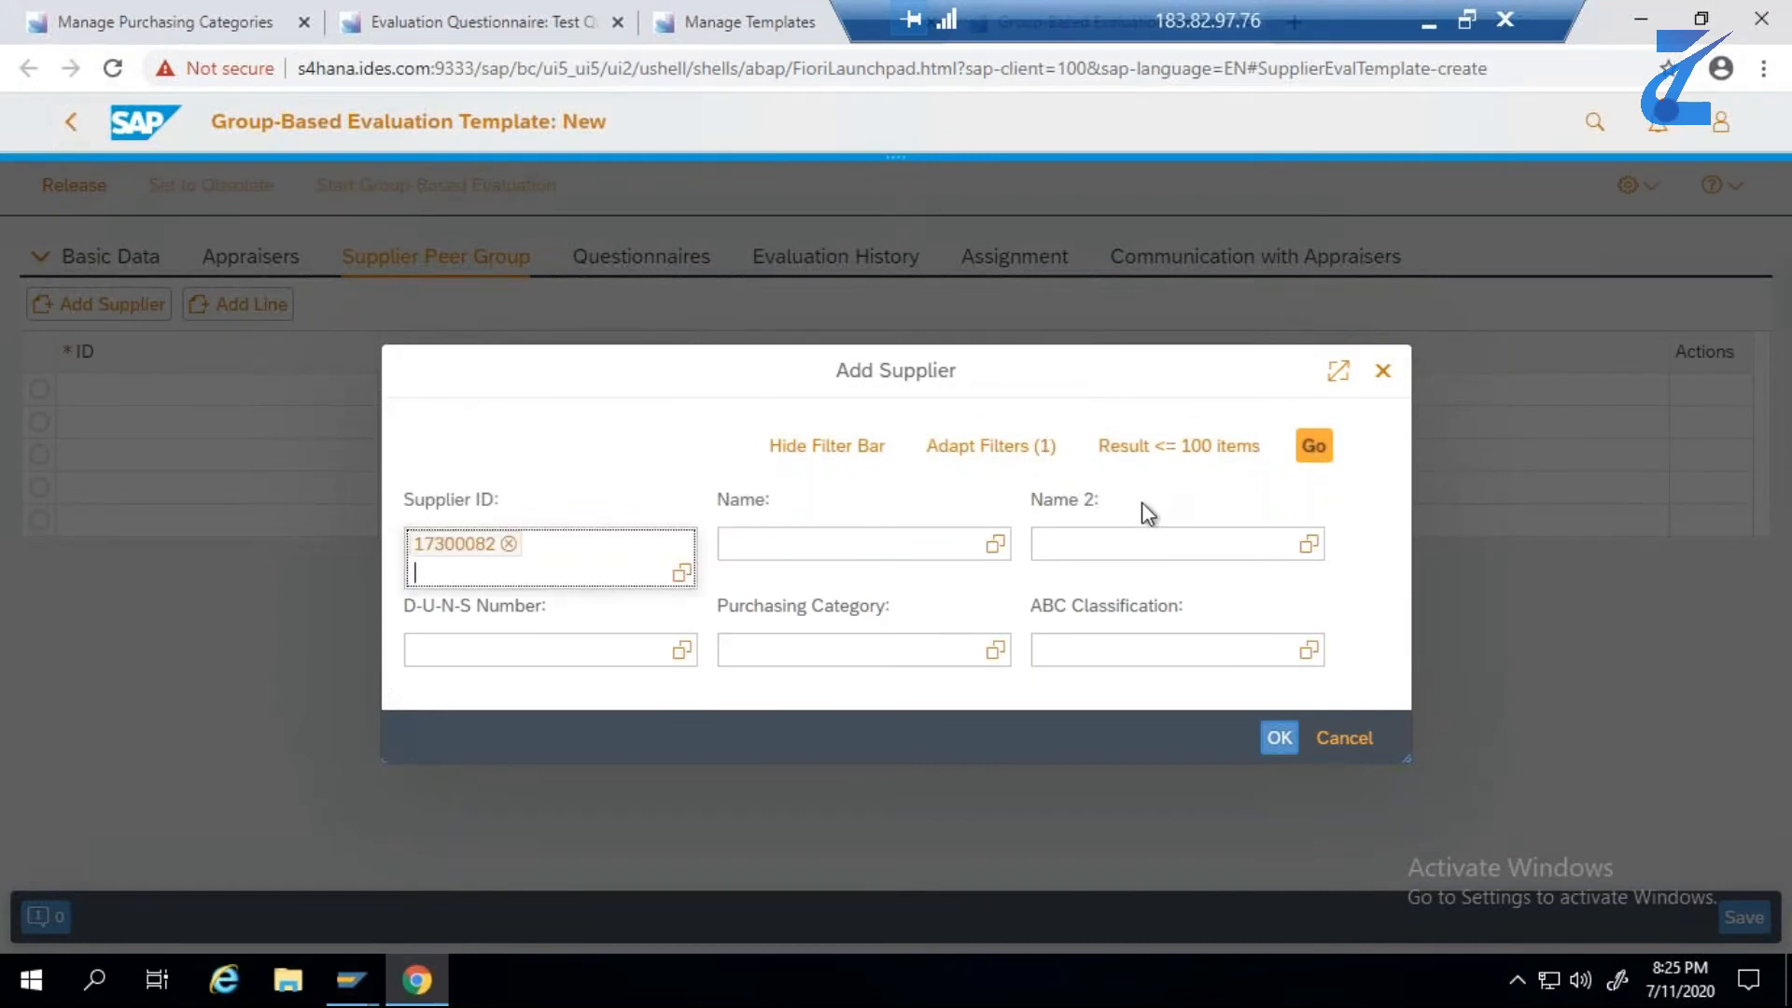
left_click(1312, 450)
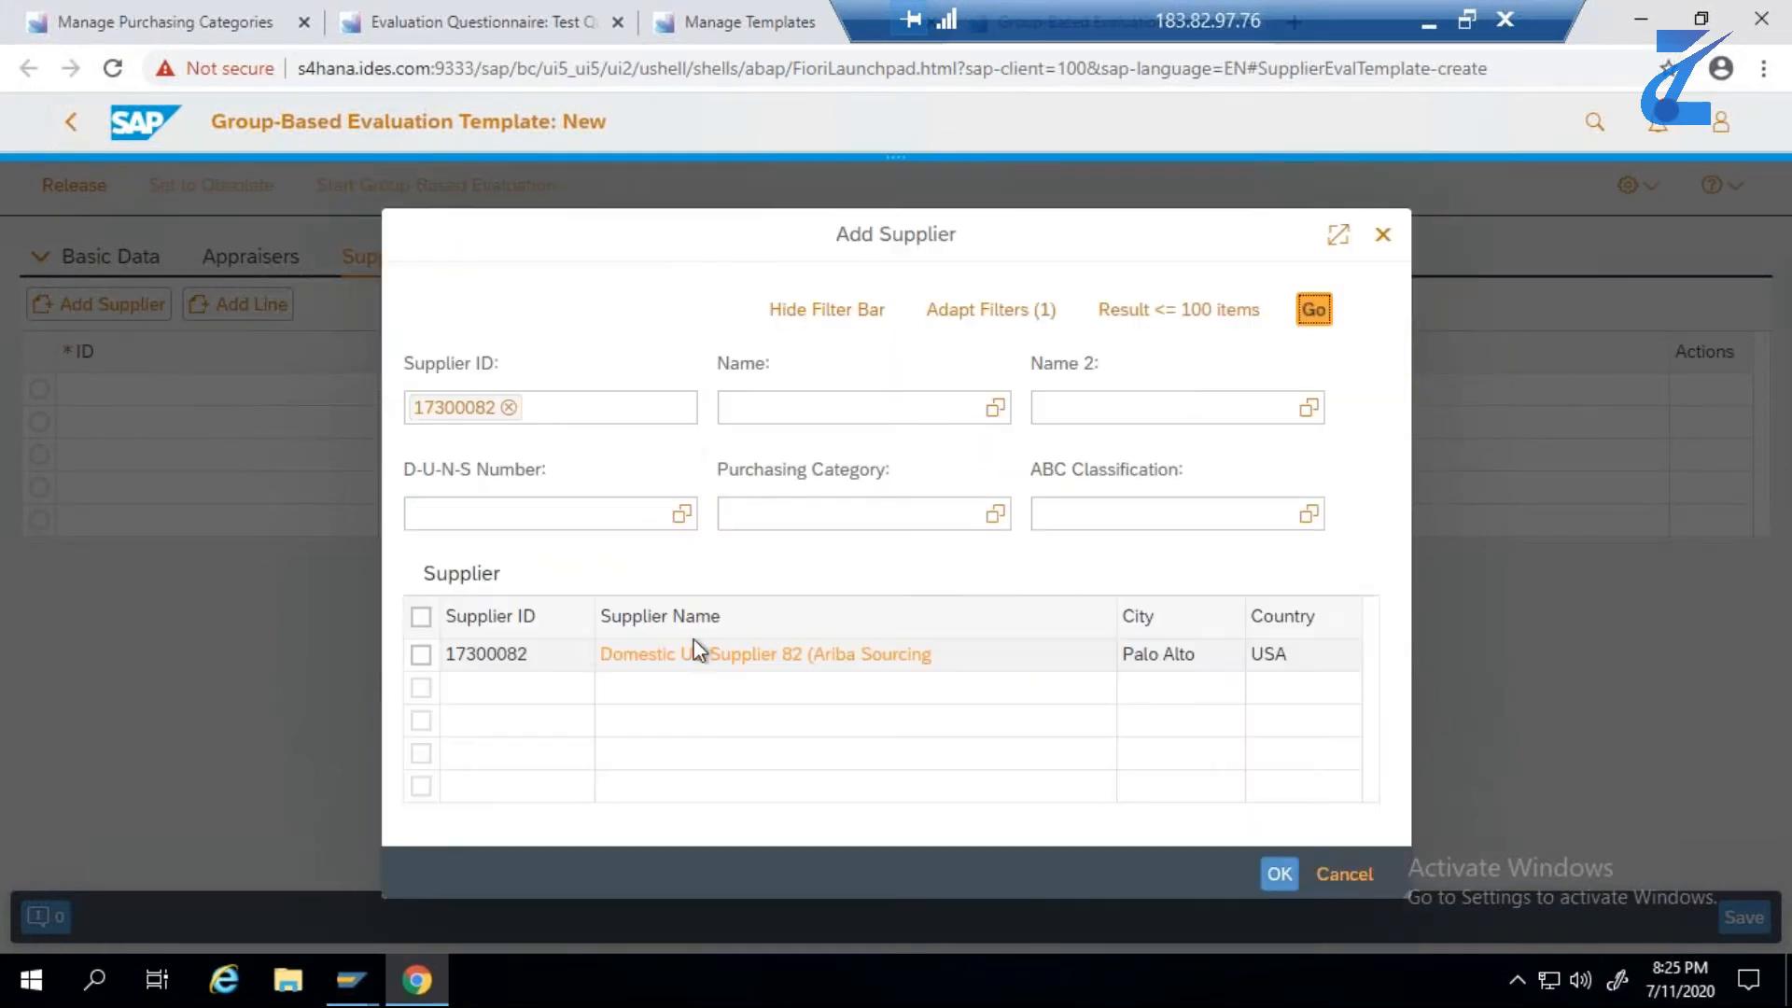
left_click(421, 654)
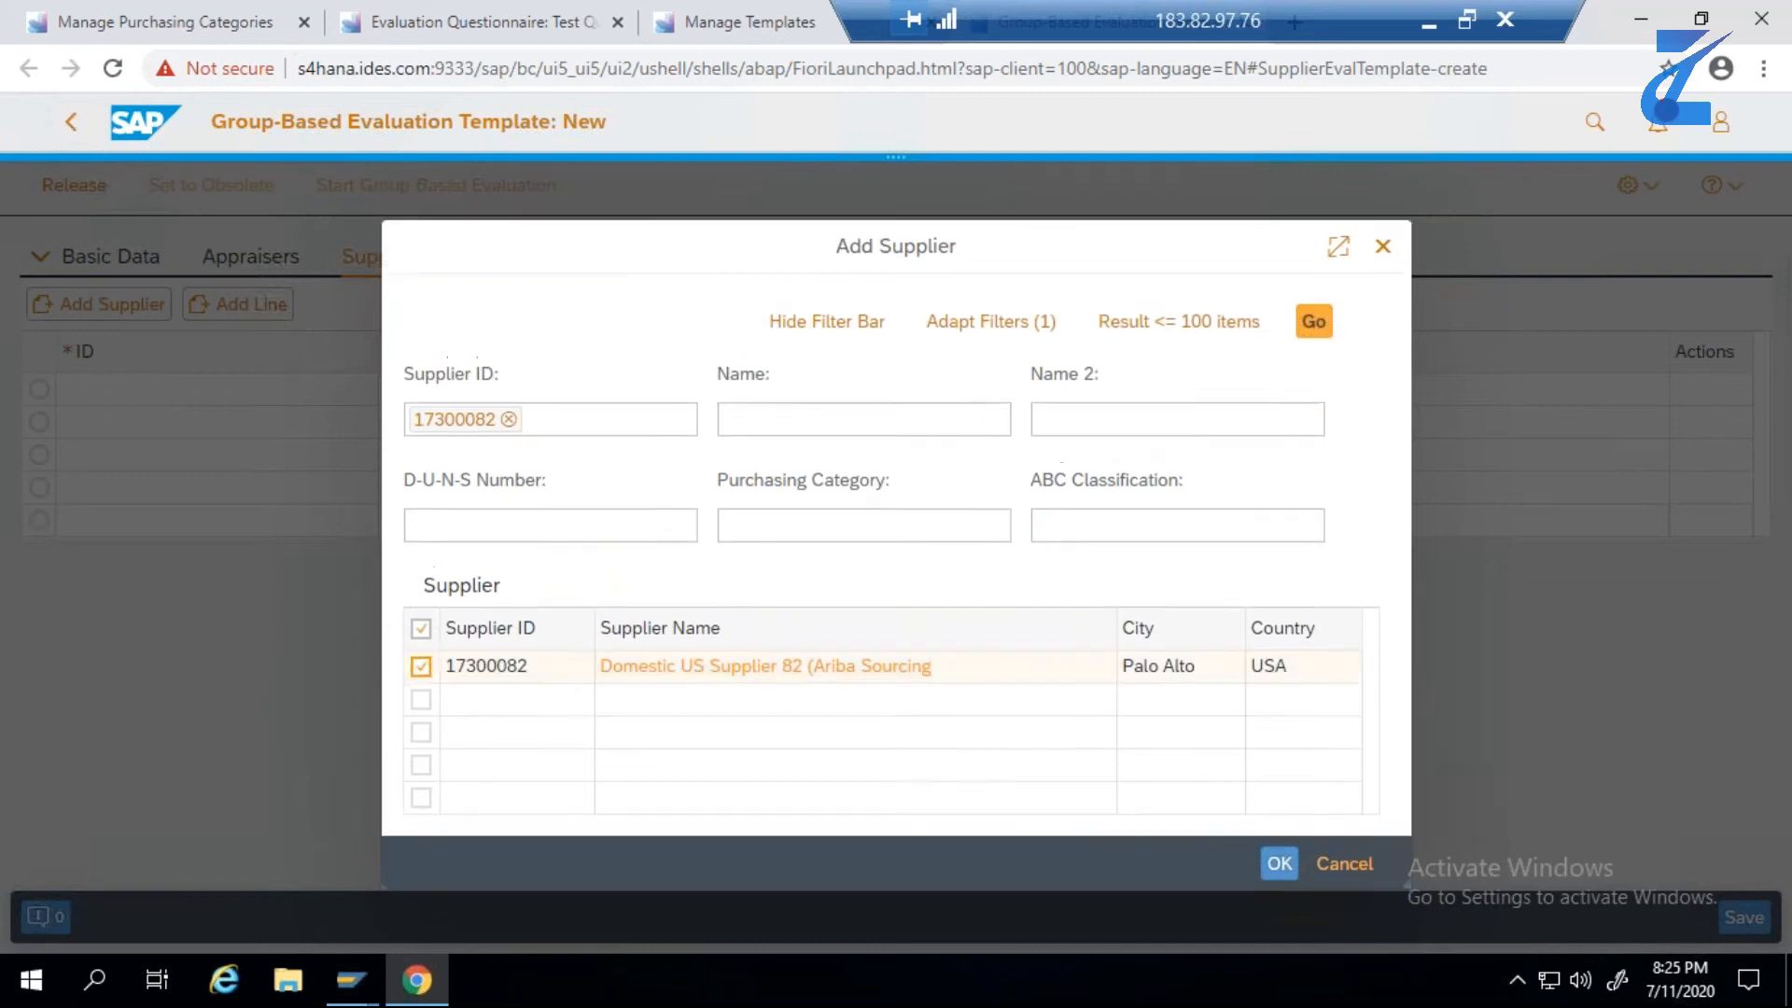
left_click(1279, 864)
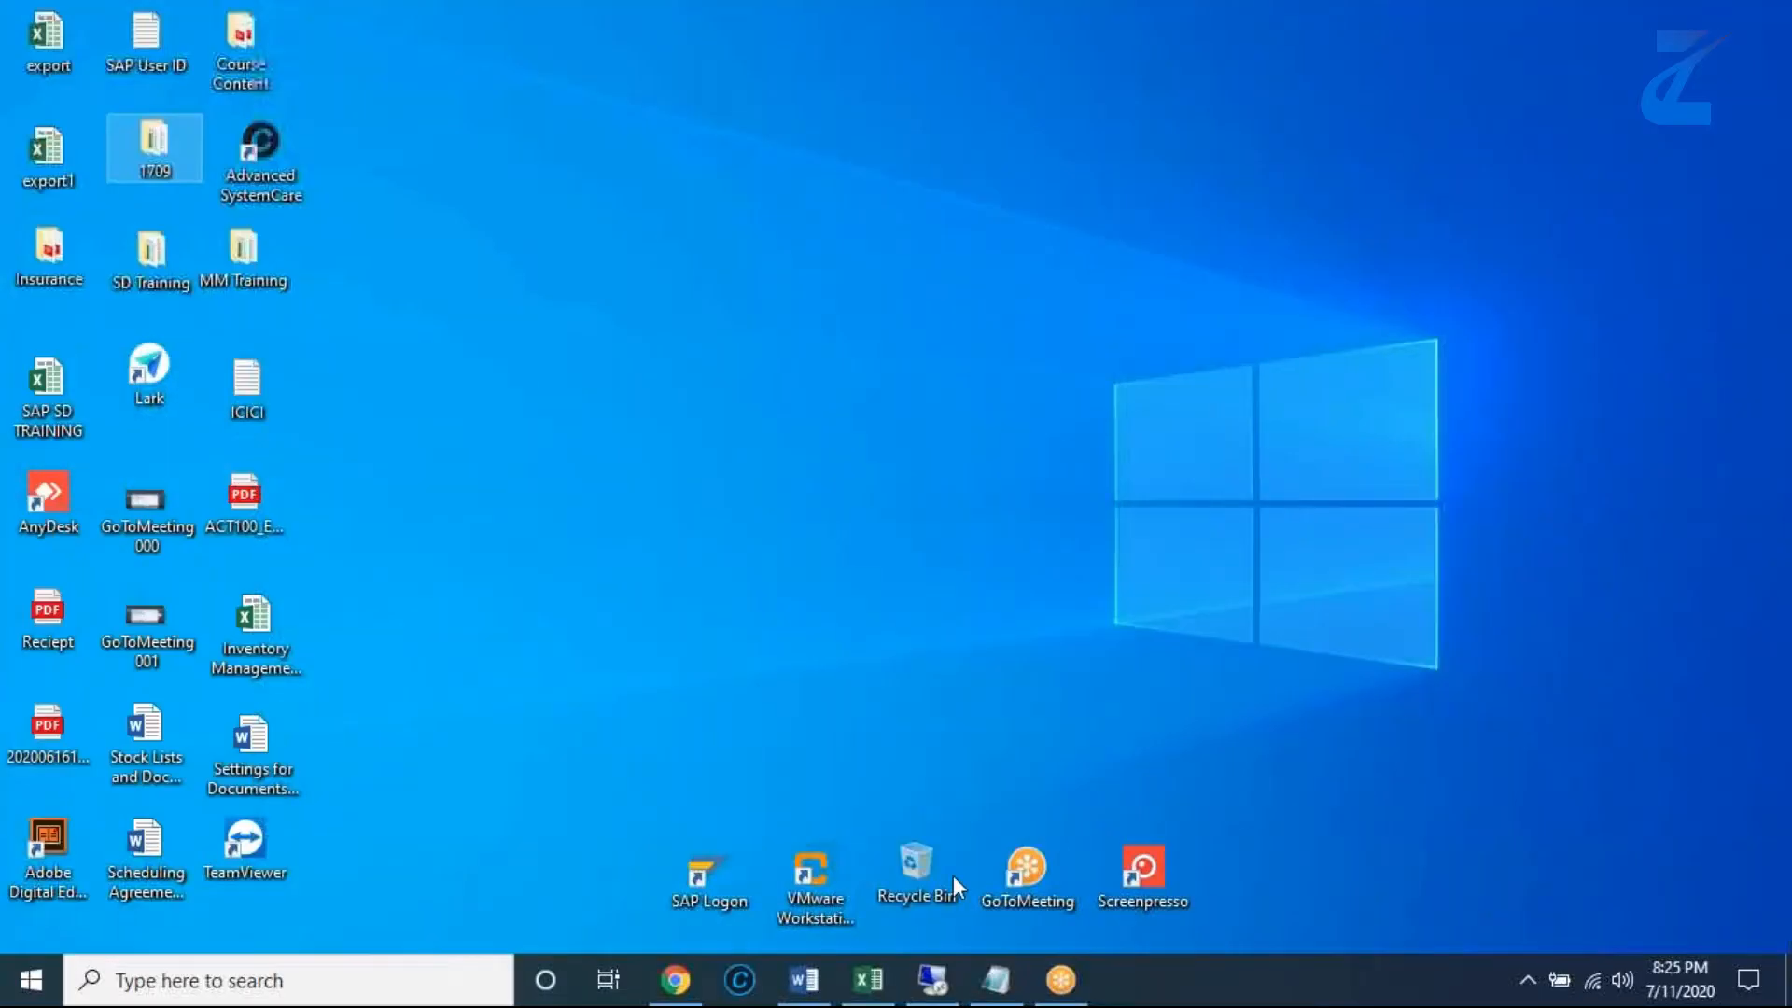
- Copy supplier ID 17300081 from the Excel test data and add that supplier to the template's Supplier Peer Group
left_click(868, 979)
left_click_drag(1027, 404, 953, 404)
key("ctrl+c")
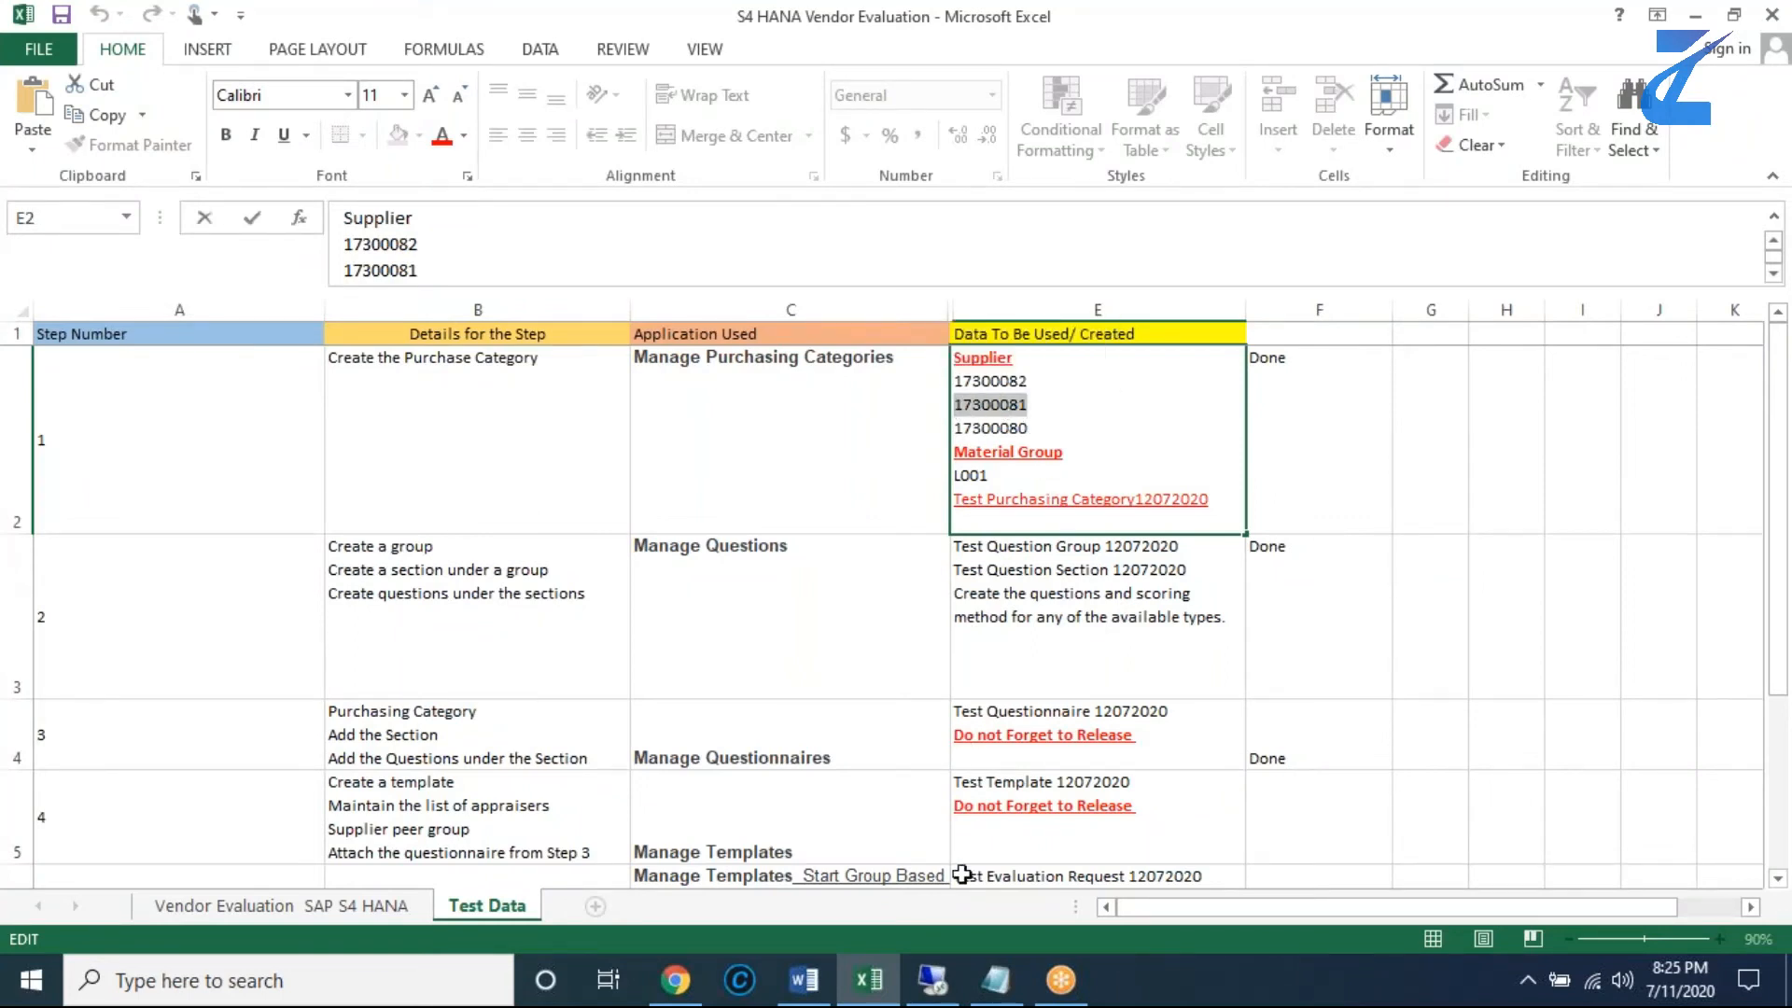
left_click(948, 977)
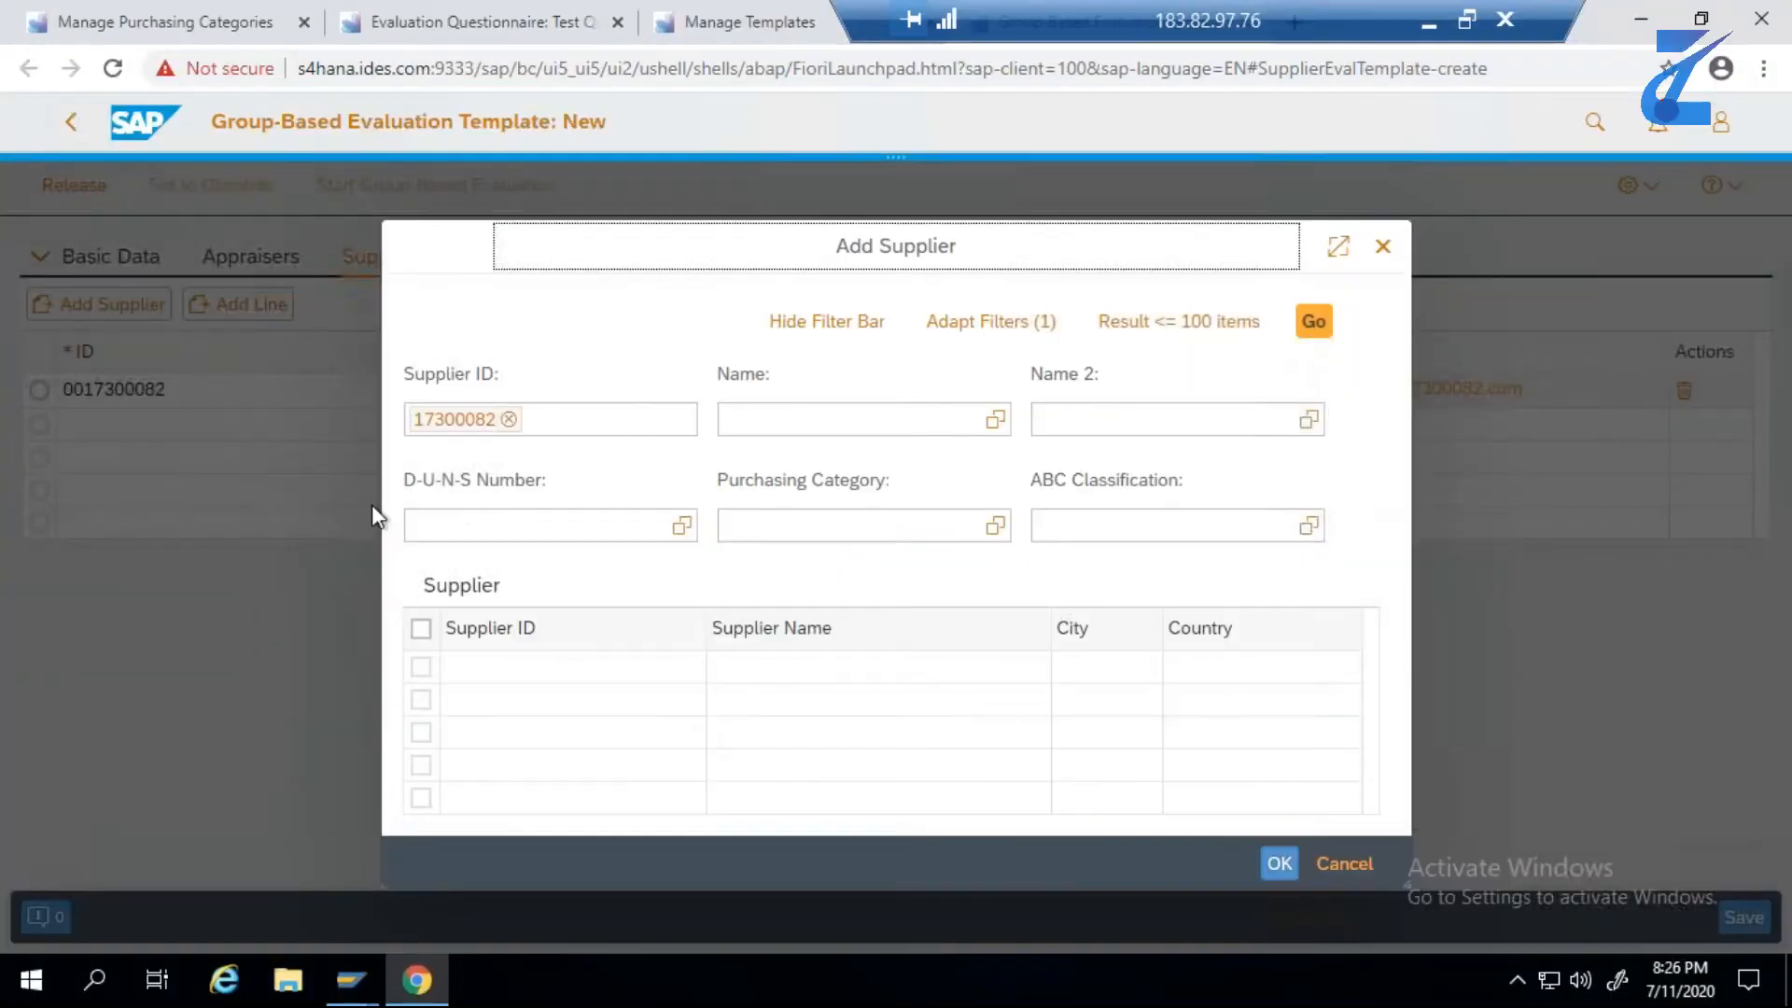
left_click(504, 418)
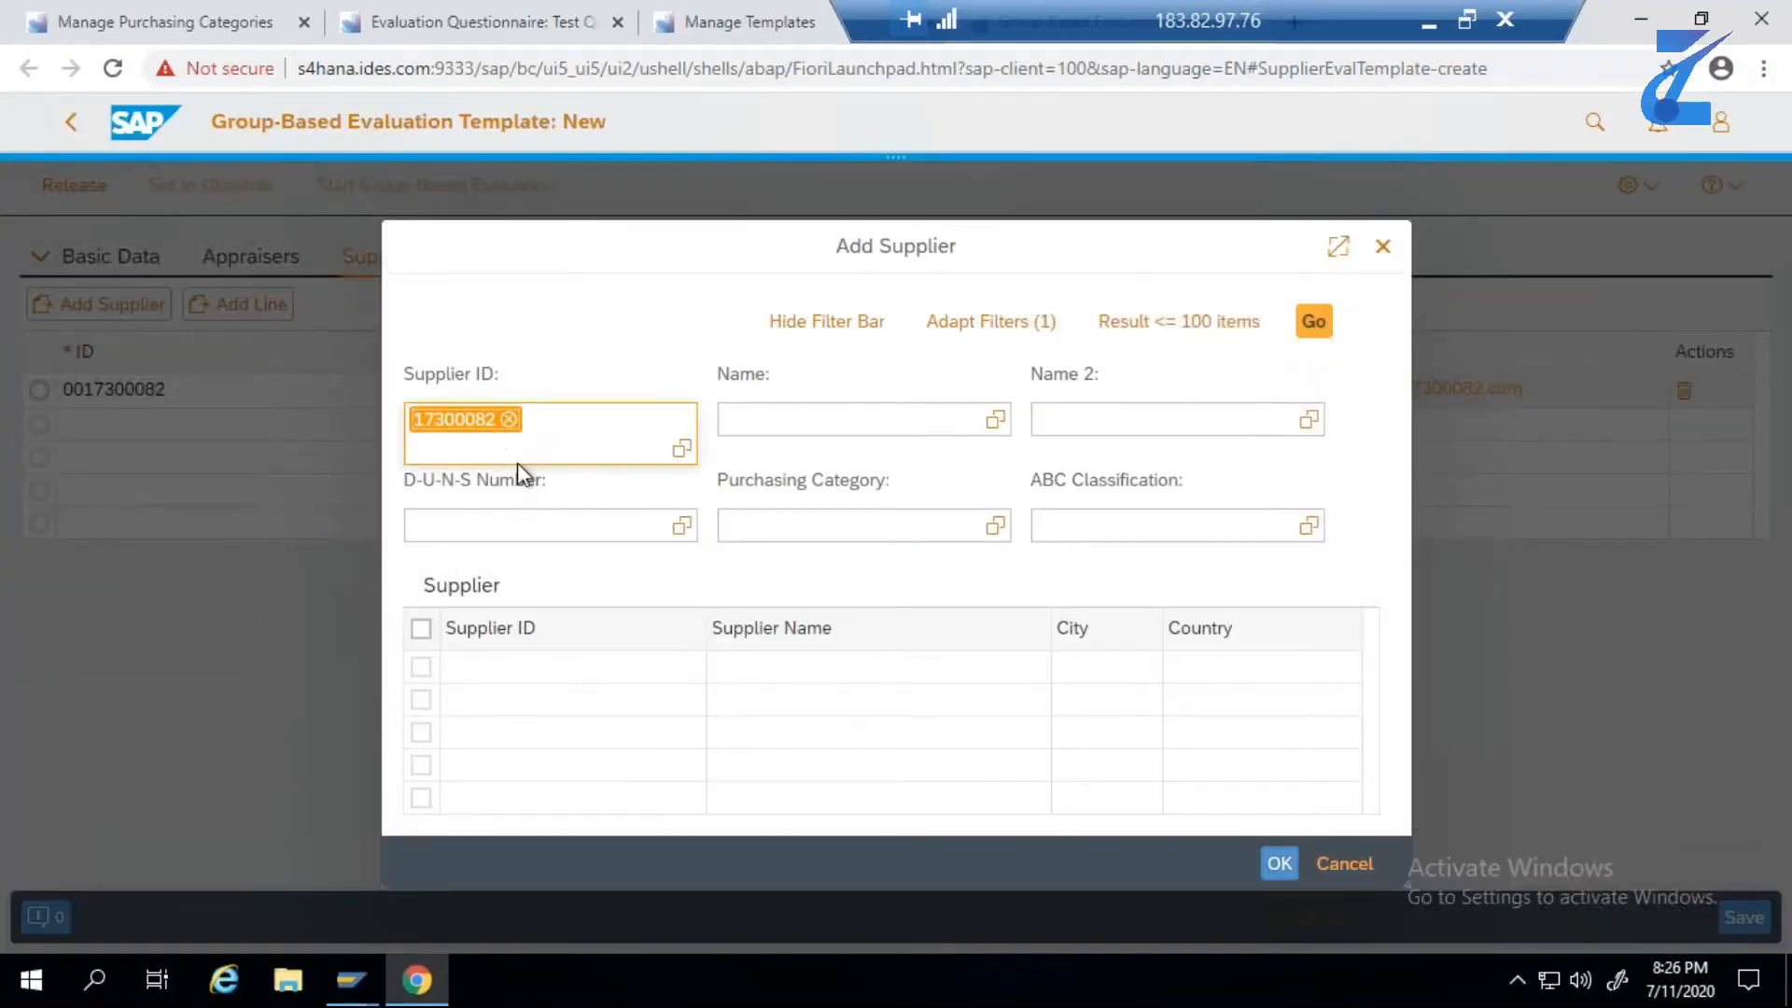
key("BackSpace")
key("ctrl+v")
key("Return")
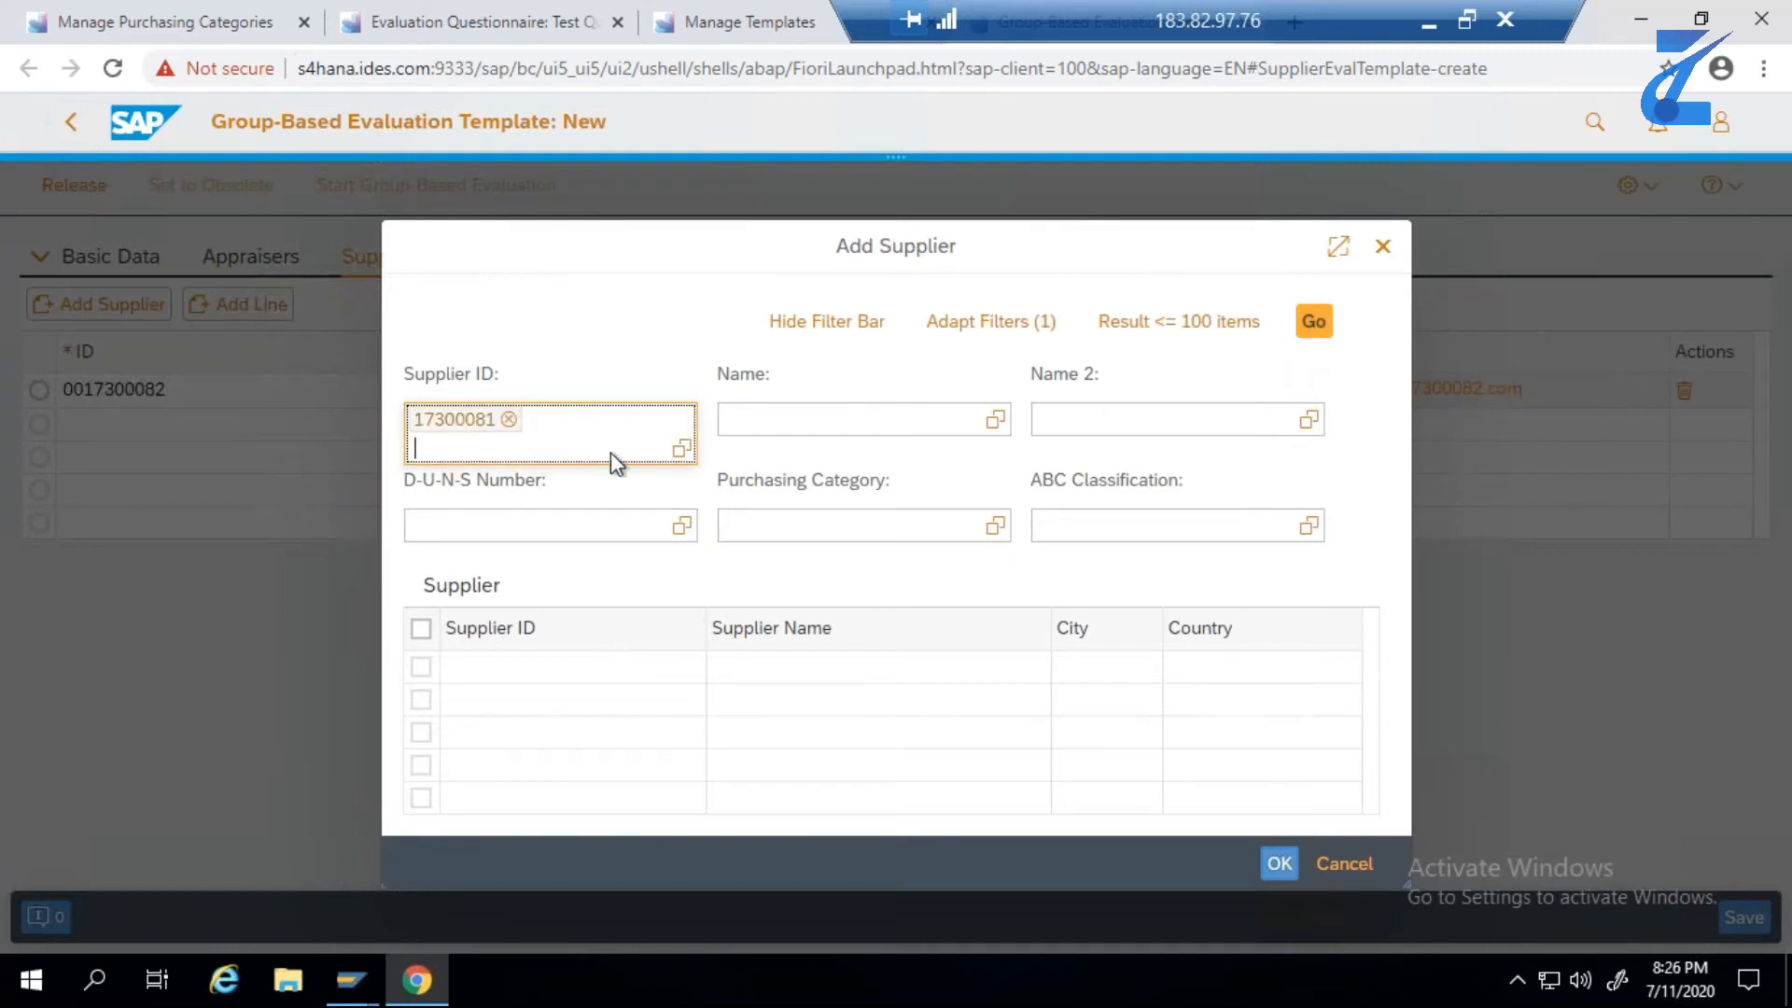
left_click(1312, 325)
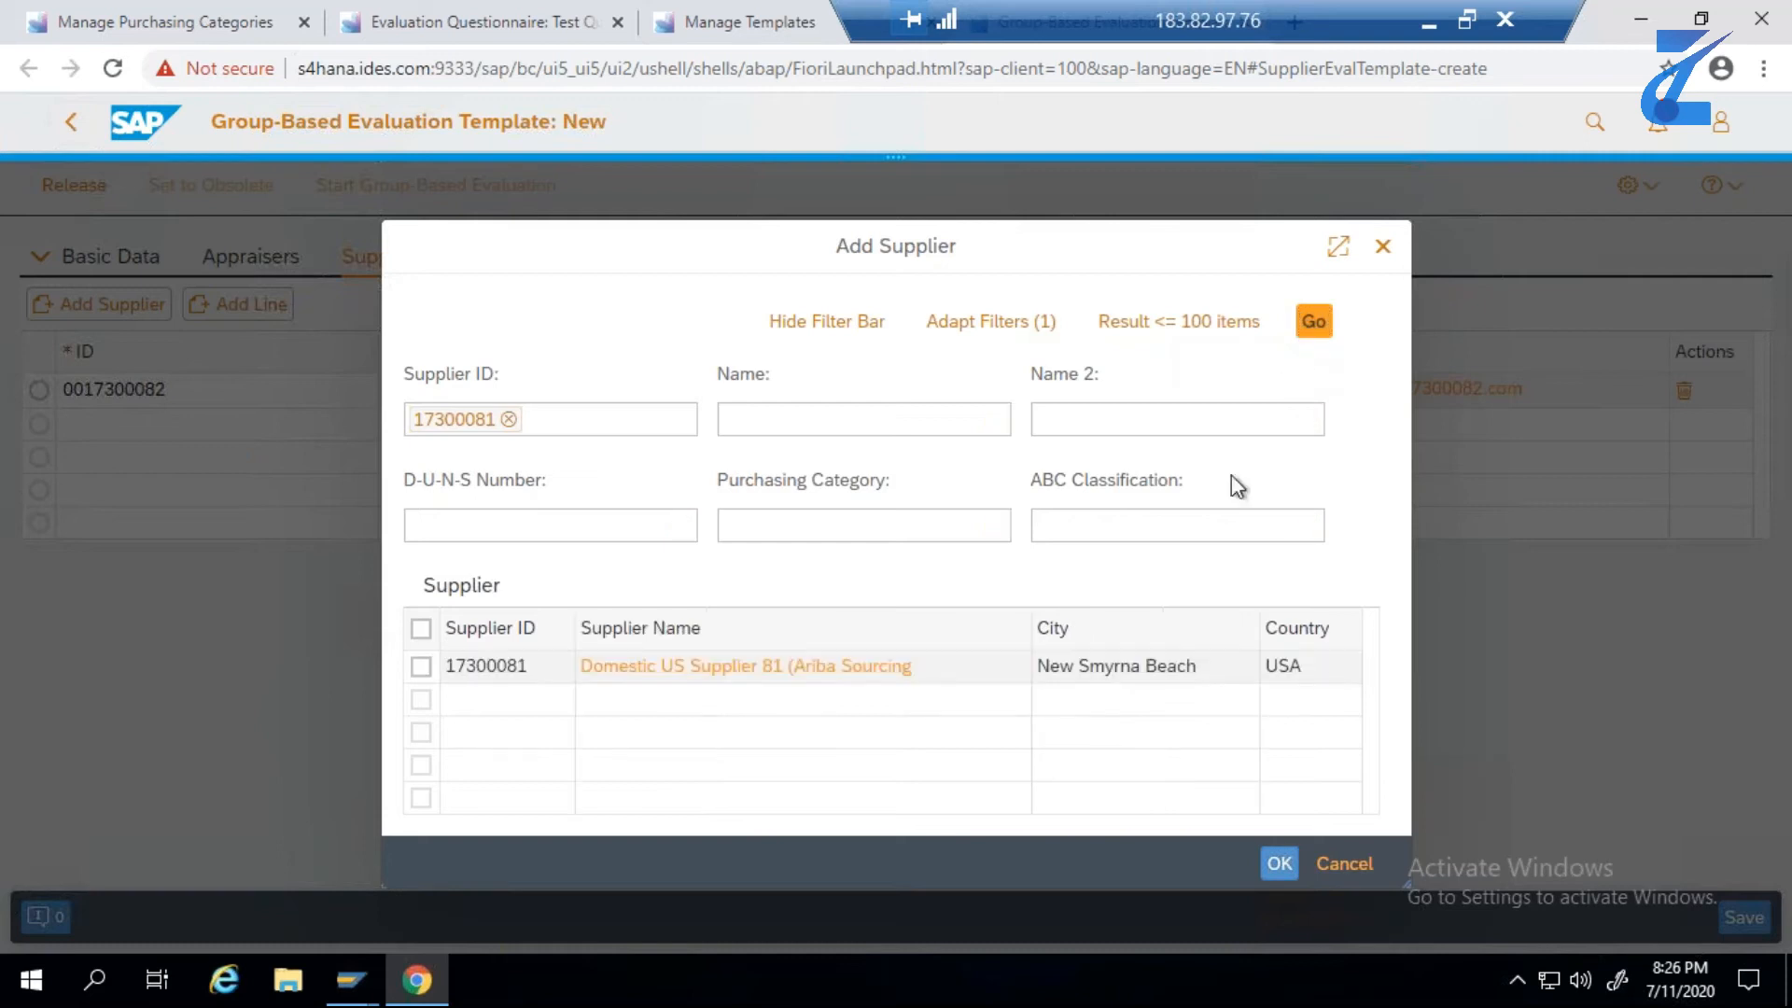
left_click(420, 669)
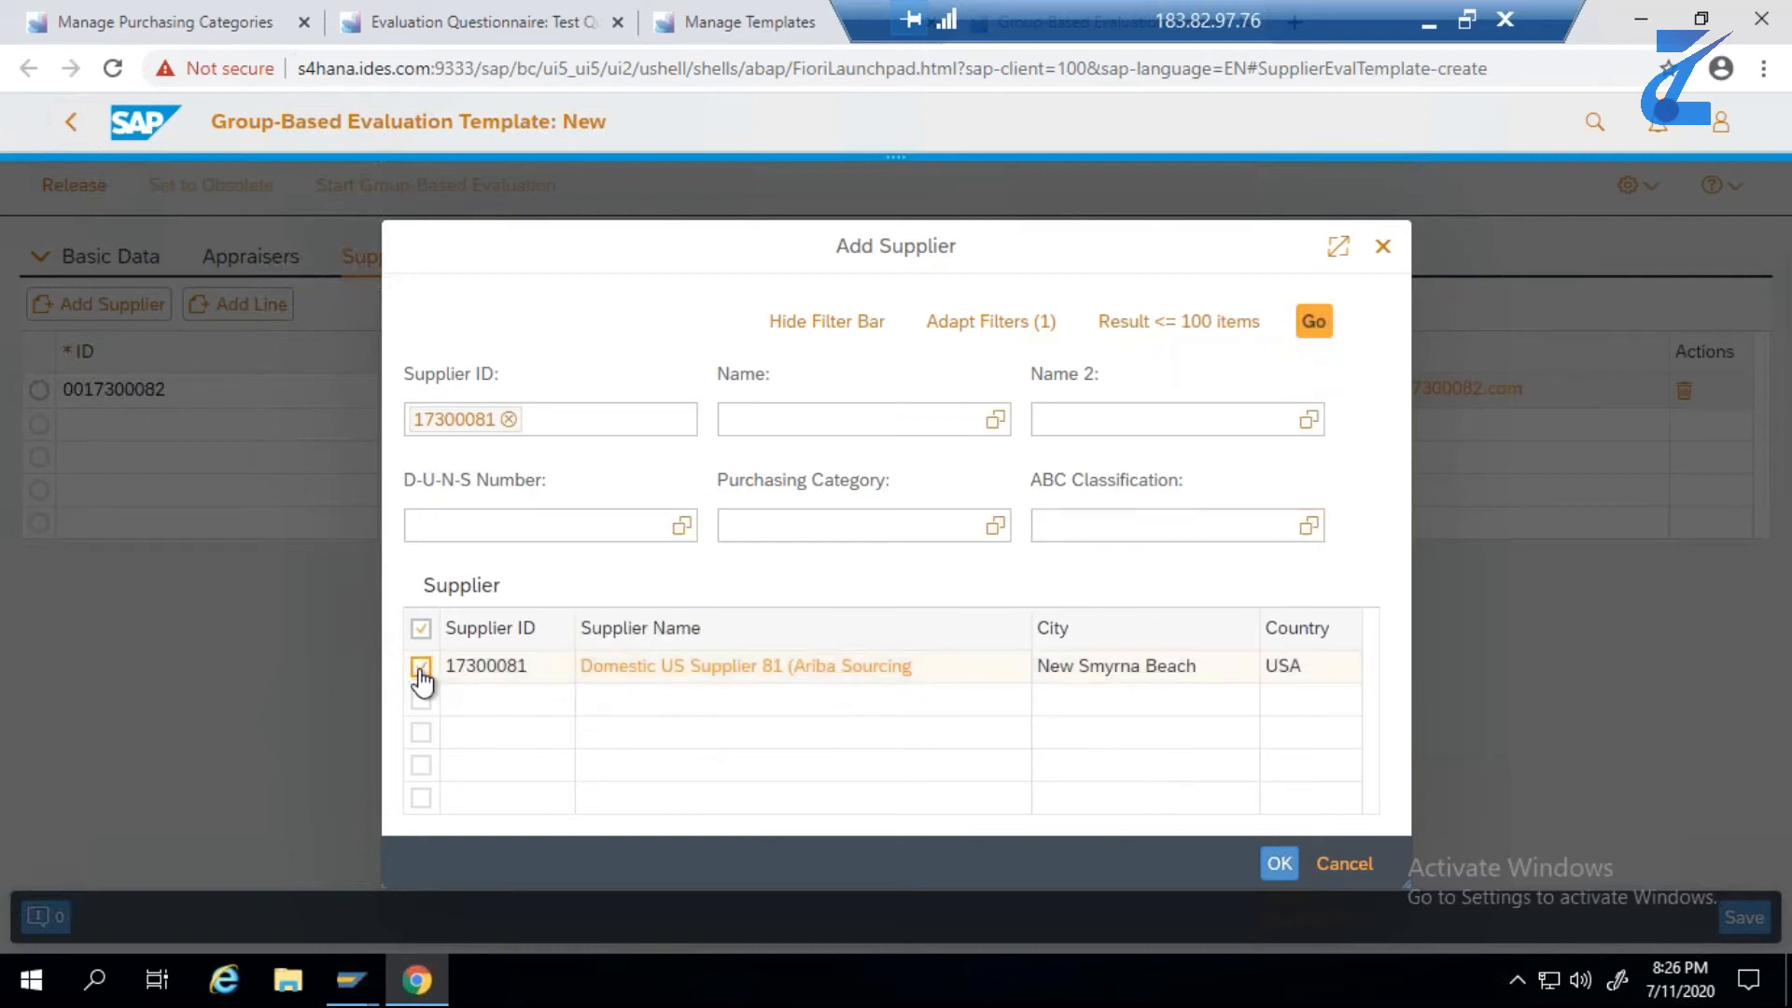
left_click(1281, 865)
left_click(1311, 324)
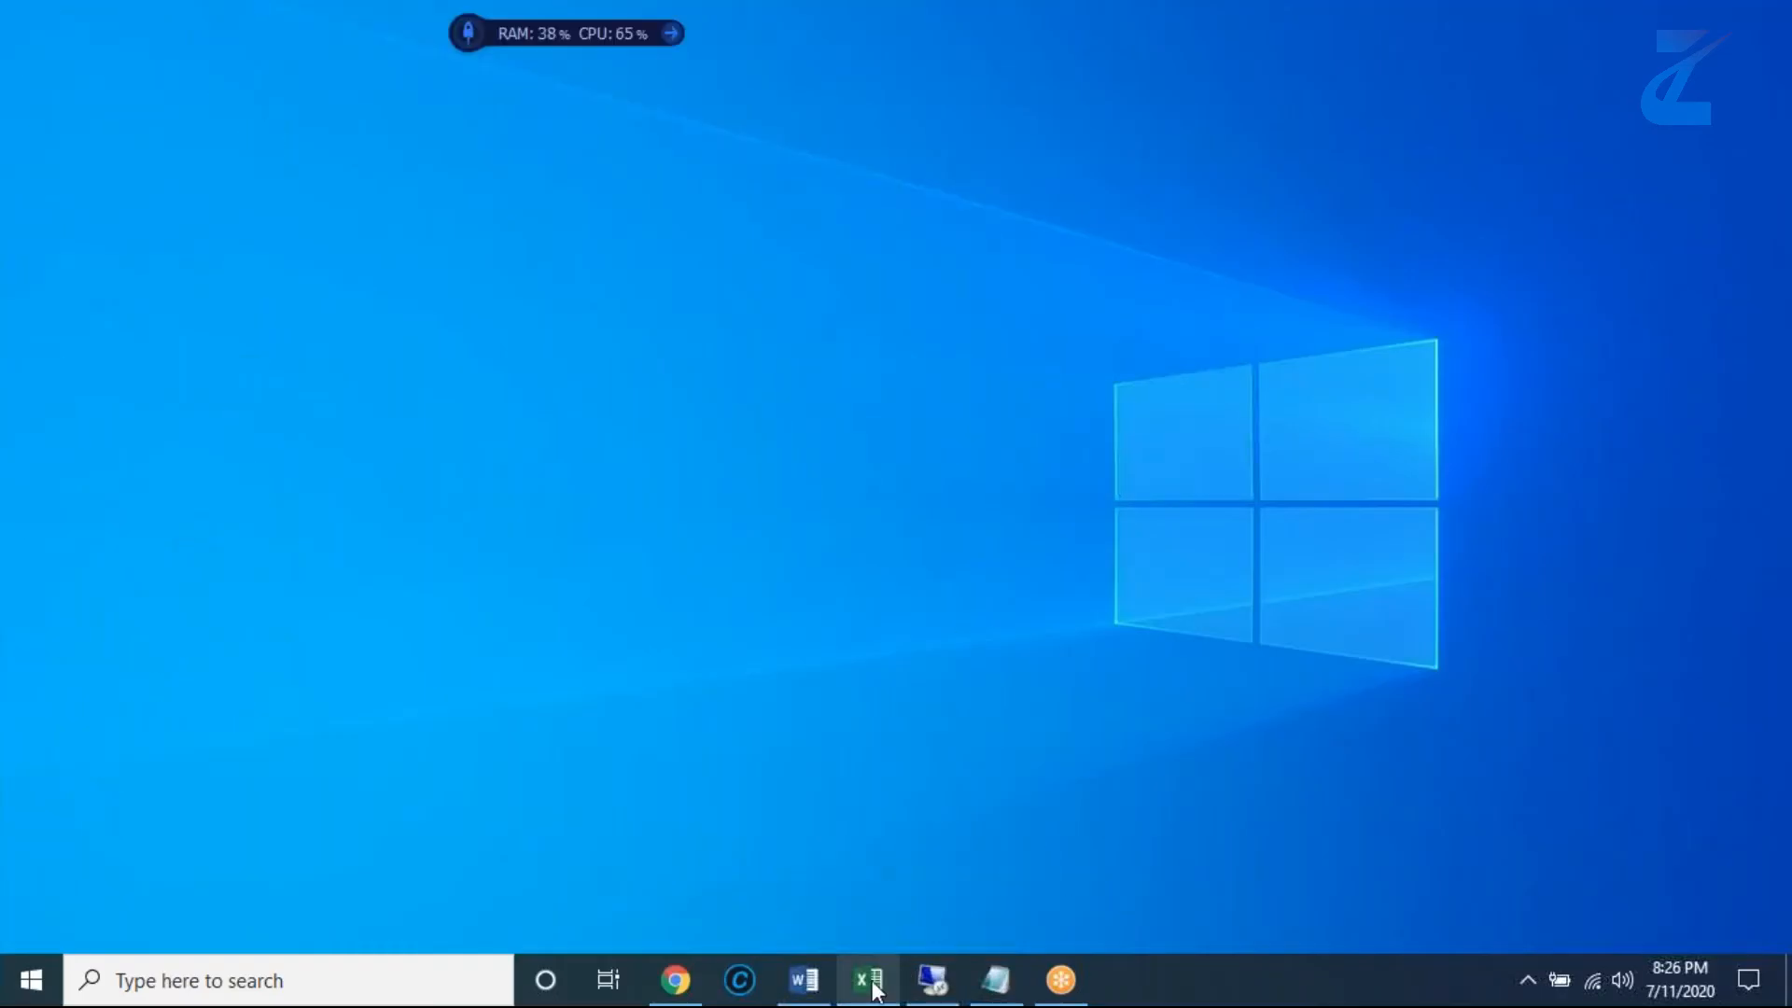
- Copy supplier ID 17300080 from the Excel test data and add that supplier to the template's Supplier Peer Group
left_click(869, 981)
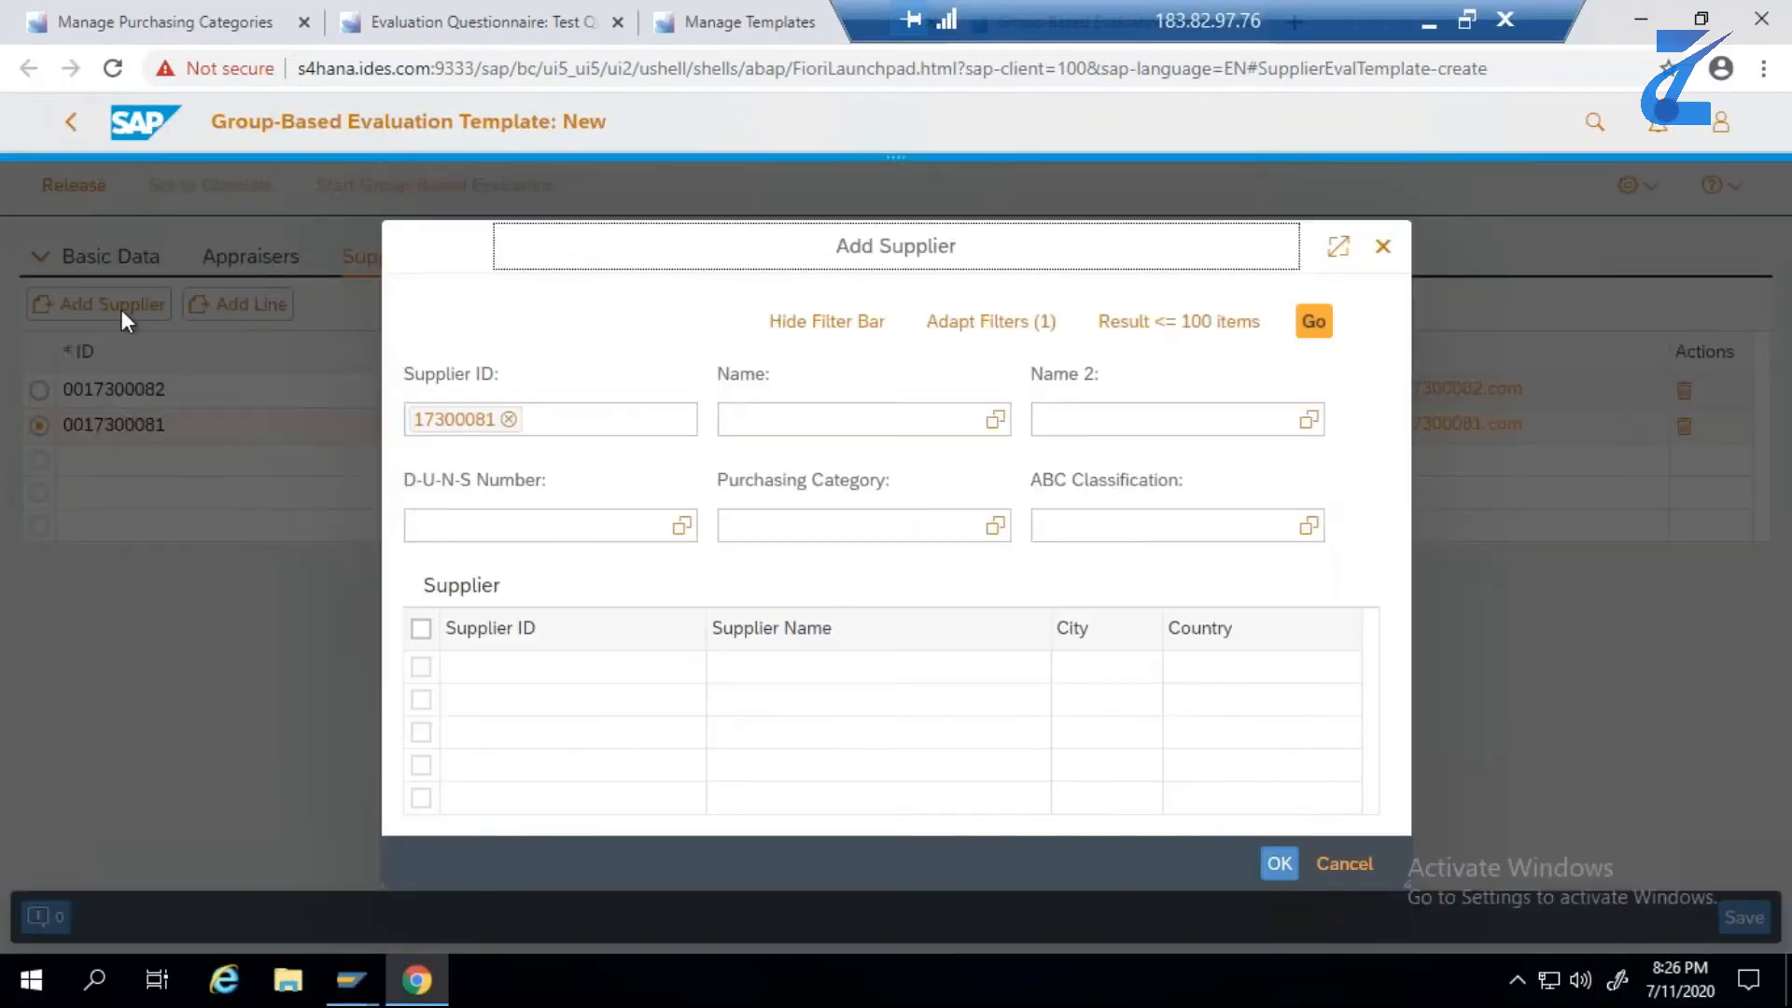
left_click(485, 495)
left_click(499, 422)
key("BackSpace")
key("BackSpace")
key("ctrl+v")
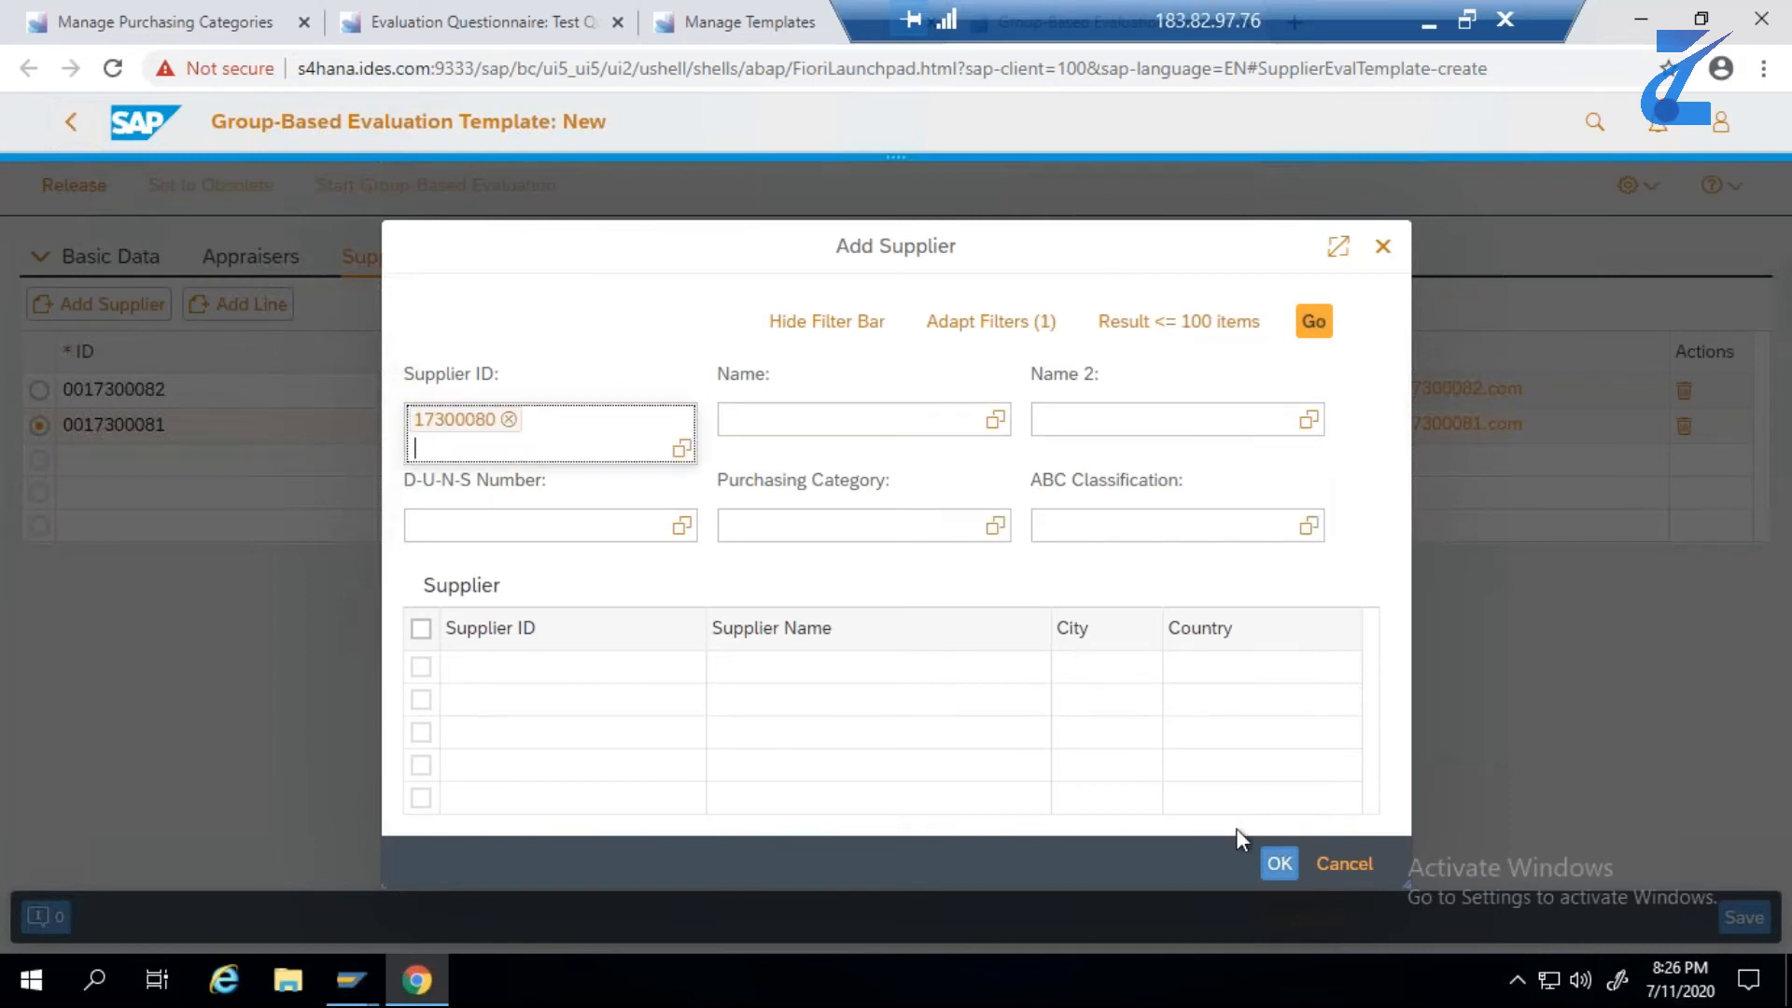
left_click(1314, 327)
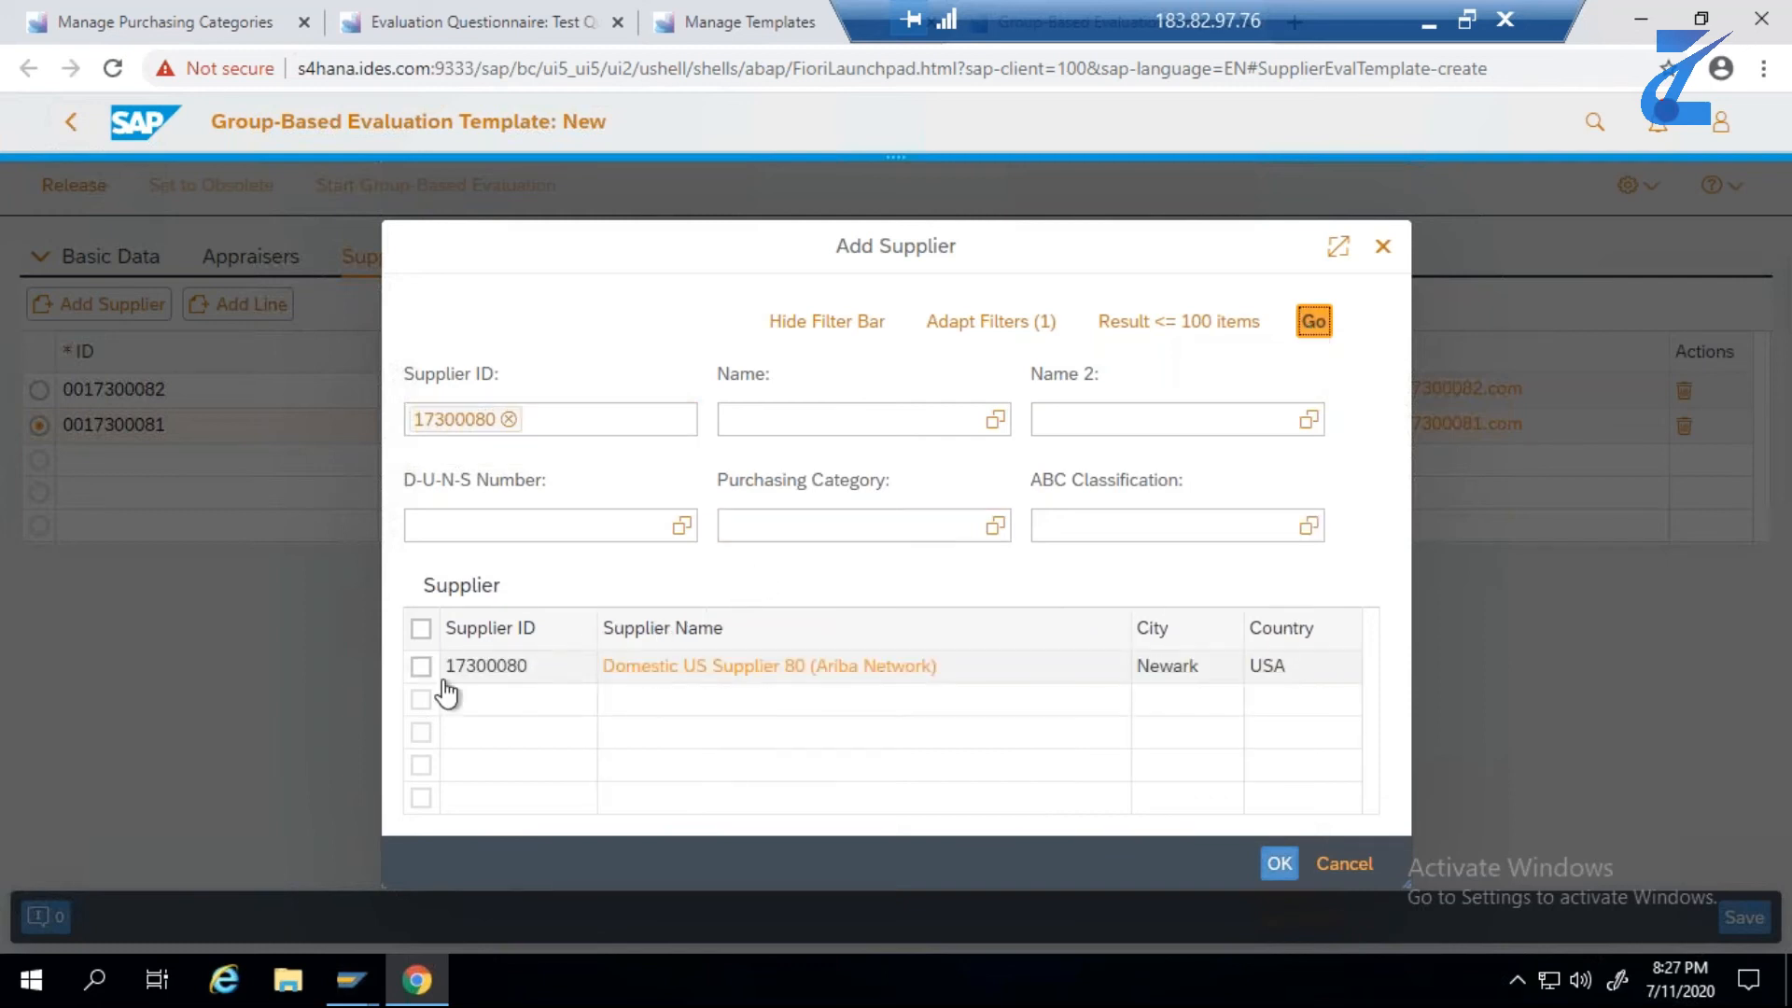
left_click(420, 667)
left_click(1276, 866)
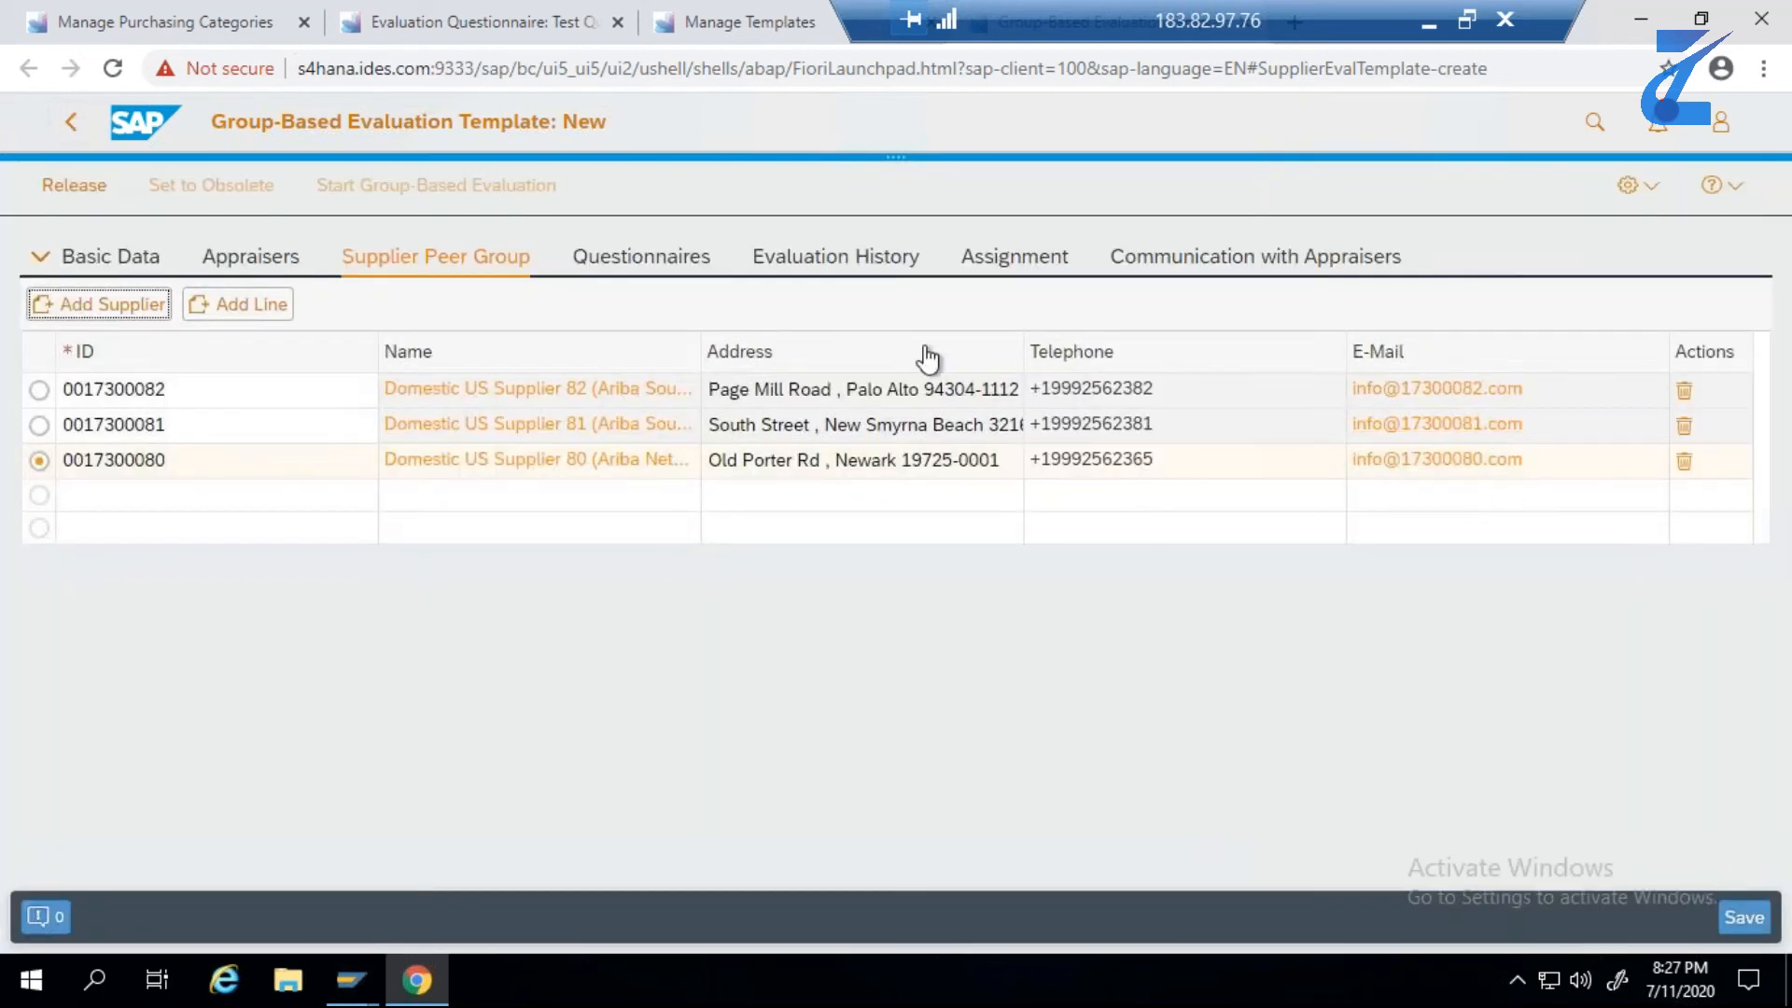
- Search the questionnaires without purchaser and category filters and add Test Questionnaire 12072020 to the evaluation template
left_click(681, 267)
left_click(222, 454)
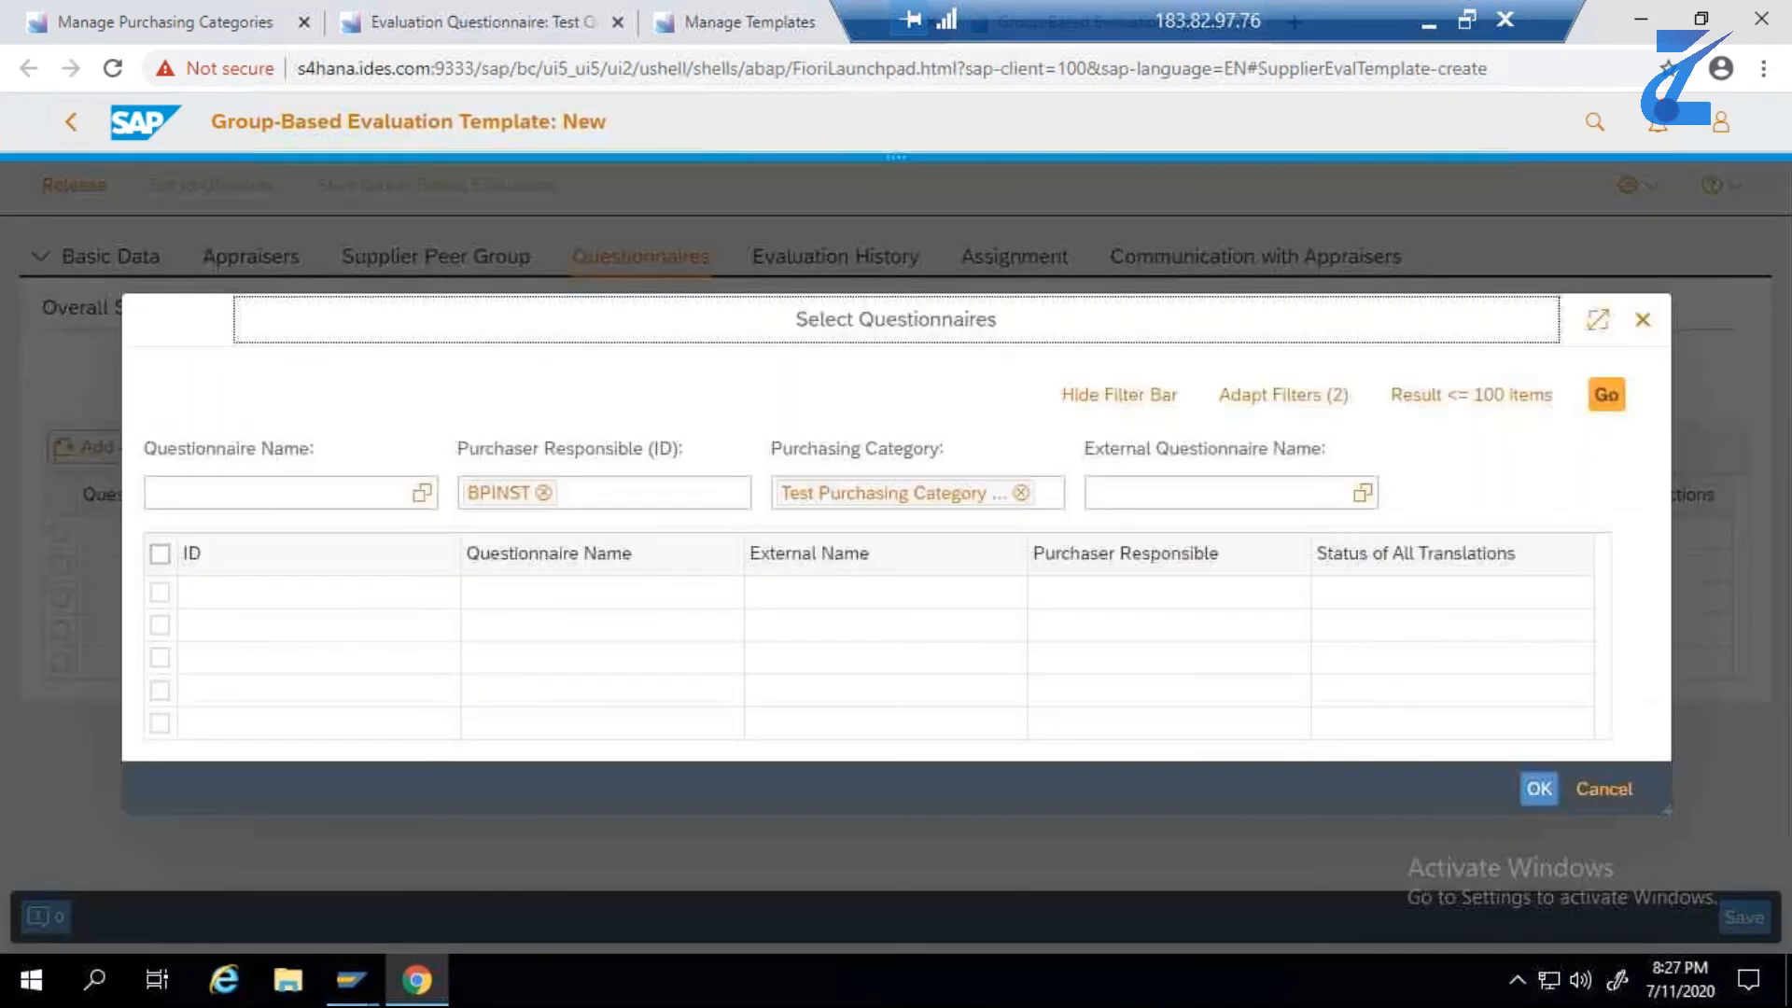
left_click(544, 495)
left_click(1022, 493)
left_click(1605, 395)
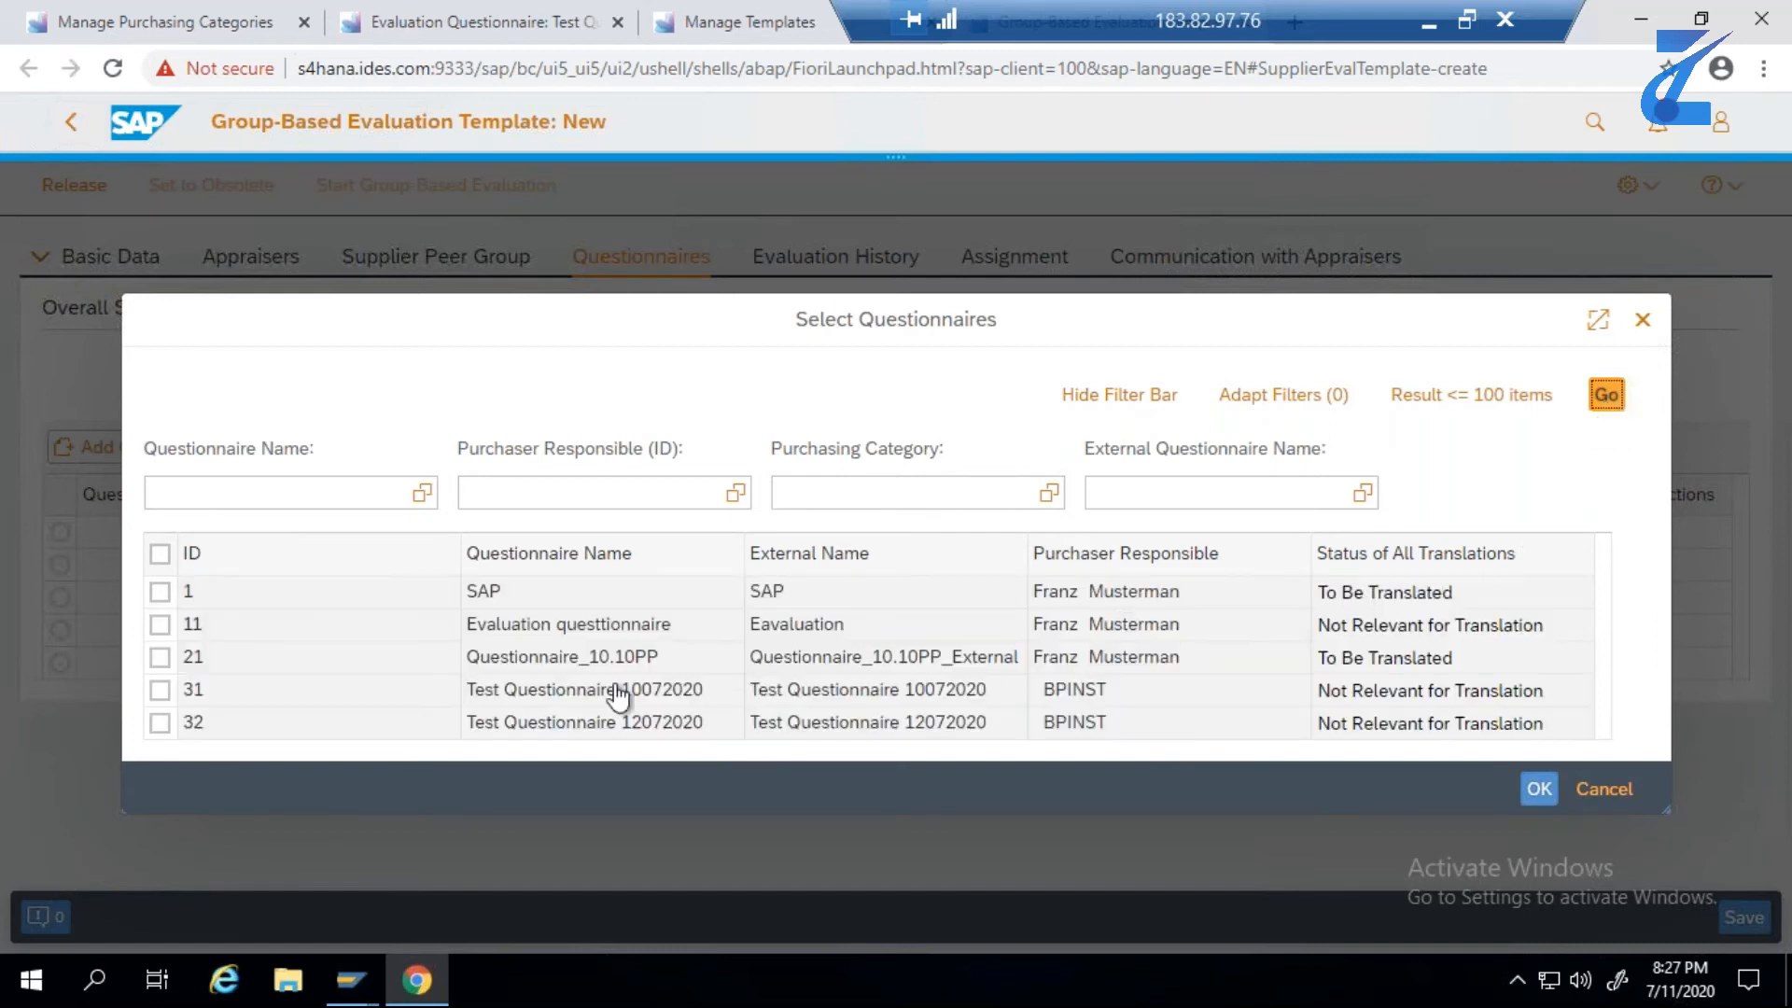
left_click(159, 722)
left_click(1539, 789)
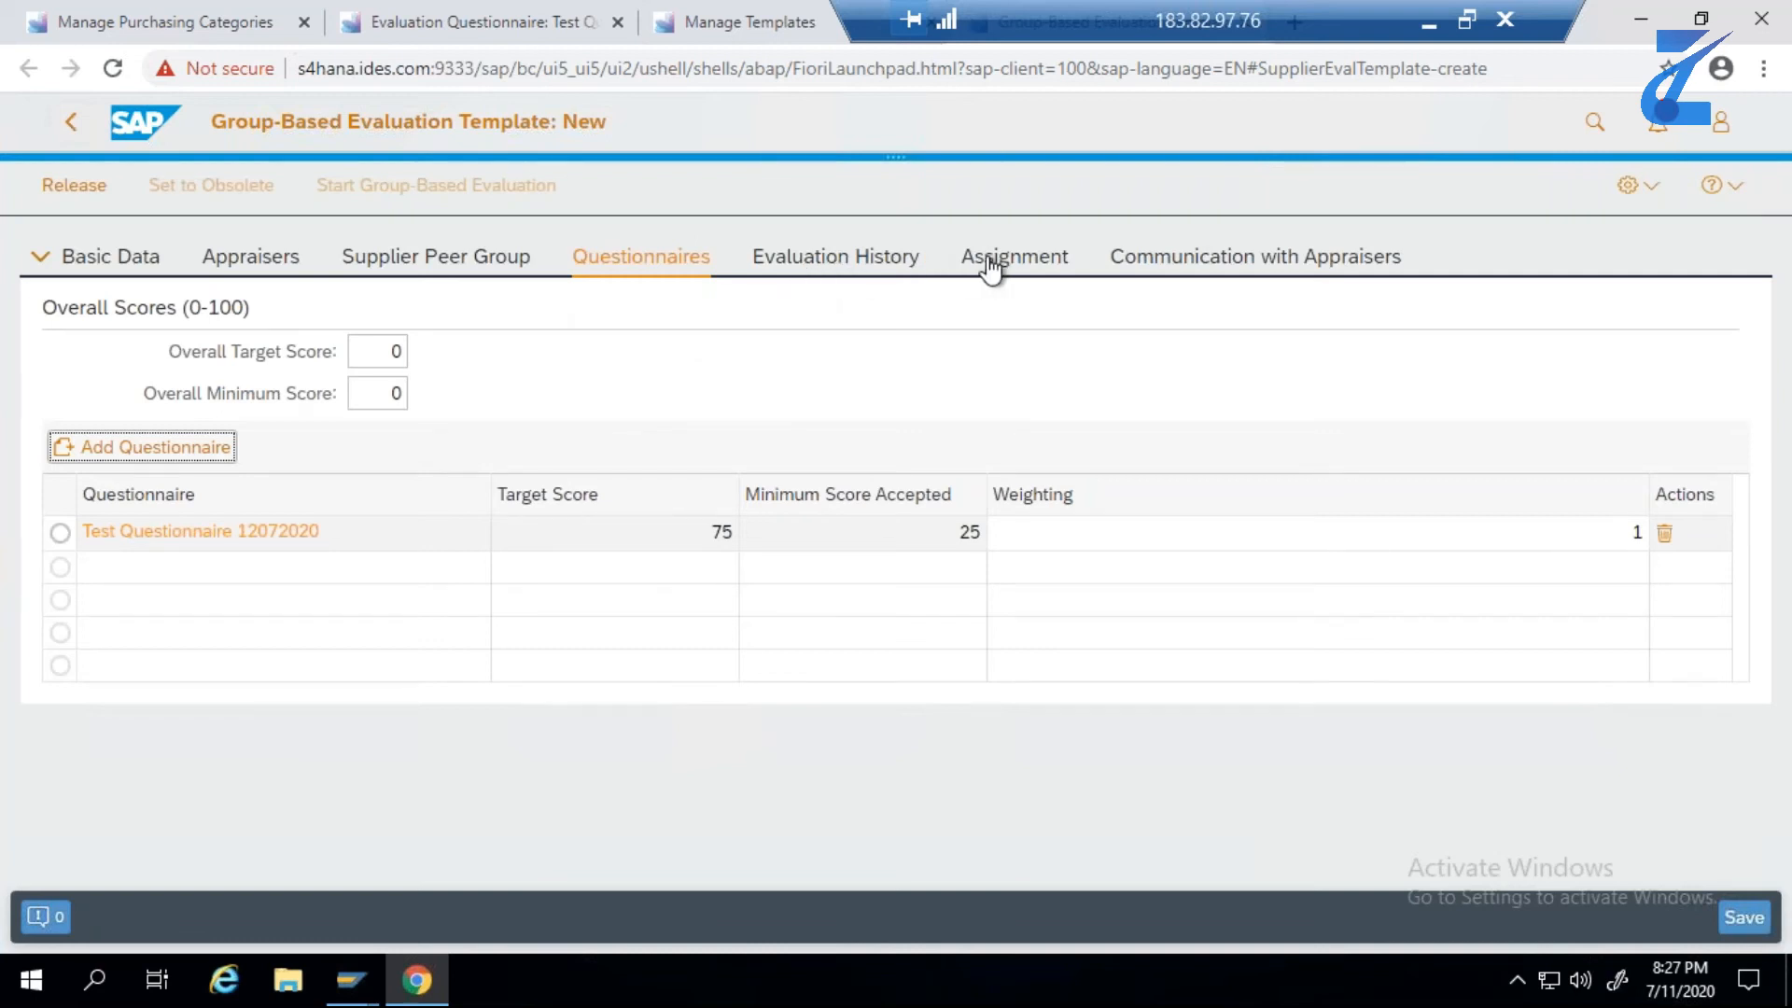
- Check the template's appraiser assignments and copy the name Test Template 12072020 from cell E5 of the Excel test data
left_click(821, 271)
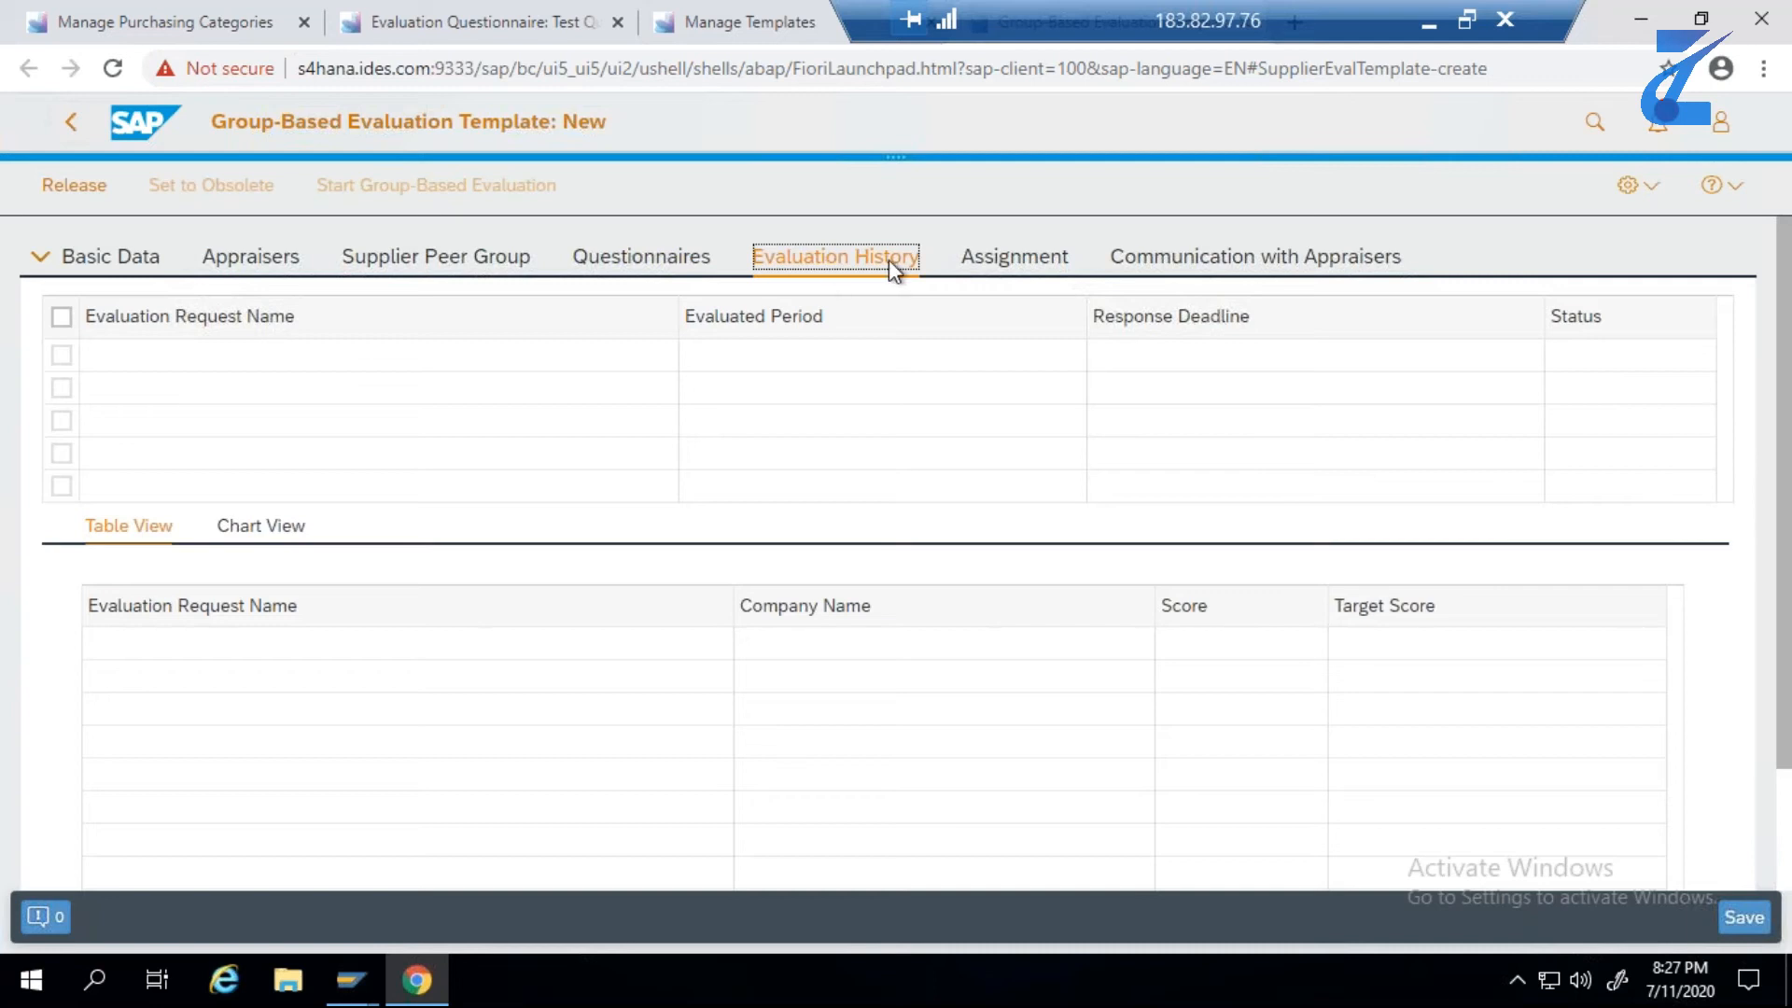
left_click(1002, 264)
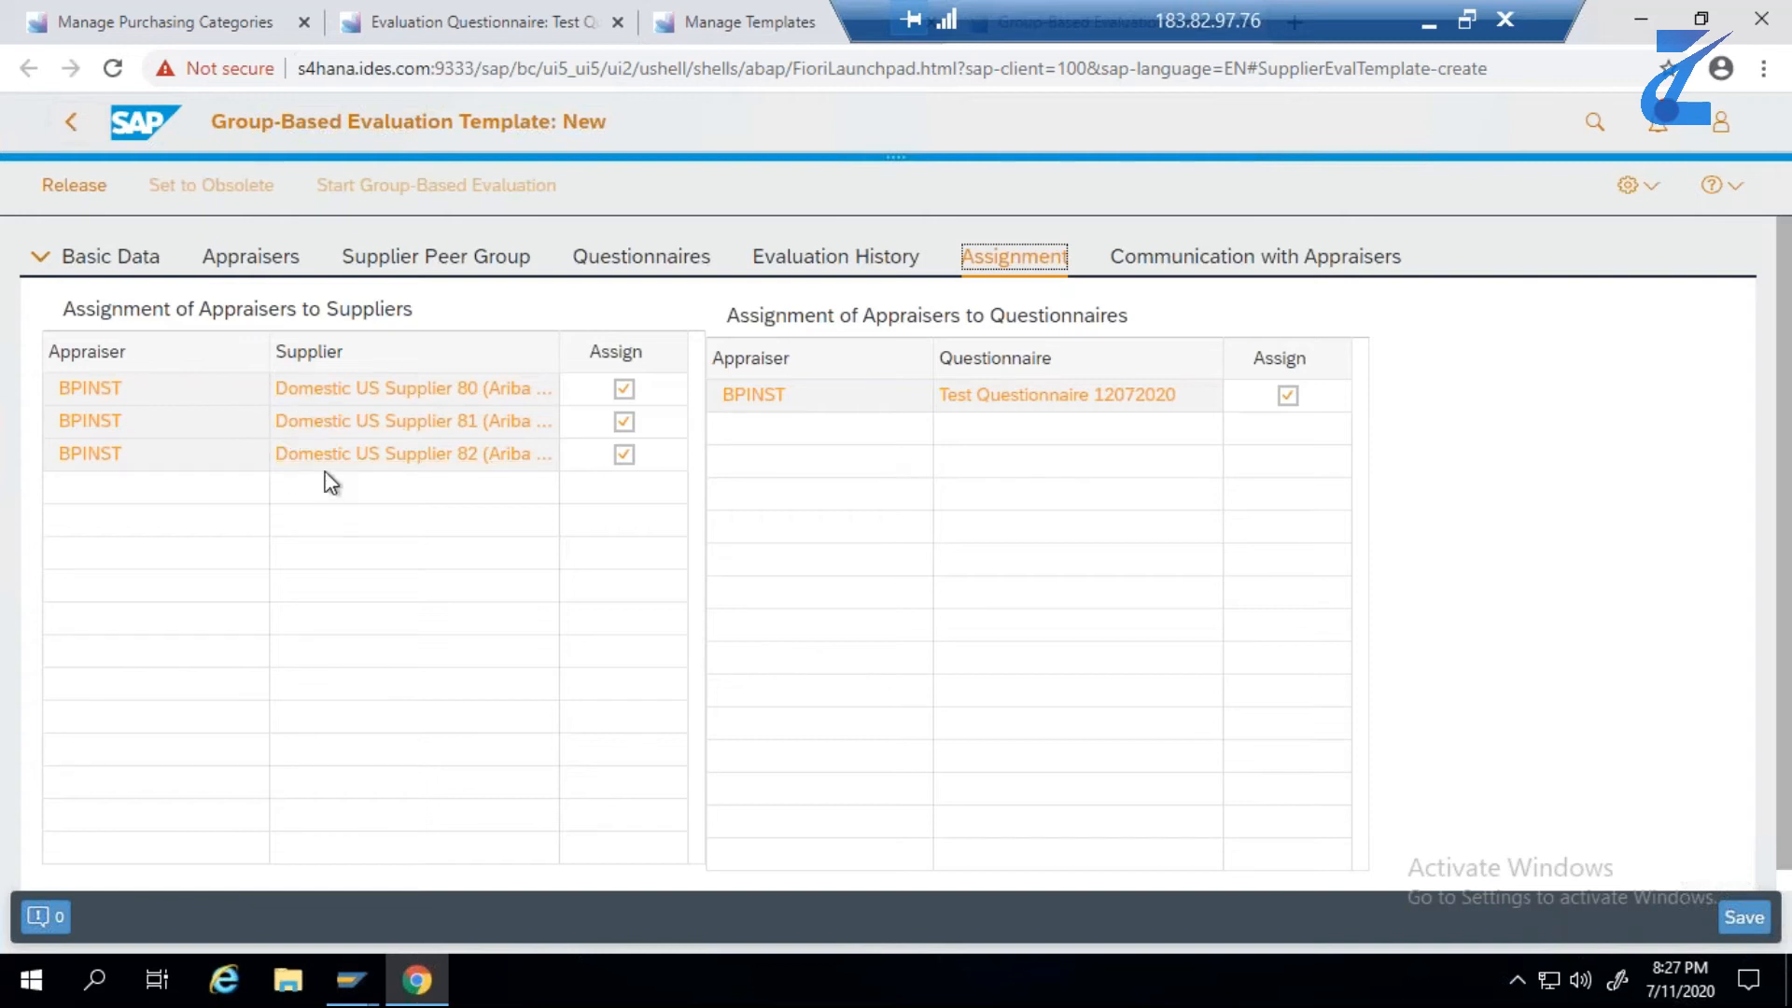
key("Right")
key("Return")
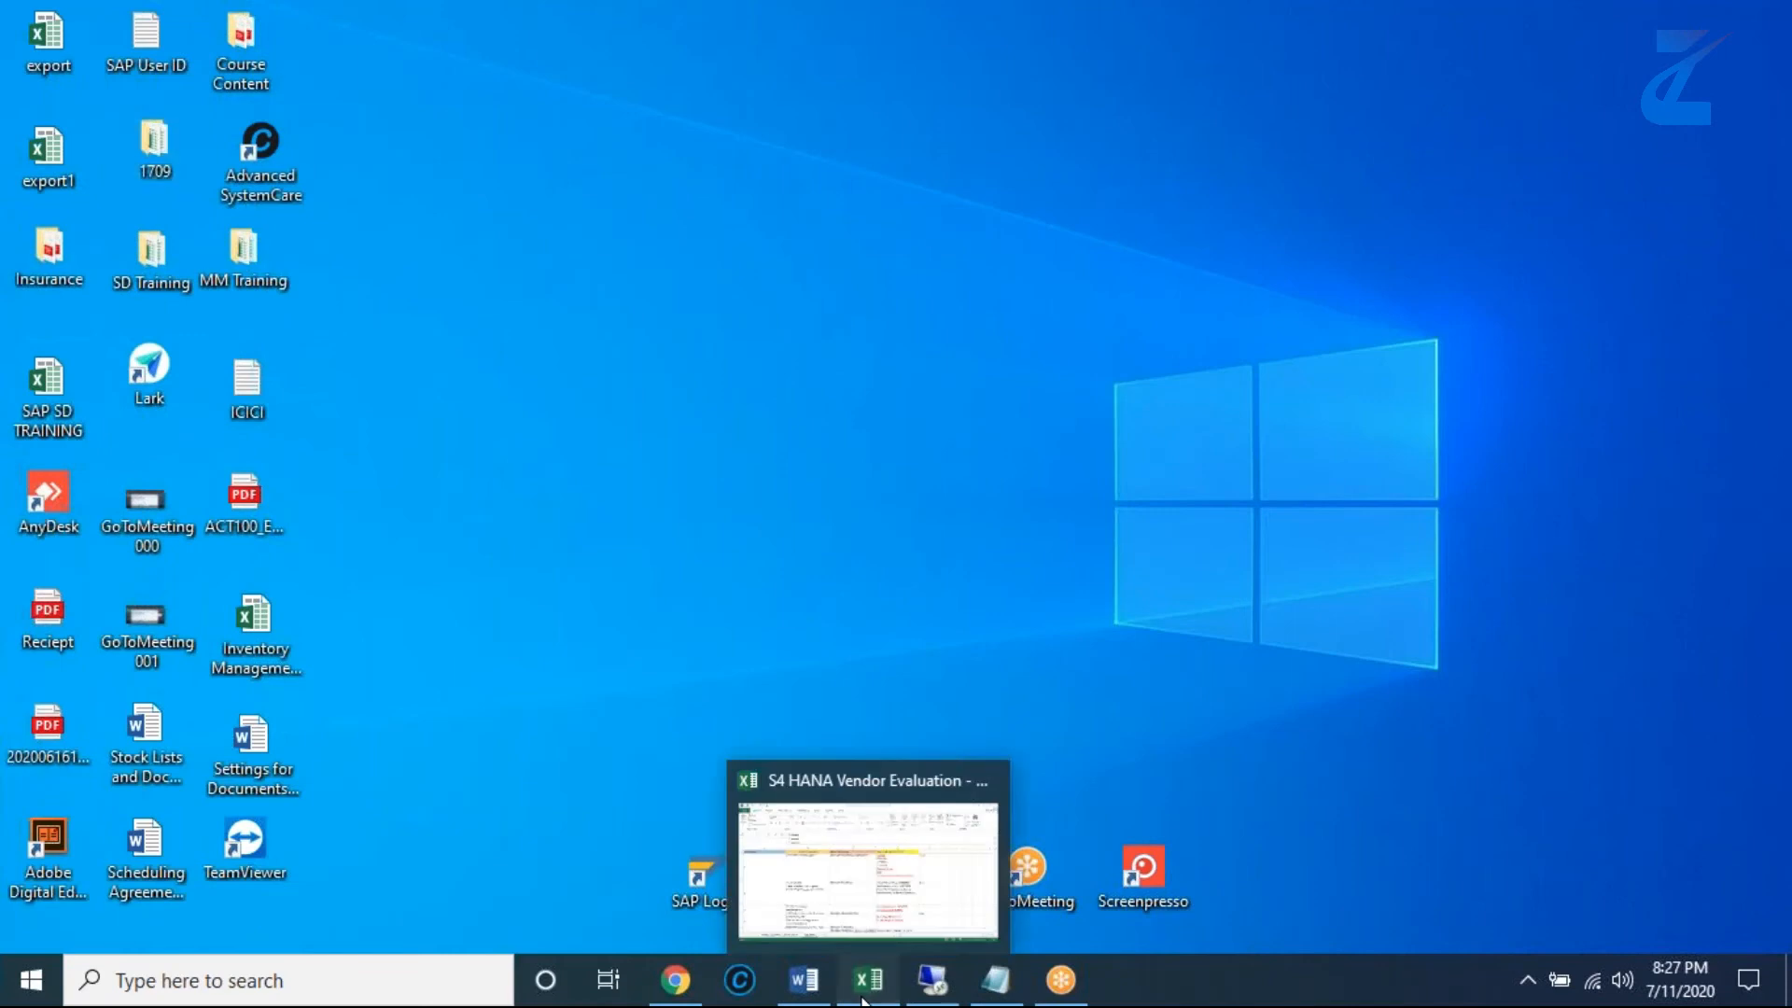
left_click(864, 999)
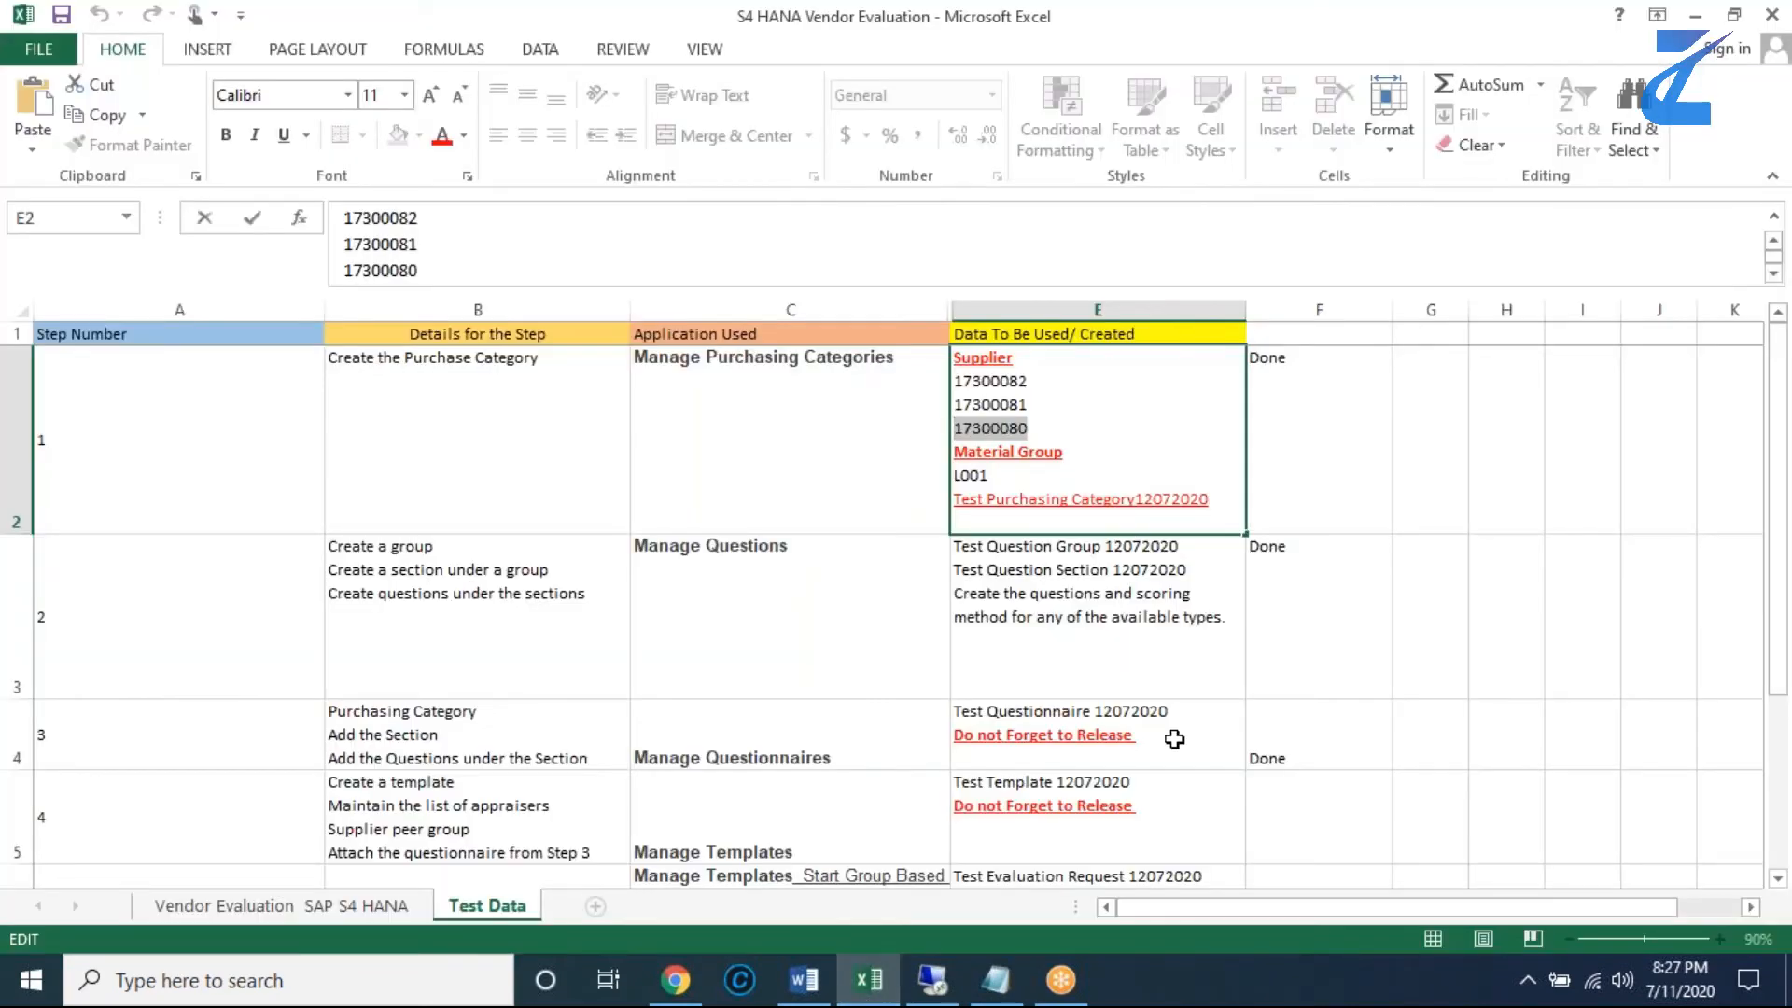
scroll(1174, 740, "down", 2)
scroll(1172, 737, "up", 1)
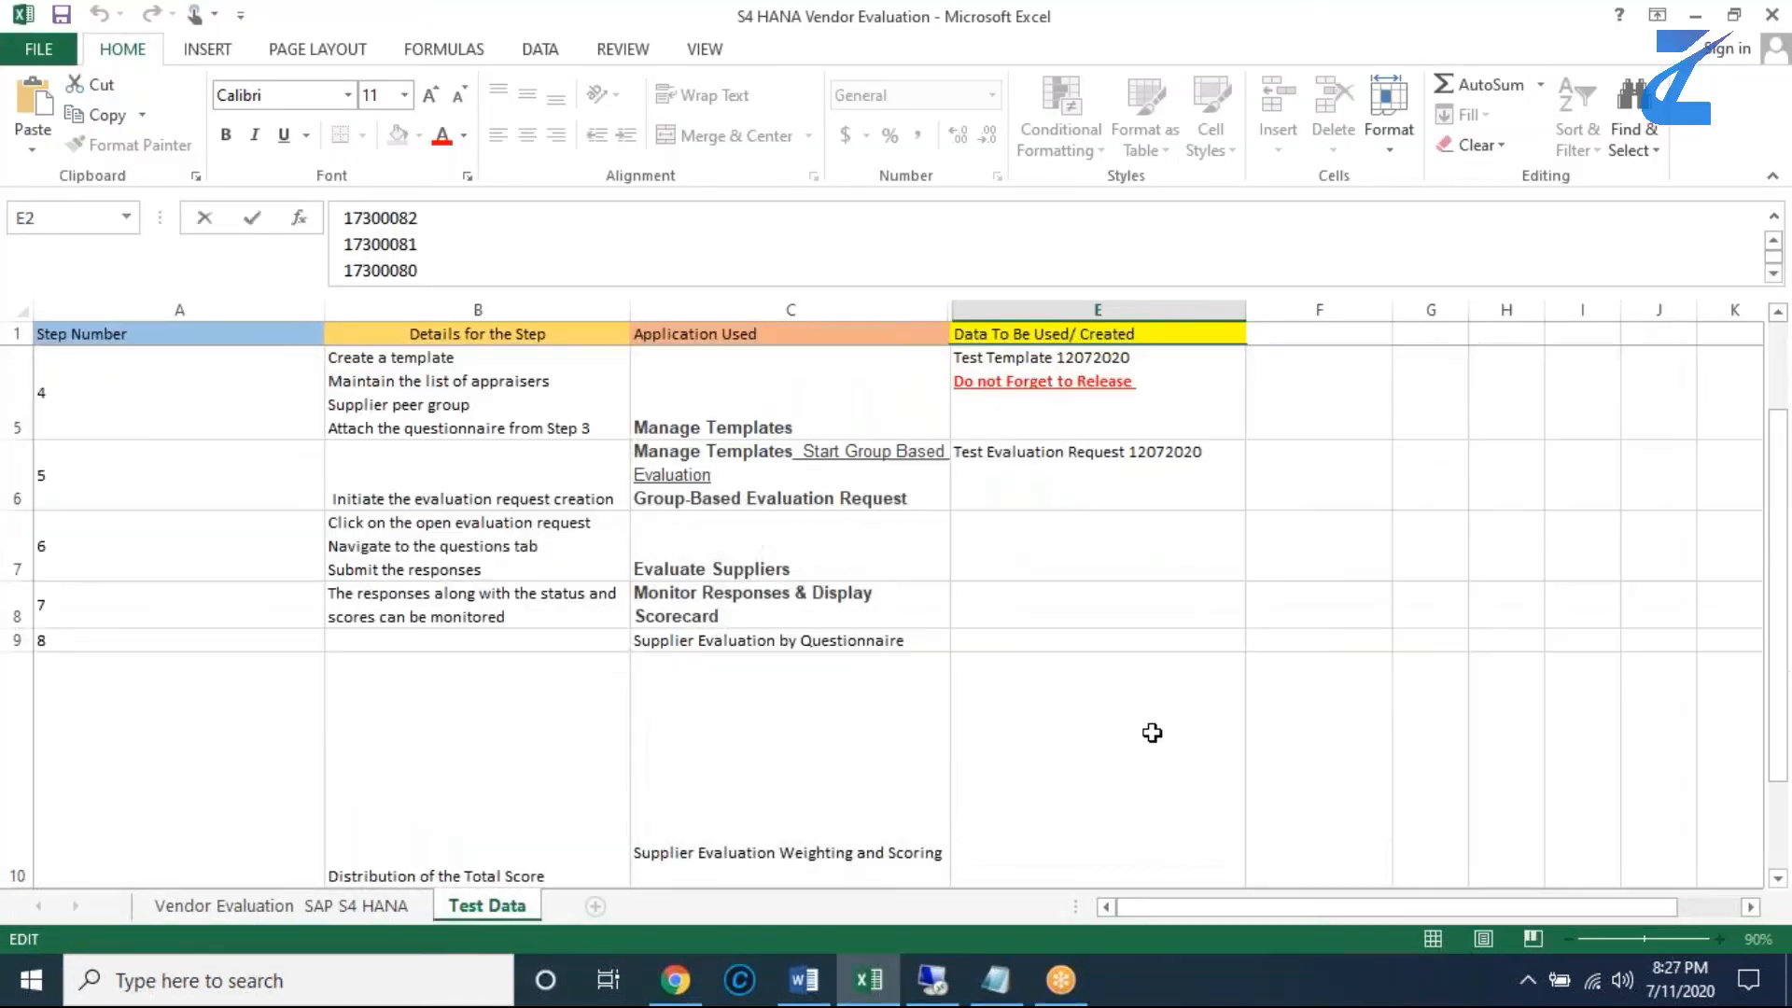
double_click(1128, 360)
left_click_drag(1127, 359, 956, 359)
key("ctrl+c")
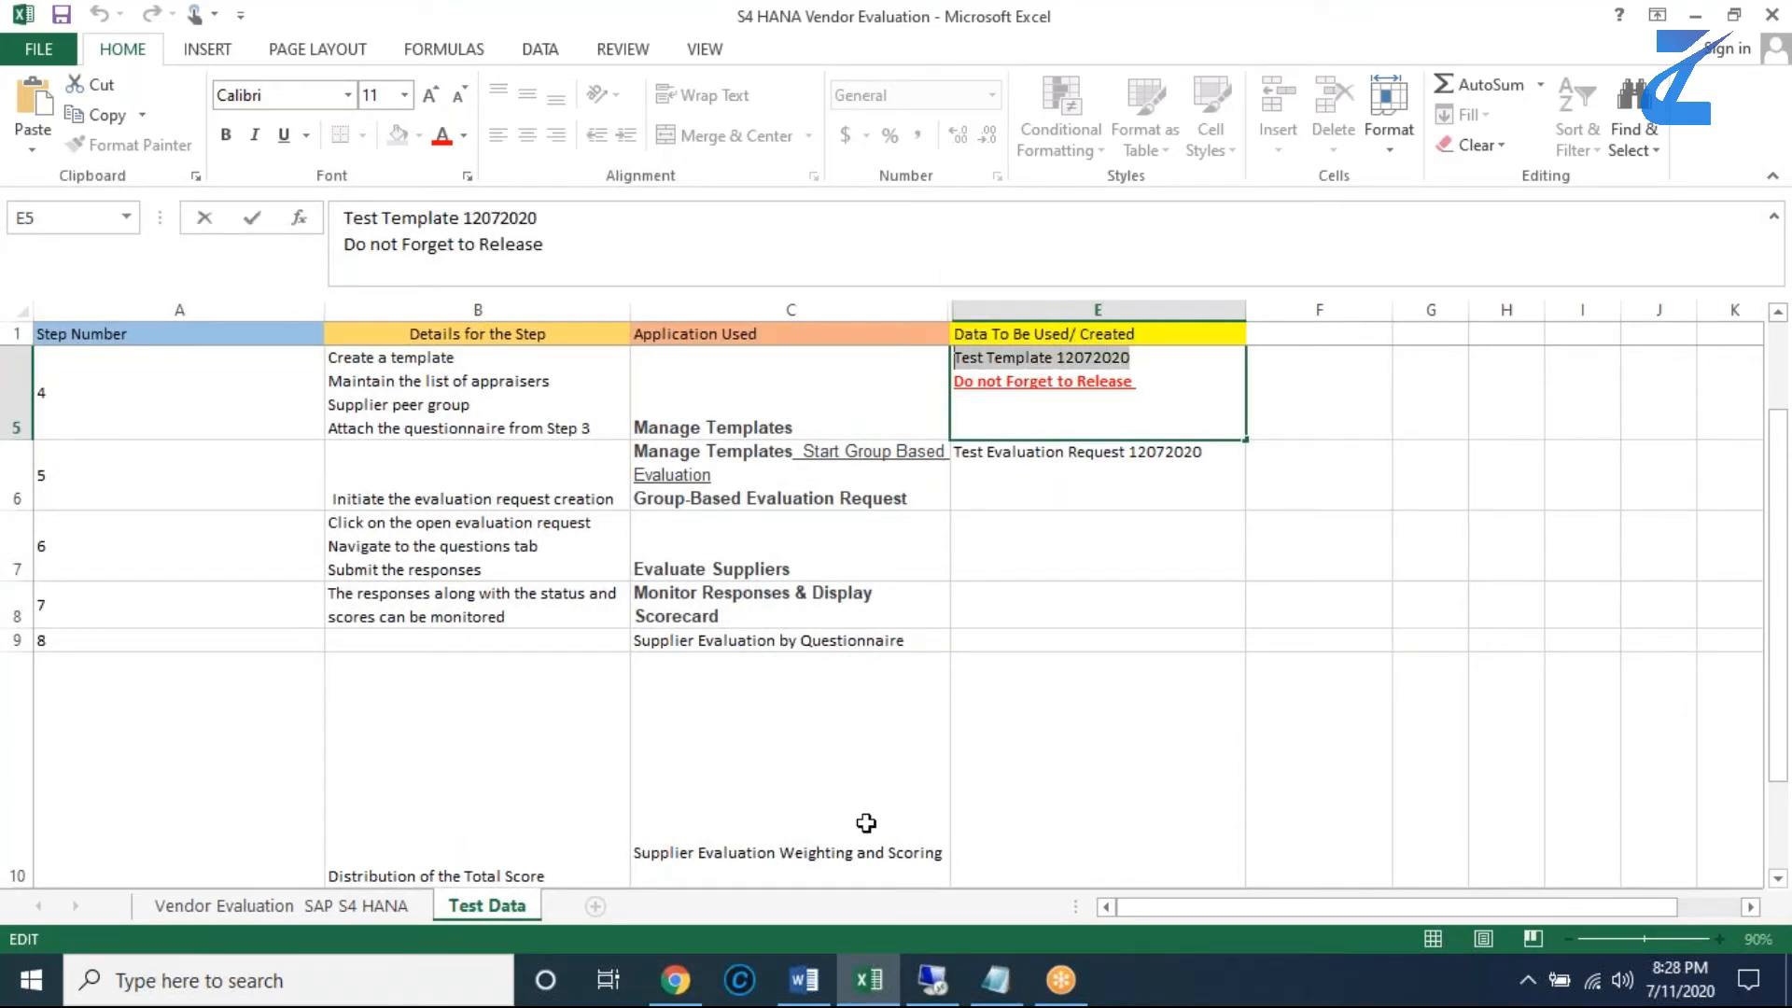
- Set the External Template Name for communication with appraisers to Test Template 12072020 and save the evaluation template
left_click(932, 980)
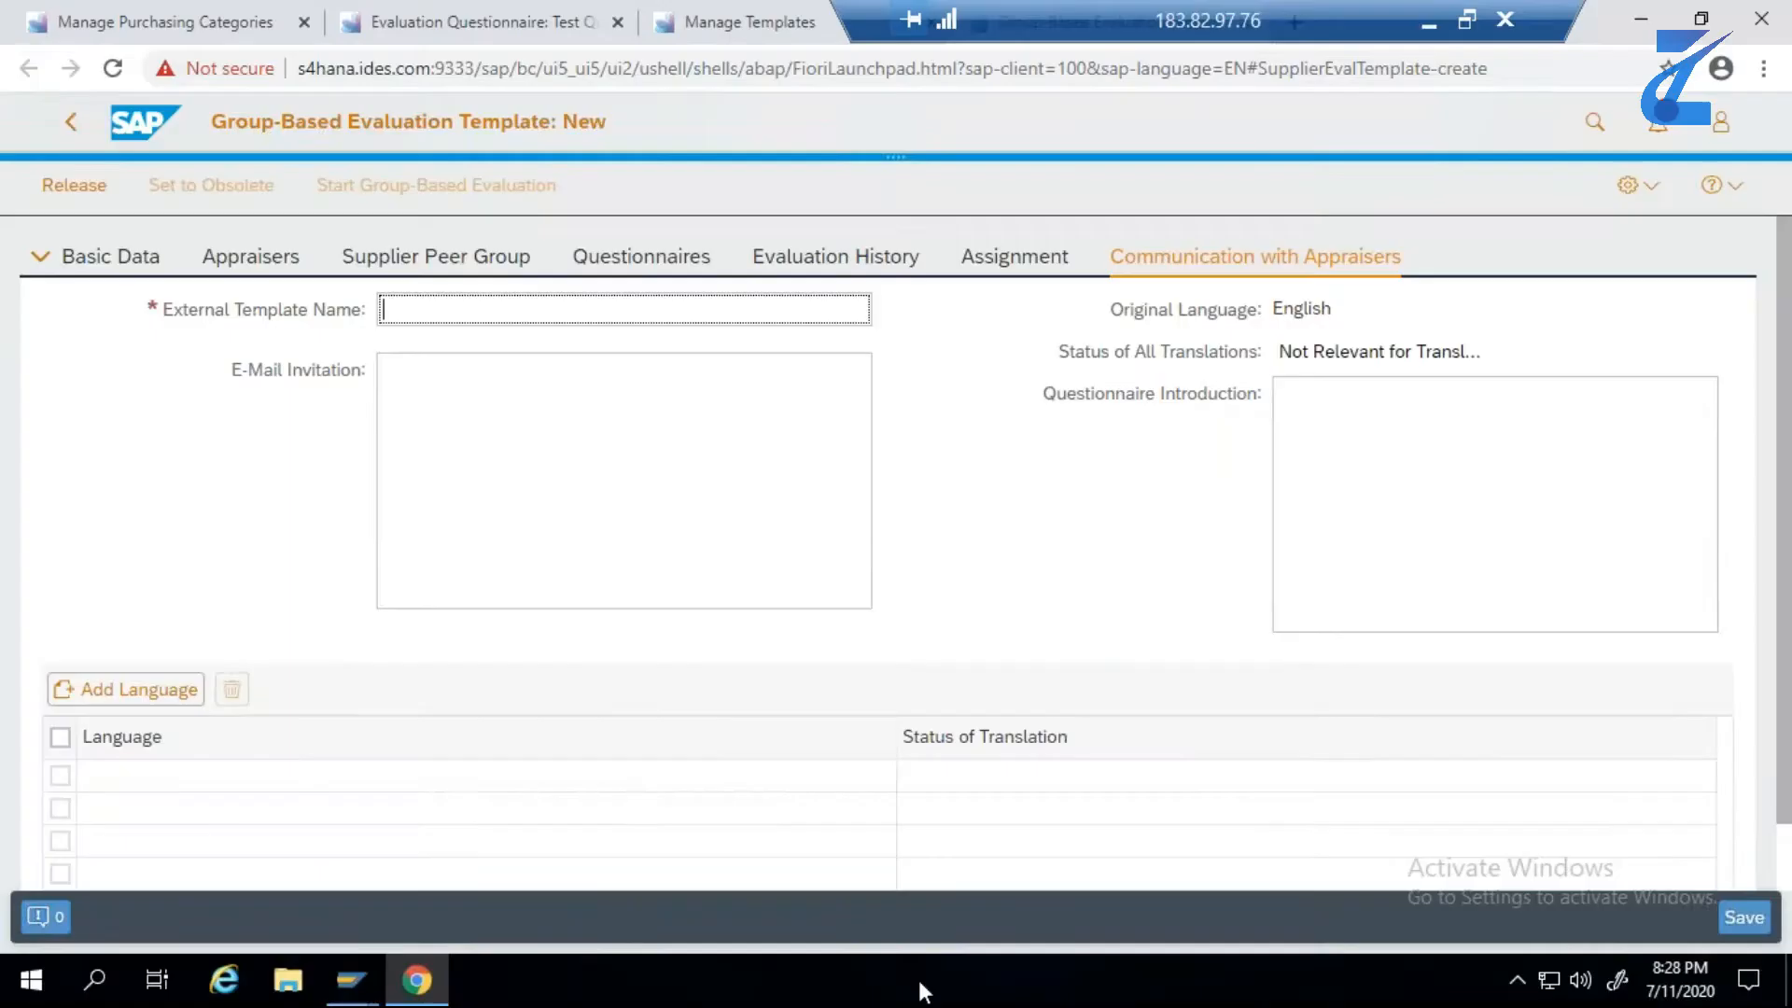
left_click(491, 320)
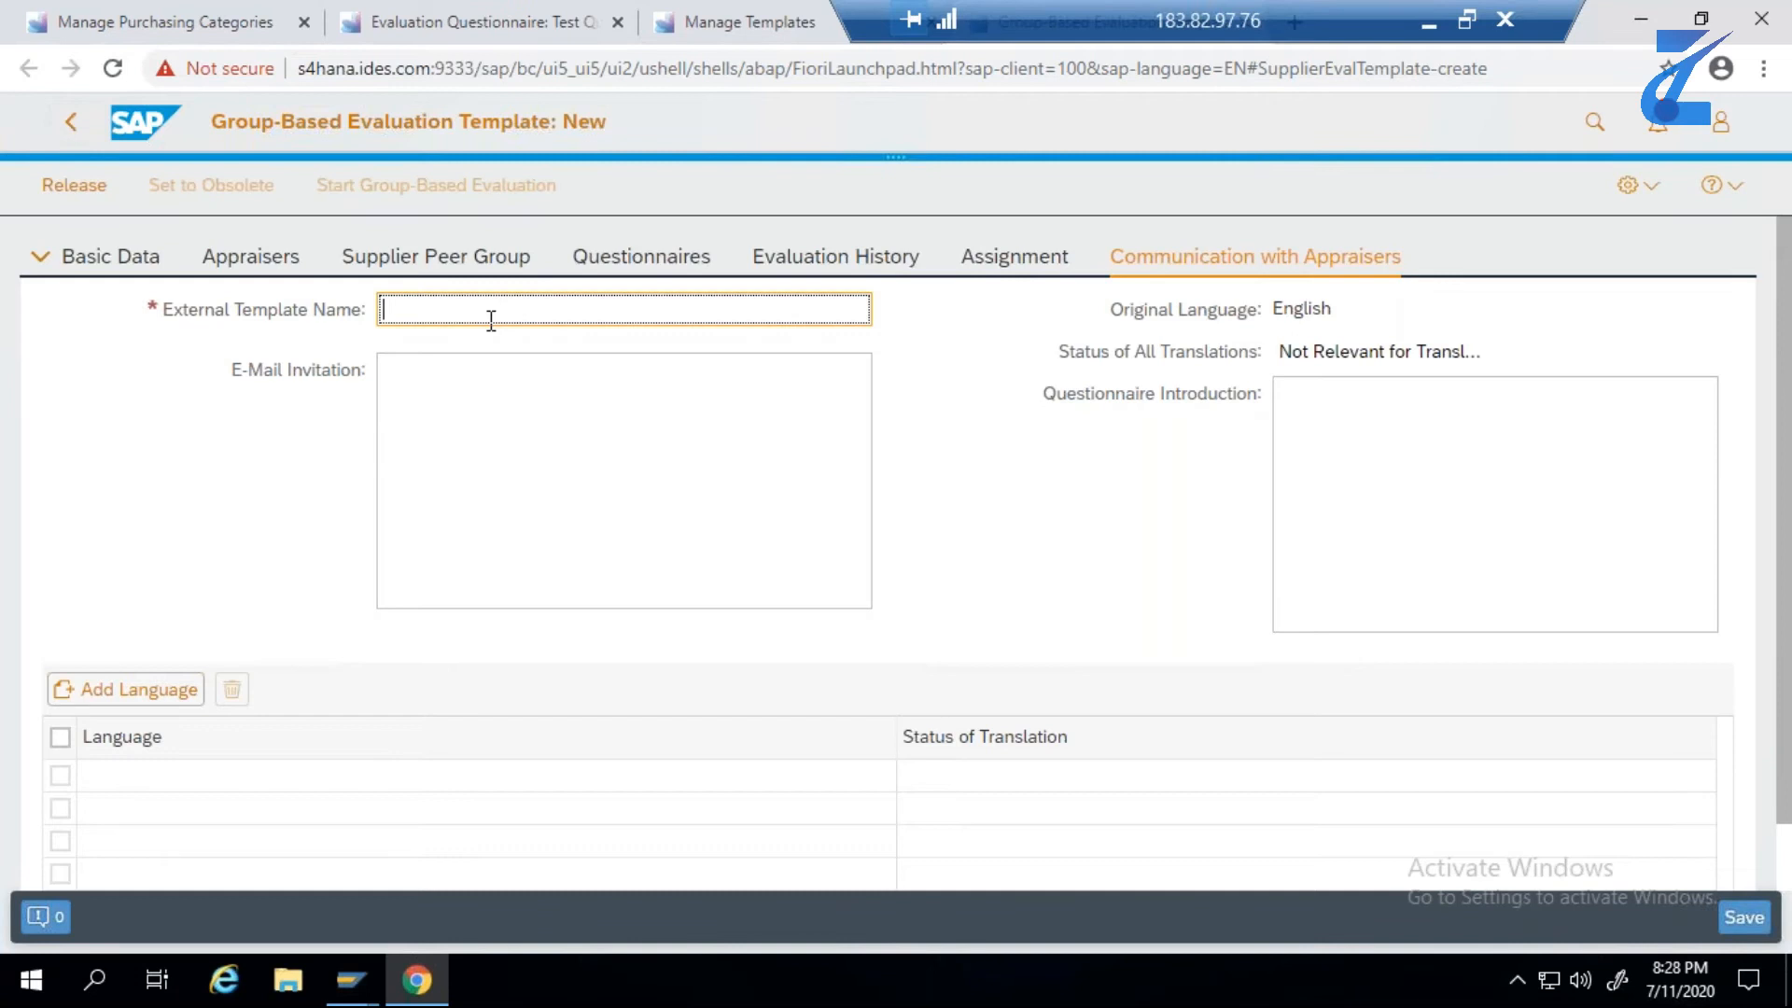
key("ctrl+v")
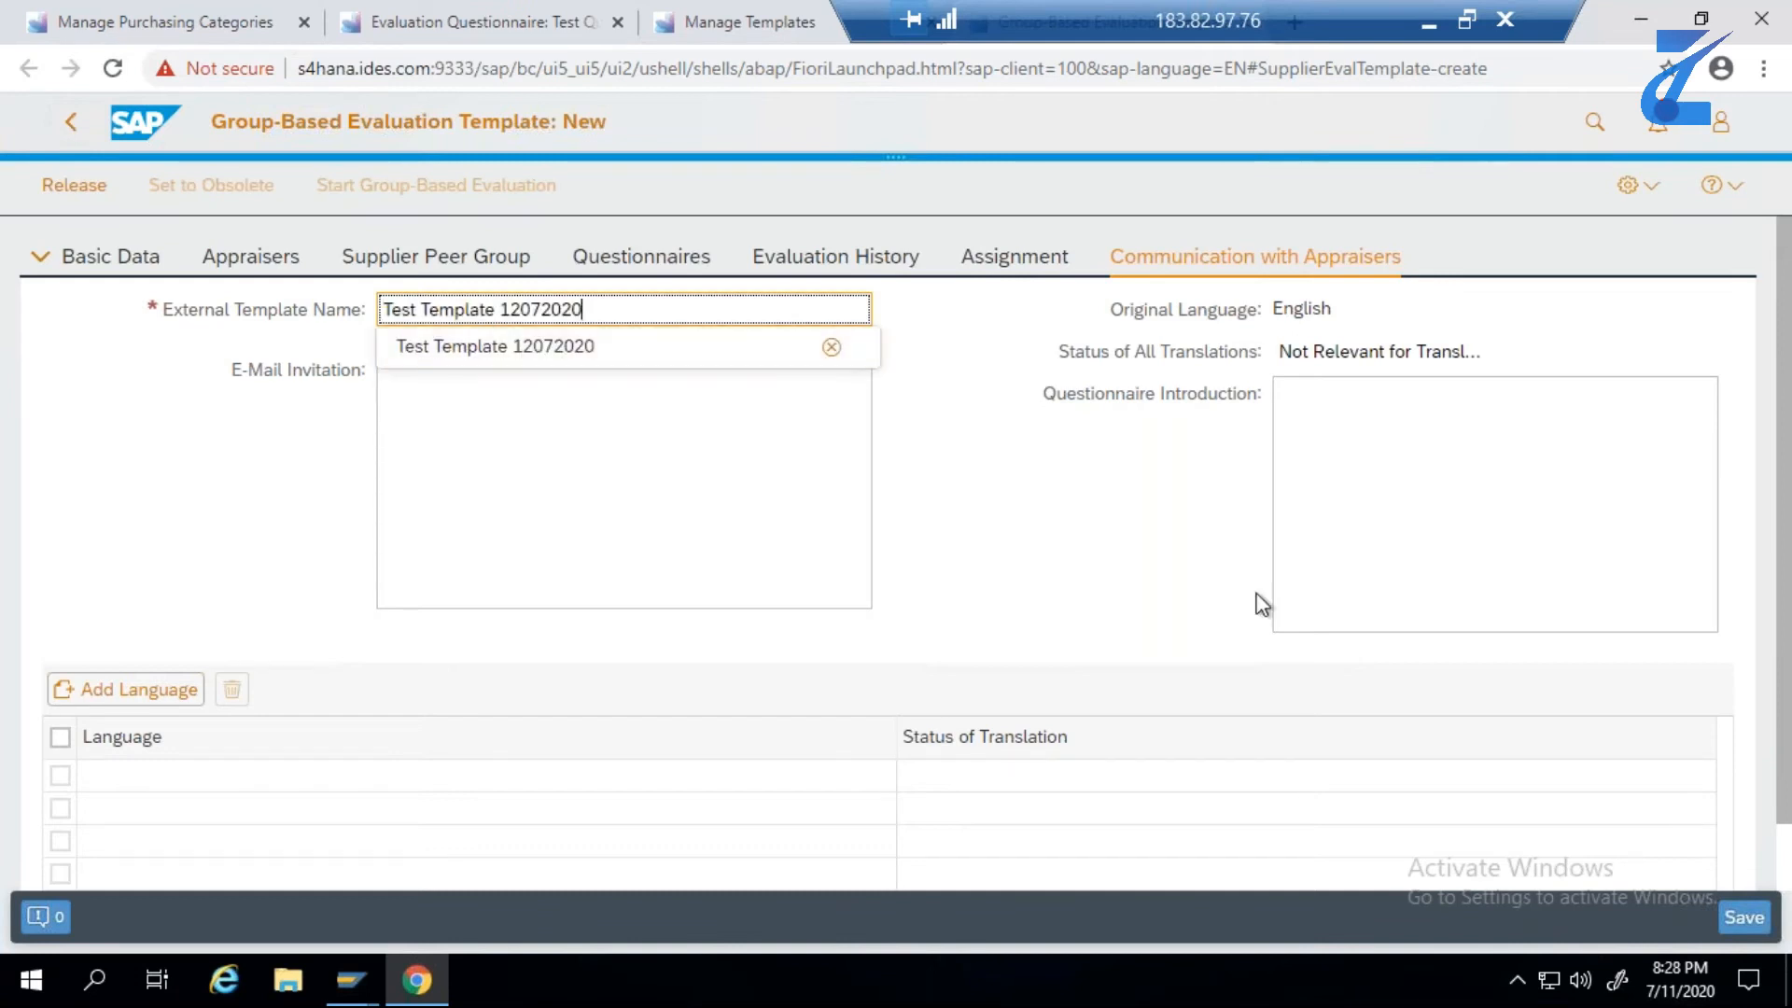
left_click(560, 355)
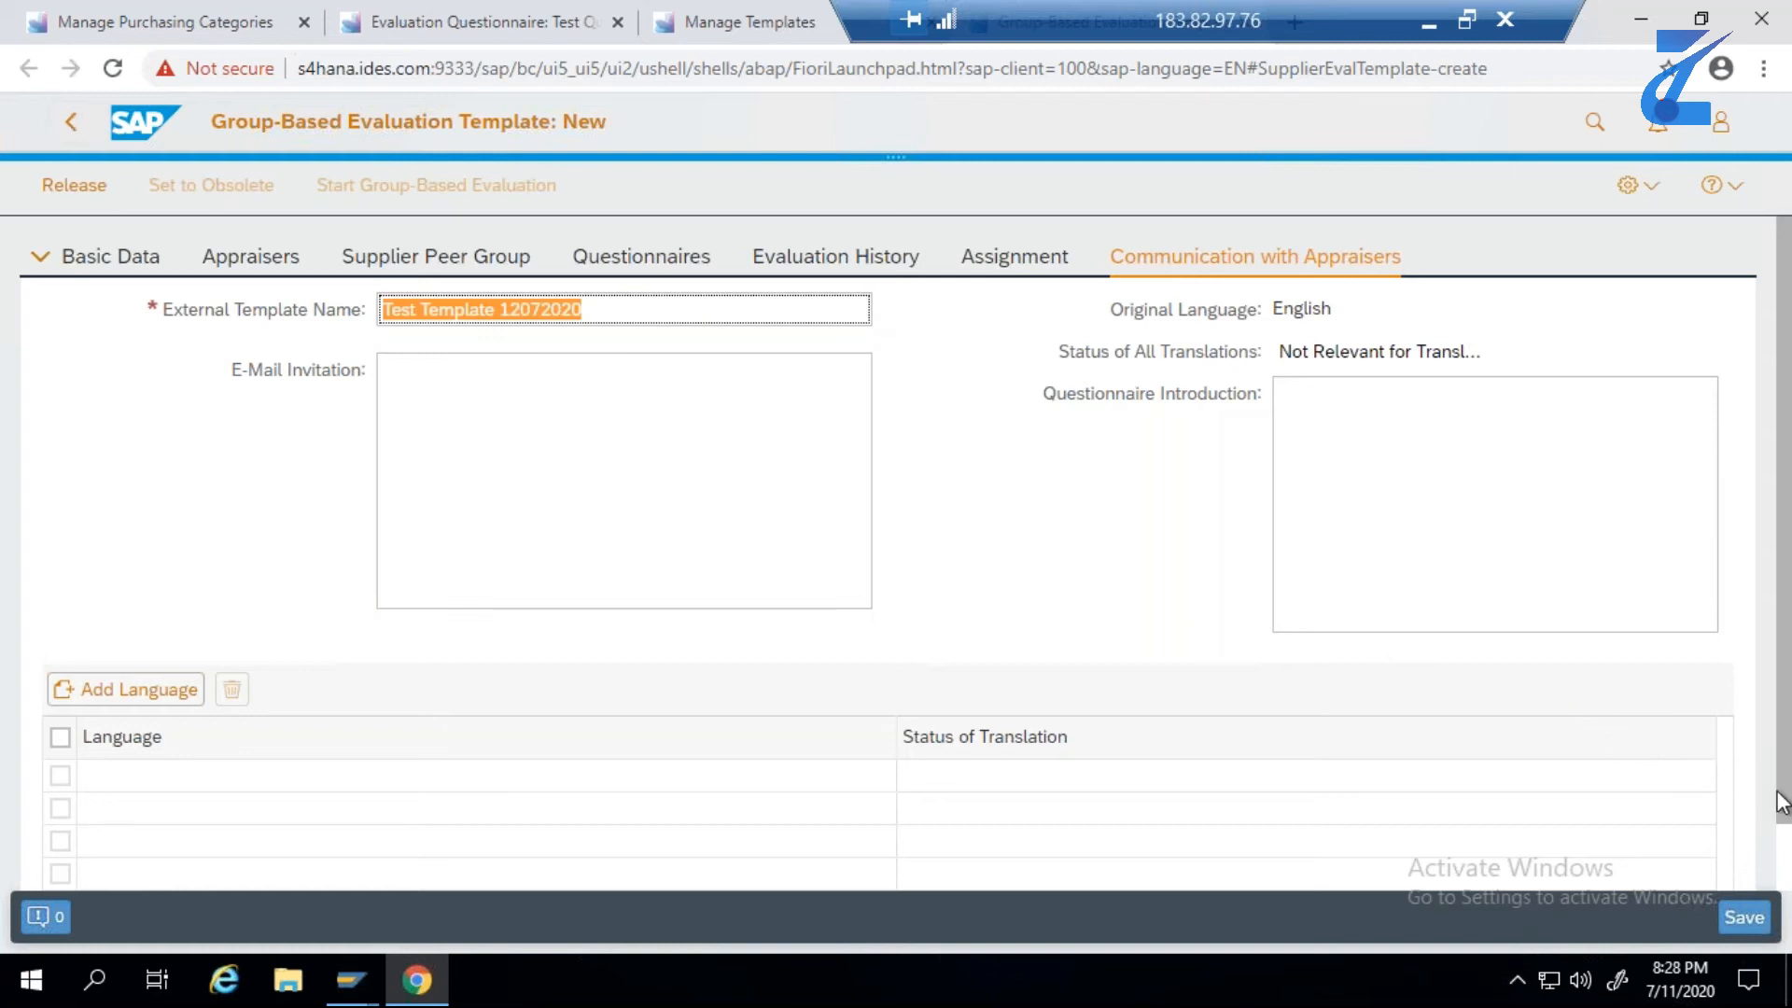
mouse_move(1782, 806)
left_mouse_down()
mouse_move(1782, 863)
mouse_move(1782, 776)
left_mouse_up()
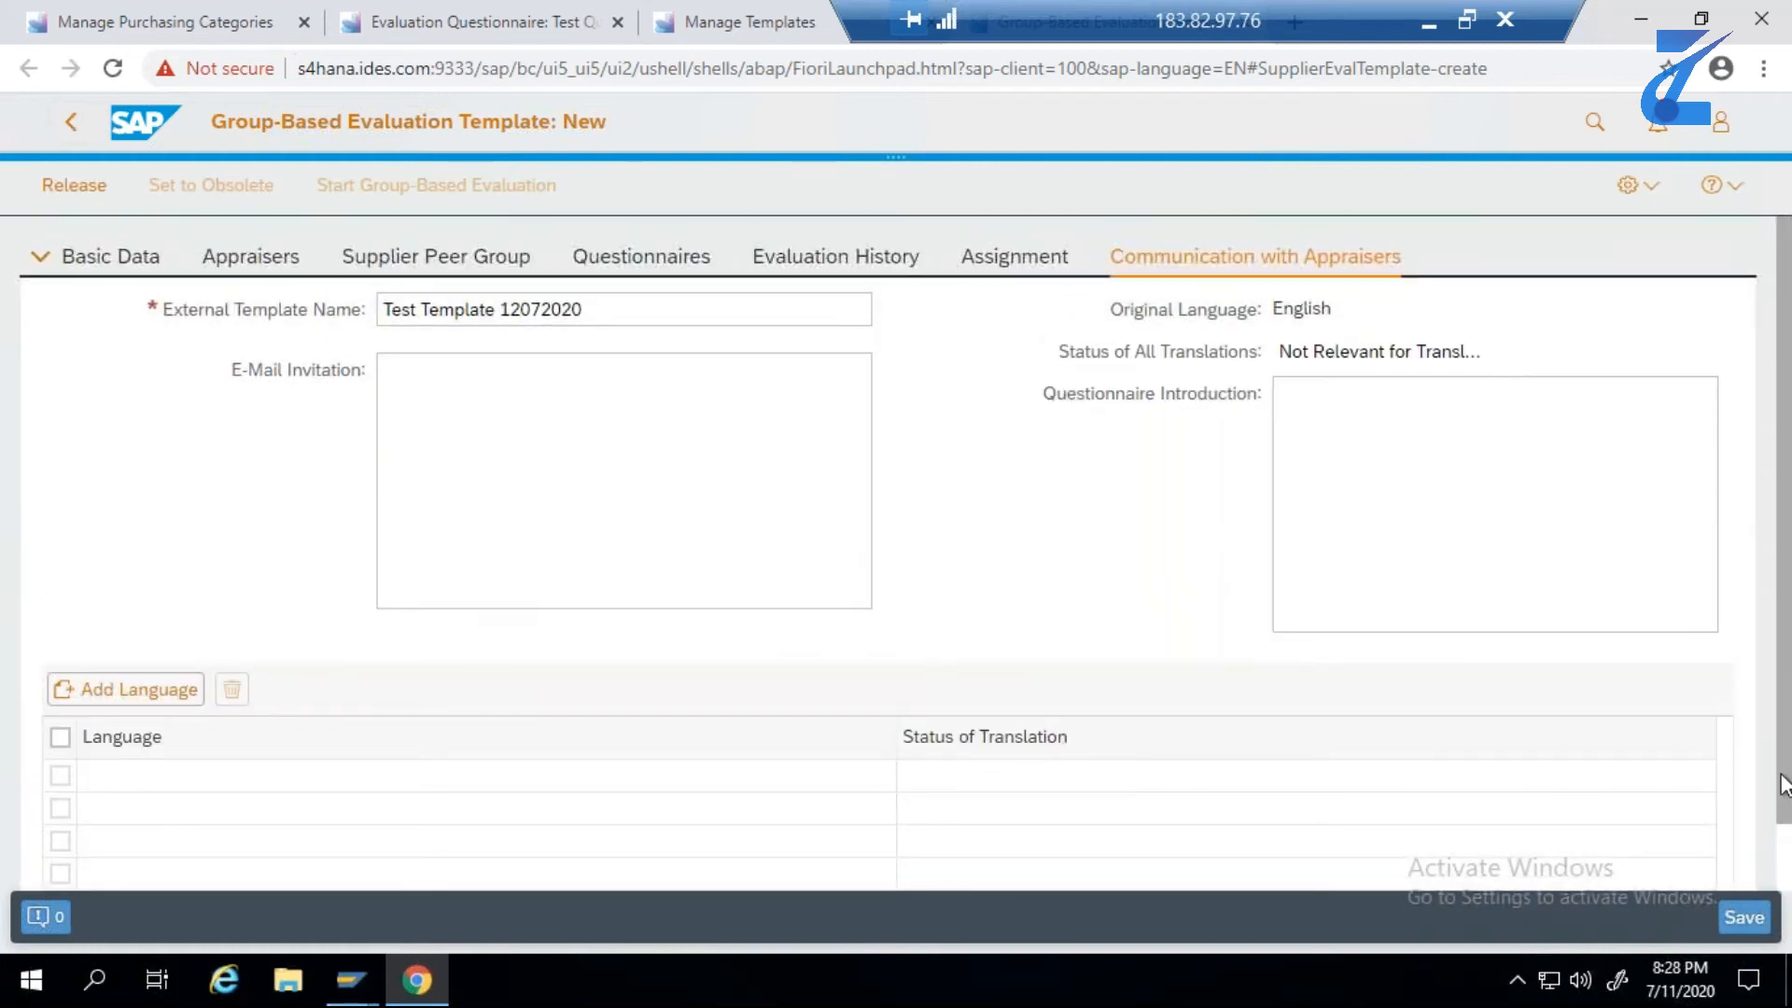
left_click(1743, 919)
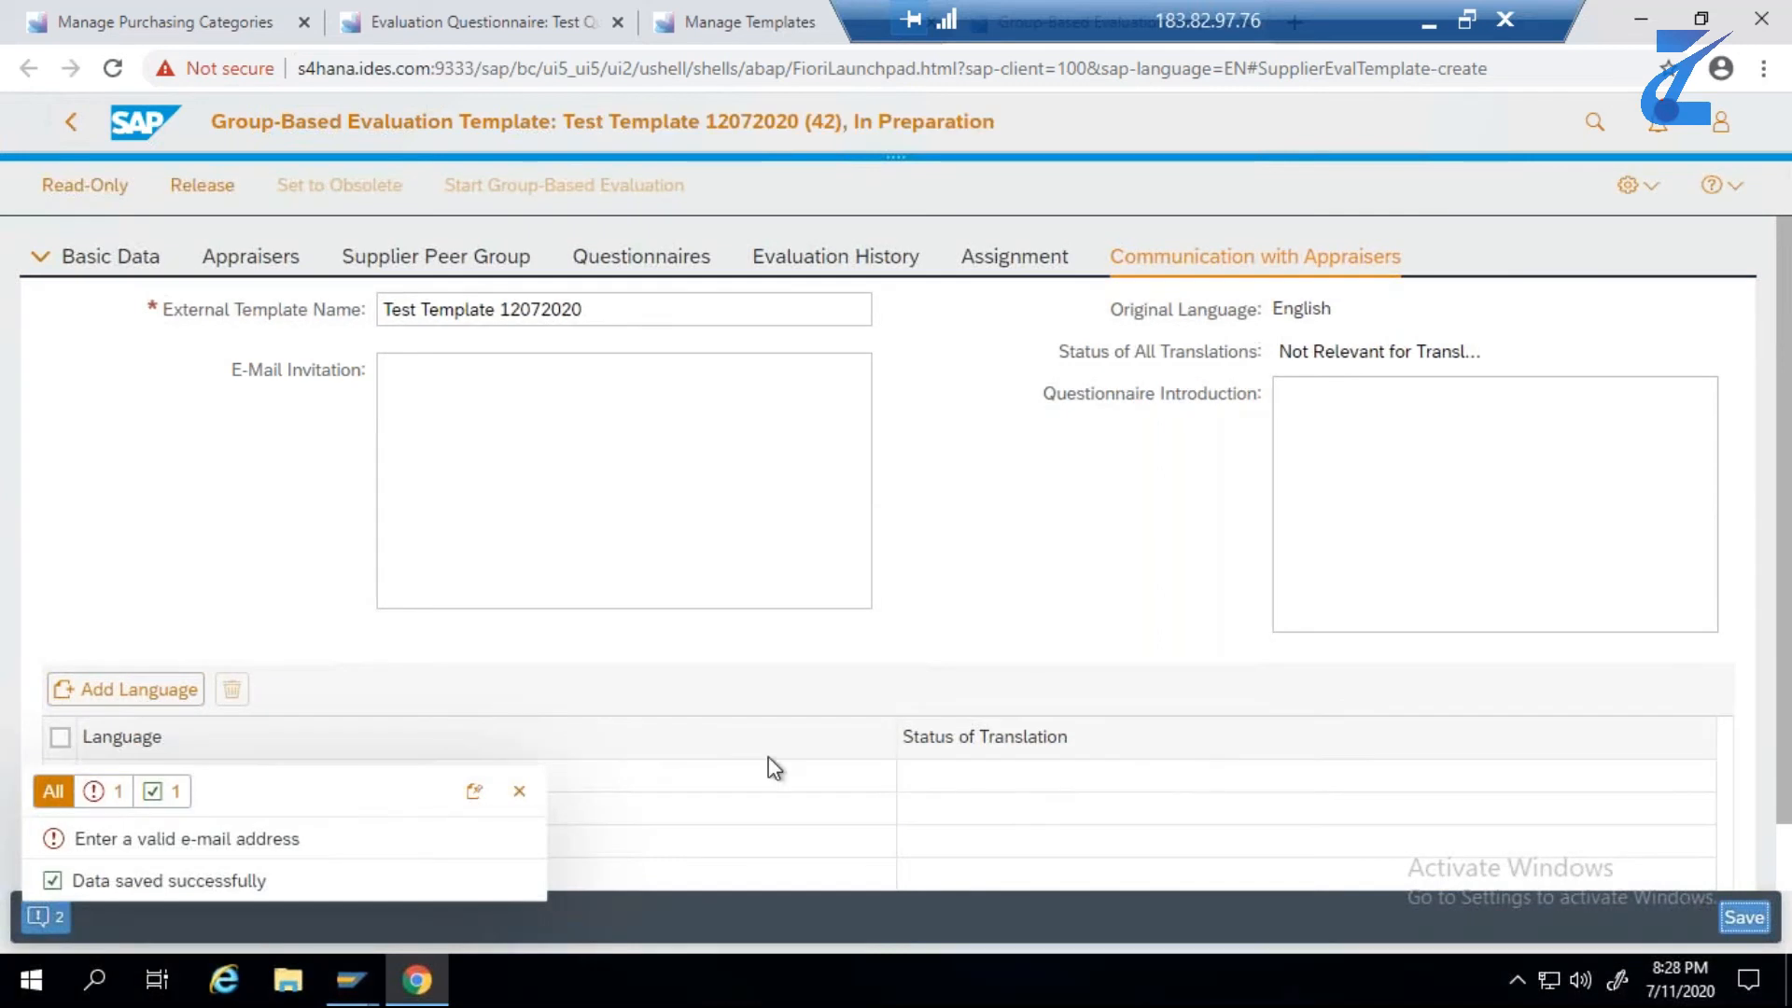
- Enter the e-mail address of appraiser BPINST and save the evaluation template
left_click(520, 793)
left_click(1008, 266)
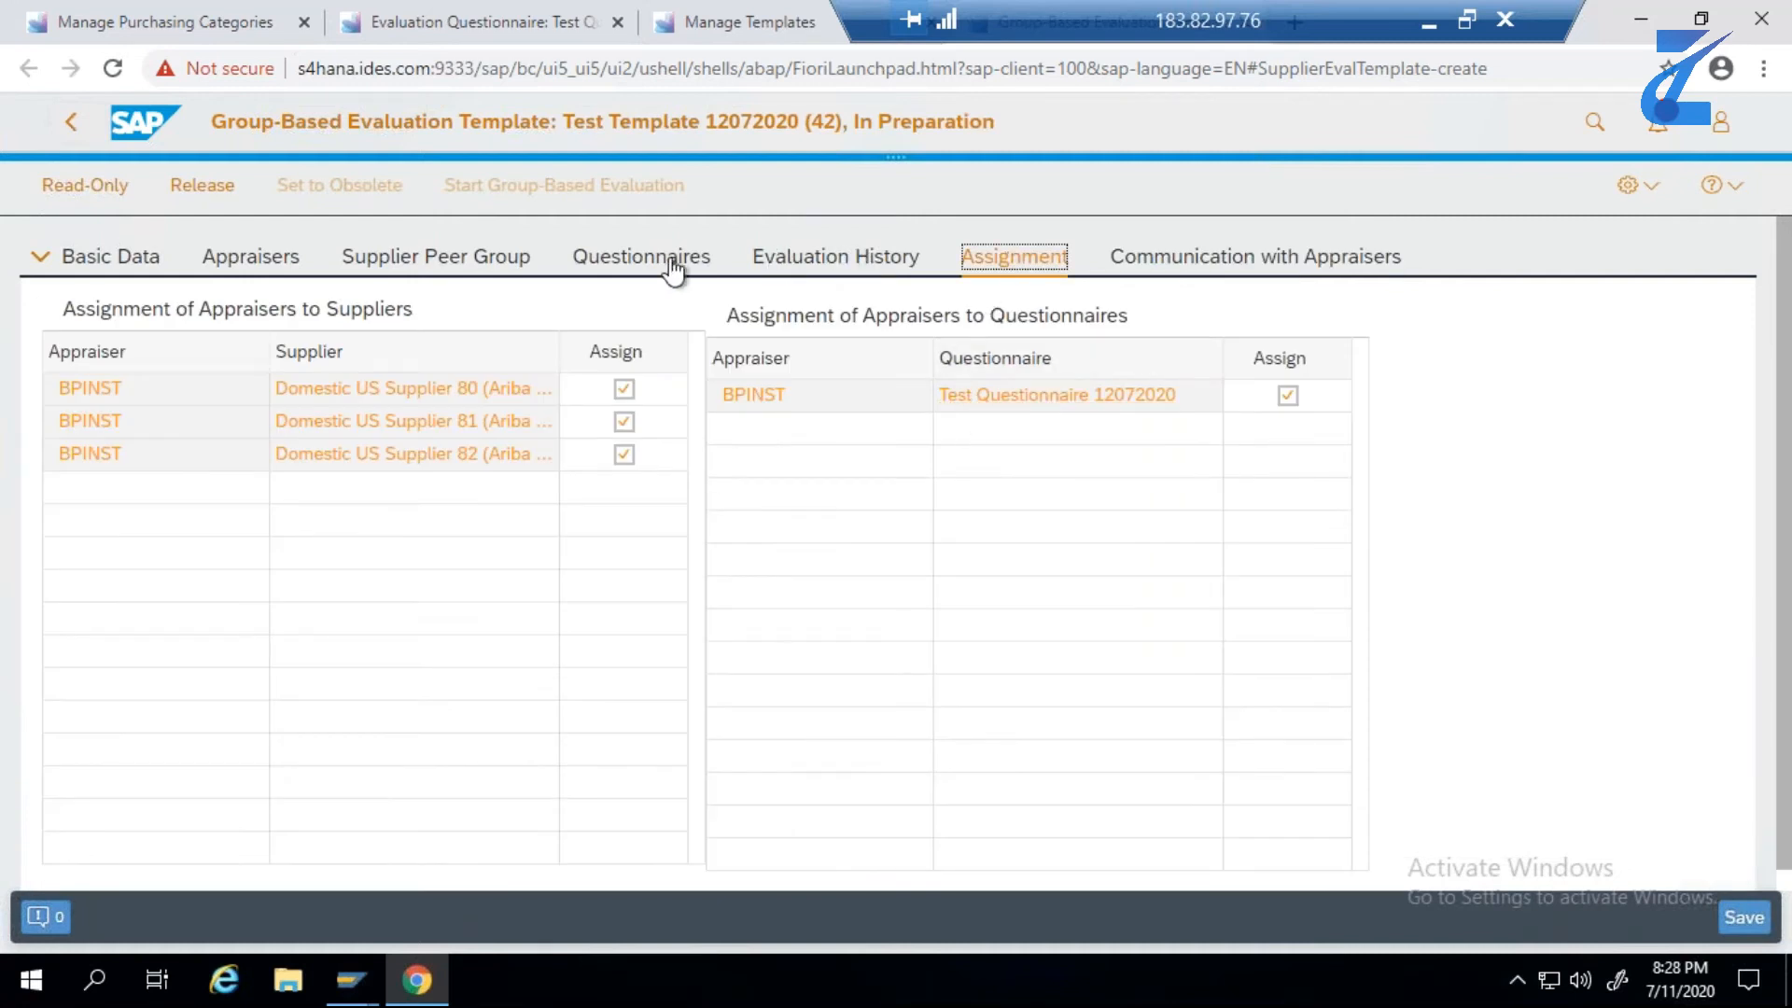
left_click(250, 266)
left_click(1376, 444)
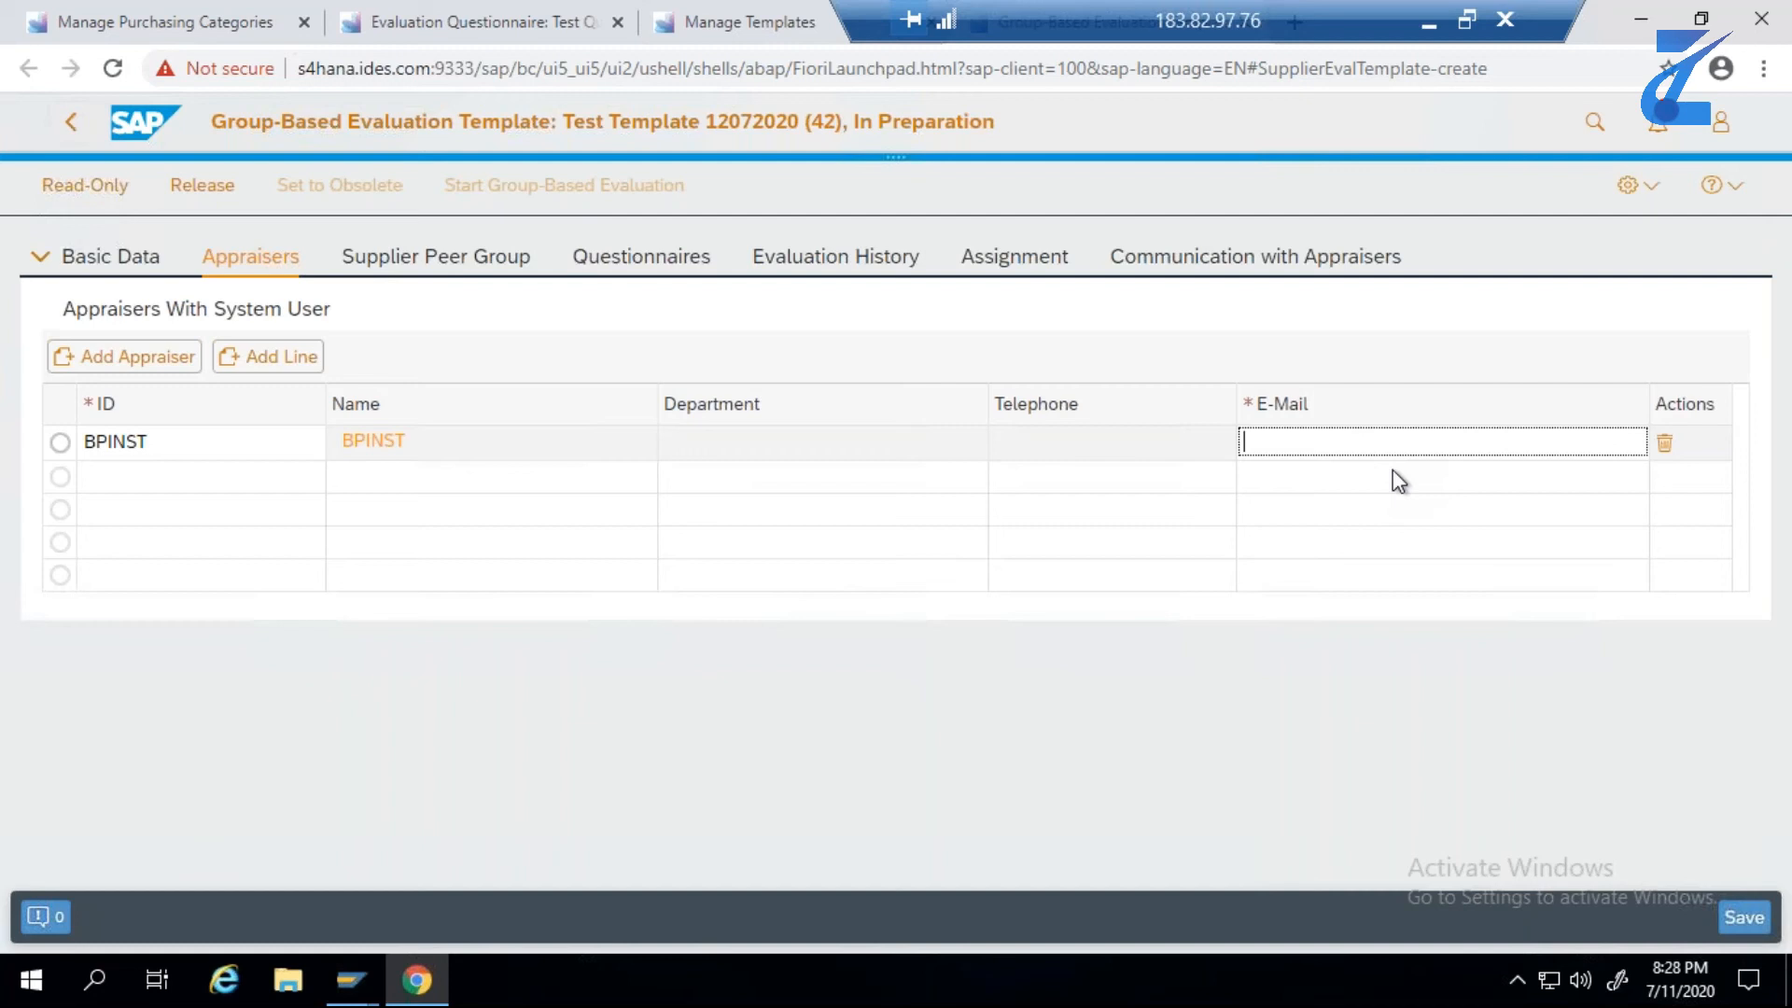
type("SA")
left_click(1389, 491)
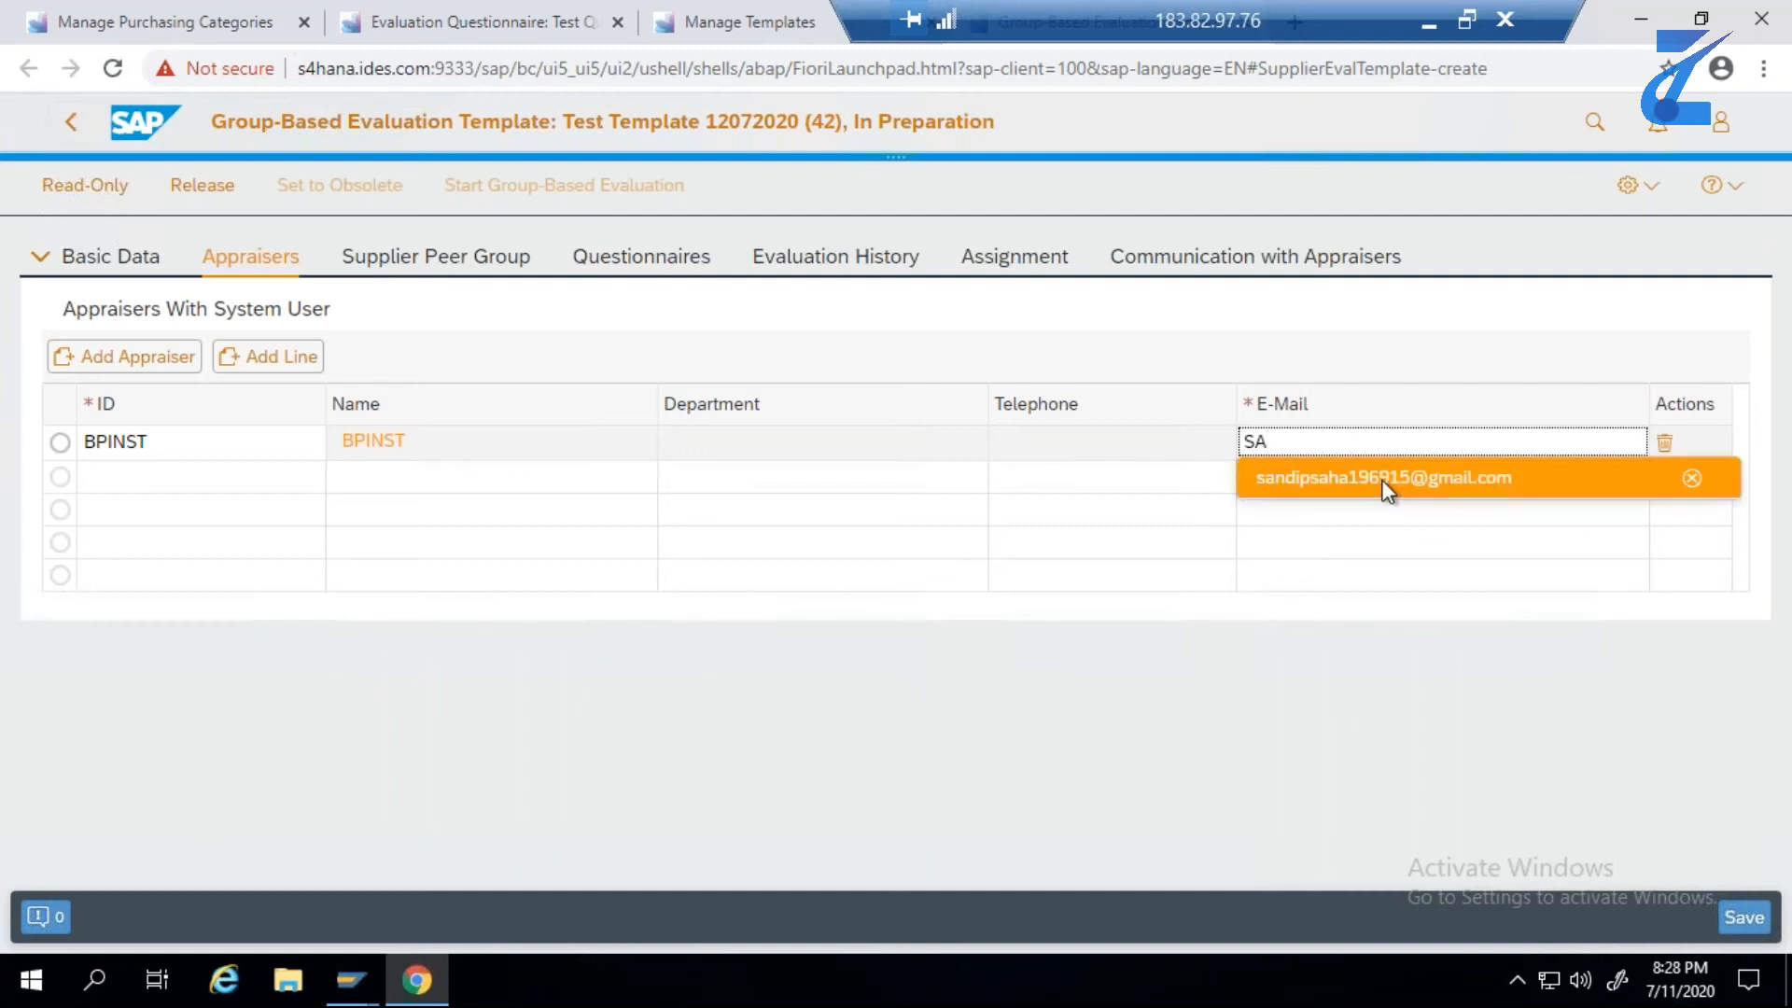
left_click(1742, 922)
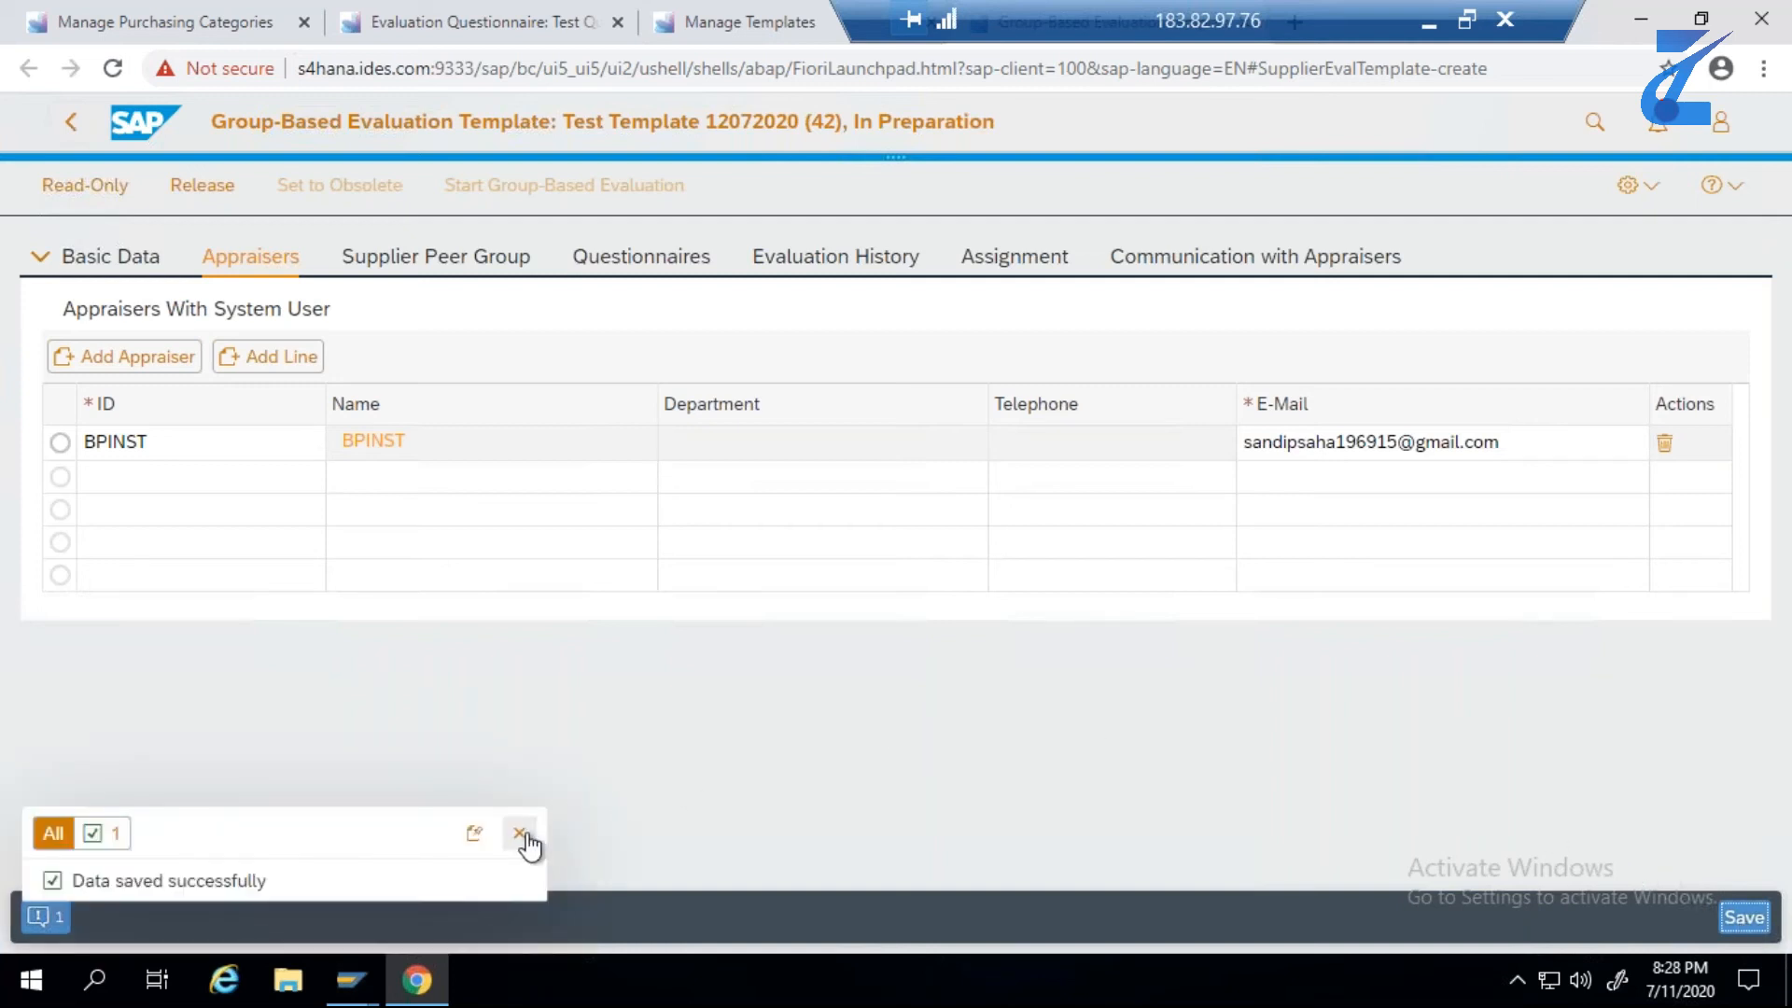
left_click(521, 833)
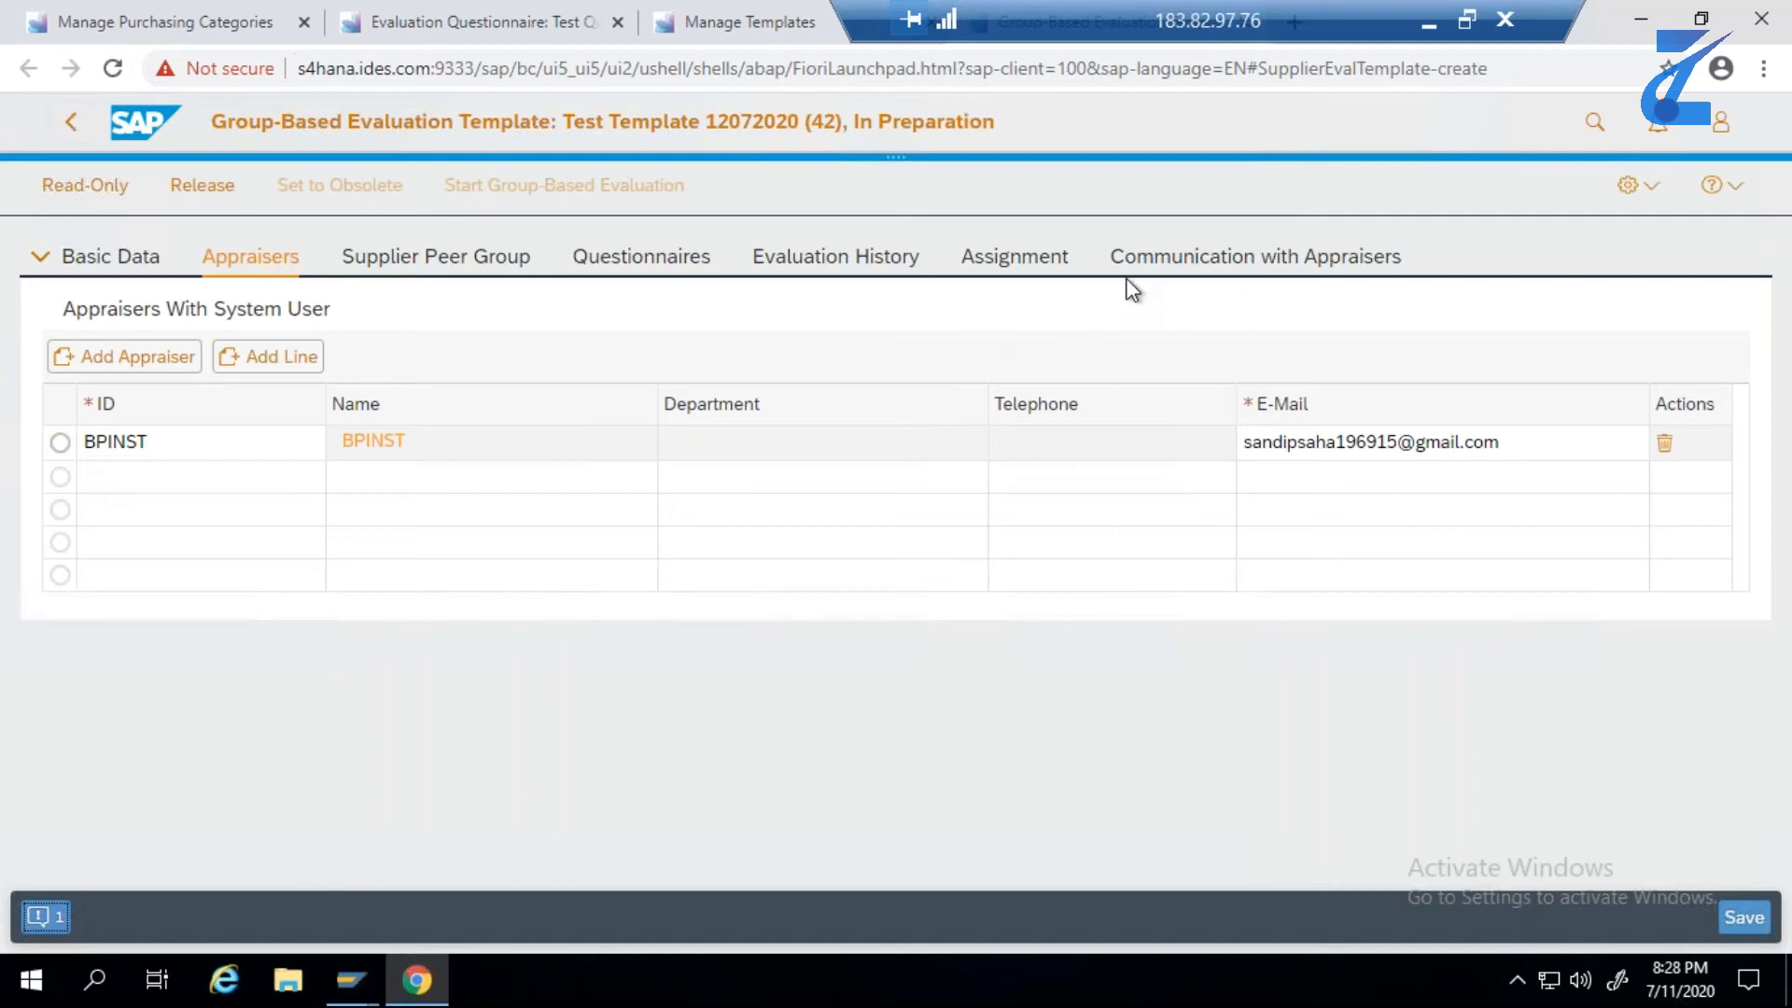
- Release the evaluation template Test Template 12072020 and save it
left_click(1162, 267)
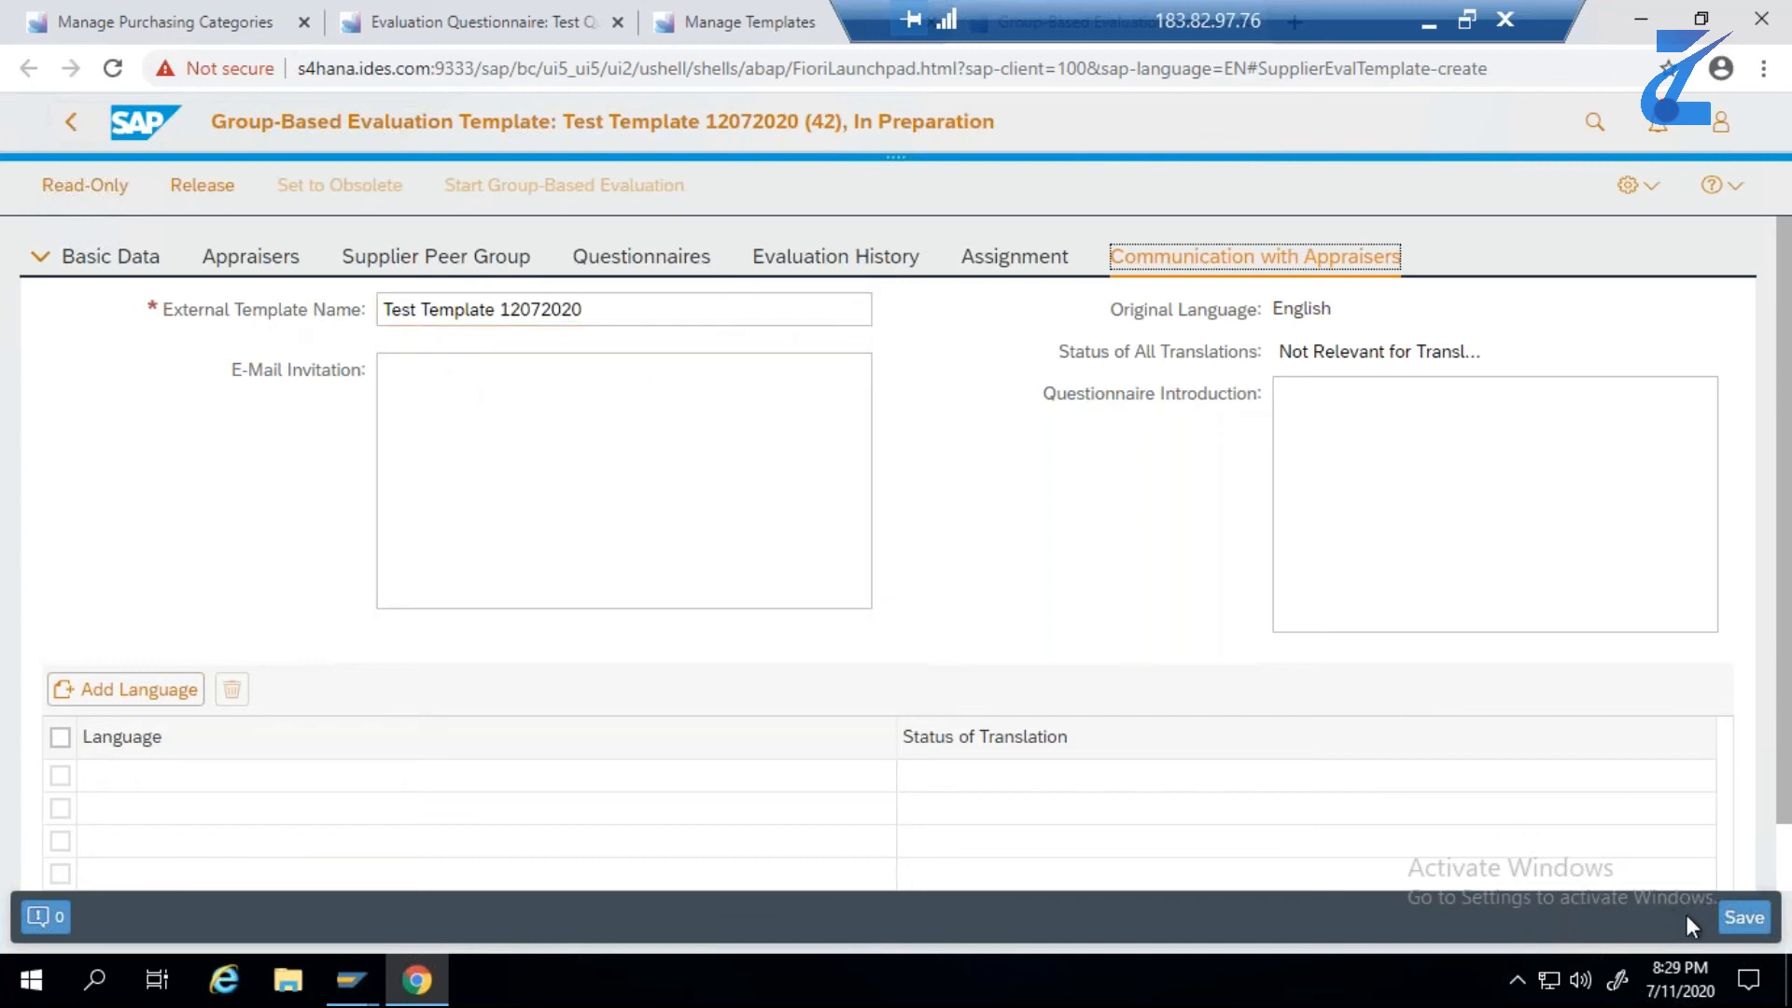
left_click(1736, 927)
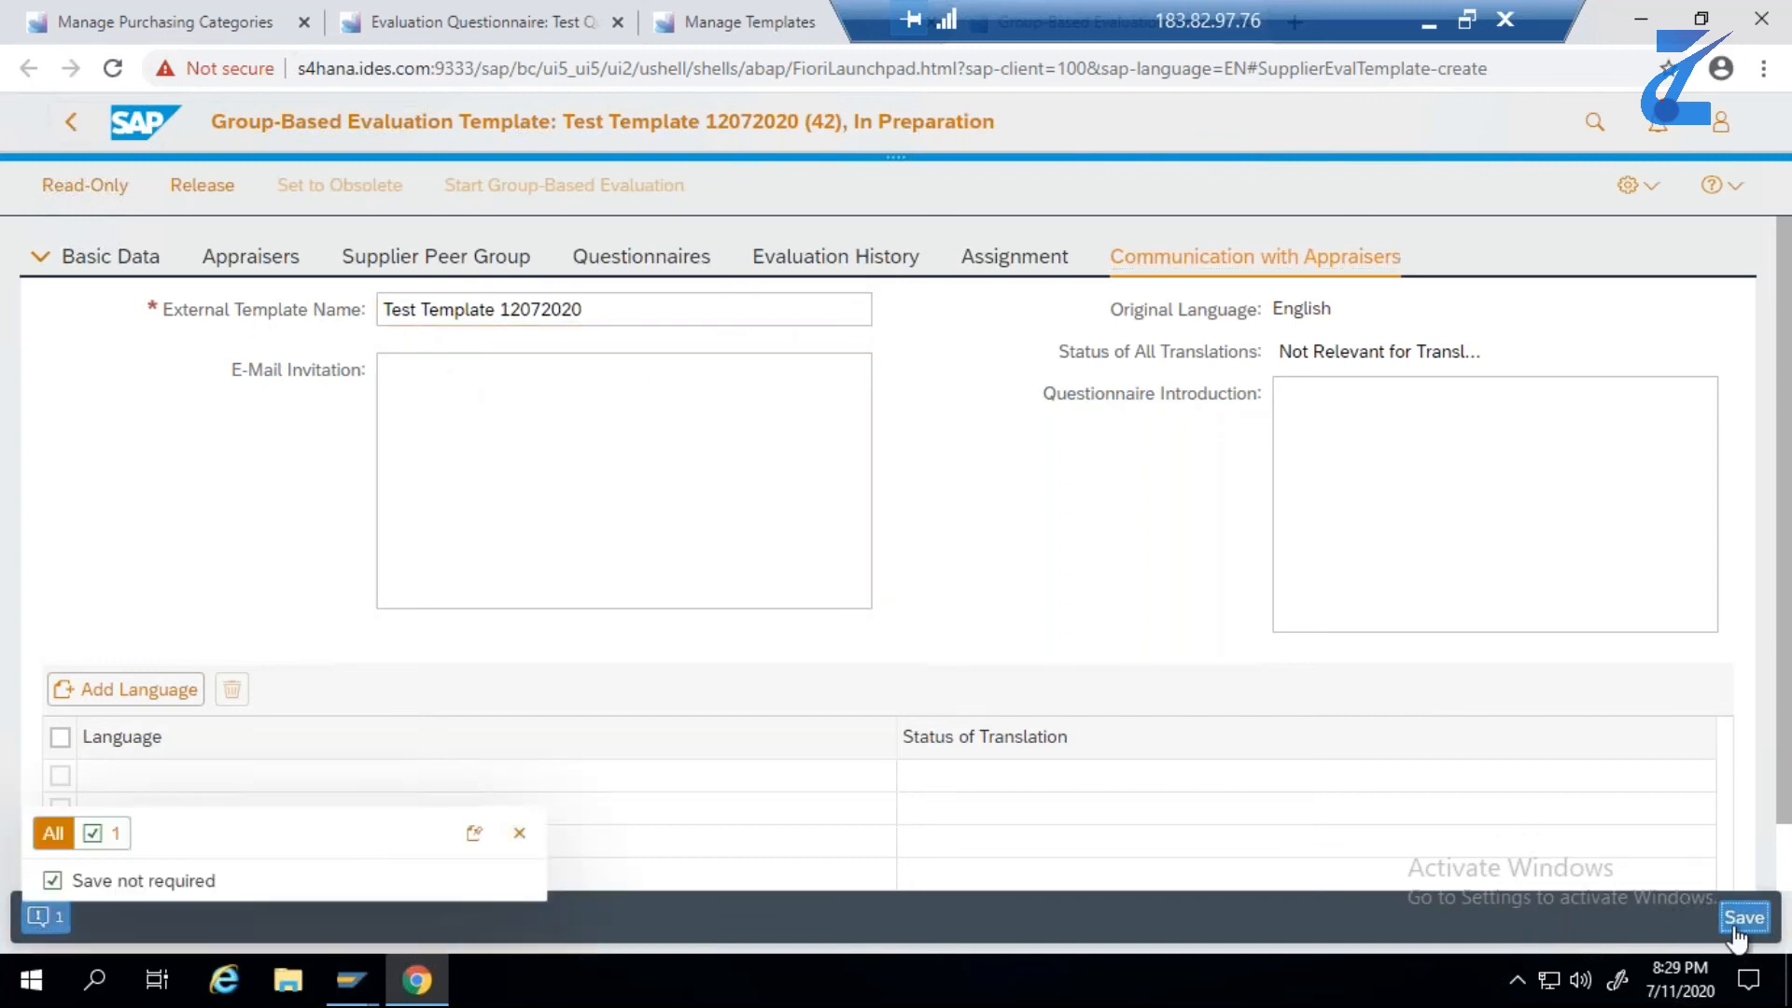
left_click(521, 834)
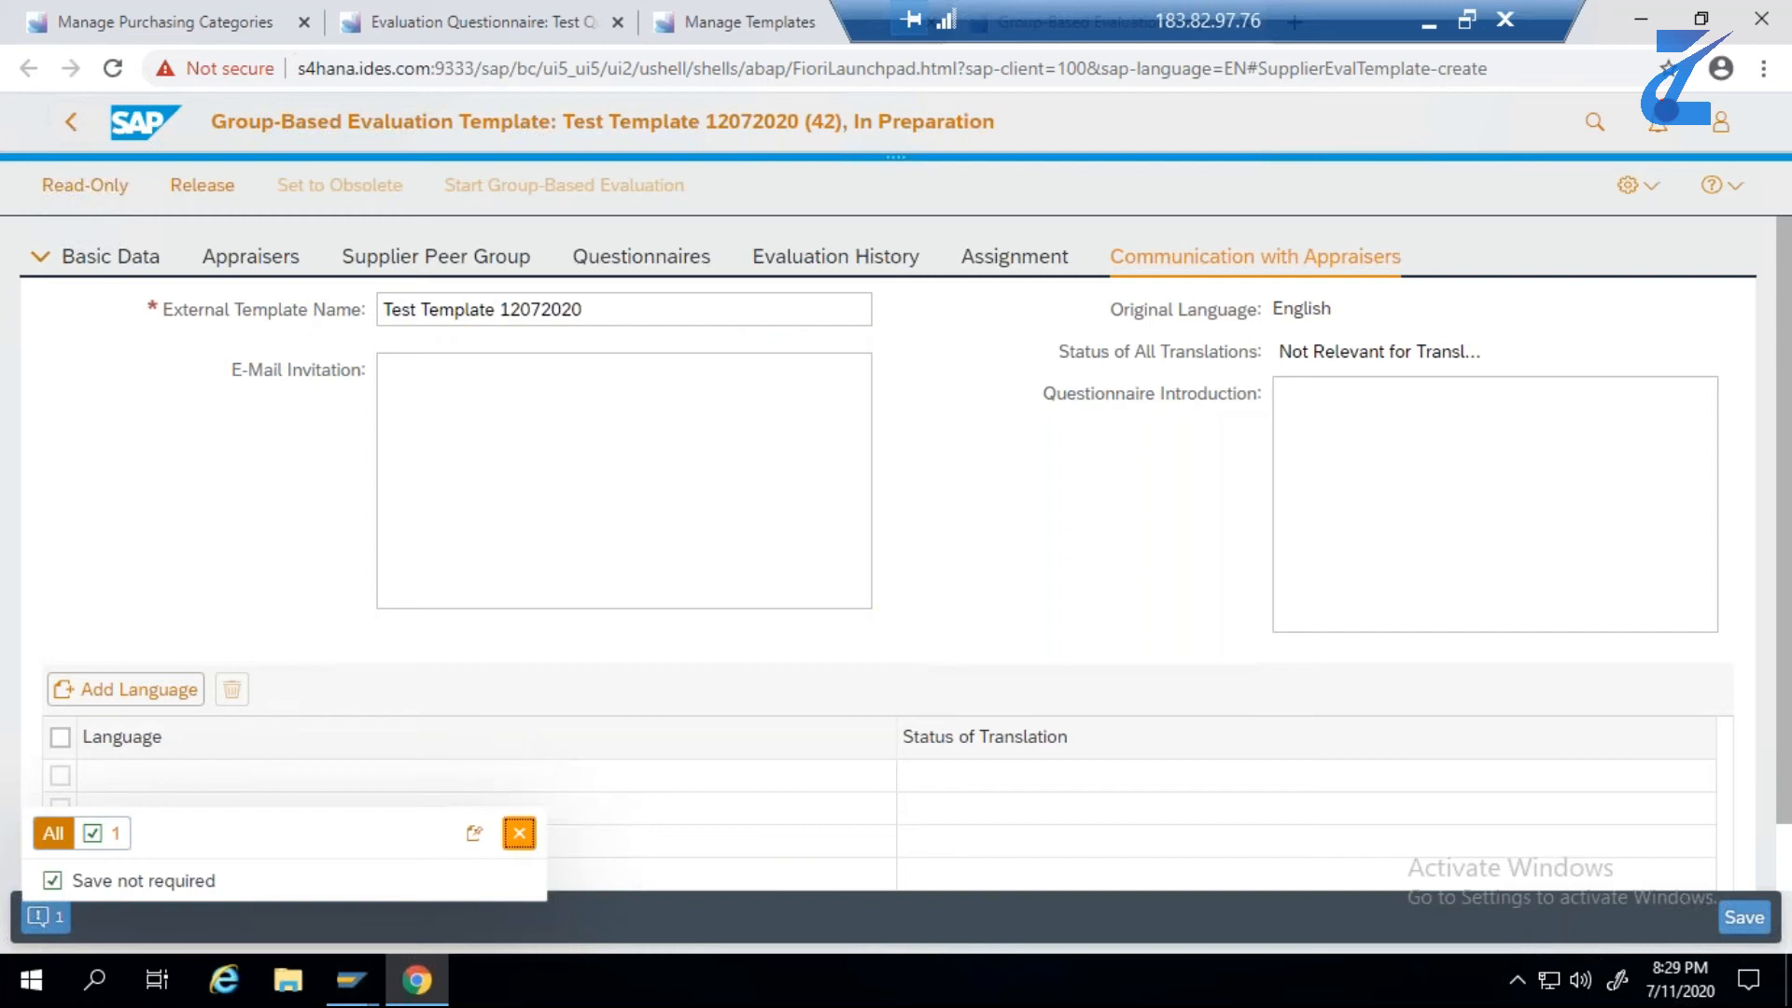
left_click(210, 190)
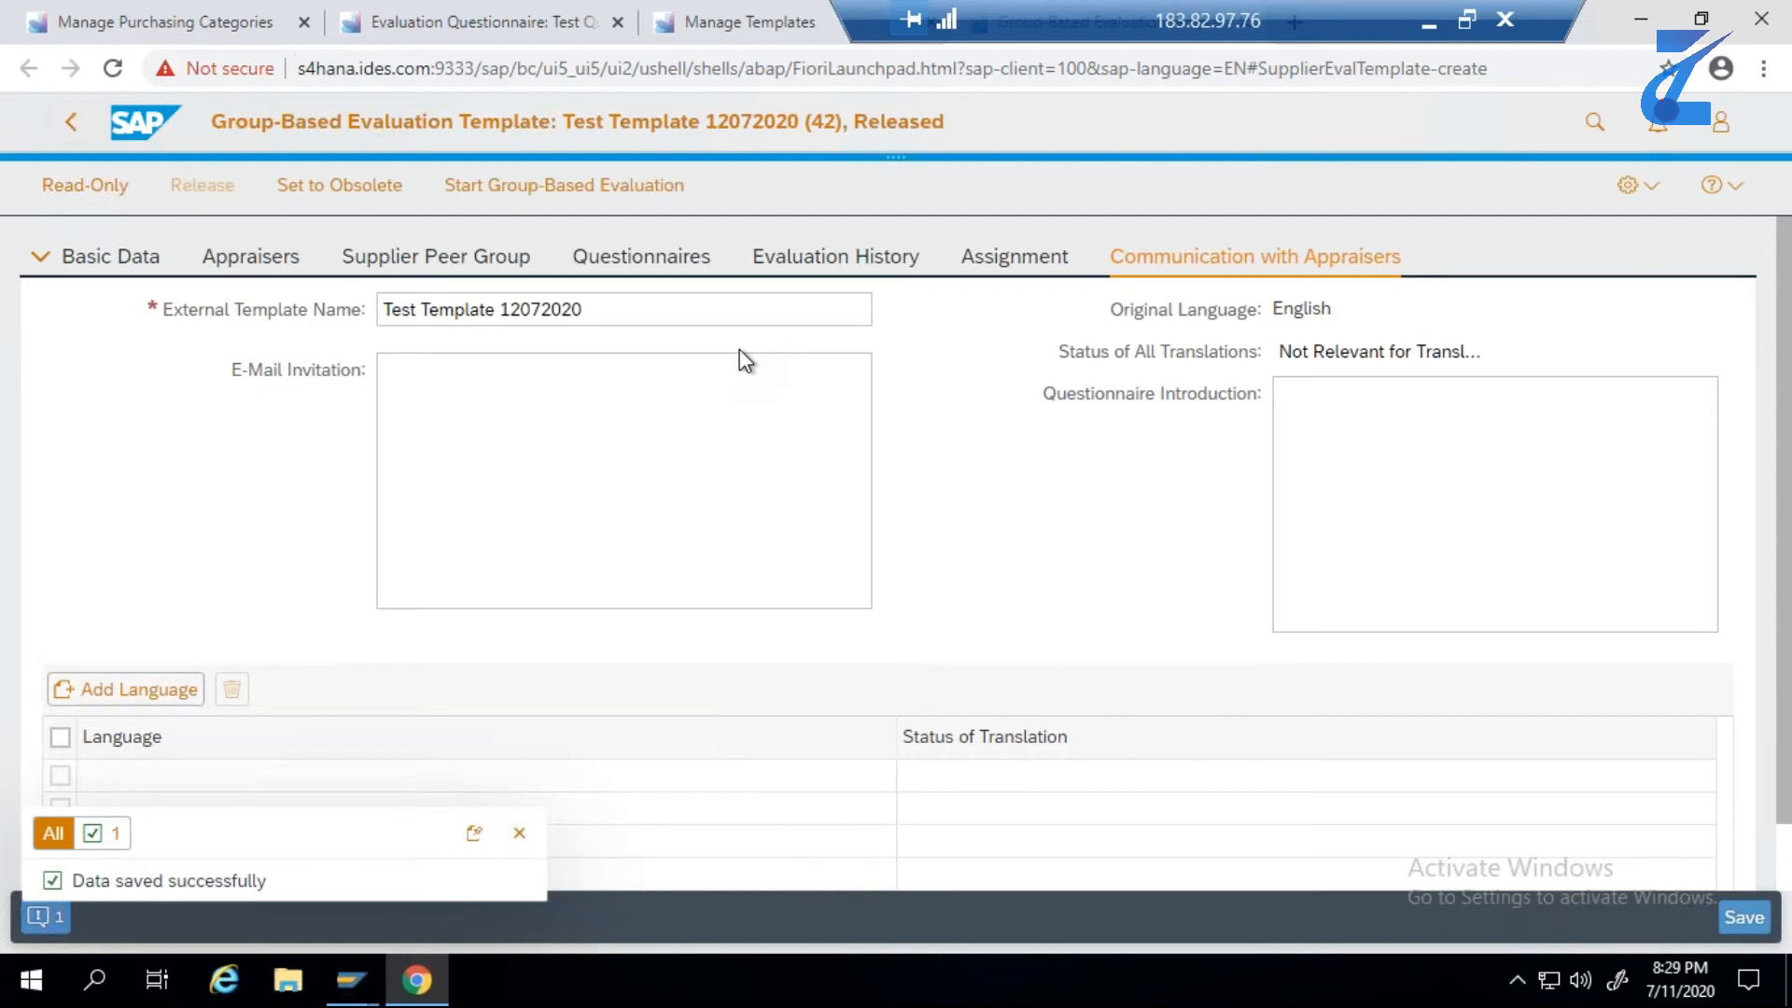
left_click(522, 835)
left_click(1736, 919)
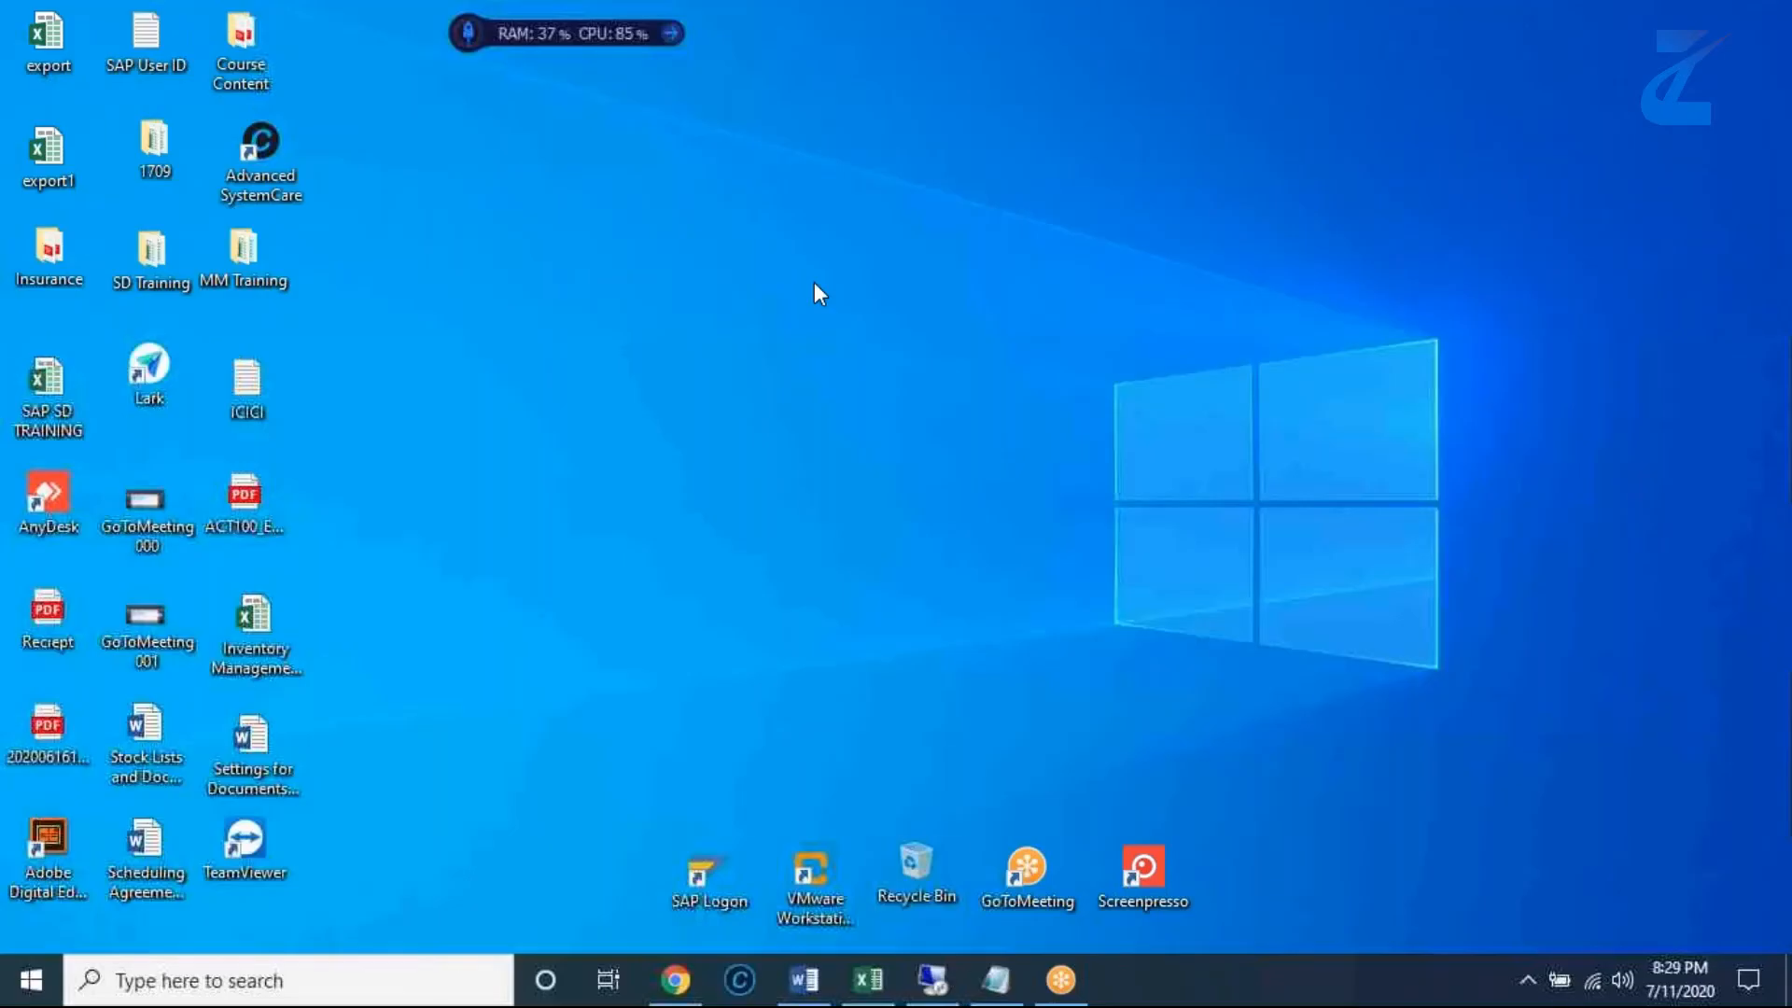
- Review steps 5 and 6 of the Excel test data, covering the evaluation request and Evaluate Suppliers, and return to the SAP template
left_click(871, 978)
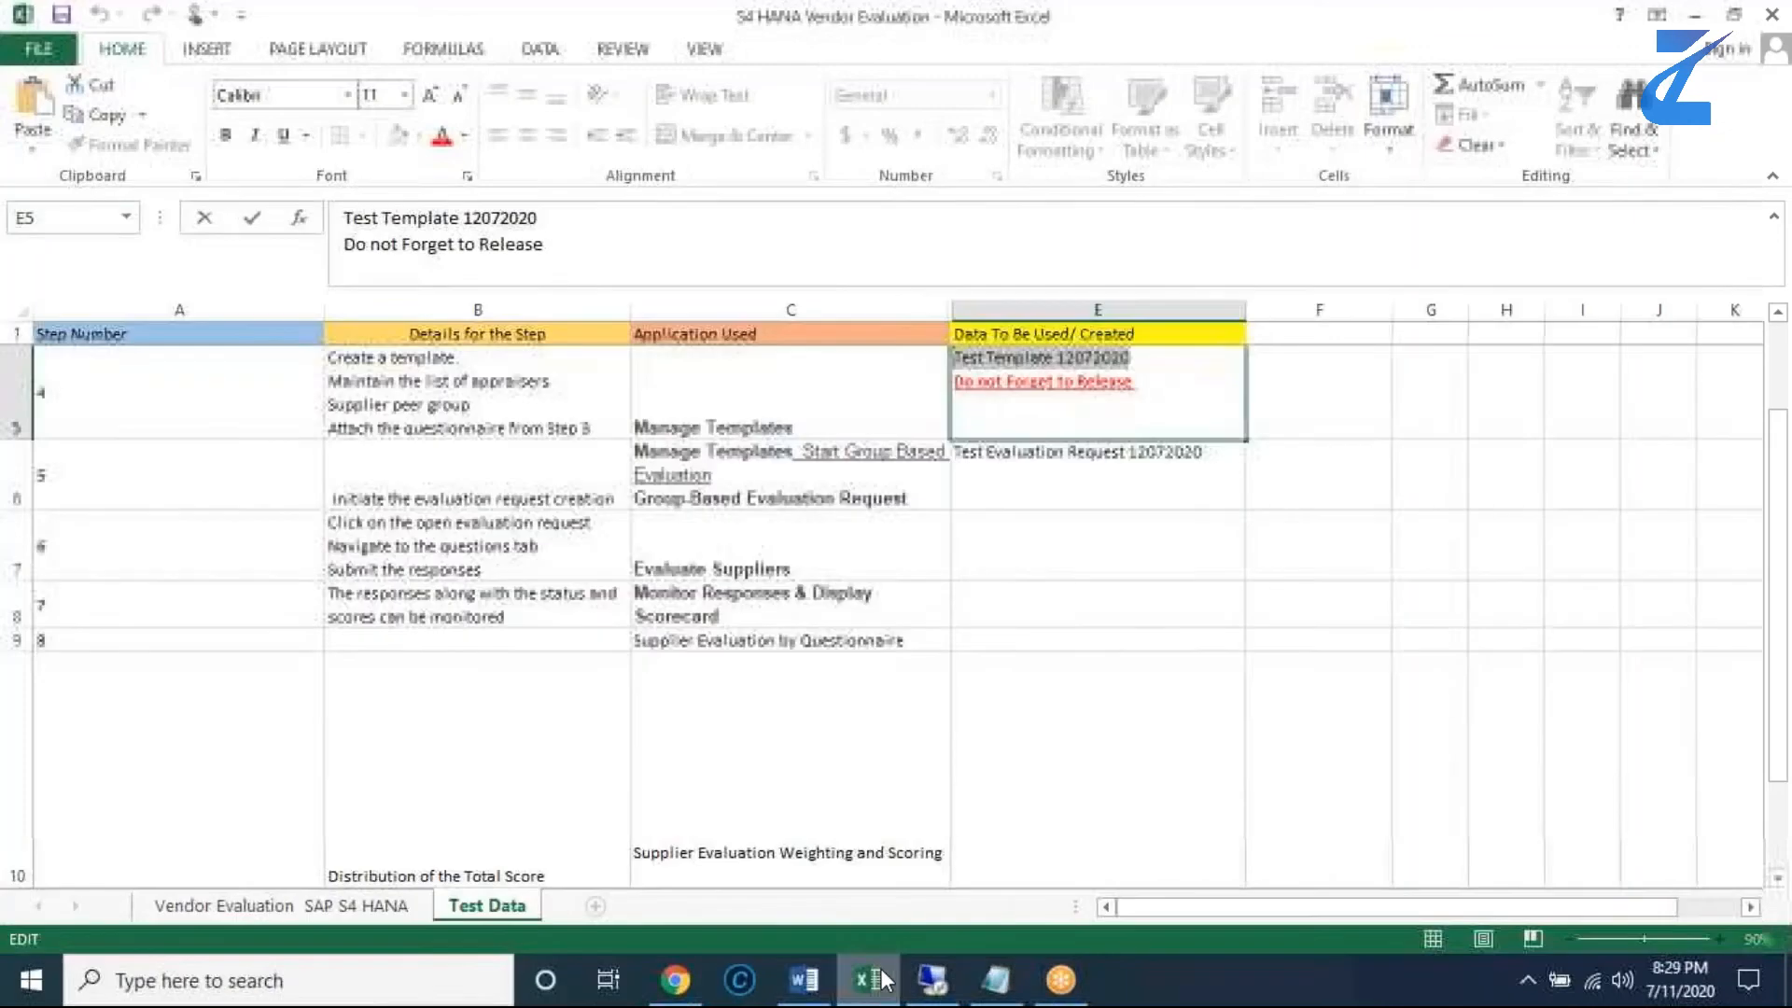
left_click(761, 467)
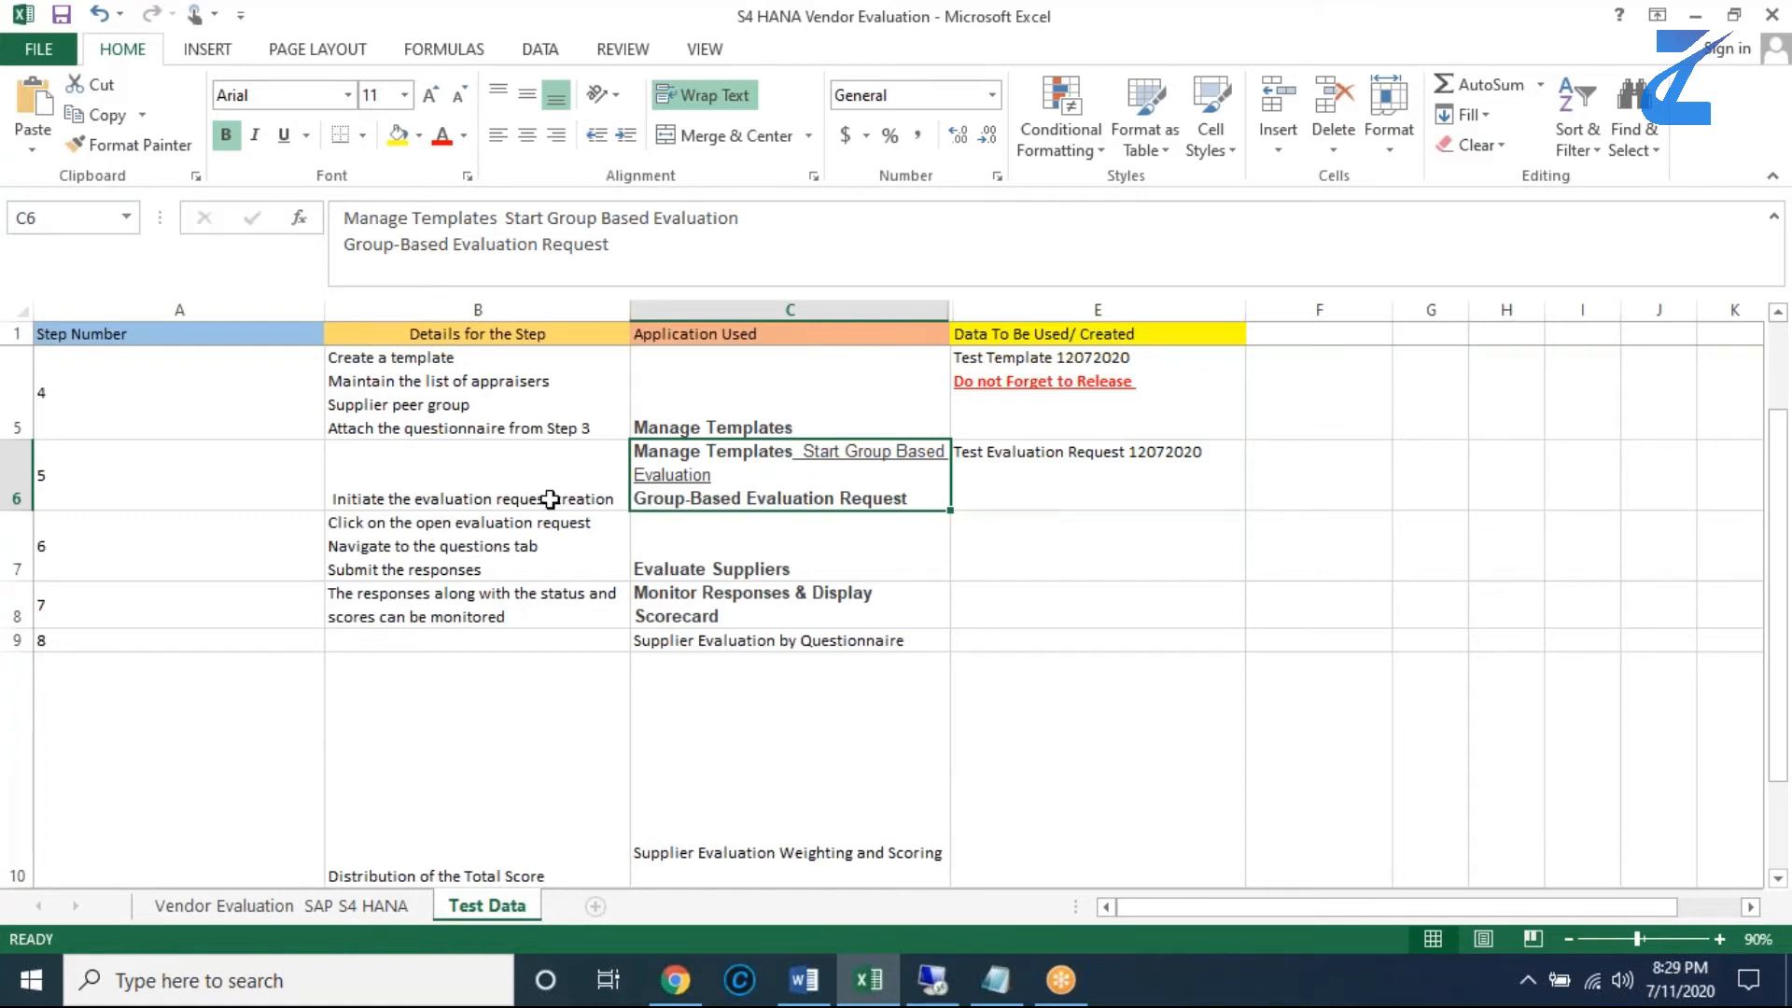
left_click(507, 500)
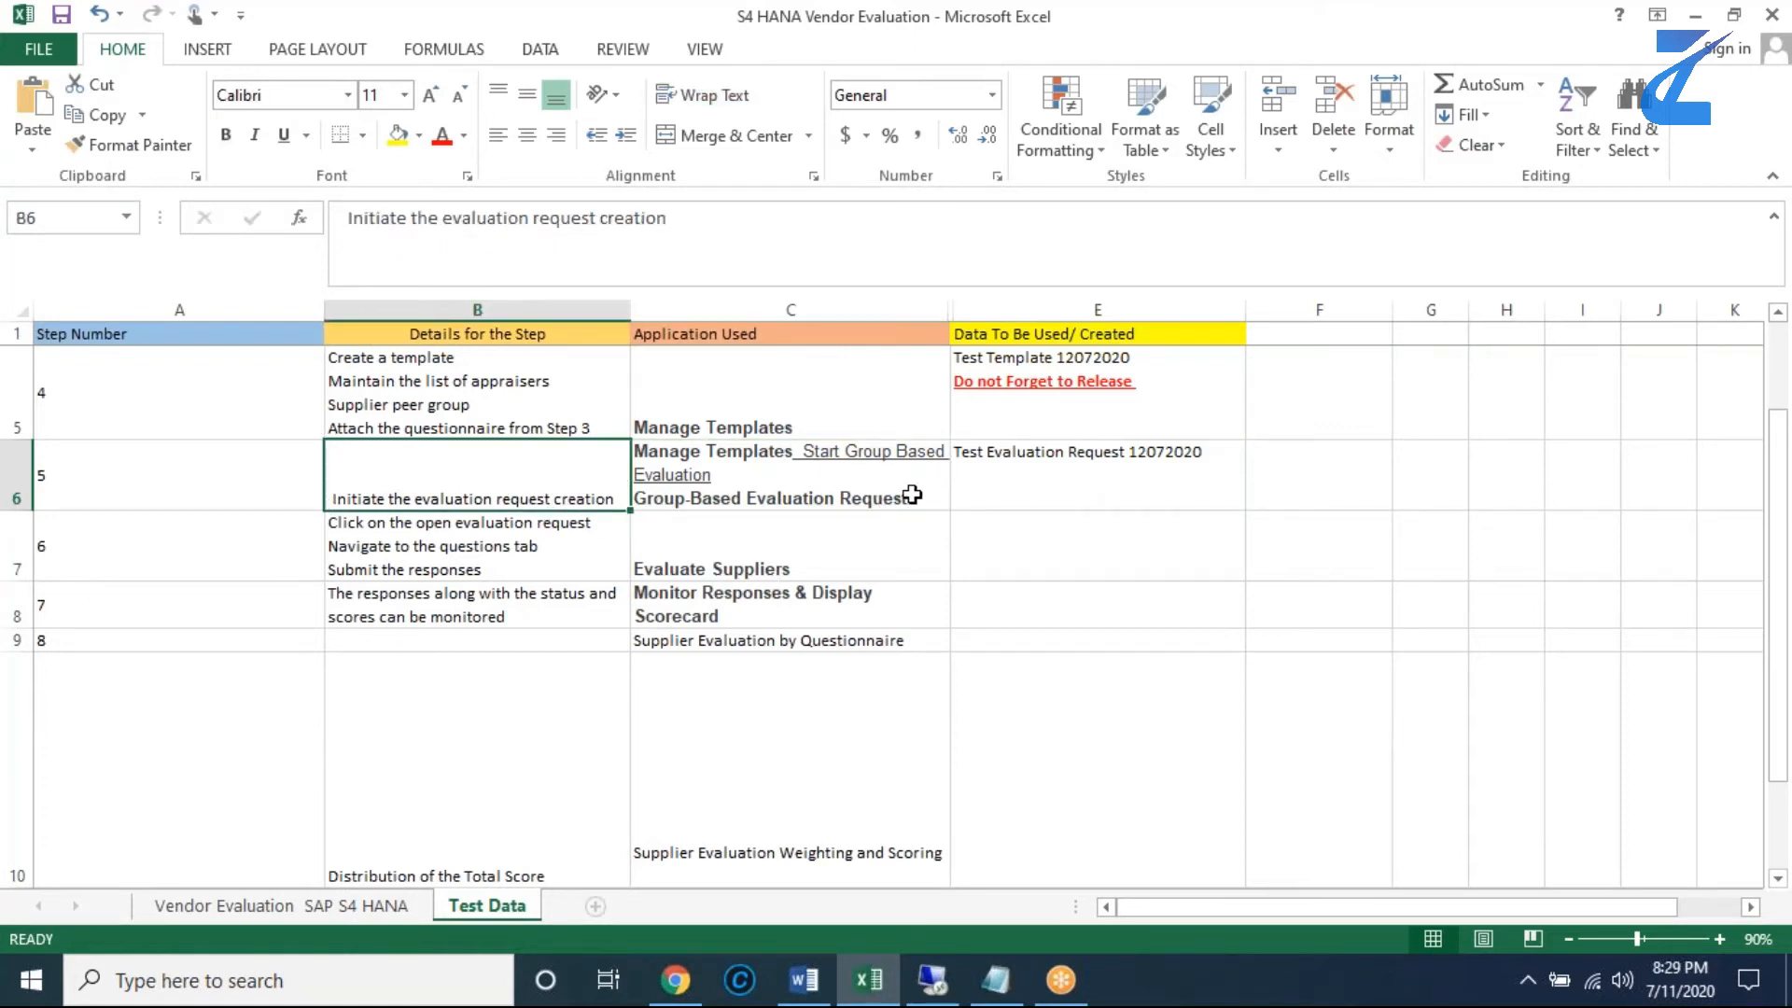
left_click(987, 490)
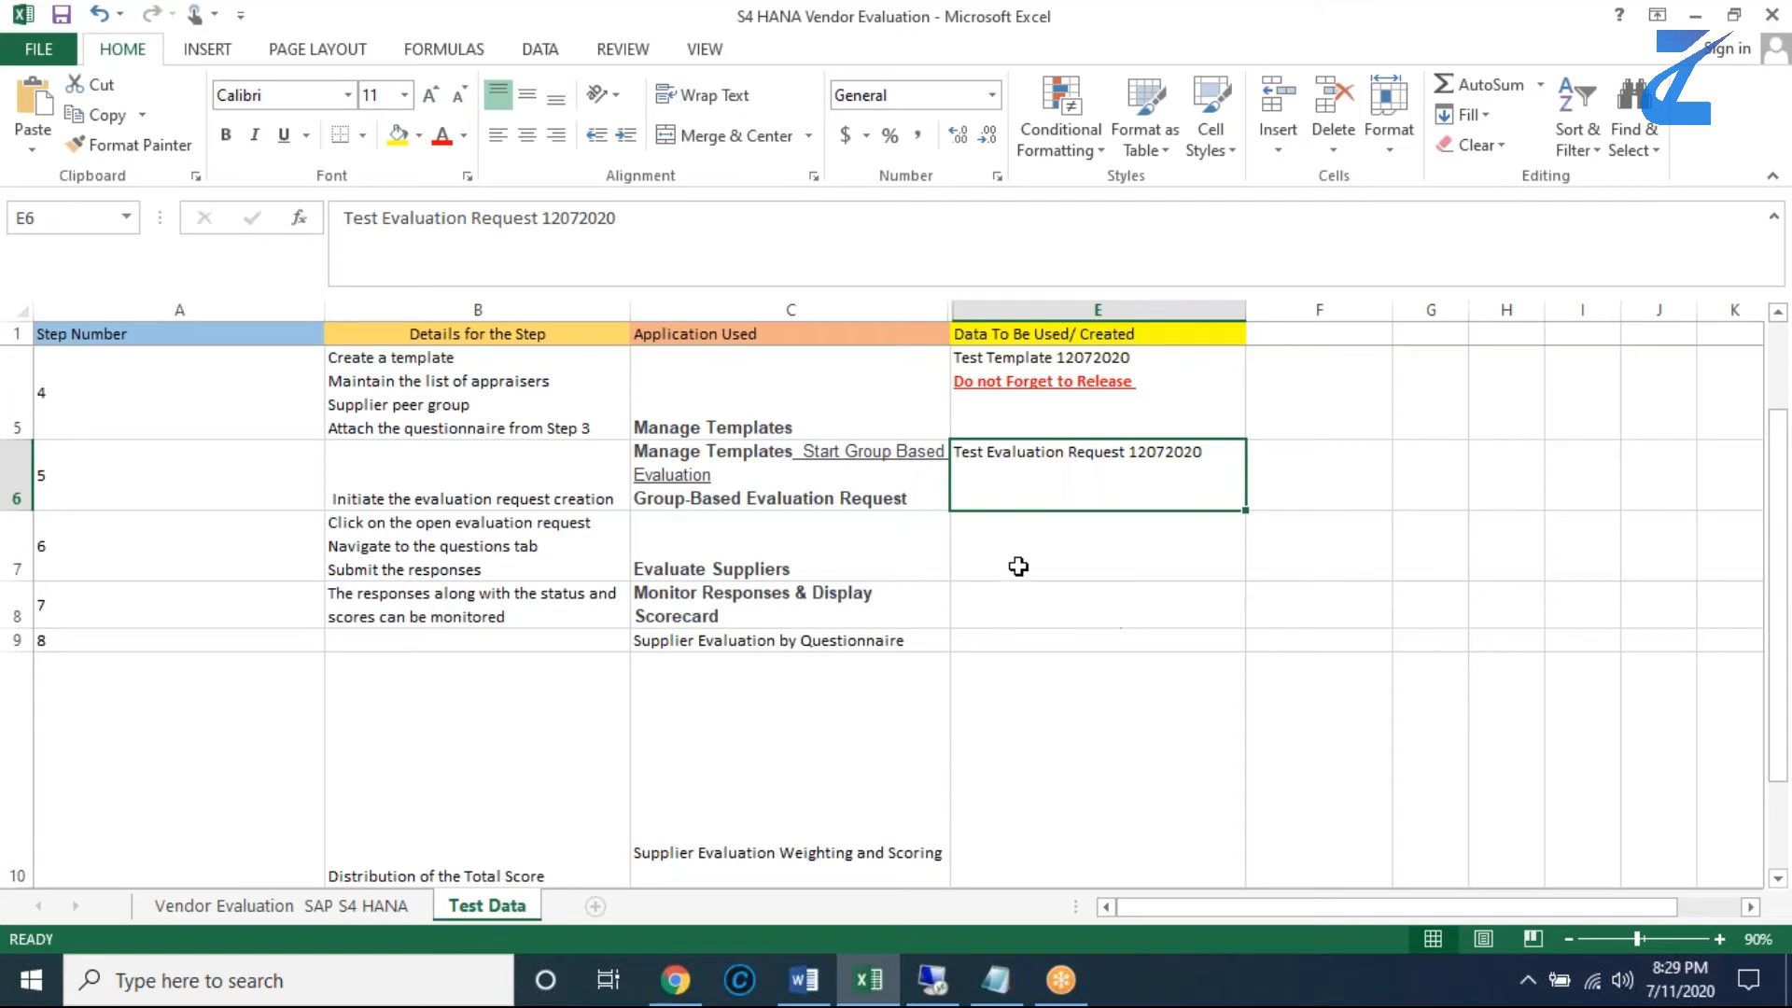
left_click(879, 555)
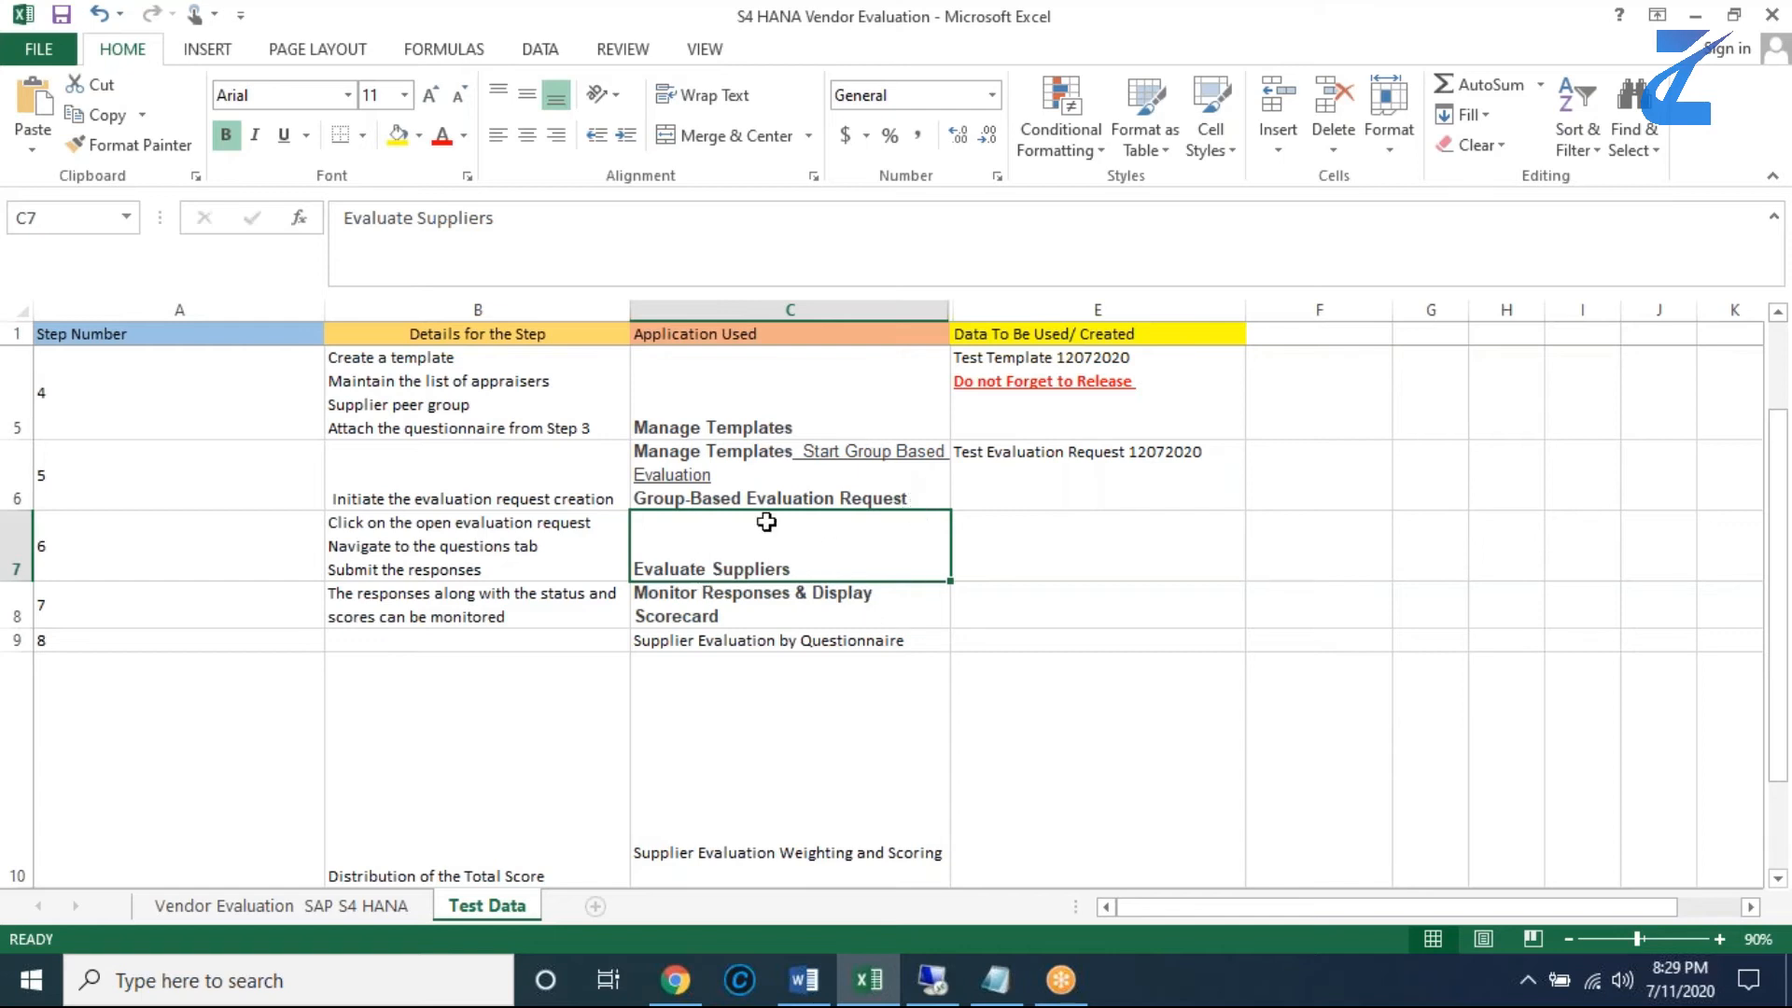
left_click(931, 980)
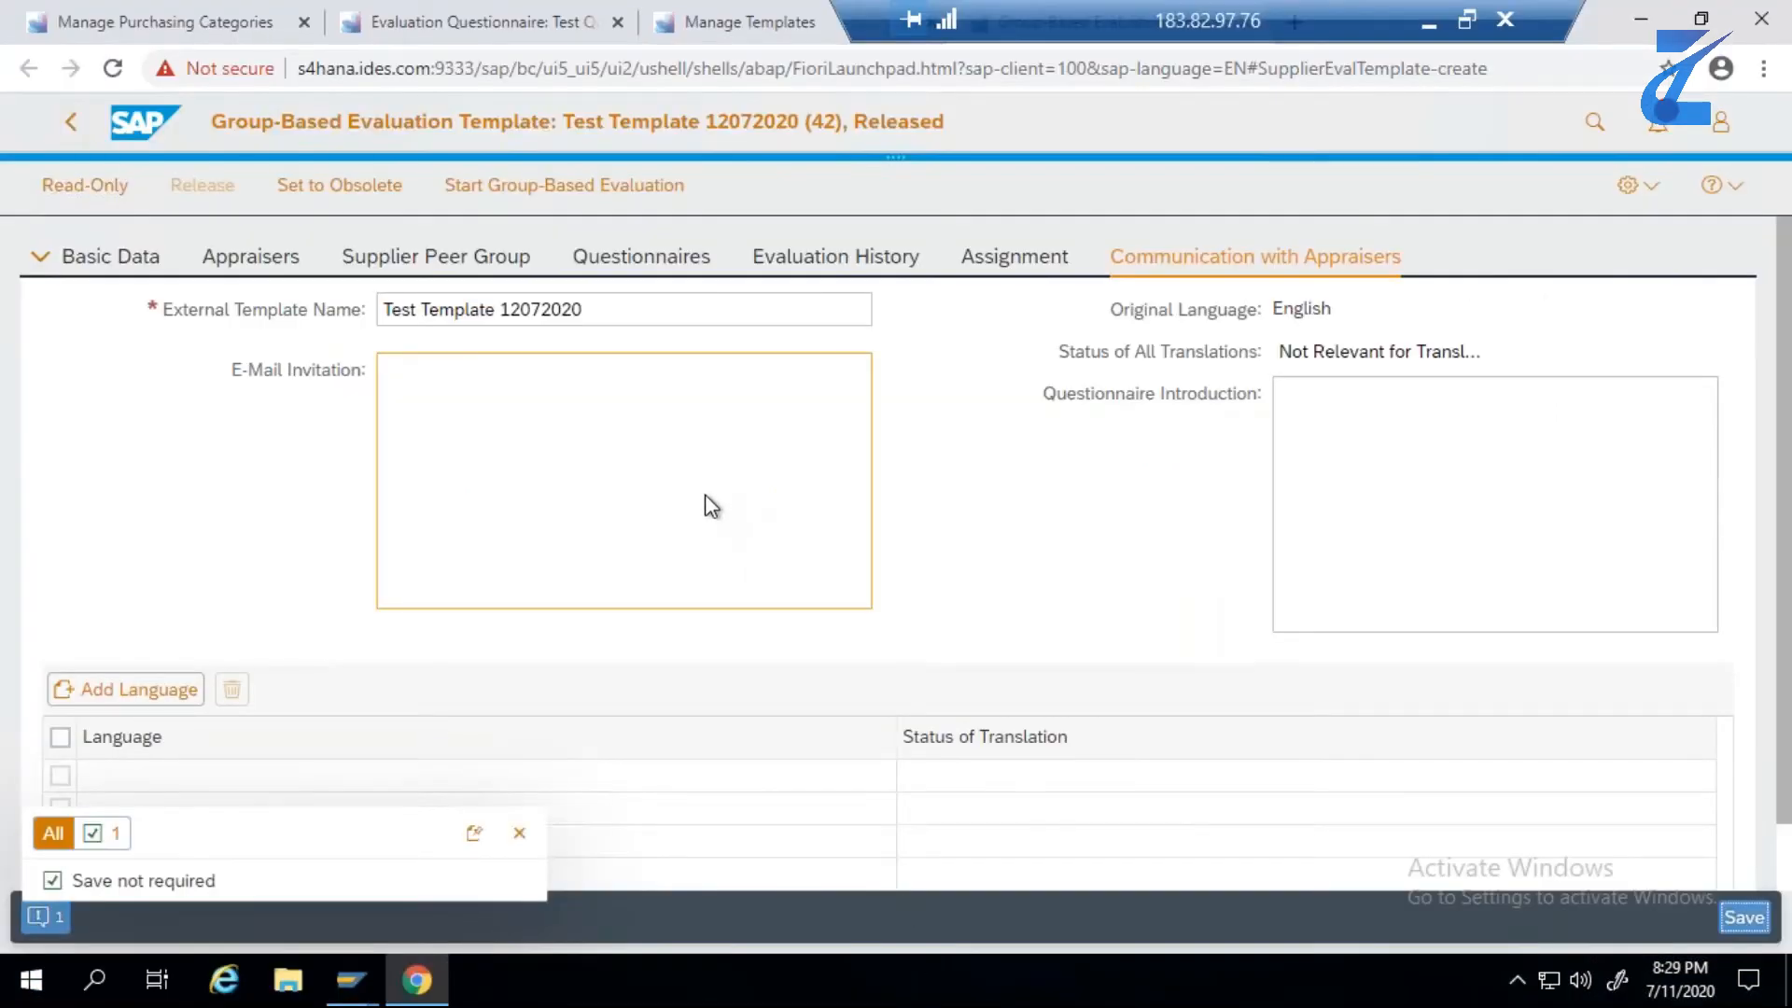
- Start a group-based evaluation from the released template and name the request Test Evaluation Request 12072020, copied from the Excel test data
left_click(627, 197)
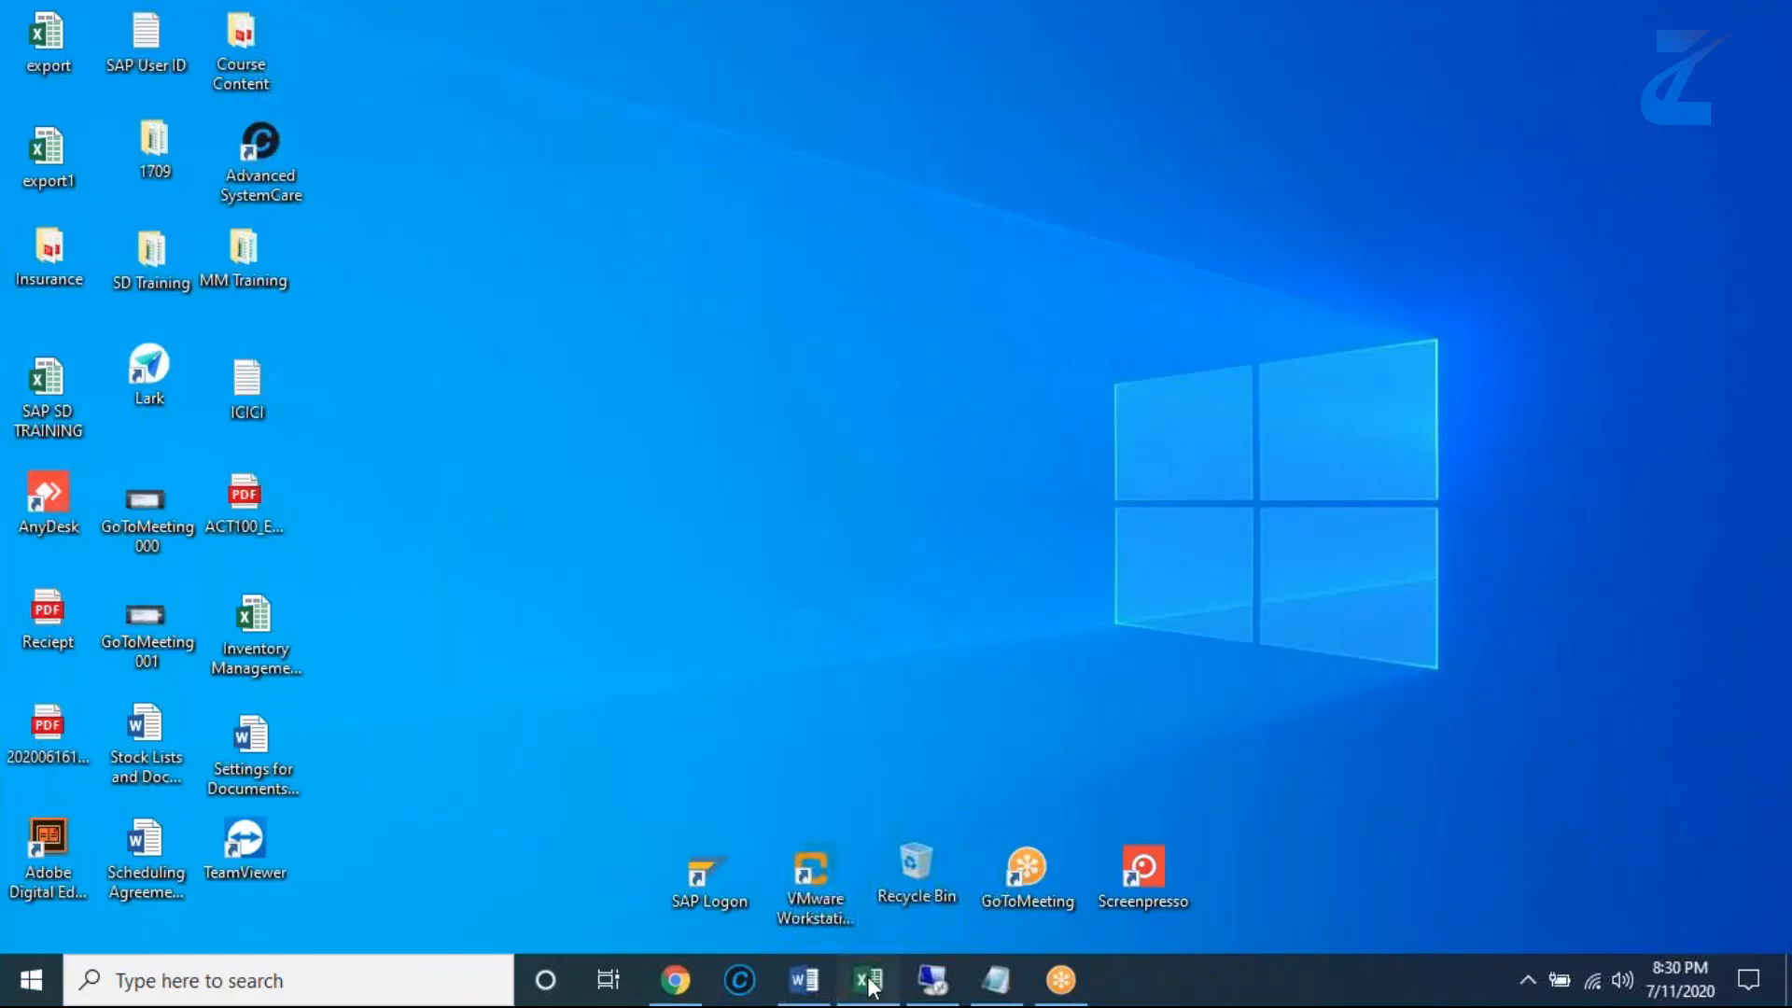
left_click(869, 985)
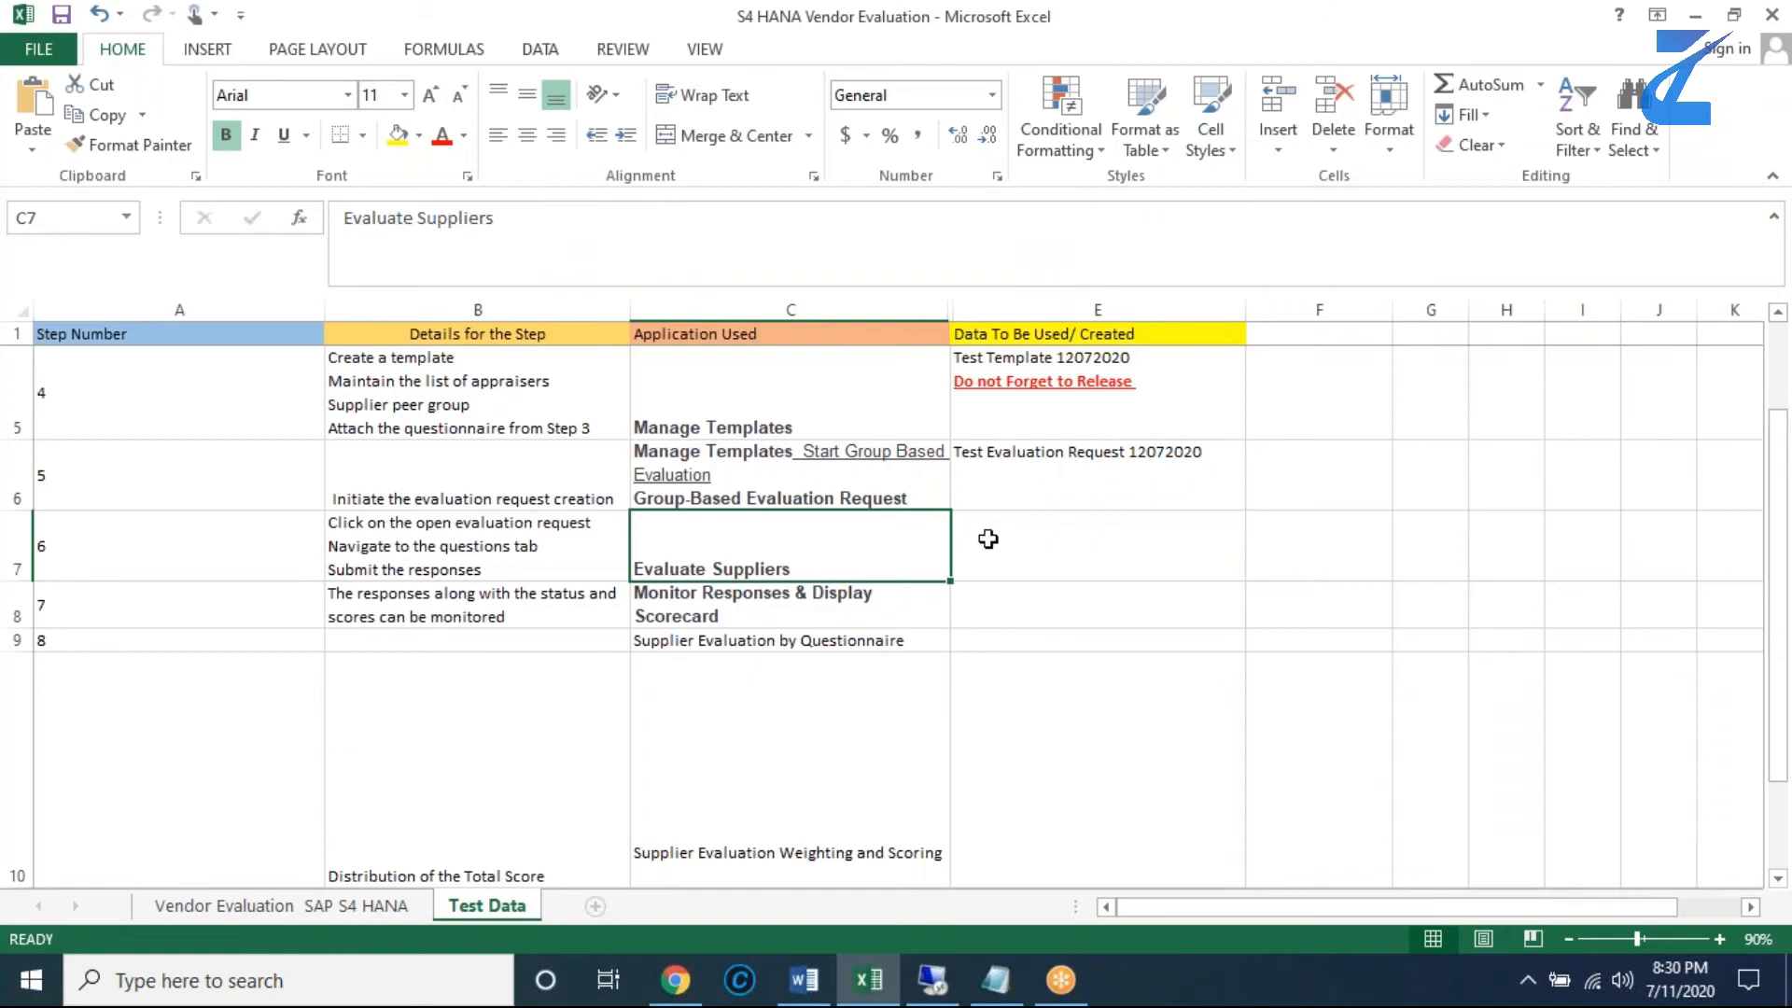
left_click(994, 476)
double_click(1200, 453)
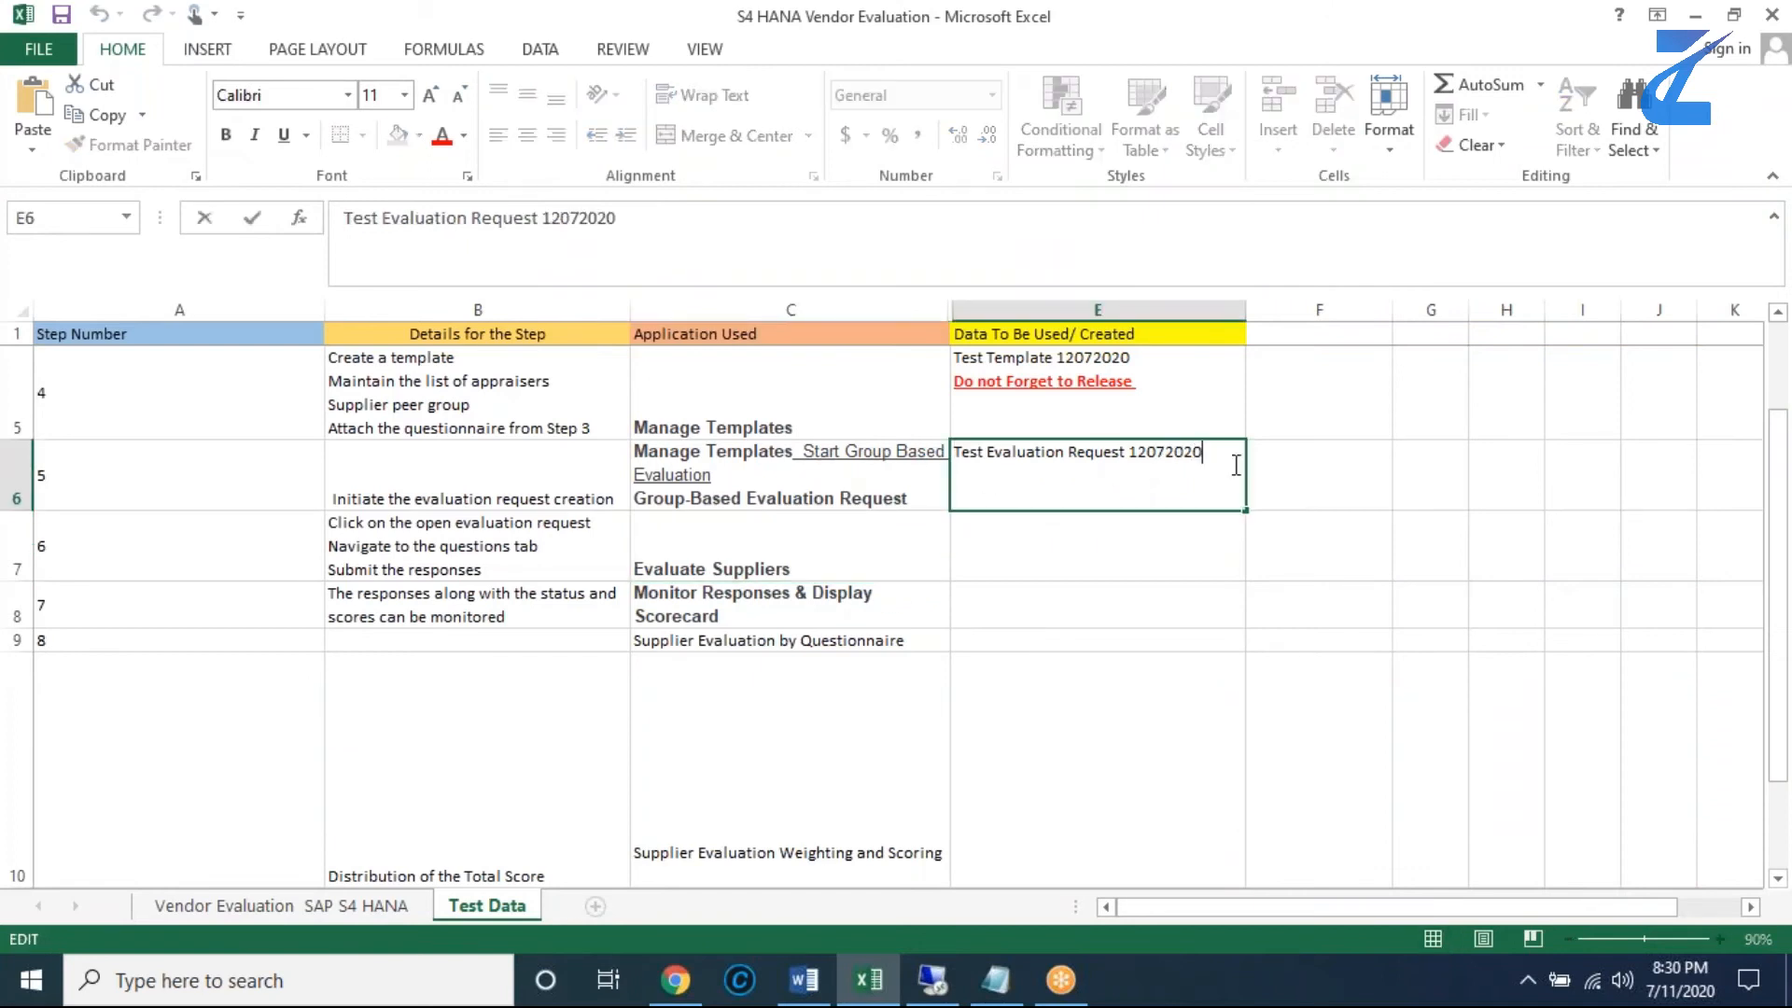
left_click_drag(1212, 456, 944, 454)
key("ctrl+c")
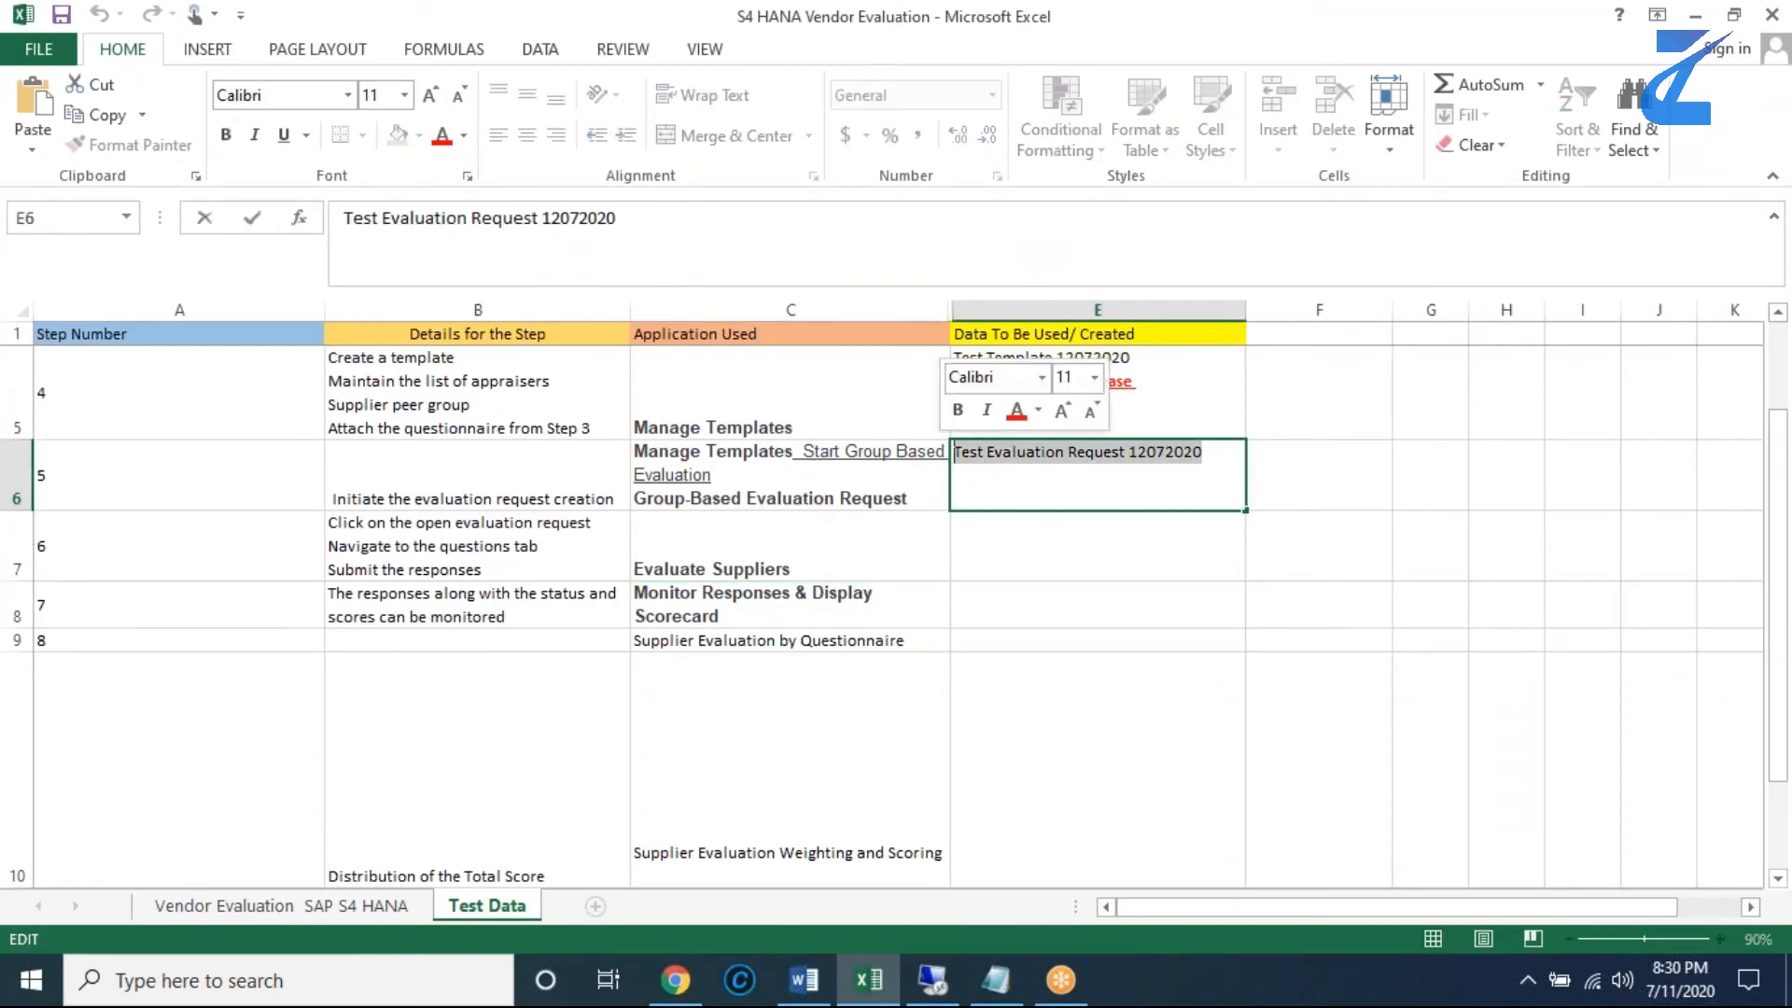
left_click(932, 980)
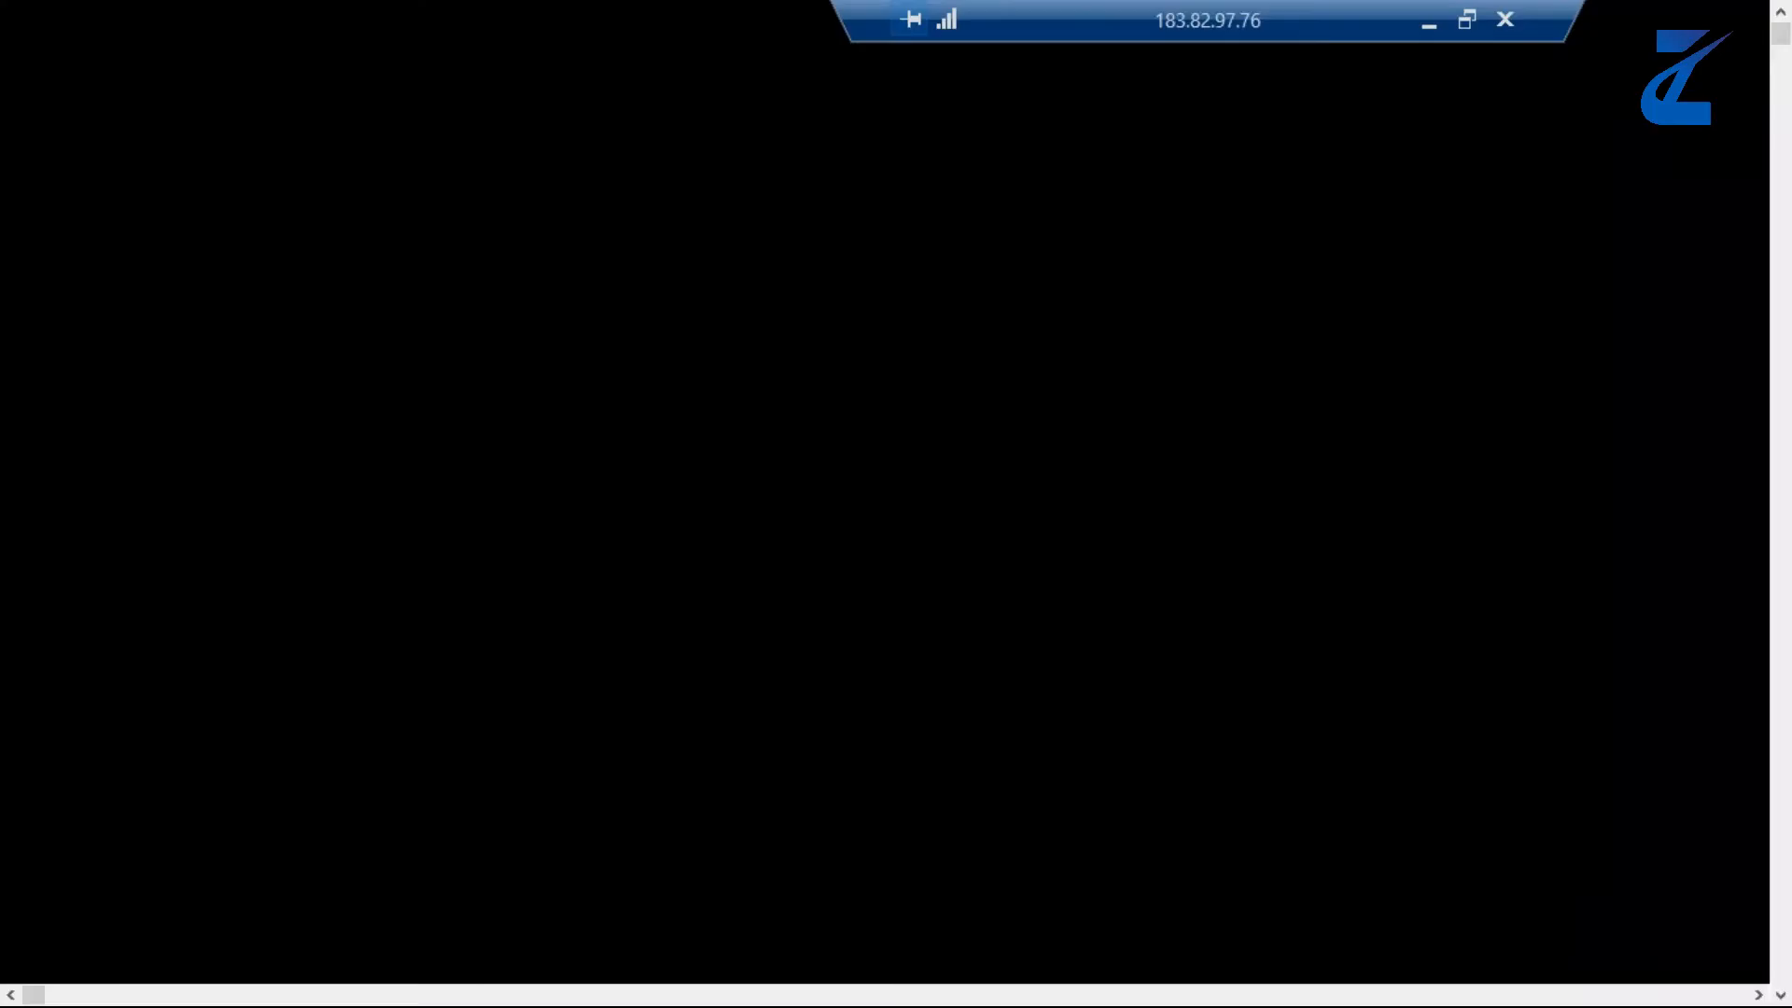
left_click(460, 350)
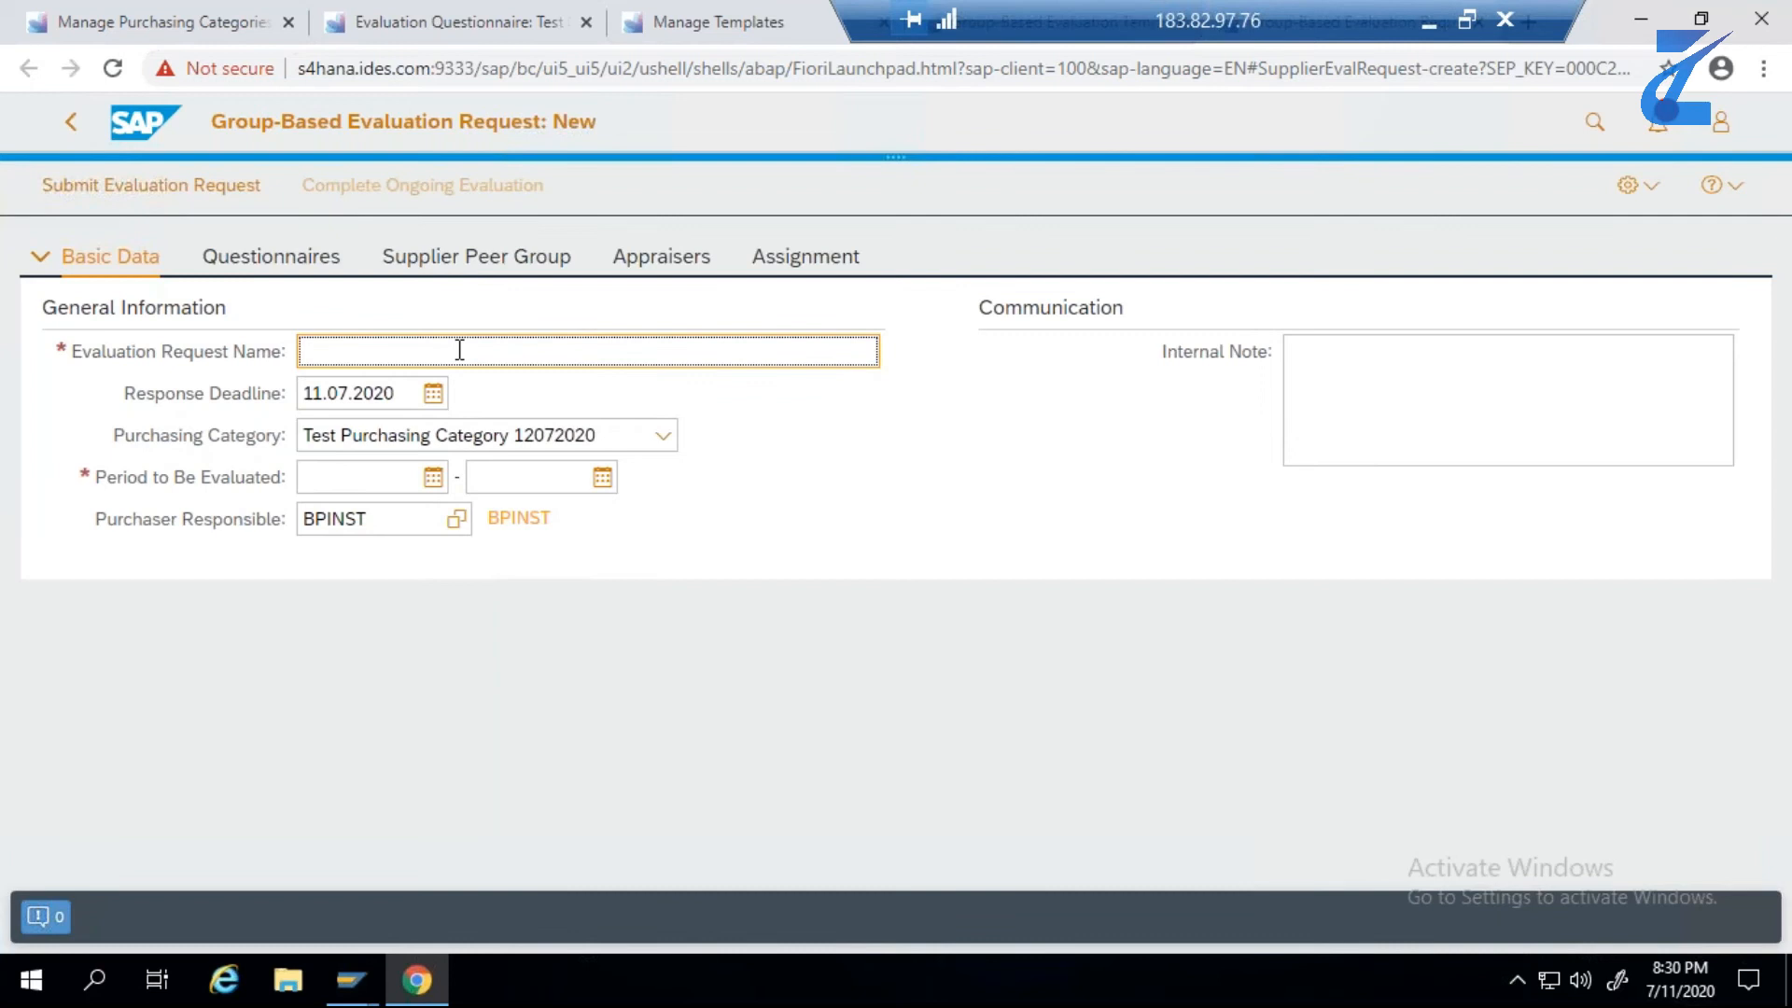
key("ctrl+v")
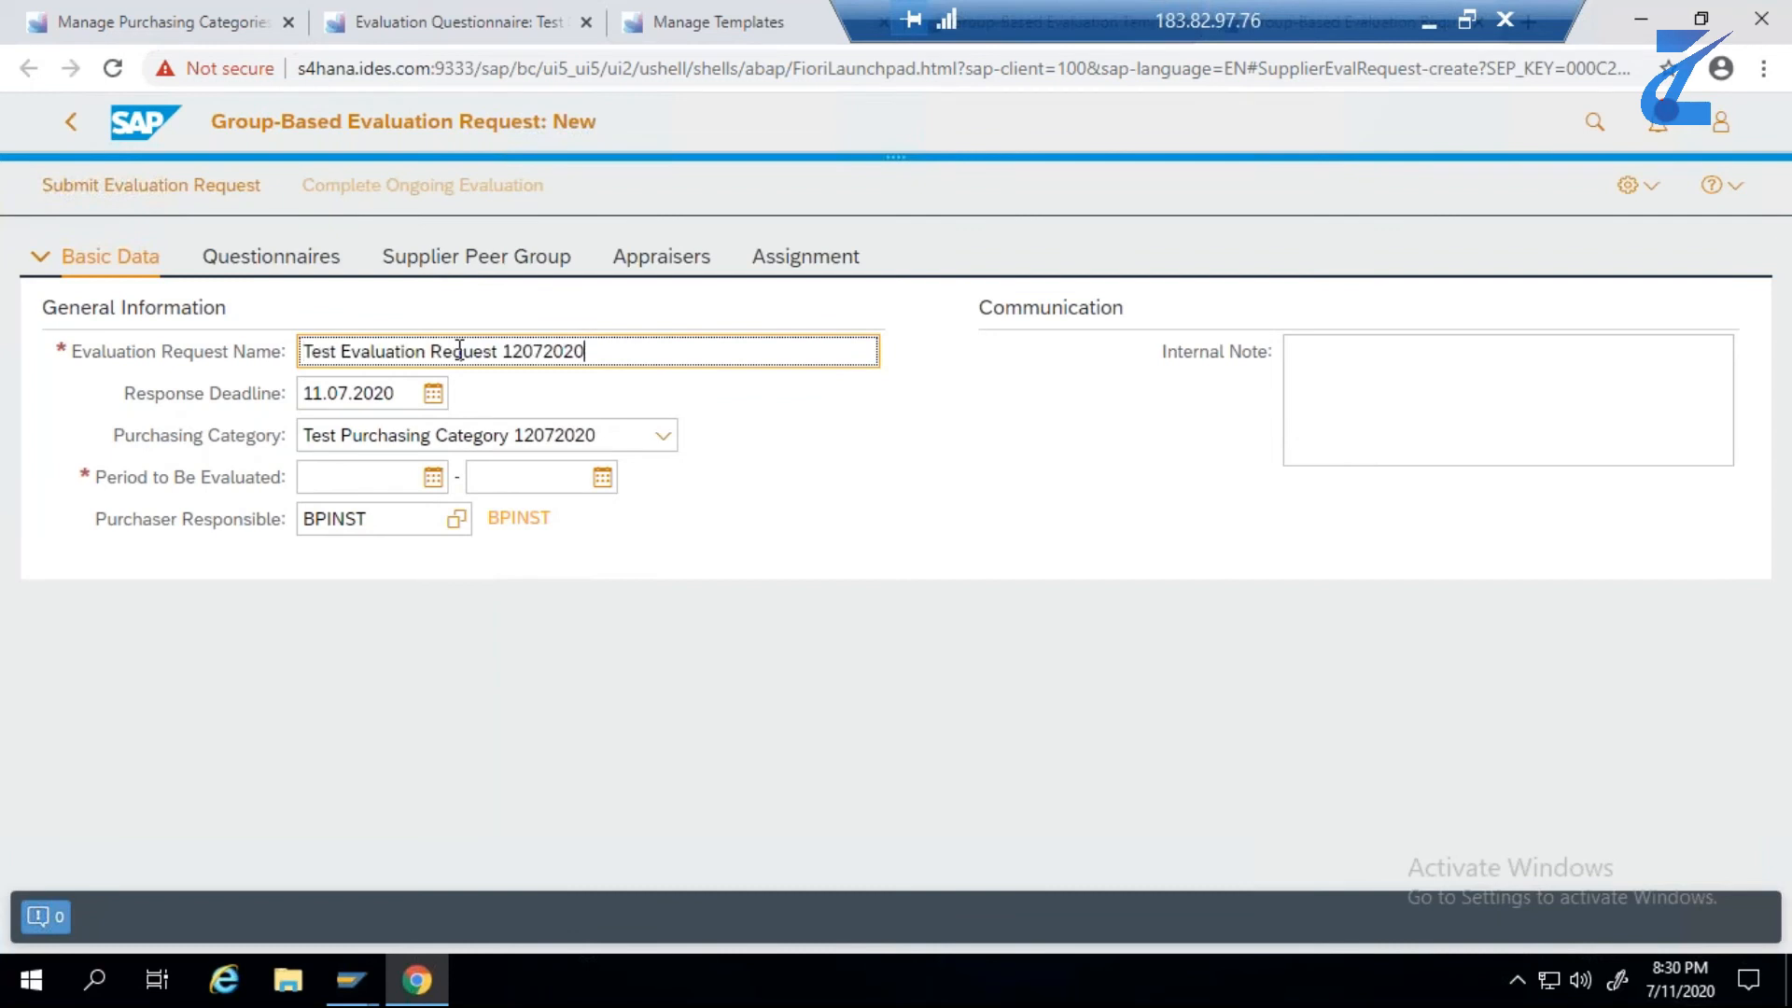
- Set the evaluation request's Response Deadline to 11.07.2021
left_click(434, 399)
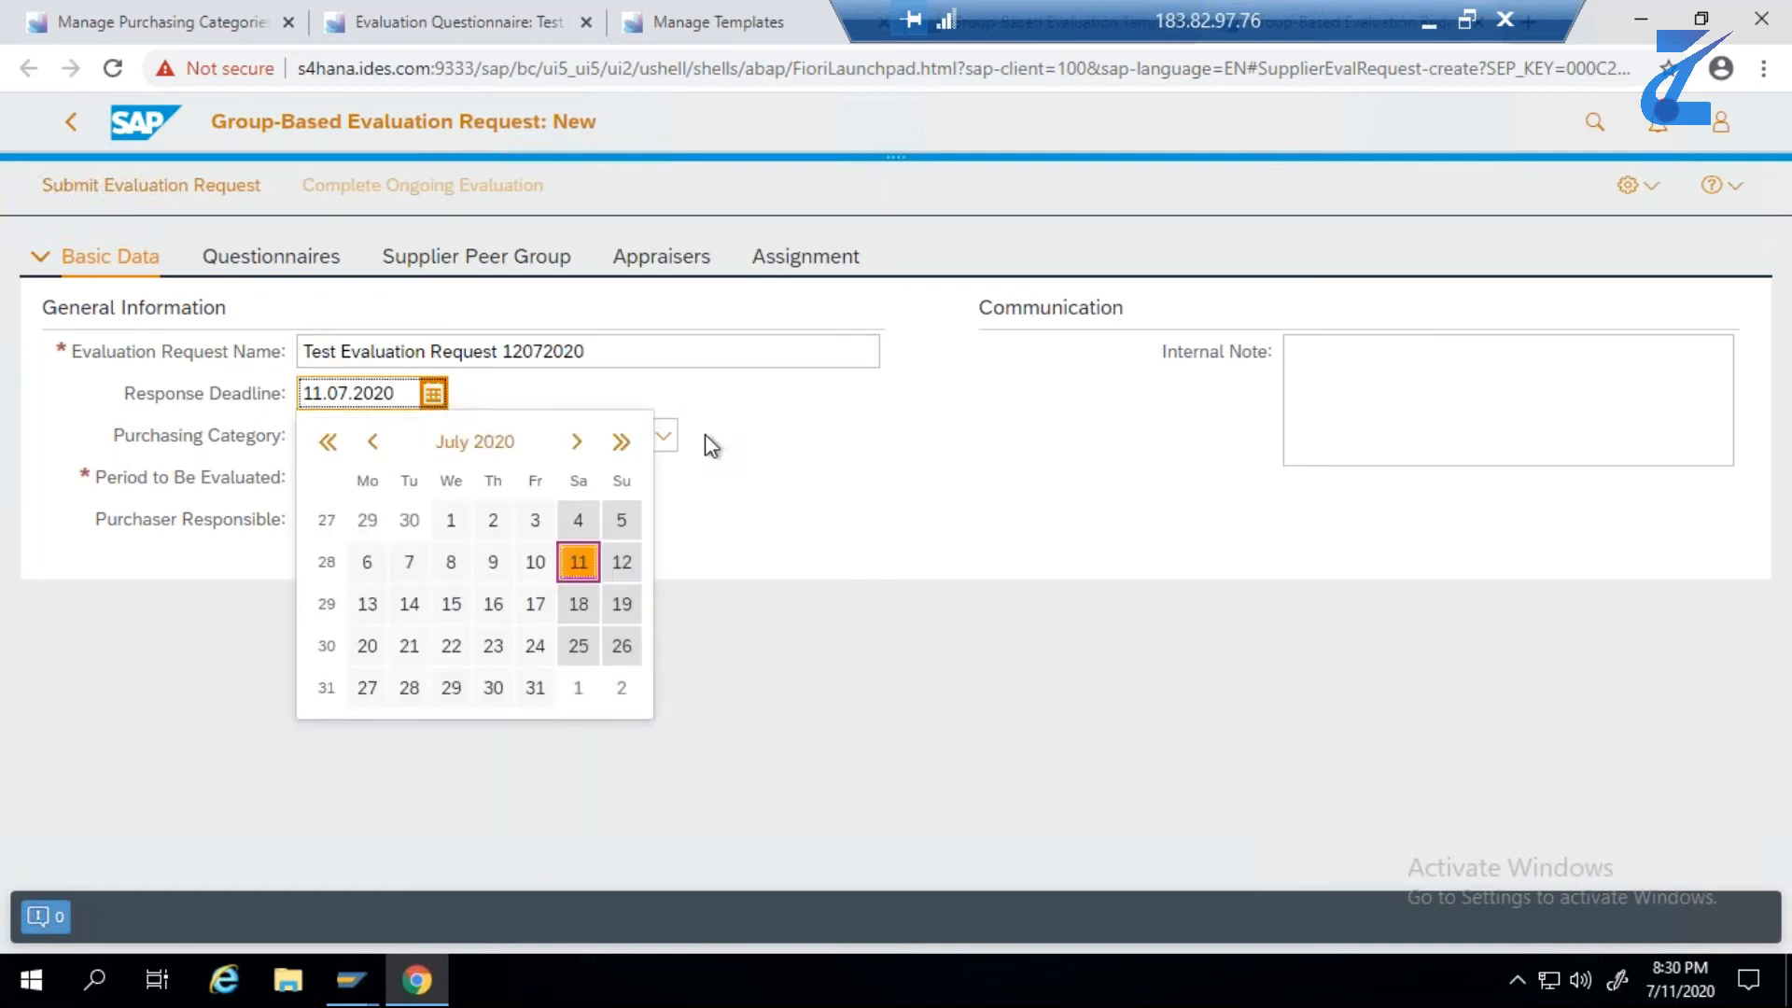
left_click(782, 535)
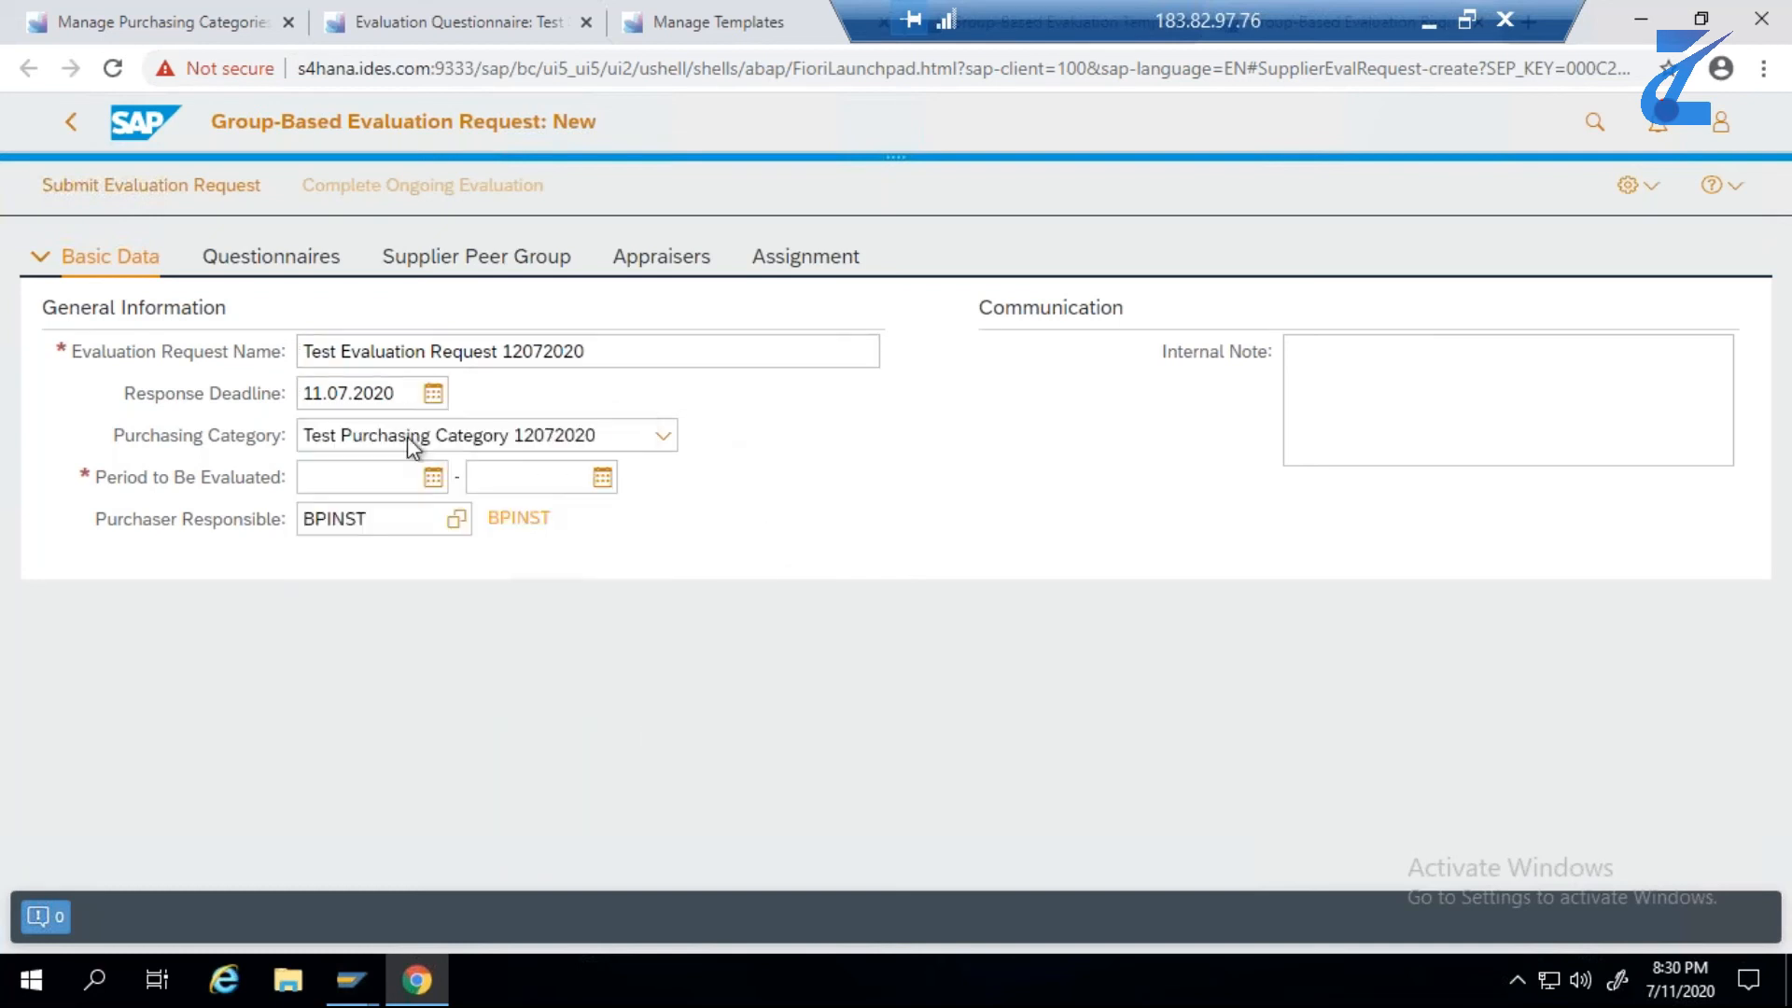
left_click(397, 394)
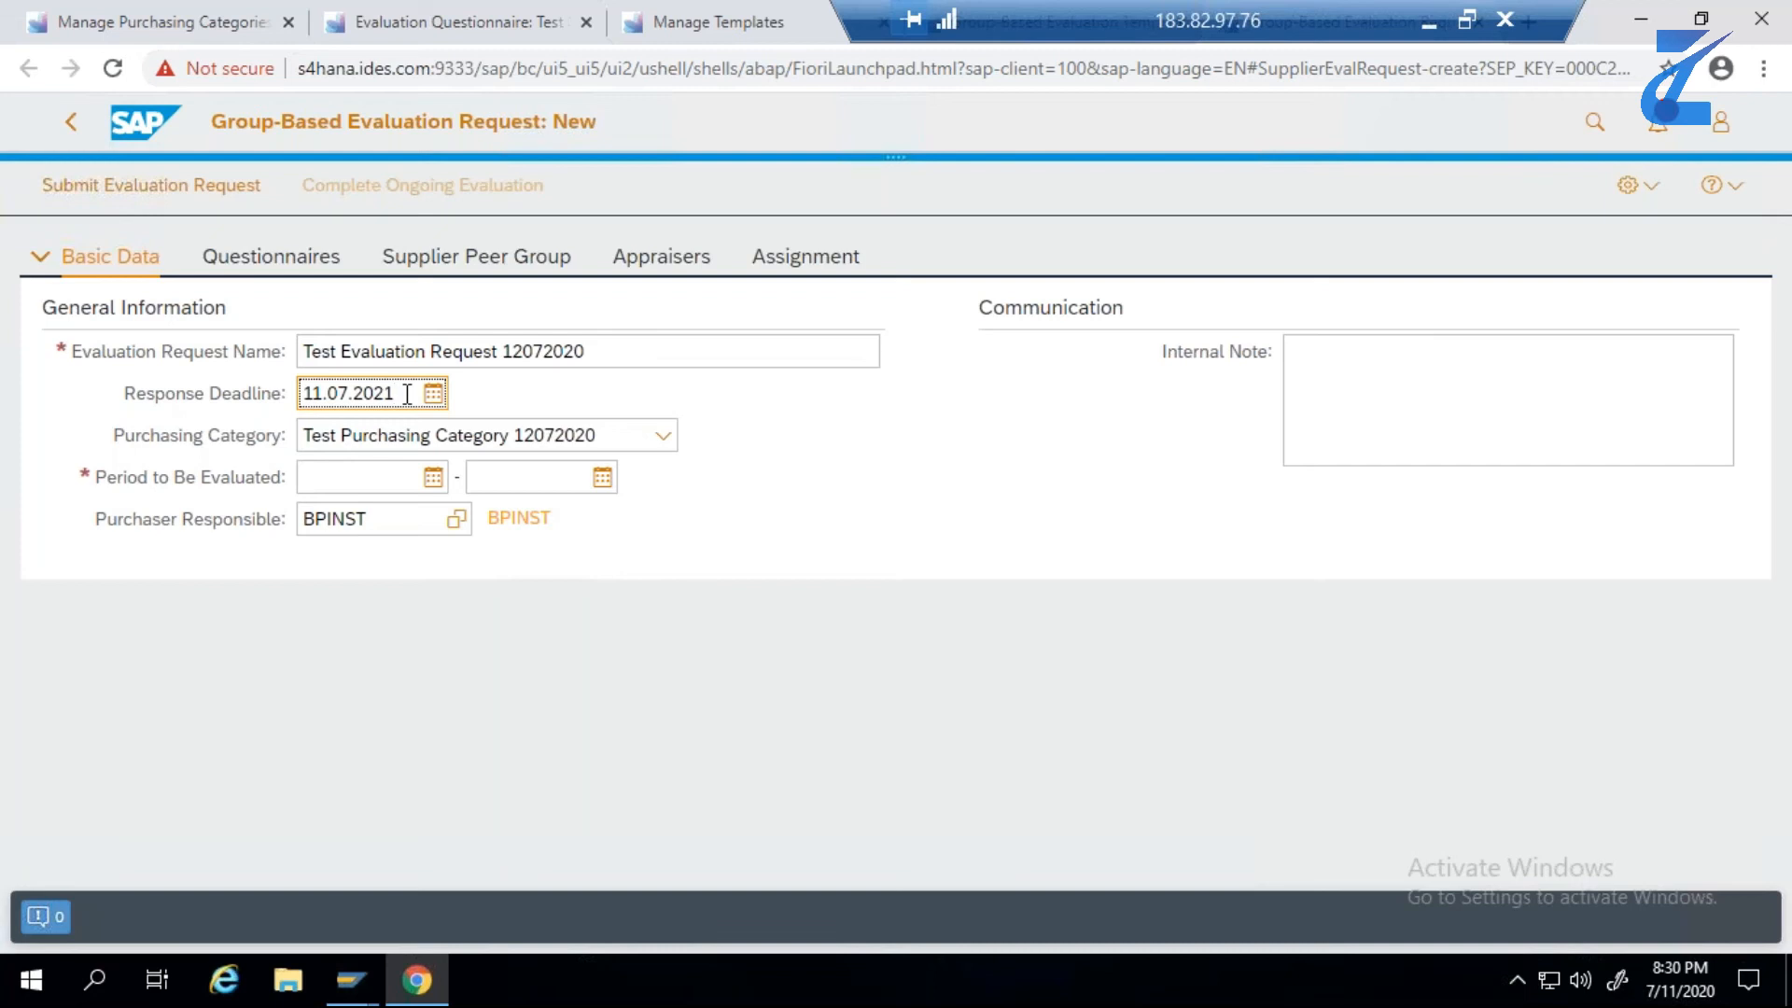
- Set the request's Period to Be Evaluated from 11.07.2020 to 31.12.2020
left_click(433, 477)
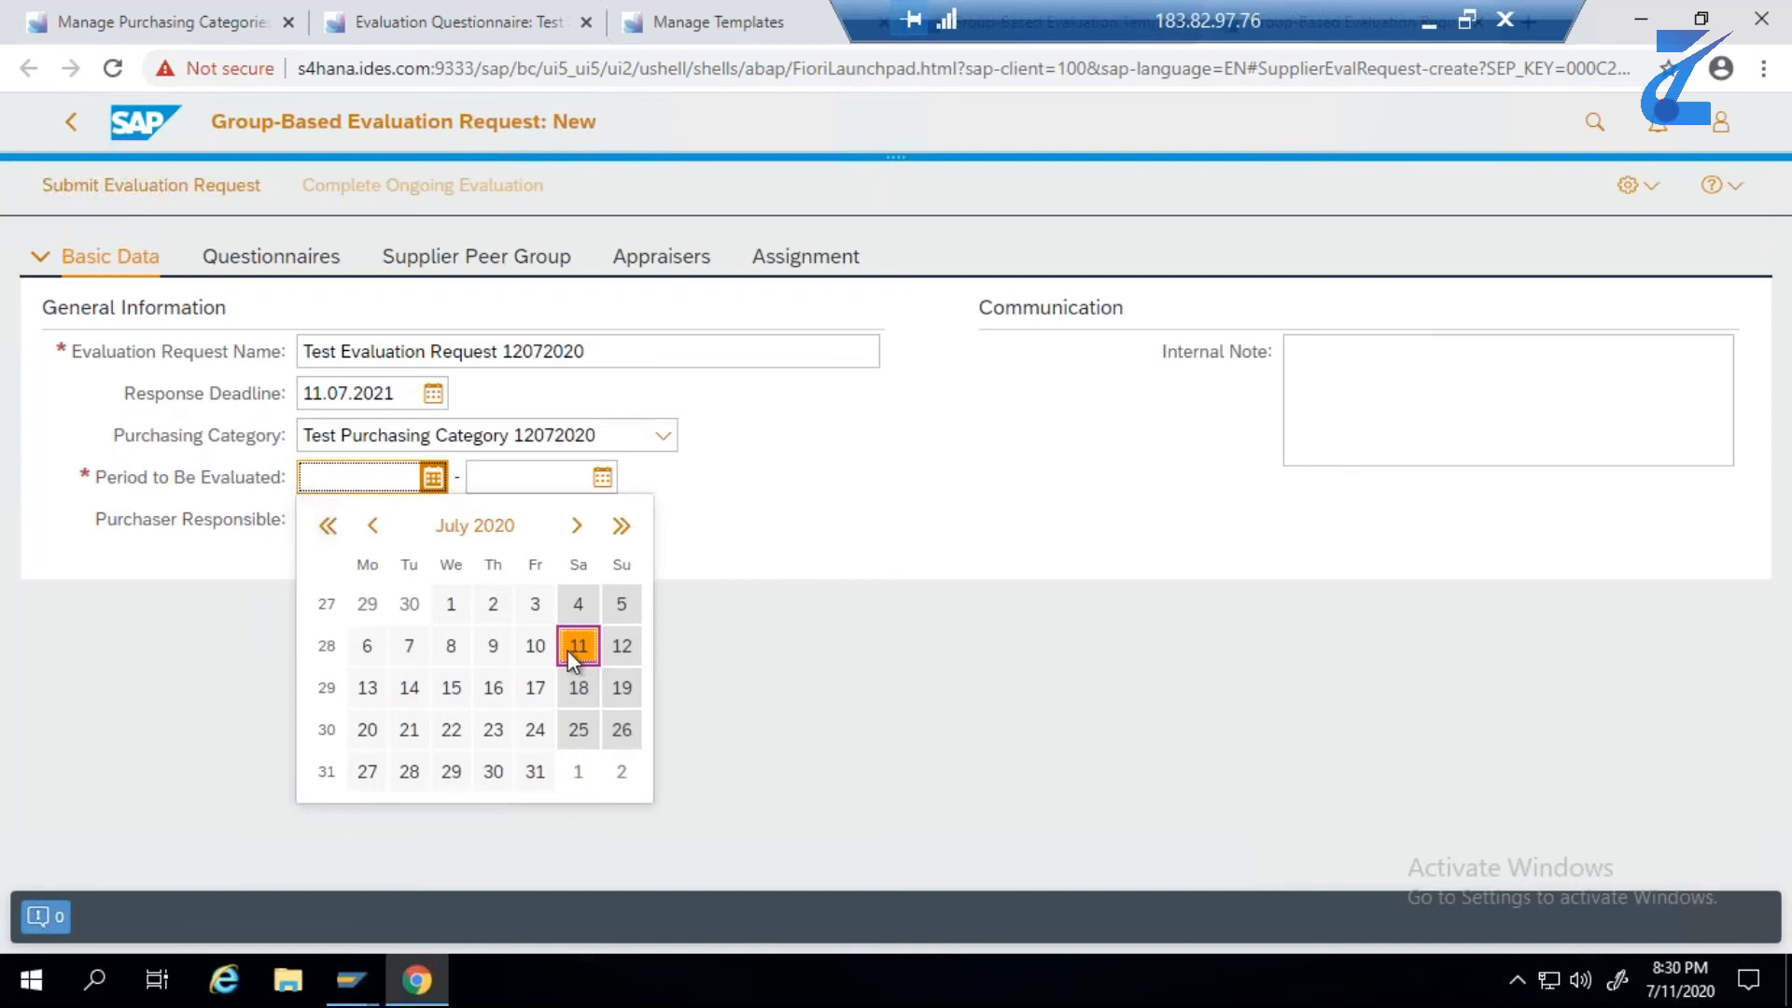
left_click(571, 648)
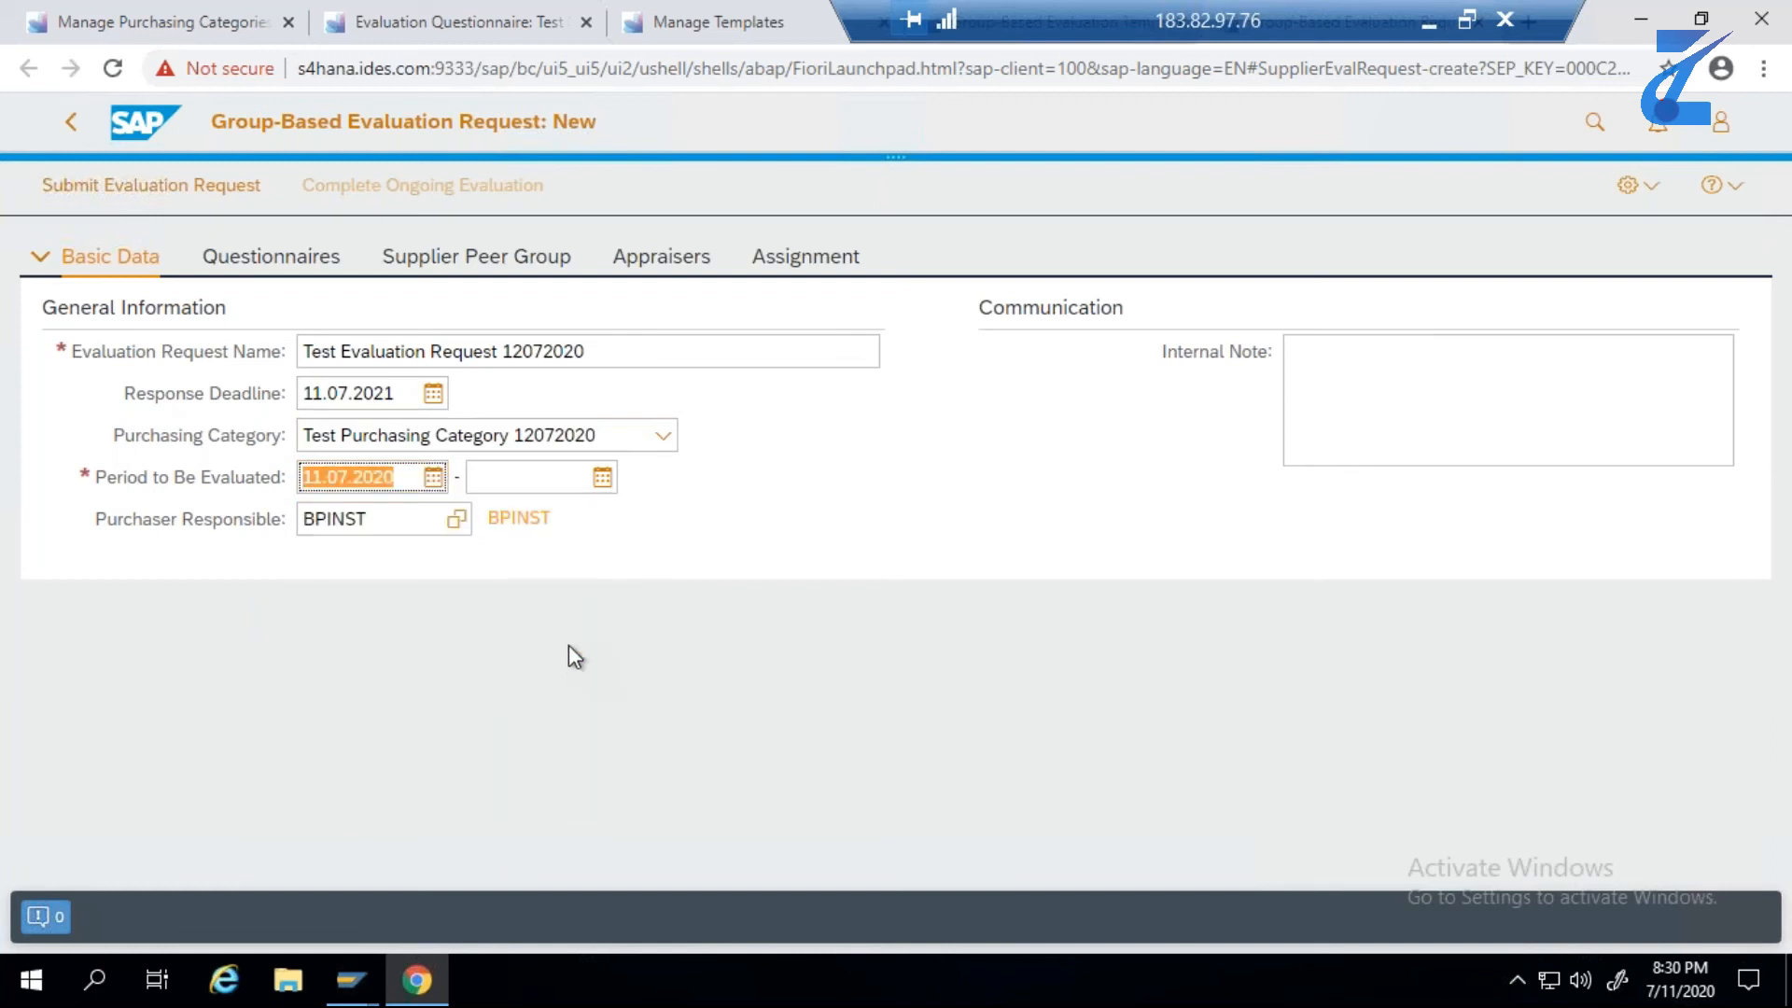
left_click(602, 479)
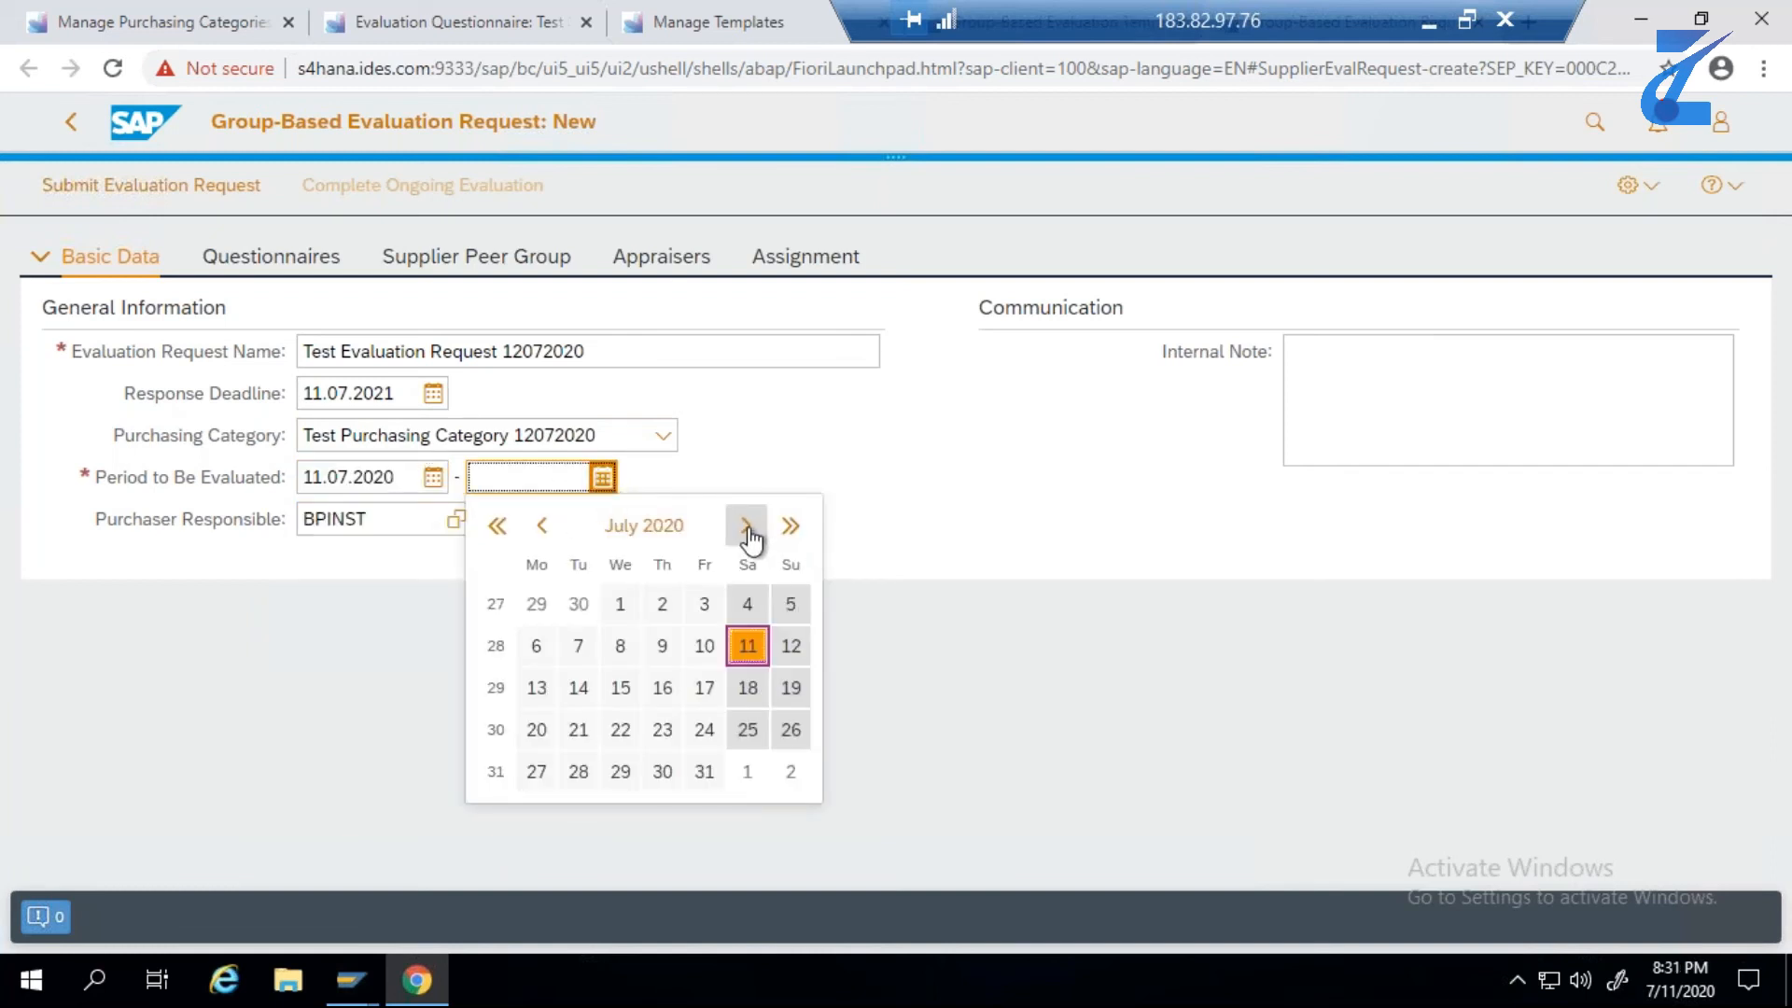
left_click(744, 527)
left_click(744, 527)
left_click(744, 526)
left_click(744, 526)
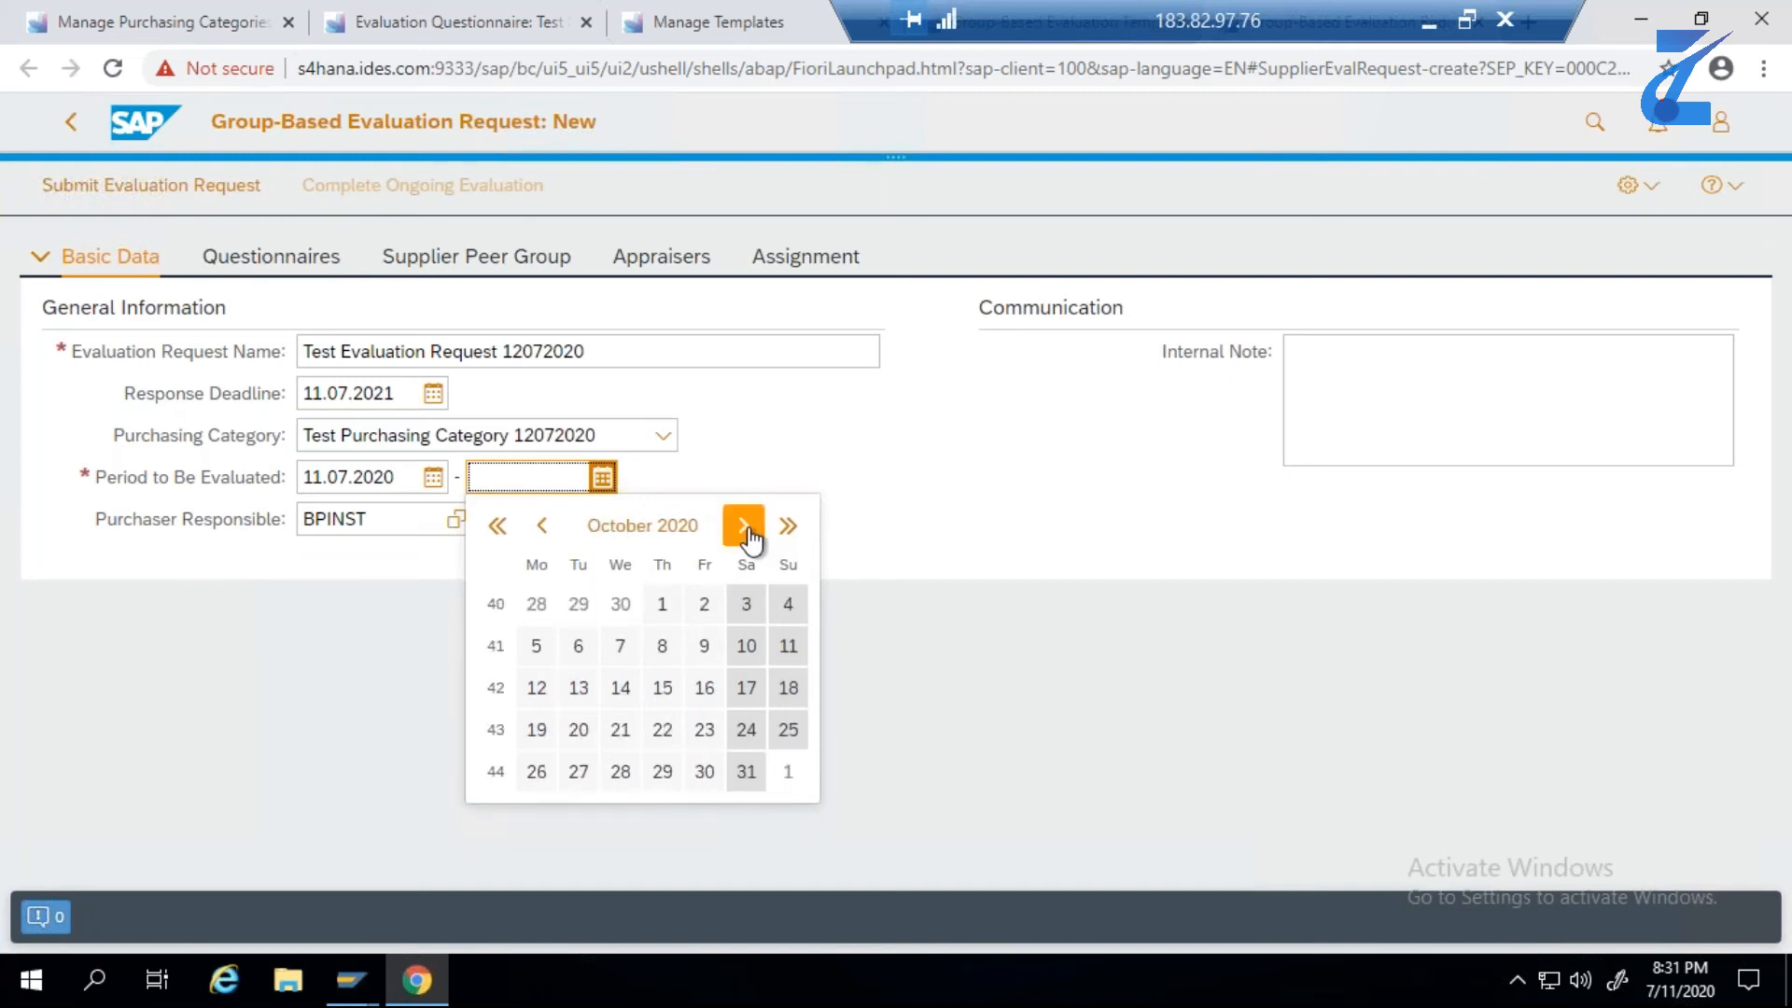
left_click(744, 526)
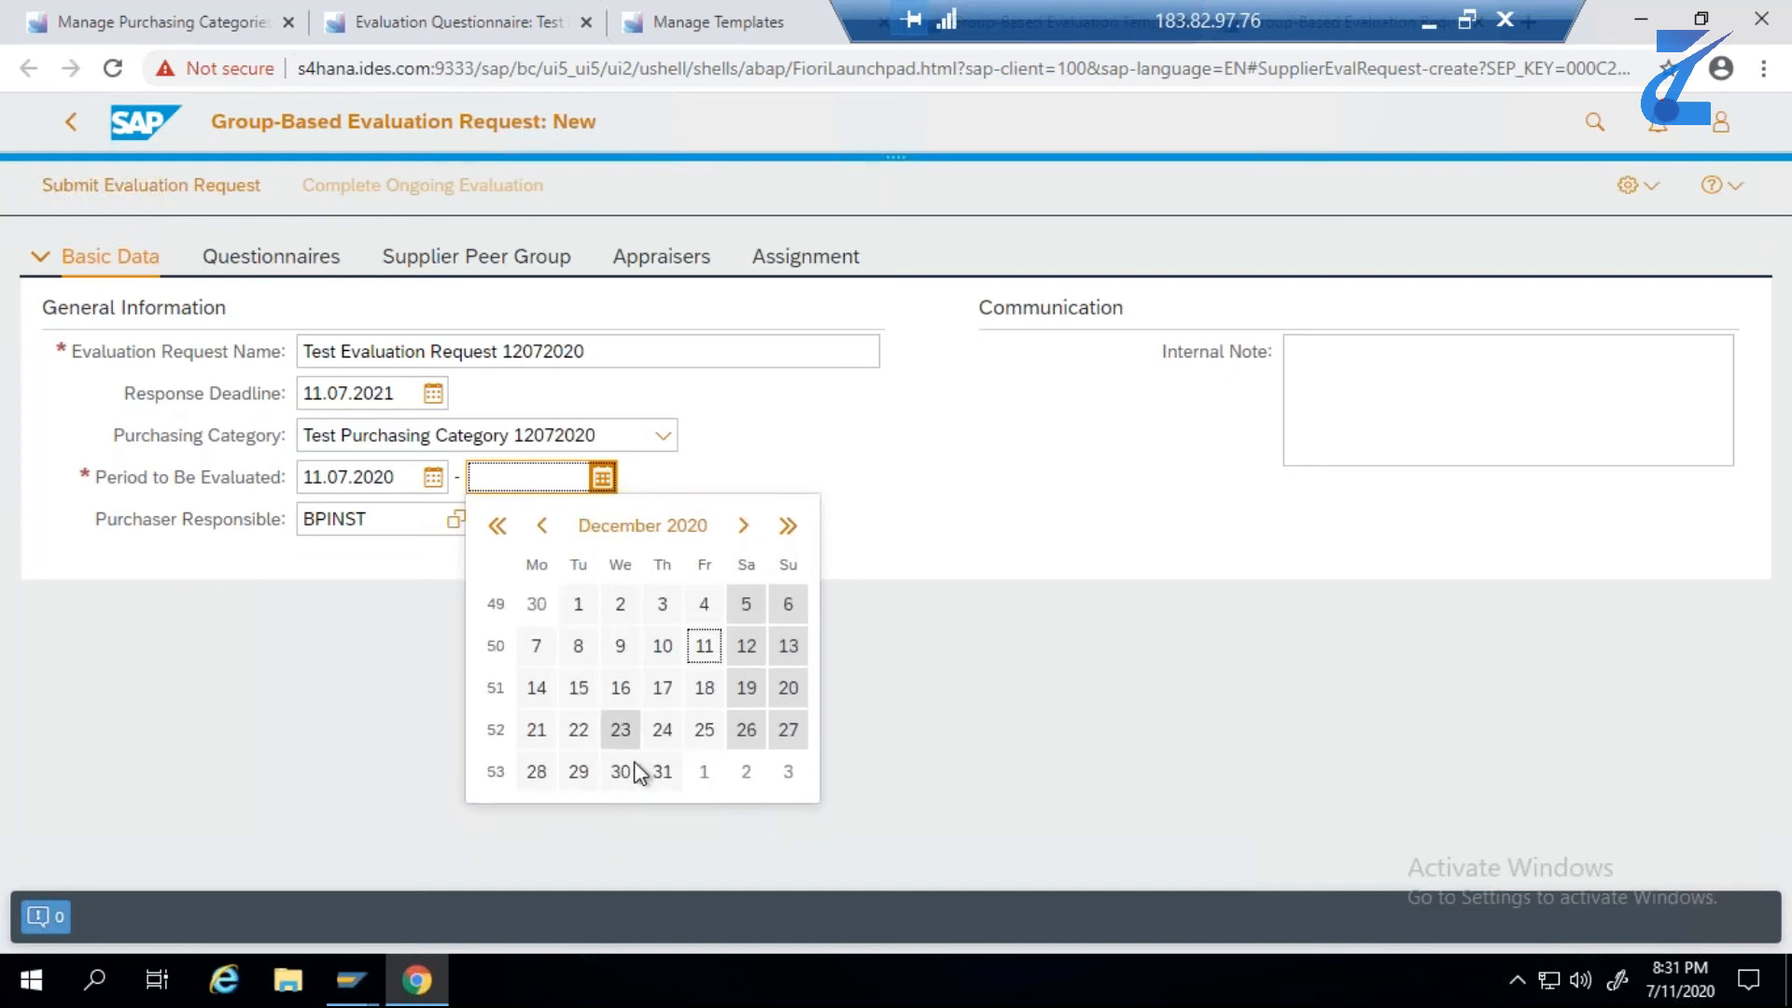
left_click(661, 773)
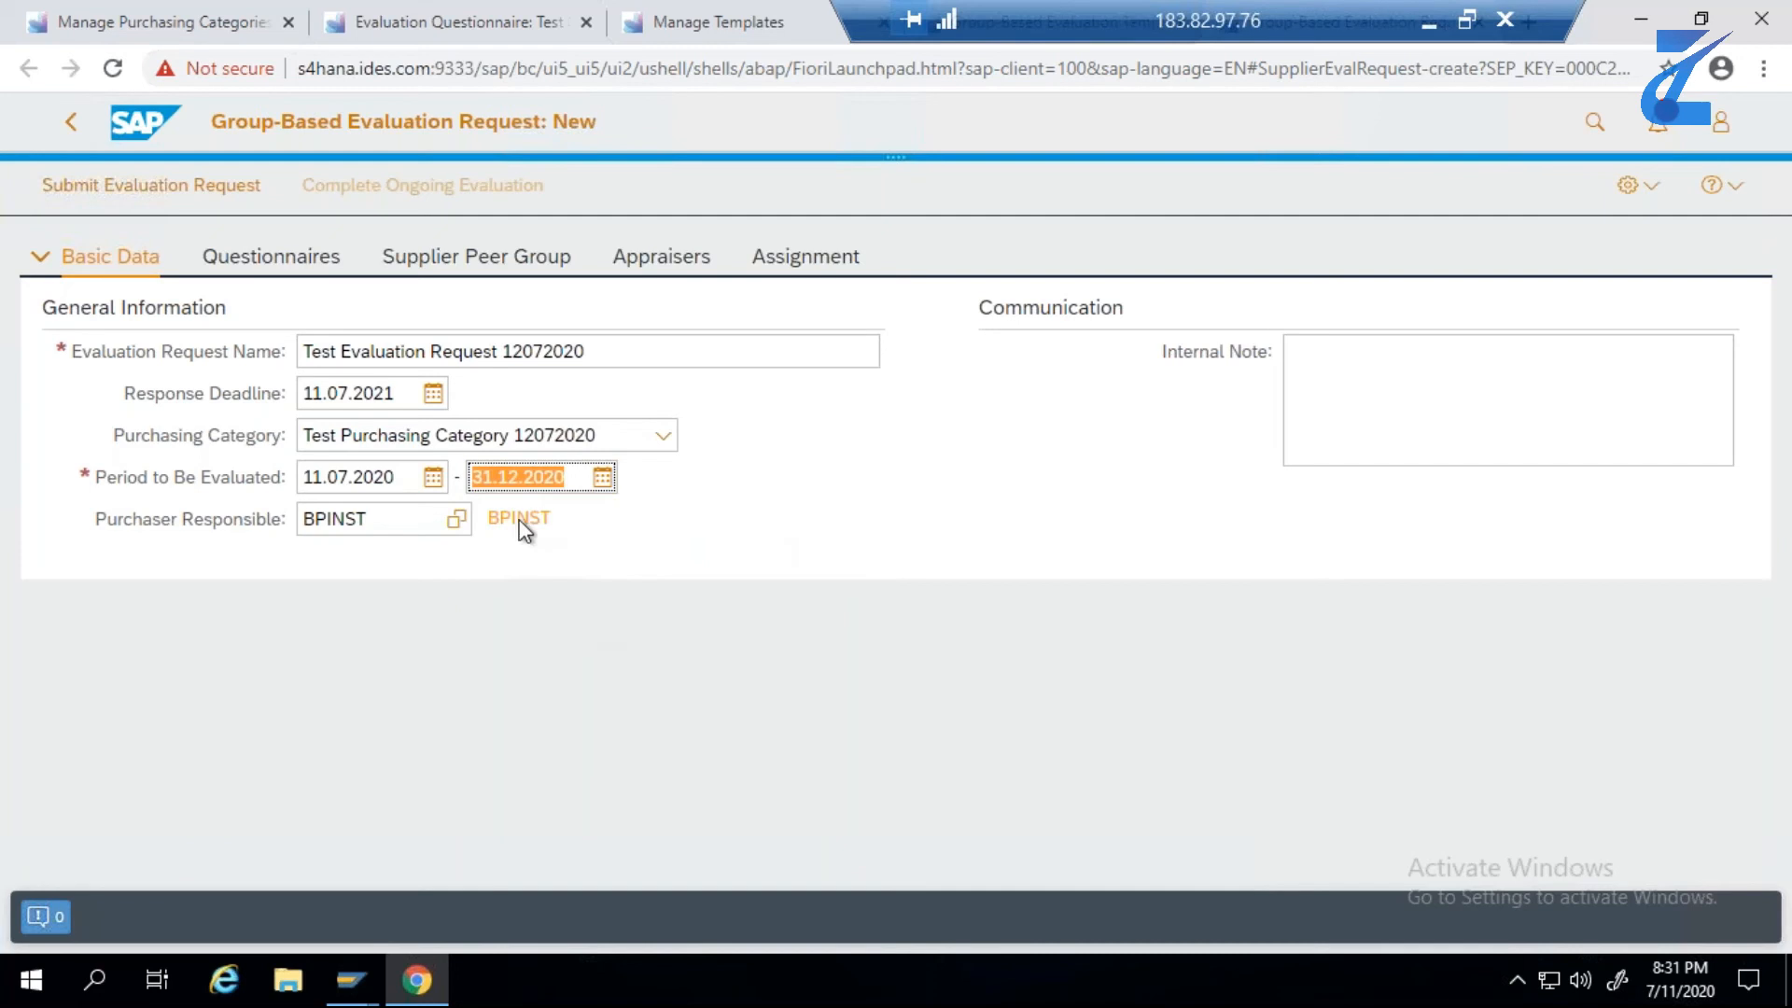
- Check the request's questionnaires, supplier peer group and appraiser assignments, and submit the evaluation request
left_click(312, 261)
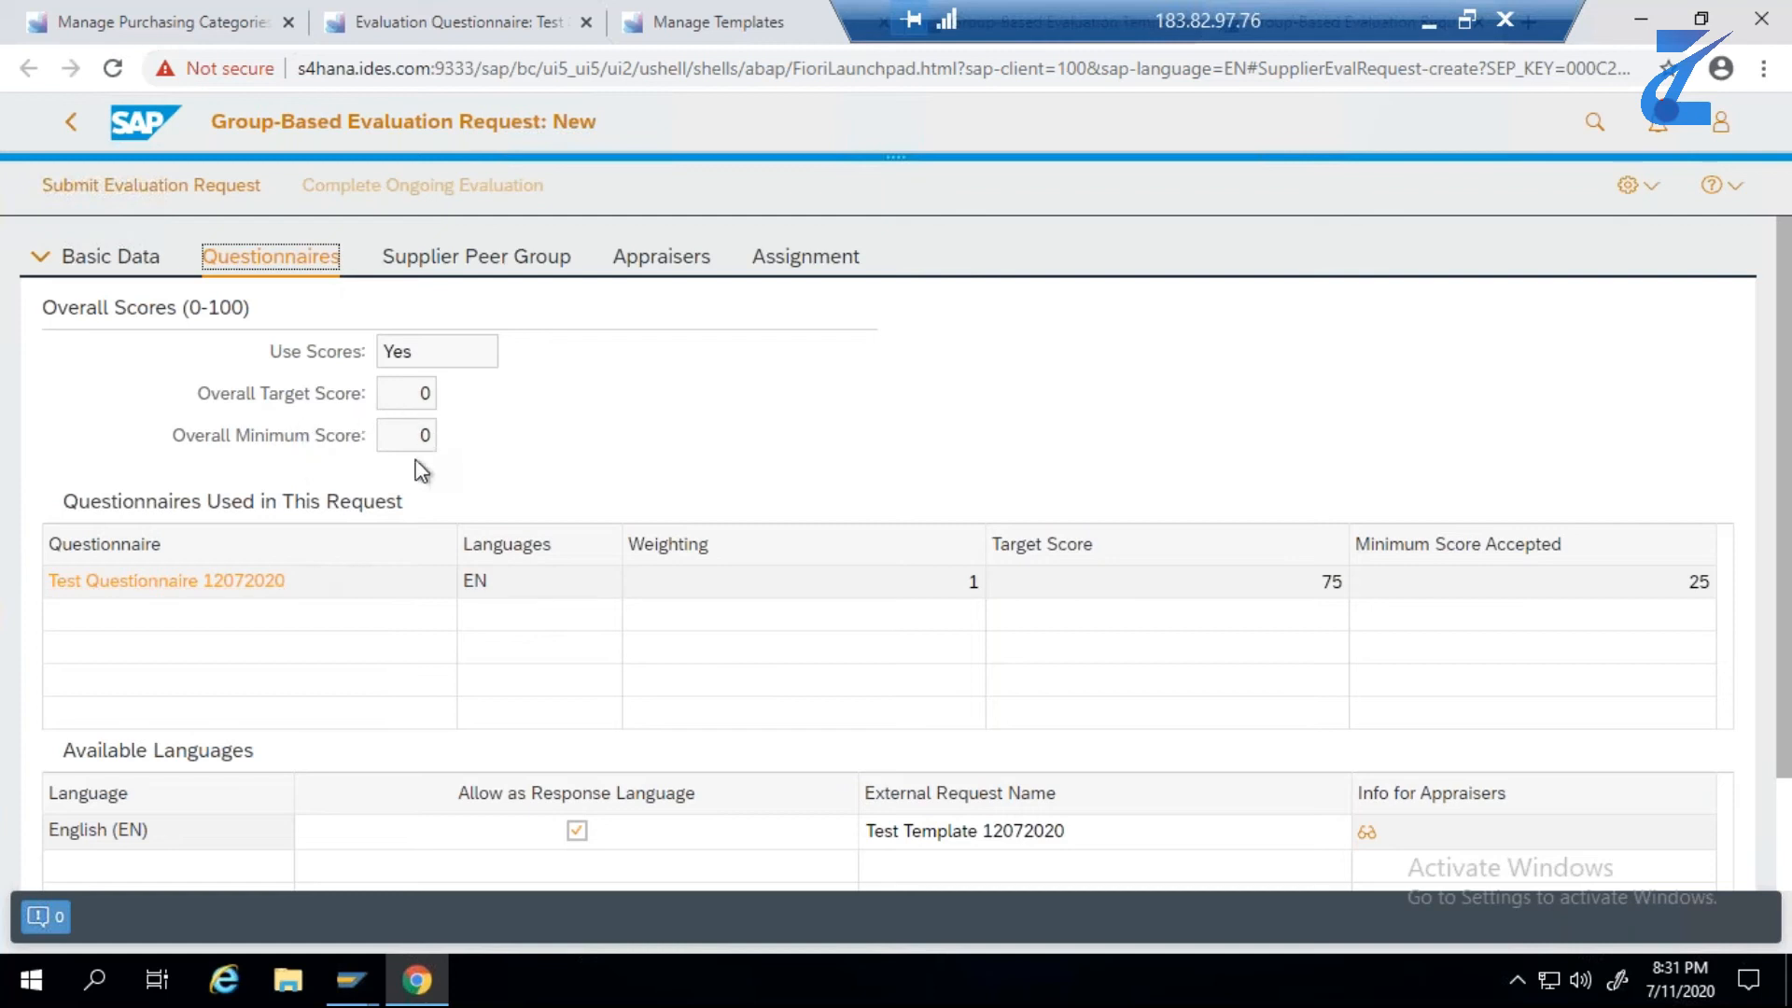
left_click(425, 398)
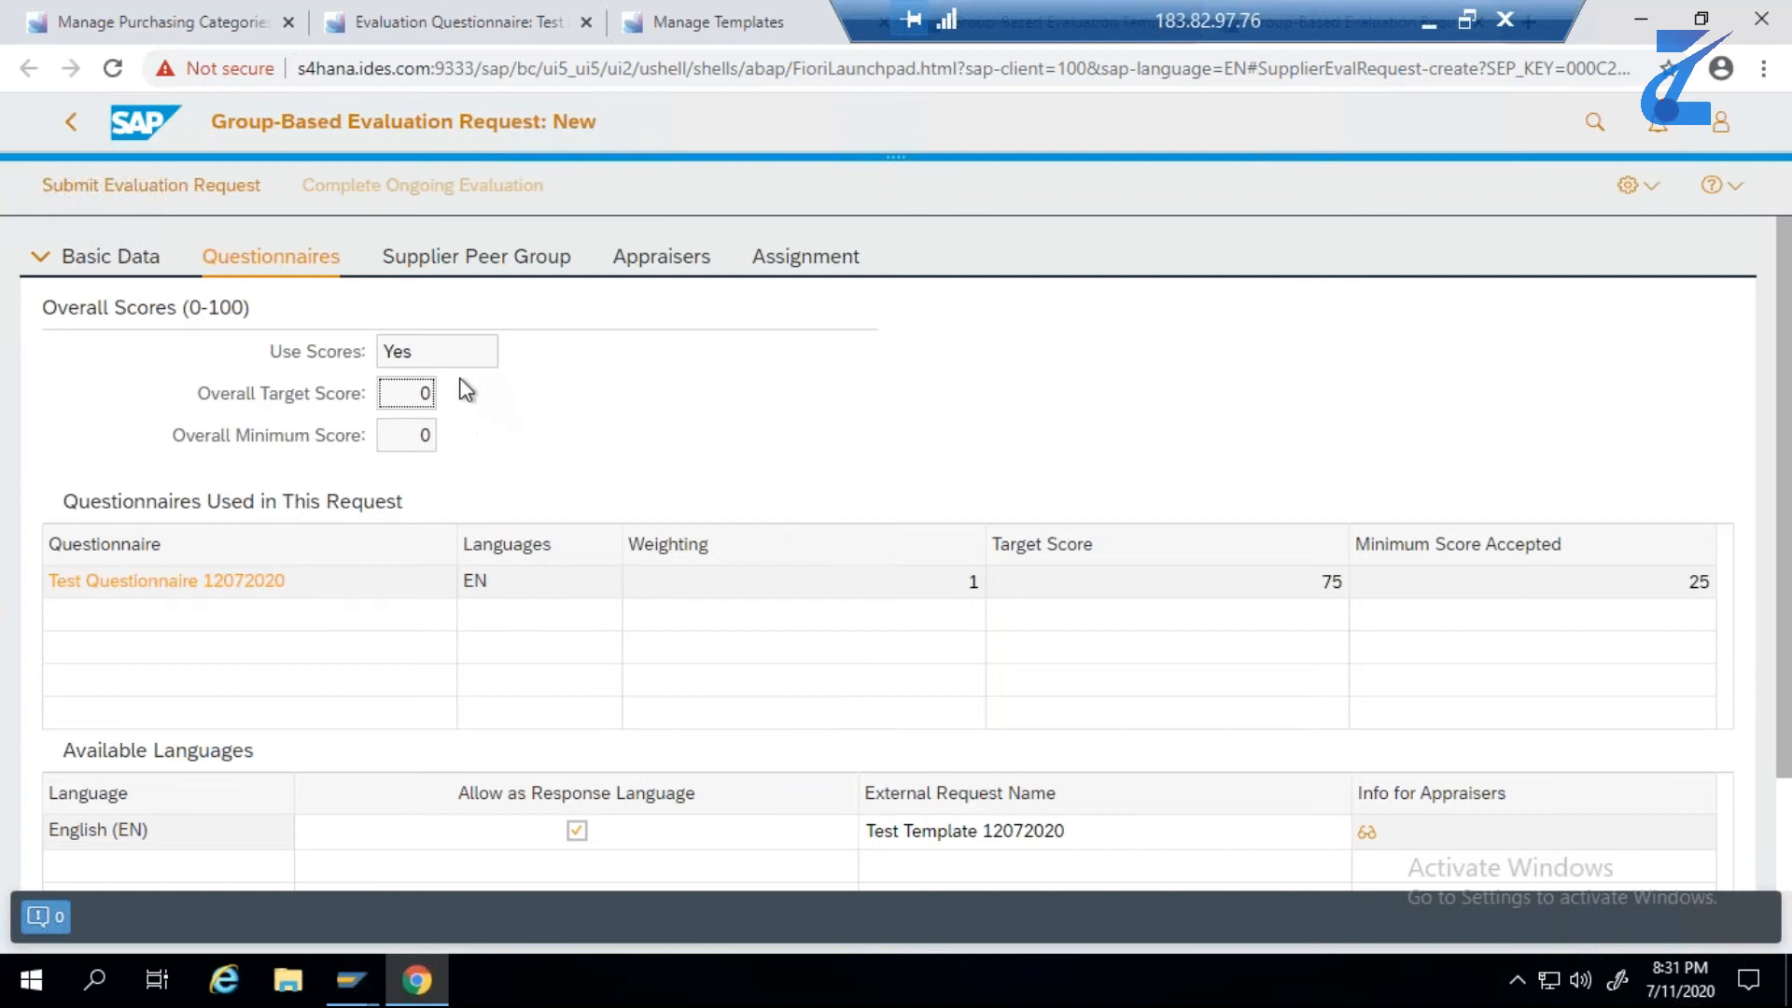
left_click(491, 269)
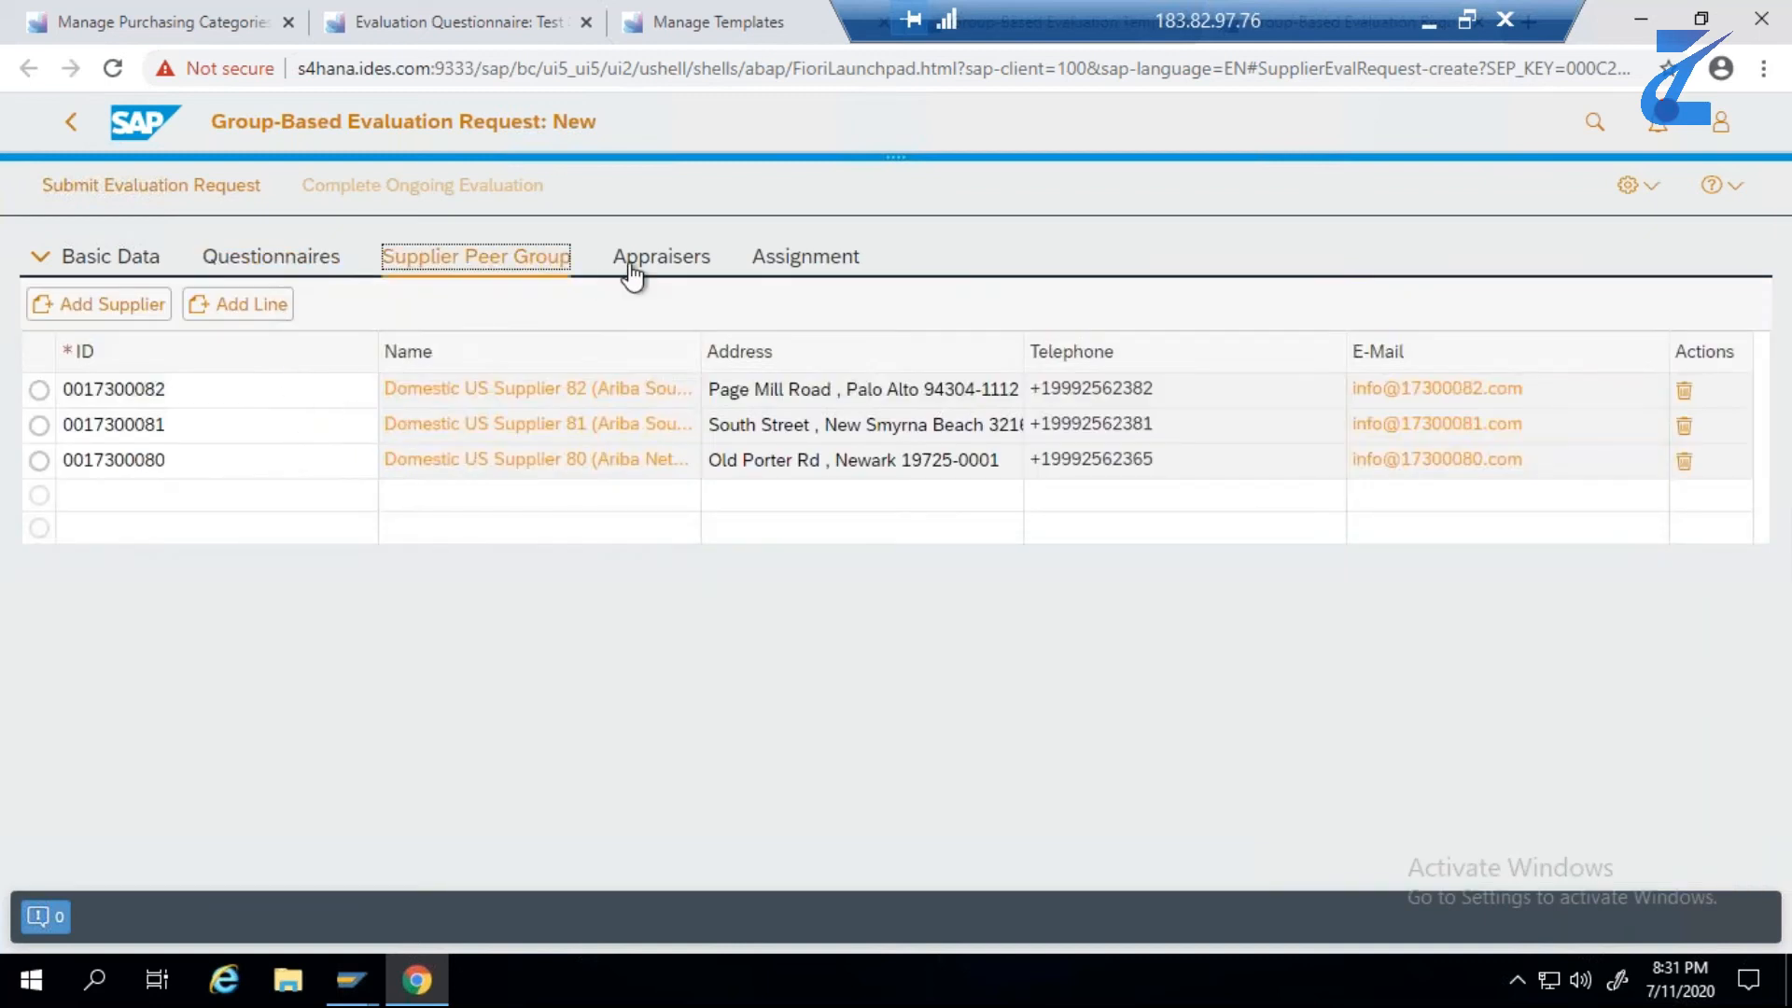
left_click(630, 267)
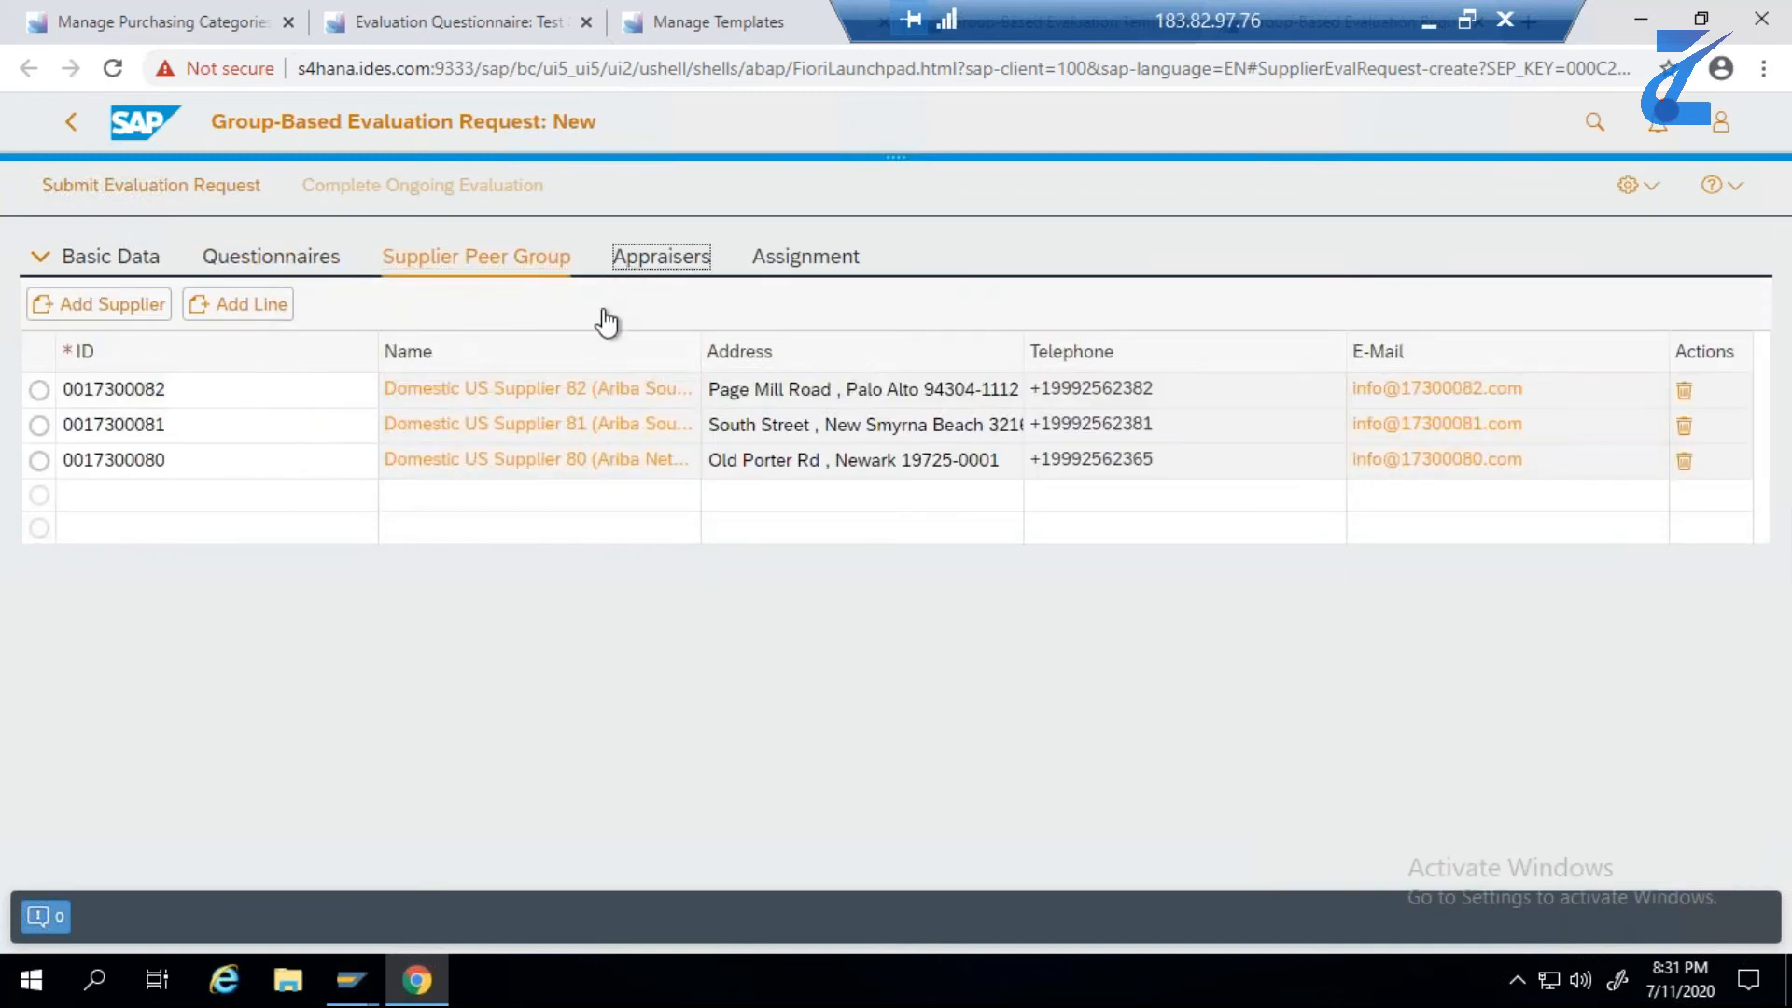
left_click(760, 266)
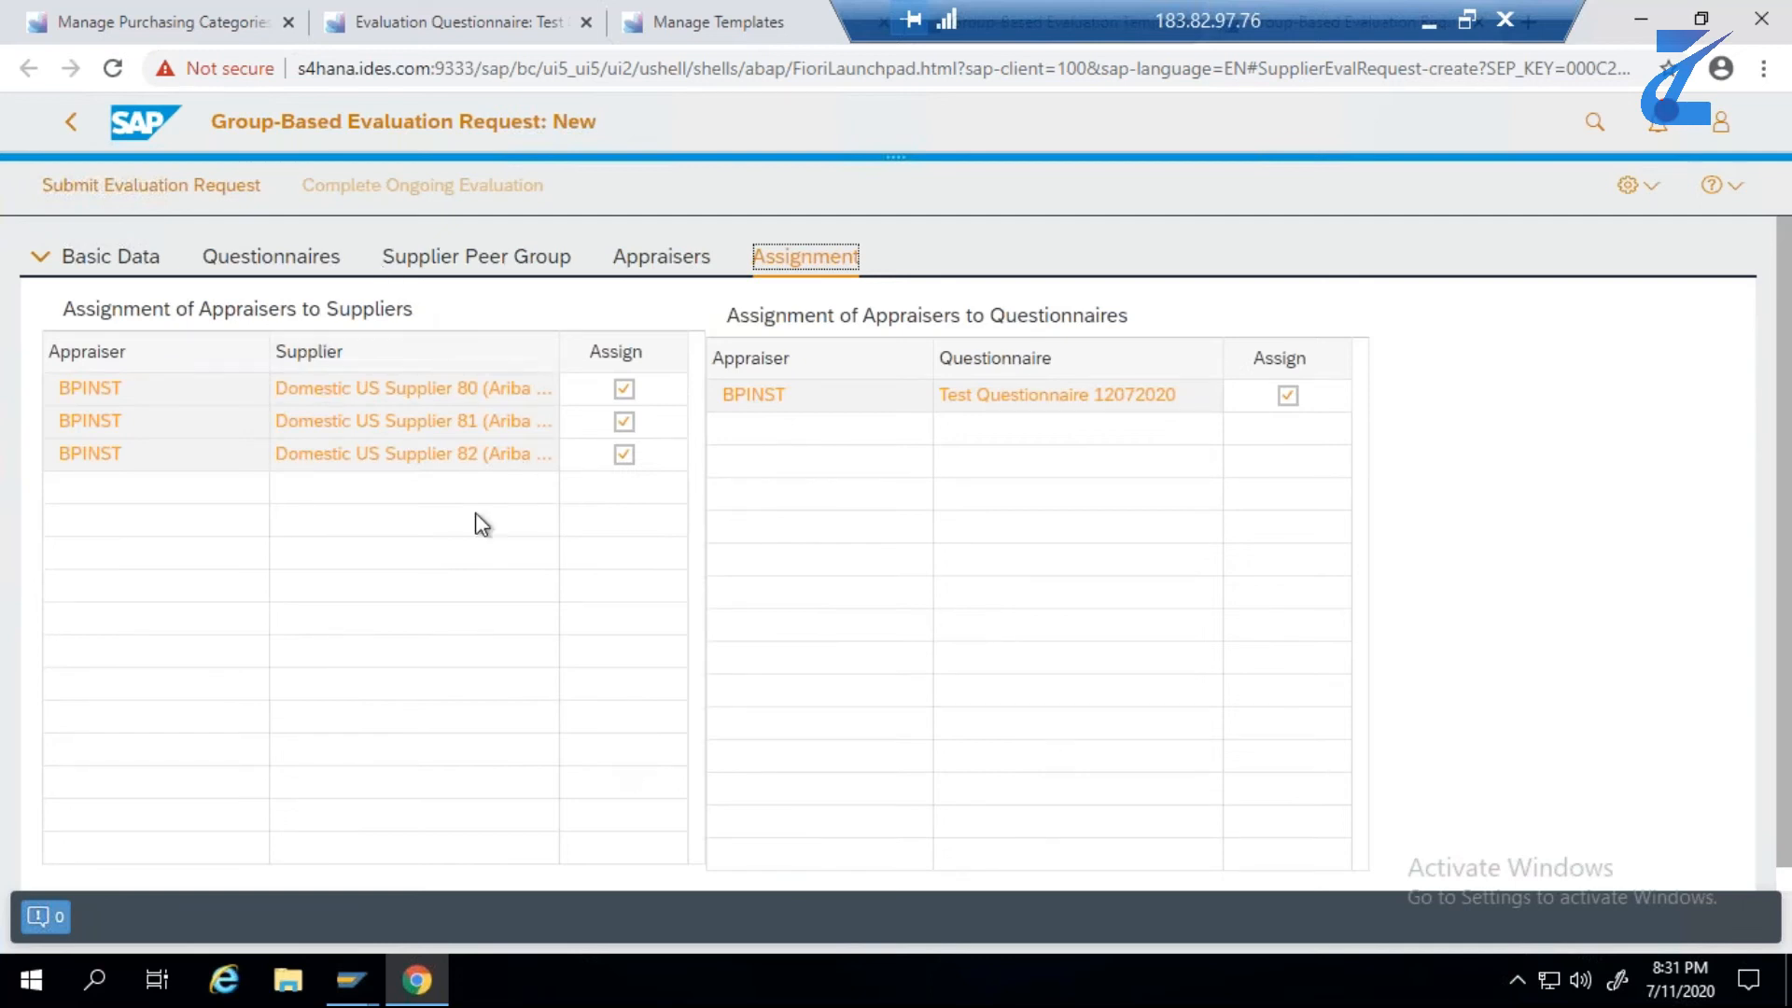
left_click(237, 190)
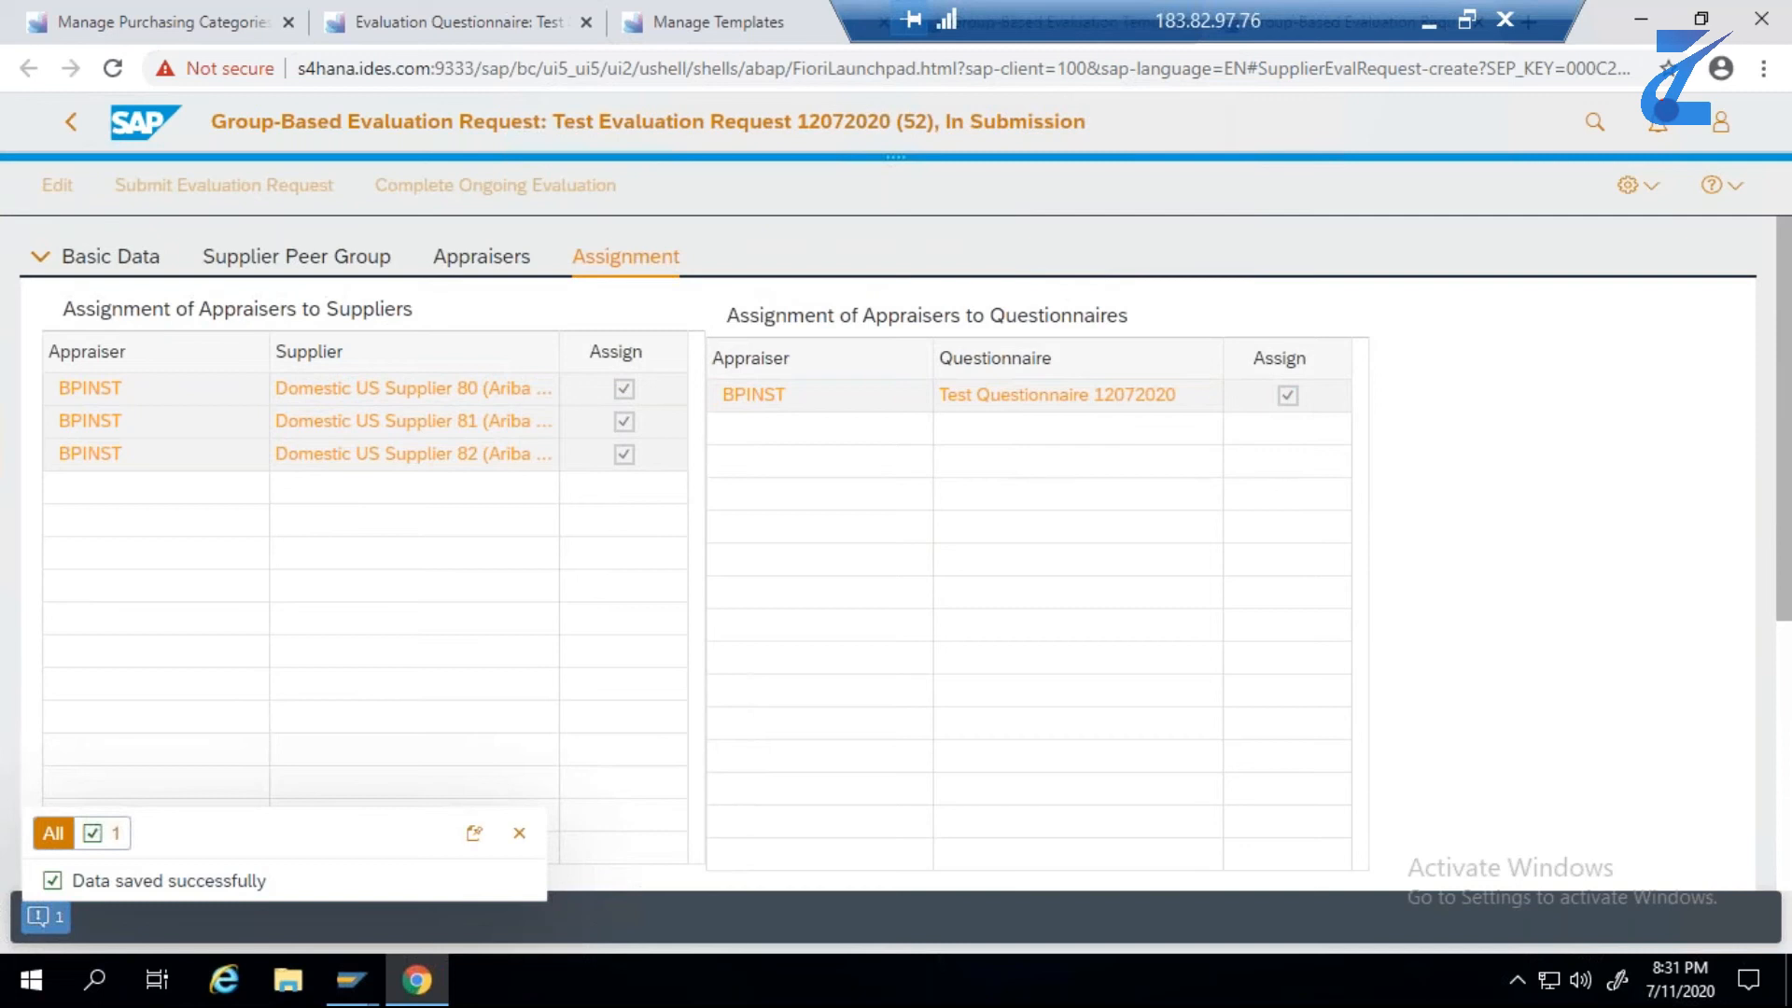
left_click(522, 836)
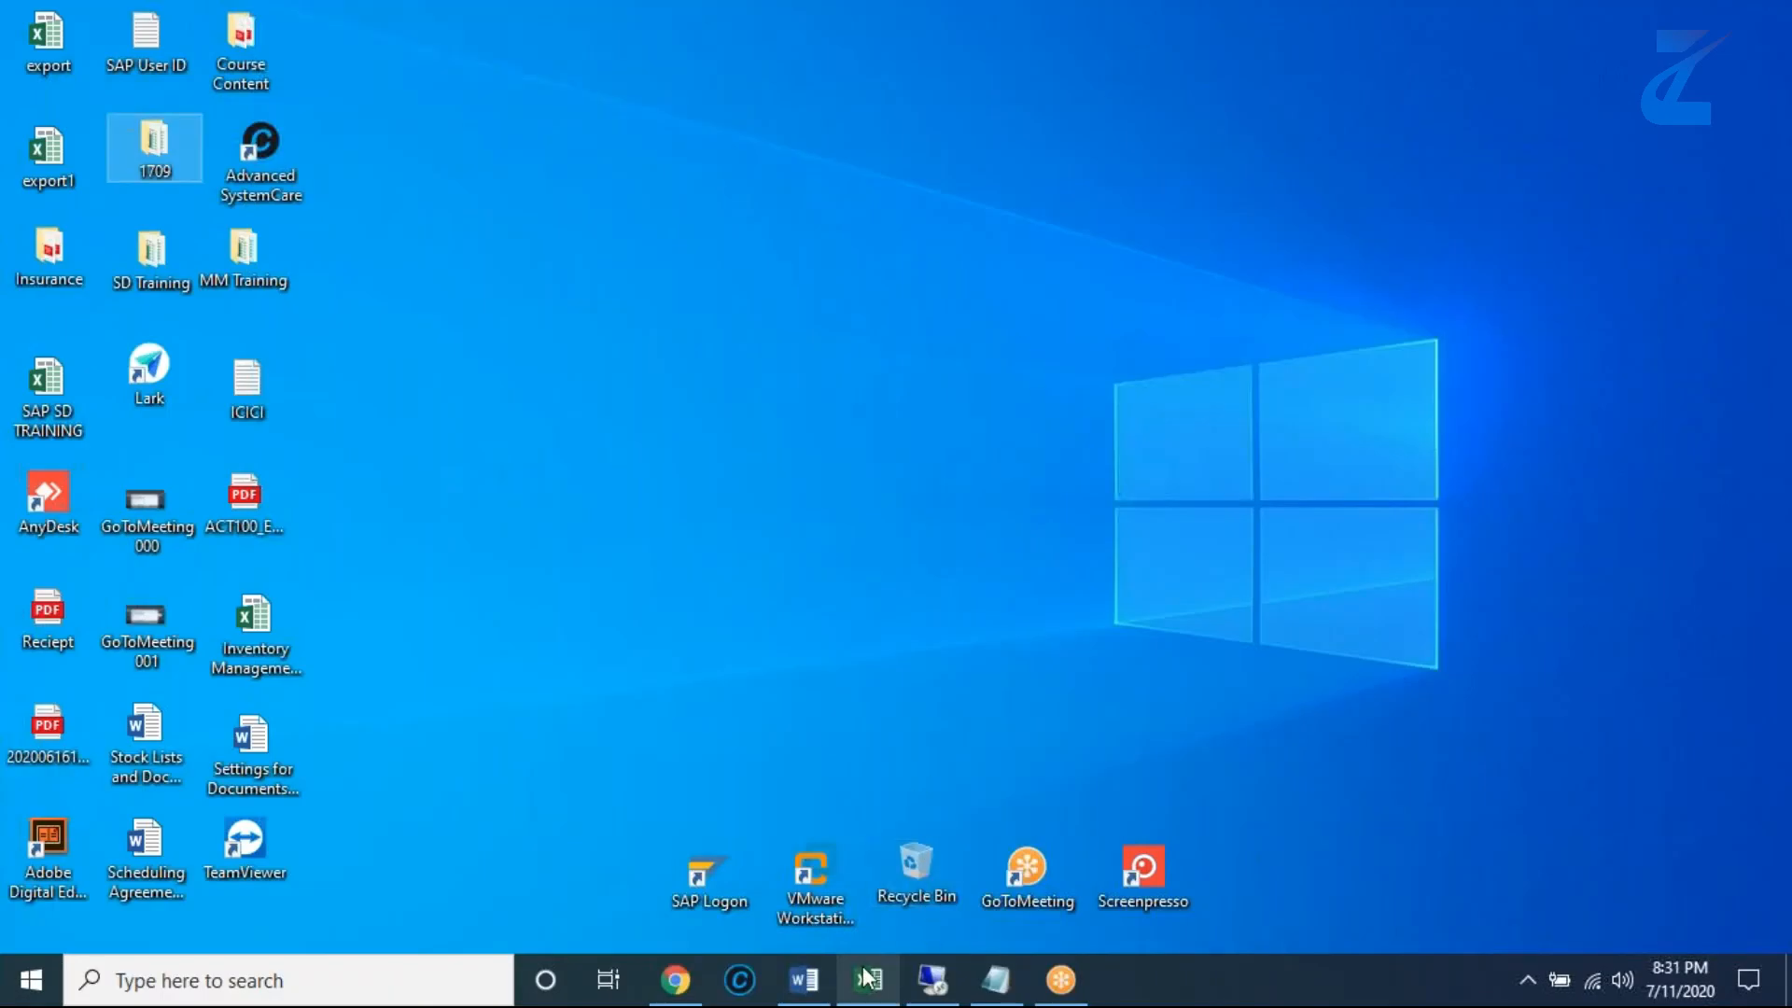
- Switch to the Excel test data, review steps 4 to 6 and copy the application name Evaluate Suppliers from step 6
left_click(868, 978)
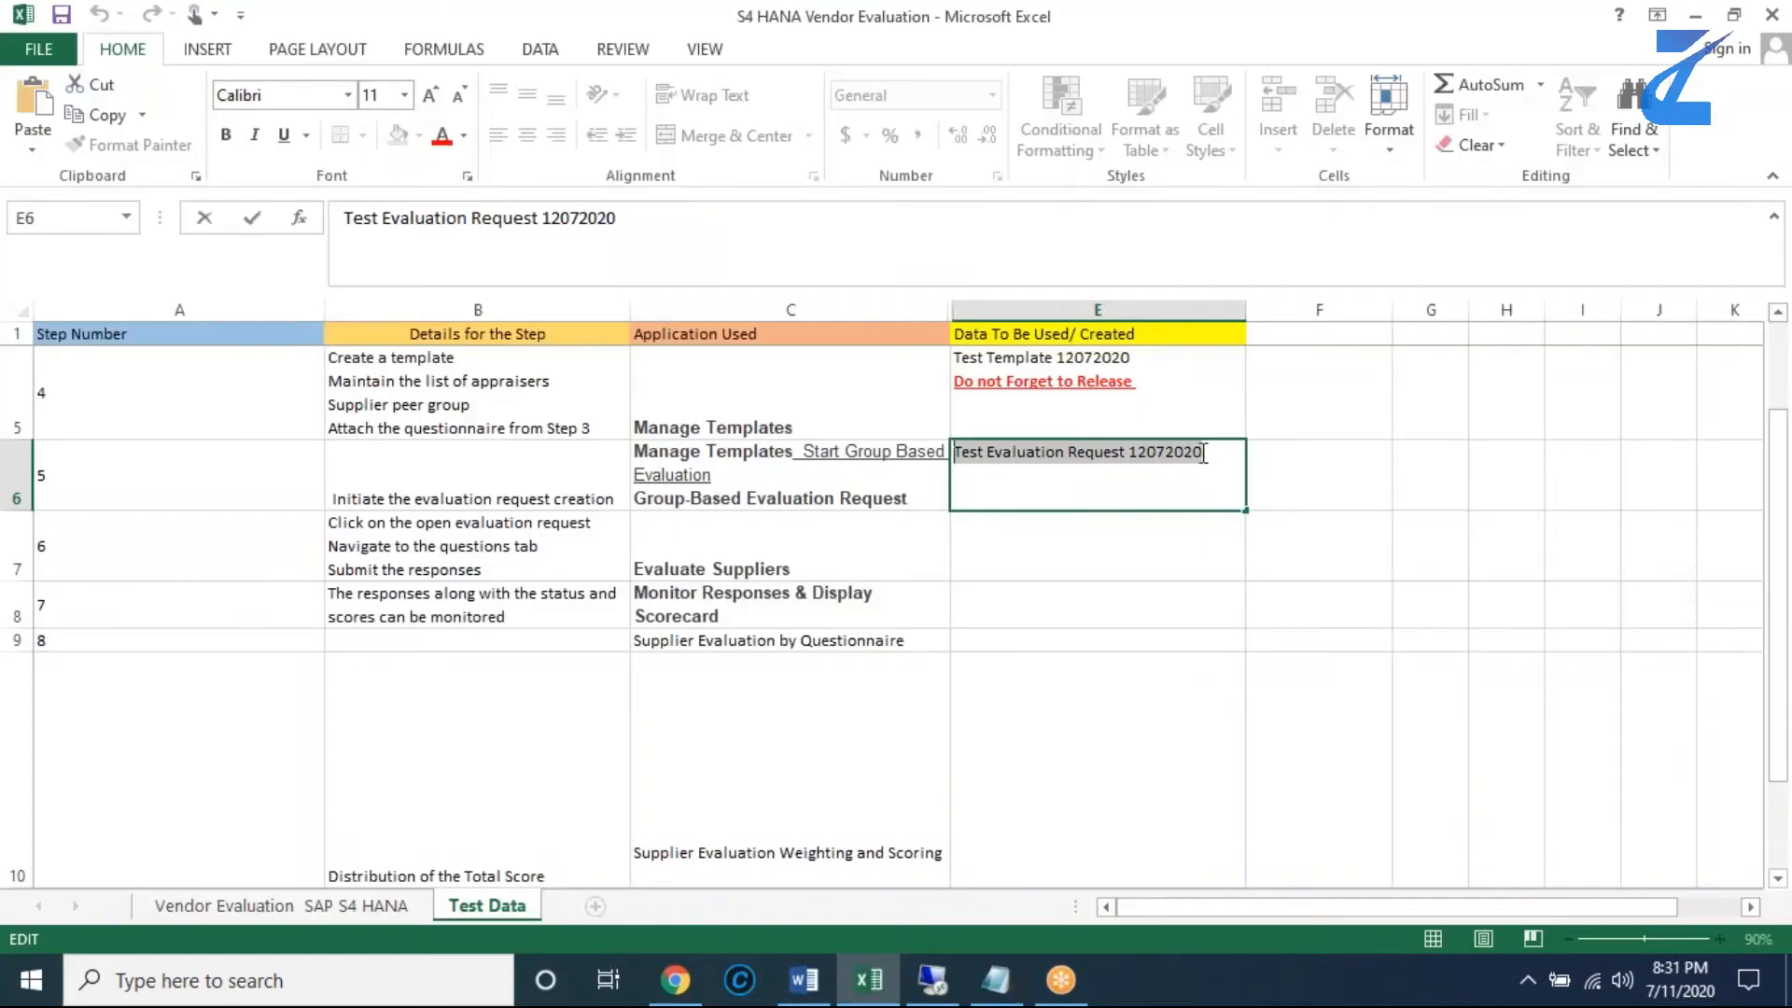
left_click(740, 501)
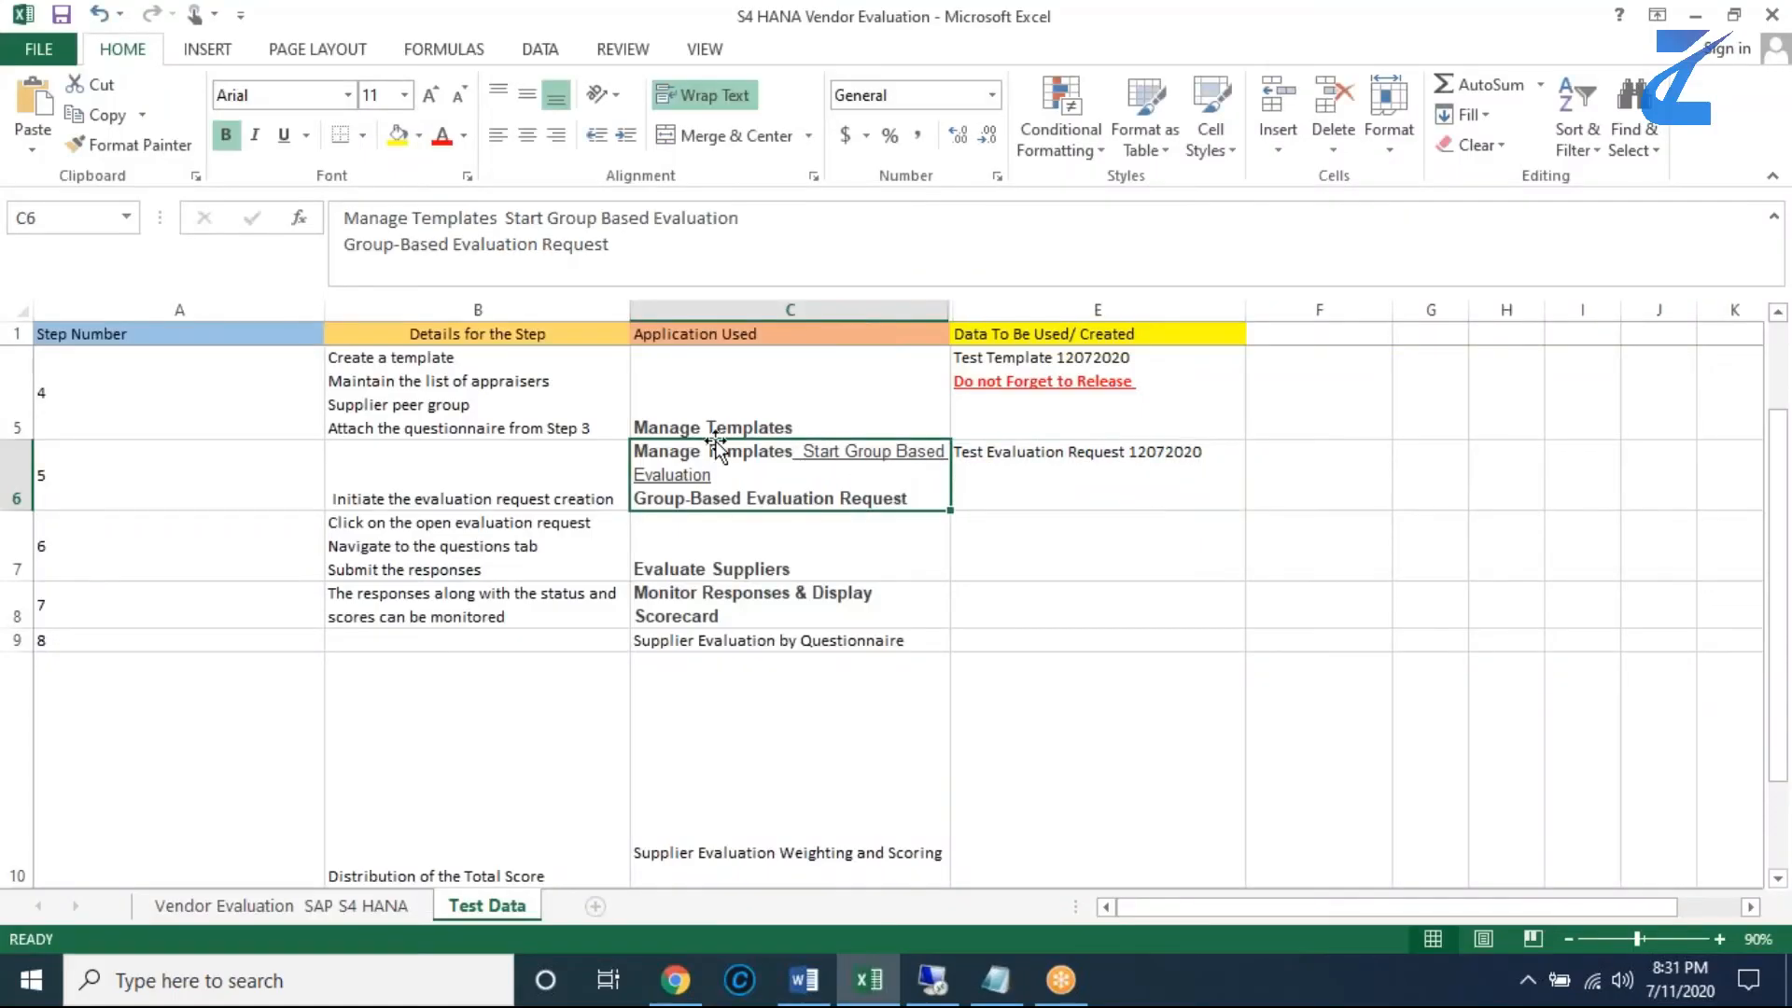
left_click(720, 403)
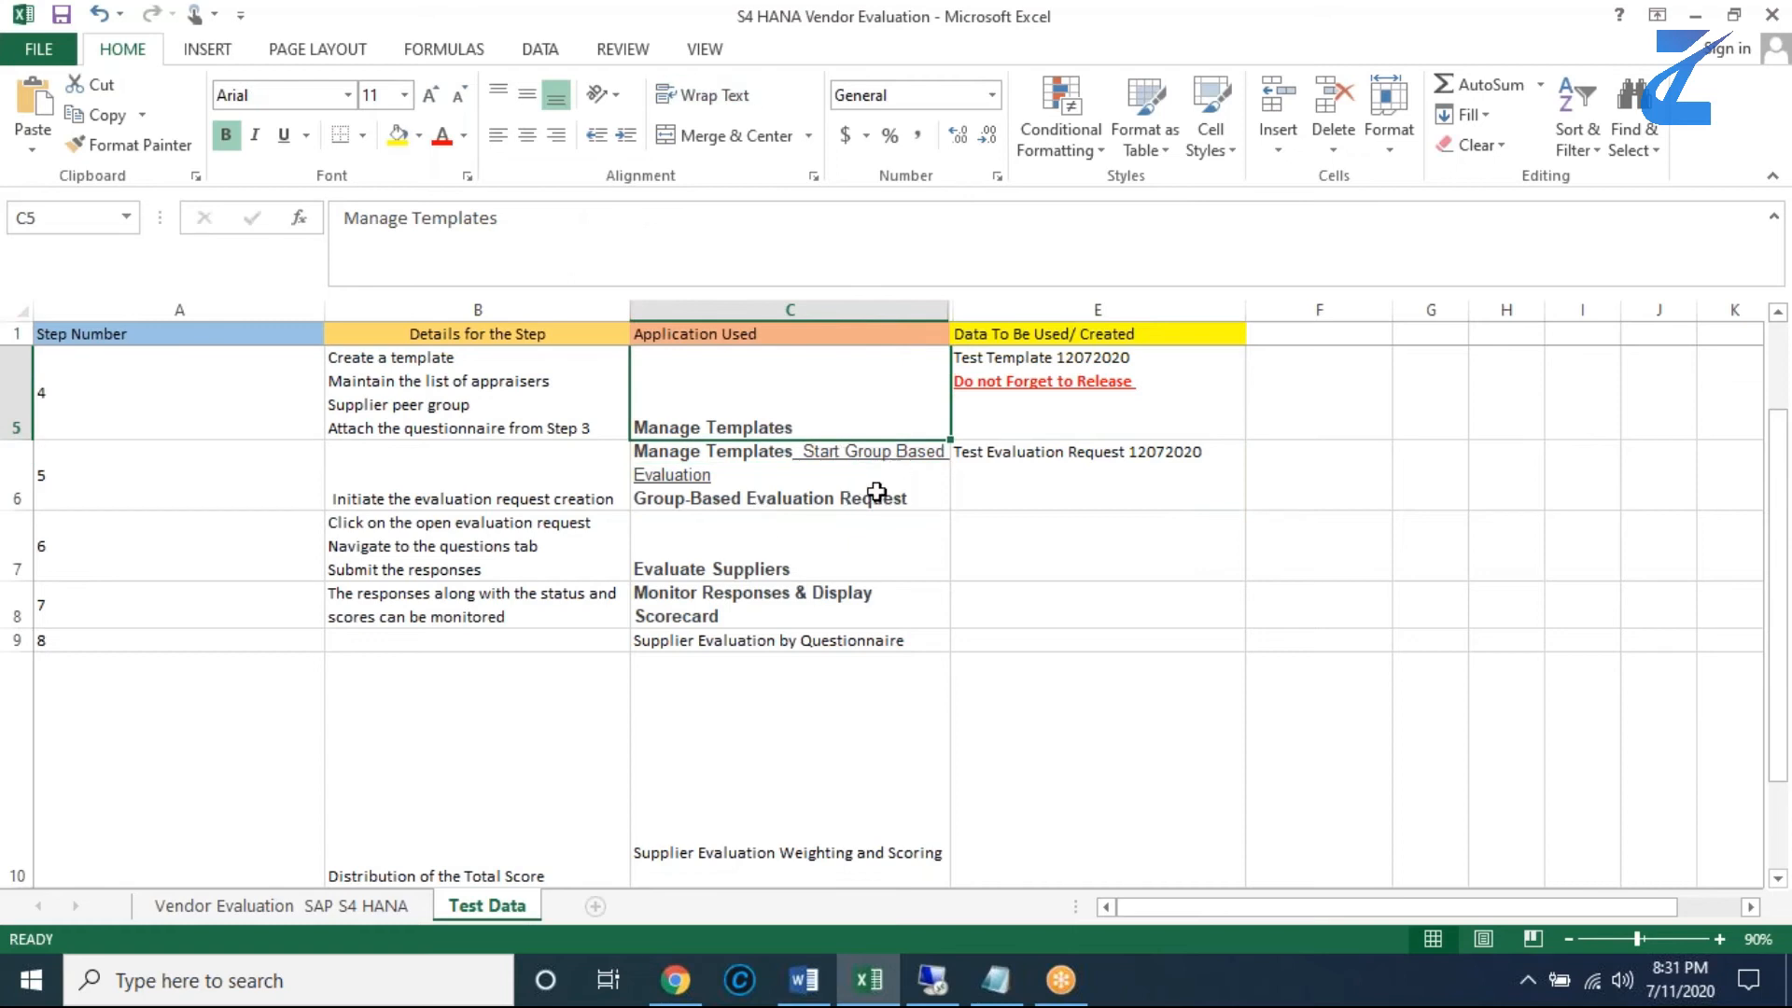
left_click(812, 501)
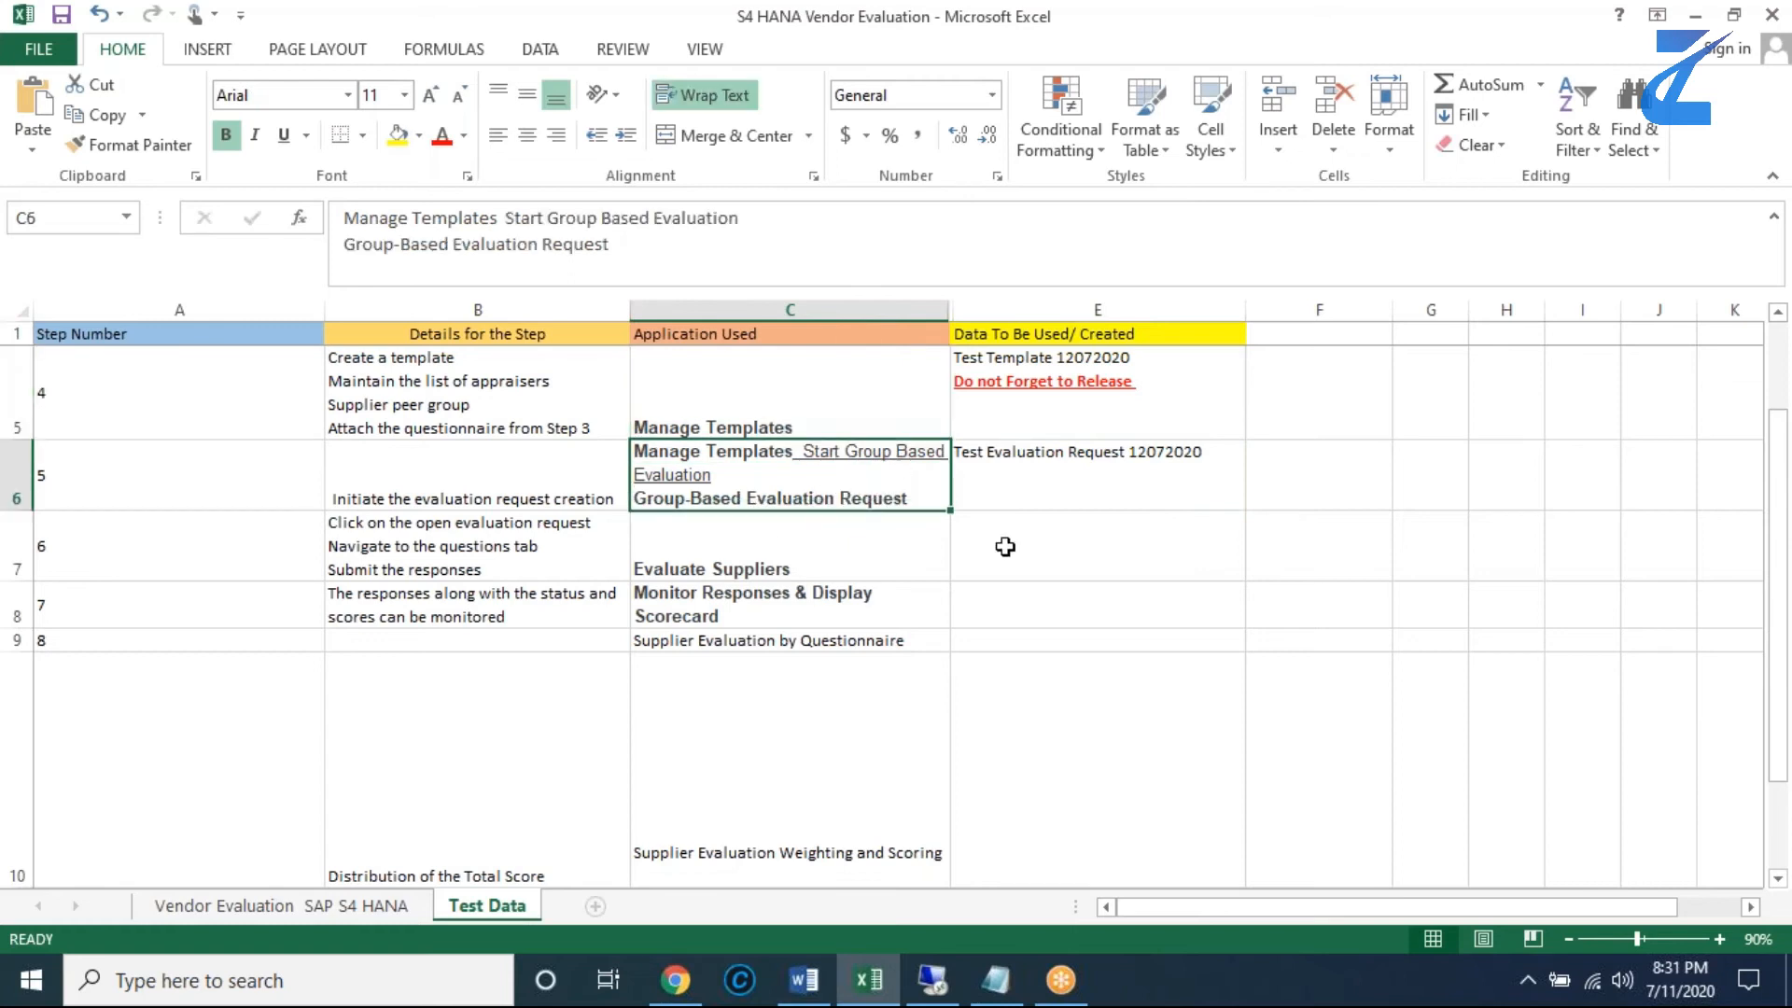
left_click(856, 560)
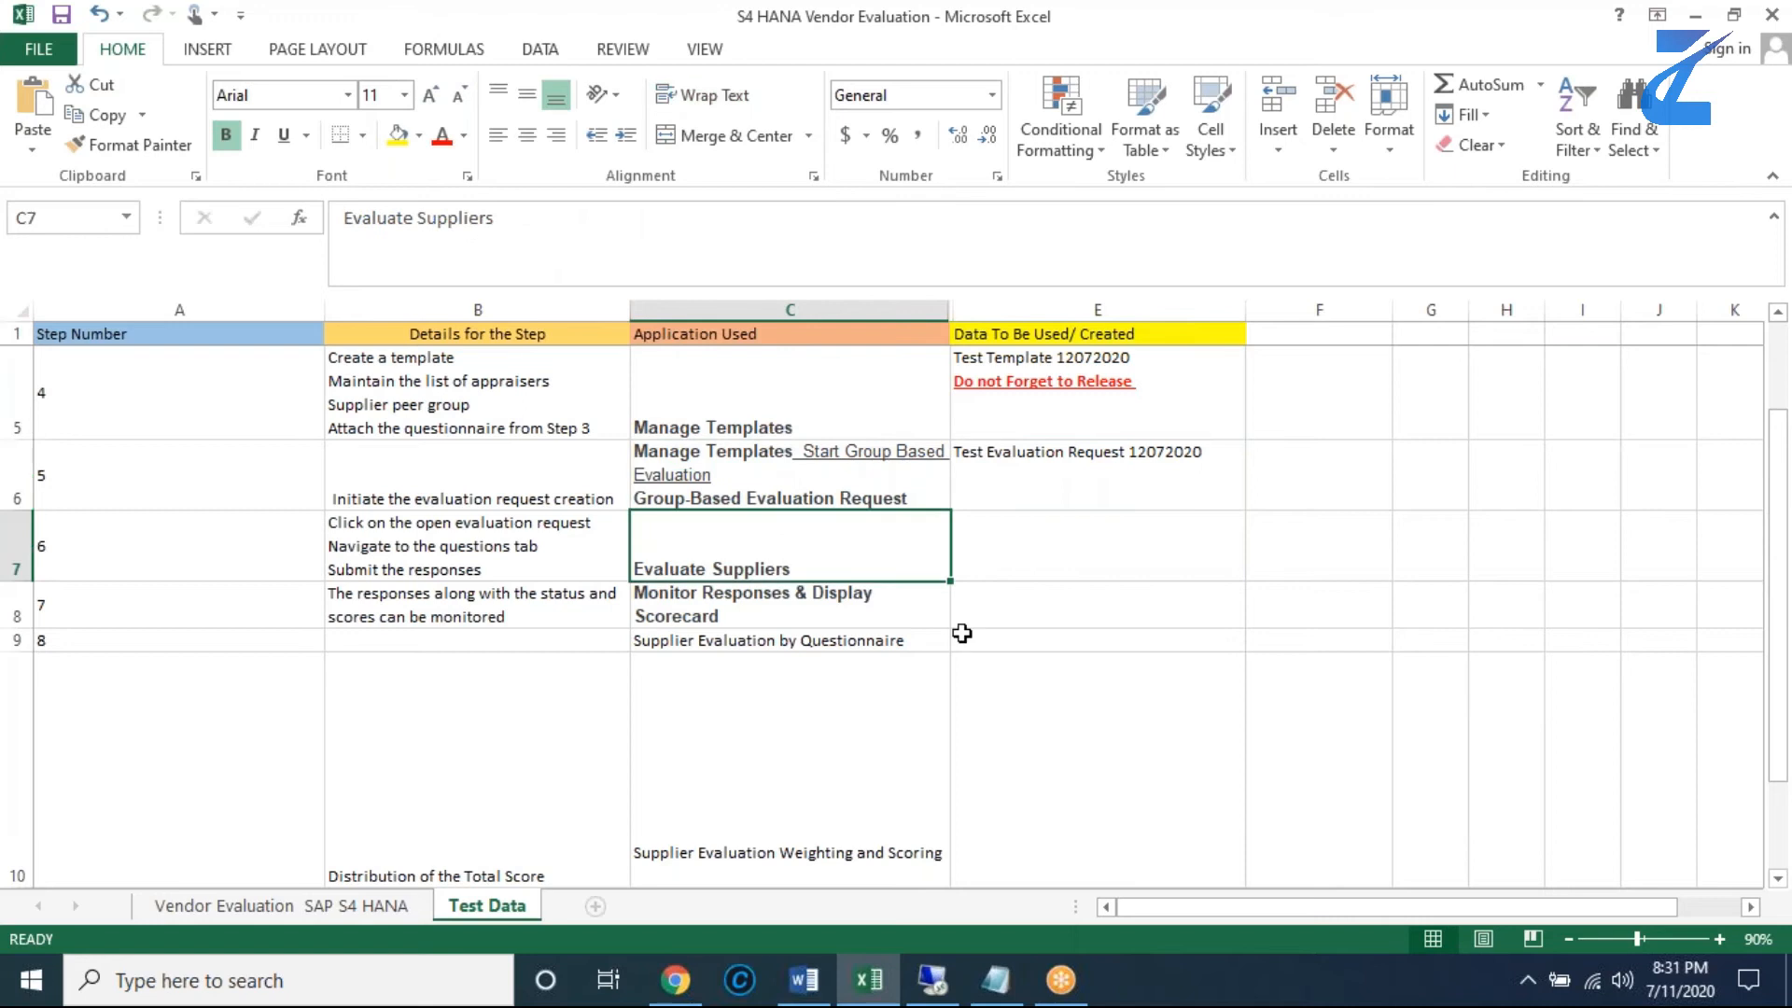
double_click(803, 569)
left_click_drag(801, 571, 643, 573)
key("ctrl+c")
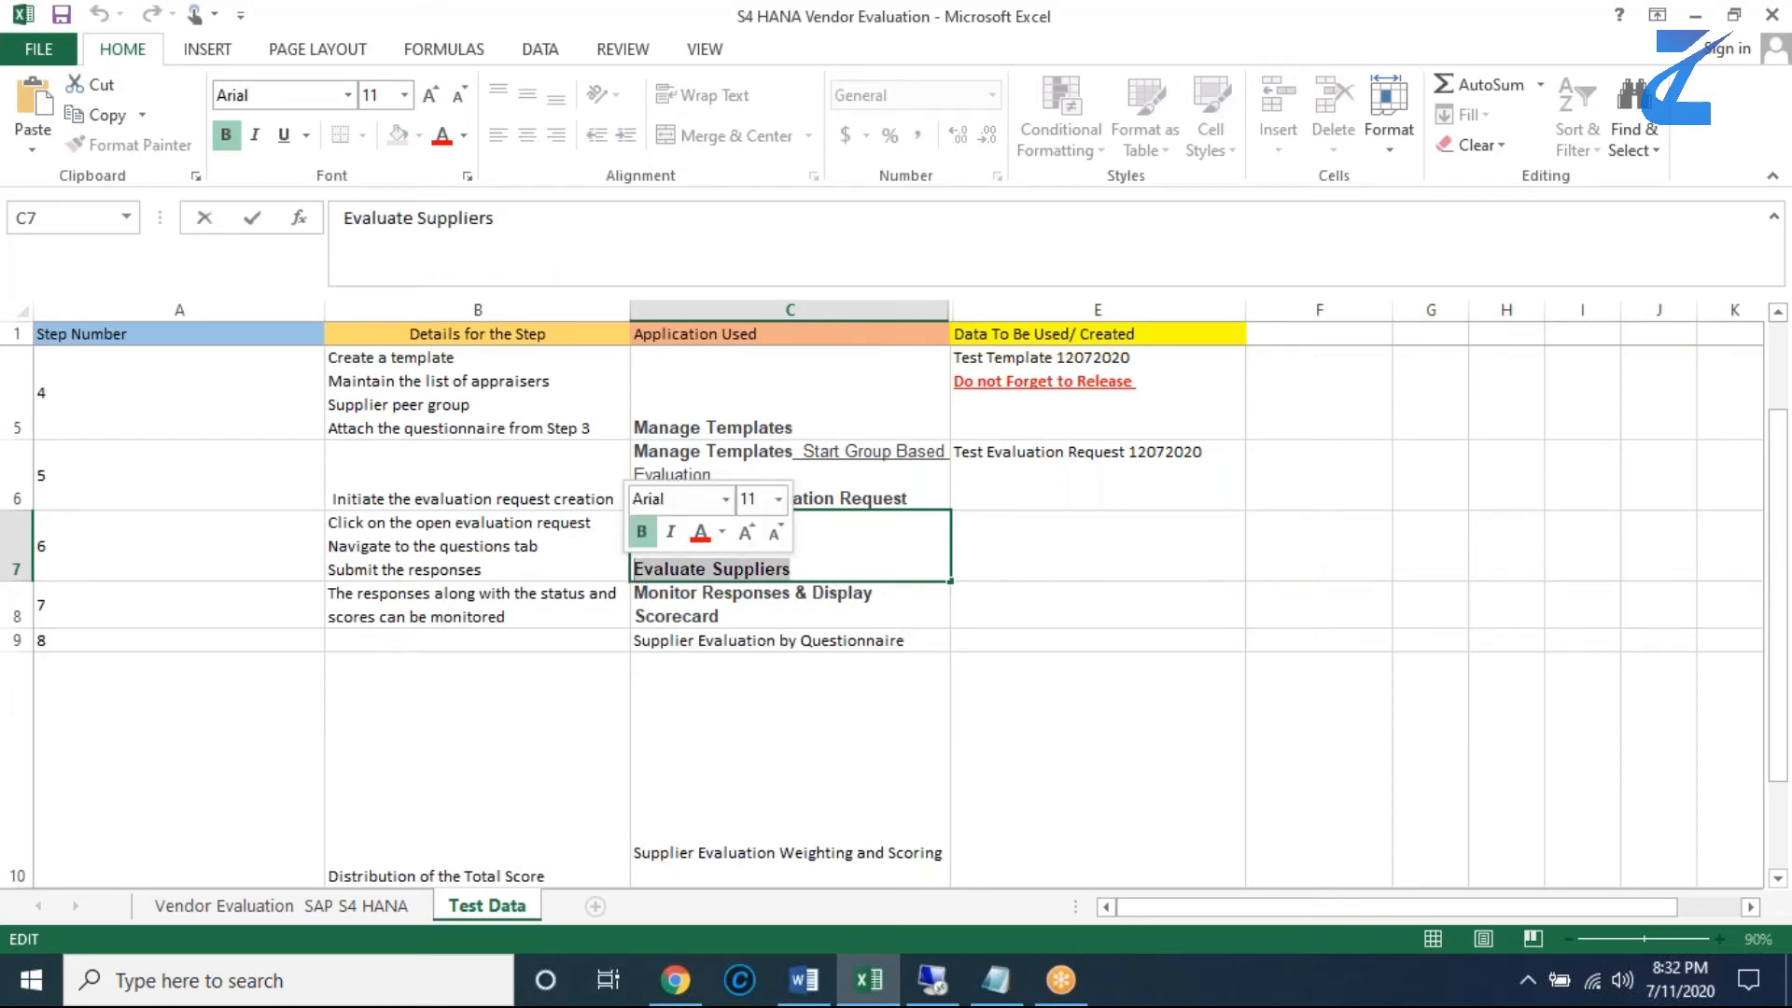
- Return to the SAP browser session and close the Evaluation Questionnaire, Manage Templates and Group-Based Evaluation Template pages
left_click(930, 979)
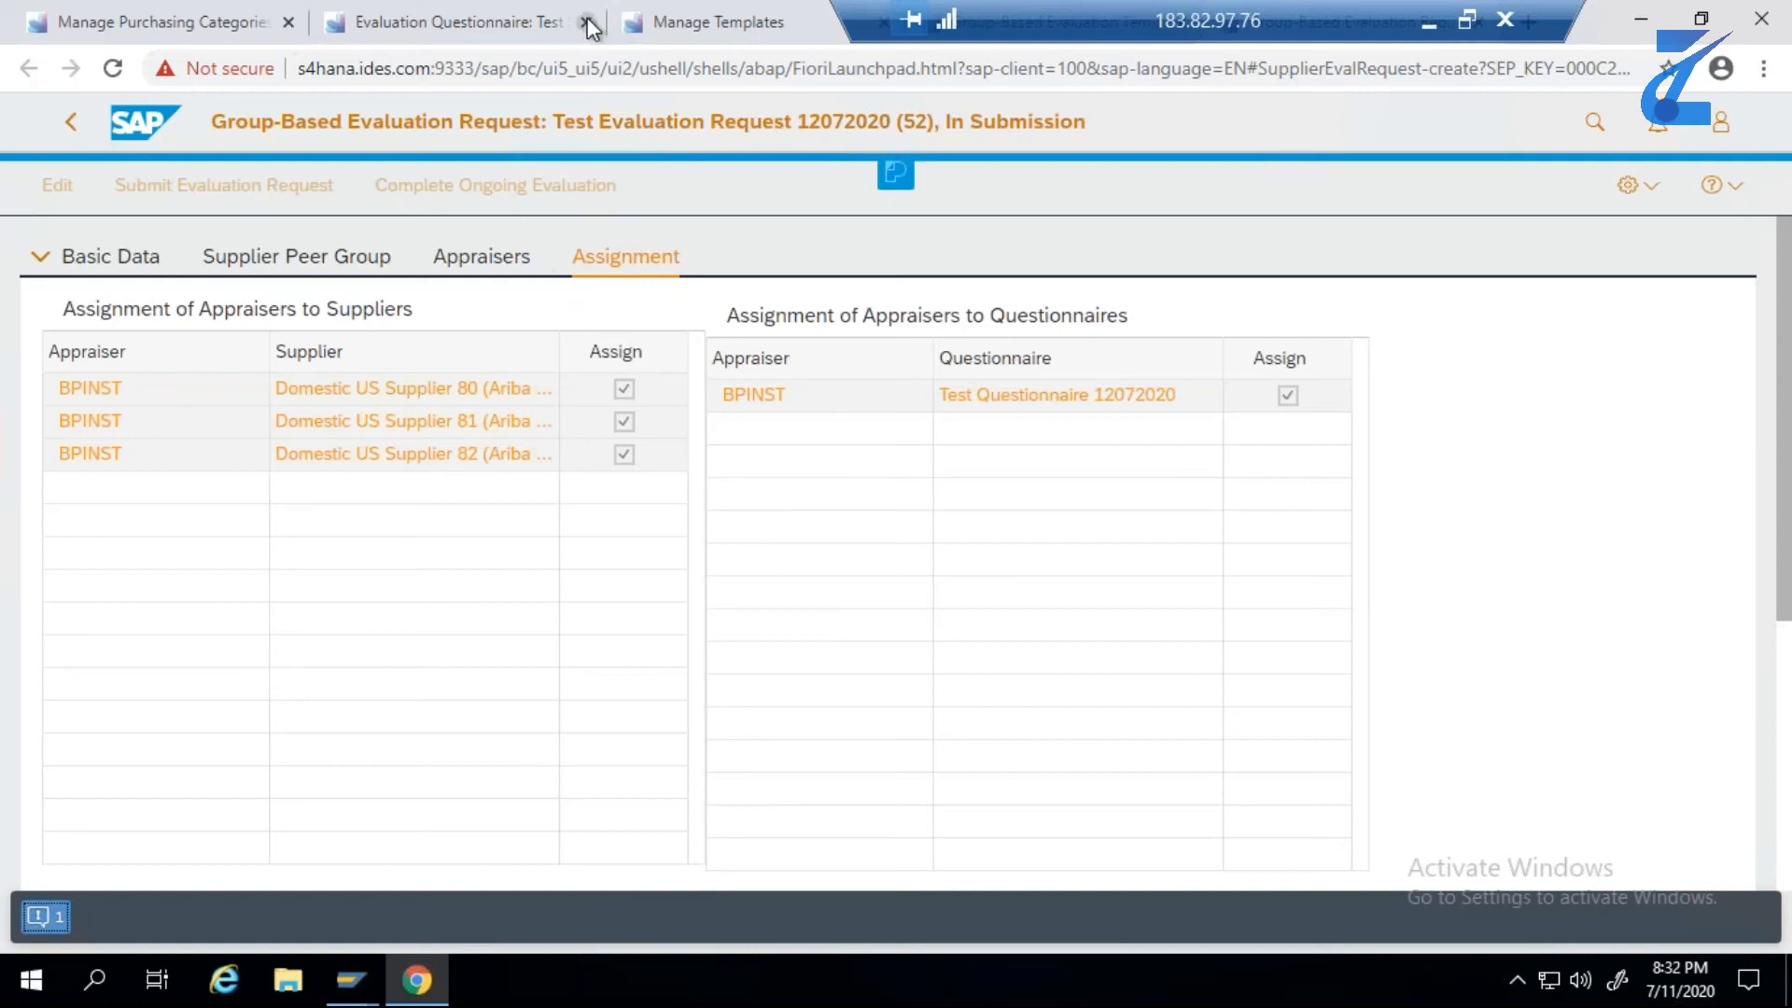
left_click(586, 22)
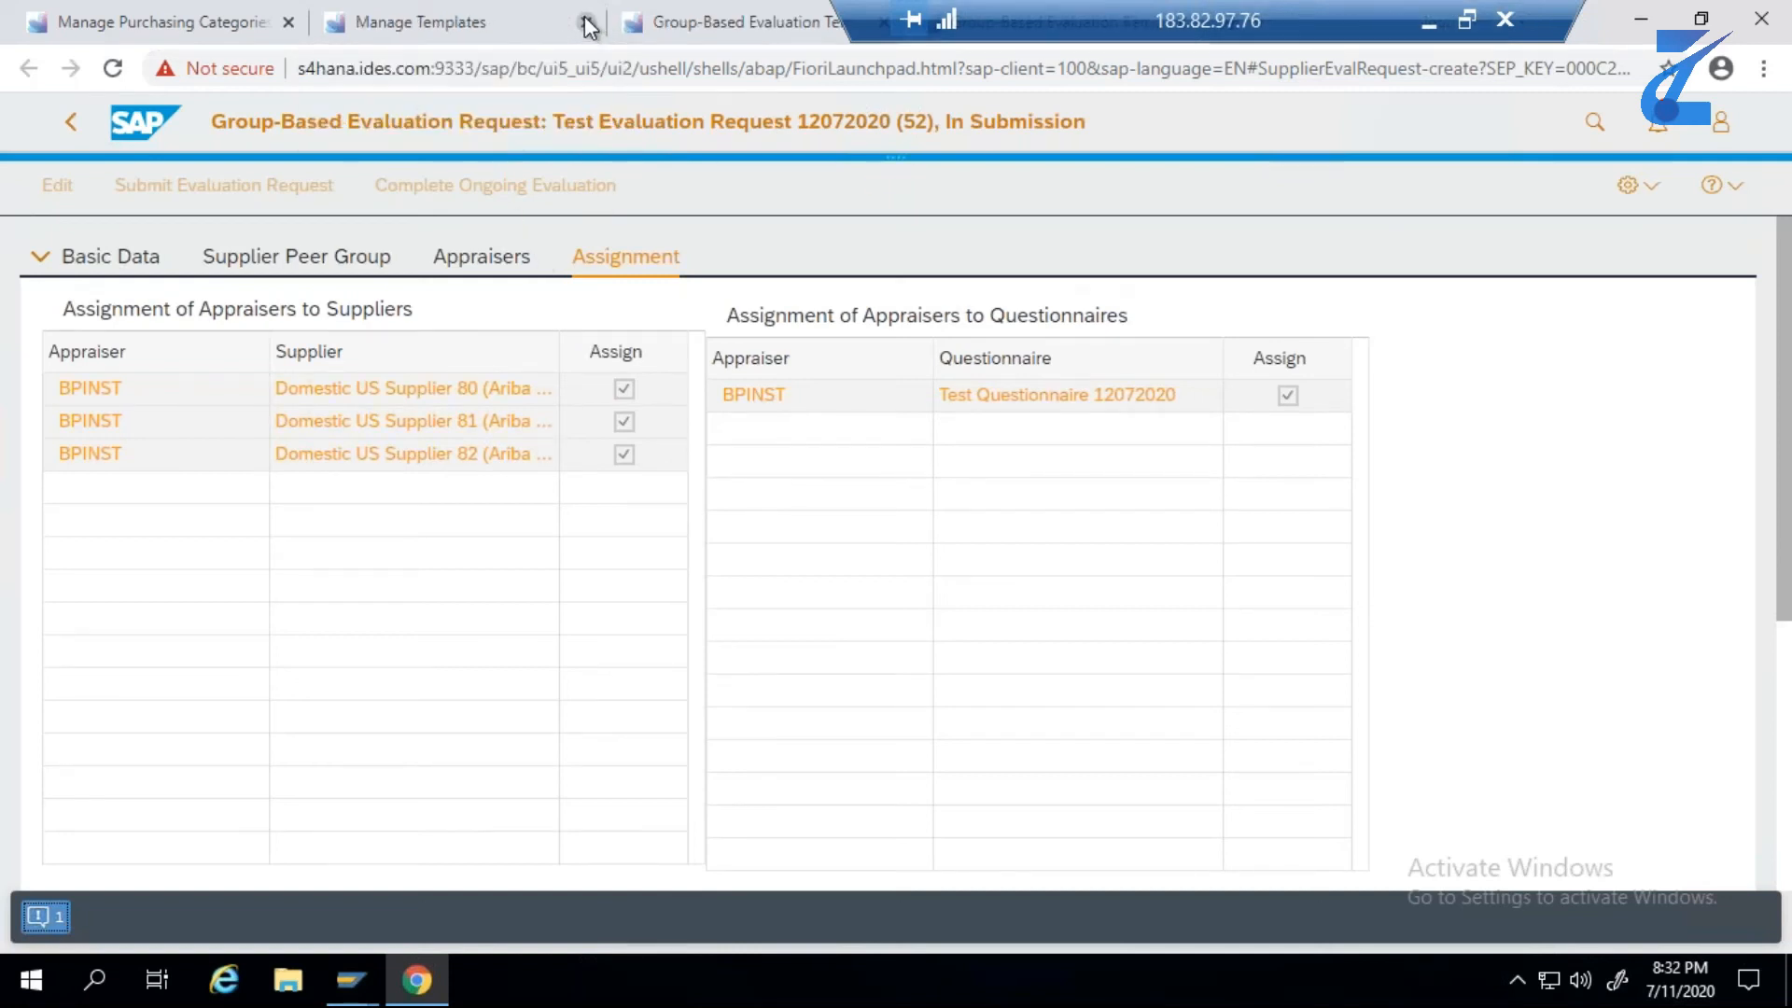
left_click(586, 21)
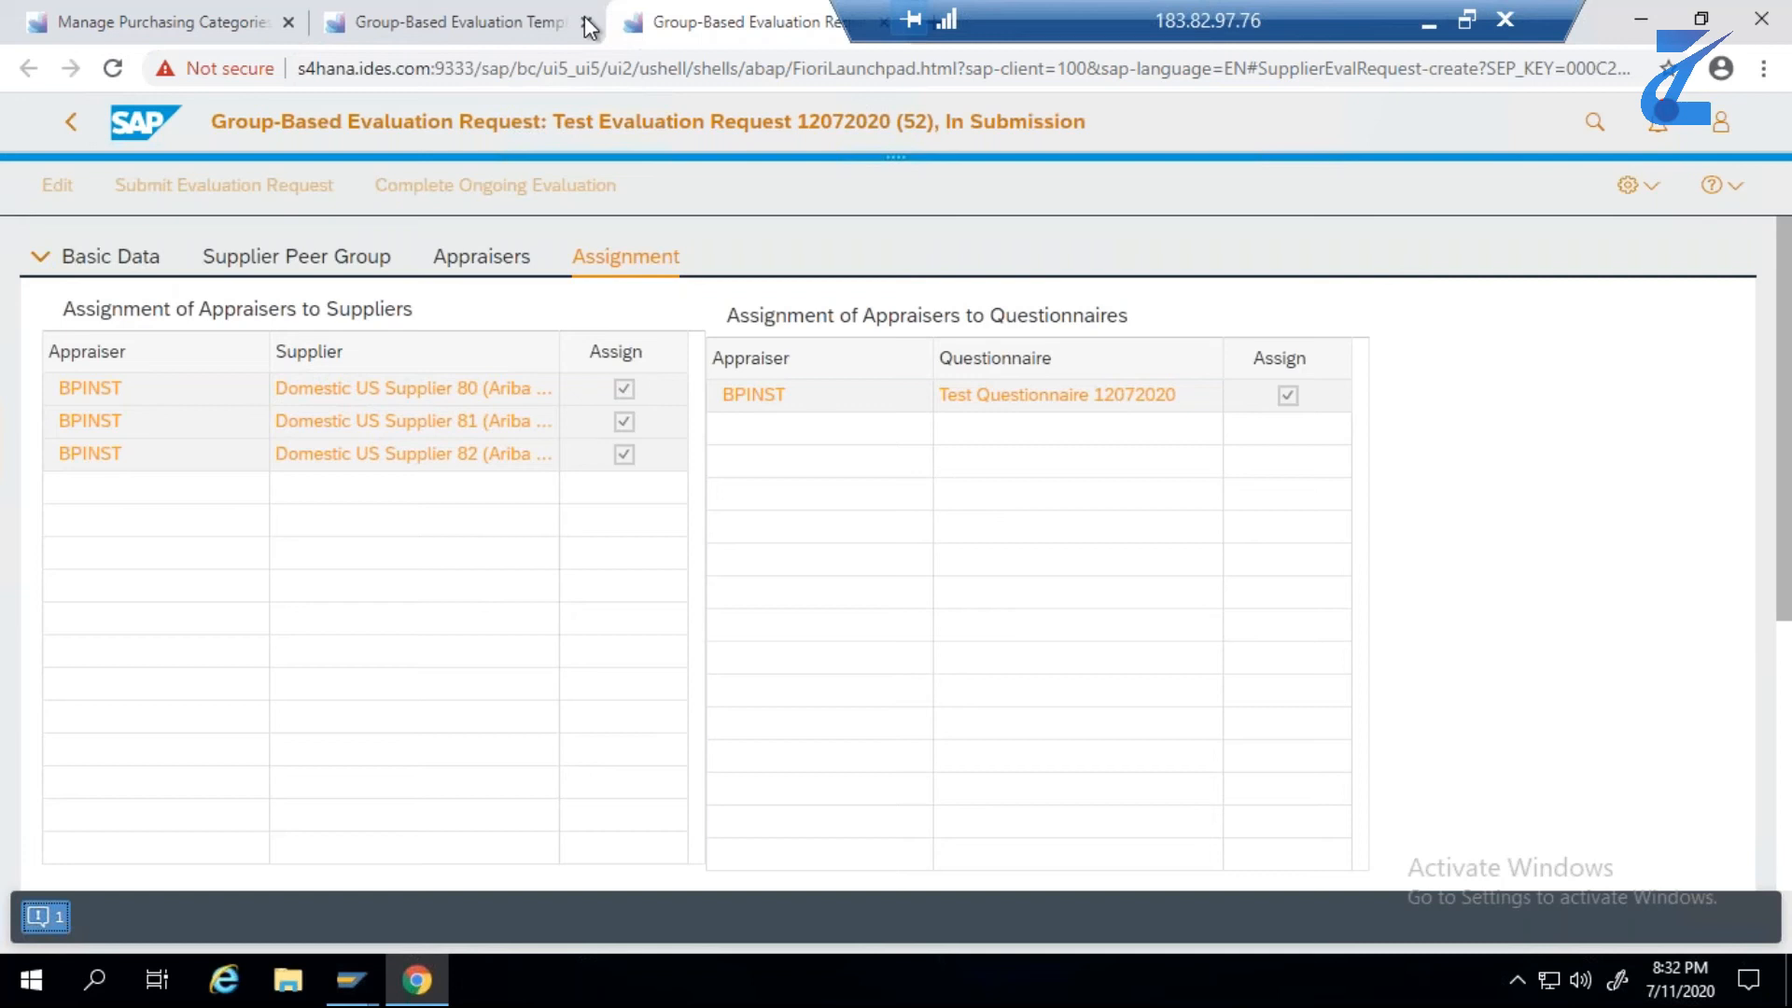
left_click(586, 22)
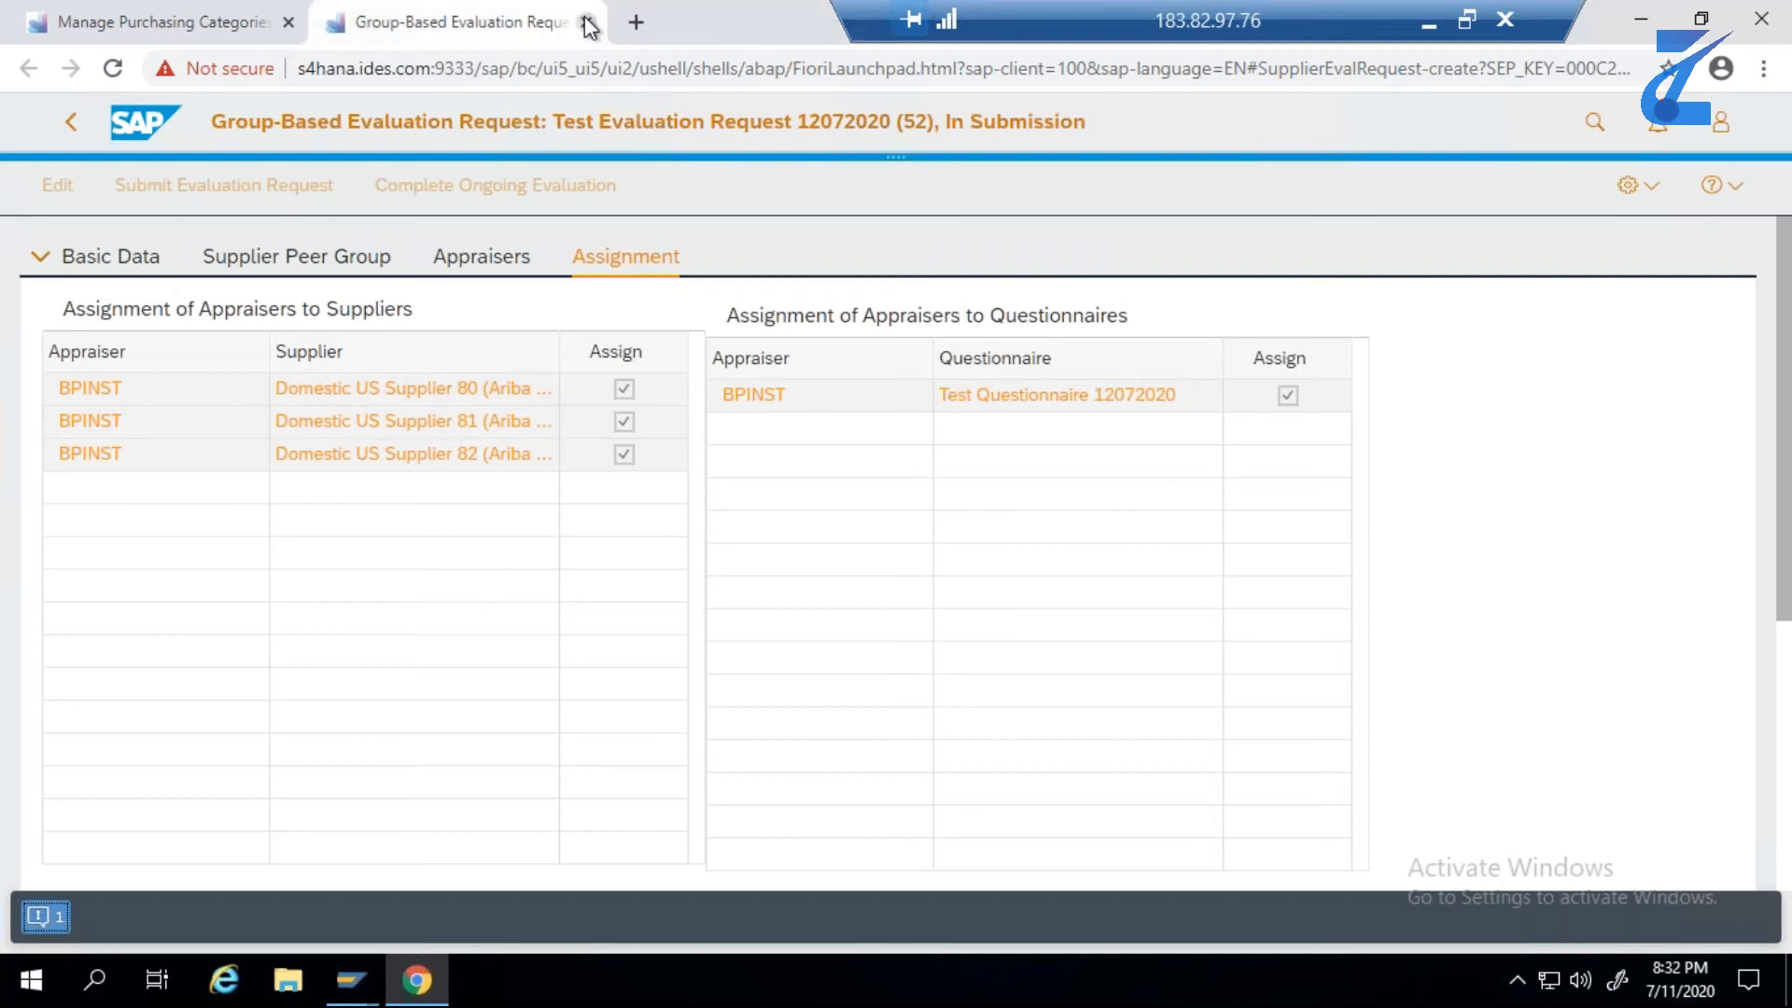
- Search the launchpad for Evaluate Suppliers and open that app
left_click(1589, 127)
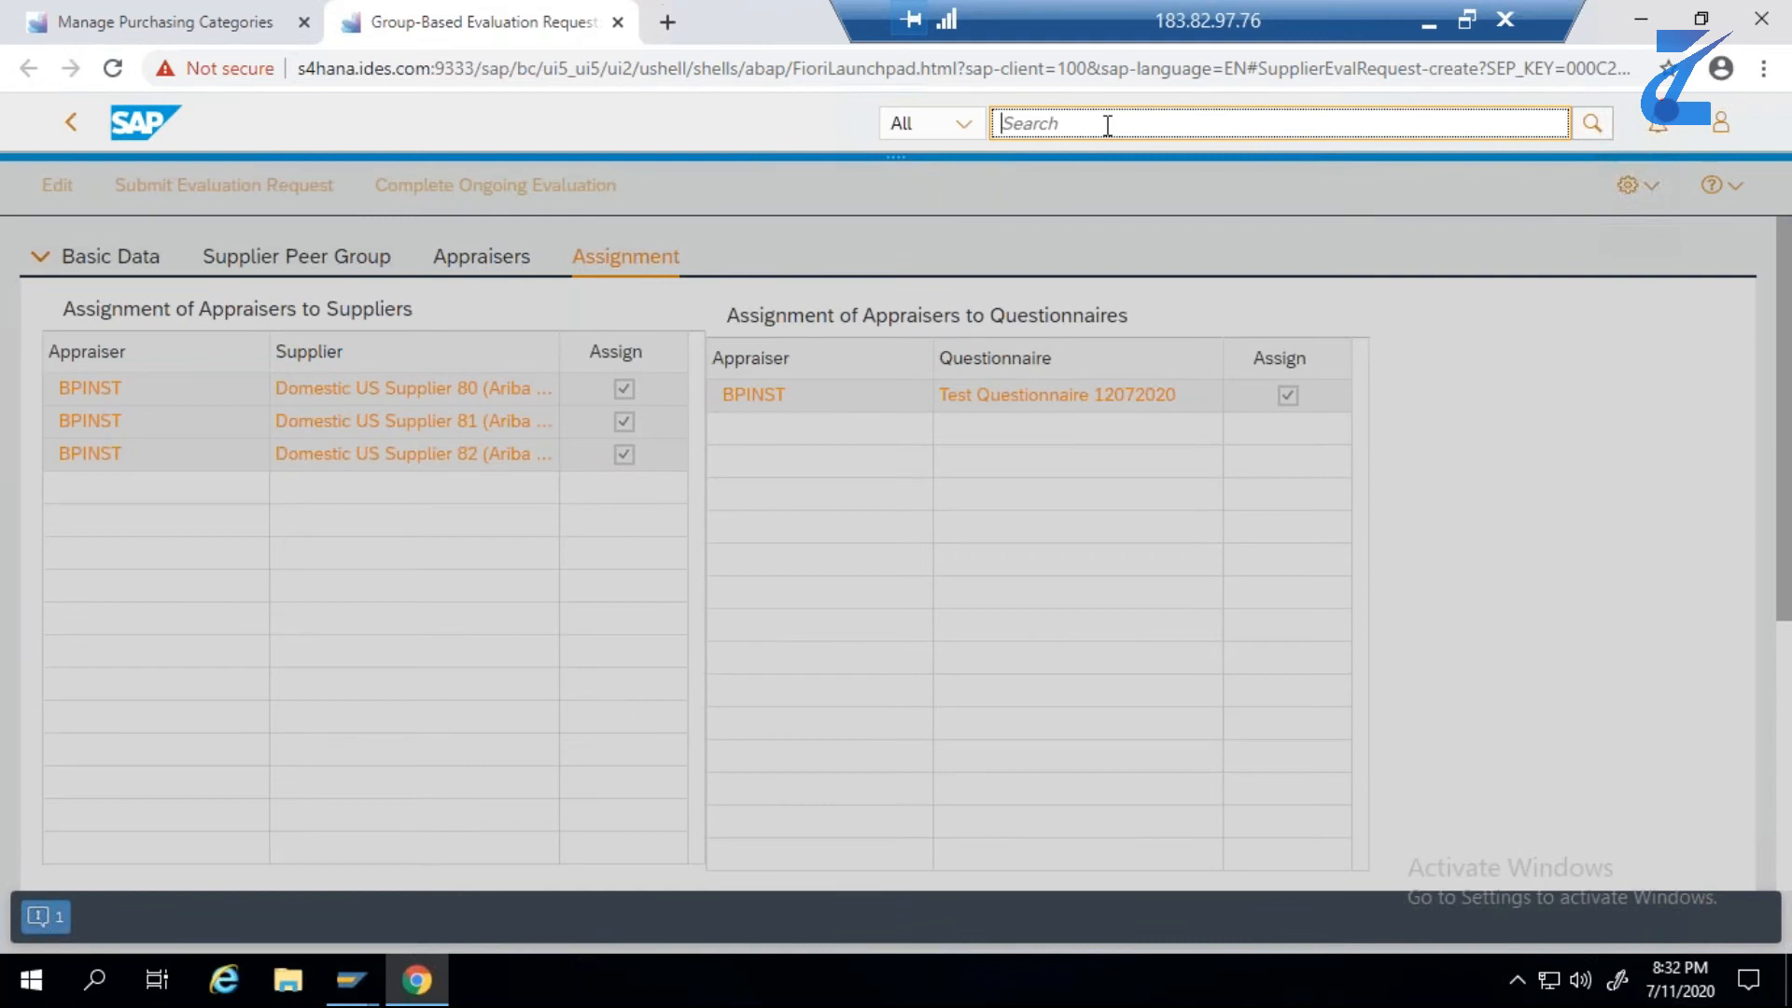
key("ctrl+v")
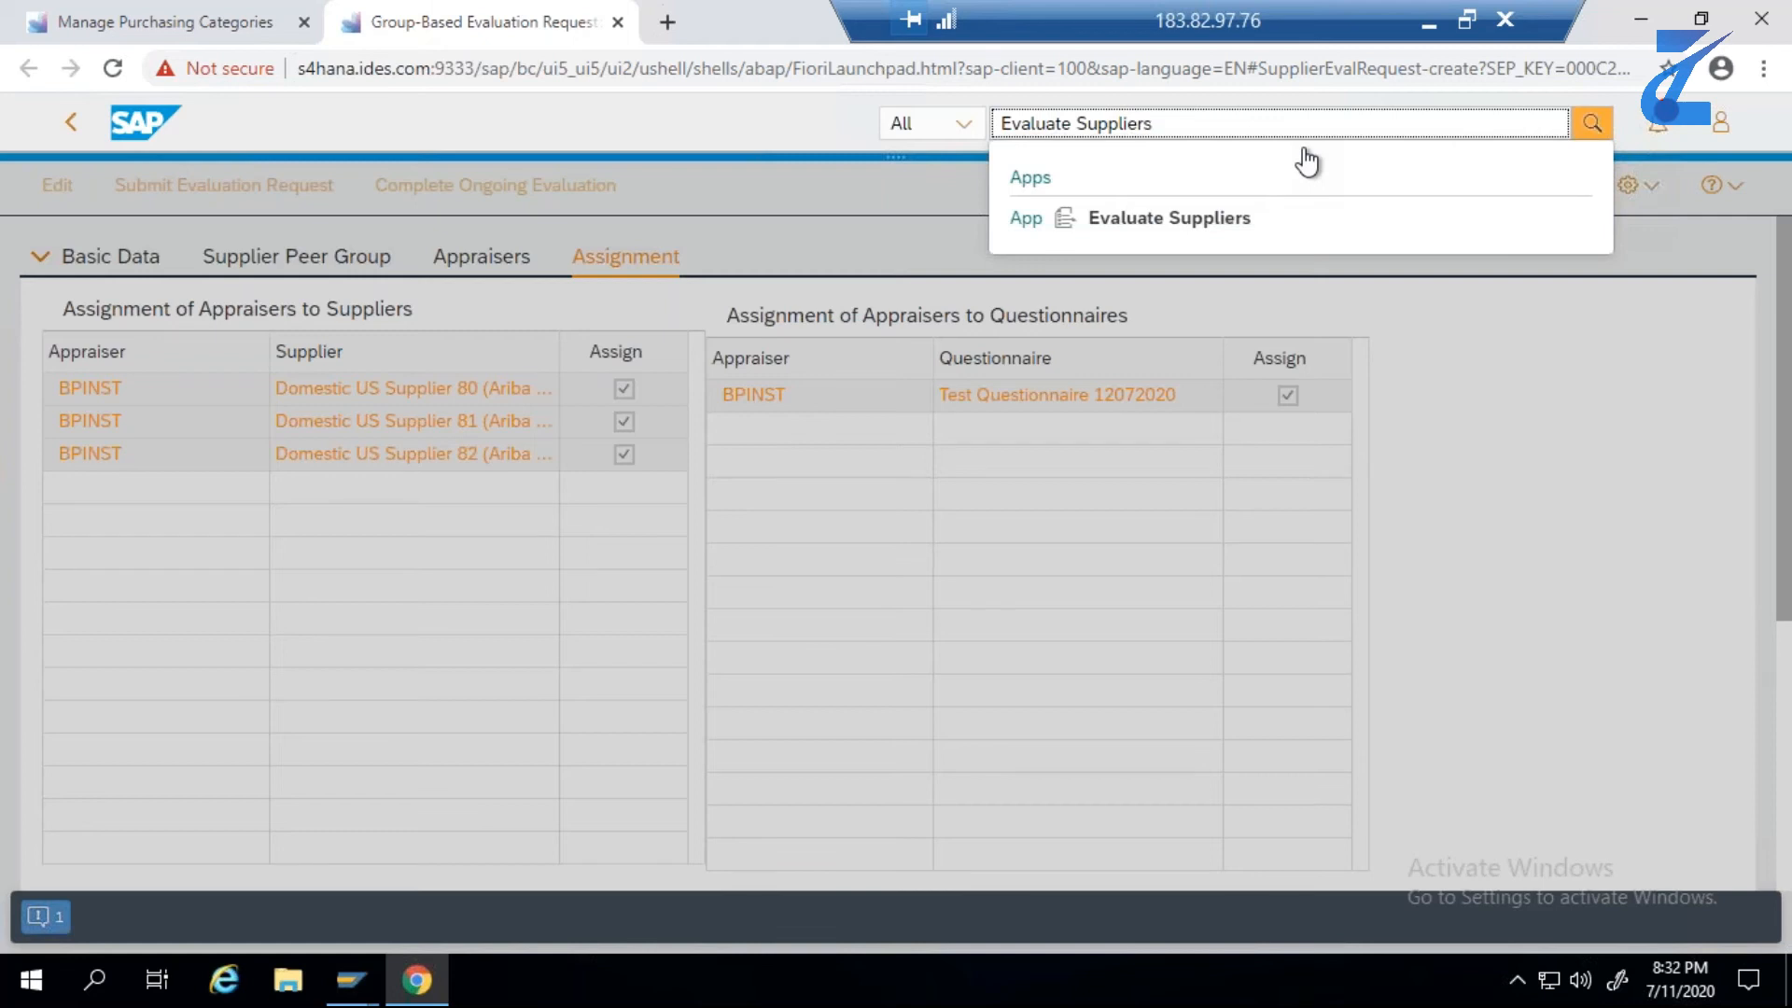
left_click(1129, 222)
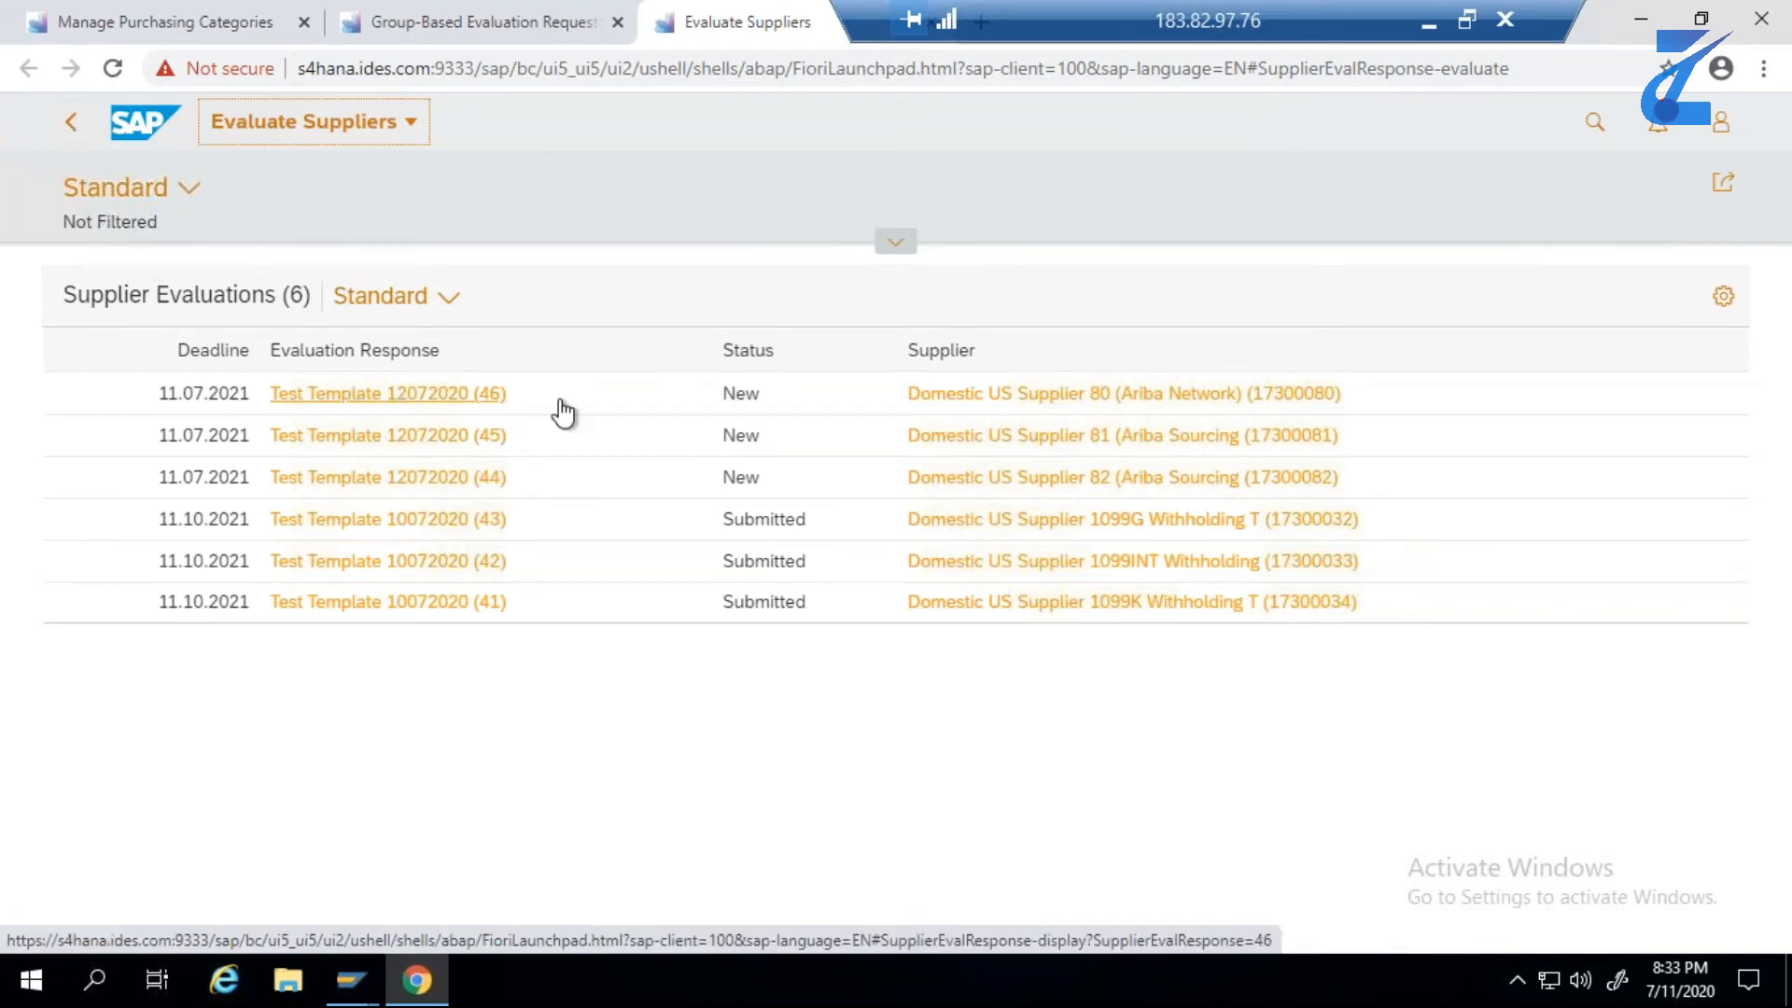
left_click(476, 401)
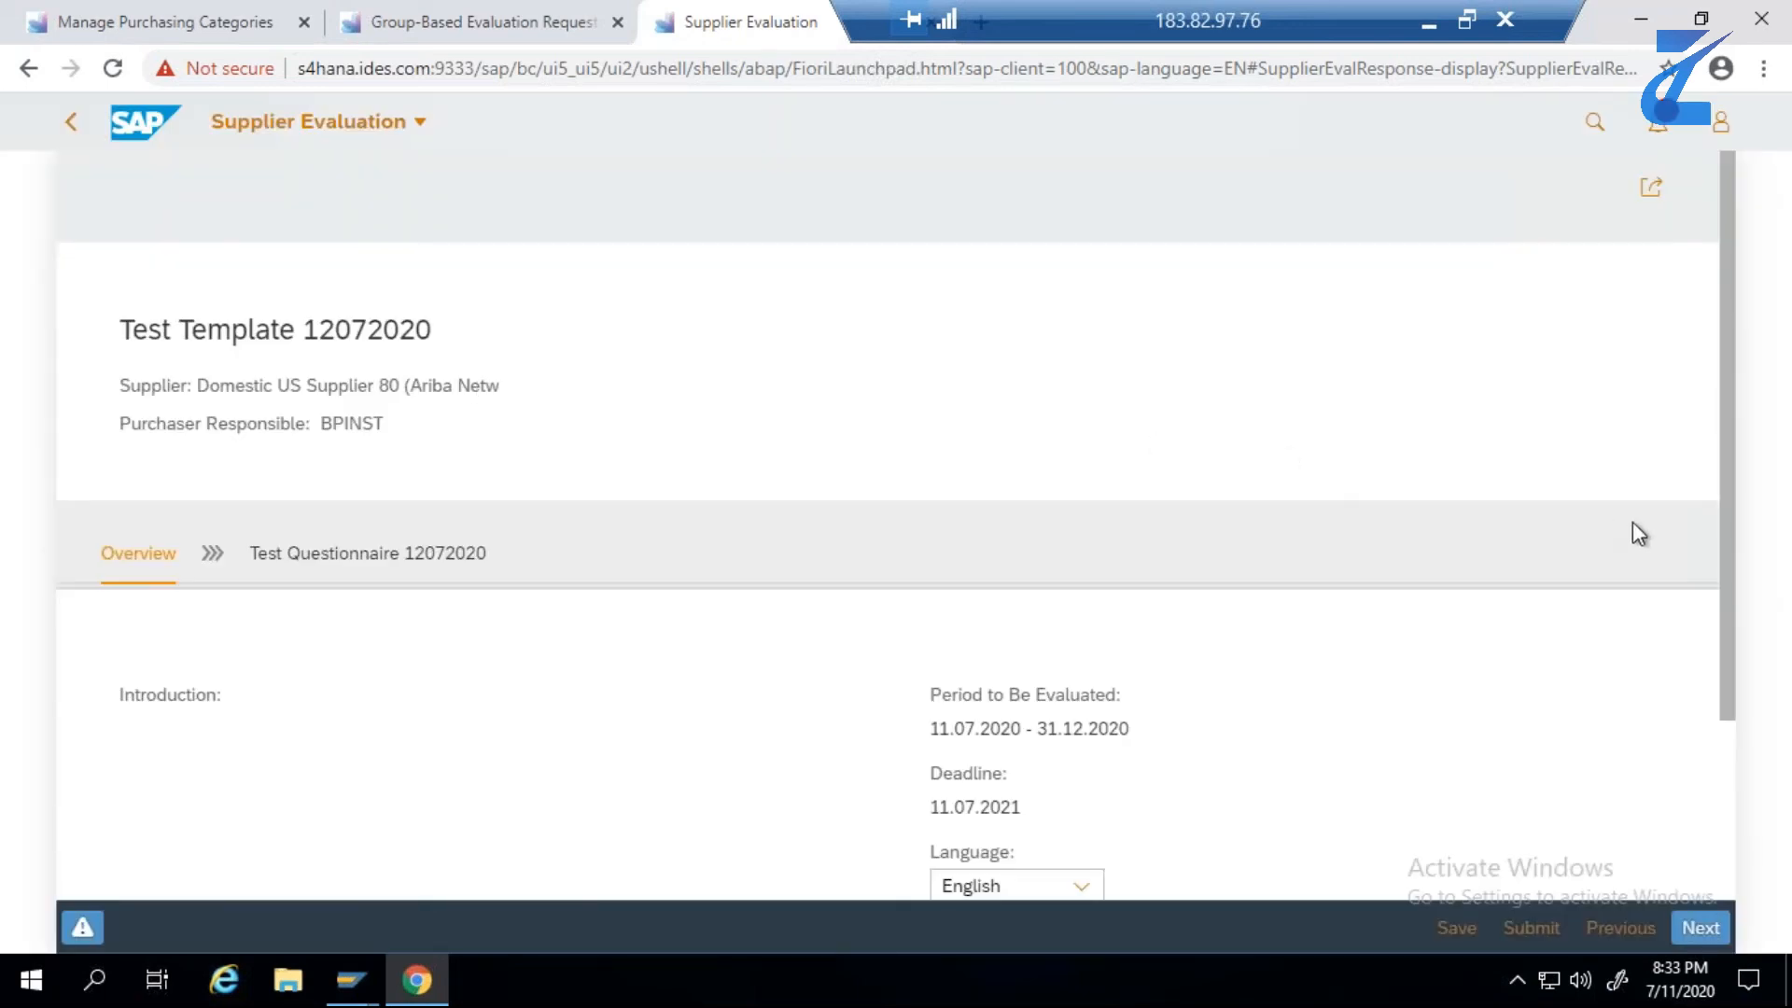
left_click(1693, 927)
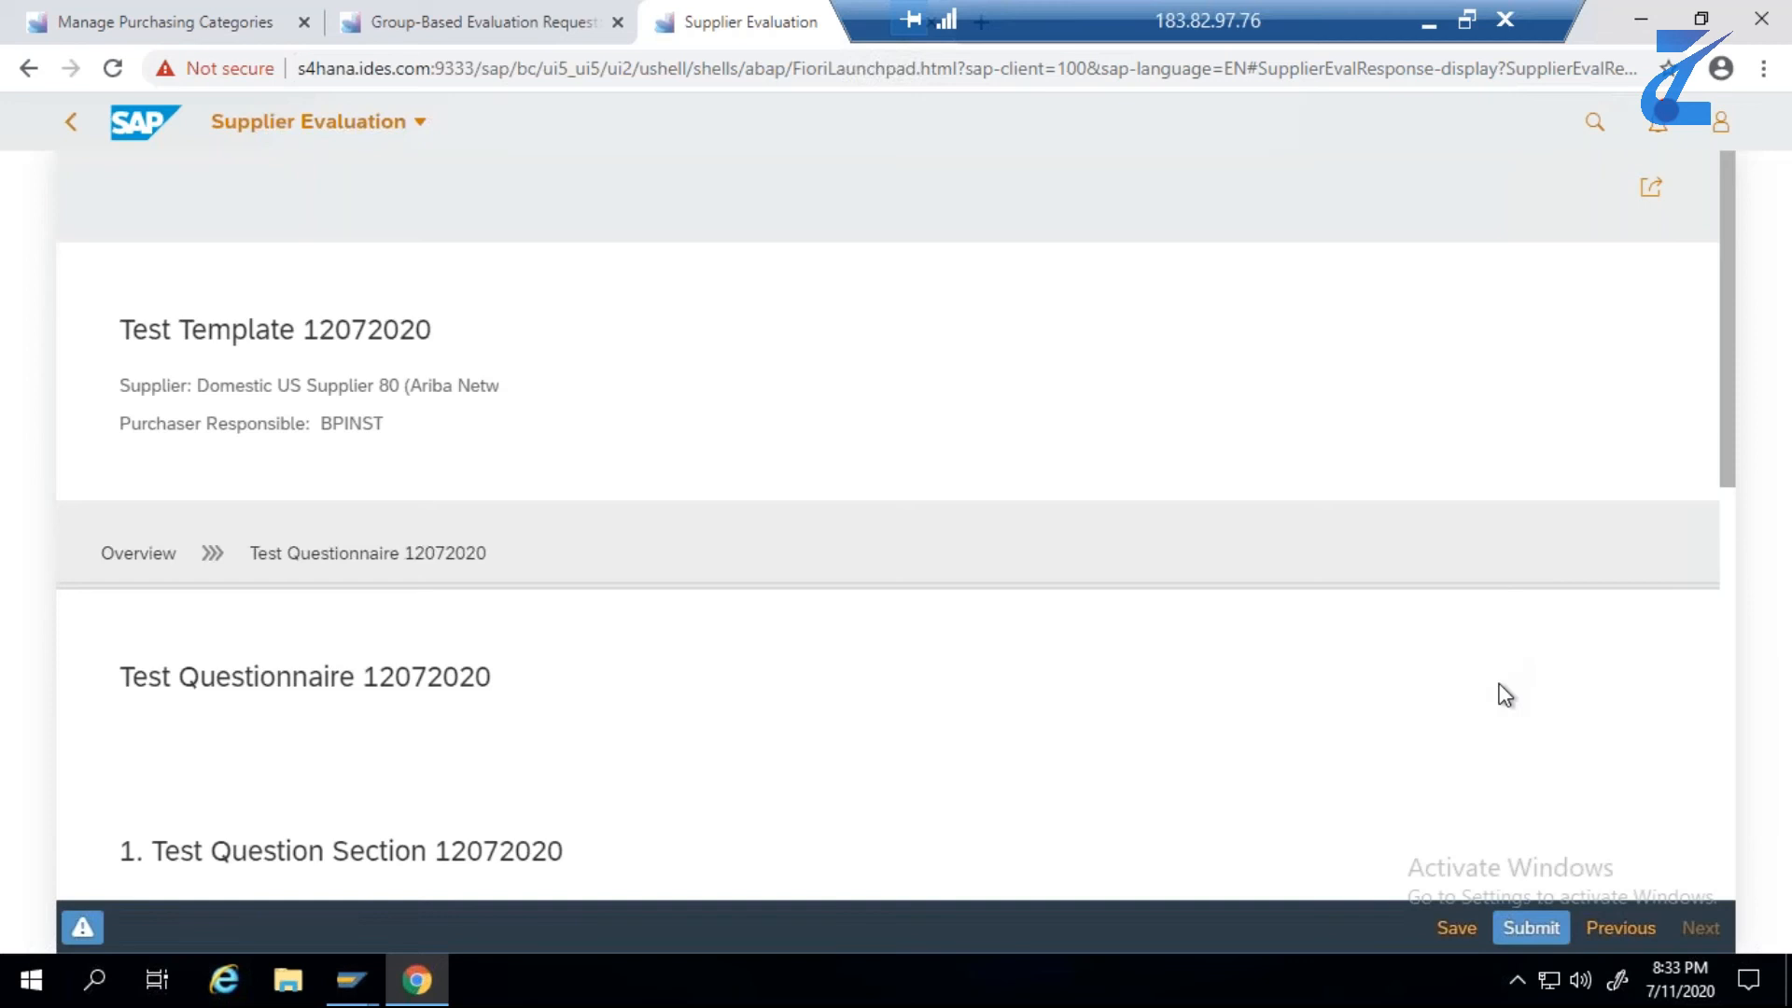
scroll(1505, 695, "down", 5)
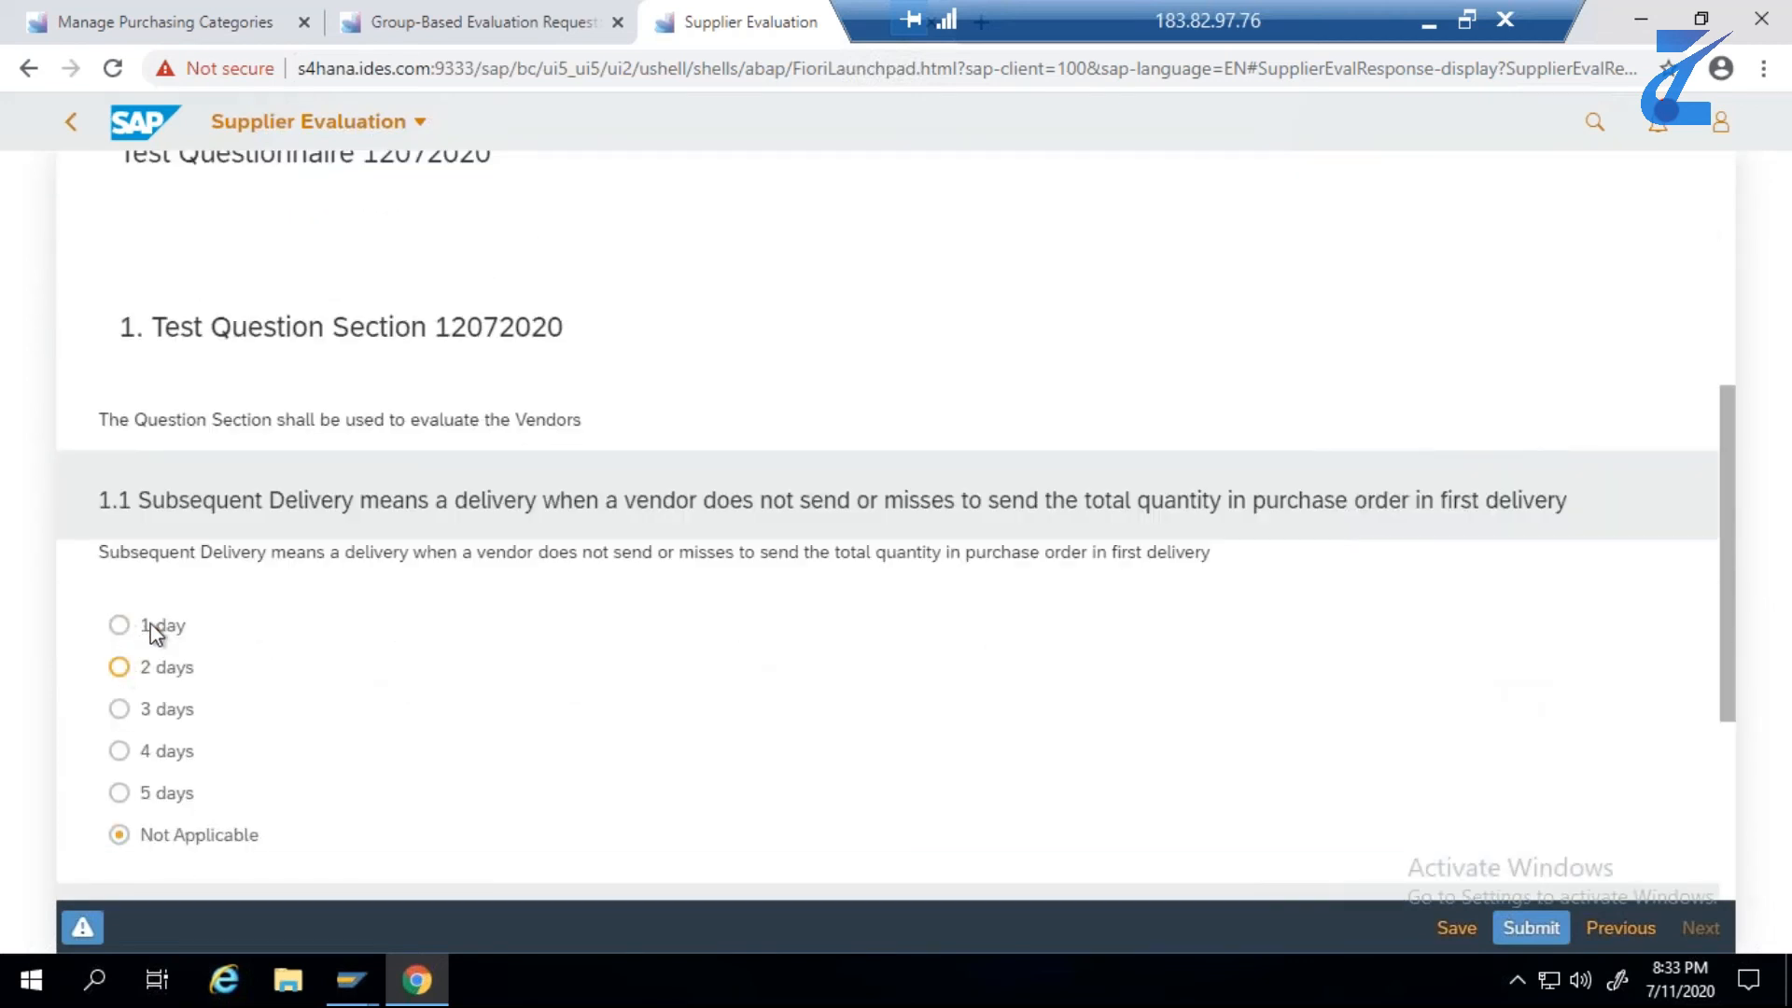
left_click(120, 670)
scroll(551, 612, "up", 3)
scroll(550, 613, "up", 3)
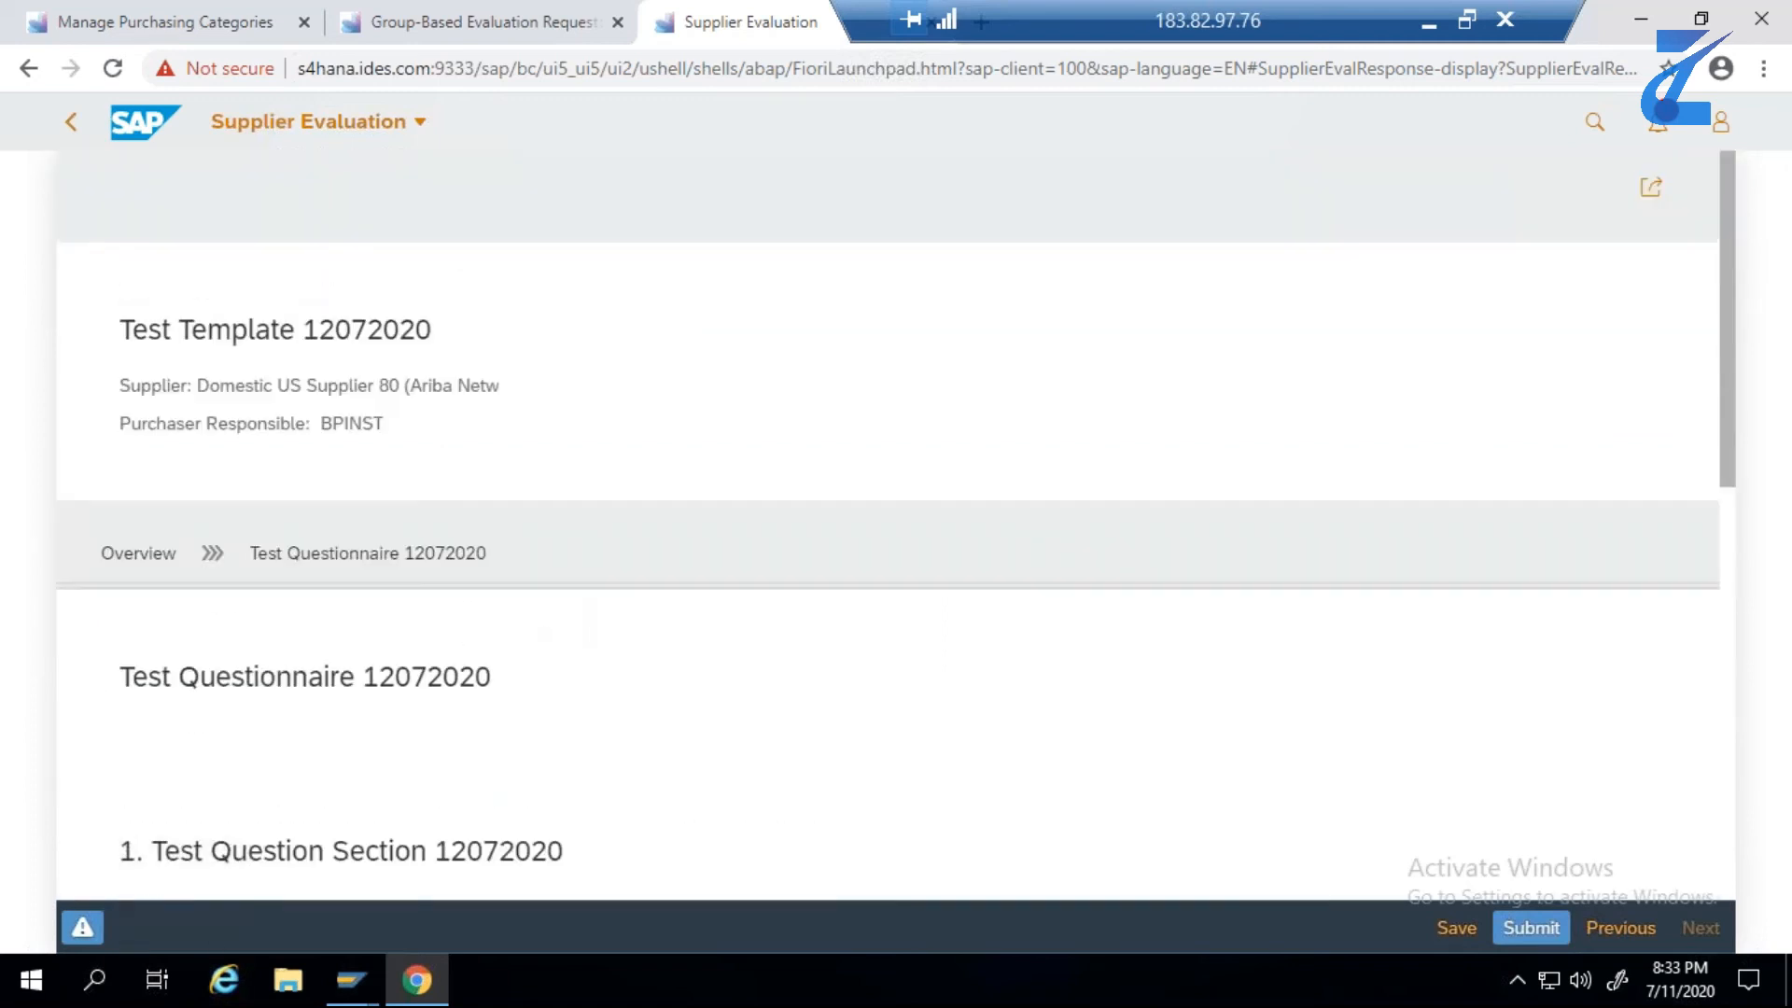
- Answer question 1.2 on purchase department resources with 4, submit Supplier 80's evaluation and return to the evaluations list
scroll(545, 607, "down", 2)
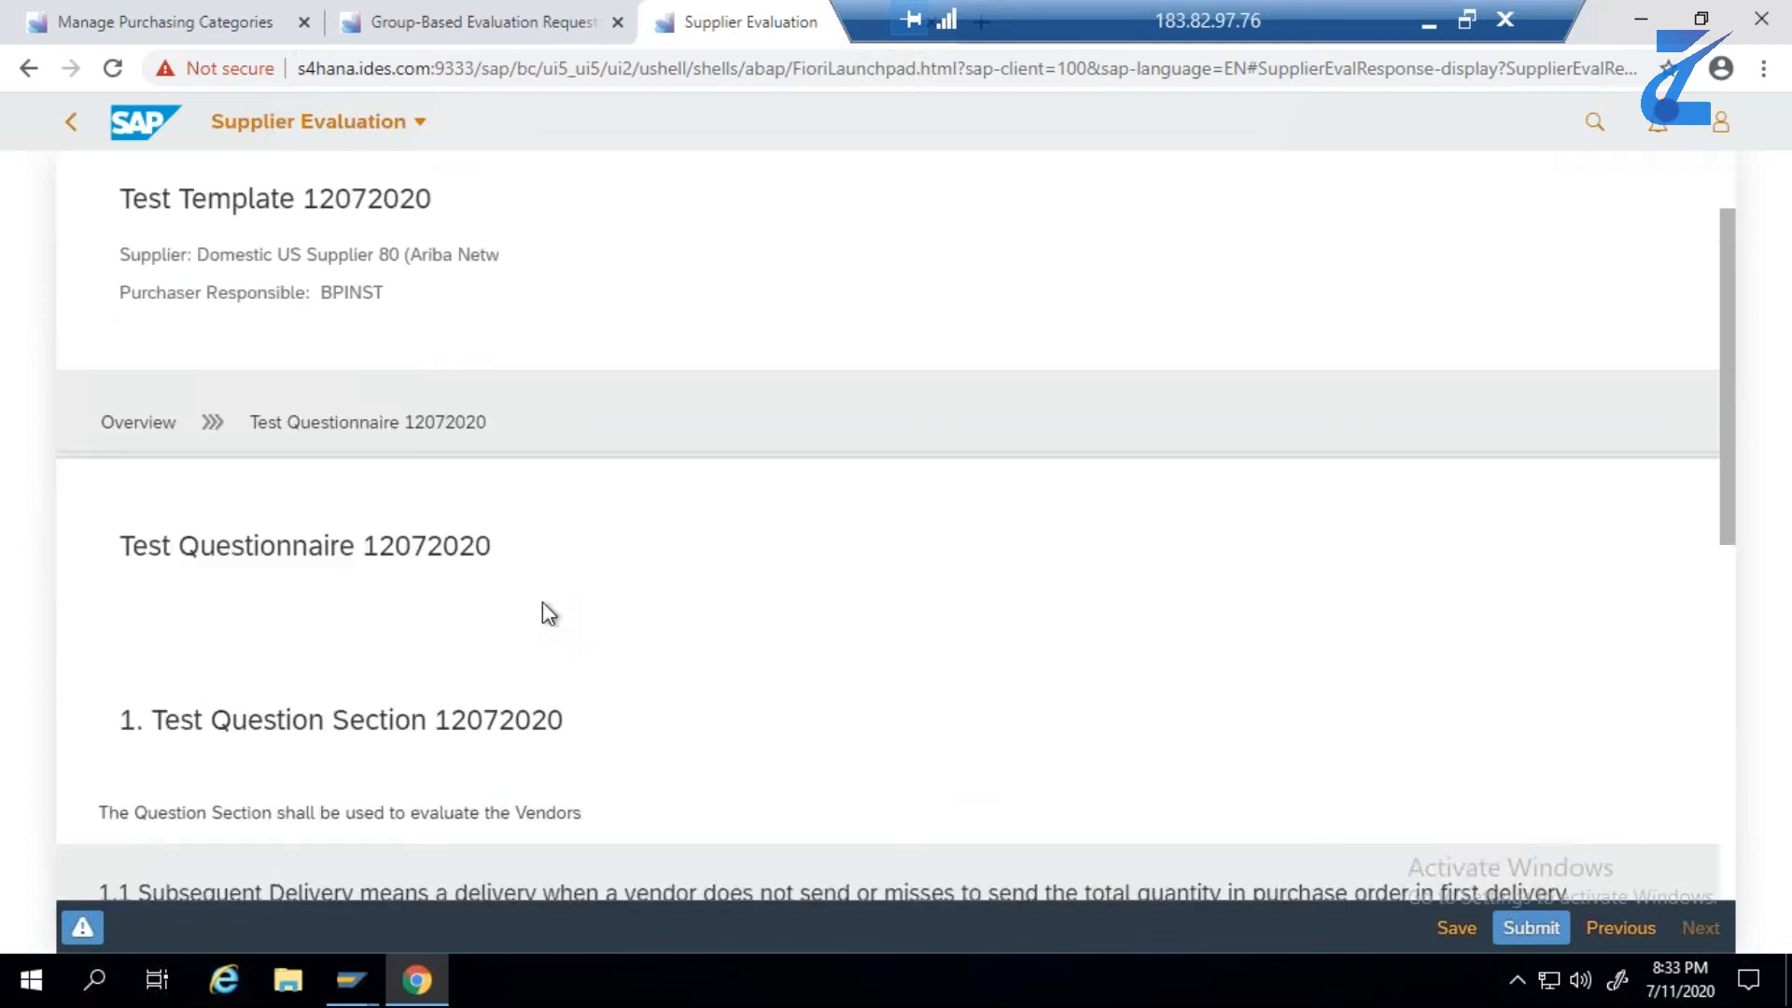
scroll(549, 614, "down", 5)
scroll(553, 620, "down", 4)
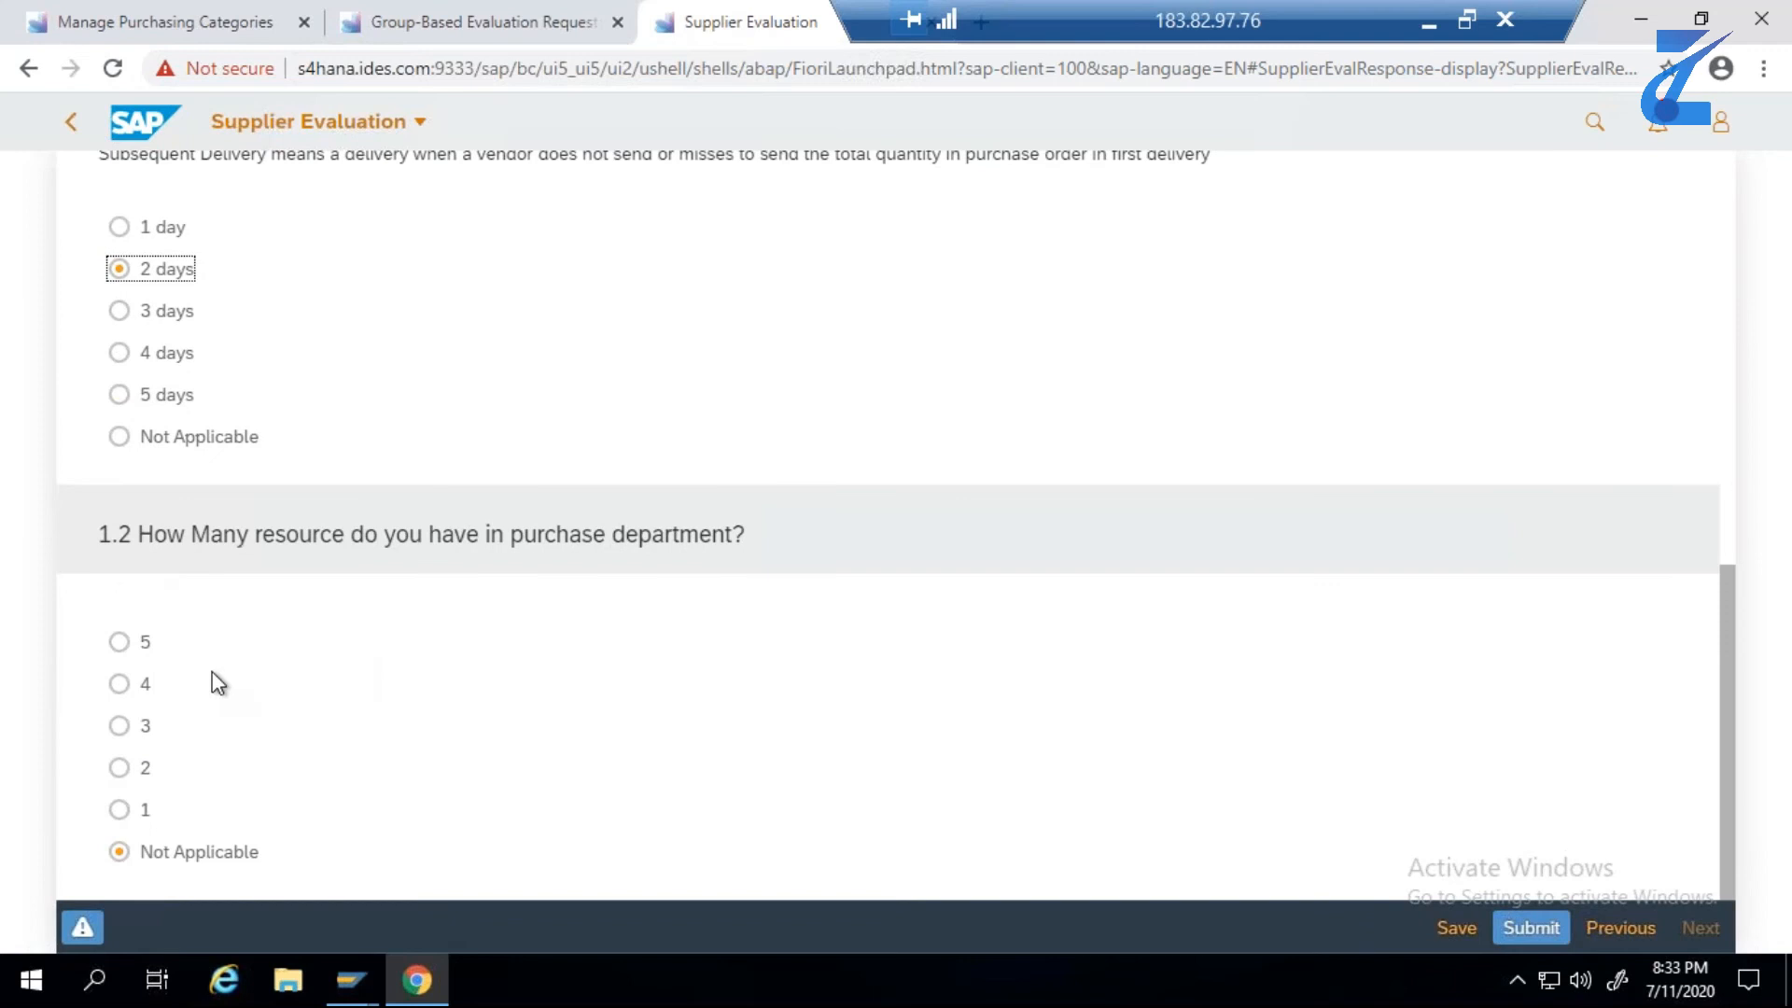
left_click(122, 683)
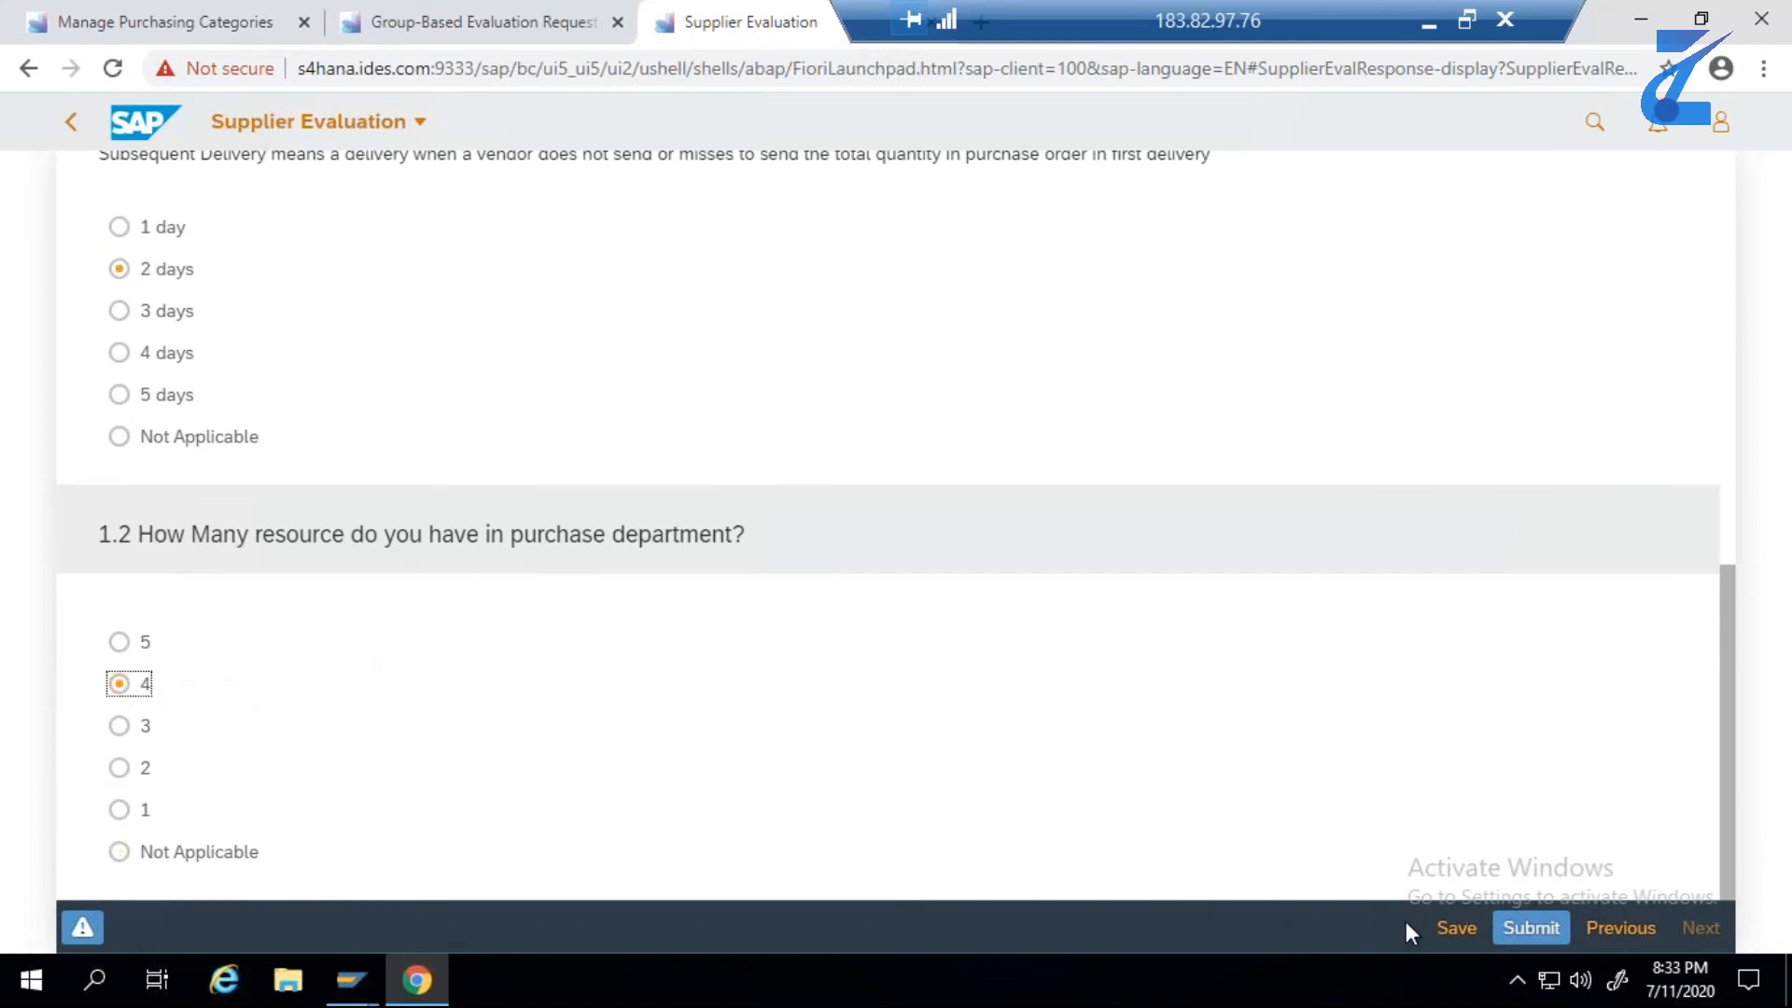
left_click(1524, 932)
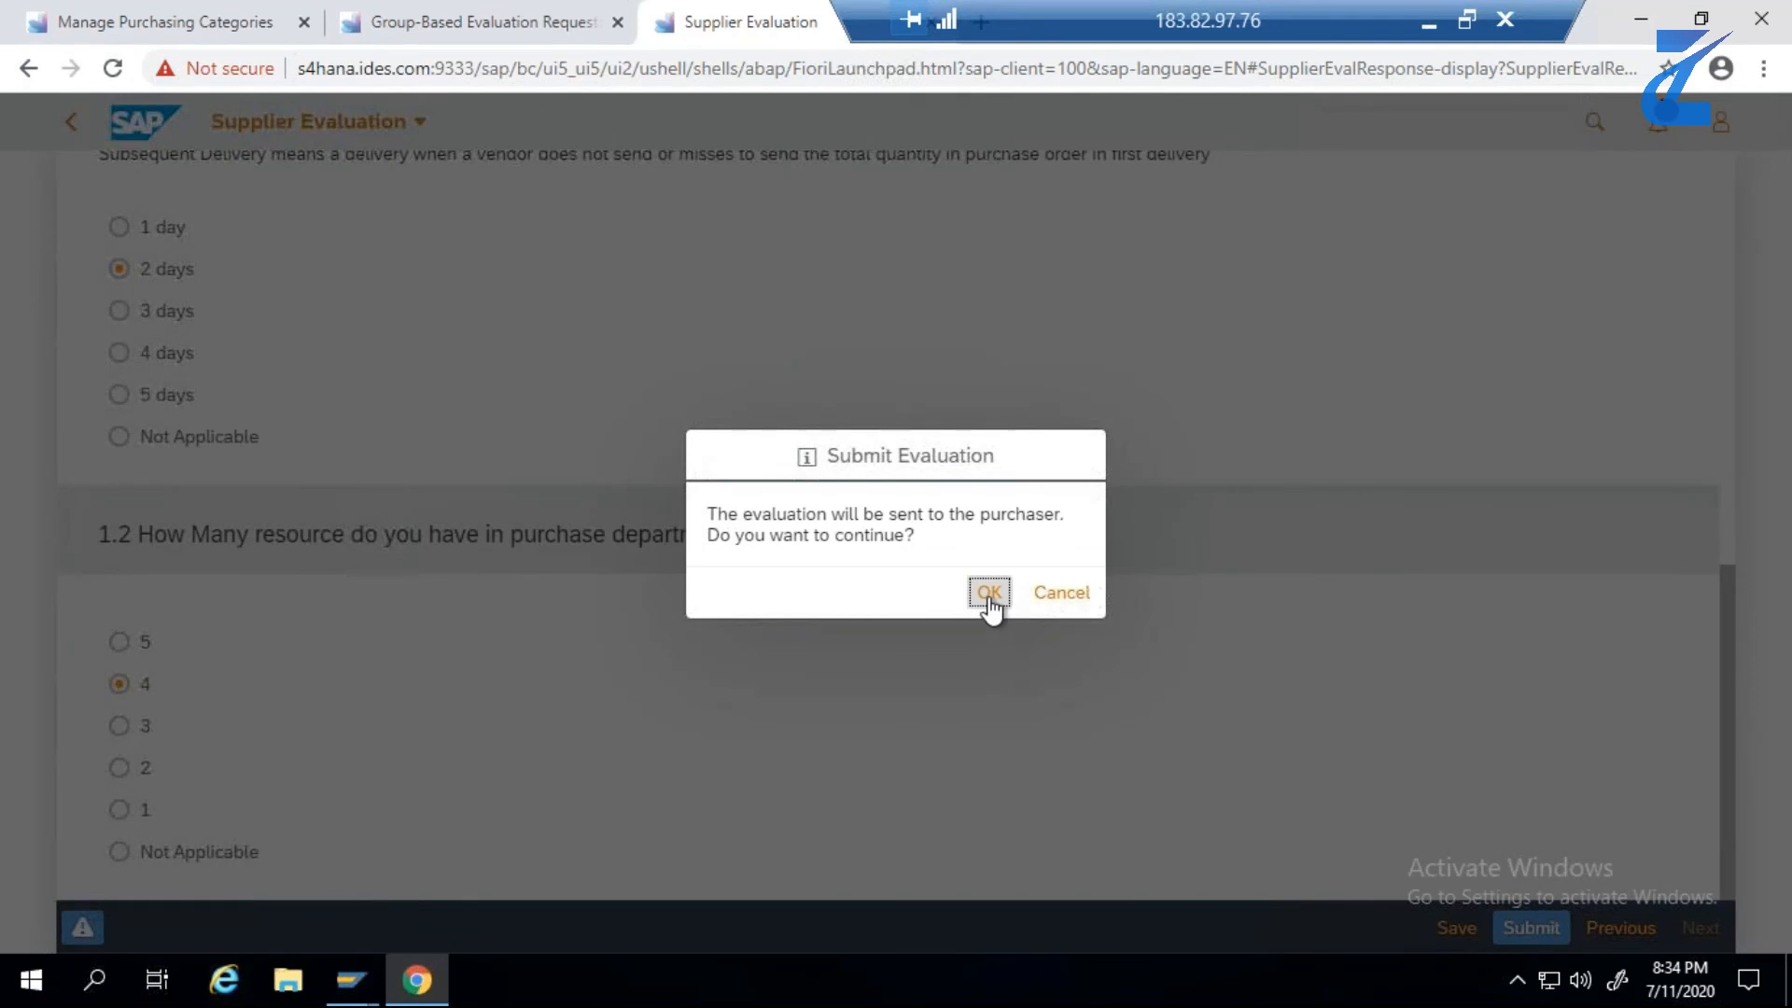
left_click(990, 594)
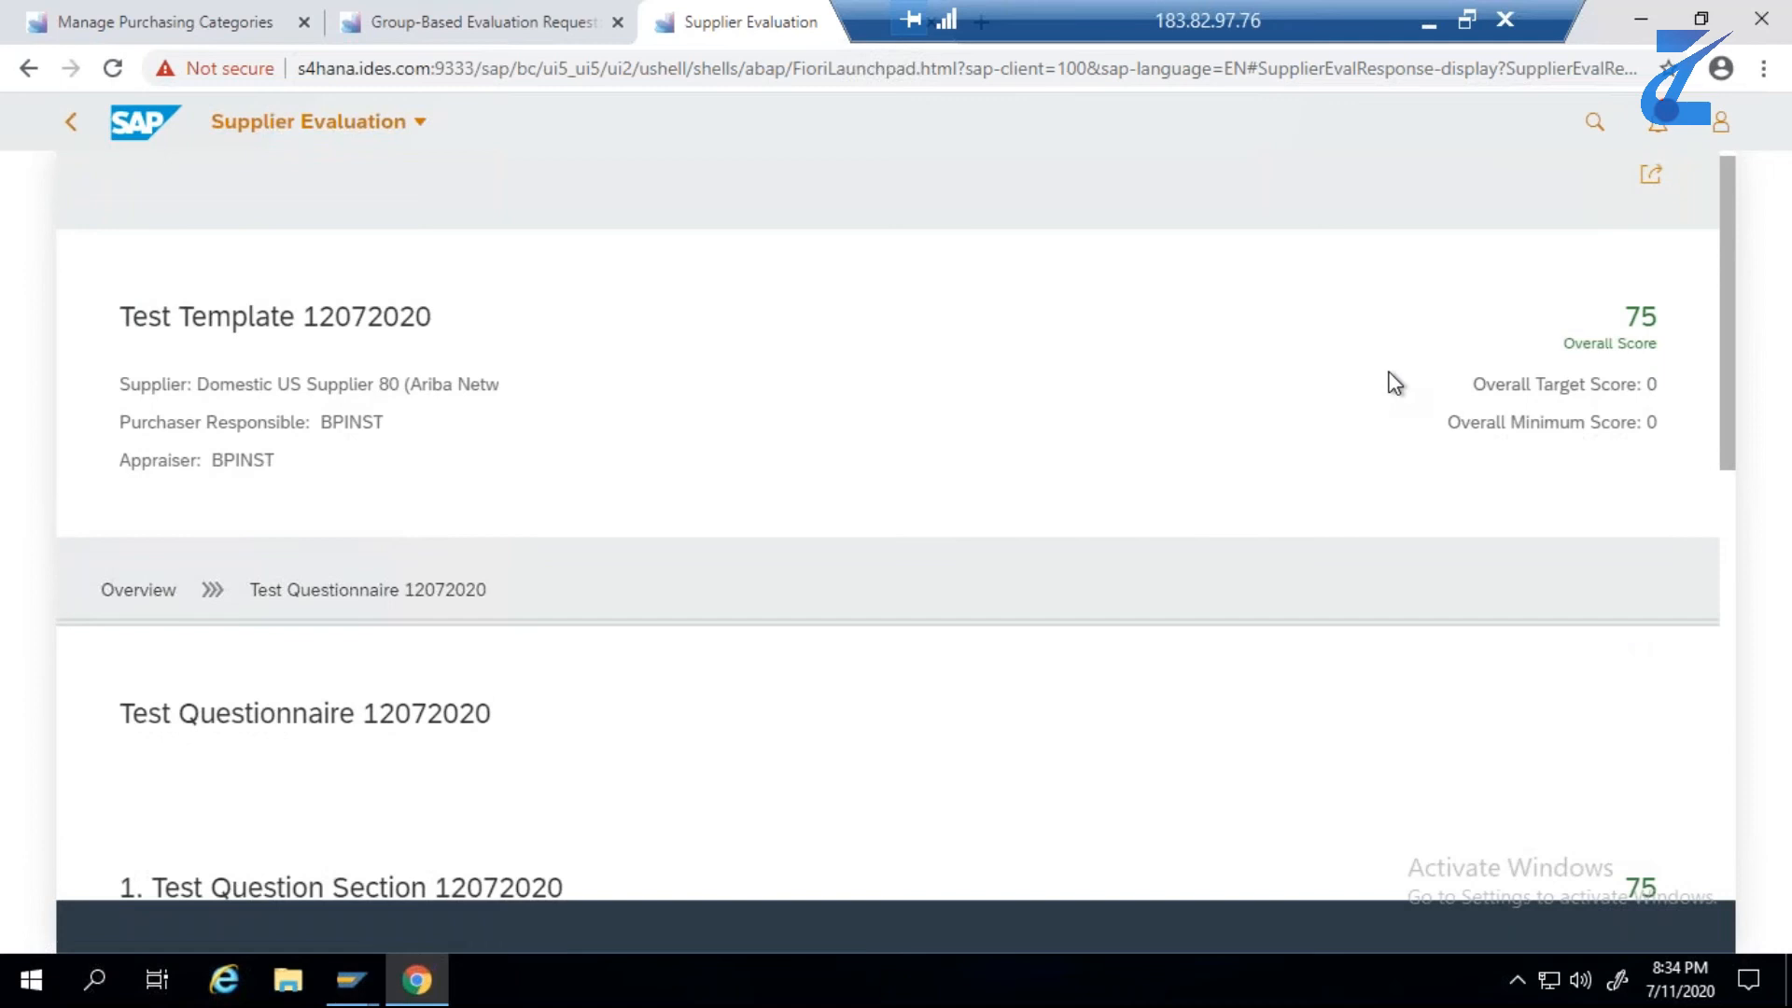
left_click(73, 129)
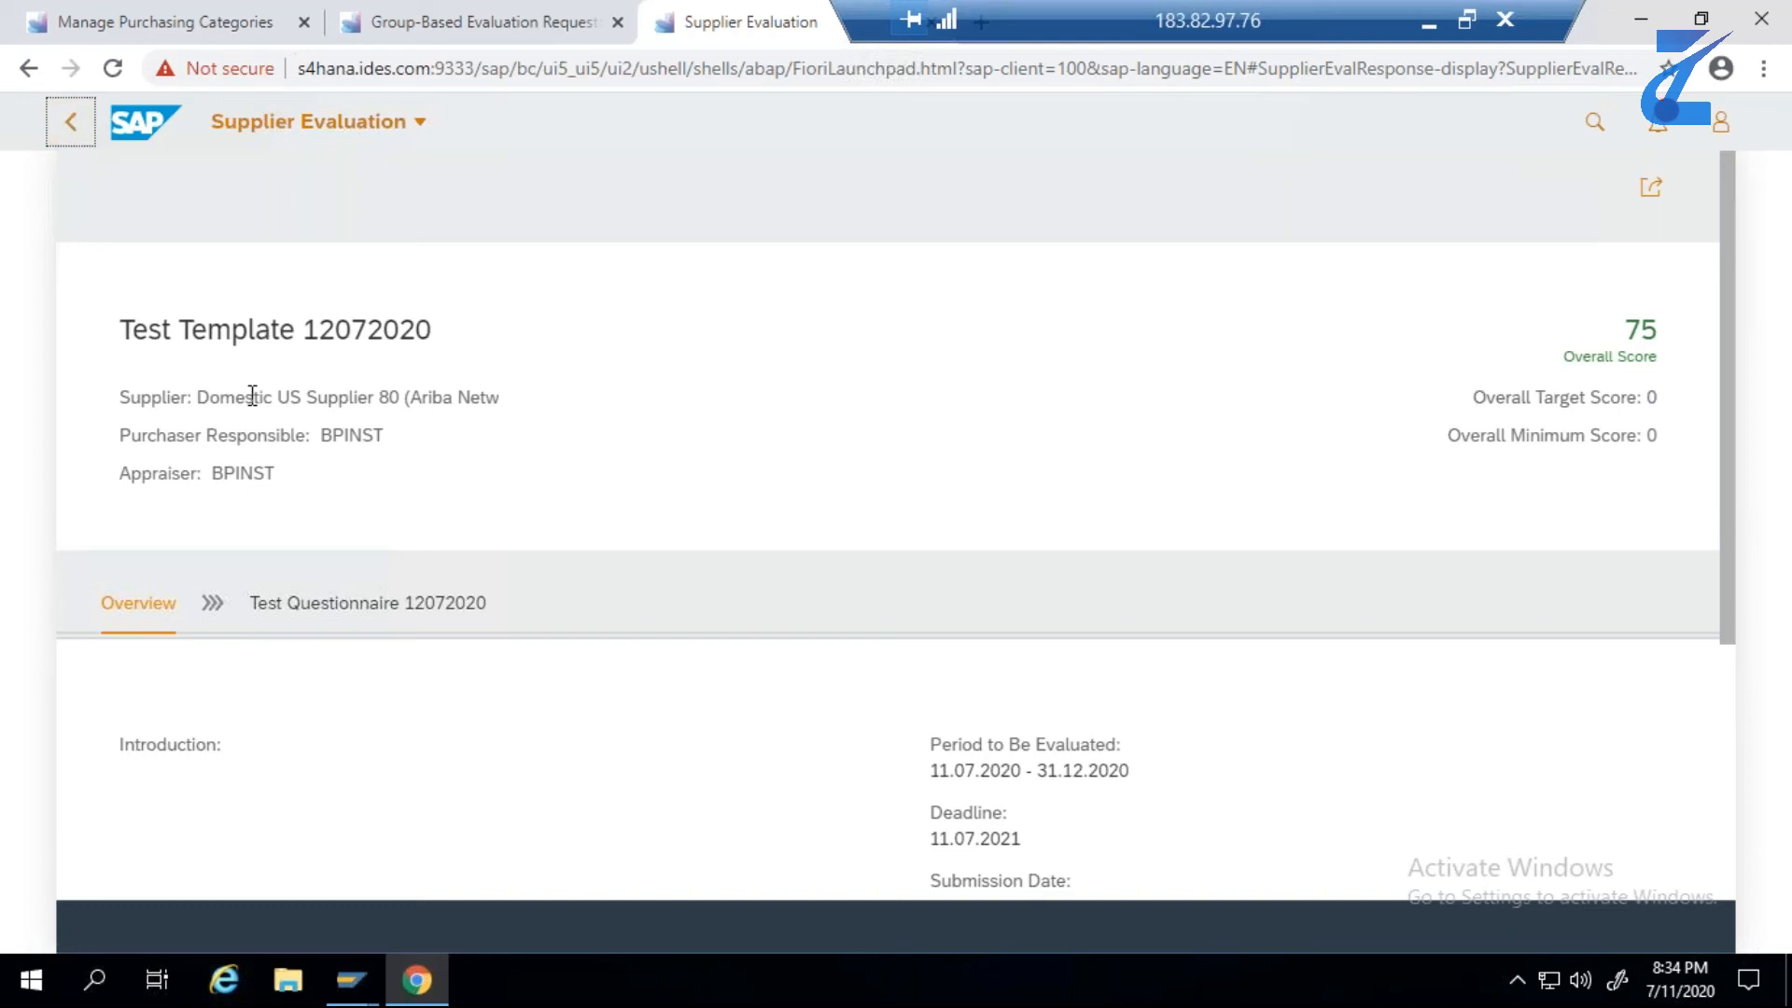
left_click(77, 135)
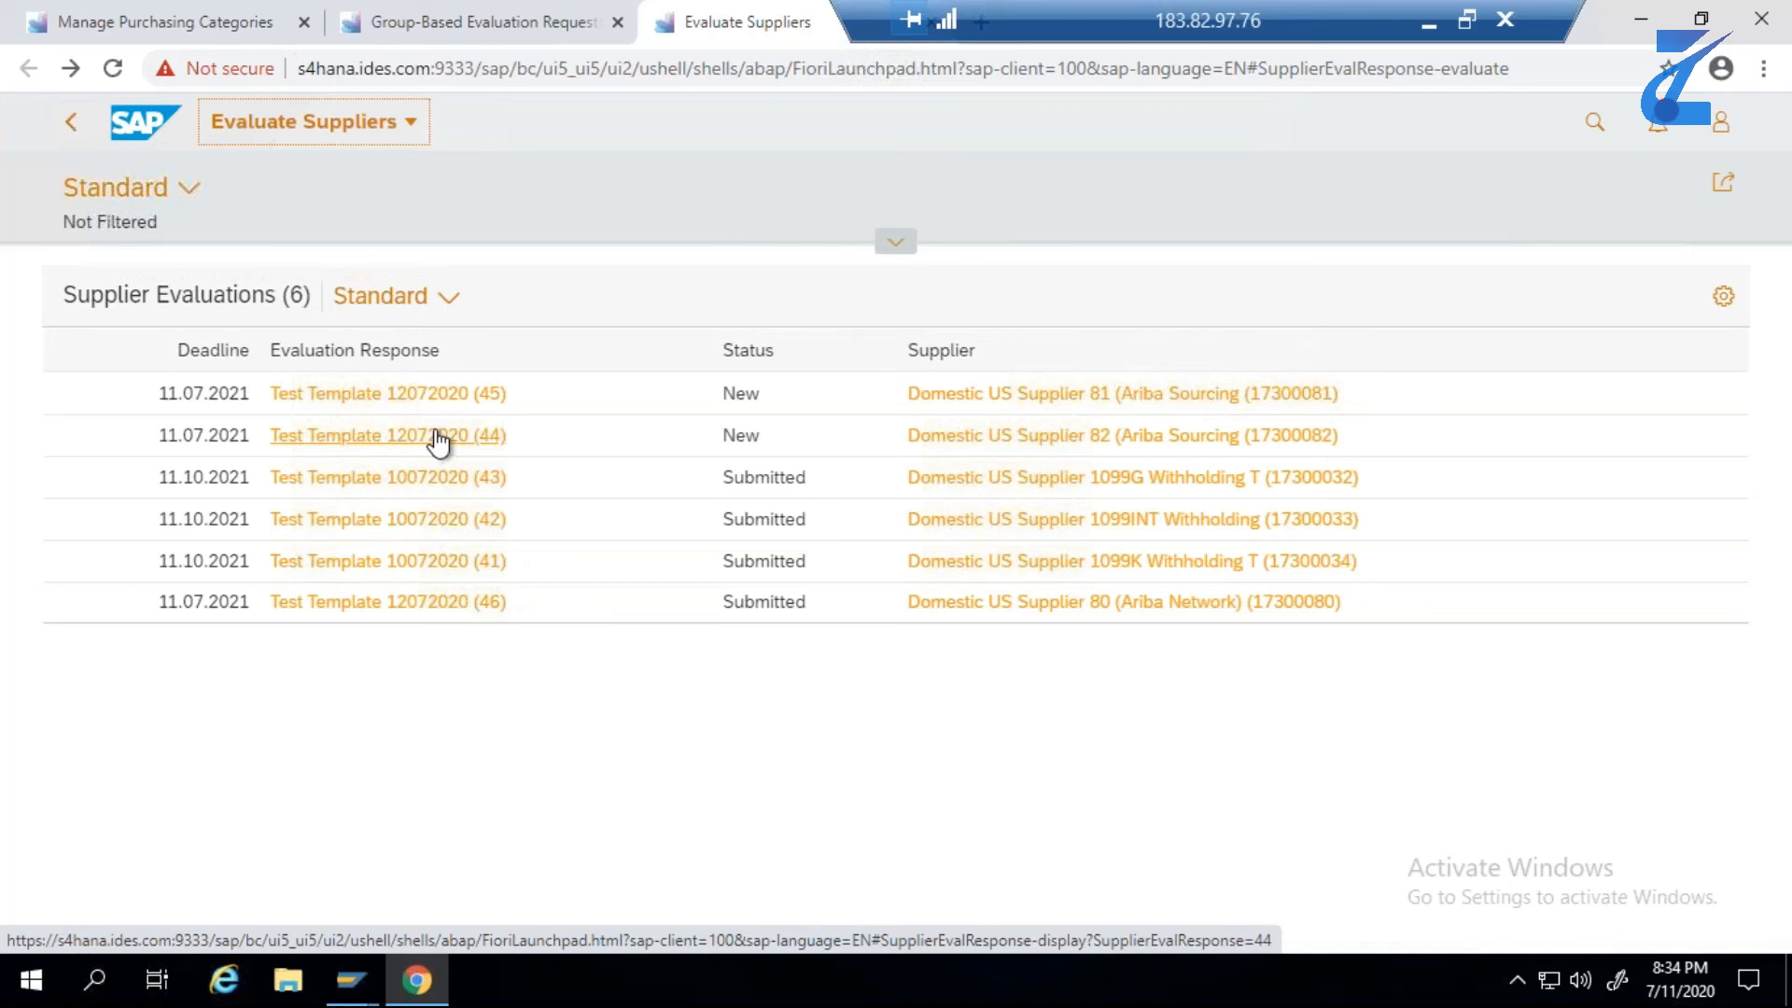
- Open evaluation response (45) for Domestic US Supplier 81 and answer question 1.1 with 2 days and question 1.2 with 4
left_click(436, 398)
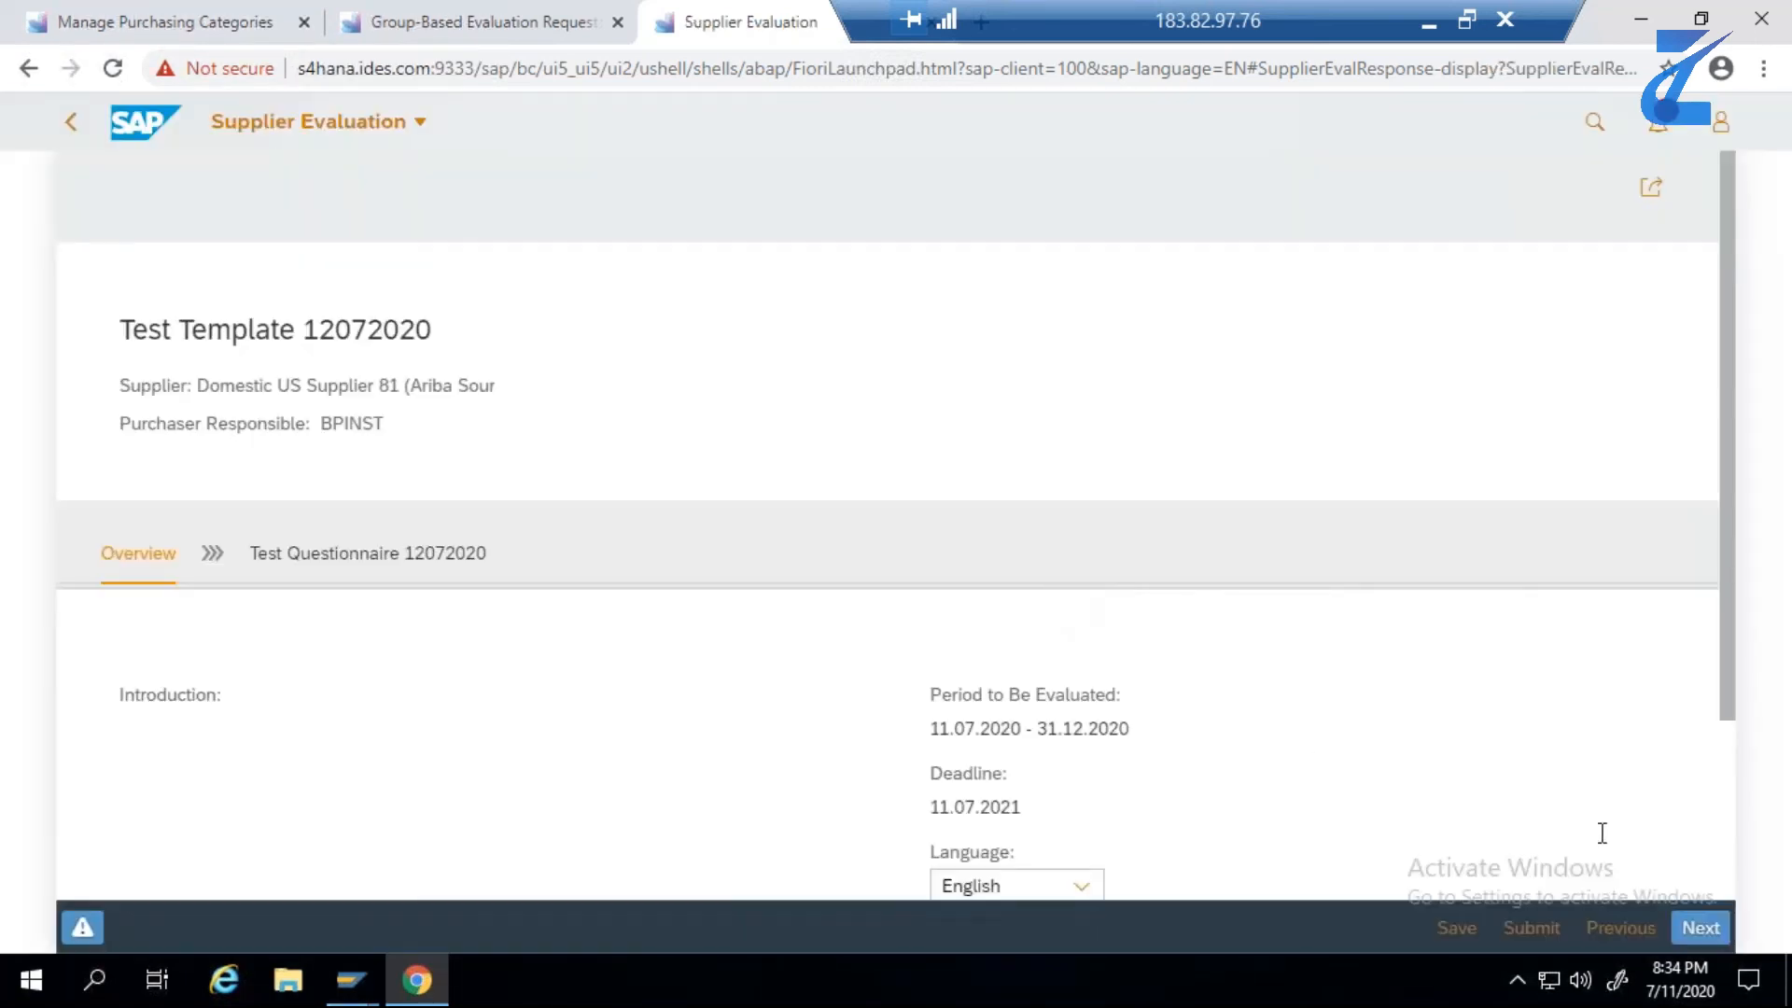
left_click(1713, 932)
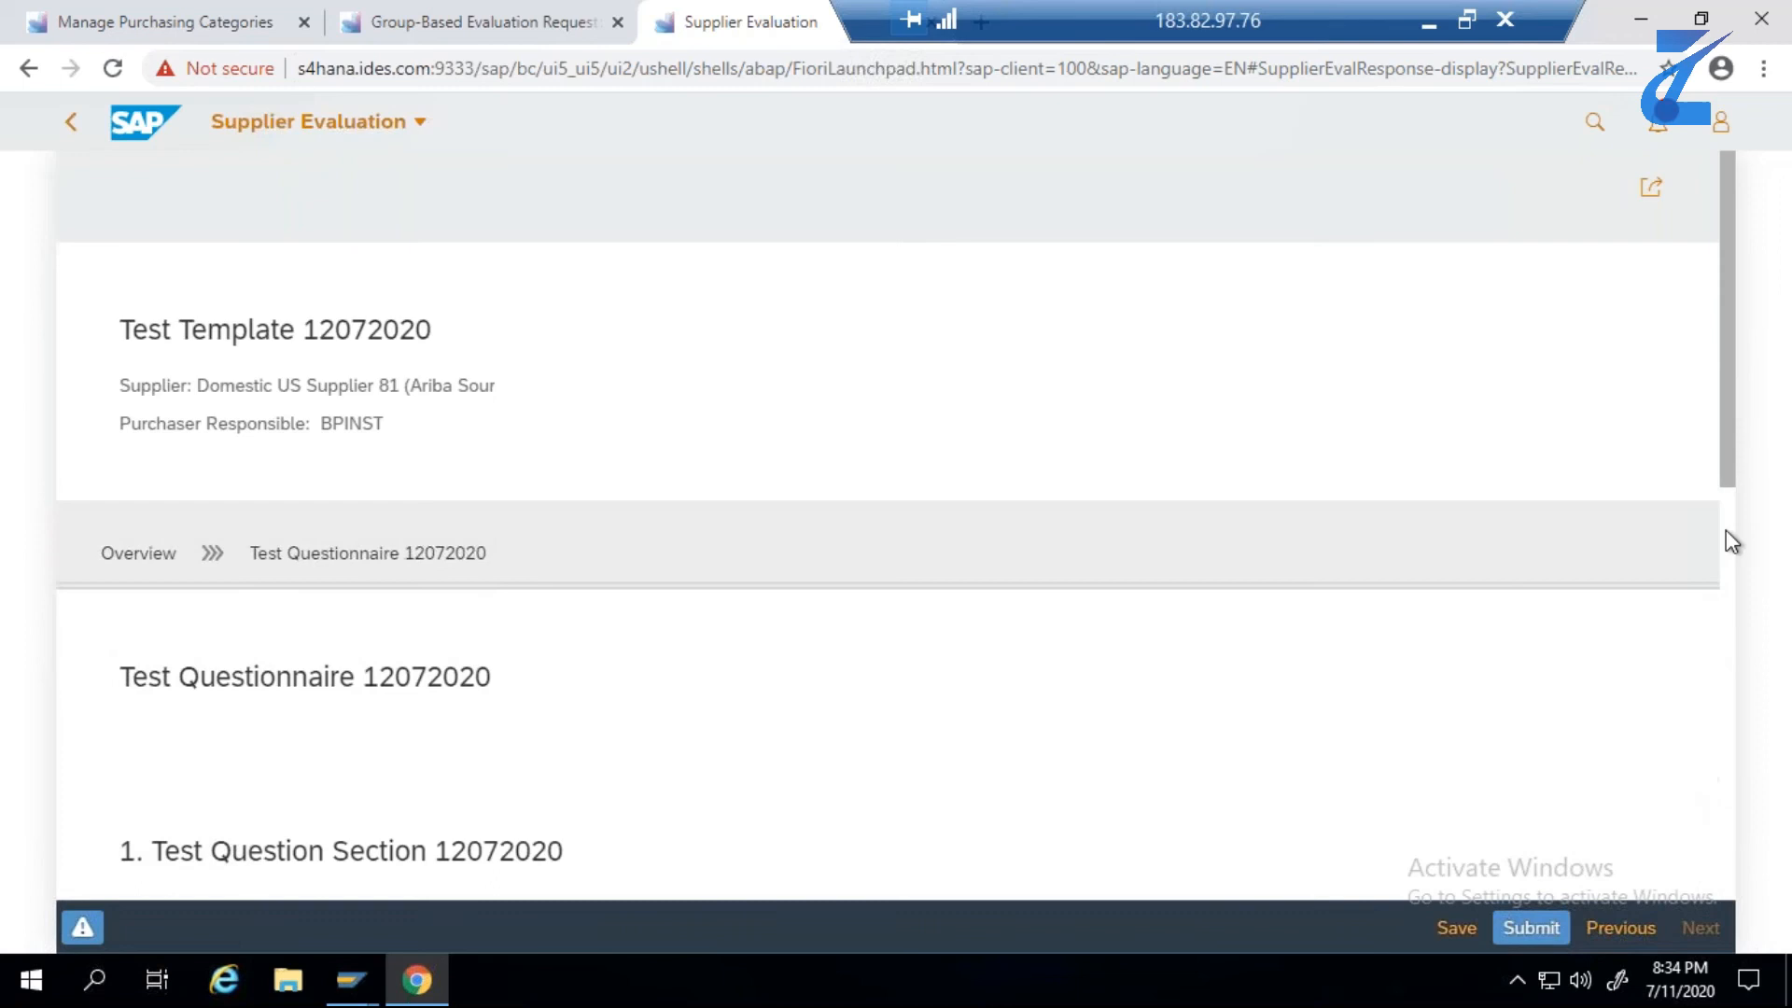
left_click_drag(1729, 490, 1745, 755)
left_click(121, 609)
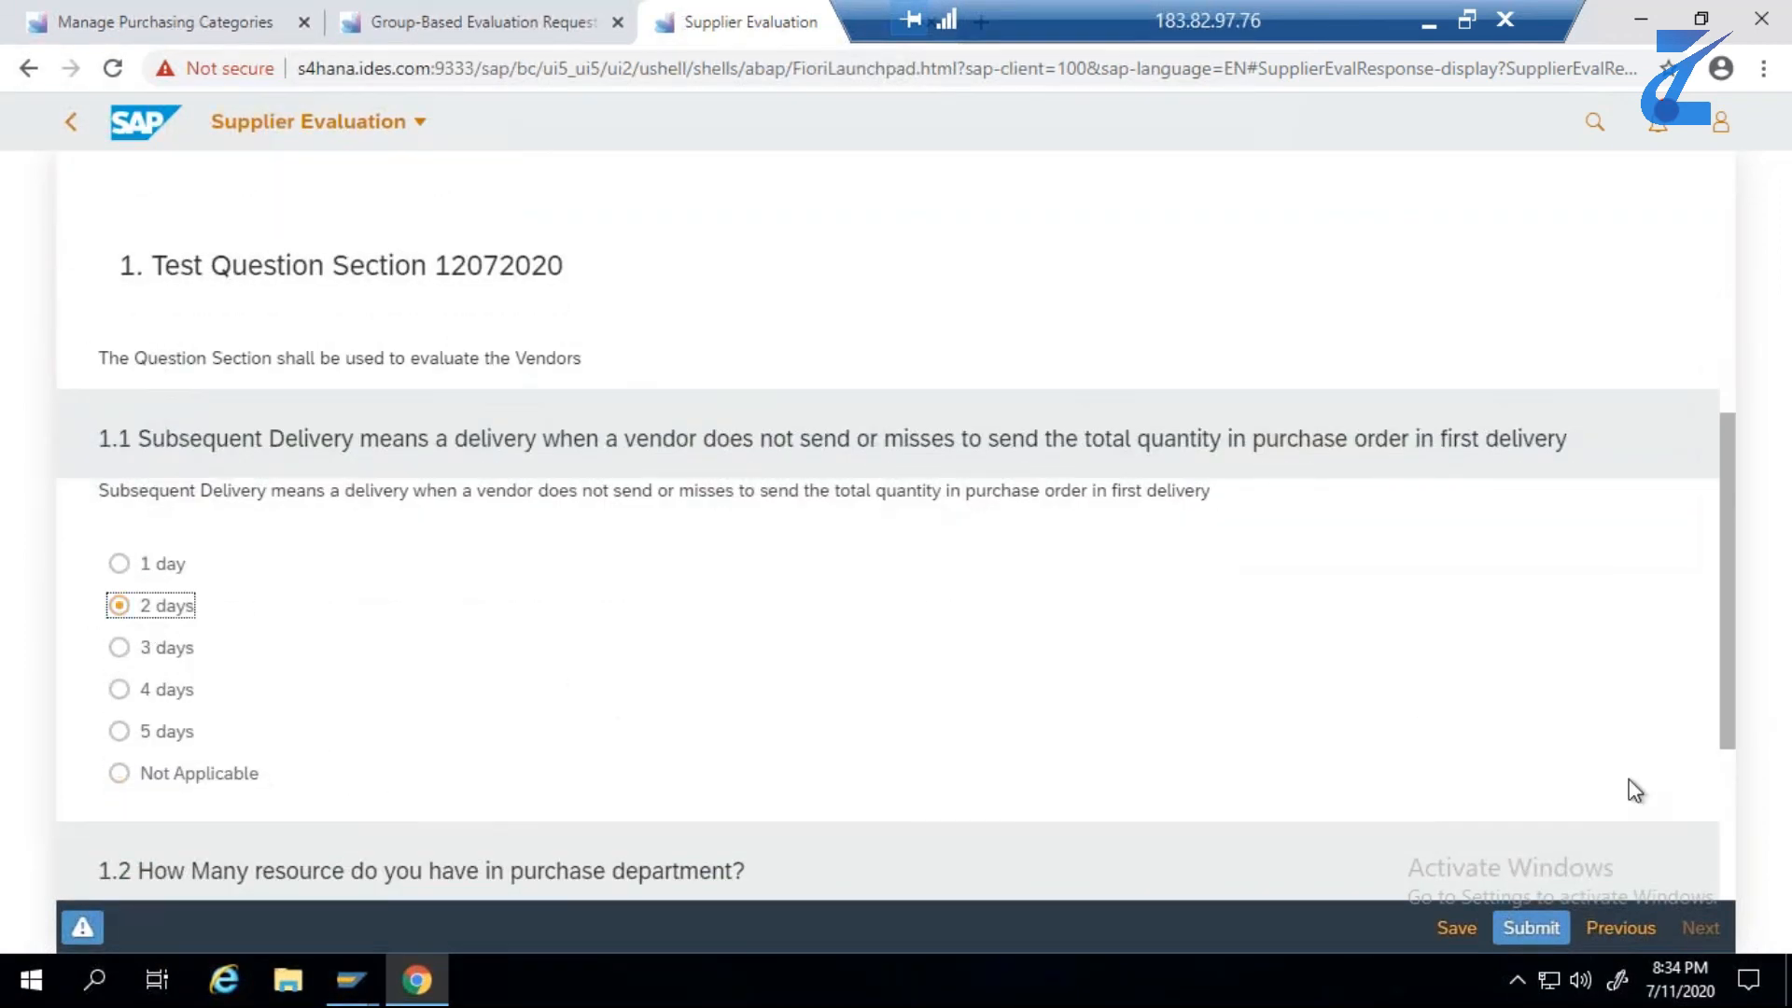
scroll(1729, 765, "down", 3)
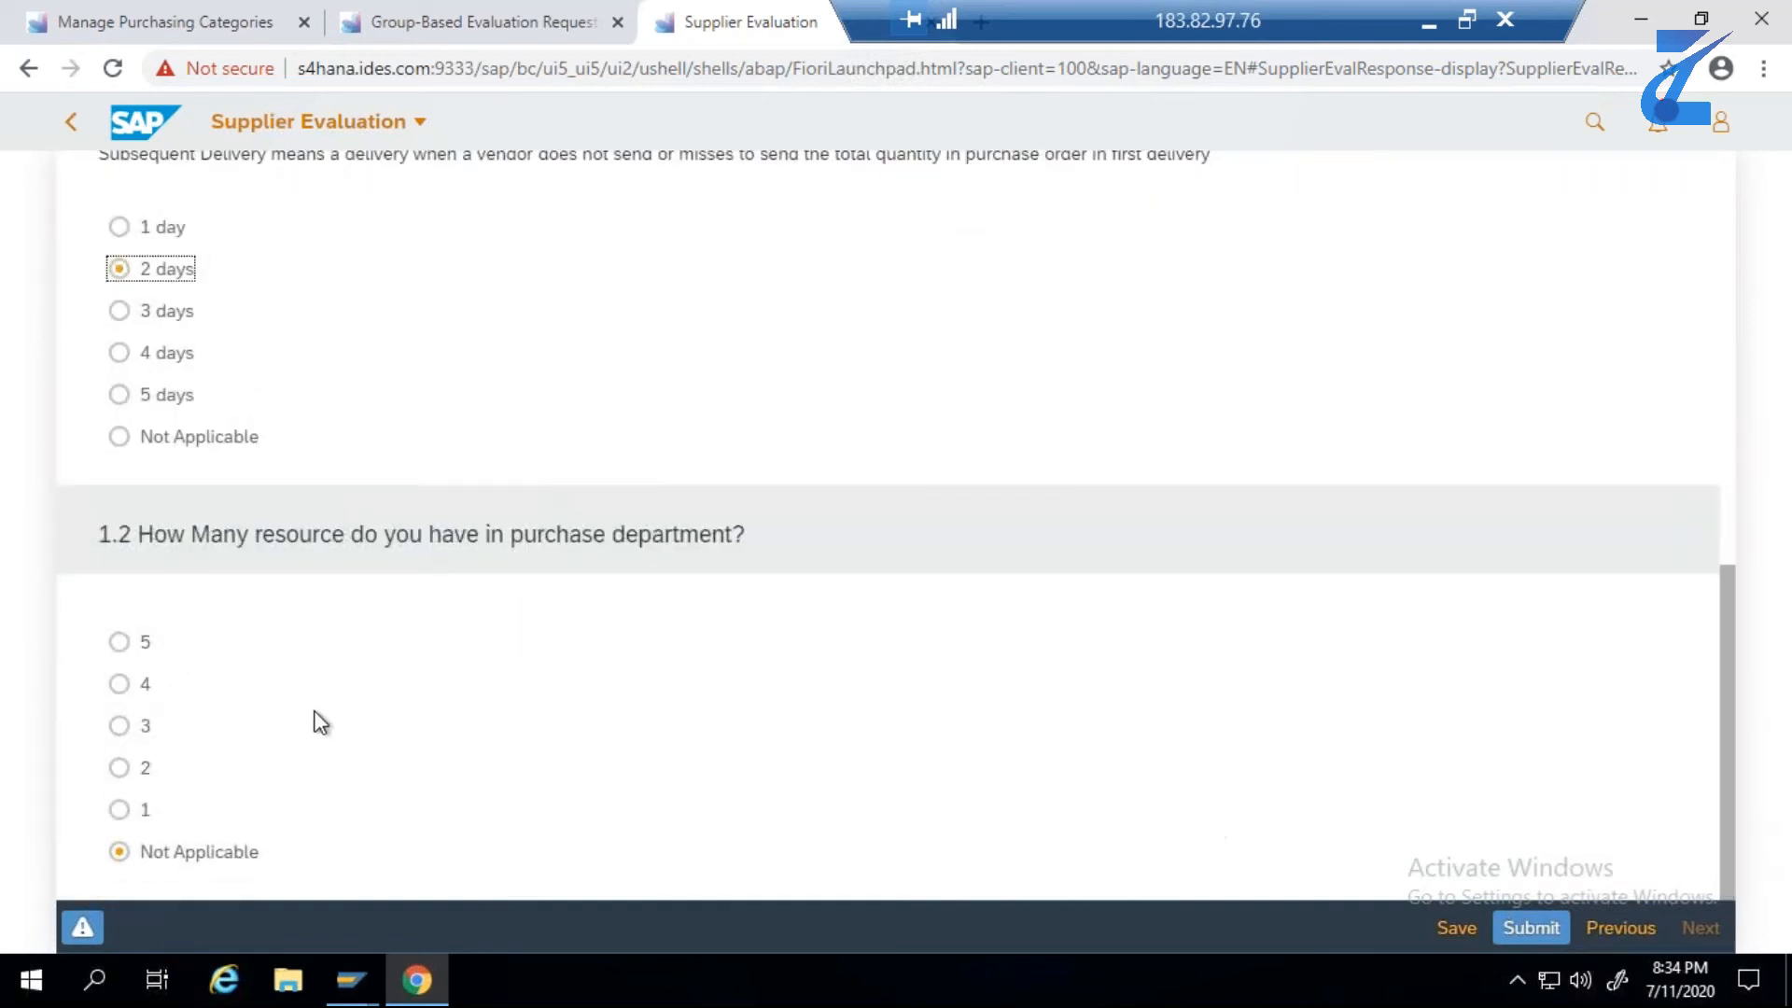
left_click(121, 686)
- Submit Supplier 81's evaluation to the purchaser and return to the evaluations list
left_click(1531, 927)
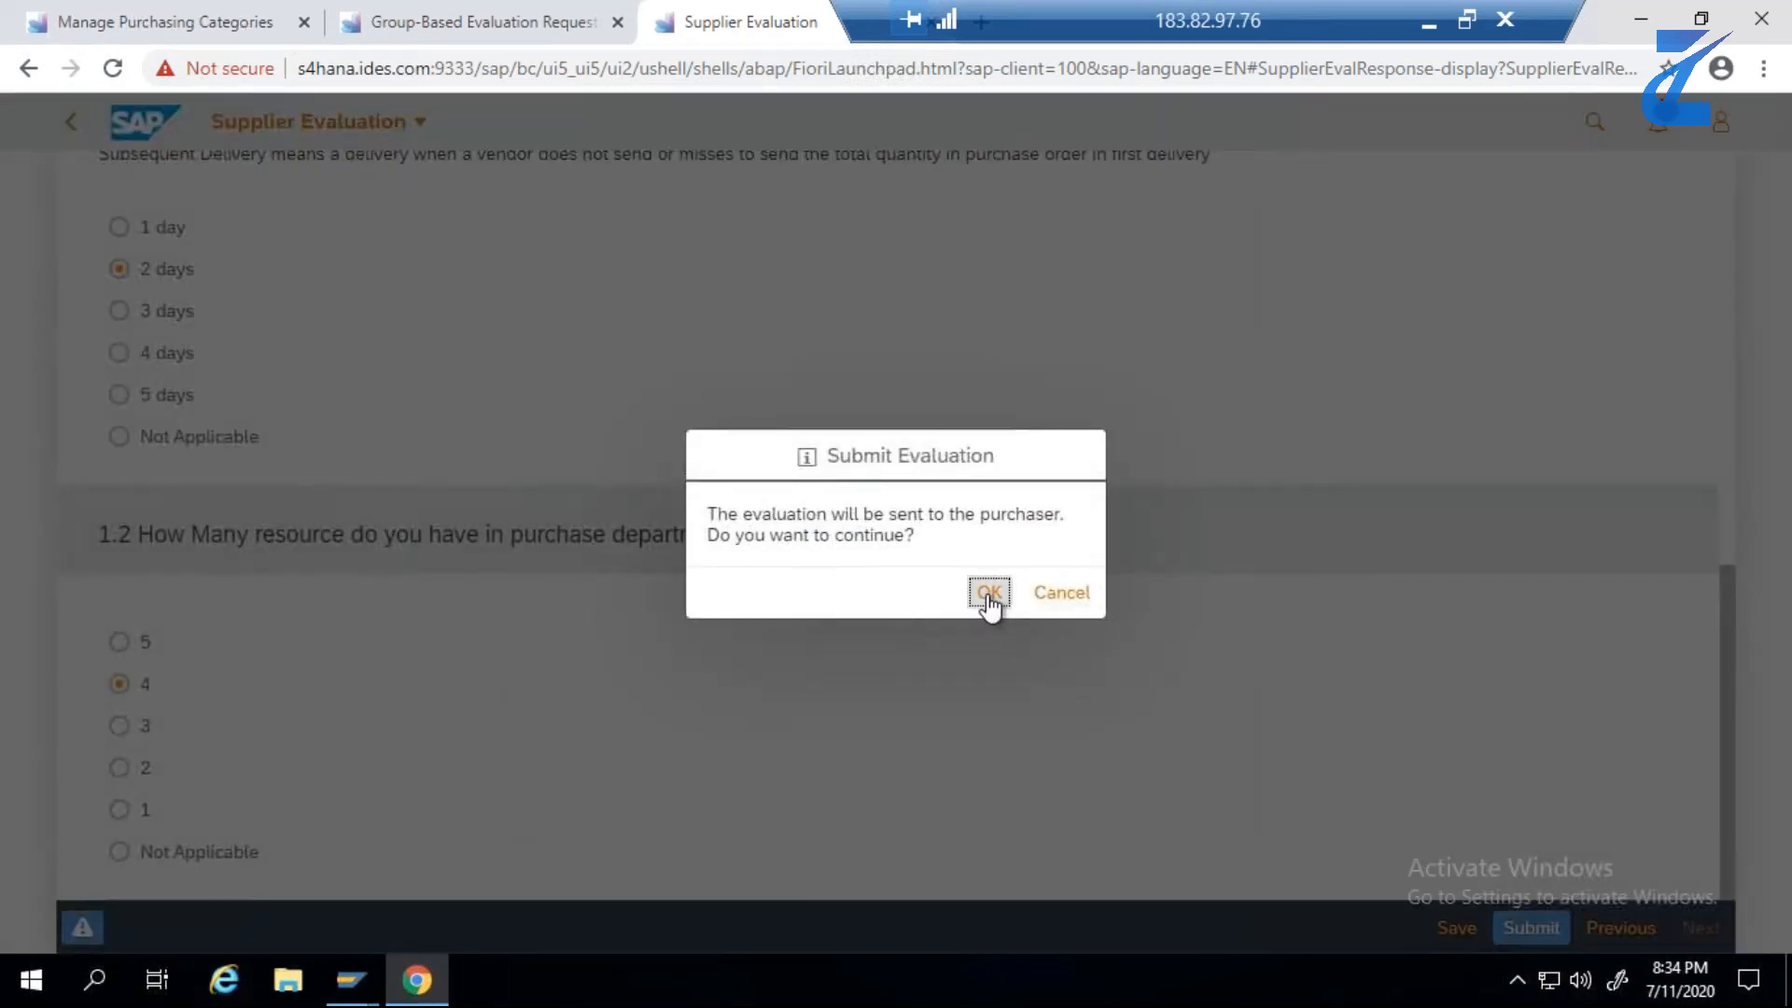
left_click(985, 592)
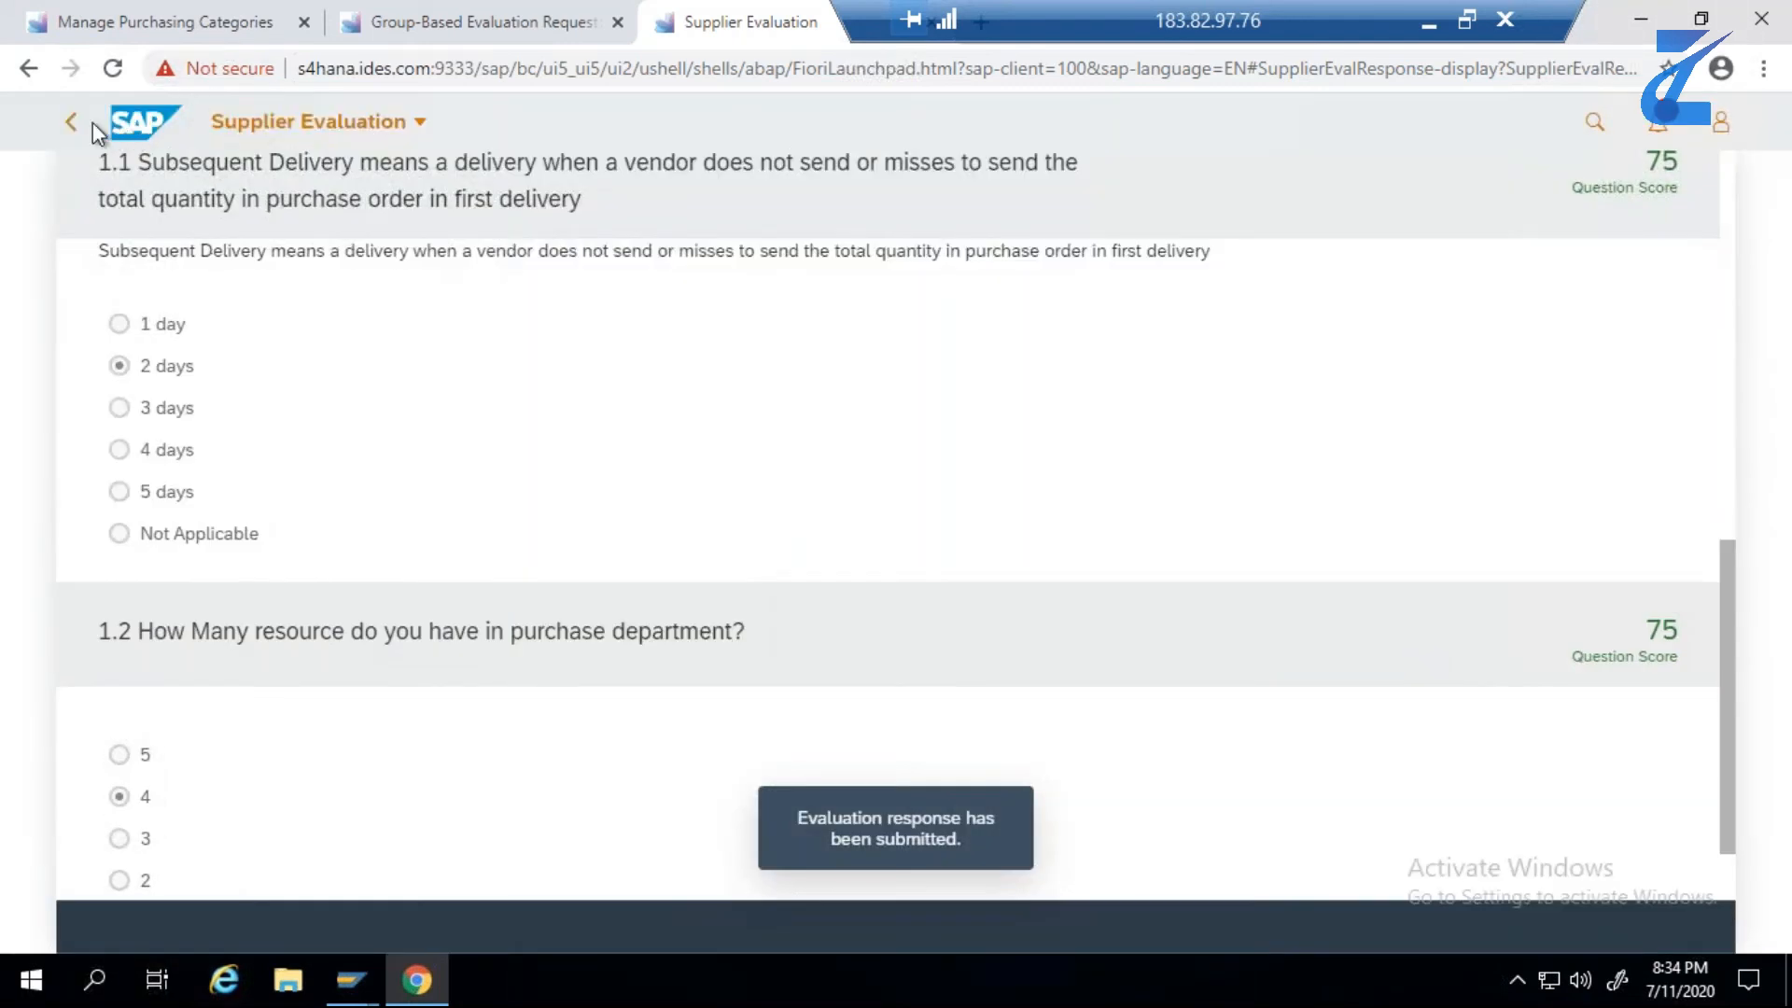
left_click(73, 125)
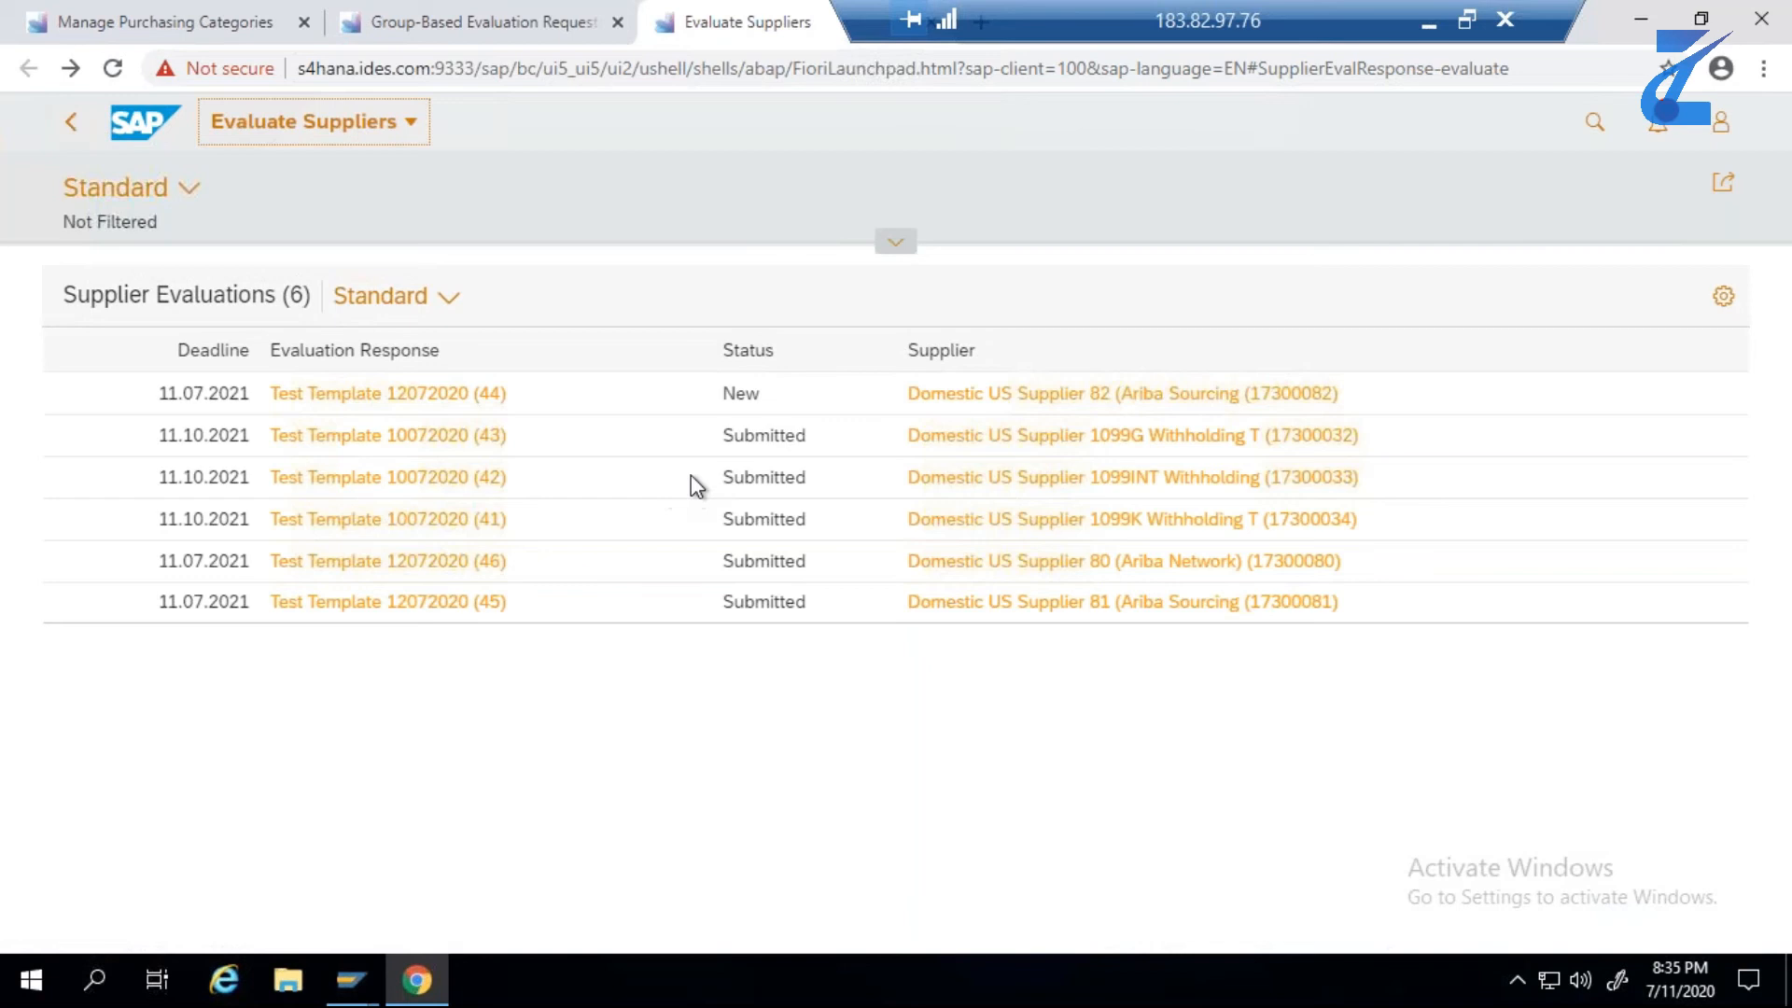
- Open evaluation response (44) for Domestic US Supplier 82 and answer question 1.1 with 3 days and question 1.2 with 3
left_click(359, 396)
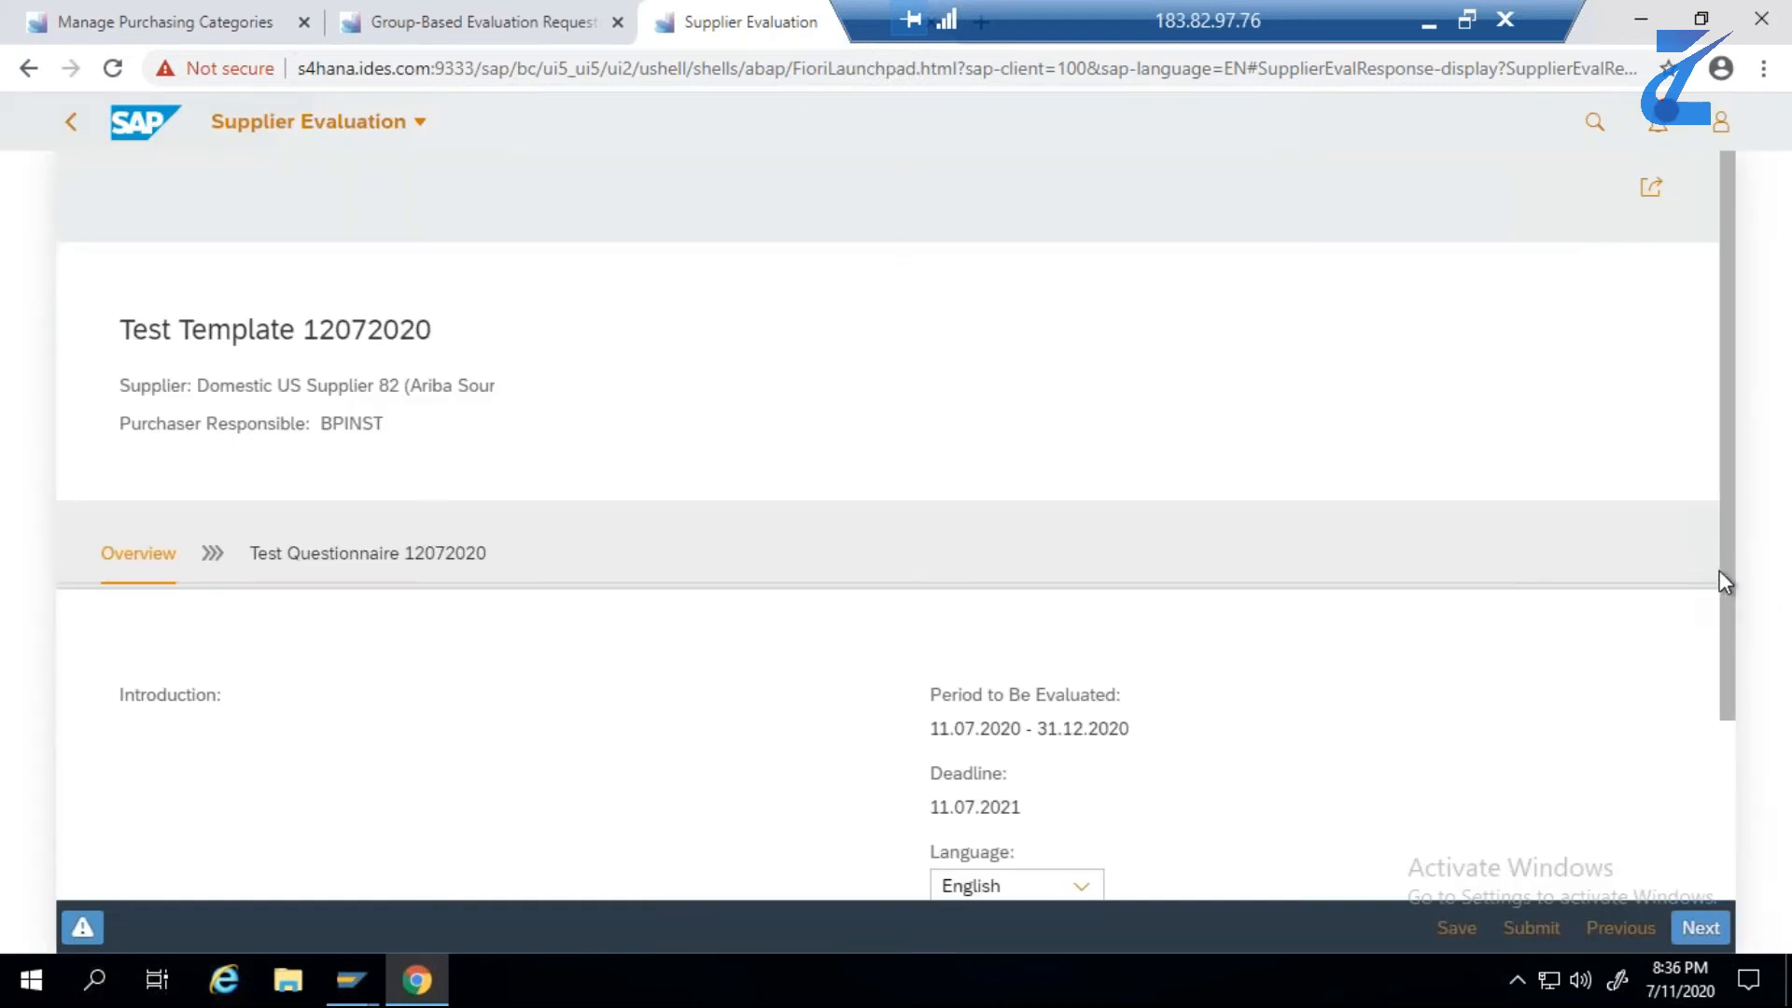
left_click_drag(1726, 580, 1733, 834)
left_click(1699, 927)
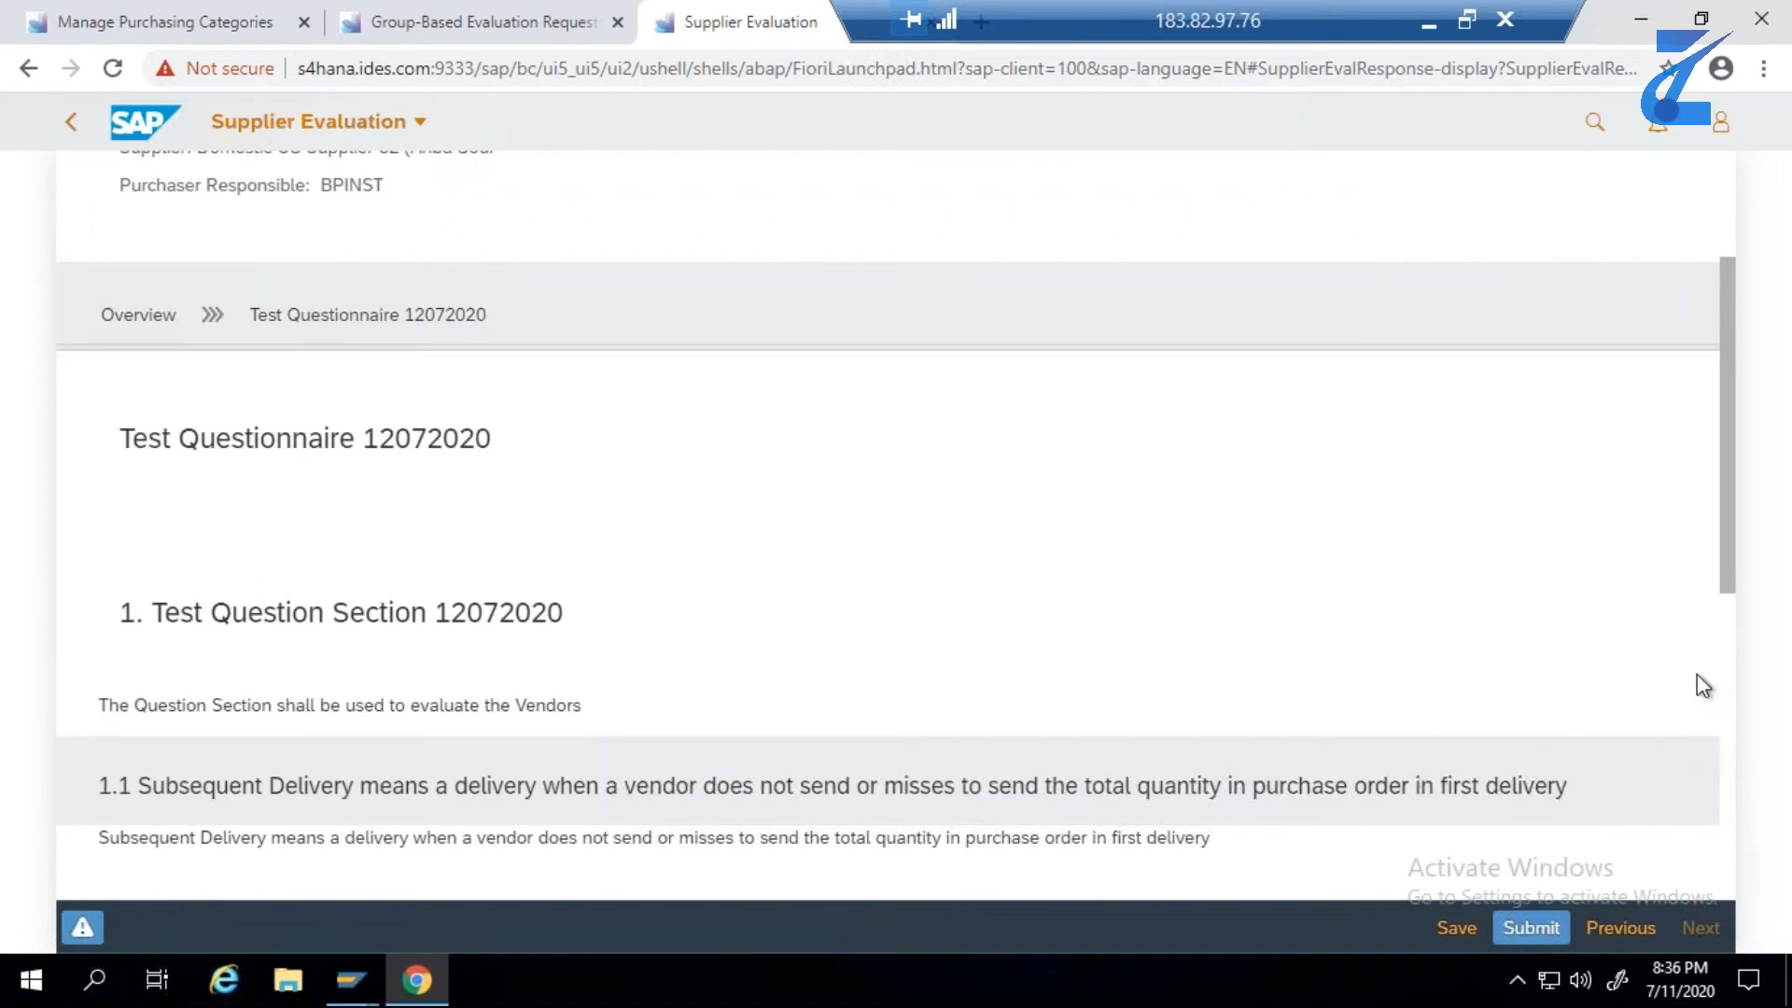
scroll(1738, 728, "down", 3)
scroll(1742, 812, "down", 3)
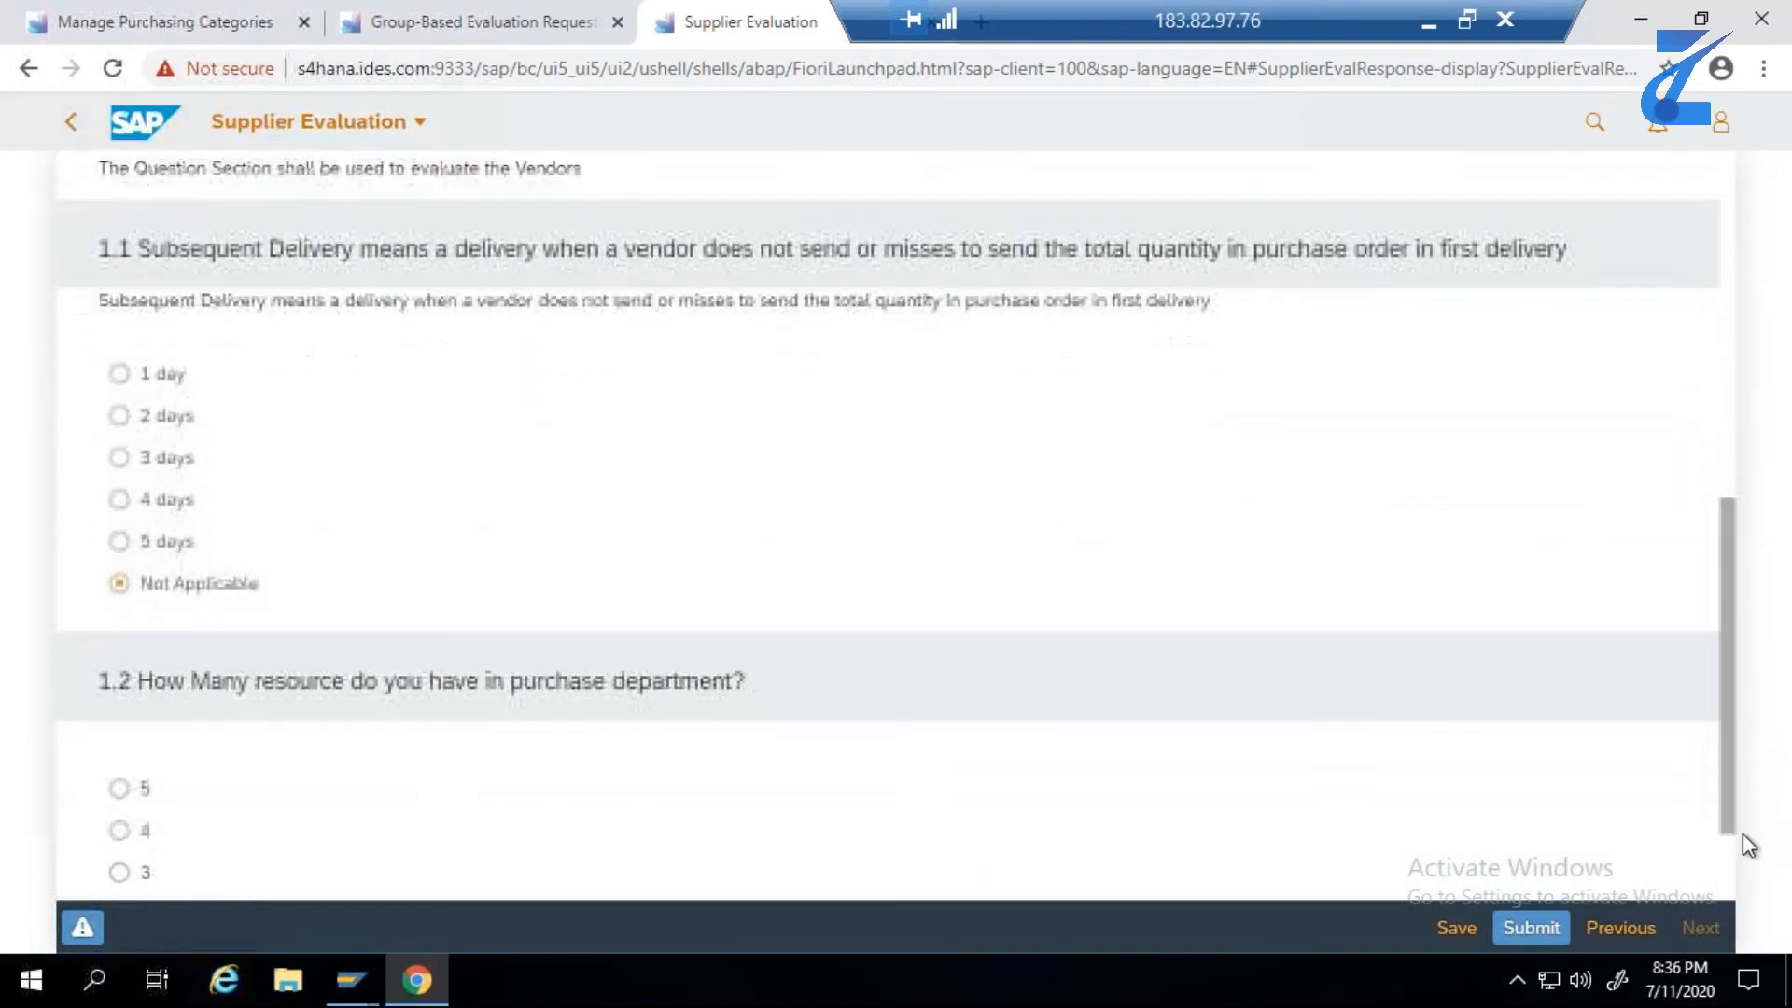
left_click(121, 405)
left_click(120, 818)
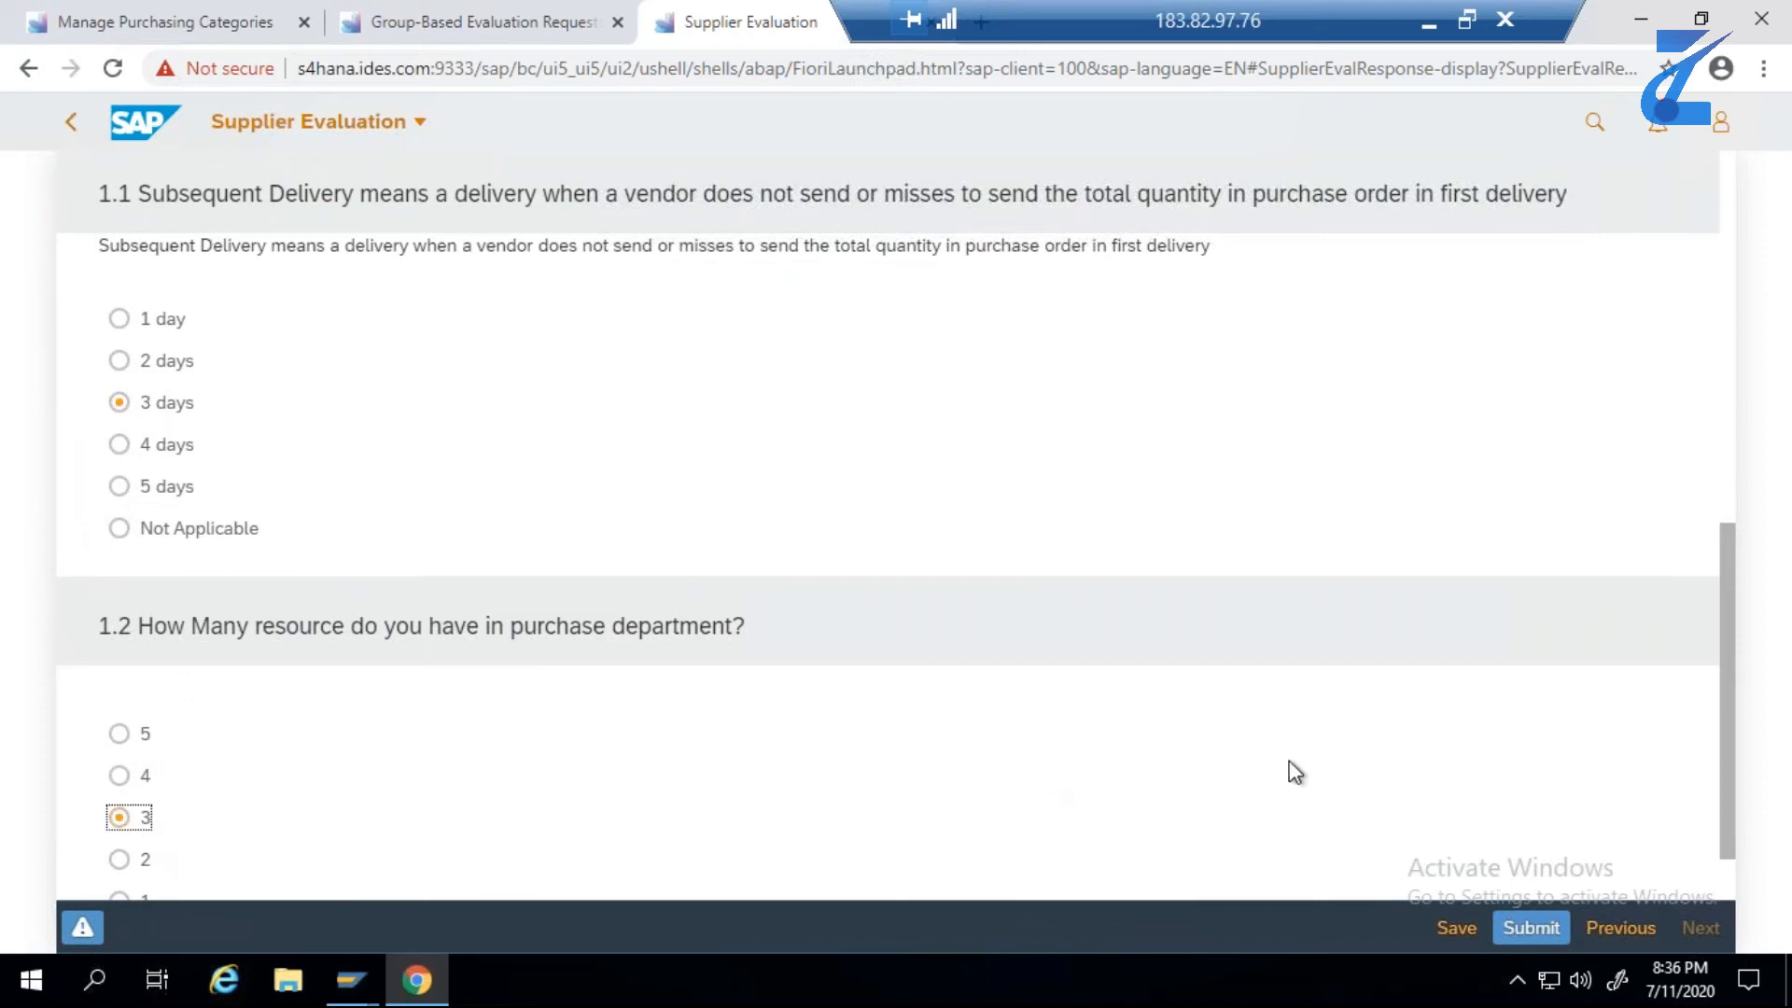
left_click_drag(1730, 760, 1772, 831)
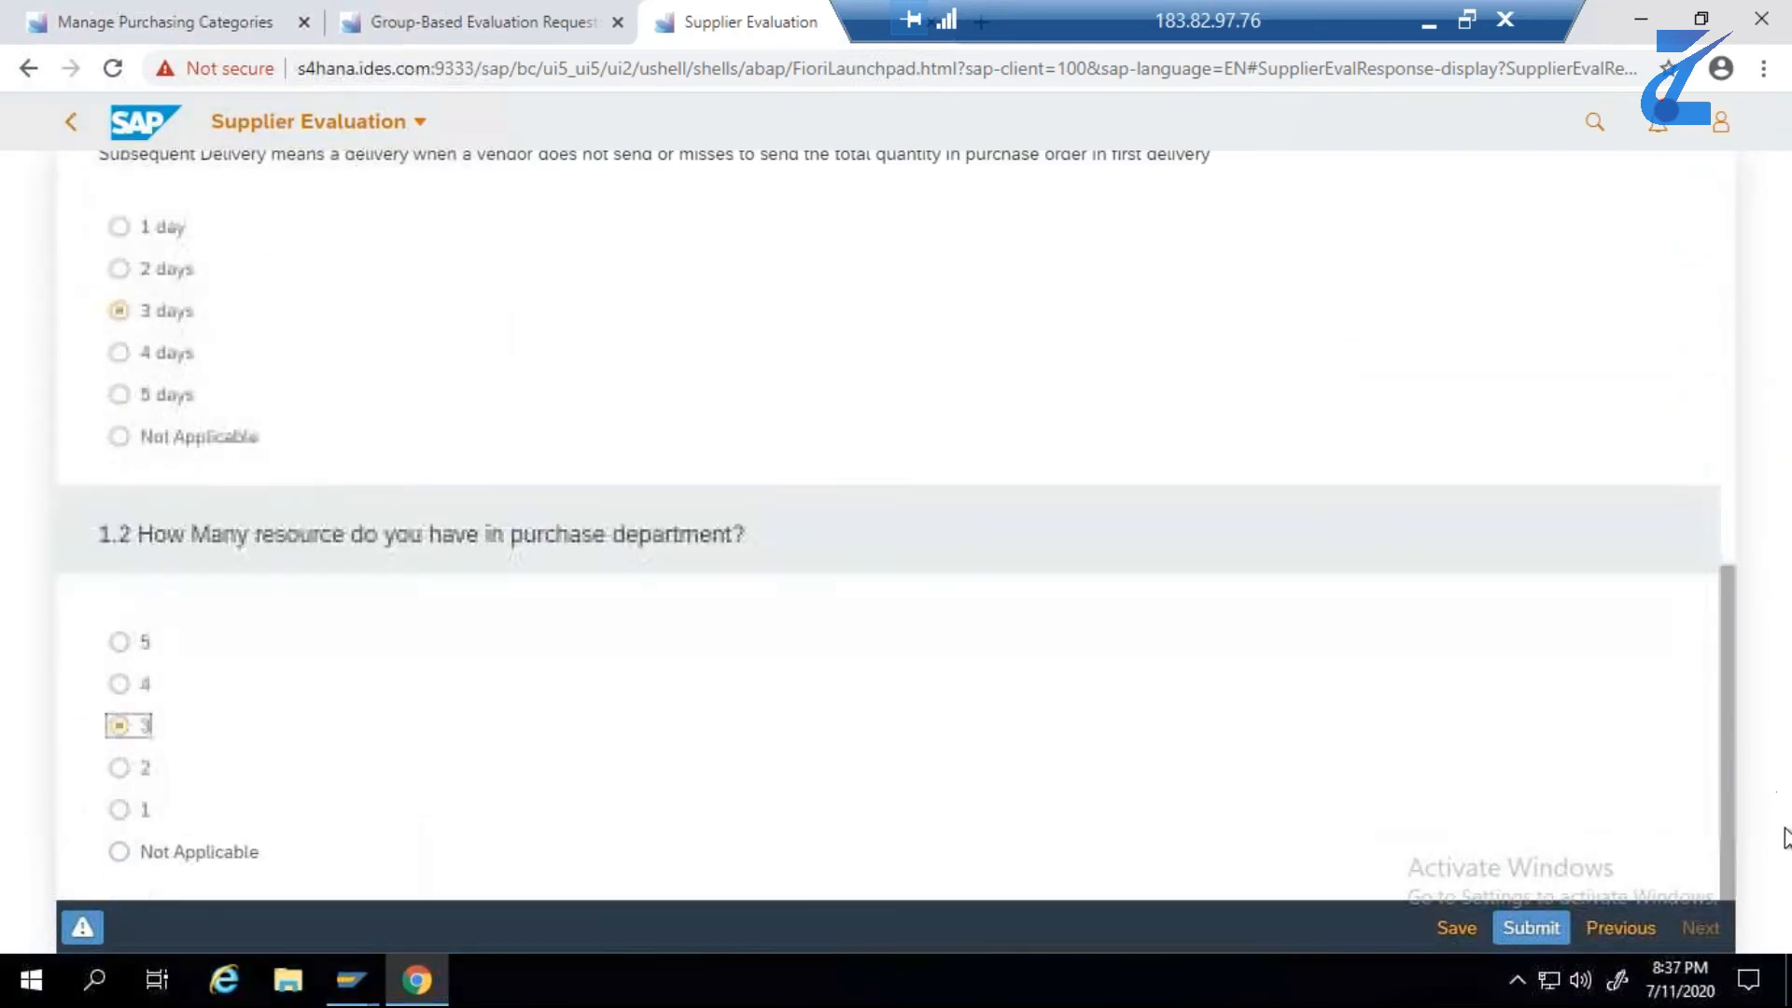
- Save Supplier 82's evaluation response as a draft and check its status and answers
left_click(1461, 926)
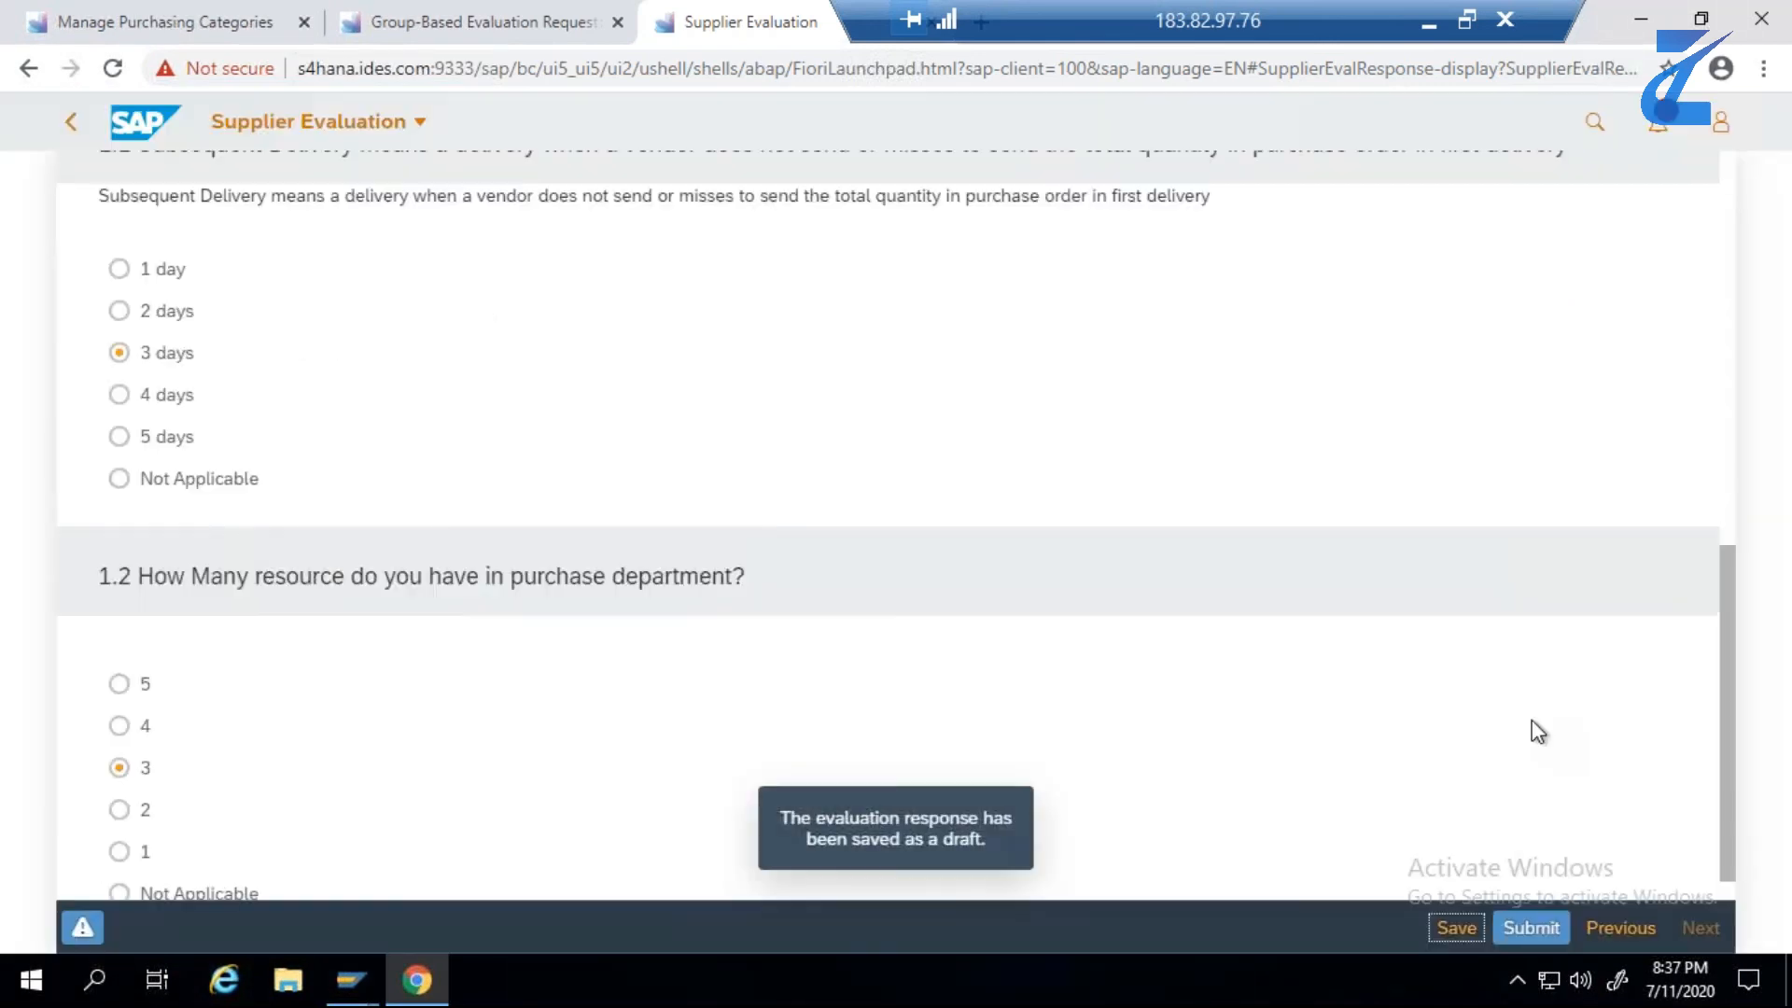
scroll(1554, 598, "up", 3)
scroll(1555, 597, "up", 5)
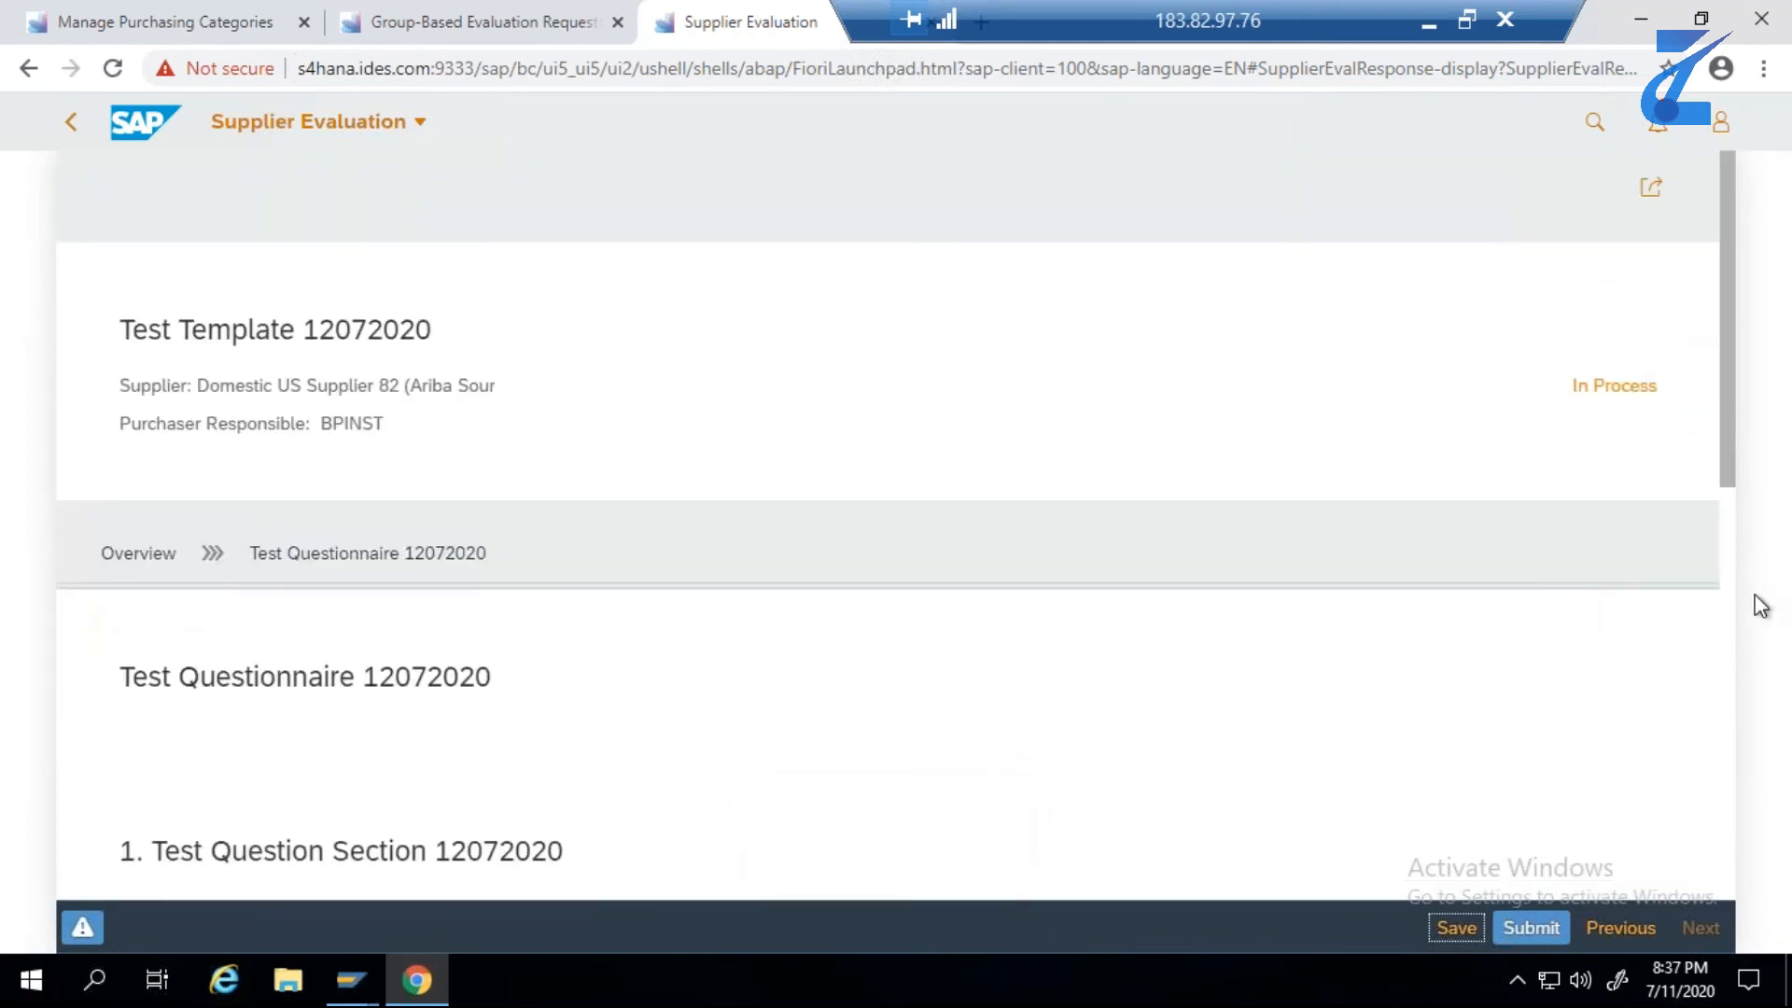
left_click_drag(1734, 506, 1739, 893)
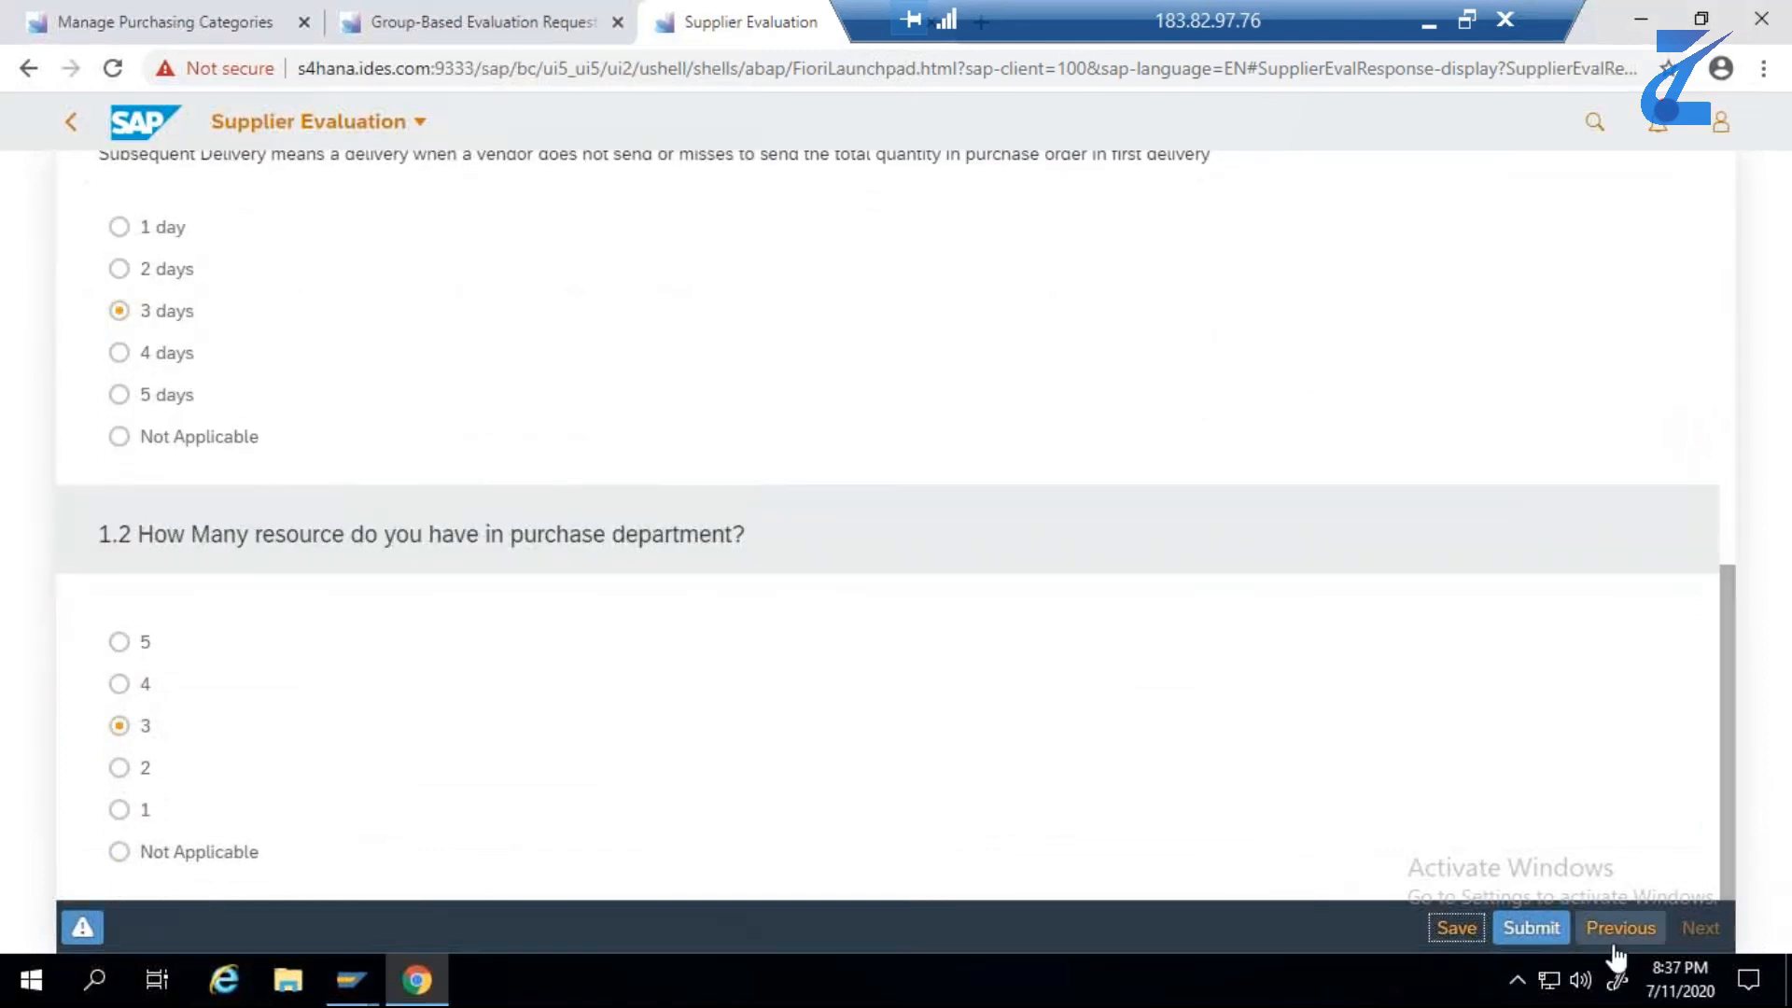
- Submit Supplier 82's evaluation to the purchaser and return to the evaluations list
left_click(1548, 930)
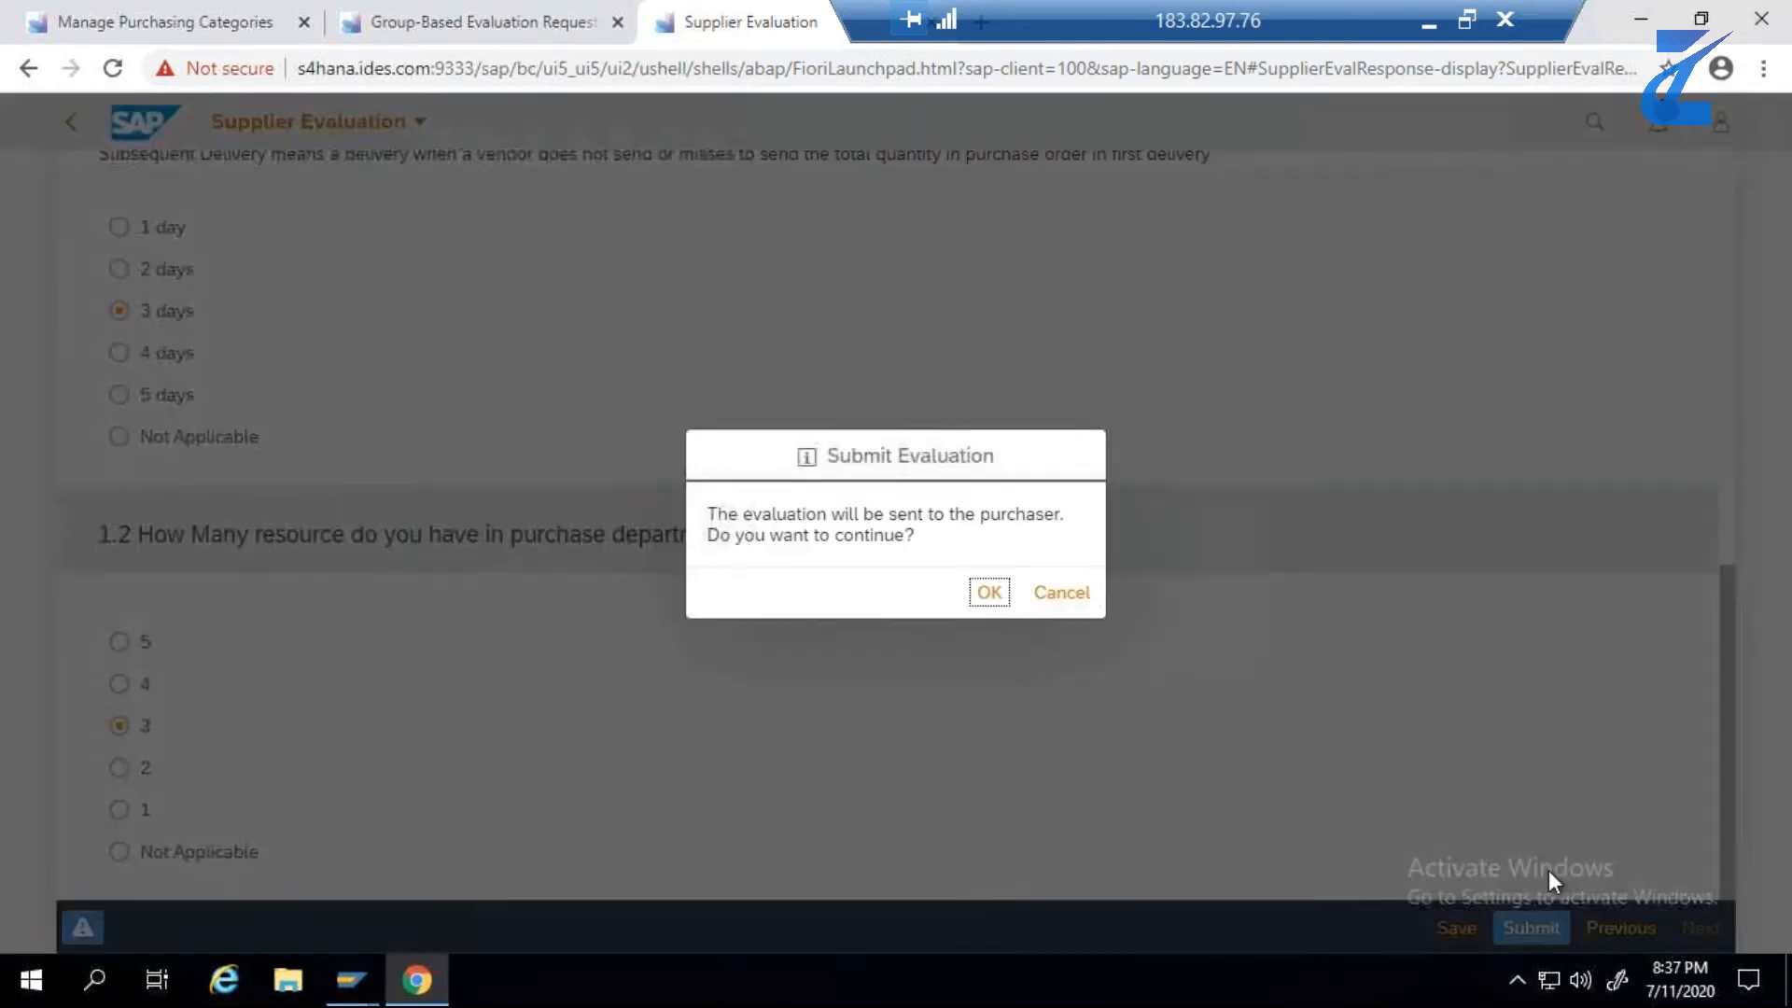
left_click(989, 593)
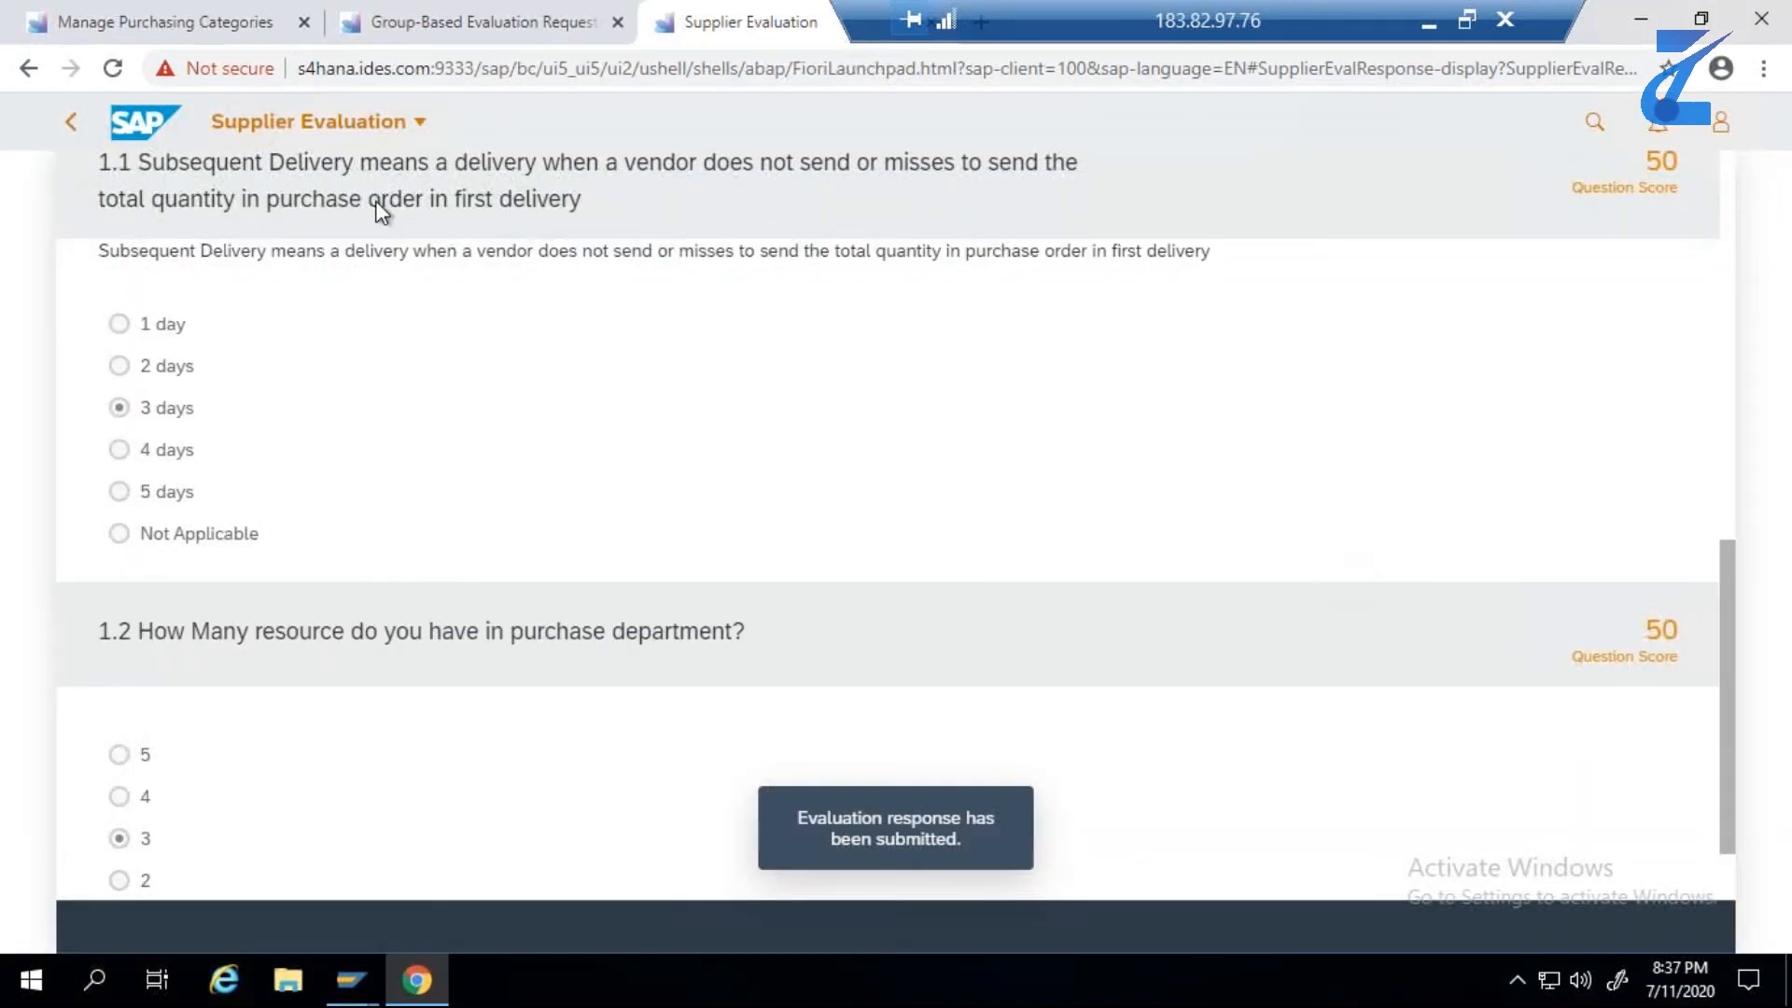
left_click(69, 134)
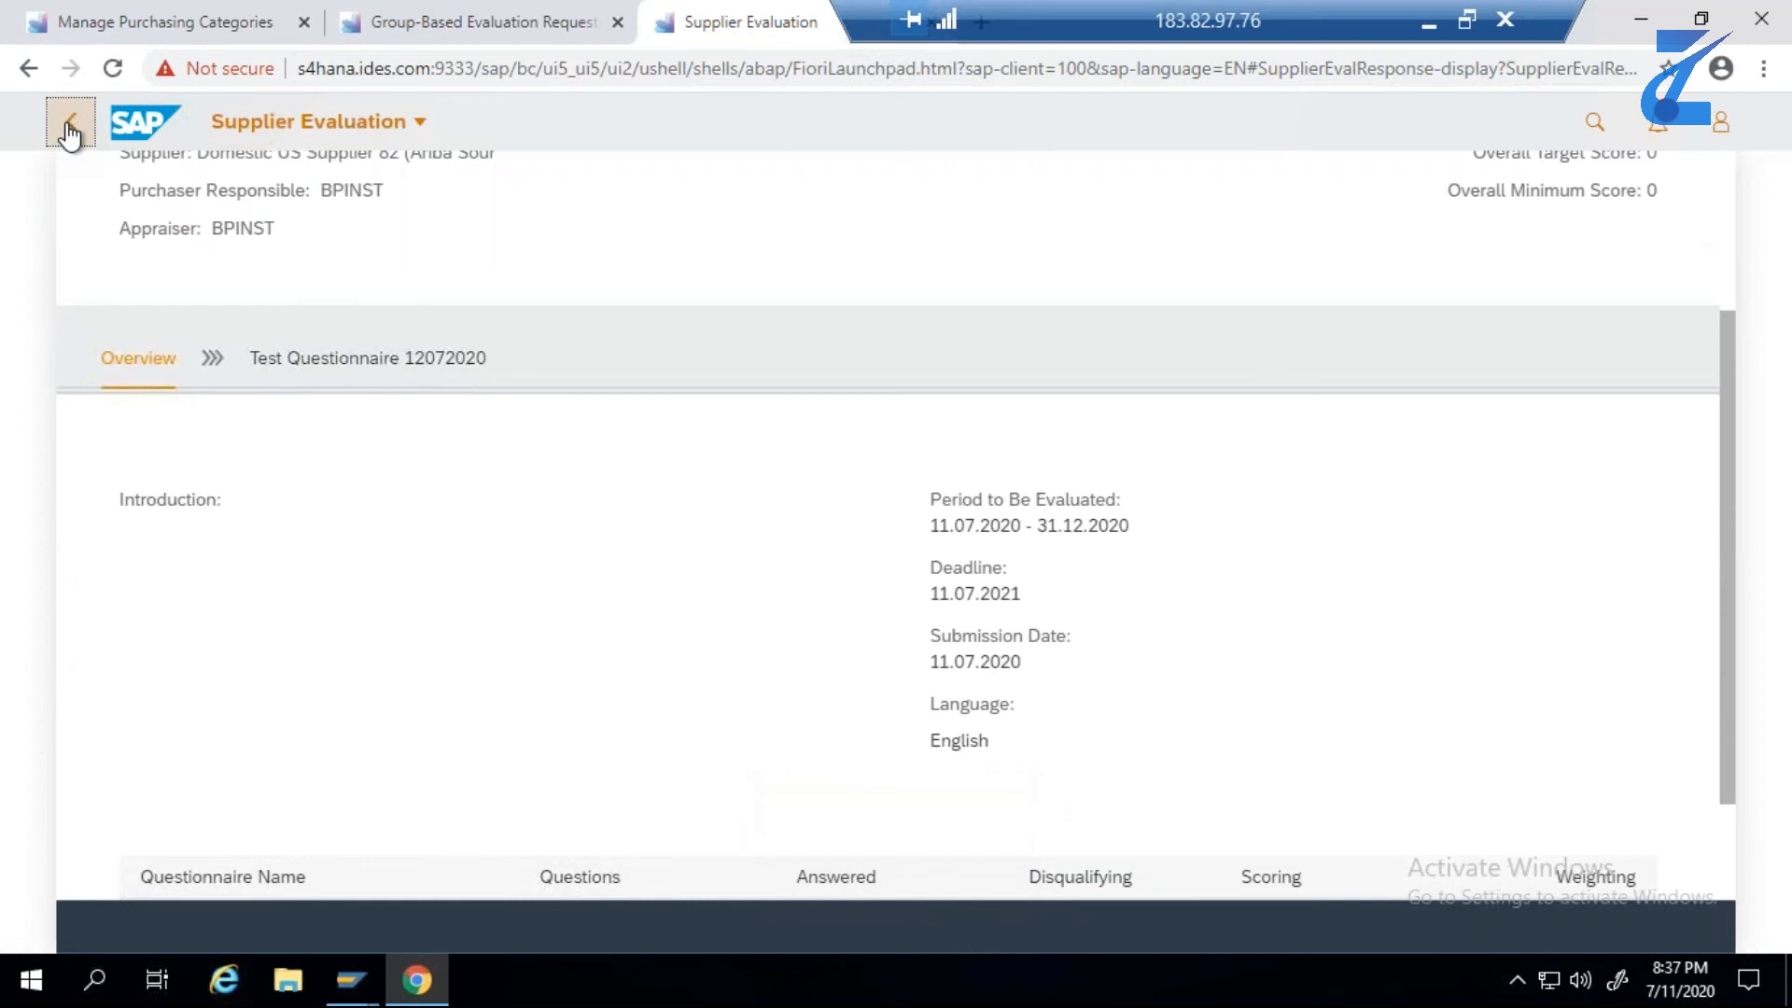
left_click(78, 131)
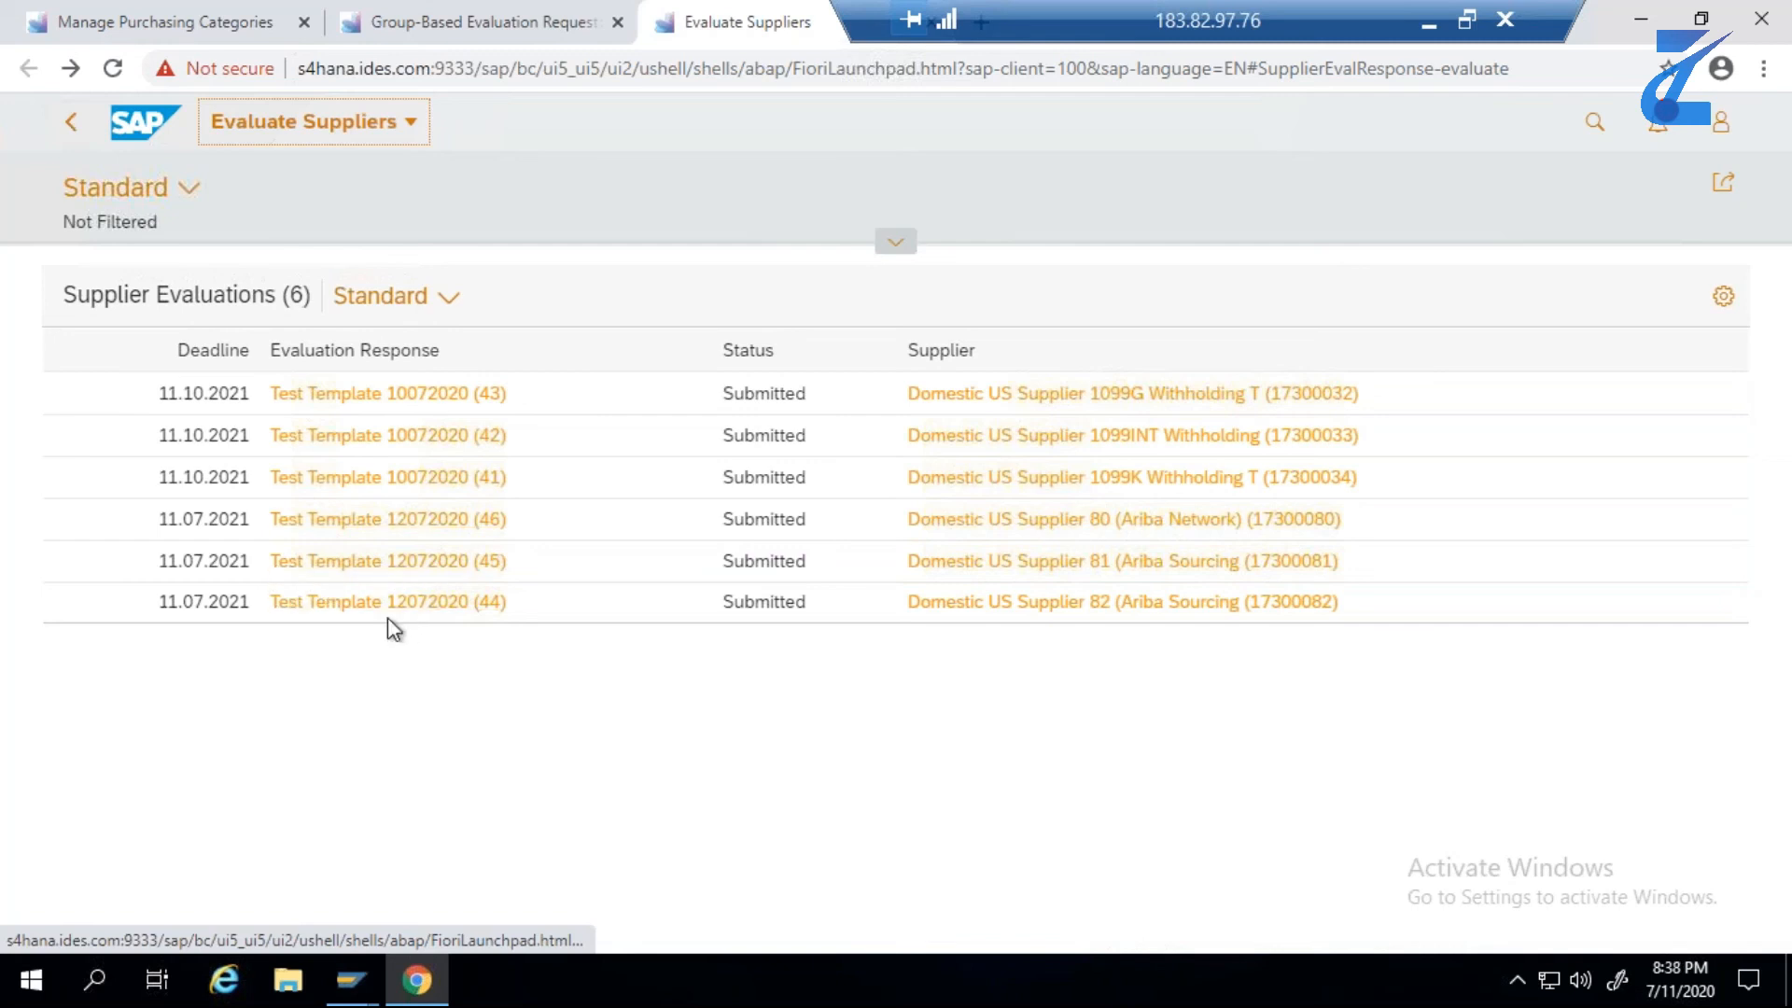
- Check the overall score of the submitted evaluation (46) for Domestic US Supplier 80 and return to the list
left_click(388, 522)
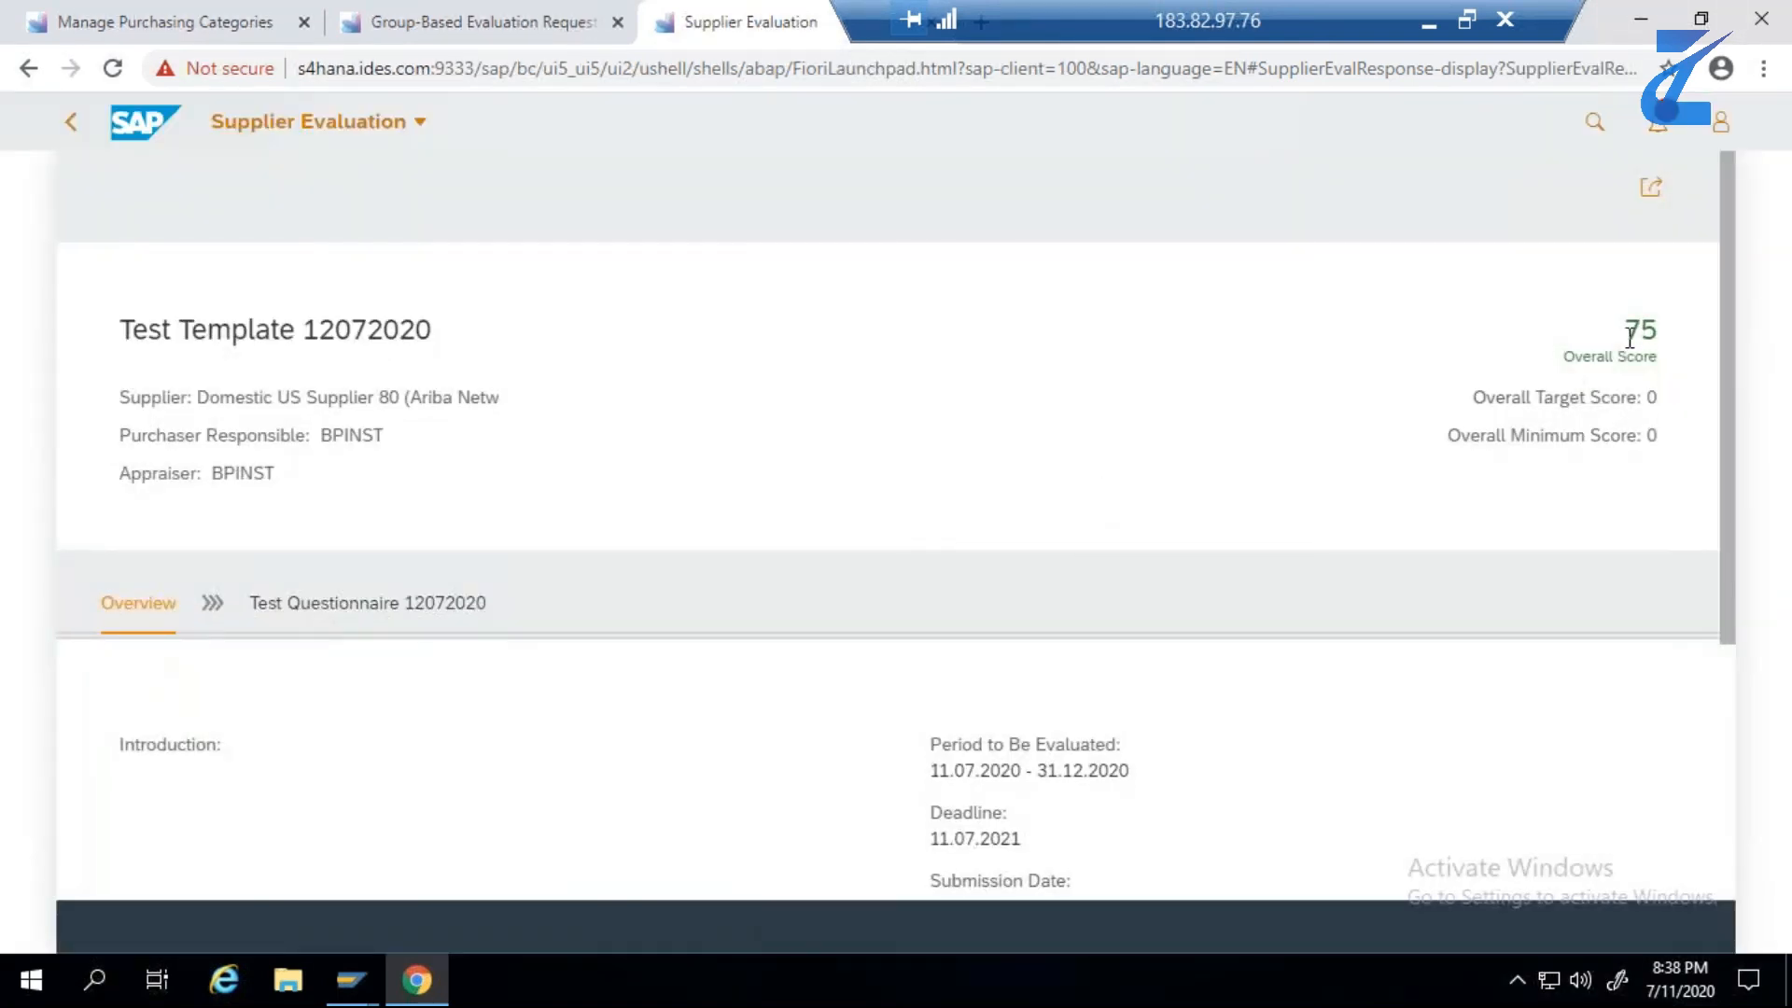
left_click(70, 120)
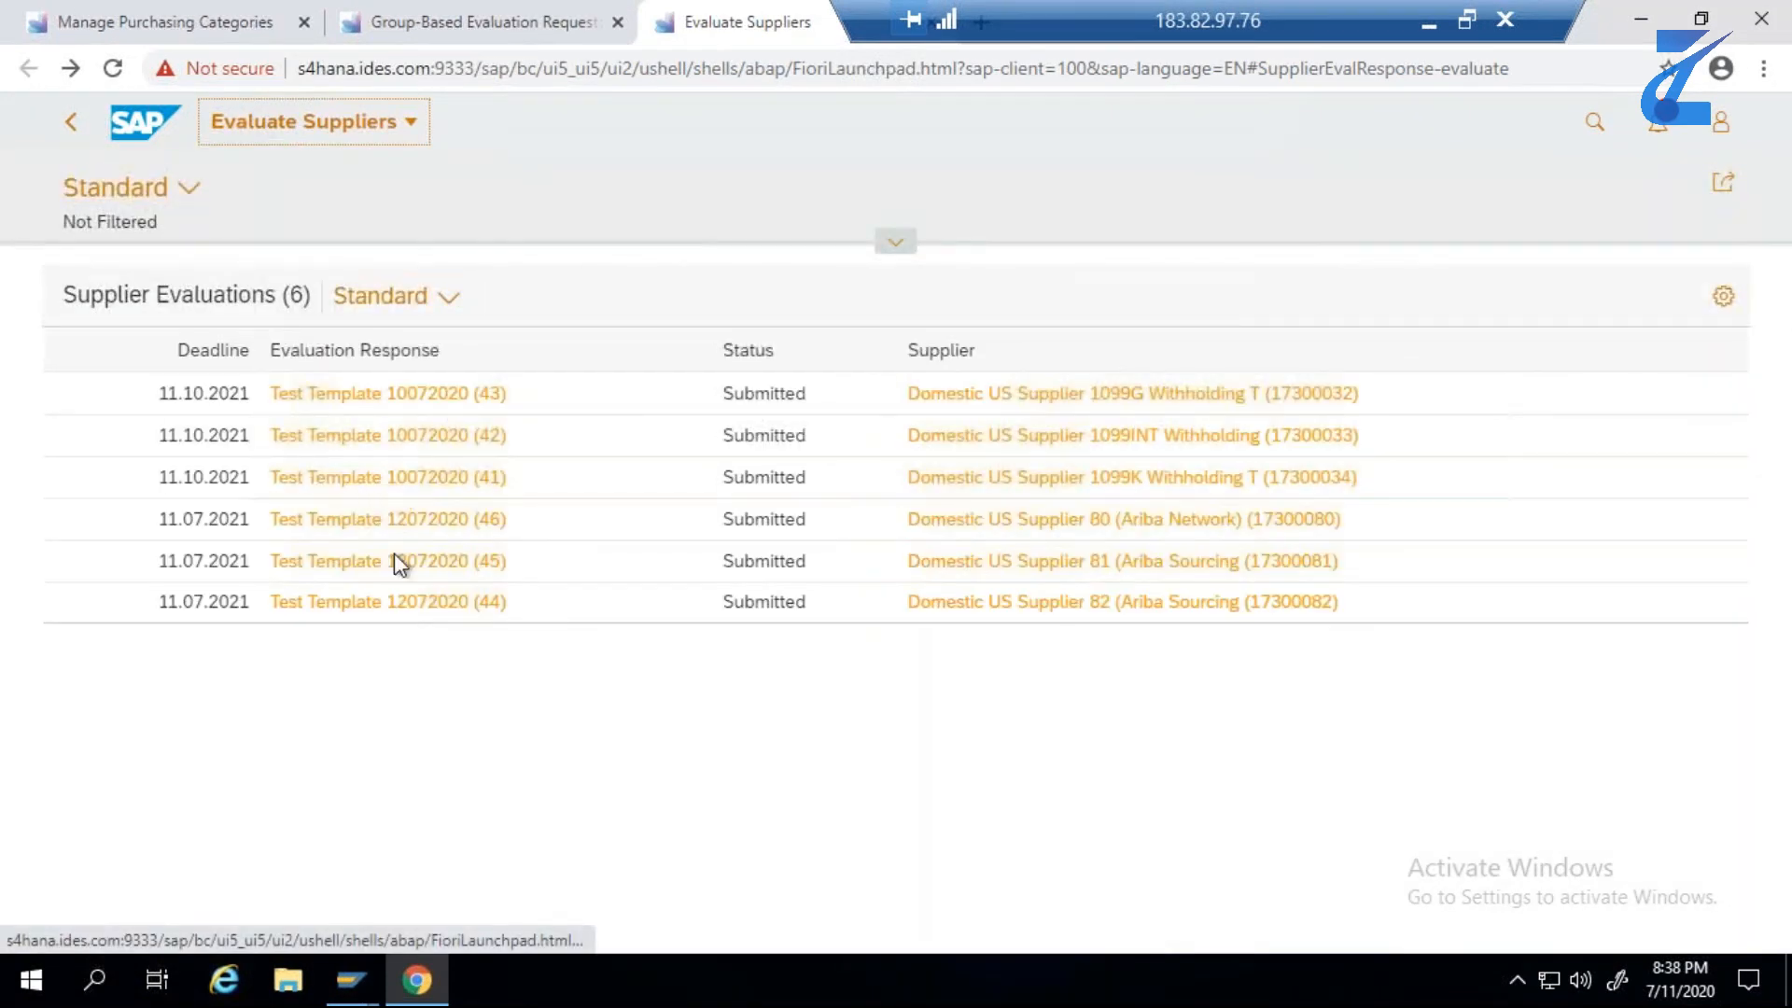
- Check the overall scores of submitted evaluations (45) for Supplier 81 and (44) for Supplier 82, returning to the evaluations list after each
left_click(392, 563)
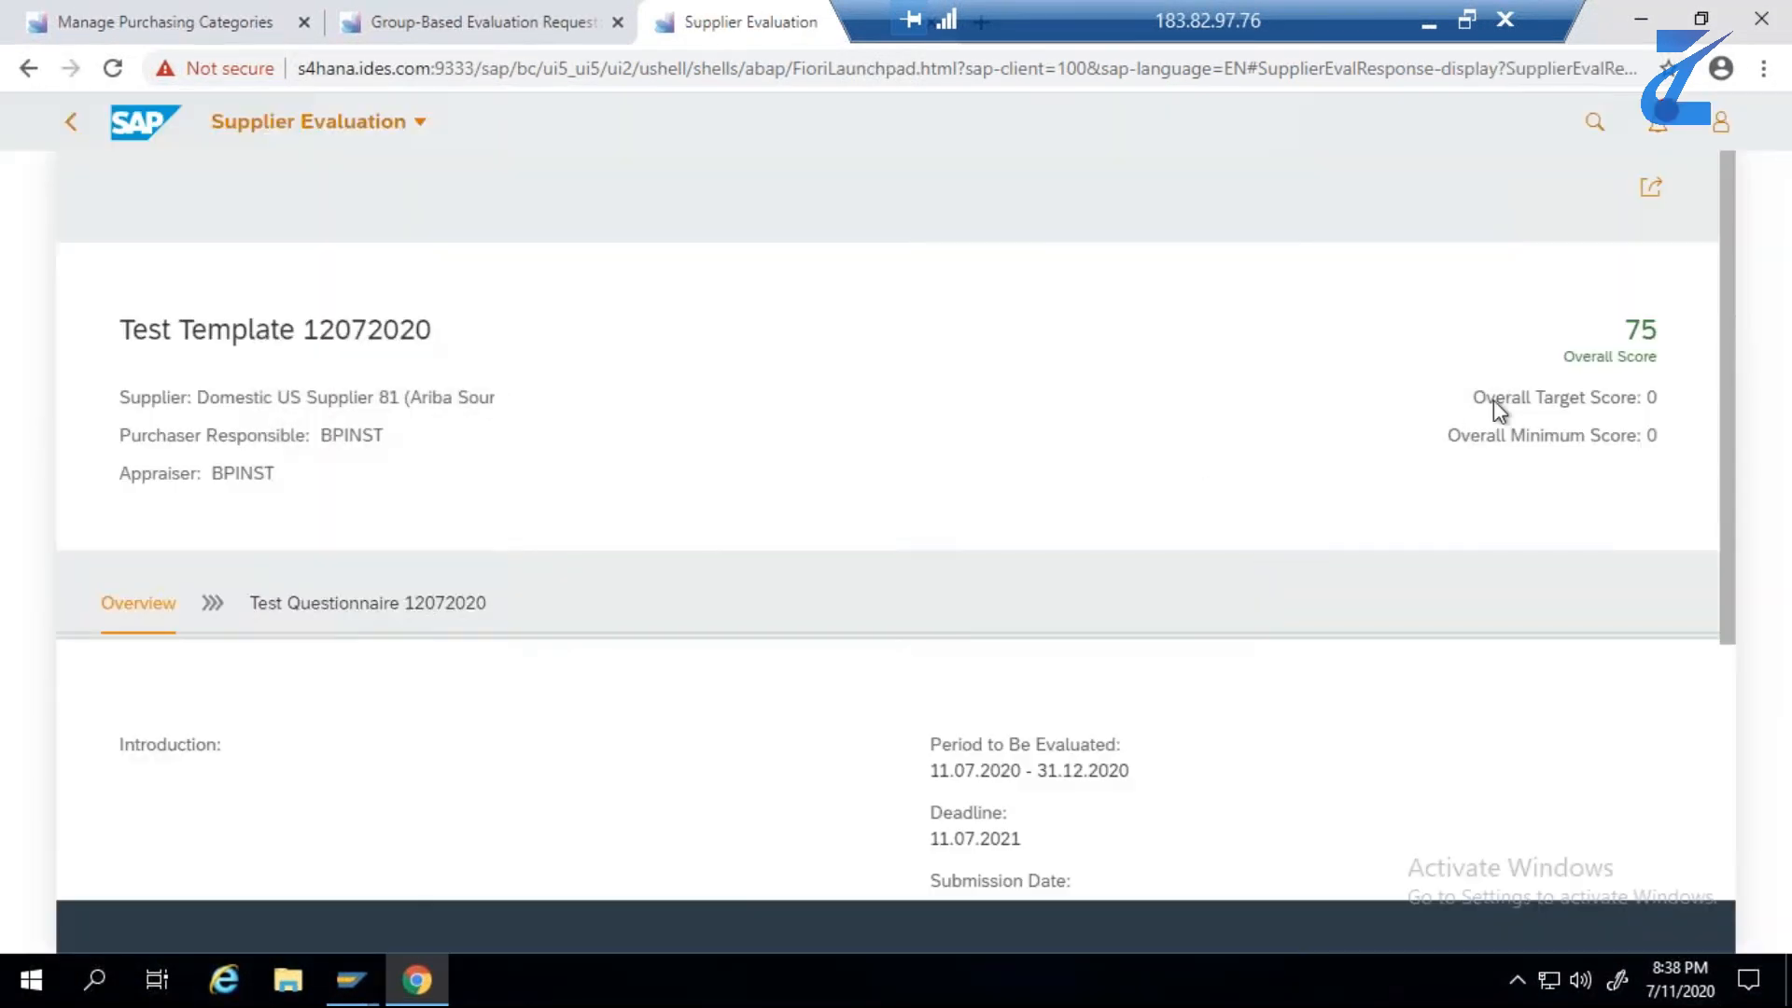
left_click(73, 128)
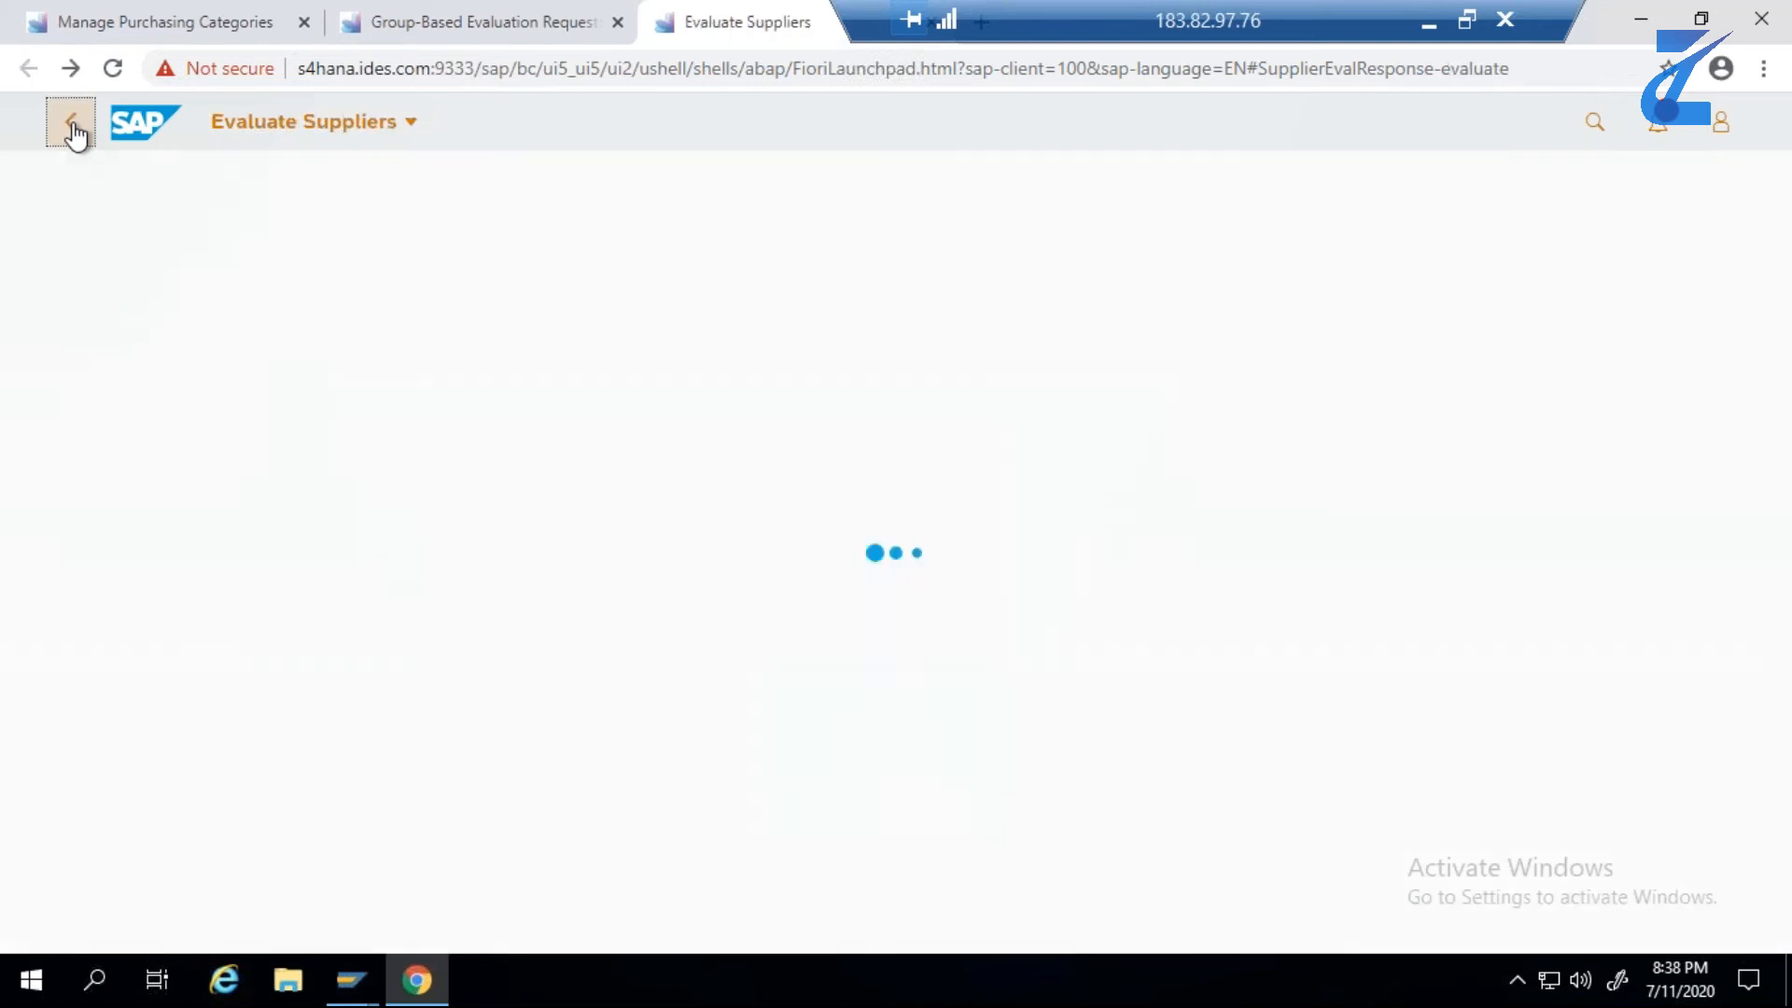
left_click(328, 602)
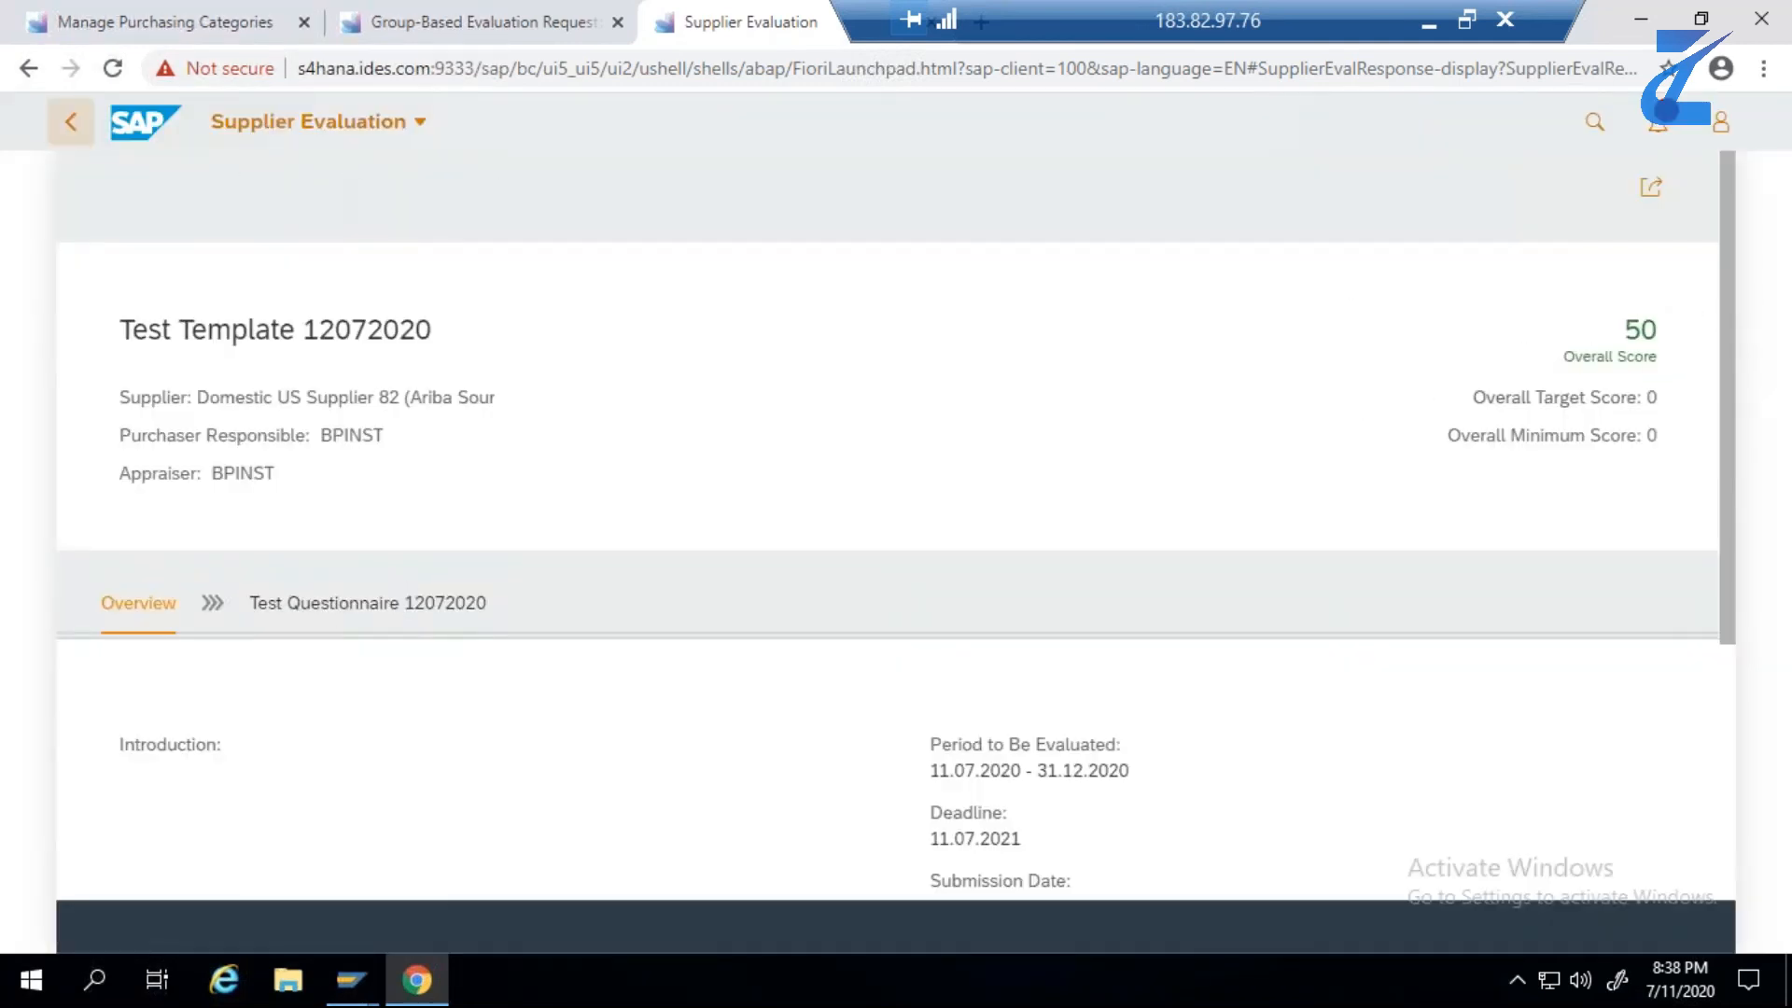
left_click(81, 130)
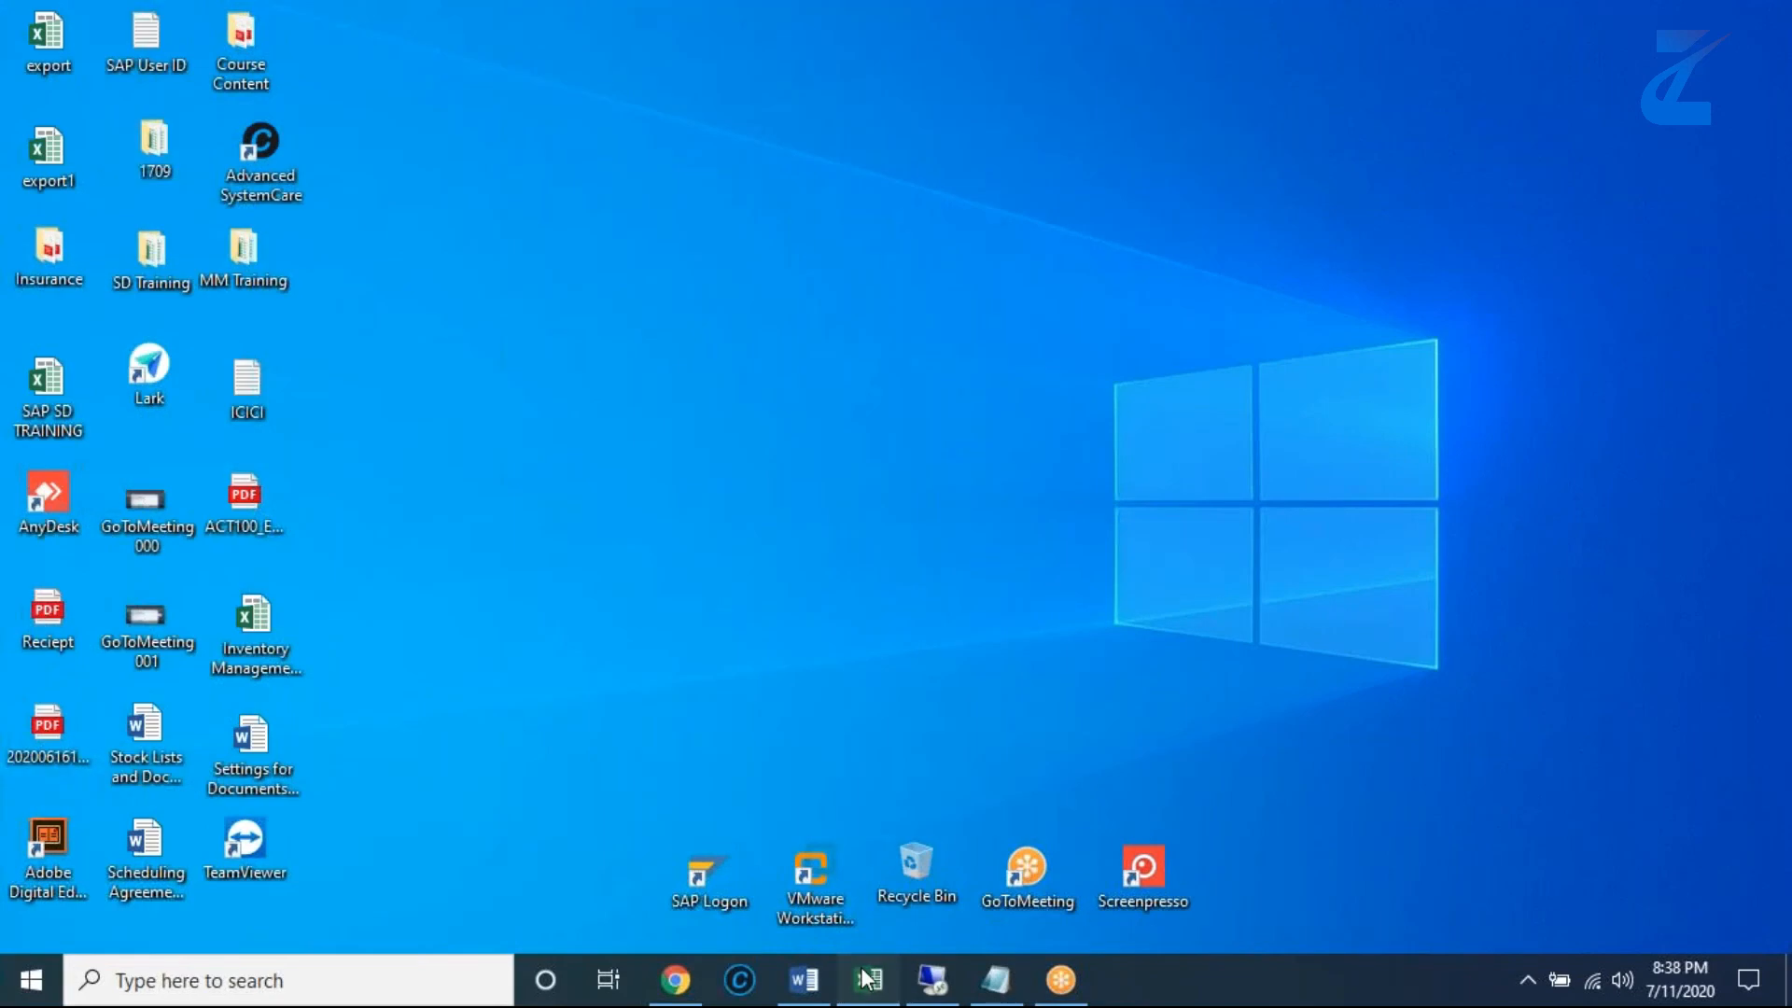
- Switch to the S4 HANA Vendor Evaluation workbook in Excel and enter Done in cell F7 for the Evaluate Suppliers step
left_click(868, 980)
left_click(877, 612)
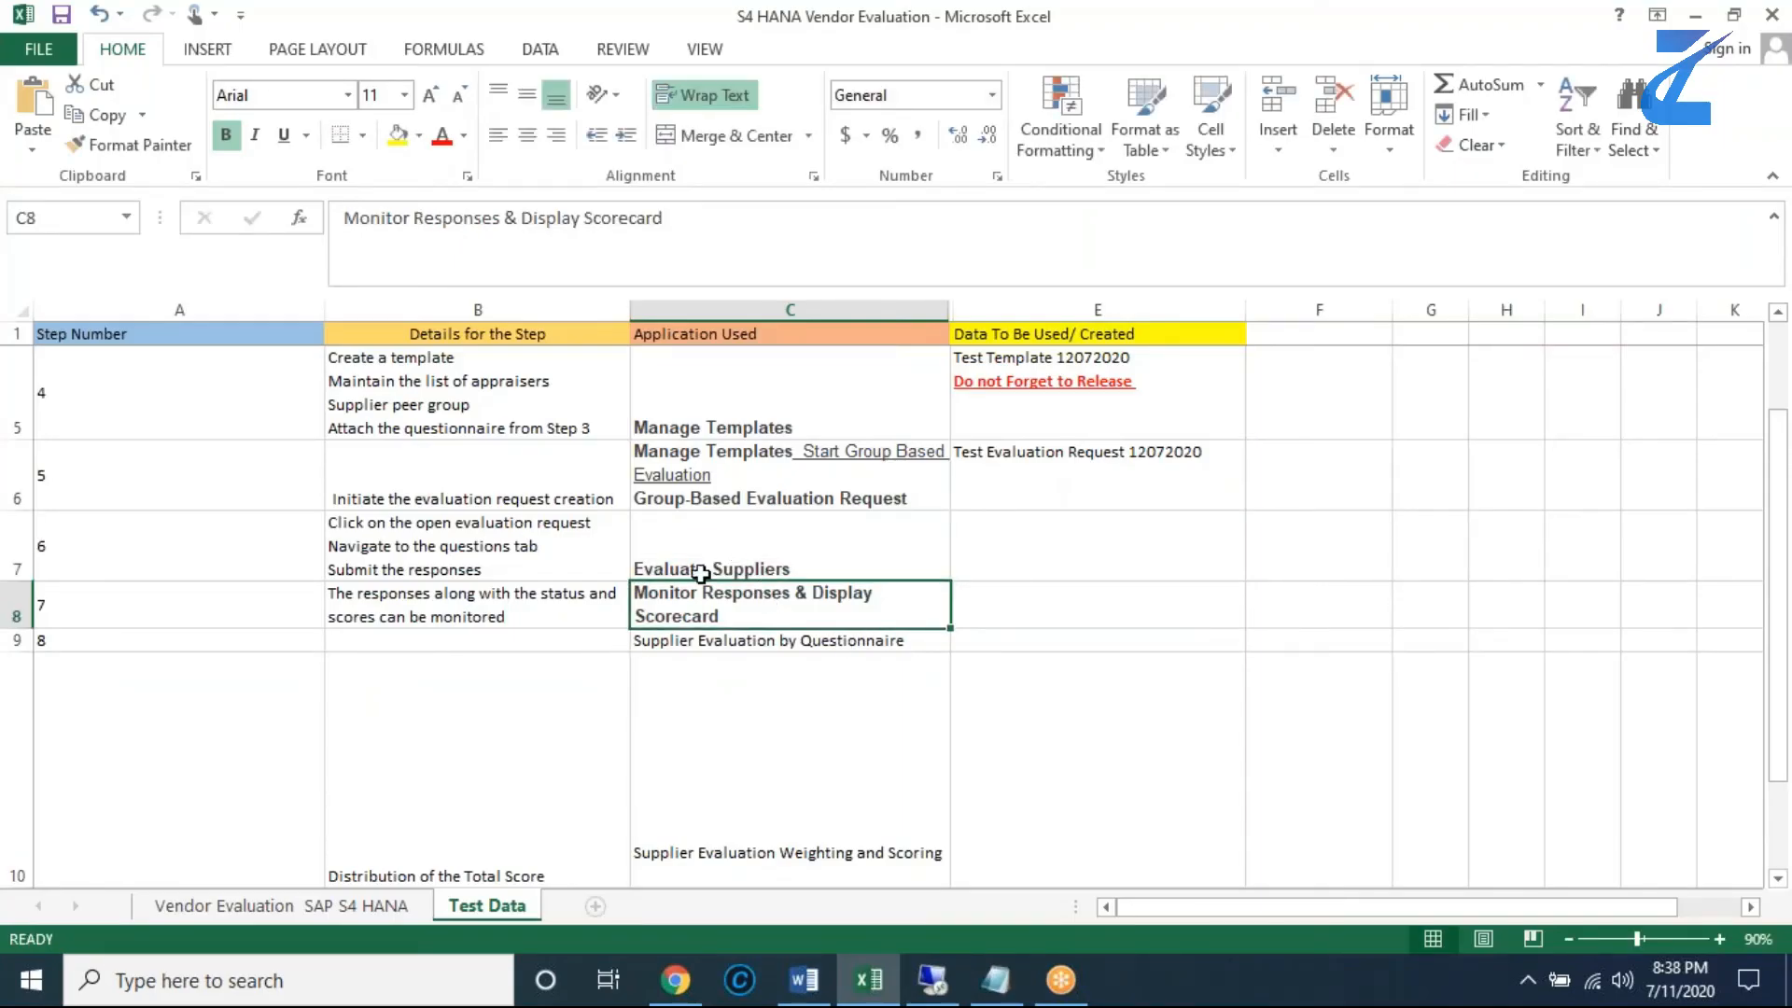
left_click(1300, 574)
type("dONE")
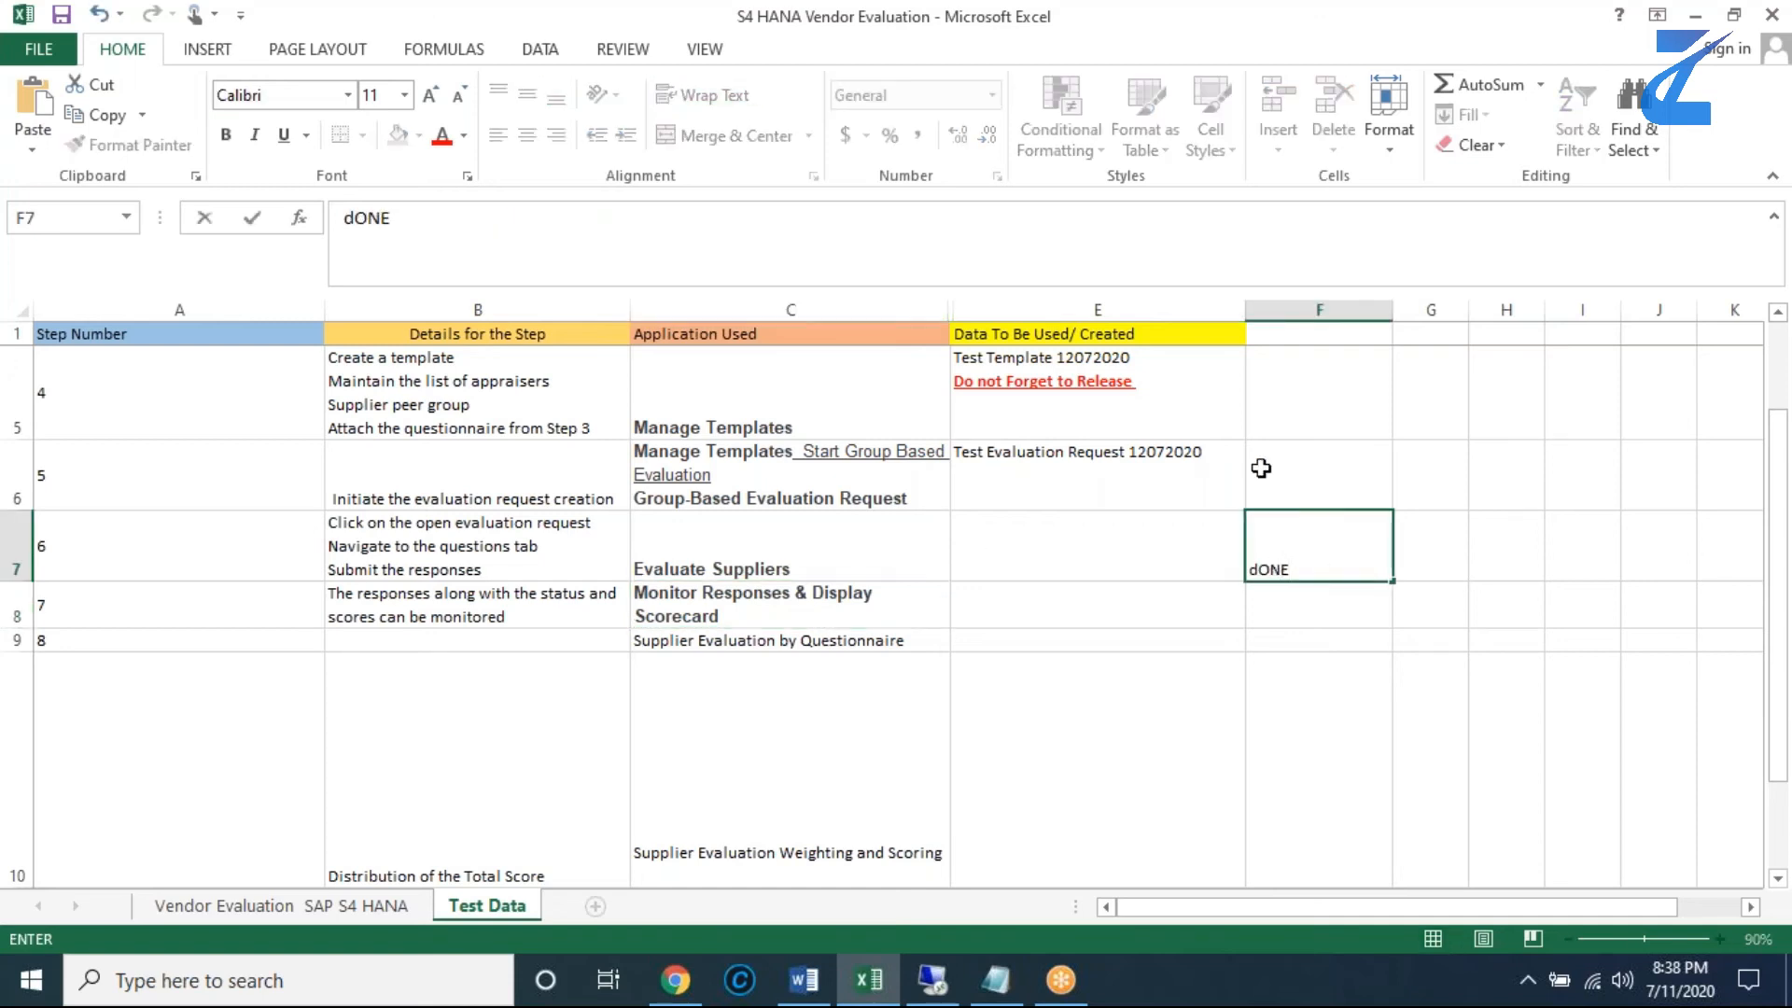
double_click(1308, 568)
key("BackSpace")
key("BackSpace")
key("BackSpace")
key("BackSpace")
type("done")
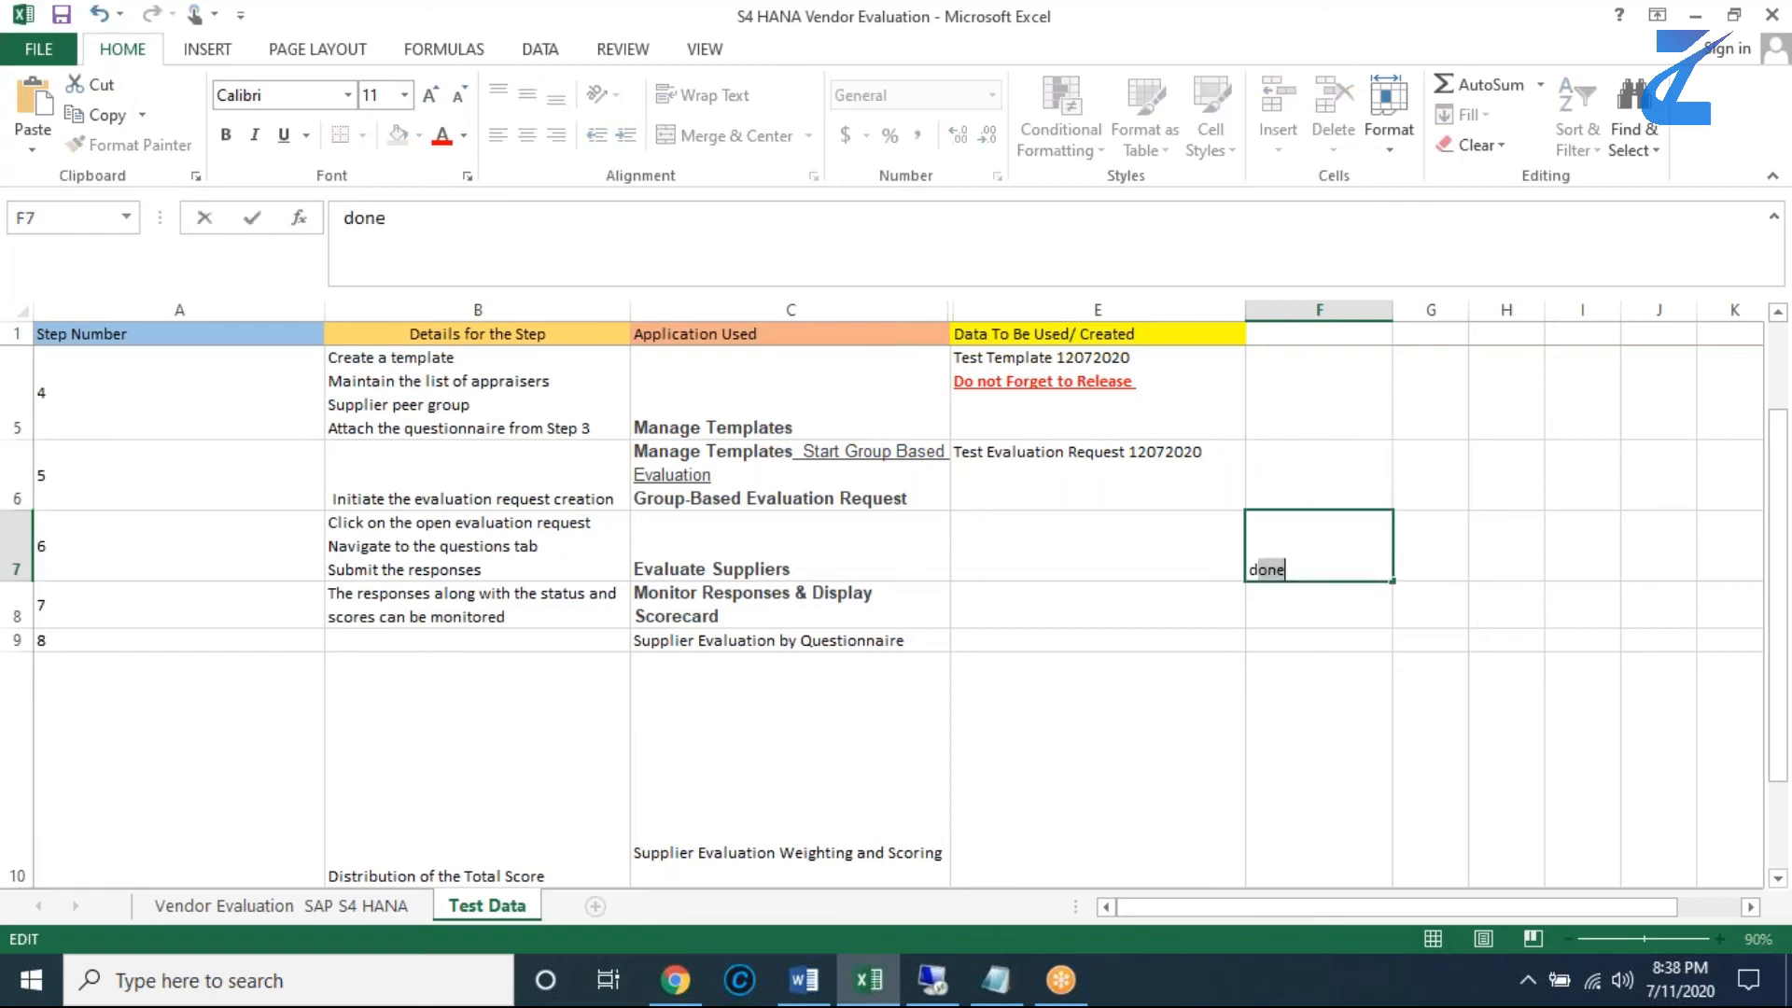
key("BackSpace")
key("BackSpace")
type("D")
left_click(1428, 552)
- Copy the Done entry from F7 into cells F5 and F6 for the Manage Templates and Group-Based Evaluation Request steps
left_click(1364, 545)
key("ctrl+c")
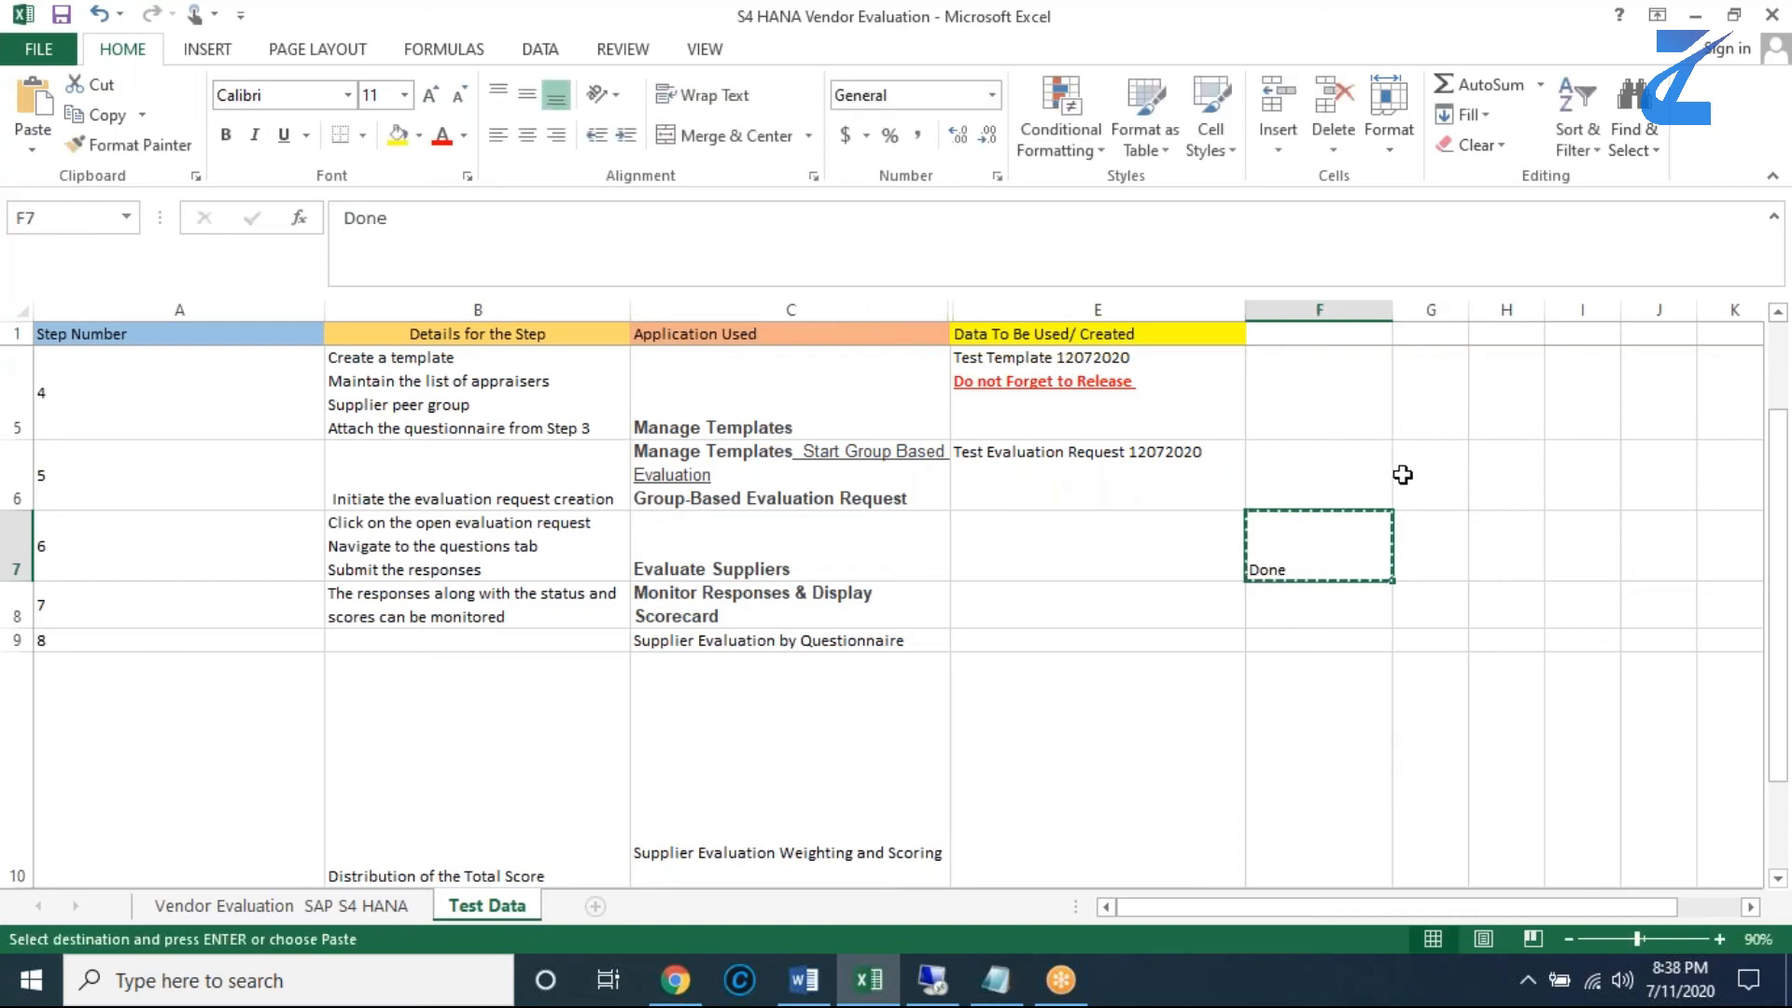
scroll(1404, 476, "up", 1)
scroll(1367, 616, "down", 1)
left_click(1312, 401)
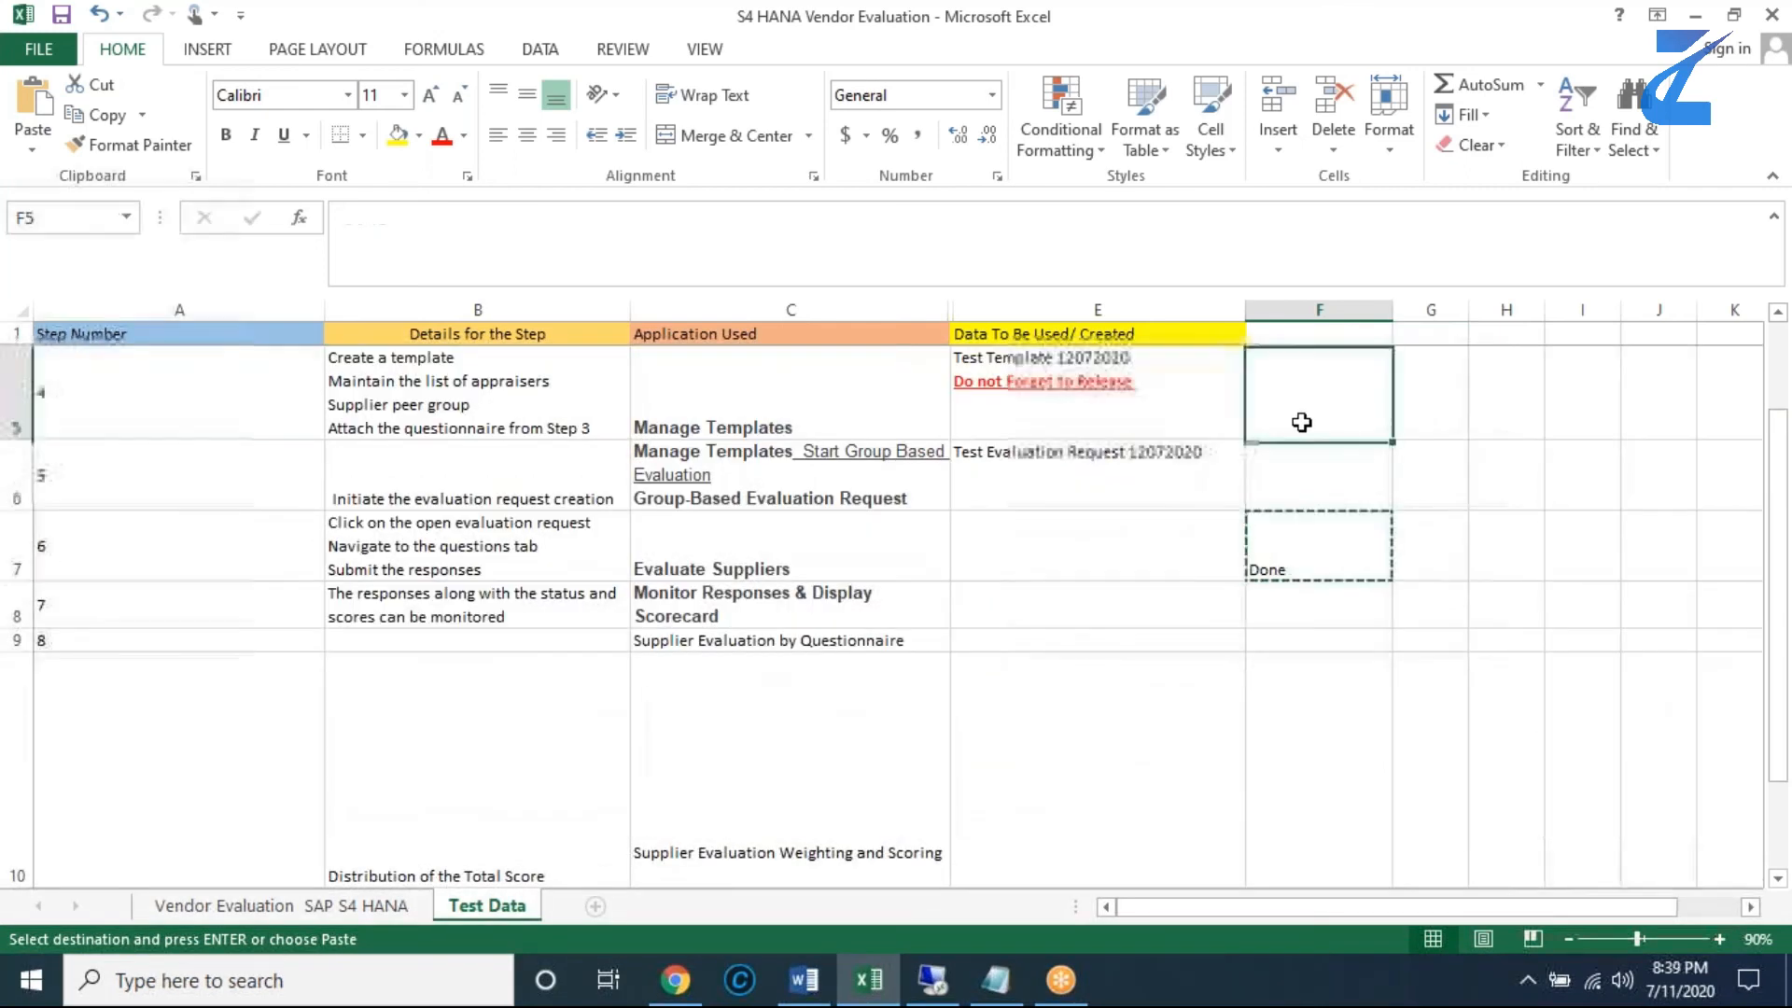
key("ctrl+v")
left_click(1307, 474)
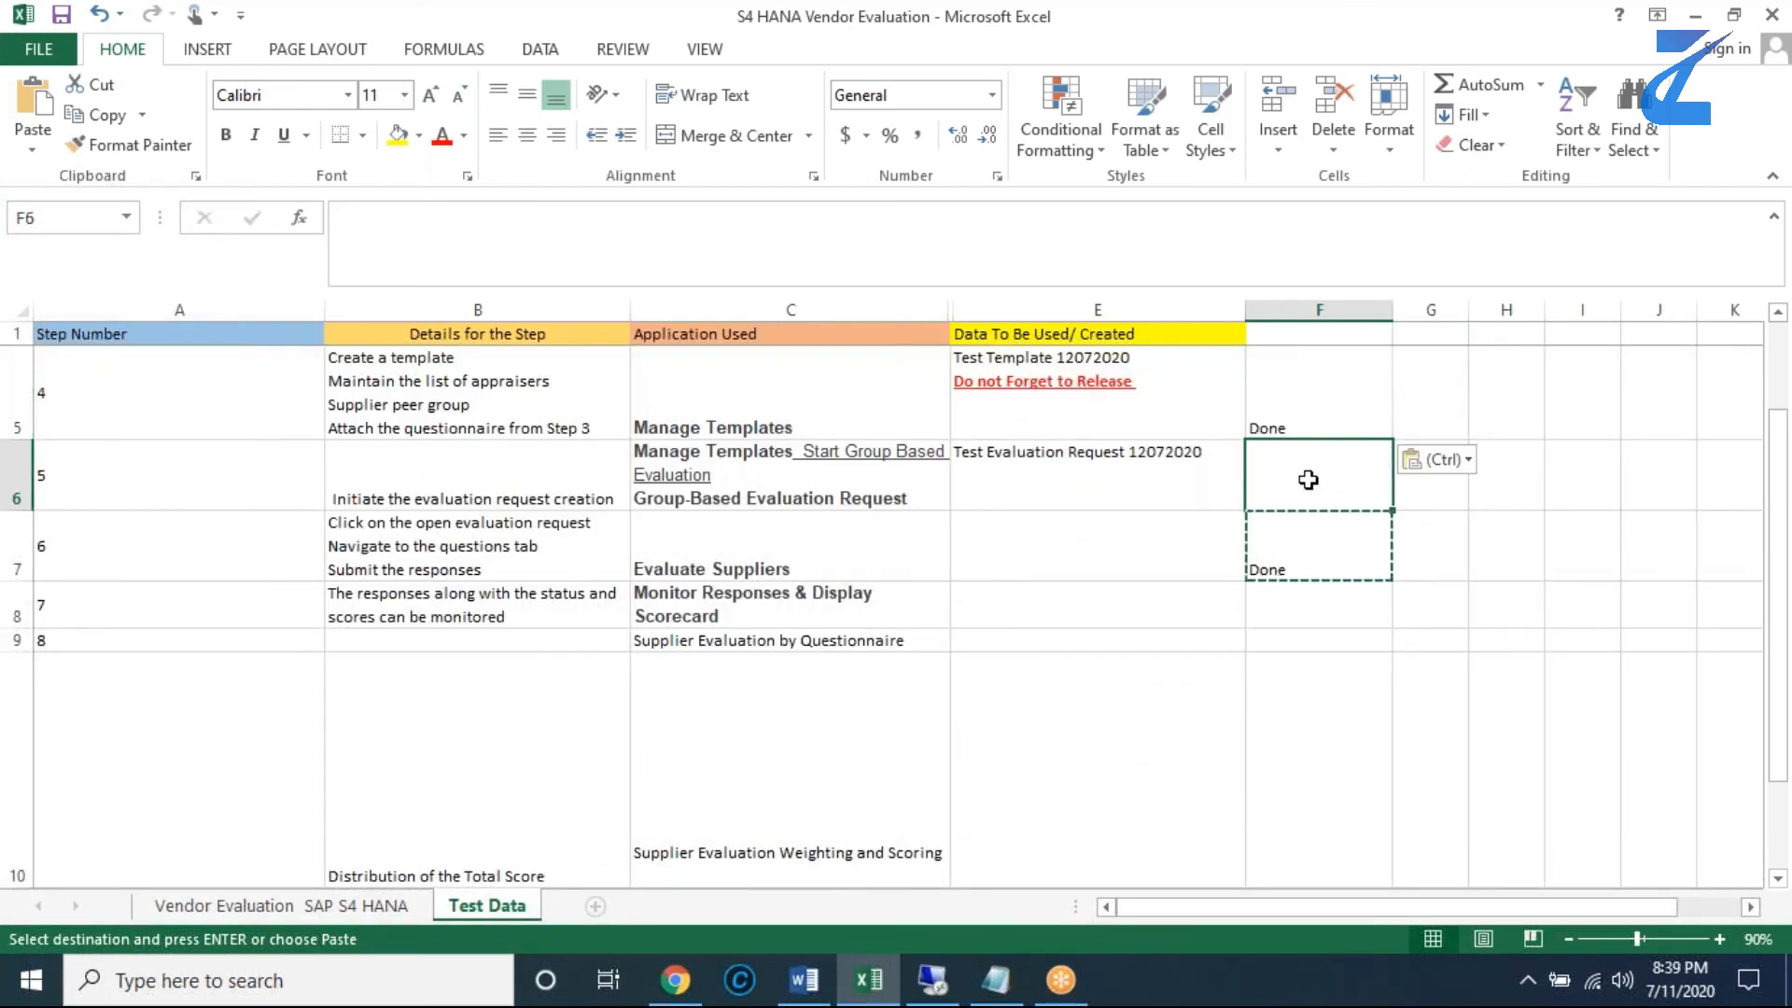
key("ctrl+v")
left_click(1486, 492)
key("Escape")
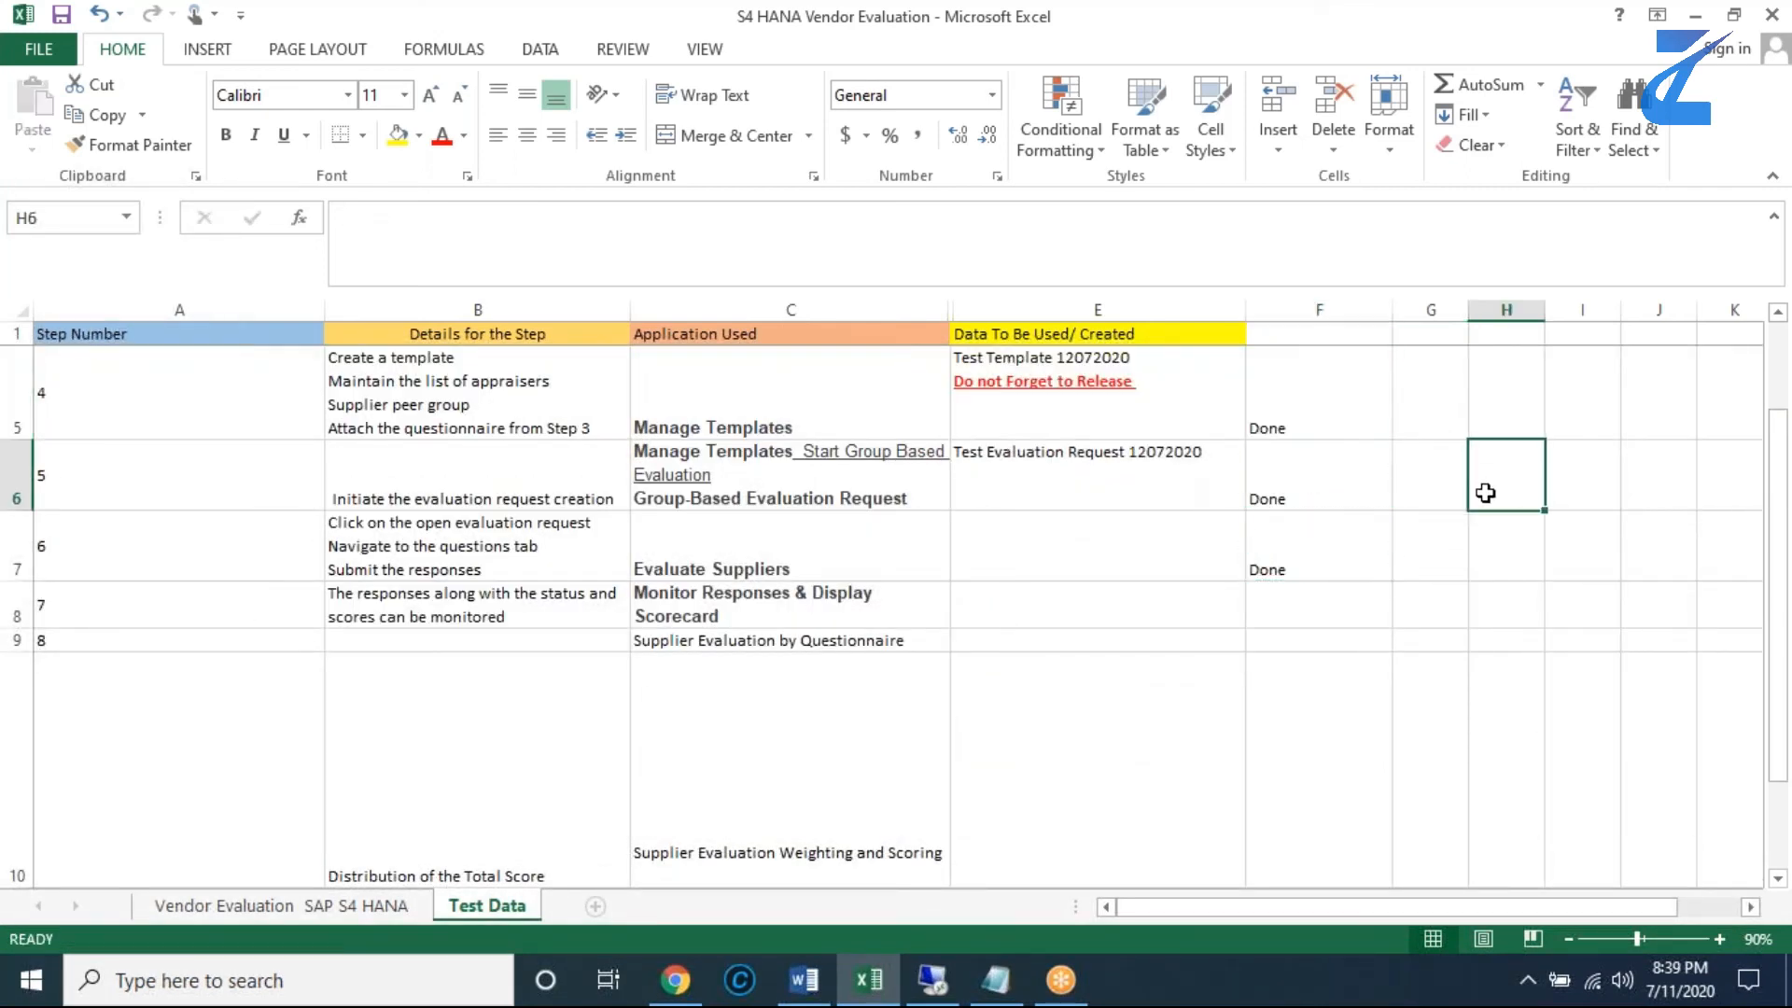
- Copy the step 7 application name from the workbook and search SAP Fiori for "Monitor Responses & Display Scorecard"
left_click(559, 622)
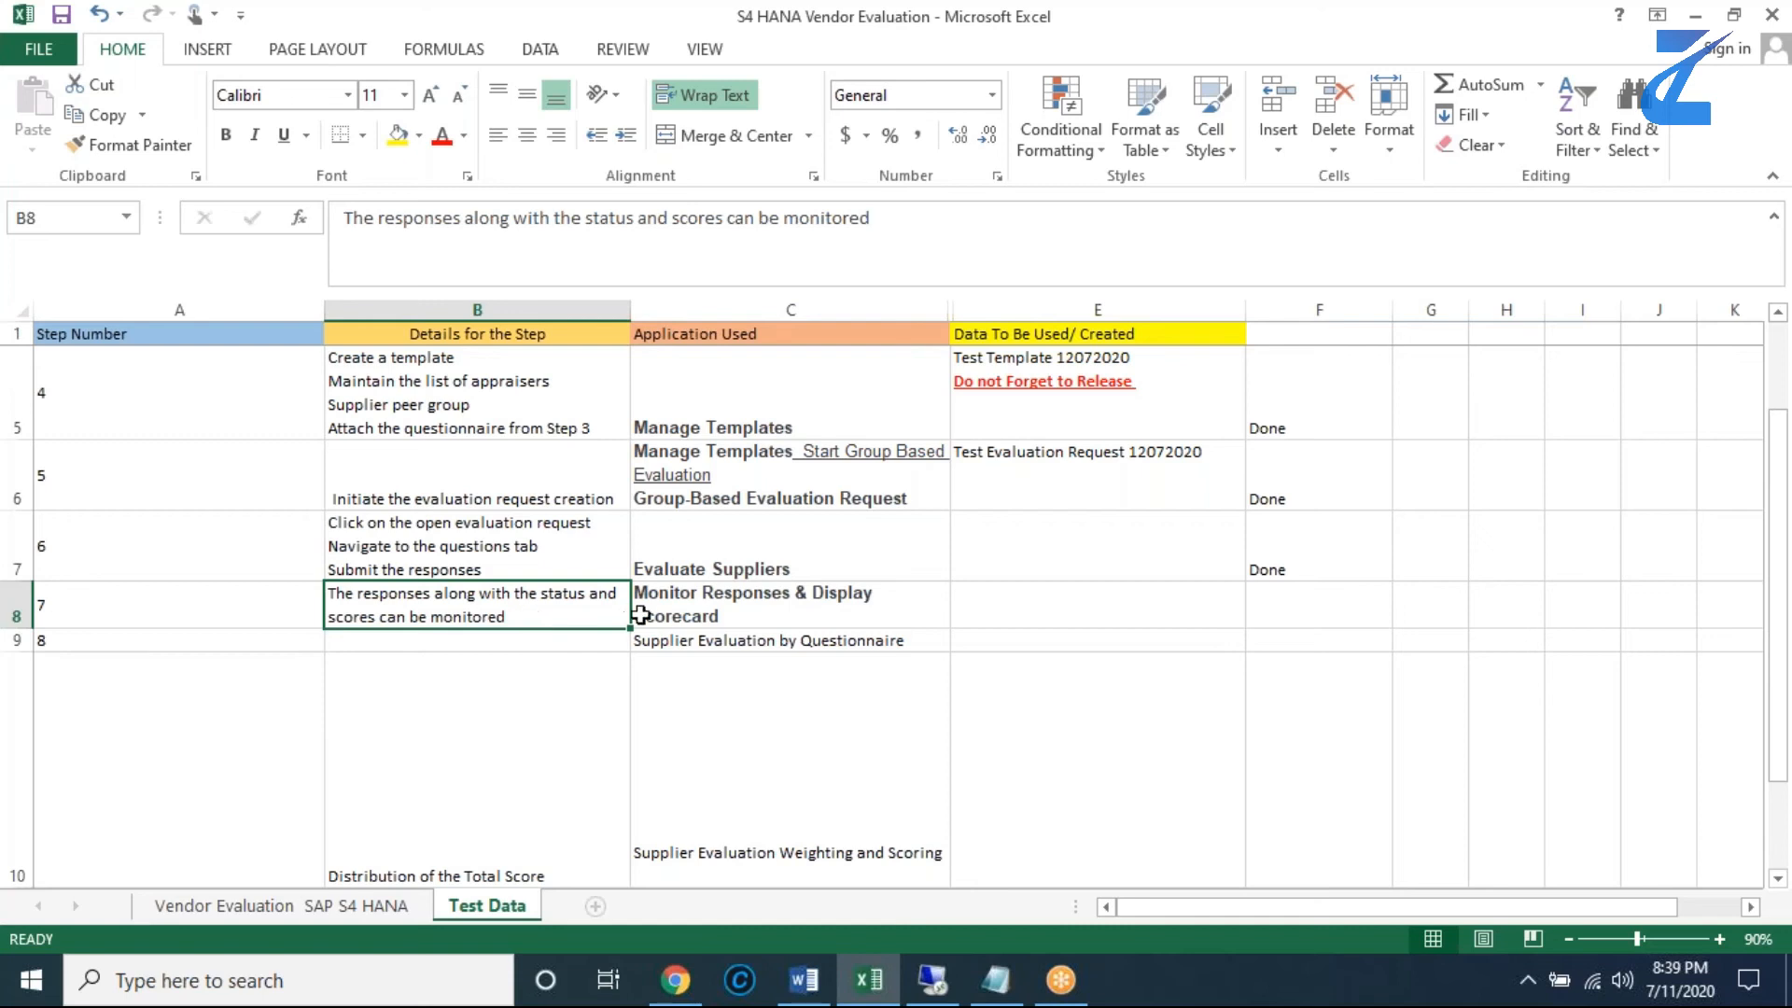
left_click(689, 609)
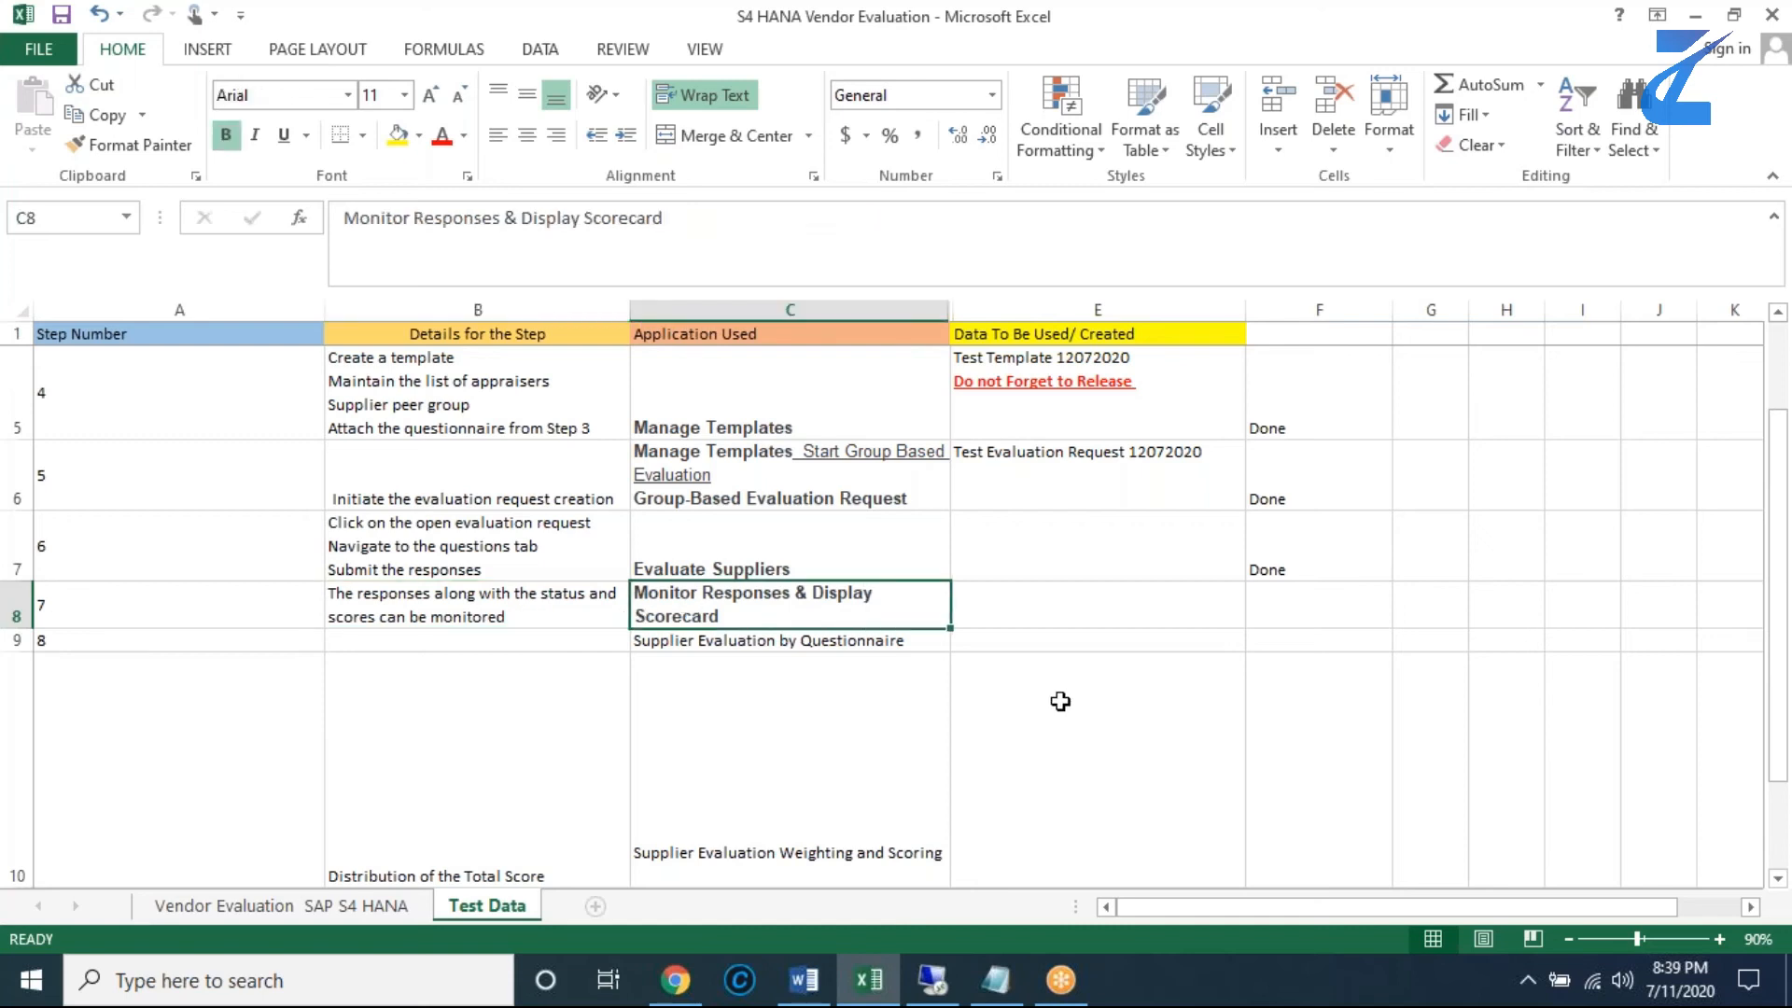
key("ctrl+c")
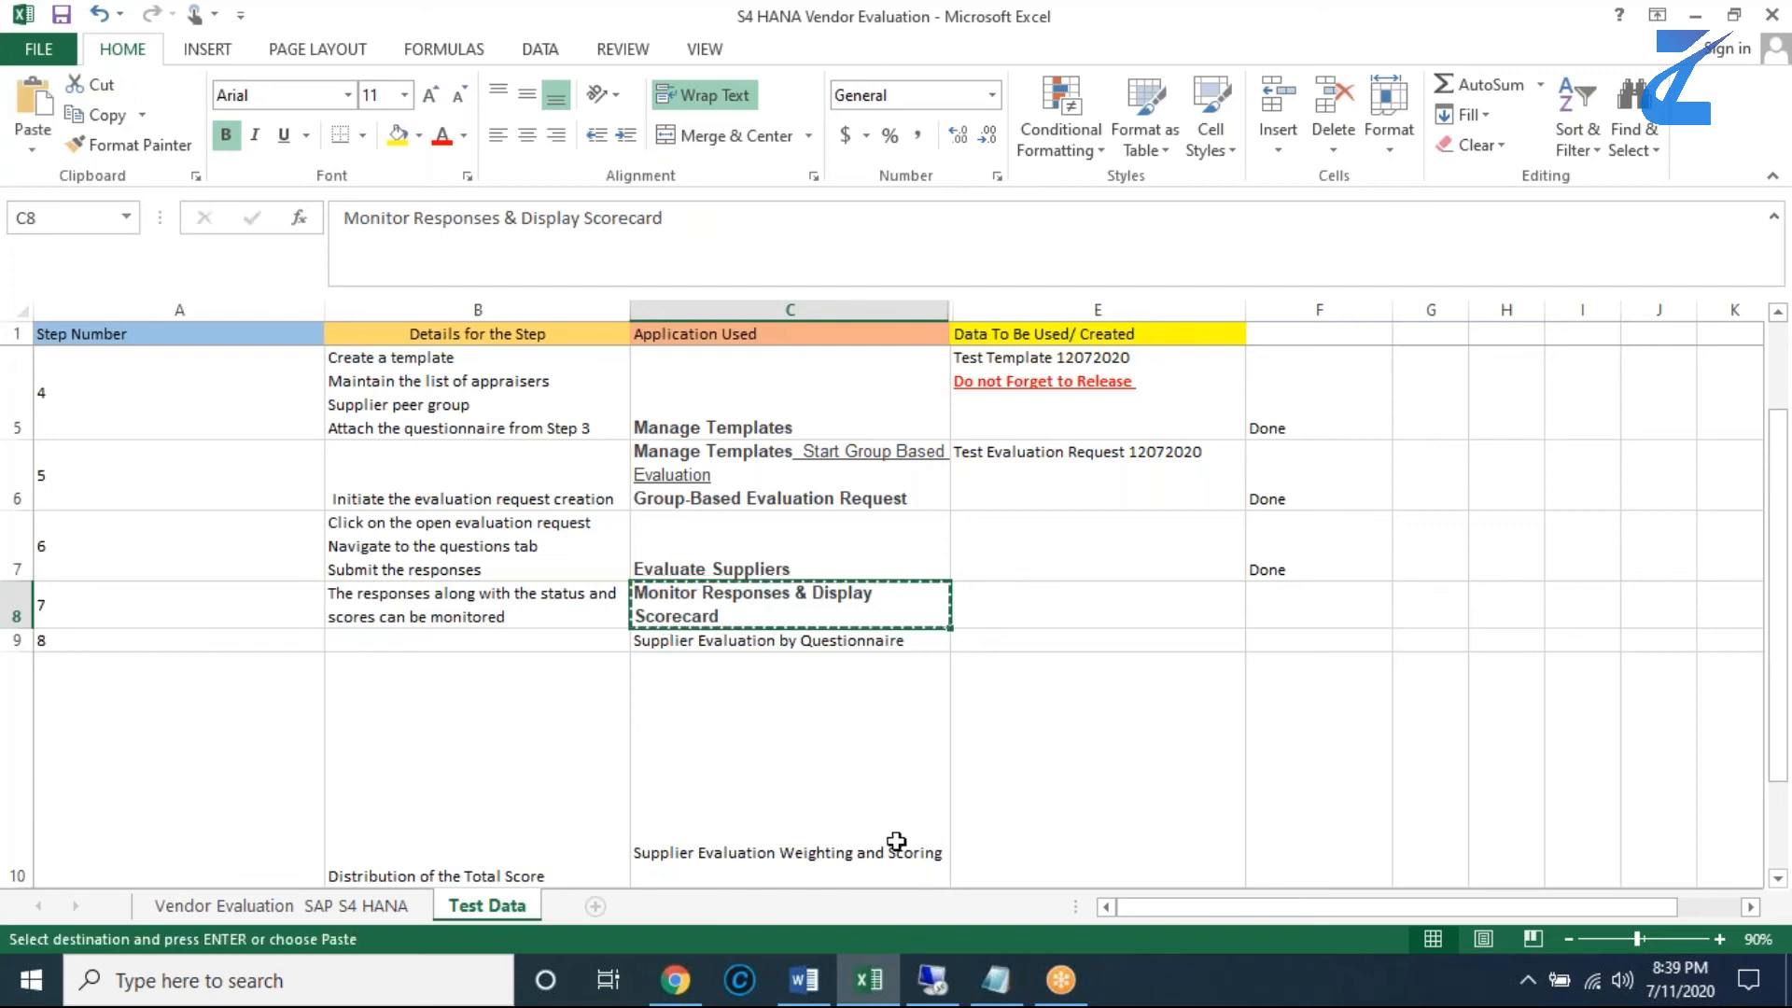
left_click(929, 981)
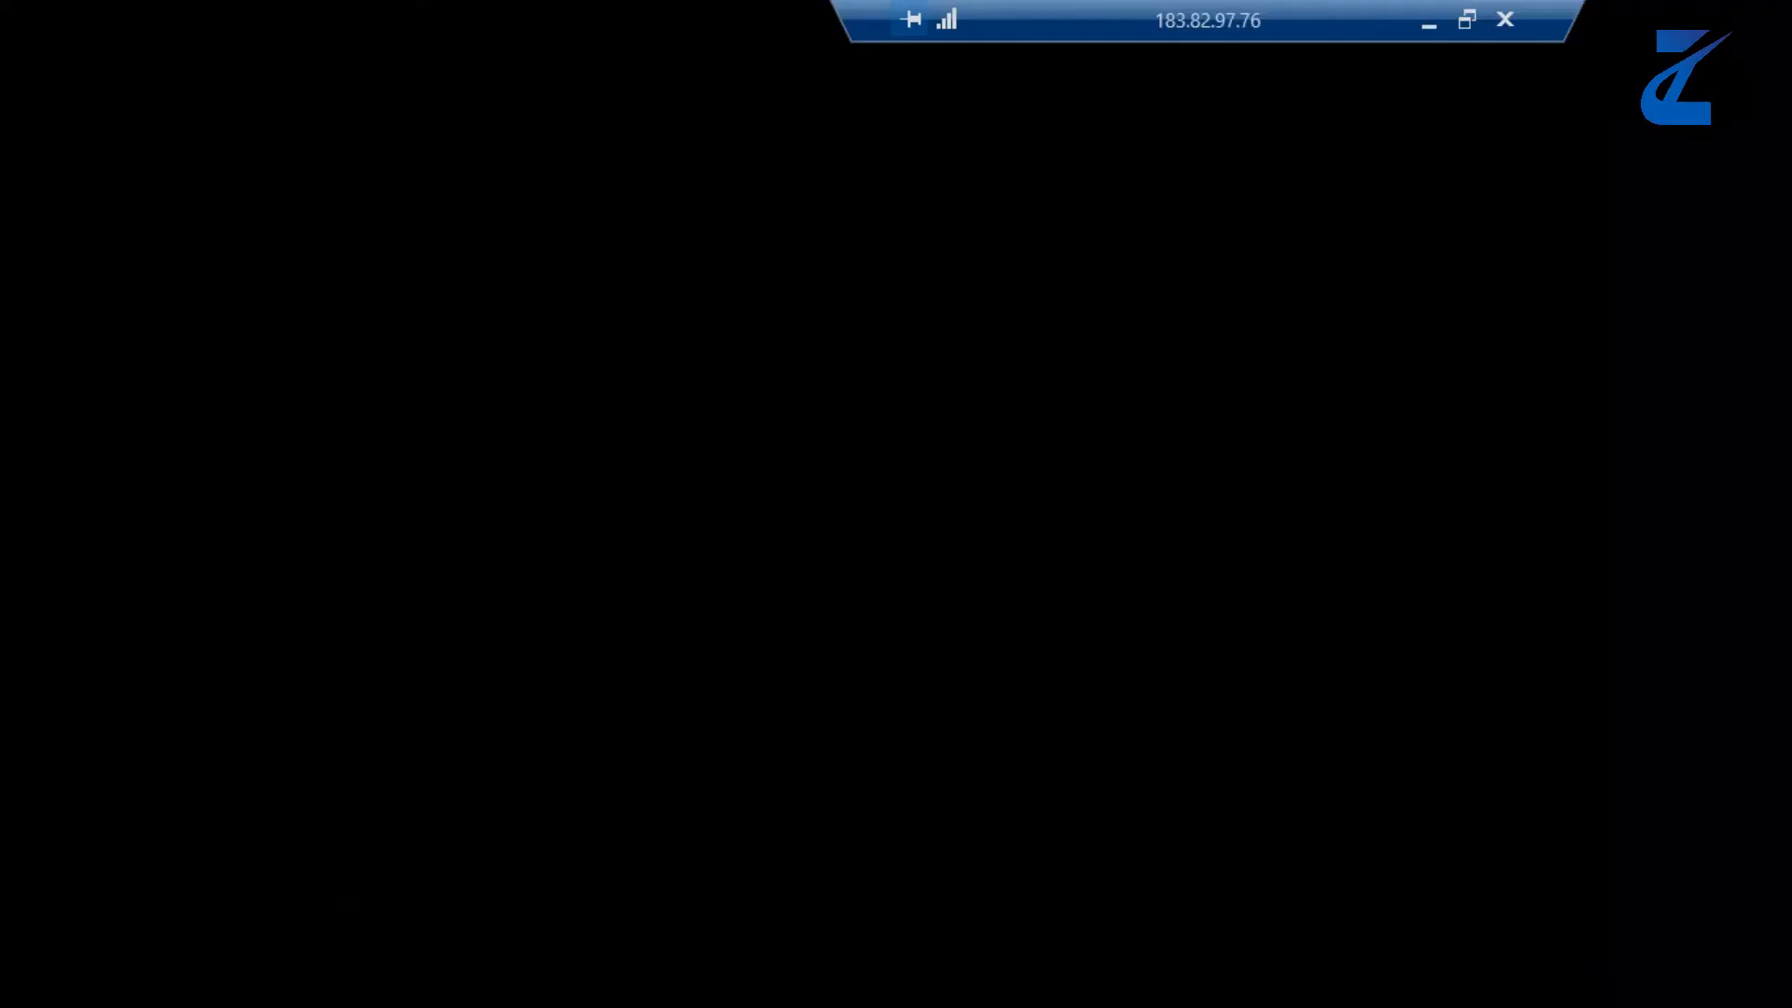
left_click(1598, 135)
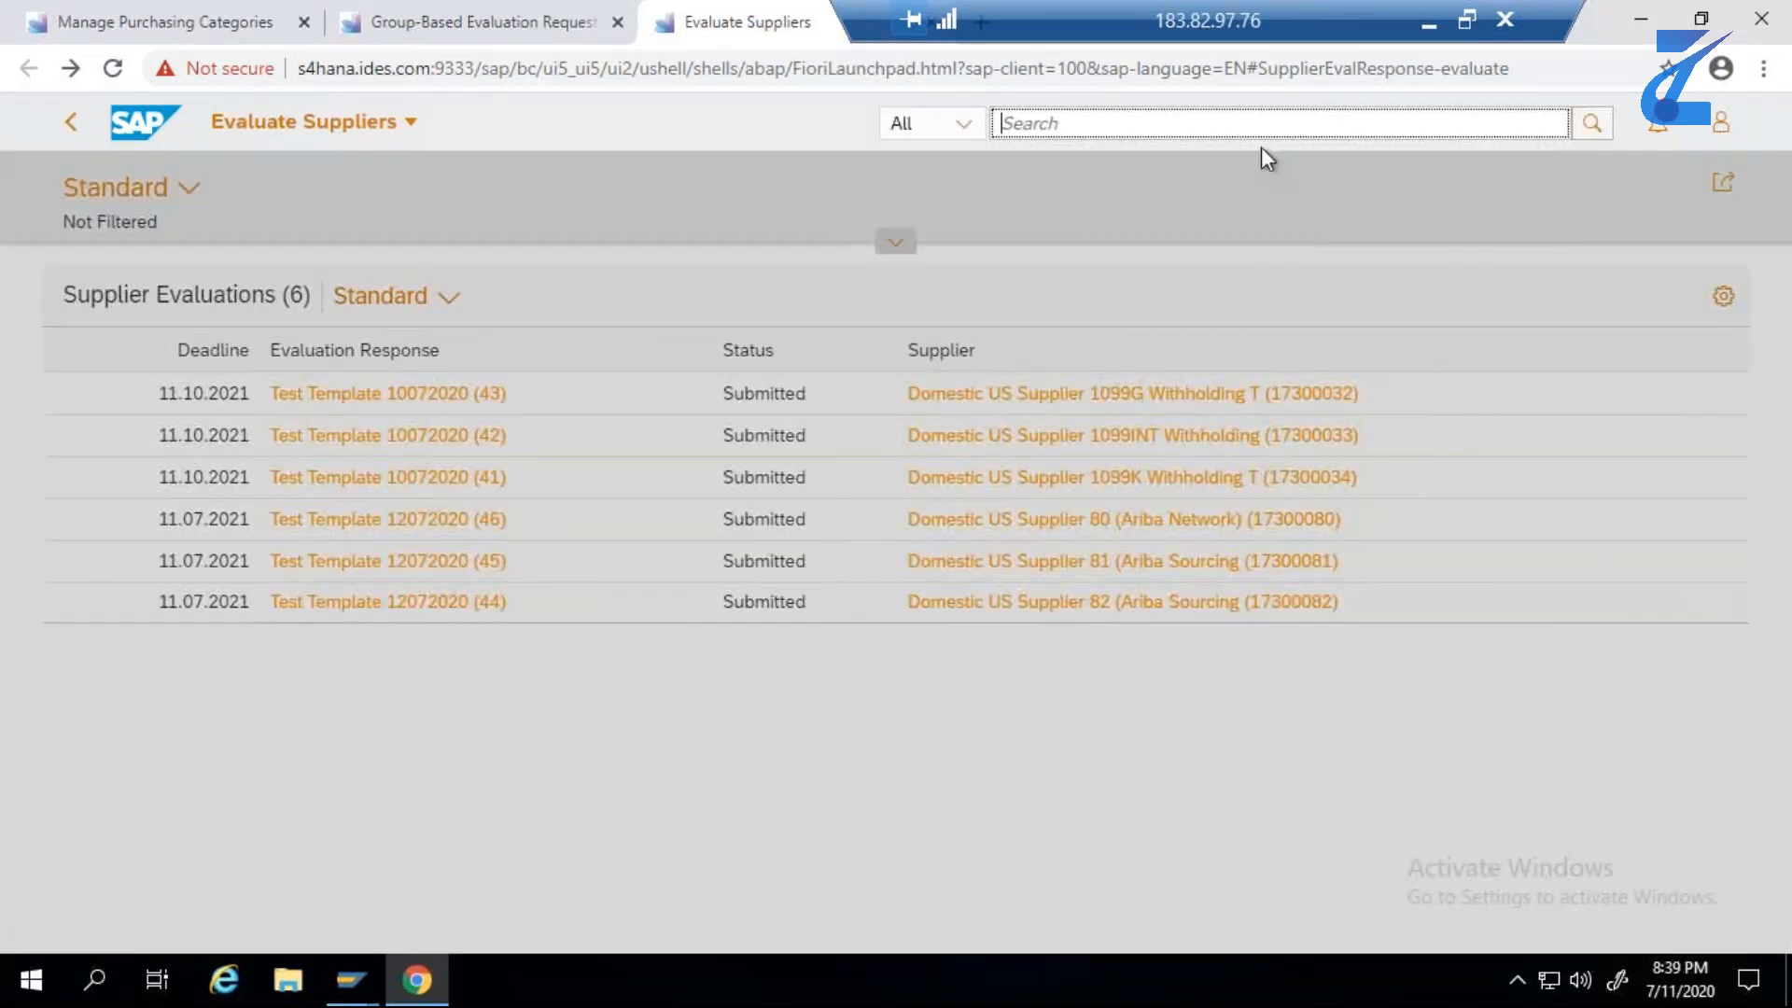
key("ctrl+v")
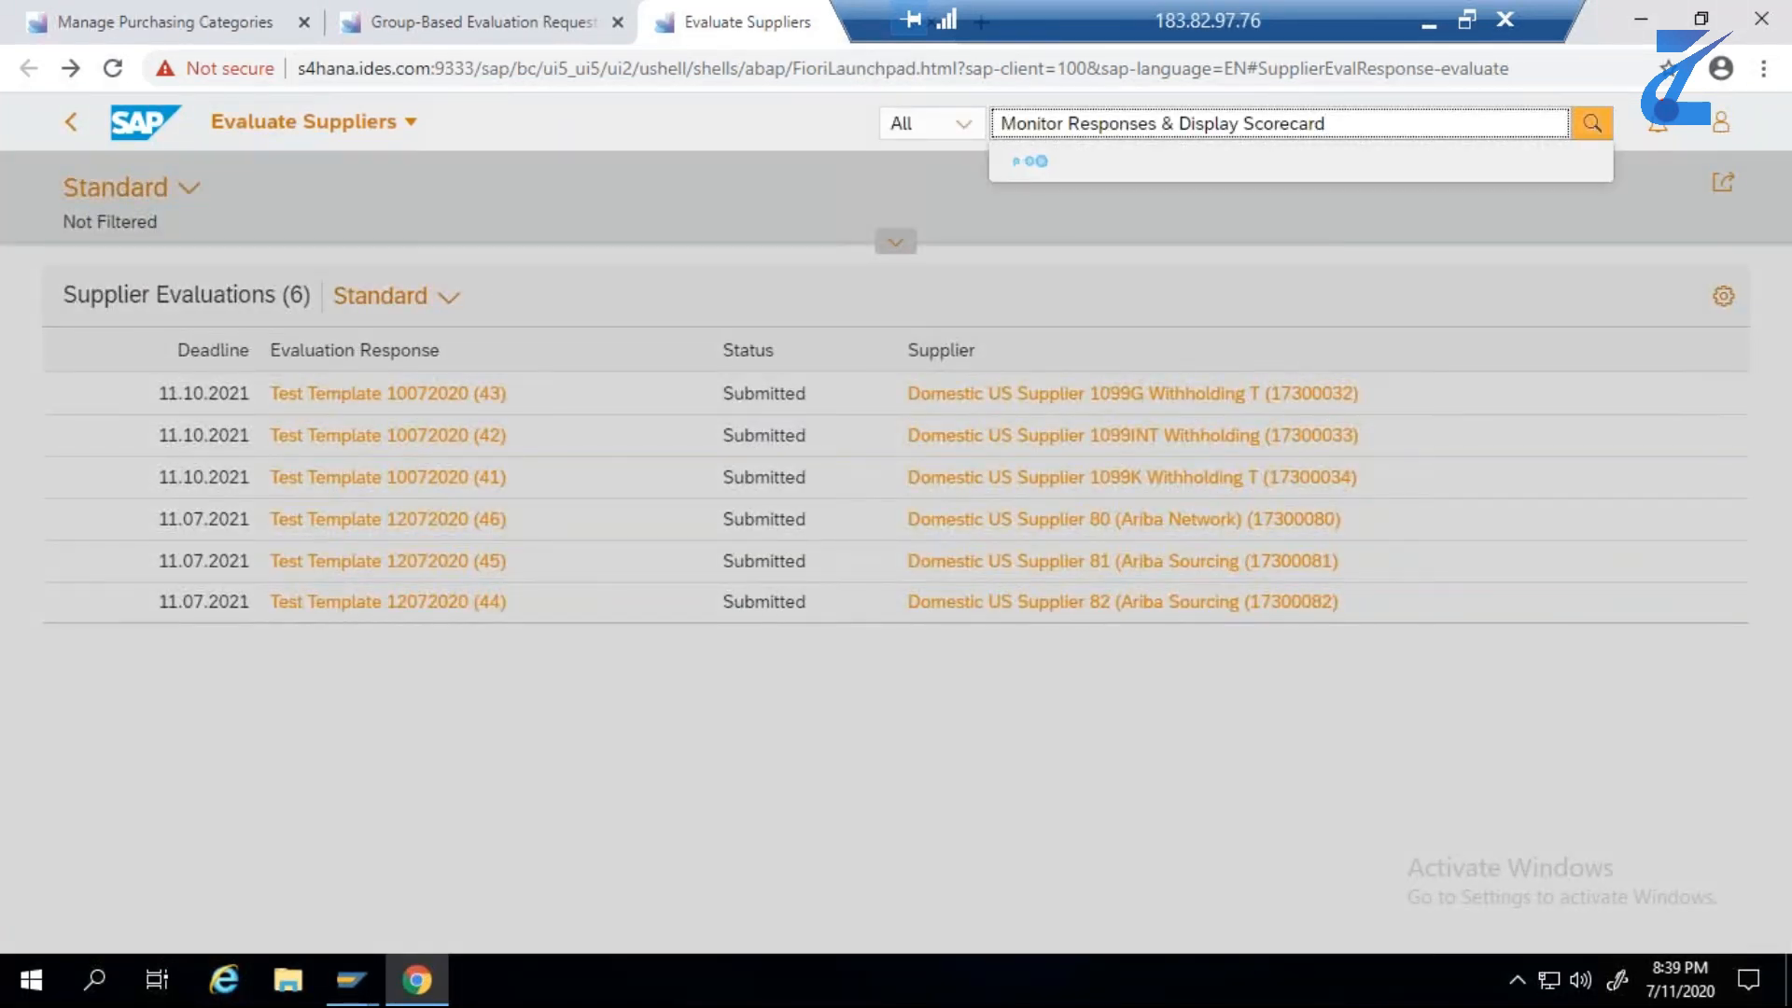
key("Return")
- Close the Group-Based Evaluation Requests page, open the Supplier Evaluation By Questionnaire app using its name from the workbook, and expand its filter area
left_click(617, 22)
left_click(214, 25)
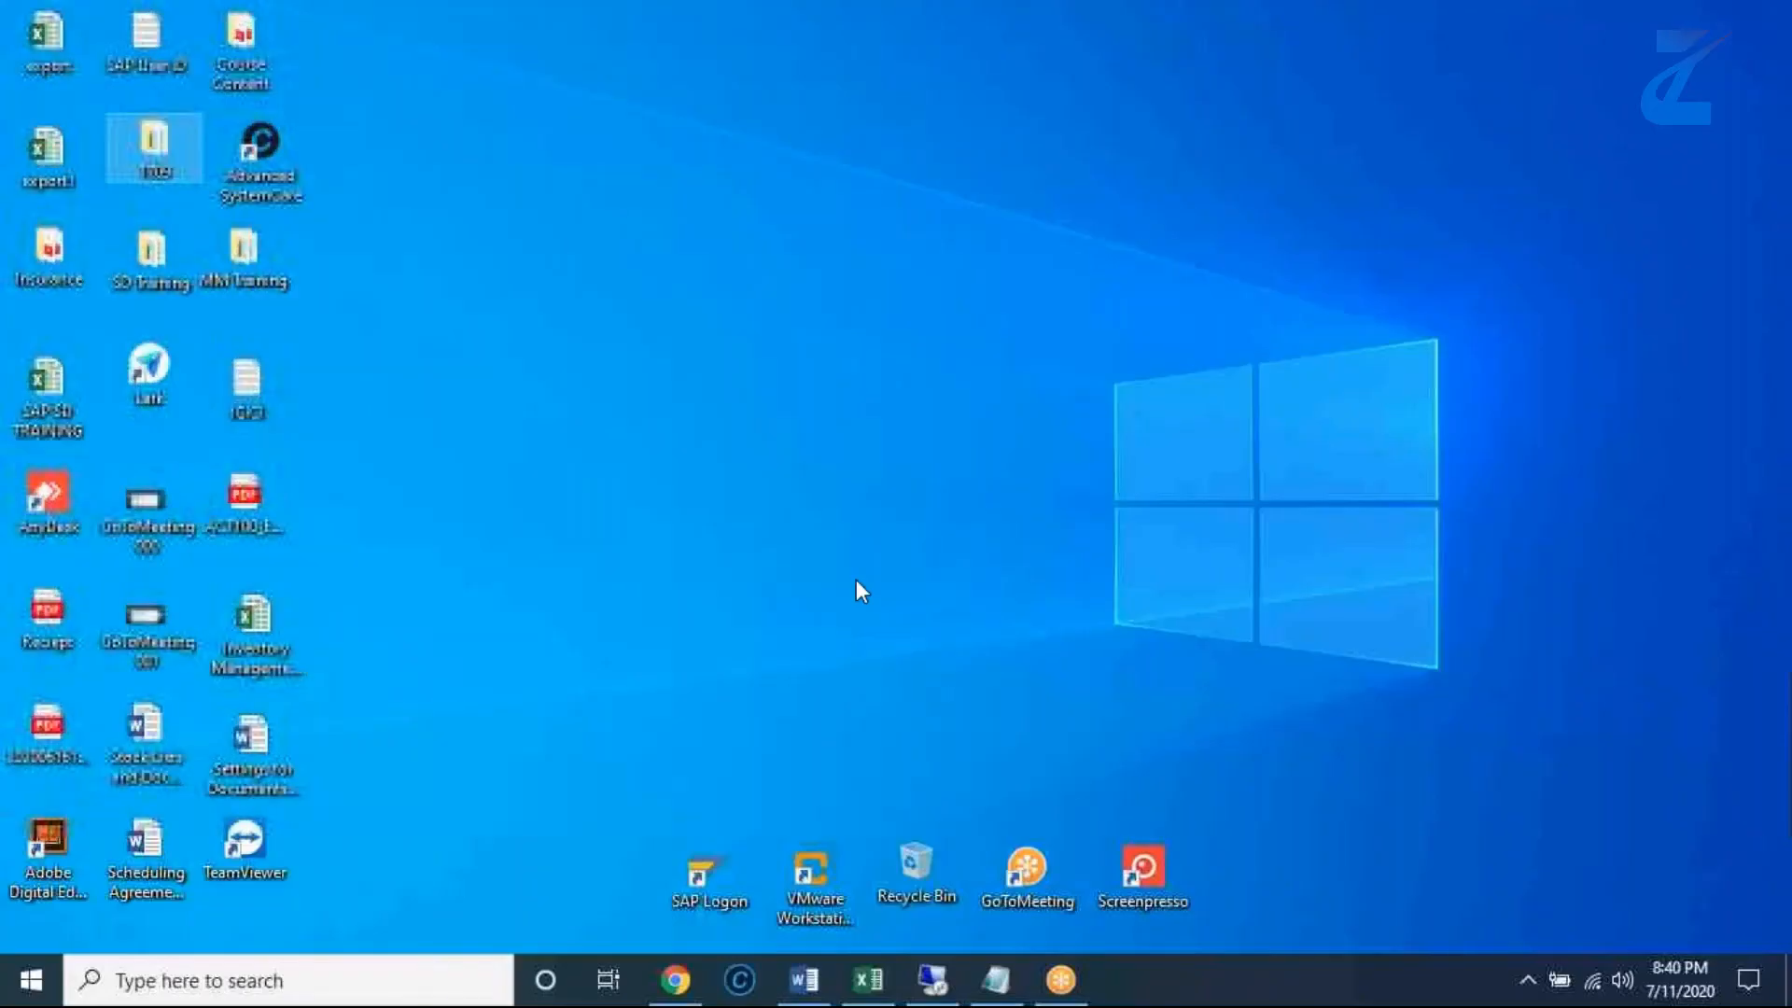
left_click(869, 980)
key("Down")
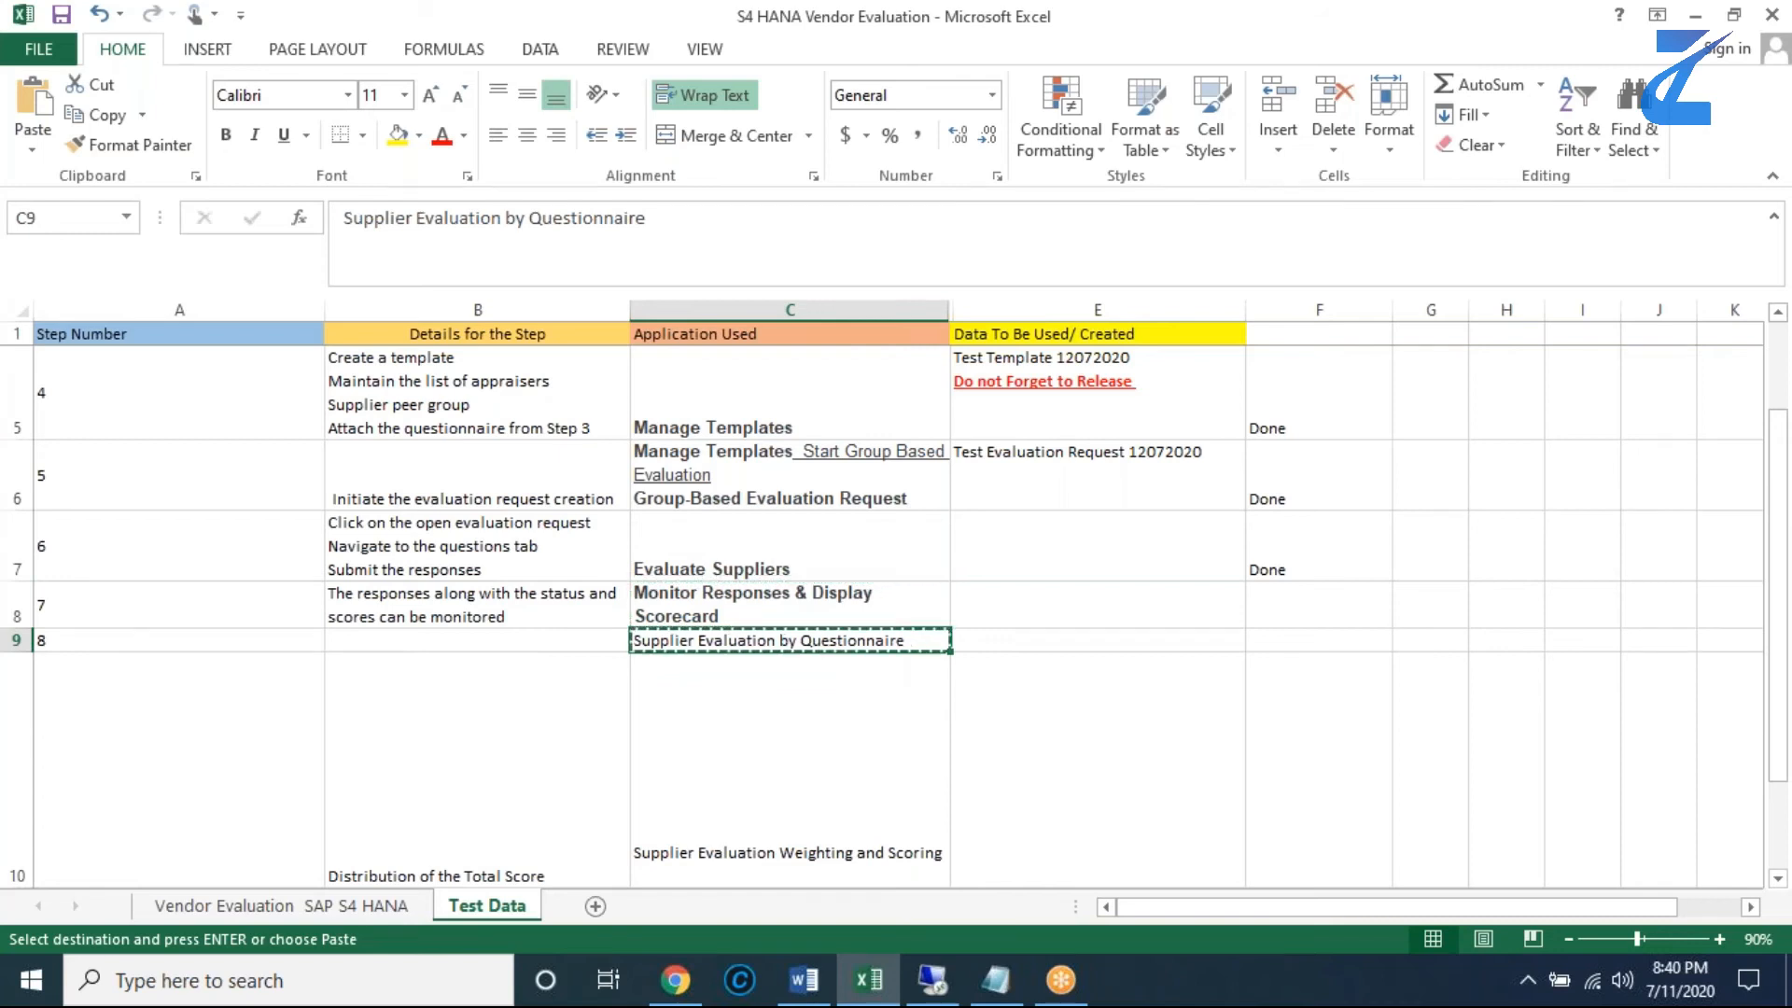
key("alt+Tab")
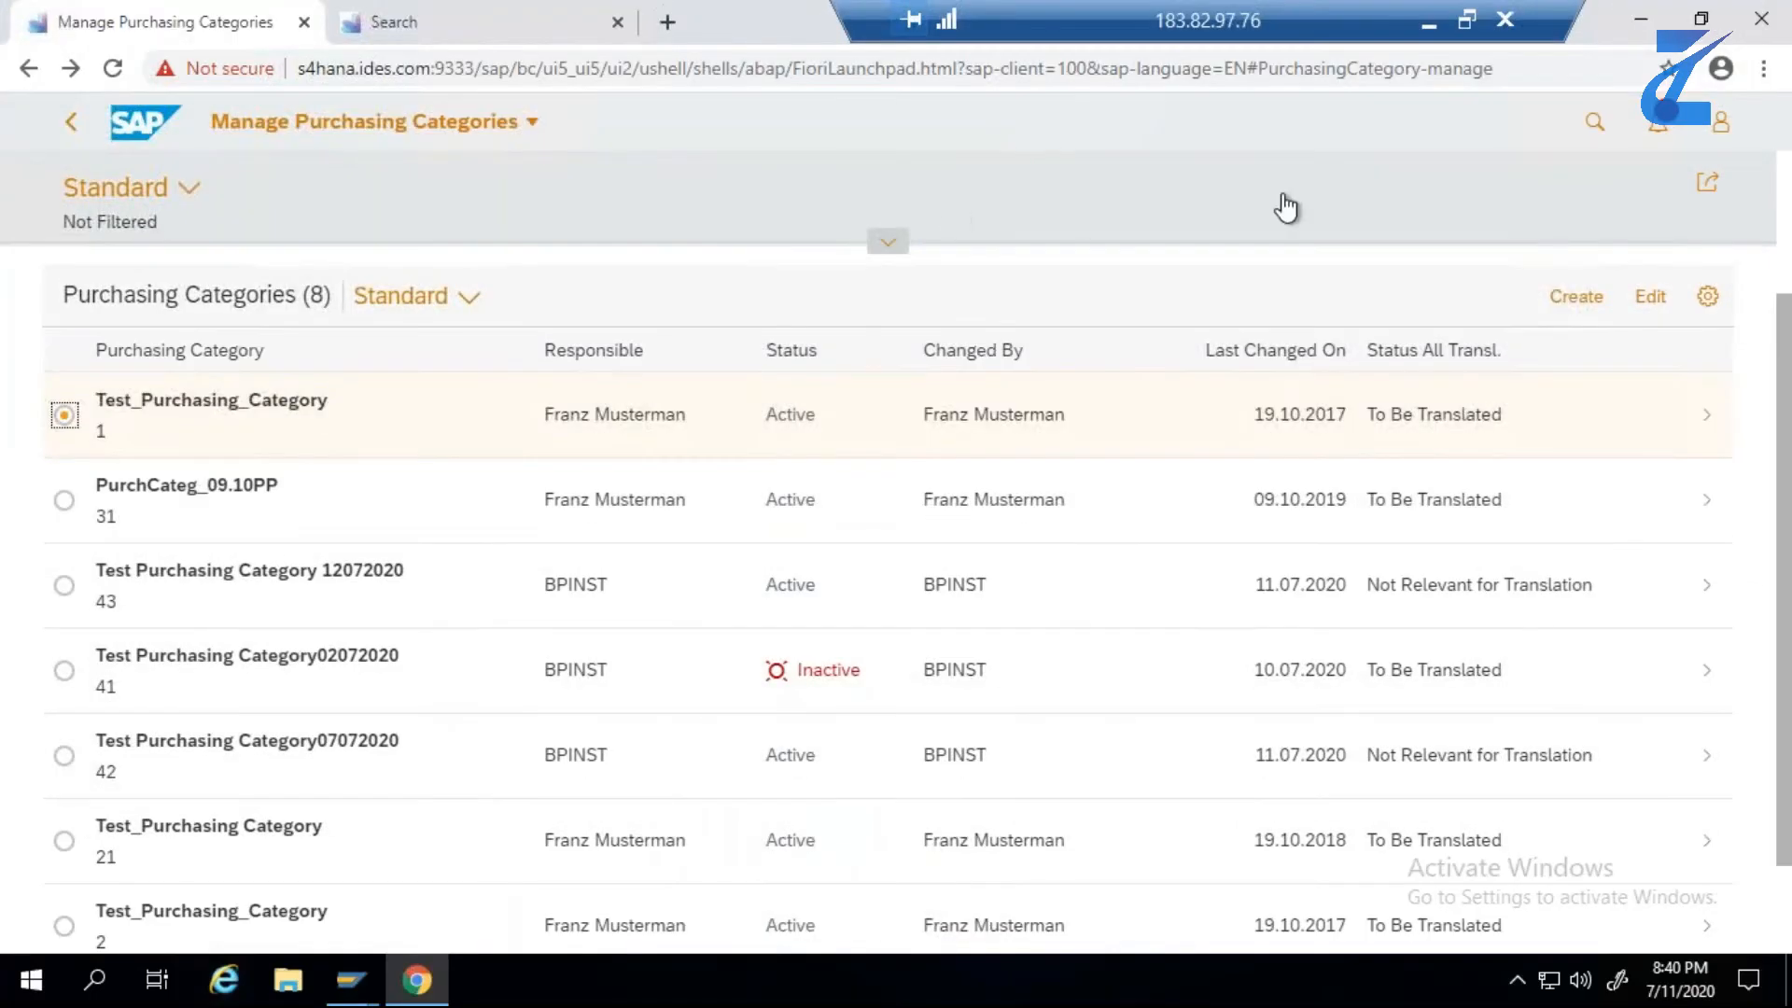
left_click(1589, 137)
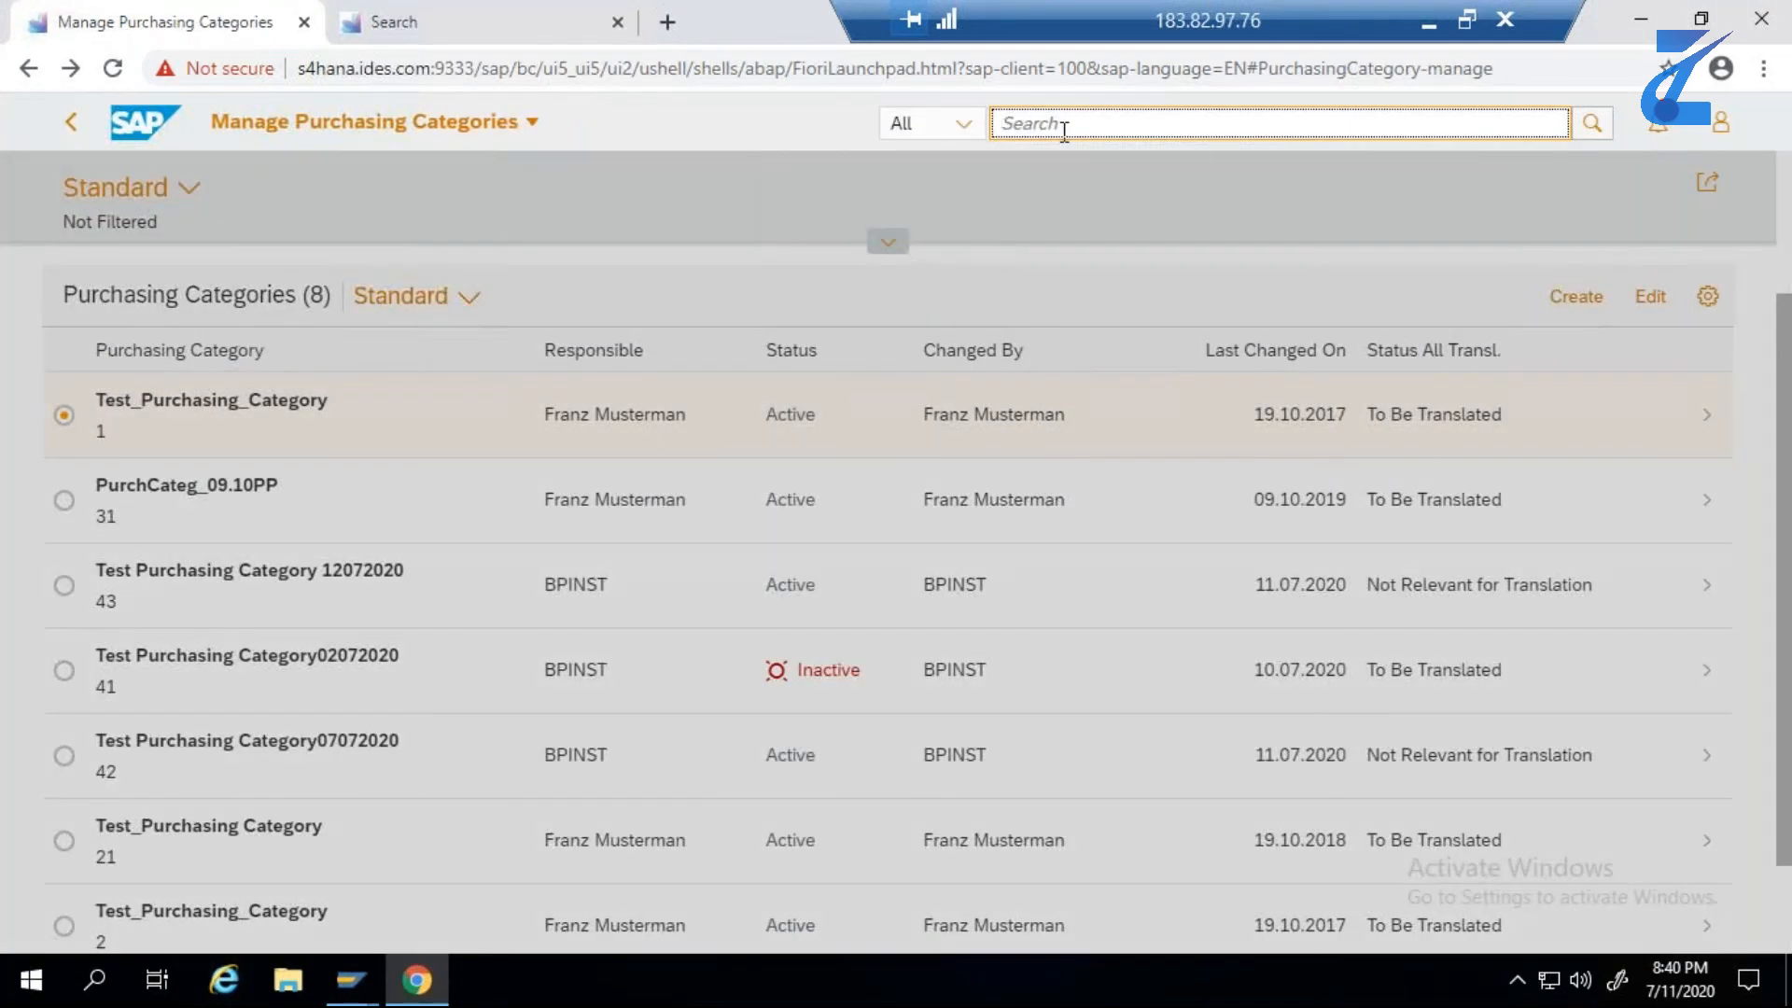
key("ctrl+v")
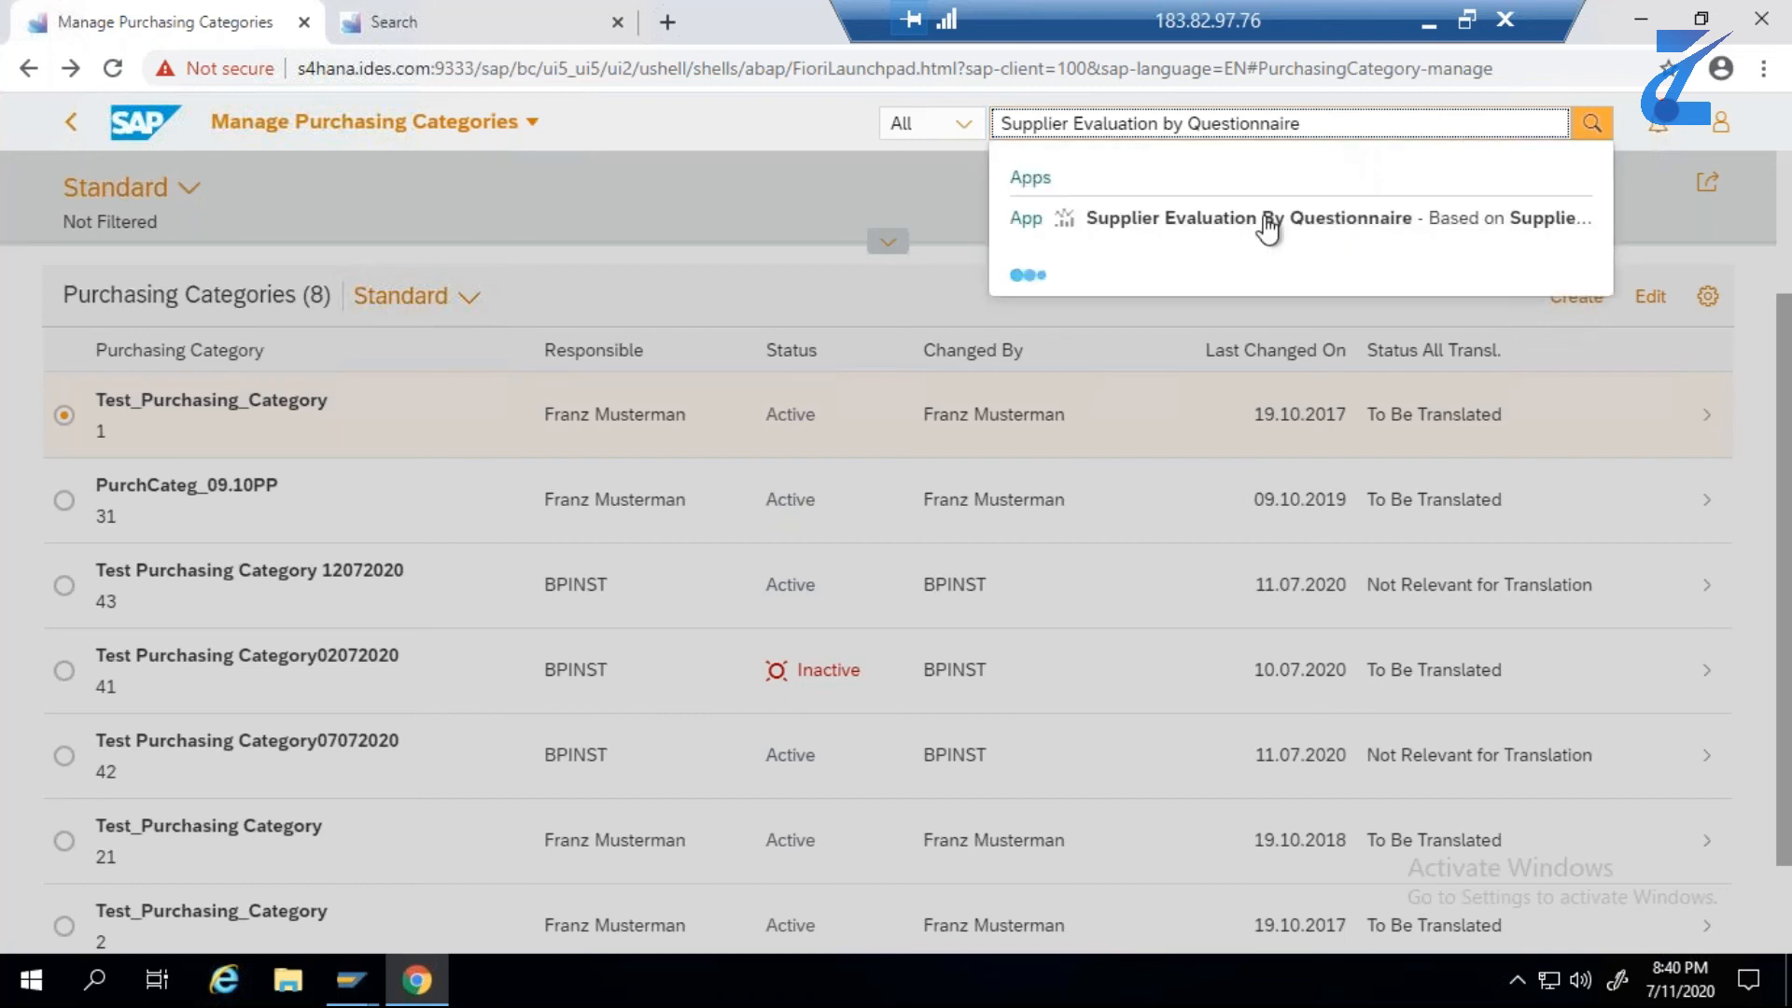
left_click(1247, 227)
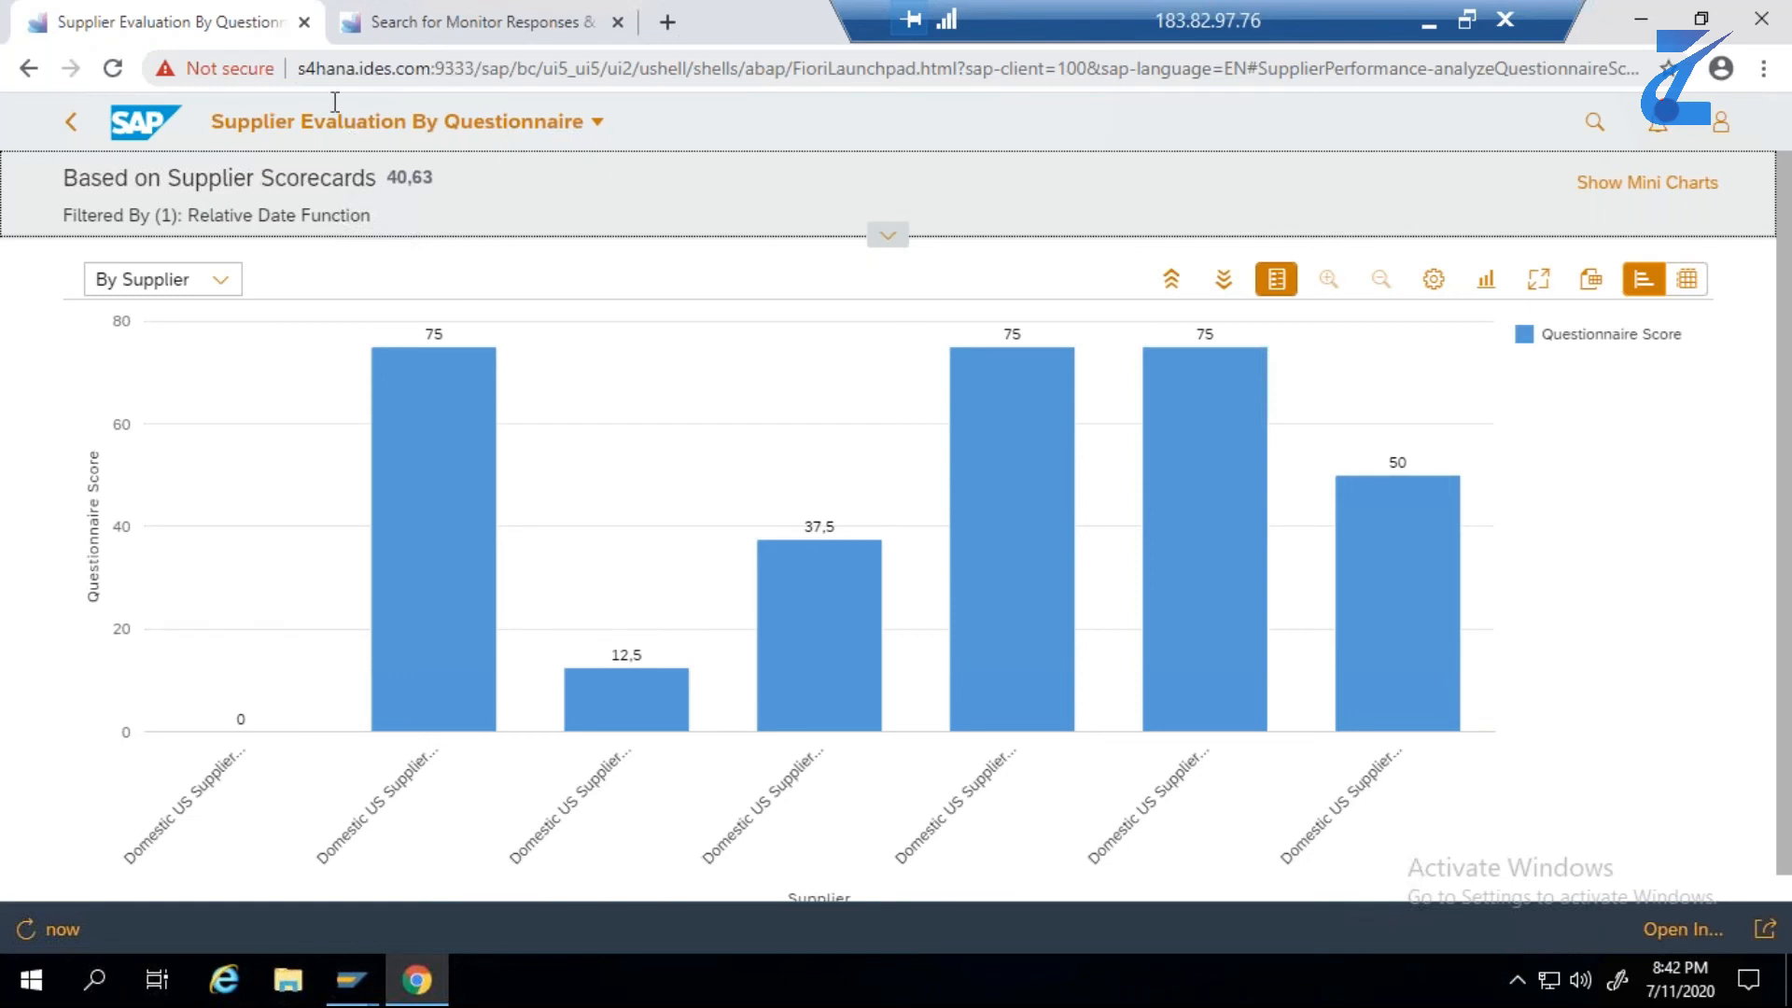
left_click(888, 234)
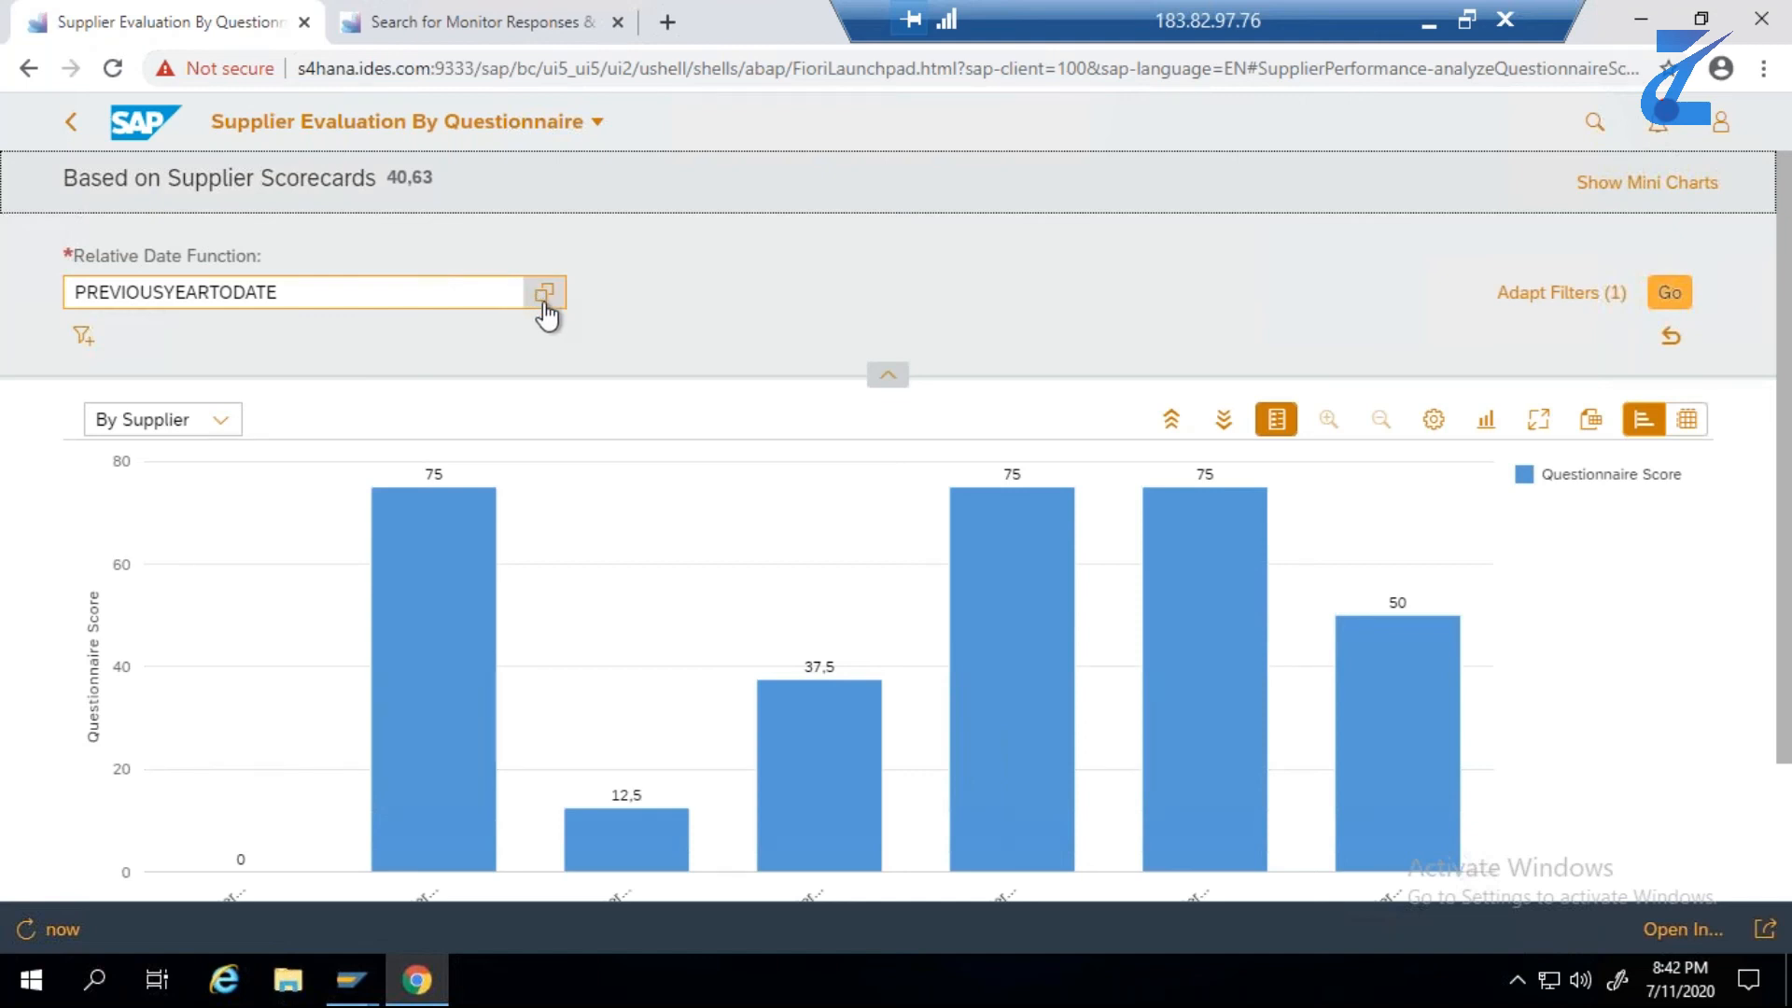
left_click(1545, 297)
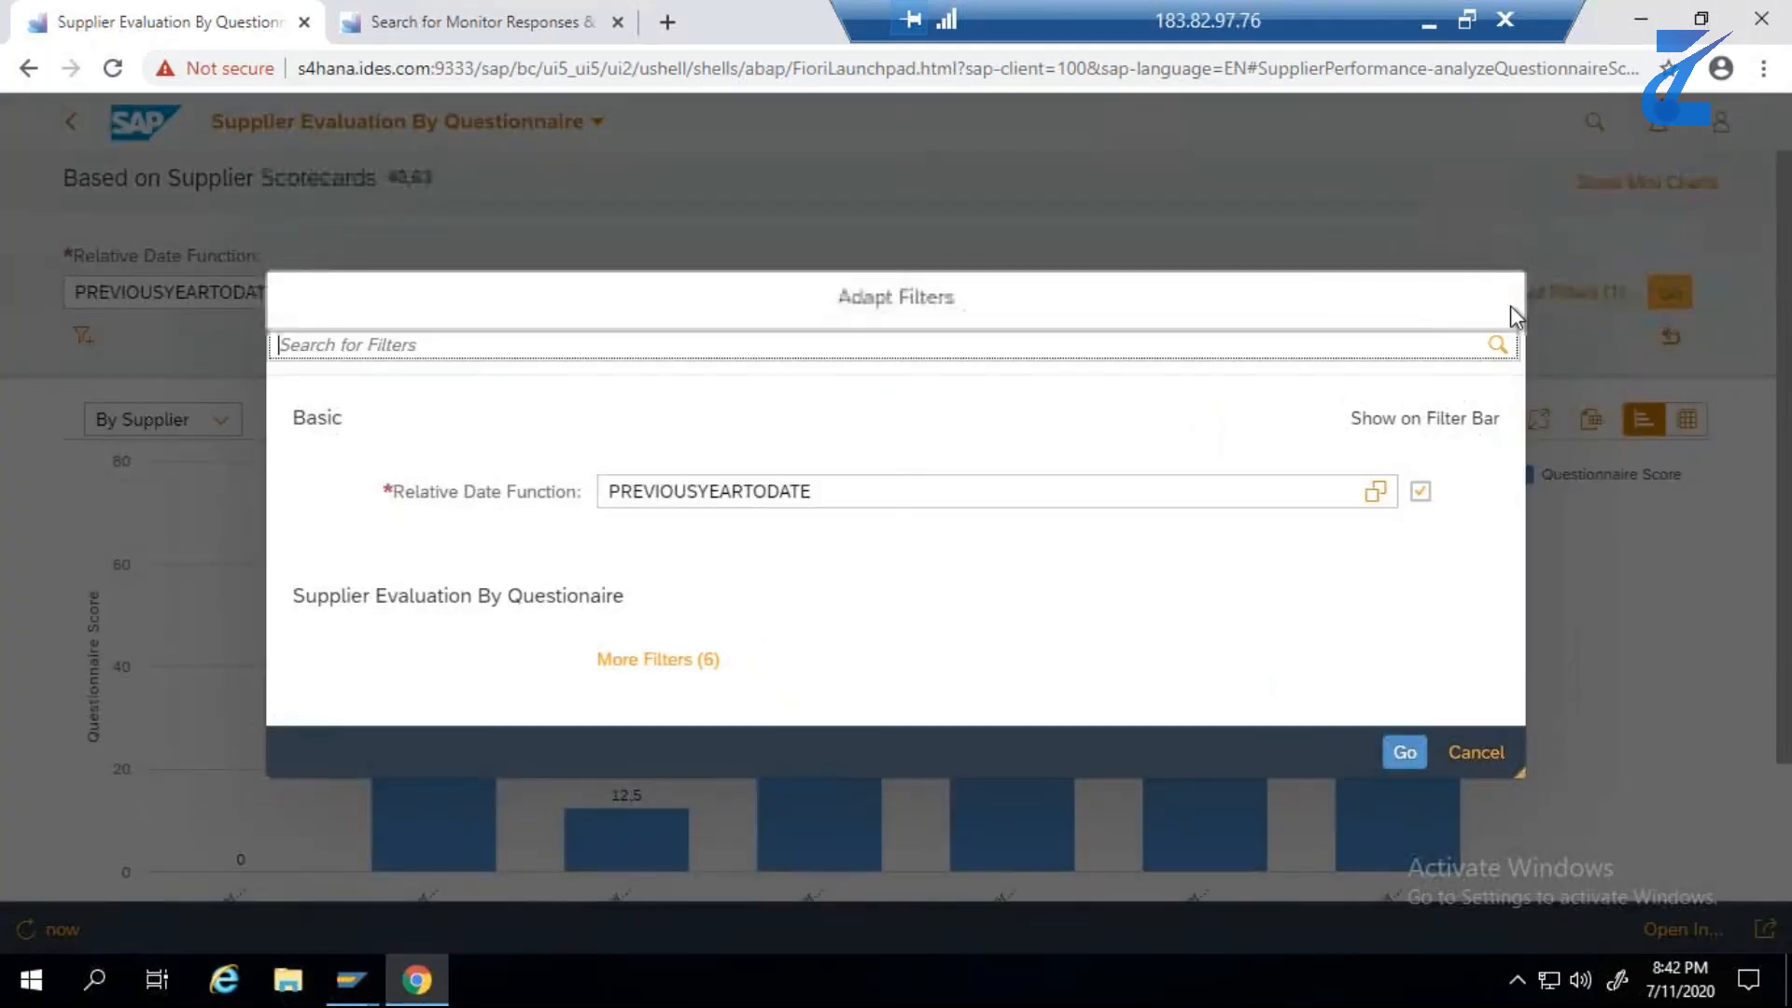
left_click(695, 665)
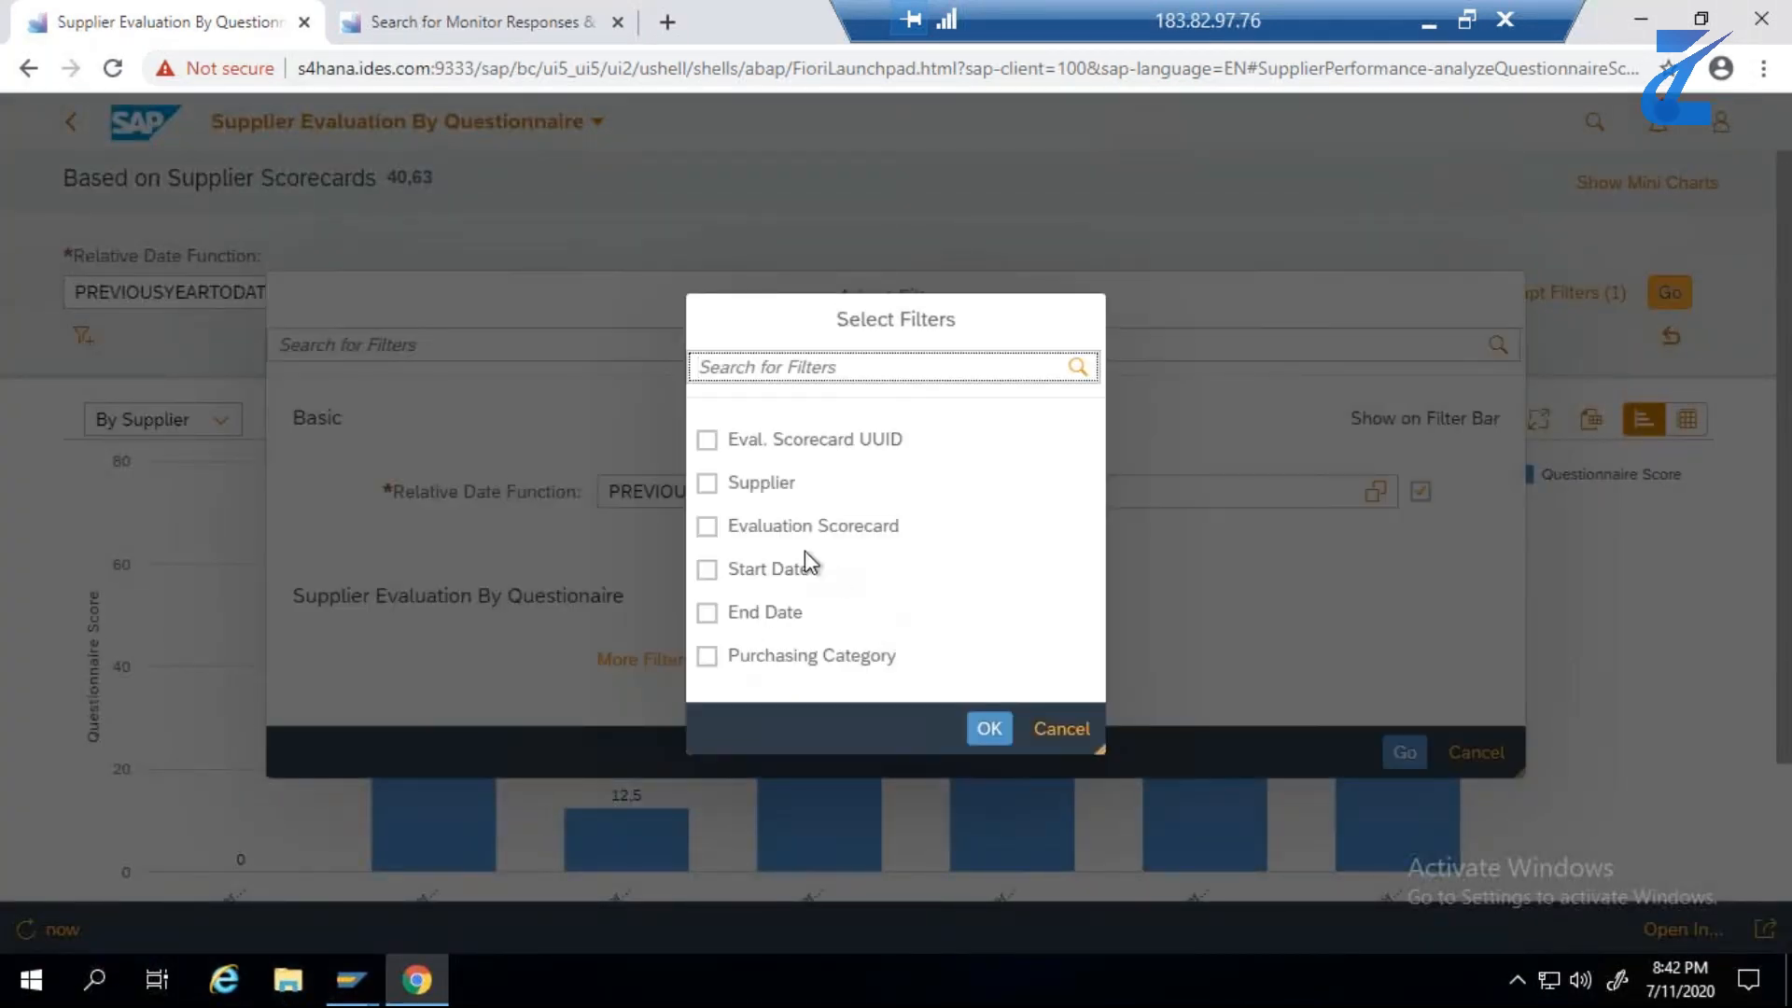
left_click(708, 483)
left_click(989, 730)
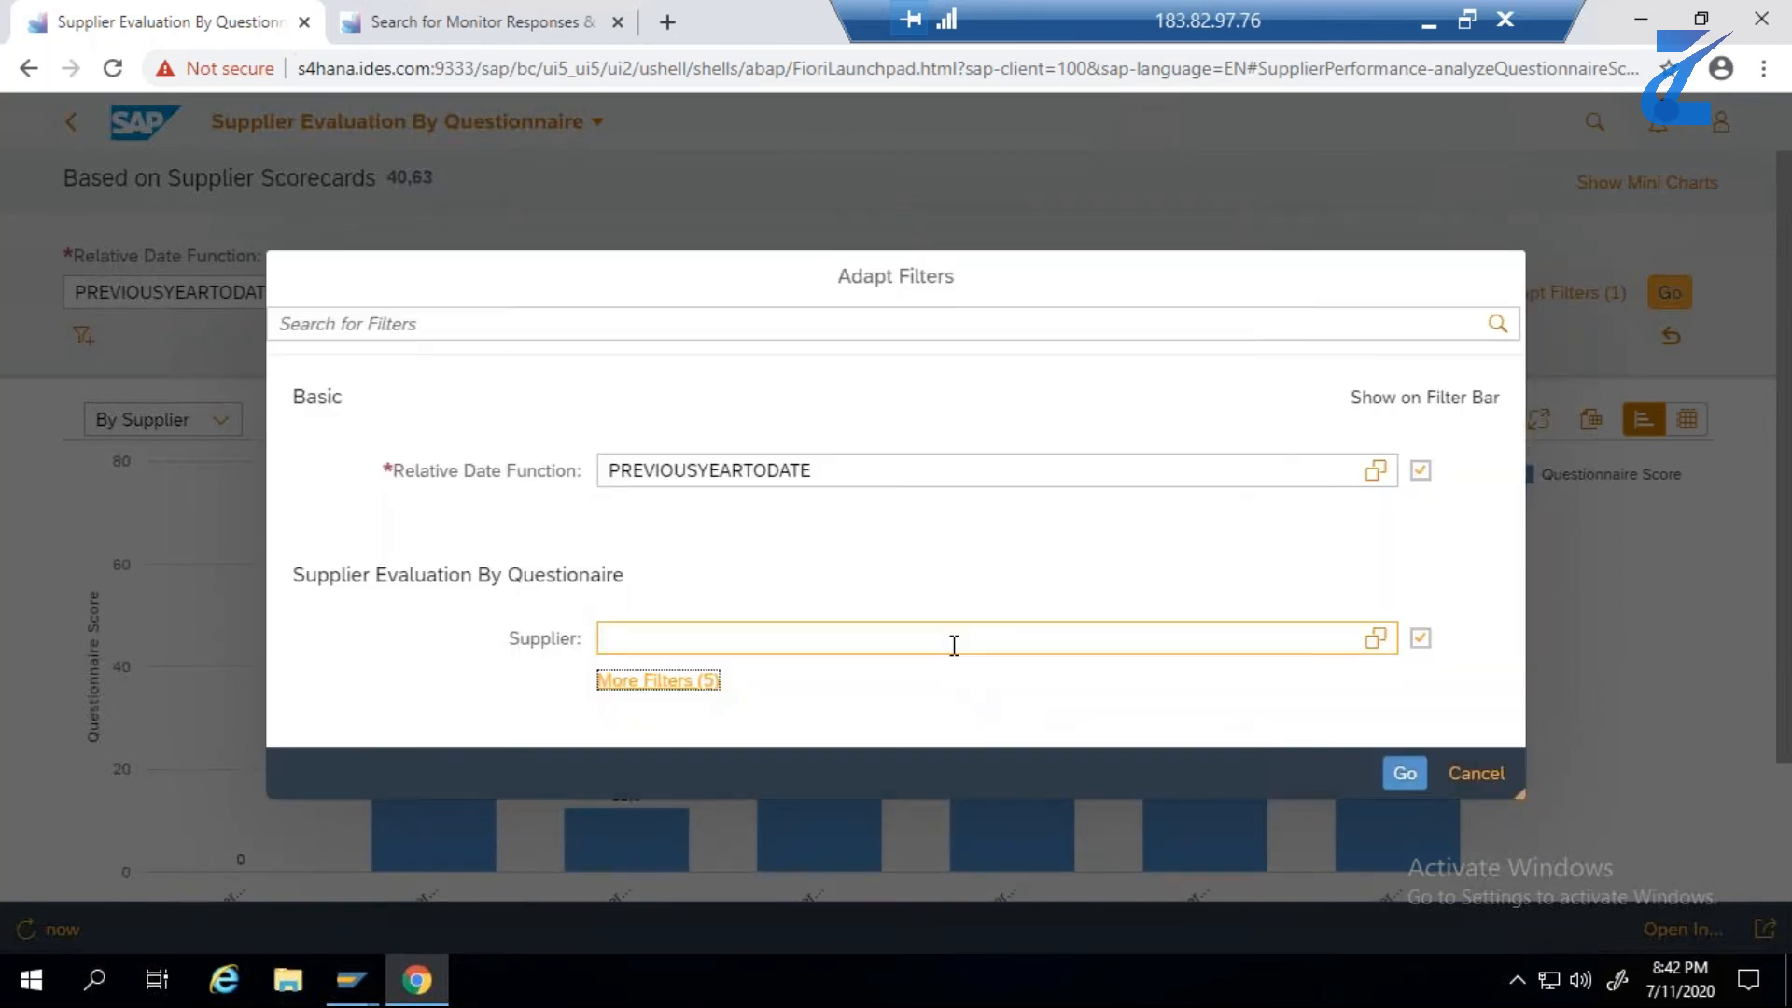
left_click(954, 646)
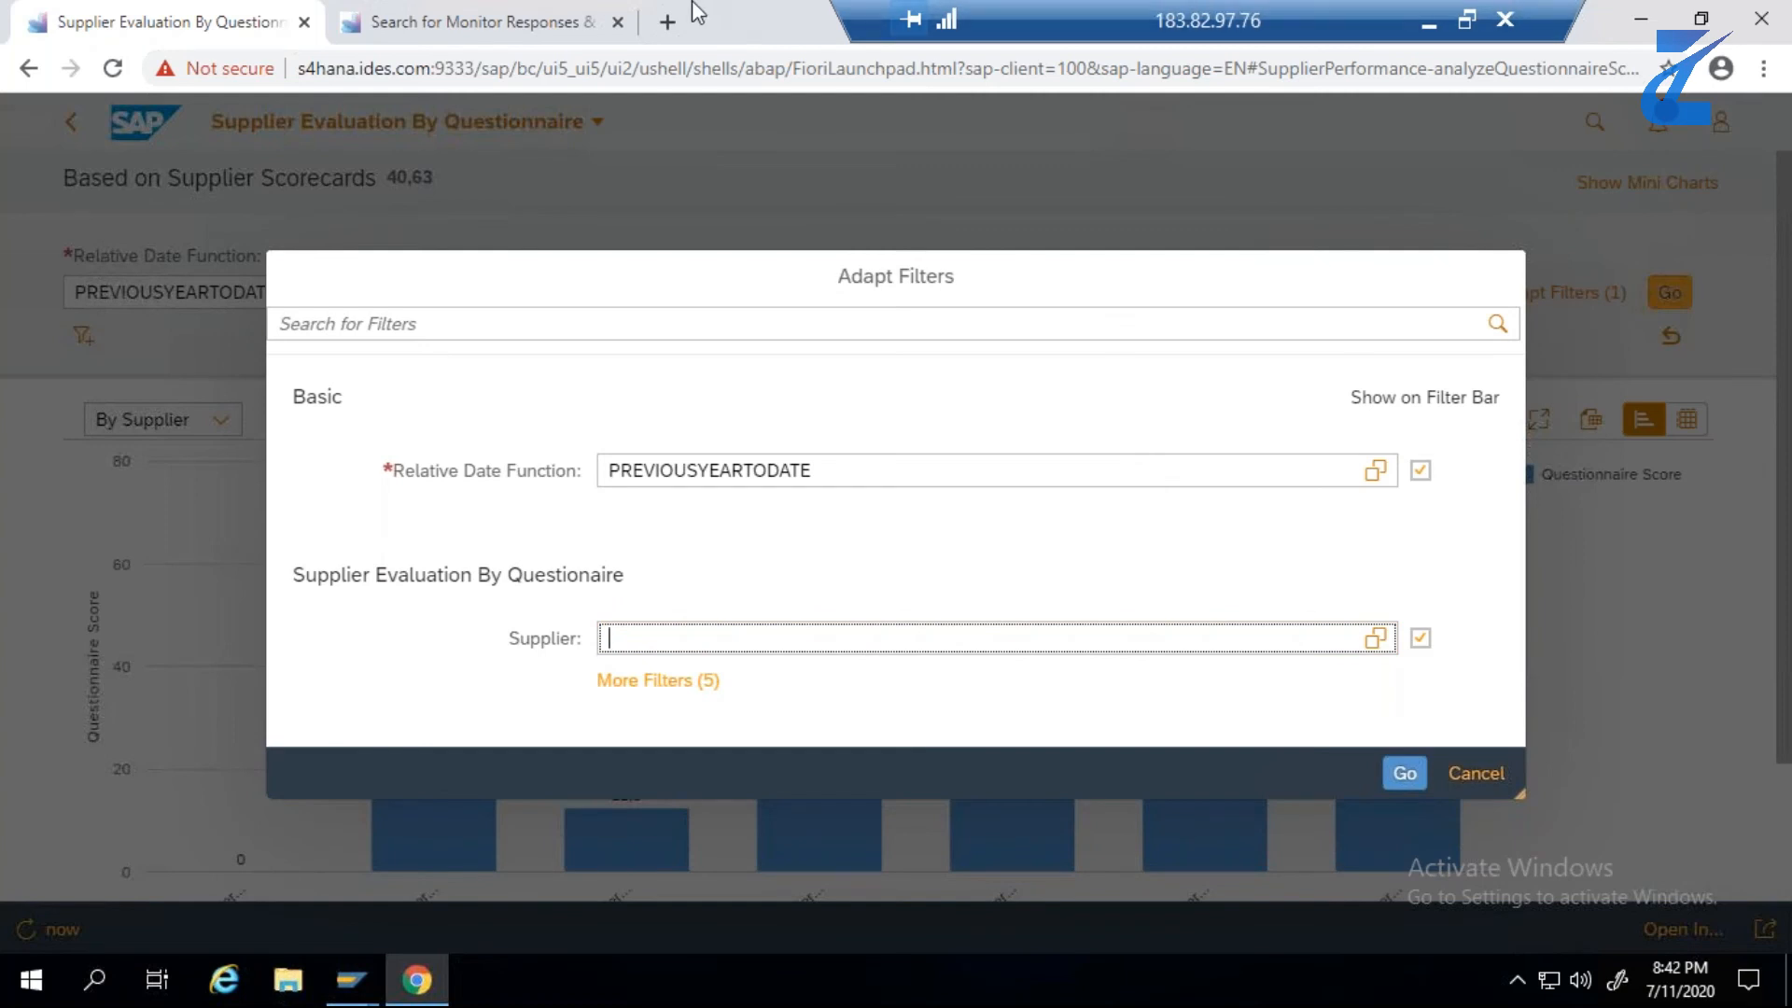
left_click(1453, 784)
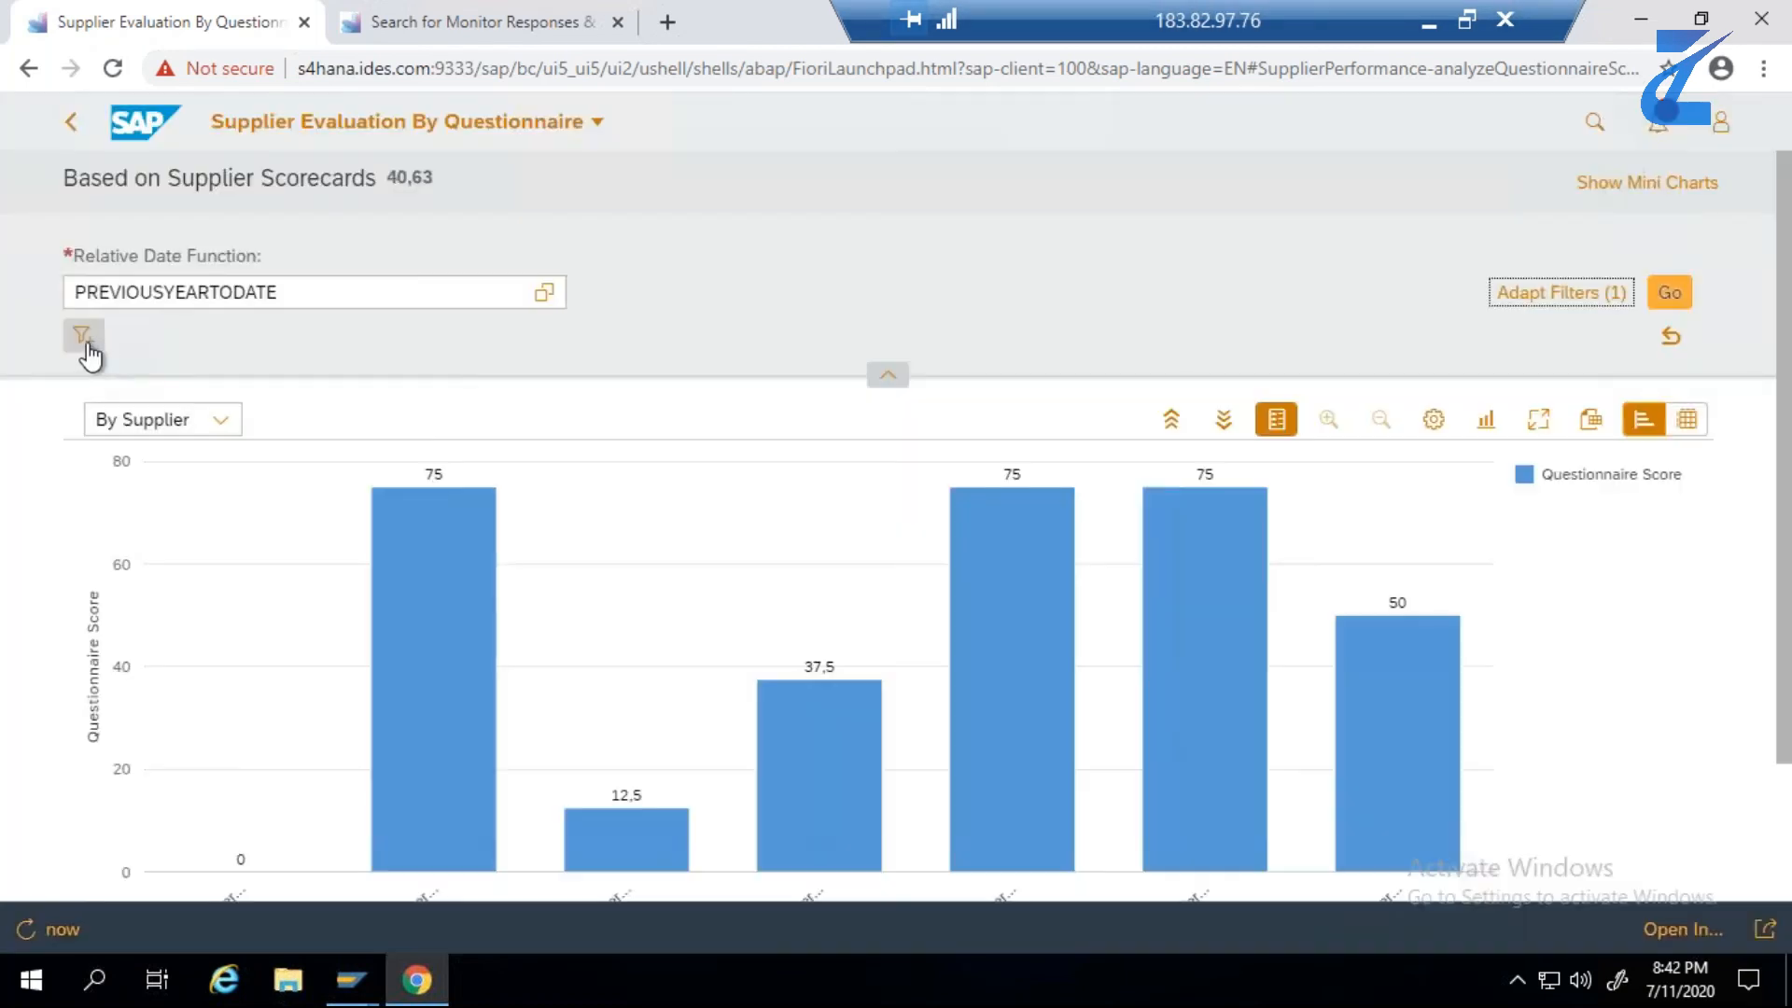
- Filter the questionnaire score chart by supplier to Domestic US Suppliers 80, 81 and 82, matching the supplier list in the Excel workbook
left_click(83, 336)
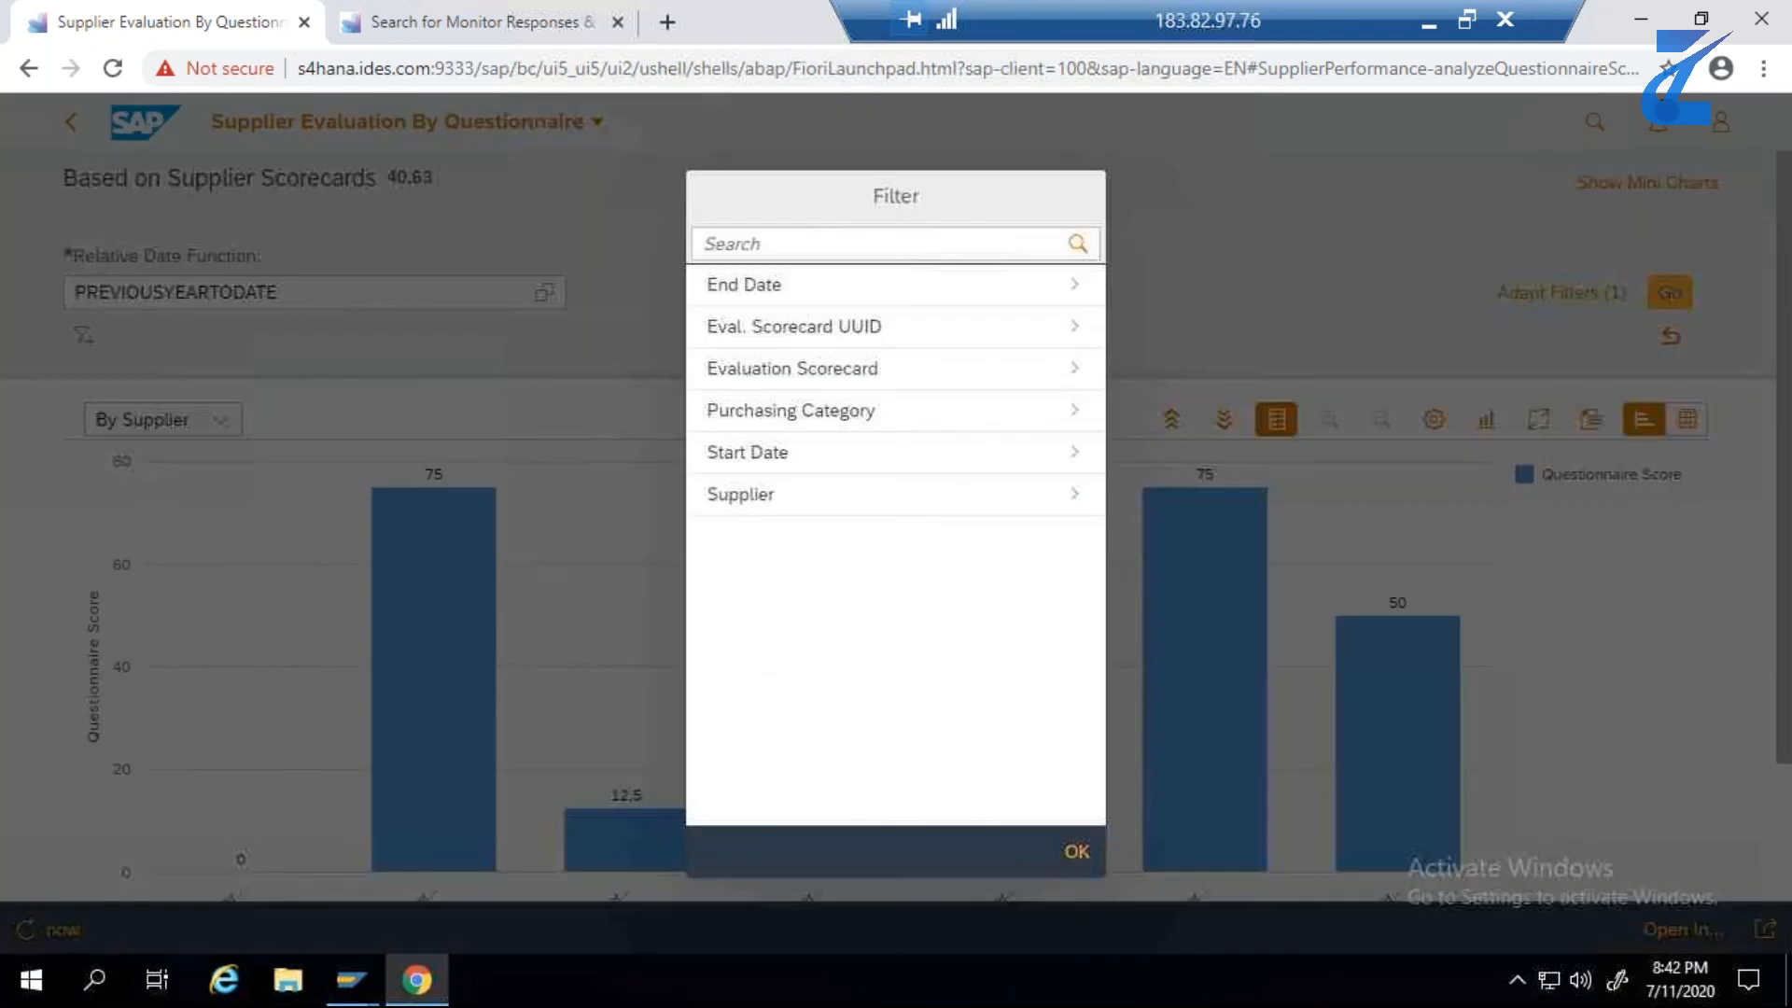
left_click(772, 498)
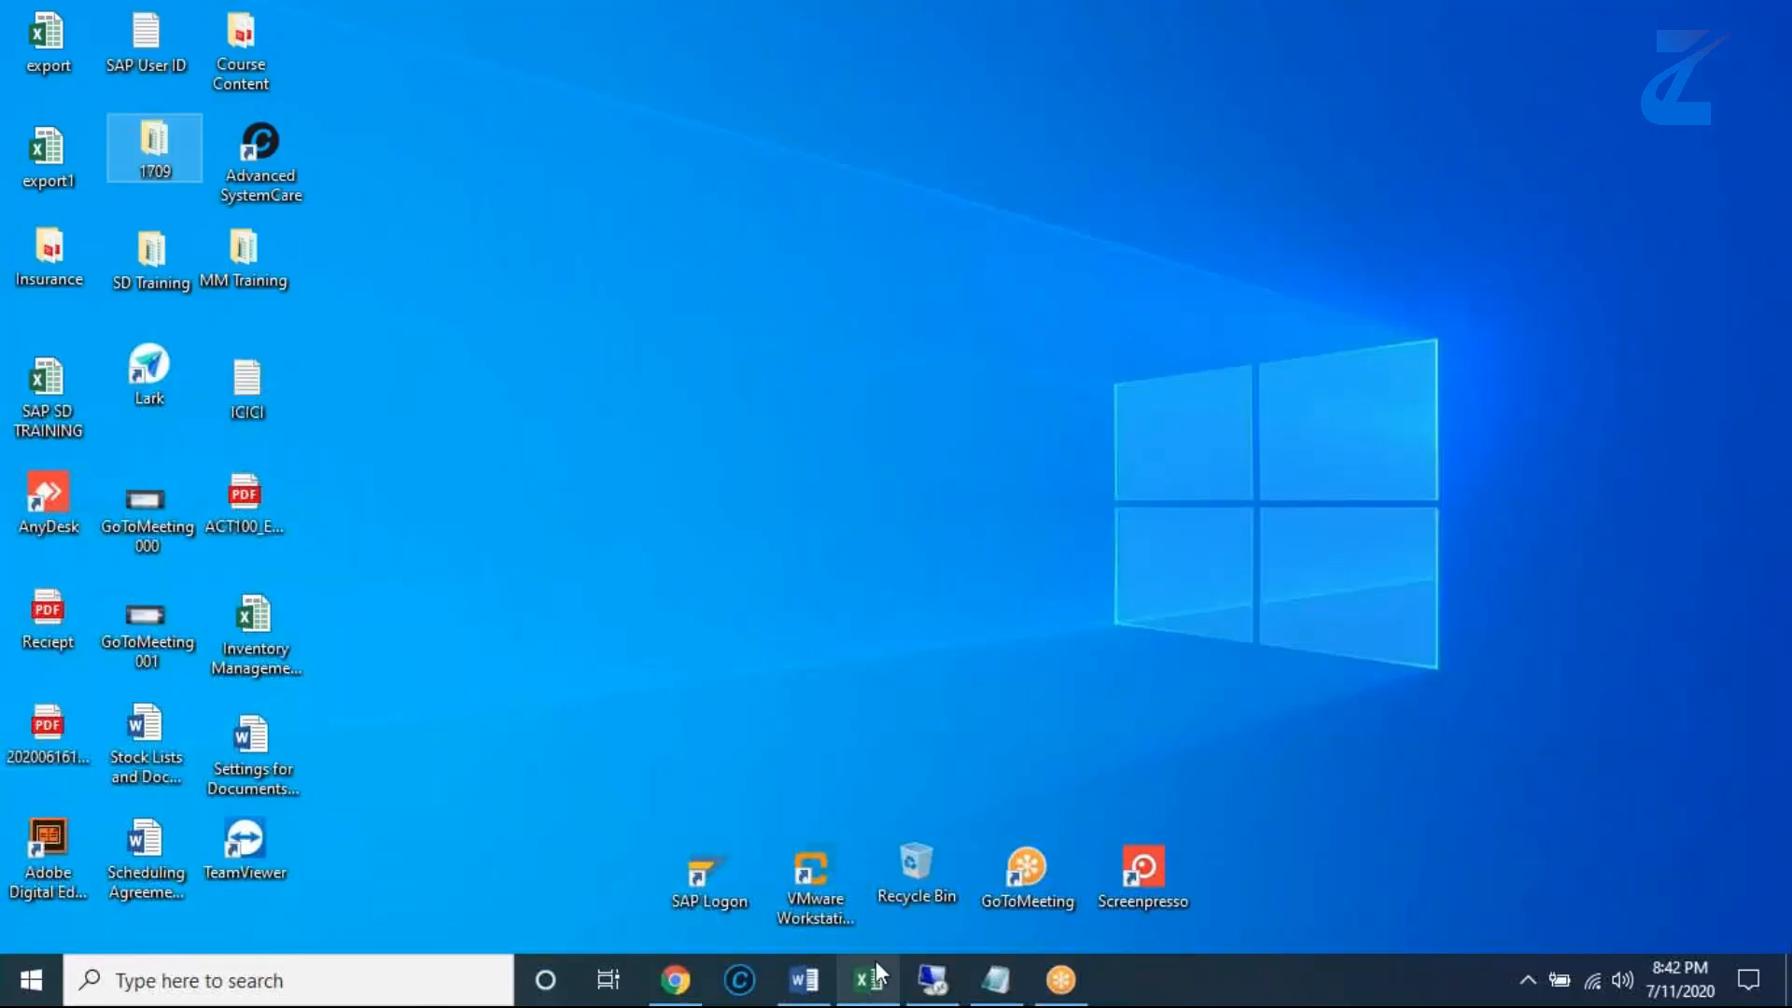
left_click(872, 977)
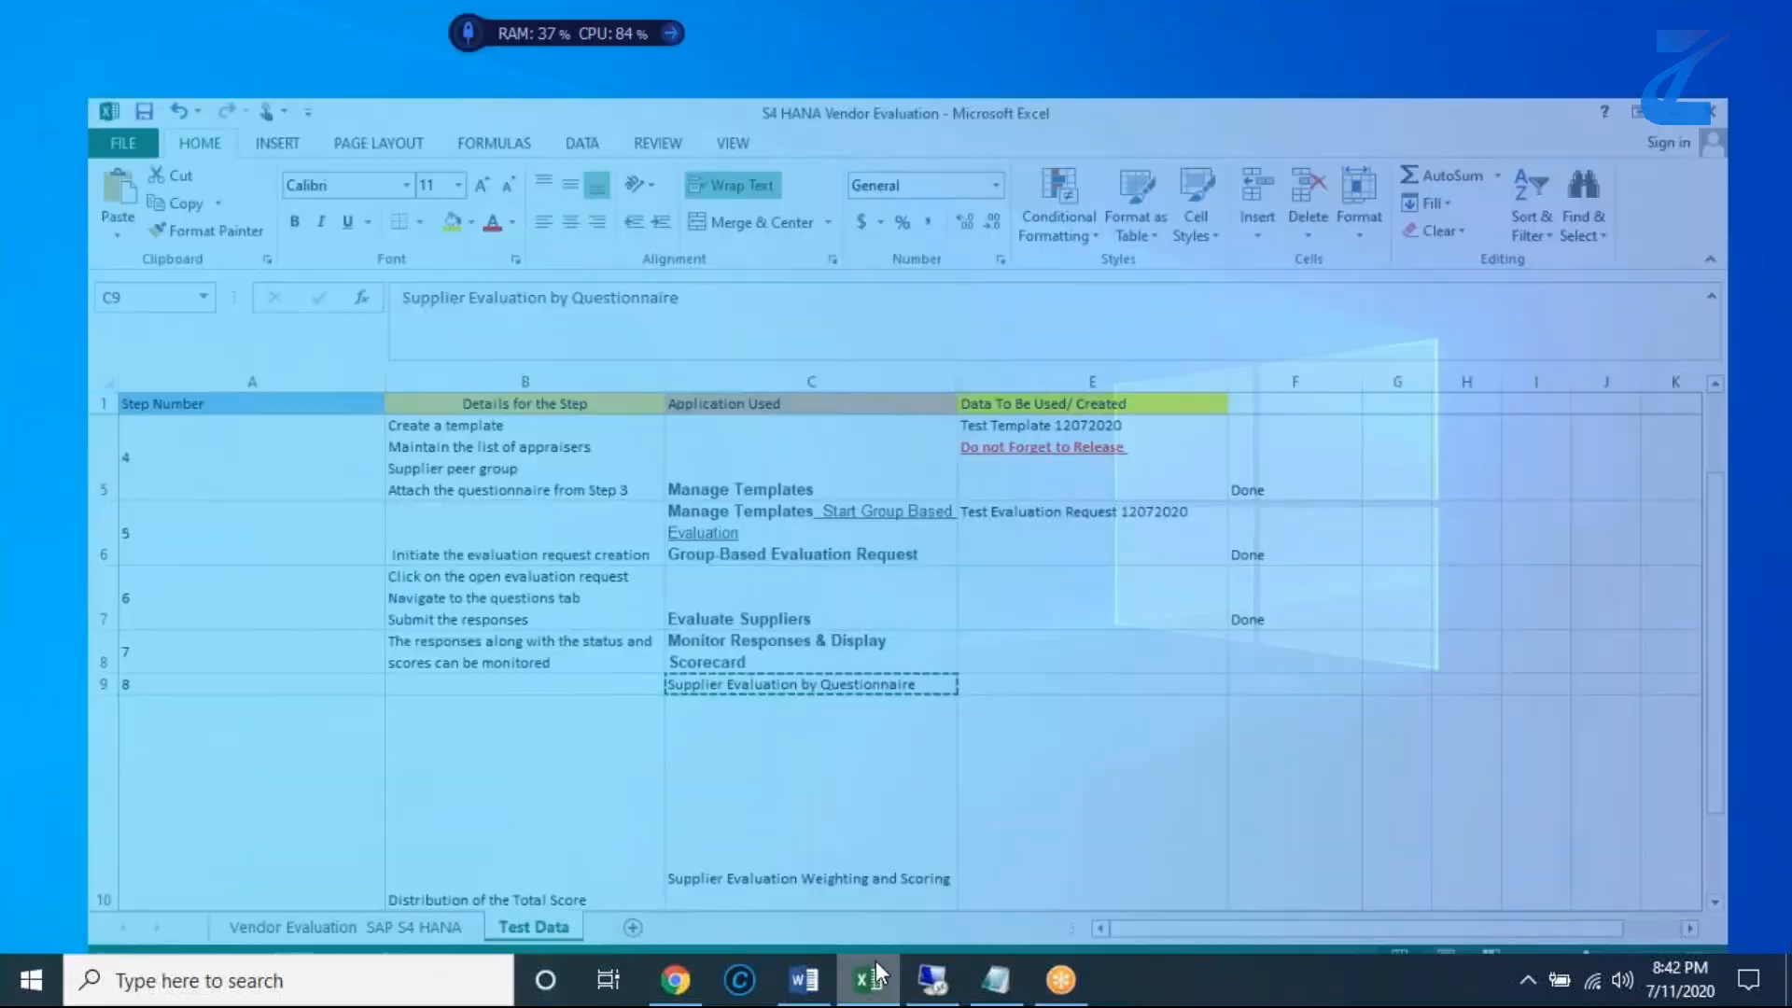
scroll(1139, 501, "up", 1)
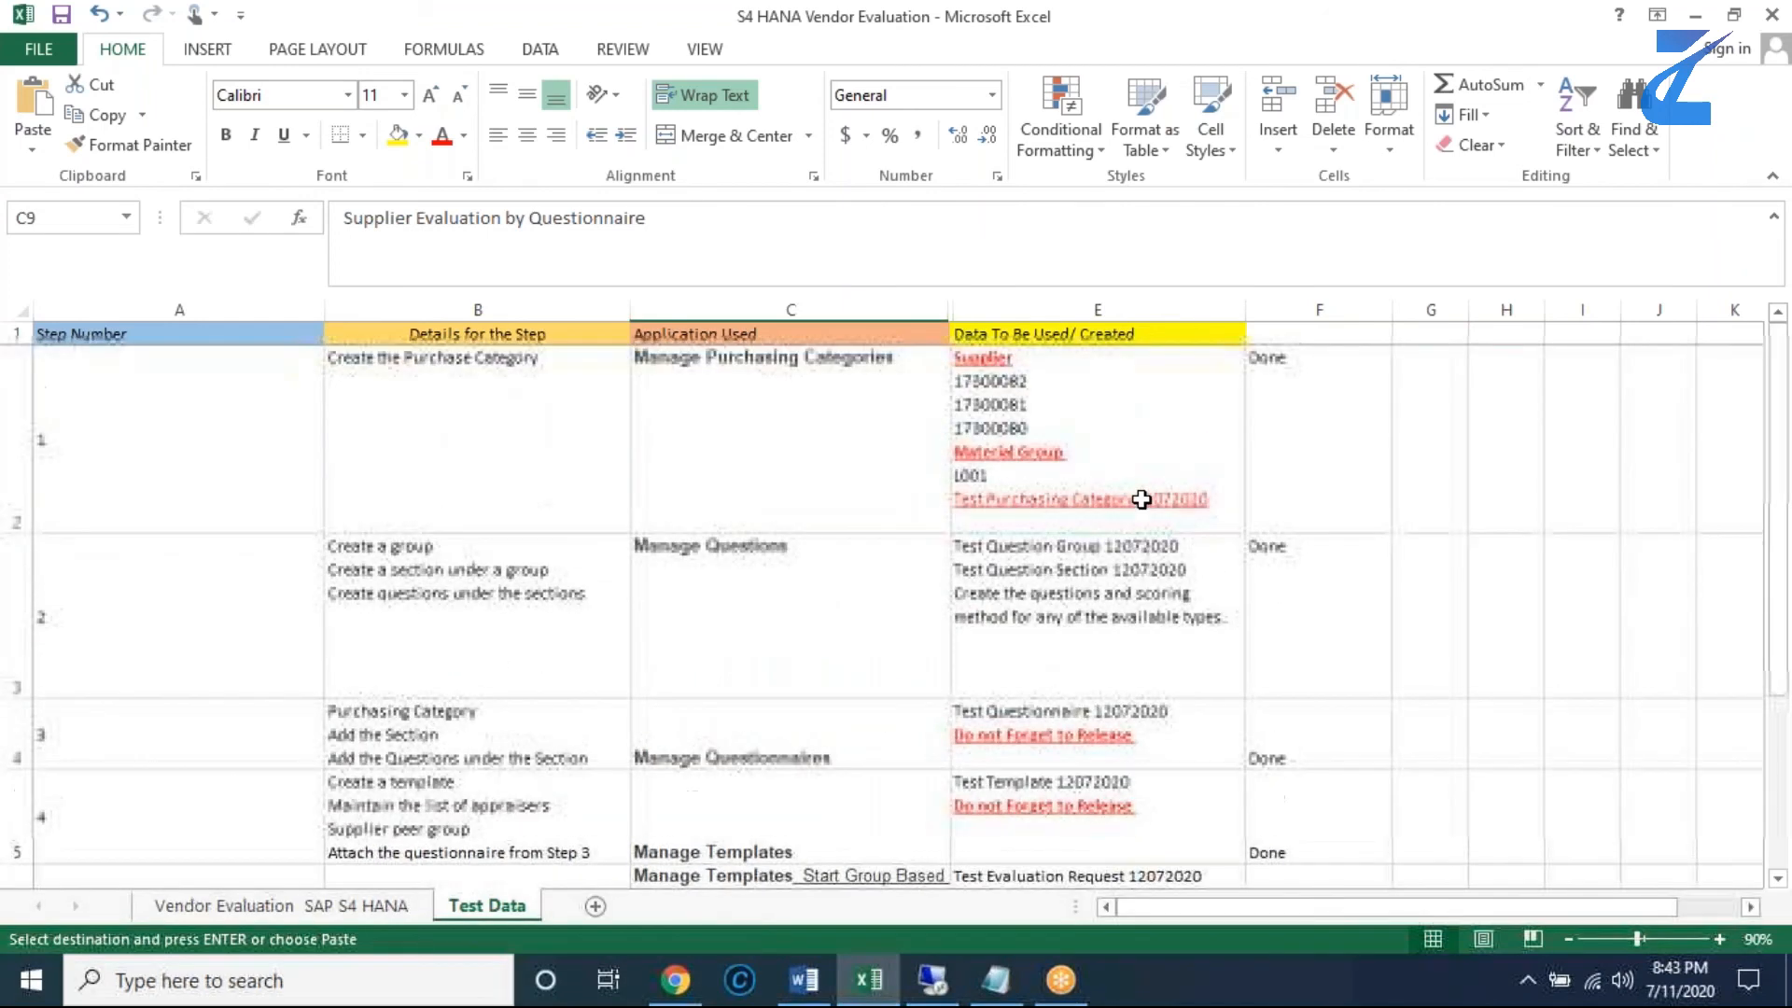
left_click(1037, 384)
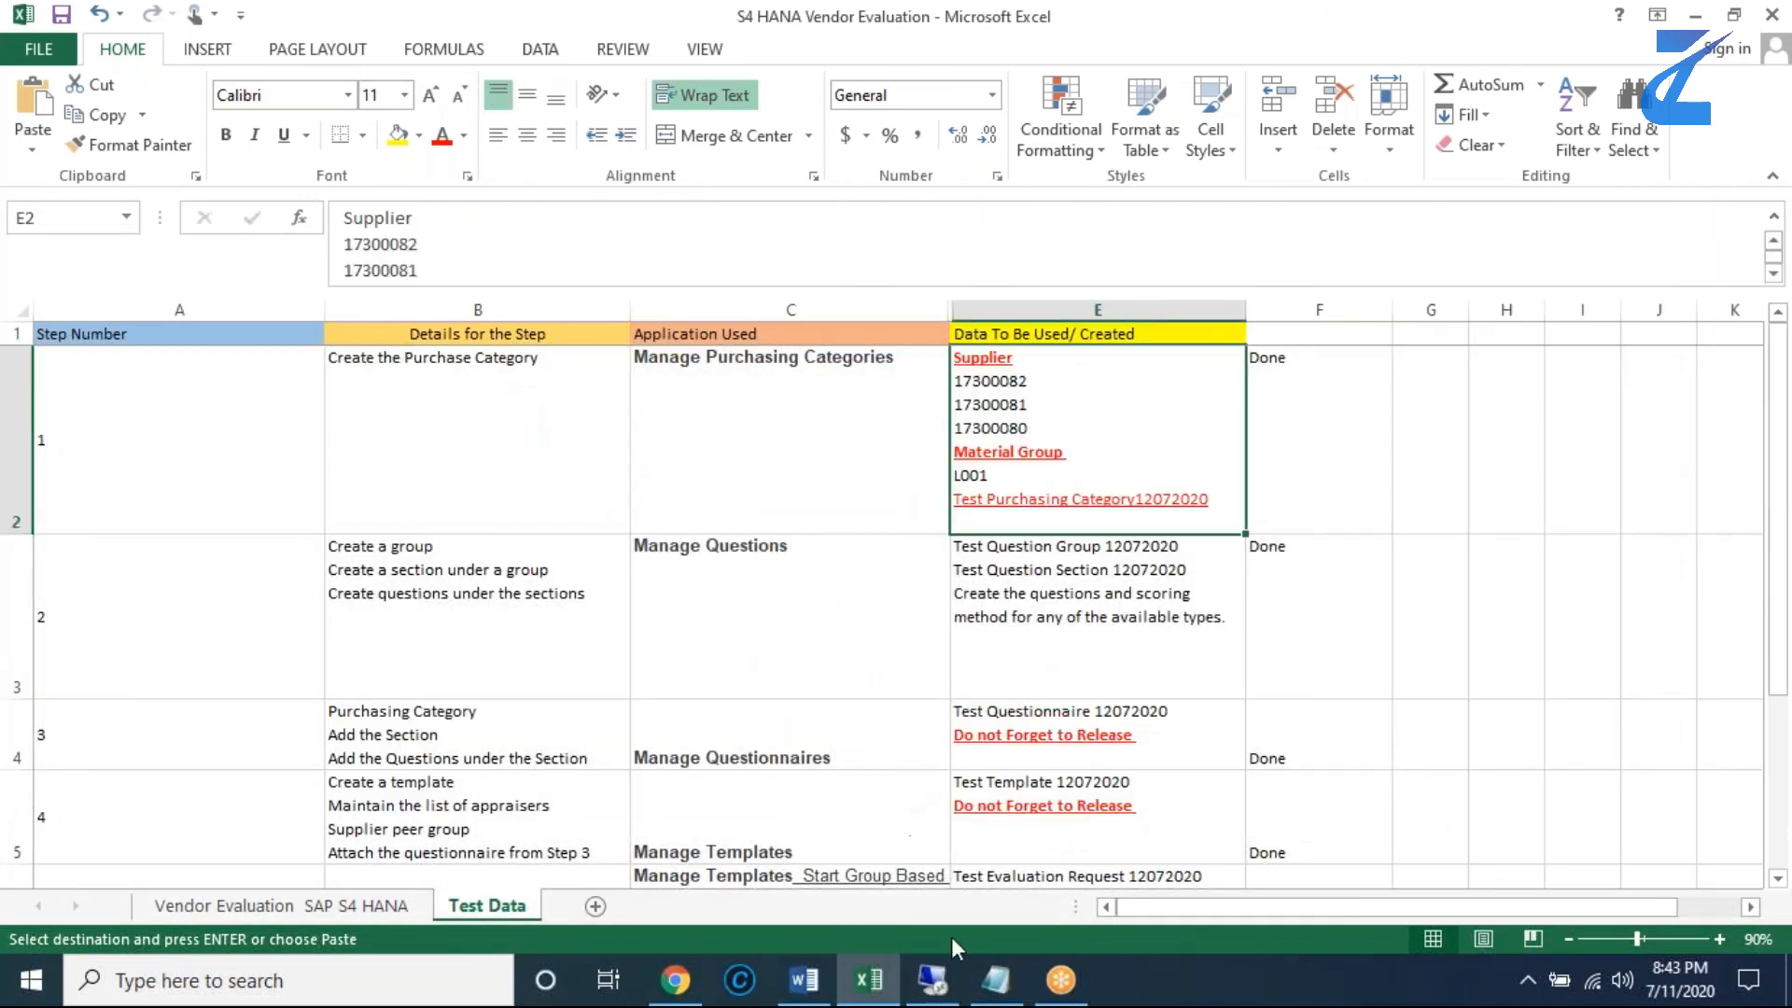
left_click(950, 969)
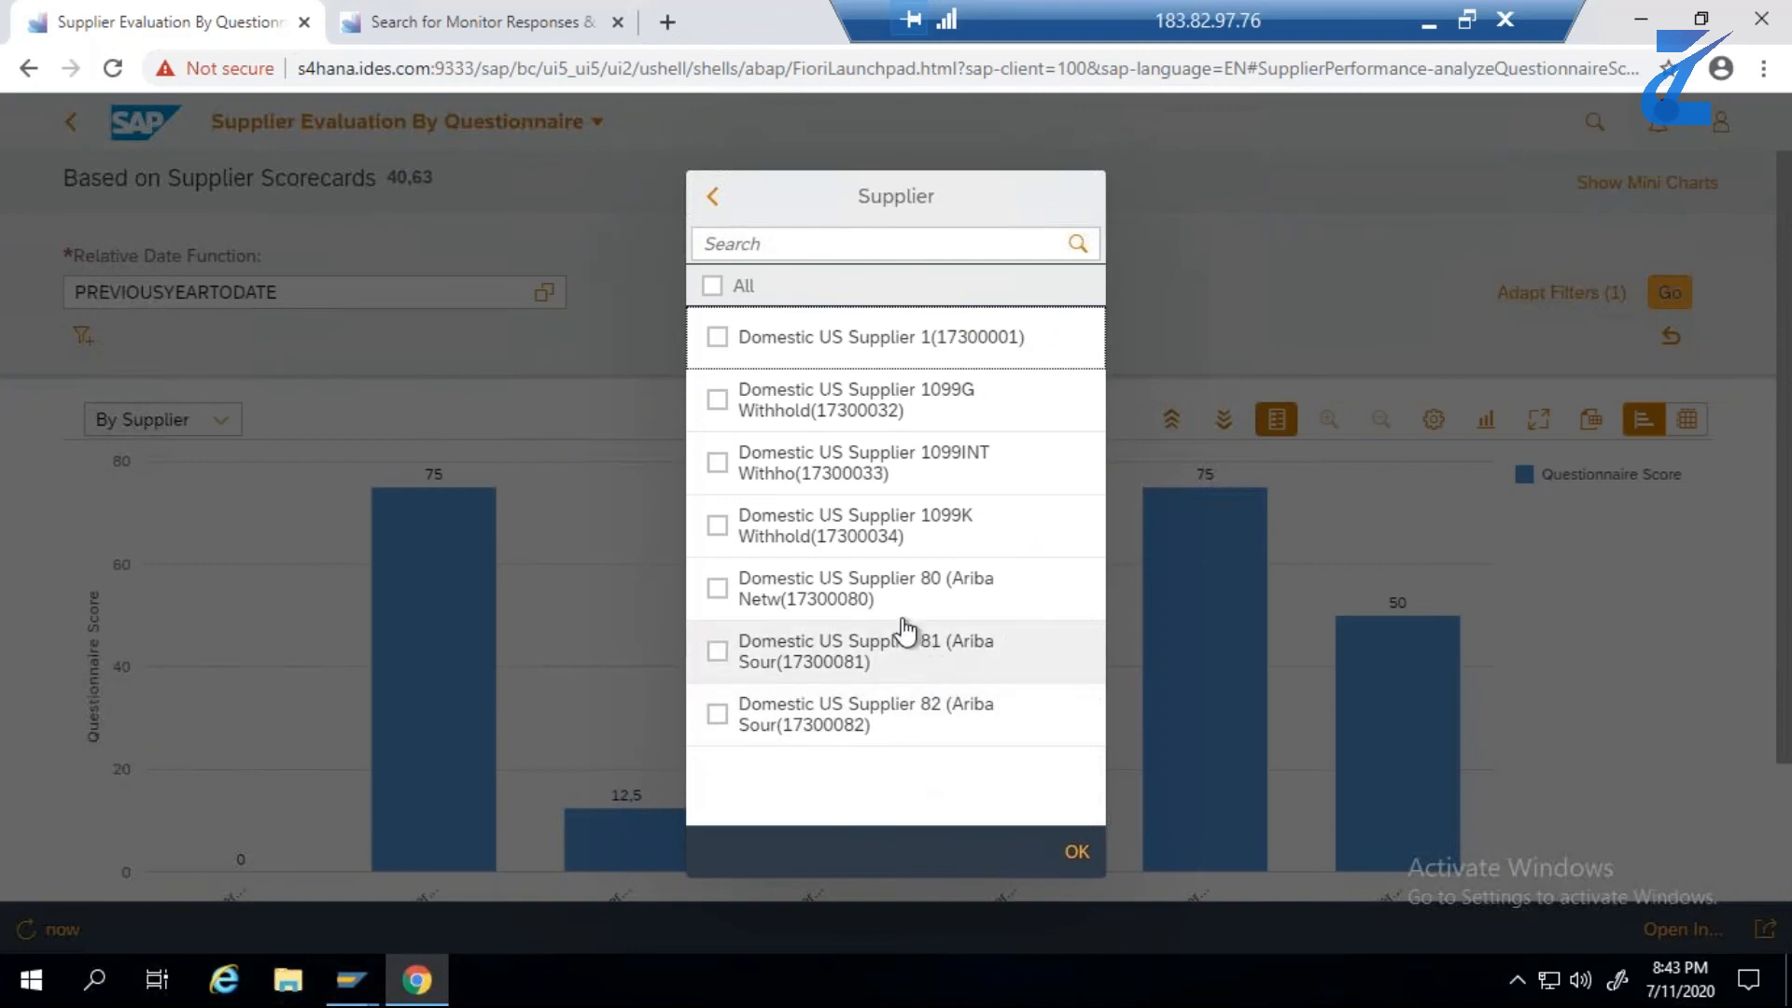
left_click(717, 715)
left_click(717, 651)
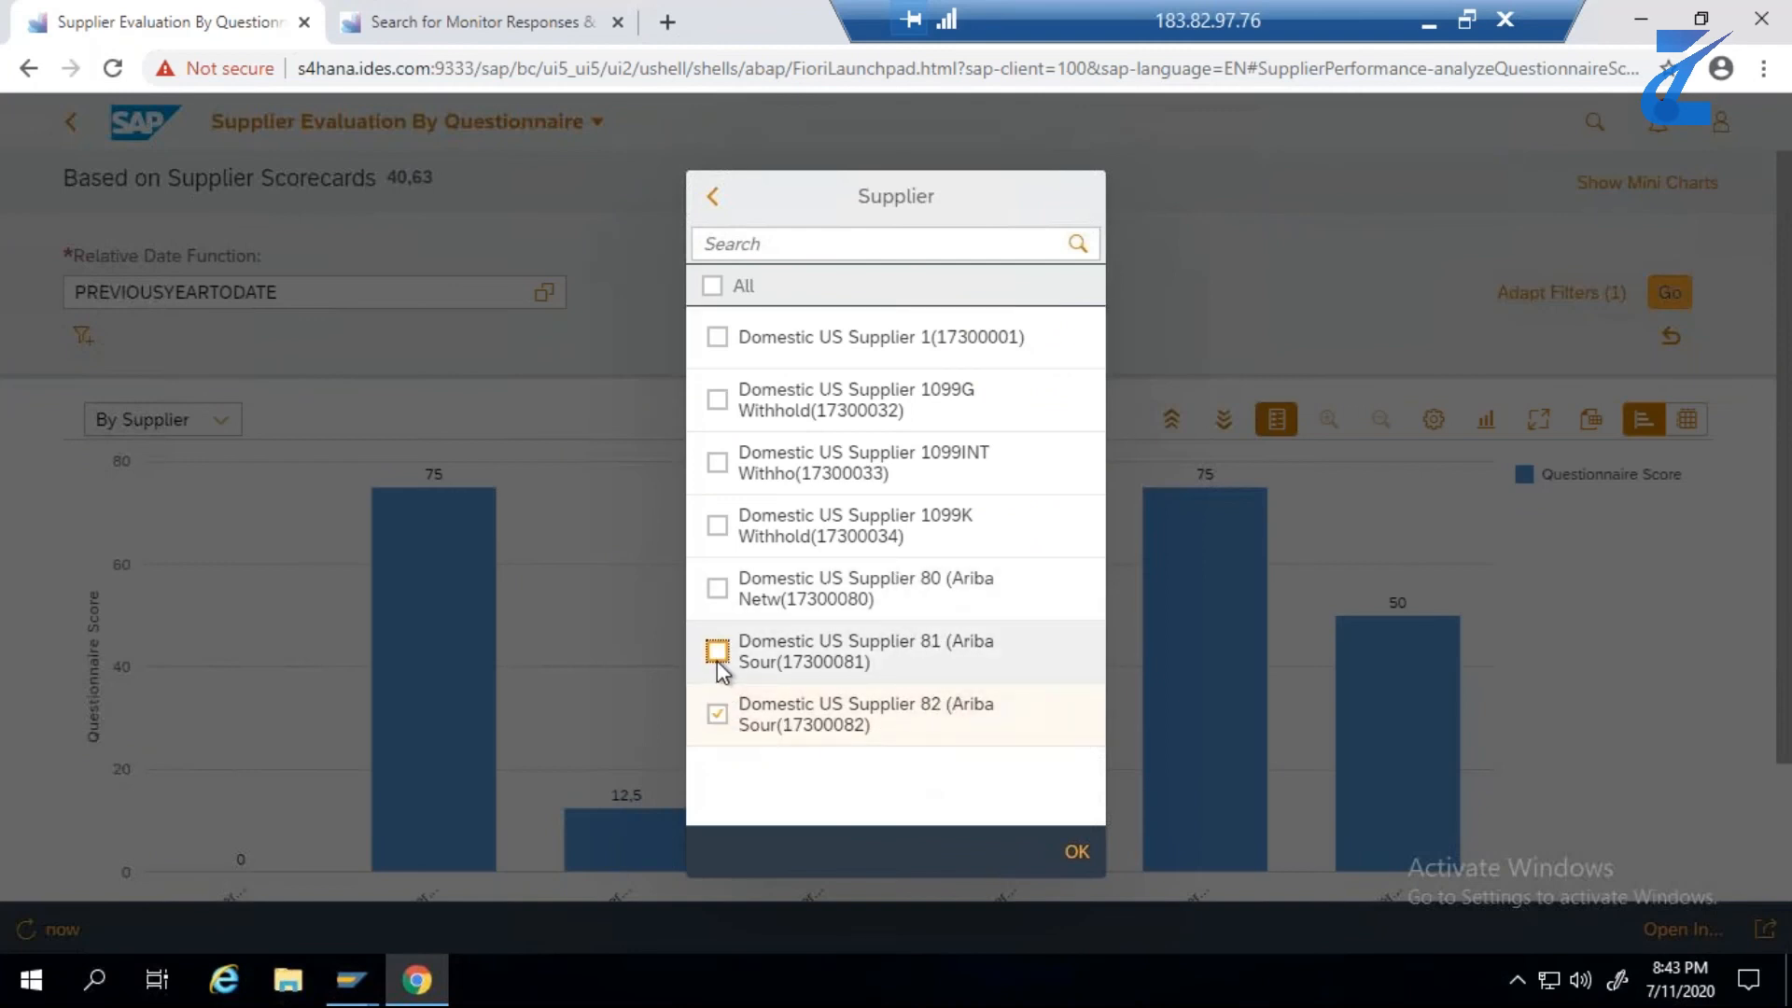
left_click(717, 590)
left_click(1078, 852)
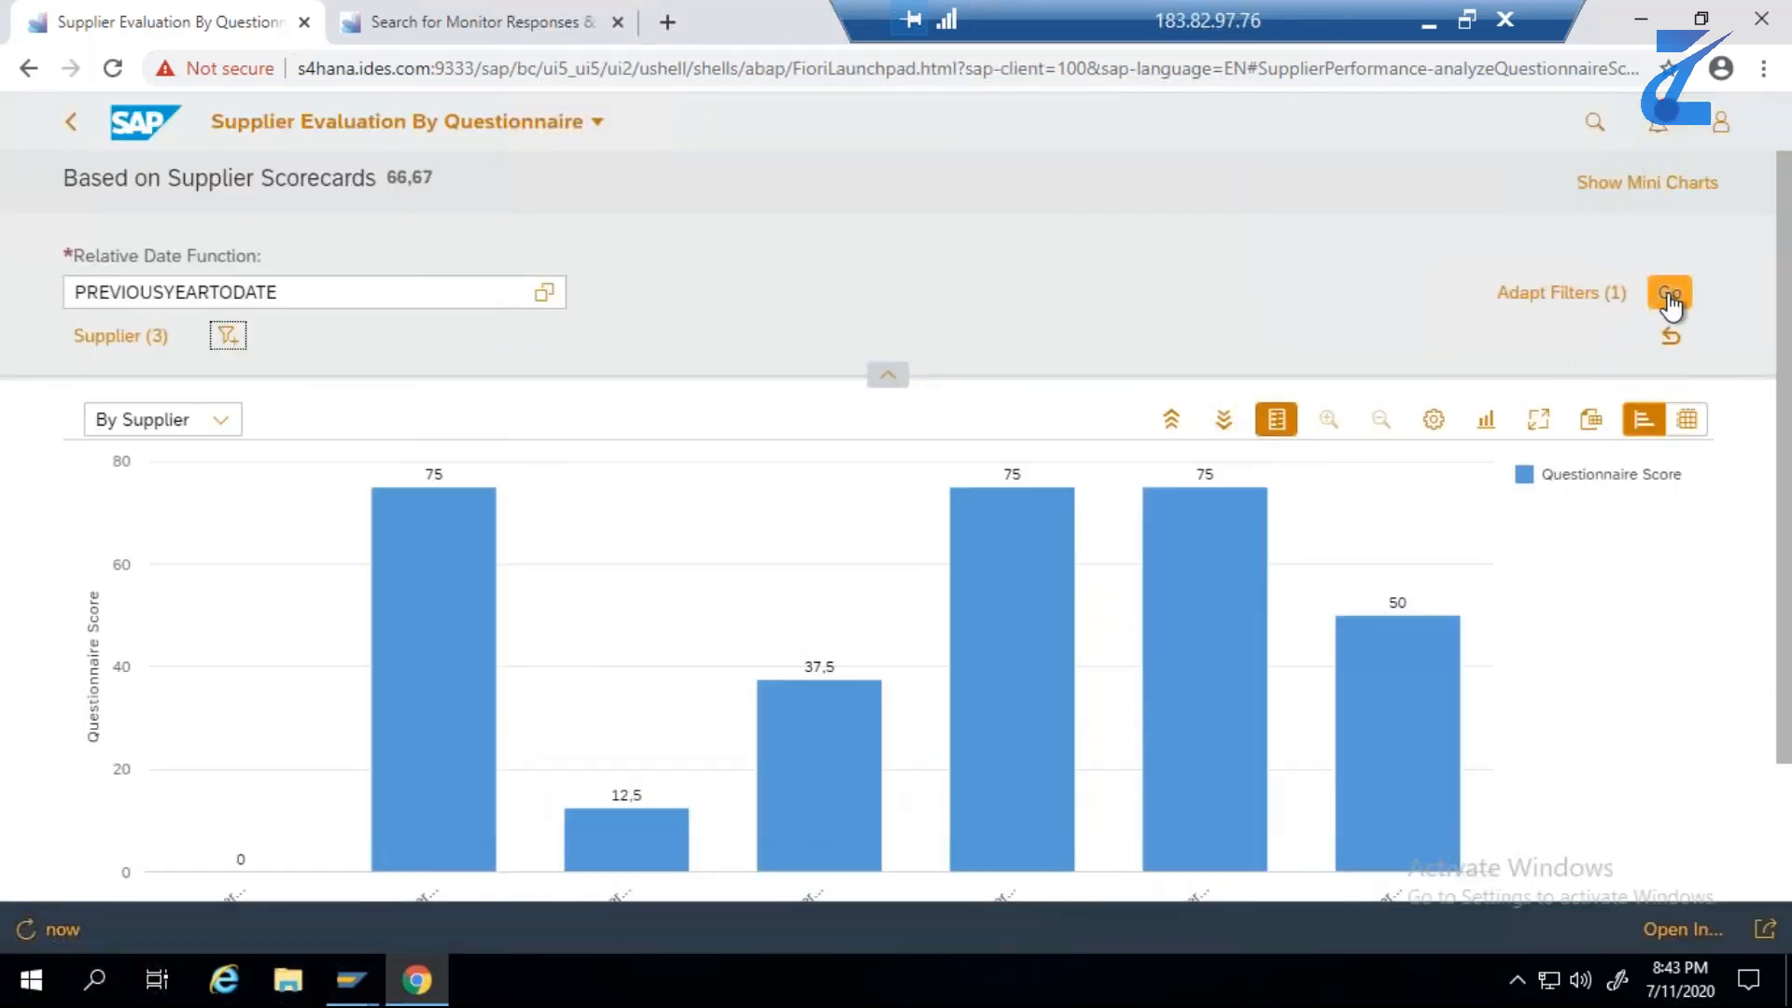
- Apply the supplier filter to the questionnaire score chart, collapse the filter area, and group the chart by purchasing category
left_click(1662, 301)
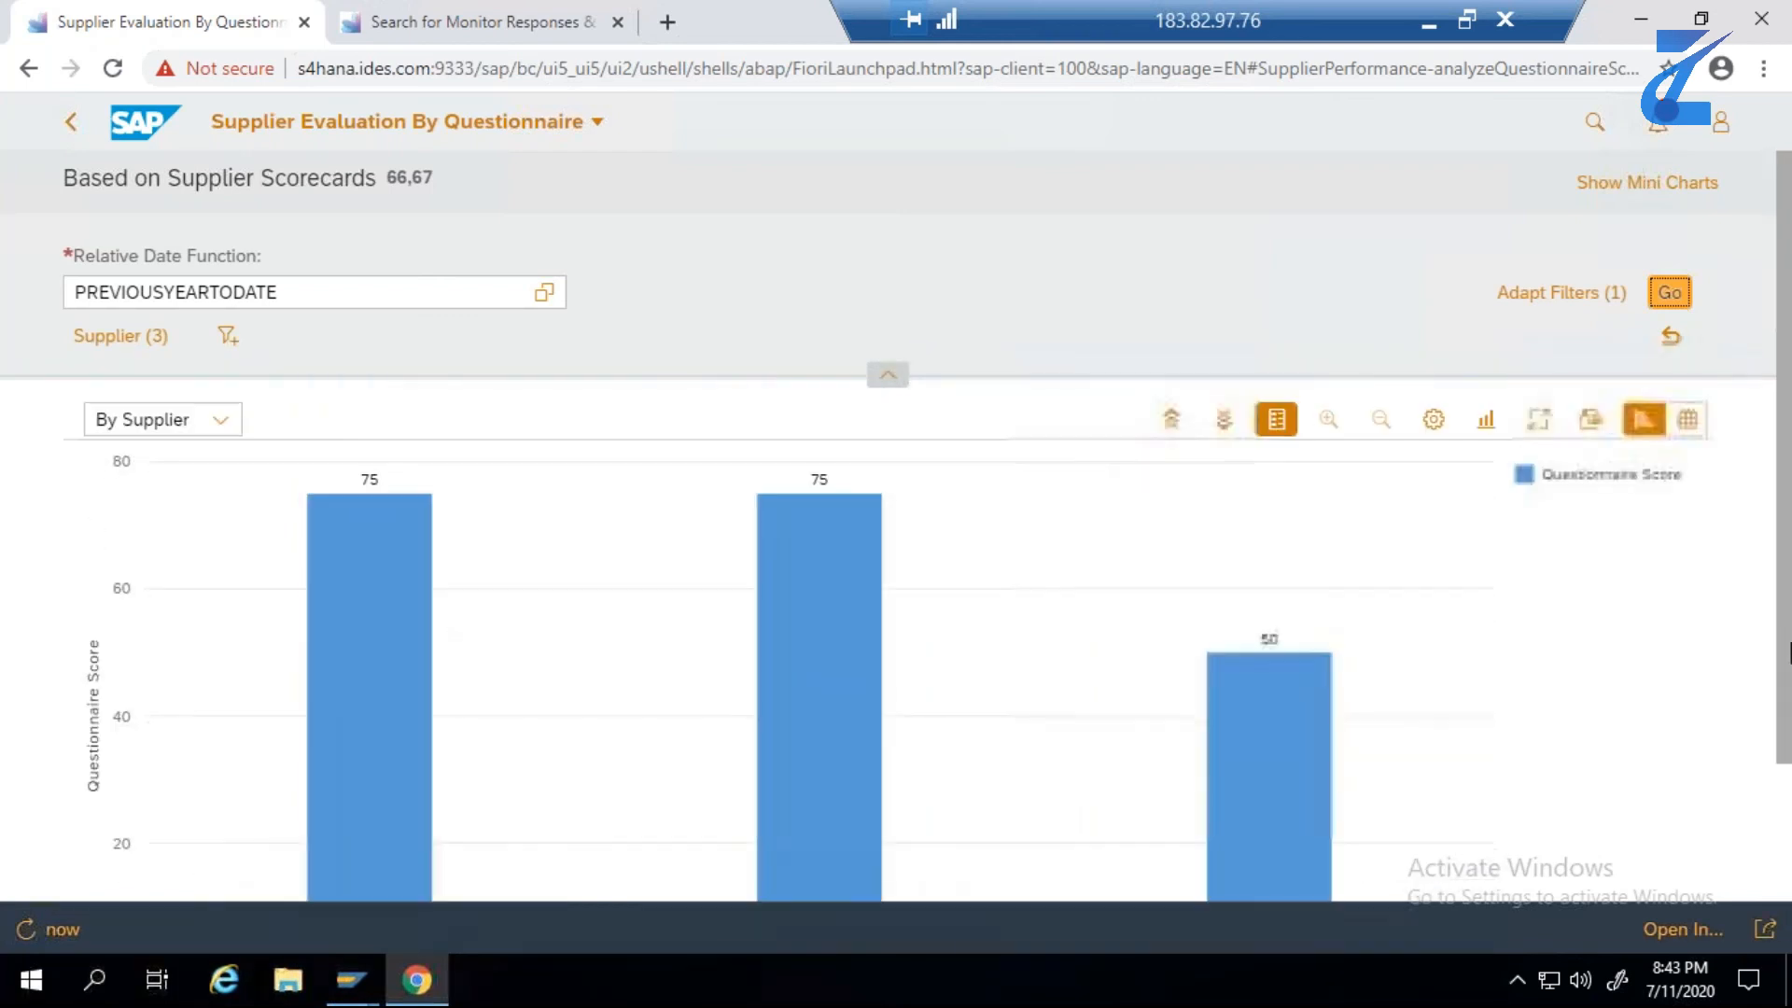
left_click(888, 376)
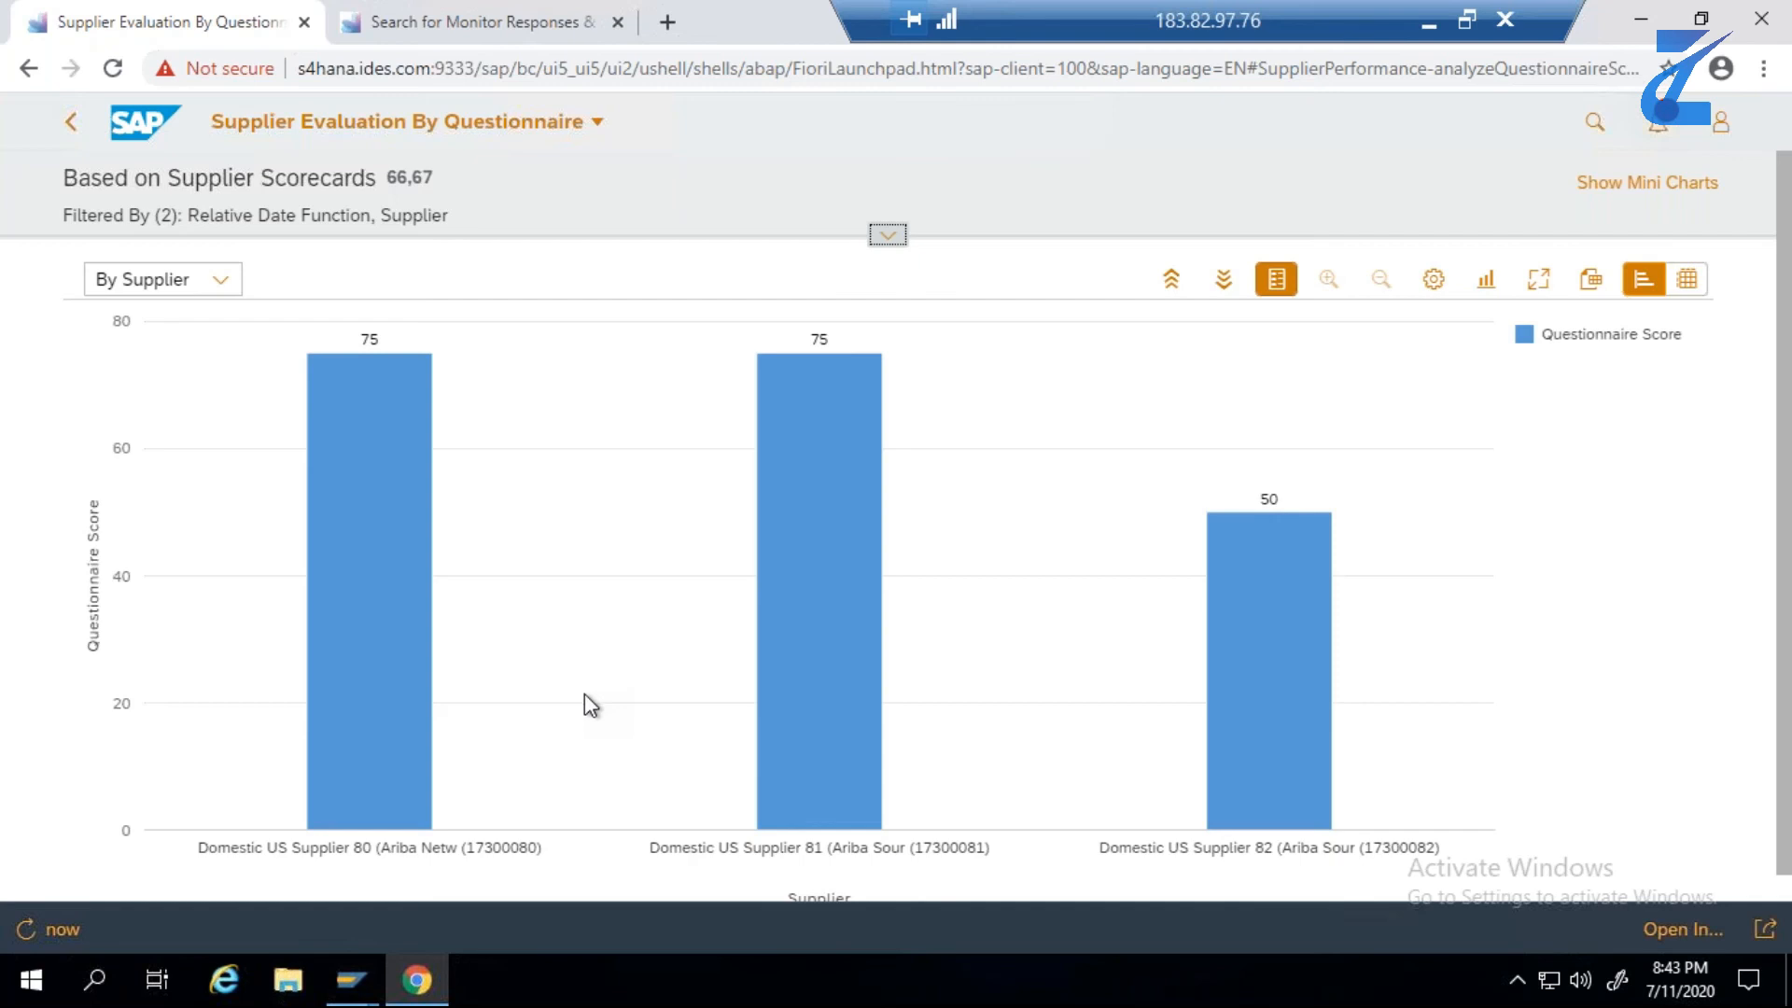
left_click(221, 282)
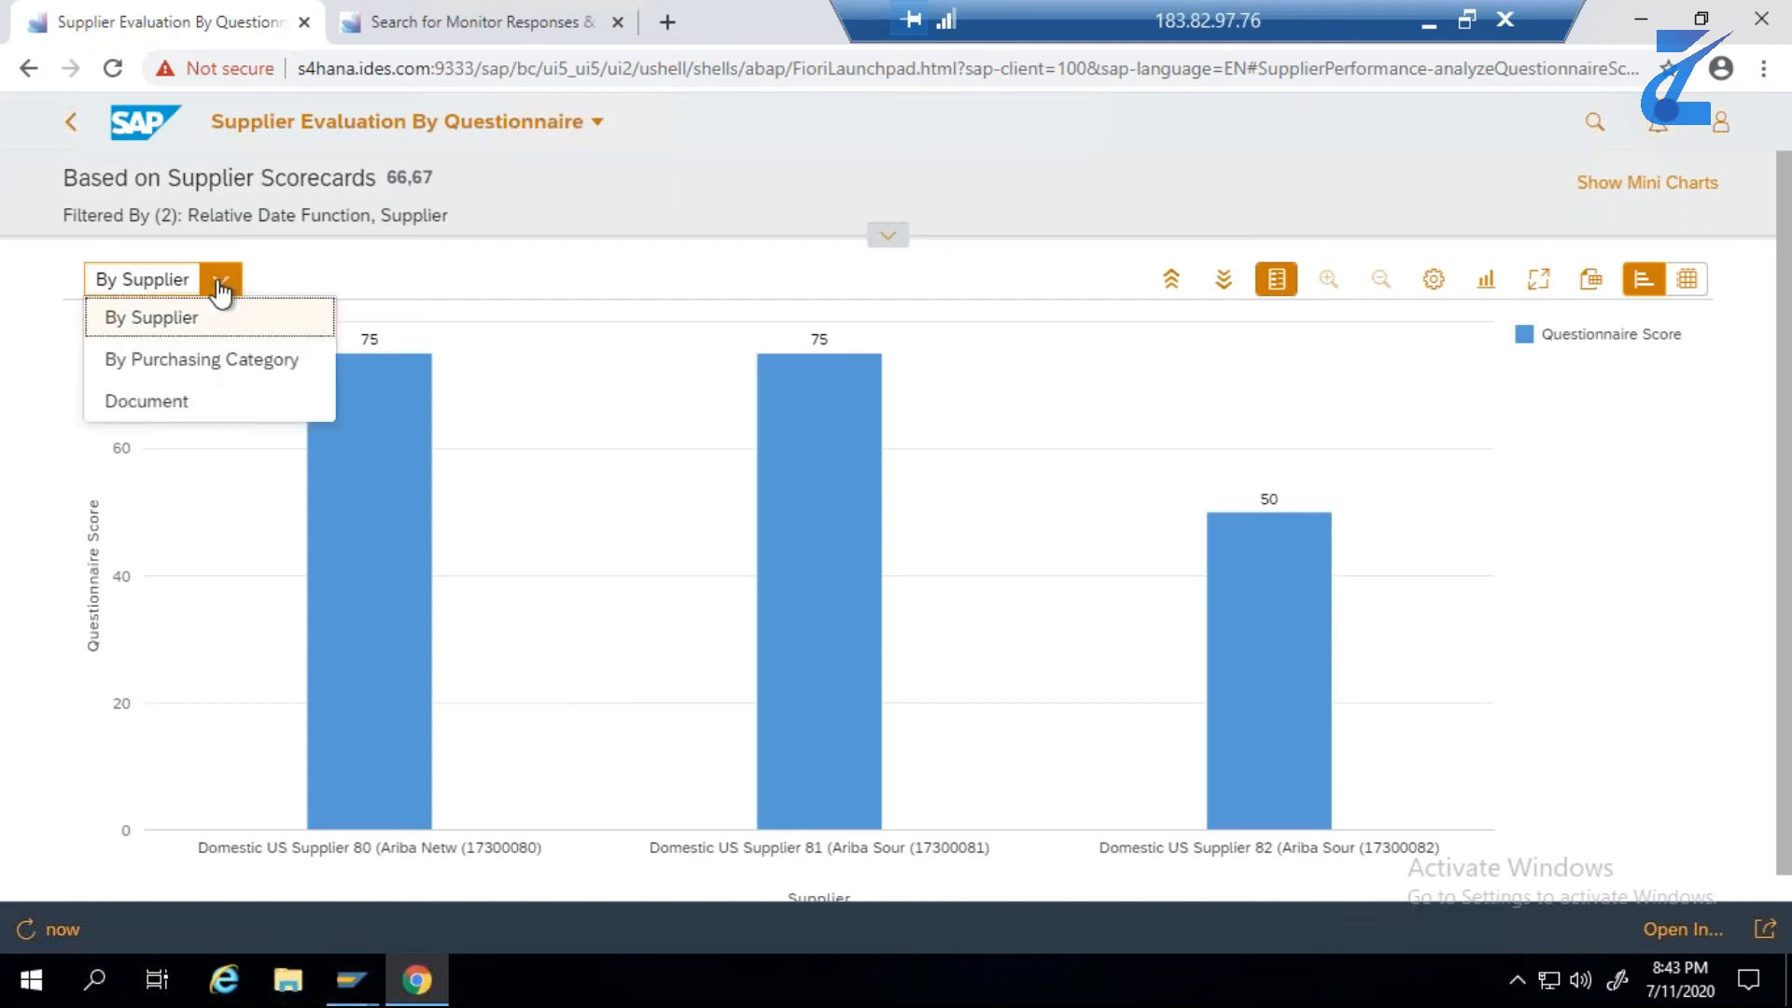
left_click(230, 364)
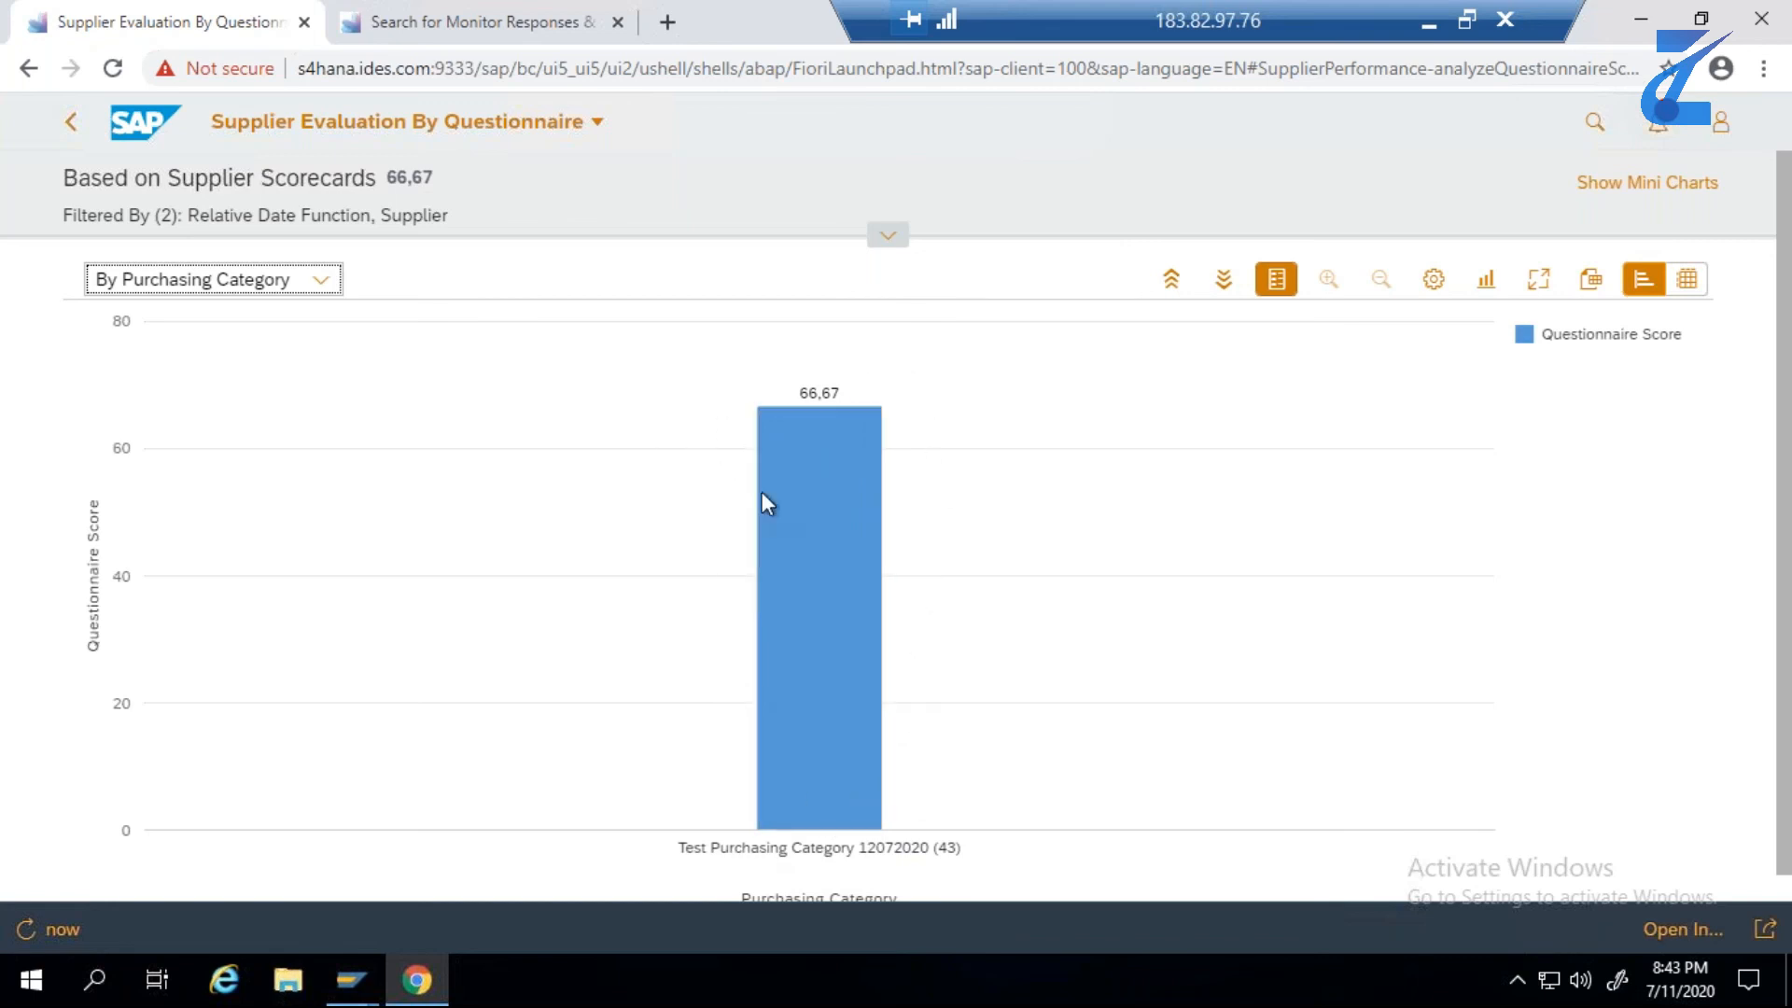
- Minimize the browser, search Windows for "CAL", and open the Calculator desktop app
left_click(28, 985)
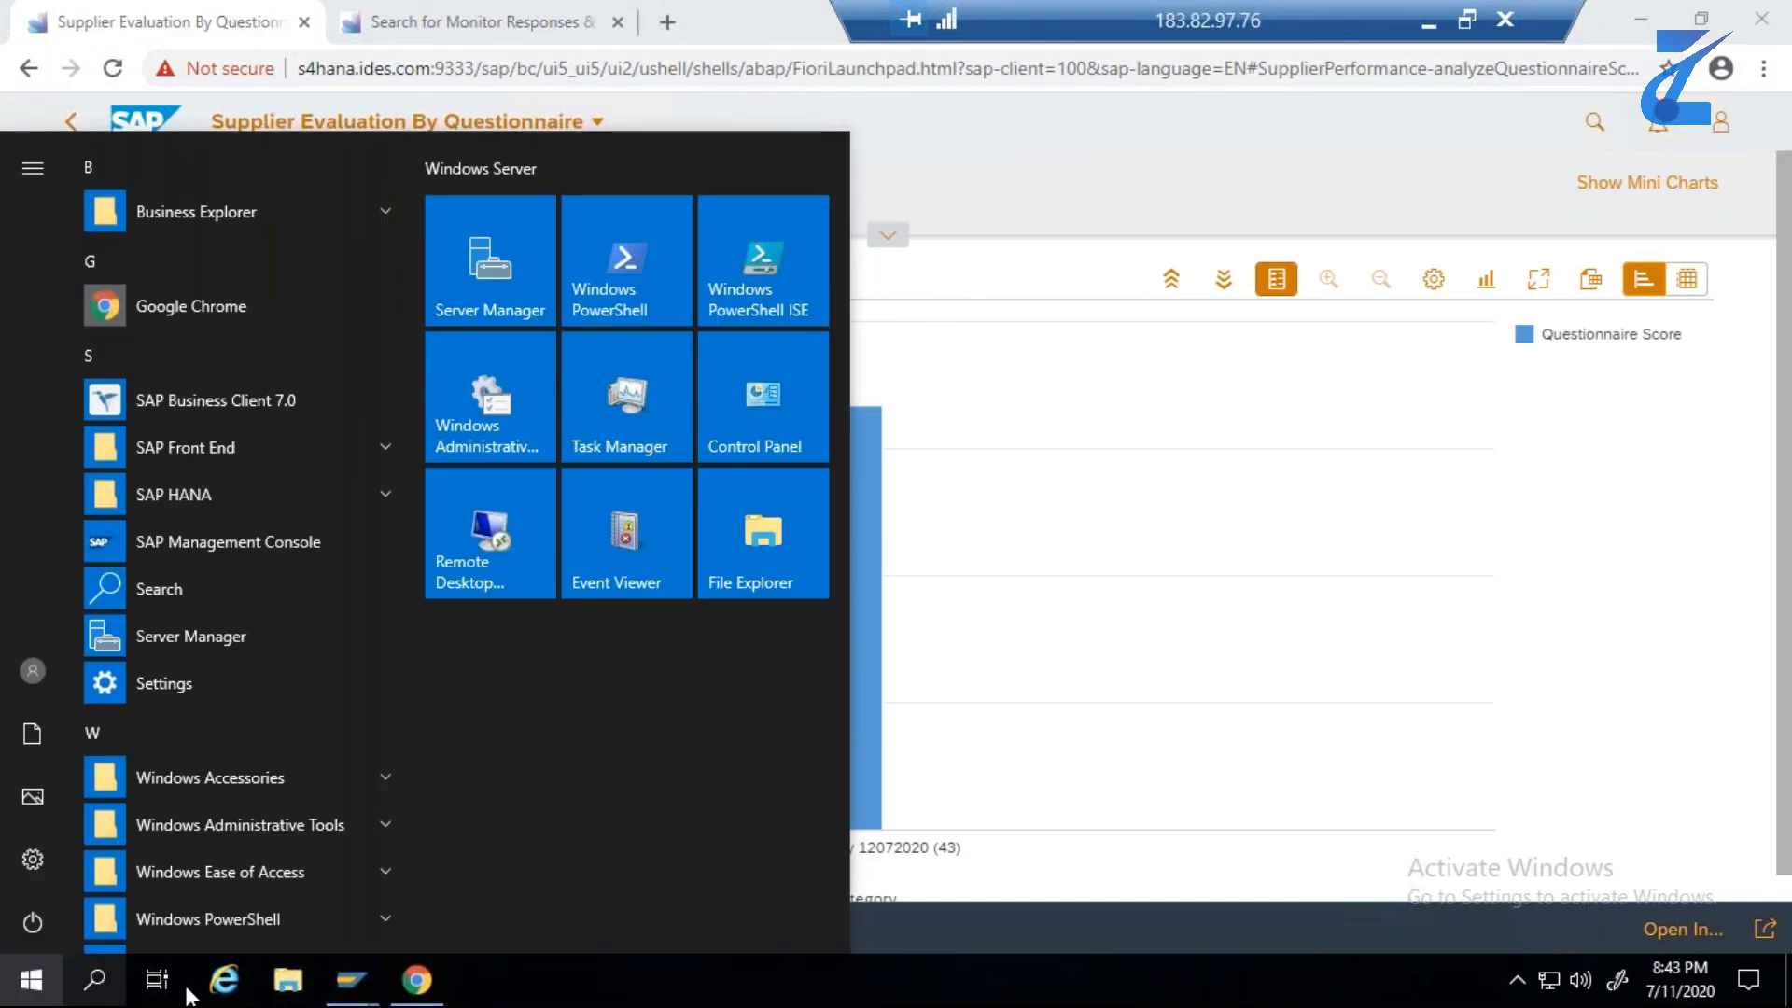
left_click(1030, 795)
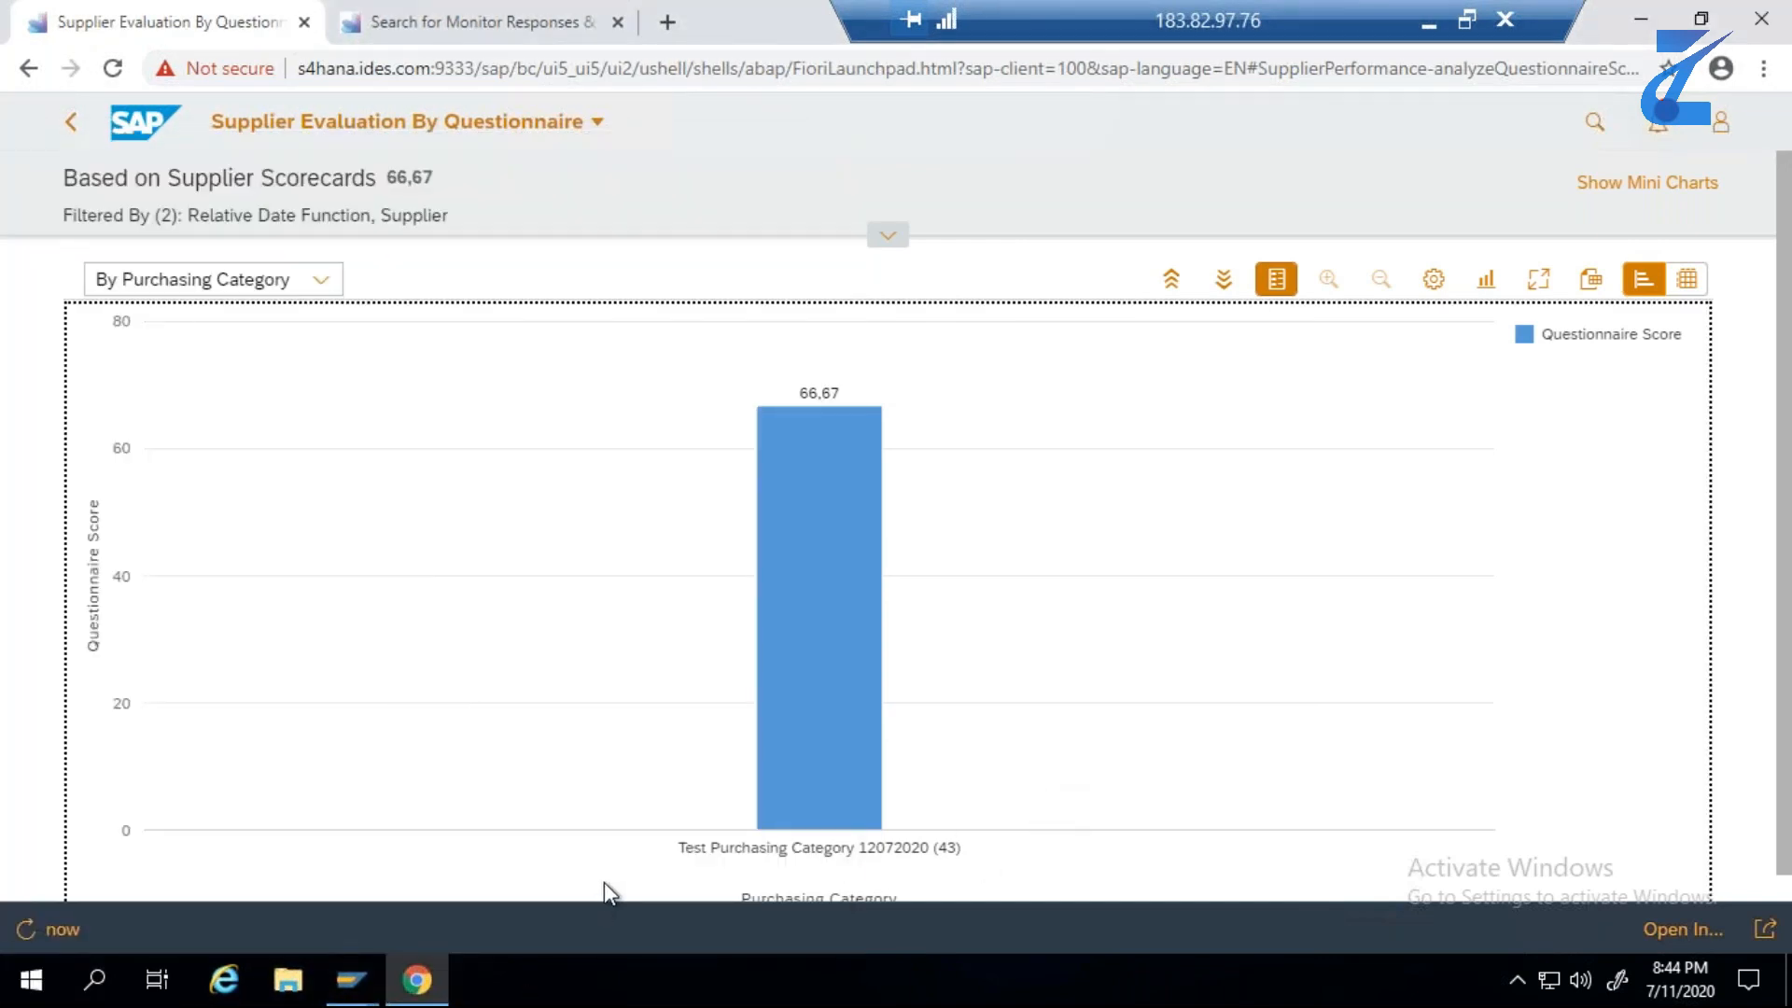
left_click(417, 980)
left_click(31, 980)
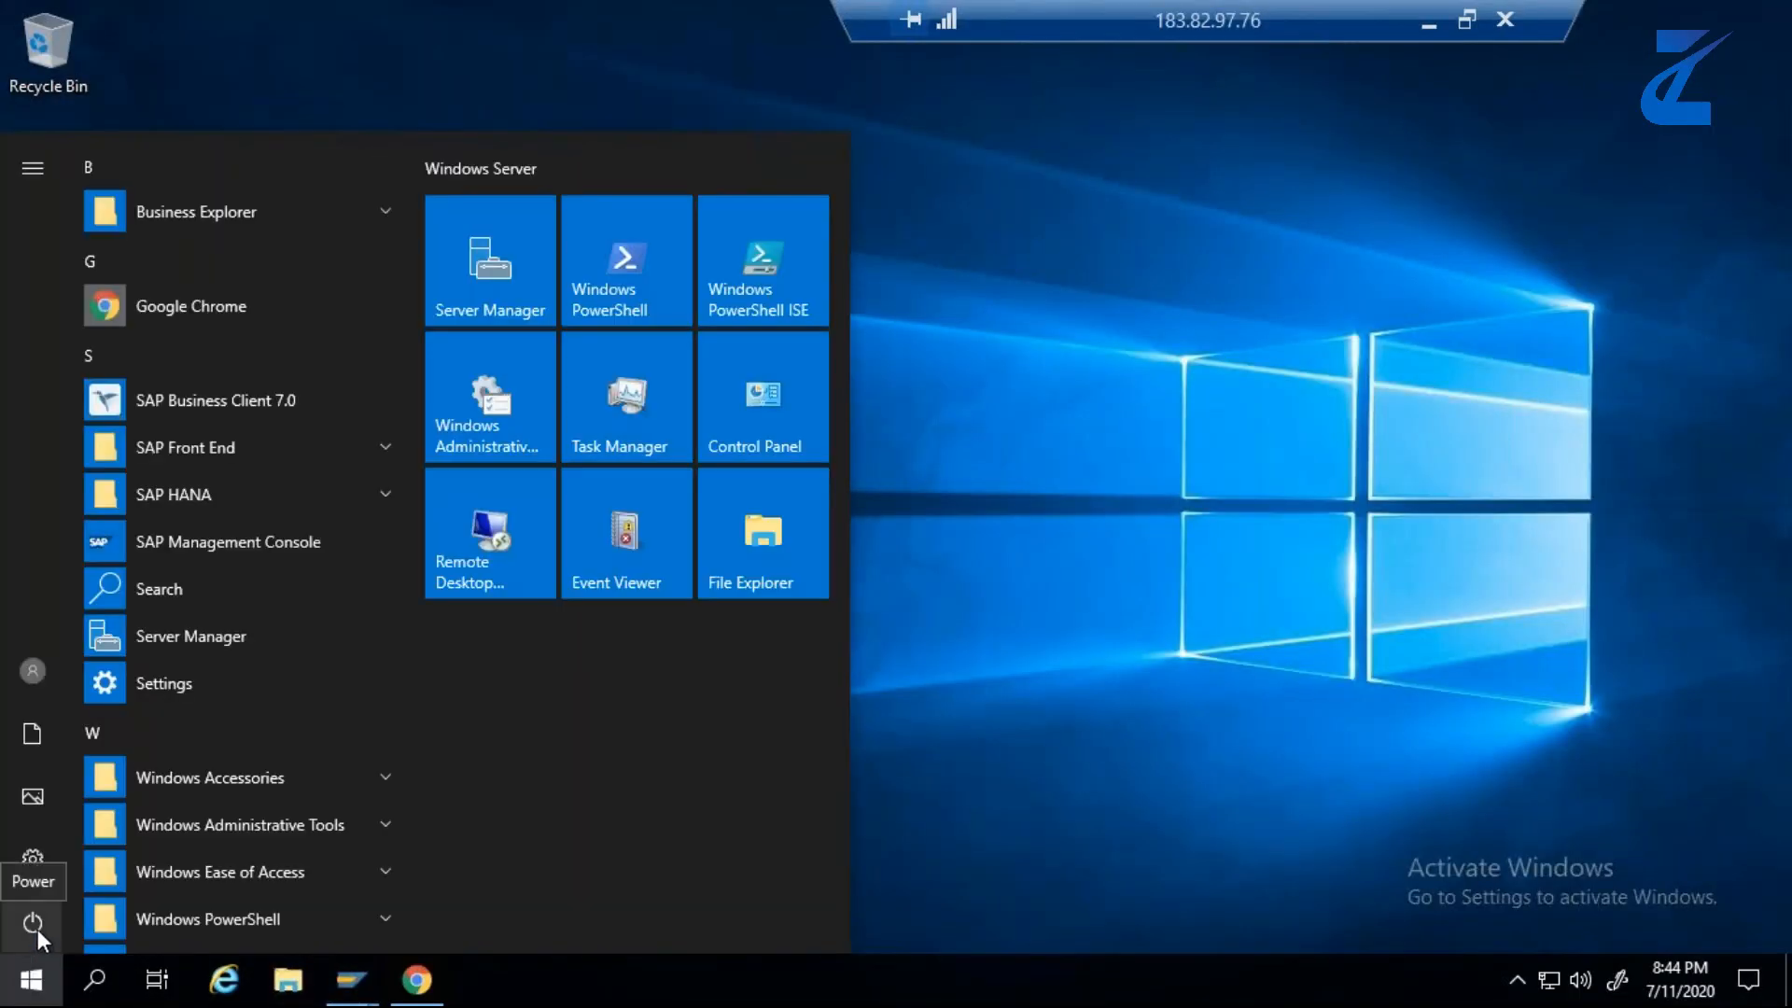
left_click(96, 982)
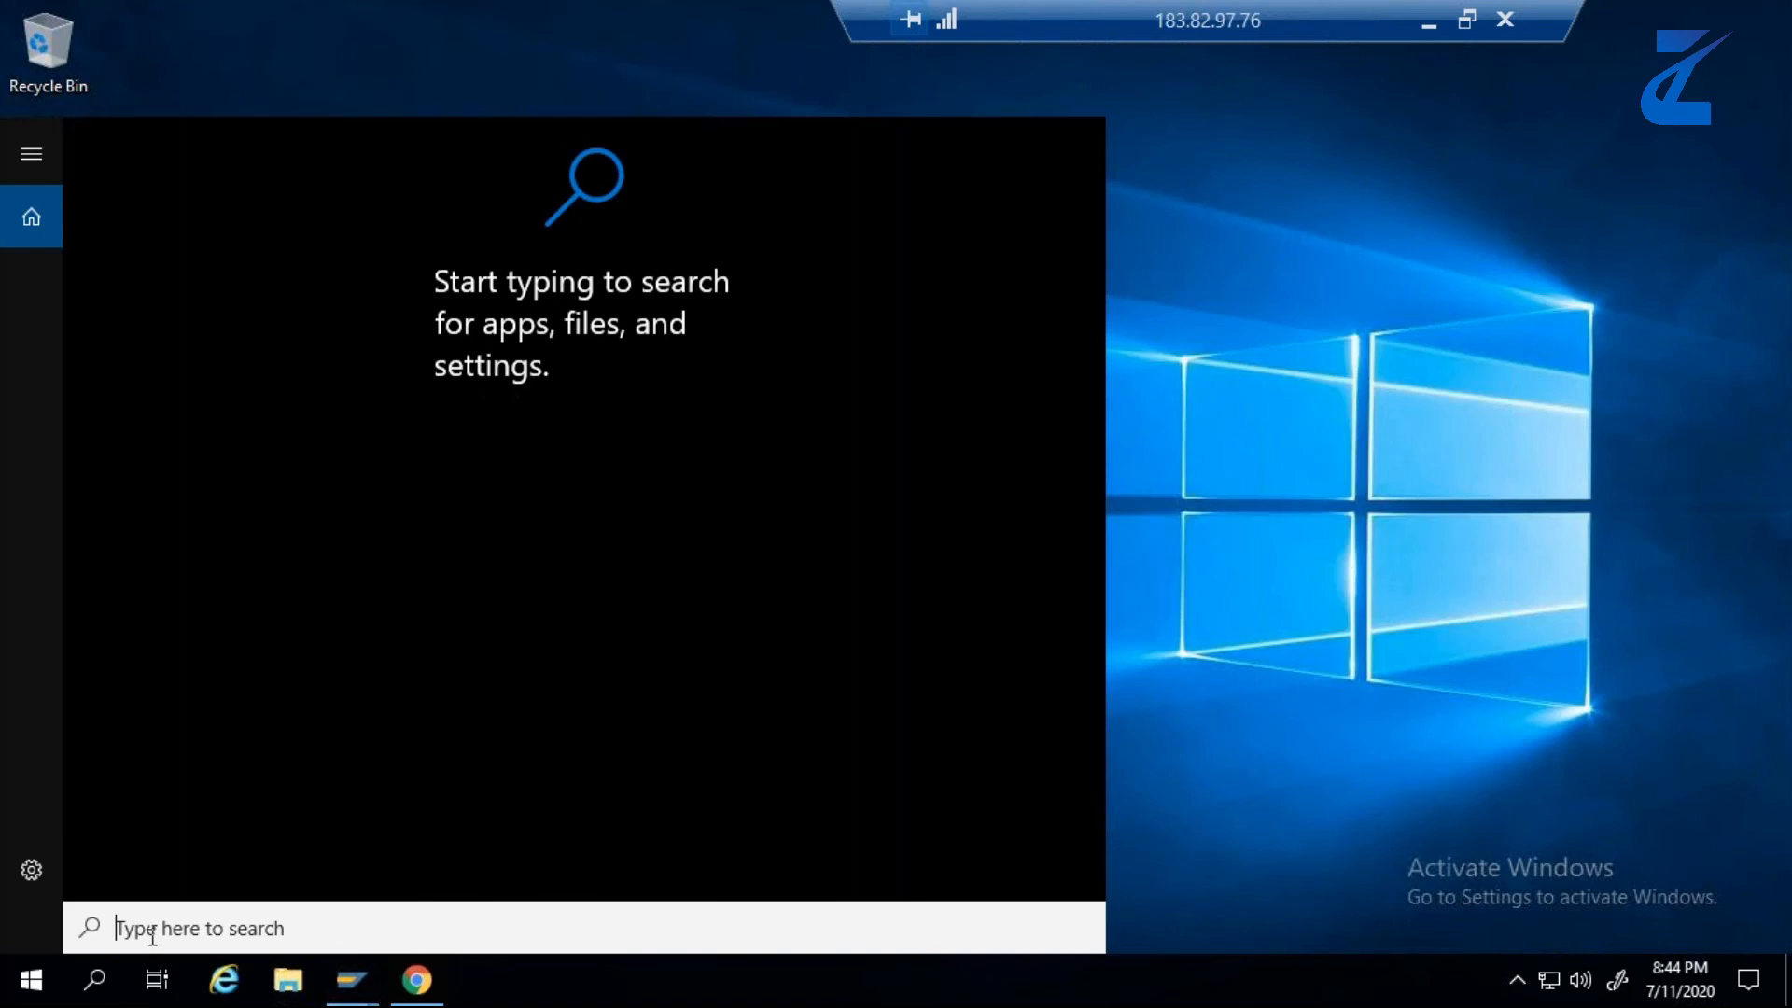
type("cAL")
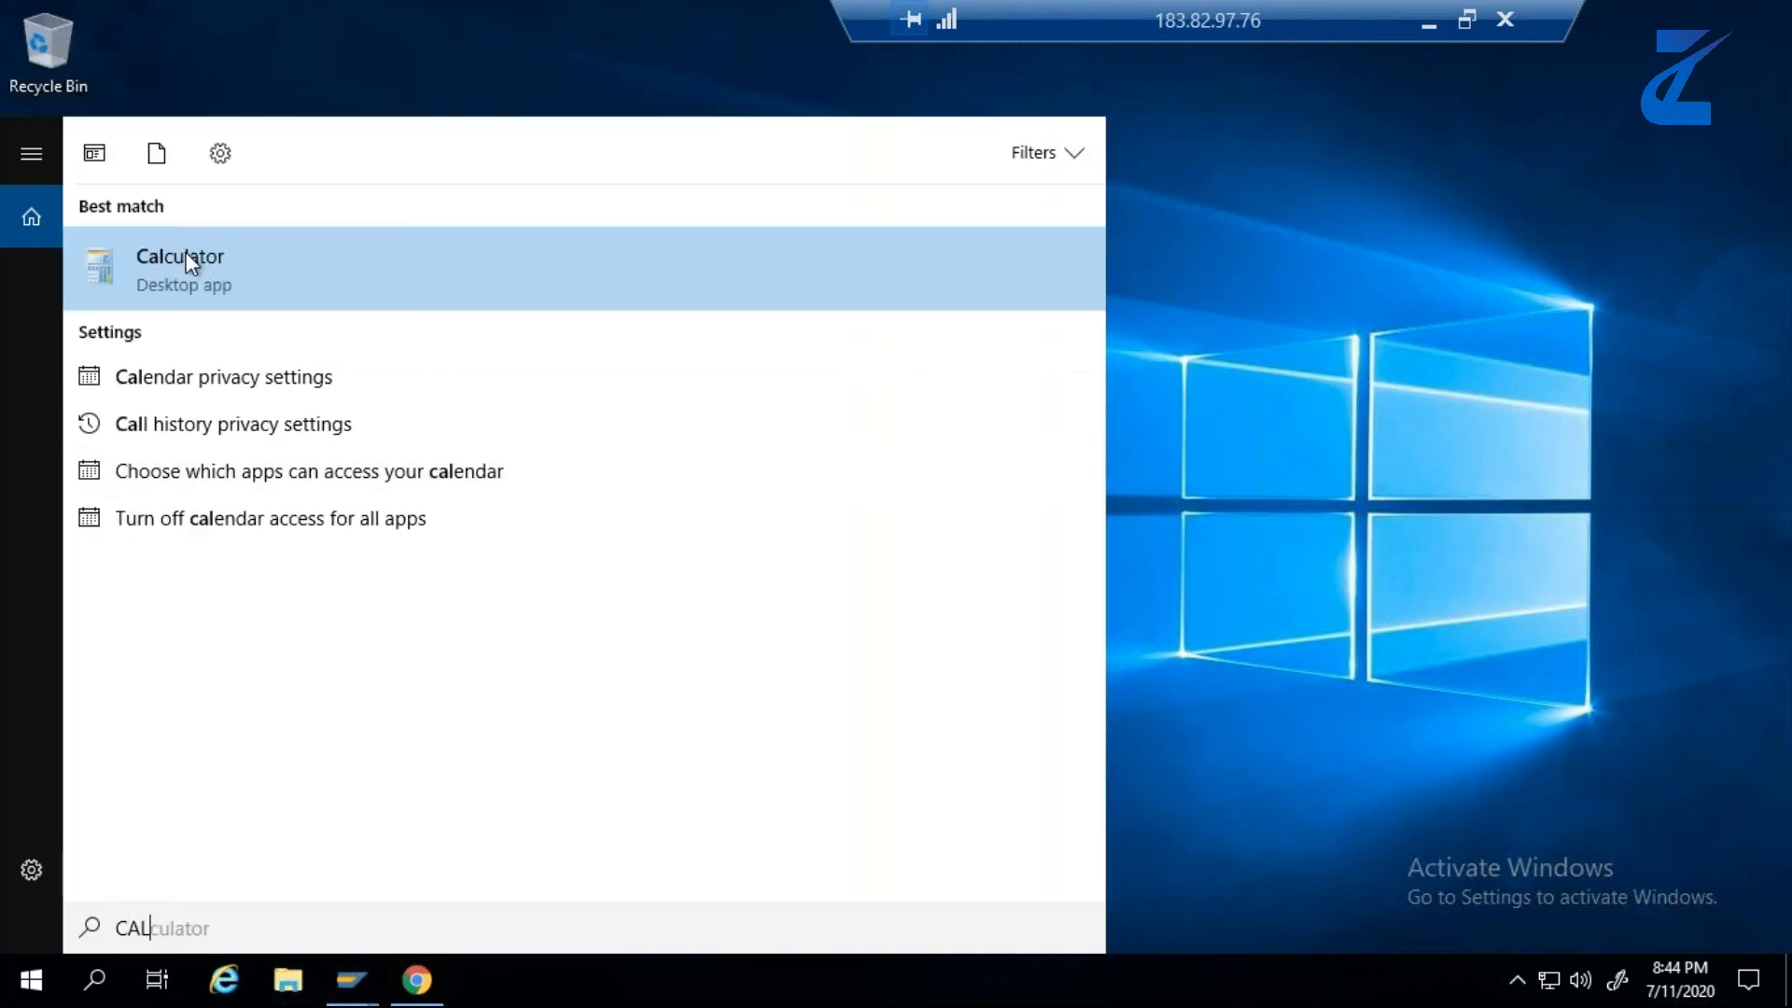
left_click(185, 254)
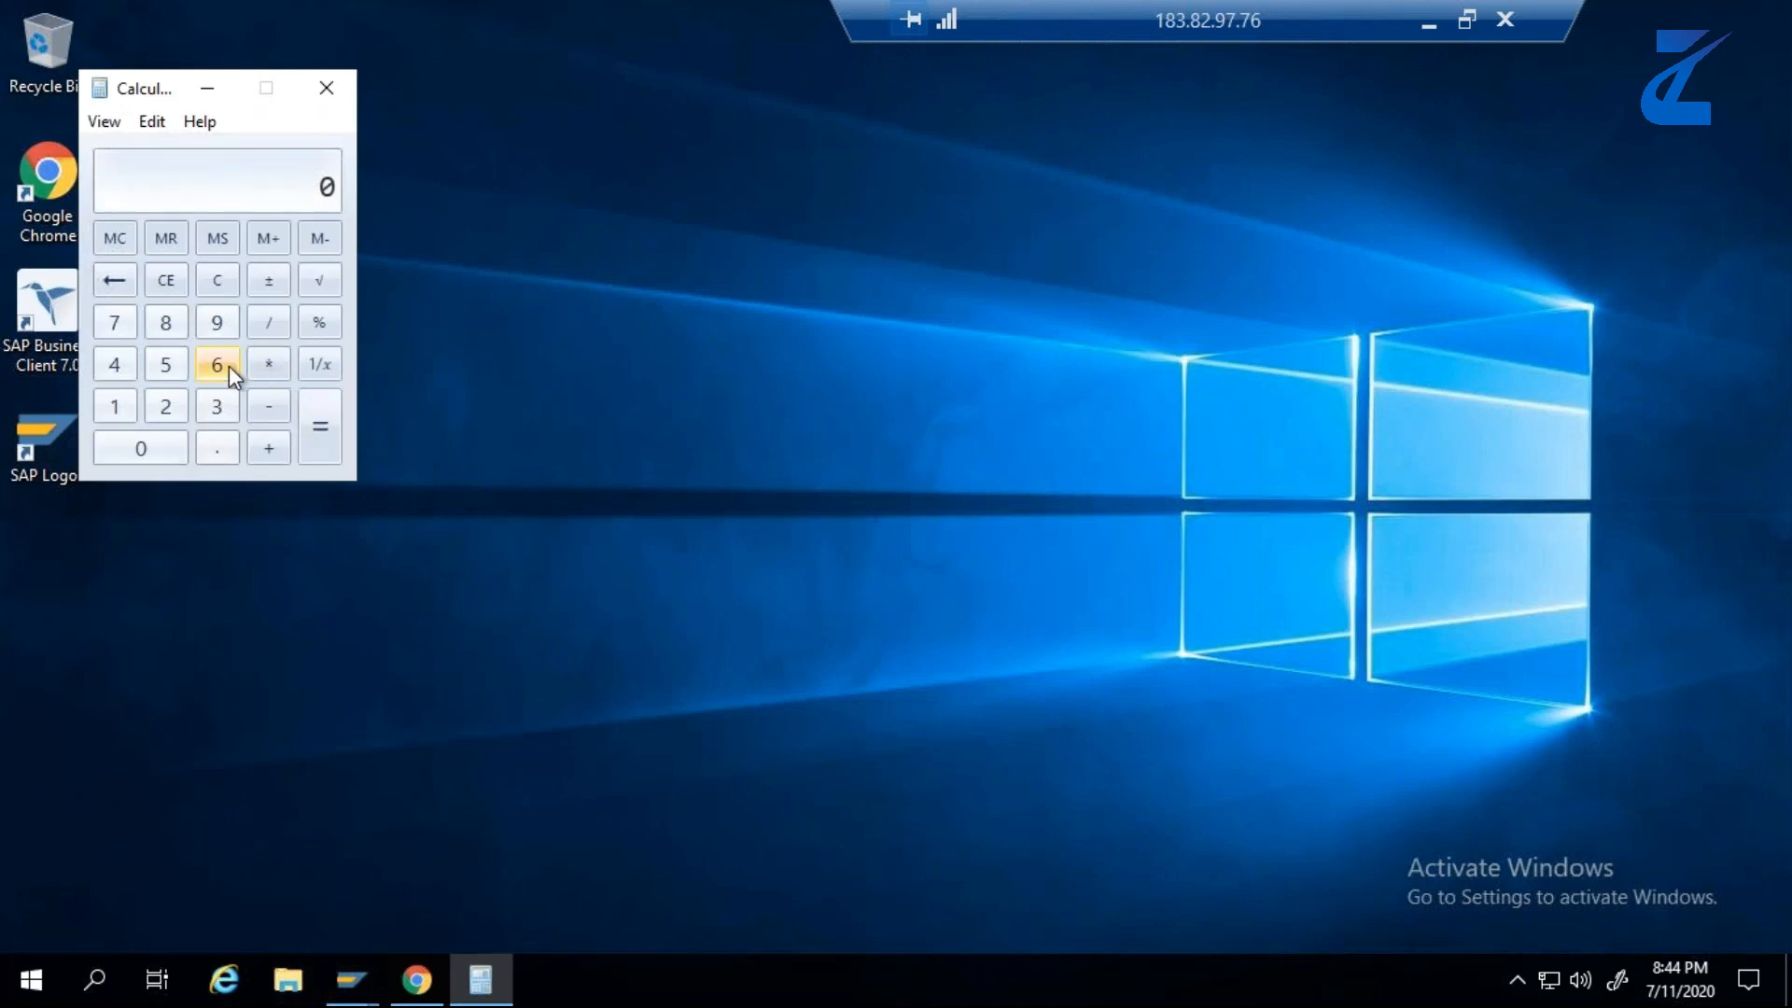
- Calculate the average of the three supplier scores as (75 + 75 + 50) / 3, minimize Calculator, and return to the chart in Chrome
left_click(161, 369)
left_click(265, 448)
left_click(114, 322)
left_click(161, 366)
left_click(267, 454)
left_click(173, 370)
left_click(168, 447)
left_click(313, 429)
left_click(261, 327)
left_click(218, 405)
left_click(320, 430)
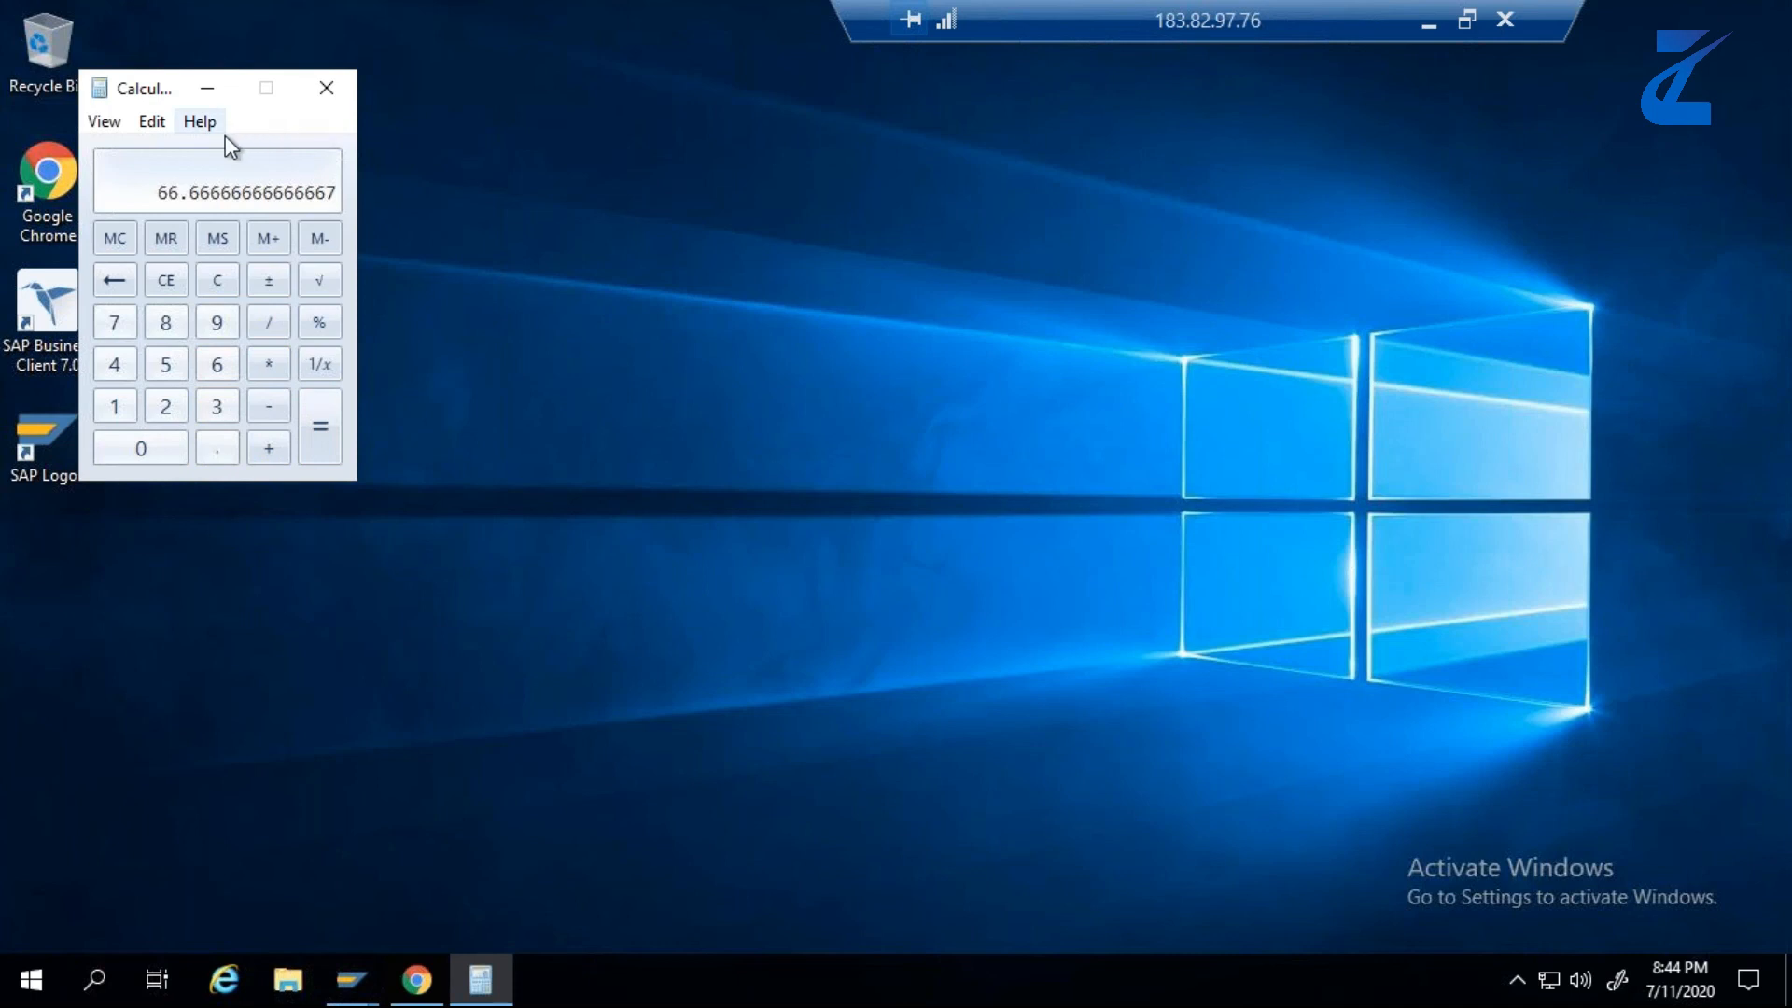
left_click(206, 86)
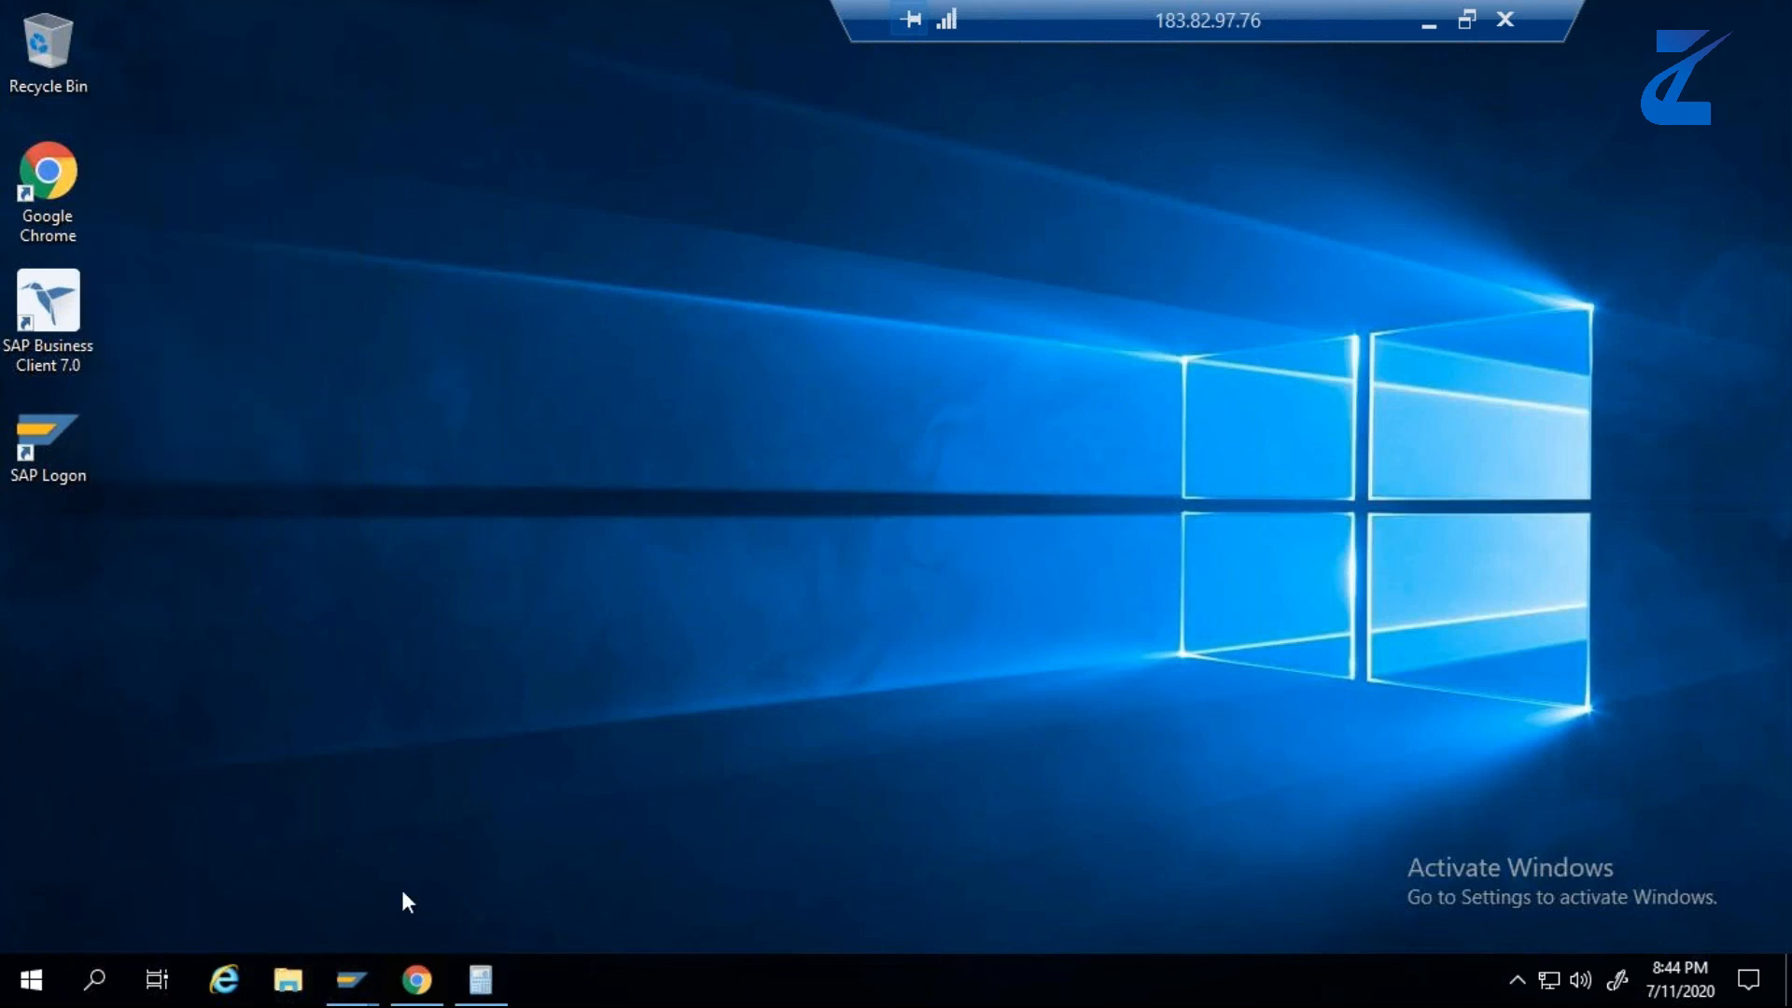
left_click(417, 980)
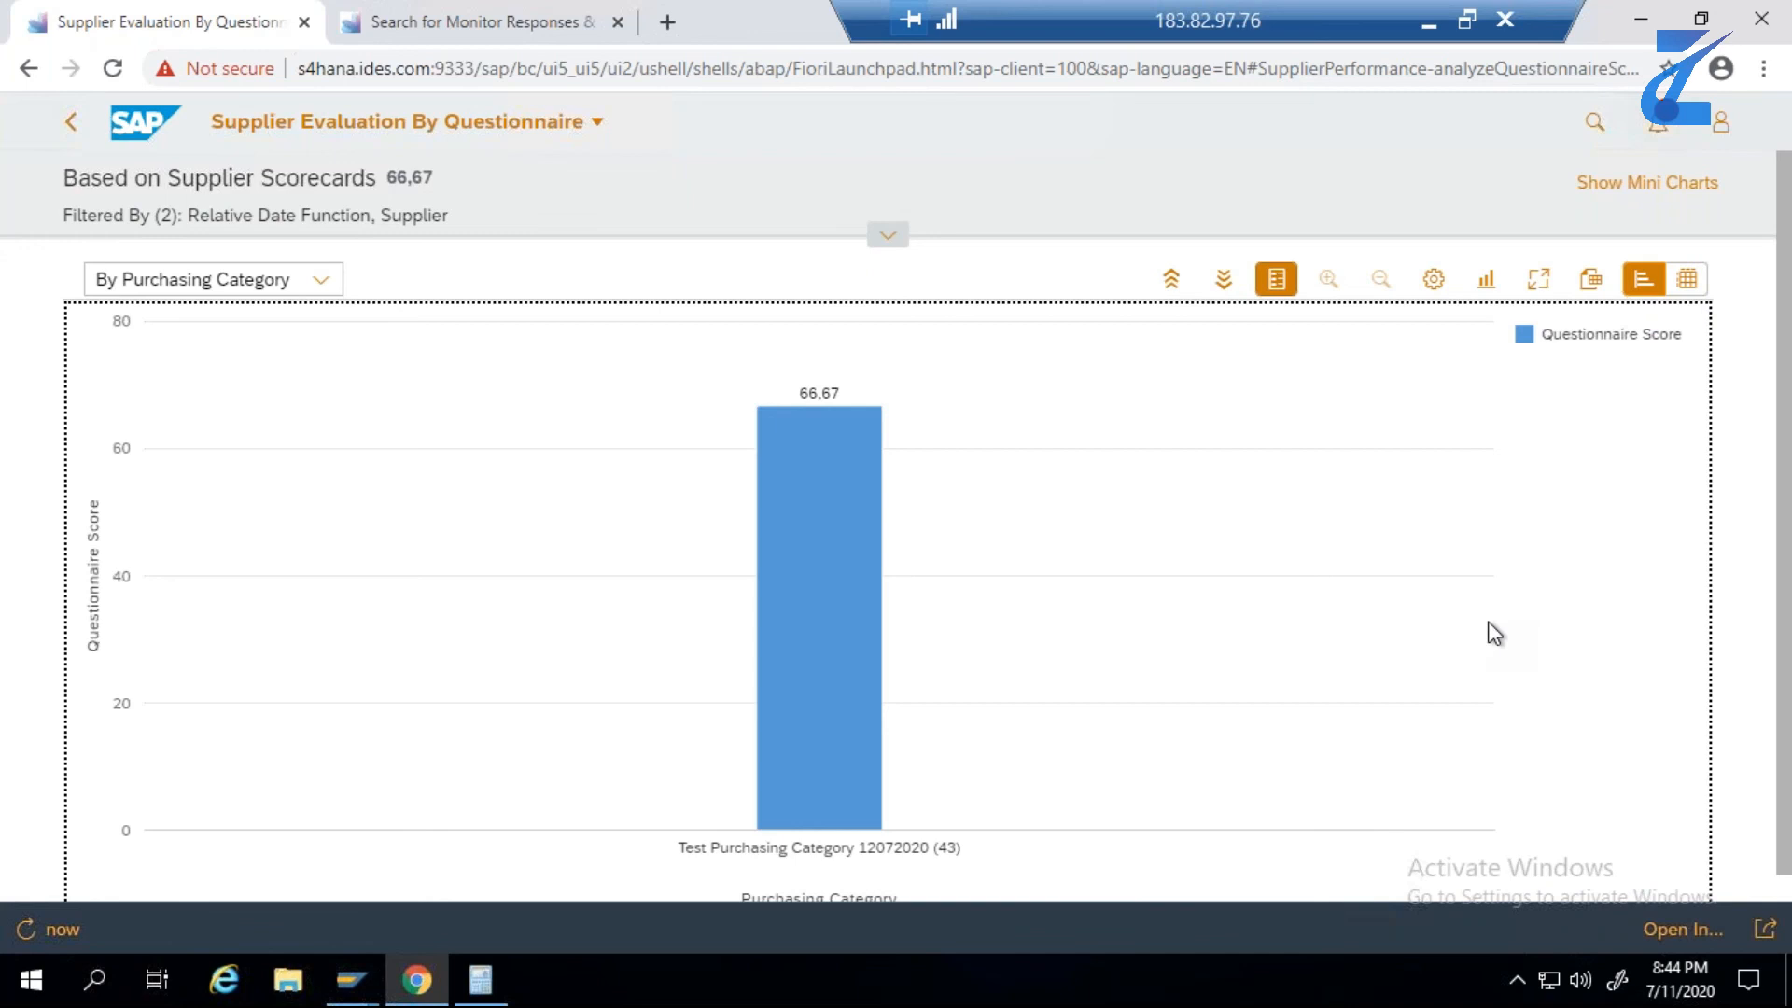
- Expand the filter area and group the questionnaire score chart by supplier again
left_click(892, 241)
left_click(157, 338)
left_click(548, 350)
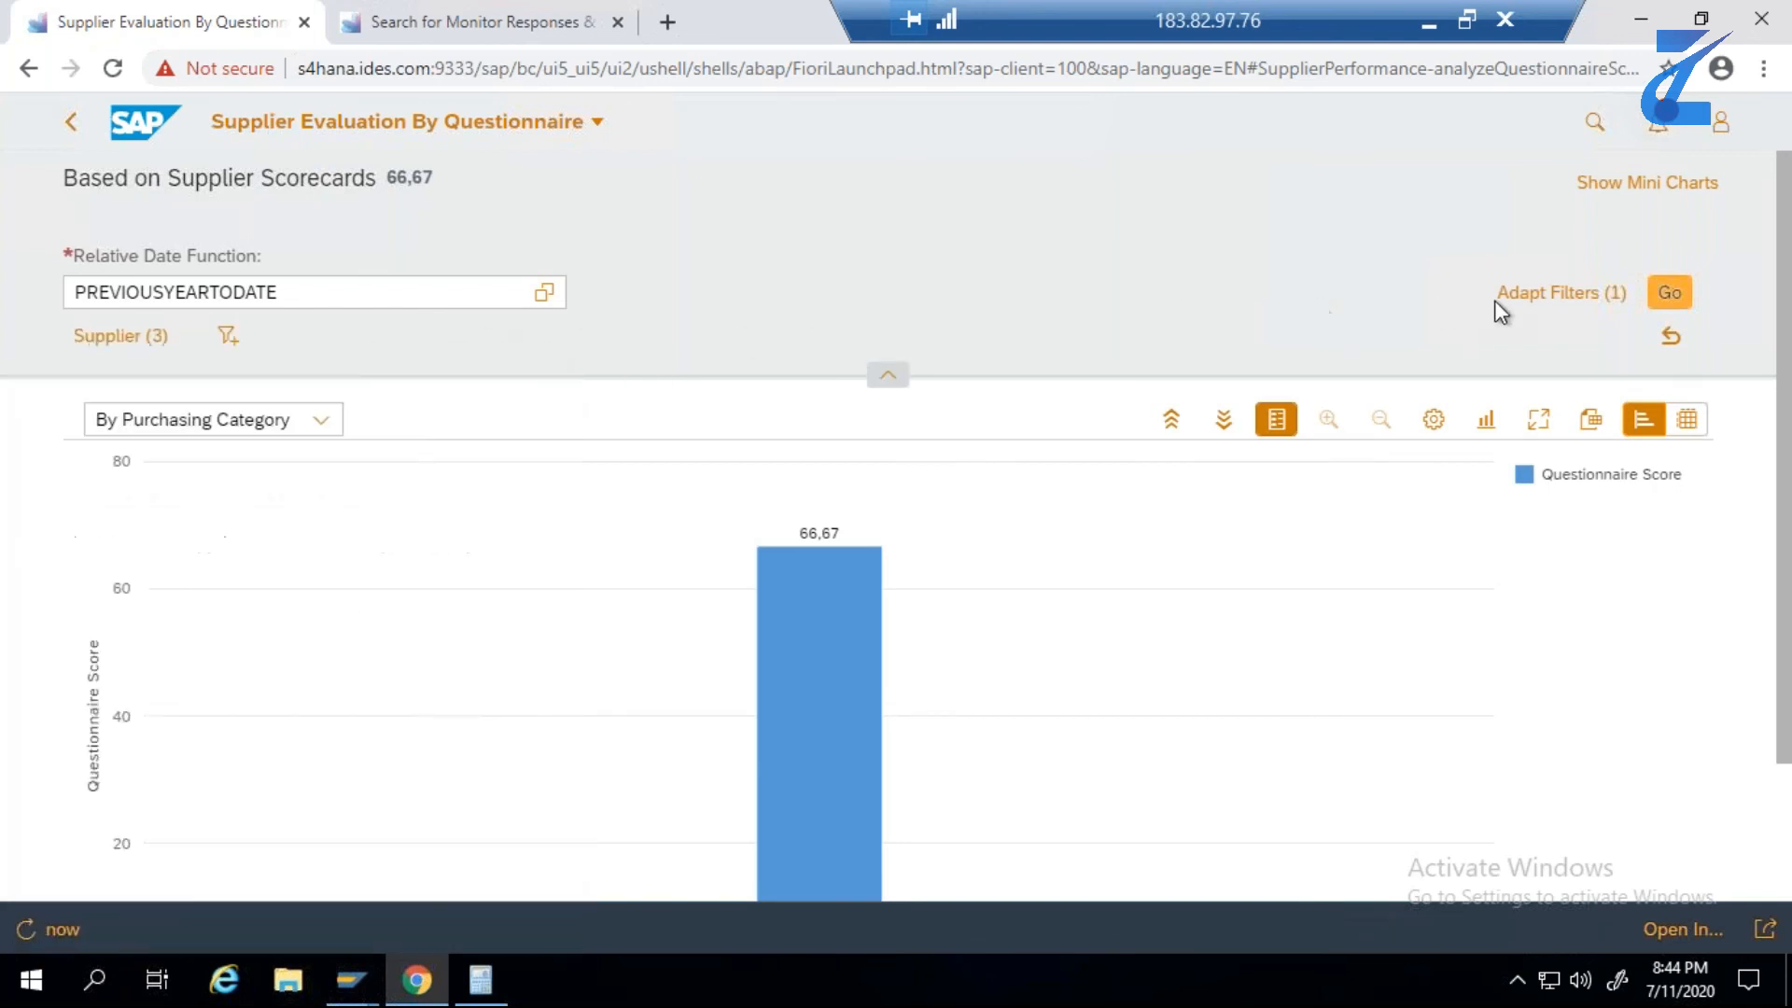
left_click(320, 422)
left_click(271, 462)
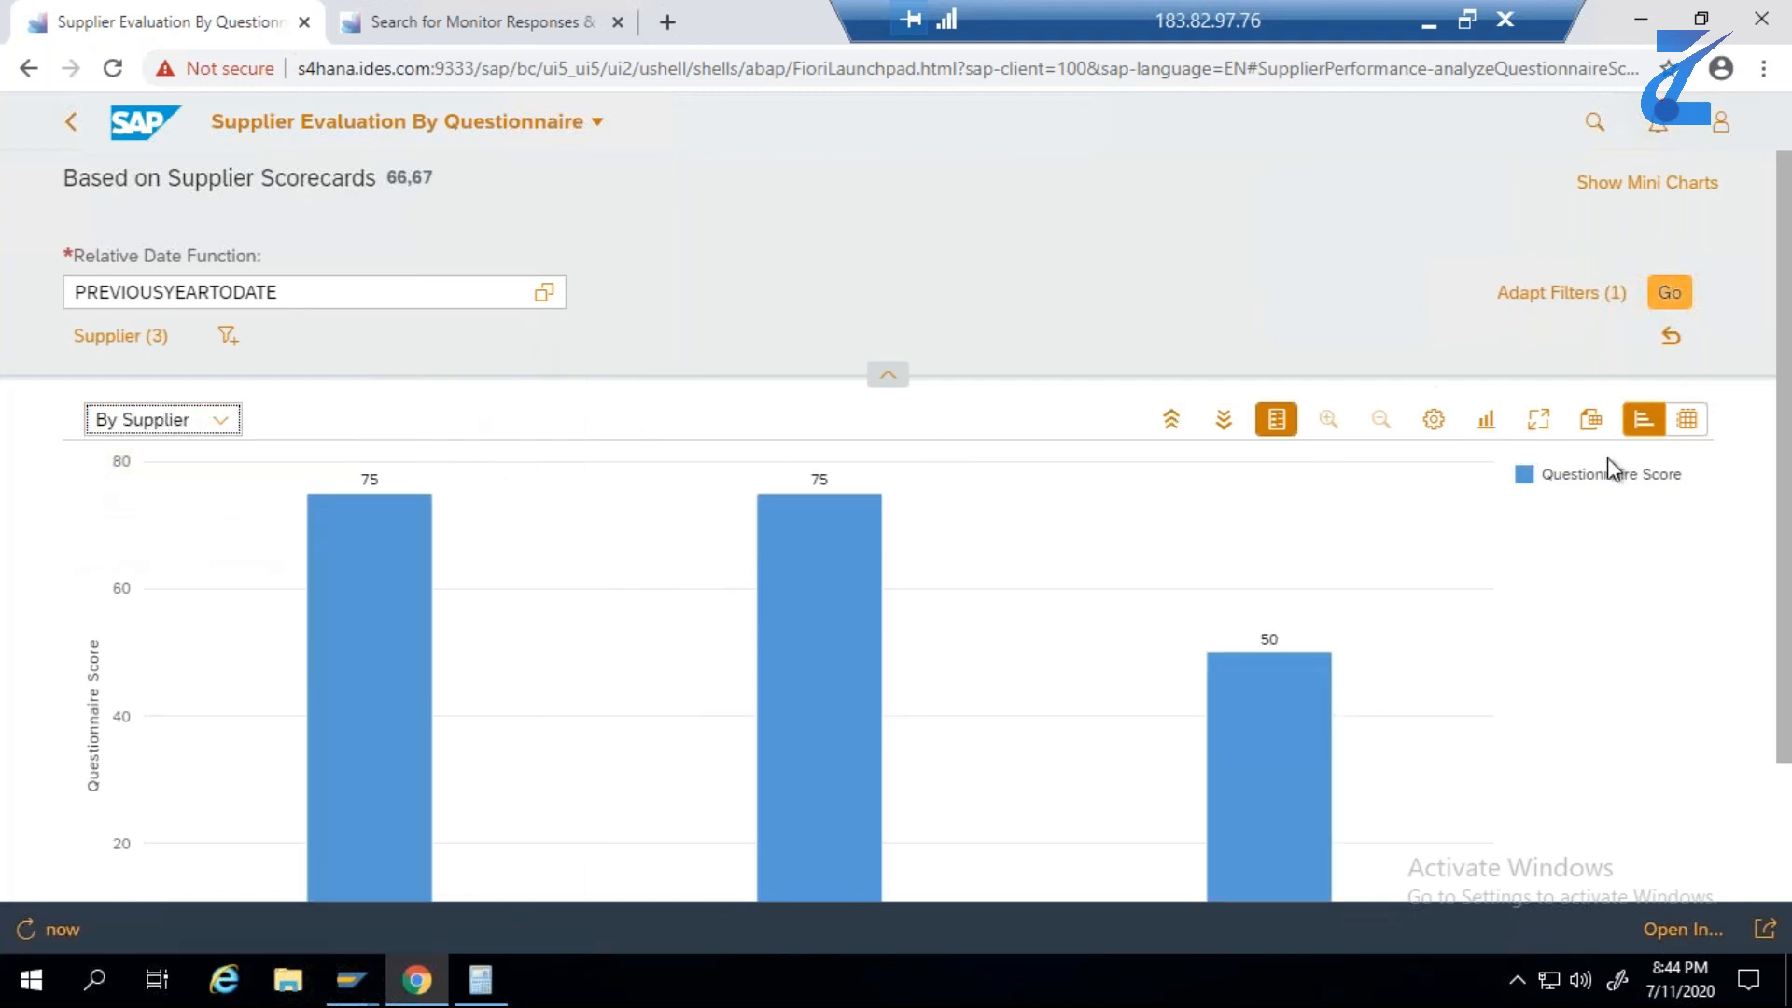
- View the questionnaire scores by supplier as a table, and return to the chart view
left_click_drag(1777, 546, 1787, 412)
left_click(1642, 422)
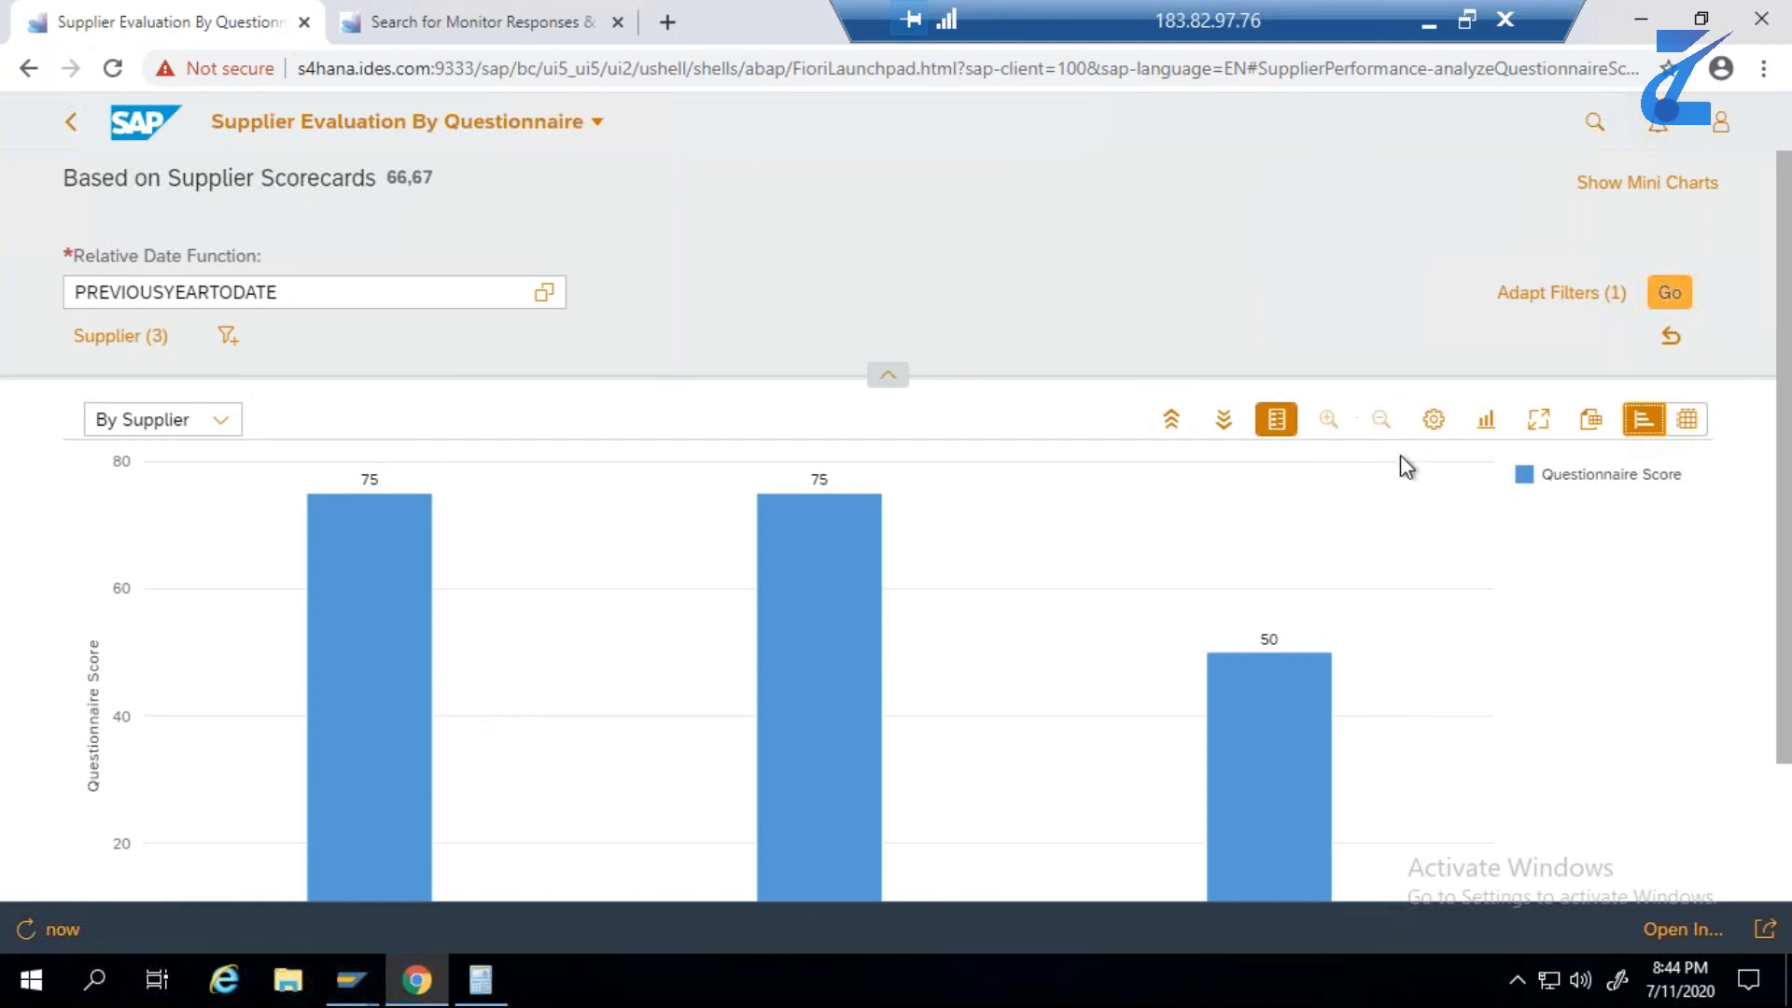
left_click(1696, 424)
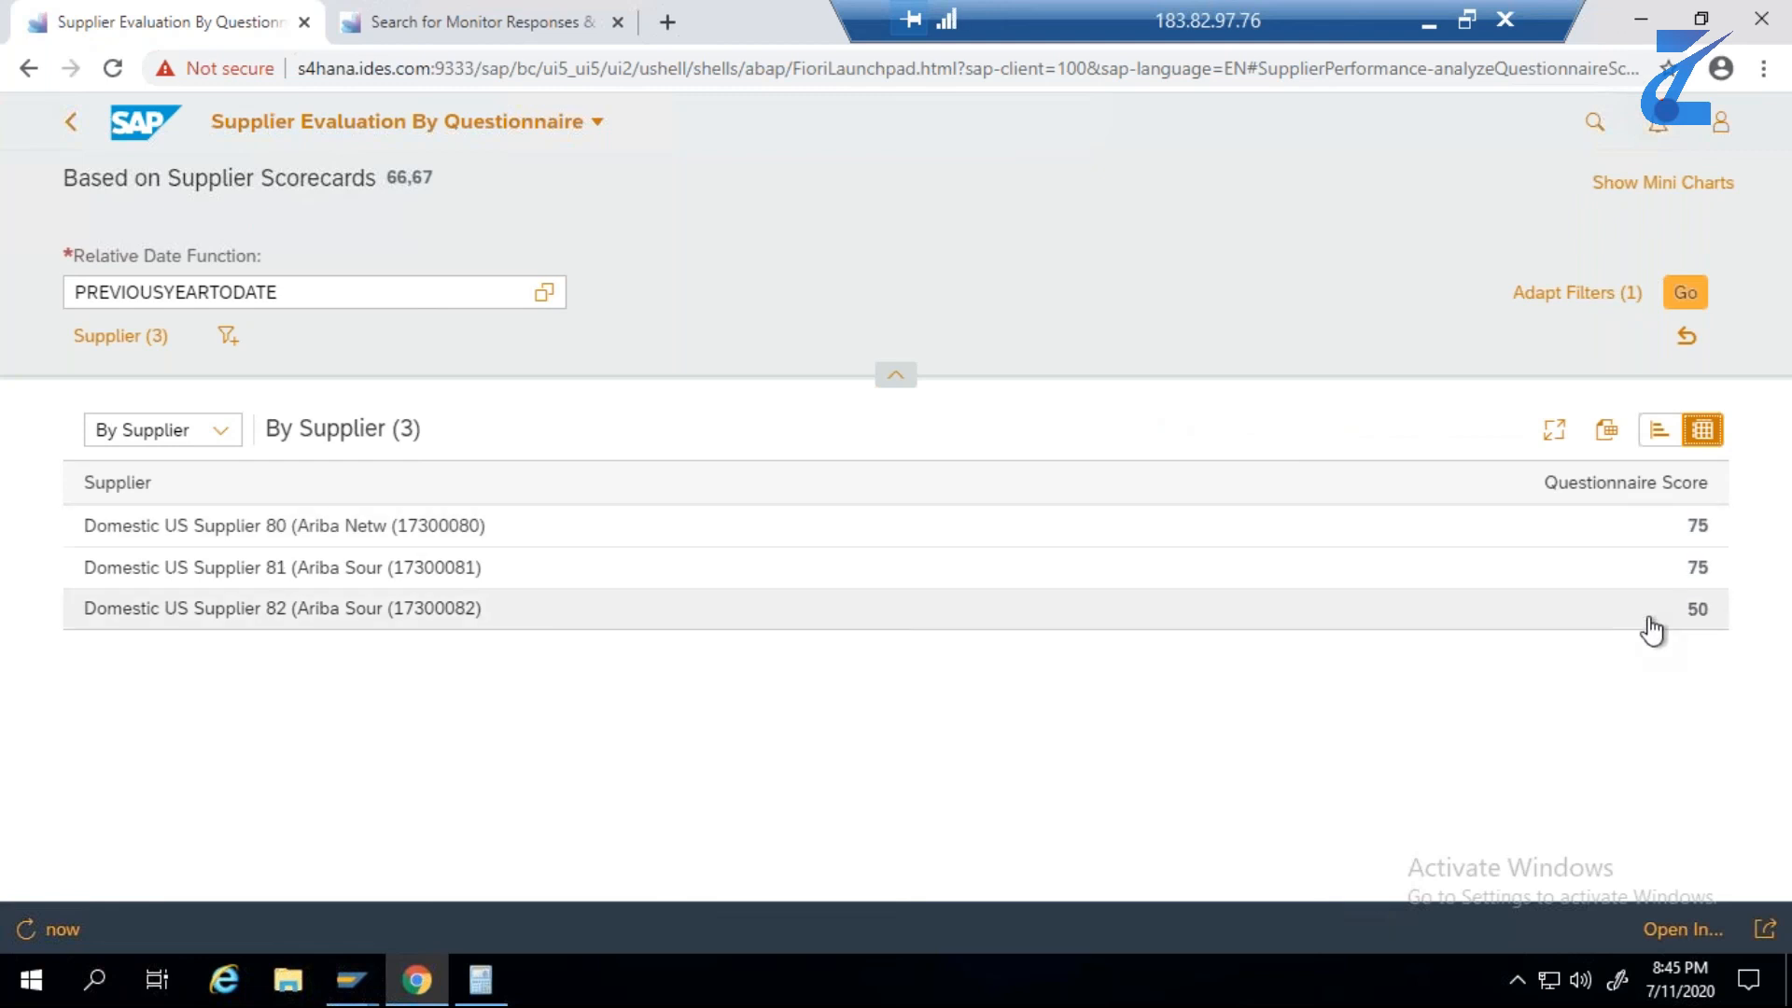
left_click(1660, 431)
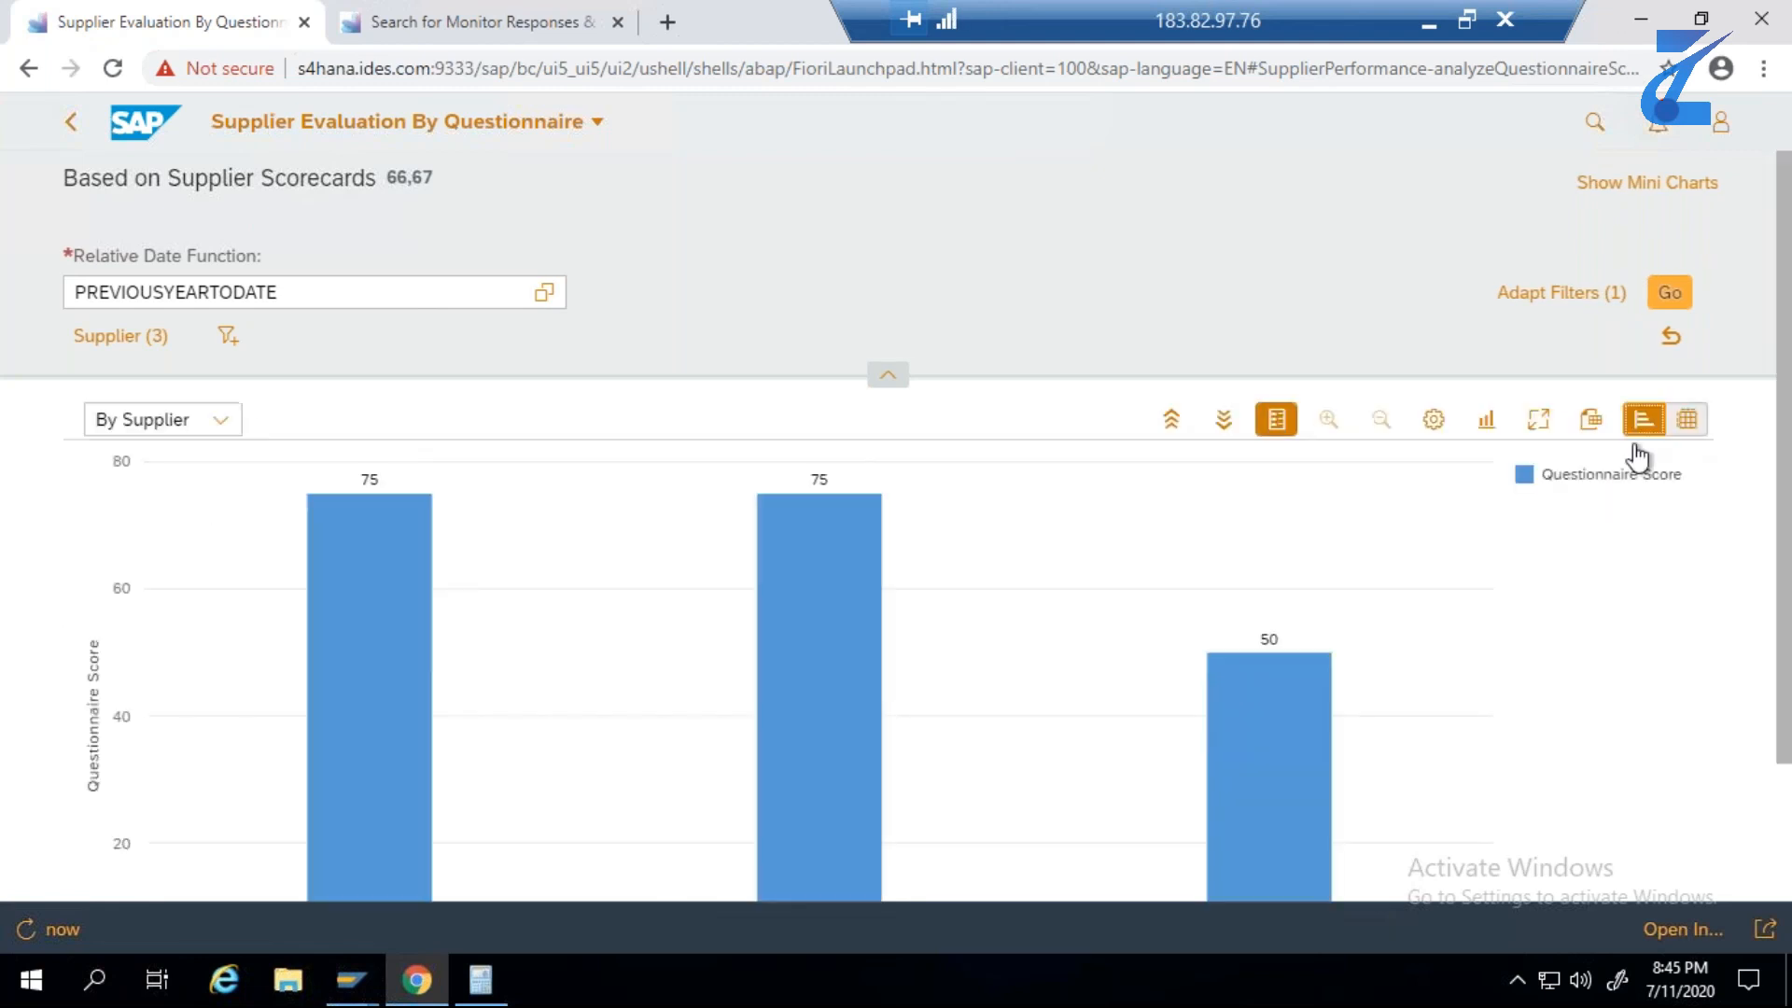
- Hide the legend of the By Supplier questionnaire score chart and look over the full chart
left_click(1288, 431)
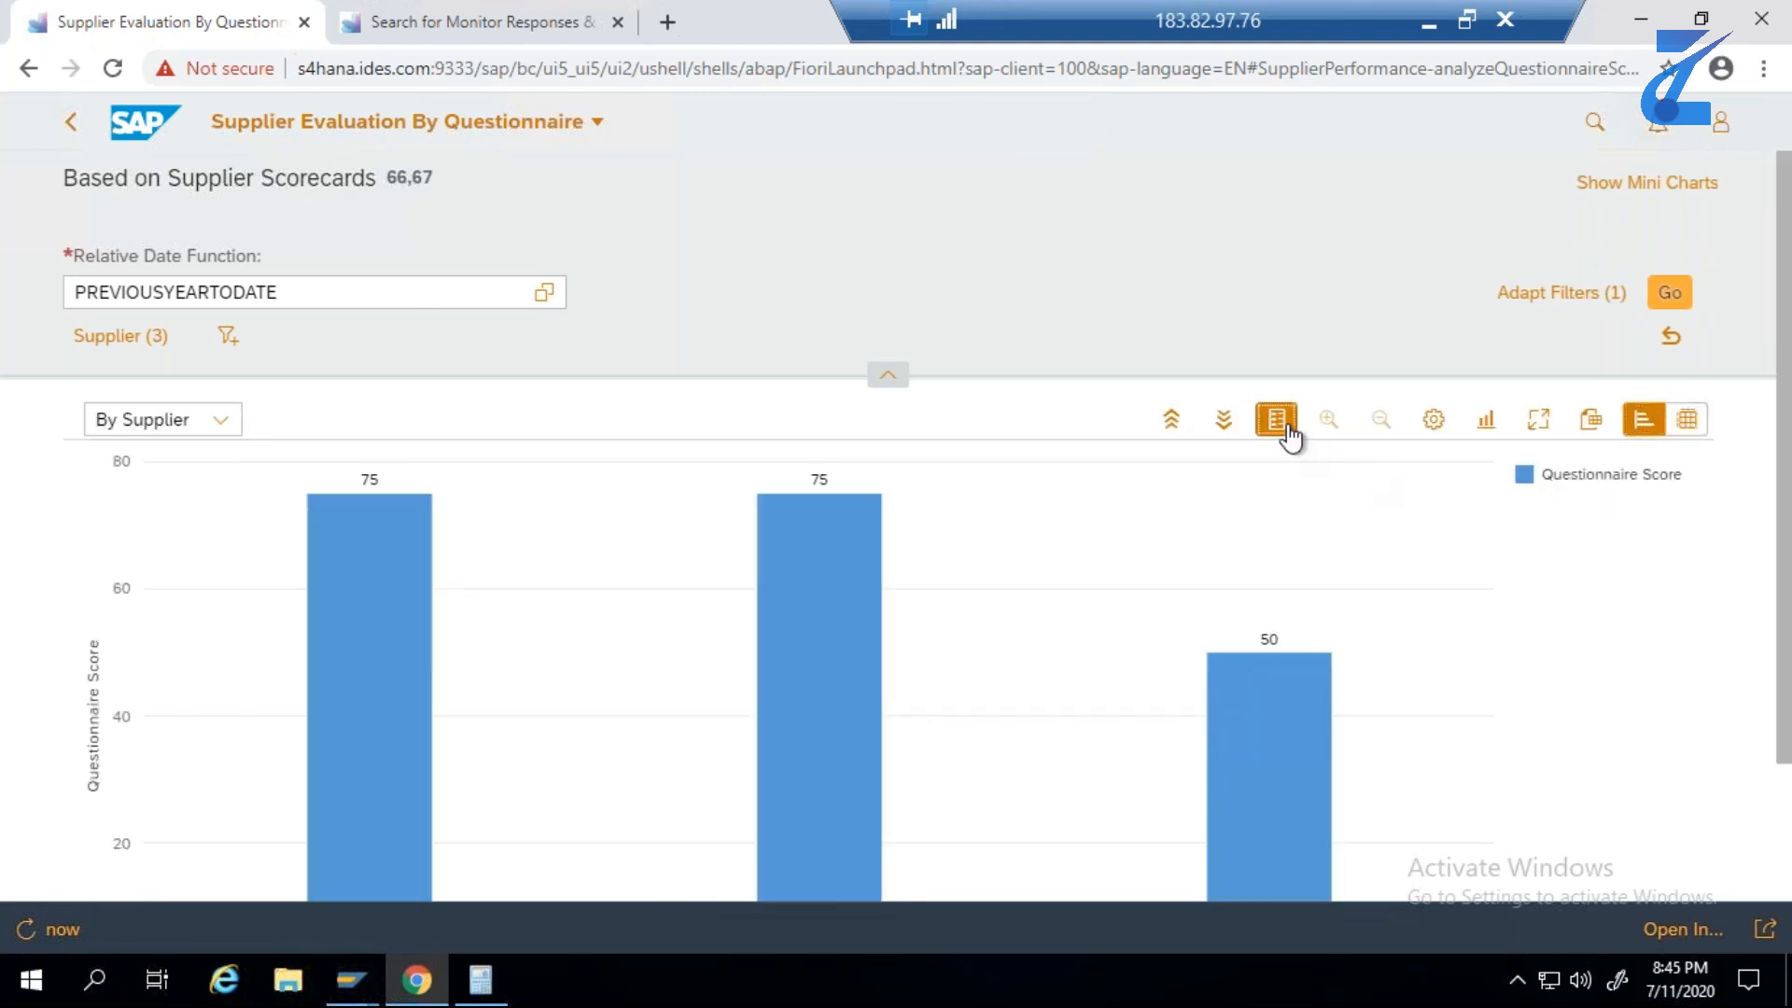
left_click(1646, 439)
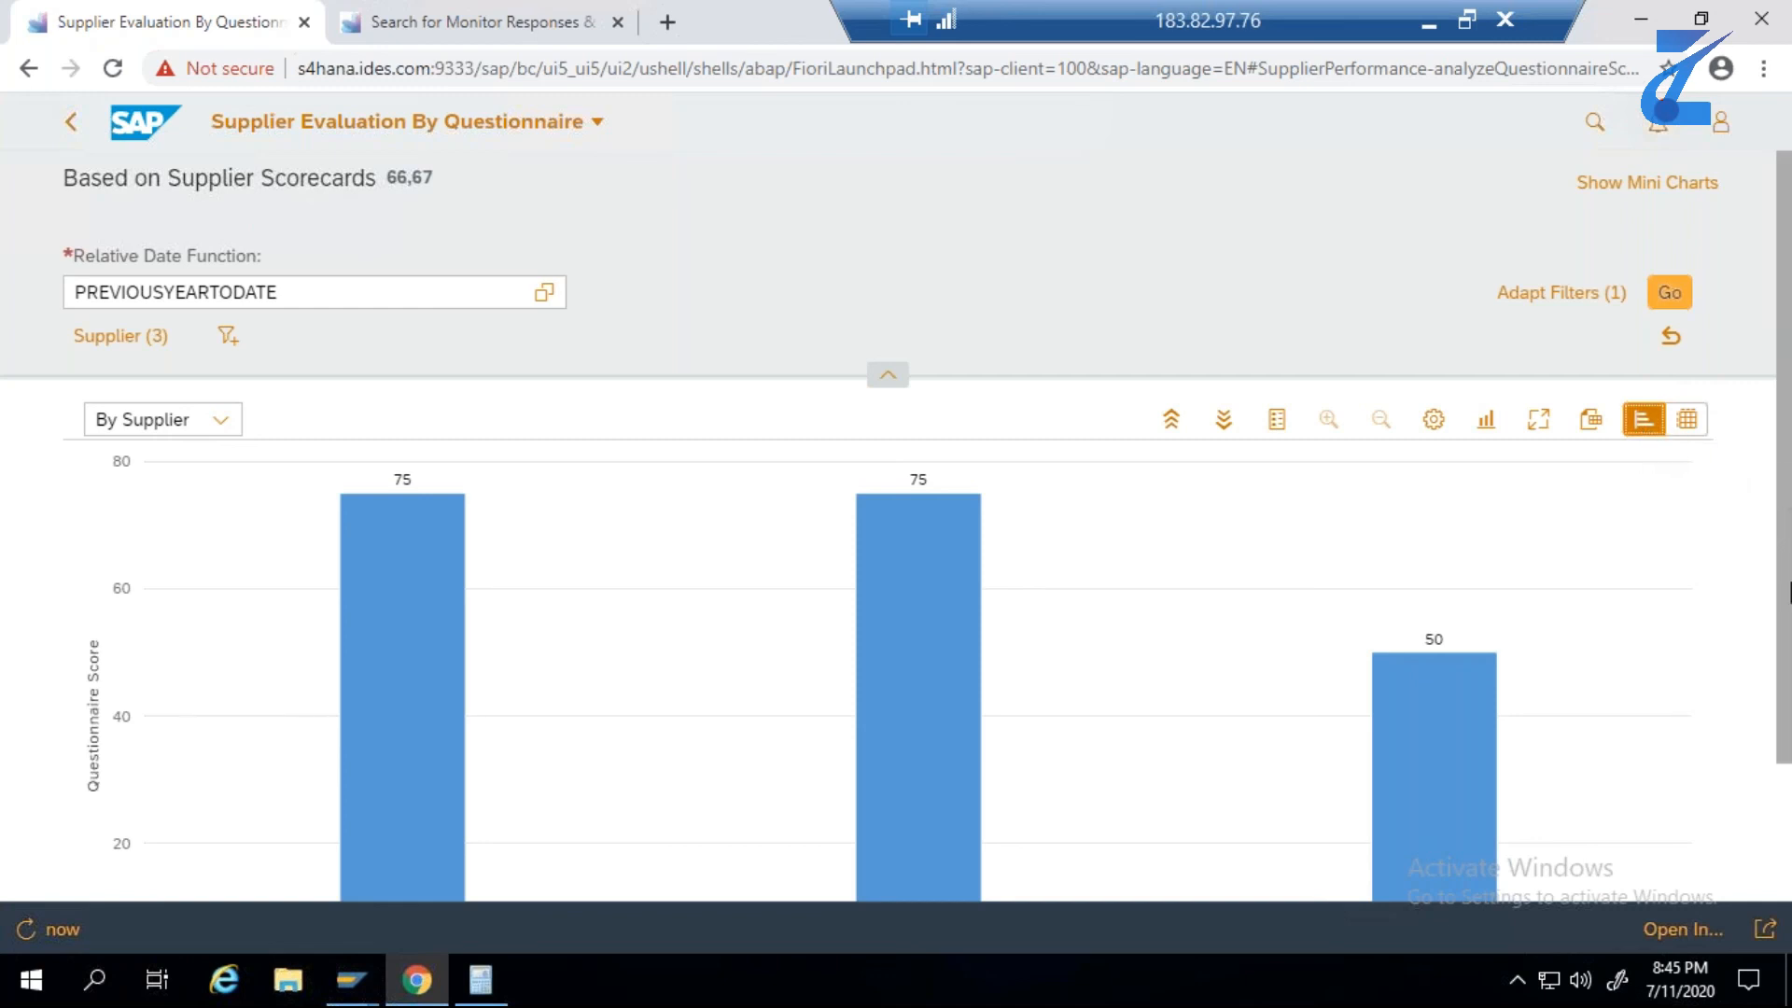
scroll(1785, 495, "down", 2)
scroll(1785, 532, "up", 2)
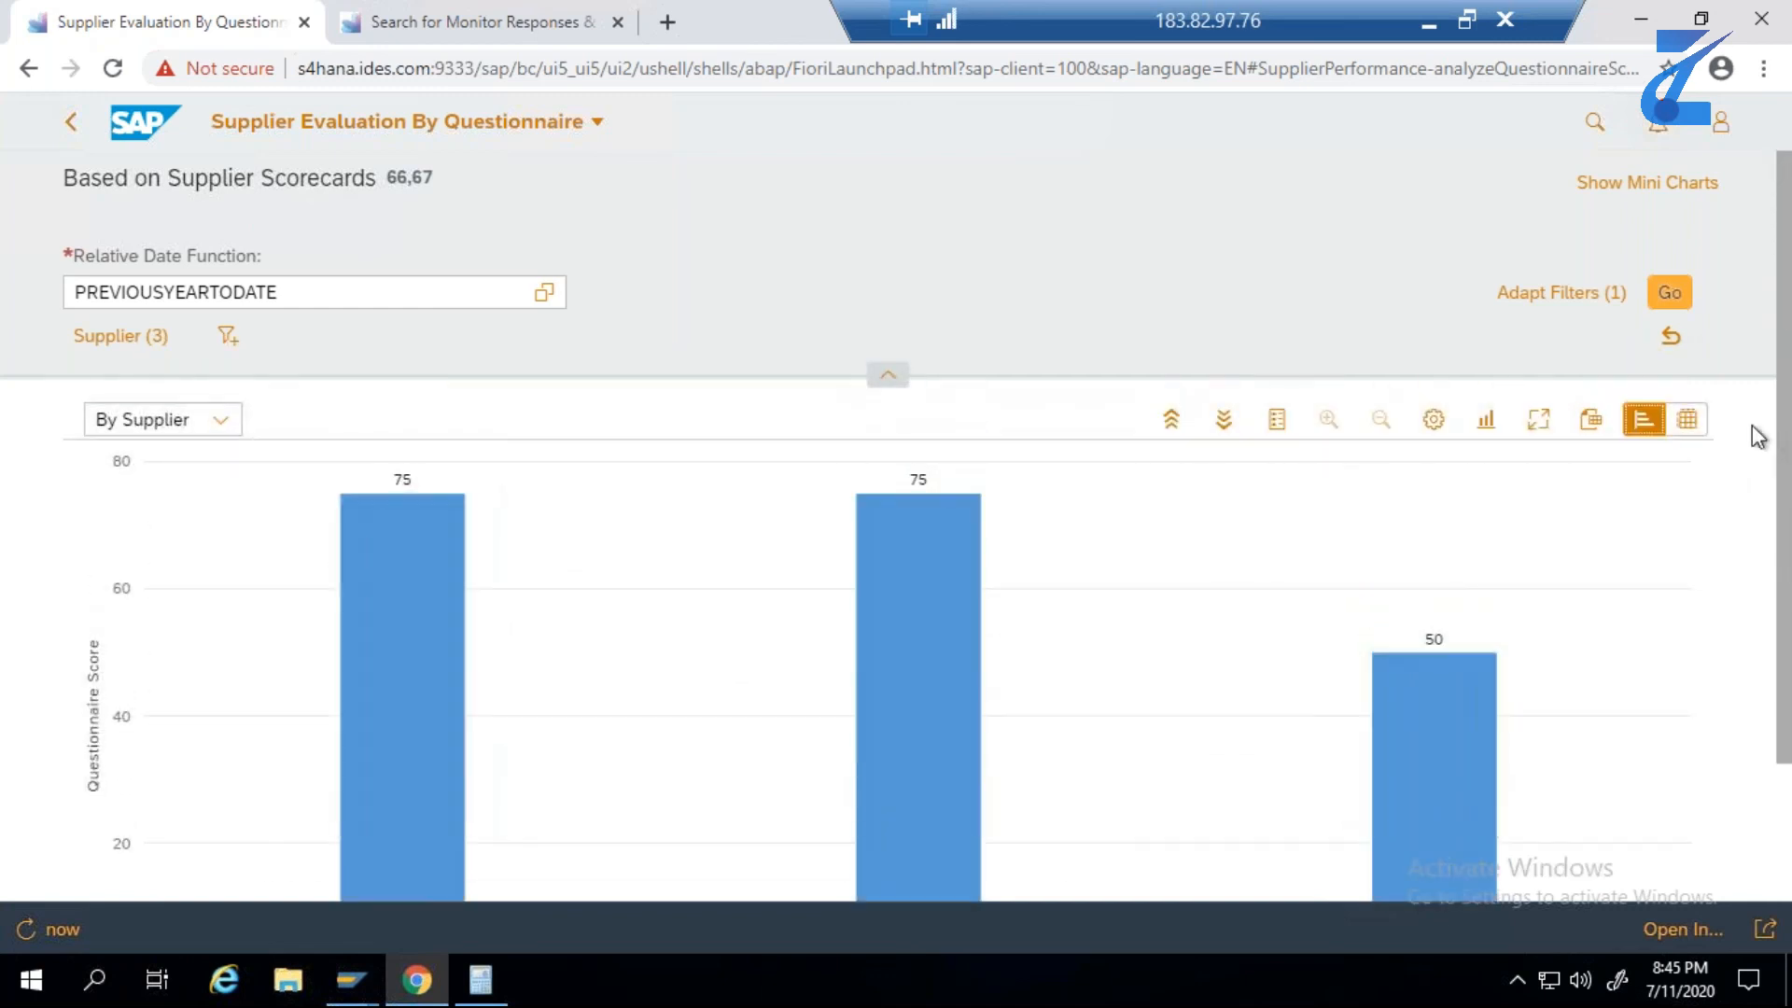
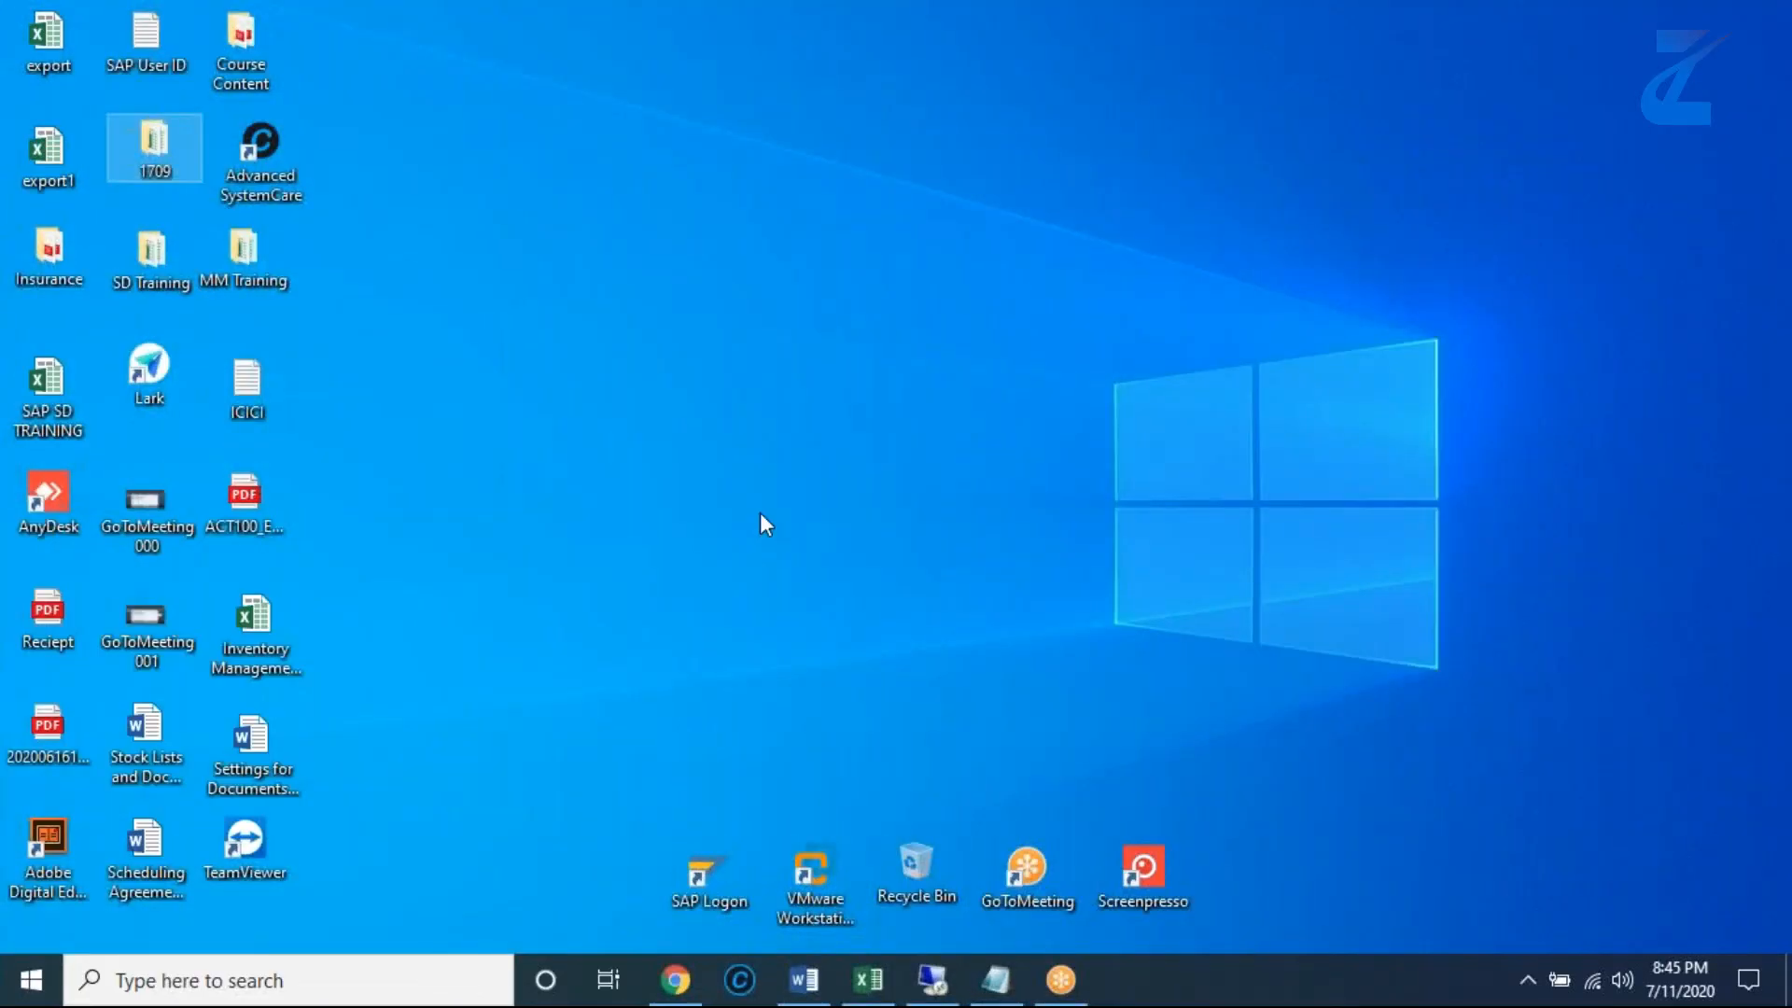
- Switch to the Excel workbook and copy the app name "Supplier Evaluation Weighting and Scoring" from cell C10 of the Test Data sheet
left_click(876, 988)
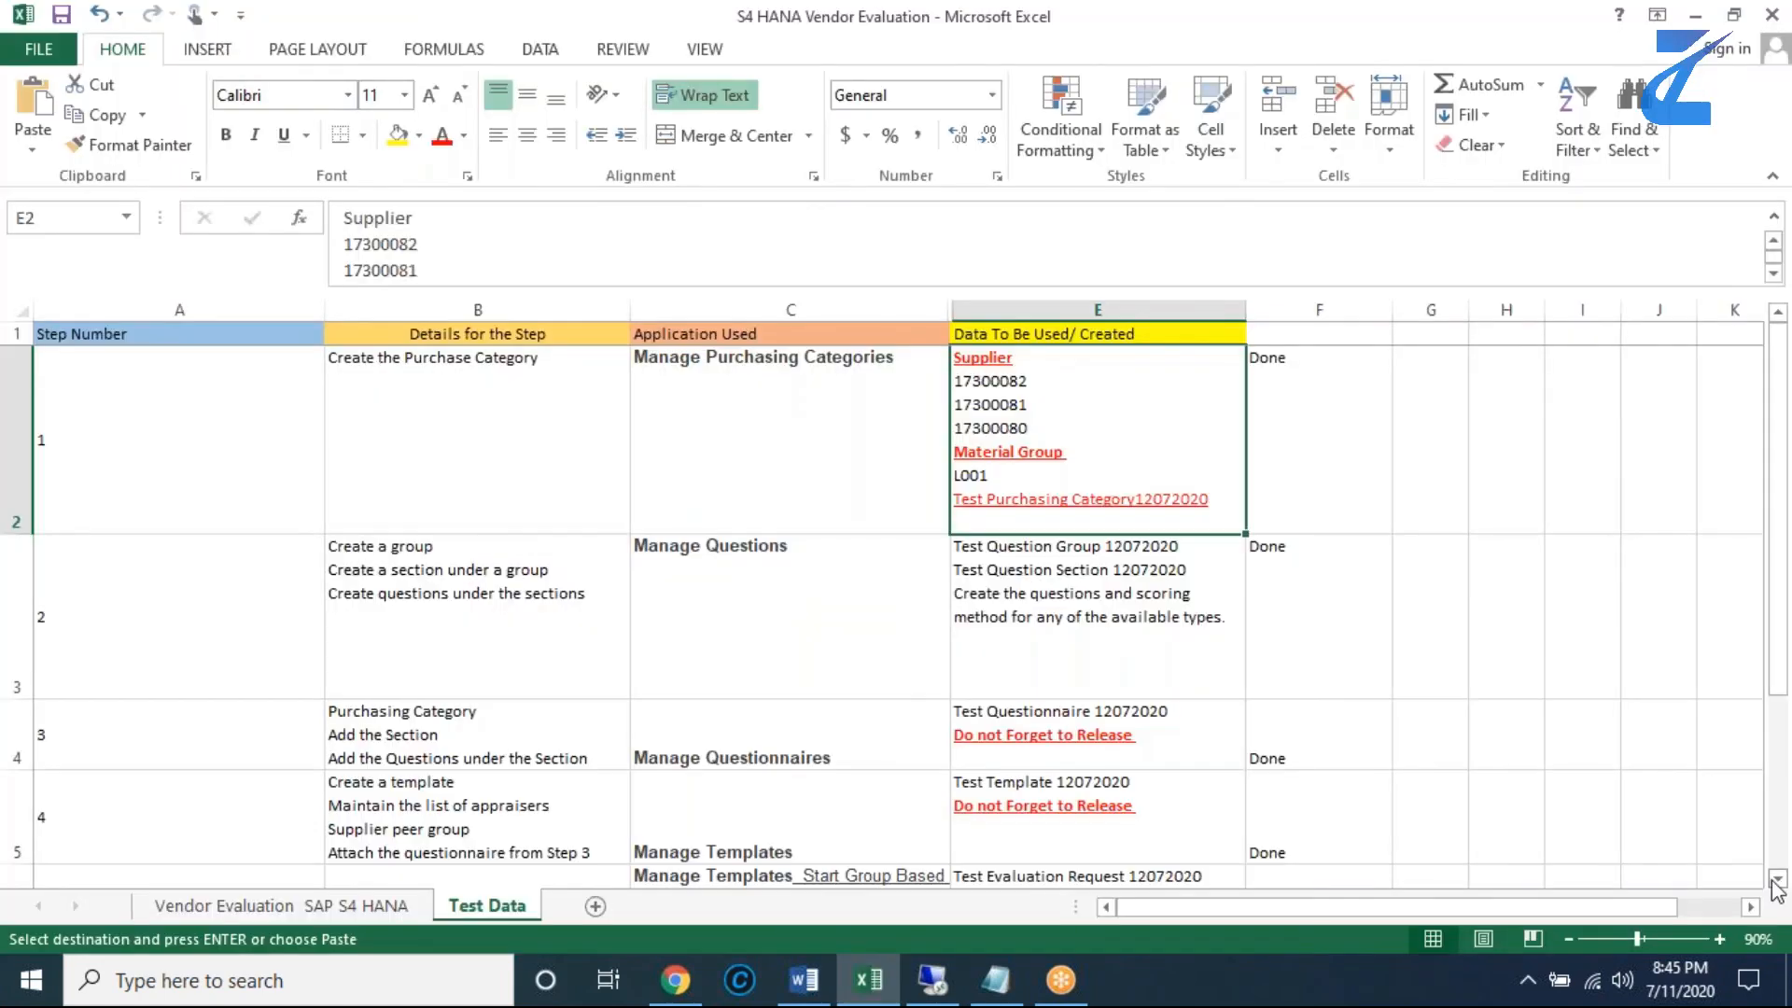
left_click(1773, 880)
left_click(1773, 880)
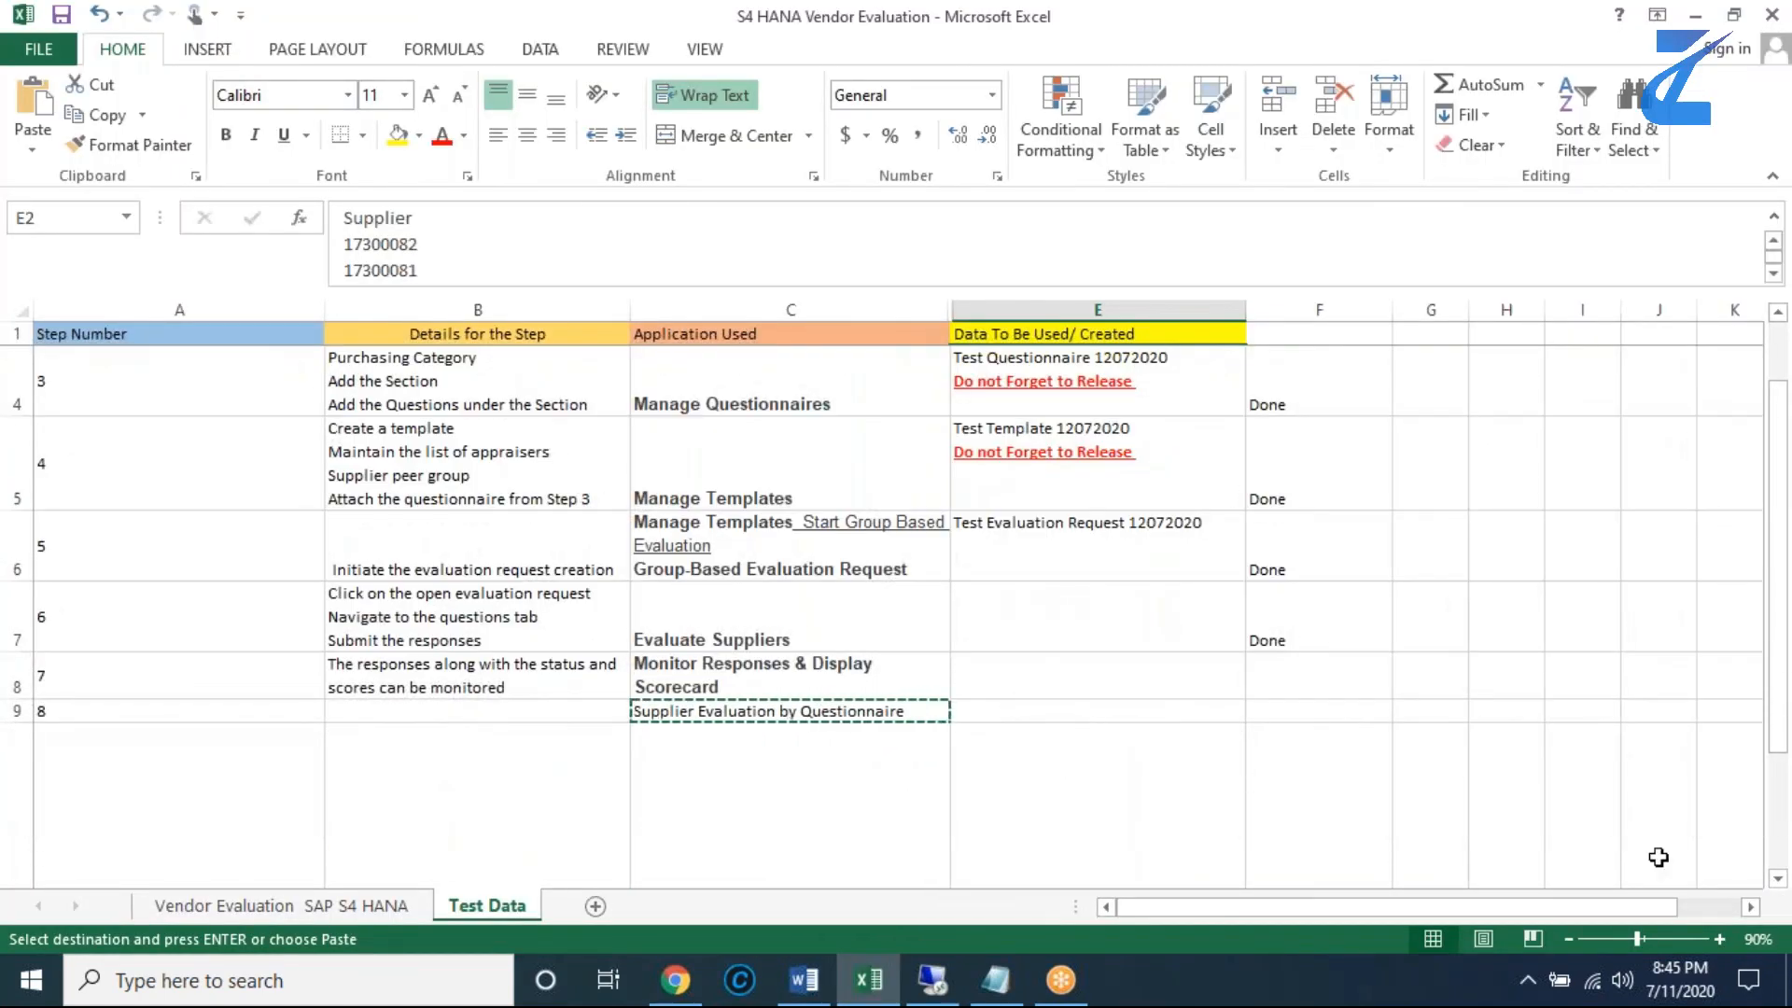
left_click(1777, 879)
left_click(1777, 879)
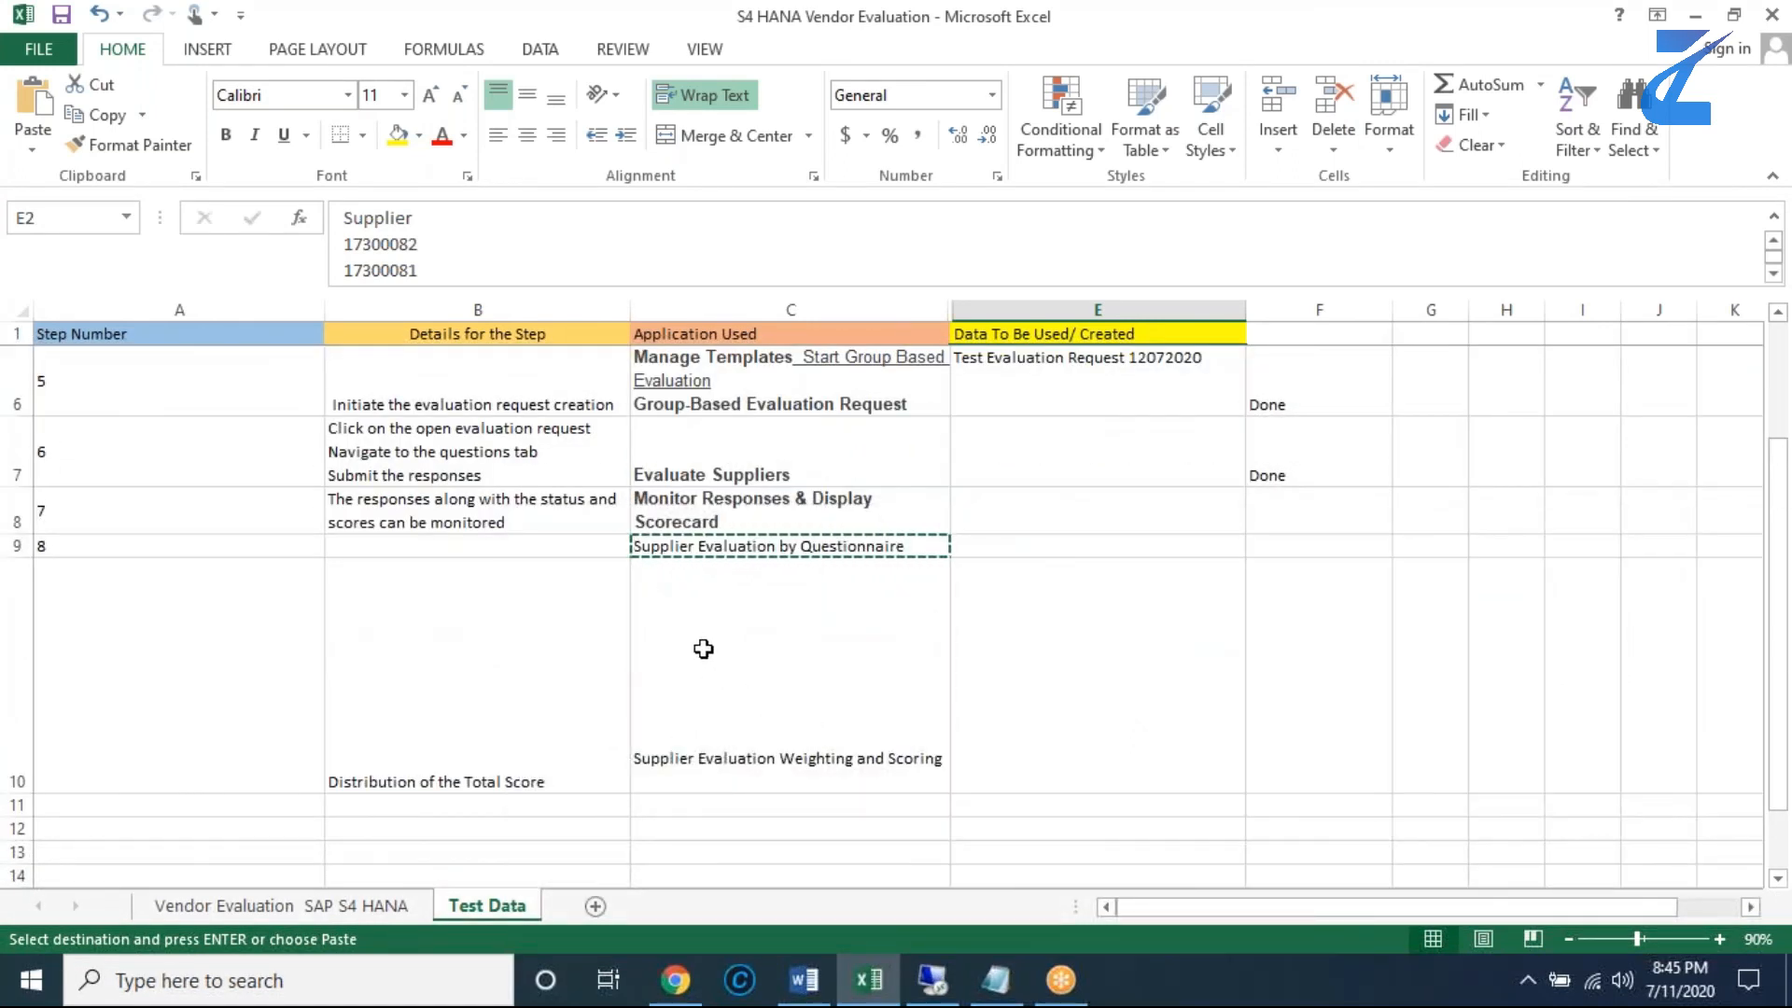
key("Escape")
left_click(681, 748)
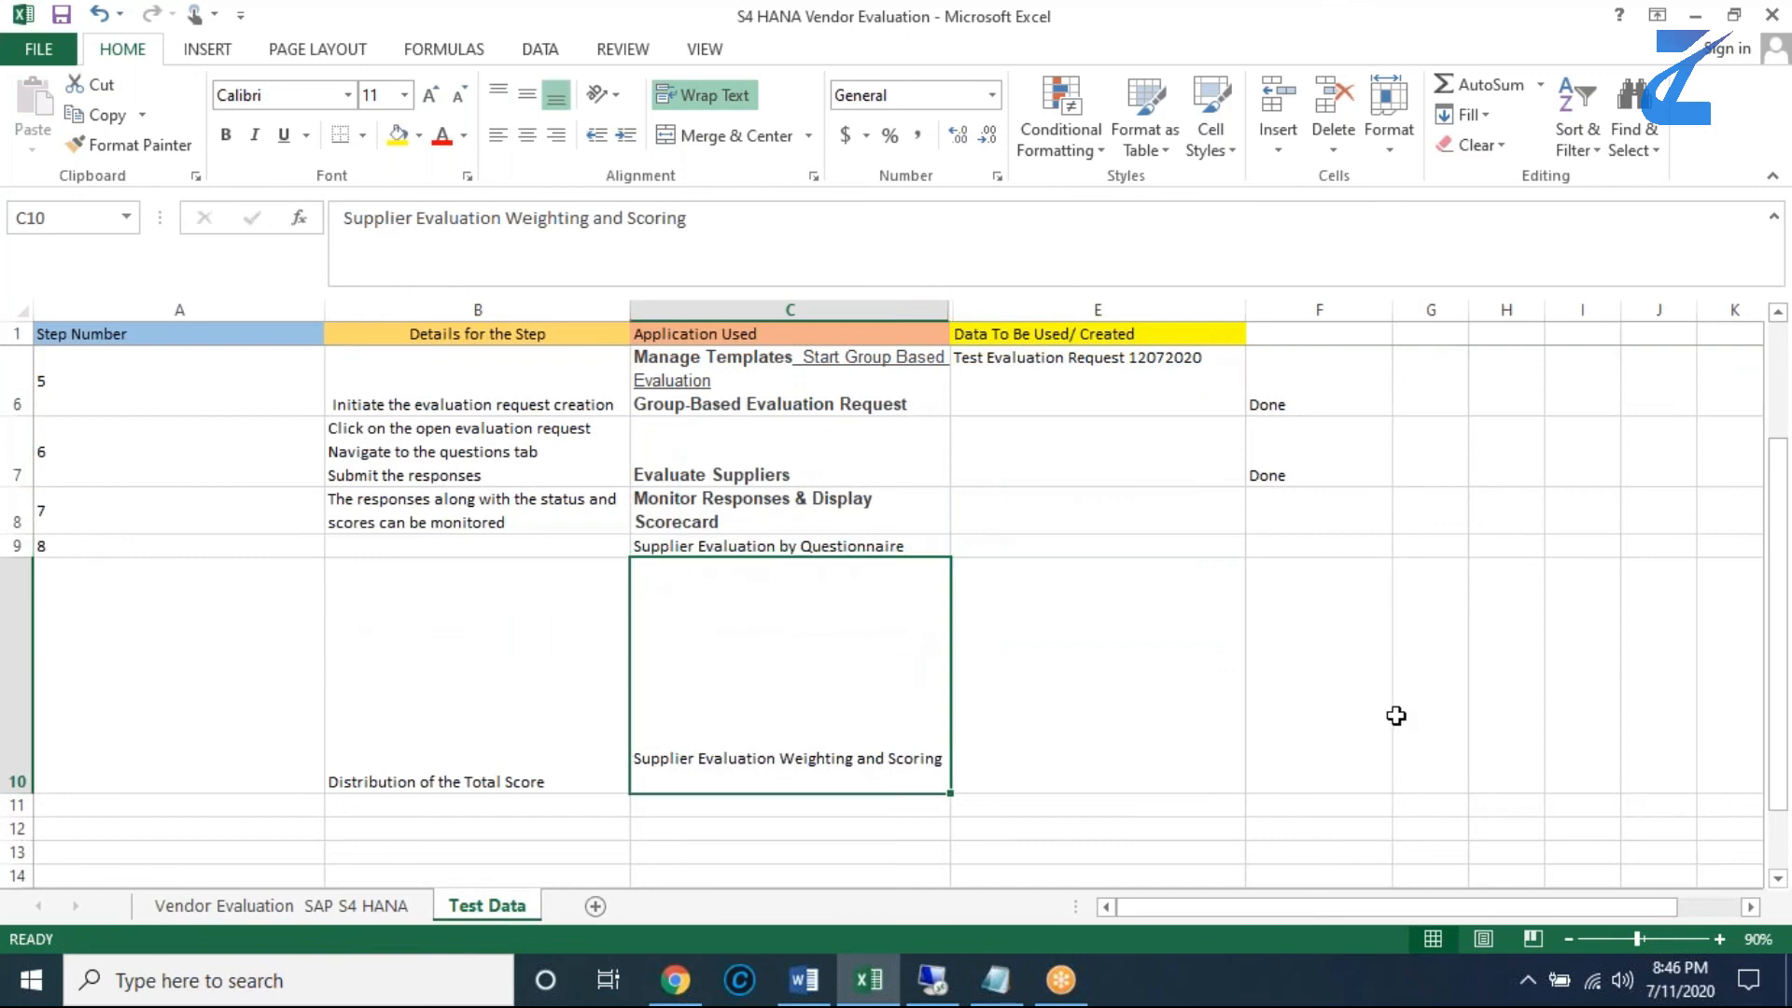
key("ctrl+c")
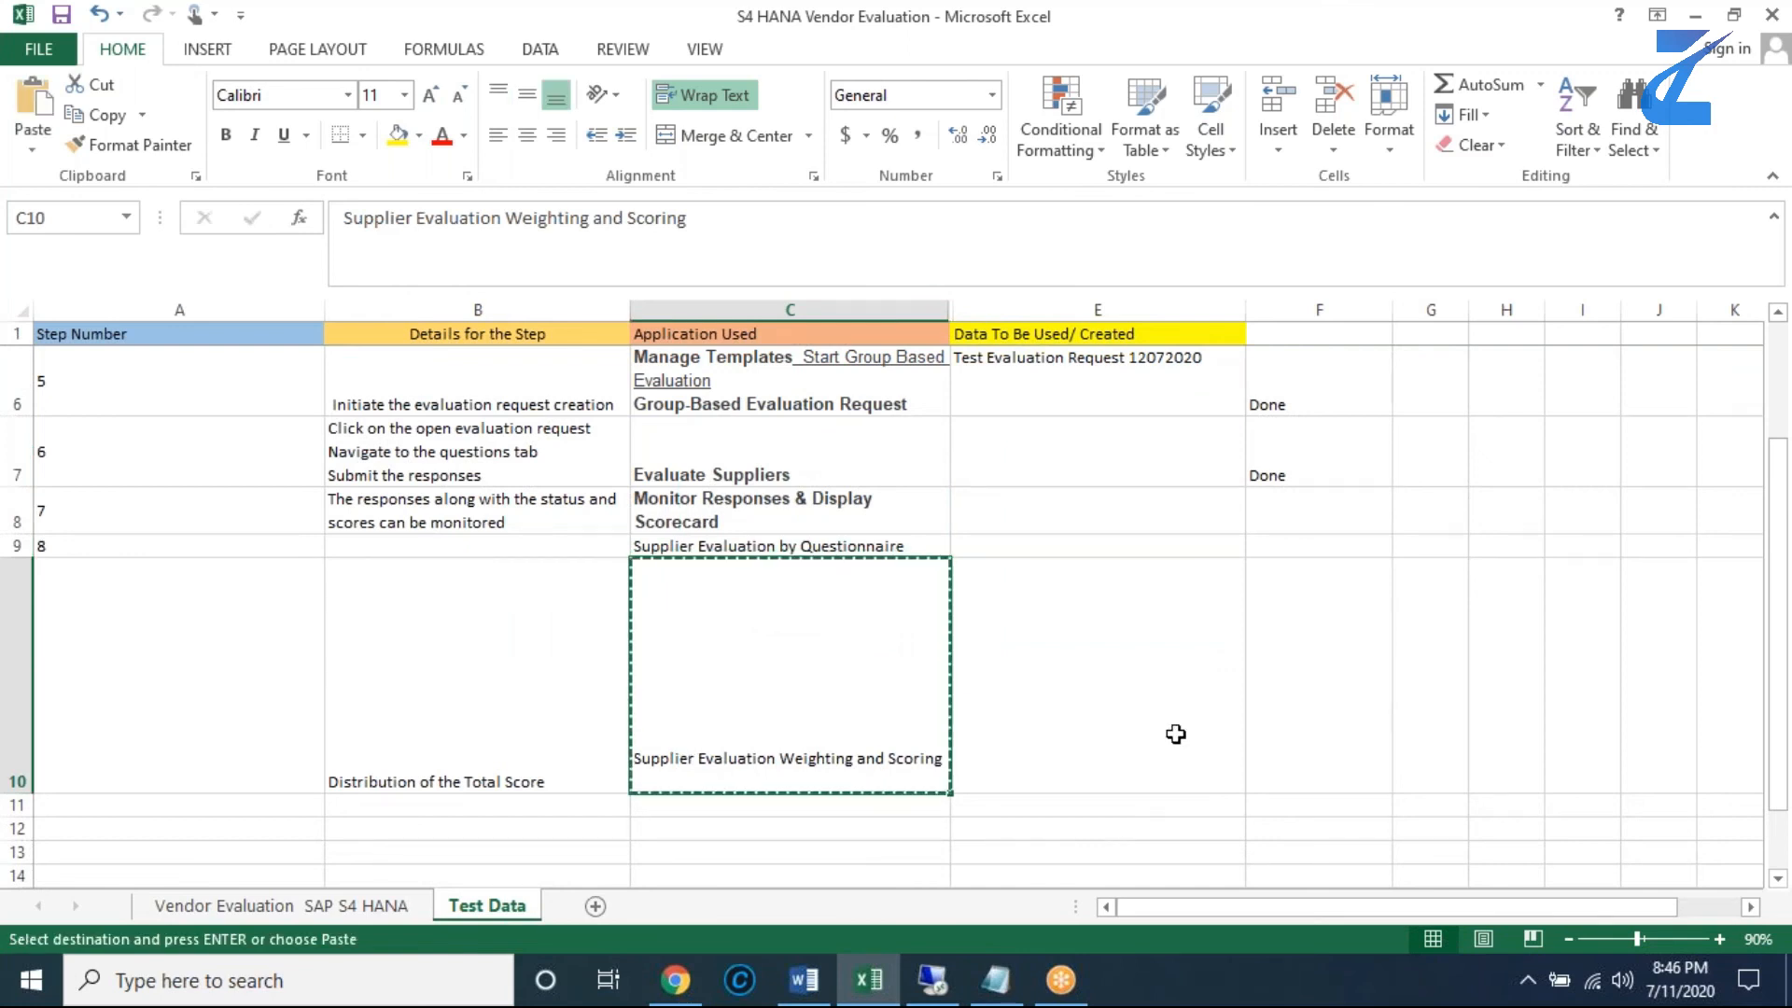
- Return to the remote desktop's Chrome window and close the browser page with the Monitor Responses & Display Scorecard search
left_click(931, 981)
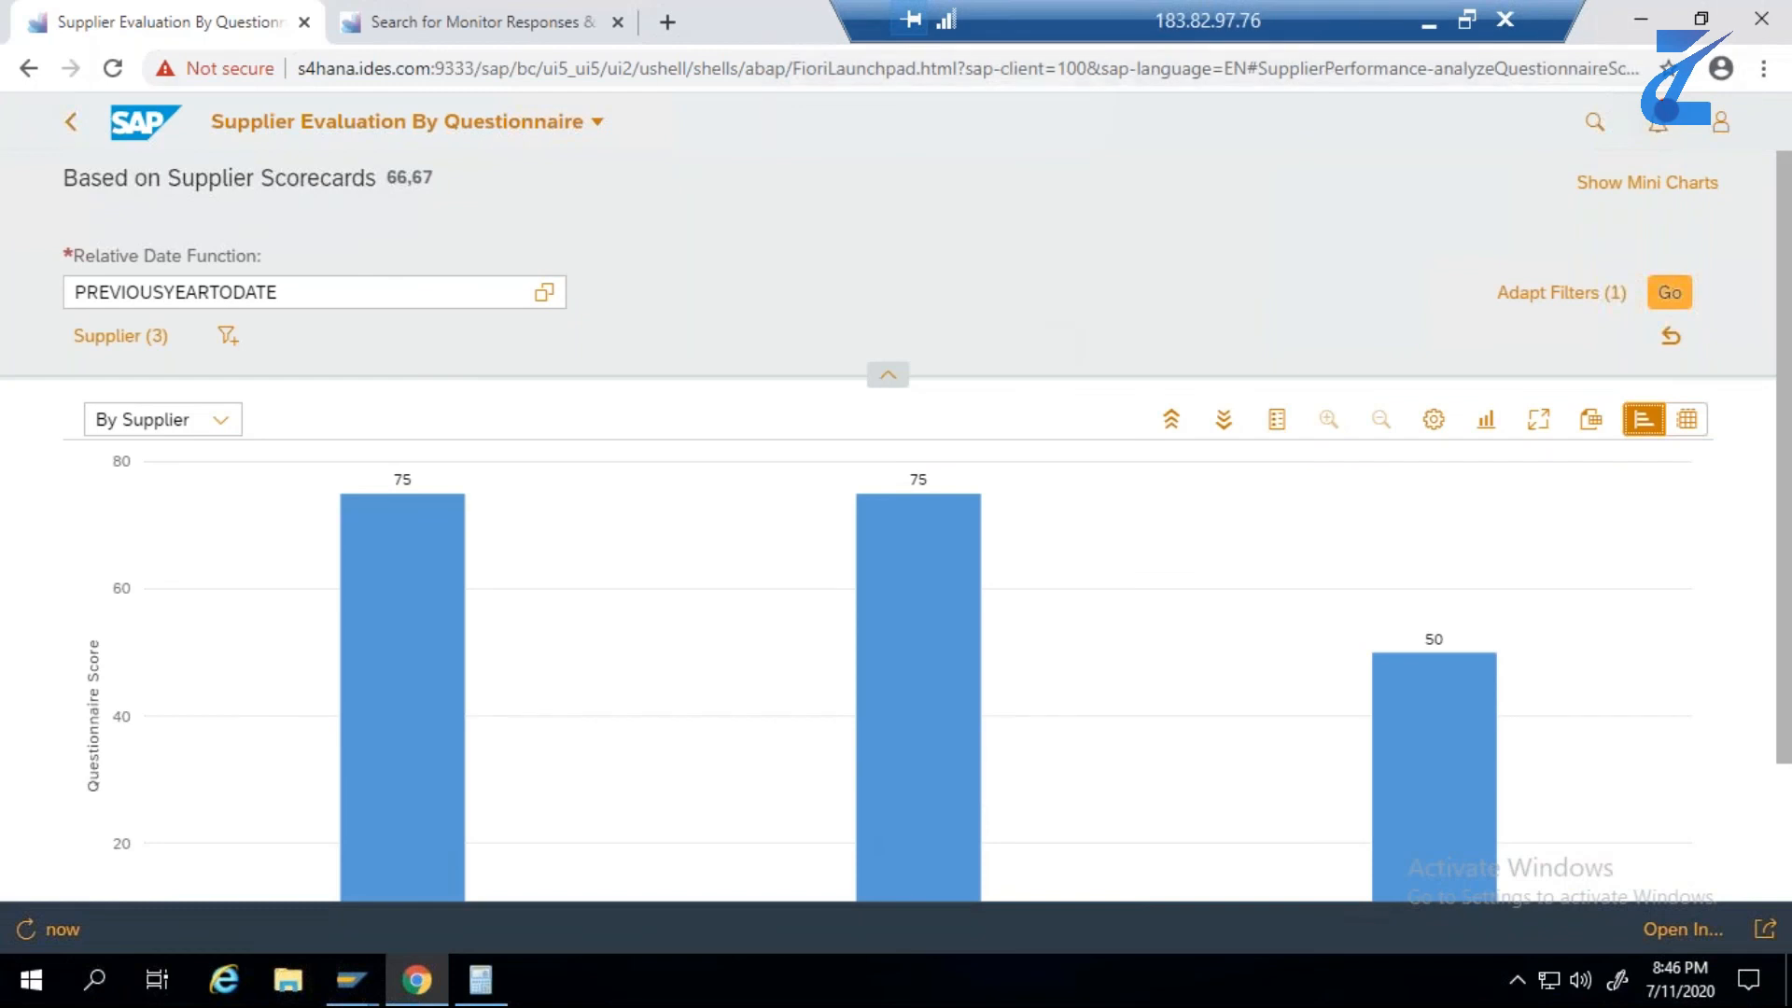
left_click(468, 25)
left_click(609, 519)
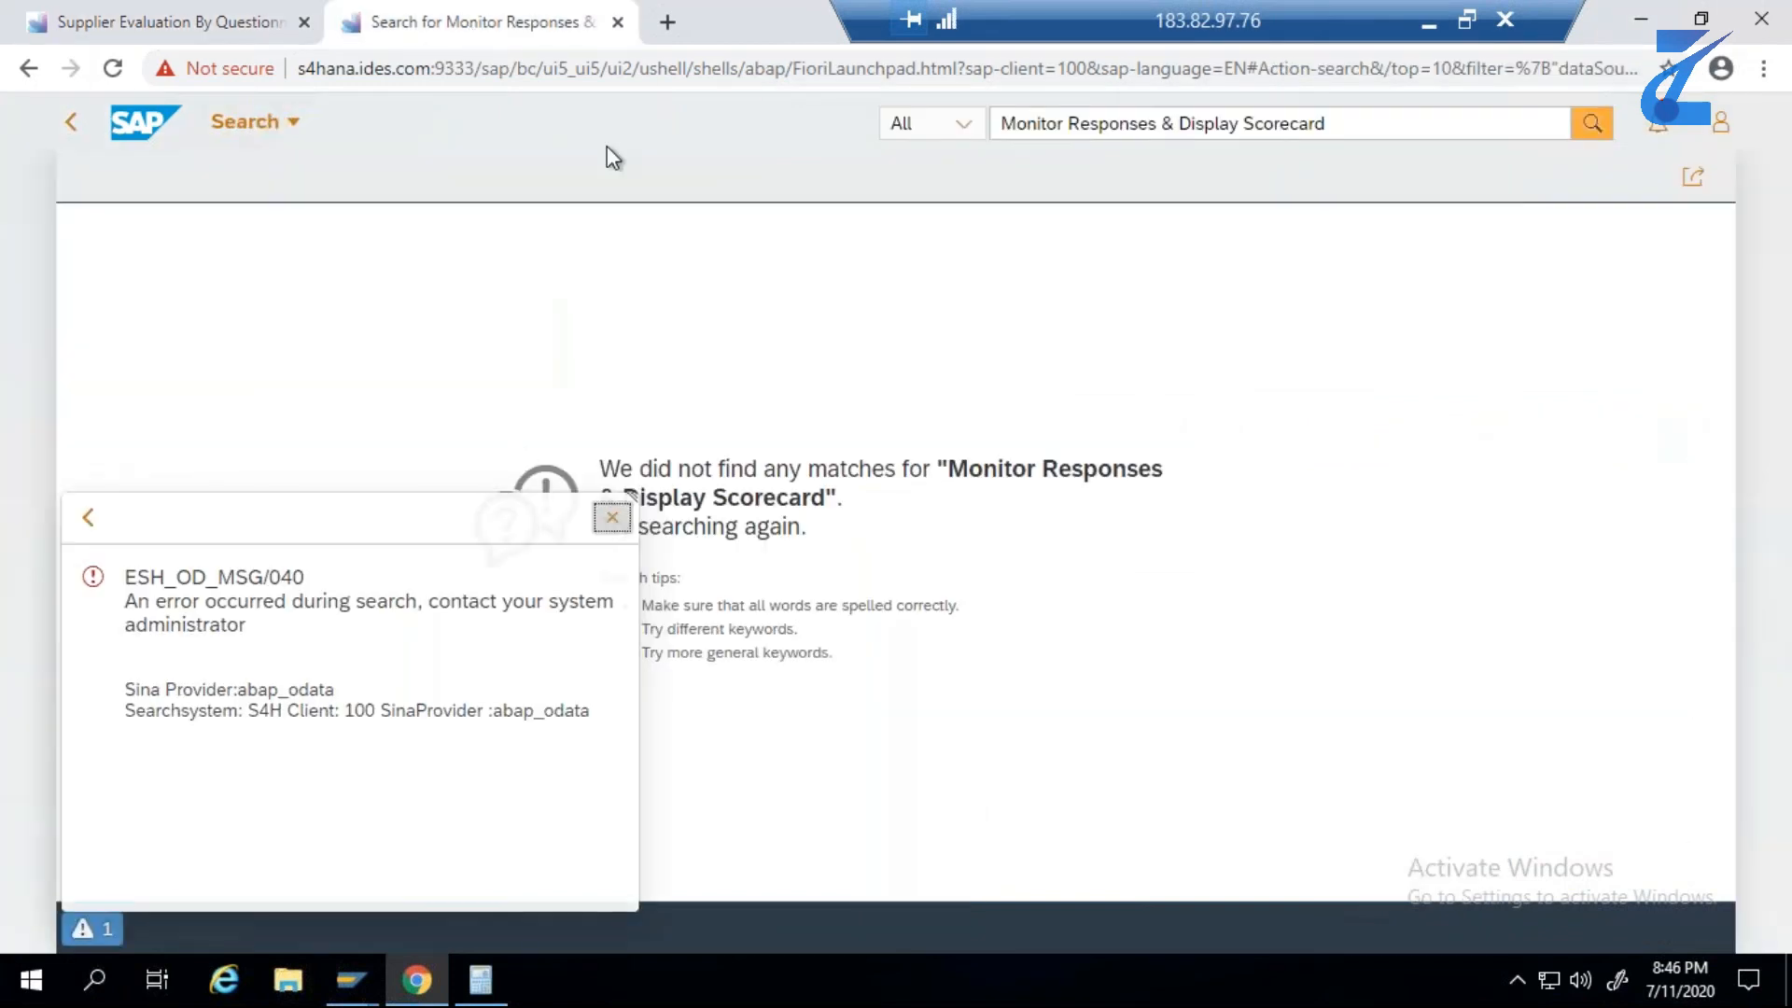
left_click(617, 21)
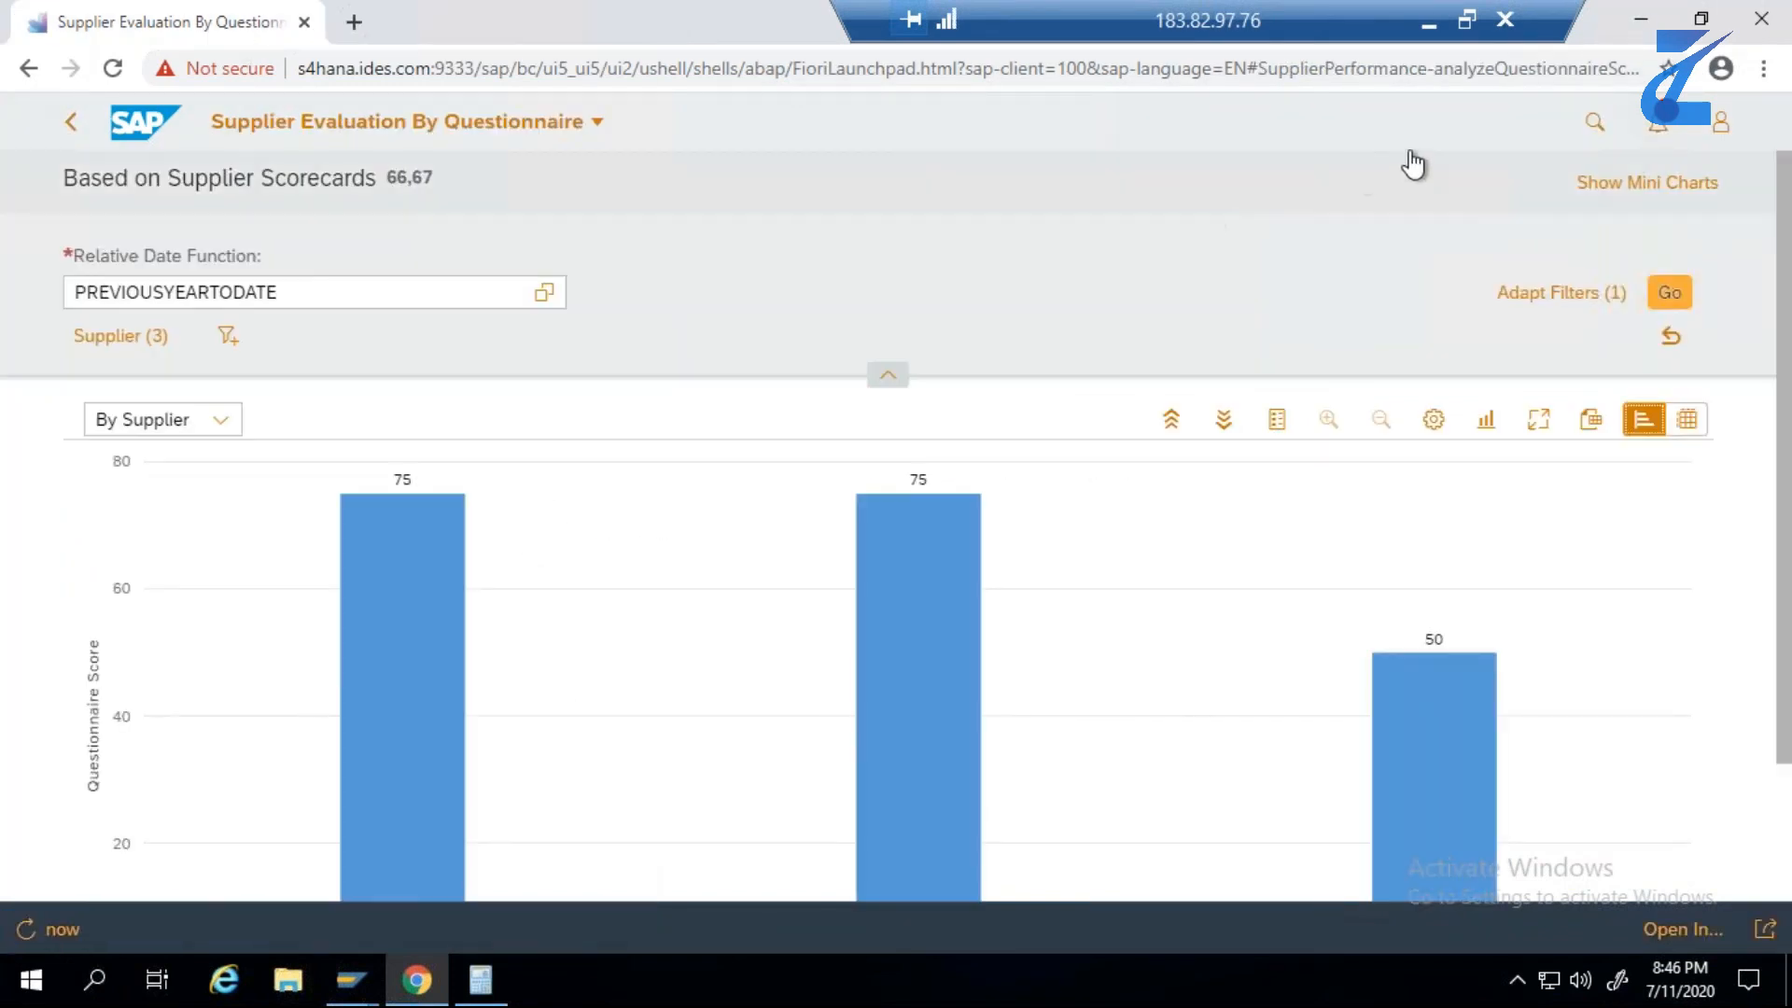
- Search for the copied app name without its quotation marks and open the Supplier Evaluation Weighting and Scoring app
left_click(1595, 123)
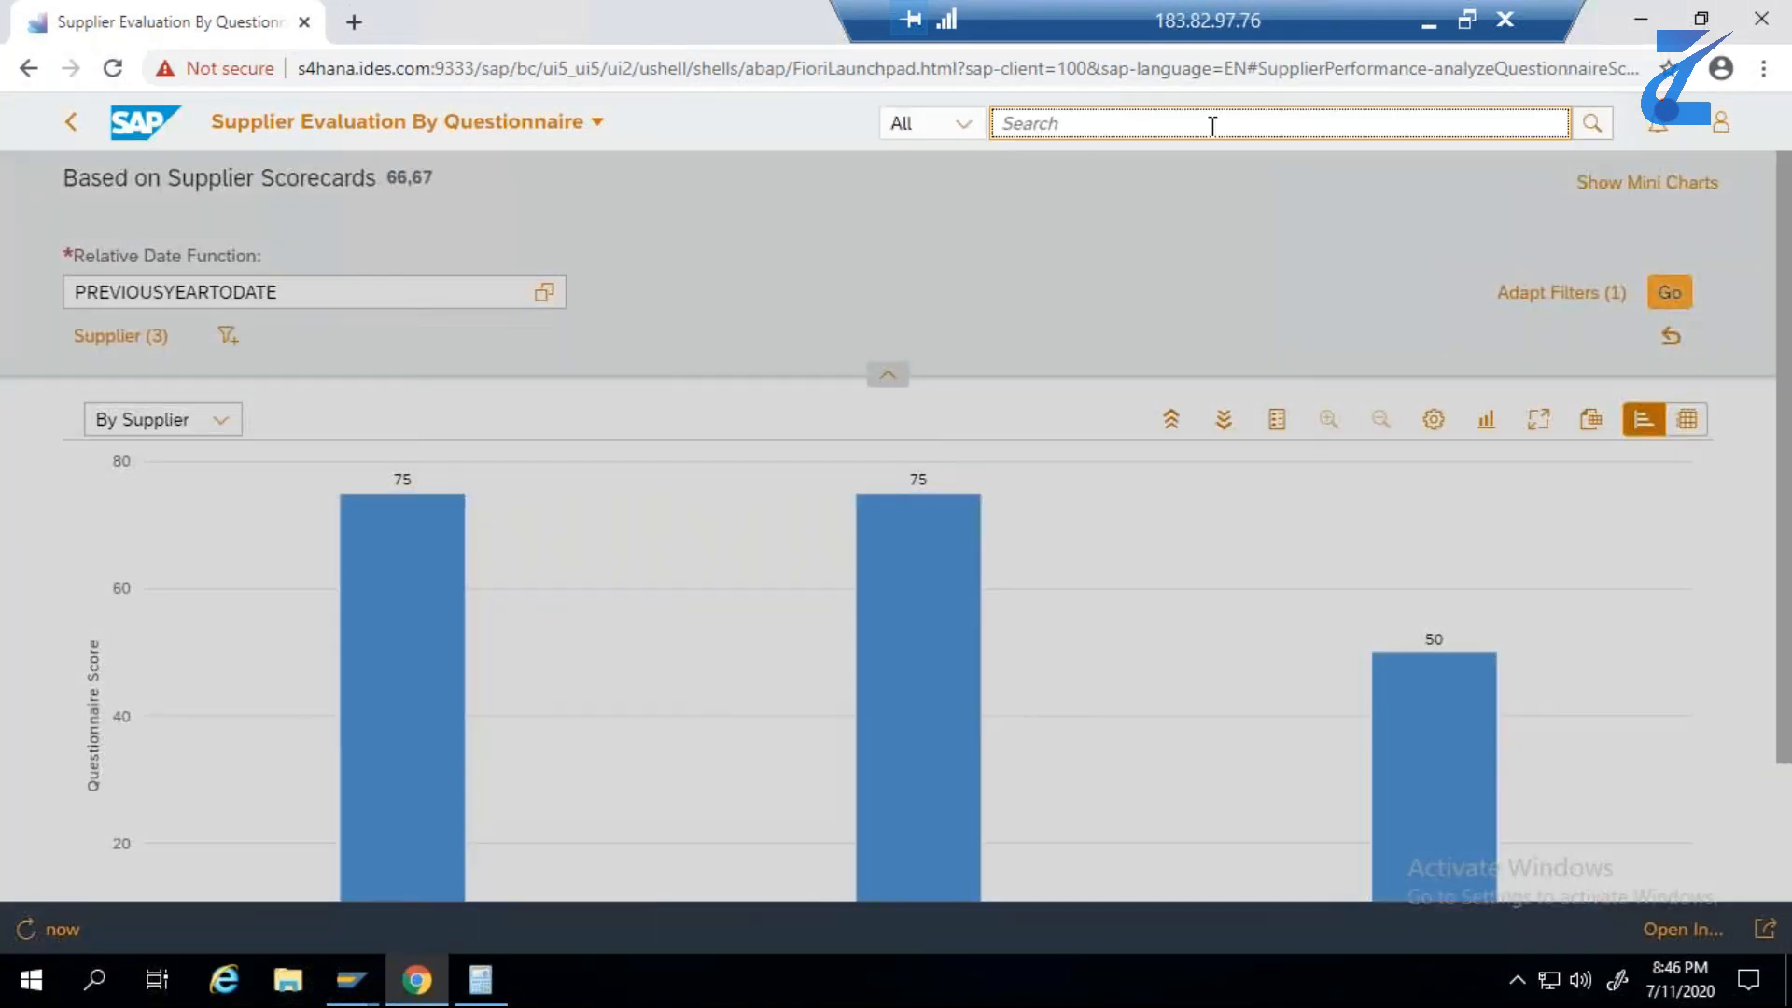
key("ctrl+v")
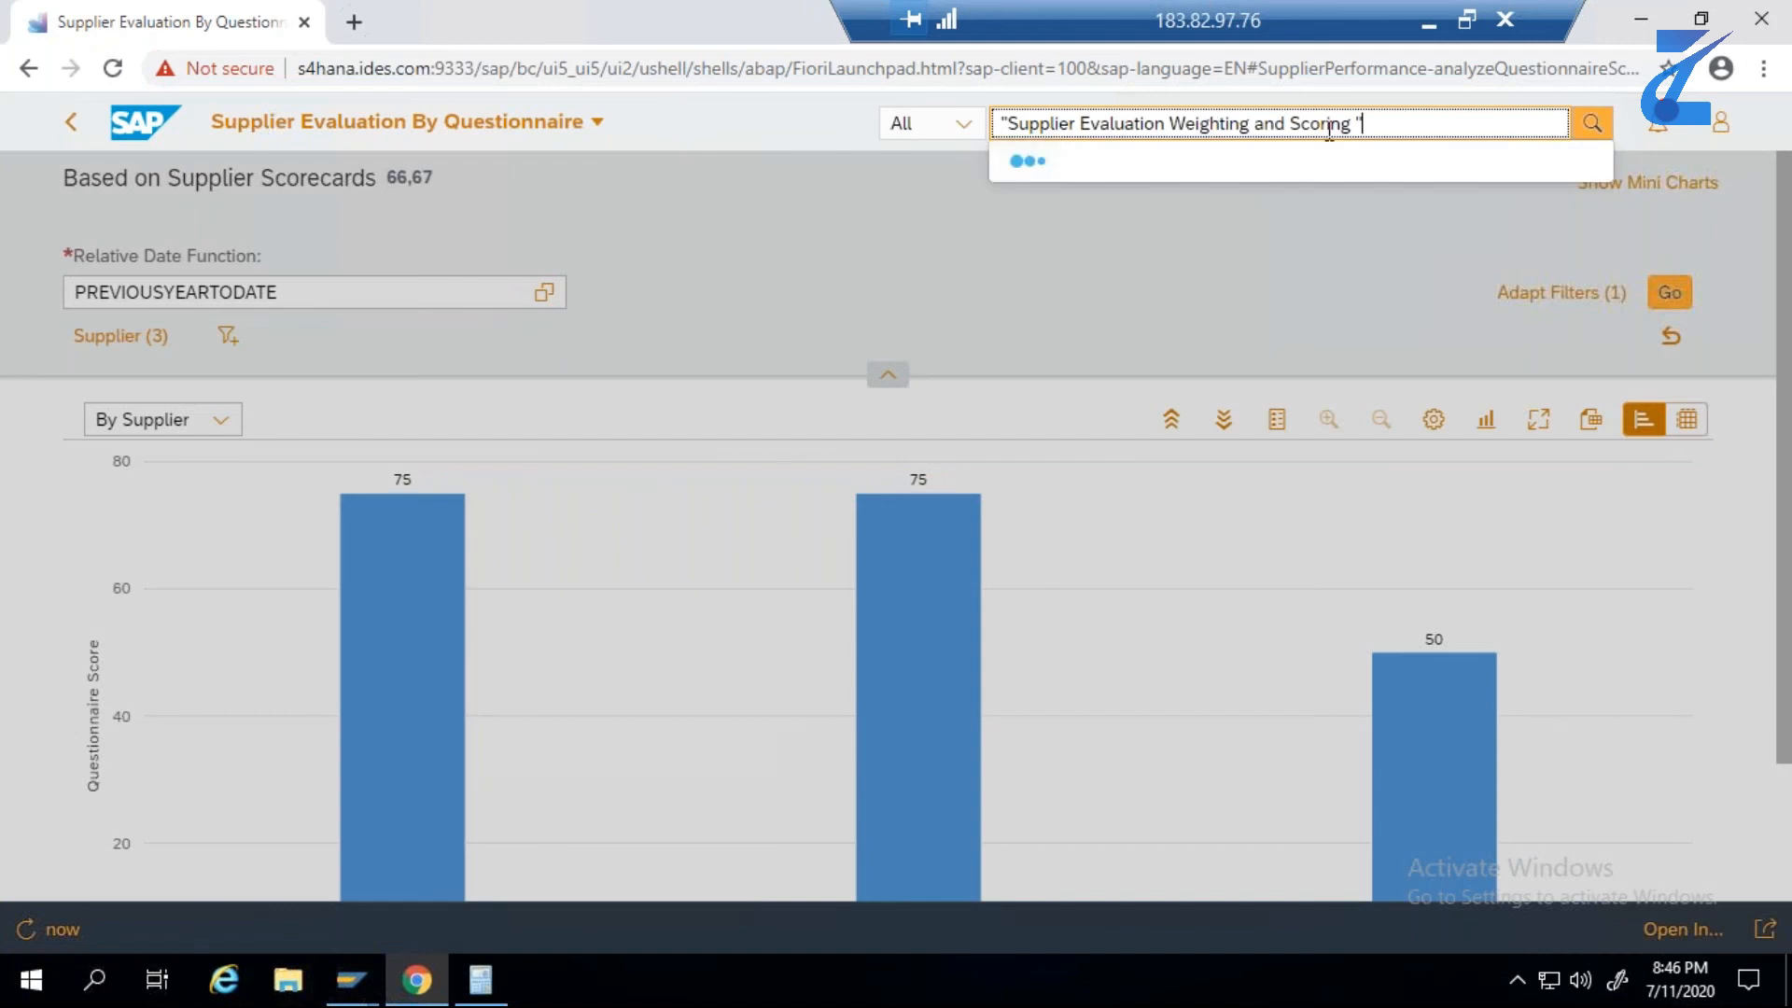
key("BackSpace")
key("BackSpace")
left_click(1009, 122)
key("BackSpace")
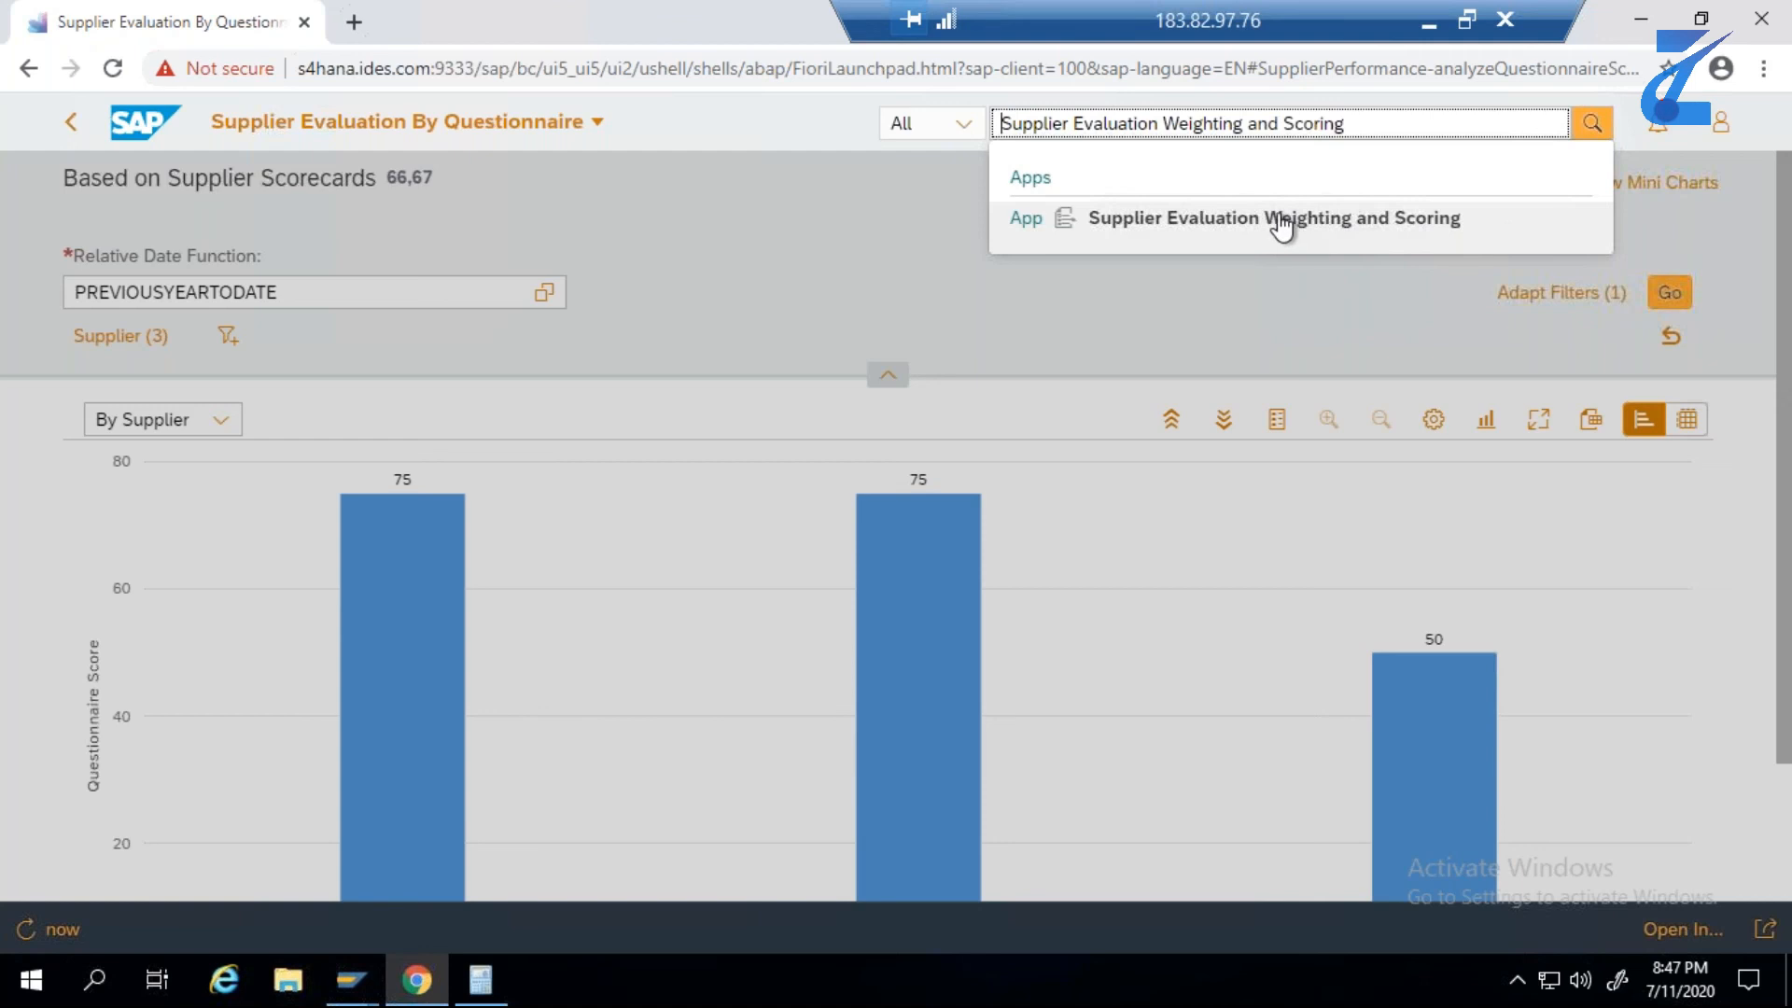
left_click(1281, 222)
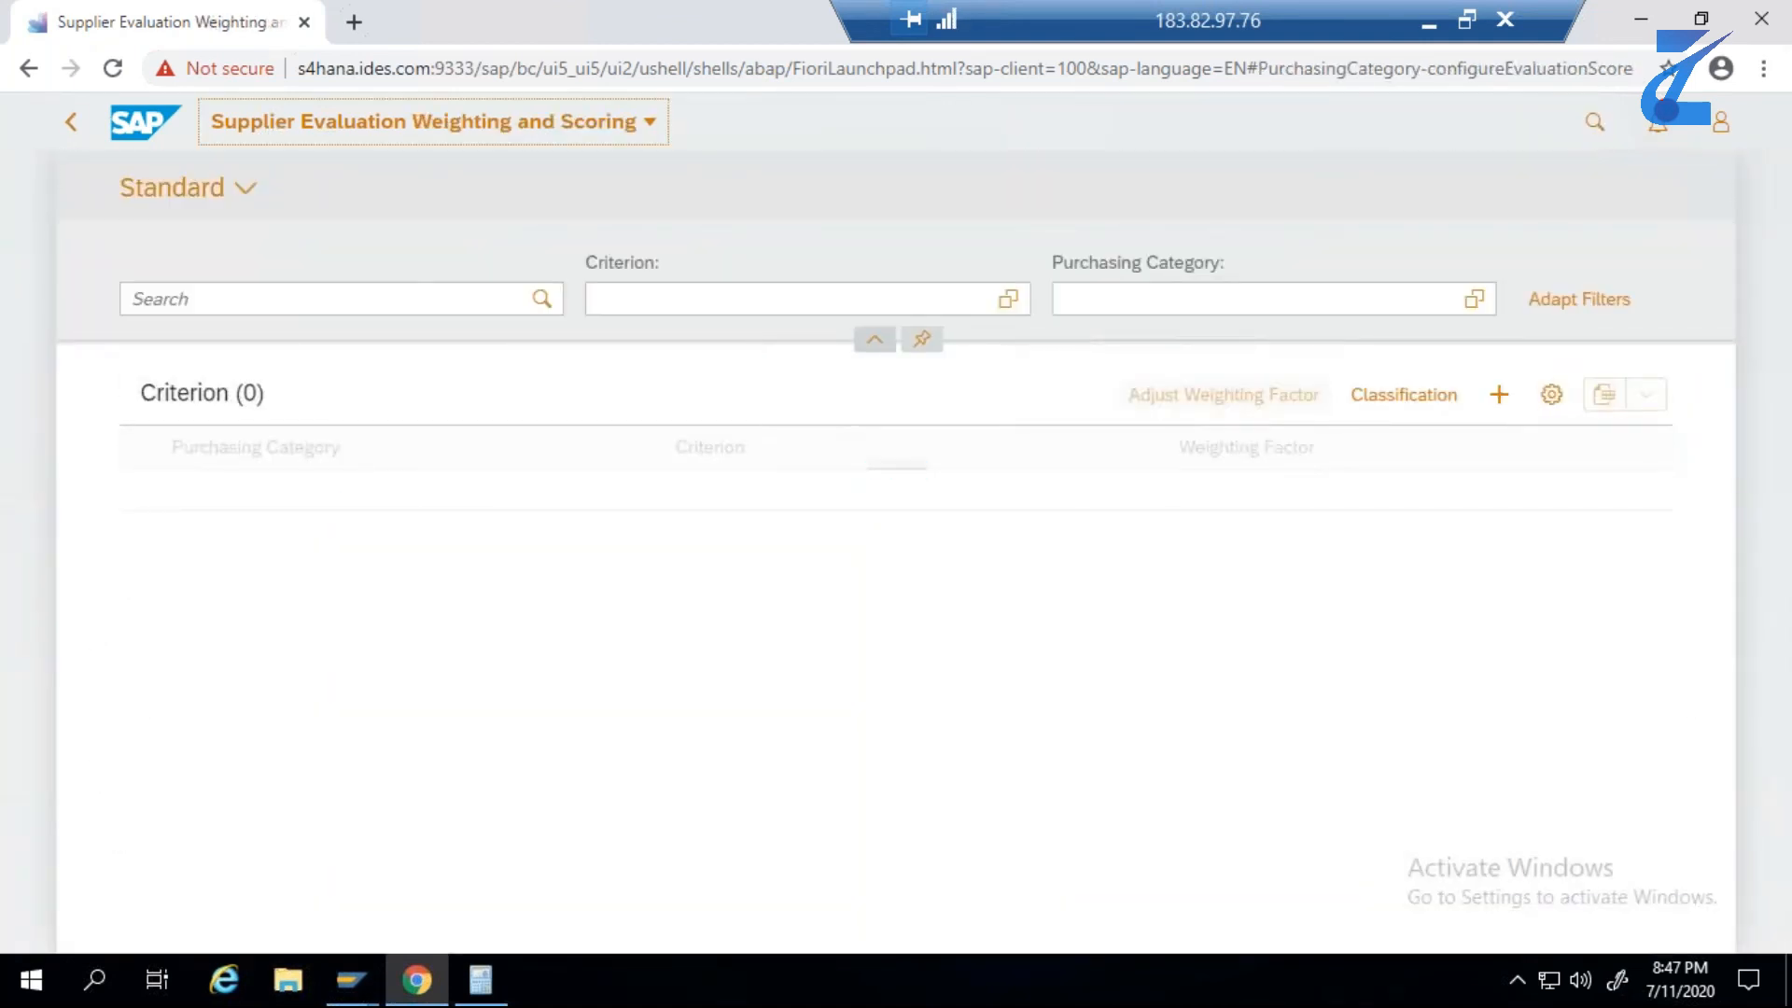
- Create a new weighting and scoring entry for the purchasing category Test Purchasing Category 12072020
left_click(1484, 394)
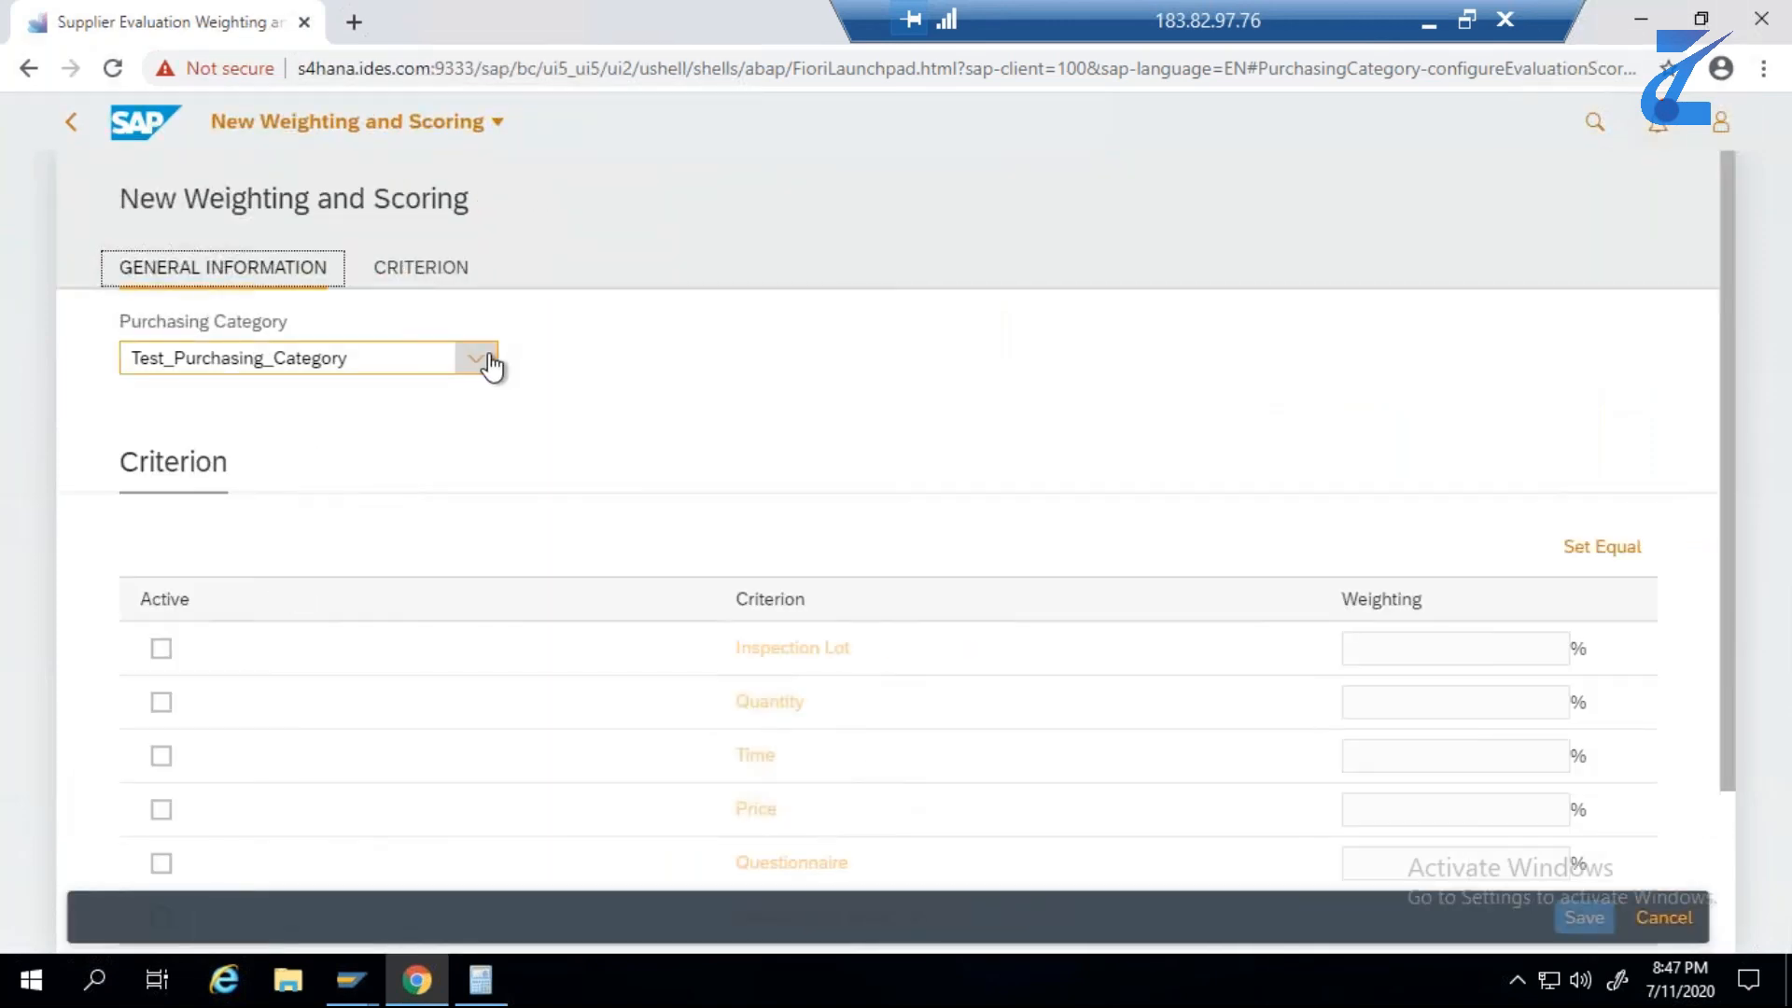
left_click(488, 360)
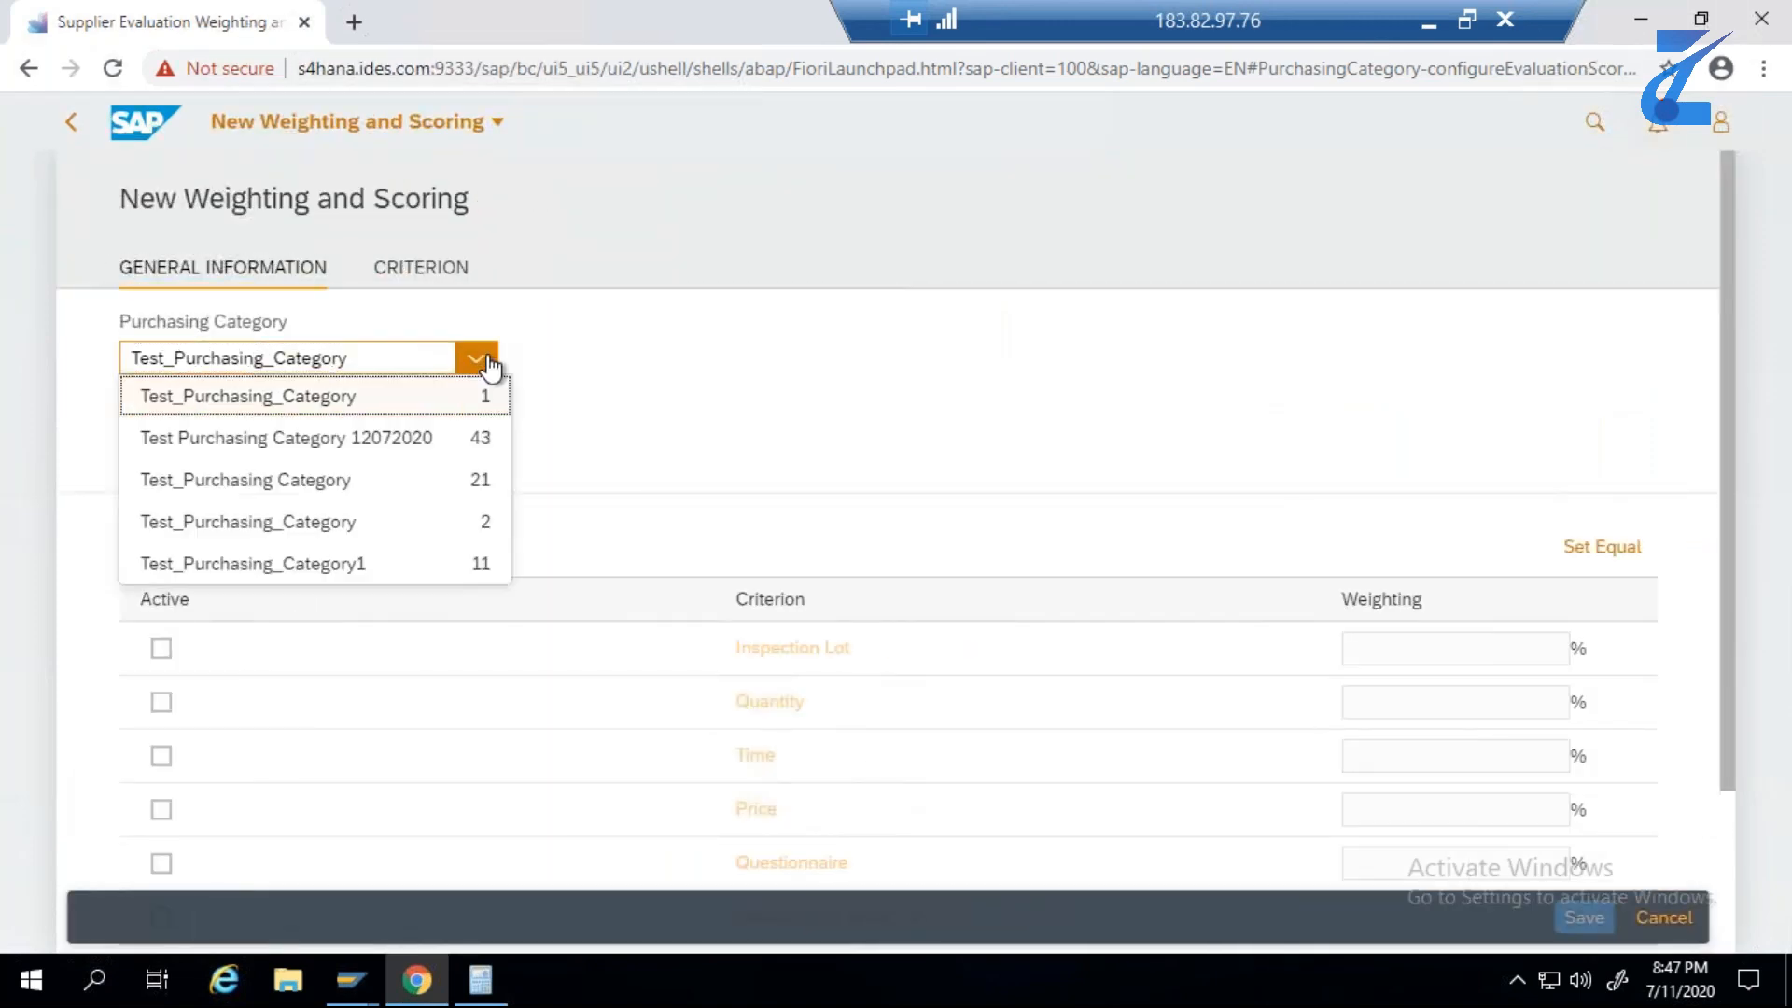
left_click(449, 448)
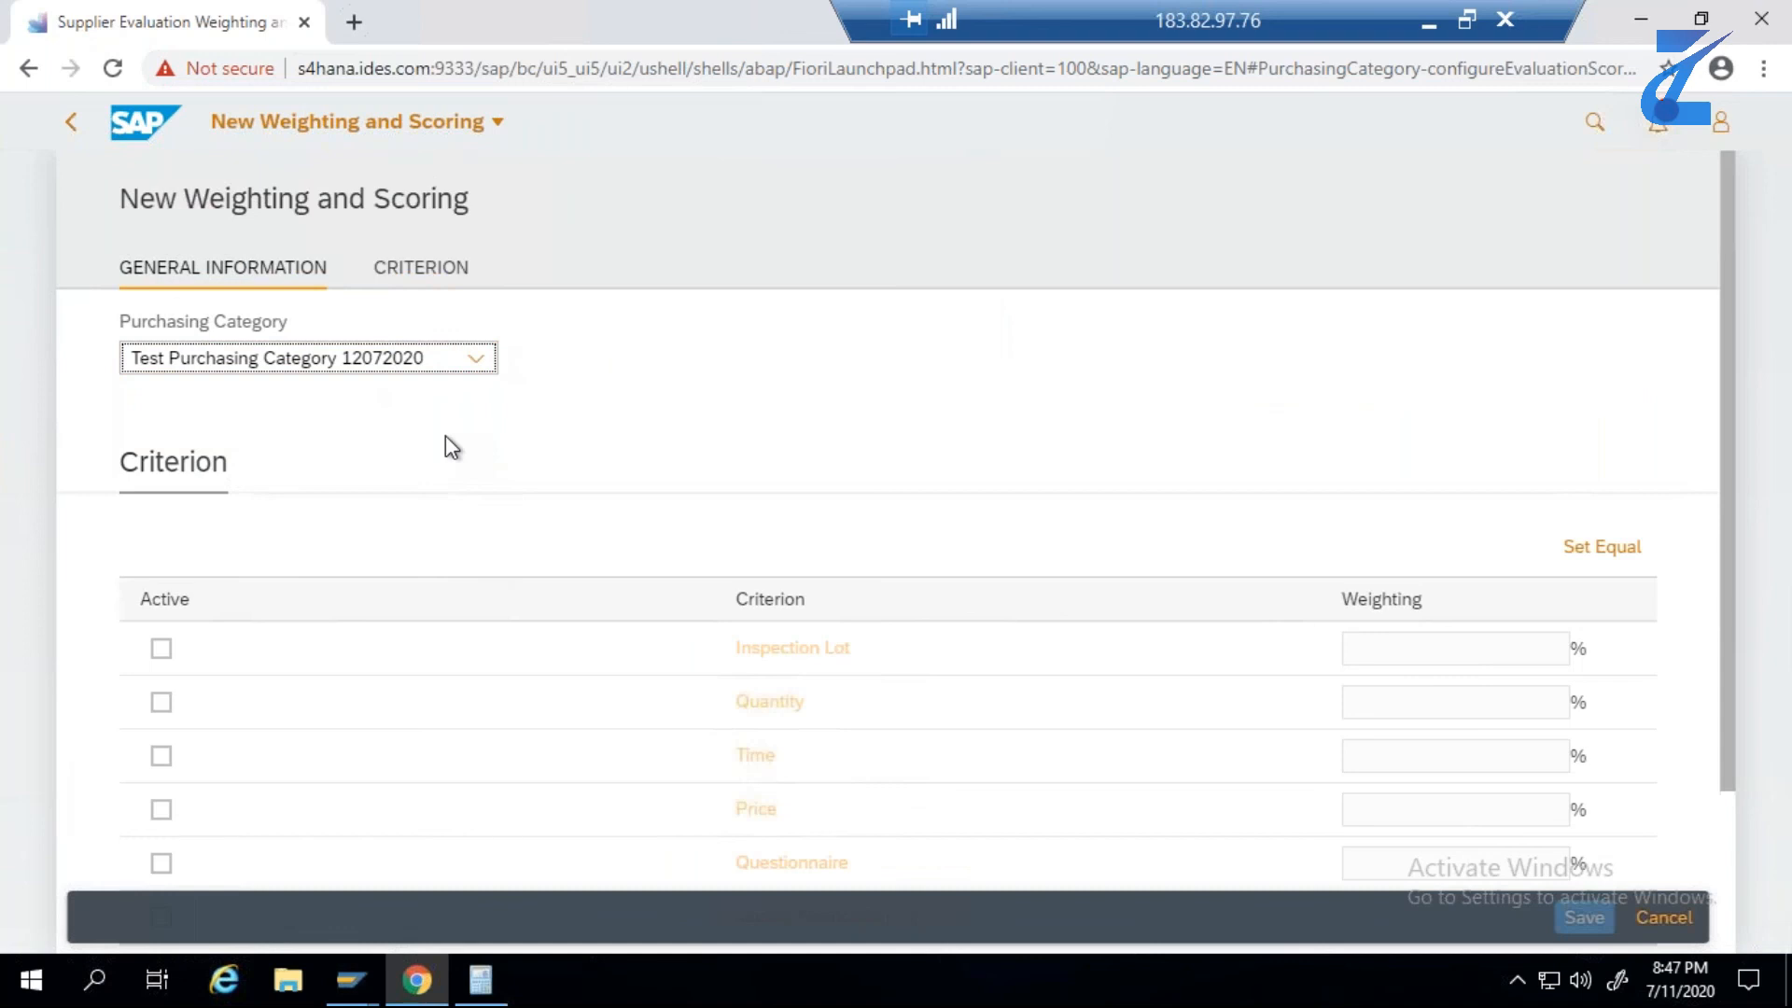
- Activate the Questionnaire, Time and Quantity criteria for the new weighting and scoring
left_click_drag(1721, 556, 1730, 644)
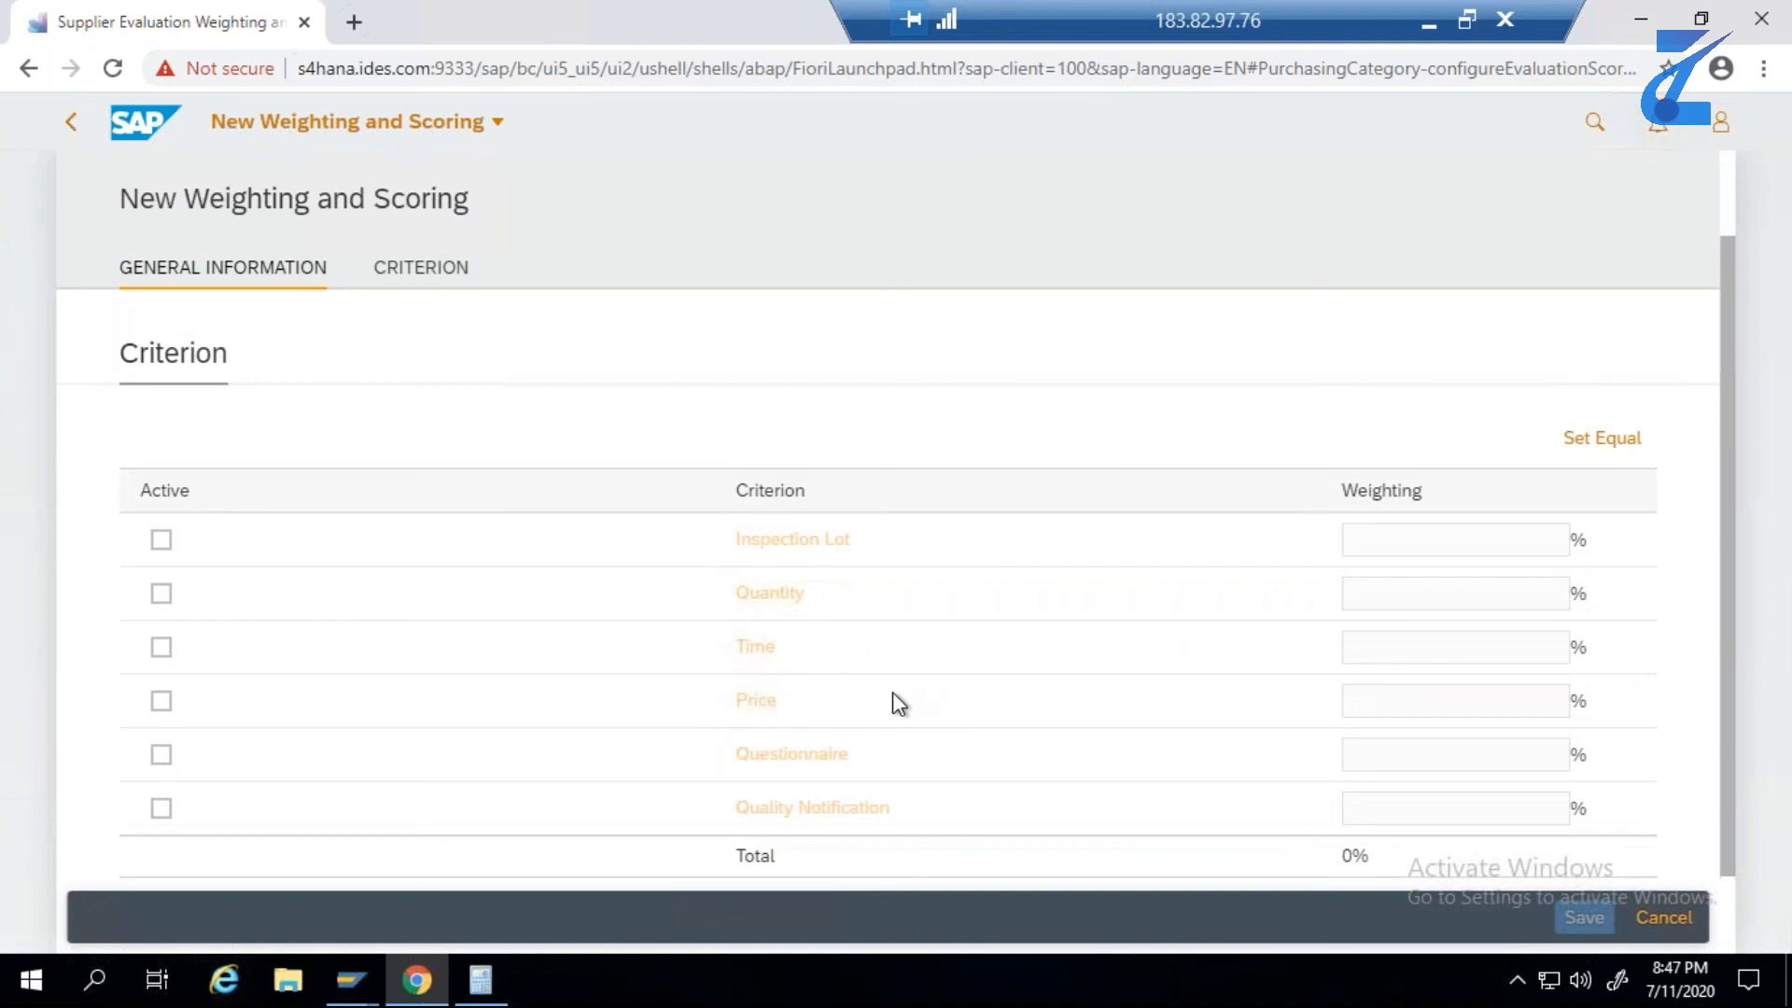
left_click(164, 756)
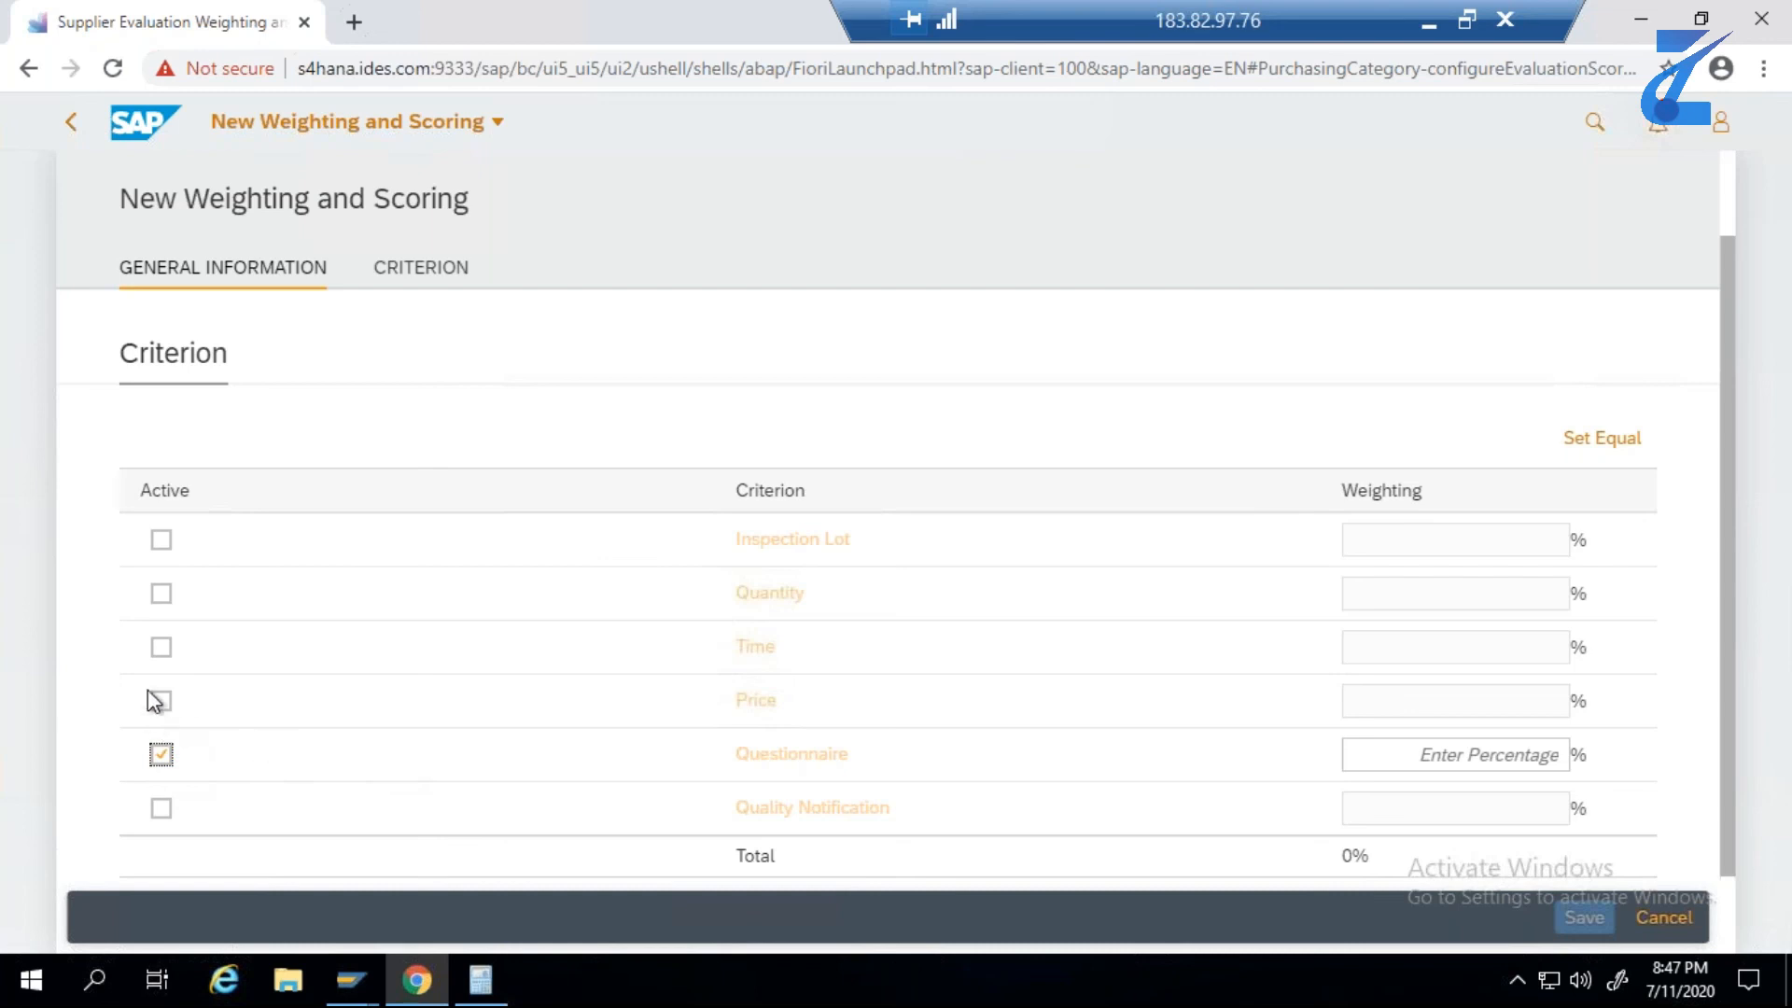
left_click(163, 650)
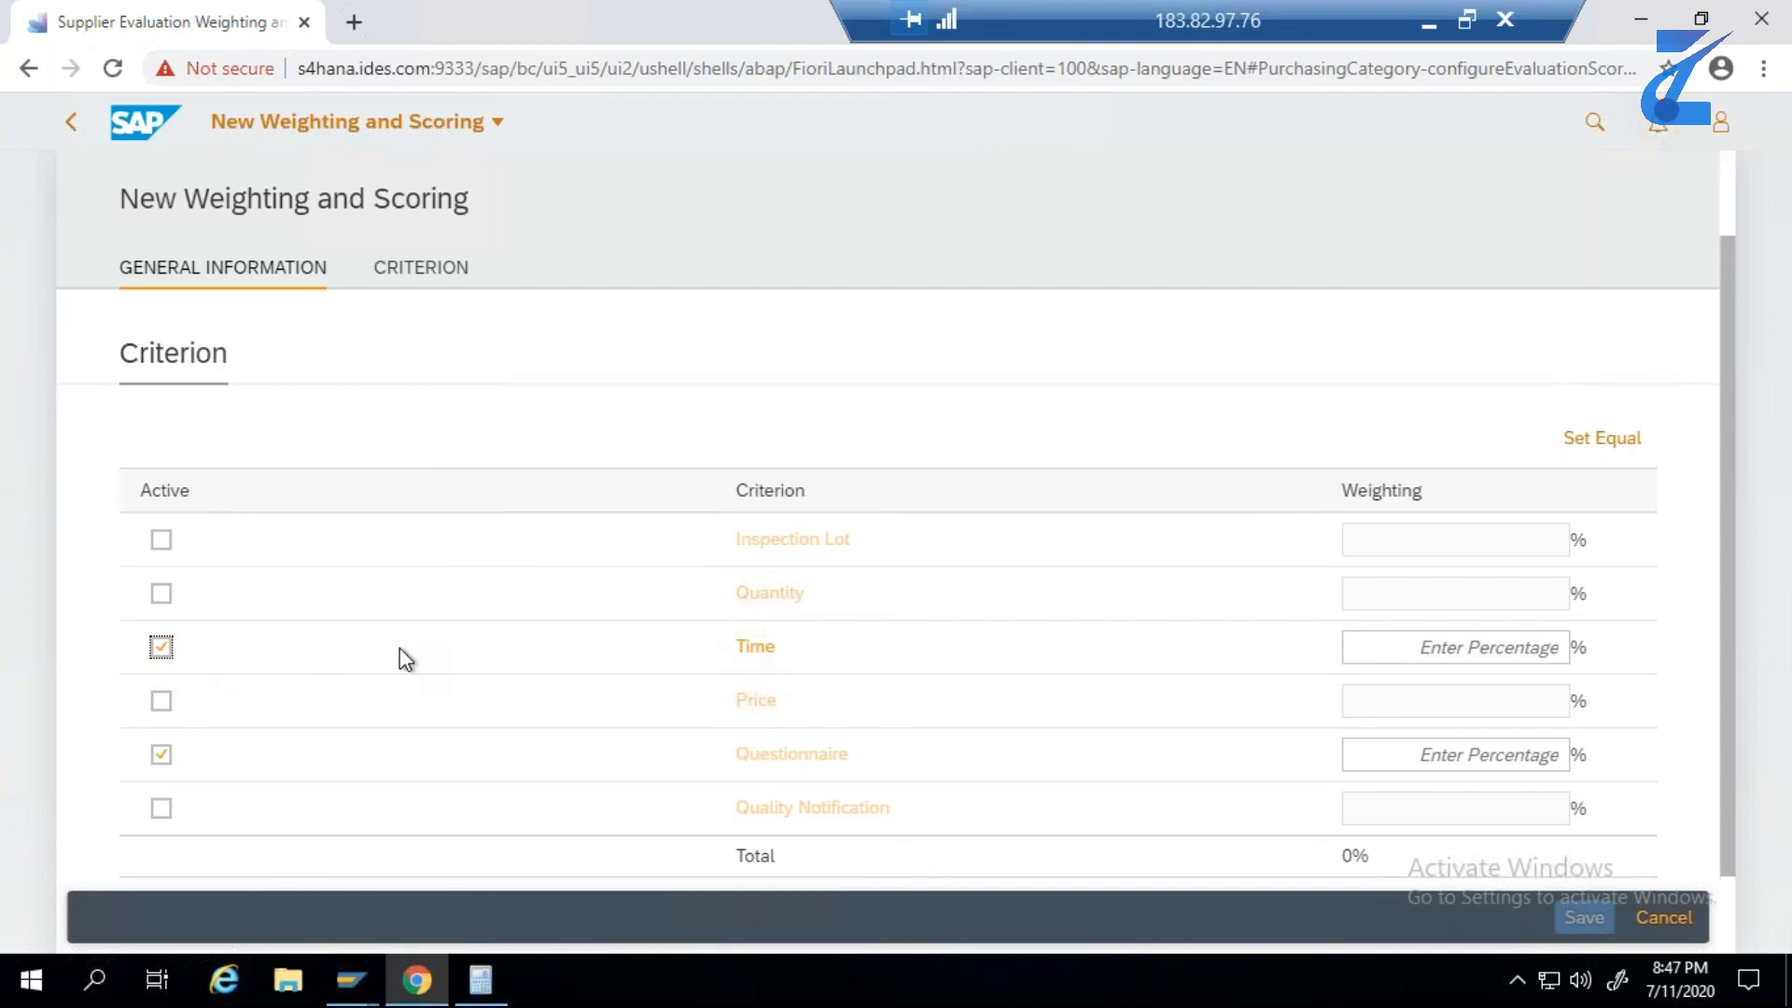
left_click(166, 599)
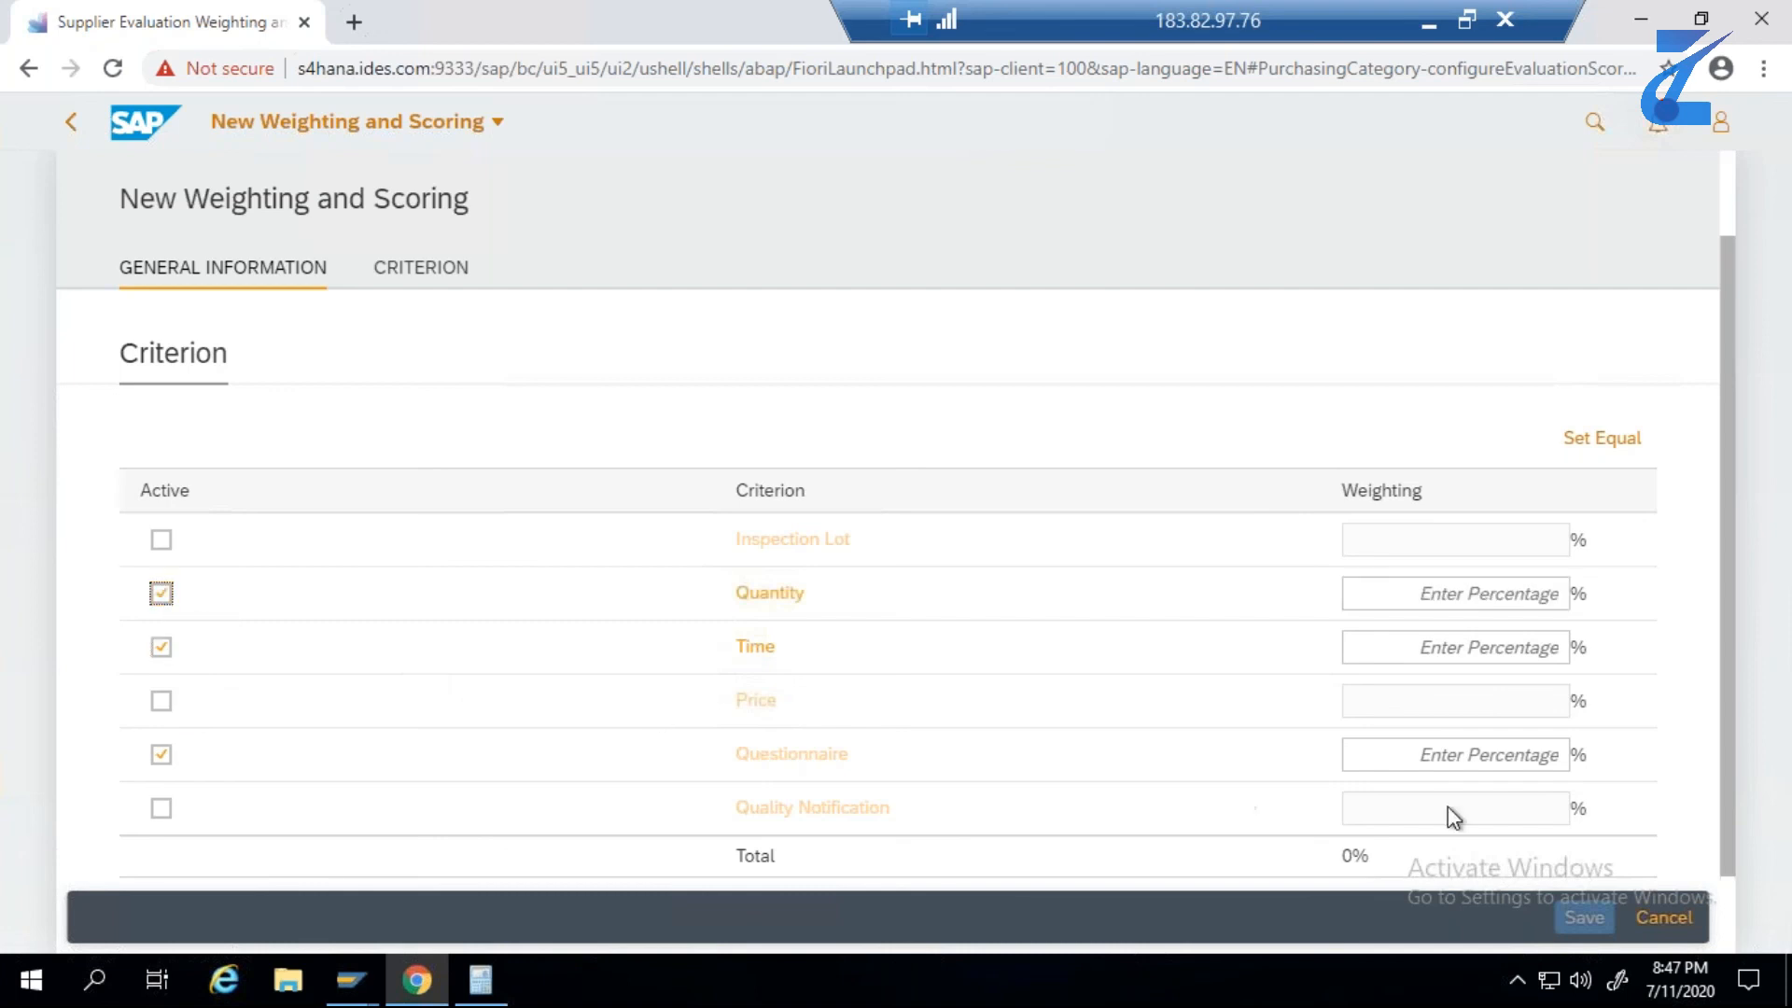
- Set the weightings to 50% for Quantity, 25% for Time and 25% for Questionnaire, and save the new weighting
left_click(1474, 605)
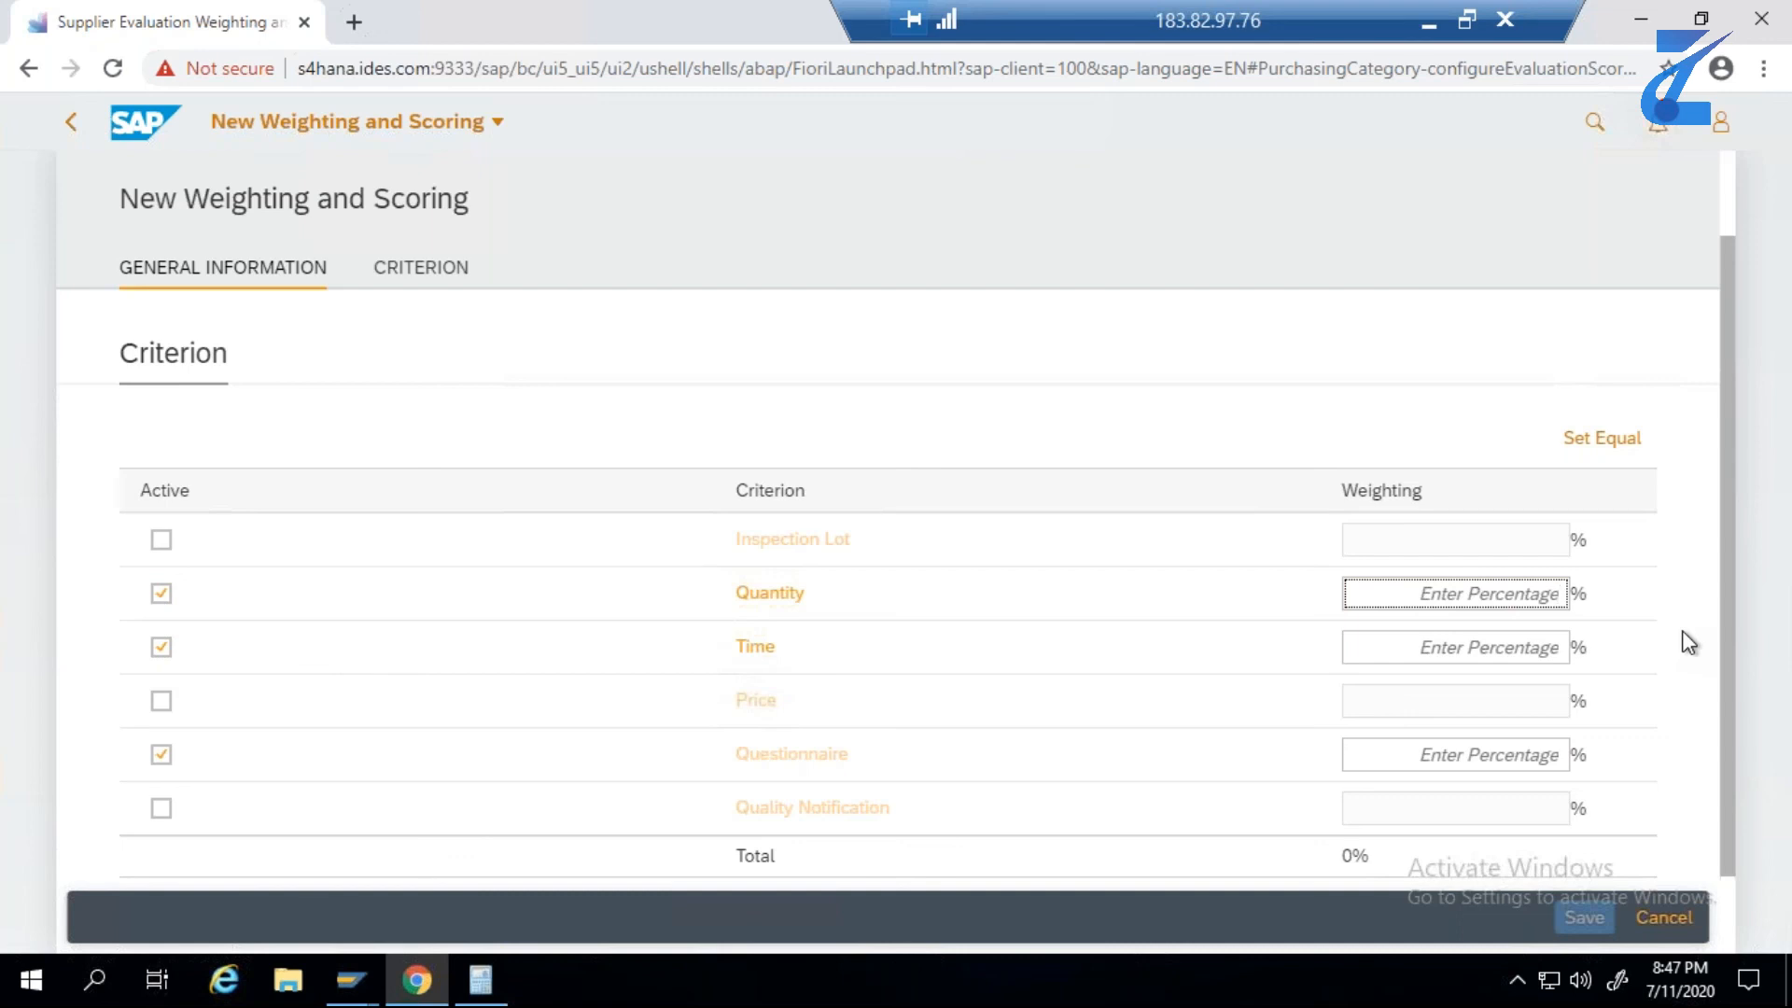
type("50")
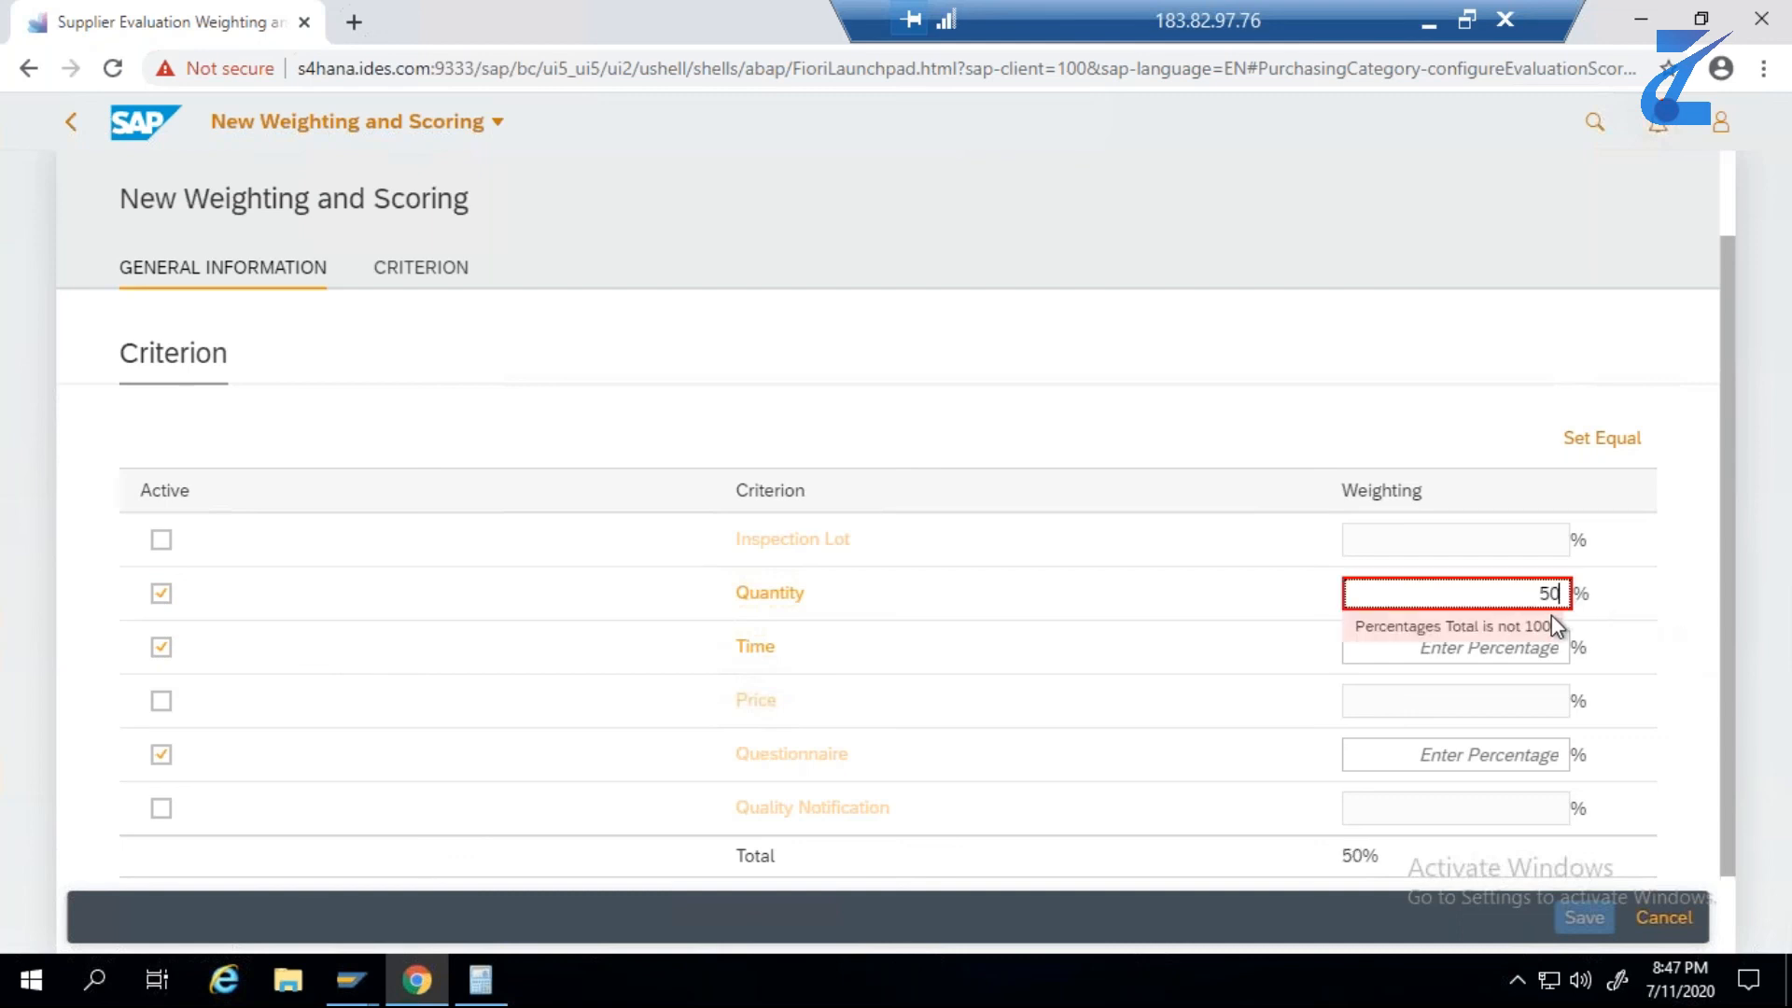
left_click(1629, 617)
left_click(1506, 652)
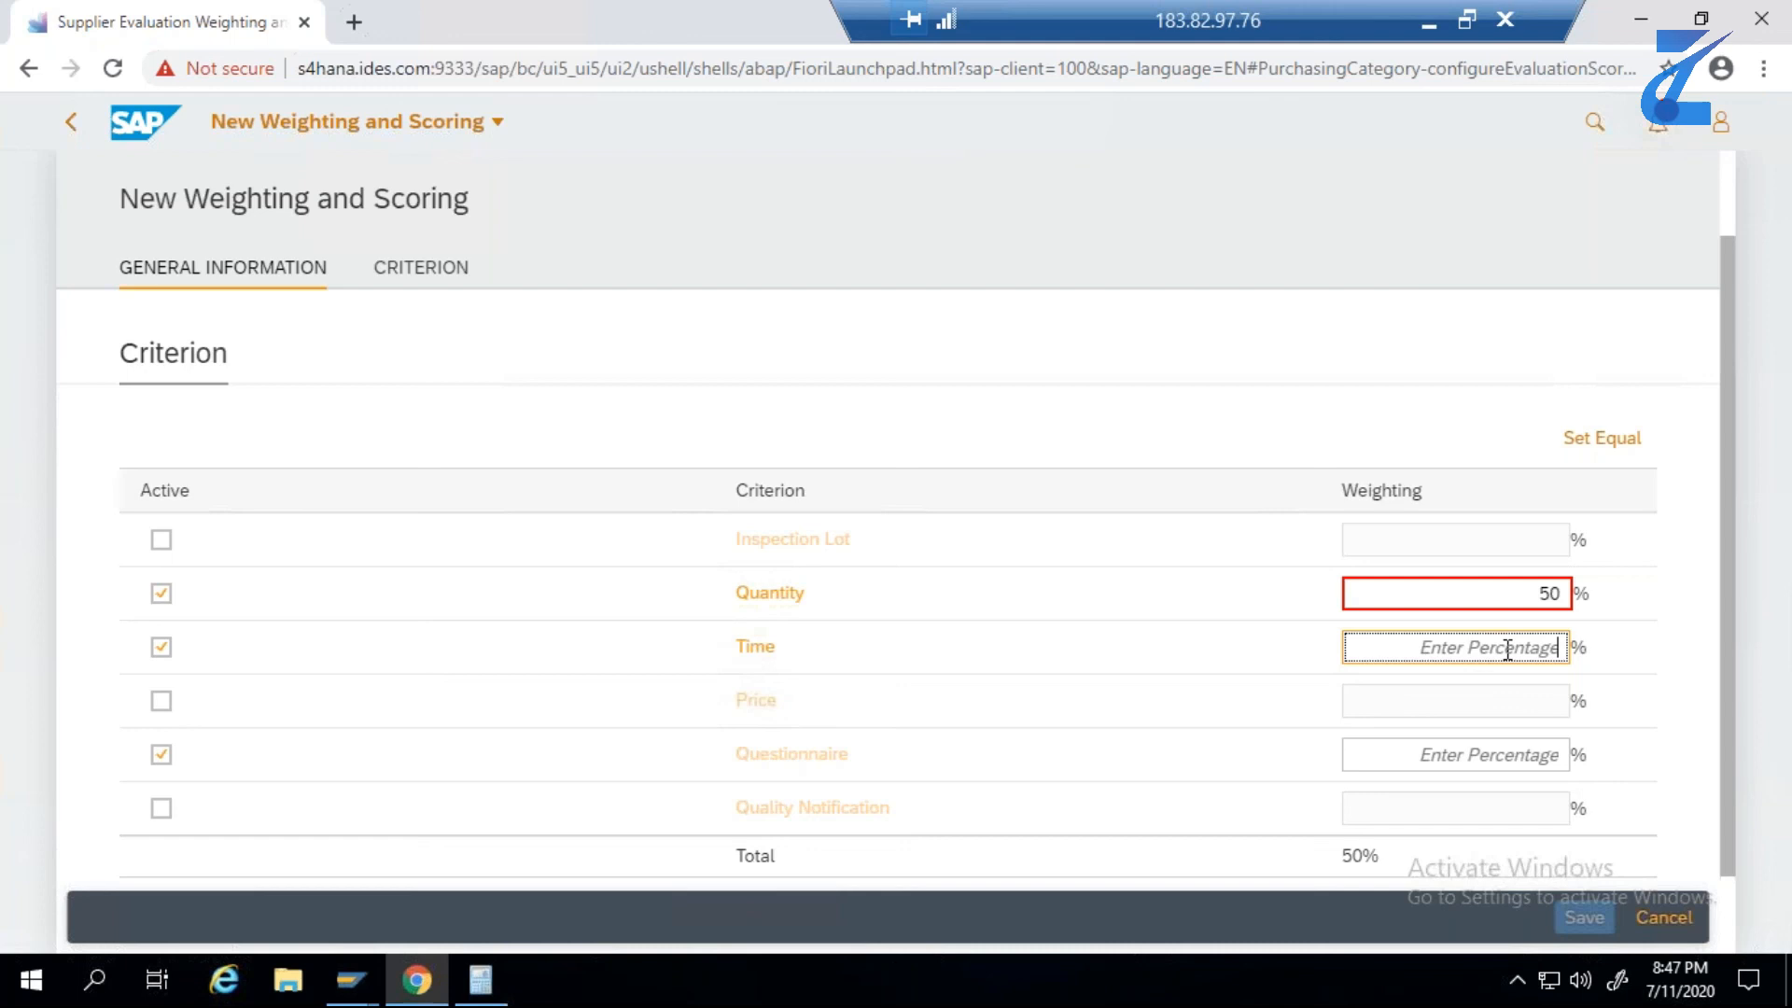
type("25")
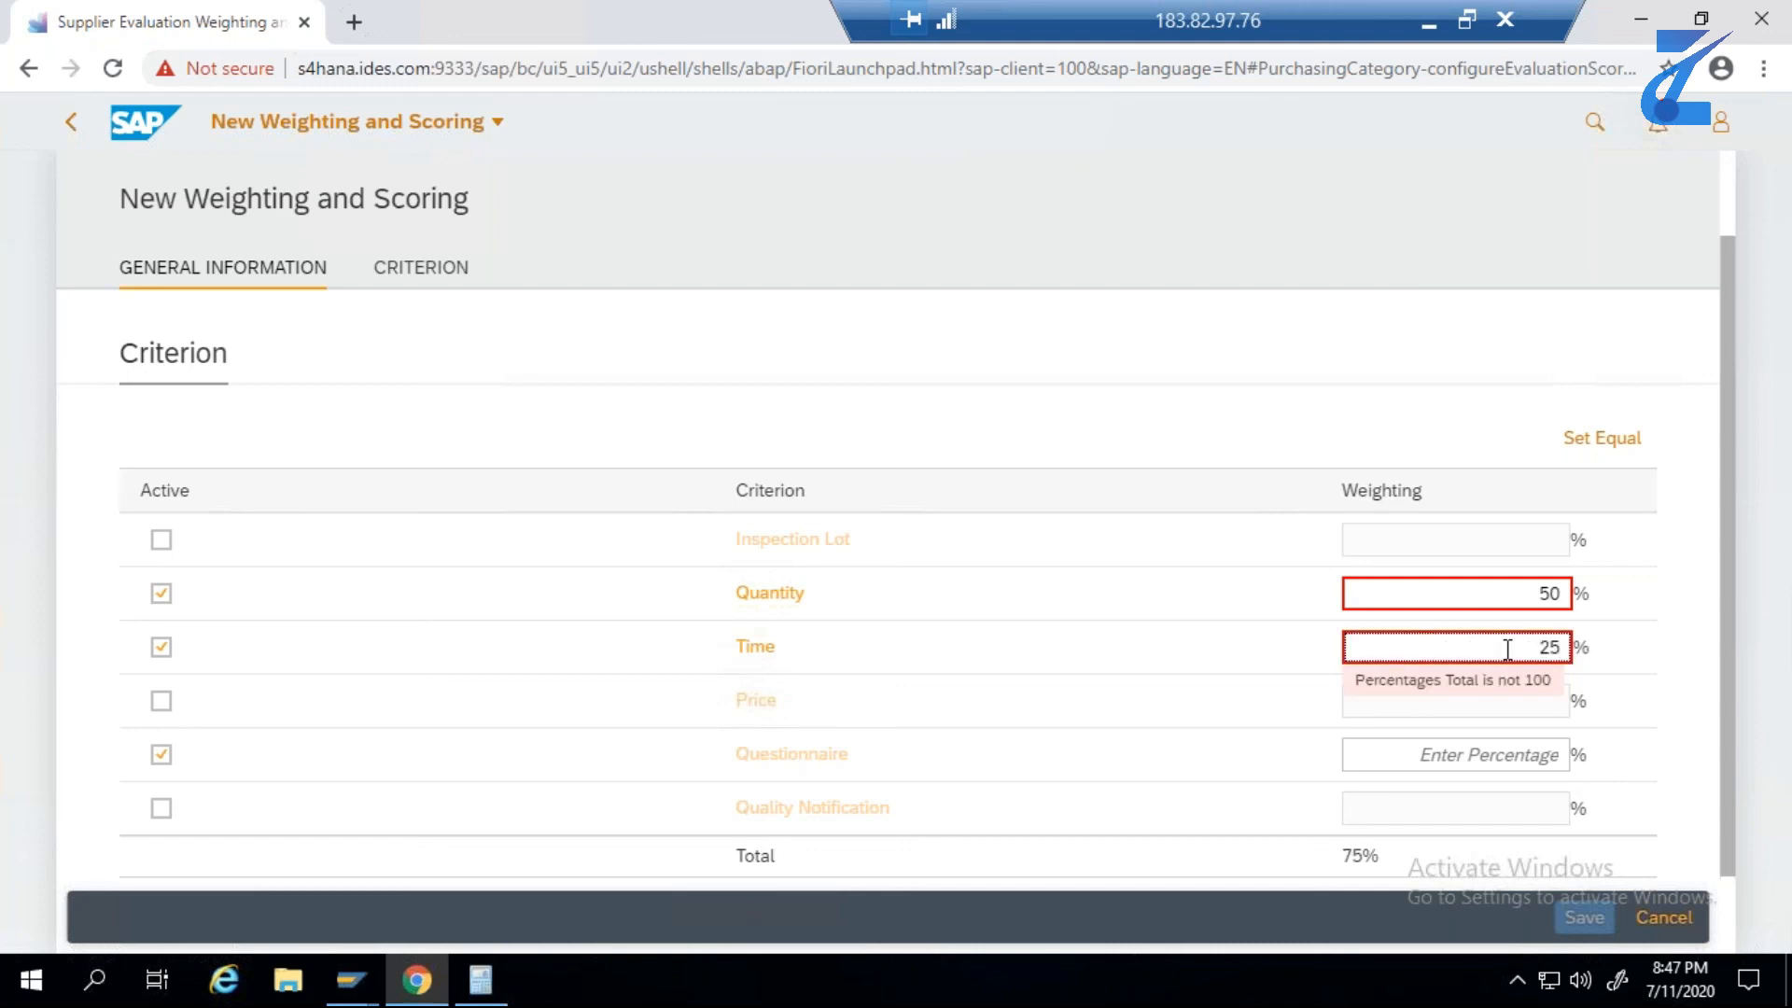
left_click(1540, 748)
type("25")
left_click(1698, 680)
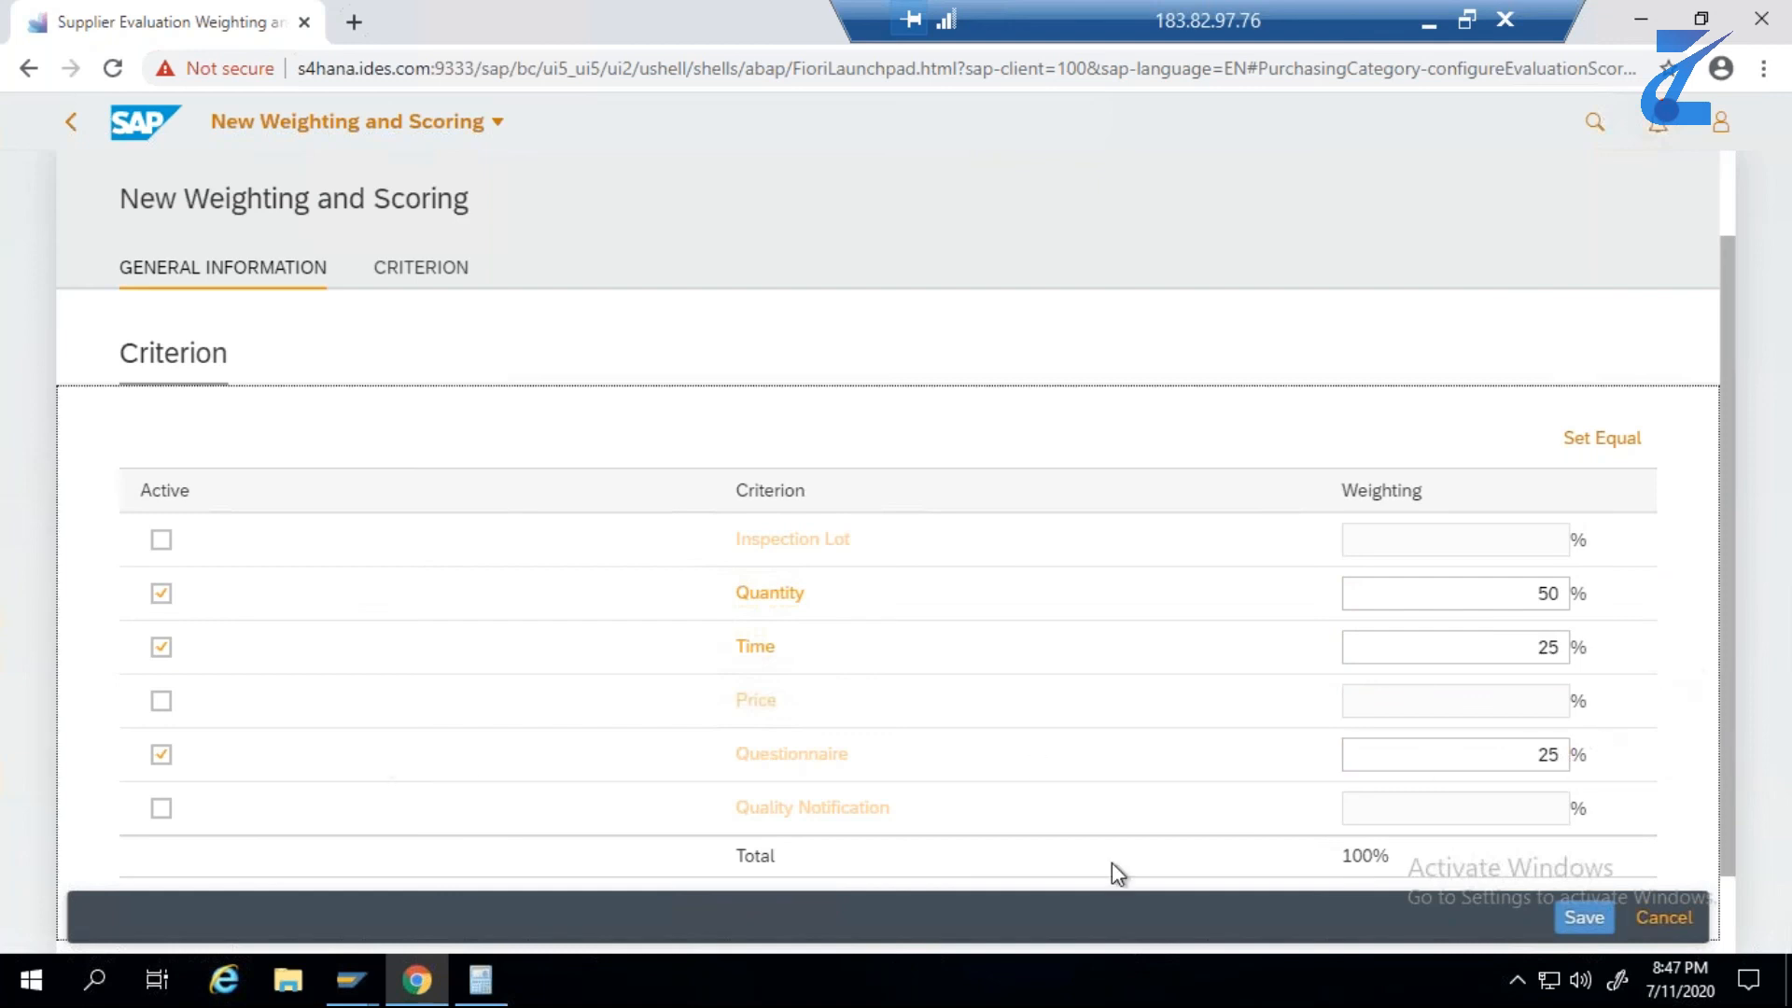
left_click(1584, 920)
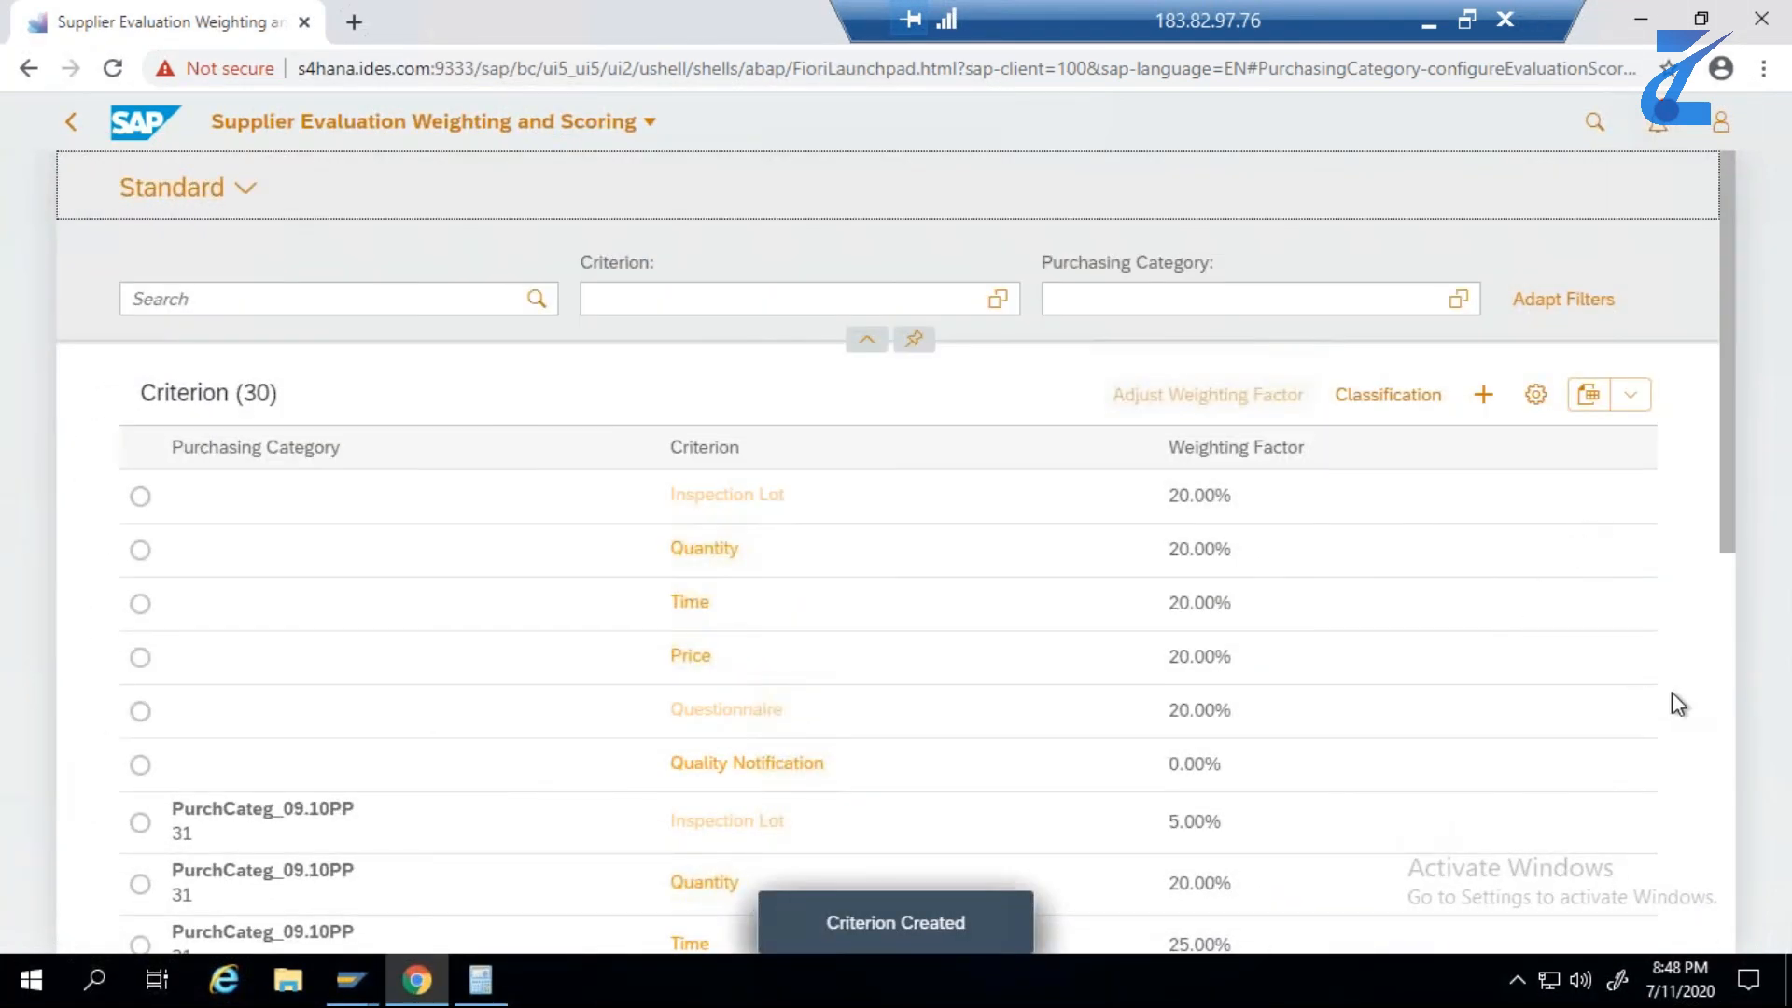
- Load the remaining criteria in the list and open the Time criterion of Test Purchasing Category 12072020
scroll(1735, 707, "down", 2)
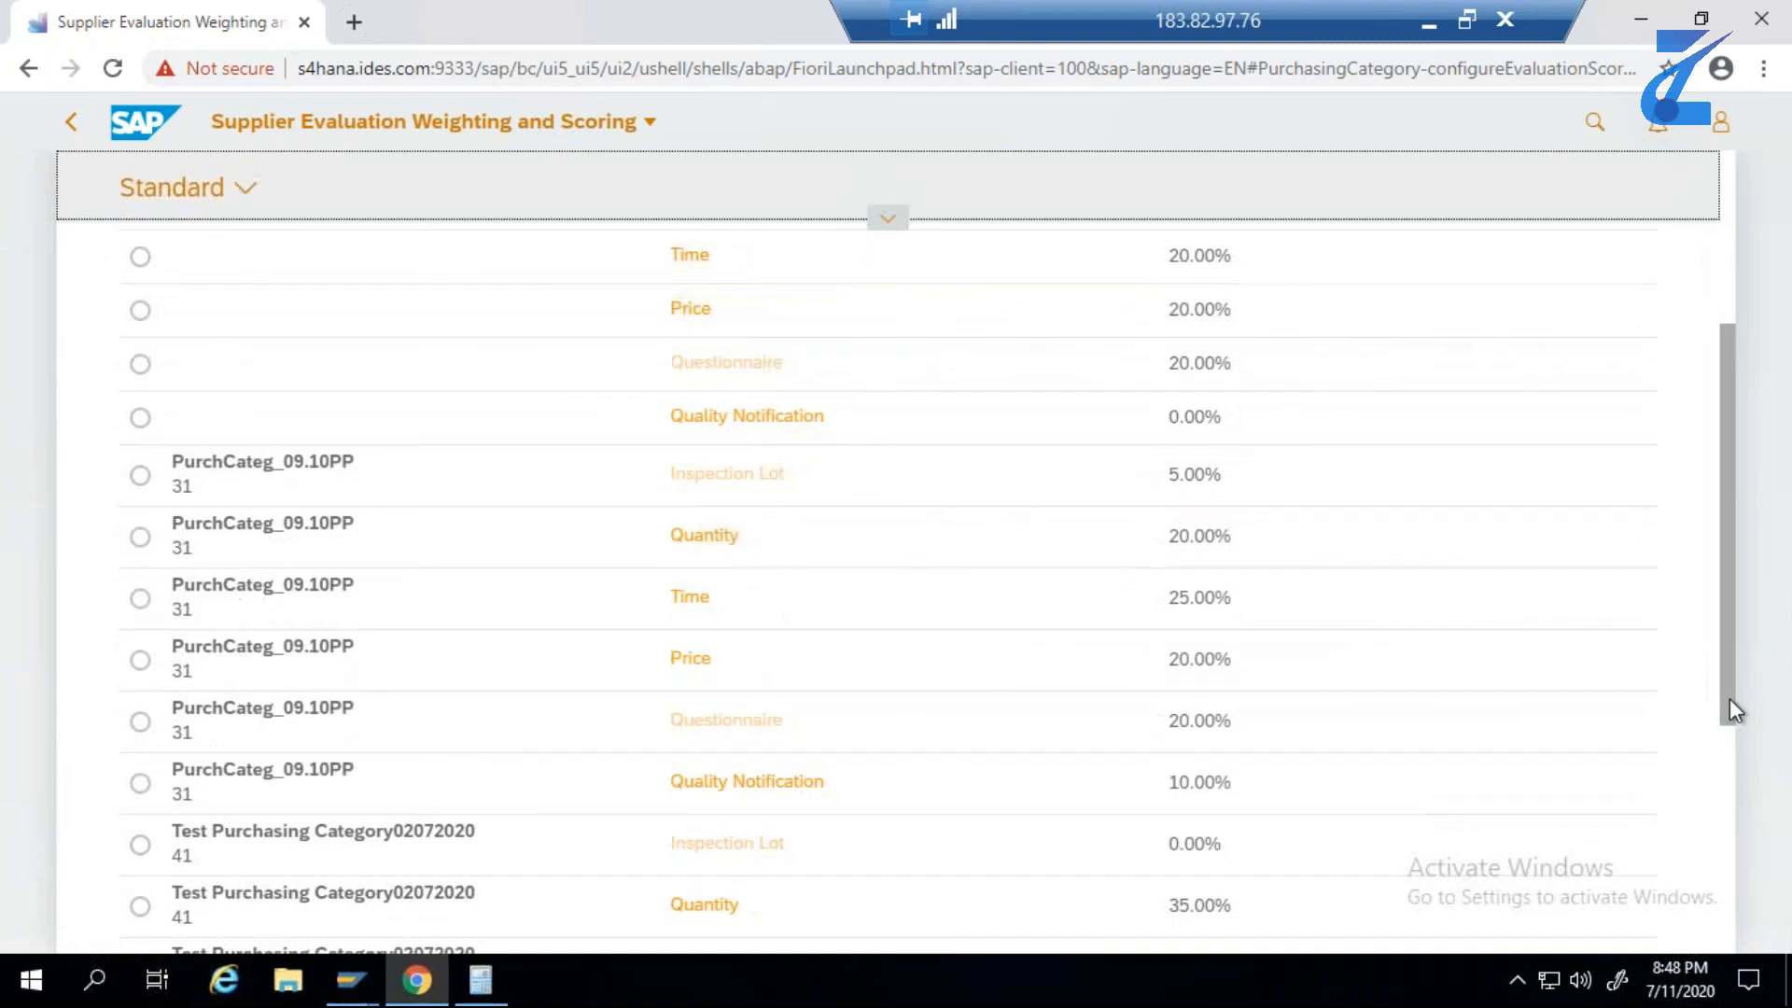
left_click_drag(1730, 702, 1743, 926)
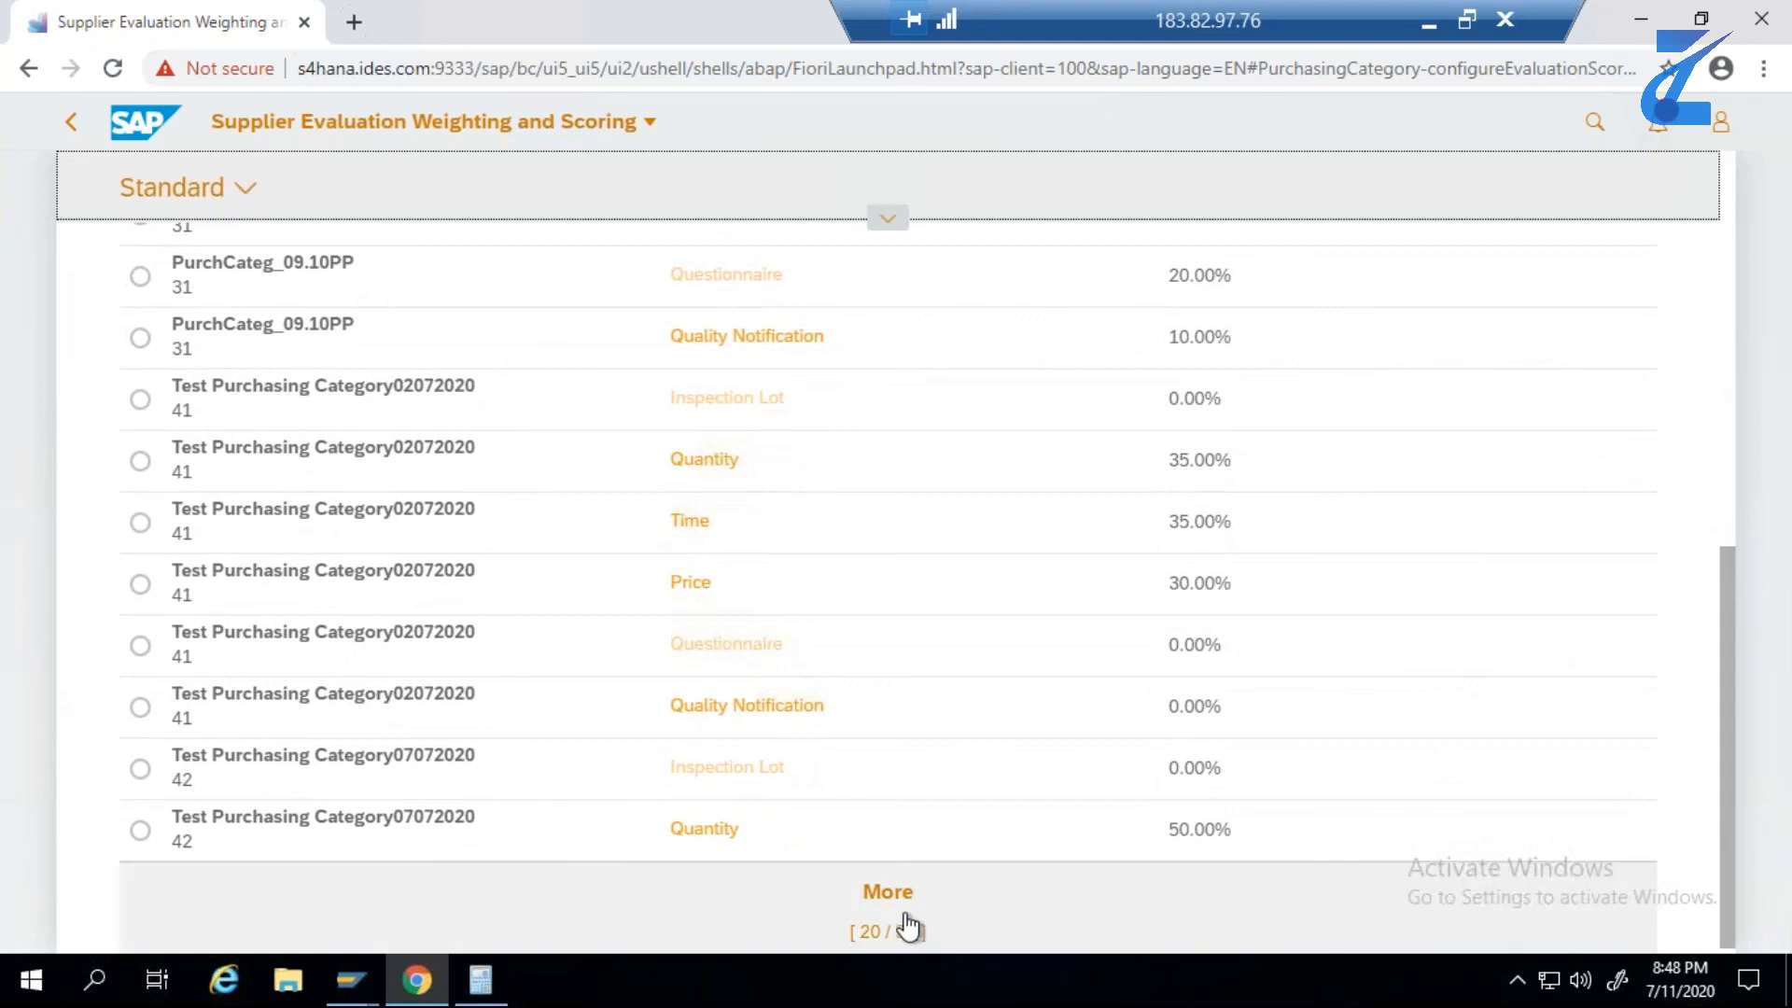
left_click(871, 901)
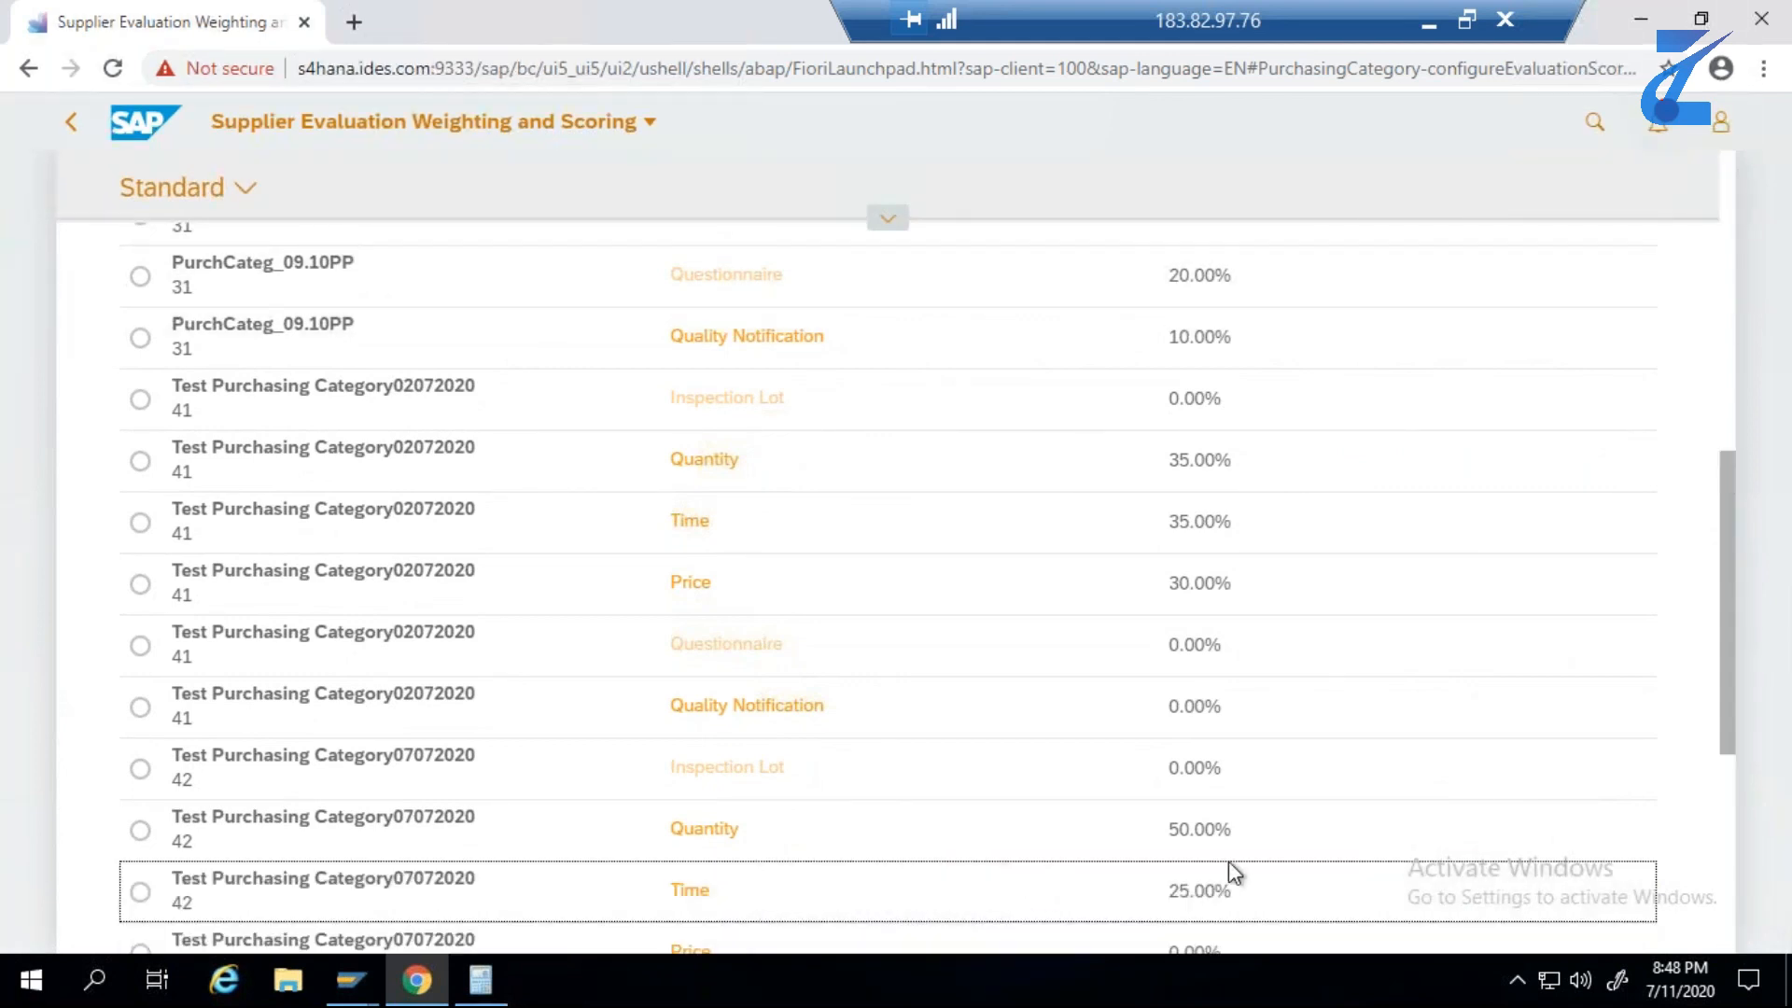
scroll(1401, 853, "down", 1)
scroll(1400, 853, "down", 3)
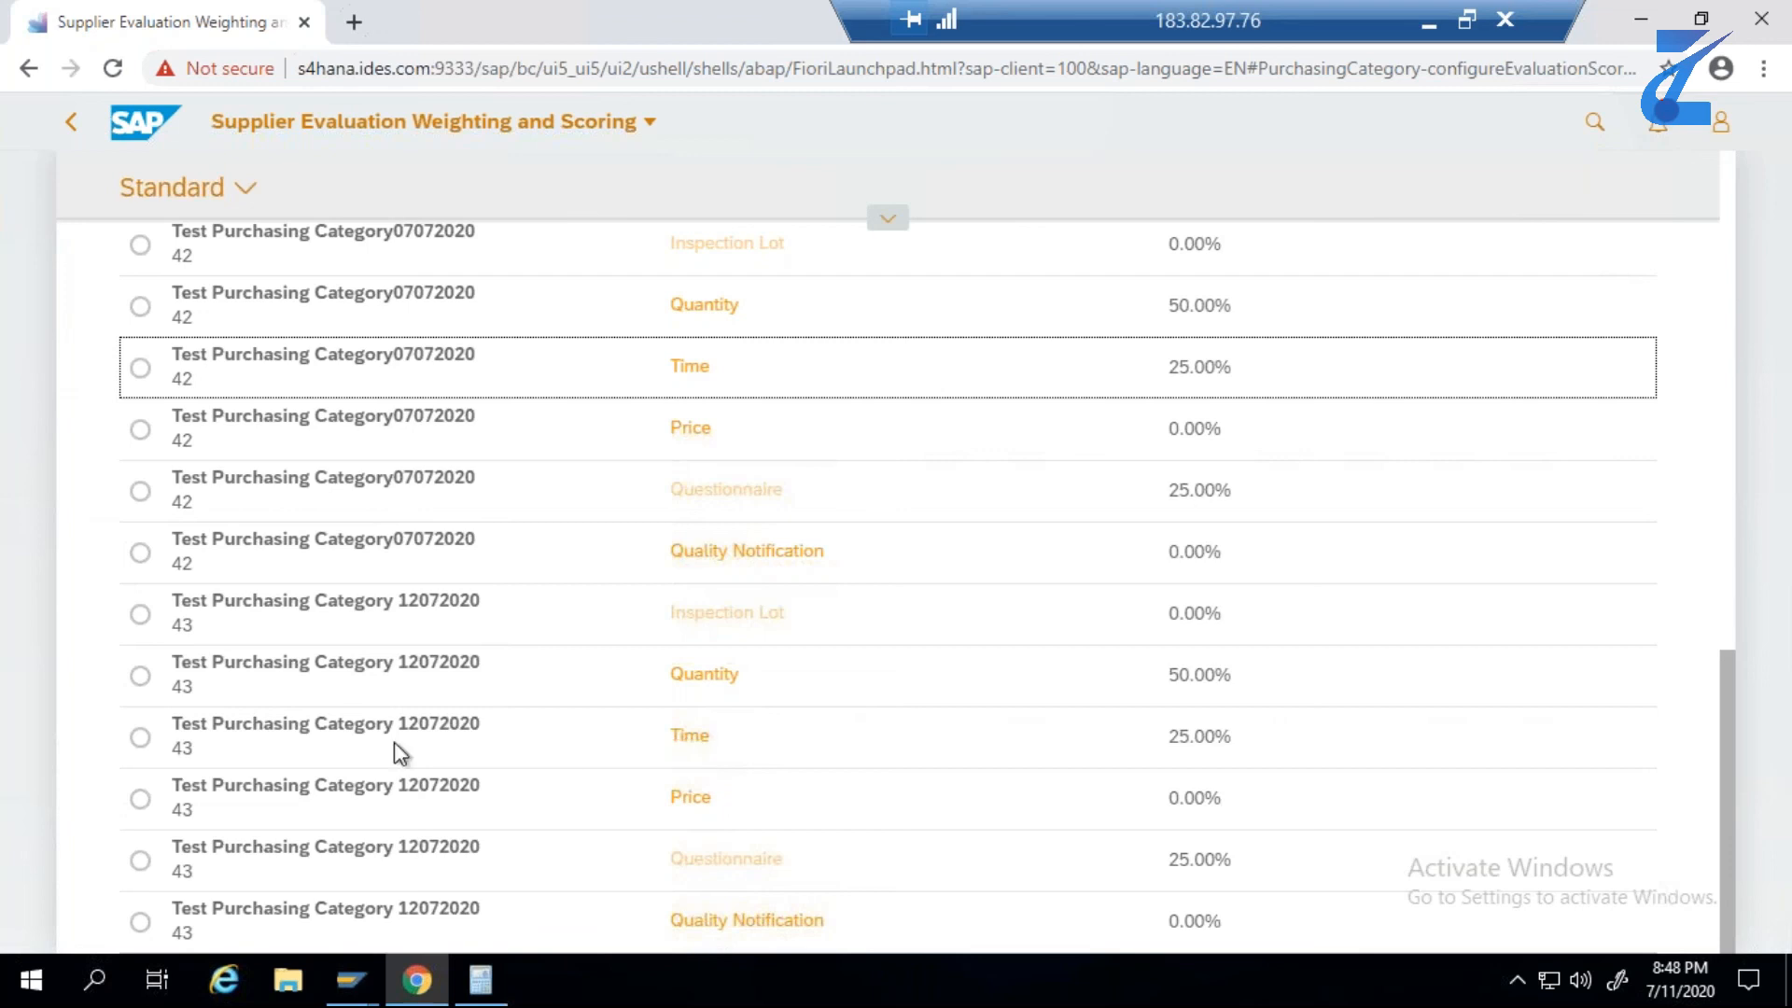
left_click(140, 738)
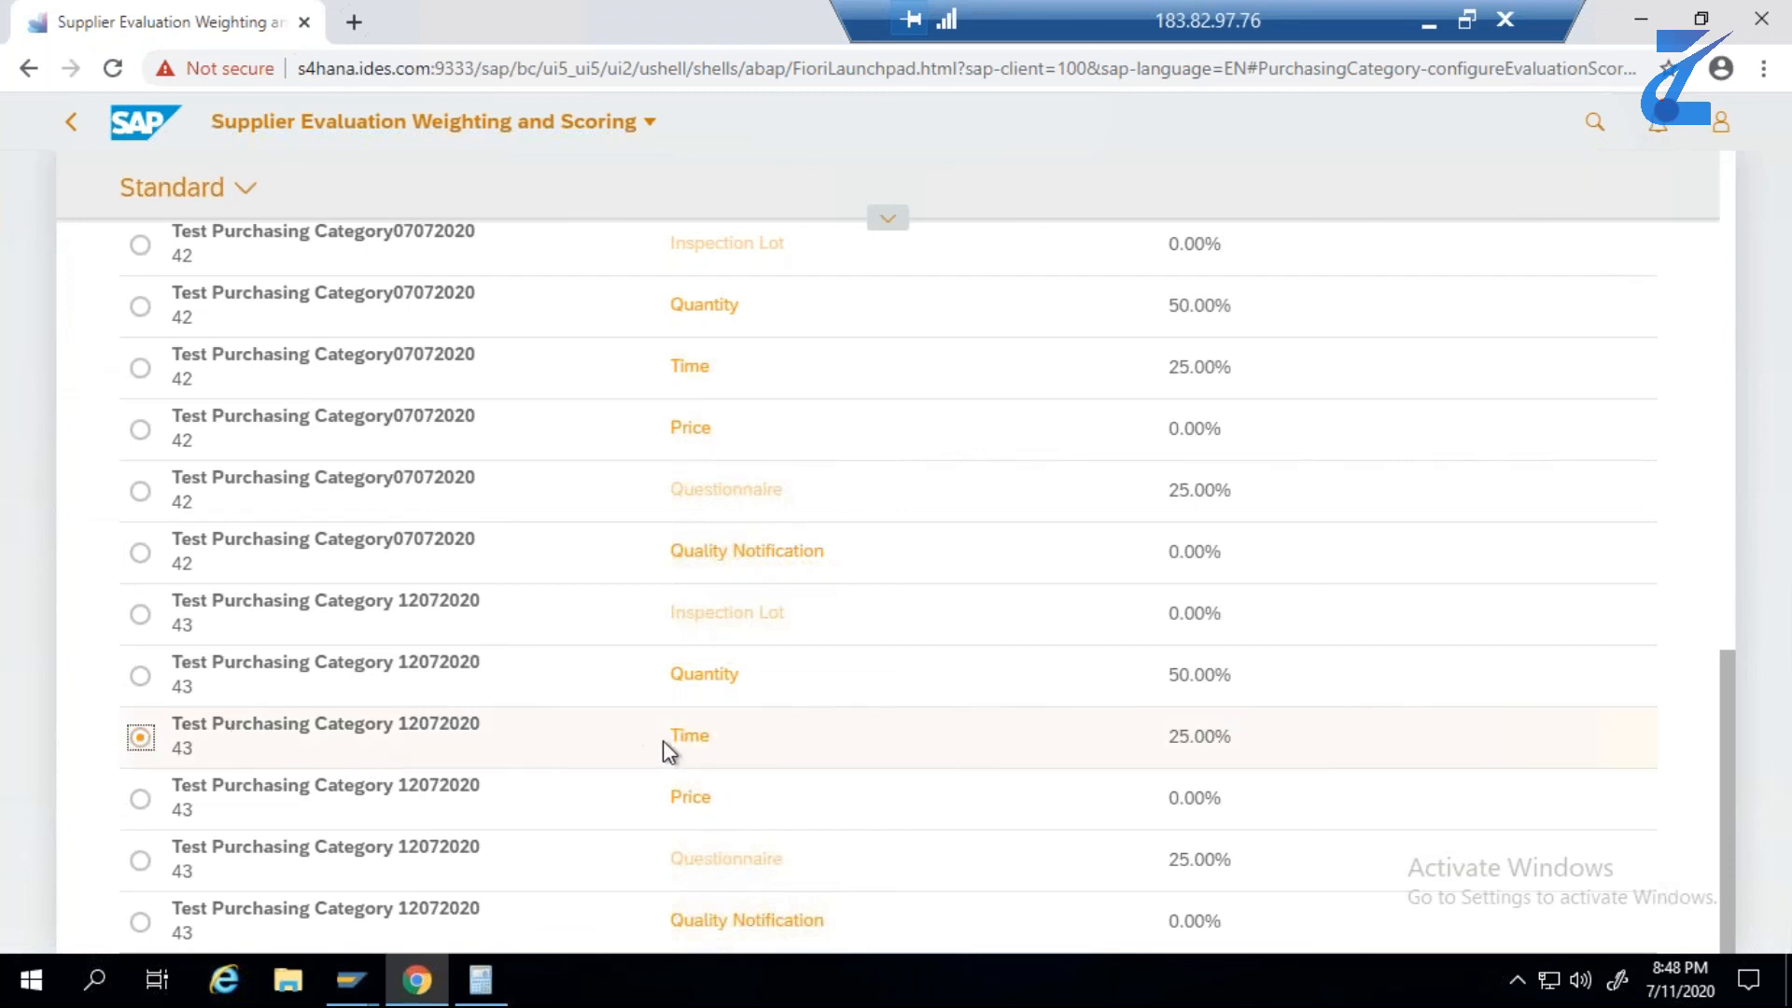
left_click(688, 742)
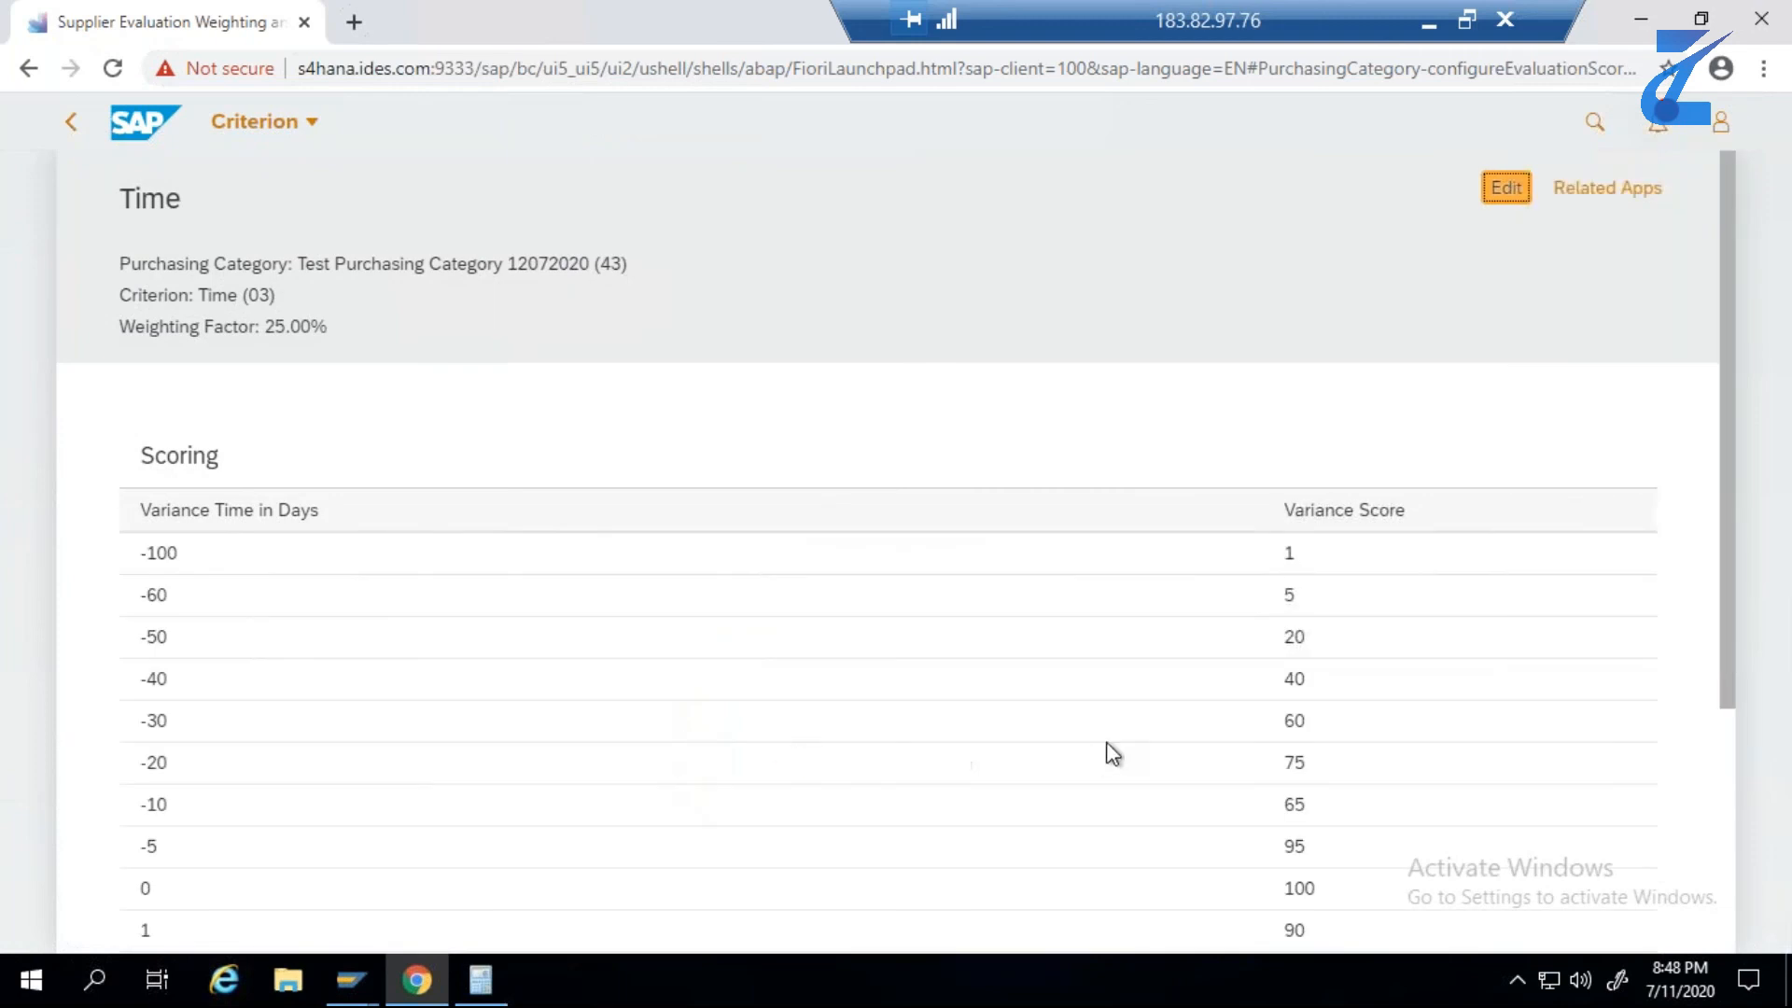
- Review the Time criterion's variances in days with their scores, and open the scoring table for editing
left_click_drag(144, 551, 190, 561)
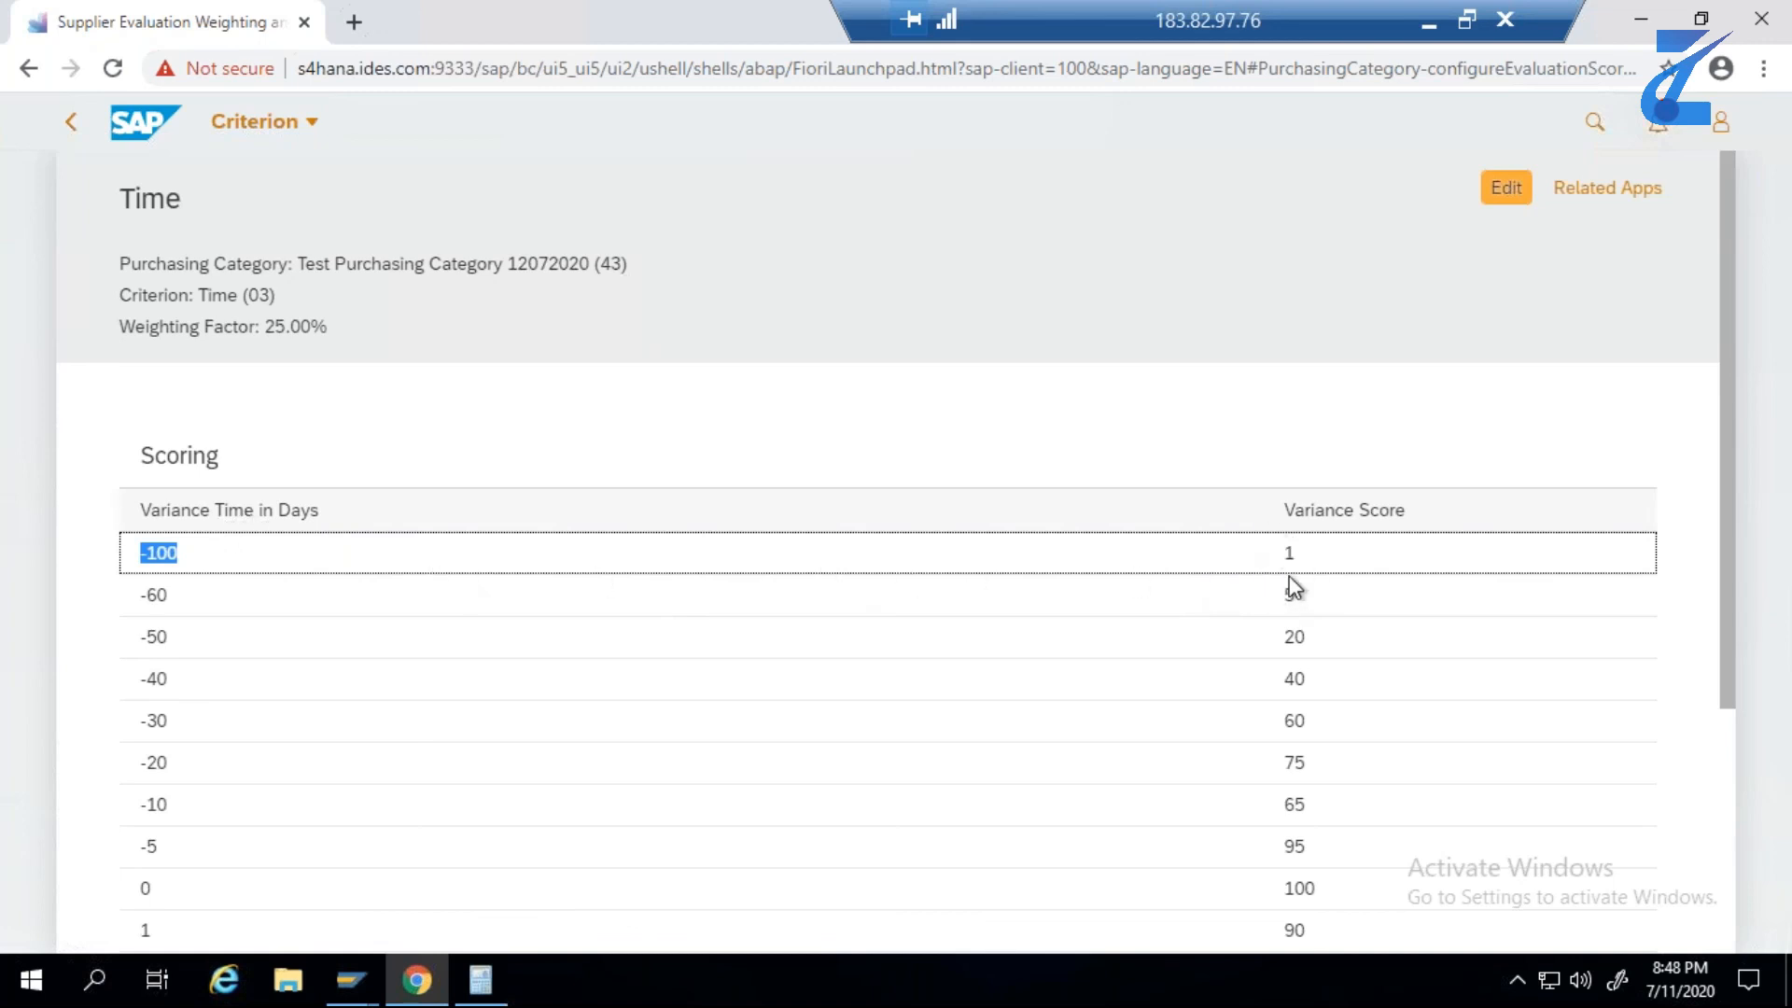
left_click_drag(1721, 683, 1725, 771)
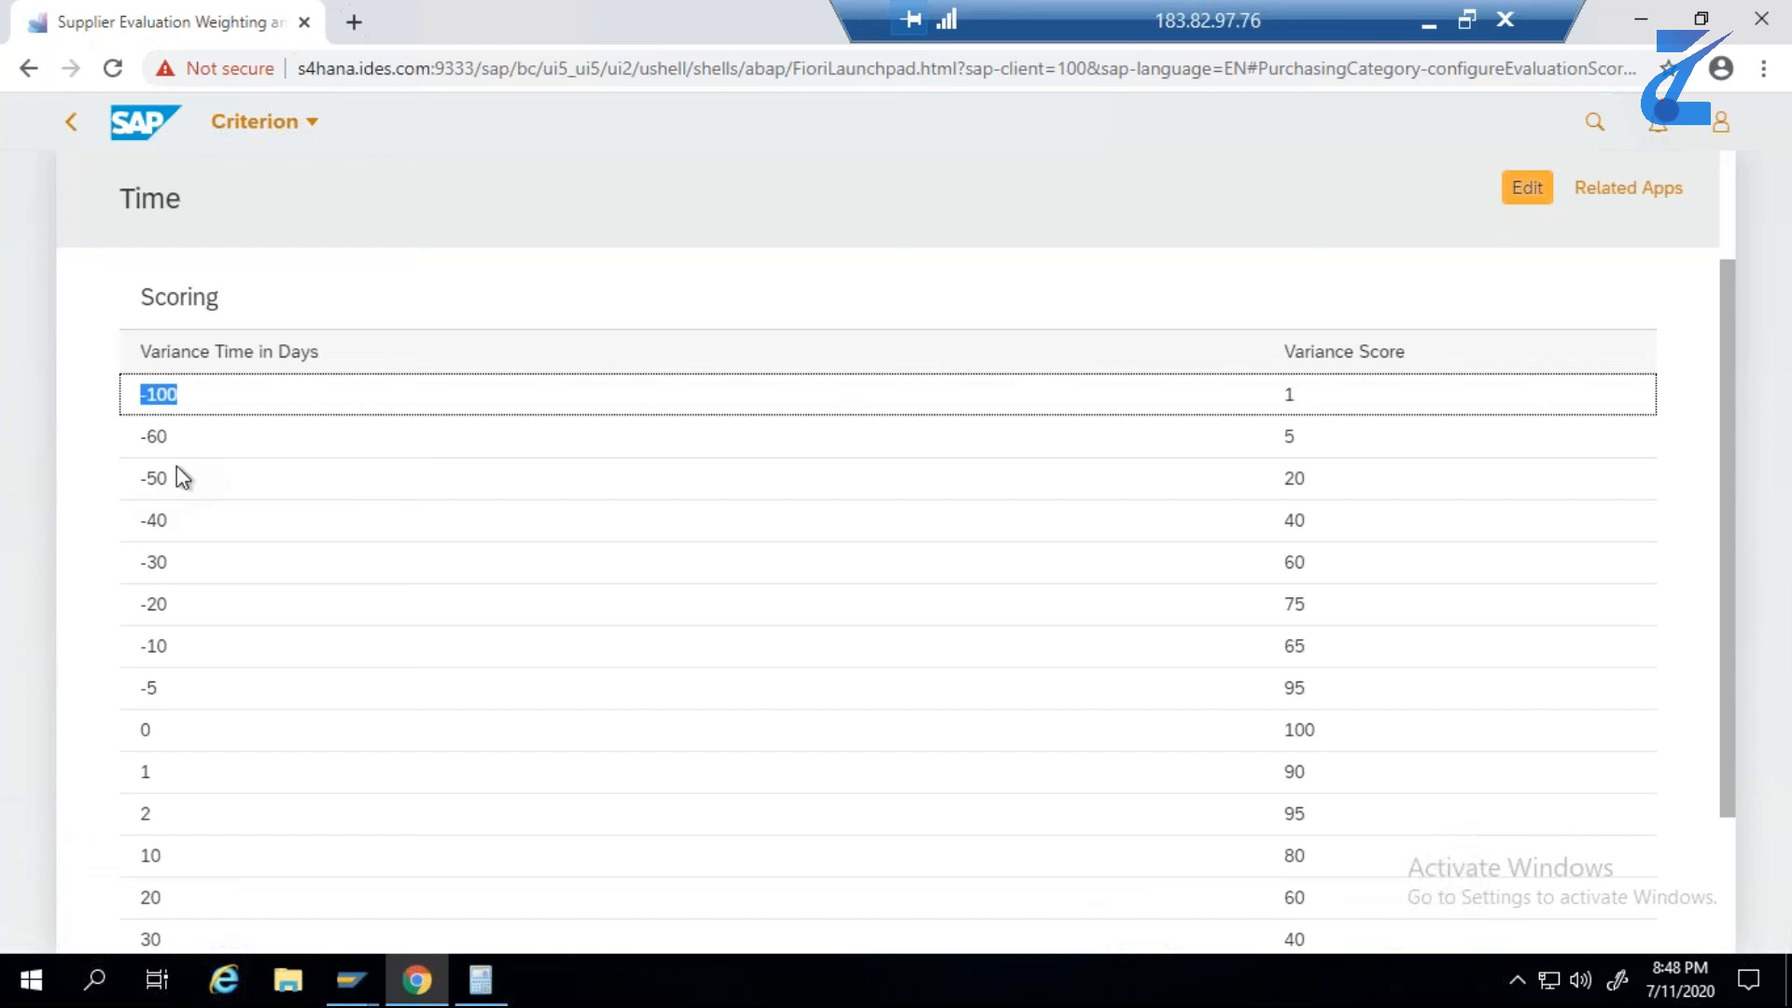
left_click(149, 775)
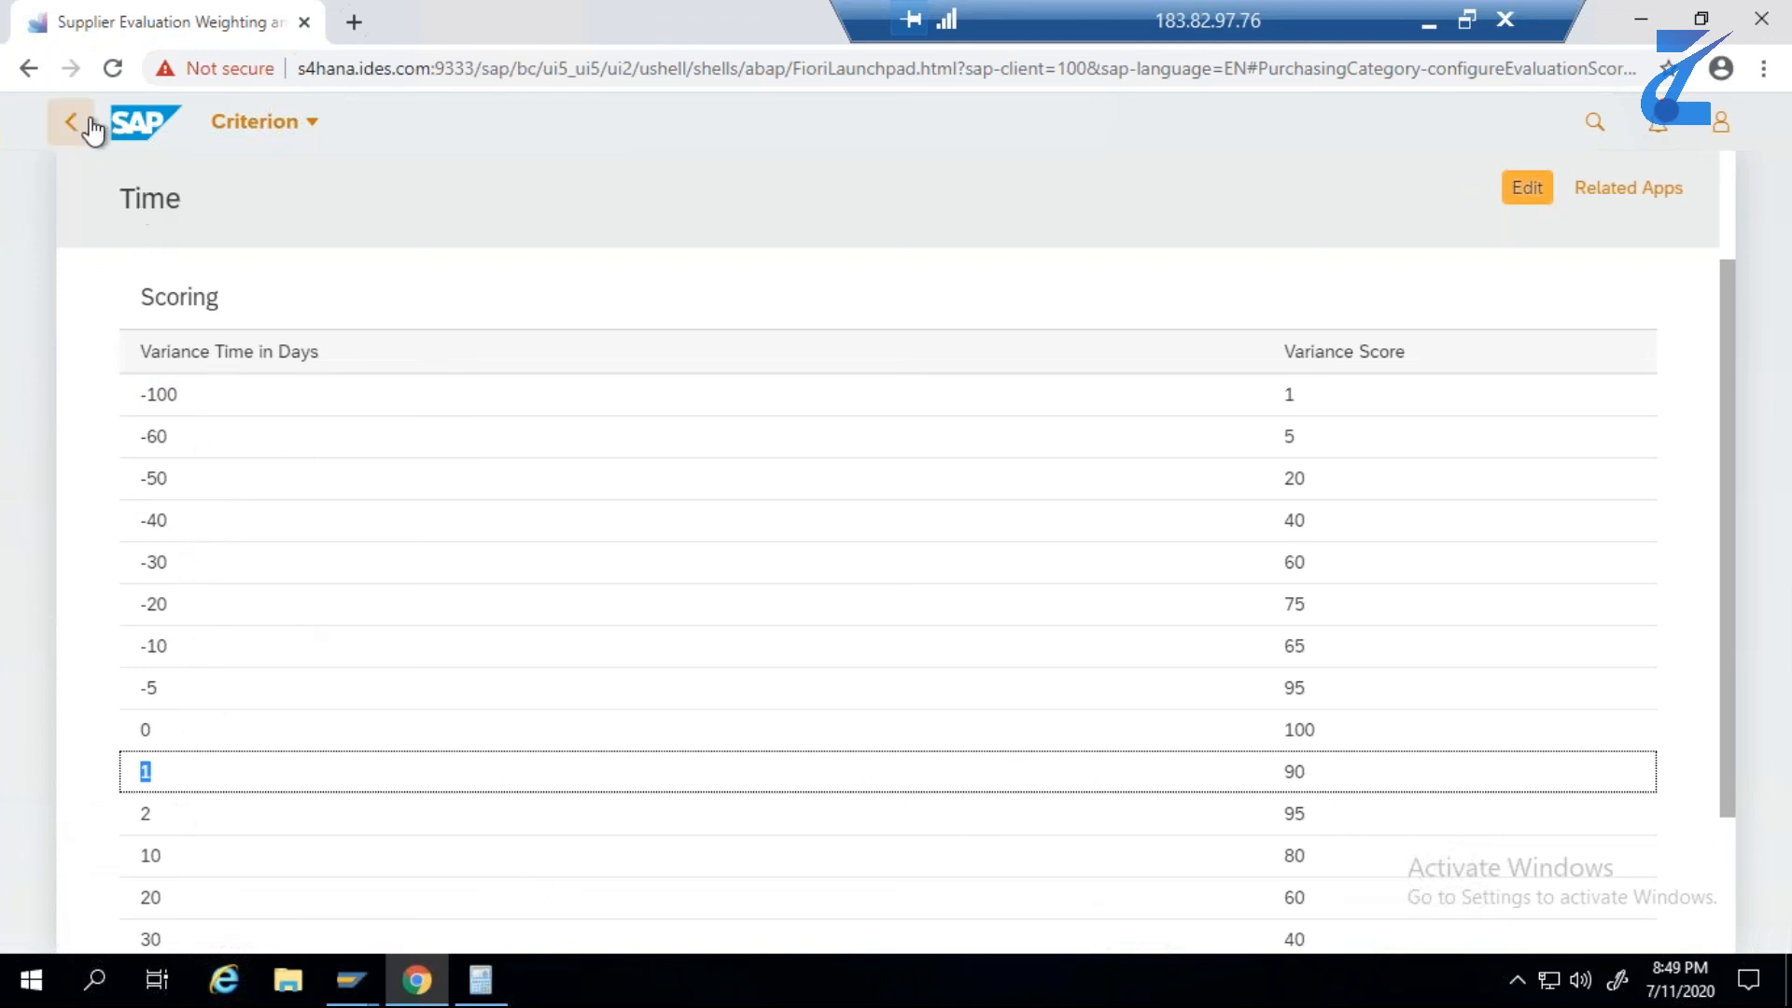
left_click(1516, 191)
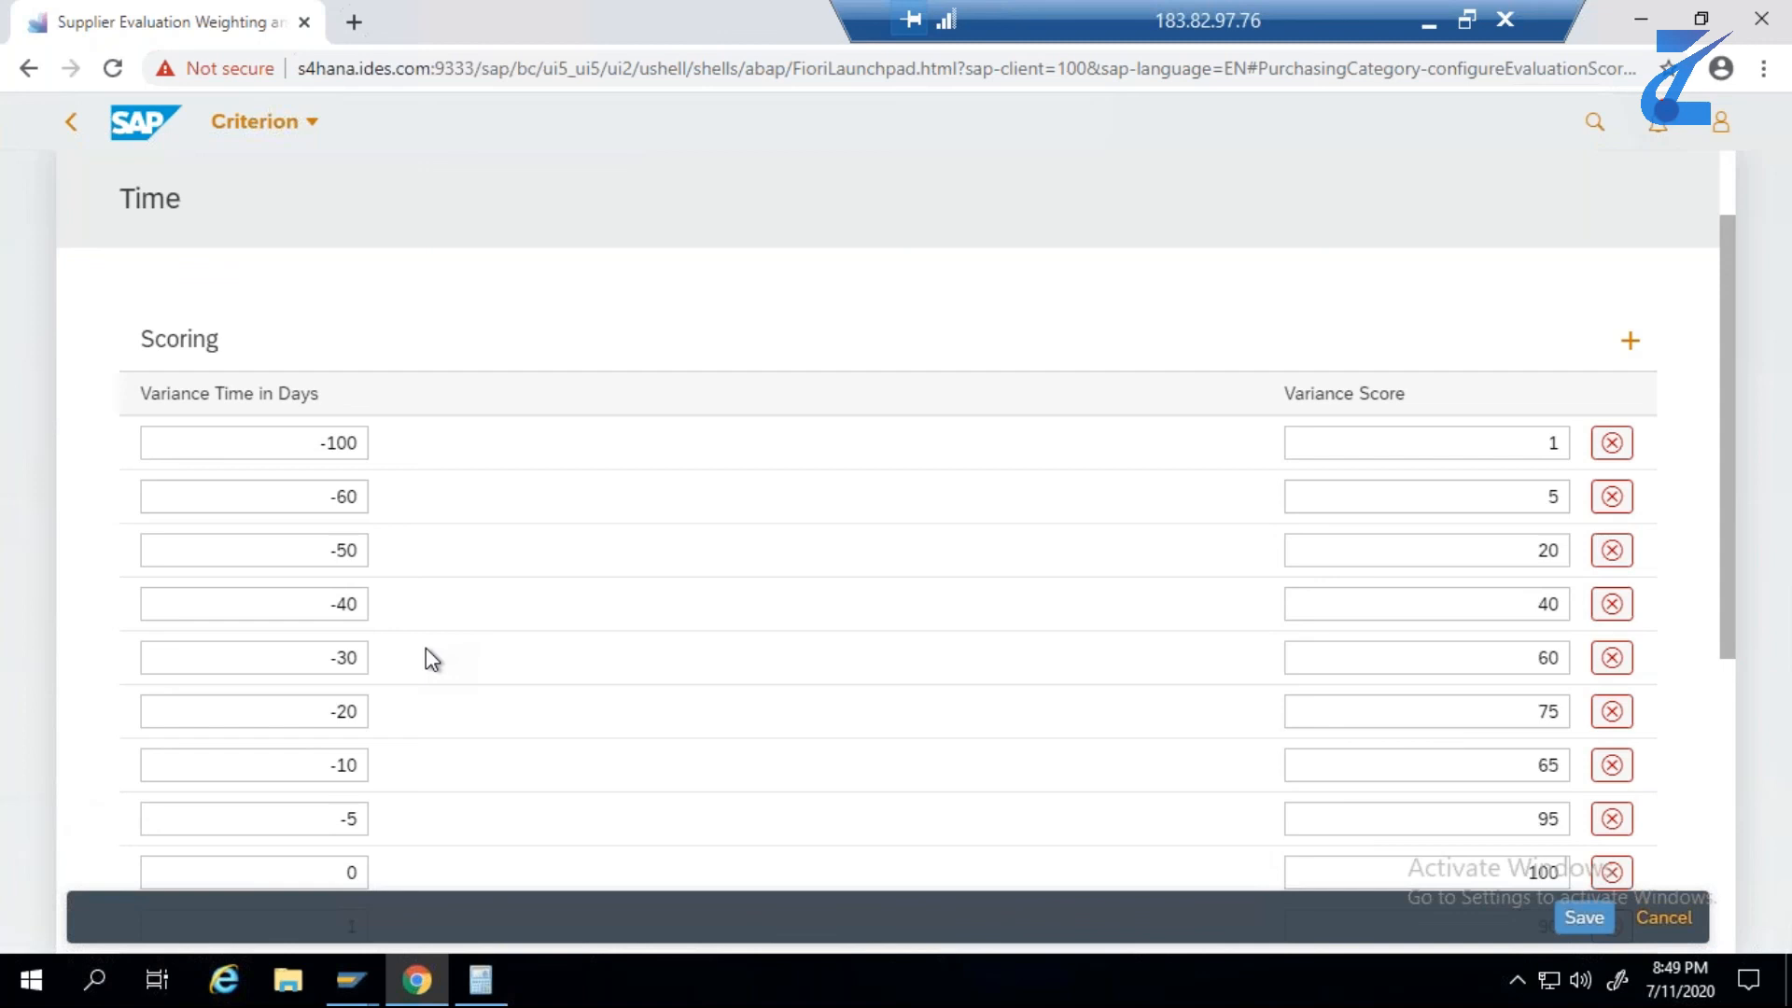
- Leave the Time scoring without saving and go through the Price, Questionnaire and Quality Notification criteria of Test Purchasing Category 12072020
left_click(71, 122)
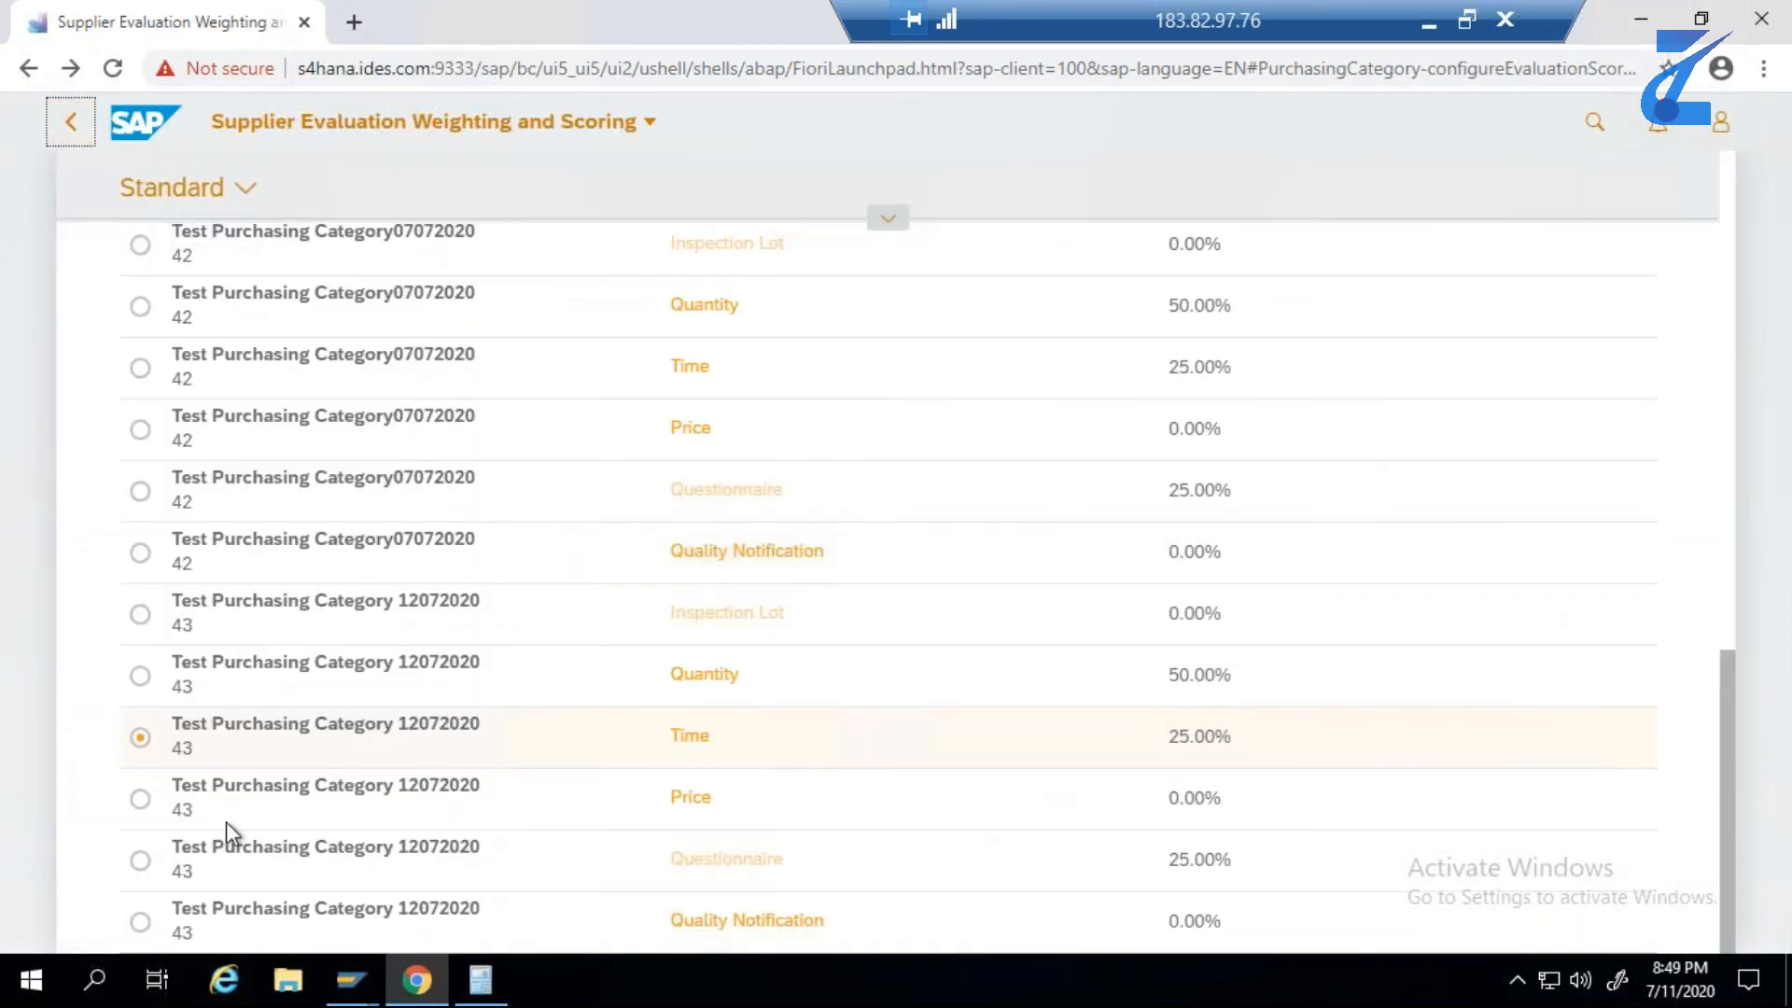
left_click(142, 800)
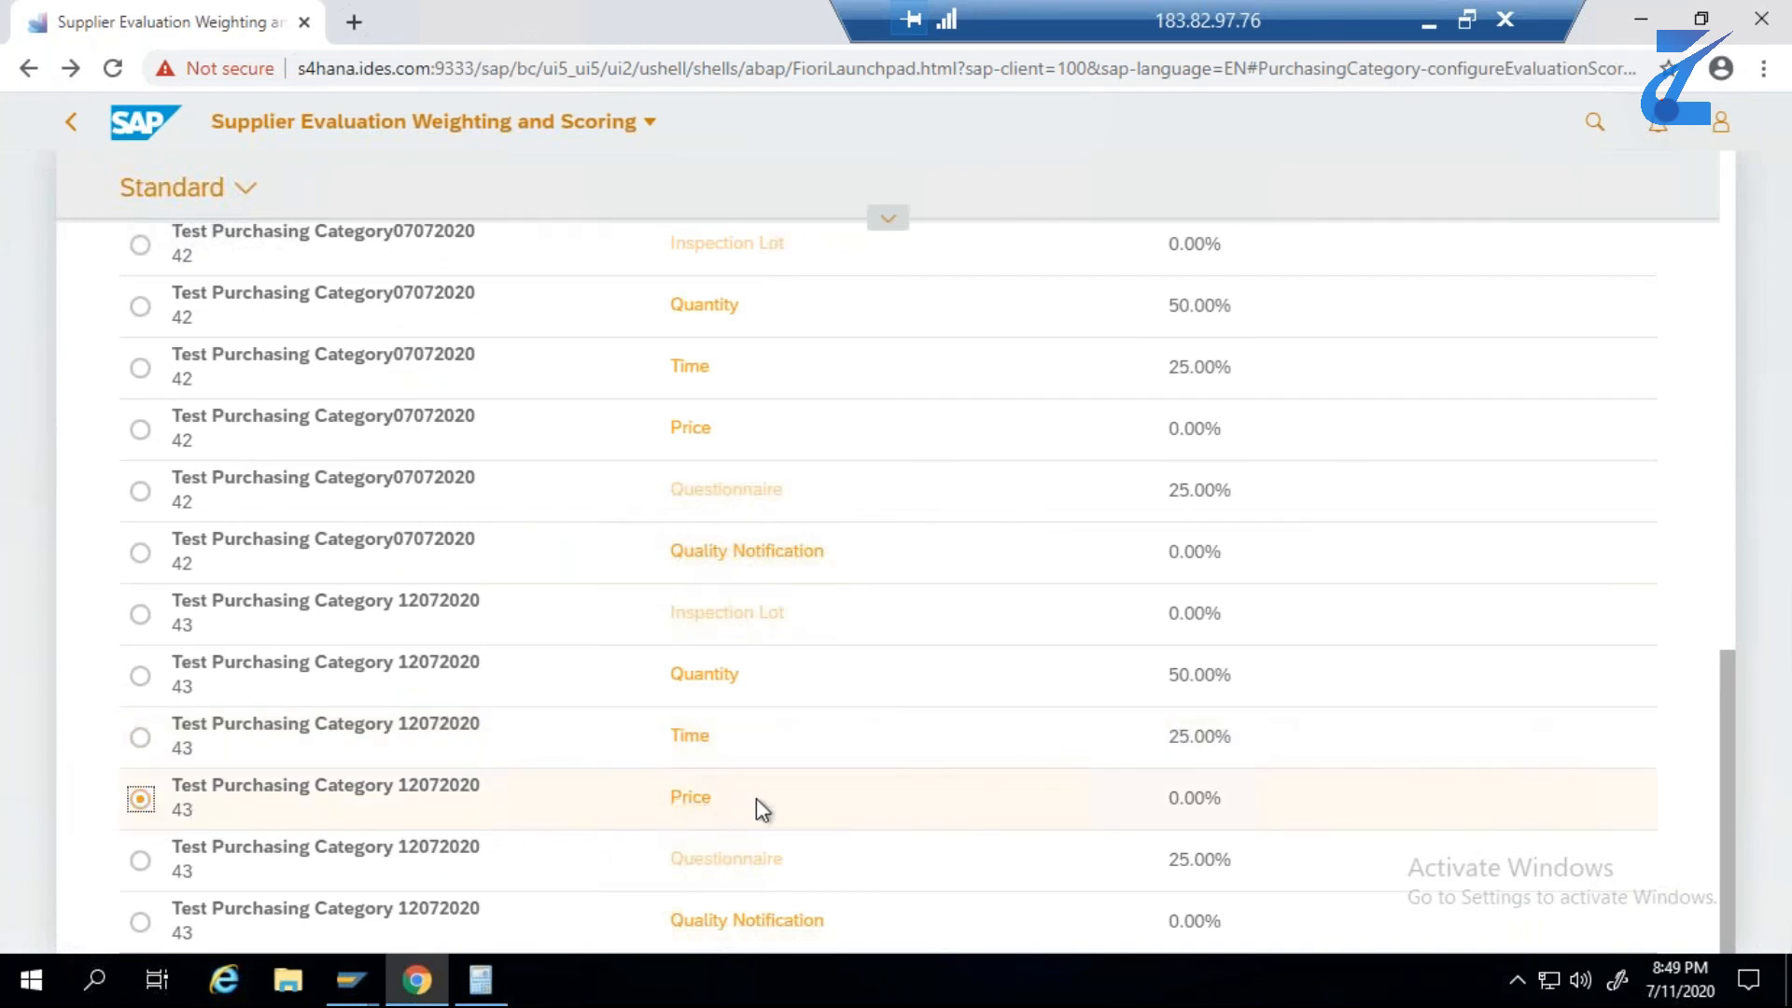
left_click(146, 861)
left_click(139, 922)
scroll(400, 340, "up", 5)
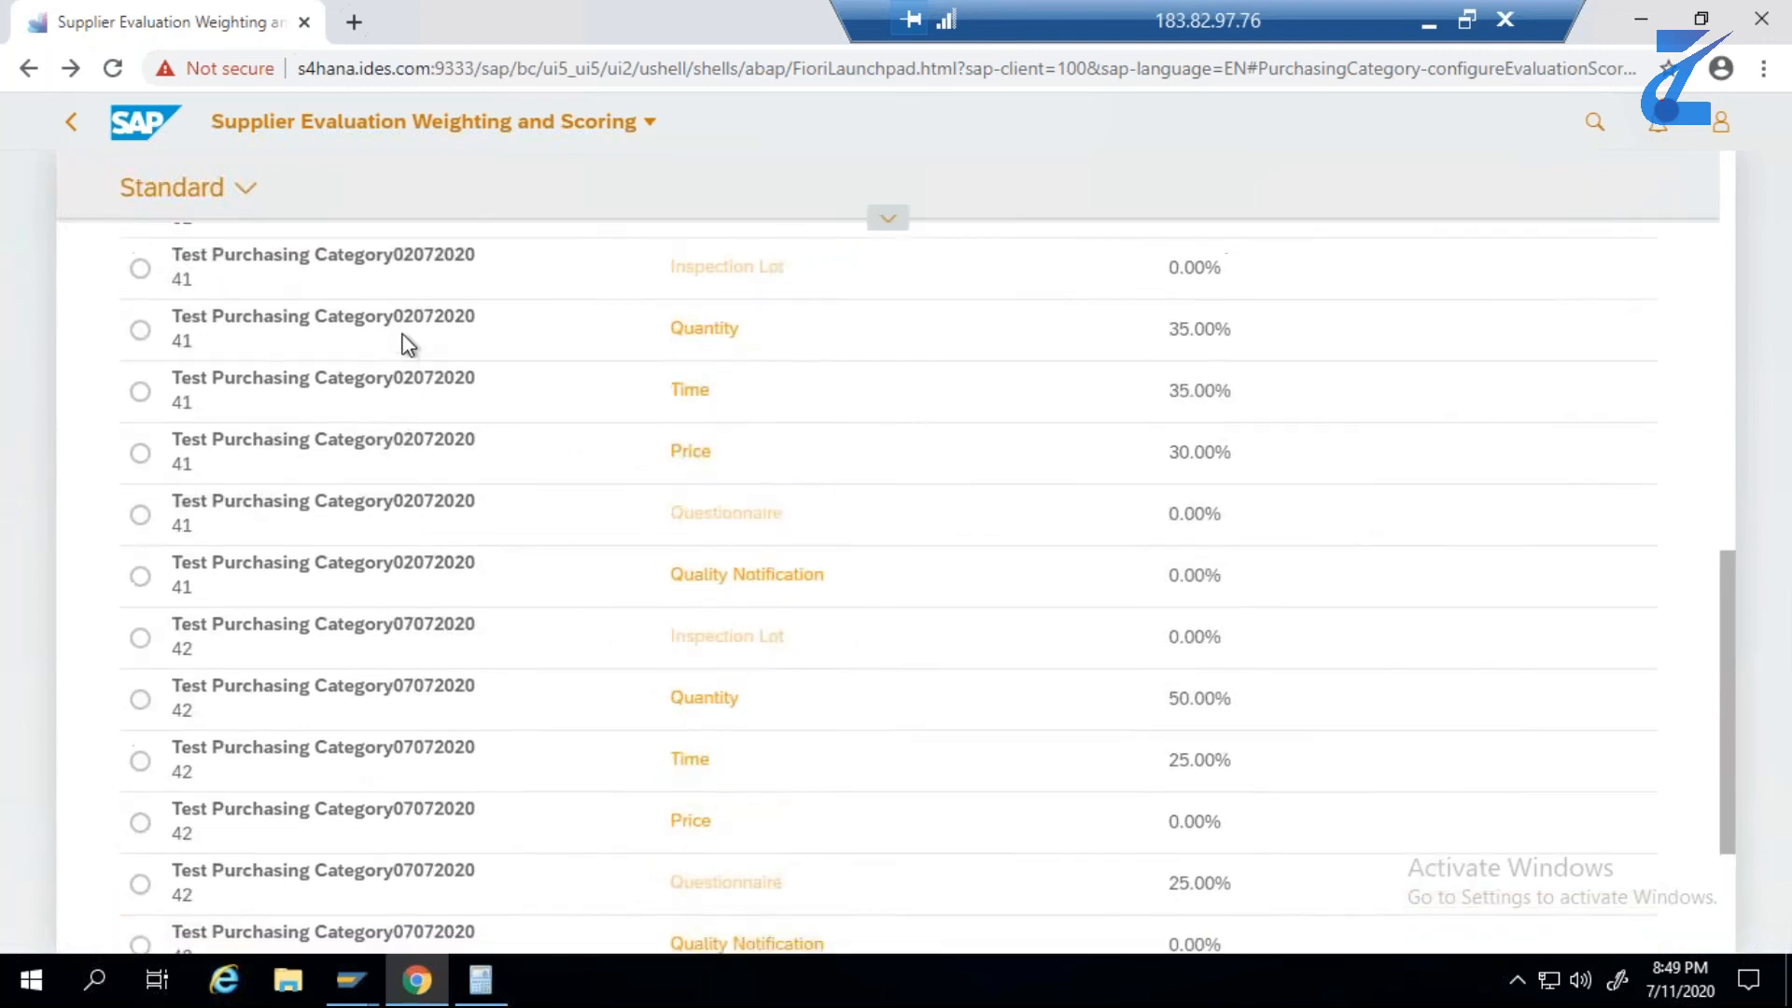
scroll(423, 390, "down", 5)
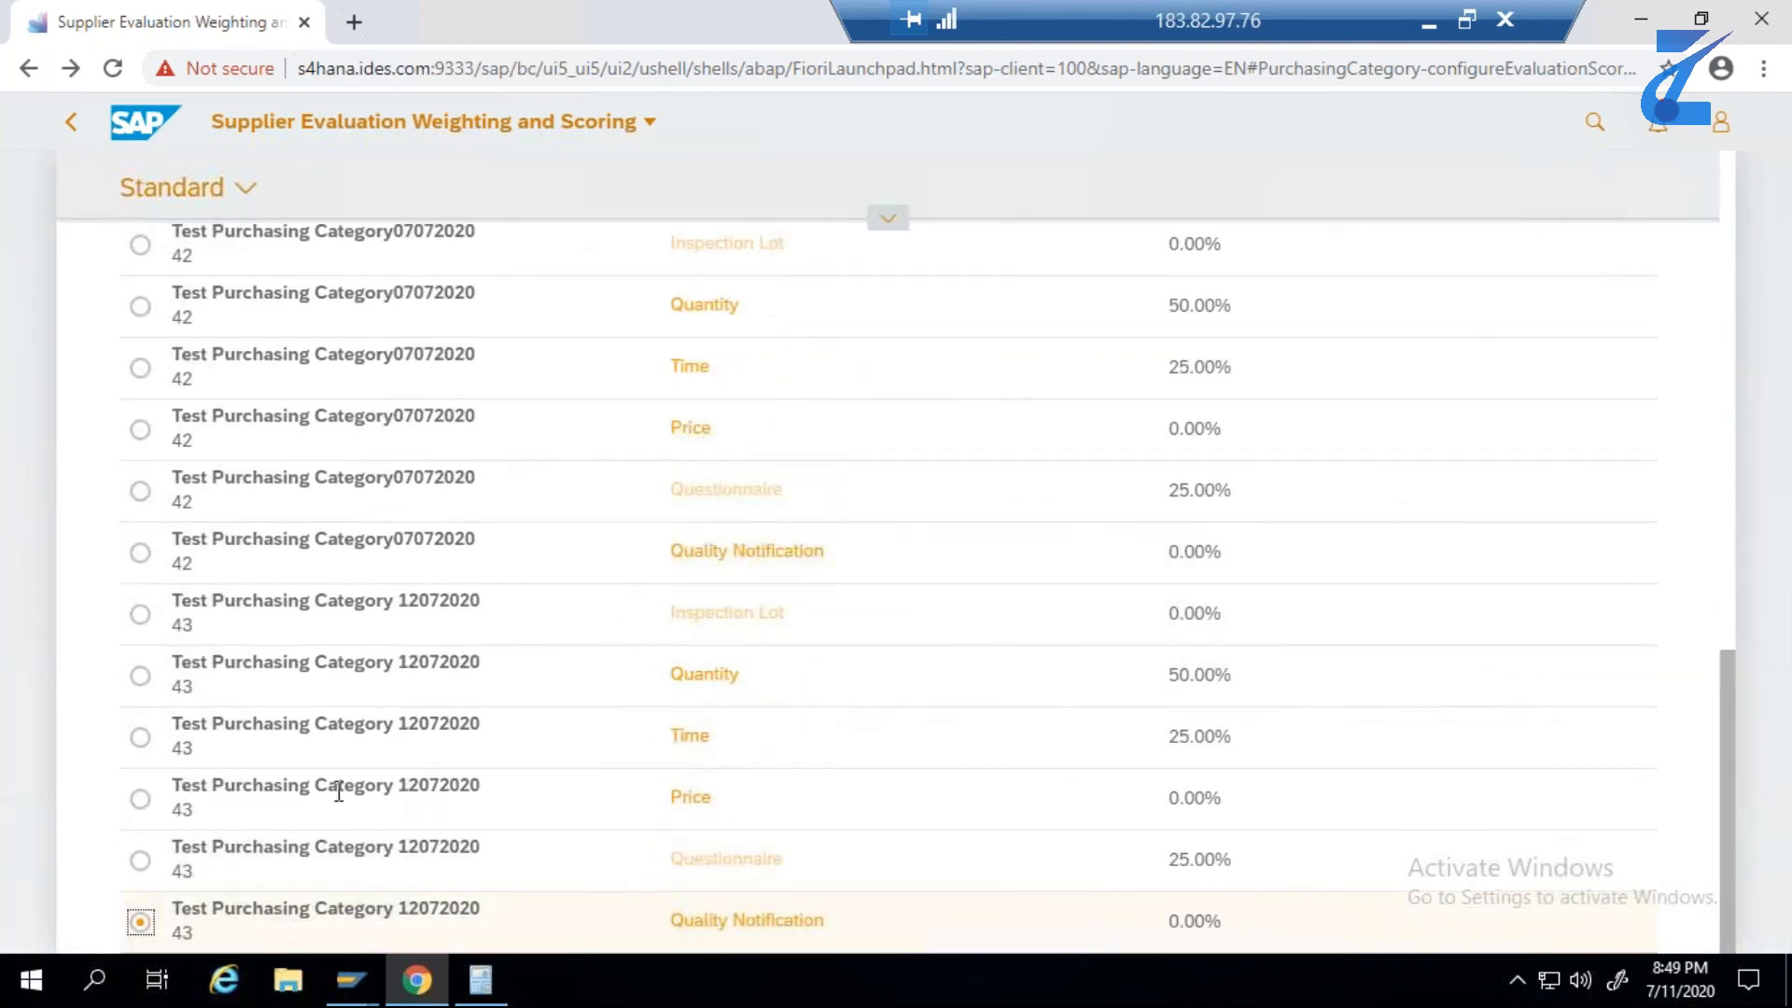
- Open the Quantity criterion of Test Purchasing Category 12072020 from the list
left_click(141, 739)
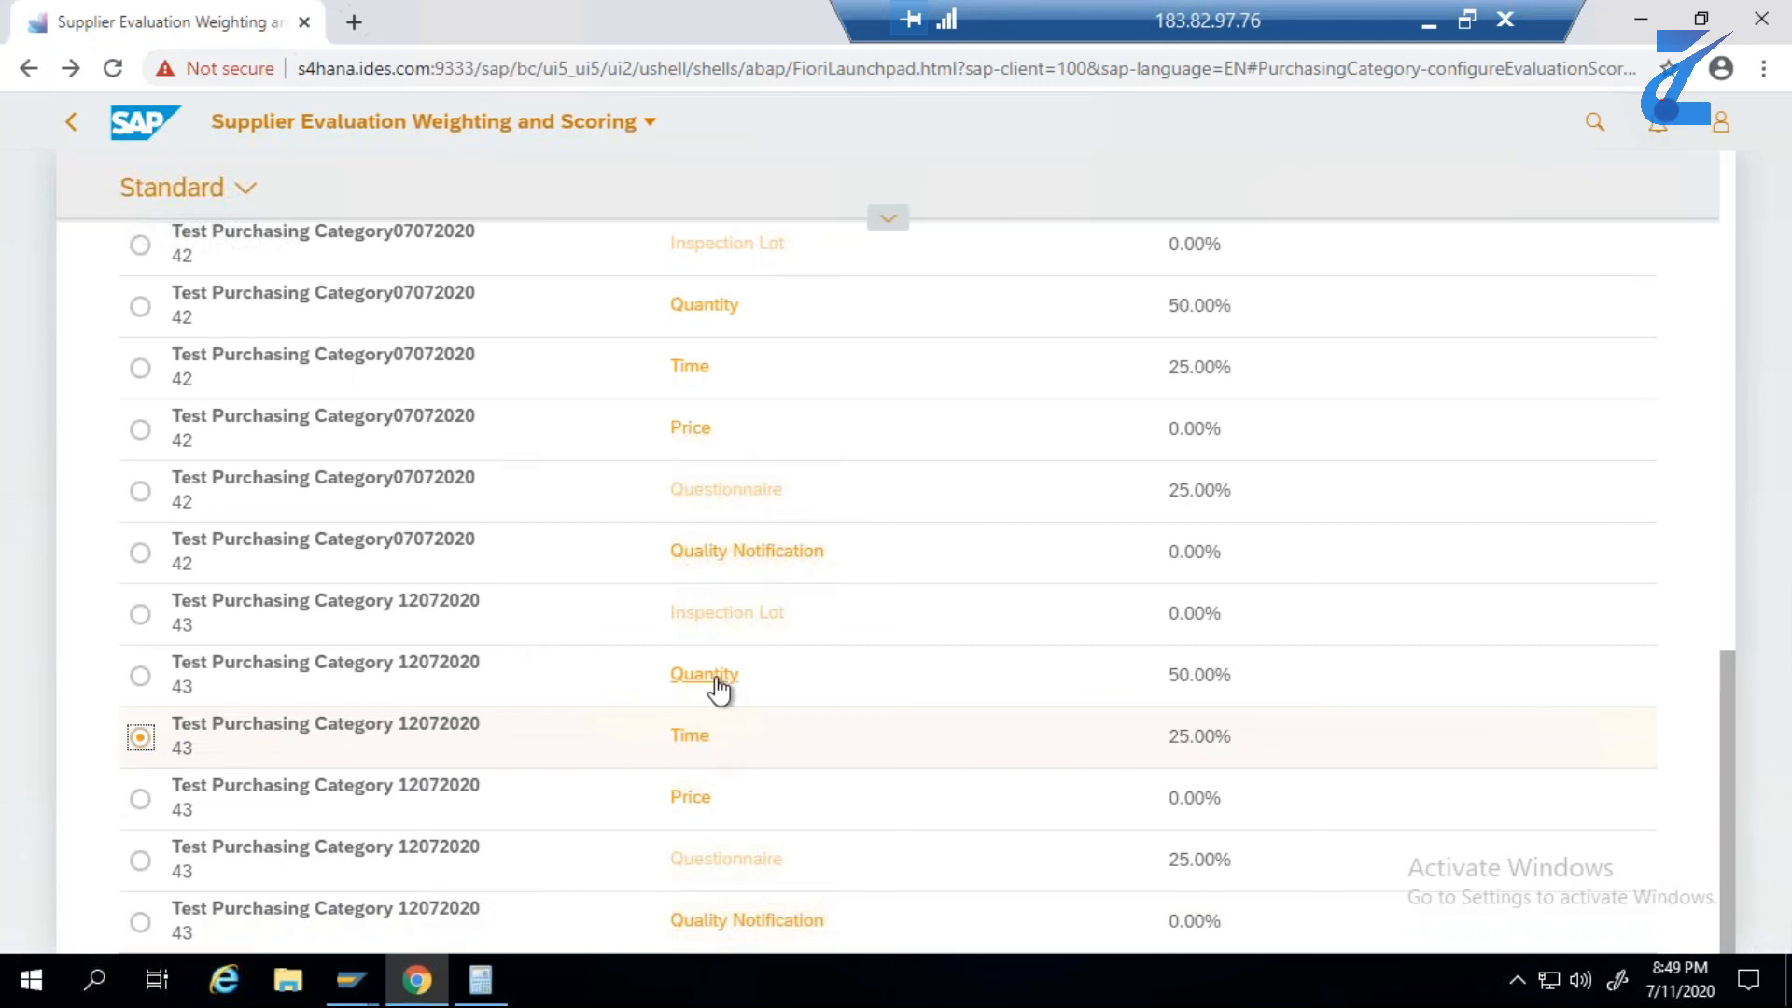
left_click(147, 676)
left_click(698, 674)
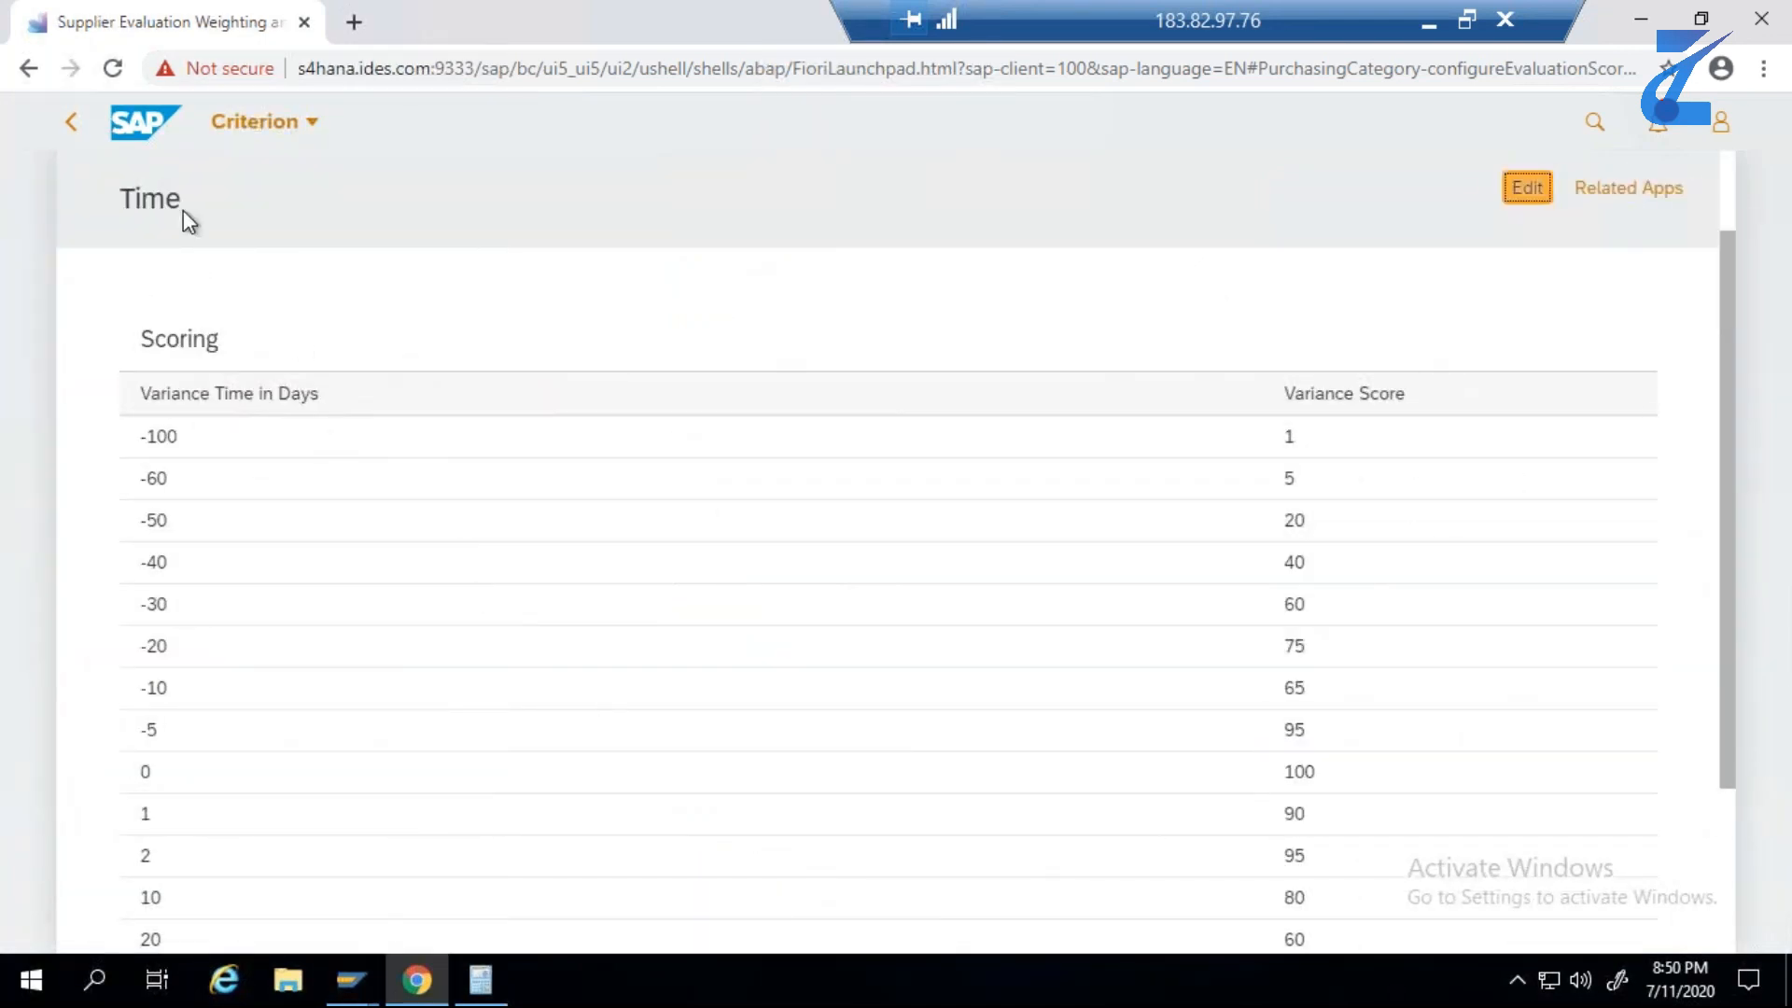
left_click(81, 141)
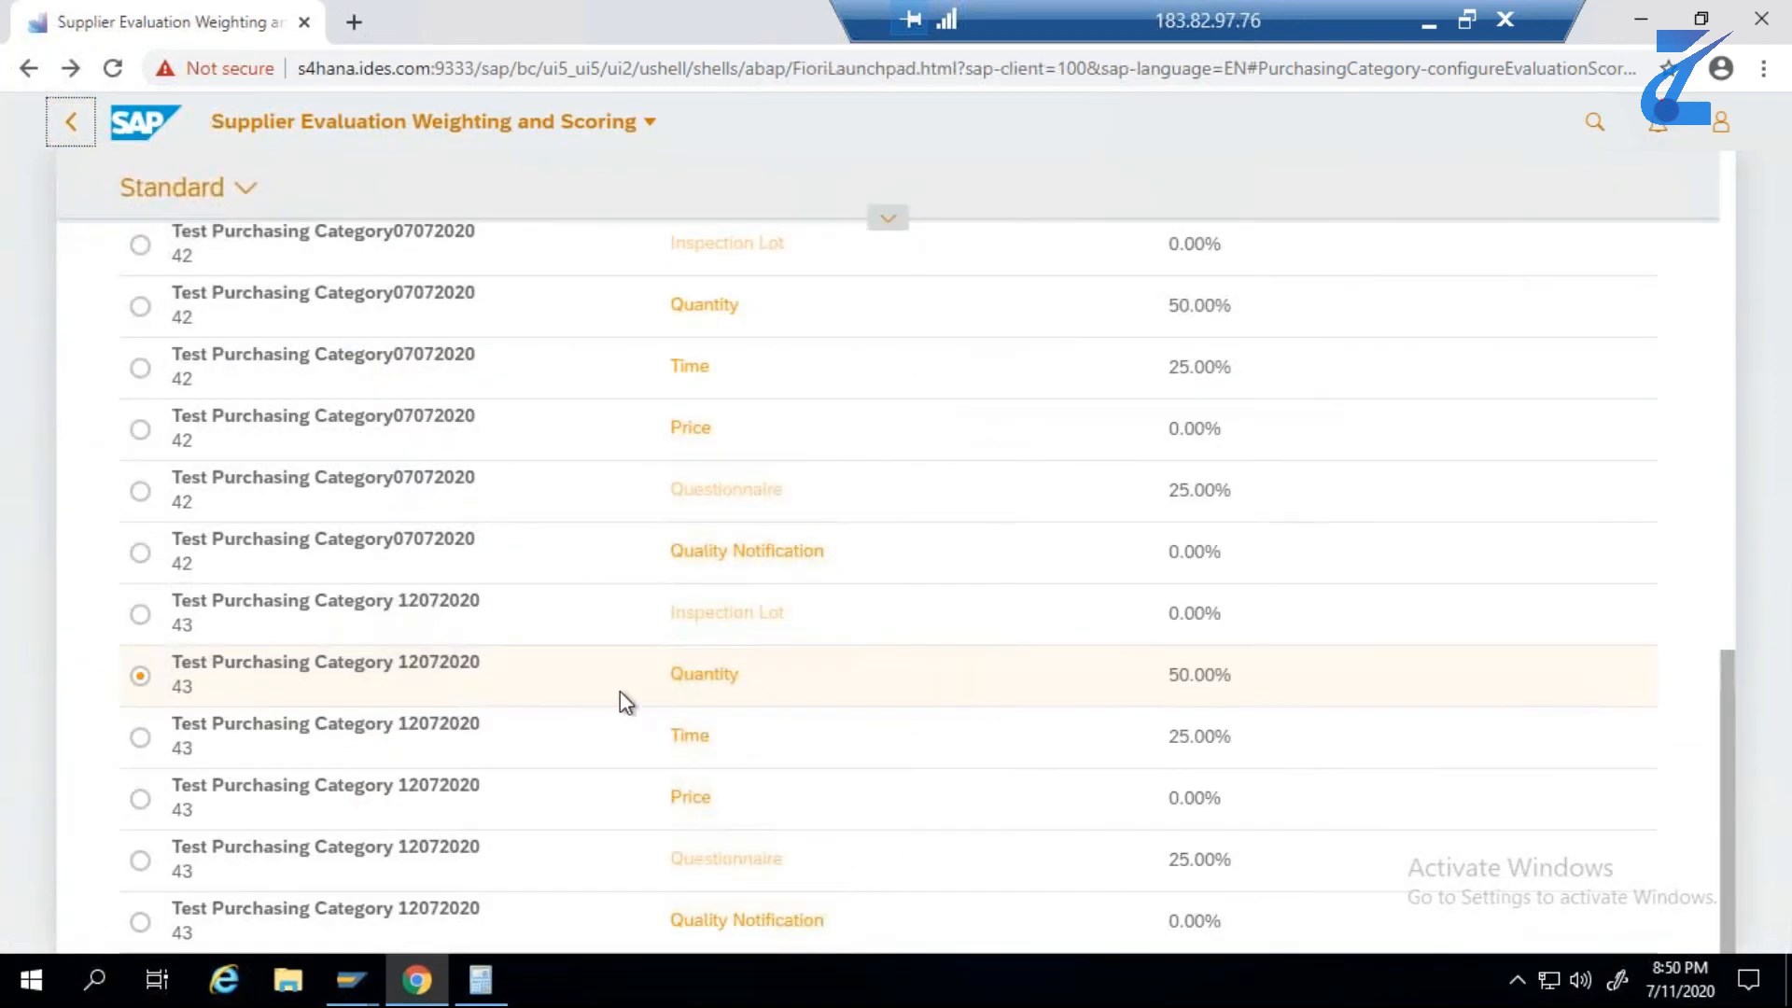
left_click(705, 679)
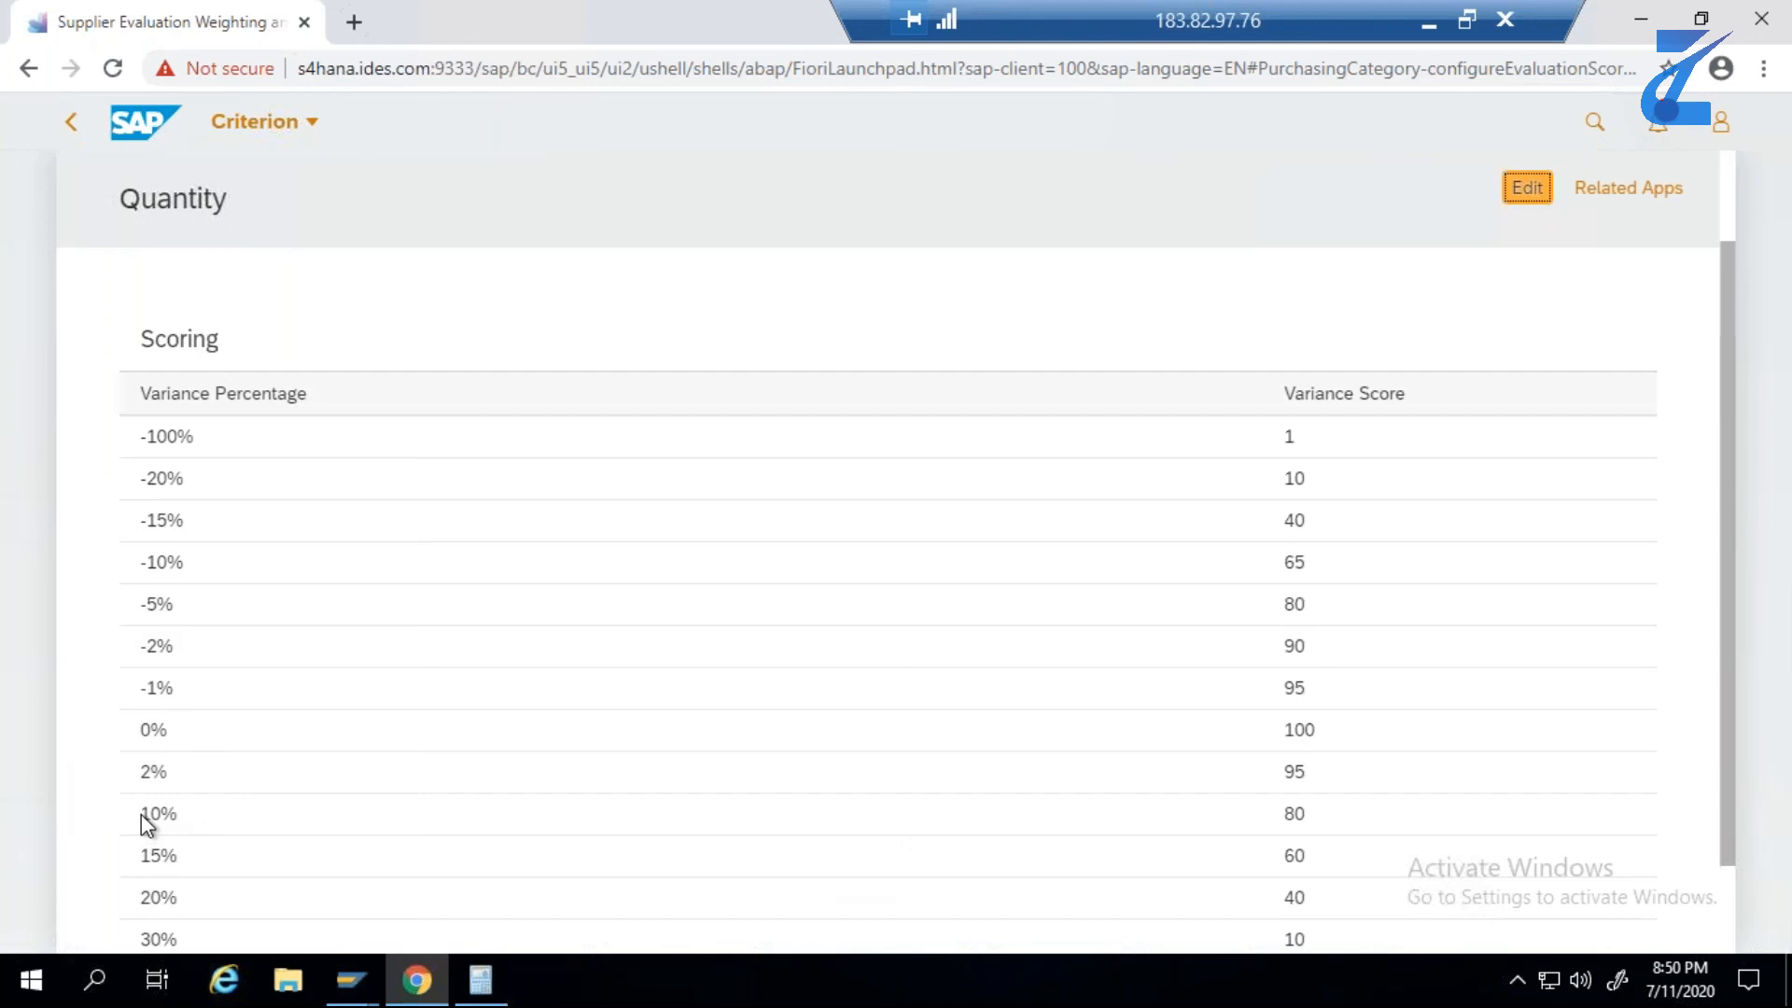
- Review the Quantity criterion's variance percentages with their scores, especially the 10% and 0% rows, and return to the criteria list
left_click_drag(142, 814, 180, 816)
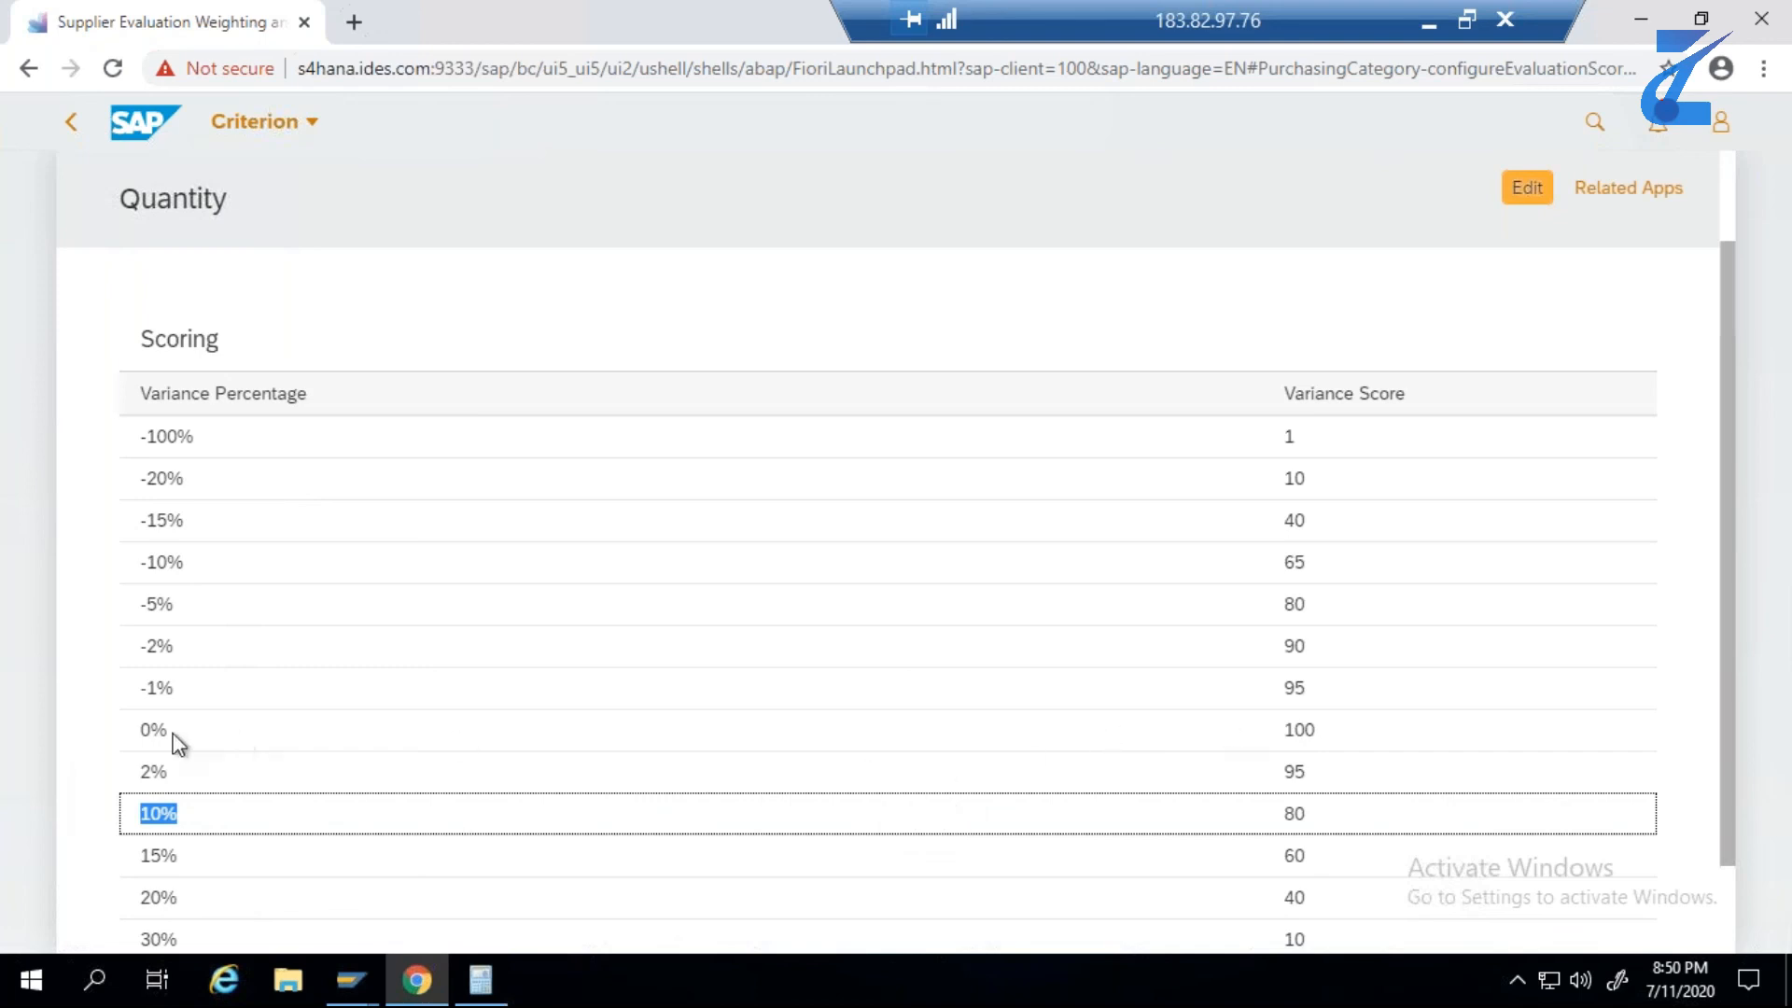
left_click_drag(161, 730, 120, 732)
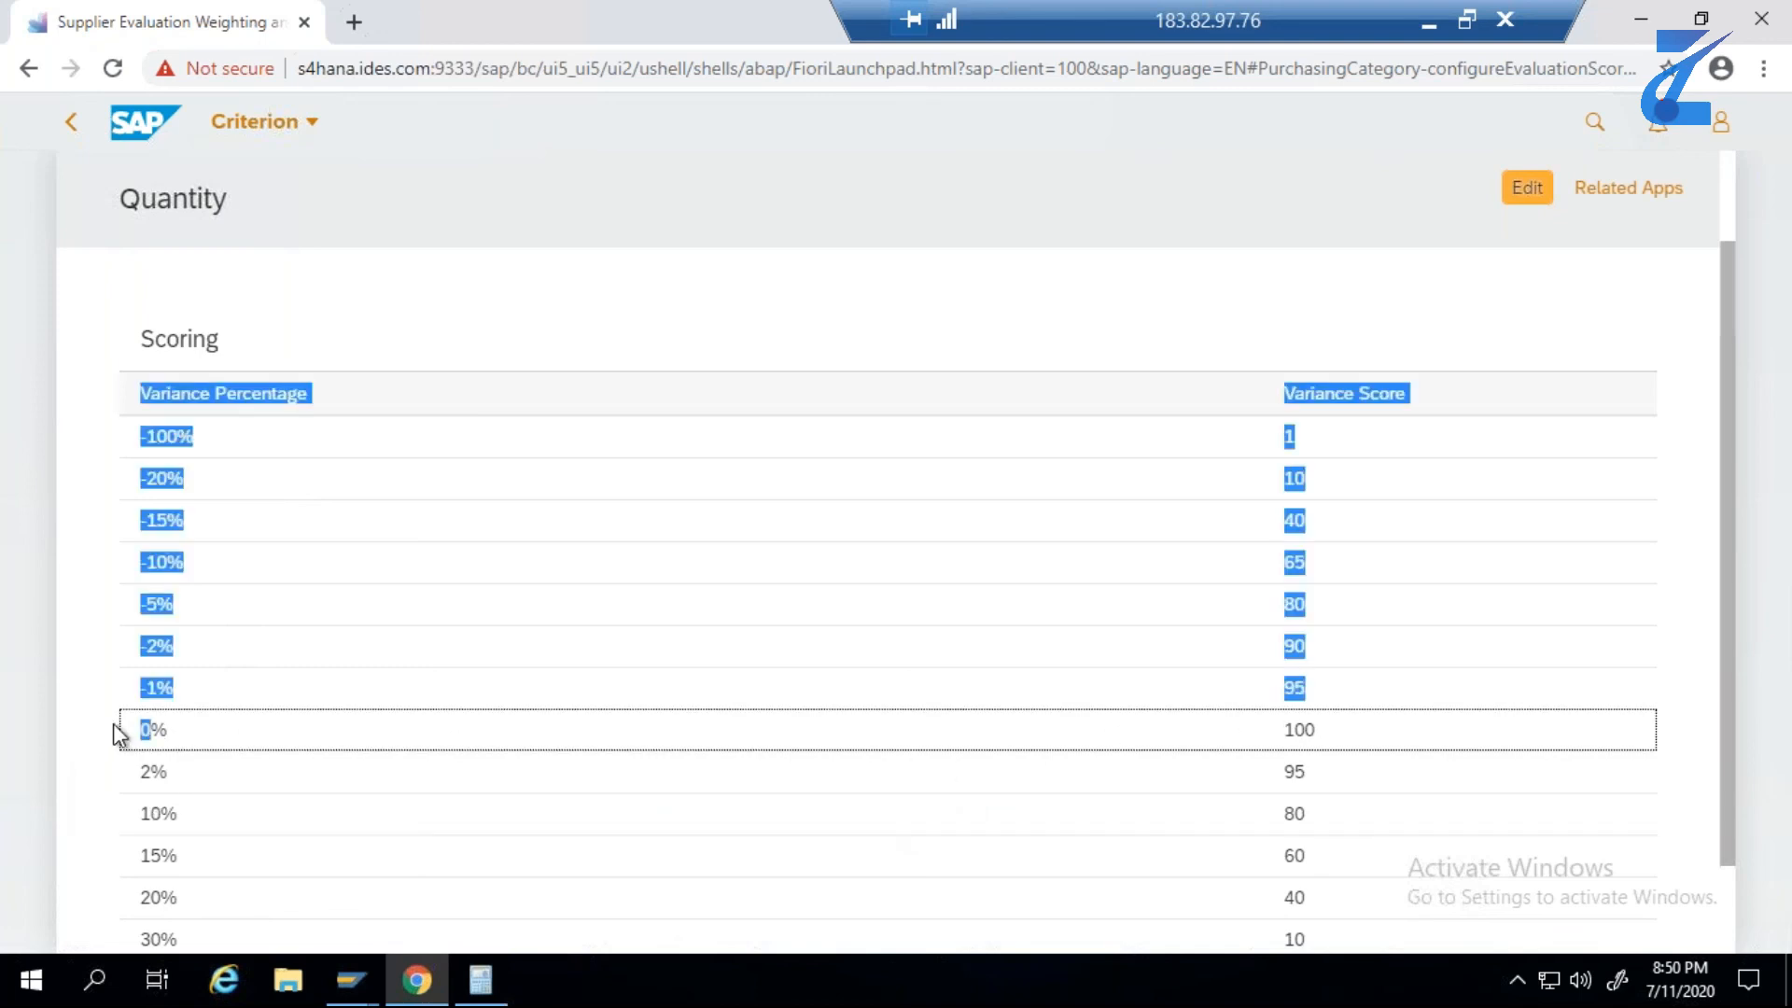
left_click(1189, 706)
left_click_drag(1286, 734, 1304, 731)
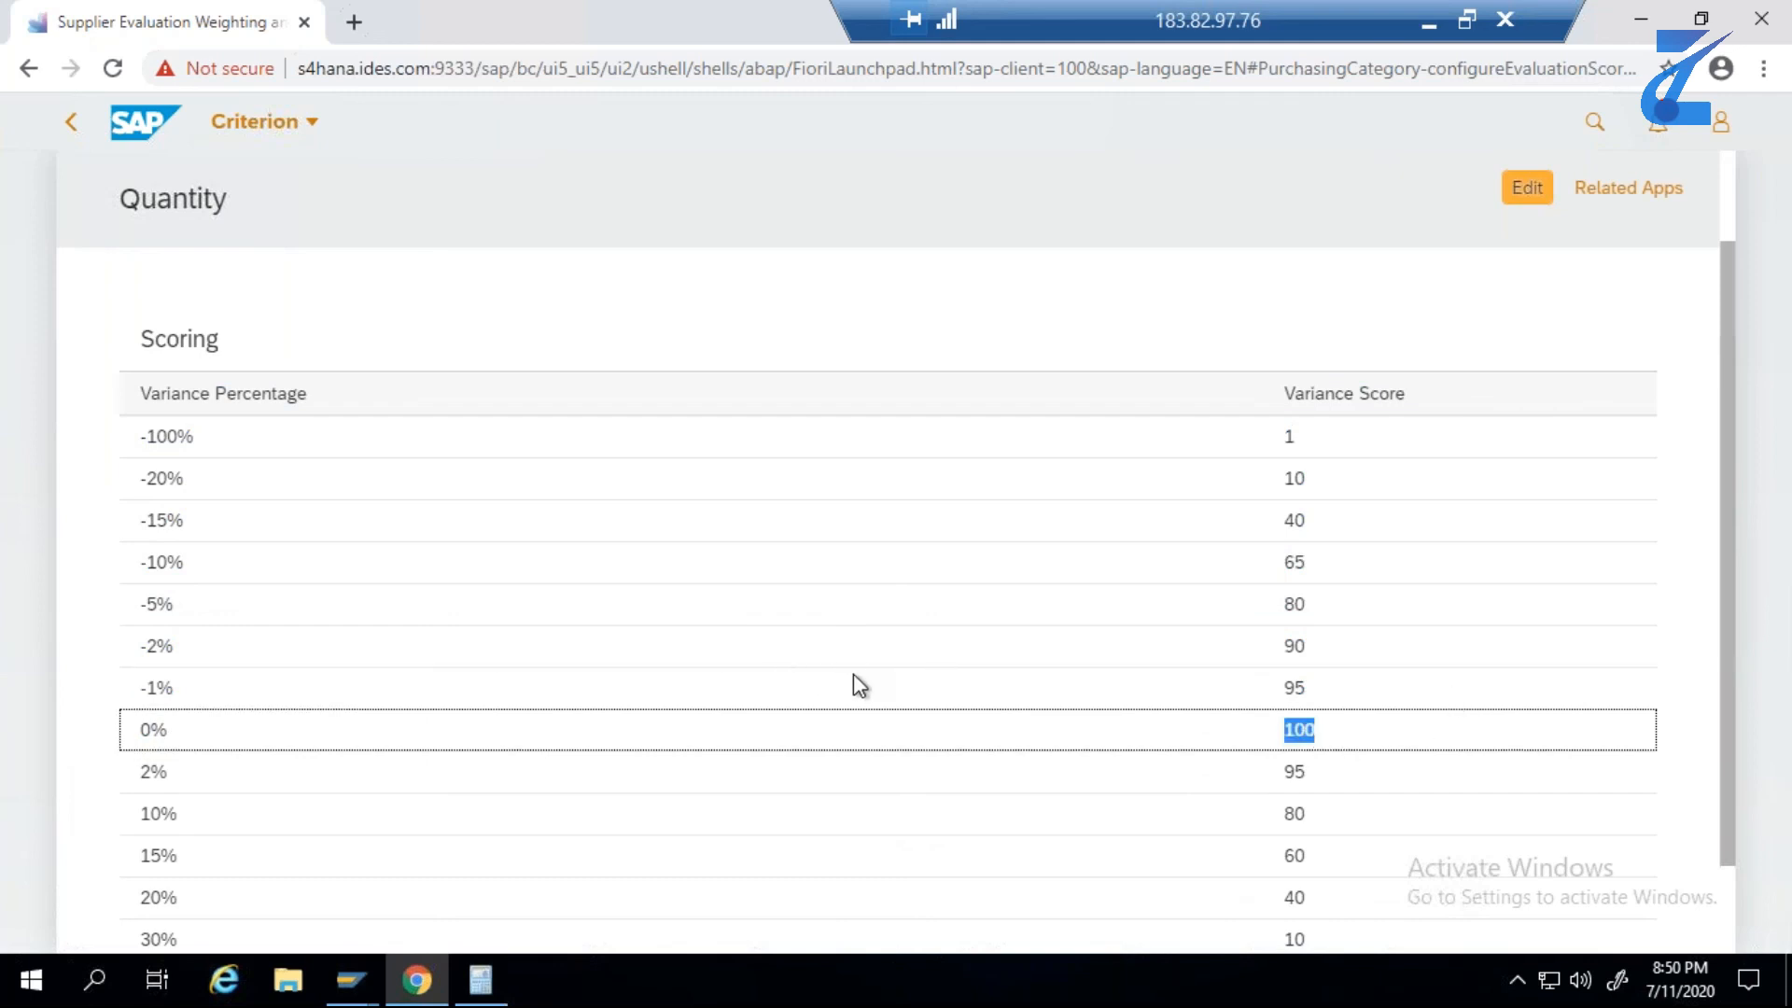
scroll(1332, 712, "down", 1)
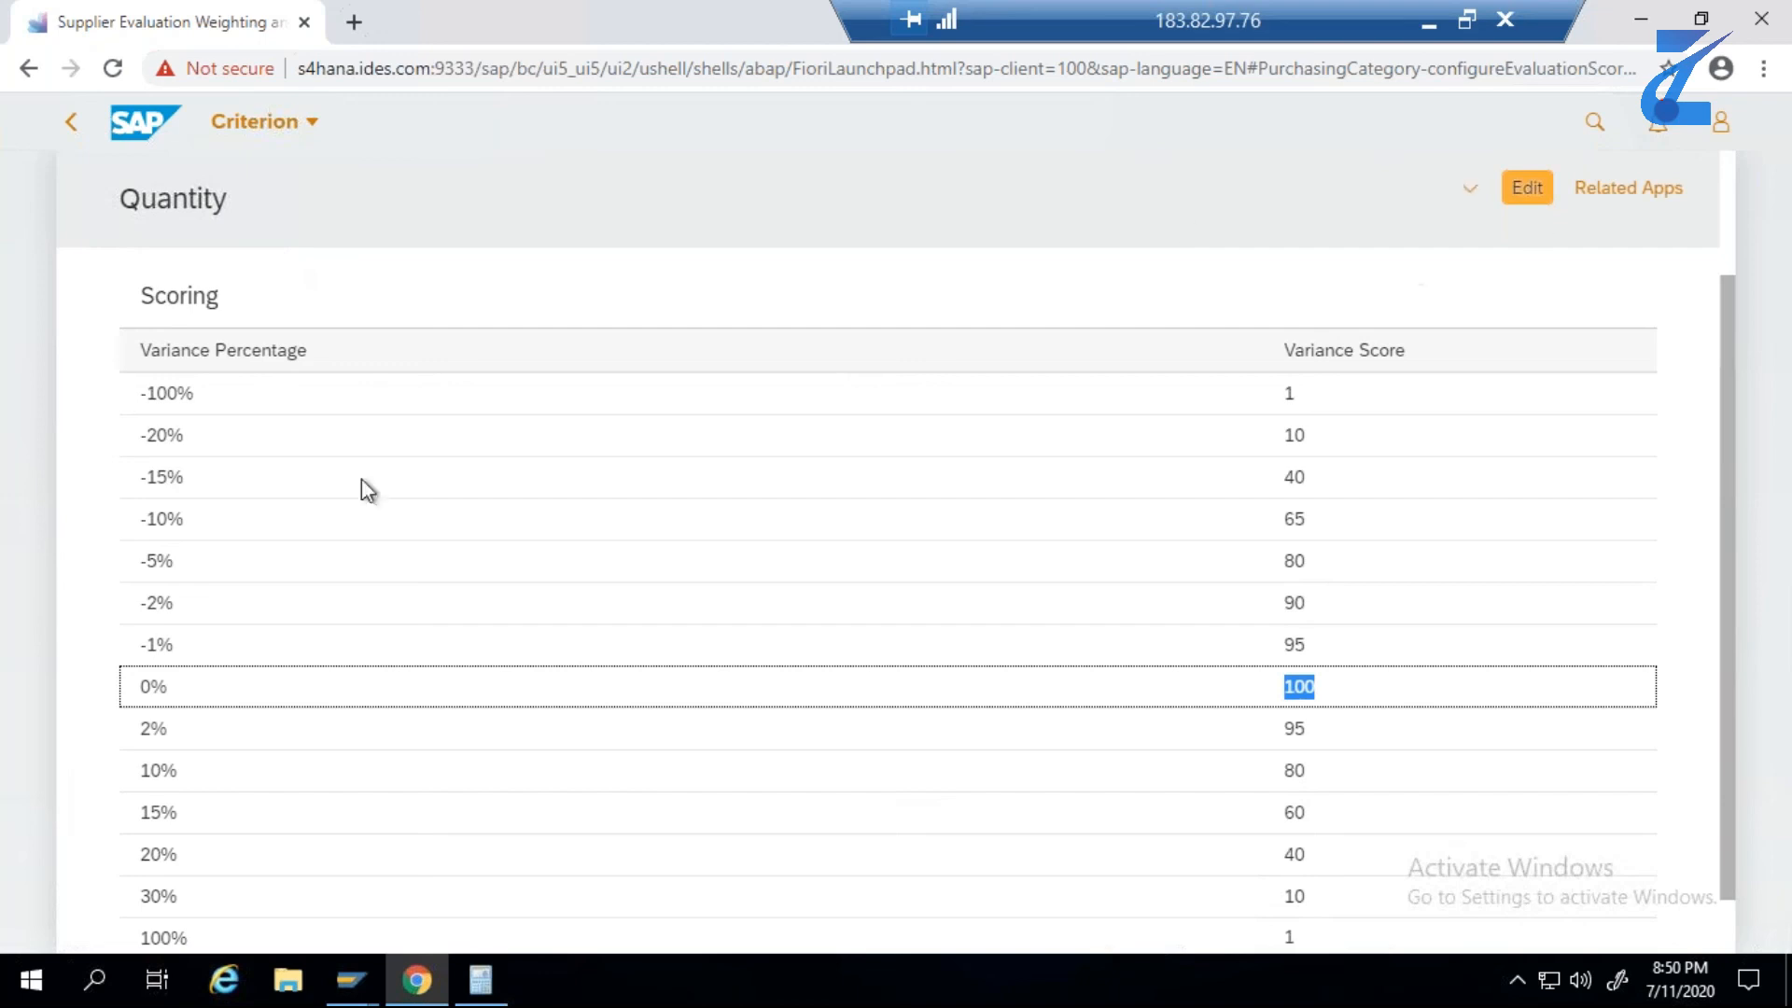
left_click(75, 131)
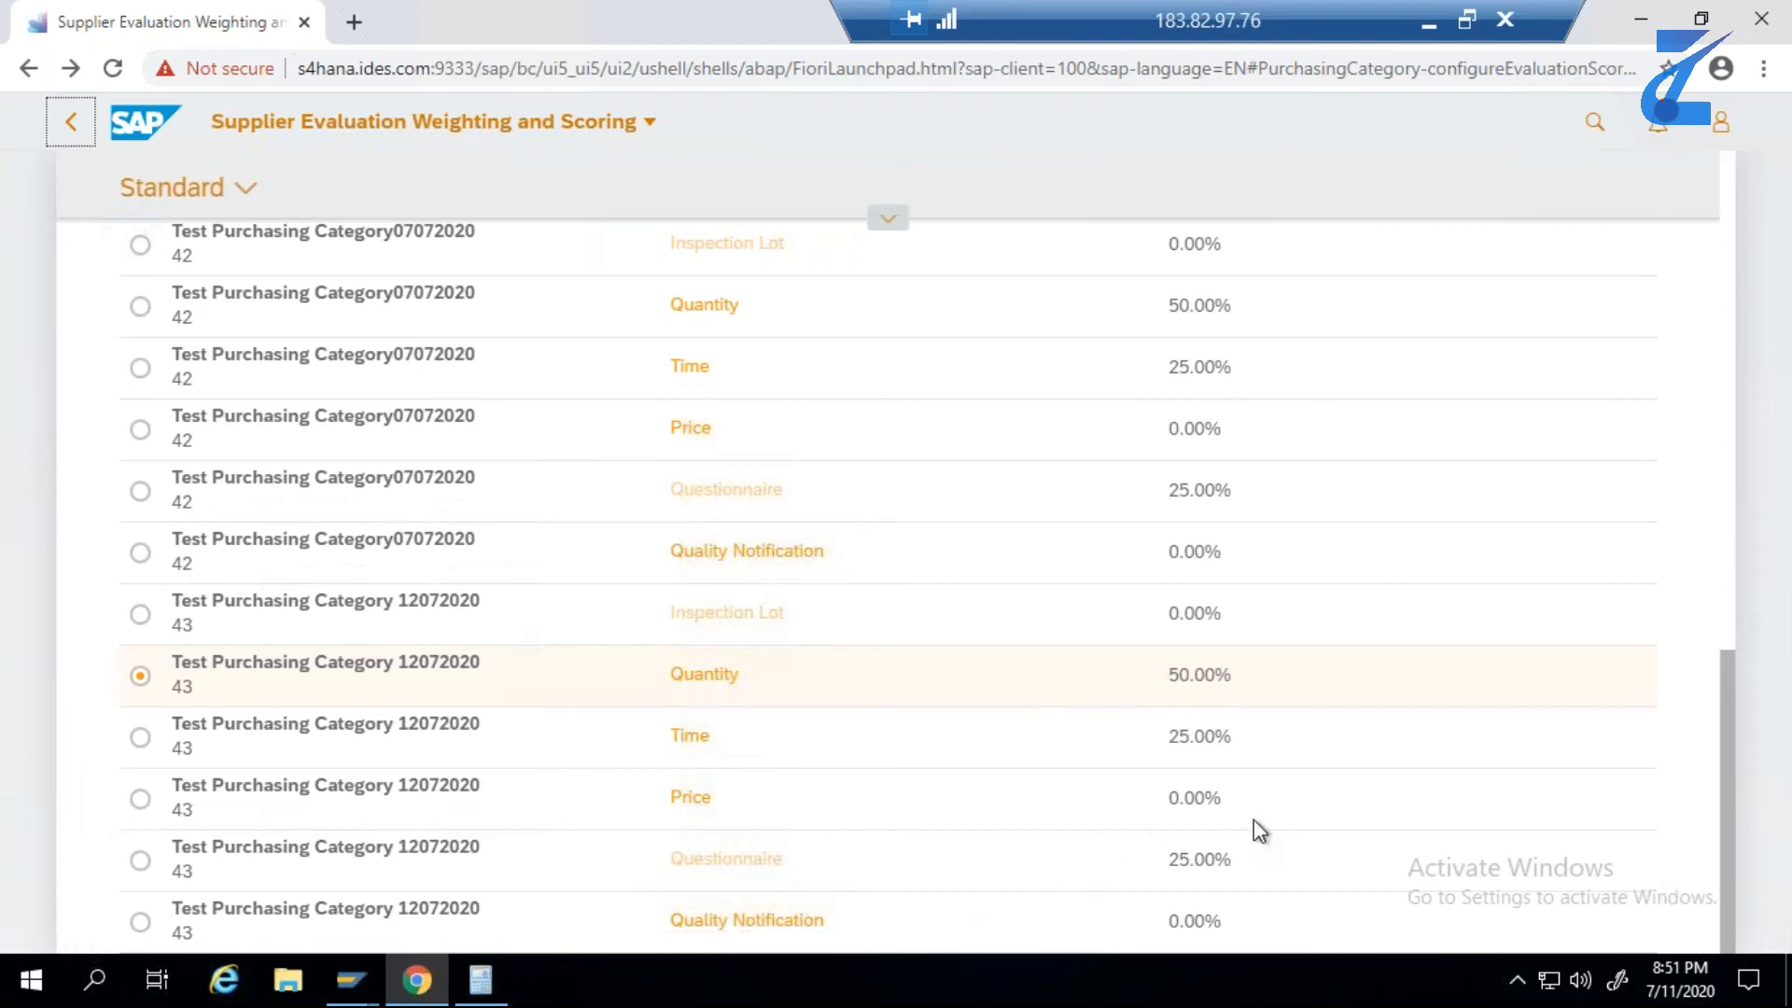
- Switch to Calculator, compute 75 times 25 divided by 100 as a sample weighted score, and close Calculator
left_click(484, 981)
left_click(216, 280)
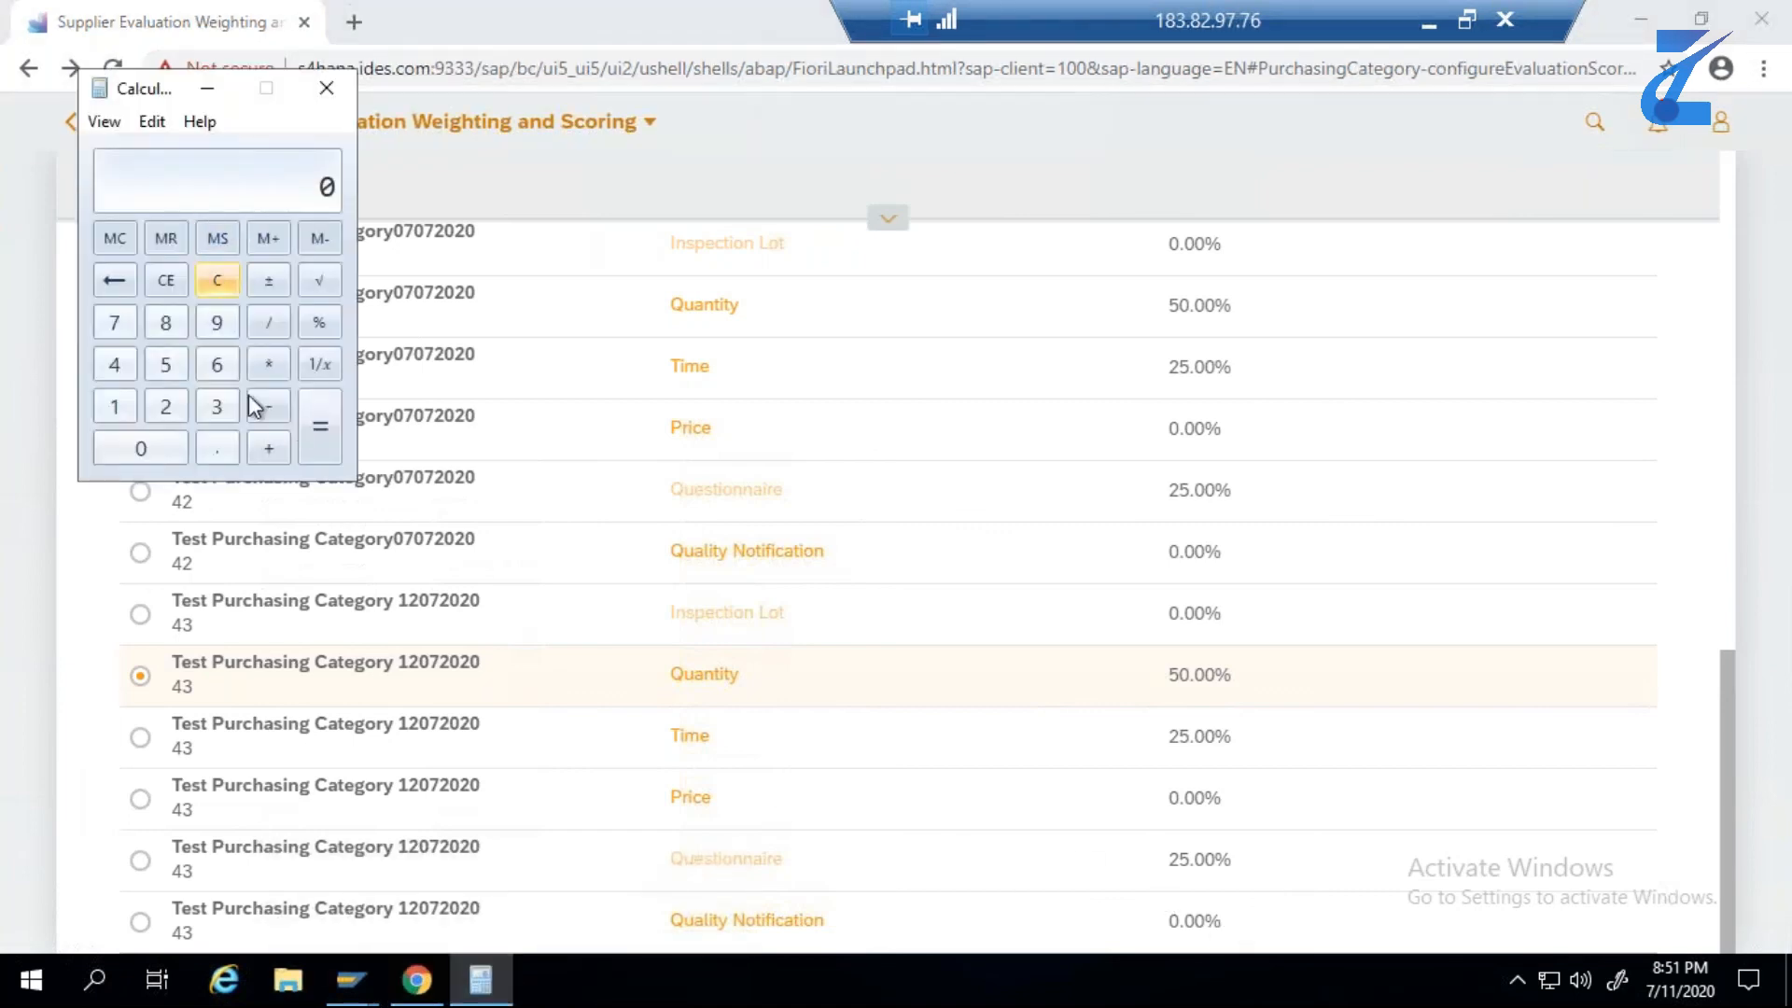
left_click(113, 322)
left_click(164, 362)
left_click(256, 362)
left_click(165, 404)
left_click(166, 364)
left_click(320, 427)
left_click(269, 324)
left_click(117, 401)
left_click(140, 448)
left_click(140, 448)
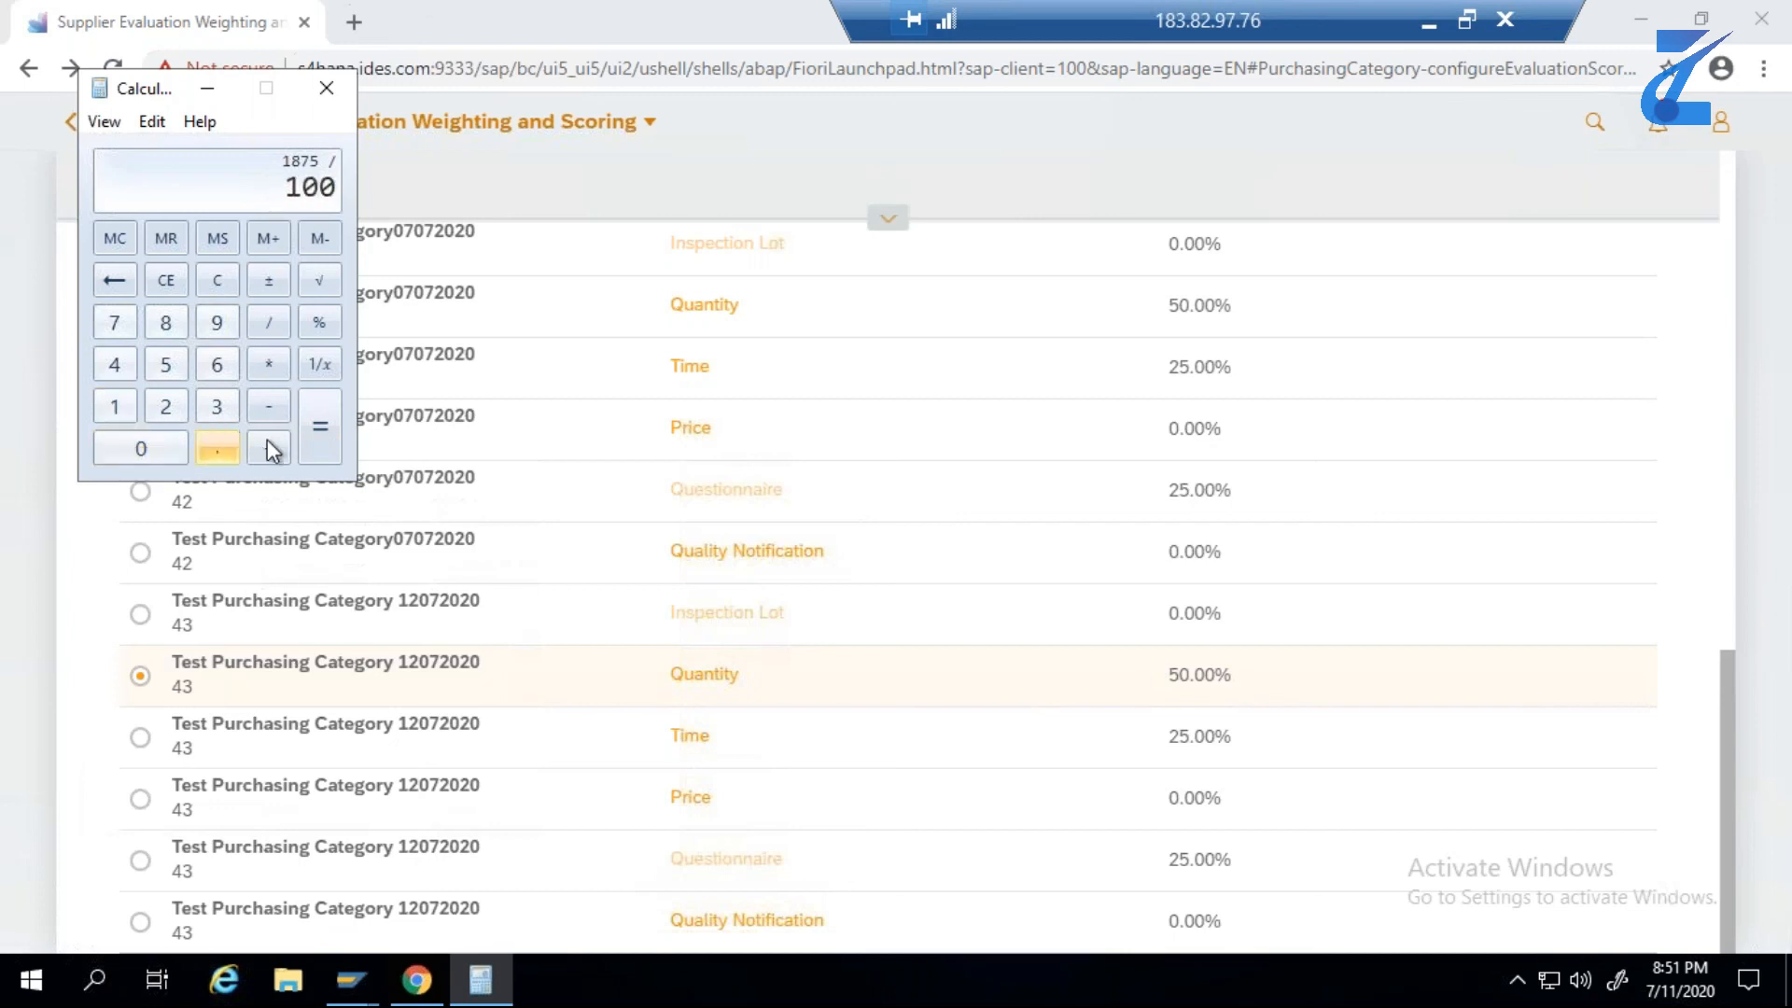
left_click(304, 428)
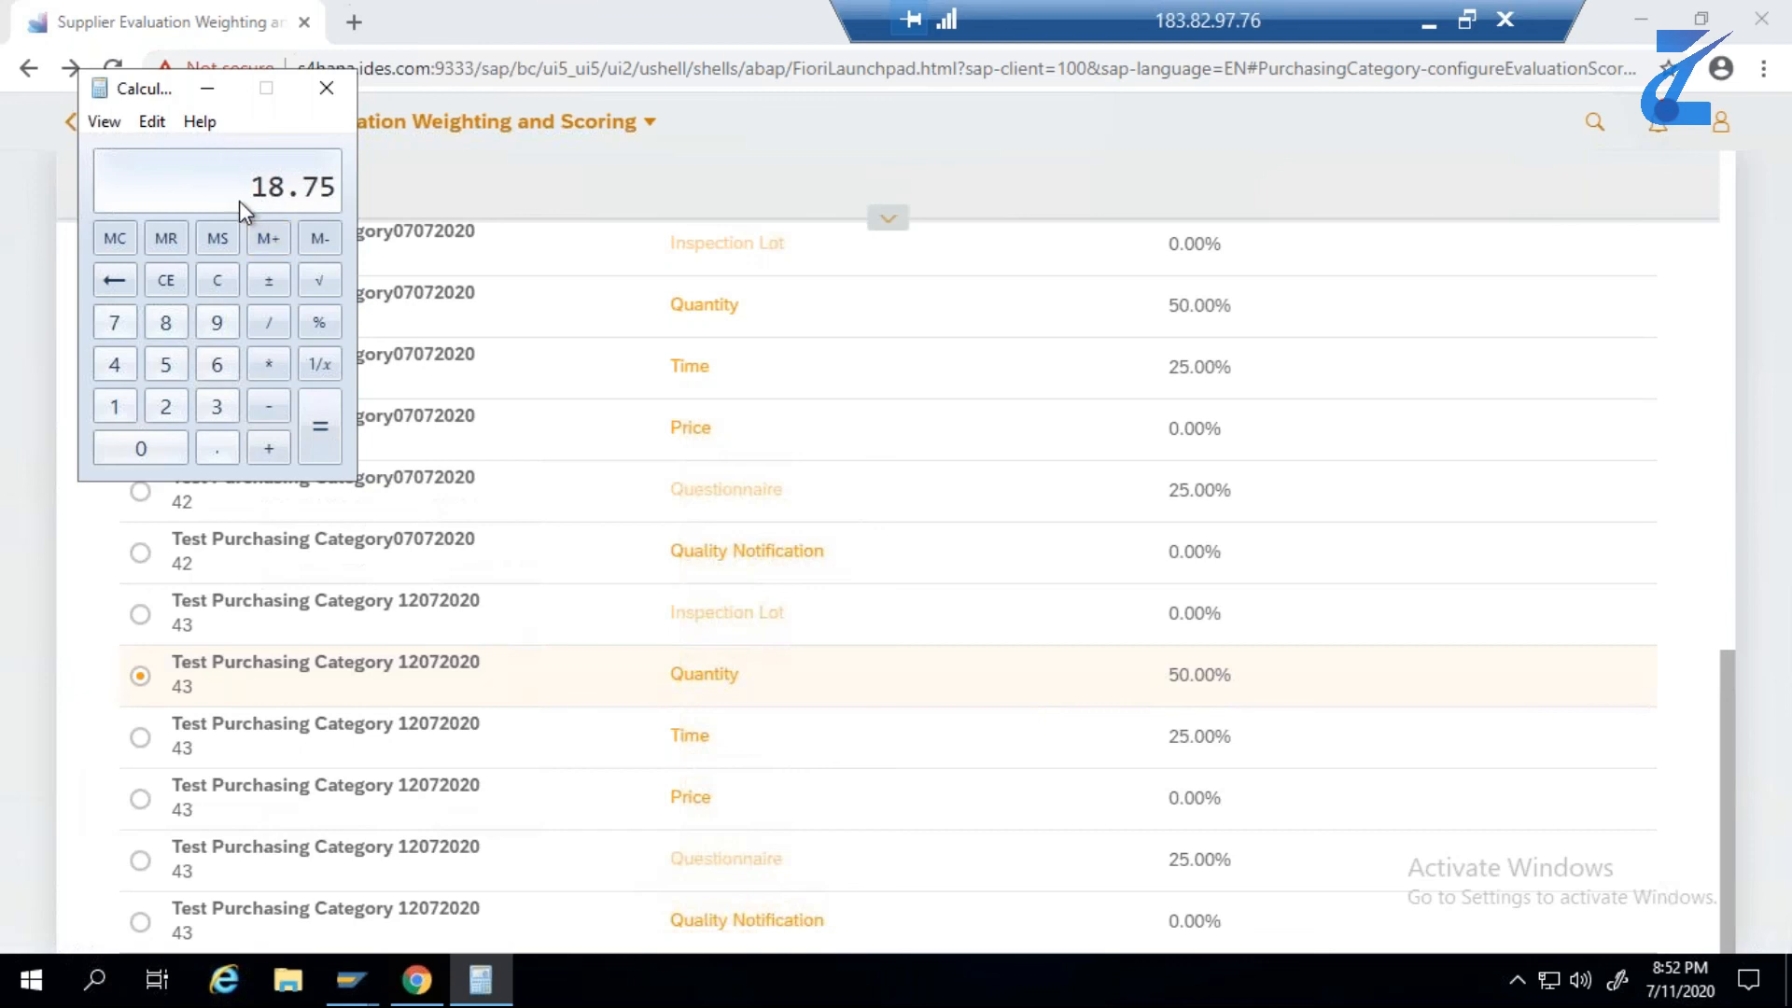
left_click(326, 91)
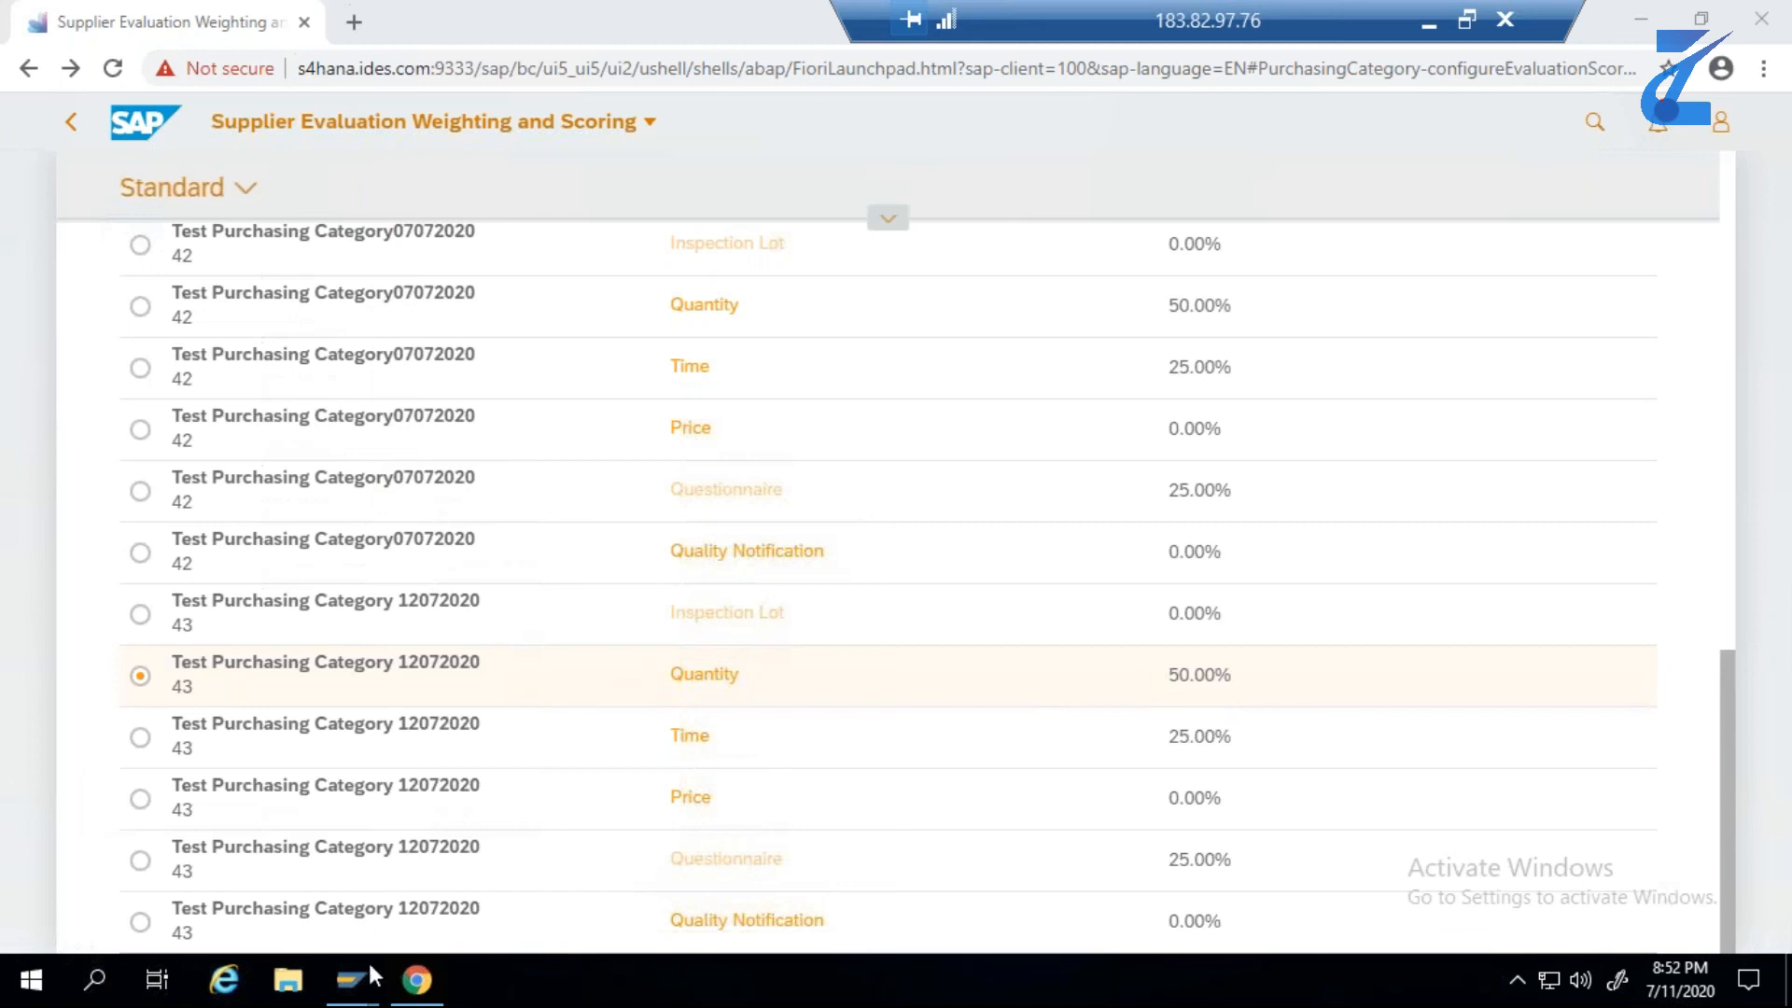
- Switch to the SAP GUI session with the Display IMG screen, maximize it and start transaction ME21N
mouse_move(368, 967)
left_click(542, 868)
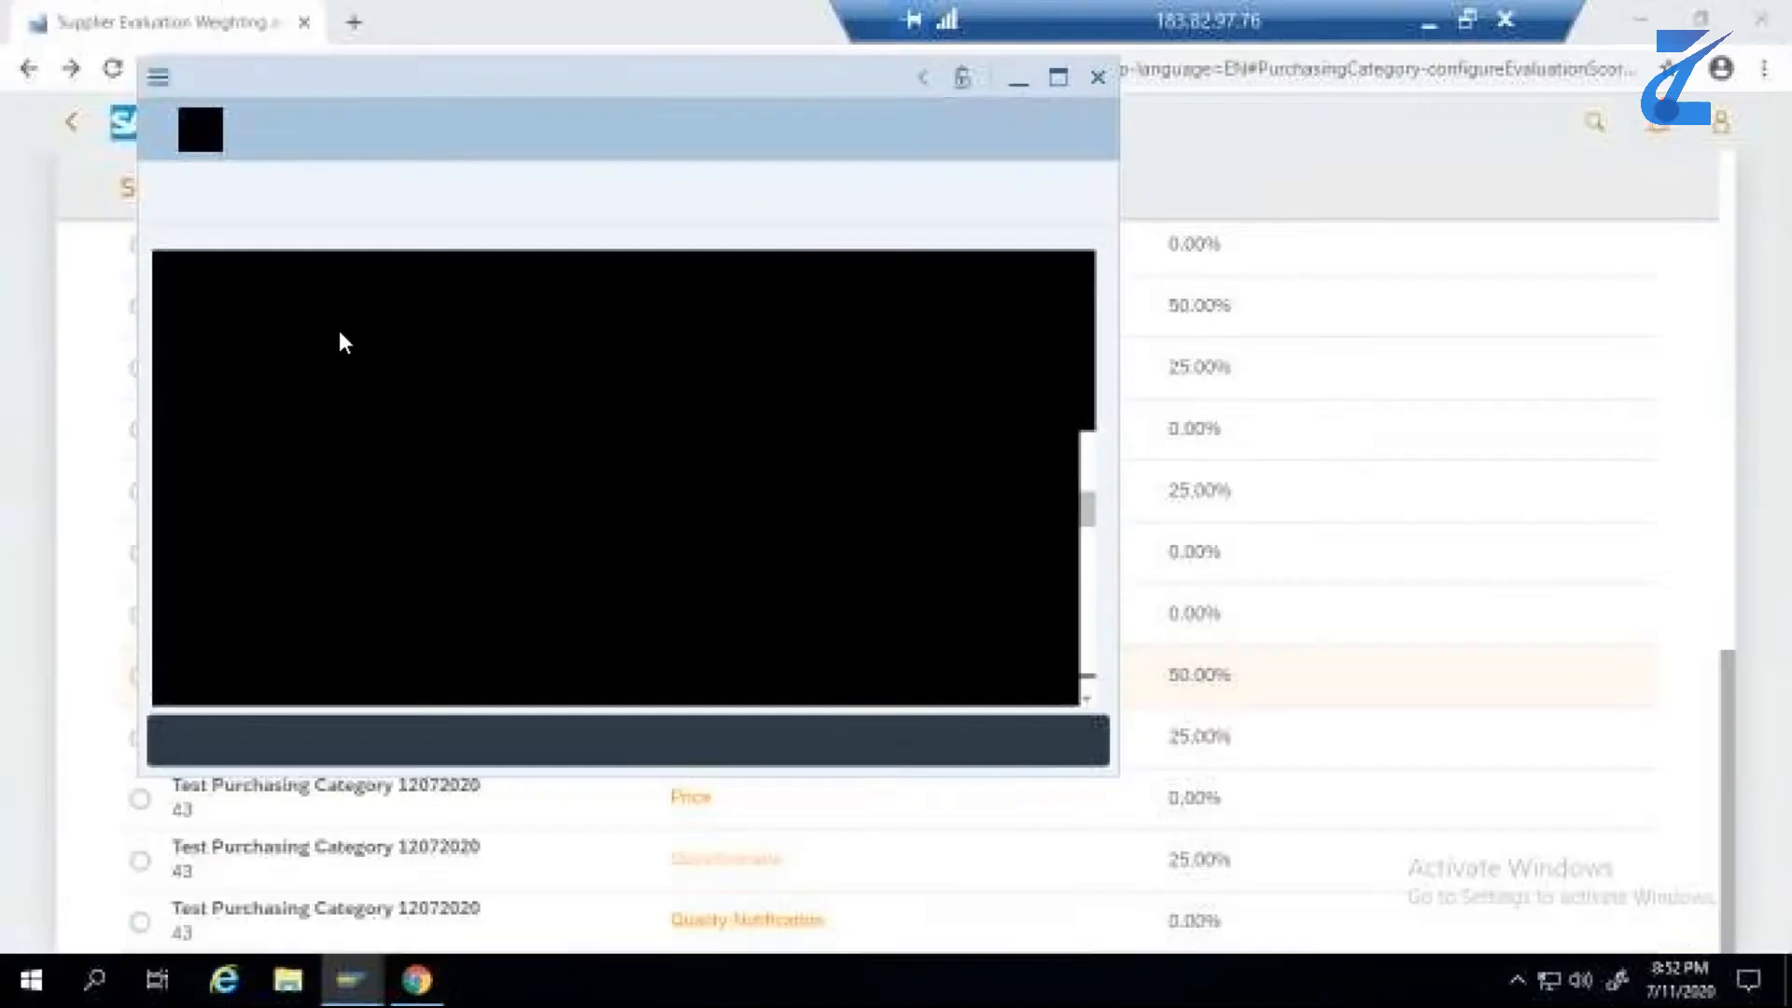
left_click(1057, 78)
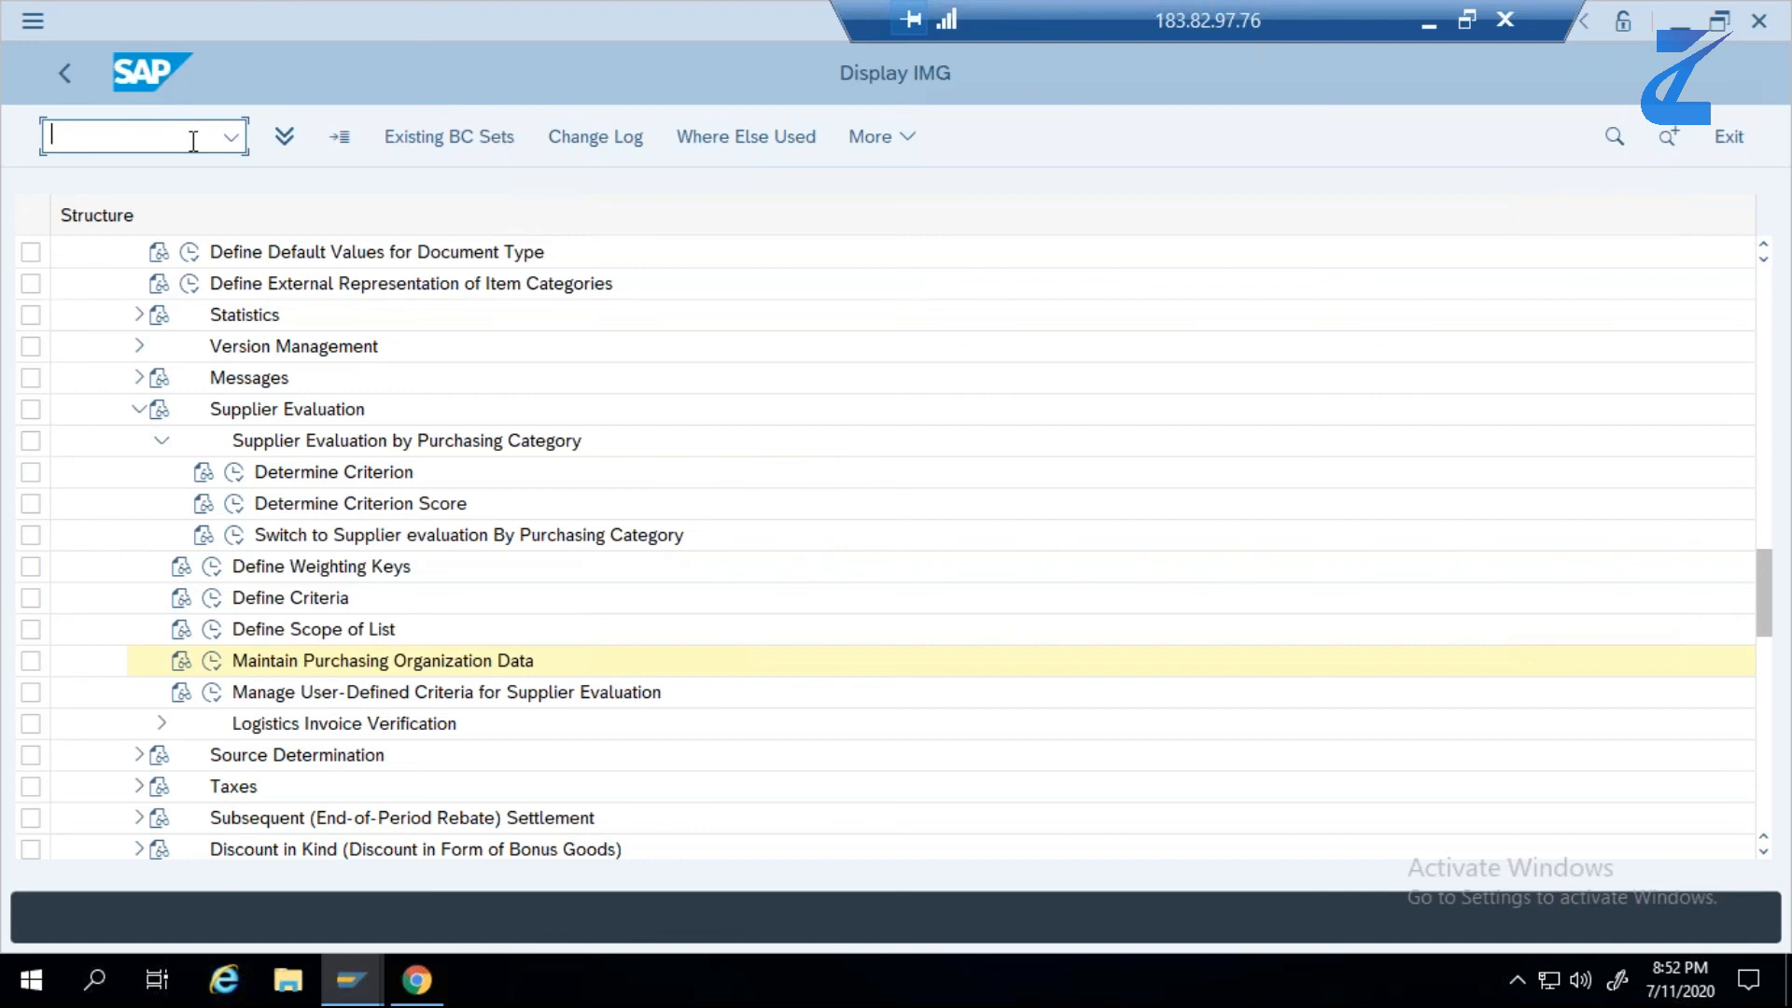
type("/NME21N")
key("Return")
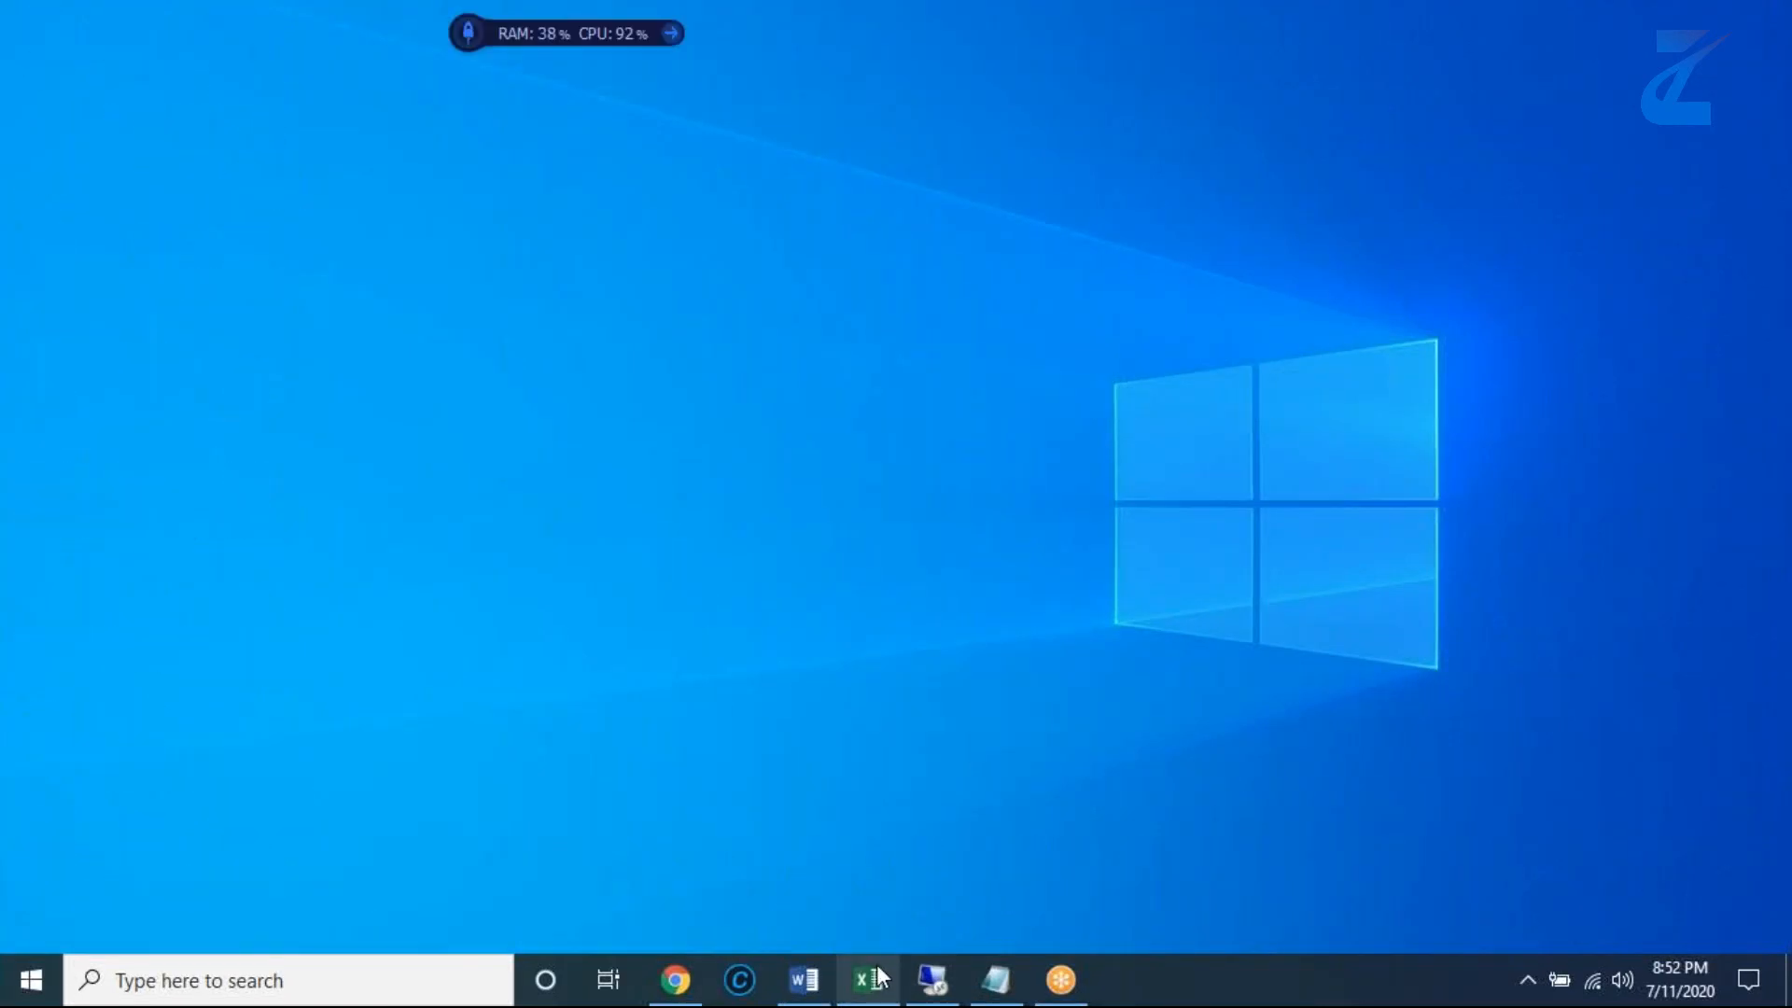
- Copy the first supplier number of step 1 from the Test Data sheet in Excel and return to the remote SAP GUI session
left_click(869, 980)
scroll(1078, 398, "up", 1)
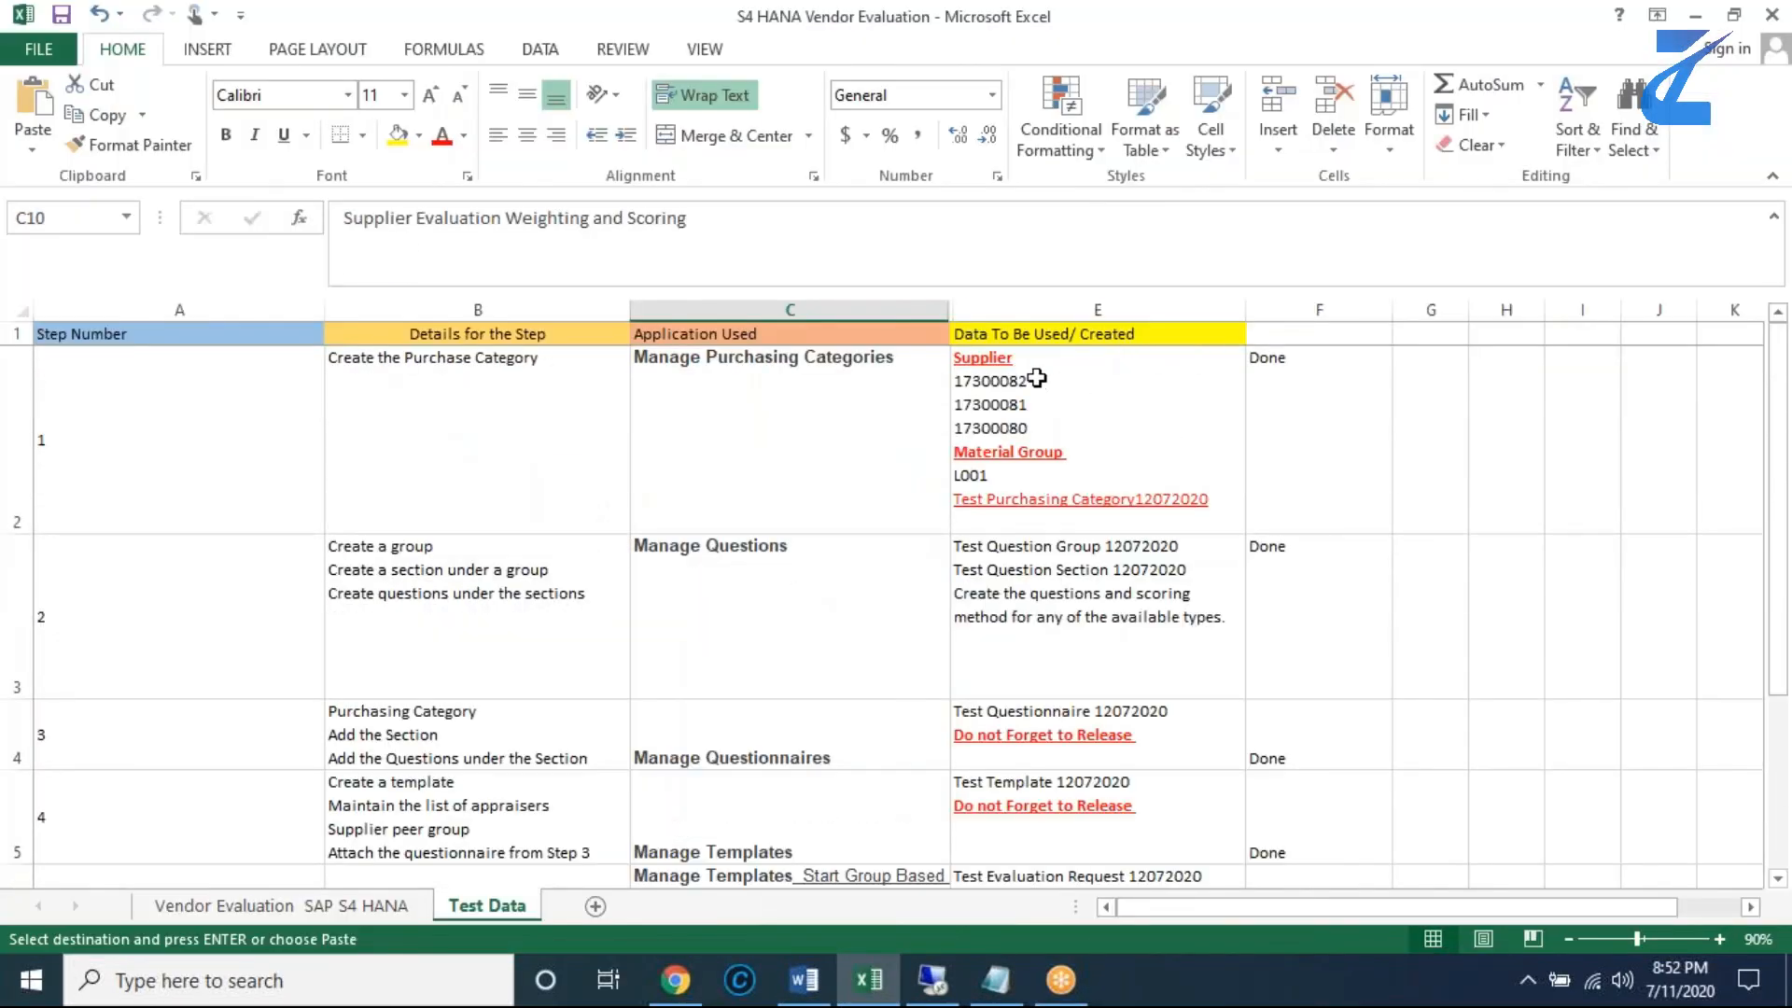
double_click(1037, 380)
left_click_drag(1035, 380, 945, 379)
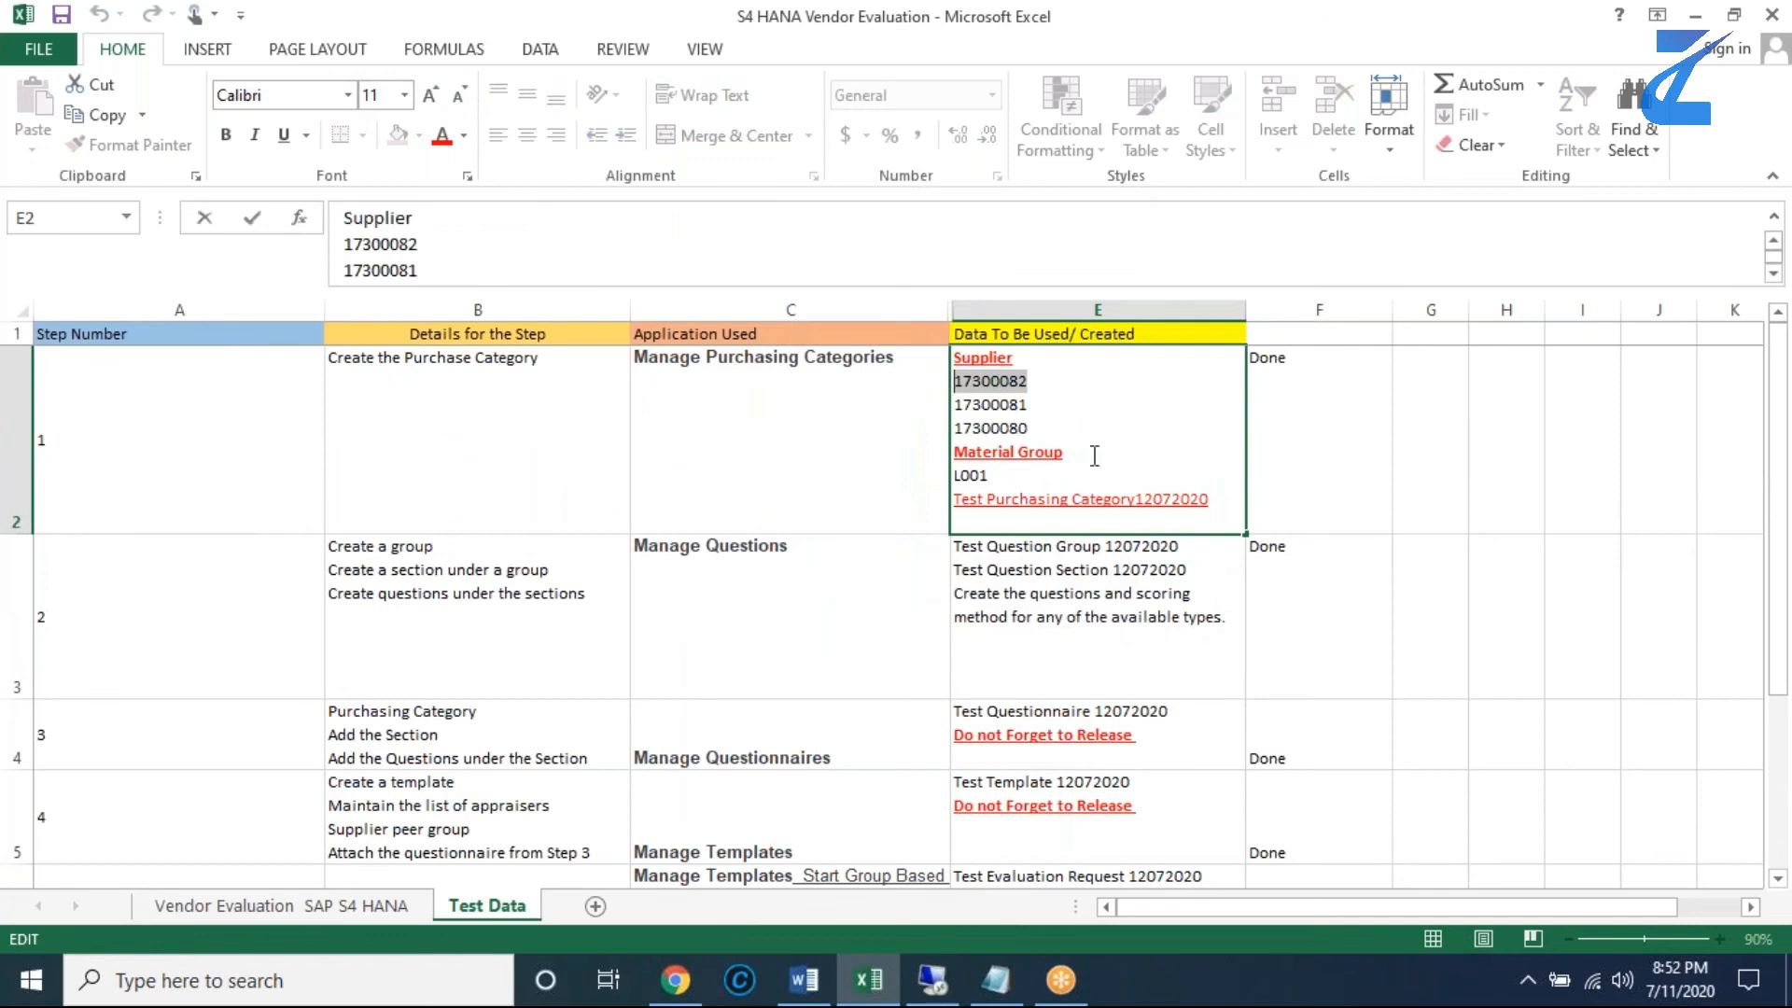
key("ctrl+c")
left_click(934, 979)
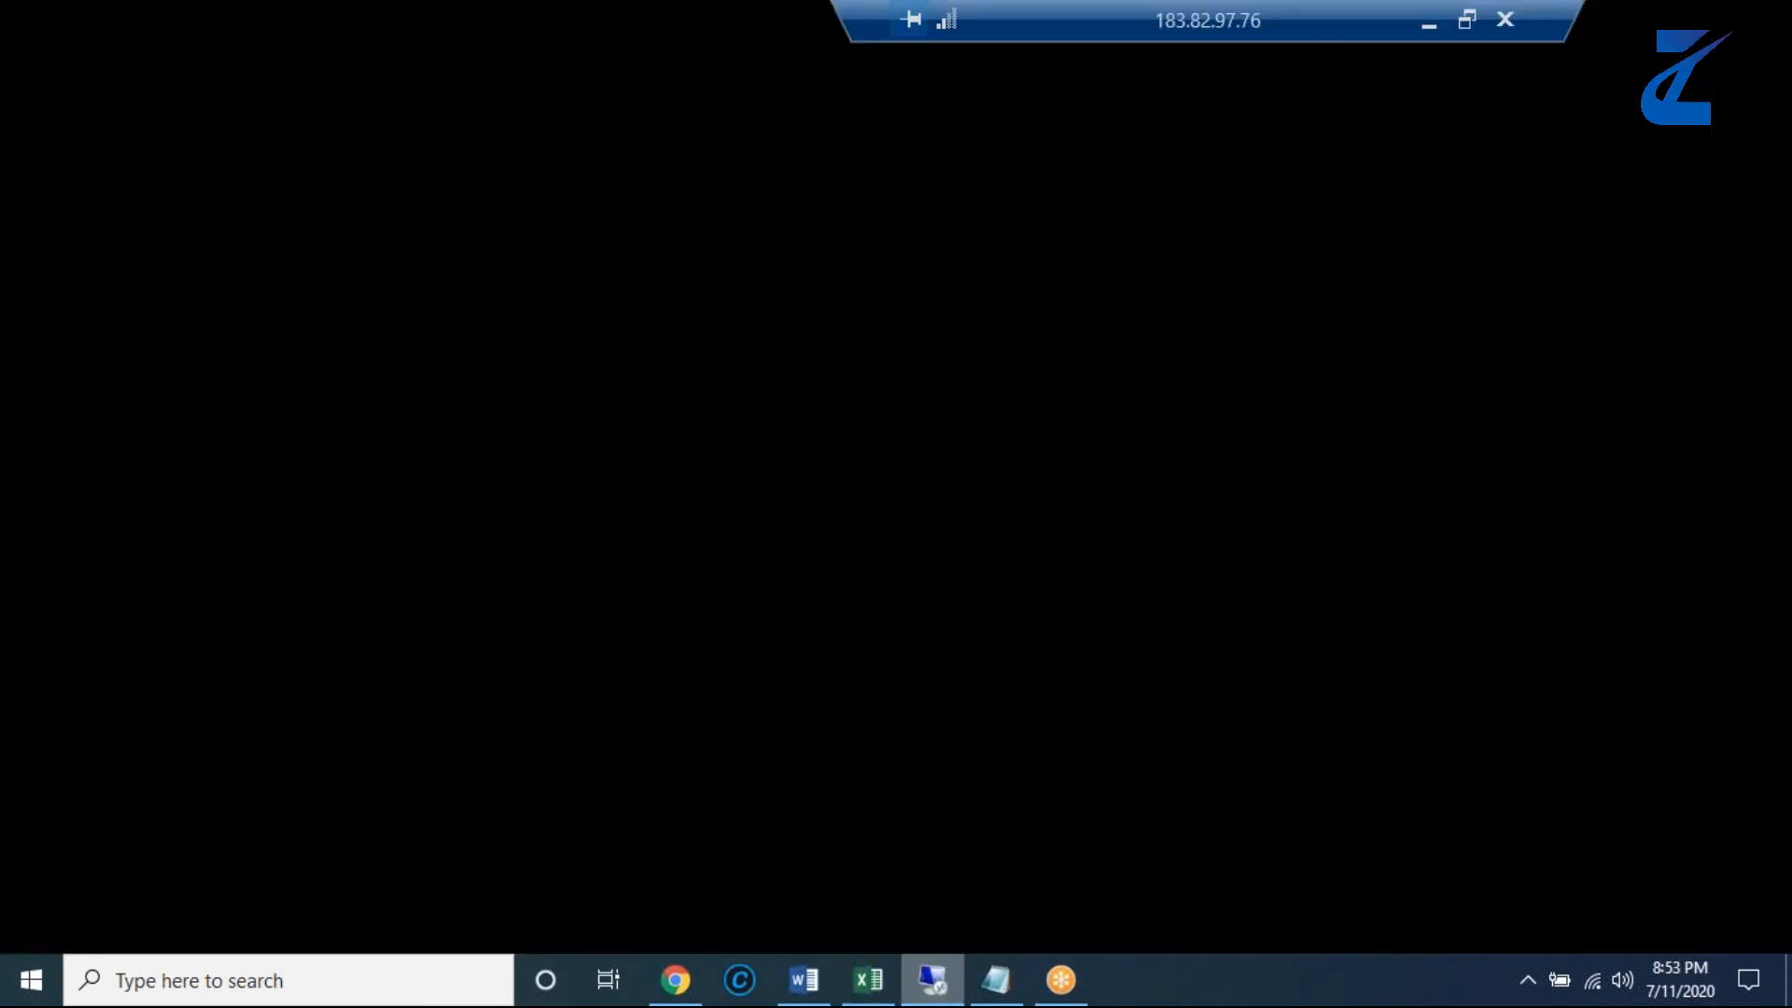
left_click(769, 315)
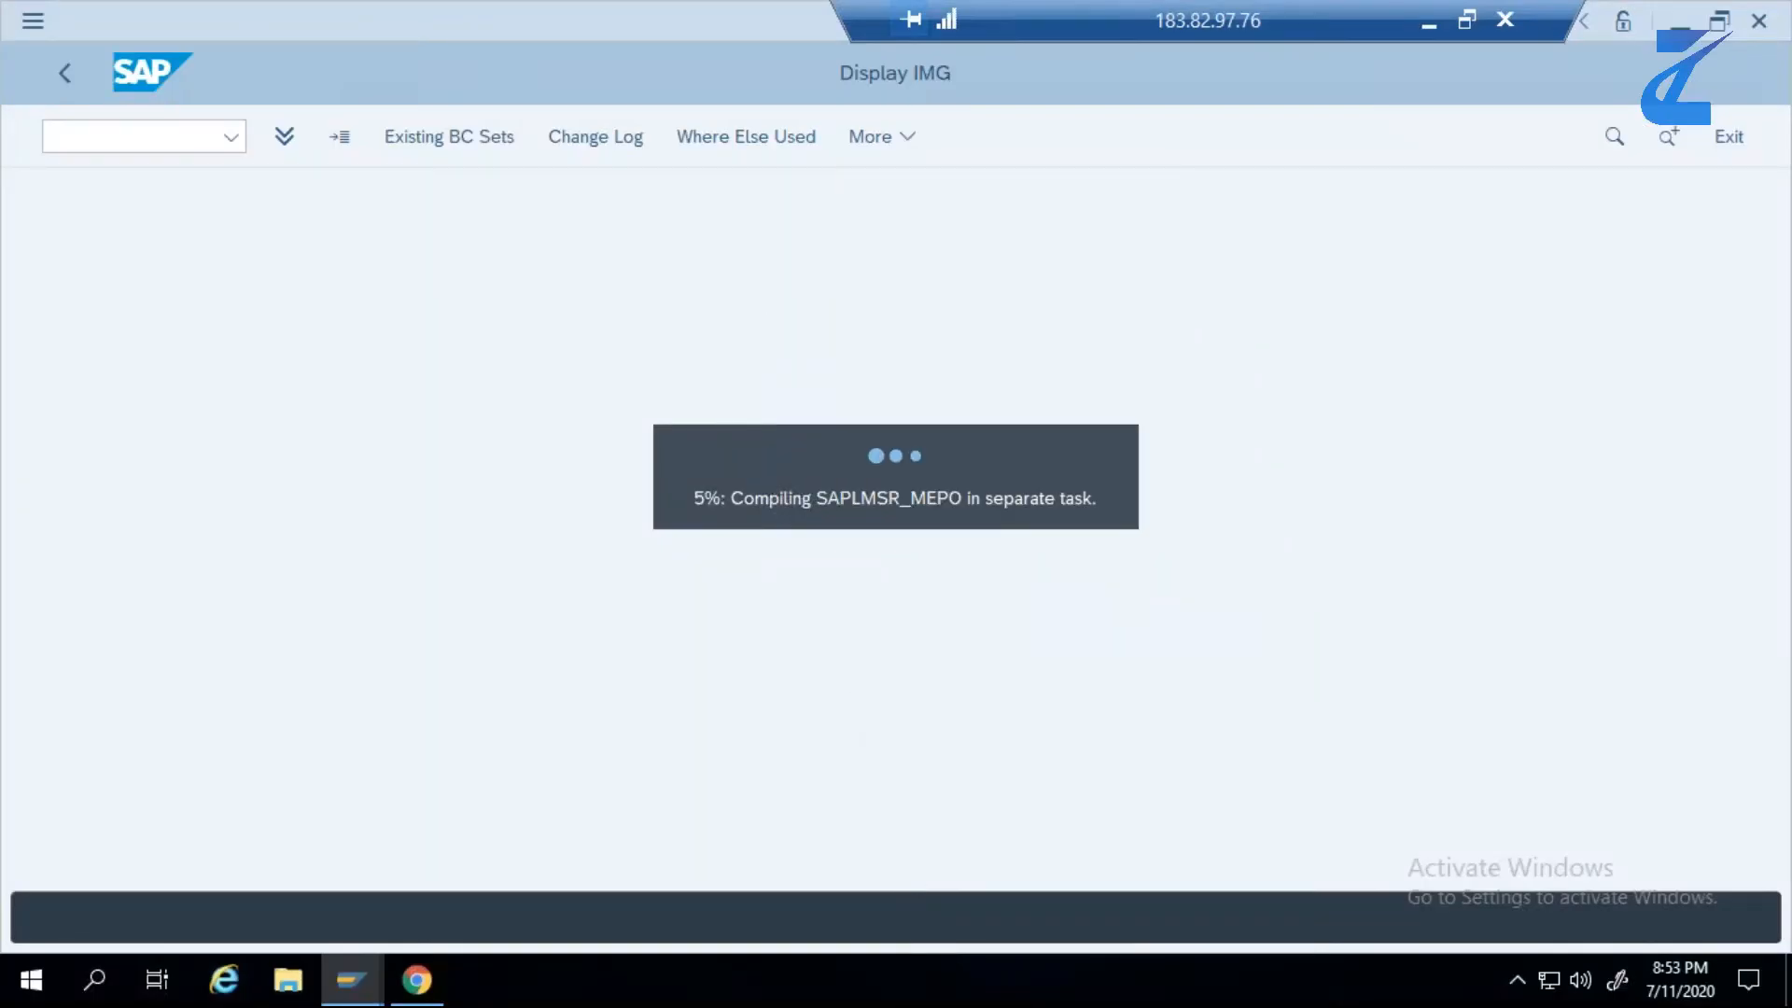